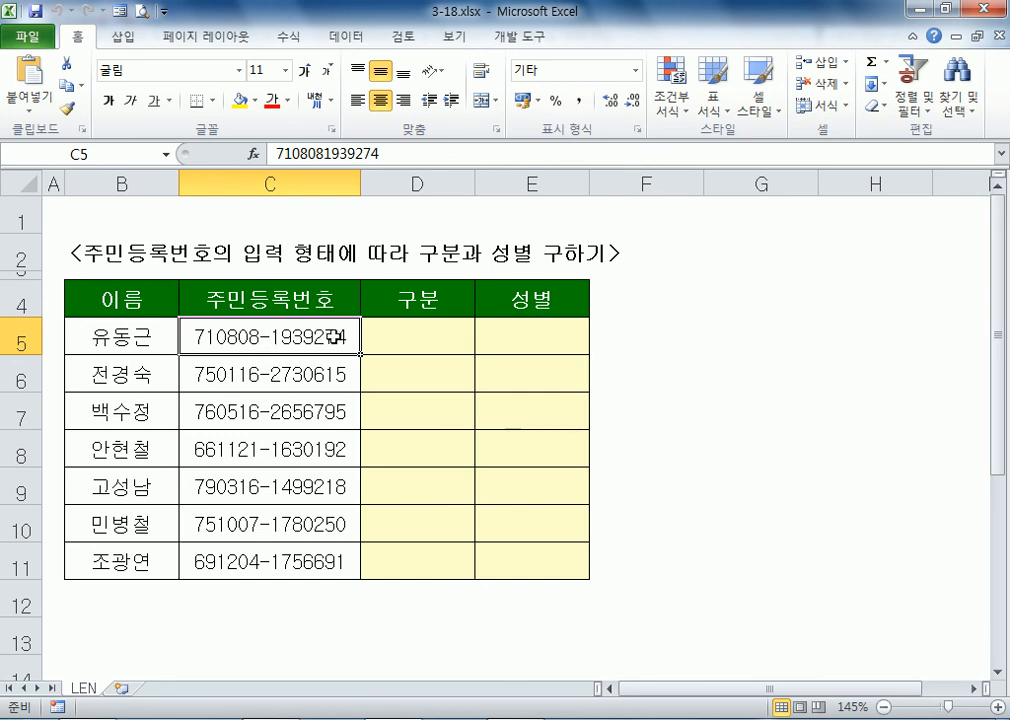
Step: Inspect the raw stored value of the ID number in C5, leaving it unchanged
click(328, 370)
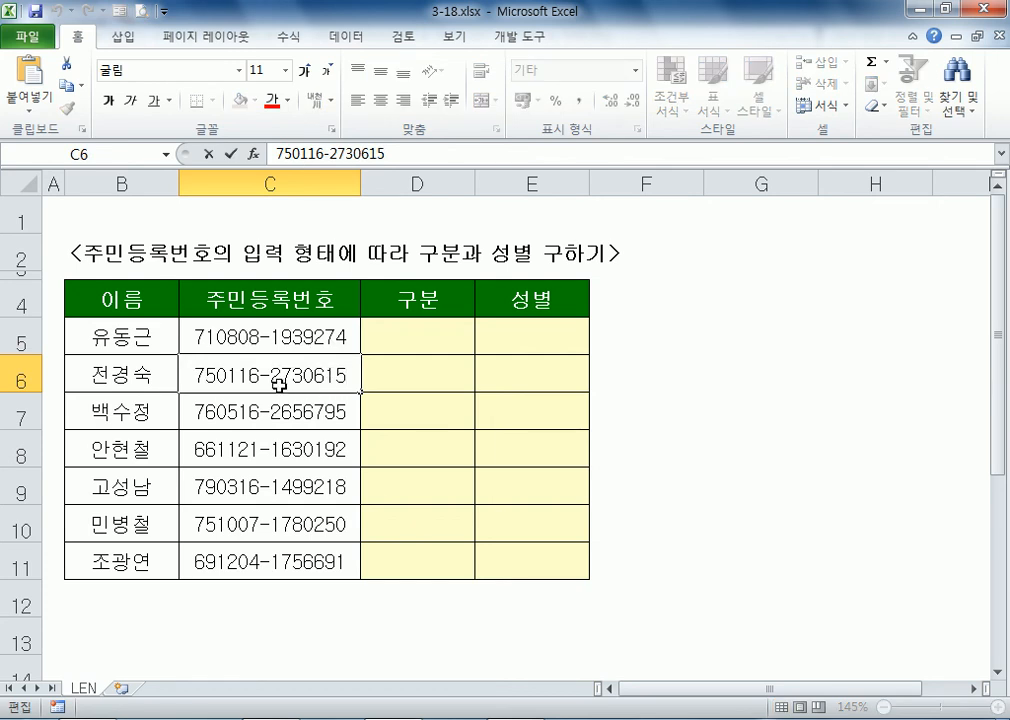
double_click(290, 338)
key(BackSpace)
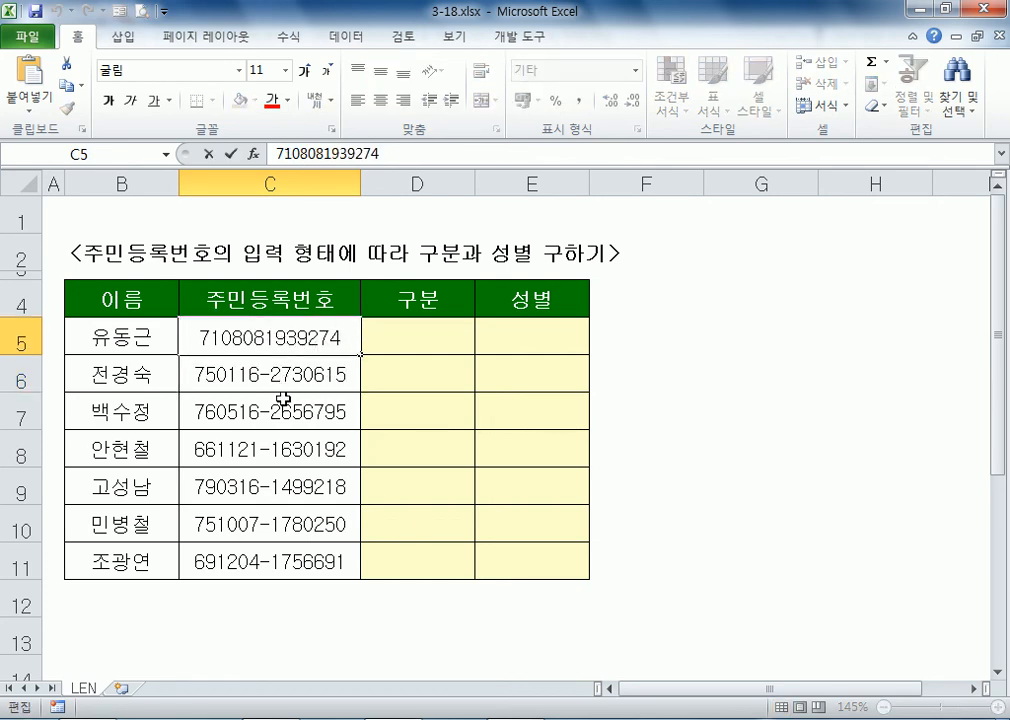
key(ctrl+Return)
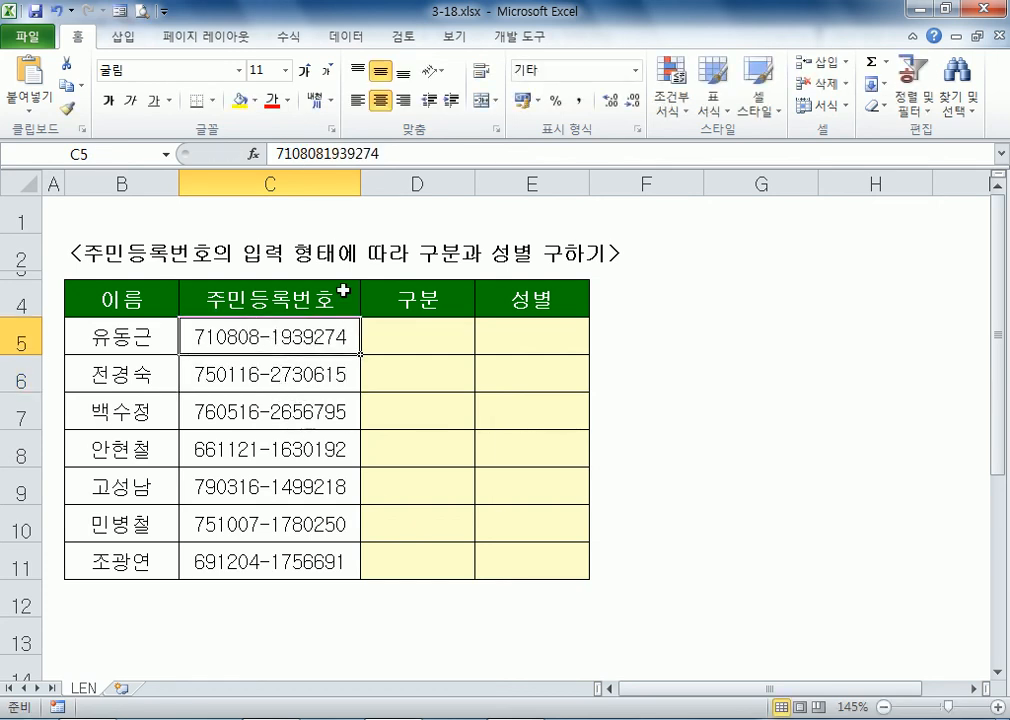
click(322, 152)
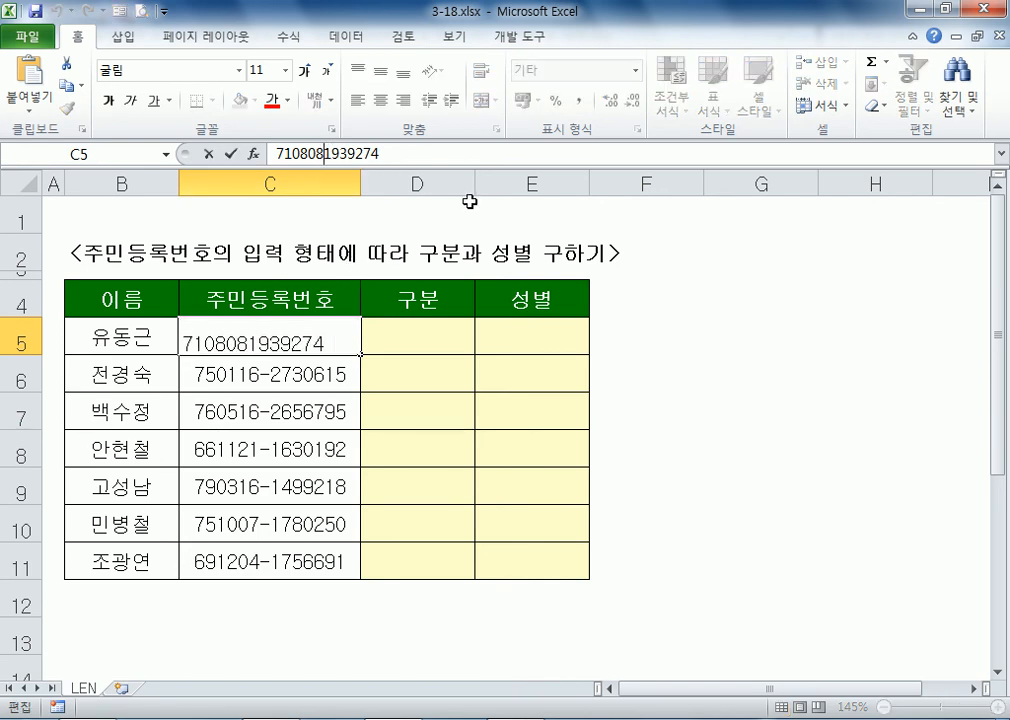
text(-)
key(Escape)
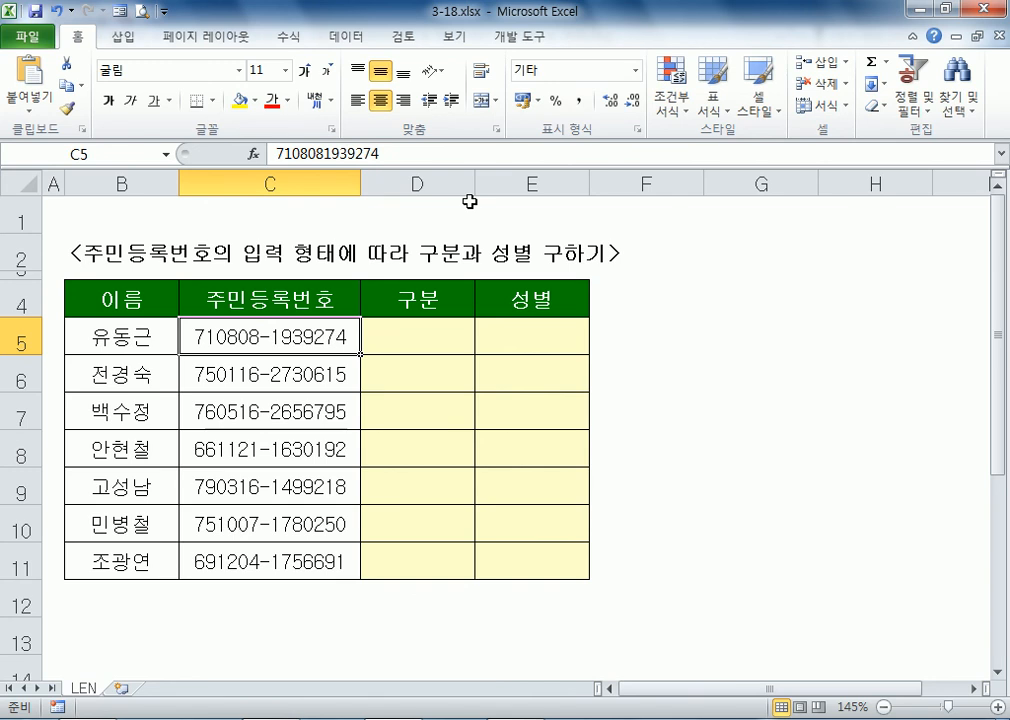
key(F2)
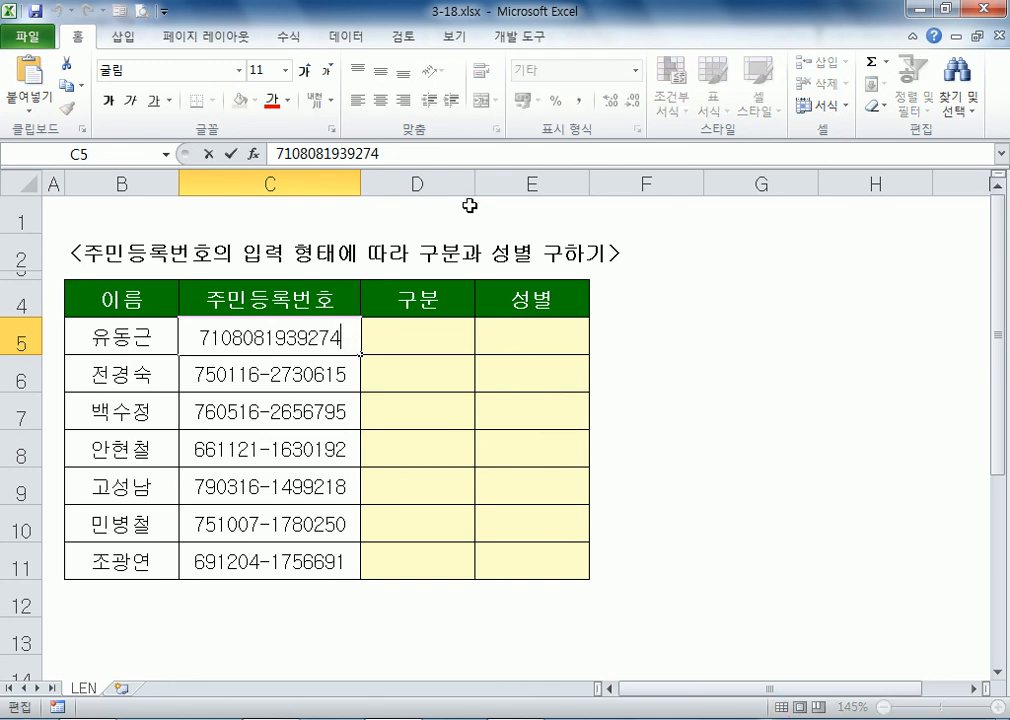
key(Escape)
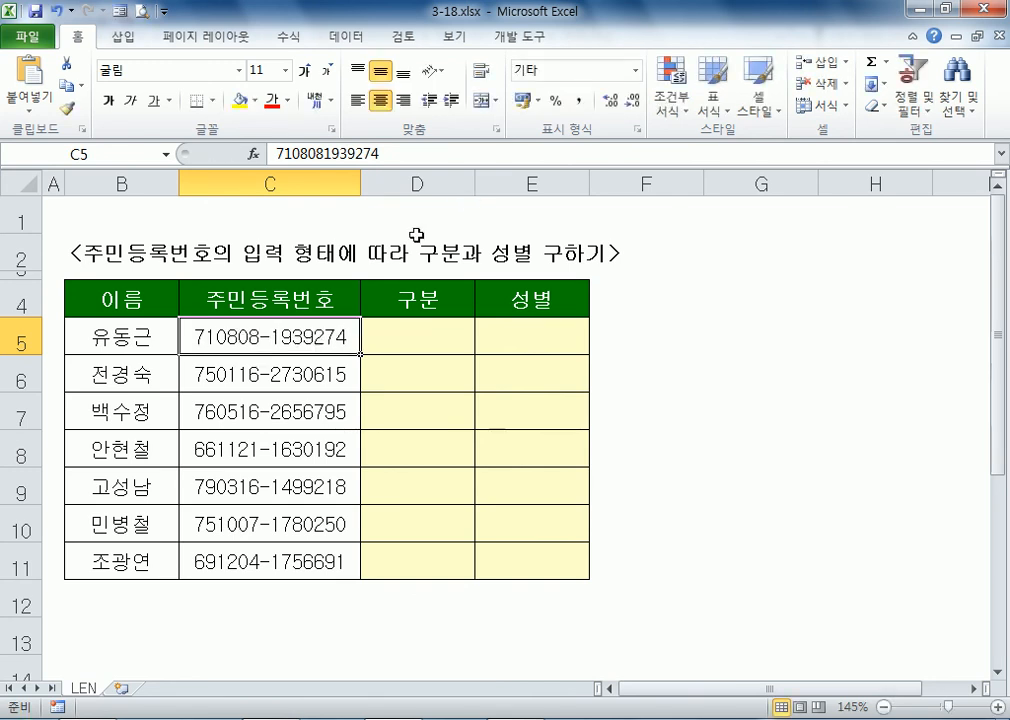
Step: Check how the hyphenated ID numbers in C6 and C7 are stored, leaving both unchanged
click(300, 370)
double_click(281, 377)
drag(260, 378, 272, 380)
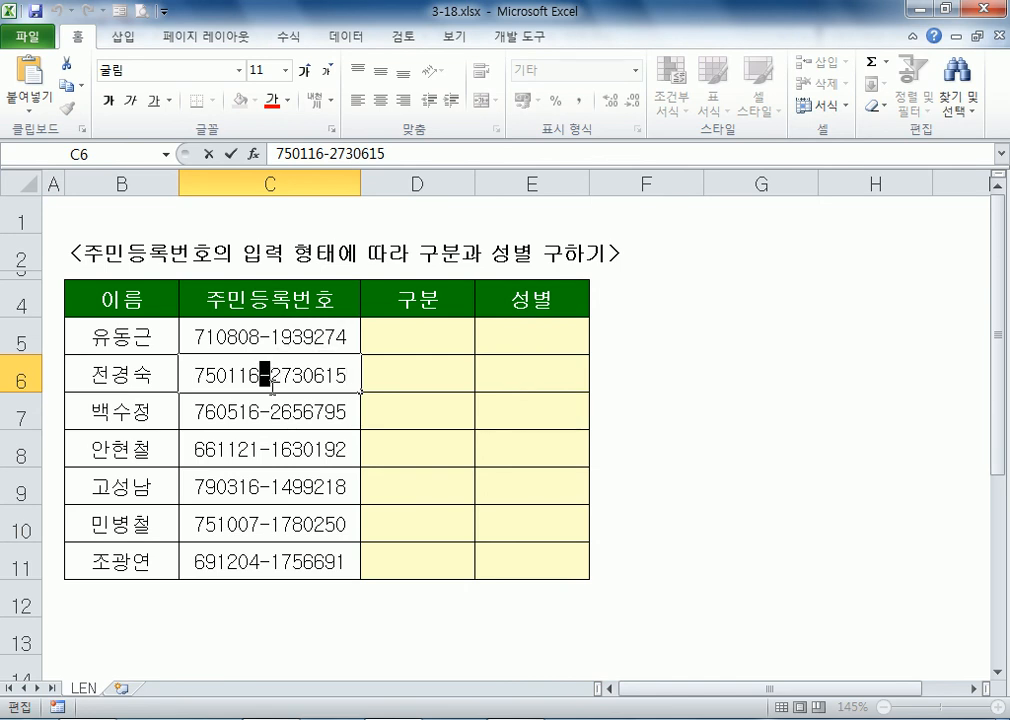
key(Escape)
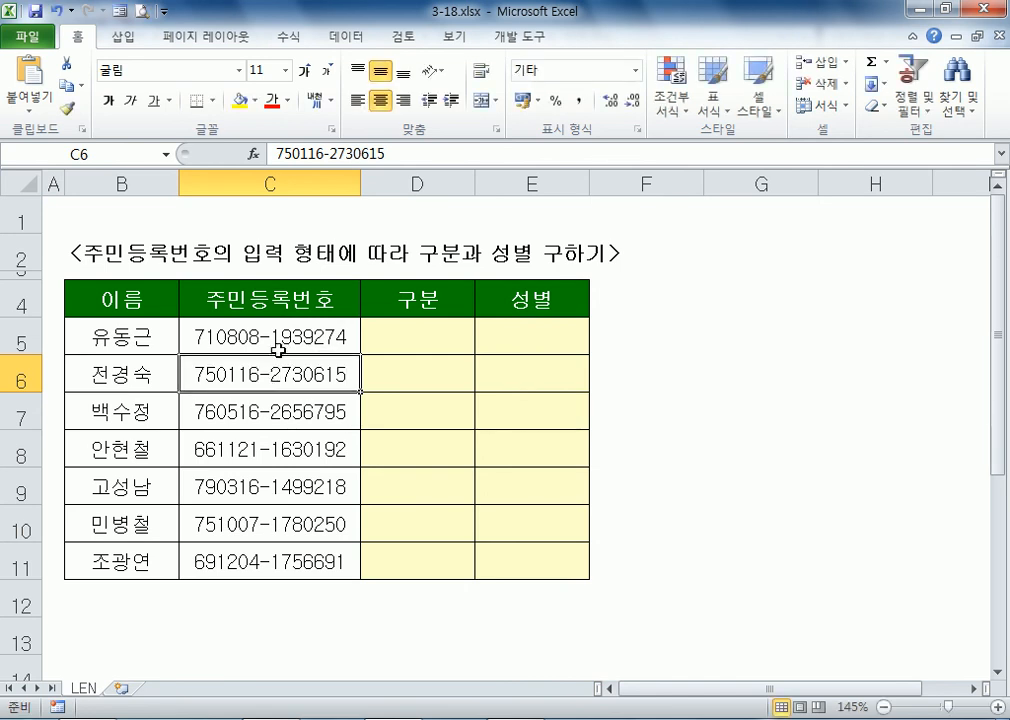
click(272, 338)
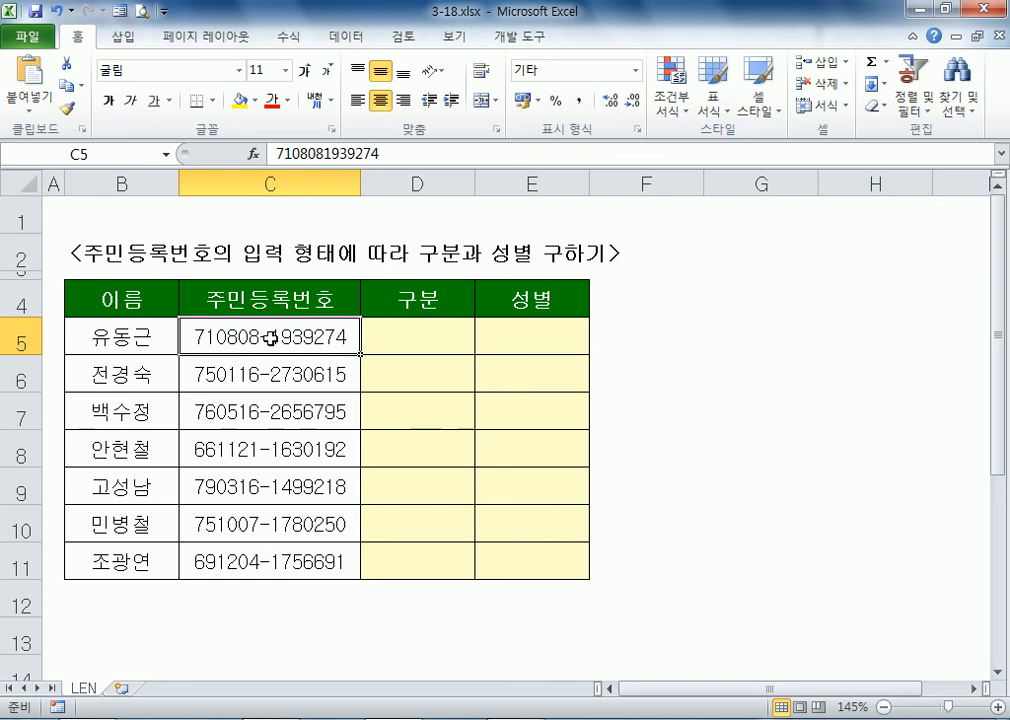
click(313, 385)
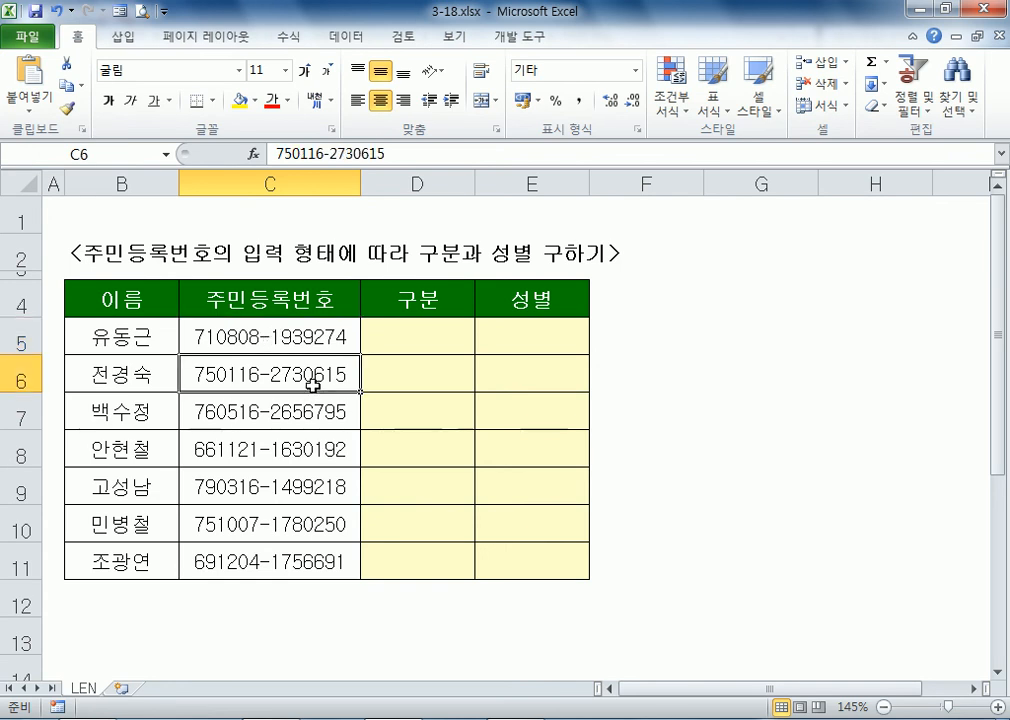
double_click(341, 411)
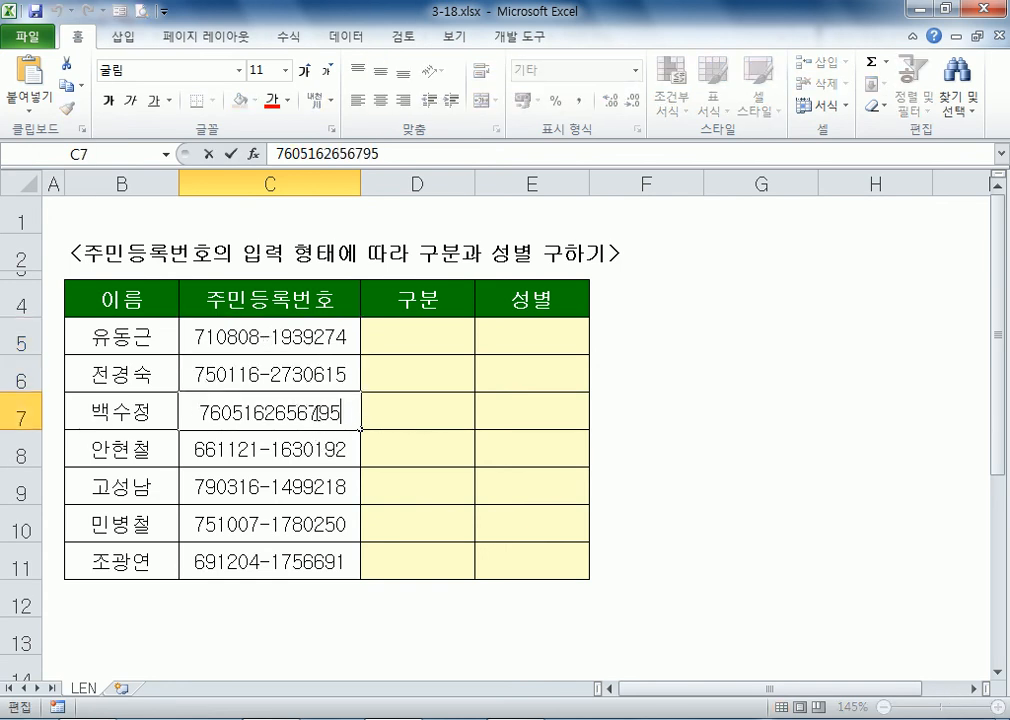
key(Escape)
click(293, 338)
click(445, 339)
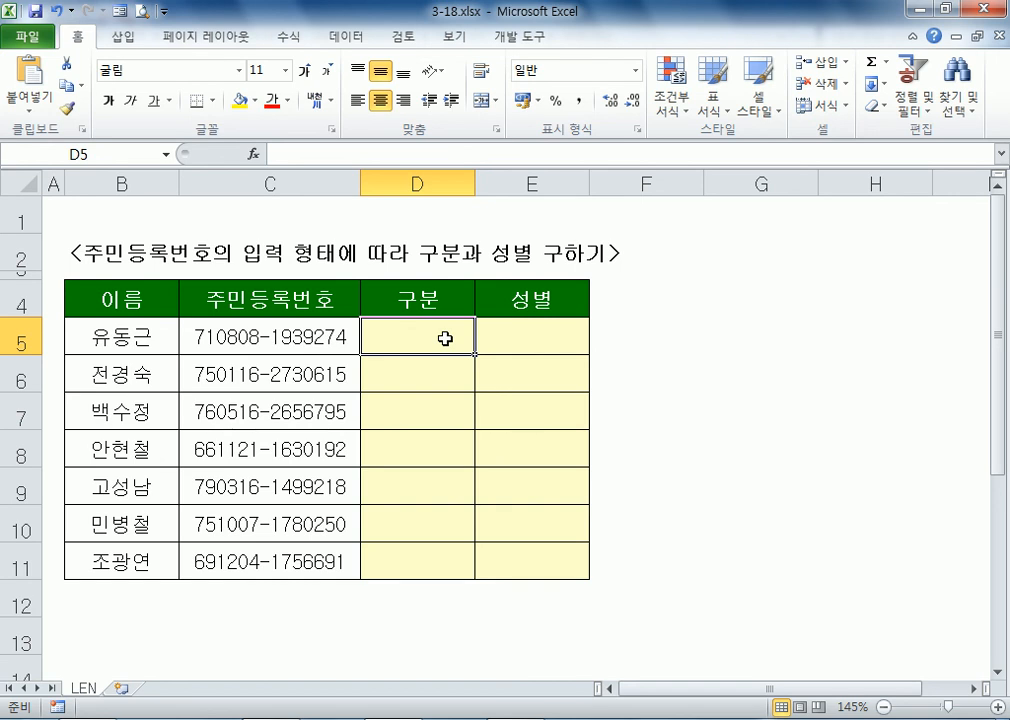
Step: Copy the seven ID numbers from C5:C11 into Notepad and copy them back as plain text
drag(304, 334, 318, 561)
right_click(293, 331)
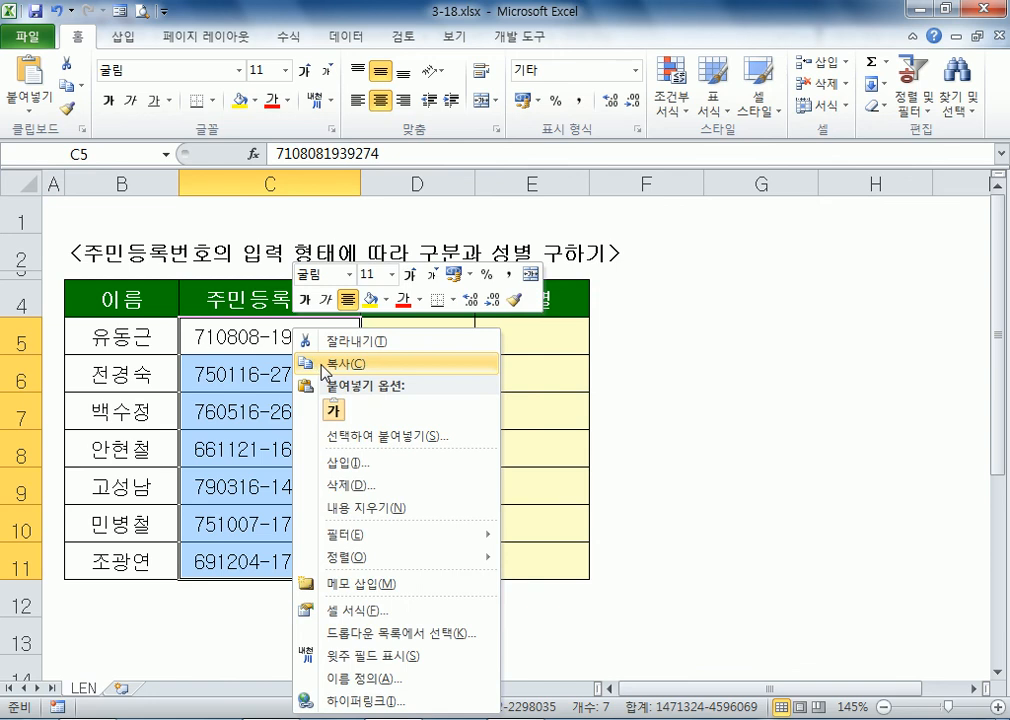
click(325, 370)
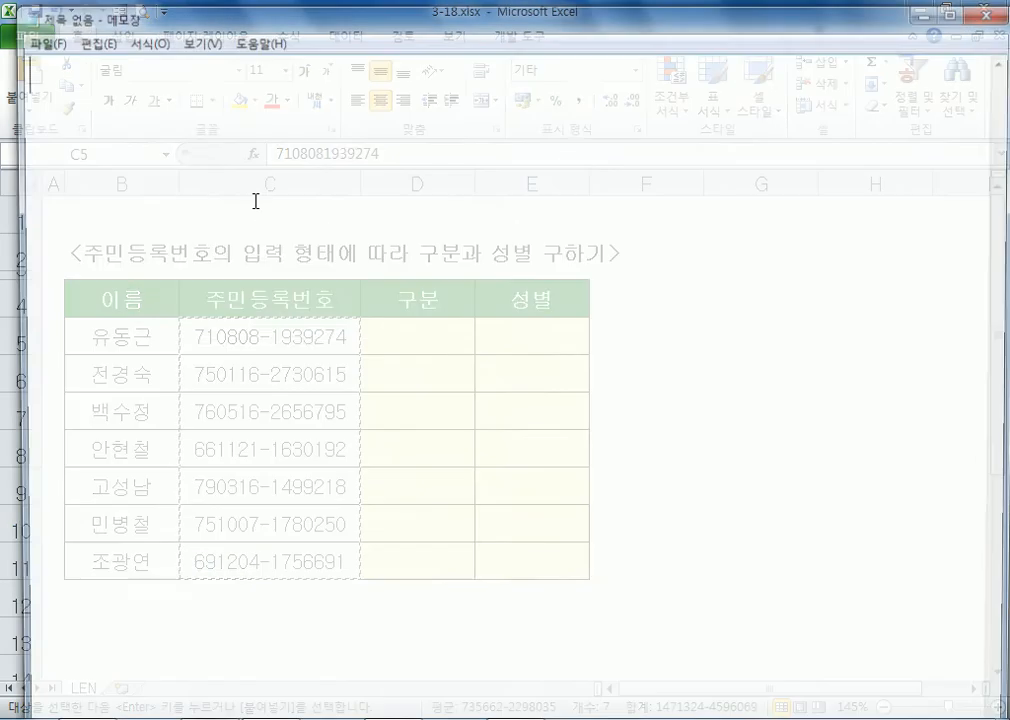
key(ctrl+v)
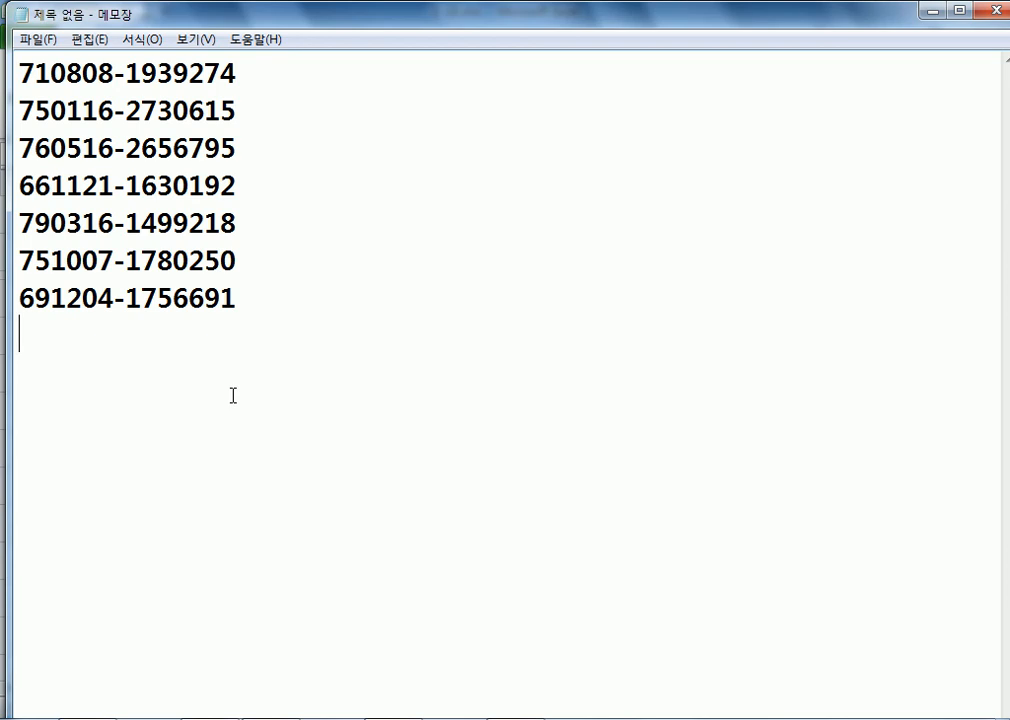
drag(250, 284, 3, 15)
key(alt+Tab)
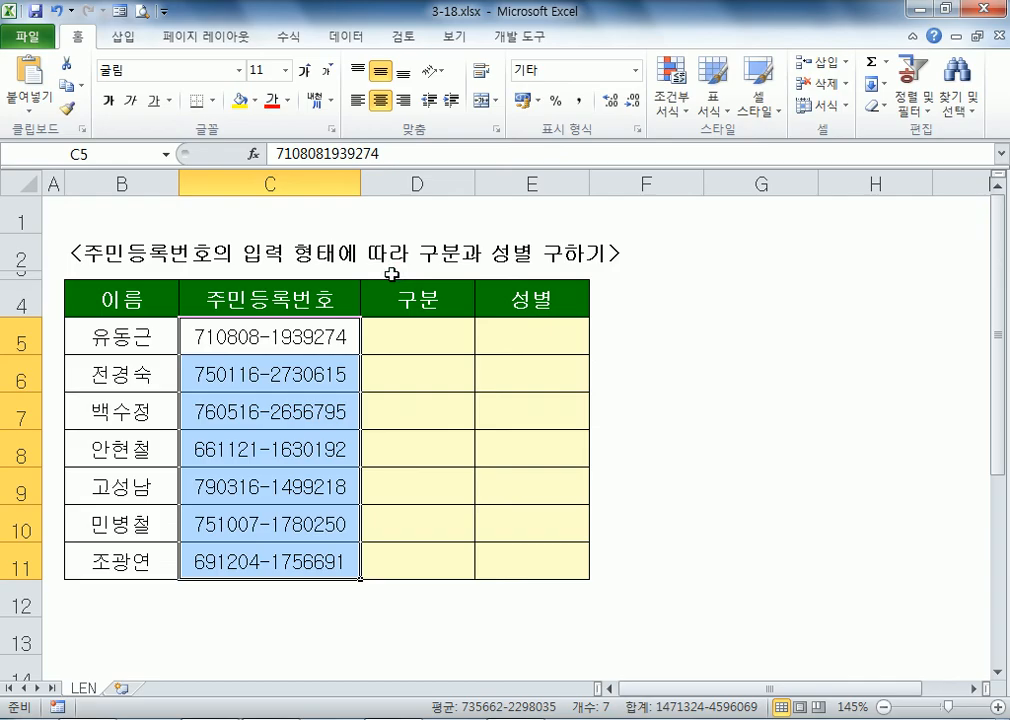
click(195, 341)
right_click(196, 334)
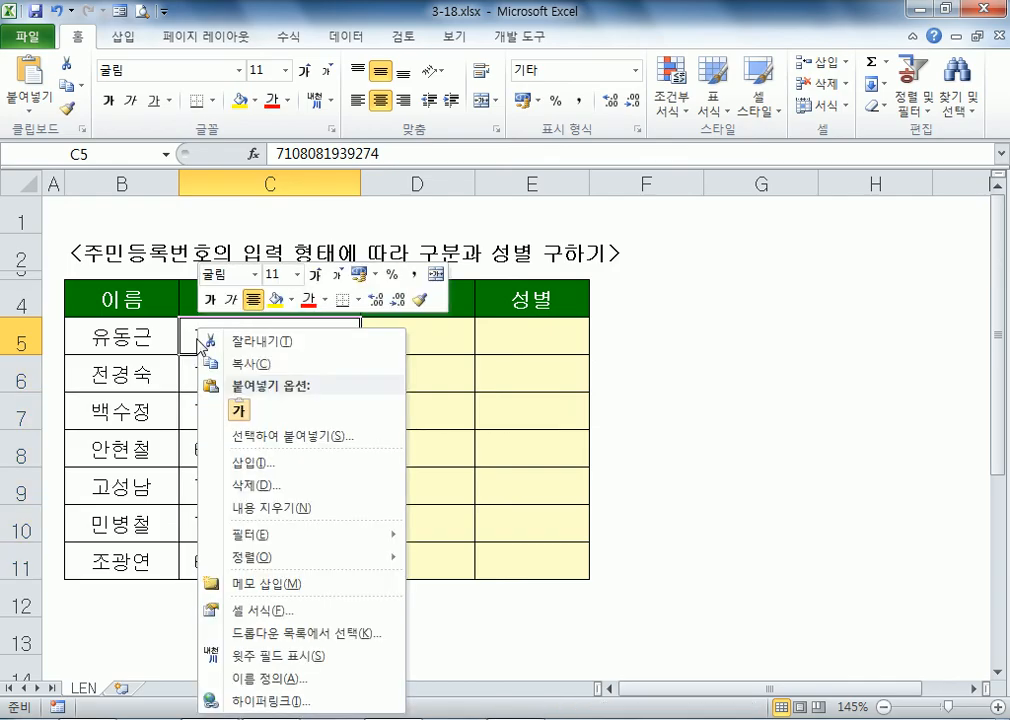
click(239, 410)
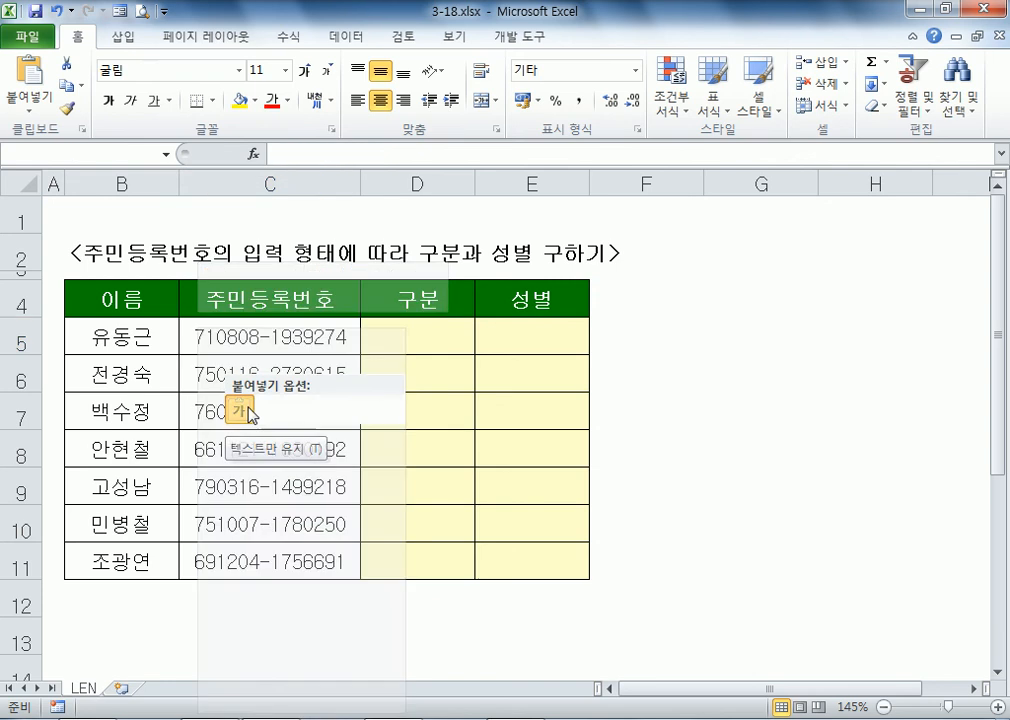
double_click(304, 337)
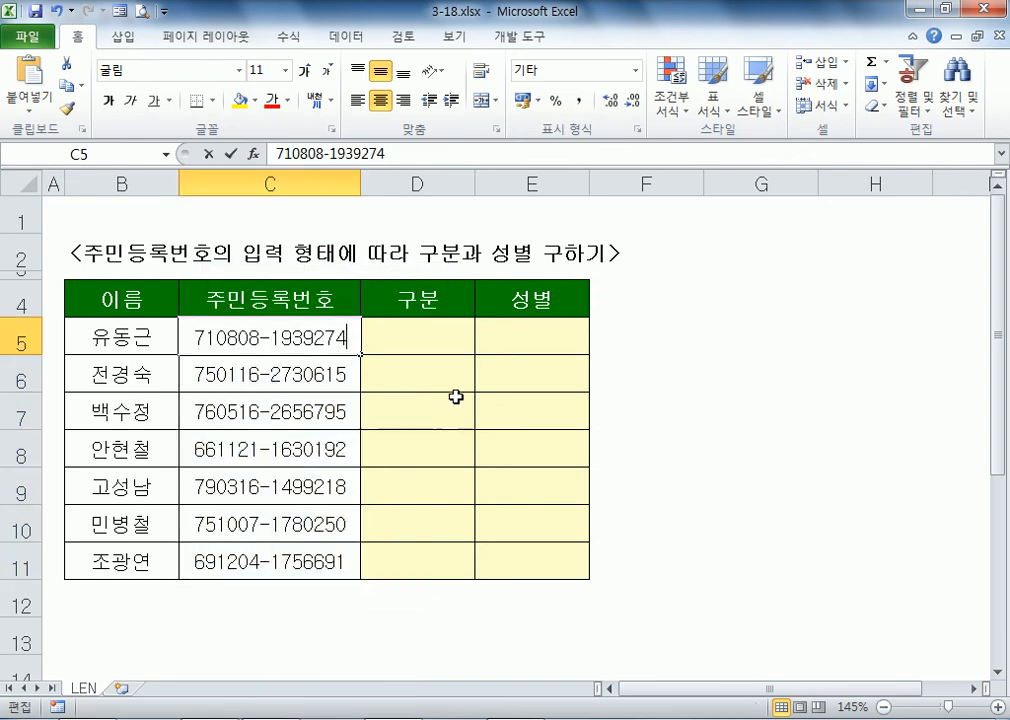
key(Left)
key(Left)
key(Left)
key(Left)
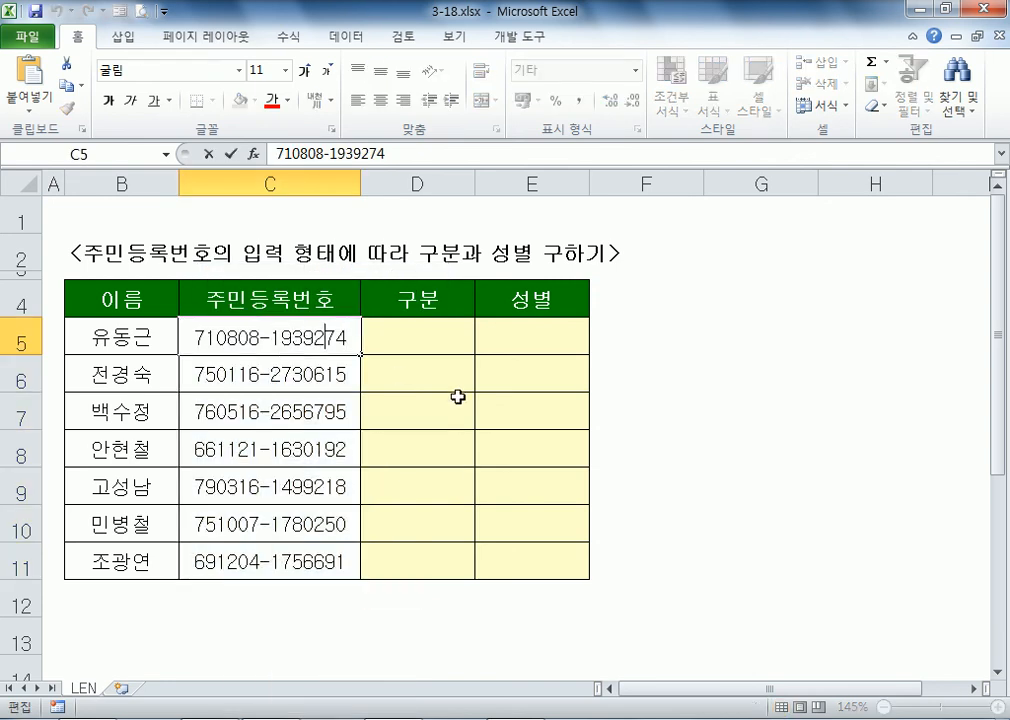
key(Left)
key(Left)
key(Left)
key(shift+Left)
key(Escape)
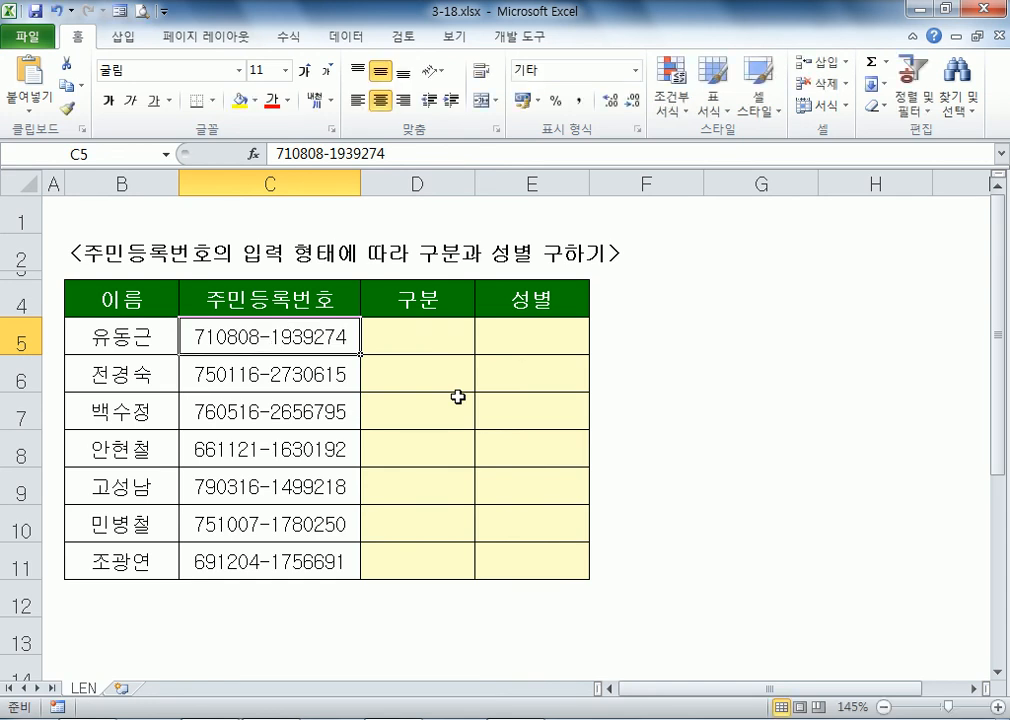
key(ctrl+z)
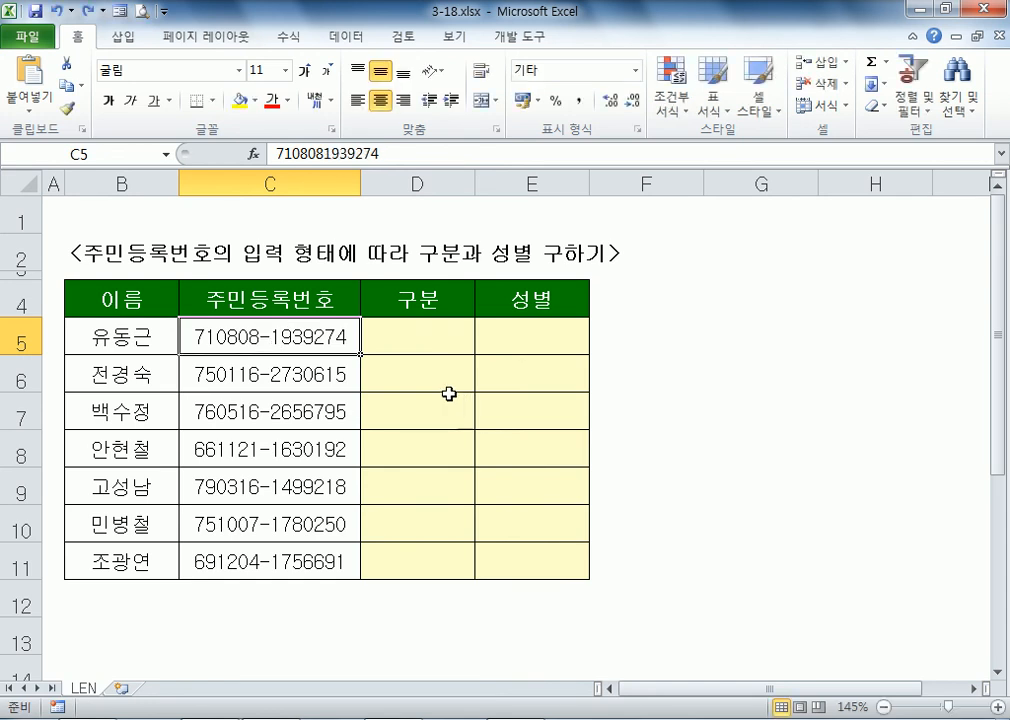
key(F2)
key(Return)
key(F2)
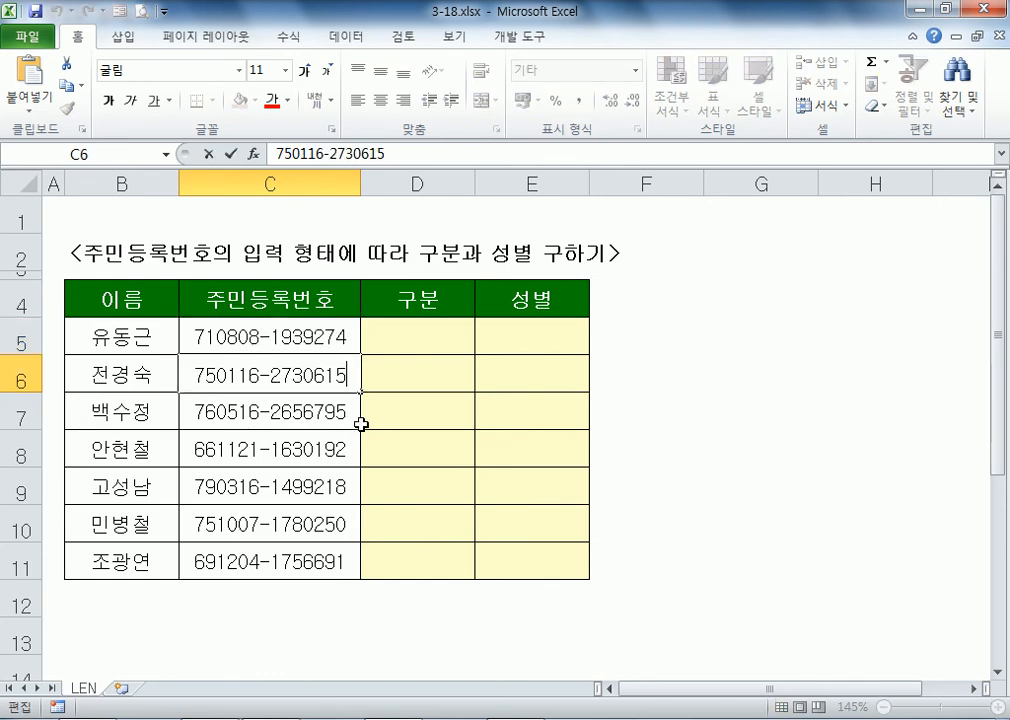
click(434, 343)
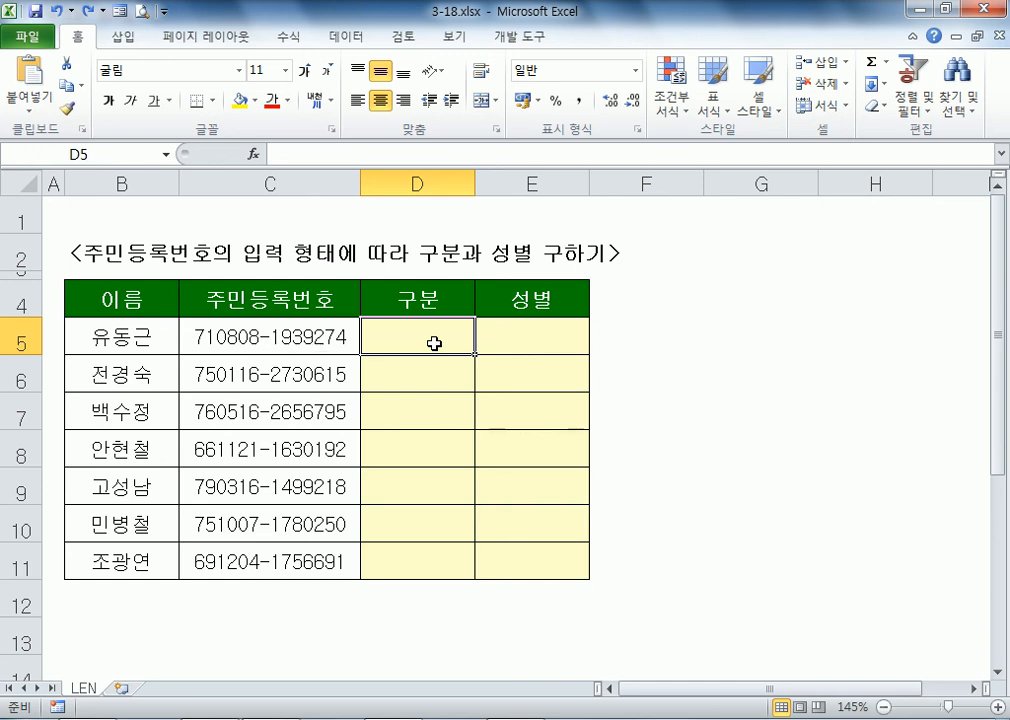
Step: Copy the seven ID numbers and replace the note's old contents with them
drag(313, 341, 316, 546)
key(ctrl+c)
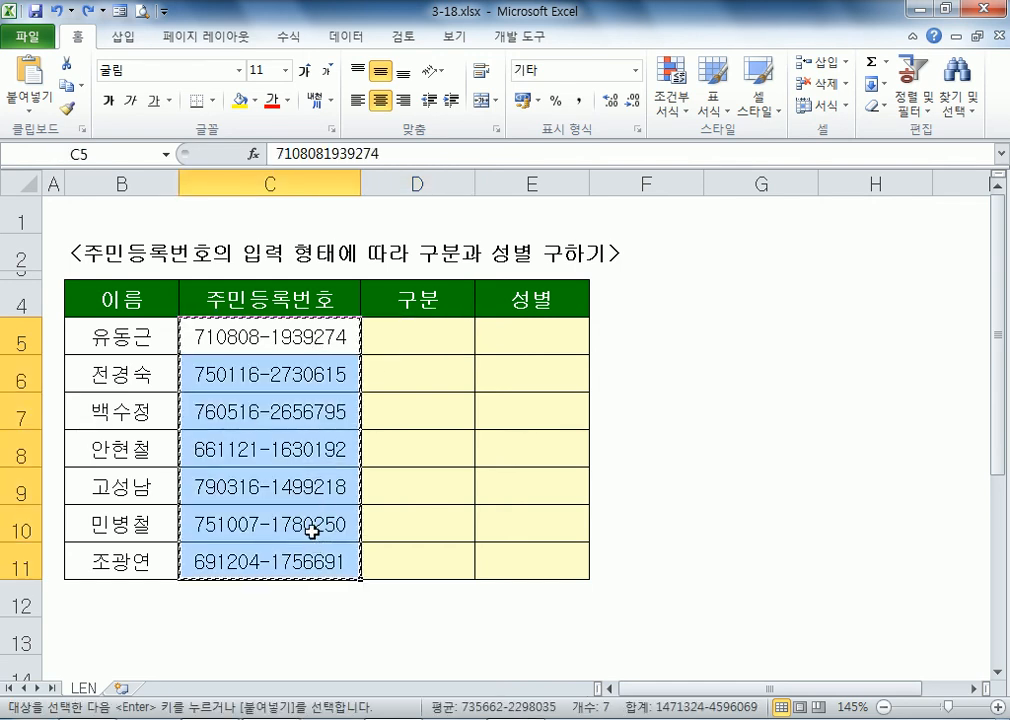
right_click(241, 331)
click(277, 363)
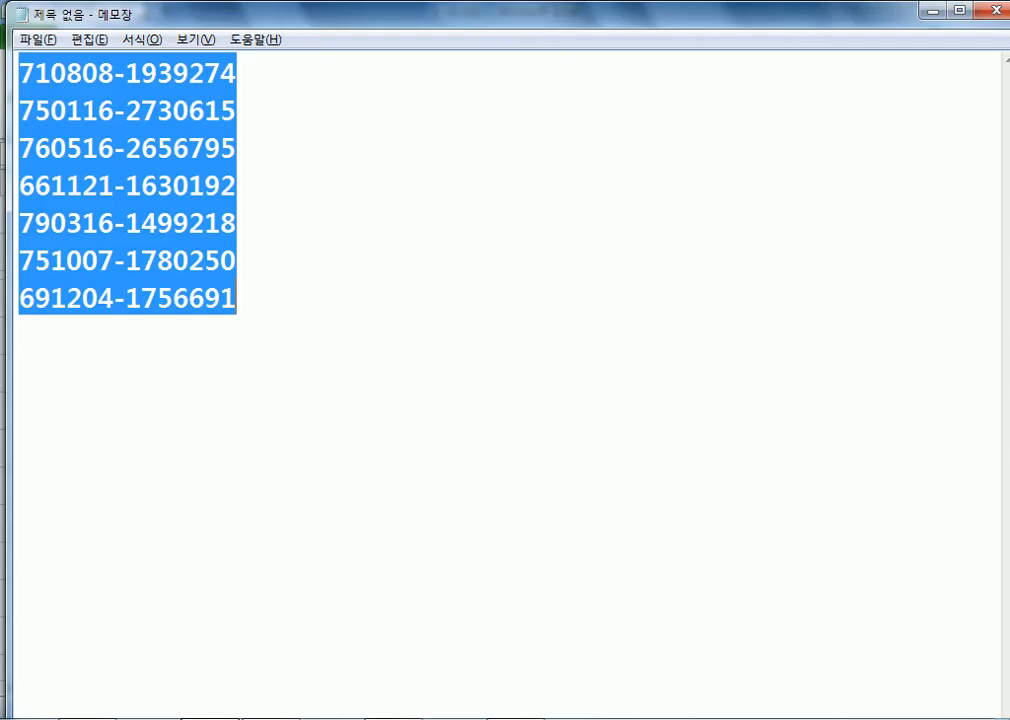
drag(237, 298, 13, 25)
key(Delete)
right_click(34, 65)
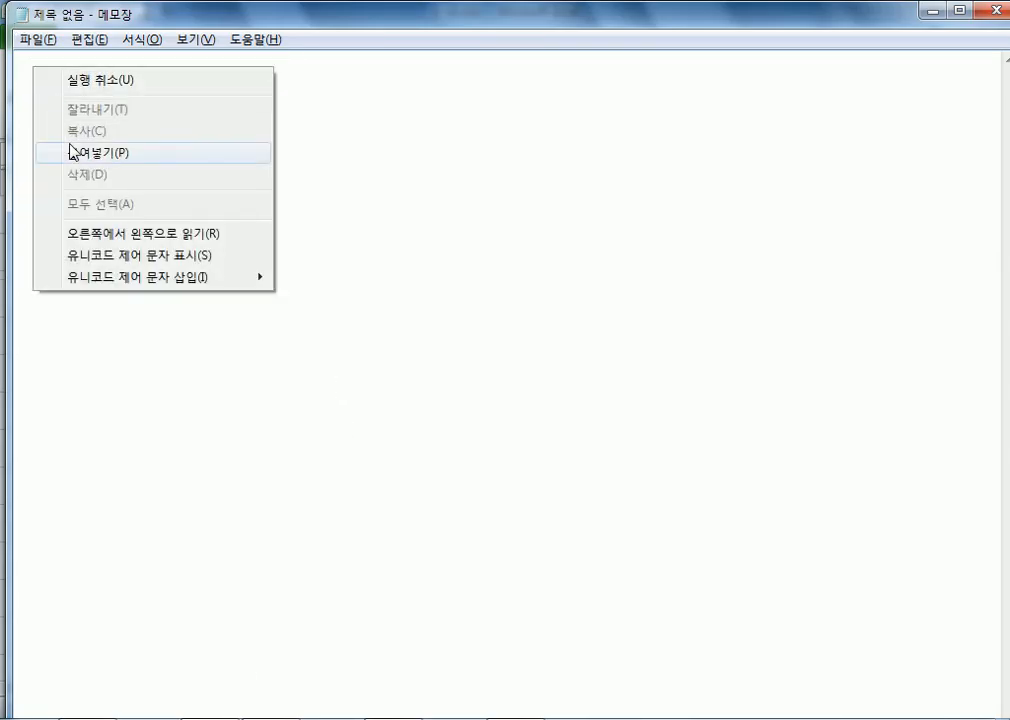
click(38, 151)
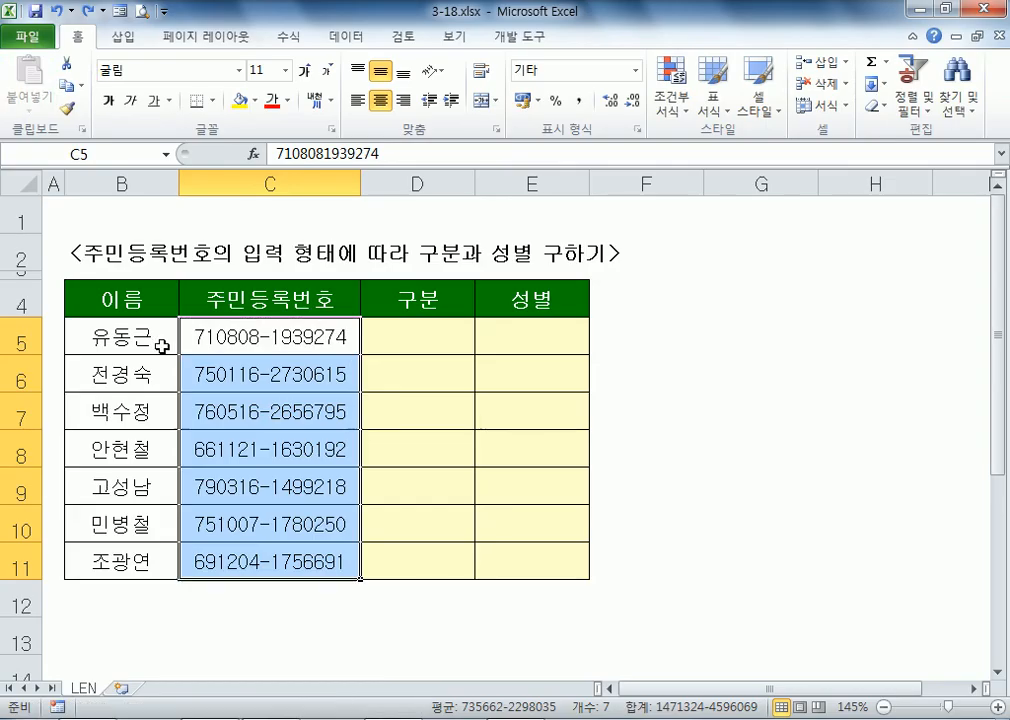
Step: Clear the ID numbers from C5:C11, then copy the seven ID lines from Notepad
drag(205, 343, 300, 562)
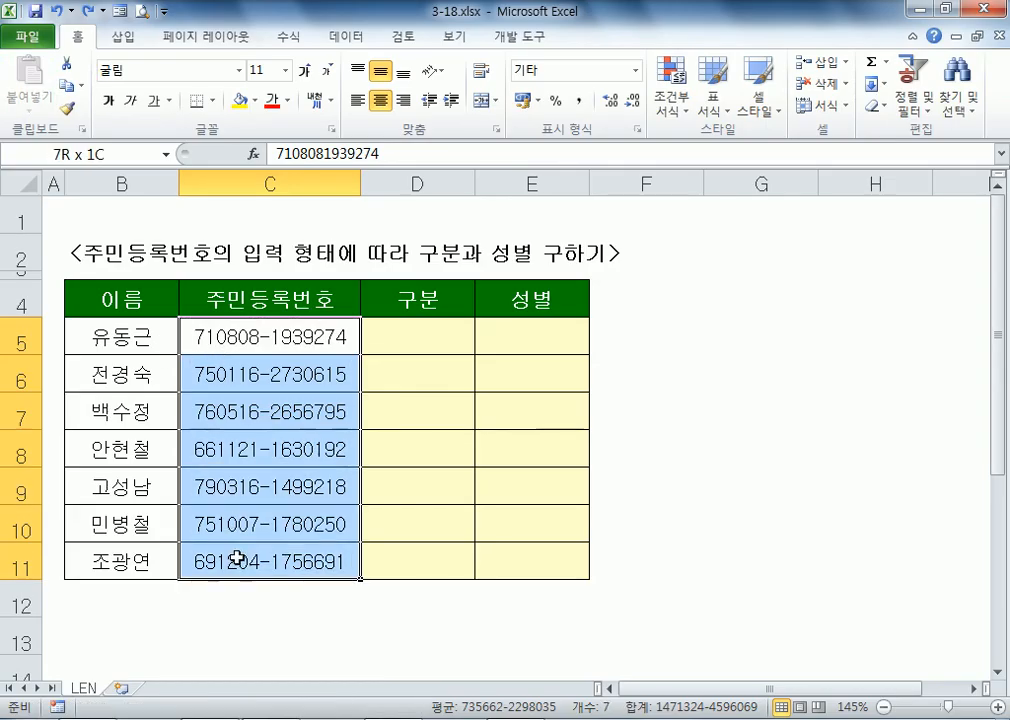
key(Delete)
click(266, 343)
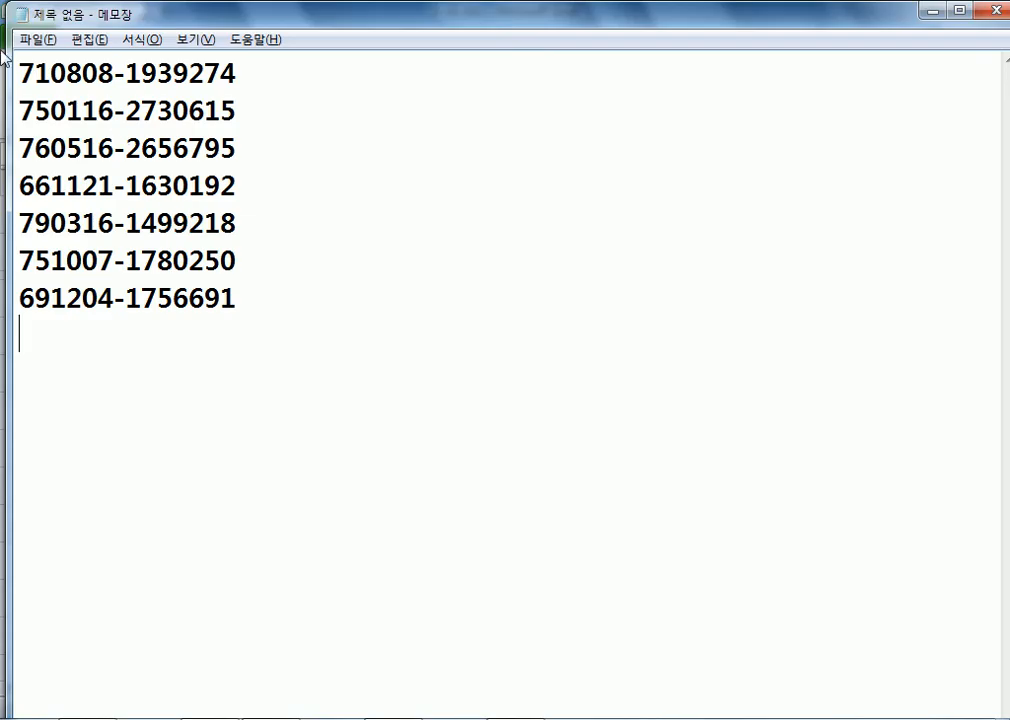
drag(19, 64, 238, 294)
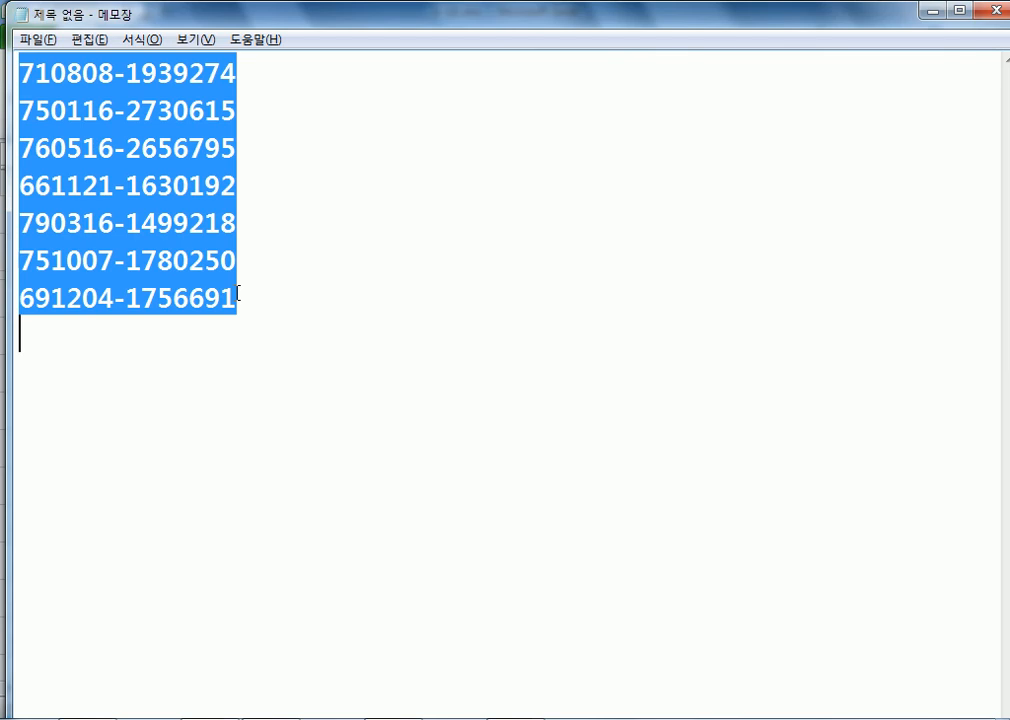
right_click(21, 66)
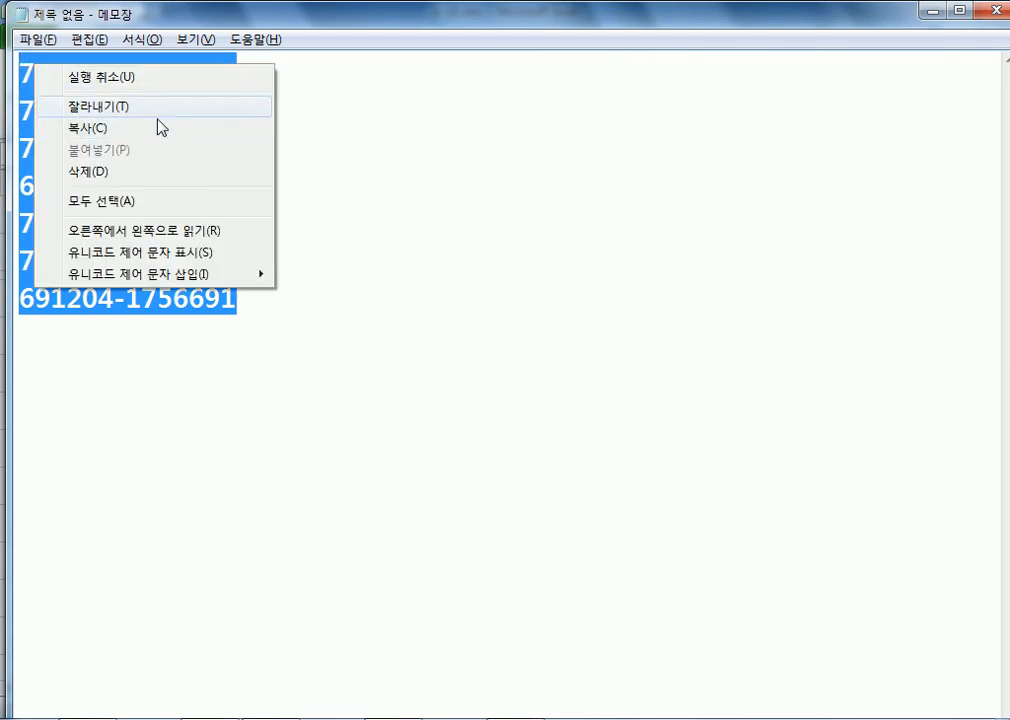
click(162, 126)
key(alt+Tab)
Step: Paste the seven IDs into C5:C11 as text, undo it, and check C5's stored value
right_click(245, 333)
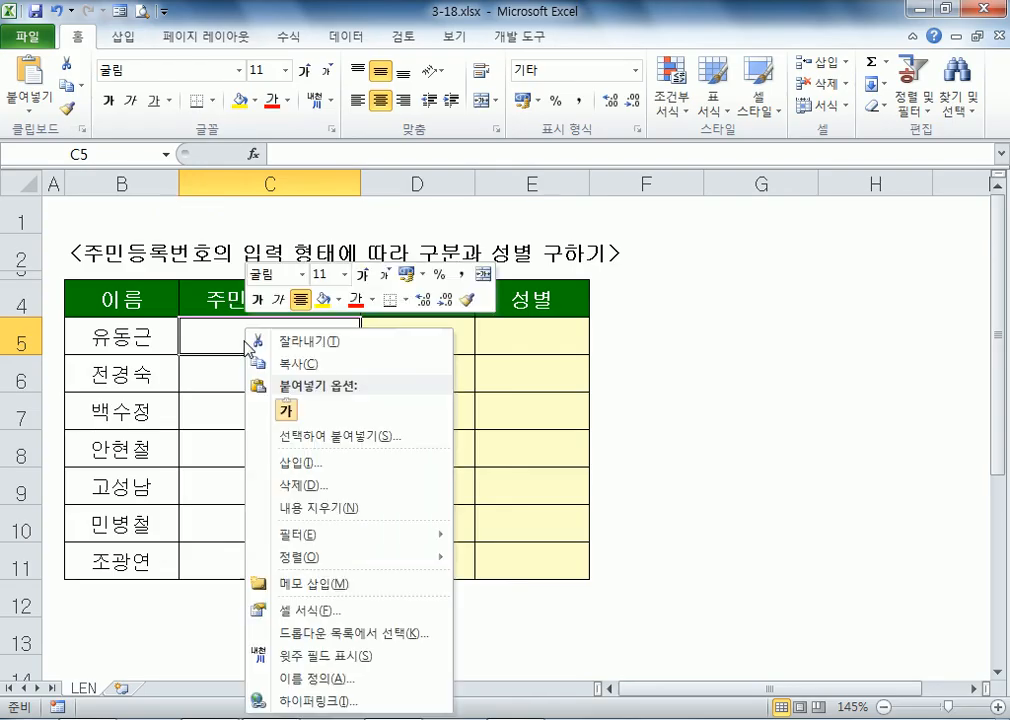
click(287, 410)
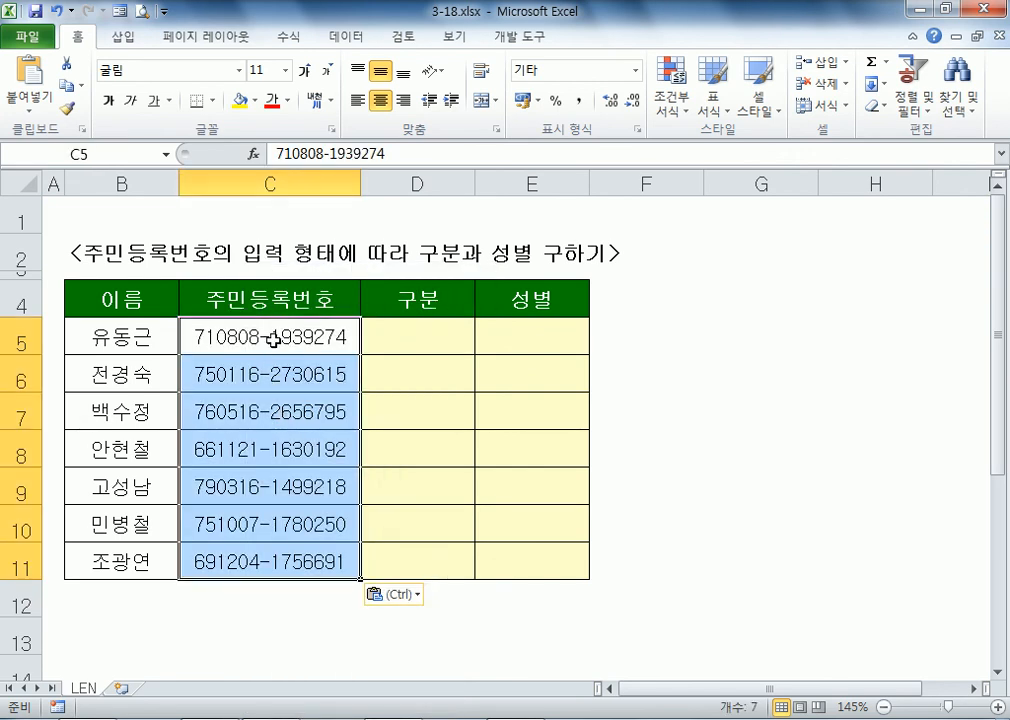
key(ctrl+z)
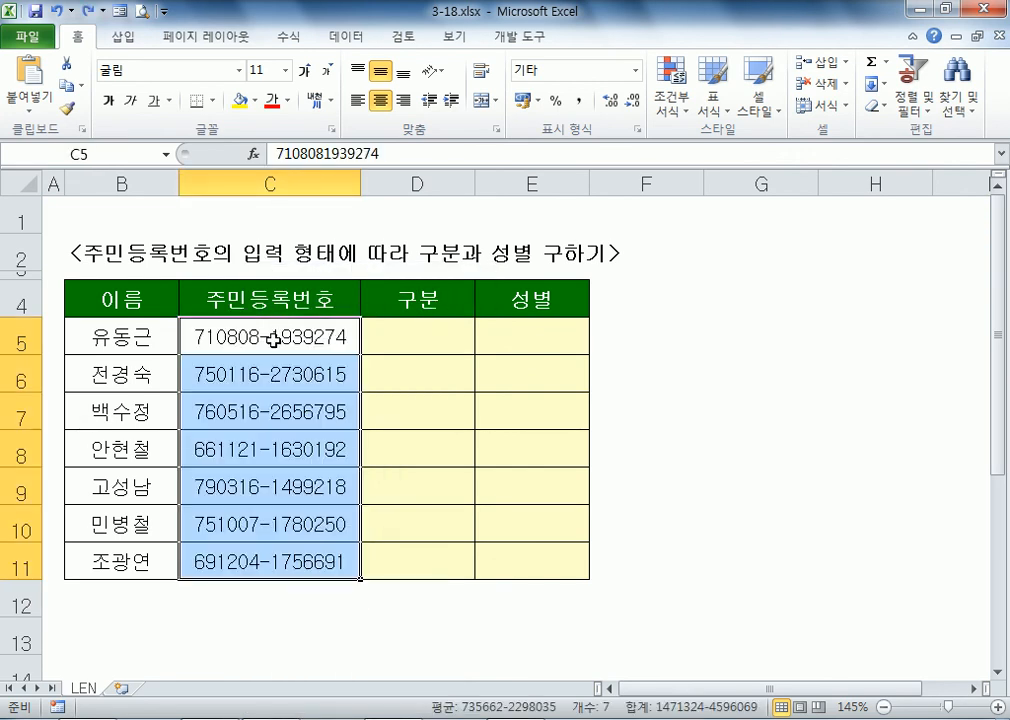
click(273, 340)
key(F2)
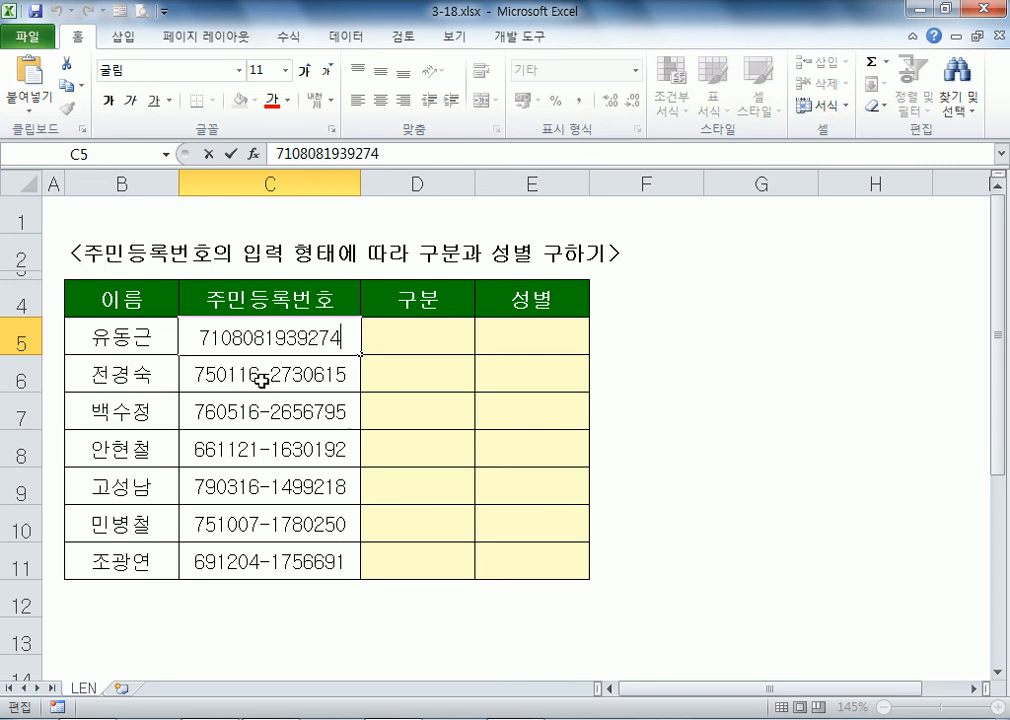
key(Escape)
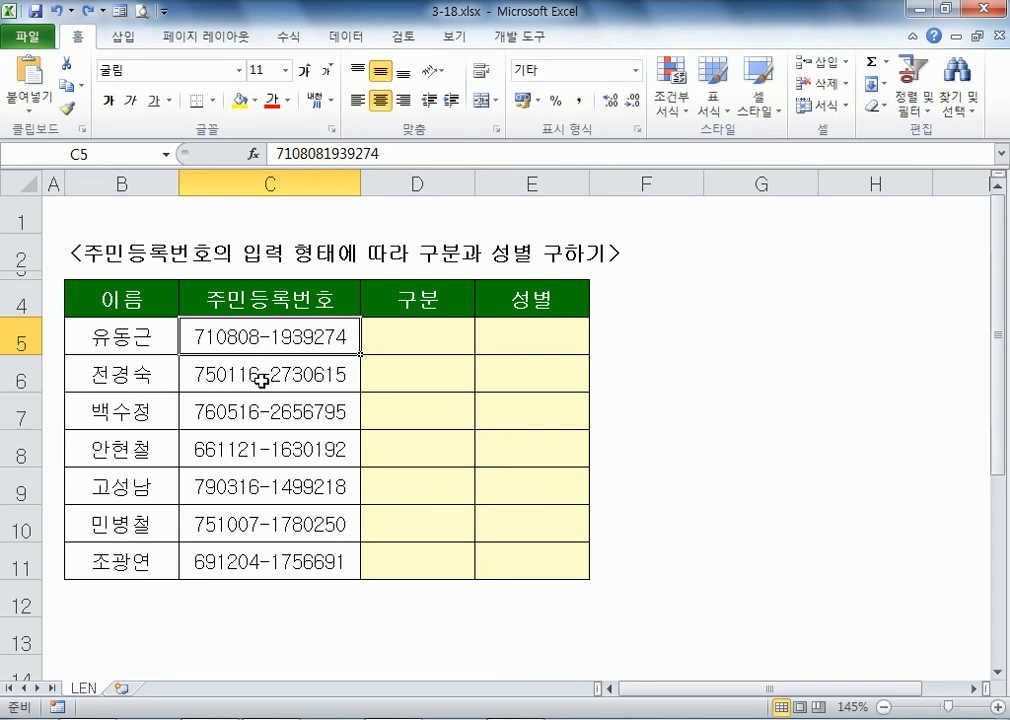
click(418, 342)
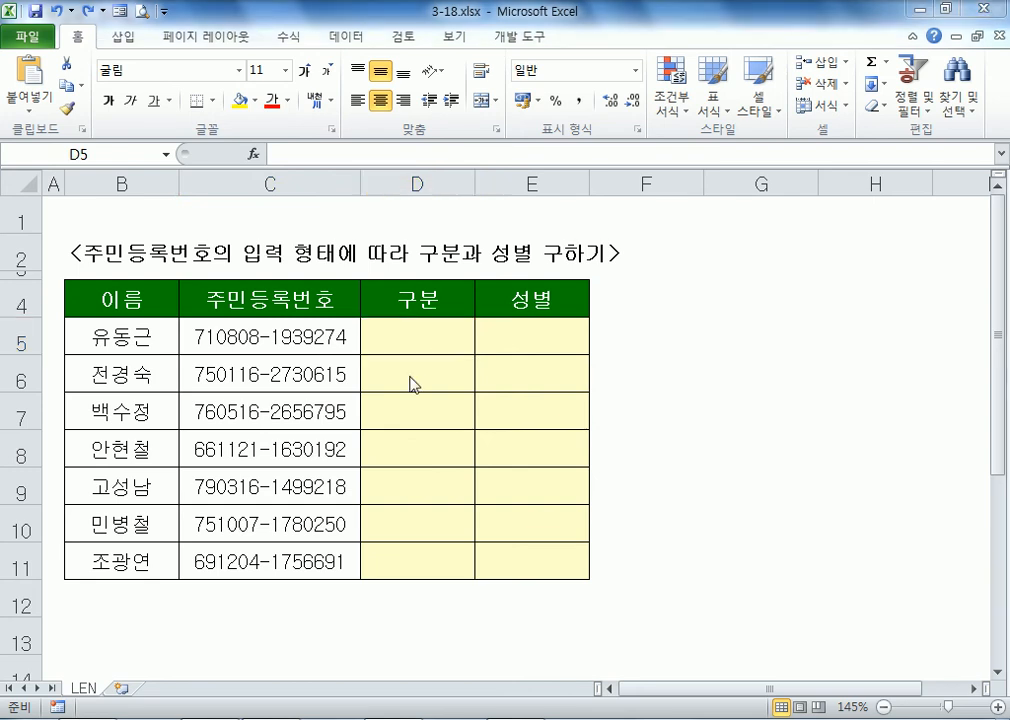
Step: Delete the ID lines from the Notepad note and return to the spreadsheet
key(alt+Tab)
key(Delete)
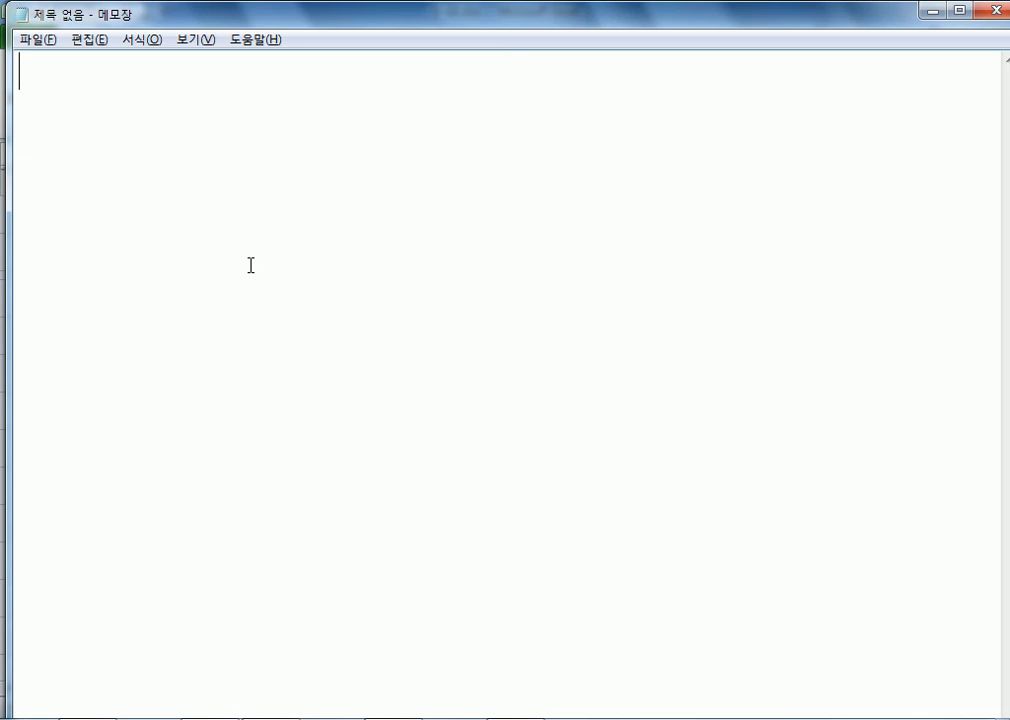
key(alt+Tab)
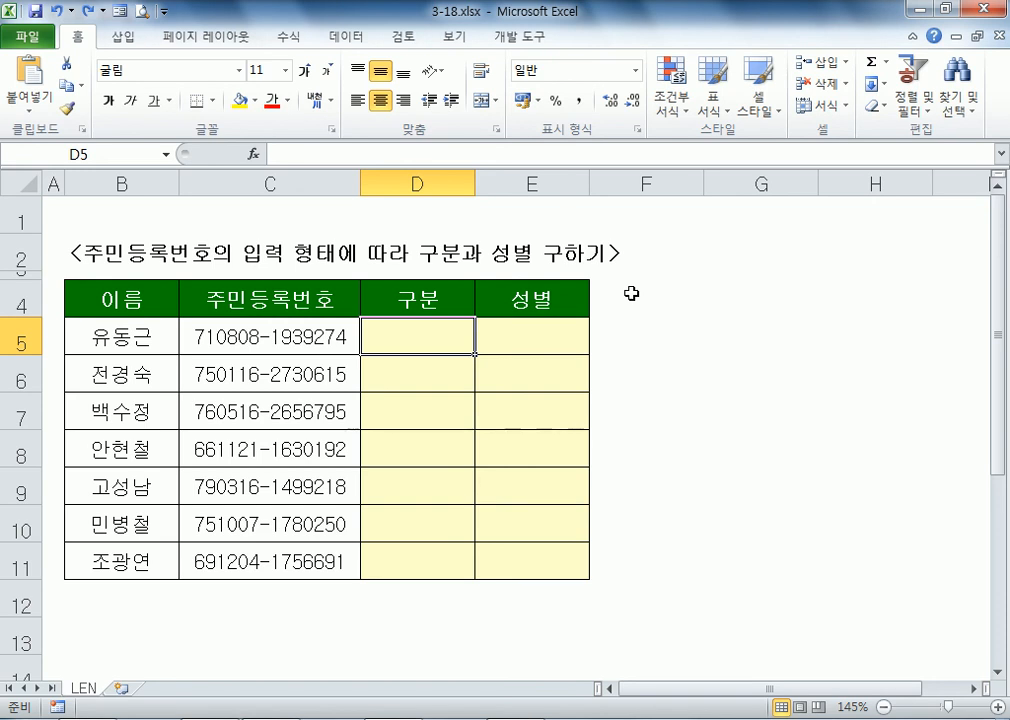
click(746, 327)
text(01012345678)
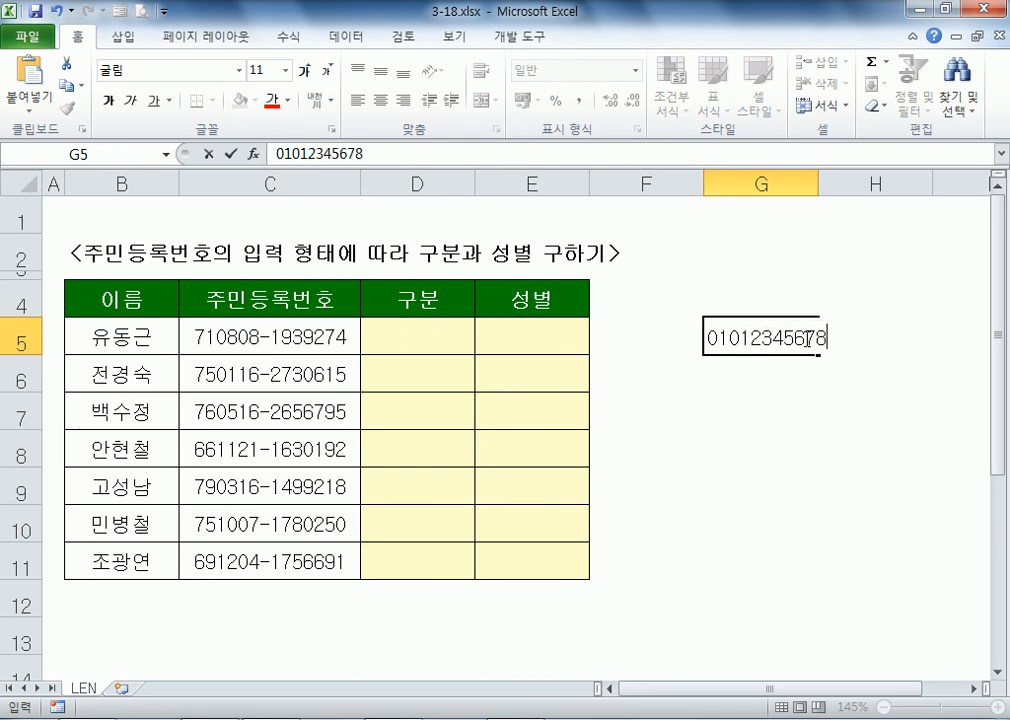
key(F2)
key(Left)
key(Left)
key(Left)
key(Left)
key(Left)
key(Left)
key(Left)
key(Left)
text(-)
key(Right)
key(Right)
key(Right)
key(Right)
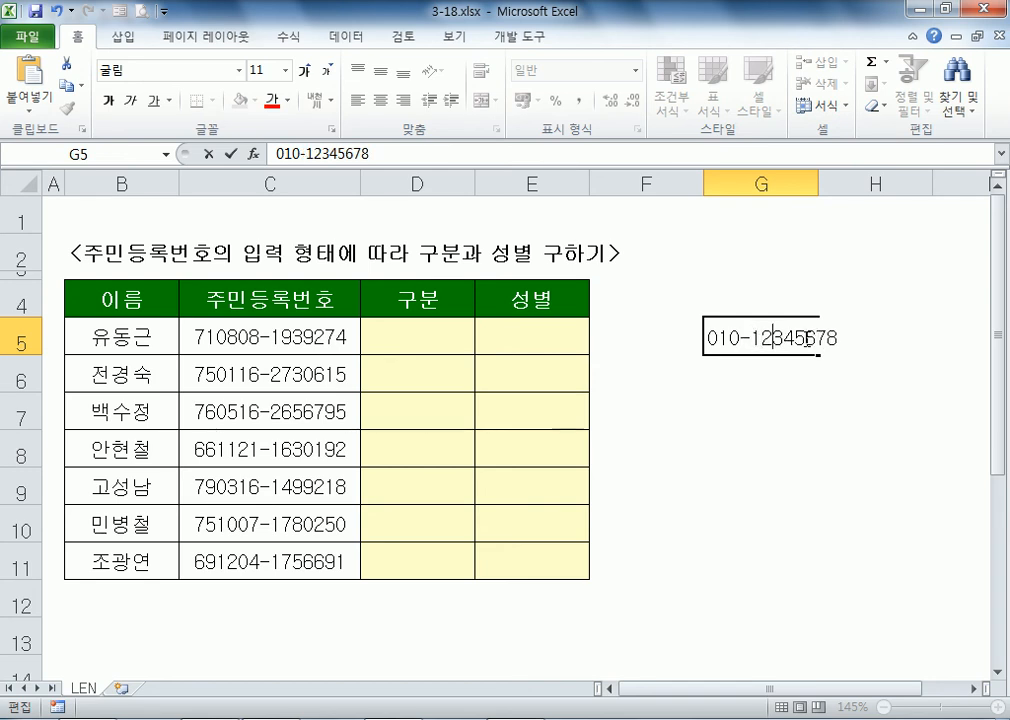
text(-)
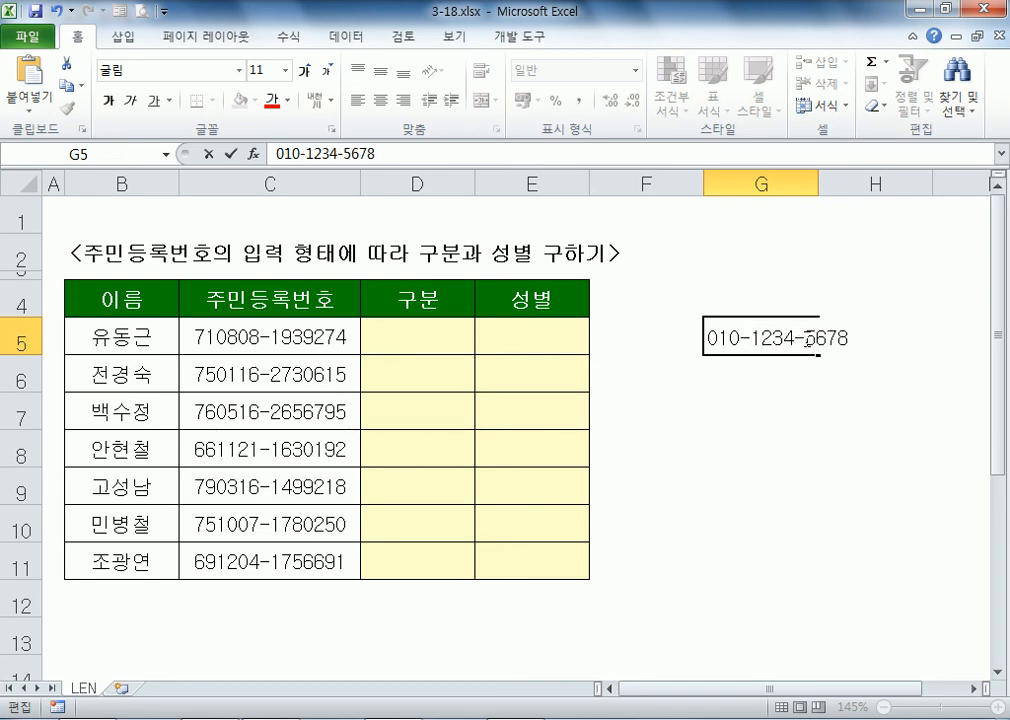
key(Return)
click(806, 339)
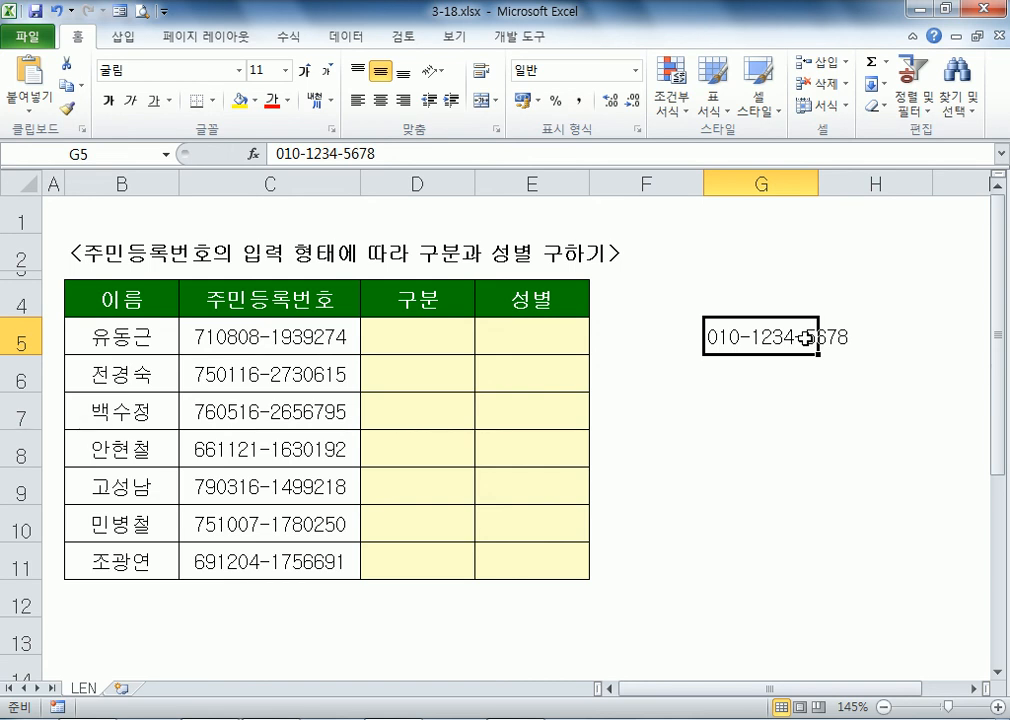
double_click(806, 339)
key(Left)
key(Left)
key(BackSpace)
key(Right)
key(Right)
key(Right)
key(Right)
key(Right)
key(BackSpace)
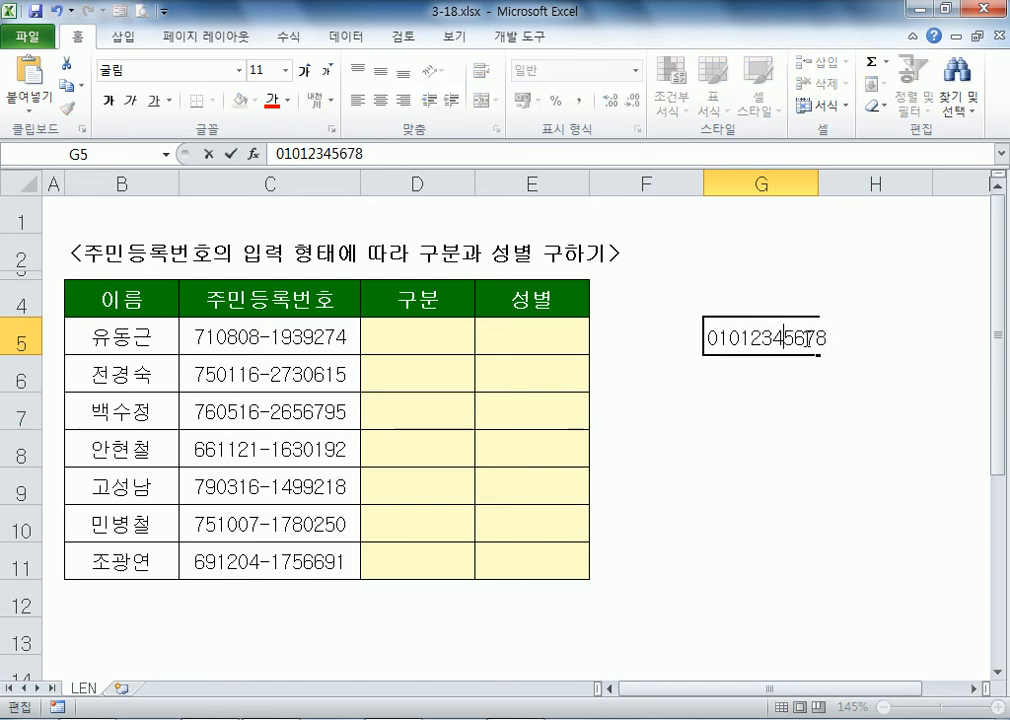
key(Escape)
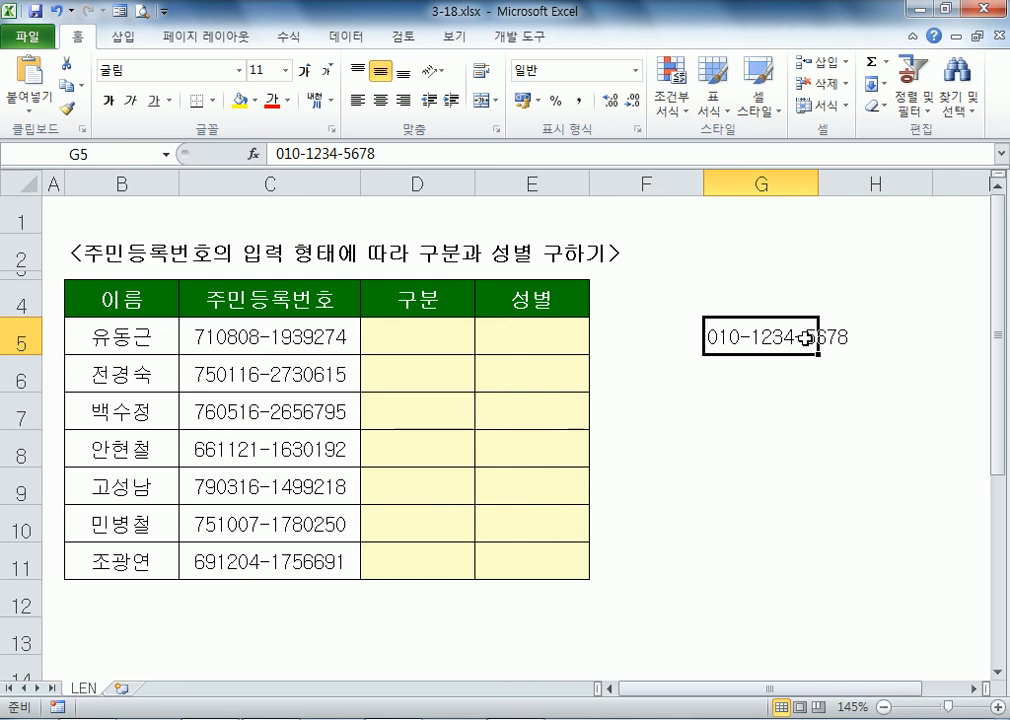
key(Delete)
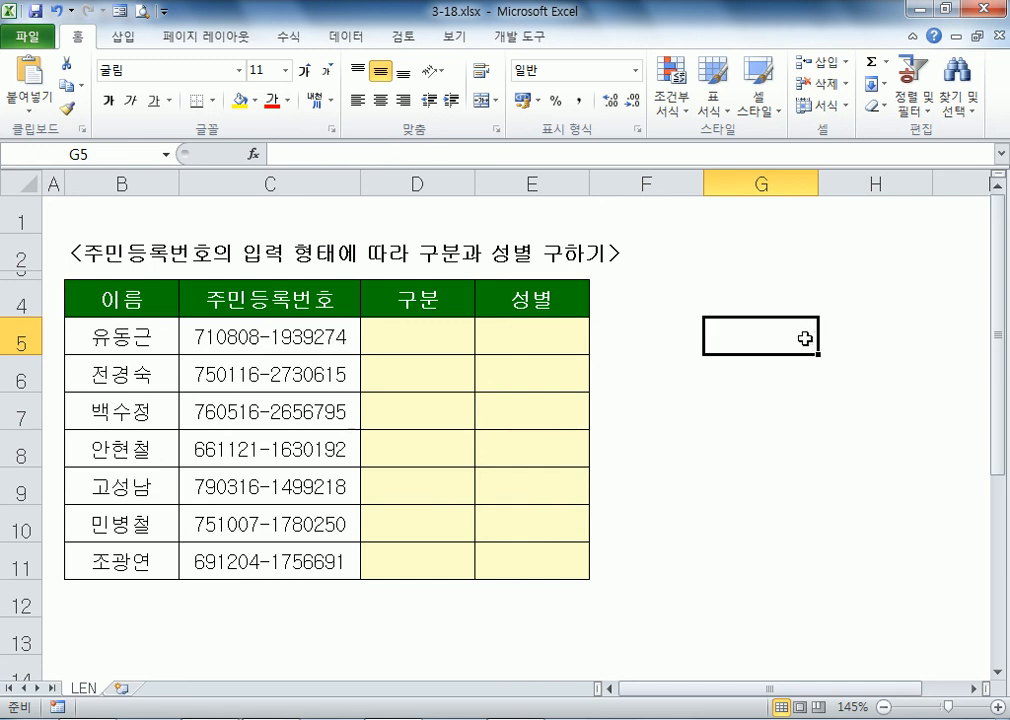
click(341, 335)
Step: Insert a hyphen into the ID number in C5 and check C6 without changing it
key(F2)
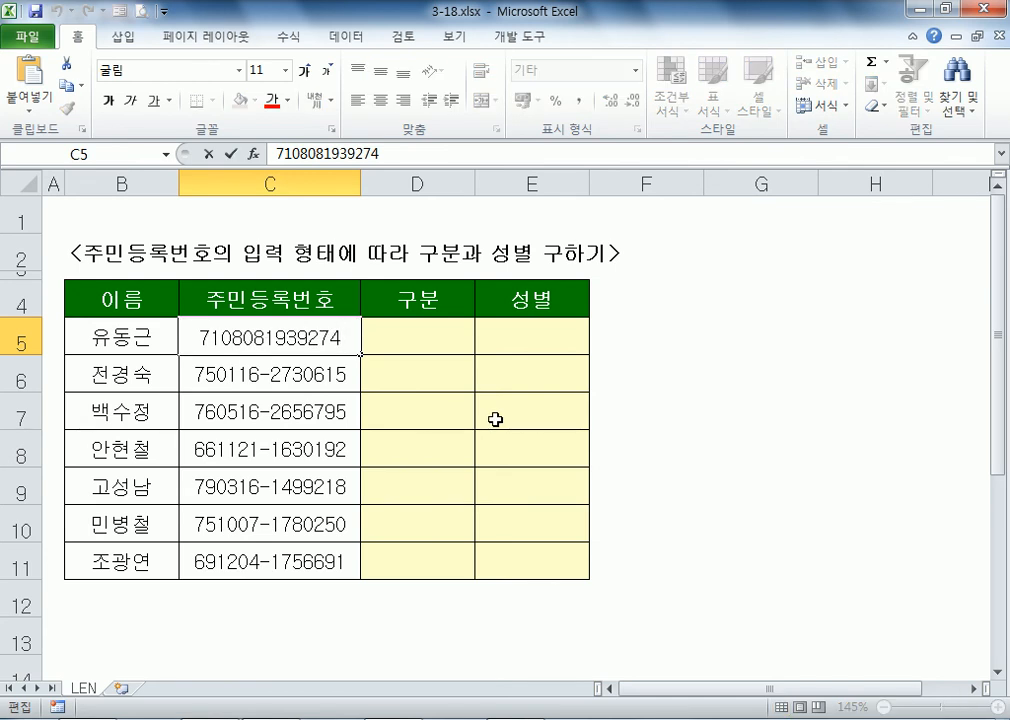
key(Left)
key(Left)
key(Left)
key(Left)
key(Left)
key(Left)
key(Left)
text(-)
key(Return)
key(F2)
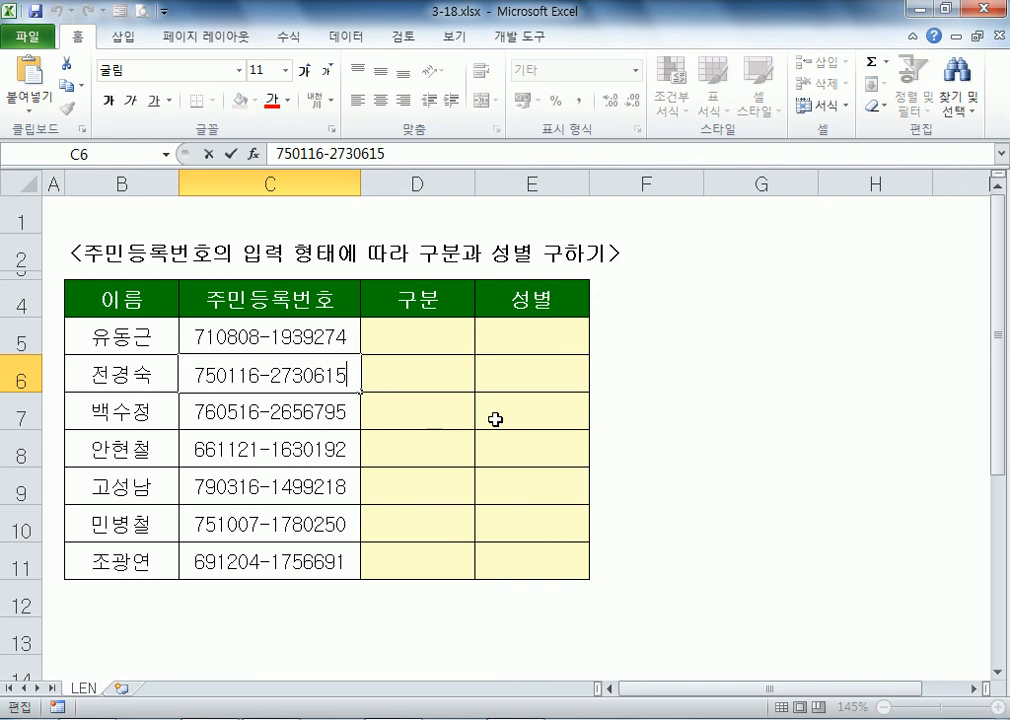
key(Escape)
key(Up)
key(Right)
key(Left)
key(Left)
key(Right)
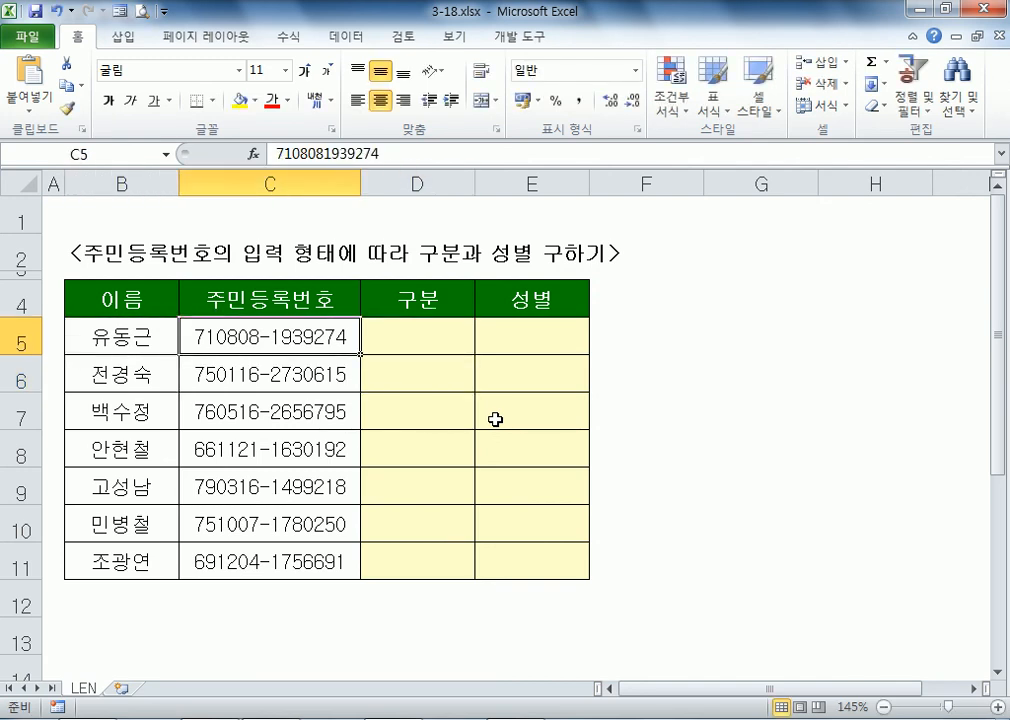
Step: Enter 1 in the 구분 cell D5, cancelling the stray 2 typed into D6
key(Right)
text(1)
key(Return)
text(2)
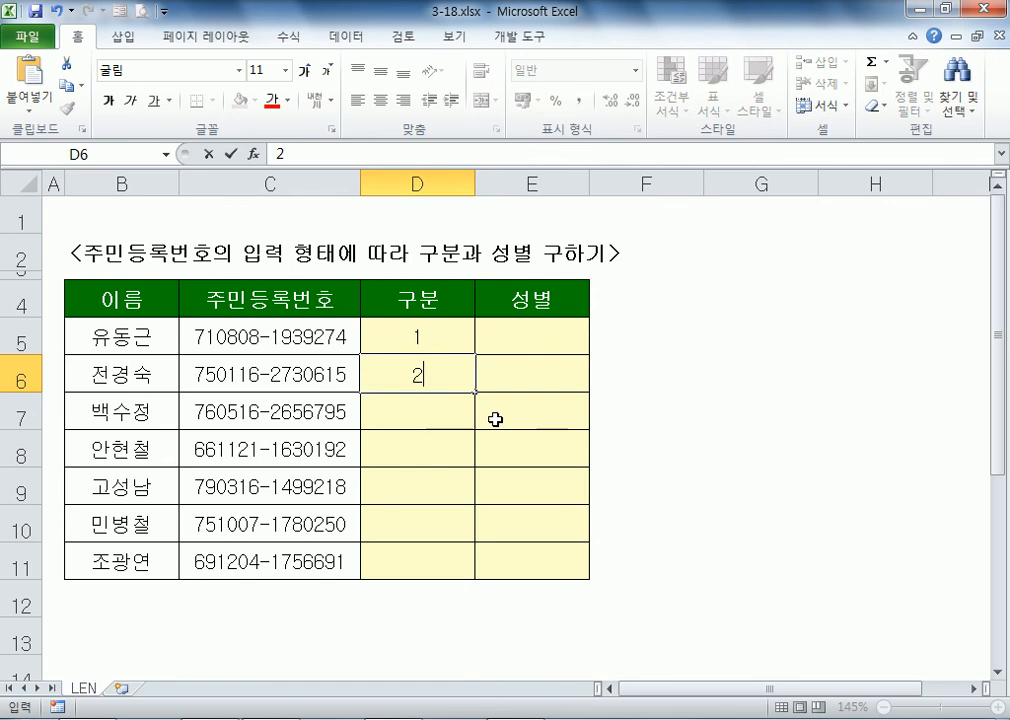
key(Escape)
key(Up)
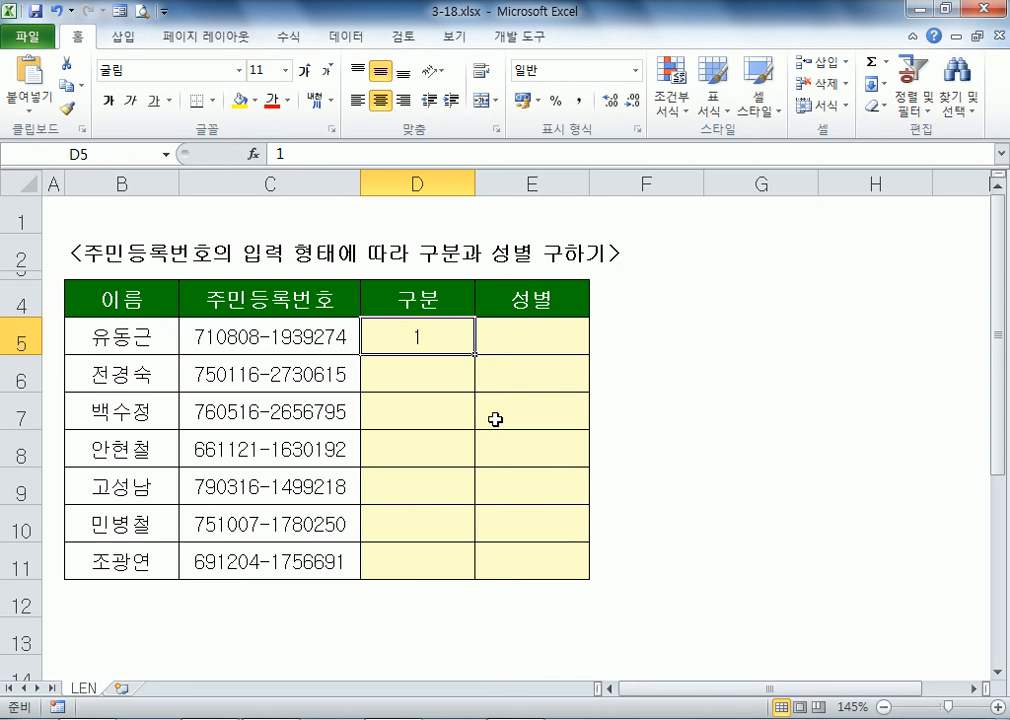
double_click(273, 333)
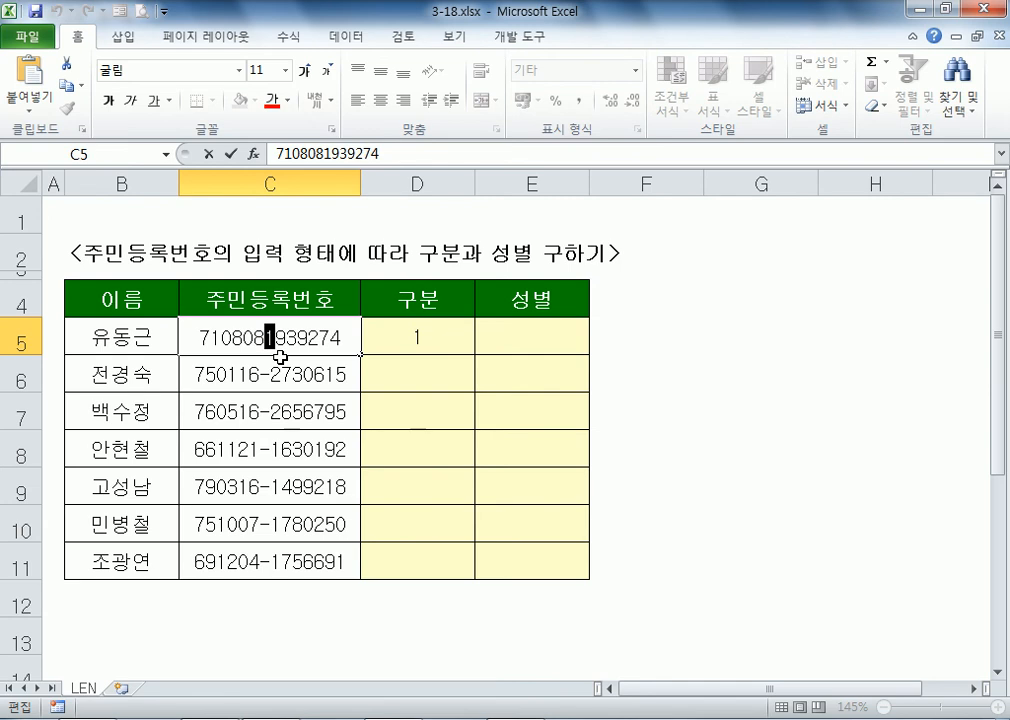
click(428, 334)
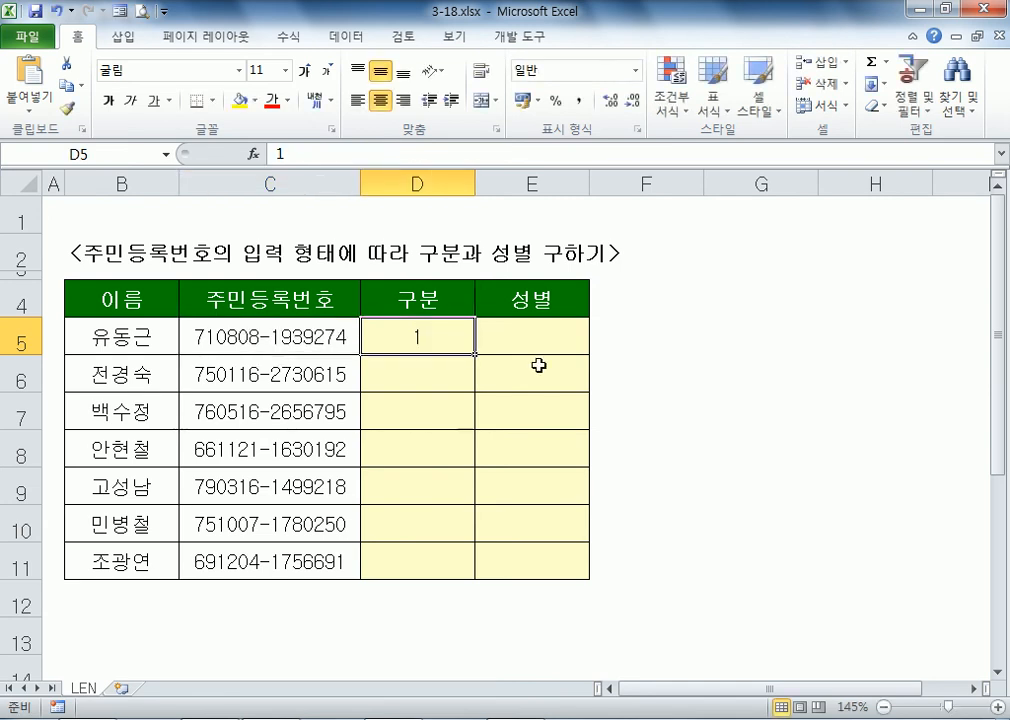
Step: Enter =MID(C5,7,1) in D5 and fill it down to D11
text(=m)
key(BackSpace)
text(MID()
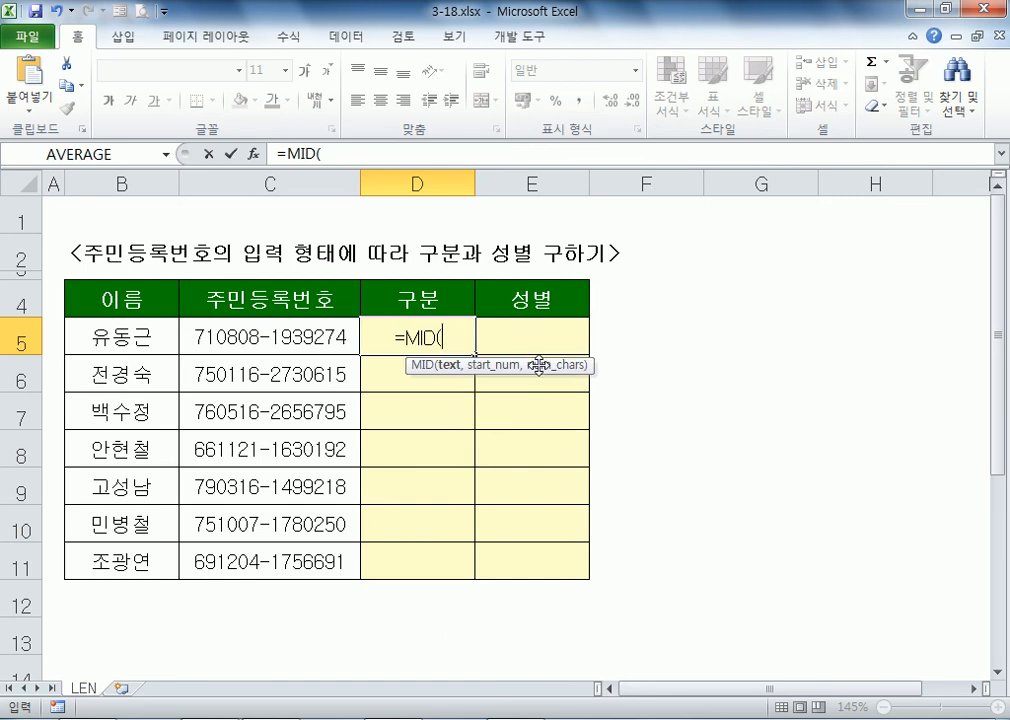
key(Left)
text(,7,1)
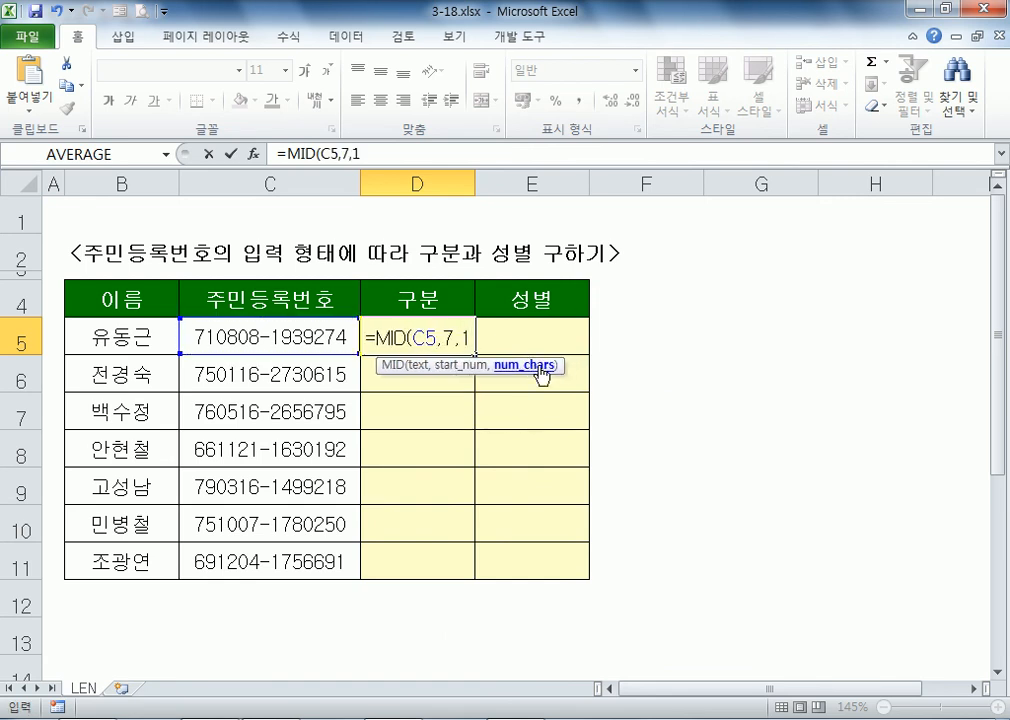
key(Return)
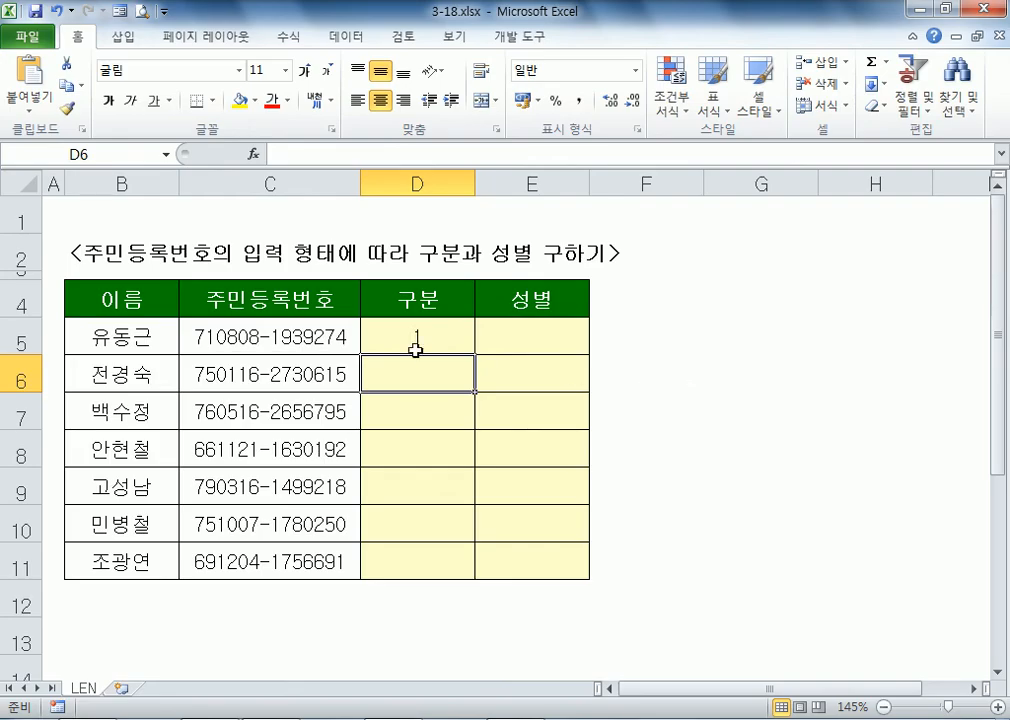
click(415, 340)
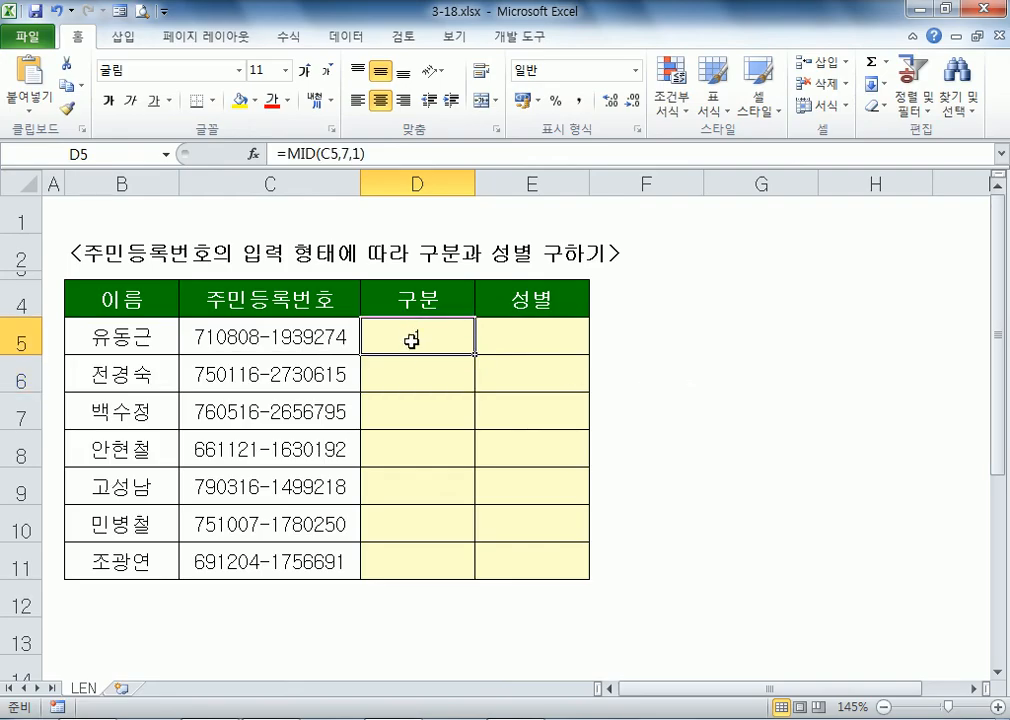
scroll(412, 340, up, 2)
key(F2)
key(Escape)
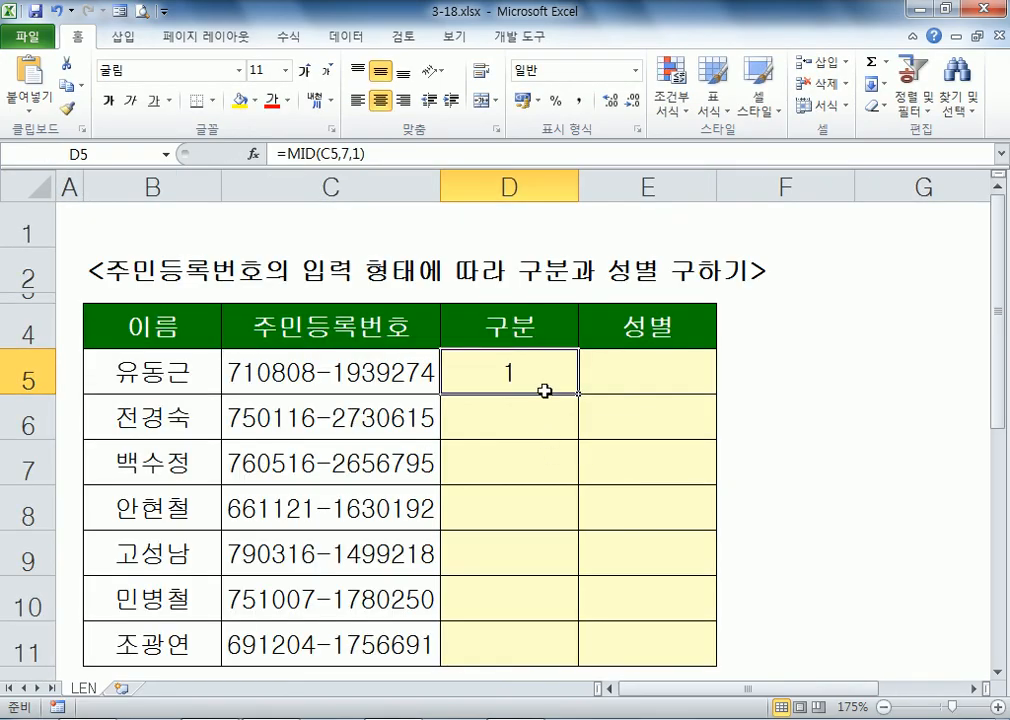
drag(578, 393, 566, 638)
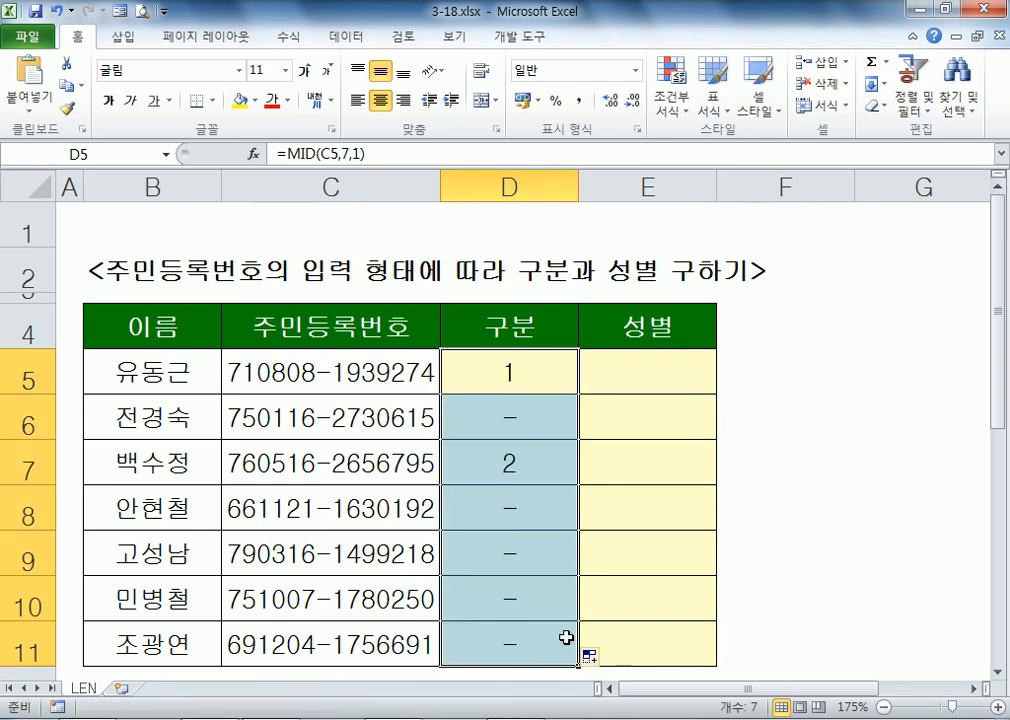
Step: Inspect the stored contents of C6, C5 and D5's MID formula without changing them
click(506, 418)
click(334, 419)
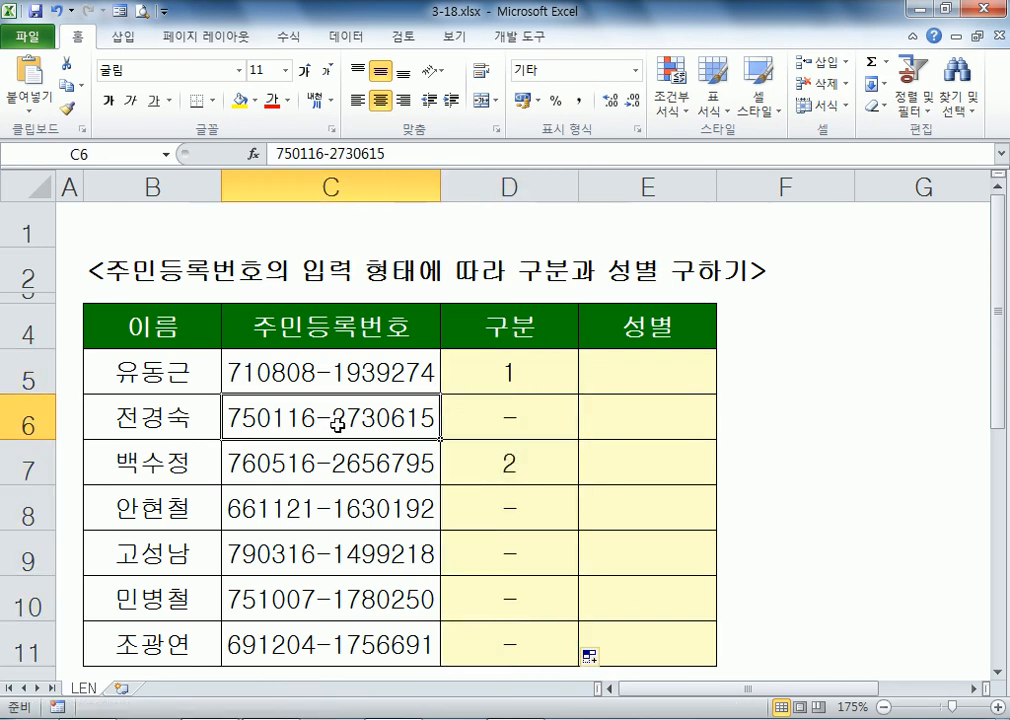
double_click(329, 416)
double_click(323, 418)
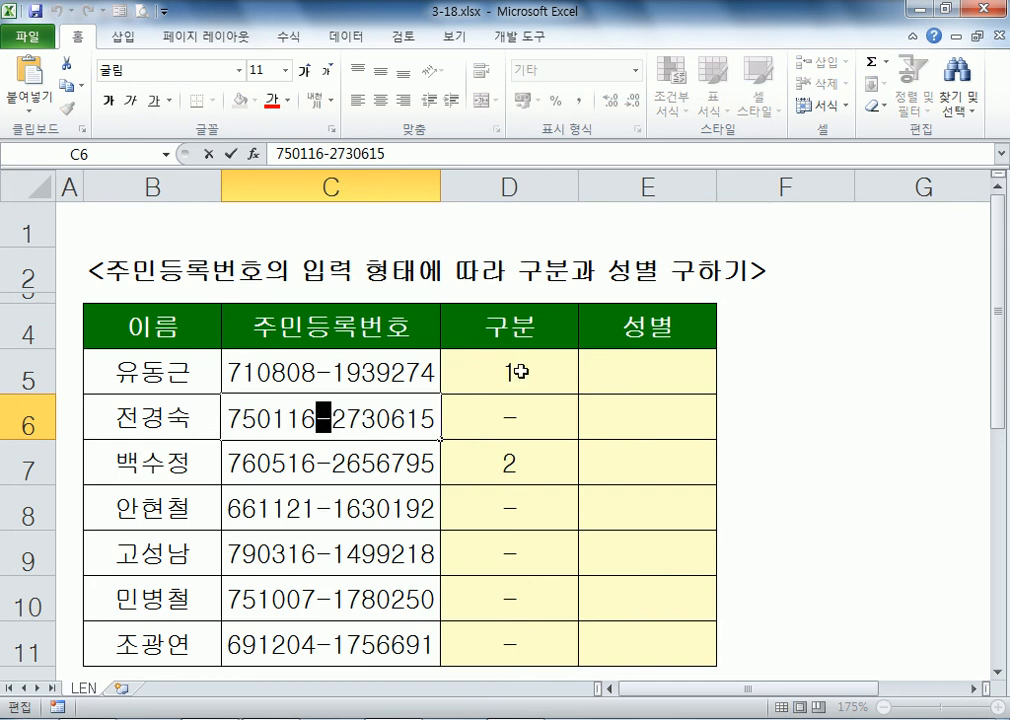
click(521, 371)
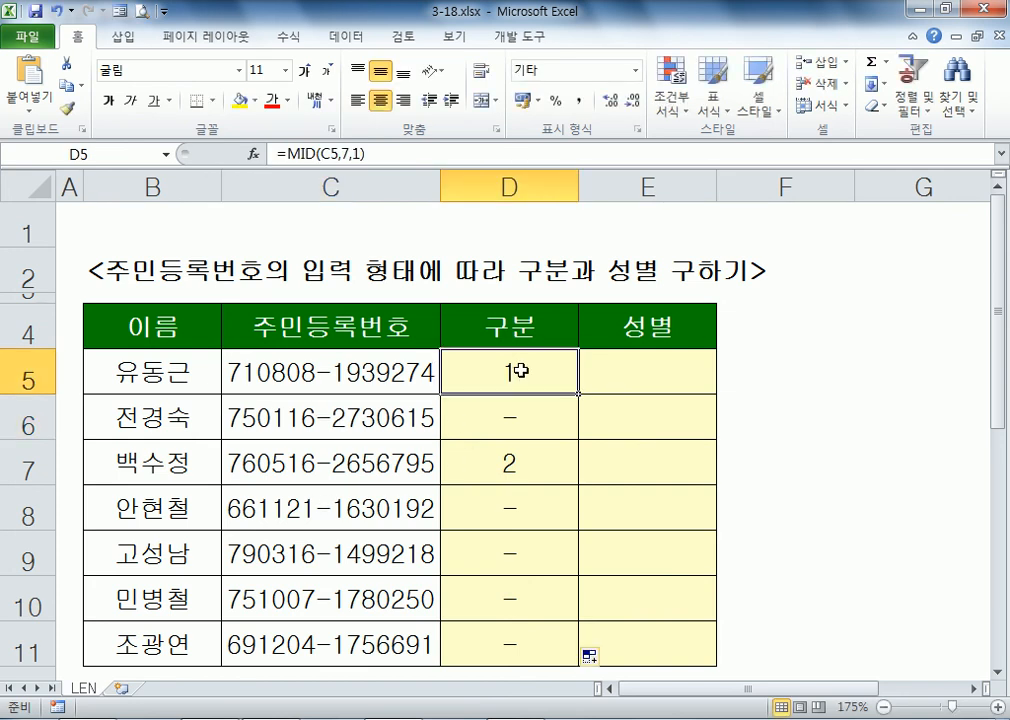
click(380, 378)
double_click(380, 378)
key(Escape)
click(518, 386)
double_click(518, 386)
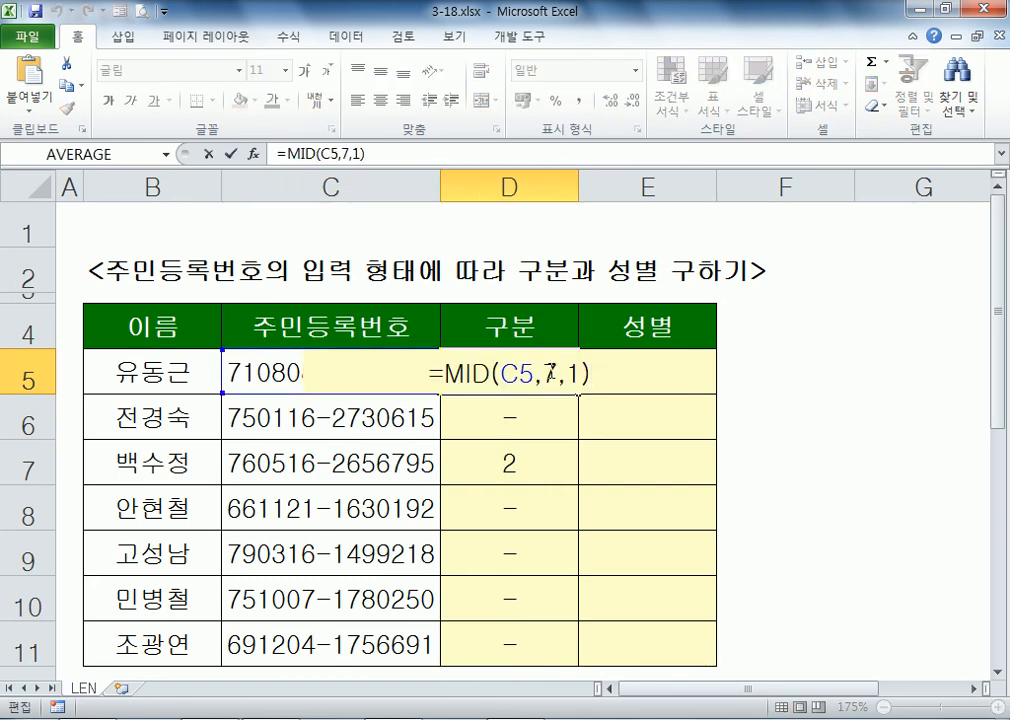
key(Escape)
Step: Check the gender digit after C6's hyphen, then begin typing =IF(LEN( in D5
double_click(343, 426)
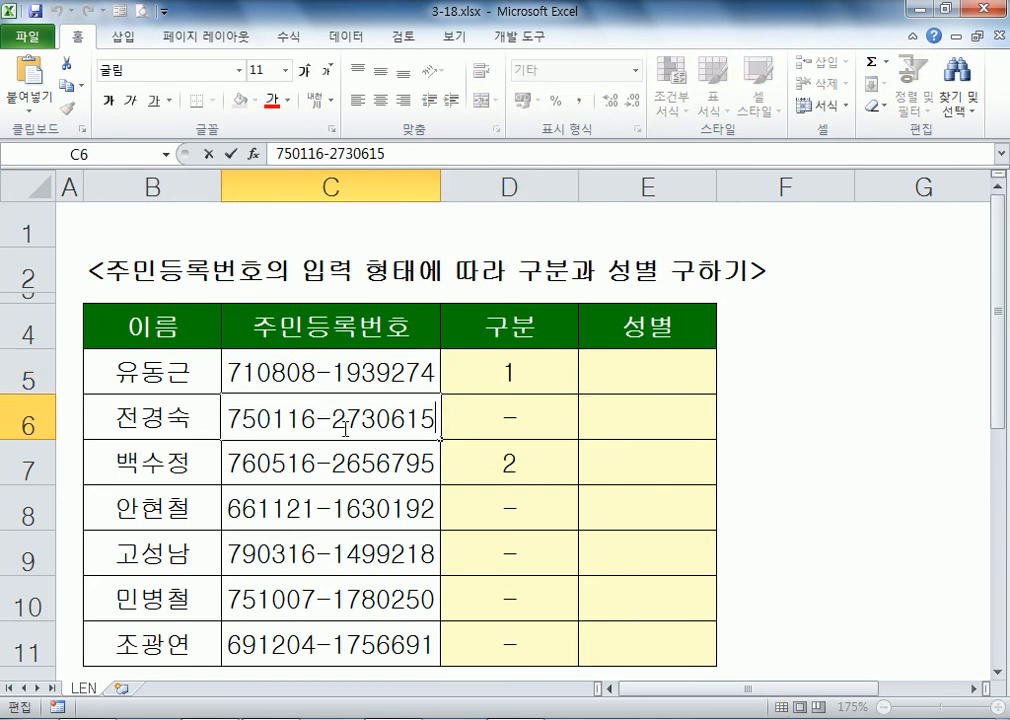
drag(332, 419, 346, 424)
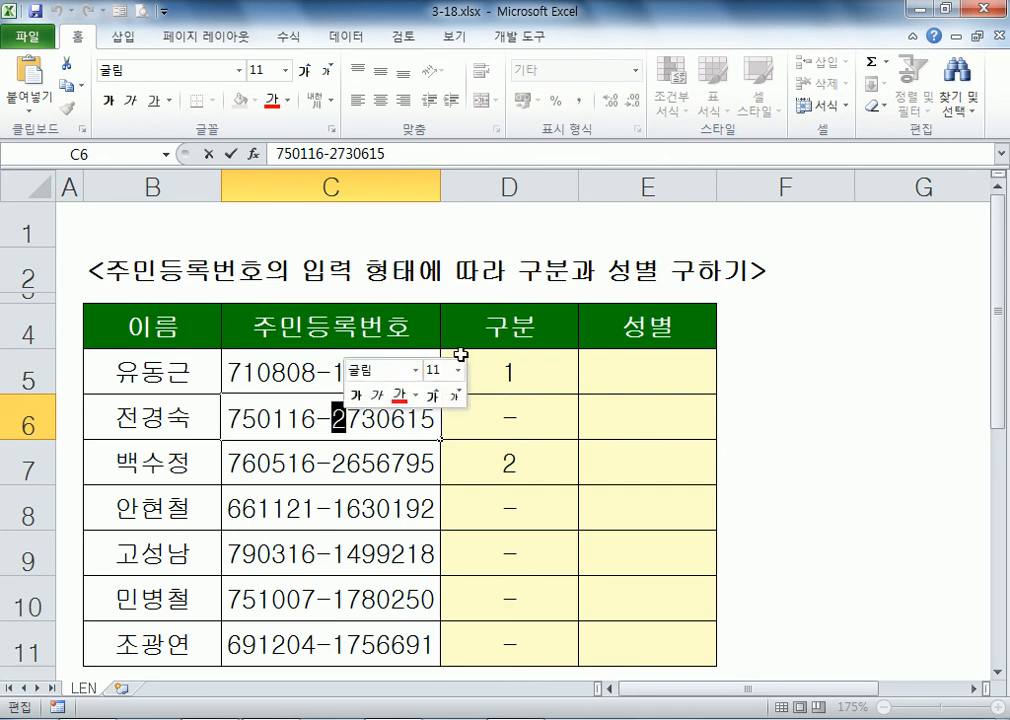
key(Escape)
click(549, 390)
text(=IF()
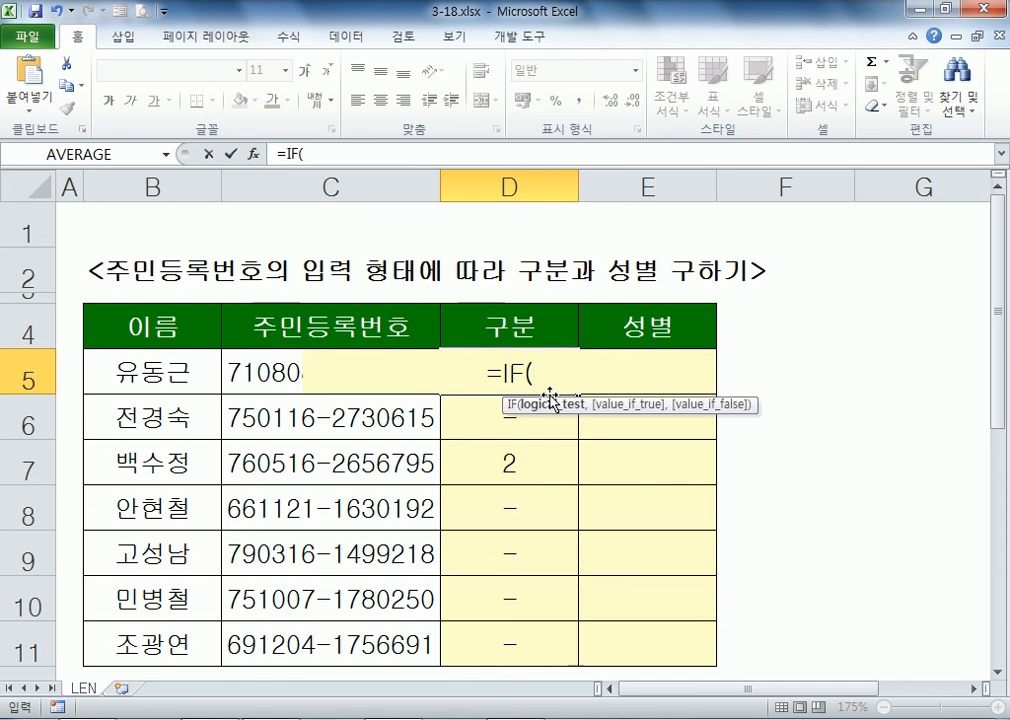
text(LEN)
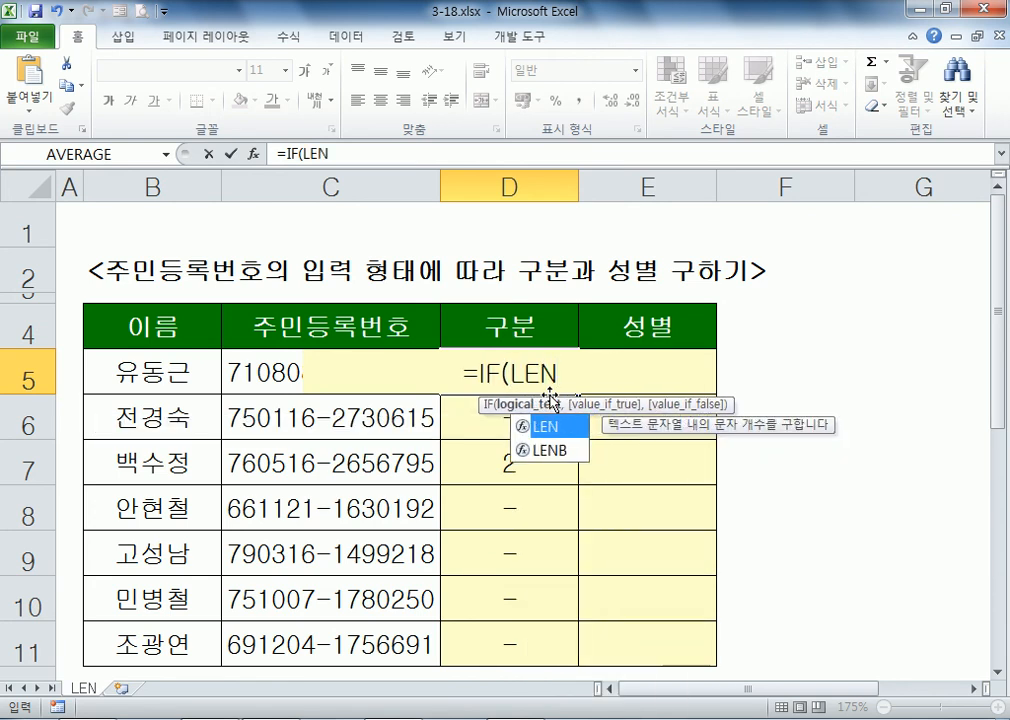
text(()
Step: Complete =IF(LEN(C5)=14,MID(C5,8,1),MID(C5,7,1)) in D5 and fill it down to D11
key(Left)
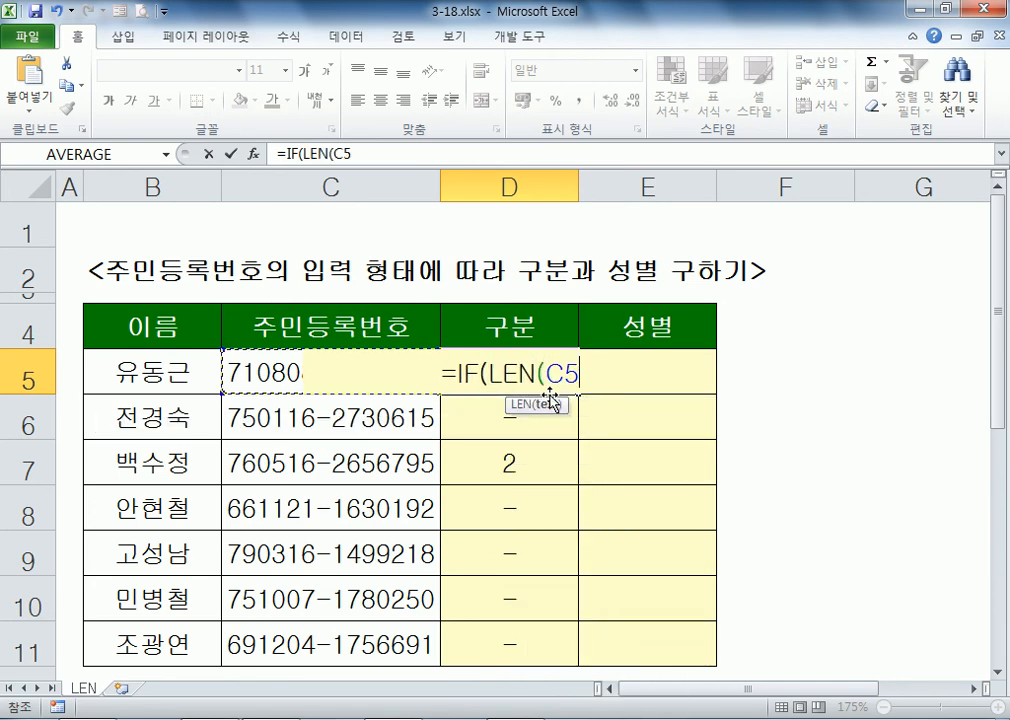
text())
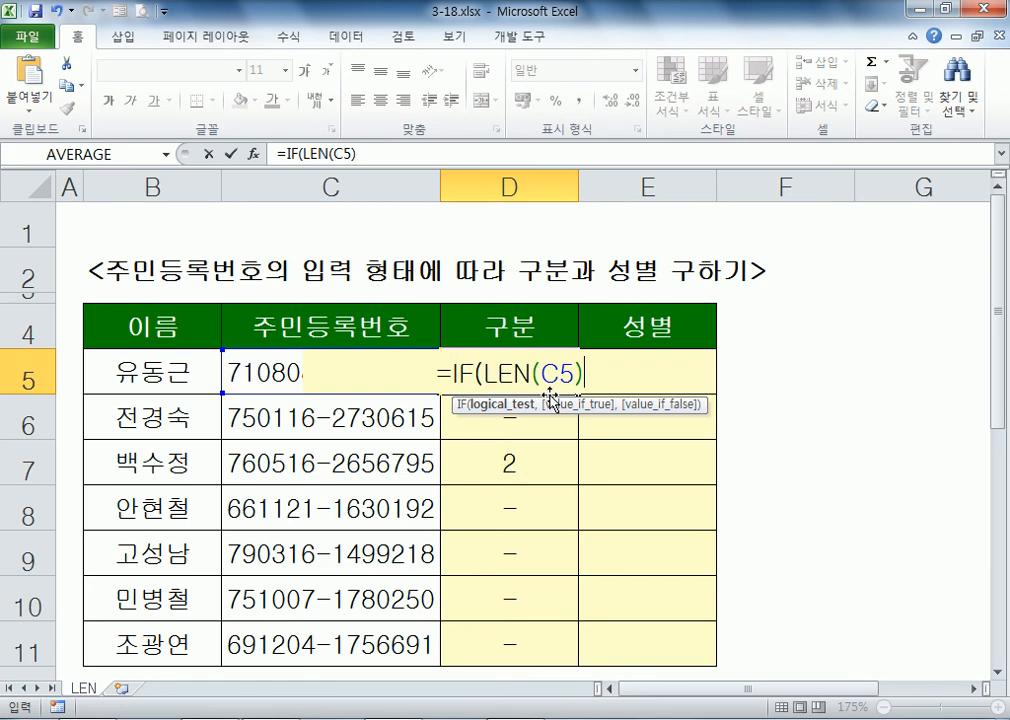
text(=)
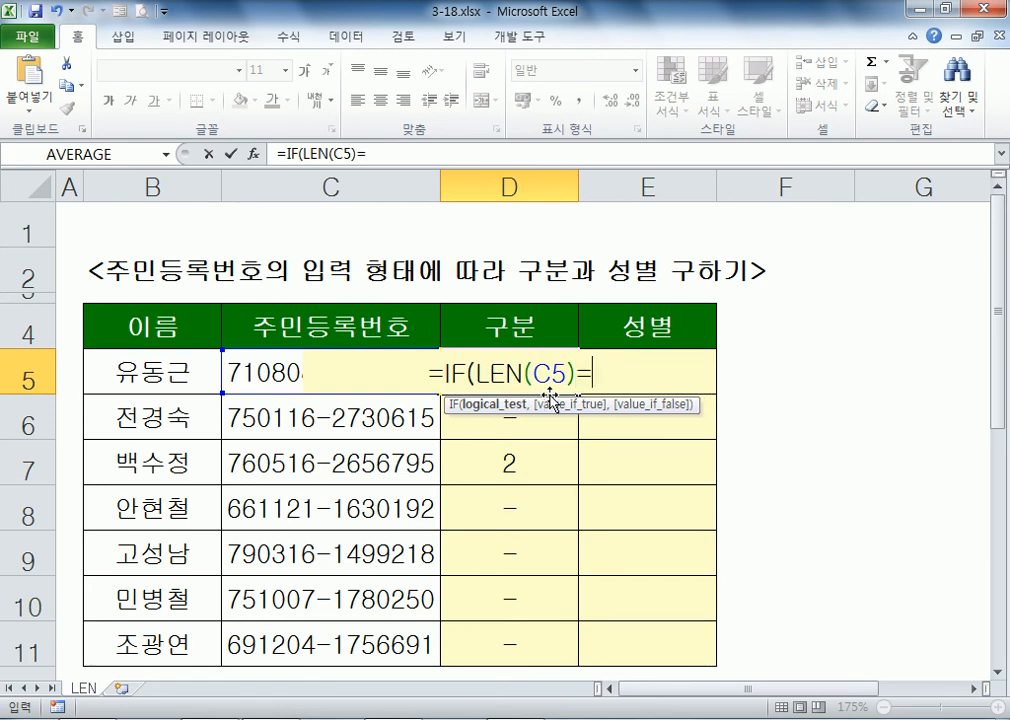
text(14,)
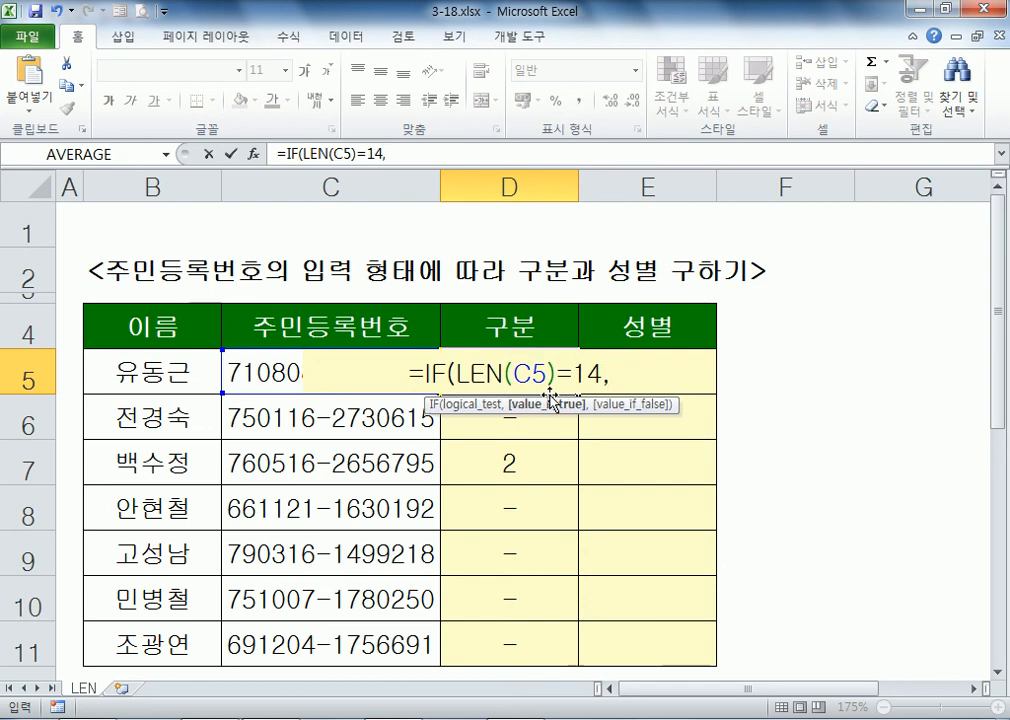
text(M)
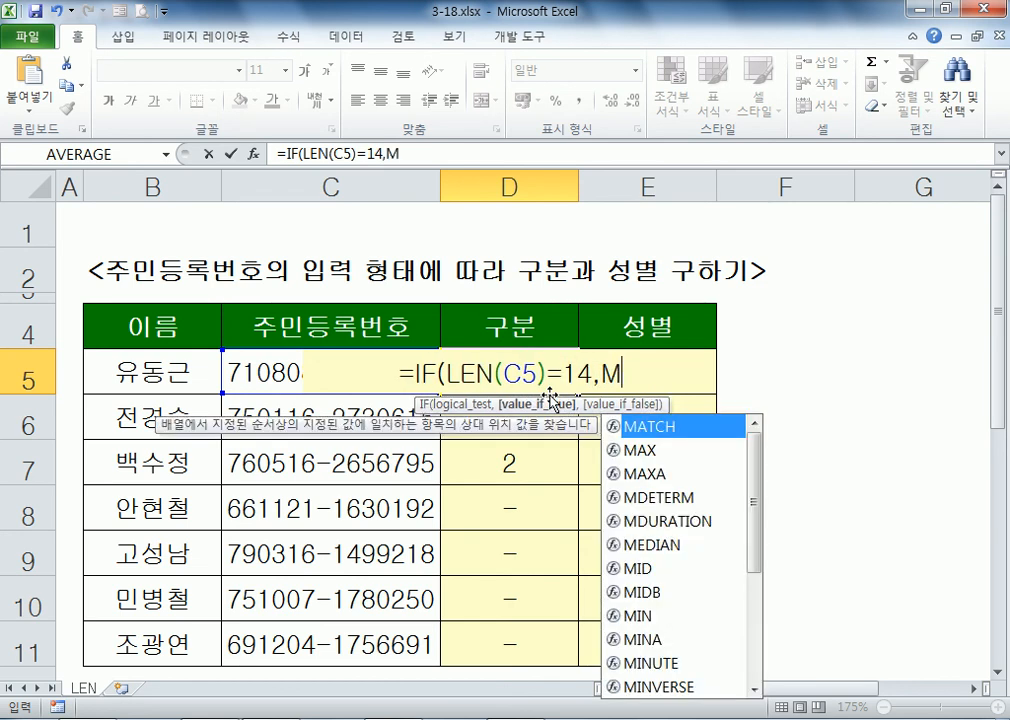
text(ID()
key(Left)
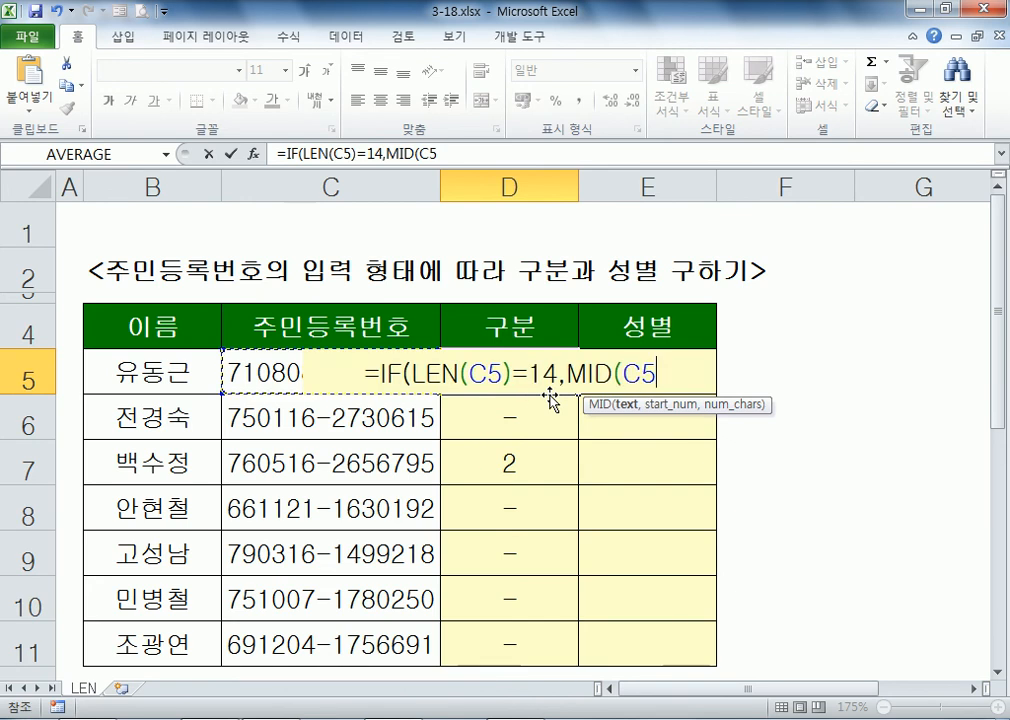
text(,8,1))
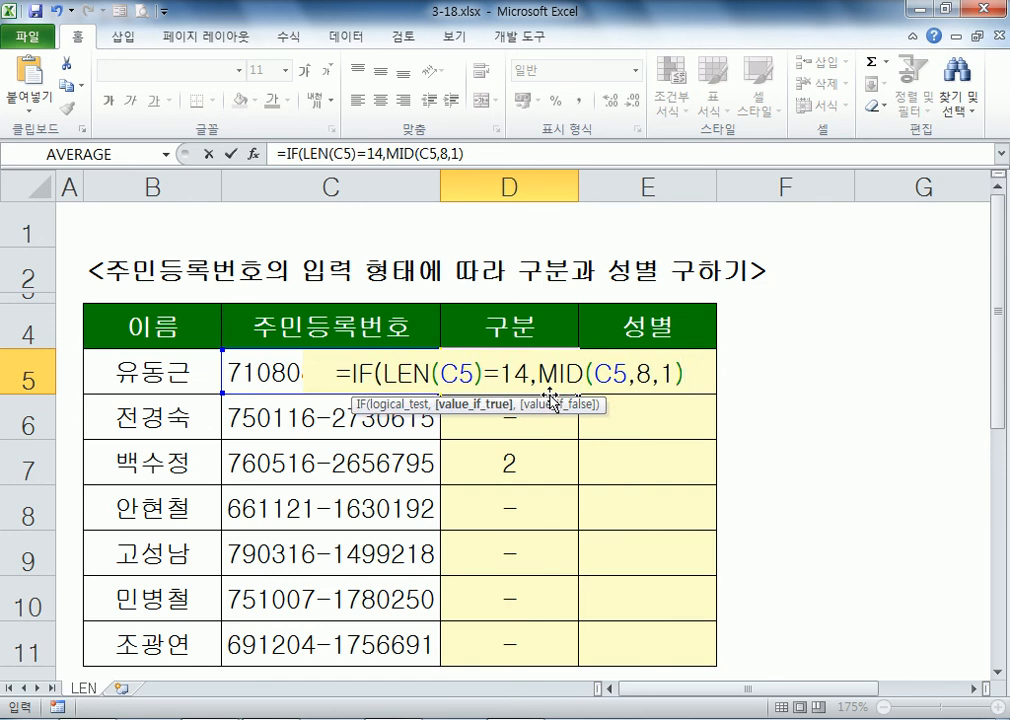
text(,MID(C5)
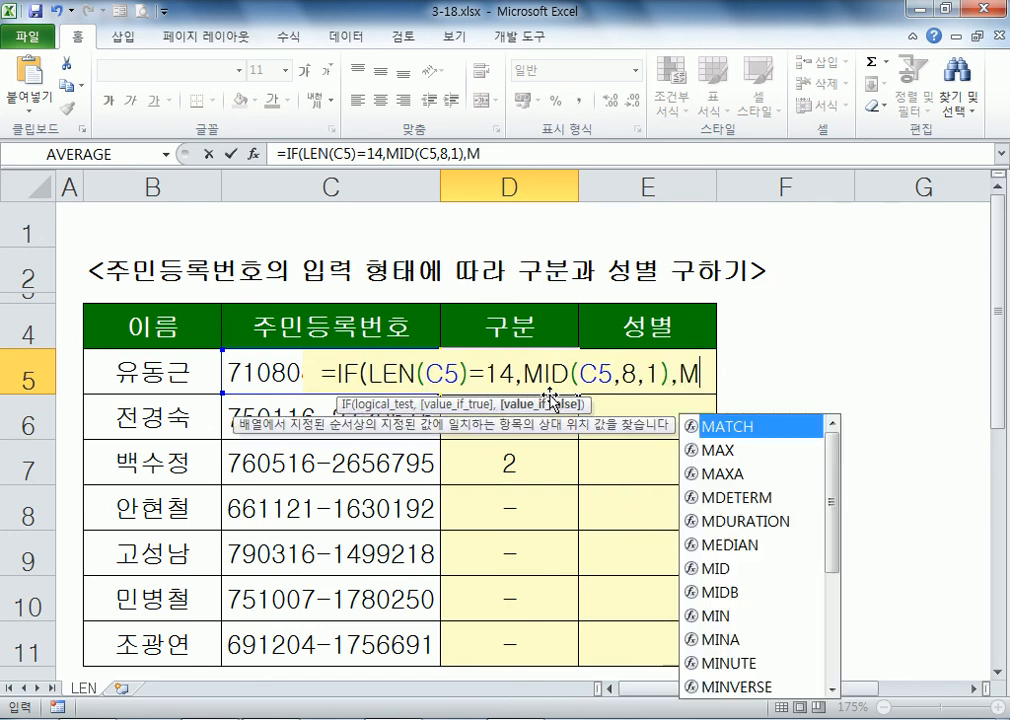
text(,7,1)
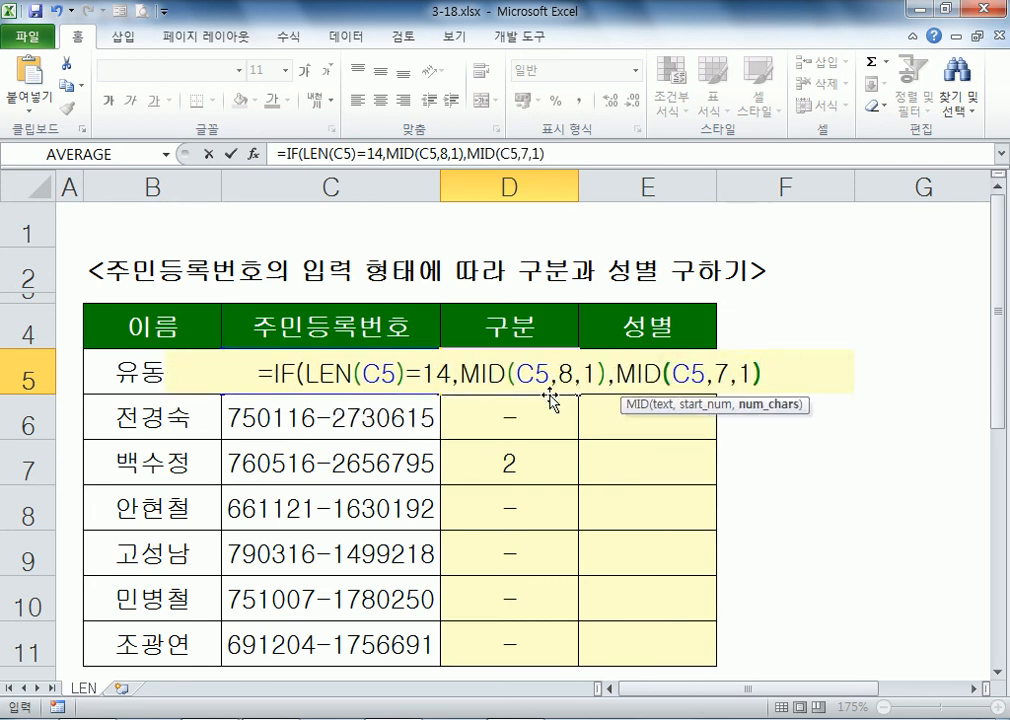
text()))
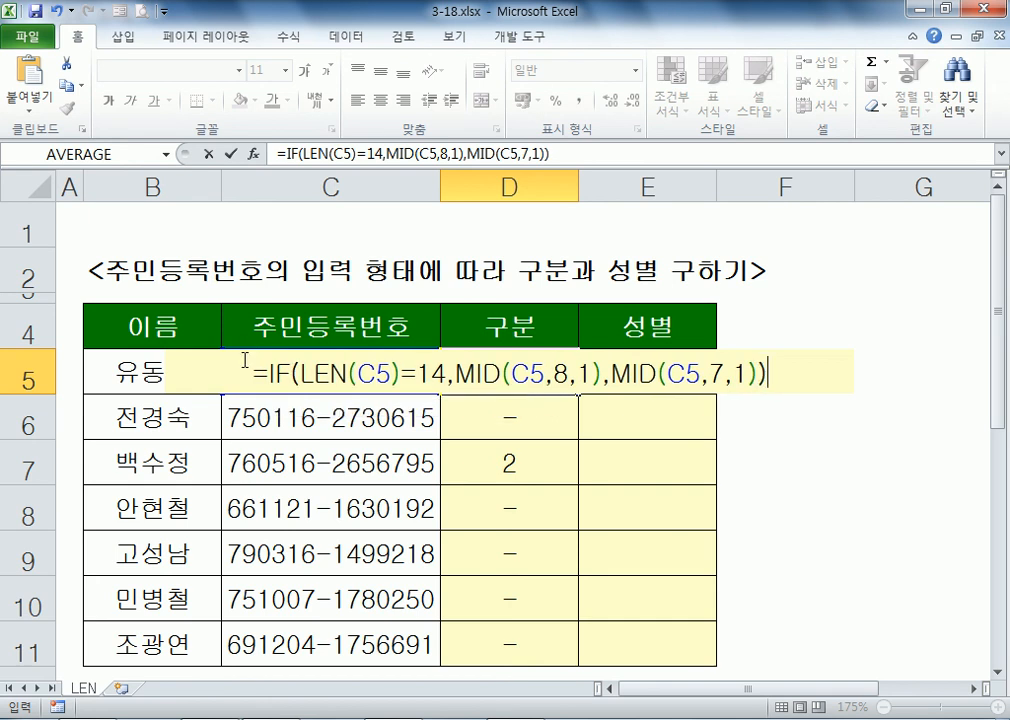
key(Return)
click(552, 388)
drag(577, 396, 576, 666)
click(547, 434)
double_click(547, 434)
key(Escape)
click(342, 412)
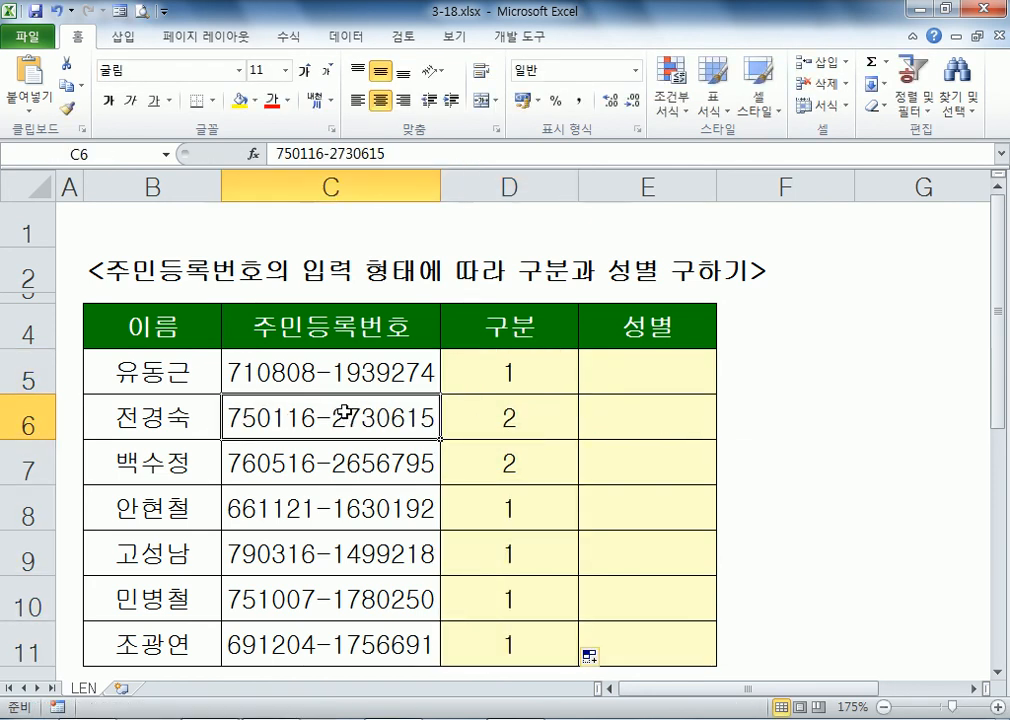
Step: Inspect the stored ID text in C6 and C7, leaving both unchanged
double_click(342, 416)
drag(333, 418, 345, 418)
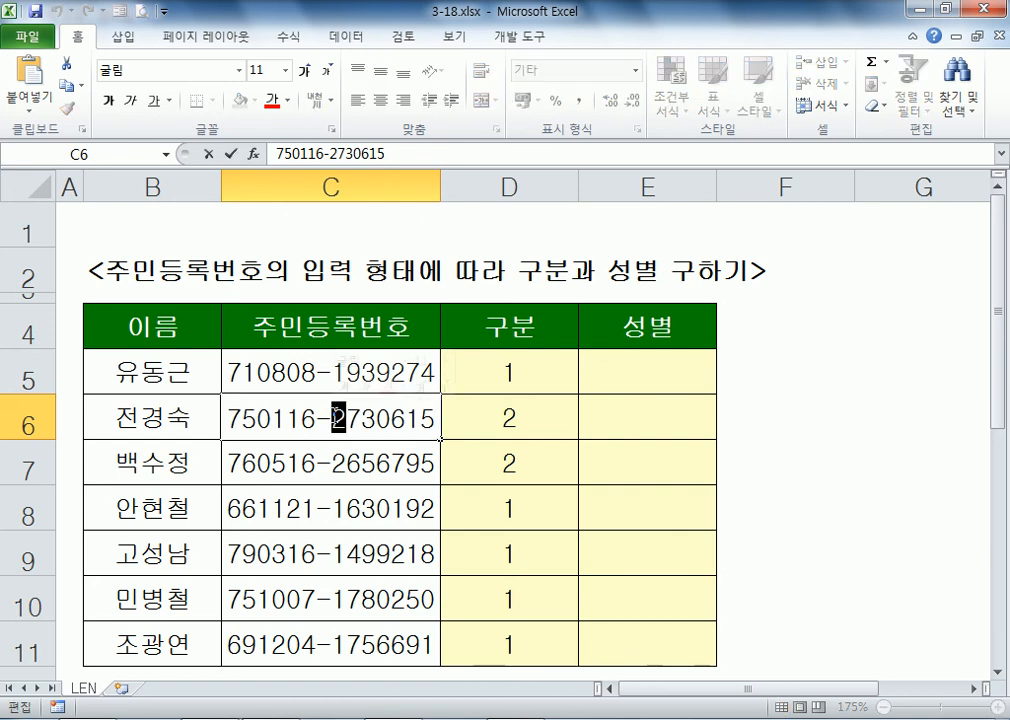
key(Escape)
click(375, 463)
double_click(385, 466)
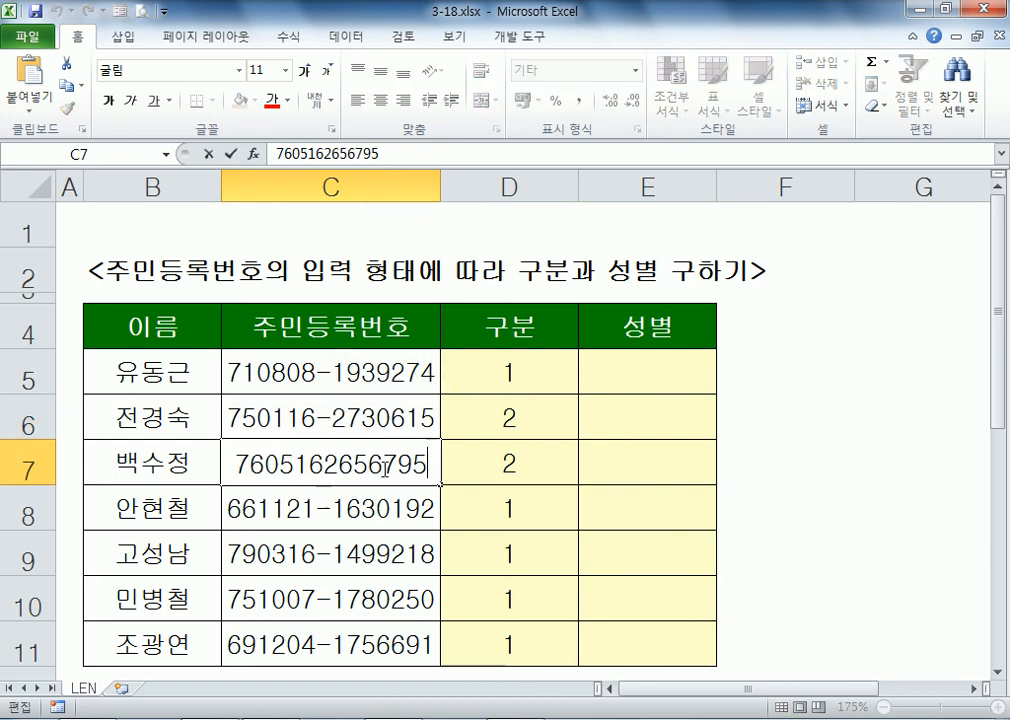
key(Escape)
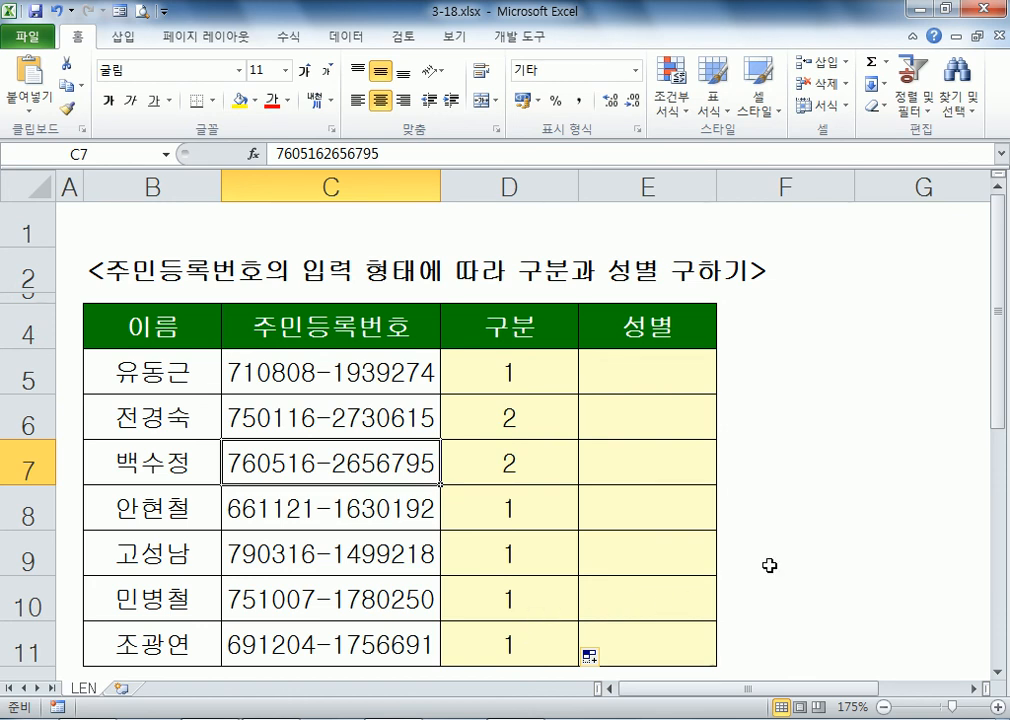
Step: Select the seven ID numbers in C5:C11 and copy them
drag(999, 424, 1000, 438)
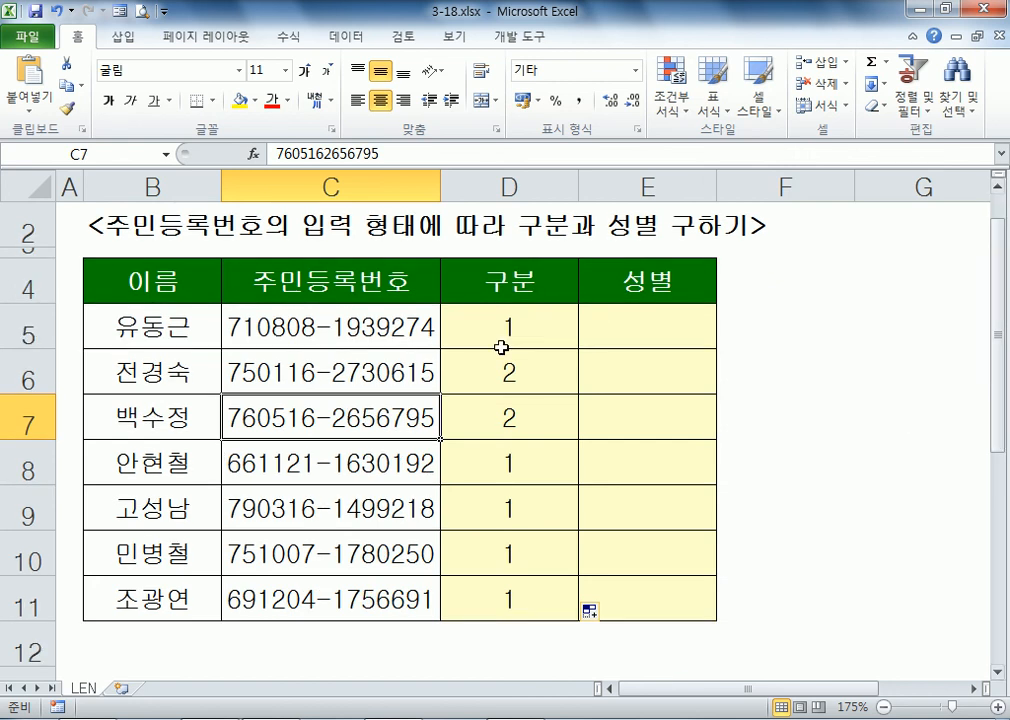
click(358, 317)
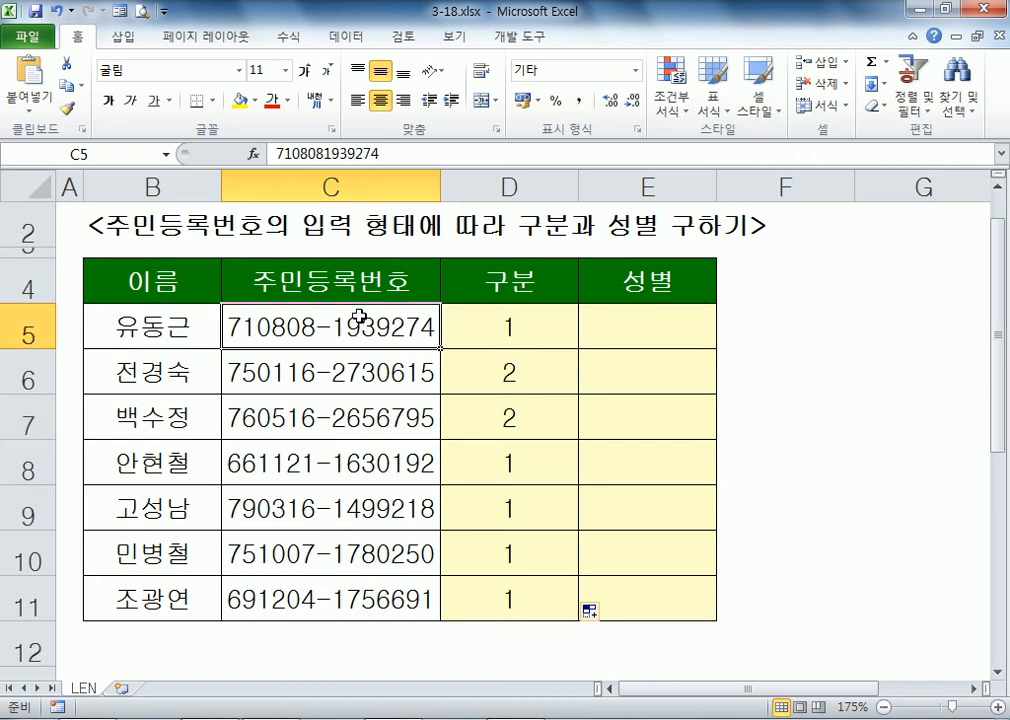
scroll(358, 317, down, 2)
scroll(378, 309, down, 1)
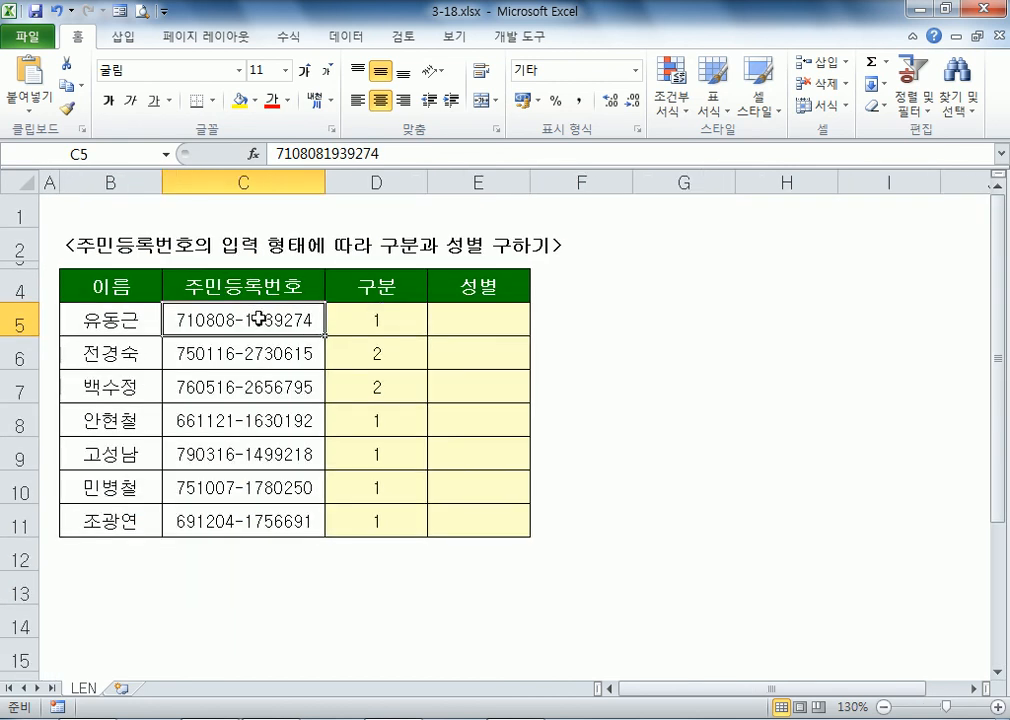
scroll(322, 318, down, 1)
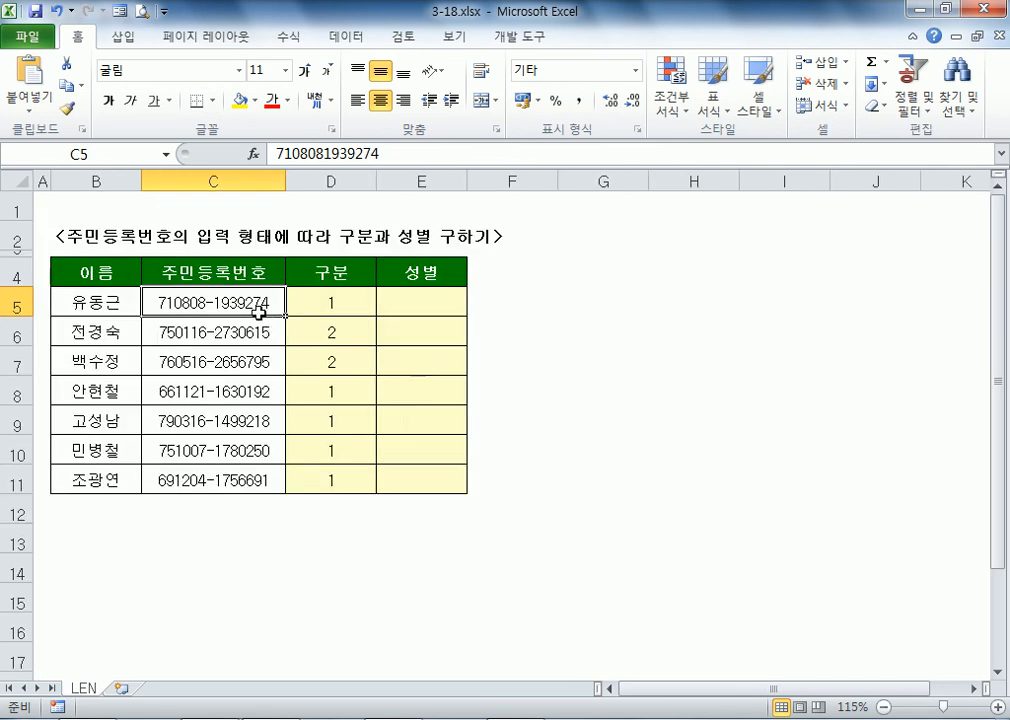
scroll(258, 313, up, 1)
scroll(270, 243, up, 1)
drag(266, 336, 255, 562)
key(ctrl+c)
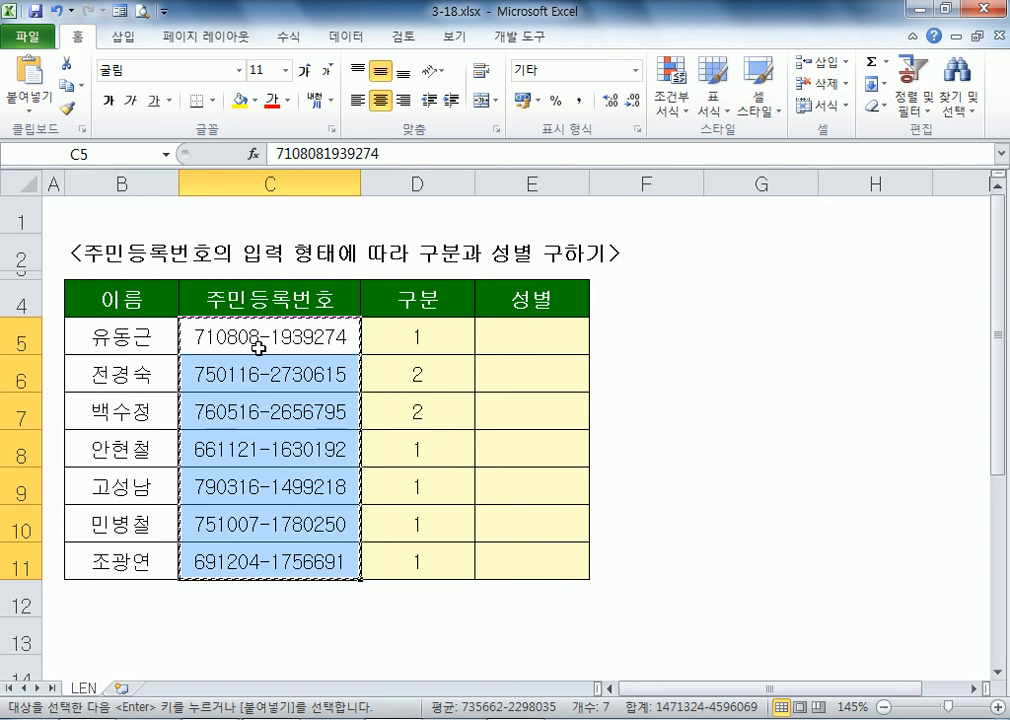
Step: Paste the ID numbers into Notepad and copy all seven lines as plain text
click(219, 716)
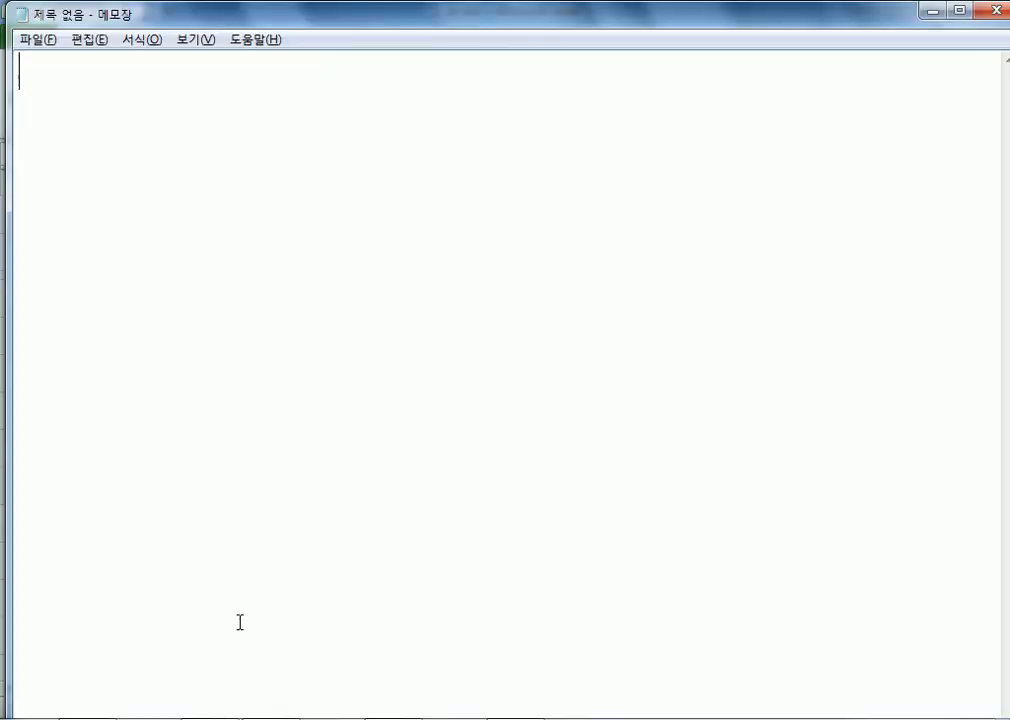
key(ctrl+v)
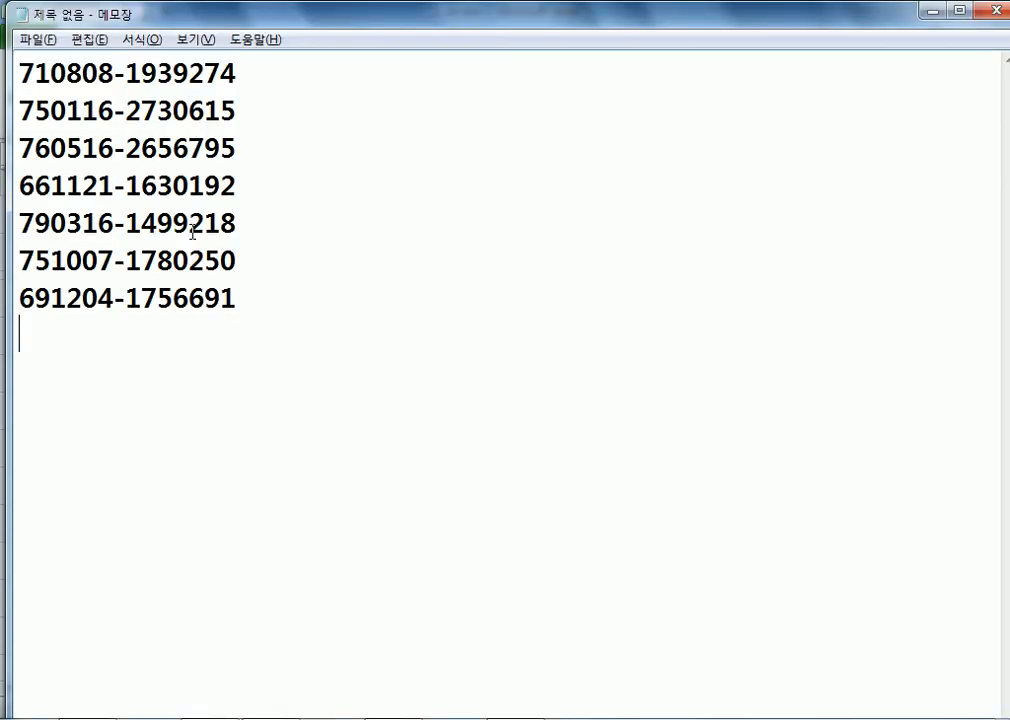
drag(234, 295, 19, 72)
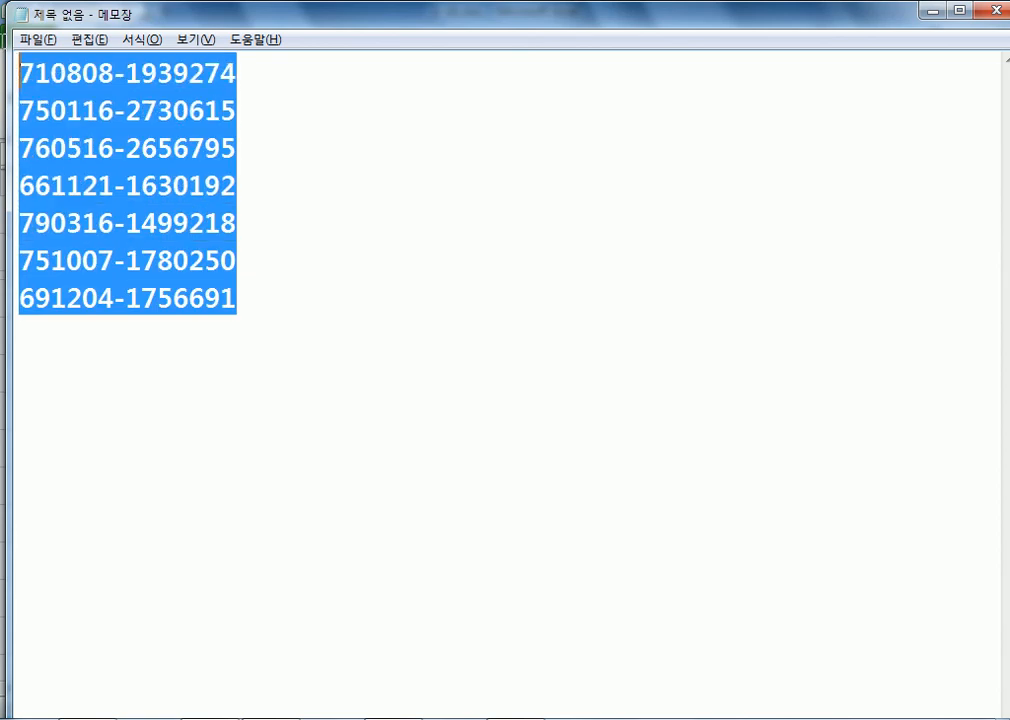
key(alt+Tab)
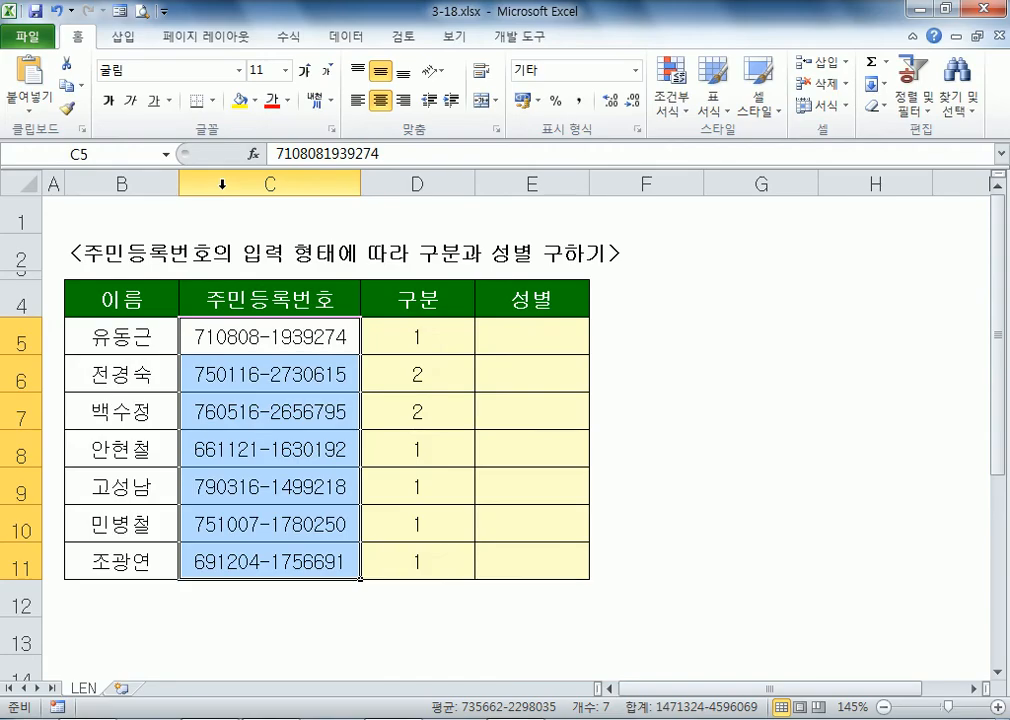
Step: Replace C5:C11 with the seven pasted numbers and copy that range again
key(Delete)
right_click(295, 328)
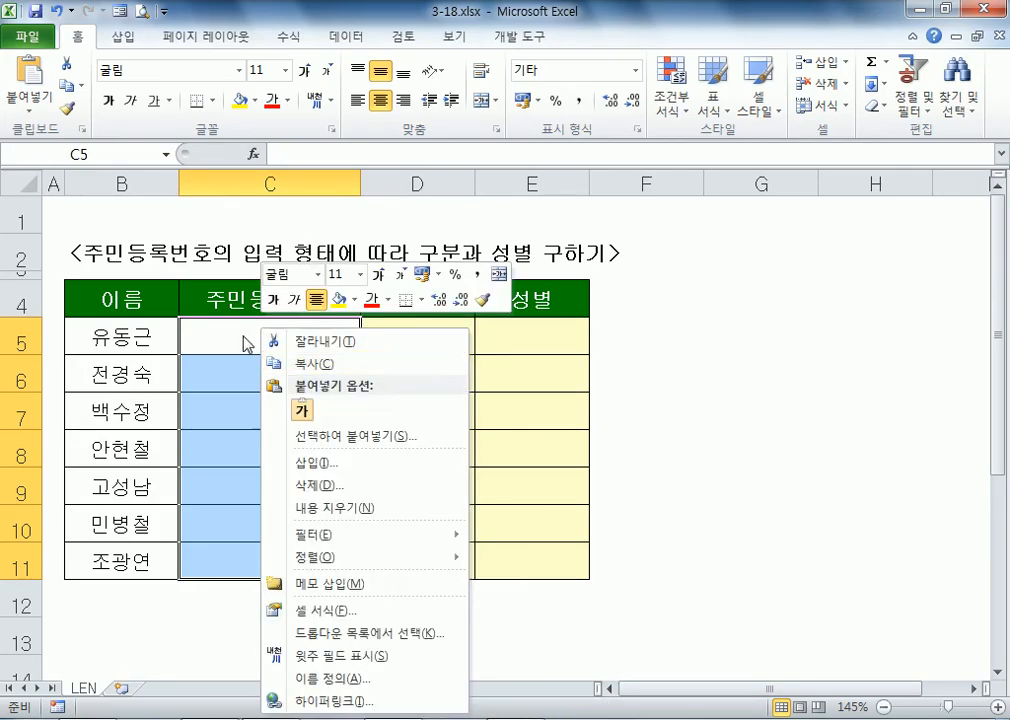
click(239, 334)
key(ctrl+v)
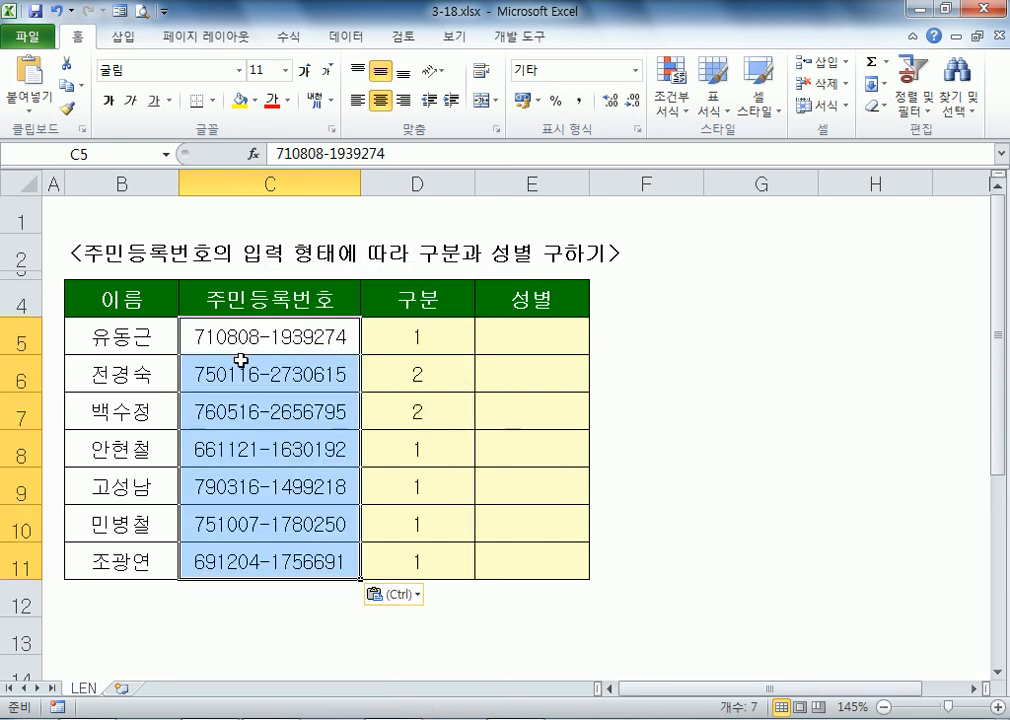
key(ctrl+z)
key(ctrl+y)
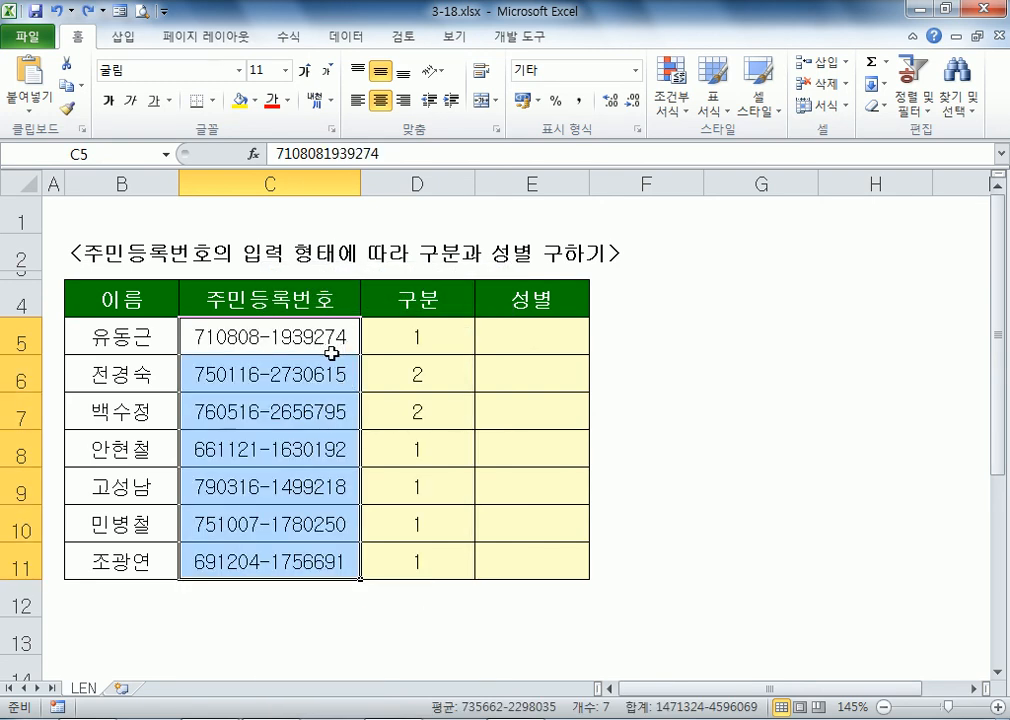
drag(300, 336, 289, 561)
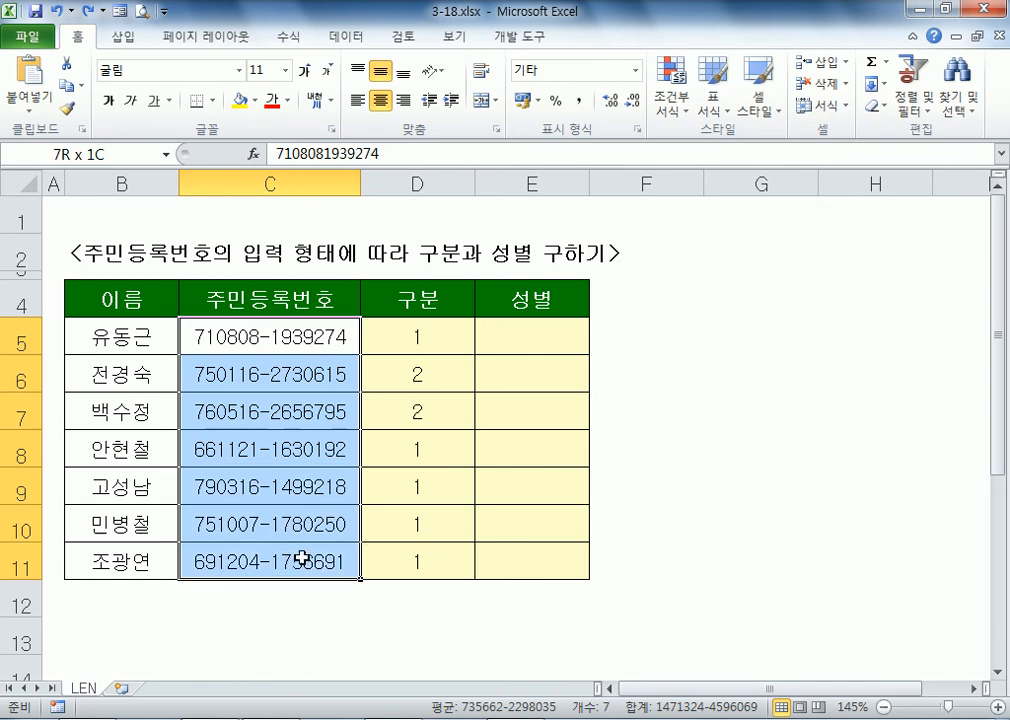
key(ctrl+c)
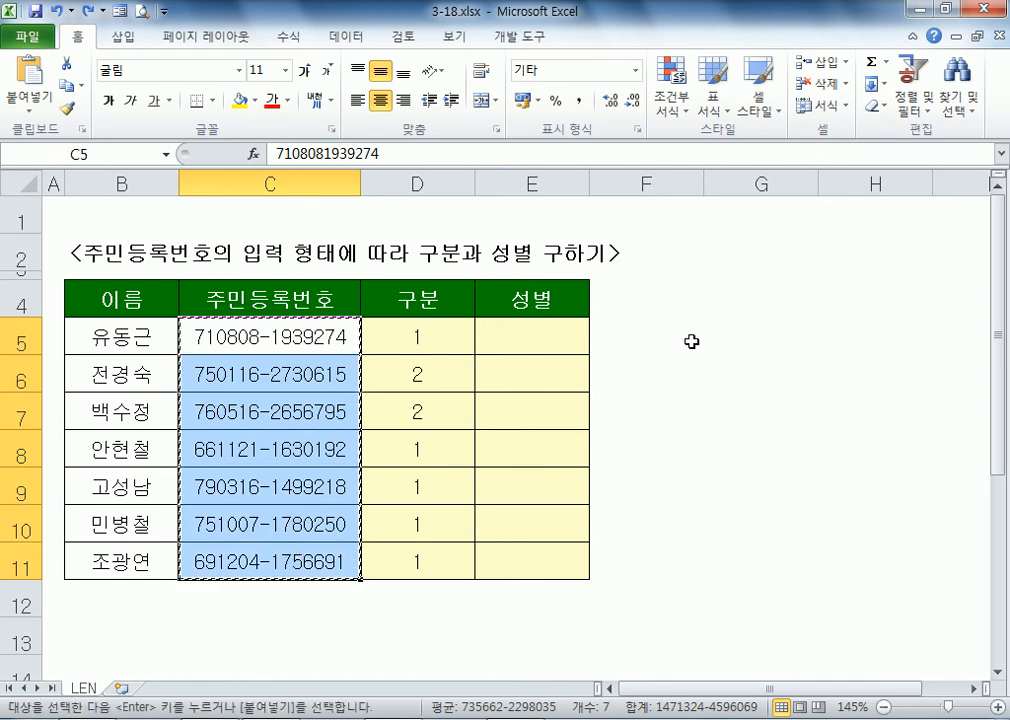
right_click(741, 330)
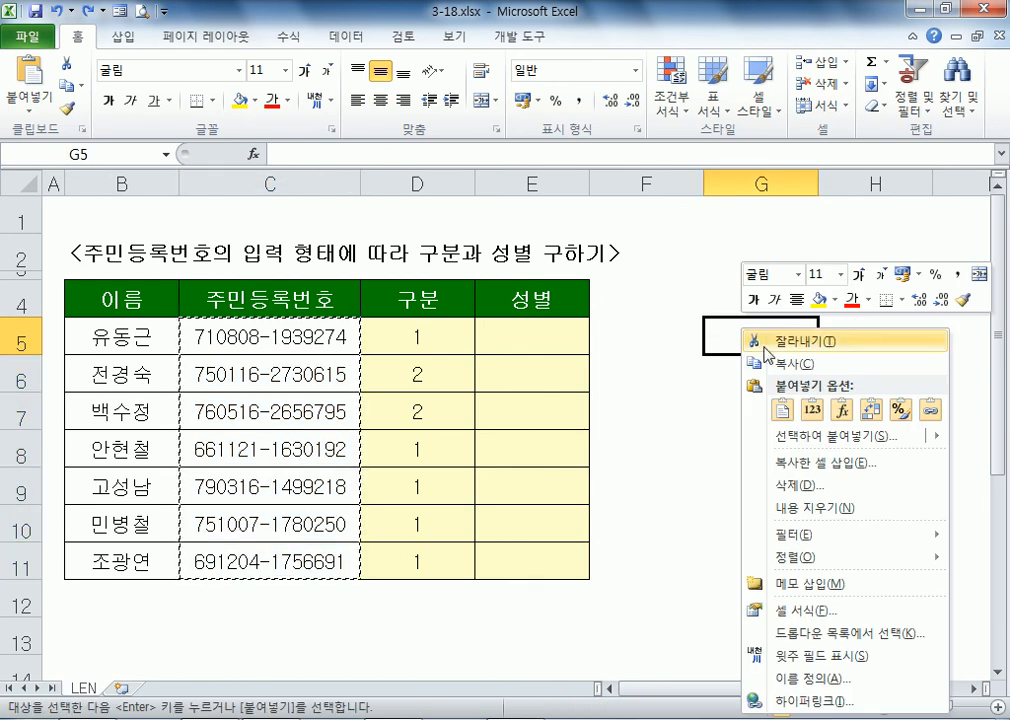
click(811, 440)
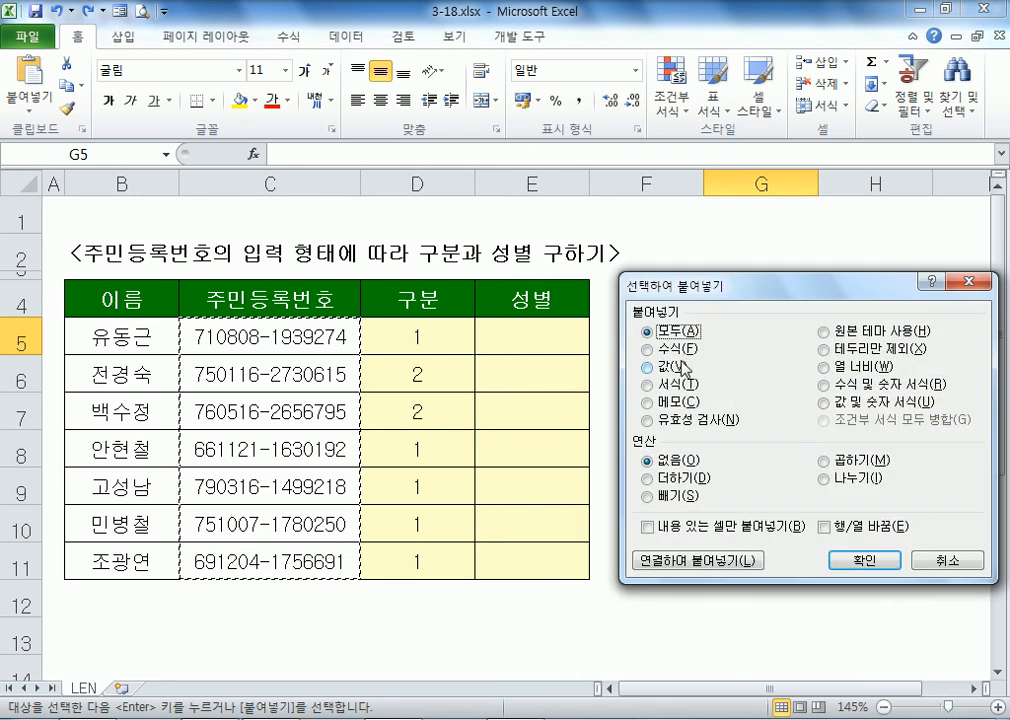
click(681, 366)
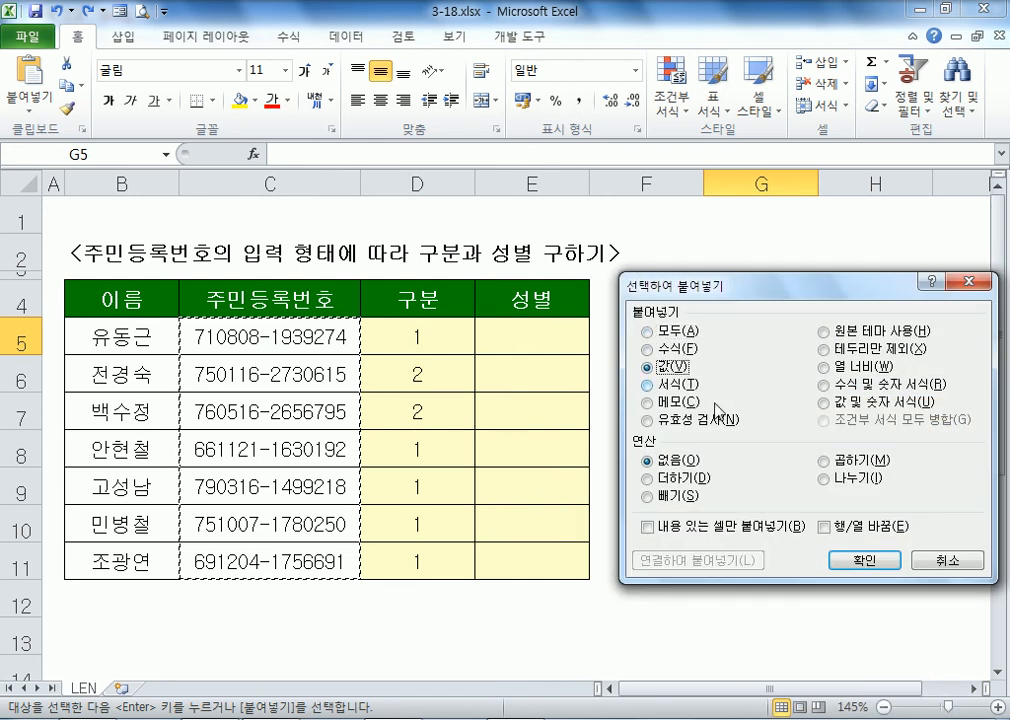
click(850, 560)
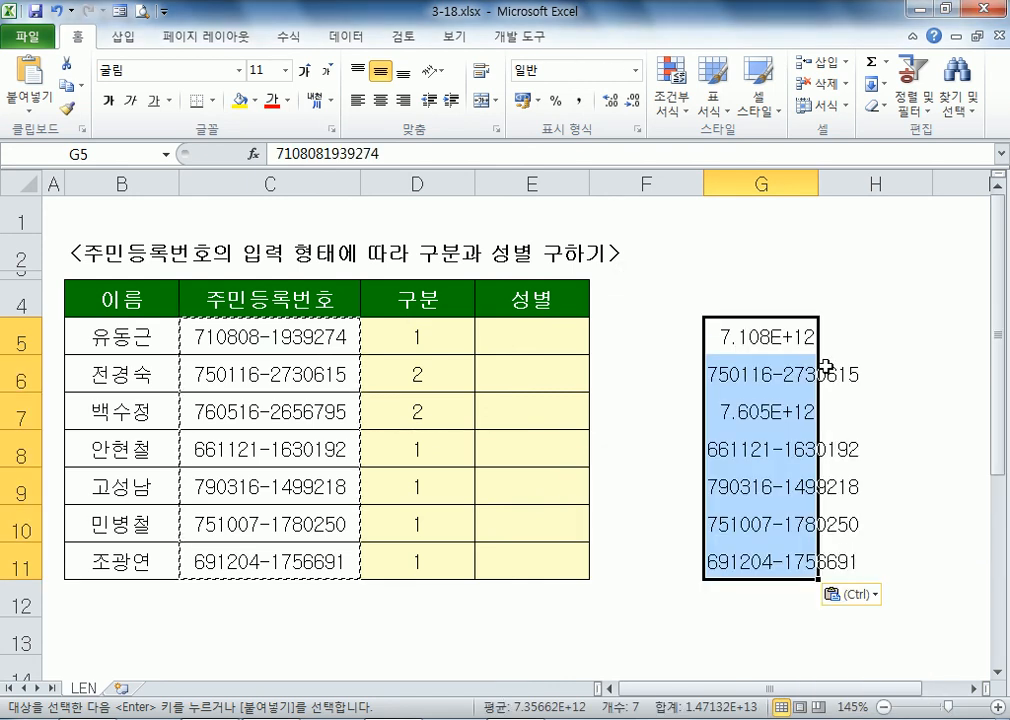
double_click(818, 184)
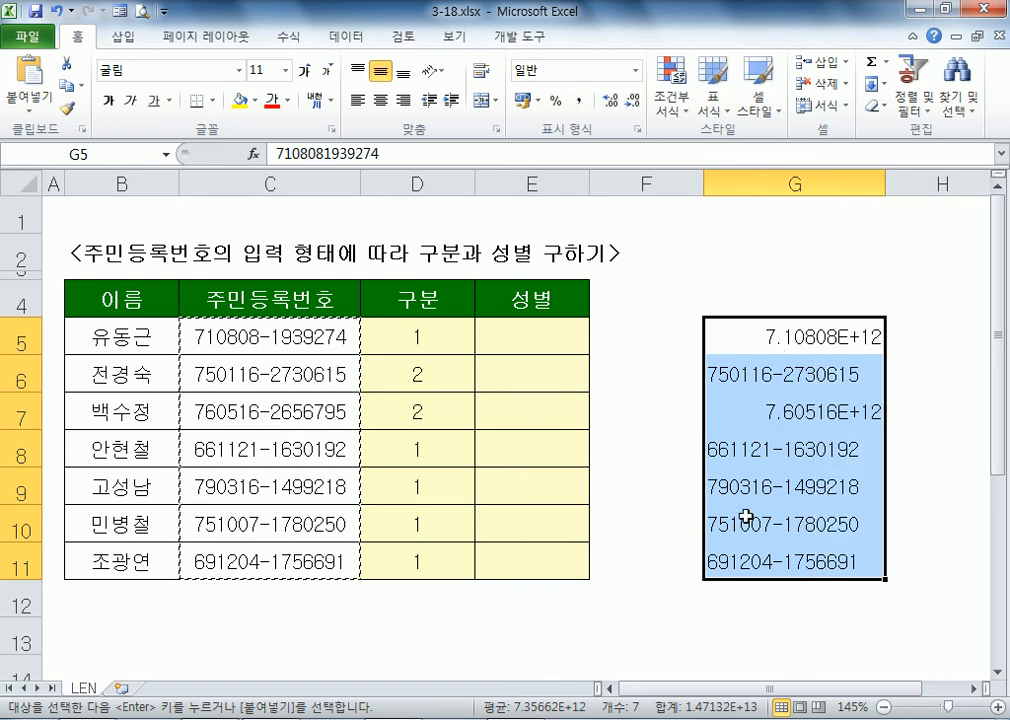
click(740, 335)
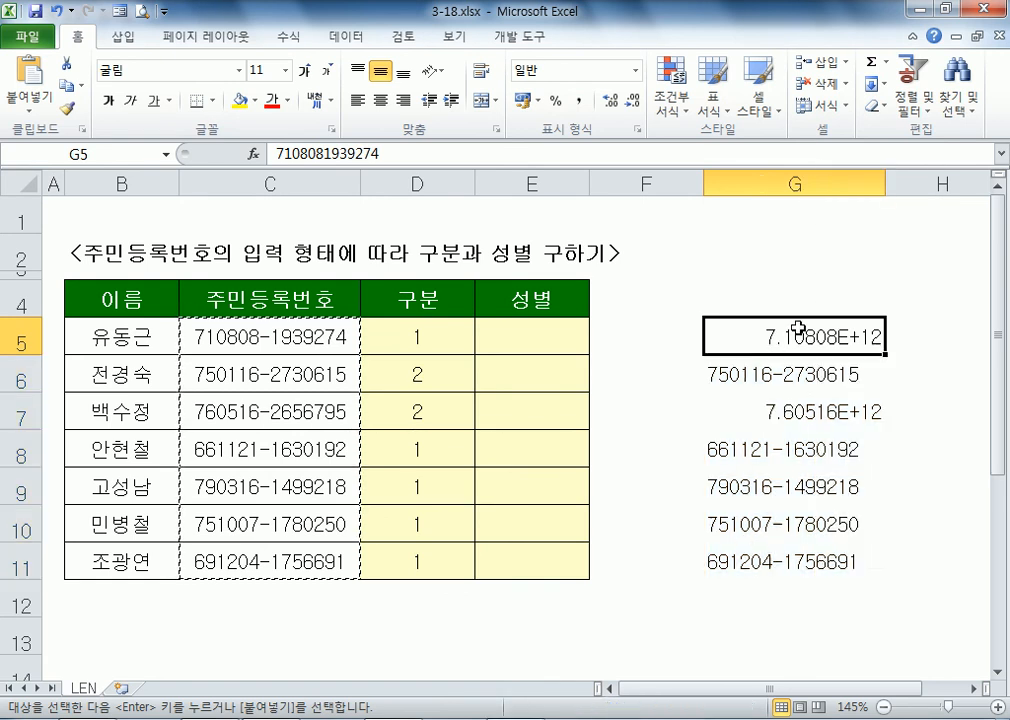
click(730, 375)
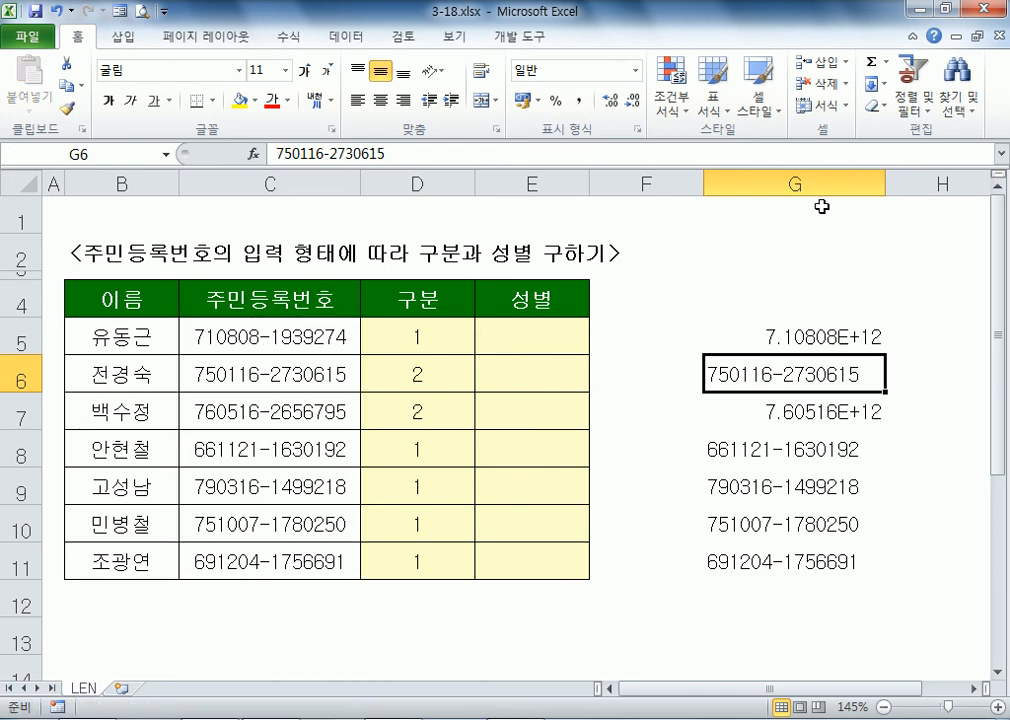
click(872, 182)
key(Delete)
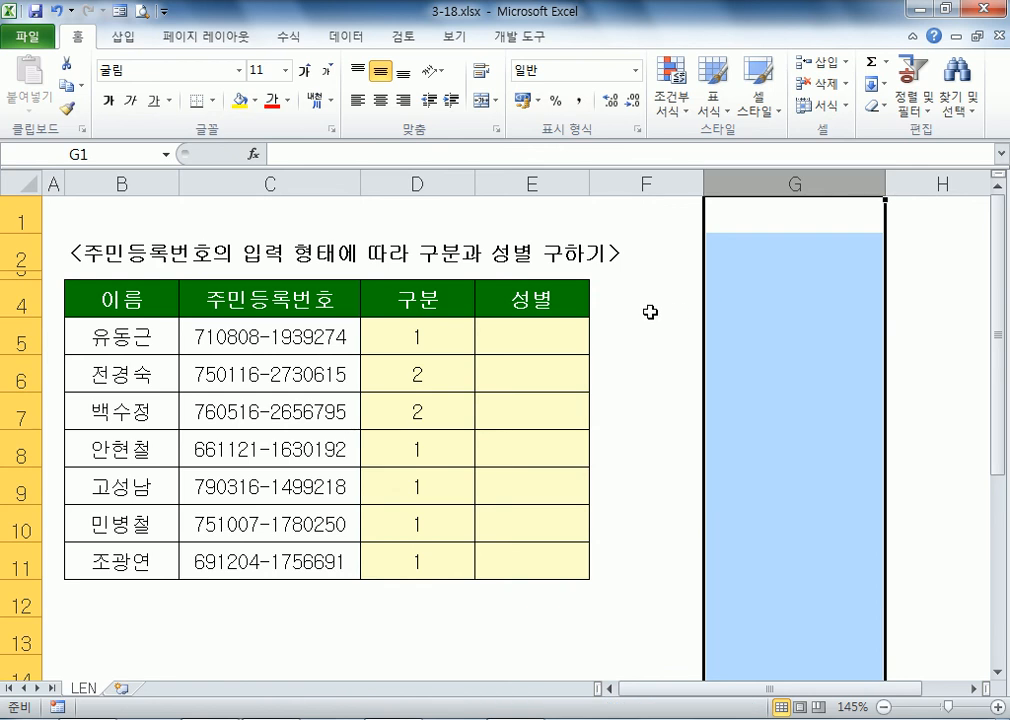
right_click(776, 183)
click(830, 334)
click(662, 346)
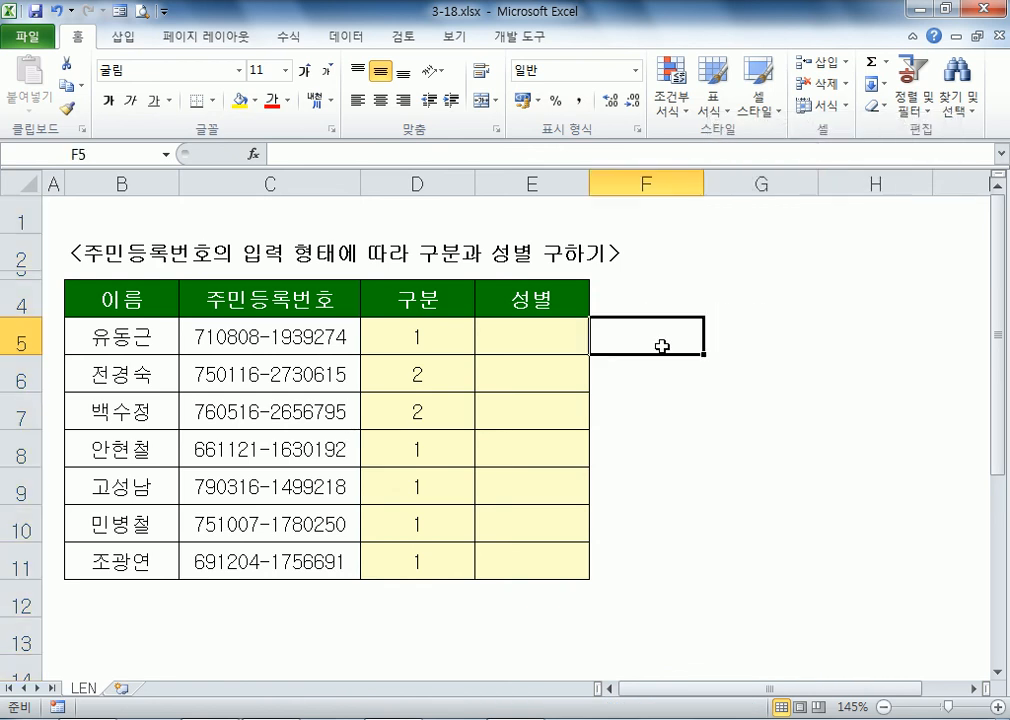
click(217, 345)
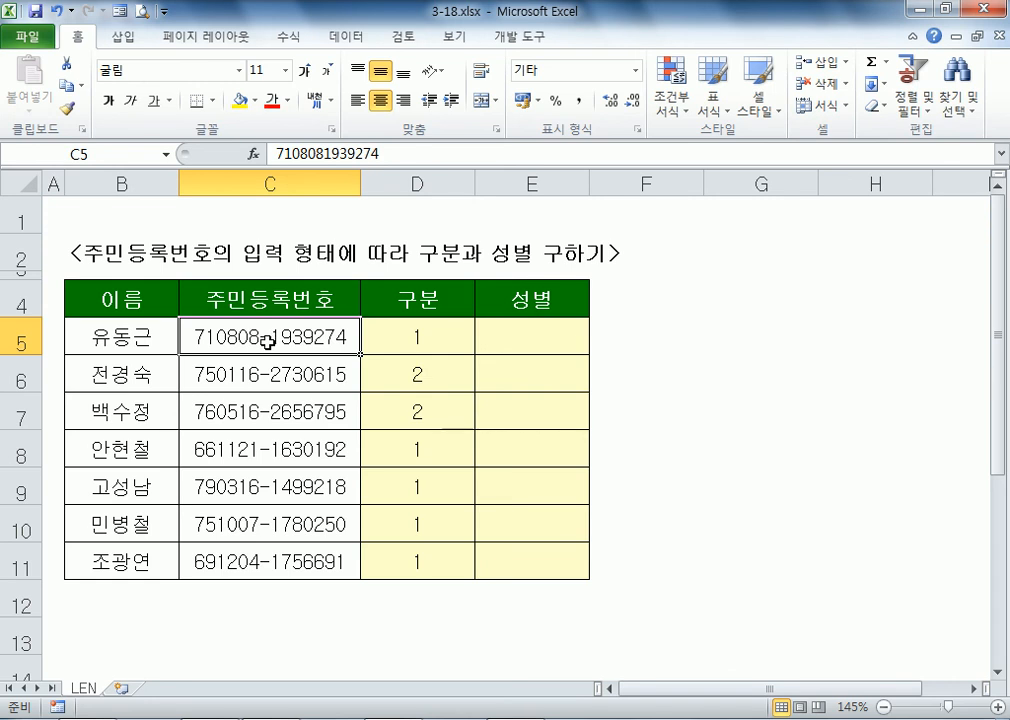
key(alt+Tab)
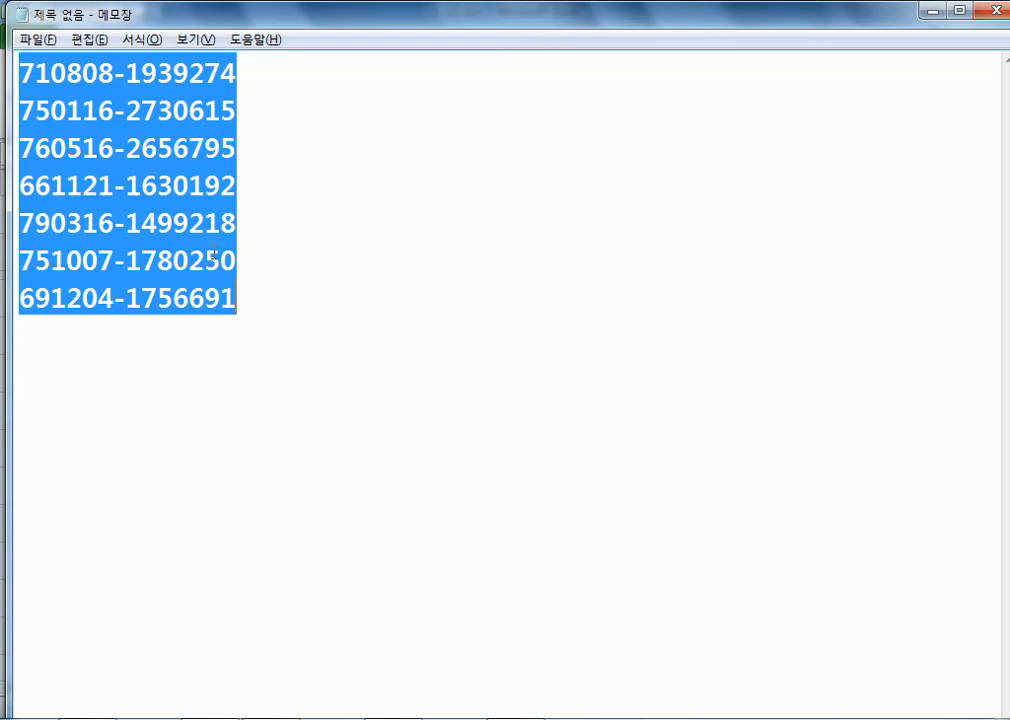
key(alt+Tab)
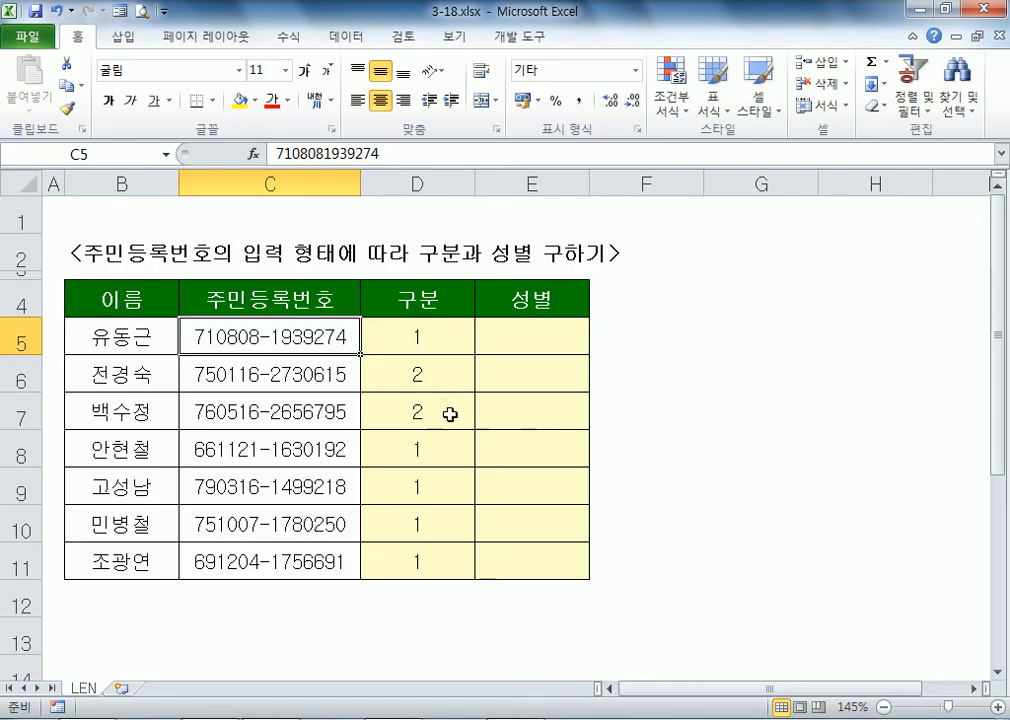
click(527, 335)
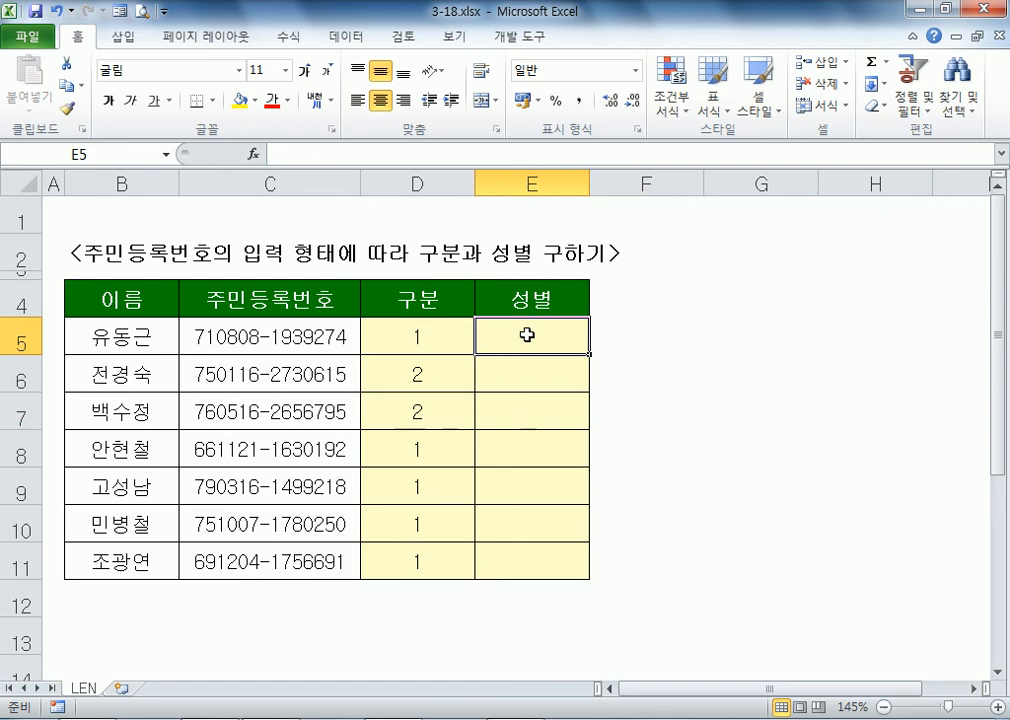
Step: Enter =IF(D5="1","남자","여자") in E5 to label gender from column D
click(413, 343)
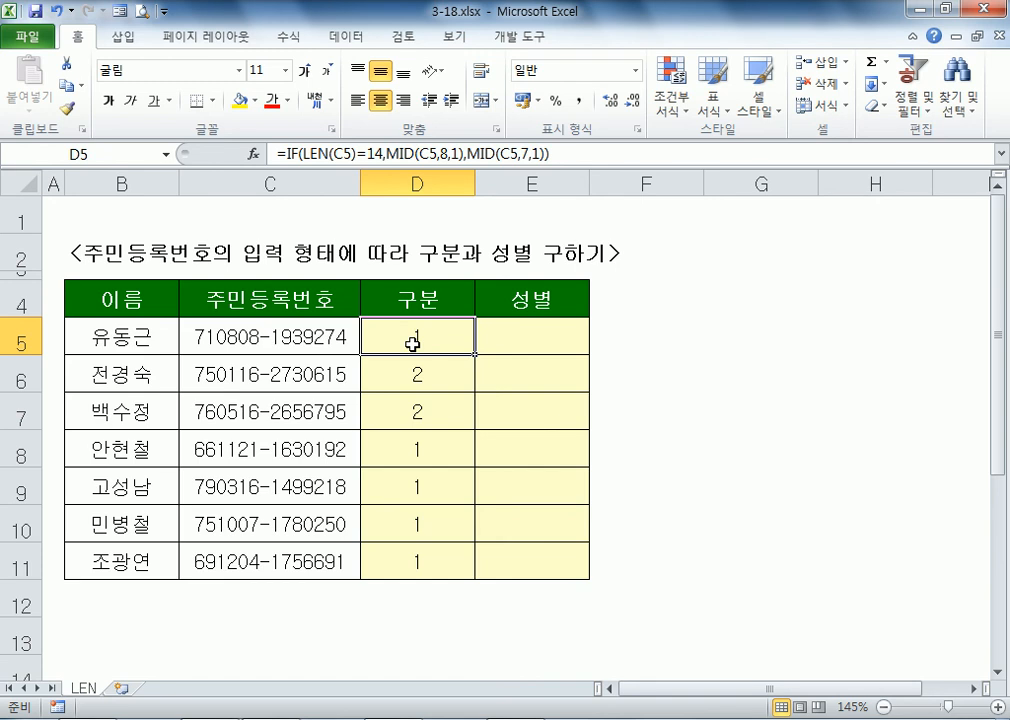
click(538, 340)
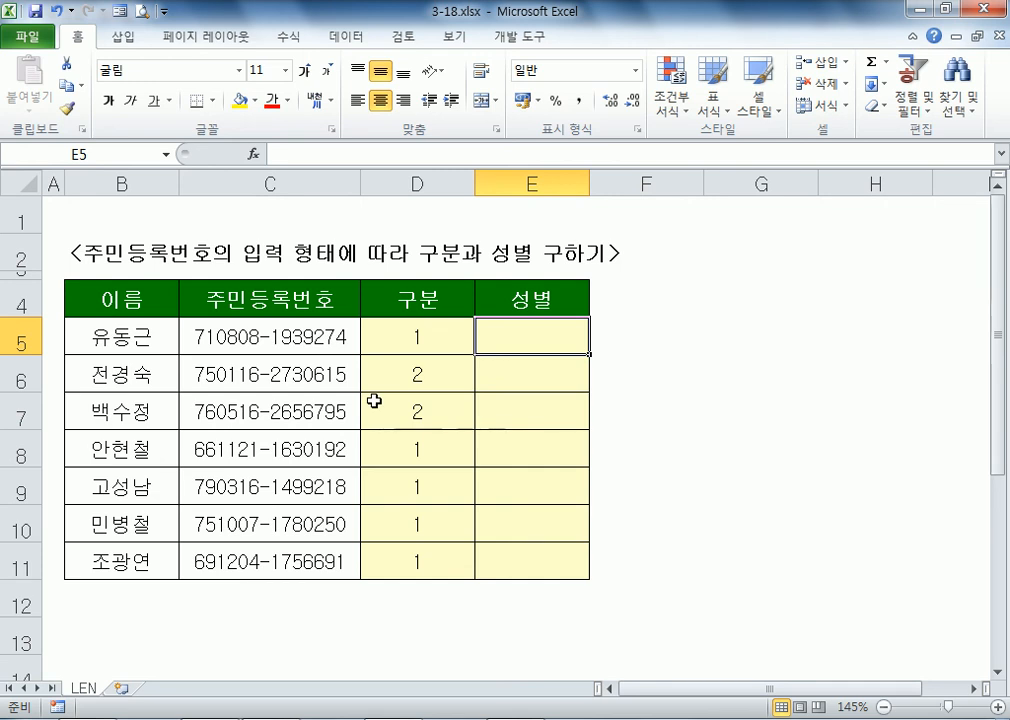
text(=IF()
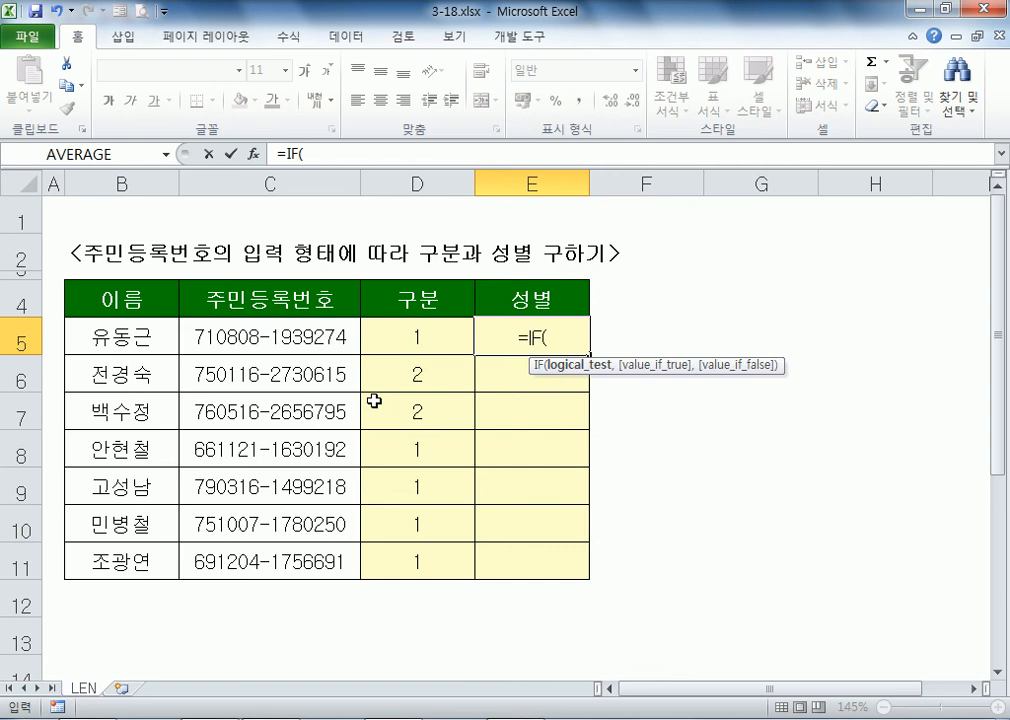
key(Left)
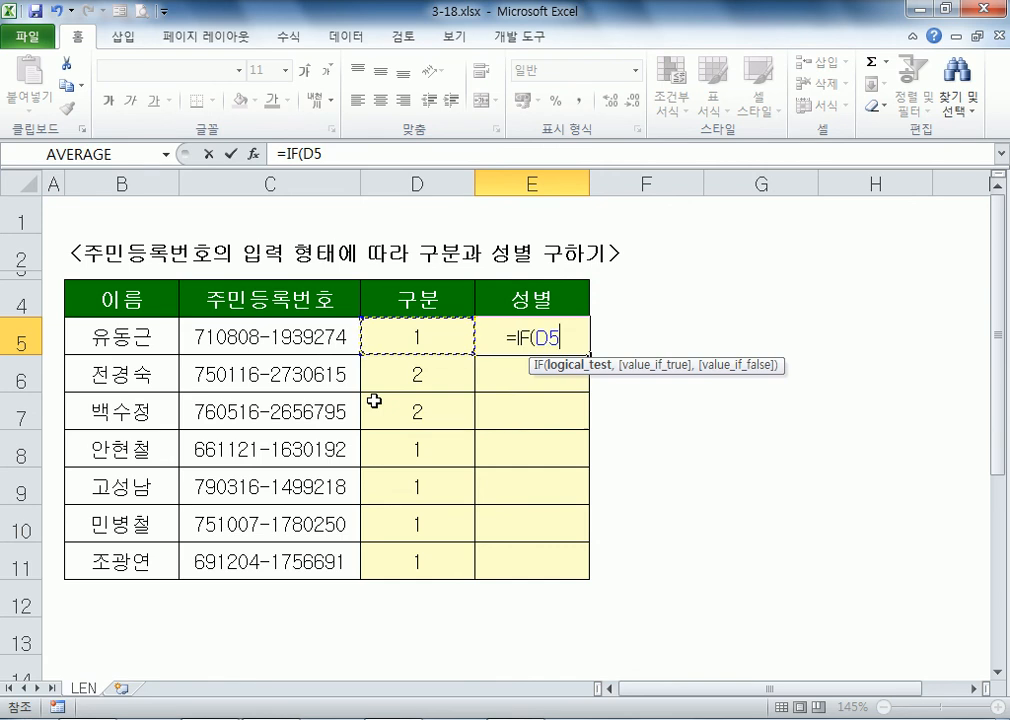
text(=1)
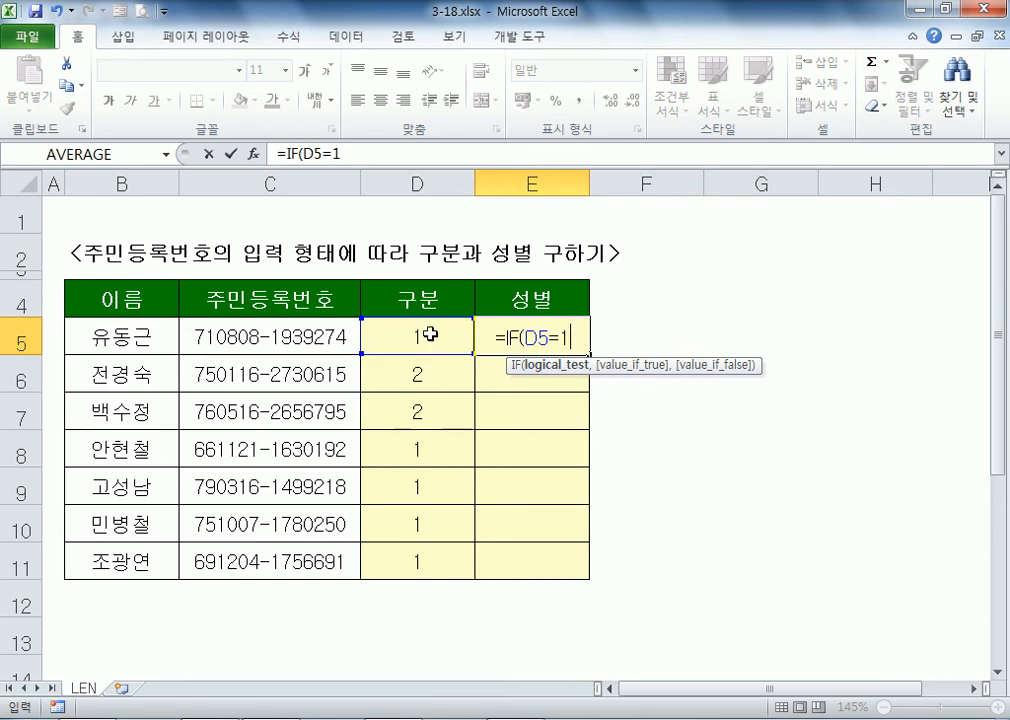
key(BackSpace)
text("1")
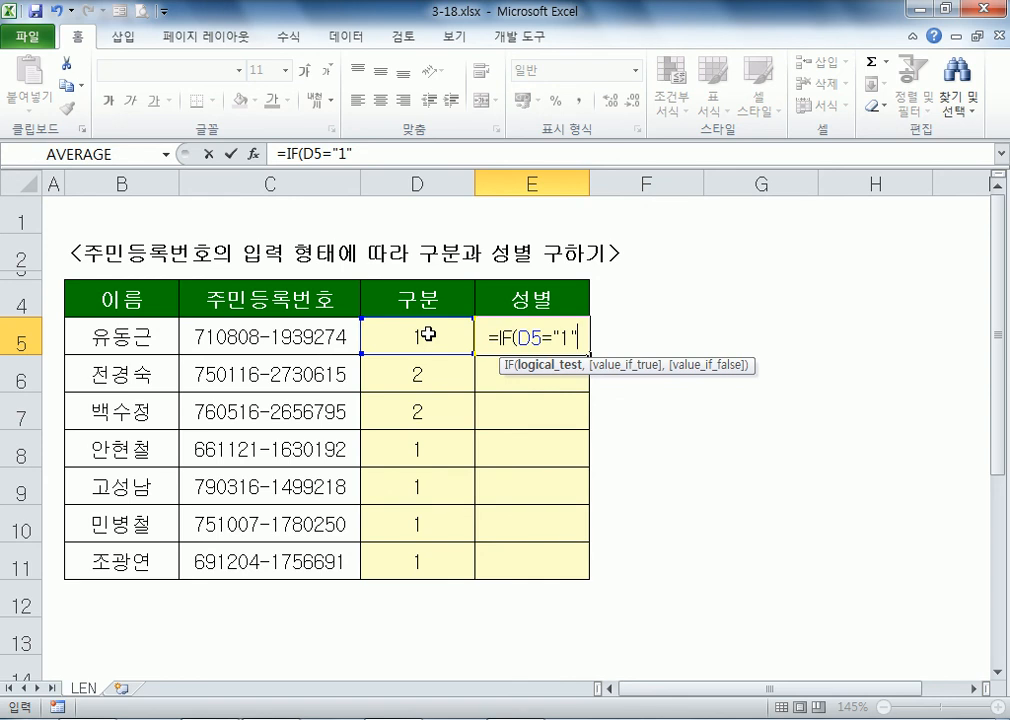
text(,"남자")
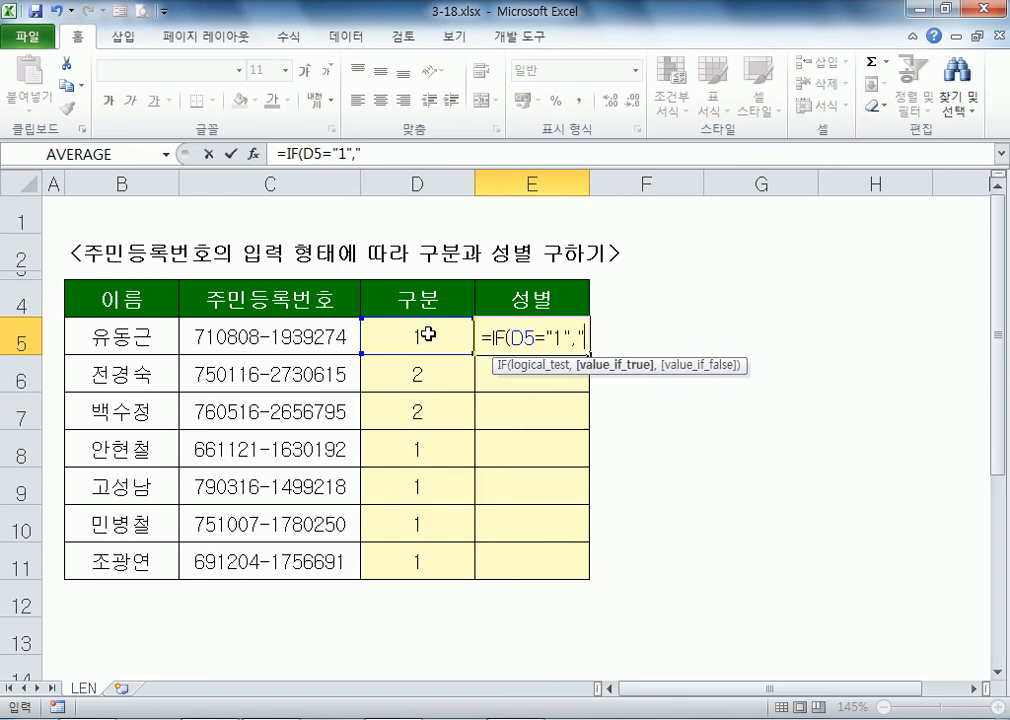
text(,"여)
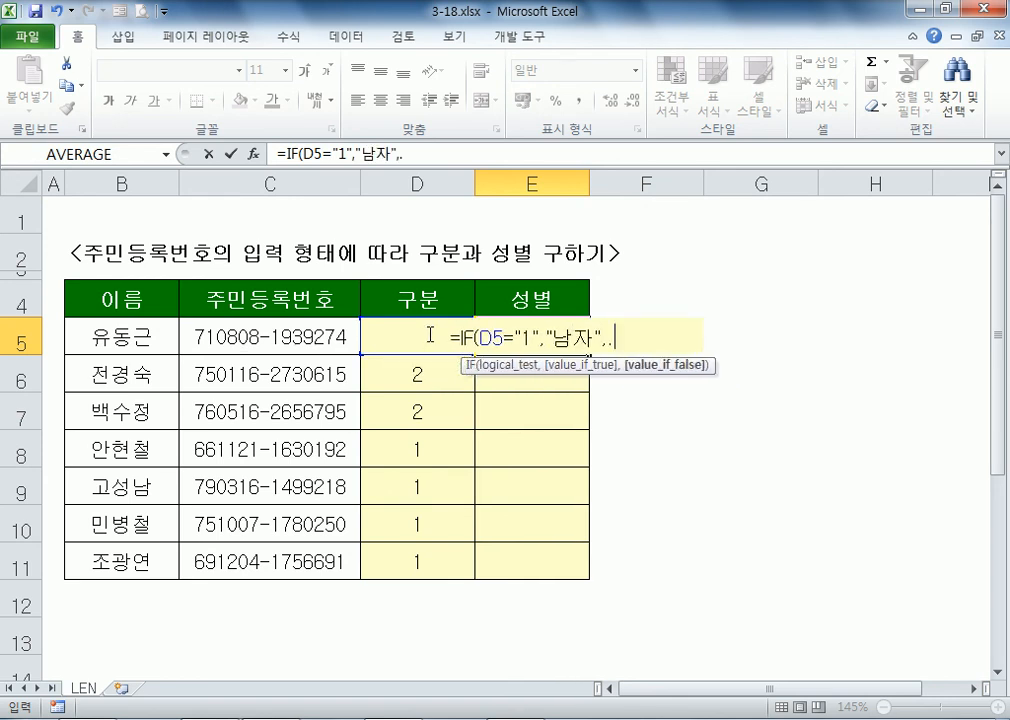
text(자")
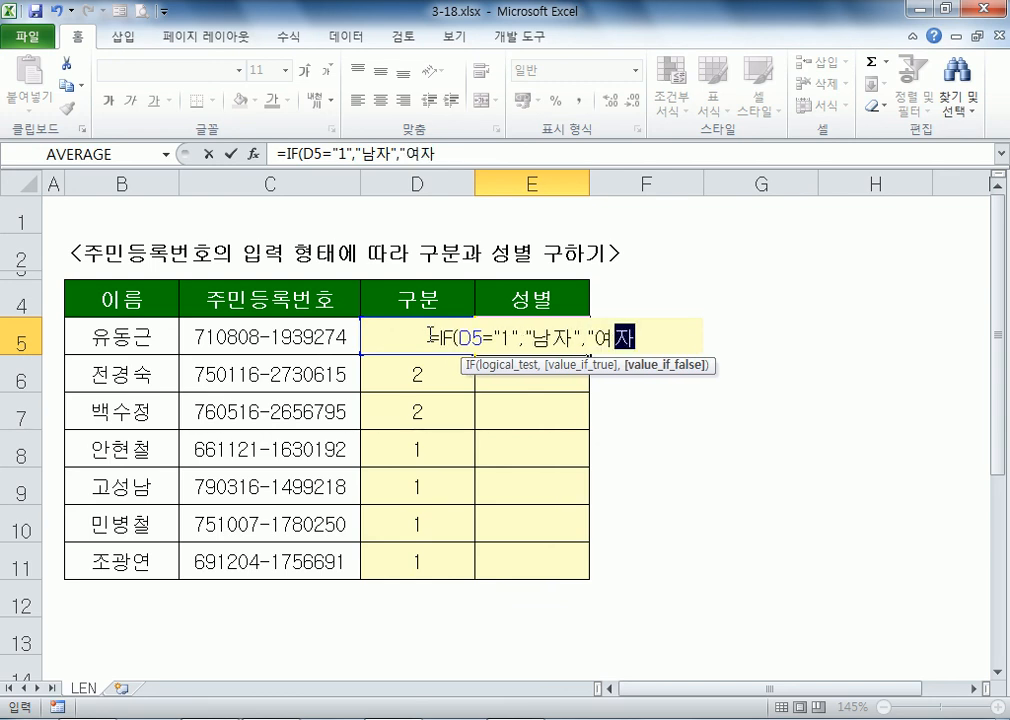
key(Return)
Step: Copy the E5 gender formula down to E11 and review D5's classification formula
key(Up)
double_click(589, 355)
click(540, 334)
double_click(426, 338)
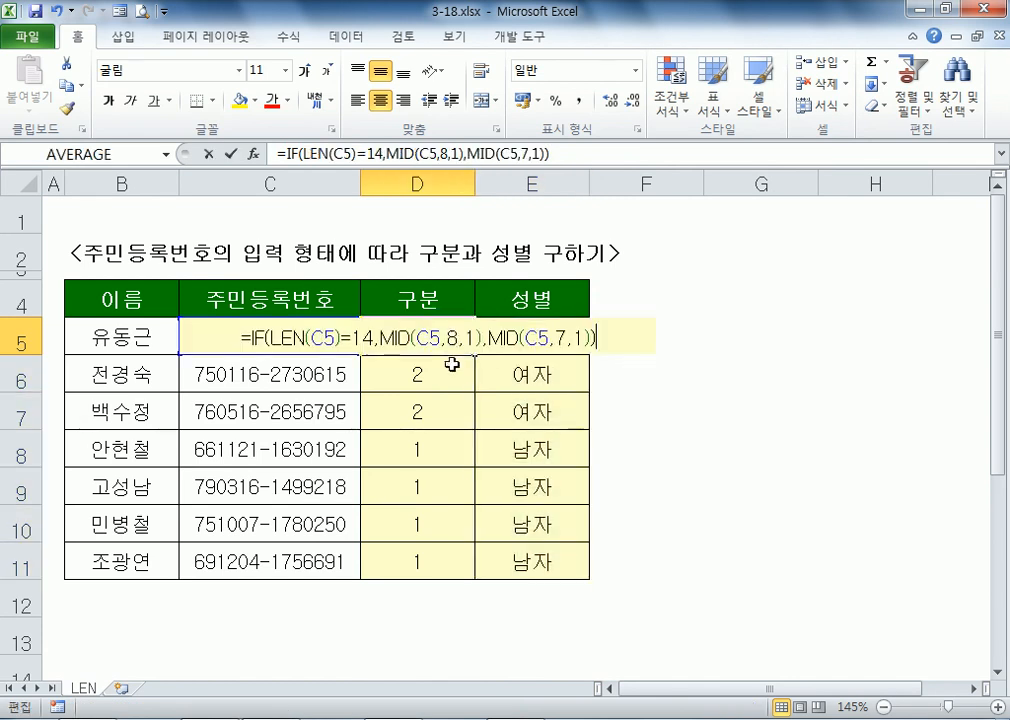
key(Escape)
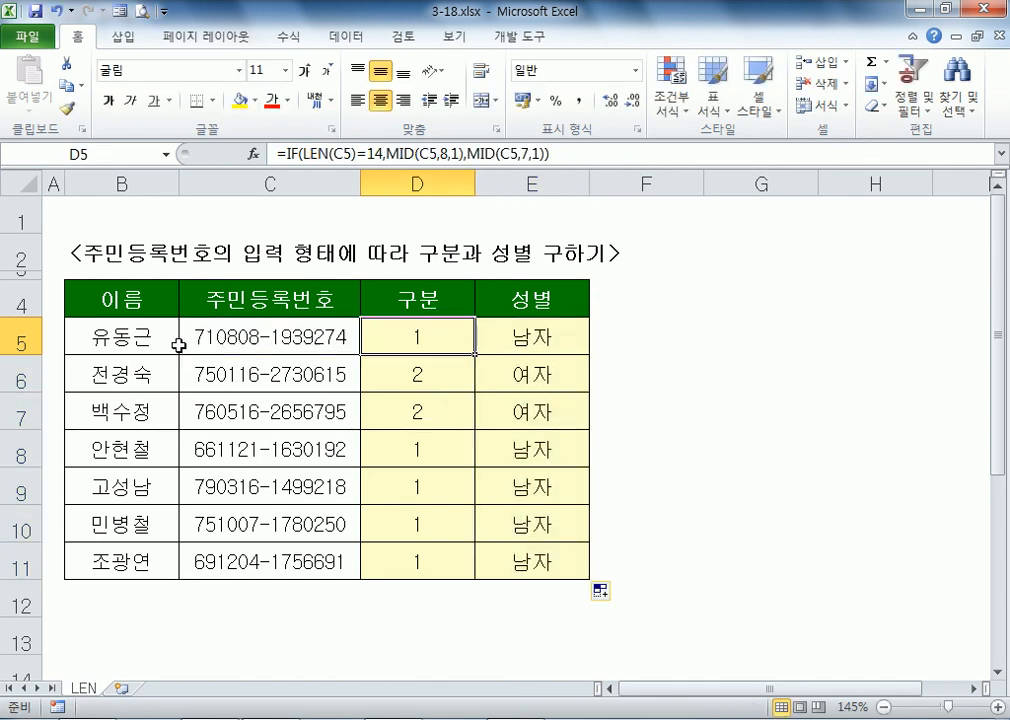
Step: Reinsert the hyphen in C5's ID number and recheck the D5 formula
click(282, 347)
key(F2)
drag(266, 338, 279, 339)
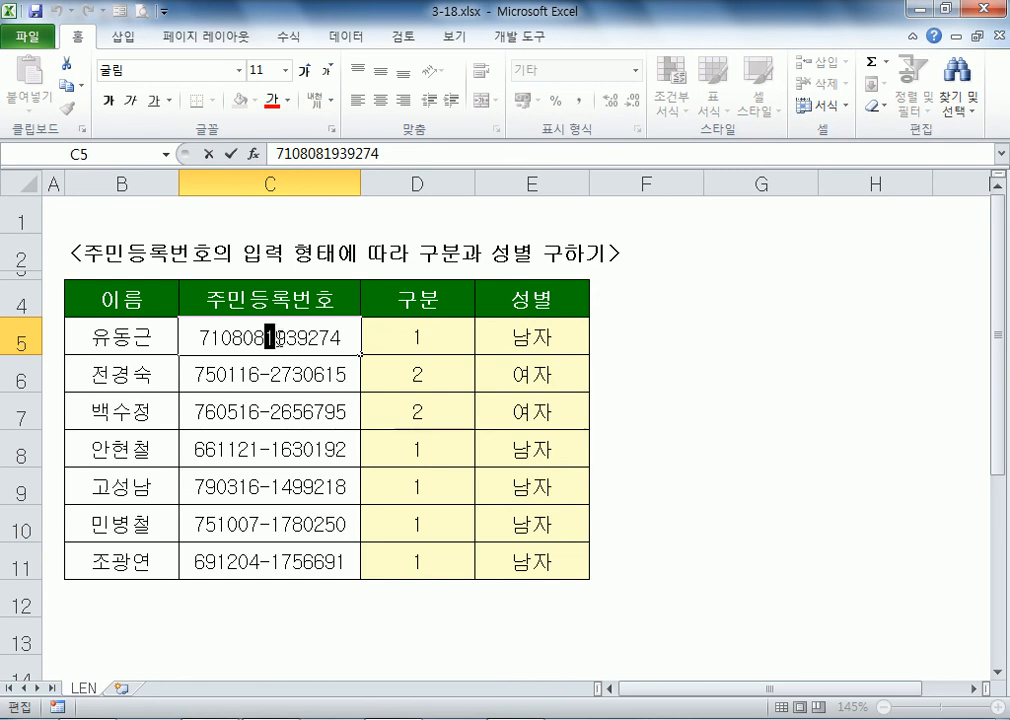
text(-1)
double_click(438, 356)
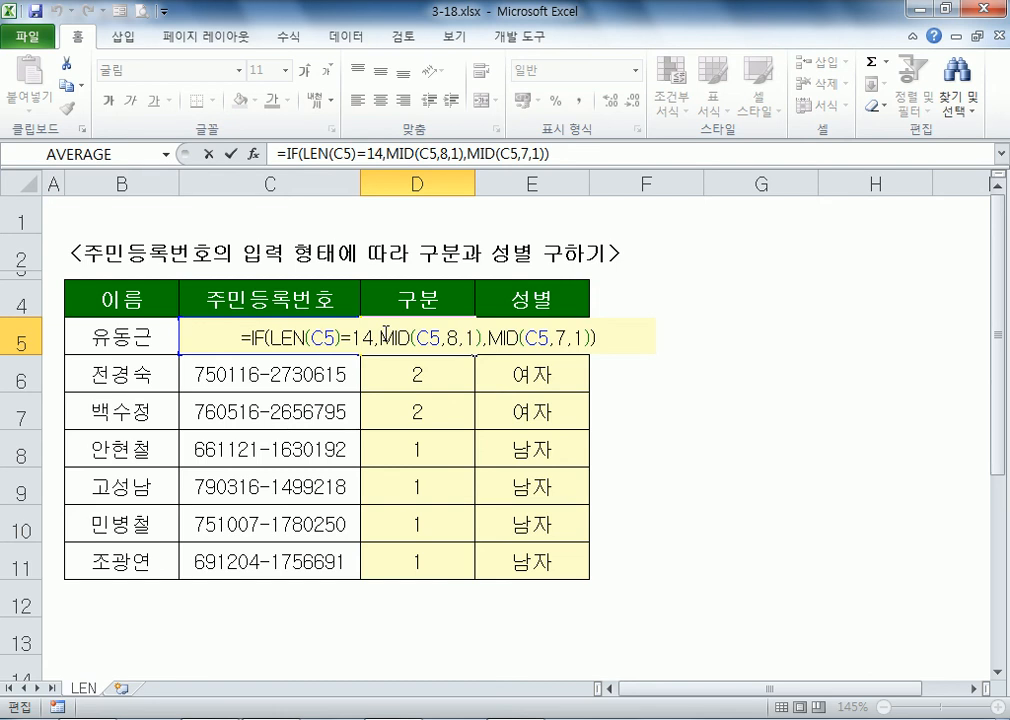
key(Escape)
Step: Write the note "MID, LEFT, RIGHT 문자와 관계된" in F5 and "함수를 거치면 결과가 문자가 된다." in F6
click(650, 341)
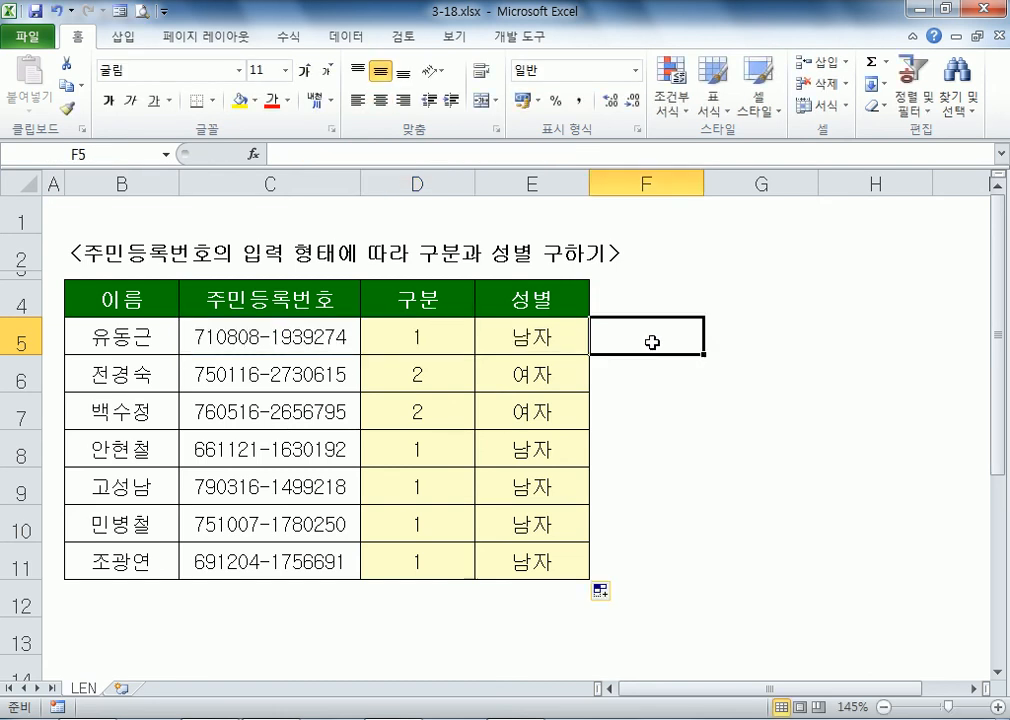
text(ㅡㅑ)
key(BackSpace)
key(BackSpace)
text(MID,)
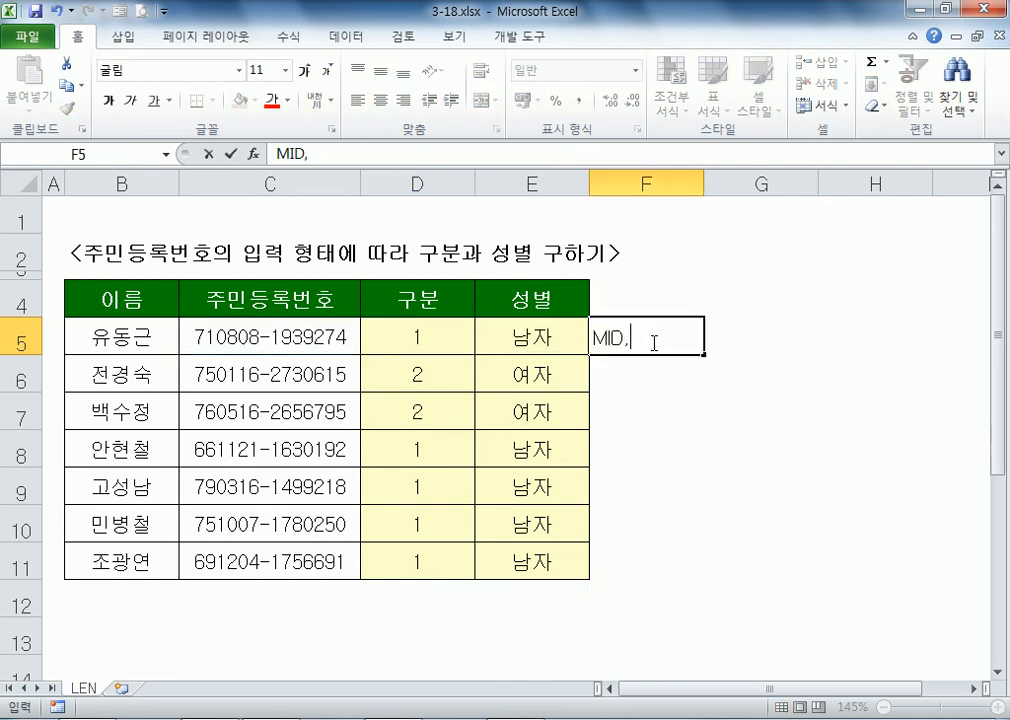
text( LEFT, RIO)
key(BackSpace)
text(GHT)
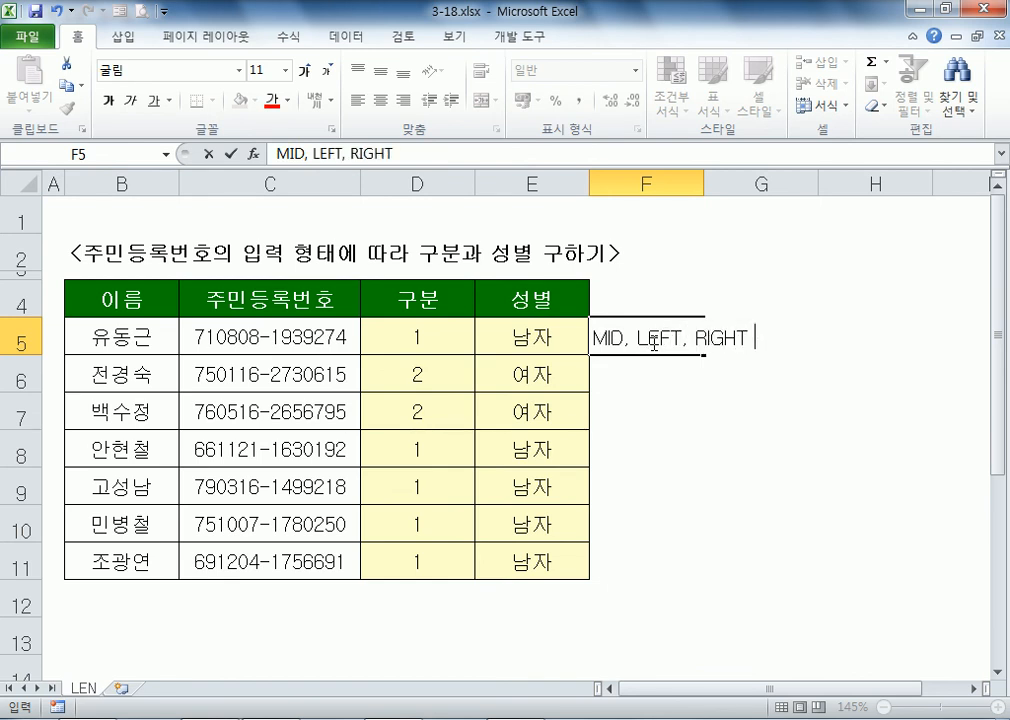
text( 문자)
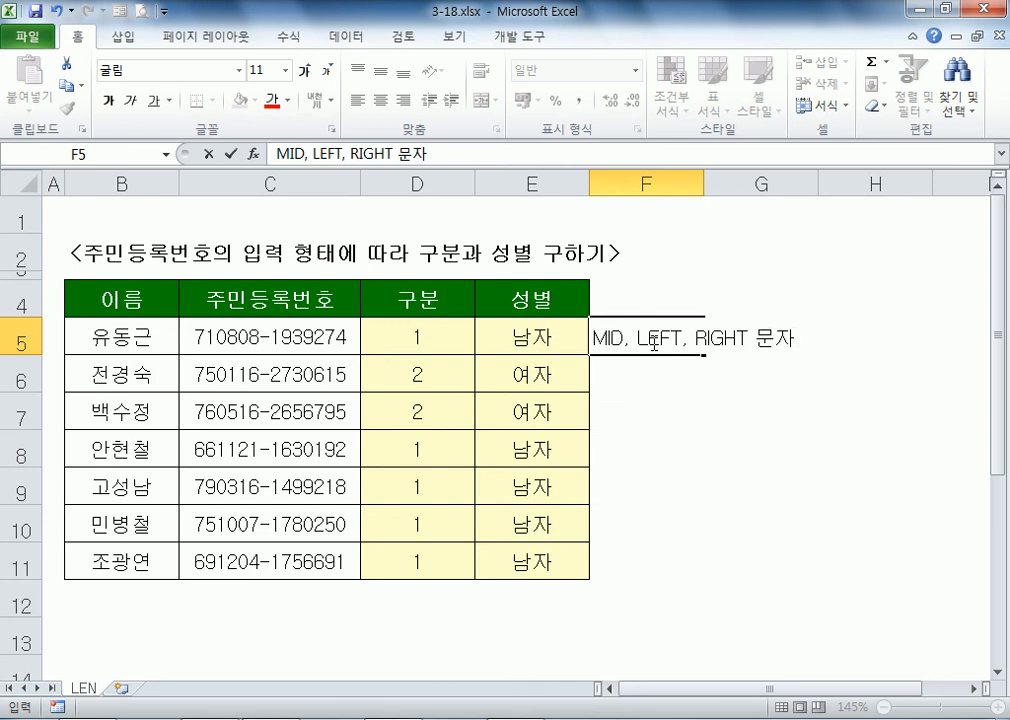
text(와 관계된)
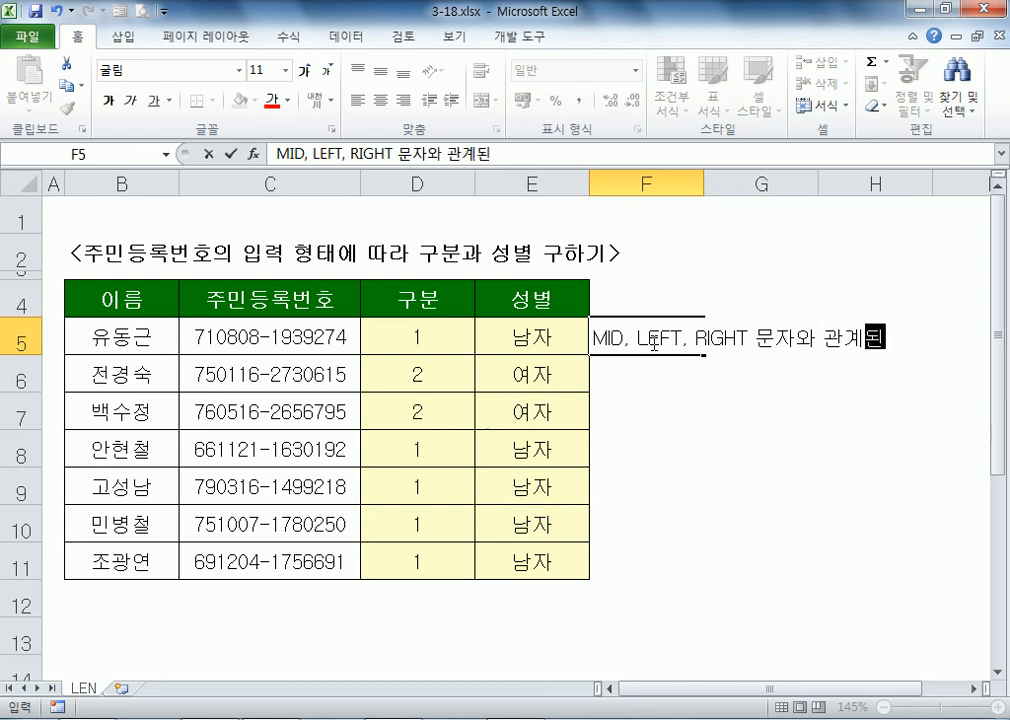
key(Return)
text(함수를 거치면 결과가 문자가 ㄷ된다.)
key(Return)
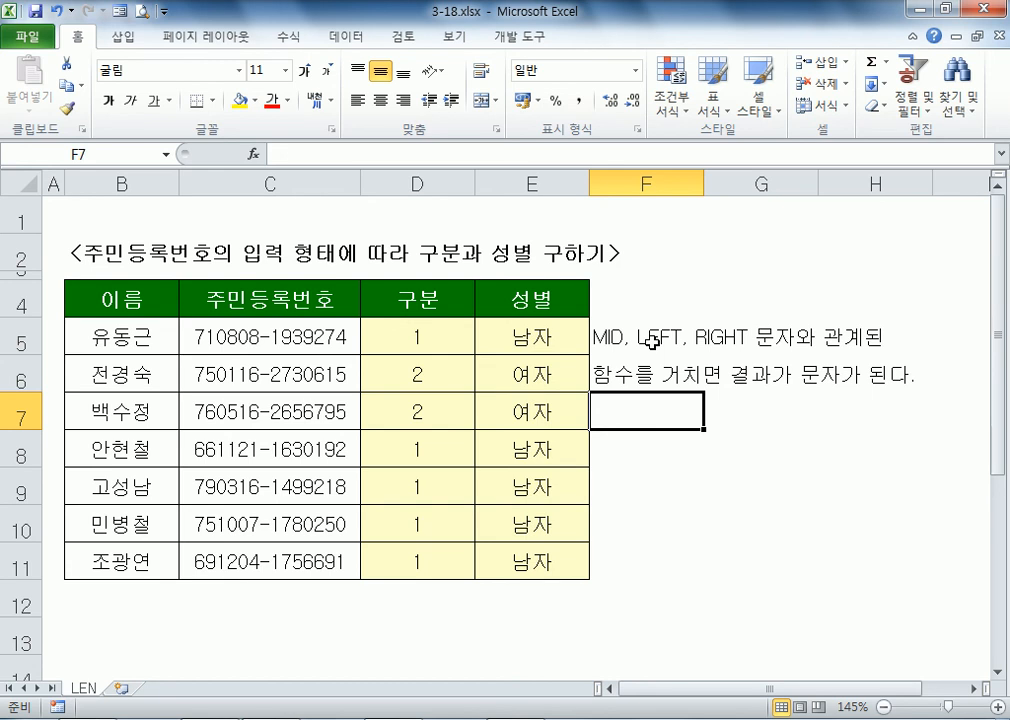
key(Up)
key(Up)
key(Left)
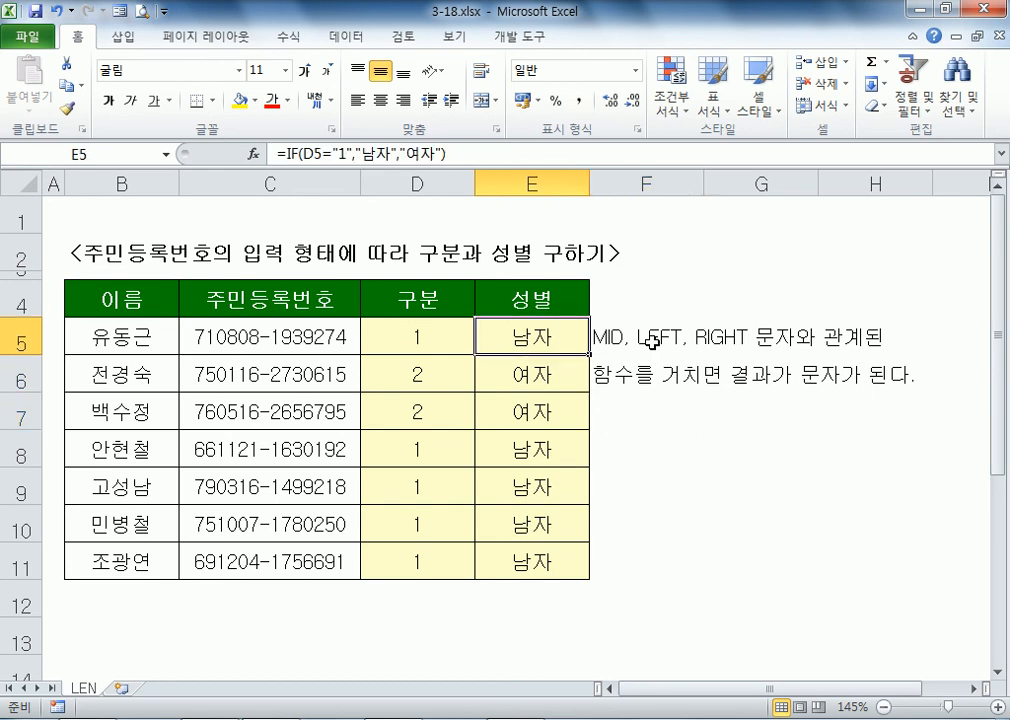
key(F2)
key(Left)
key(Left)
key(Left)
key(Left)
key(Left)
key(Left)
key(Left)
key(Left)
key(Left)
key(Left)
key(Left)
key(Left)
key(Left)
key(Left)
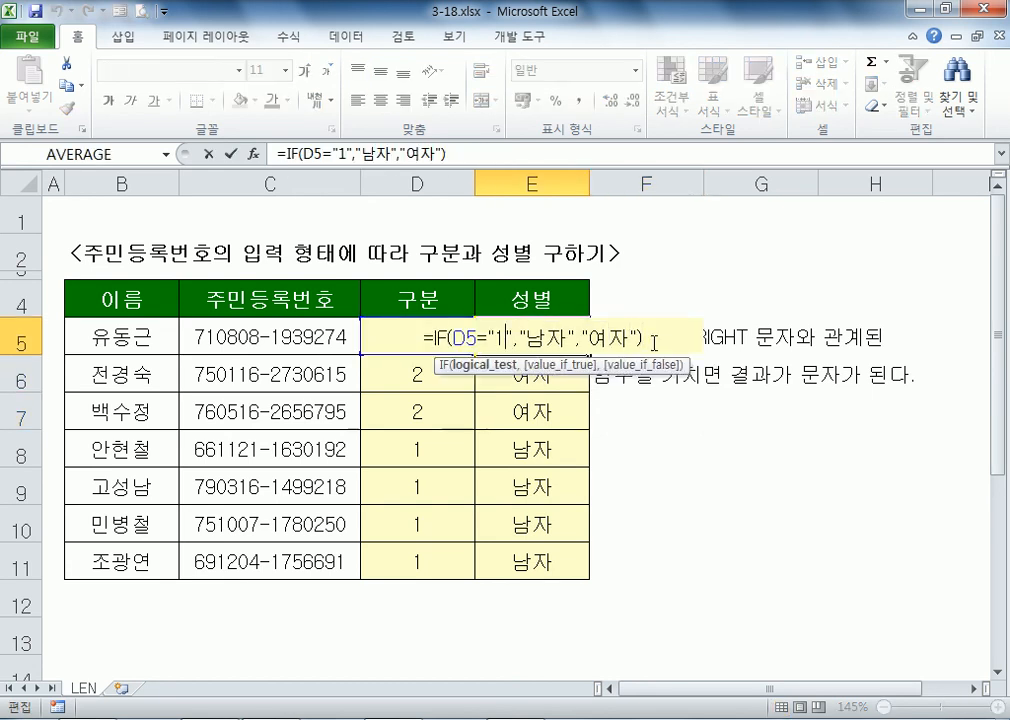
key(Delete)
key(Right)
key(Delete)
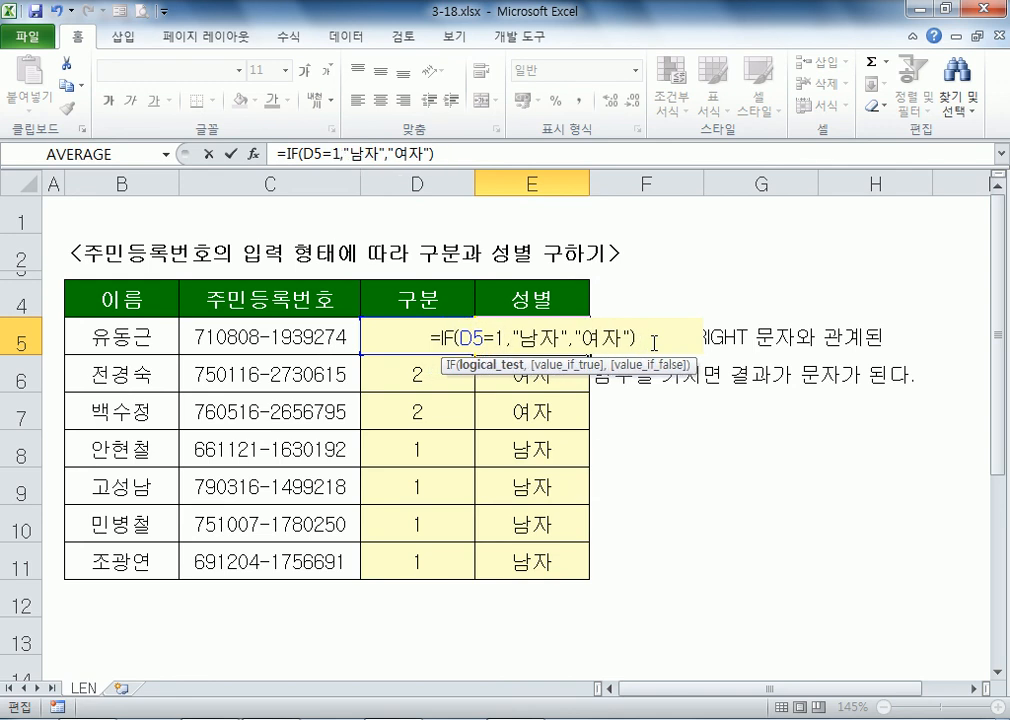
key(Return)
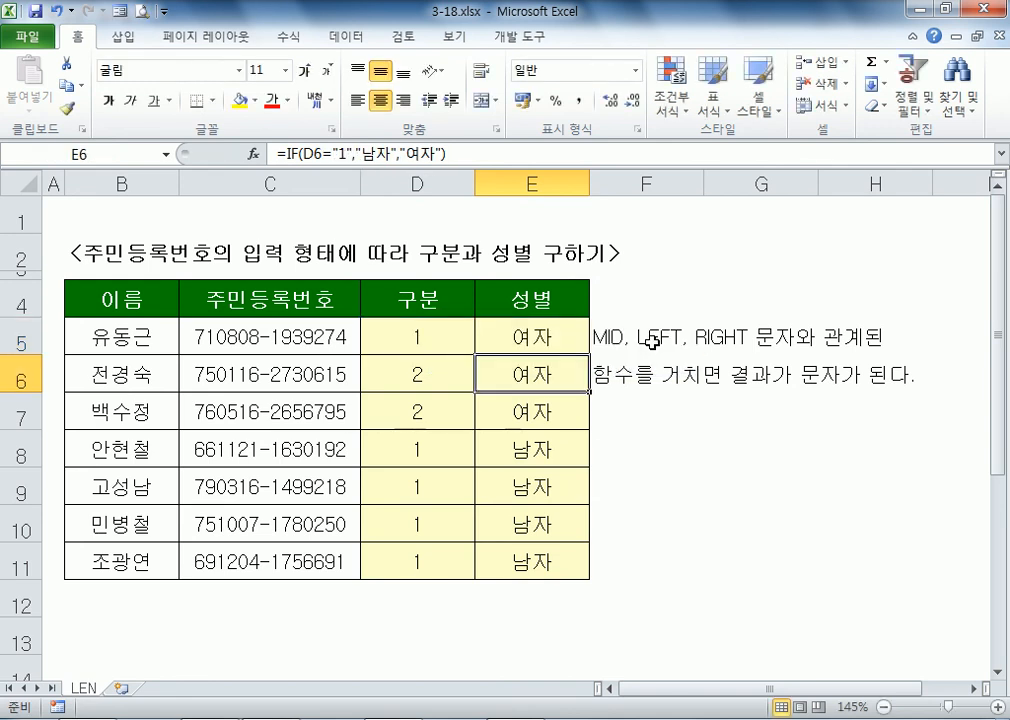
key(Up)
key(ctrl+z)
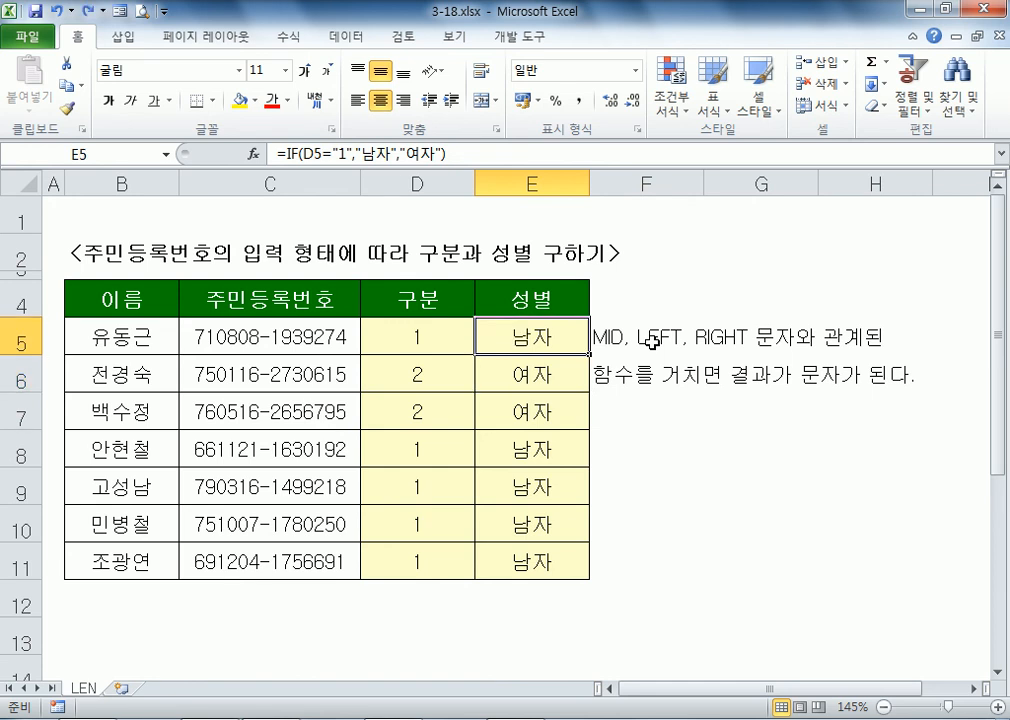
key(F2)
key(Left)
key(Left)
key(Left)
key(Left)
key(Left)
key(Left)
key(Left)
key(Left)
key(Left)
key(Left)
key(Left)
key(Left)
key(Left)
key(BackSpace)
key(Right)
key(Delete)
key(Left)
text(")
key(Right)
text(")
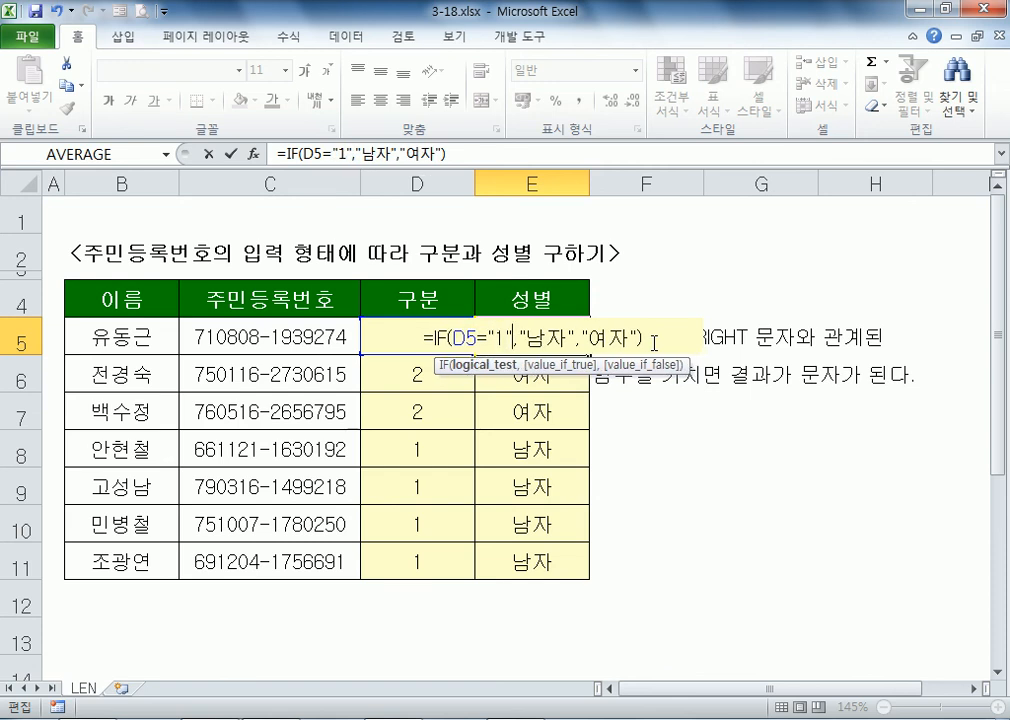
key(Return)
key(Up)
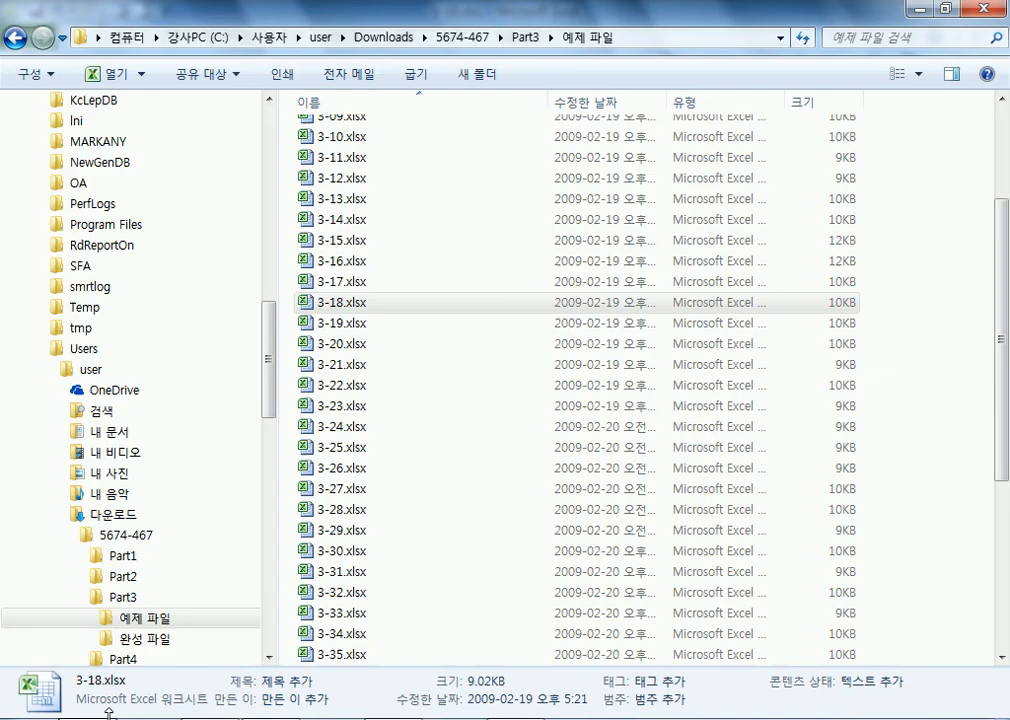
Step: Open the 3-19.xlsx workbook from Windows Explorer
double_click(356, 322)
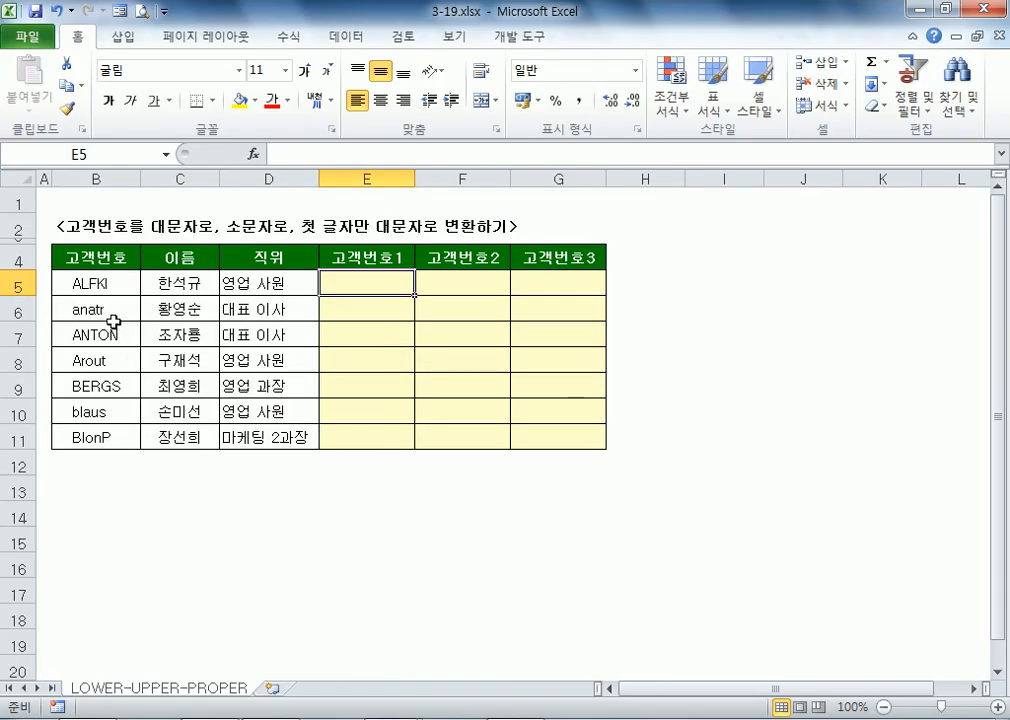
ctrl+scroll(86, 322, up, 2)
drag(86, 322, 130, 511)
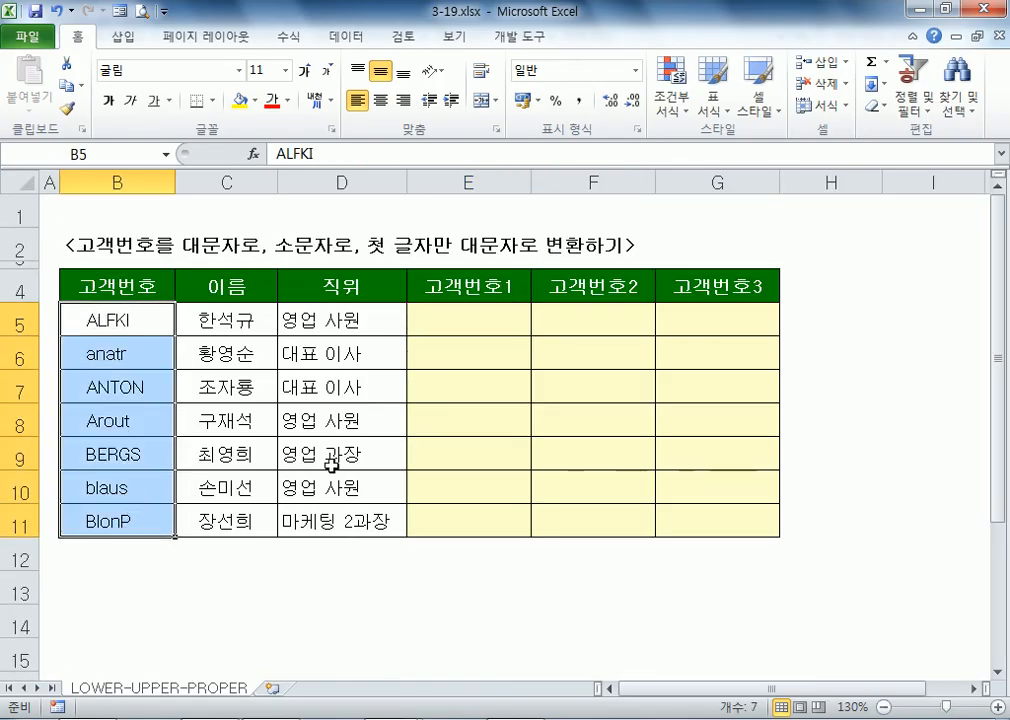
click(500, 324)
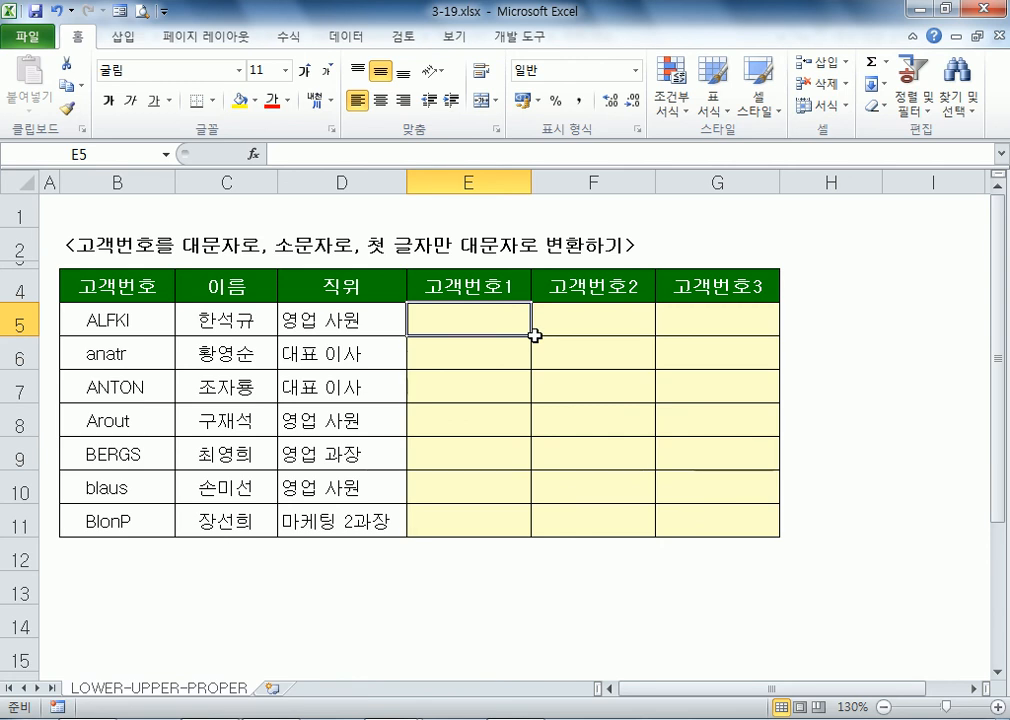
key(Left)
key(Left)
key(Left)
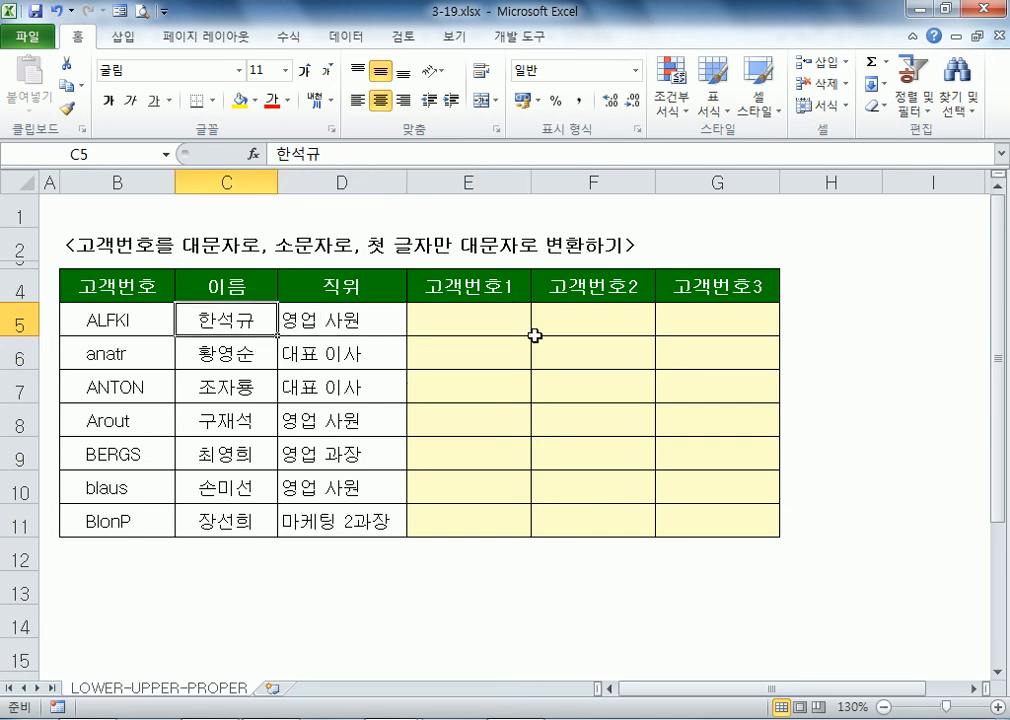
key(F2)
key(Home)
key(End)
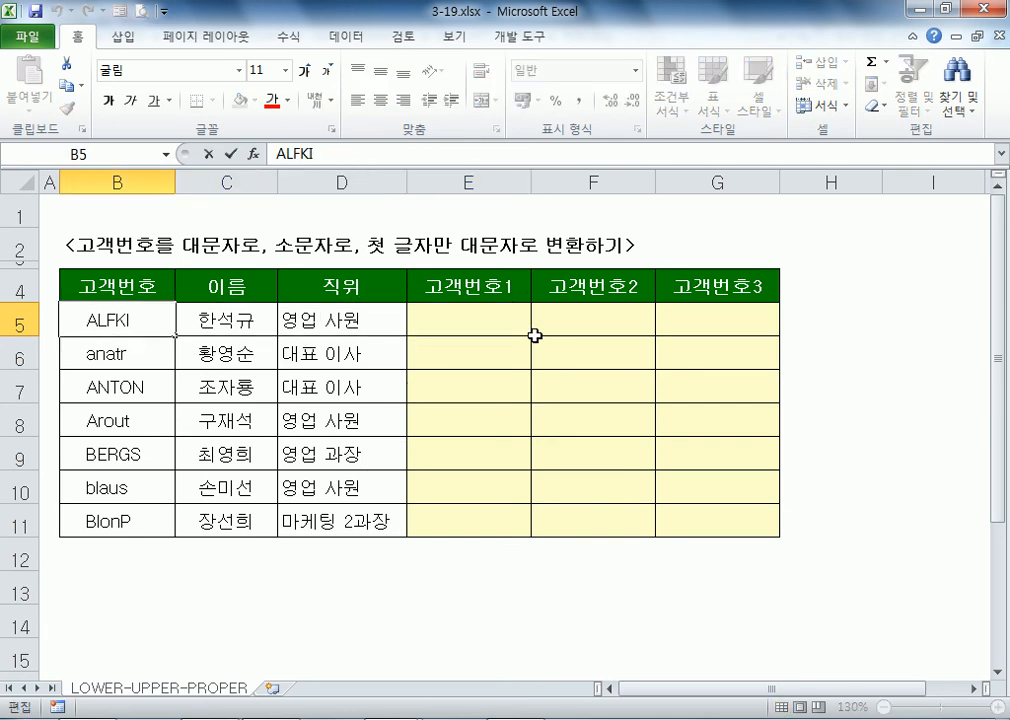
key(Home)
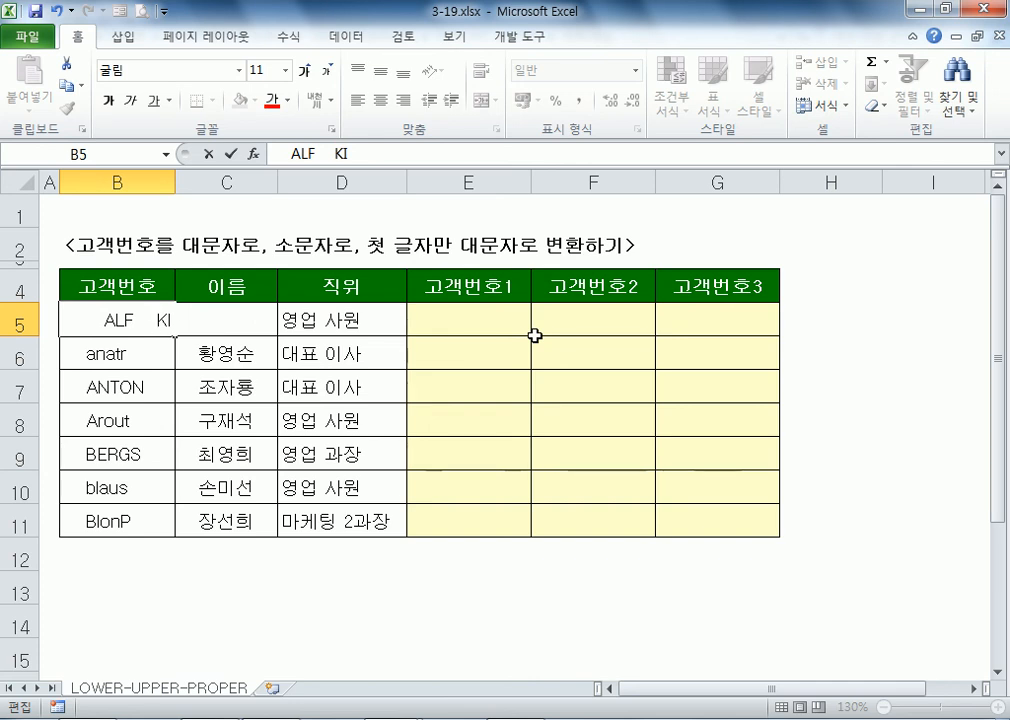
key(Return)
key(Up)
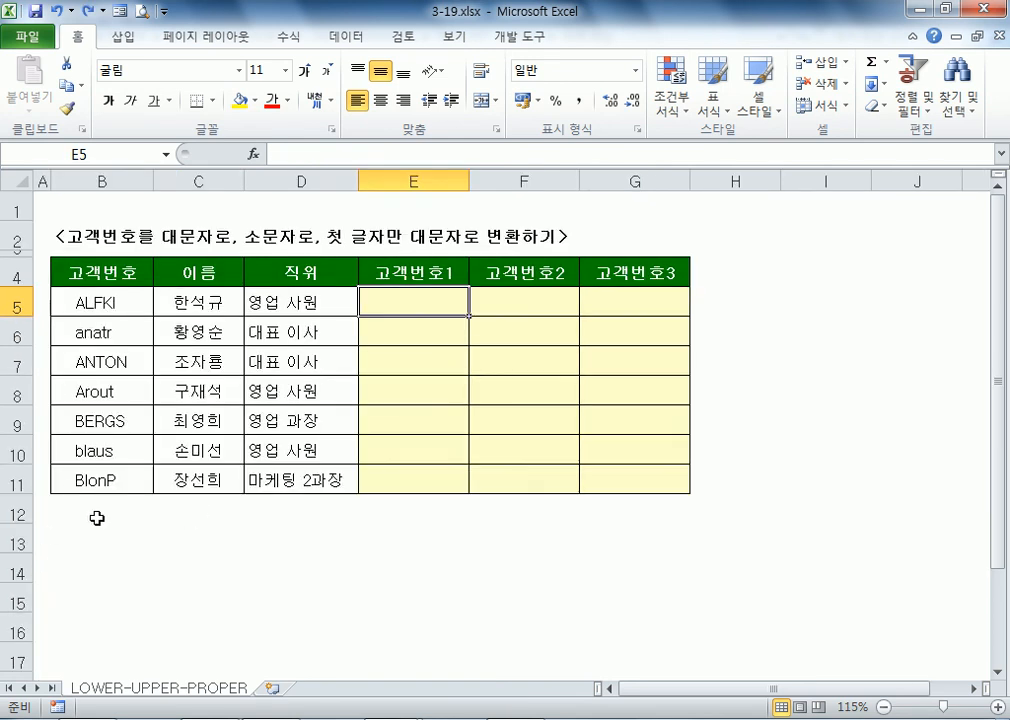
Step: Enter test text "ABCD SDFSDF" in B12, then reduce the inner gap to one space
click(130, 518)
text(뮤)
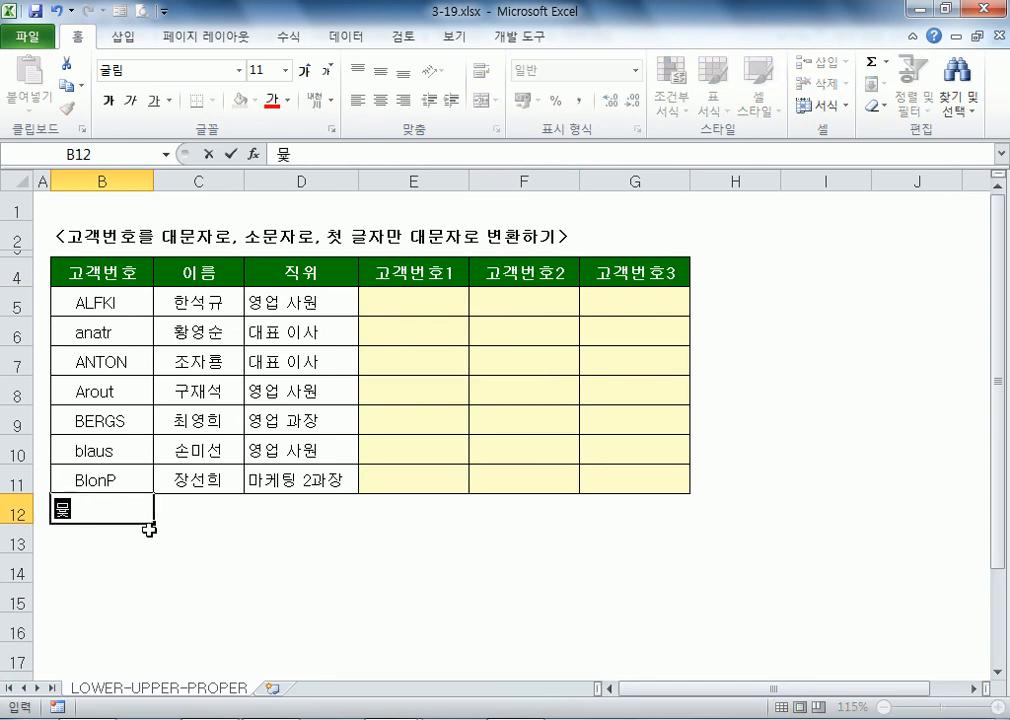
key(BackSpace)
text(ABCD )
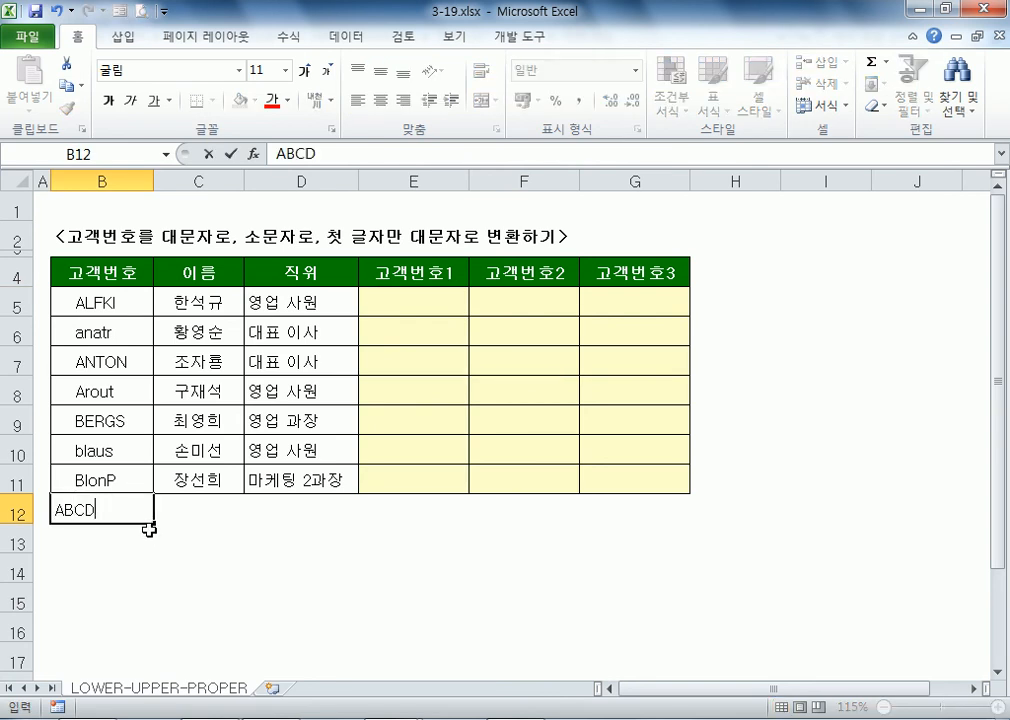
text(   SDFSDF)
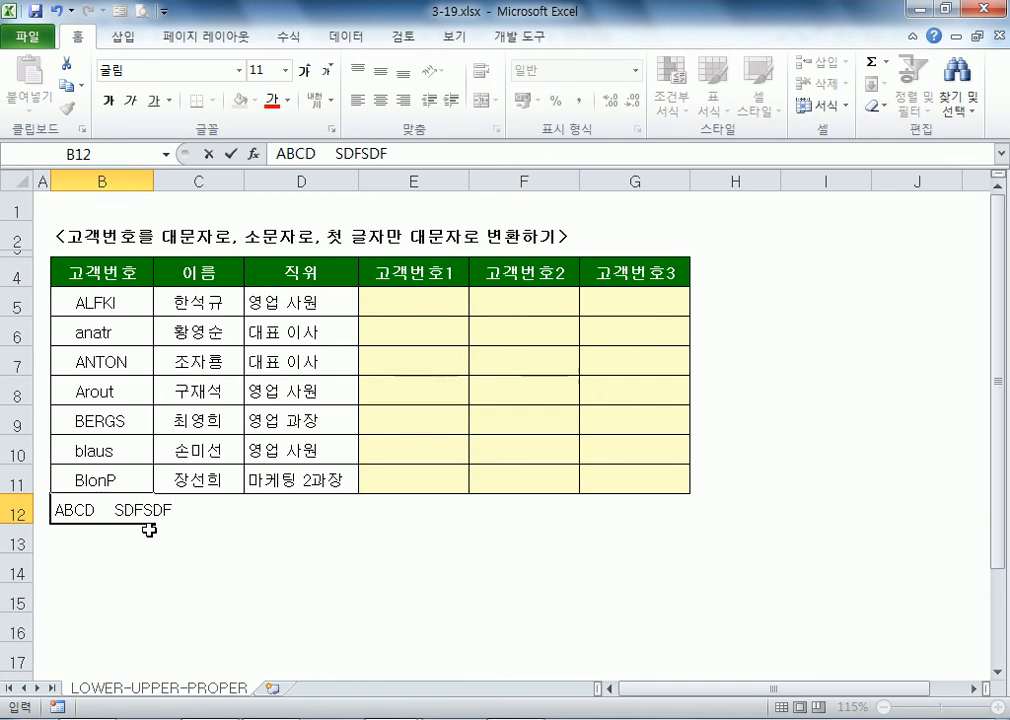
key(Return)
scroll(140, 365, down, 1)
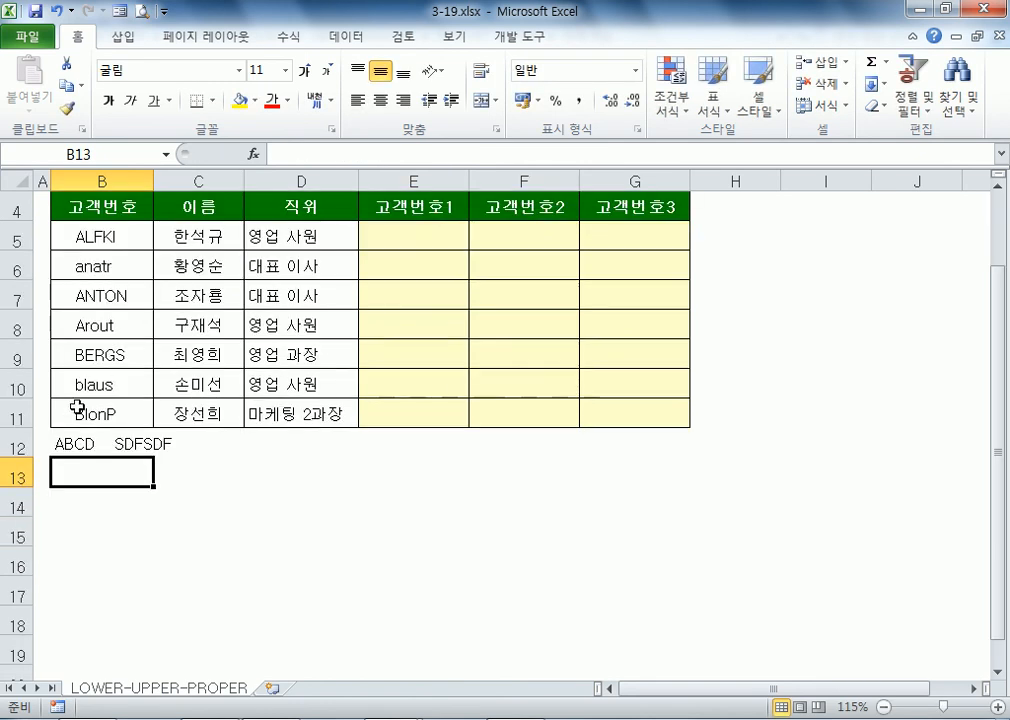
double_click(93, 443)
drag(95, 443, 117, 447)
key(Delete)
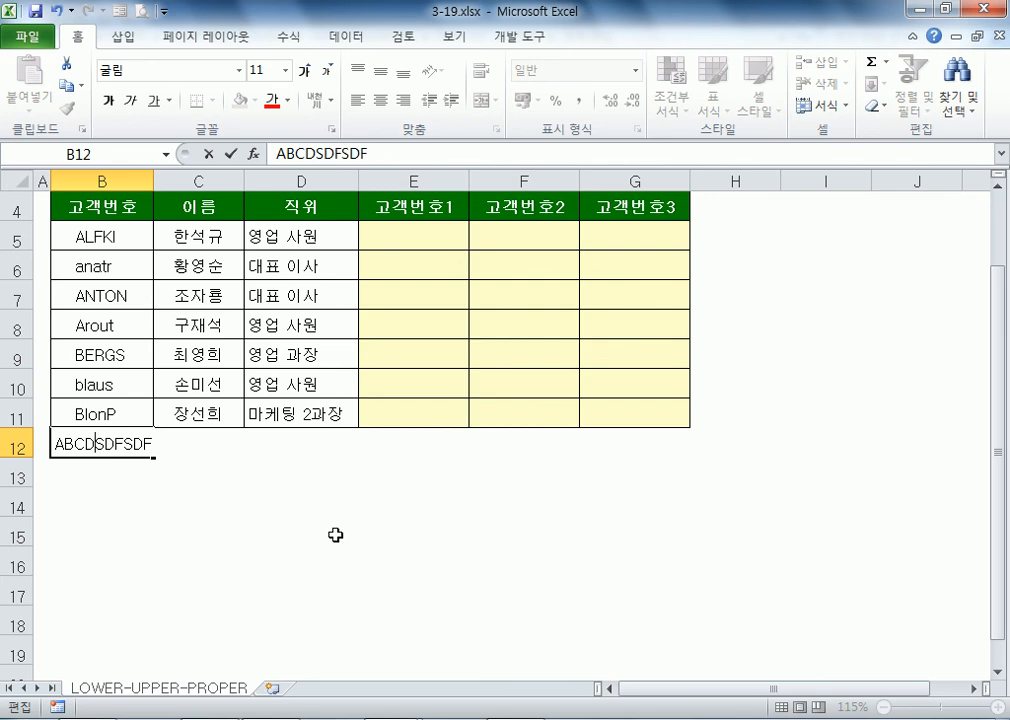
key(ctrl+z)
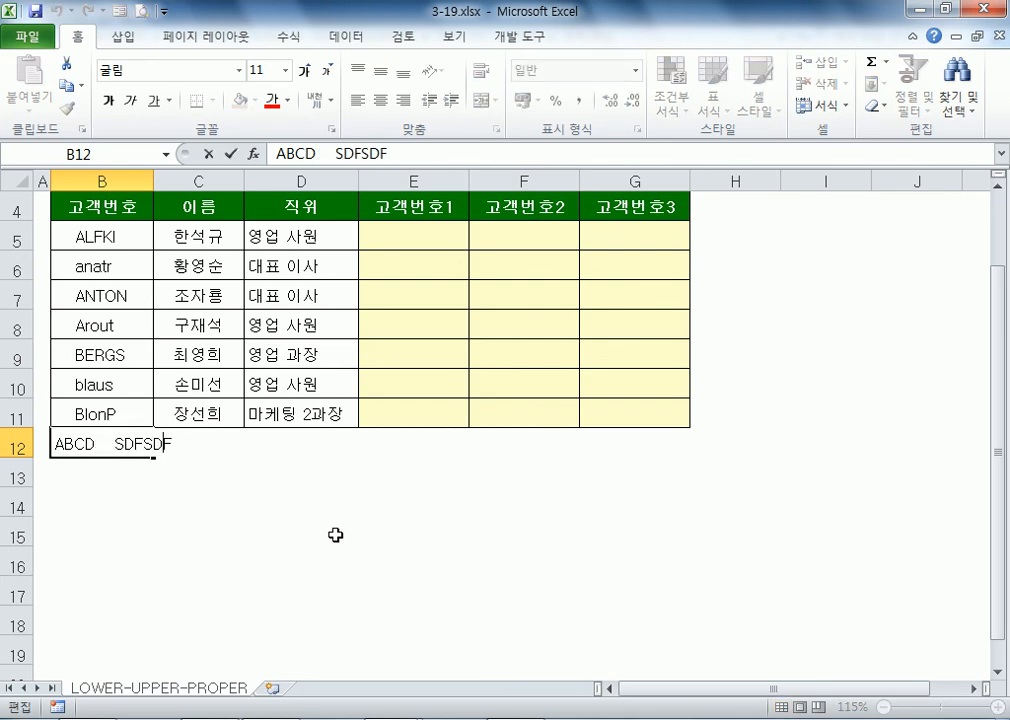
key(Left)
key(Left)
key(Left)
key(Delete)
key(Delete)
key(Delete)
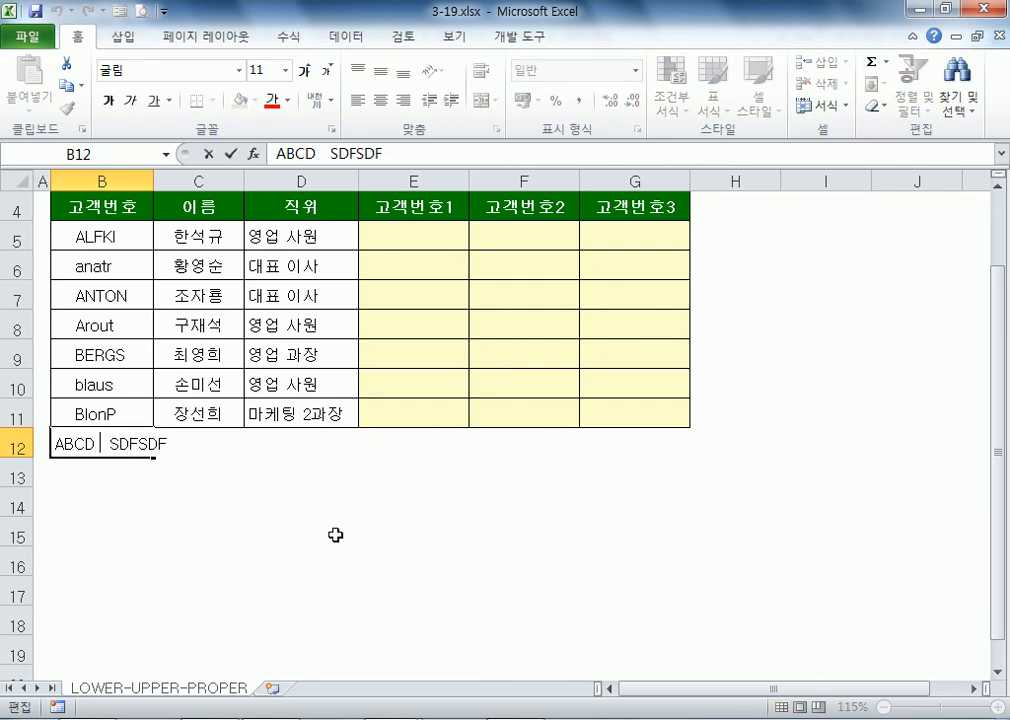
key(Return)
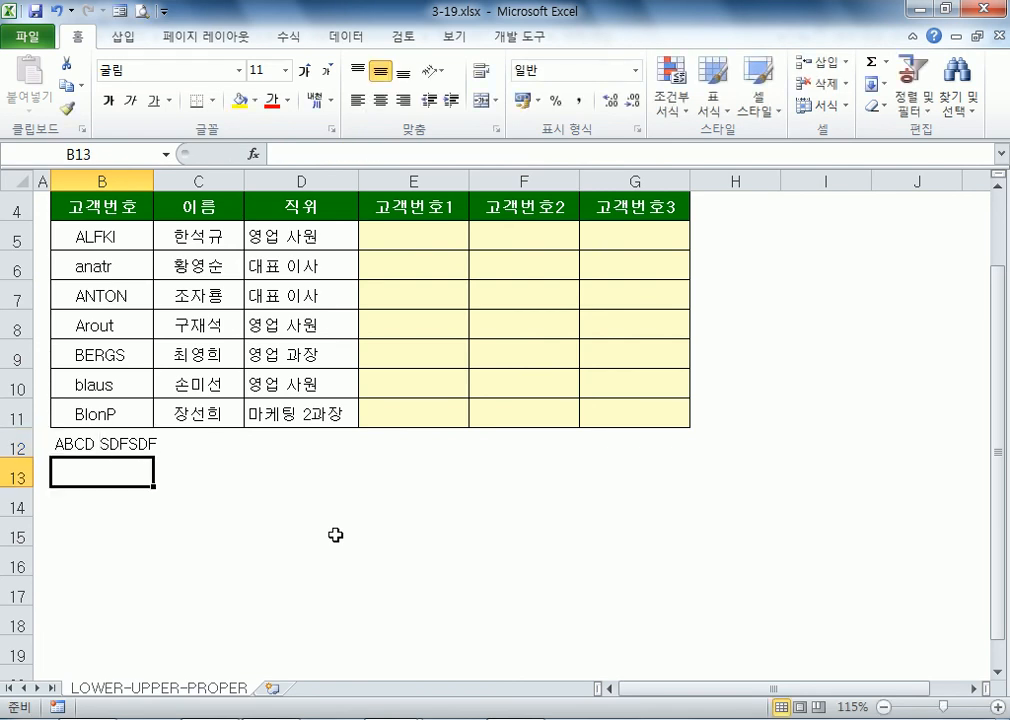
Step: Pad the B12 sample text ABCD SDFSDF with extra spaces
key(Up)
key(F2)
key(Home)
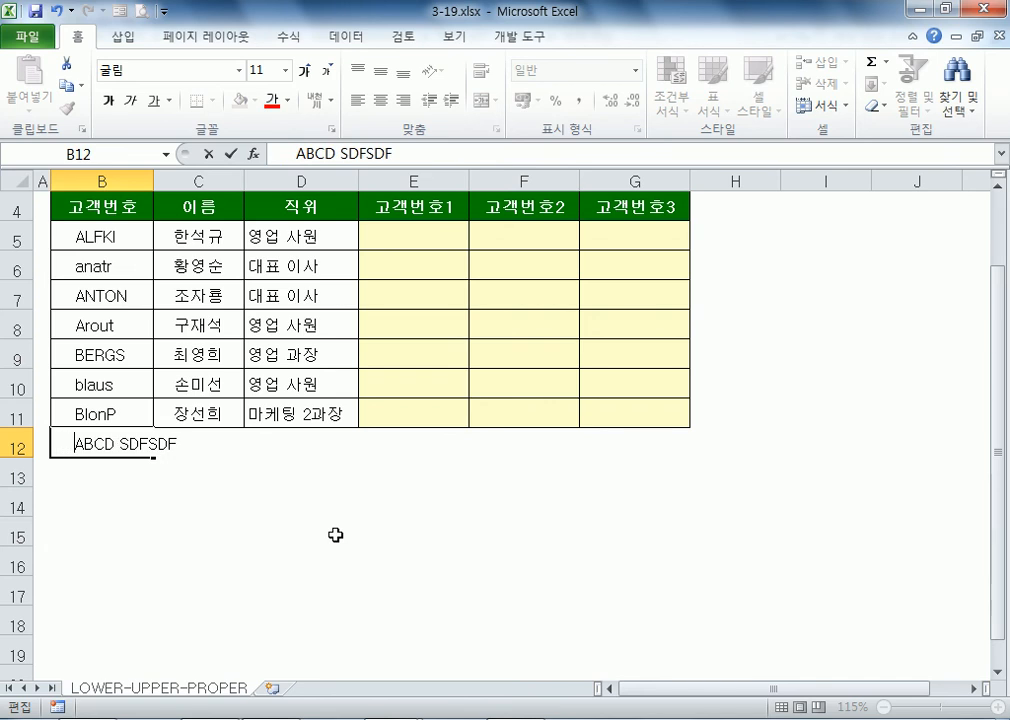
key(End)
text(---)
key(BackSpace)
key(BackSpace)
key(BackSpace)
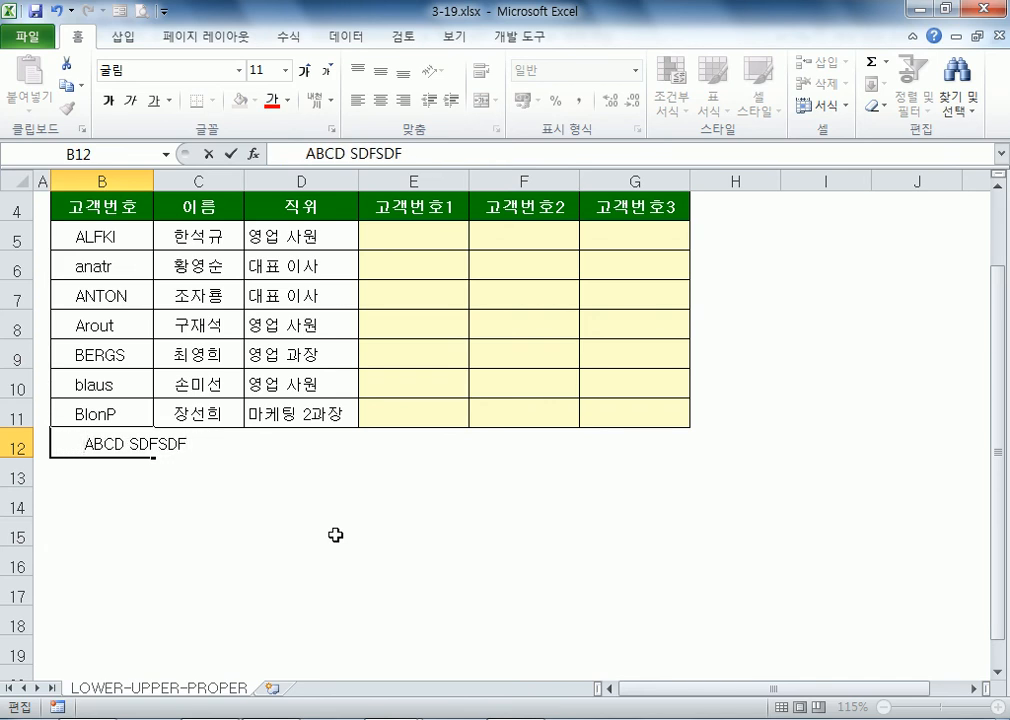
key(Return)
Step: Highlight and delete the leading and trailing spaces around ABCD SDFSDF in B12
key(Up)
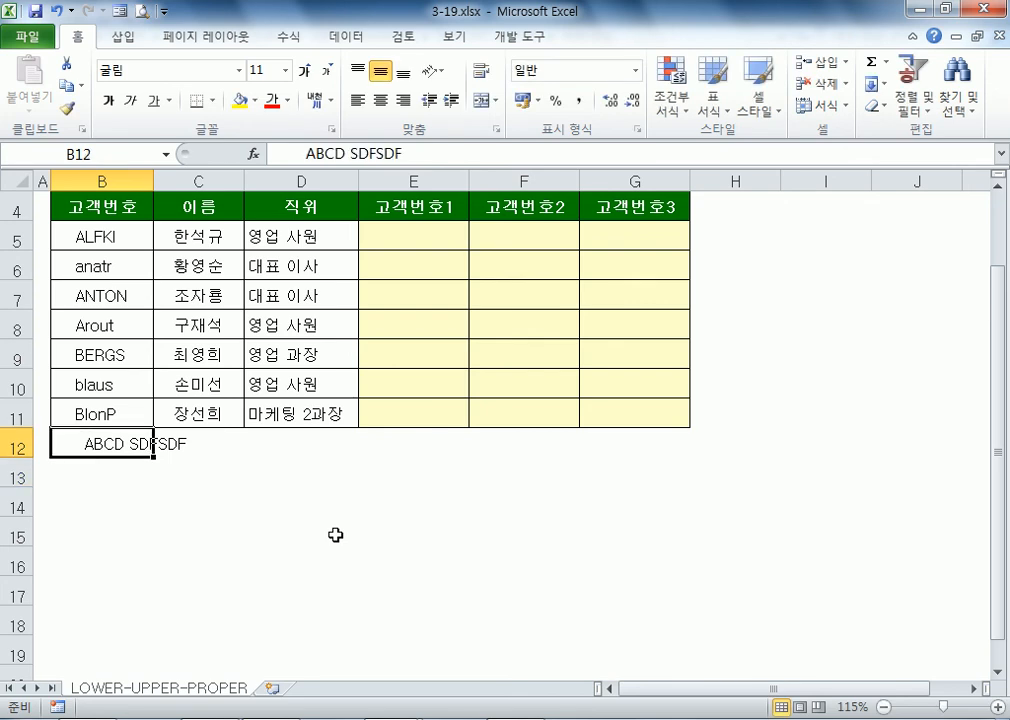
key(F2)
key(Home)
key(shift+Right)
key(shift+Right)
key(shift+Right)
key(shift+Right)
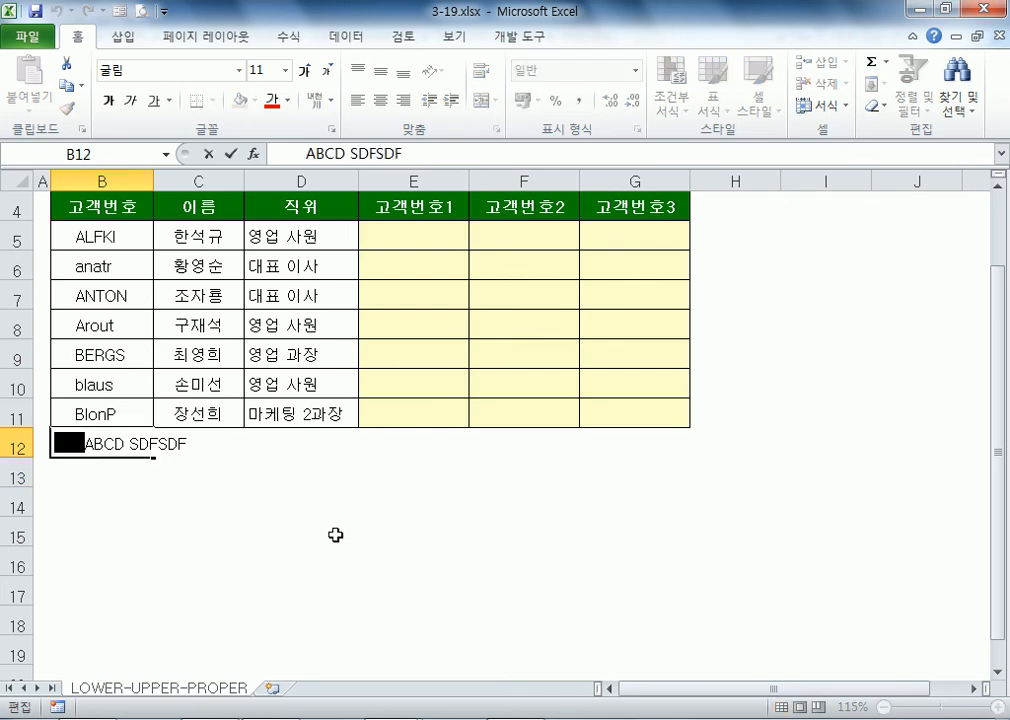
key(End)
key(shift+Left)
key(shift+Left)
key(shift+Left)
key(Home)
key(shift+Right)
key(shift+Right)
key(shift+Right)
key(shift+Right)
key(Delete)
key(End)
key(ctrl+shift+Left)
key(End)
key(shift+Left)
key(shift+Left)
key(shift+Left)
key(Delete)
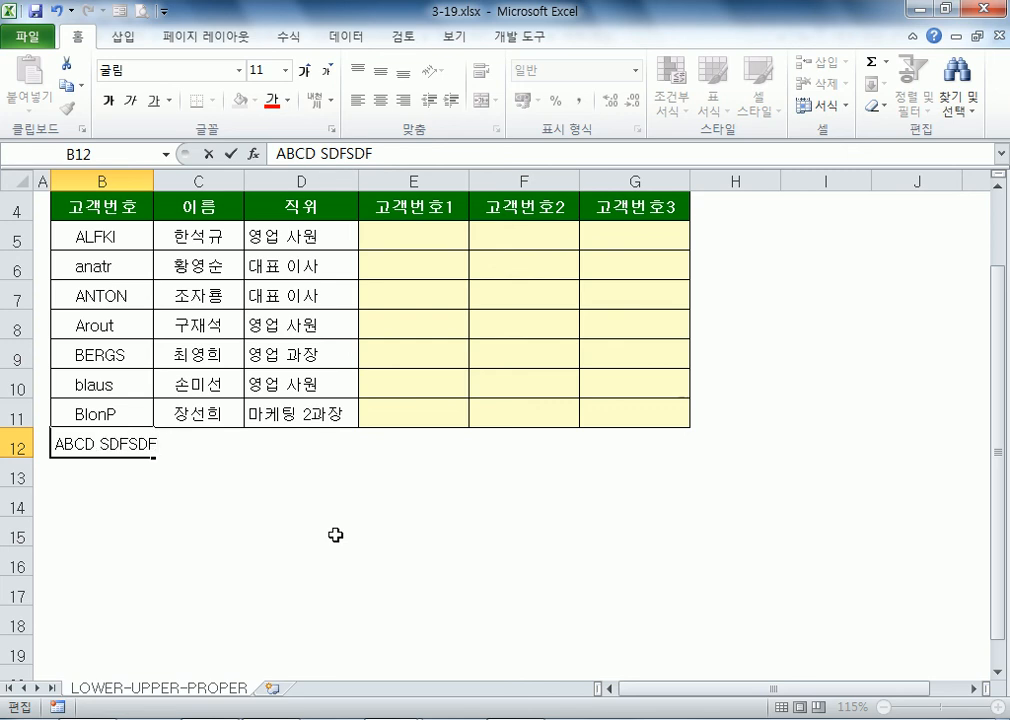
key(Return)
Step: Clear the sample text from B12 and return to the data table
key(Up)
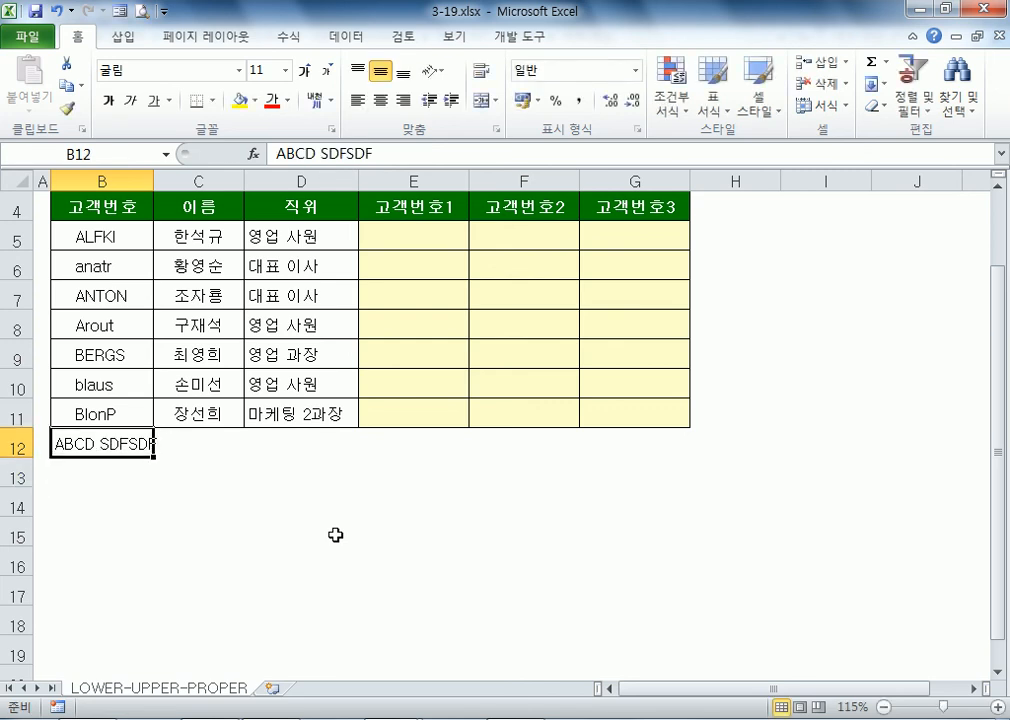
key(Delete)
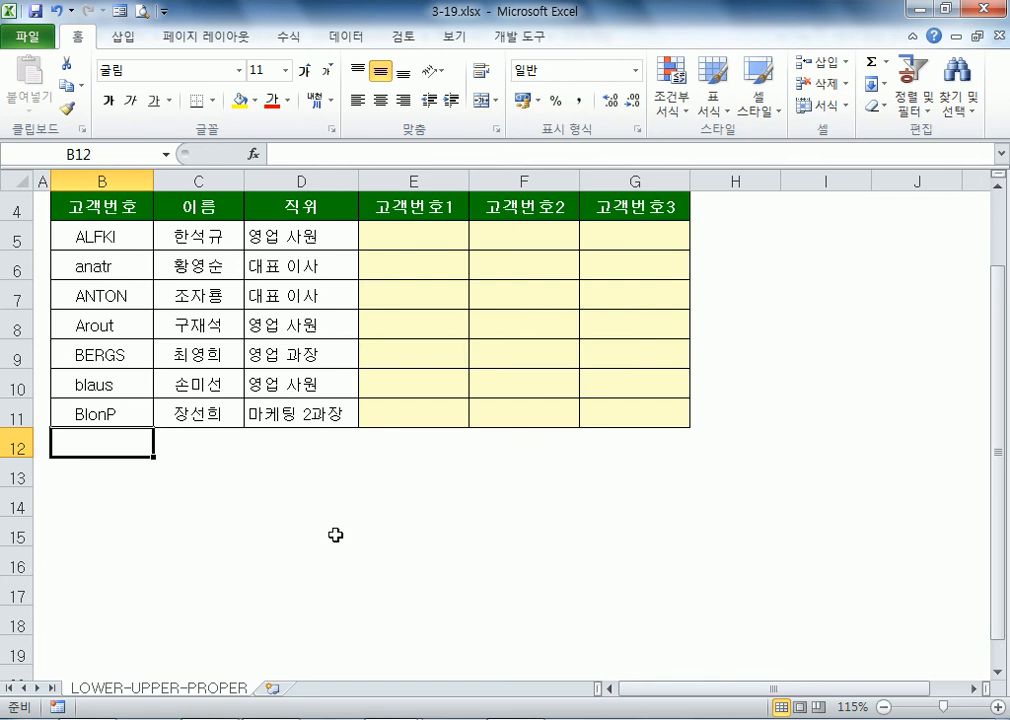
key(Up)
key(Up)
key(Up)
key(Up)
key(Right)
key(Right)
key(Right)
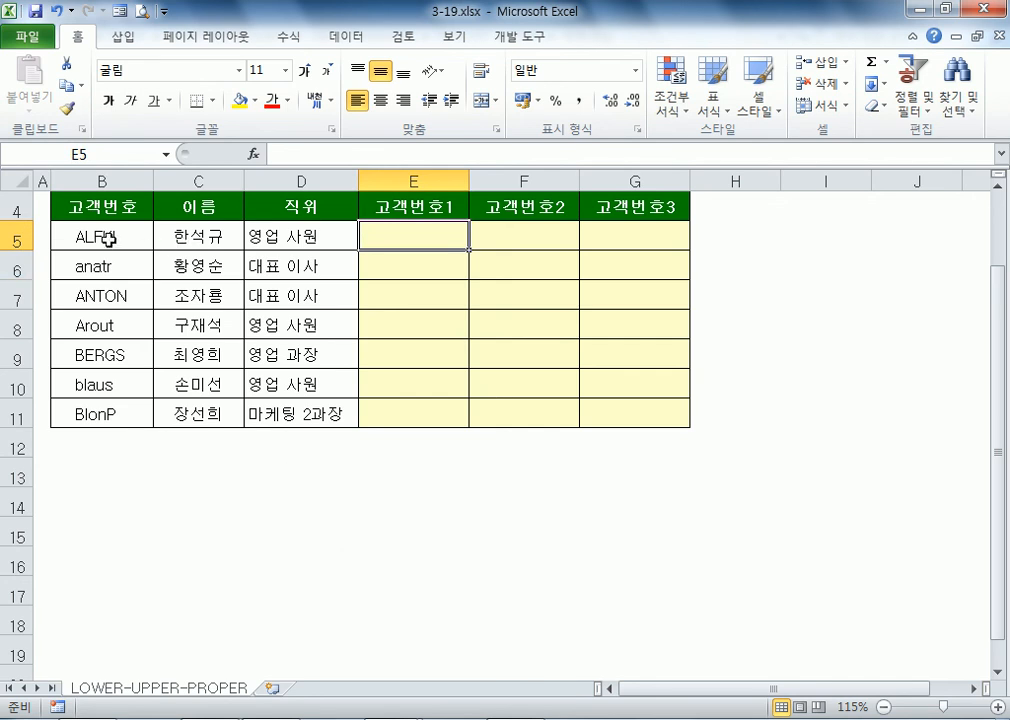
Step: Enter =LOWER(B5) in E5 and check its formula
text(=L)
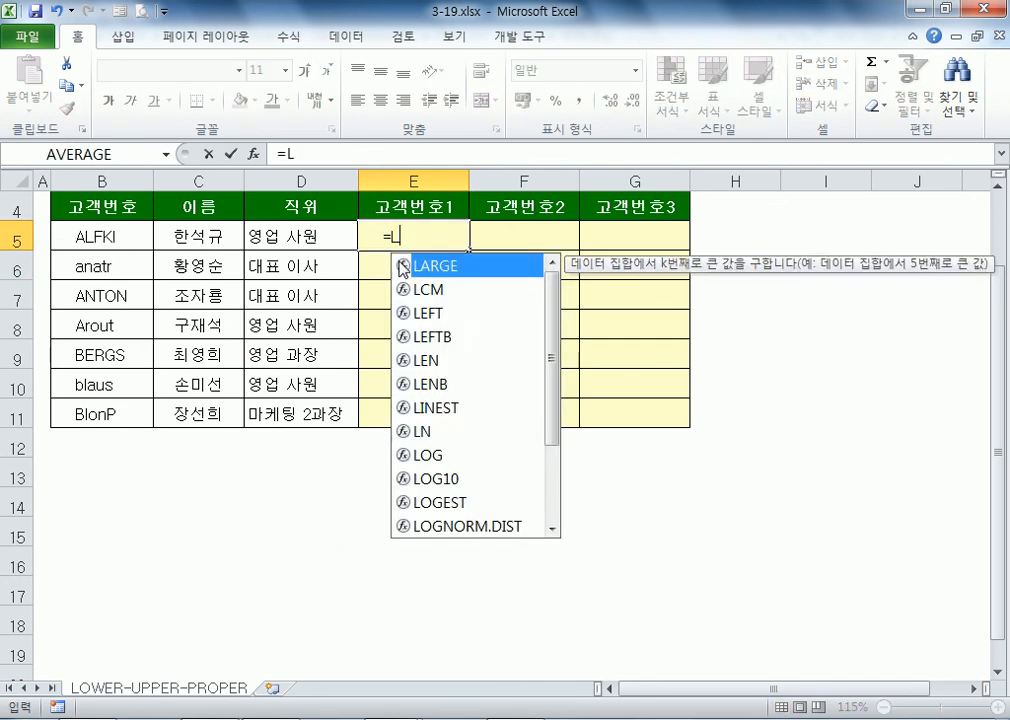
text(OWER()
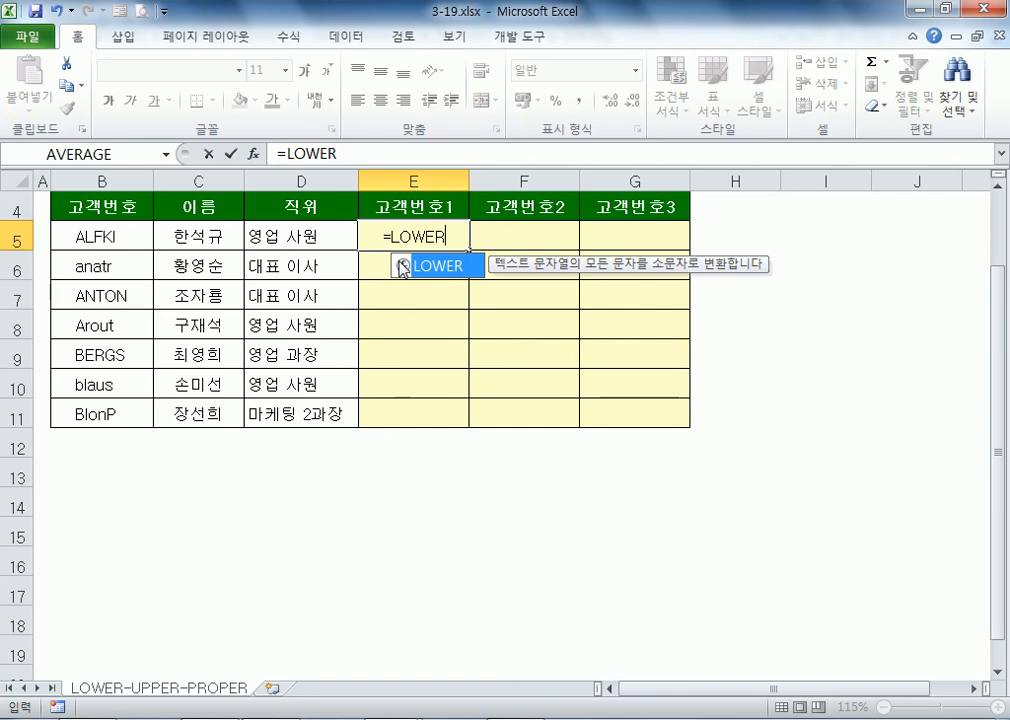
click(110, 229)
key(Return)
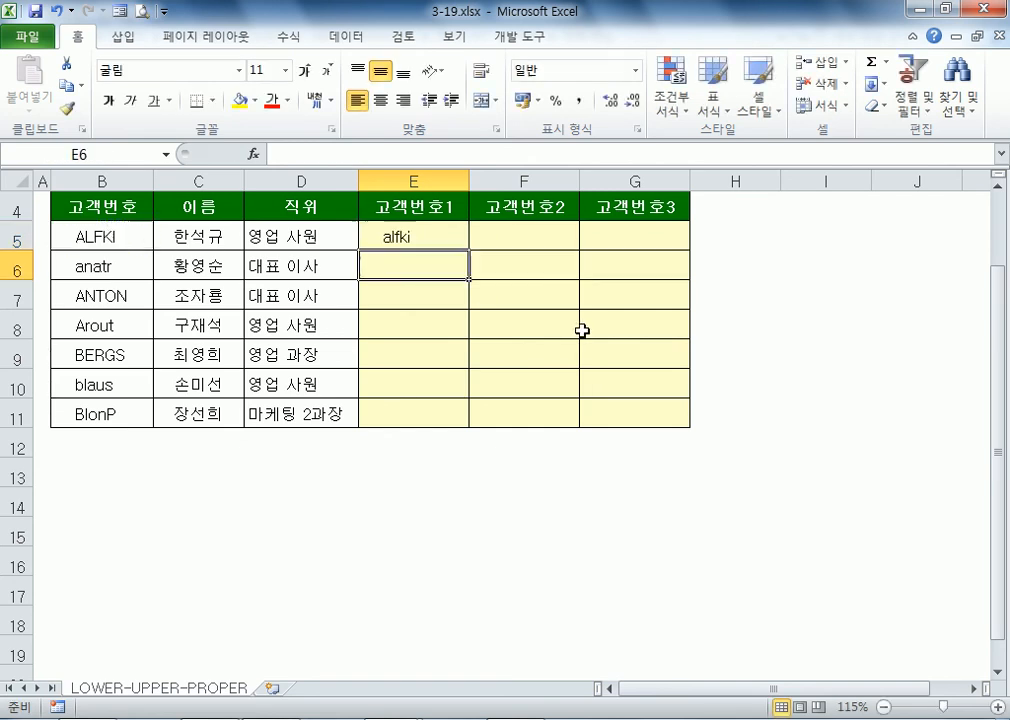
click(424, 240)
key(F2)
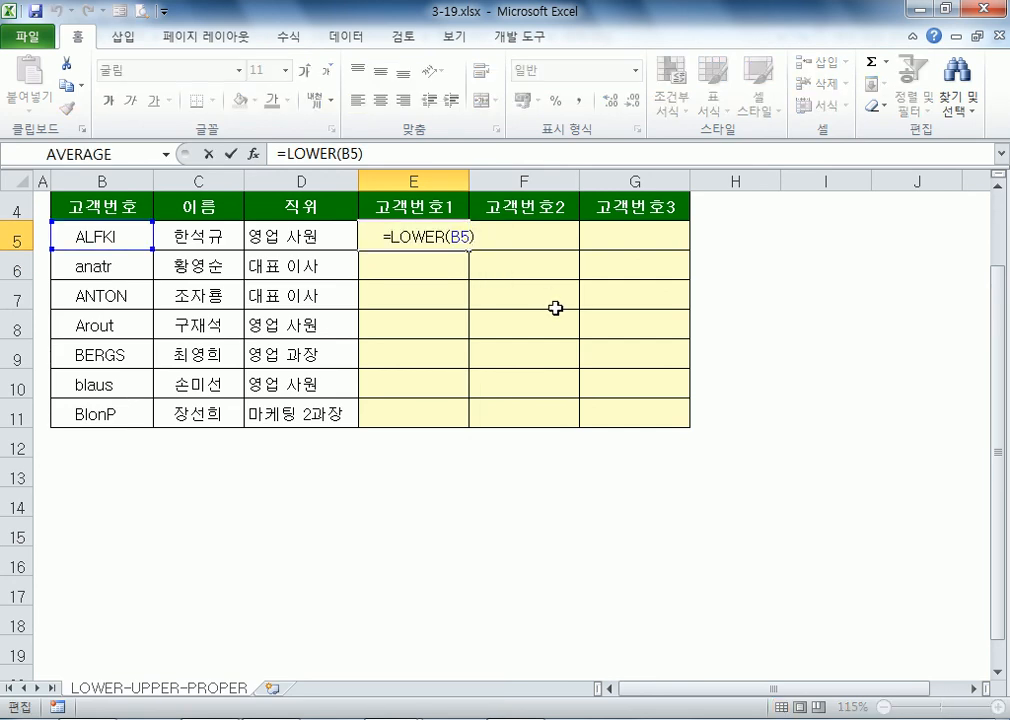
key(Escape)
Step: Enter =UPPER(B5) in F5 to show the code in uppercase
click(519, 228)
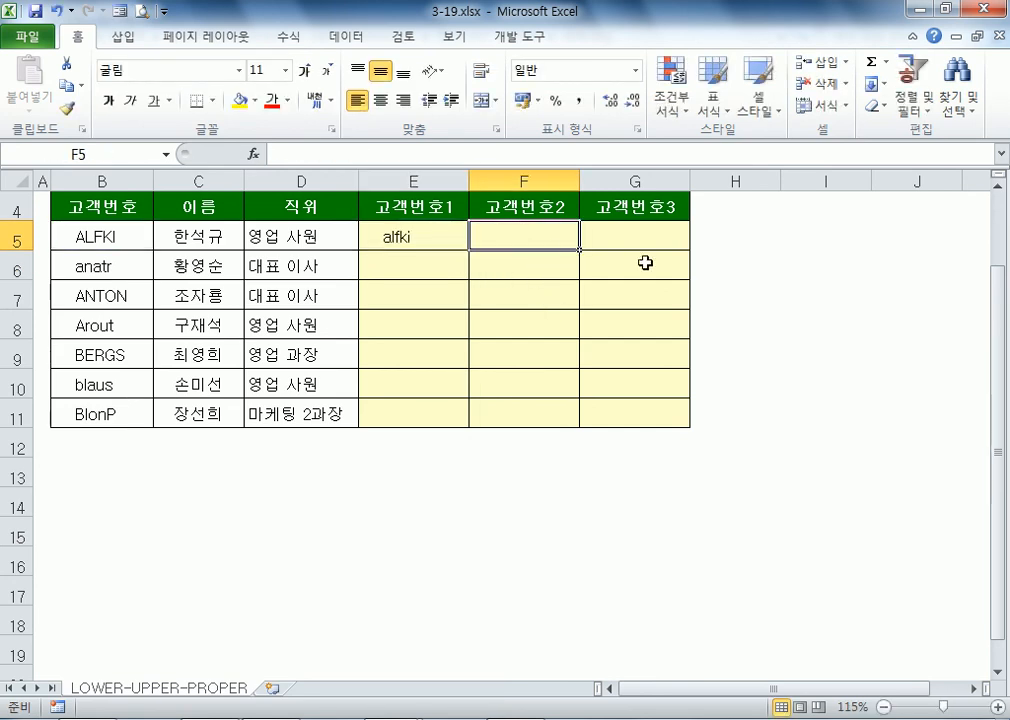
text(=P)
key(Escape)
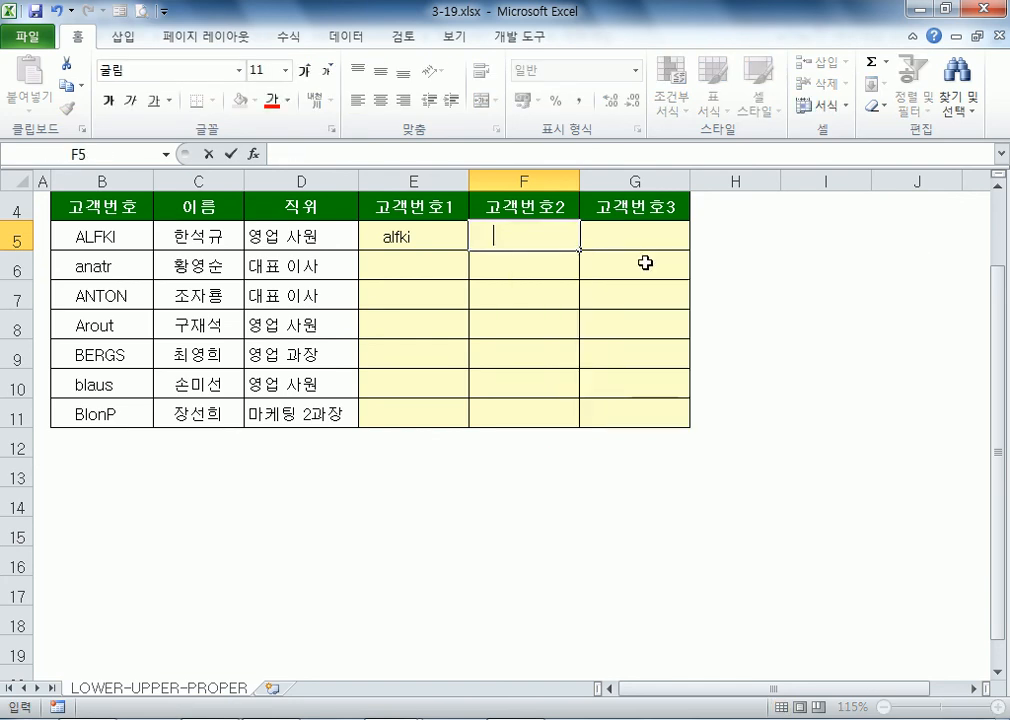
text(=UPP)
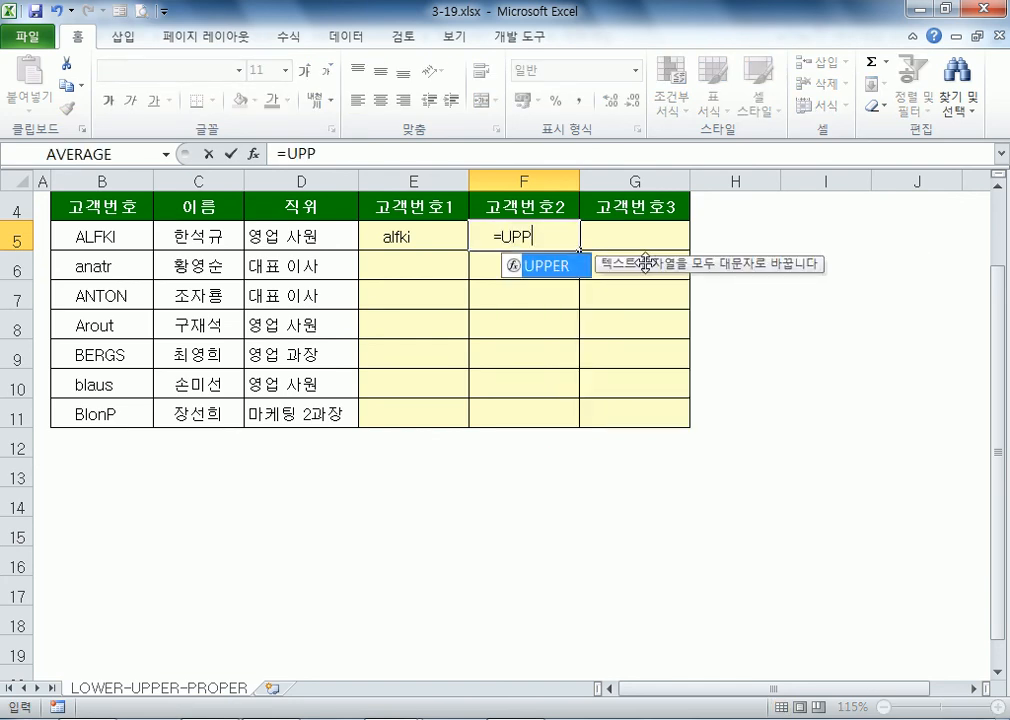
key(Tab)
click(80, 234)
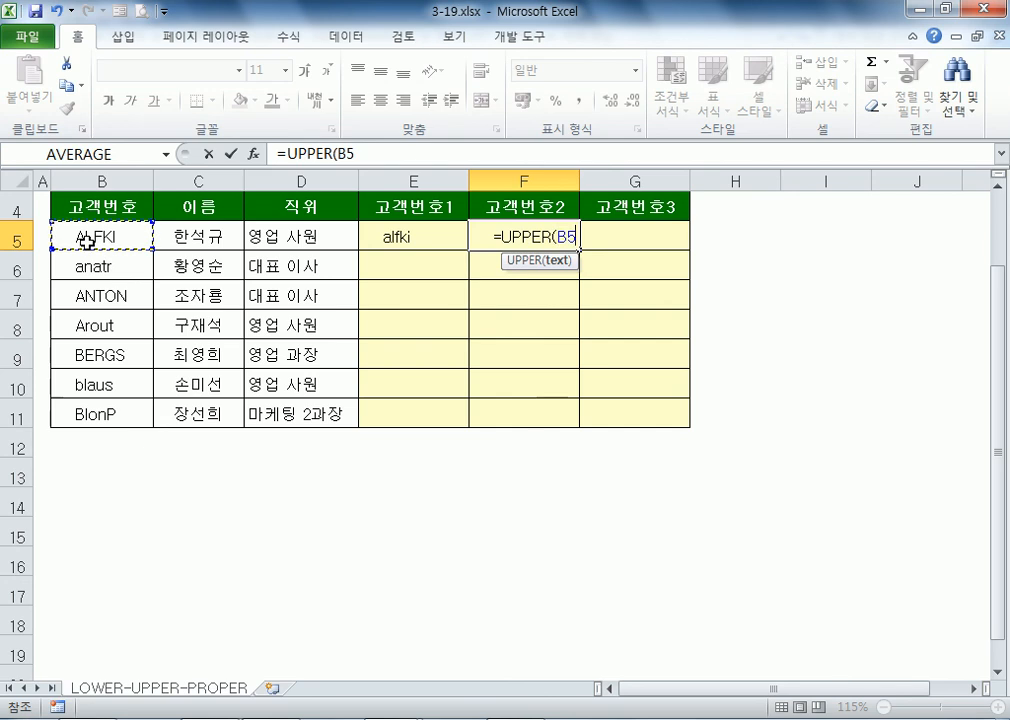
key(Return)
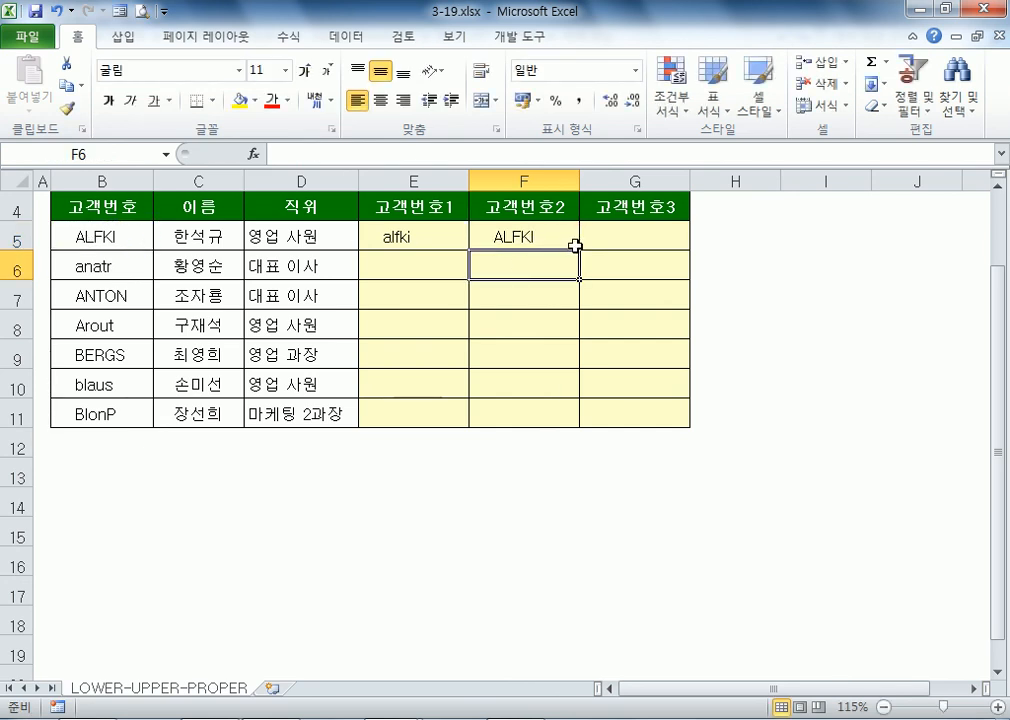
click(445, 236)
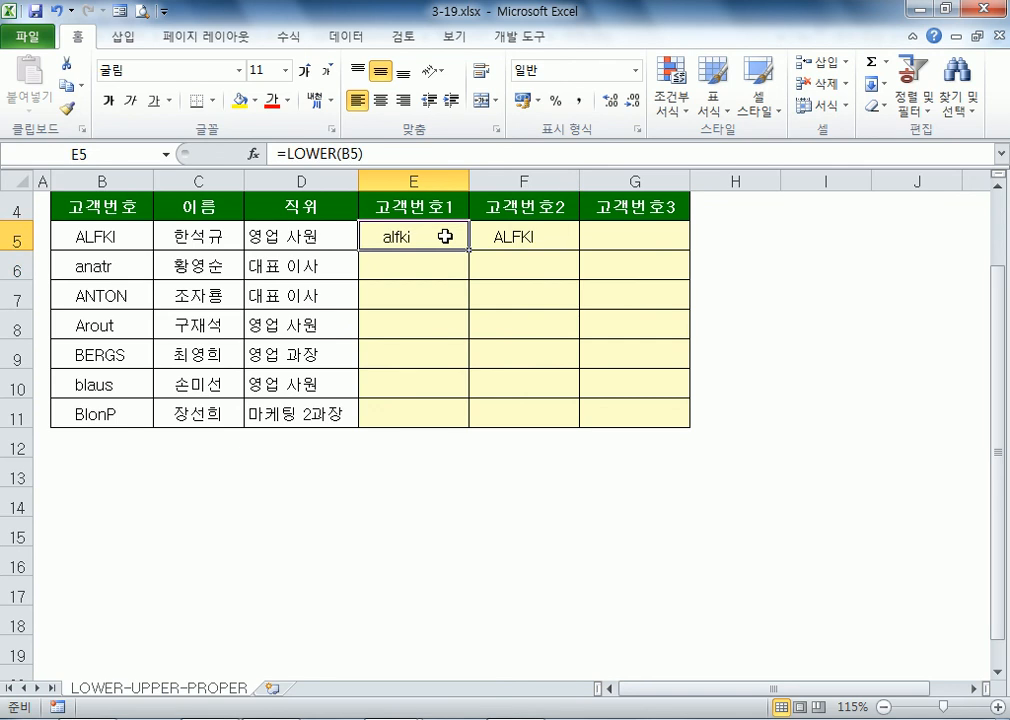
Step: Review the LOWER formula in E5 and the UPPER formula in F5
double_click(445, 236)
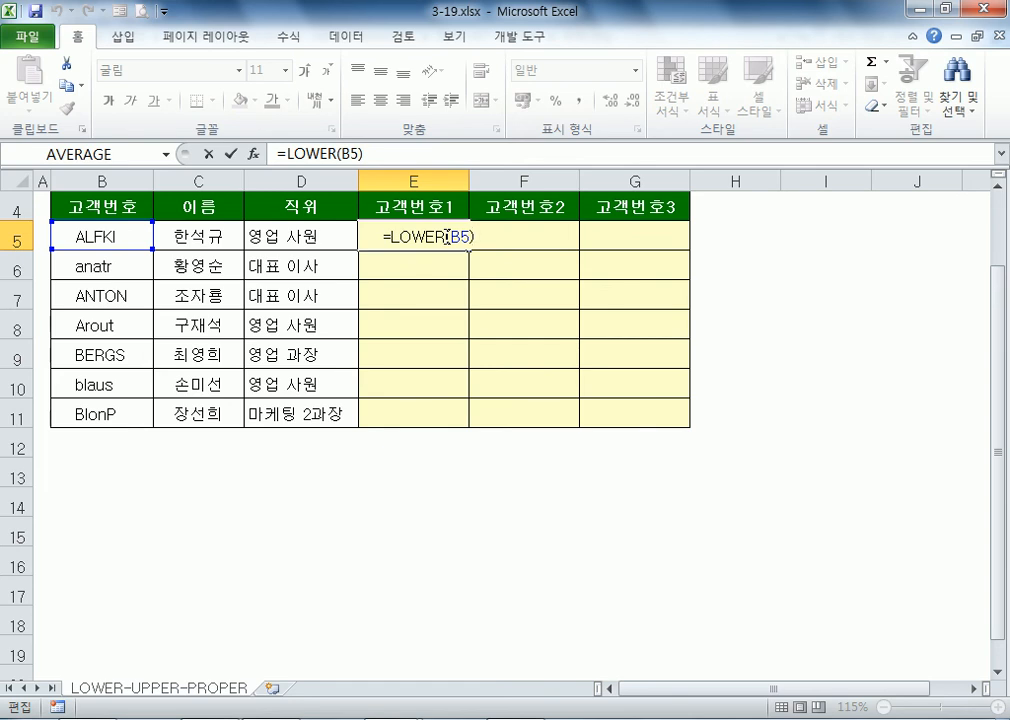
key(Escape)
key(Right)
key(F2)
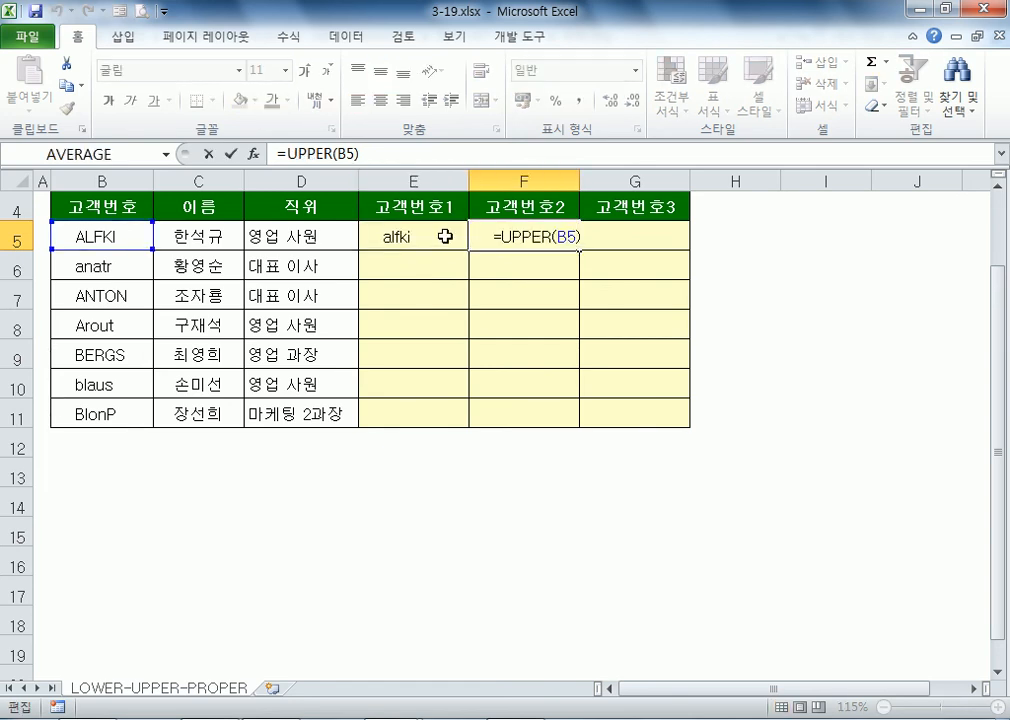
key(Escape)
Step: Enter =PROPER(B5) in G5 to show Alfki
key(Right)
text(=PRO)
key(Down)
key(Down)
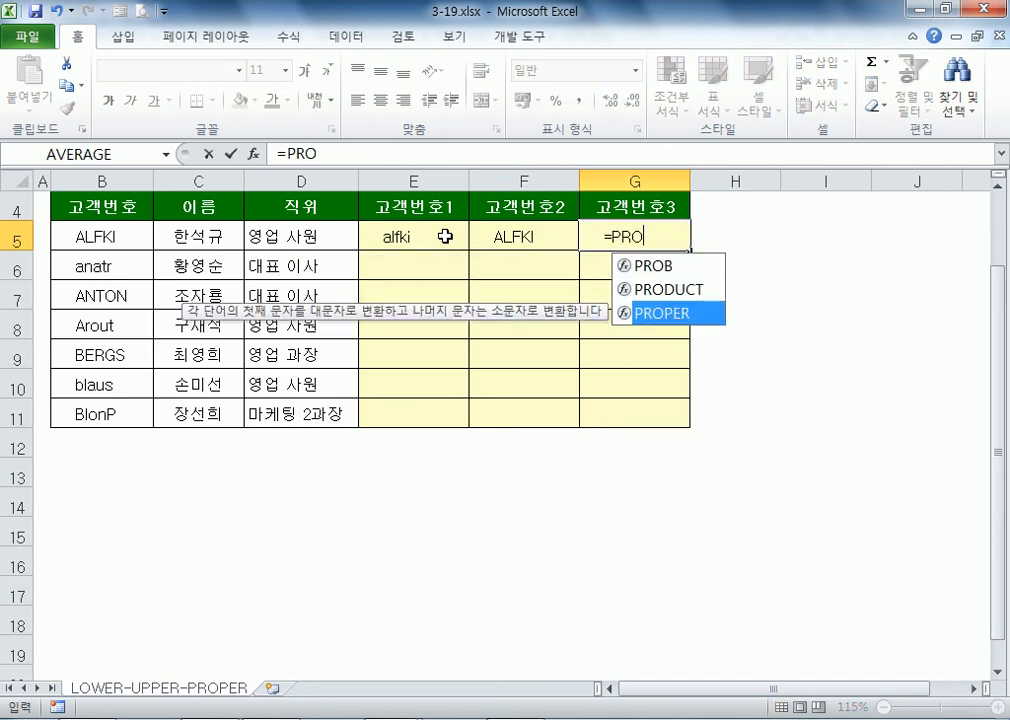
key(Tab)
click(101, 233)
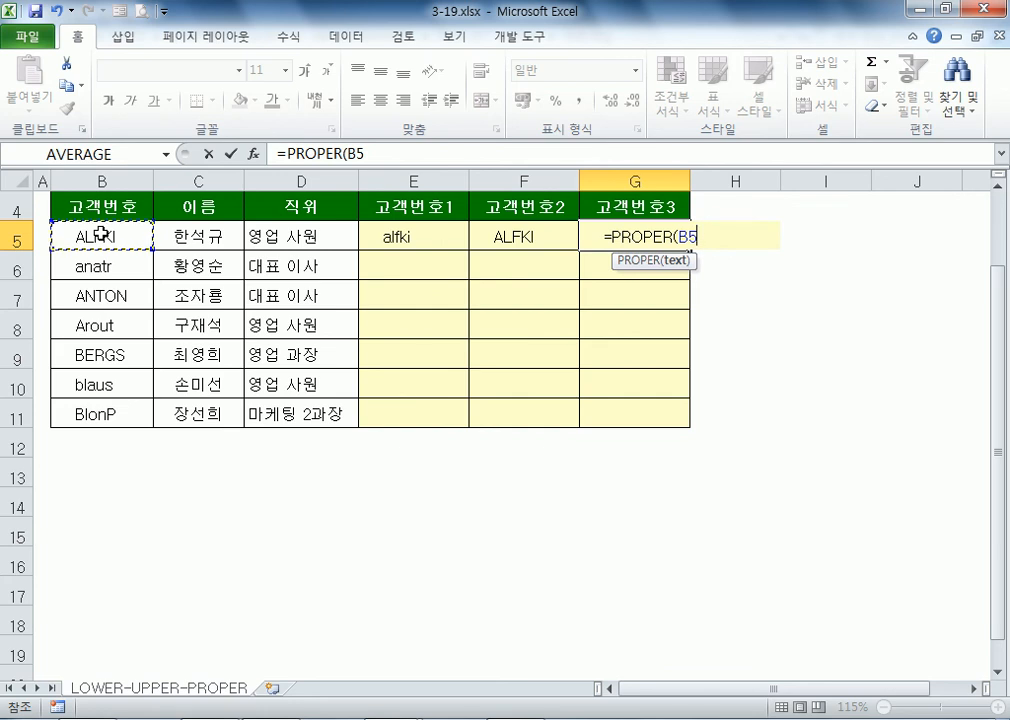
key(ctrl+Return)
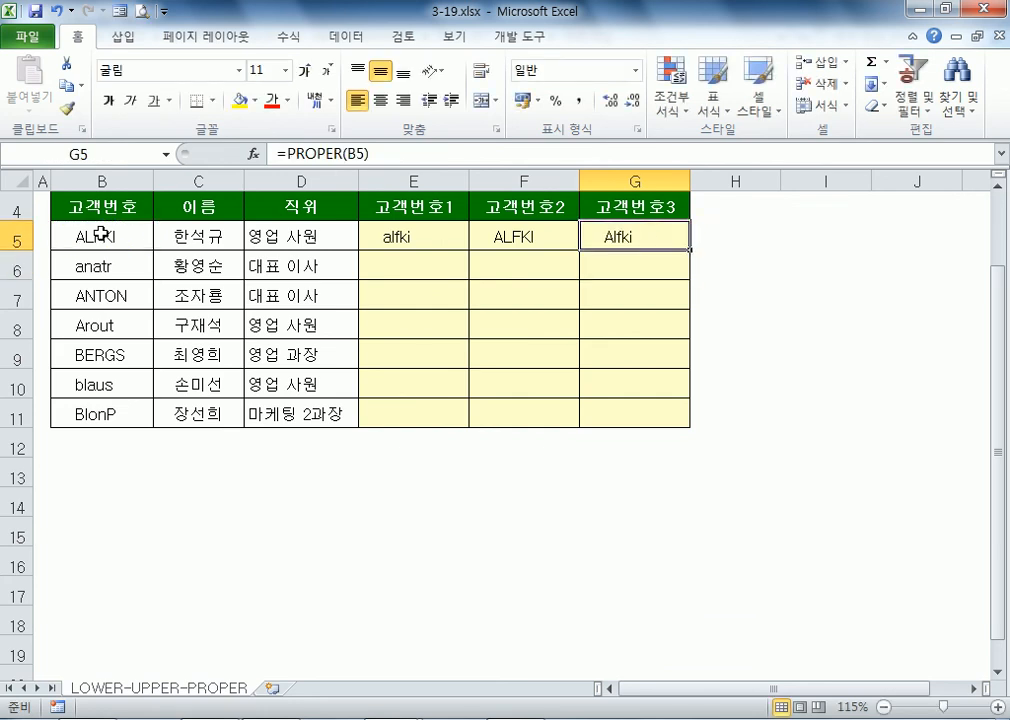
double_click(97, 236)
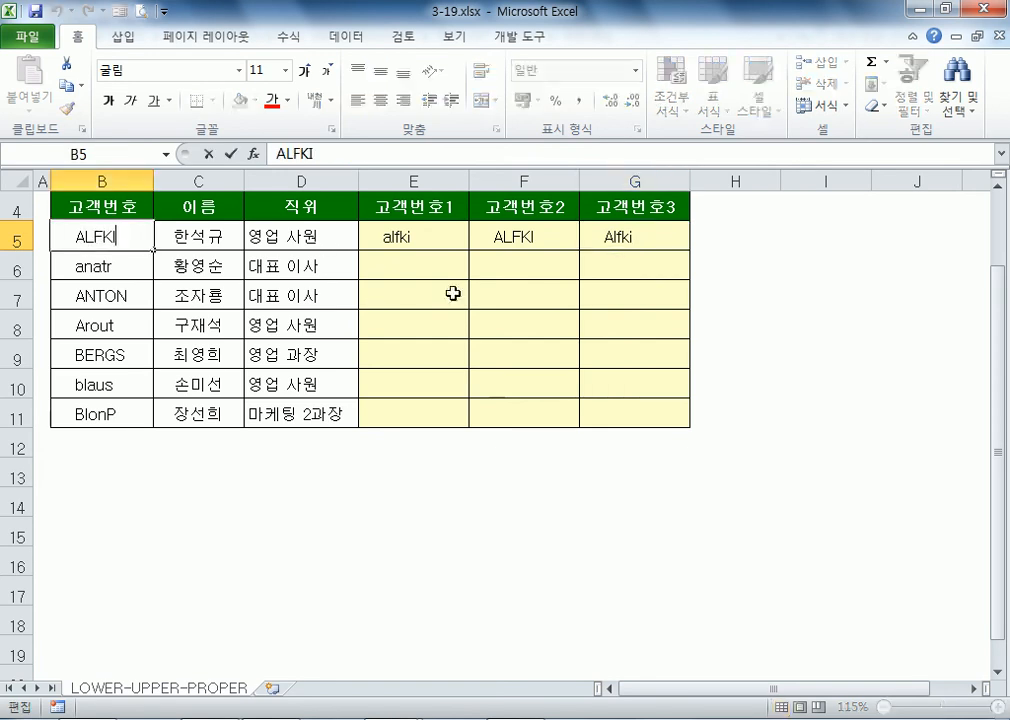
key(Left)
key(Left)
key(Left)
key(Return)
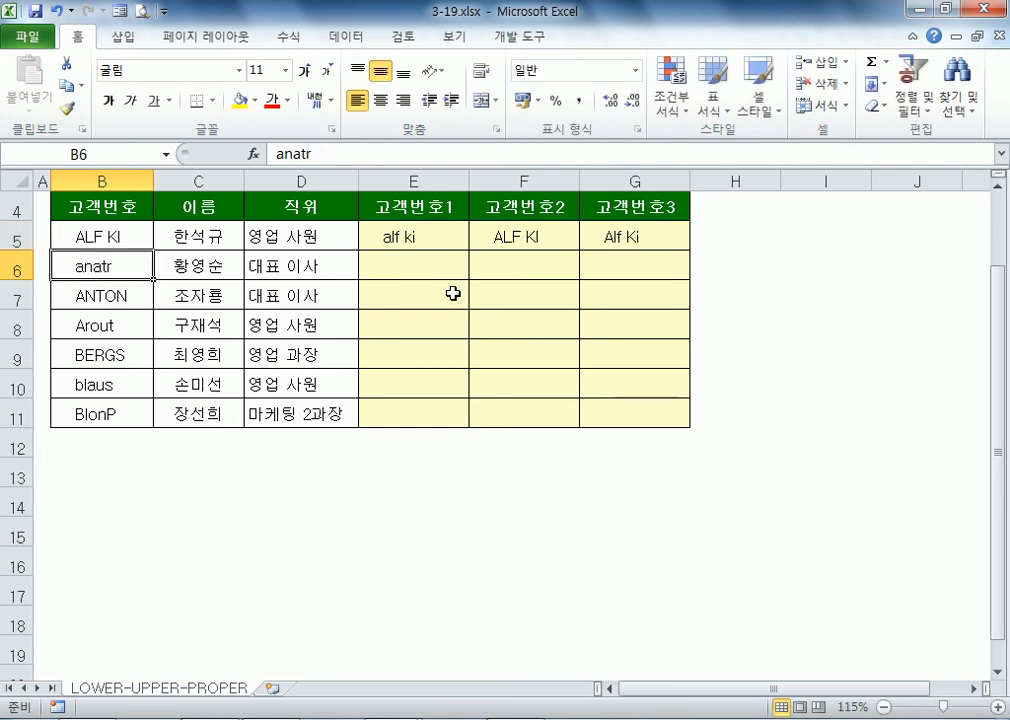
key(Up)
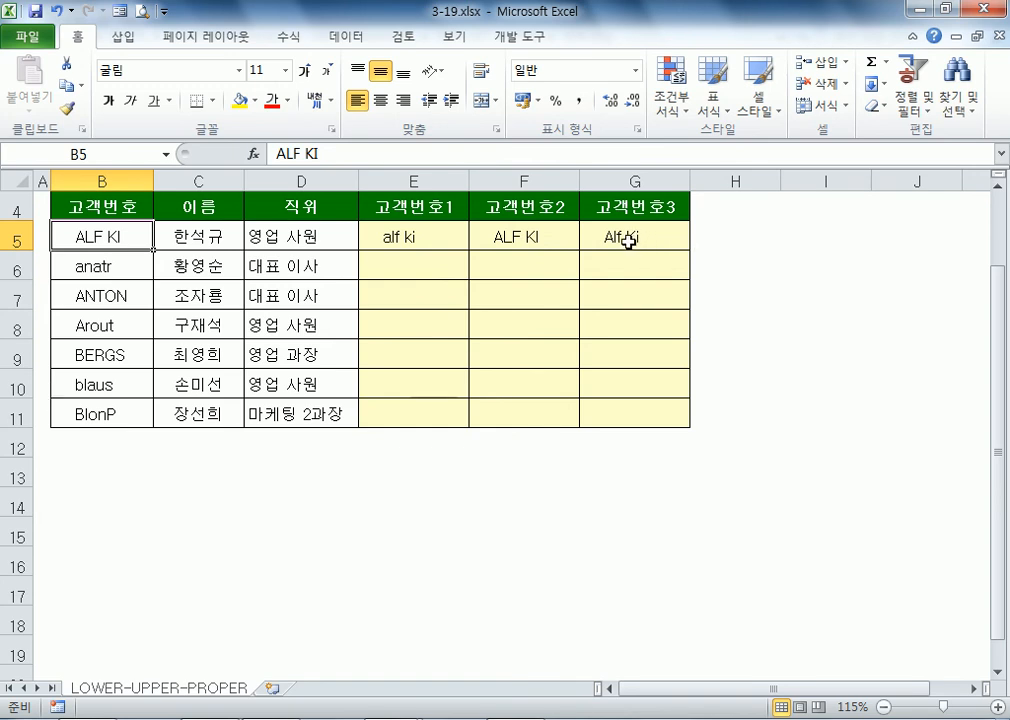
double_click(102, 238)
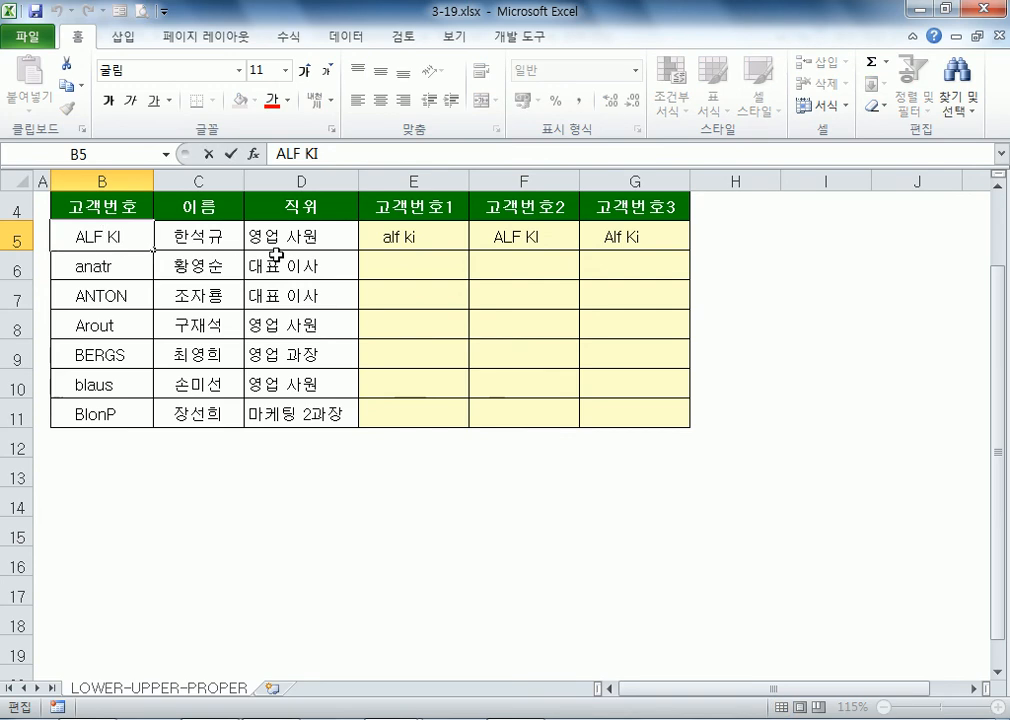
key(BackSpace)
key(Home)
key(shift+End)
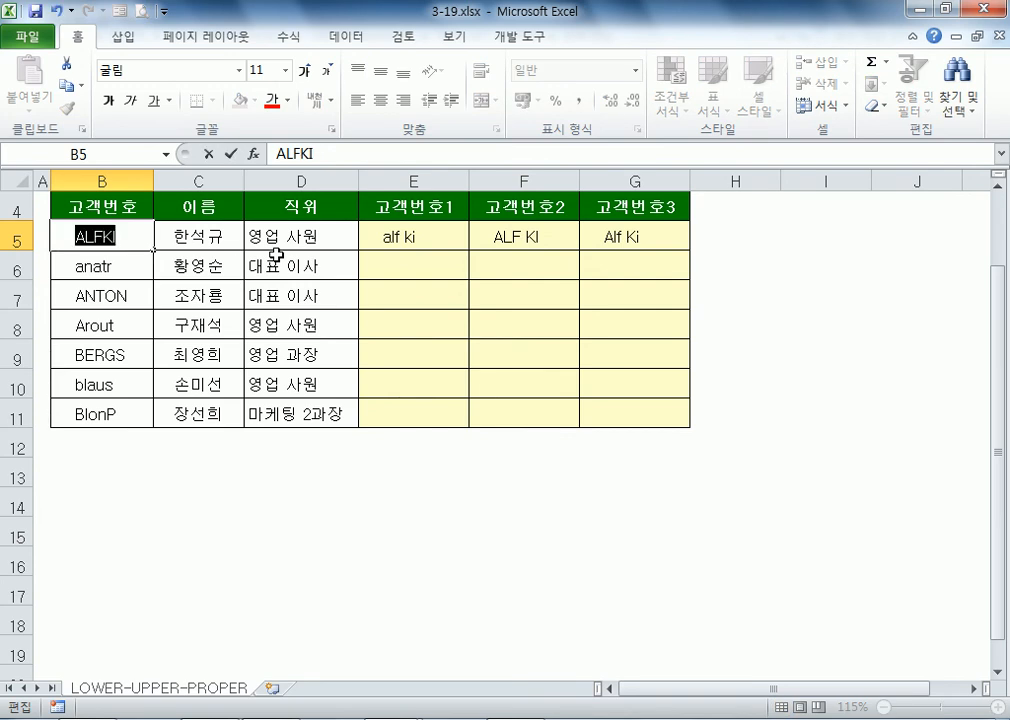
key(Return)
key(Up)
key(Right)
key(Right)
key(Right)
key(Right)
key(Right)
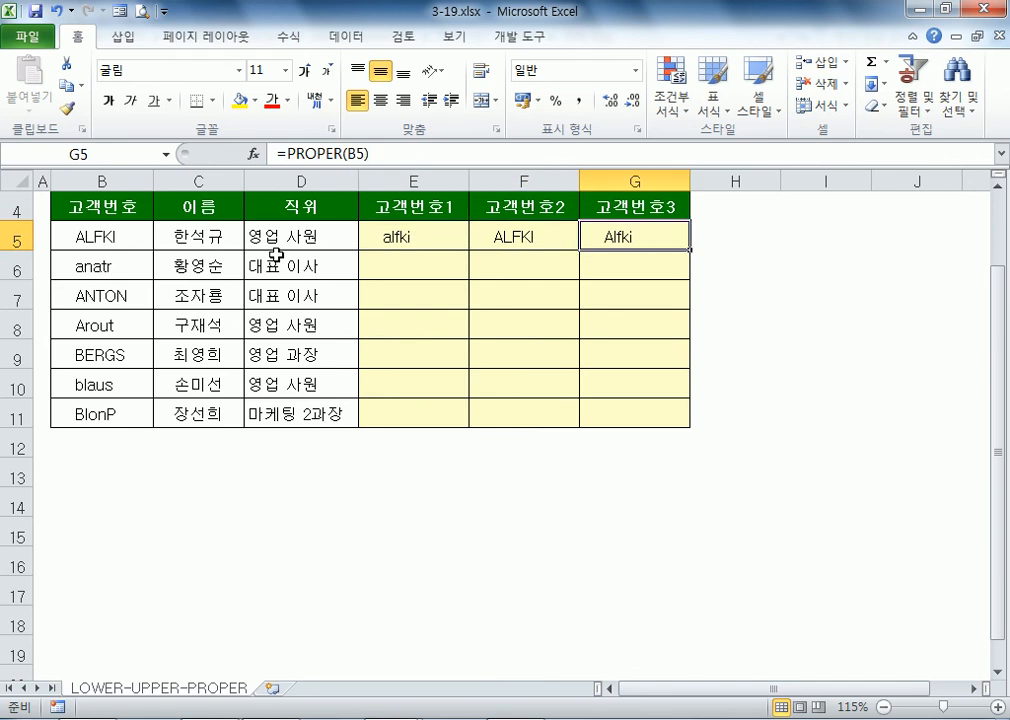
key(F2)
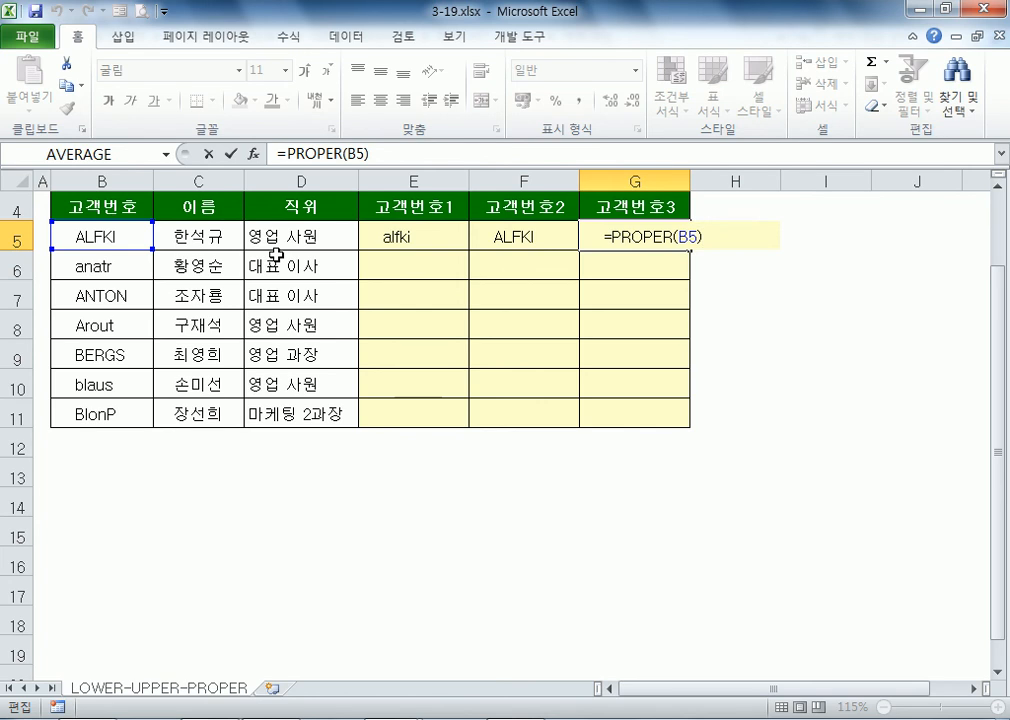
Step: Copy the LOWER, UPPER and PROPER formulas in E5:G5 down to row 11, after undoing trial fills
key(ctrl+Return)
drag(401, 236, 627, 235)
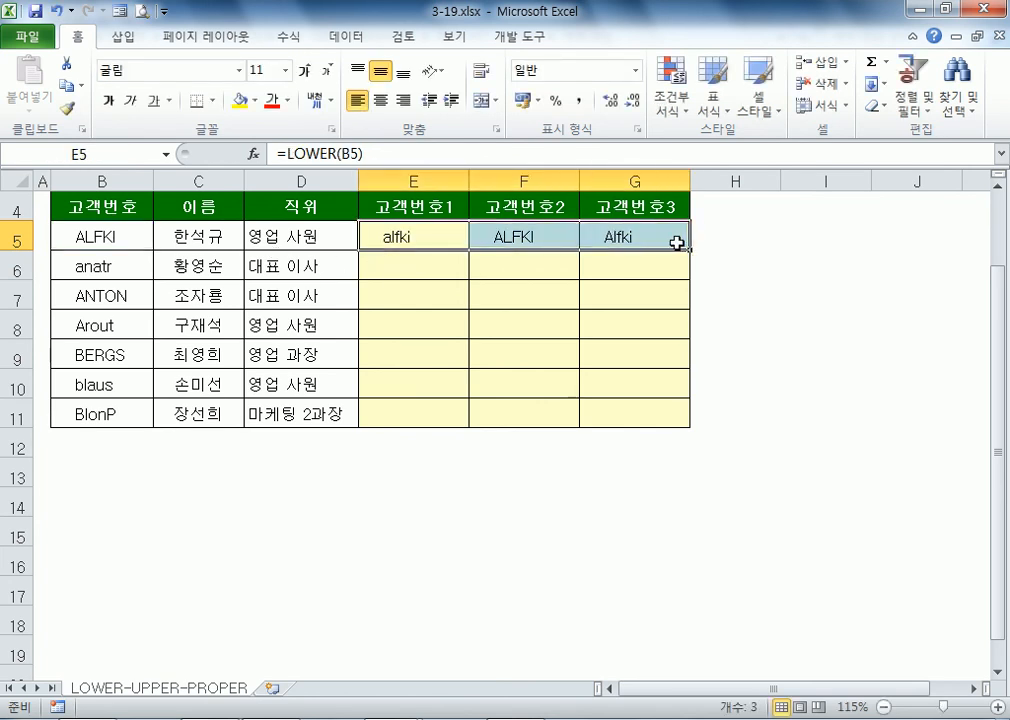
drag(455, 240, 656, 233)
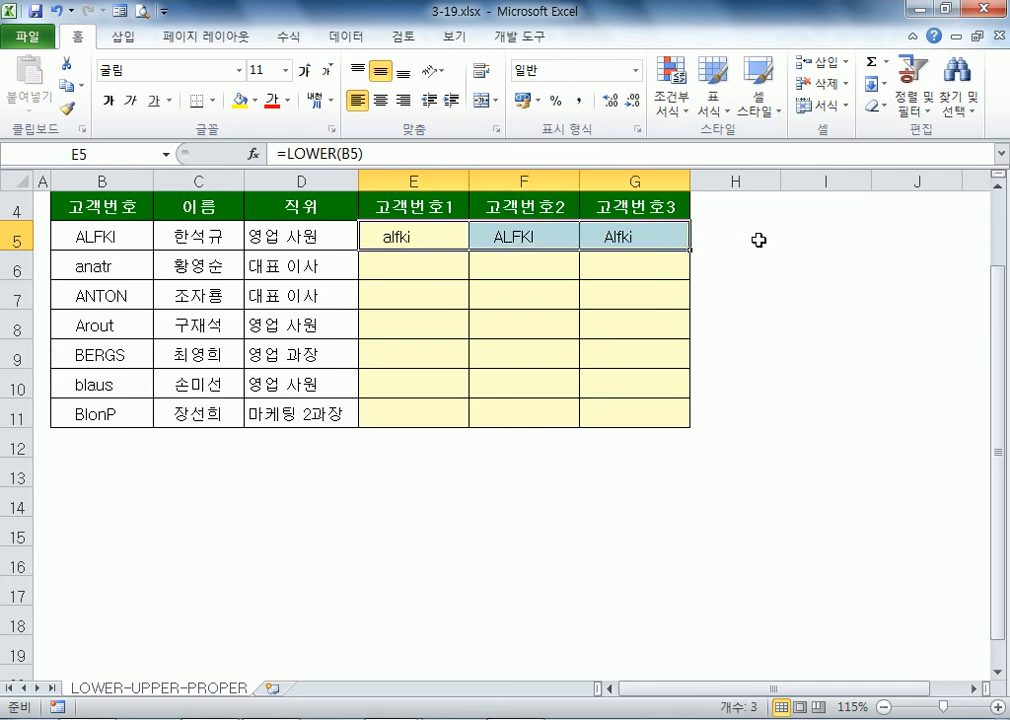
double_click(694, 250)
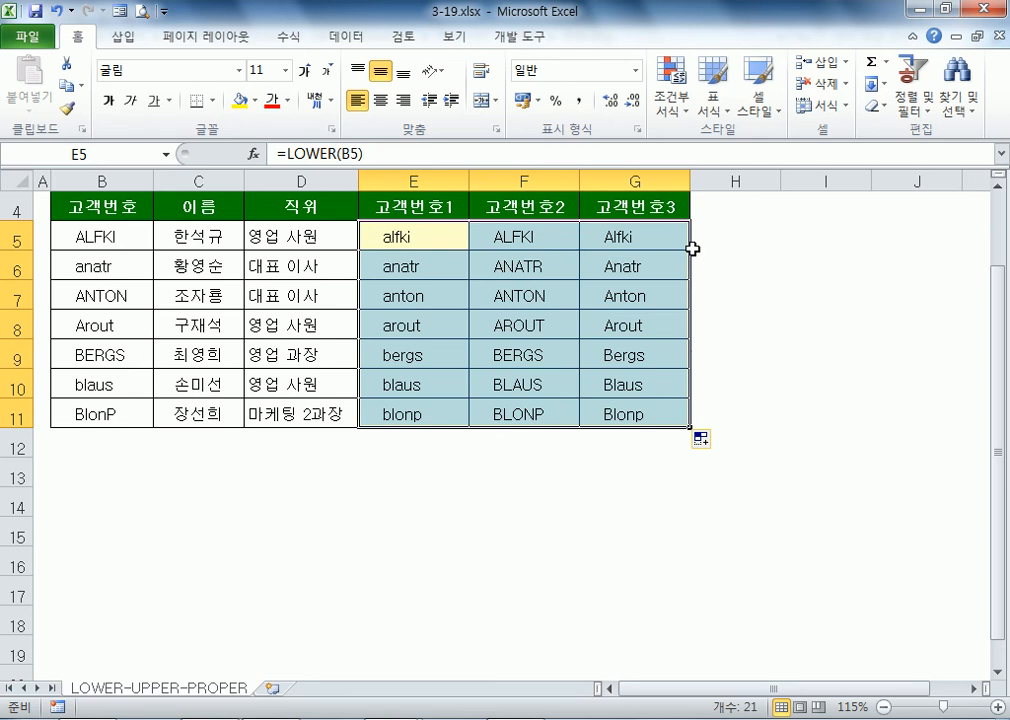
key(ctrl+z)
click(430, 243)
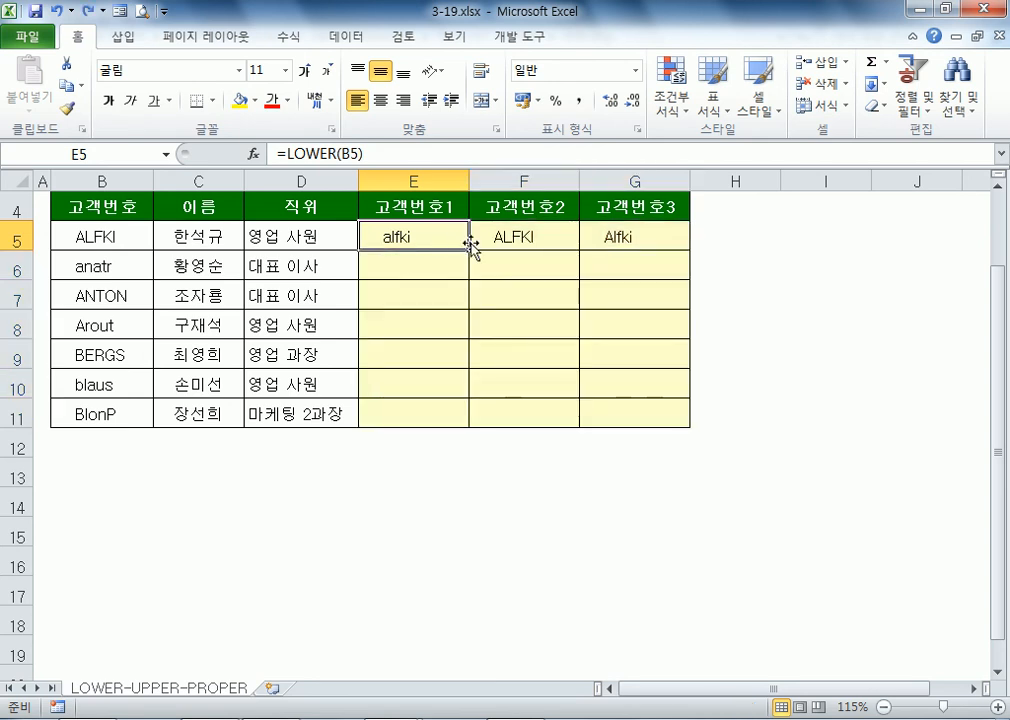
double_click(469, 249)
click(568, 243)
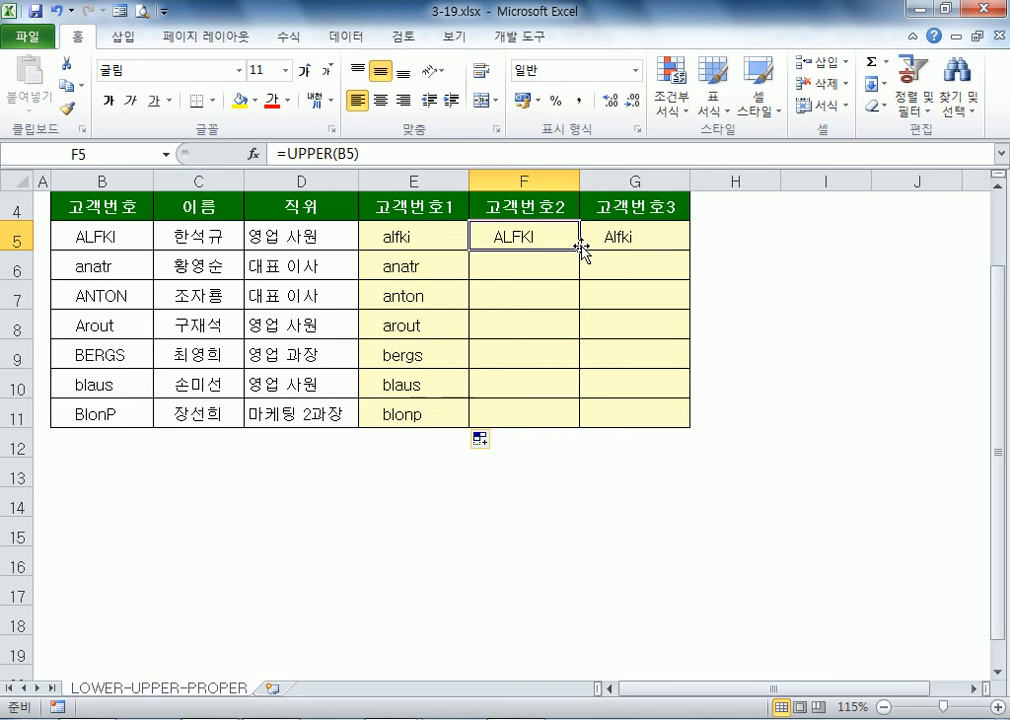
click(617, 237)
key(ctrl+z)
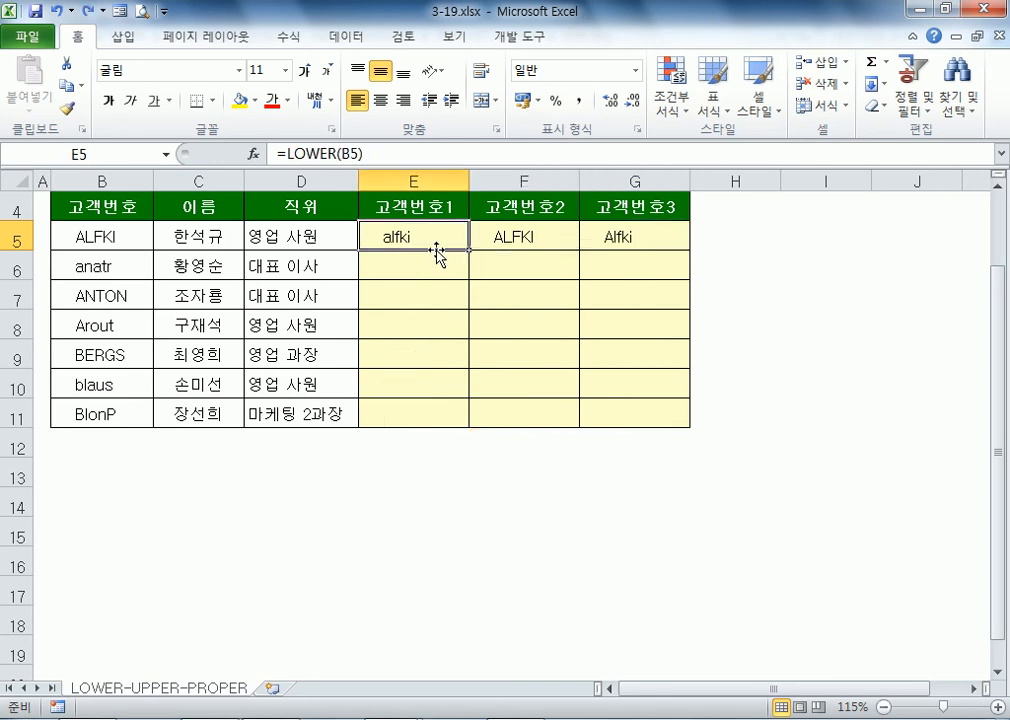
drag(419, 234, 630, 237)
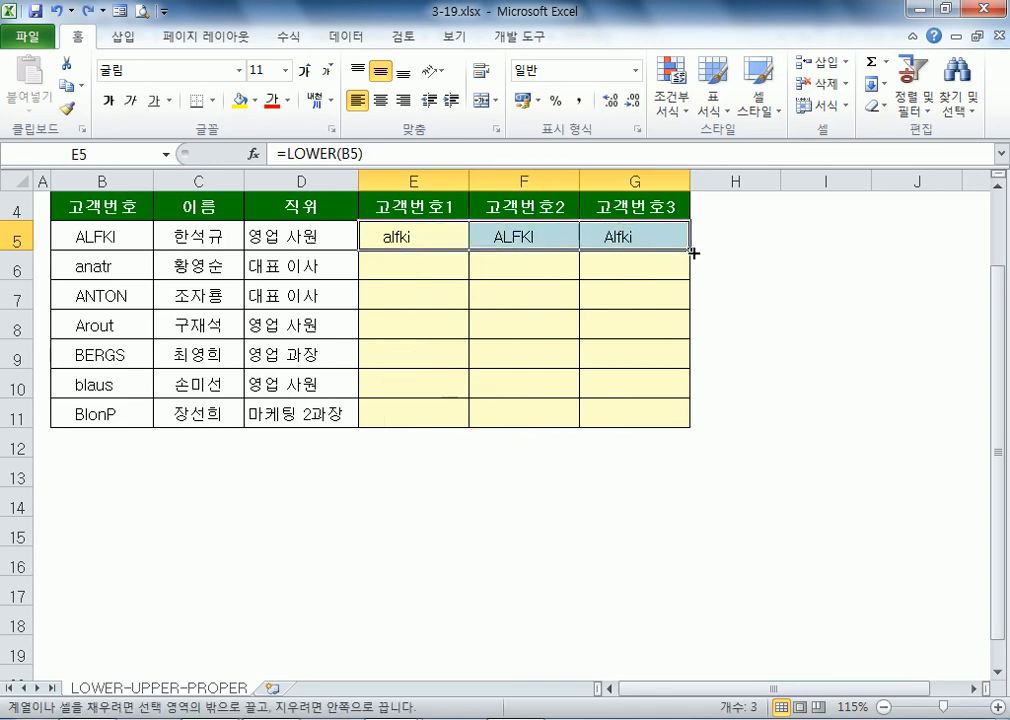
double_click(691, 250)
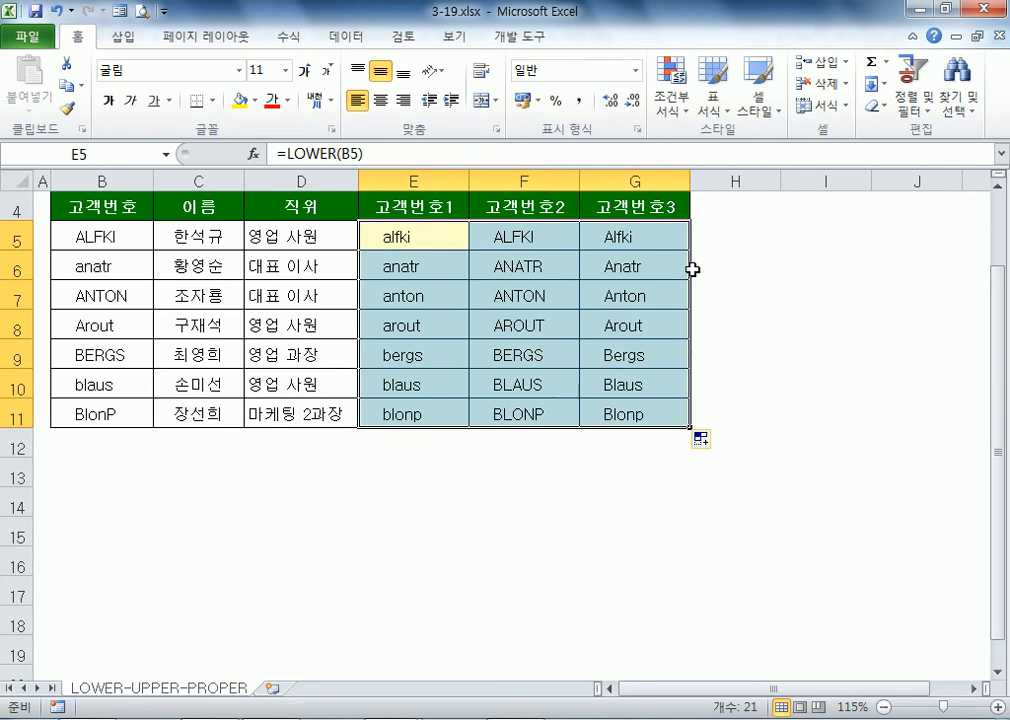
Step: Enter the heading 고객번호4 in H4, retyping it after a wrong-keyboard-mode attempt
click(818, 267)
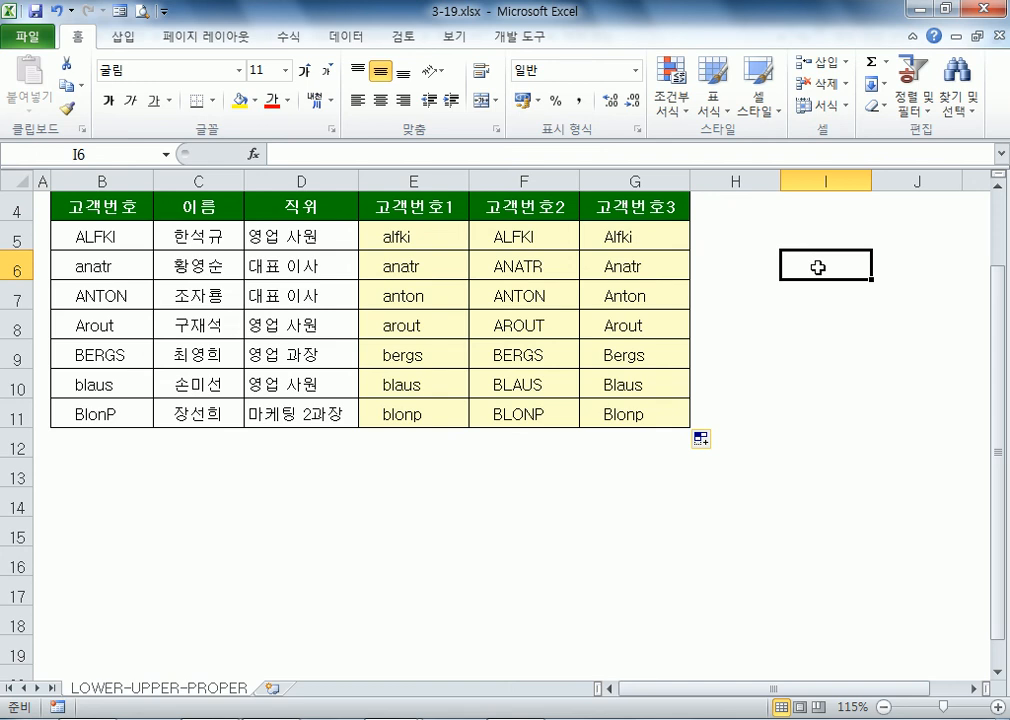
key(Left)
key(Left)
key(Up)
key(Up)
key(Right)
text(RHRORQJS)
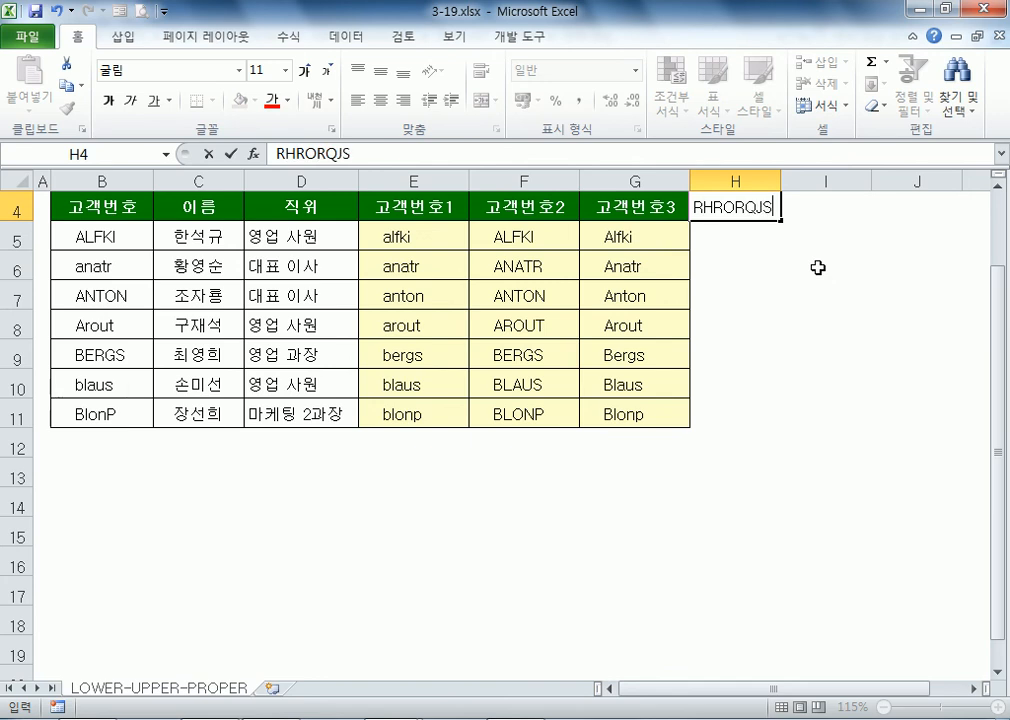
text(GH3)
key(BackSpace)
text(4)
key(Return)
key(Up)
key(Hangul)
text(고객번호4)
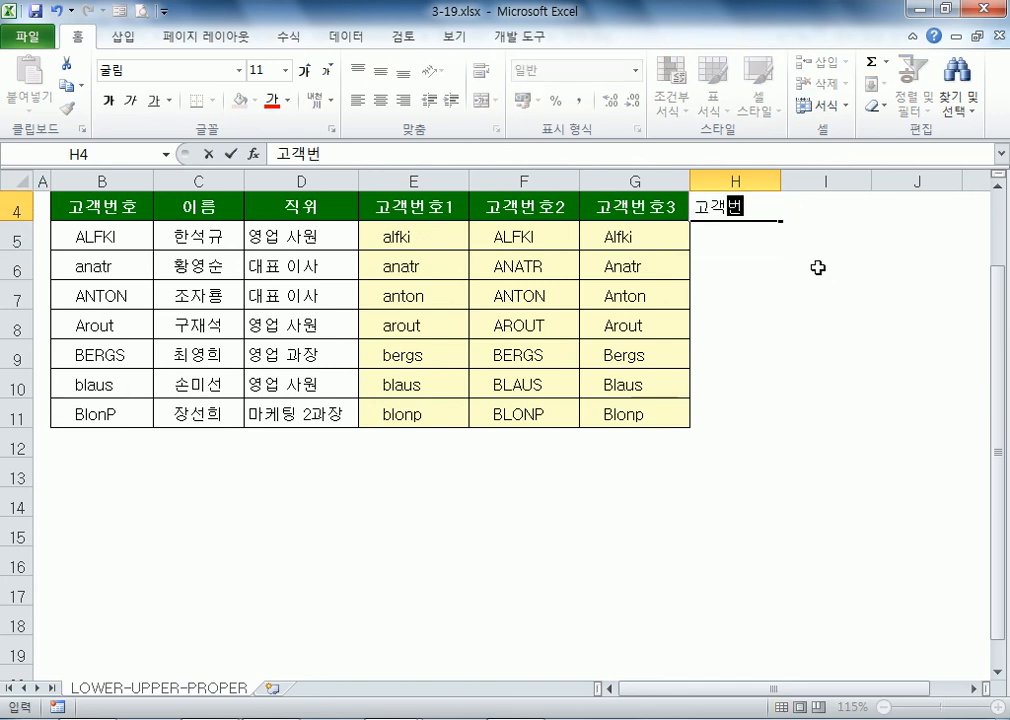
key(Return)
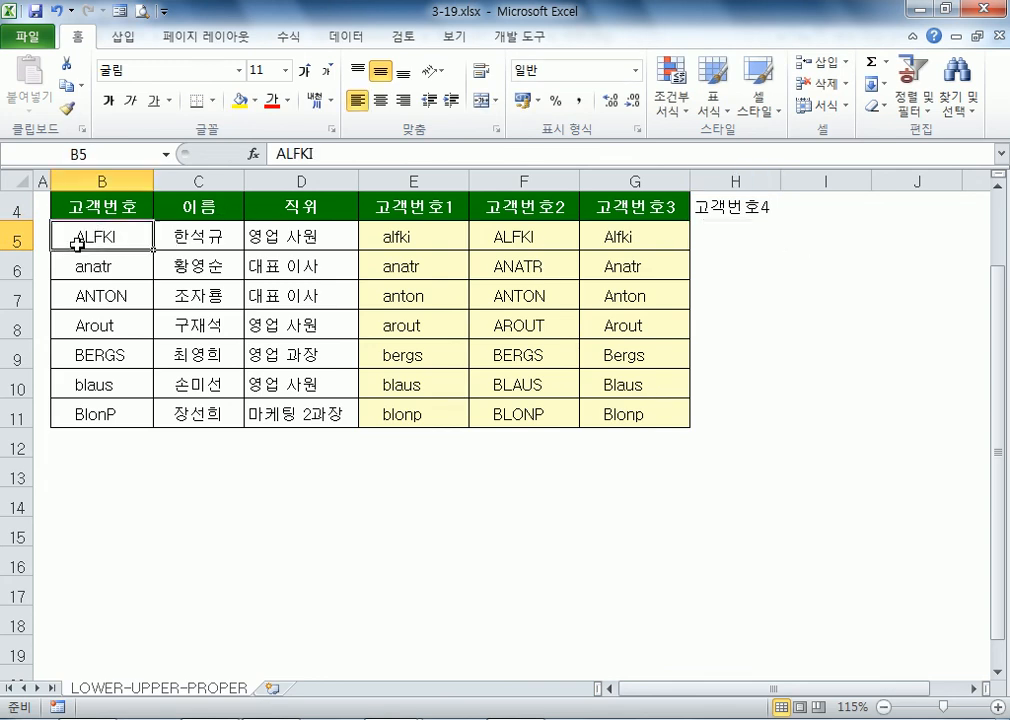
Step: Insert extra spaces around and between ALF and KI in B5's ID, then check E5's result
double_click(79, 236)
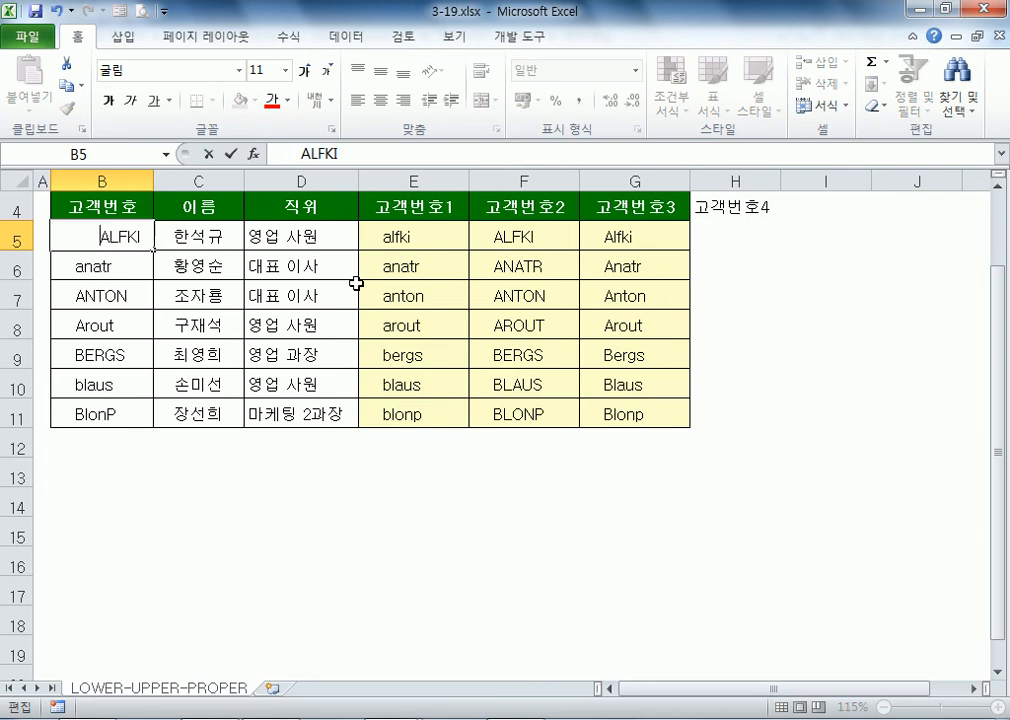
key(End)
key(BackSpace)
key(Left)
key(Left)
key(Left)
key(Left)
key(Left)
key(Left)
key(Left)
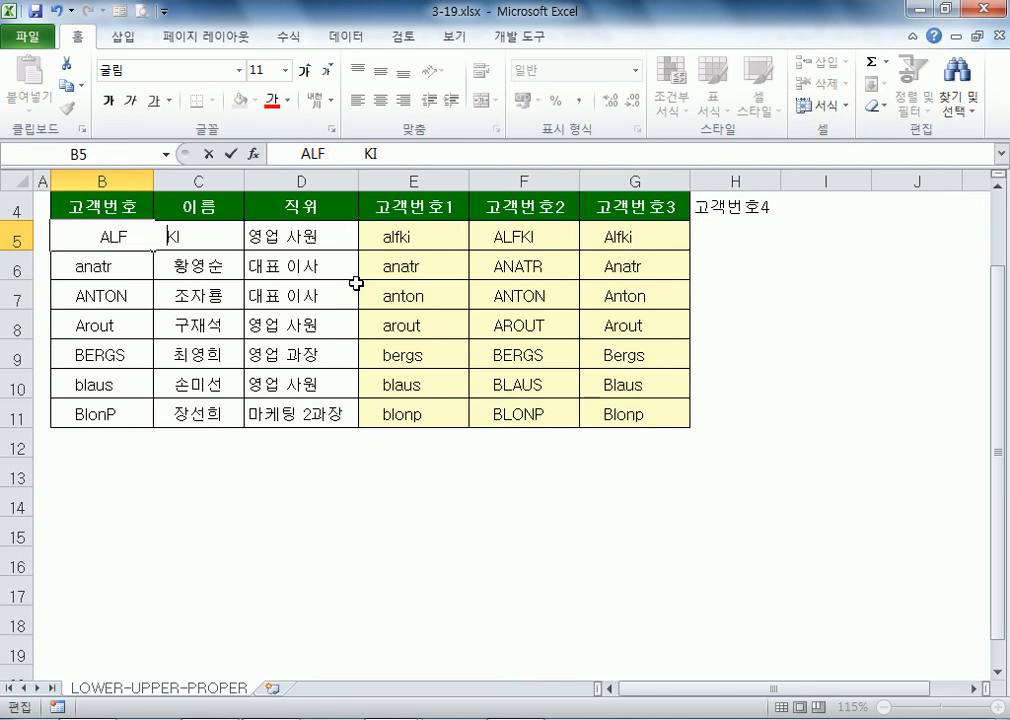
key(Return)
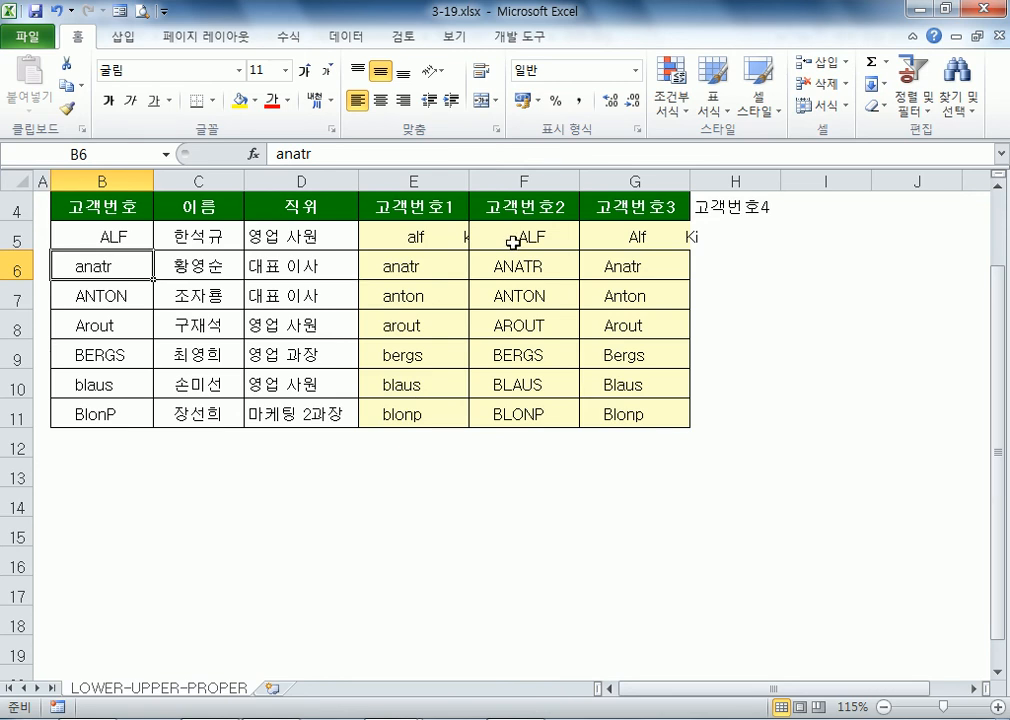
click(442, 239)
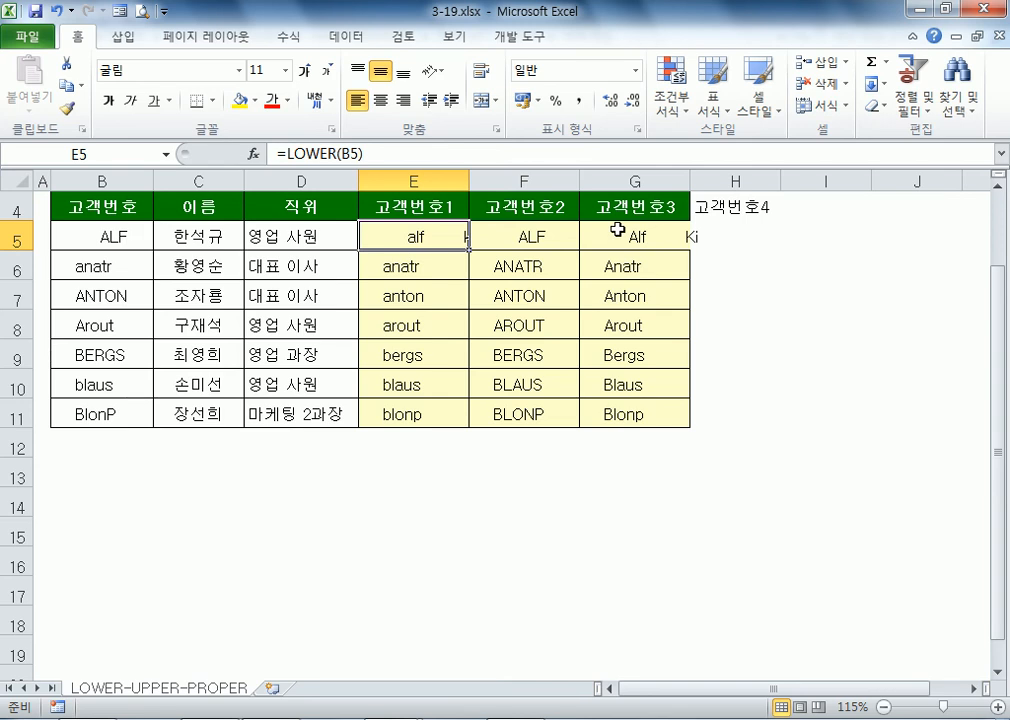
key(Right)
key(Right)
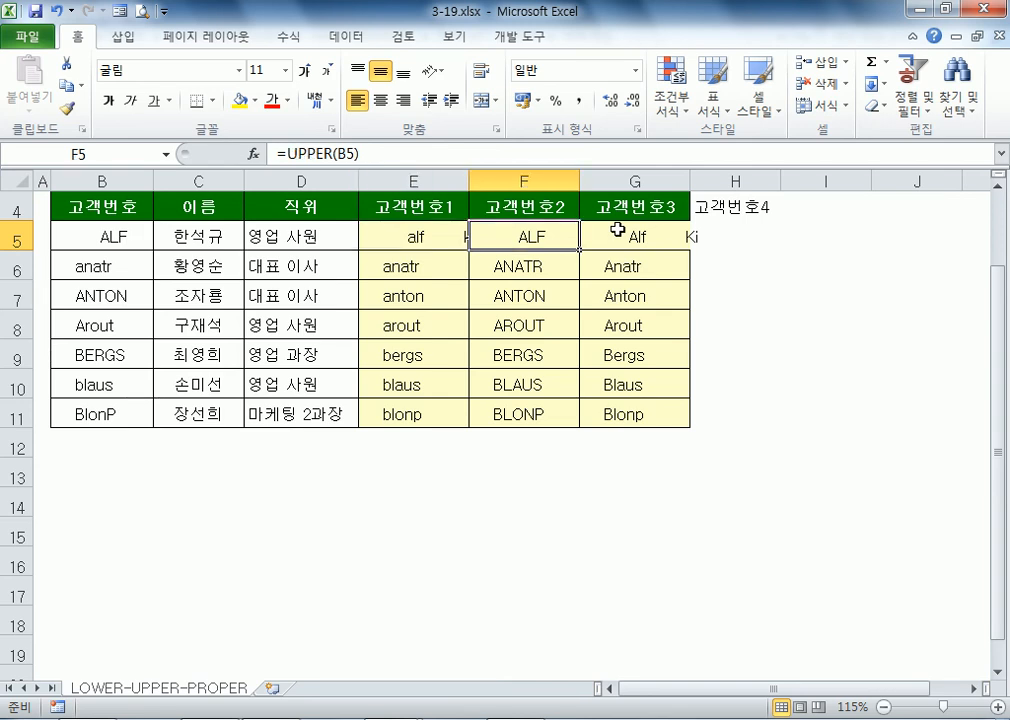
Step: Autofit column G and enter =TRIM(B5) in H5
double_click(690, 181)
text(=)
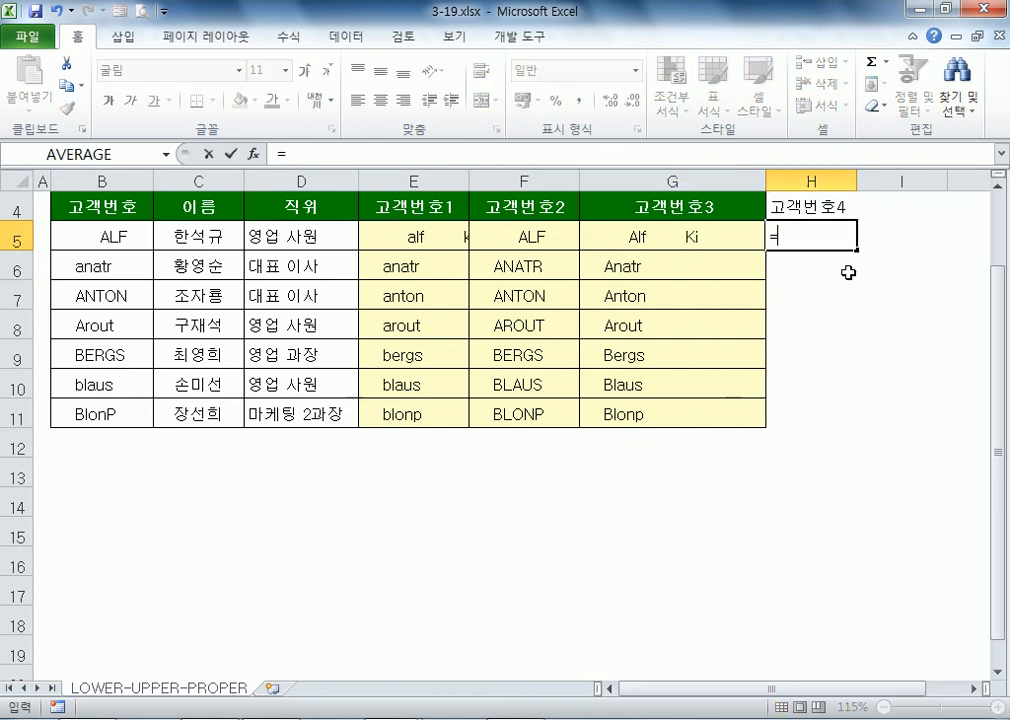
text(ㅅ갸m()
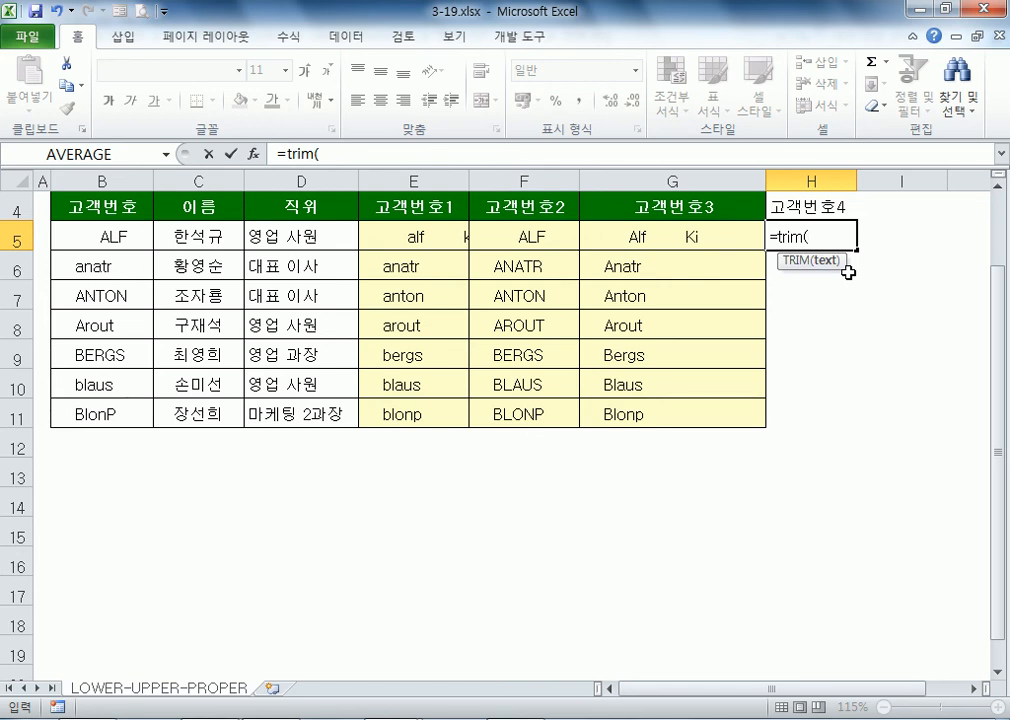
key(Escape)
text(=TRIM()
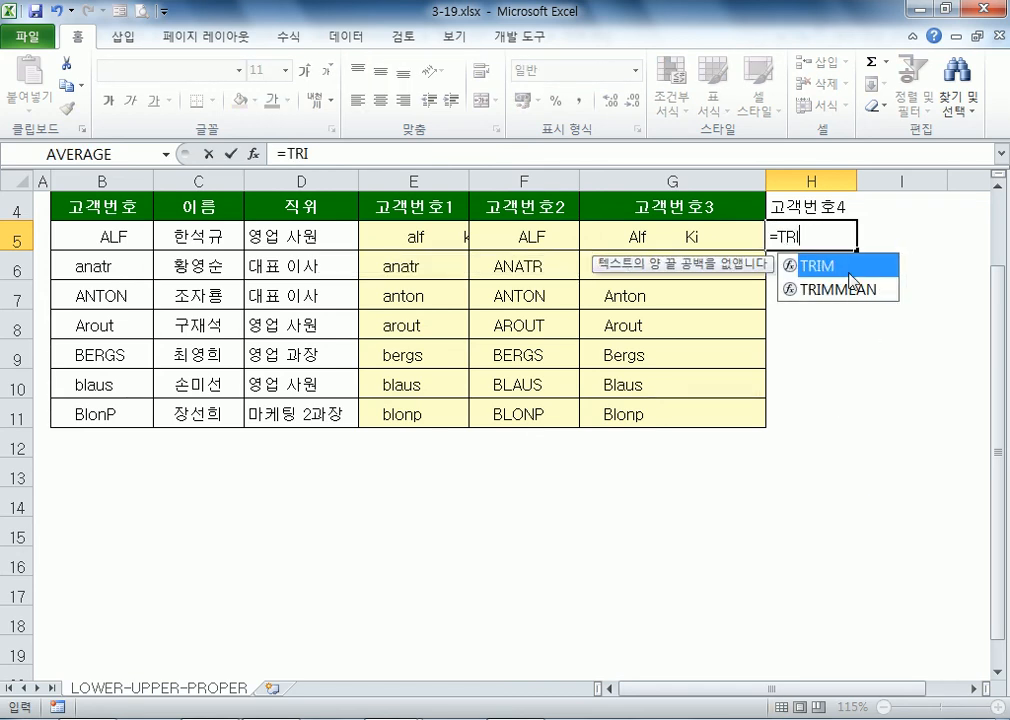
click(125, 240)
key(Return)
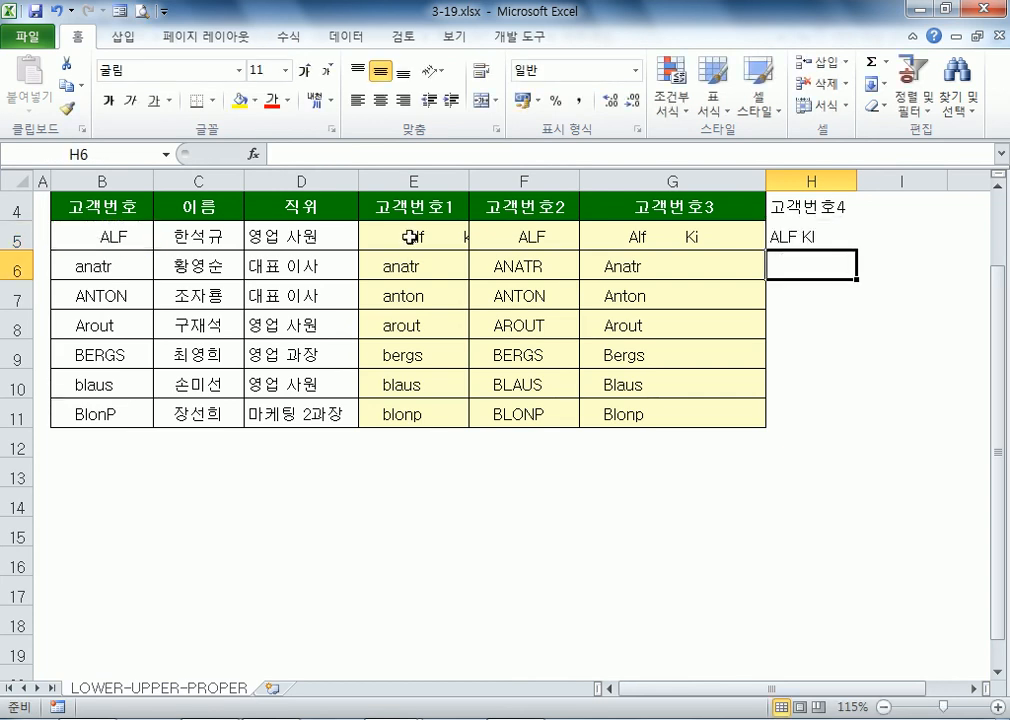
click(783, 236)
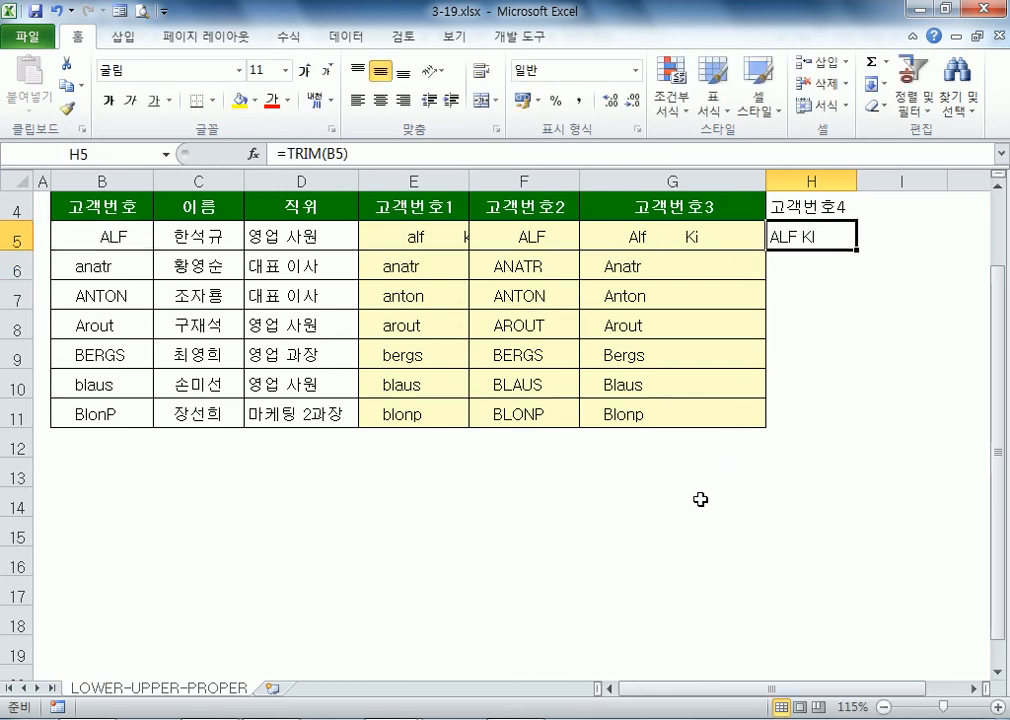
Step: Highlight the leading, inner and trailing spaces in B5's ID to compare with the trimmed result
double_click(97, 236)
drag(93, 235, 37, 227)
drag(128, 237, 241, 236)
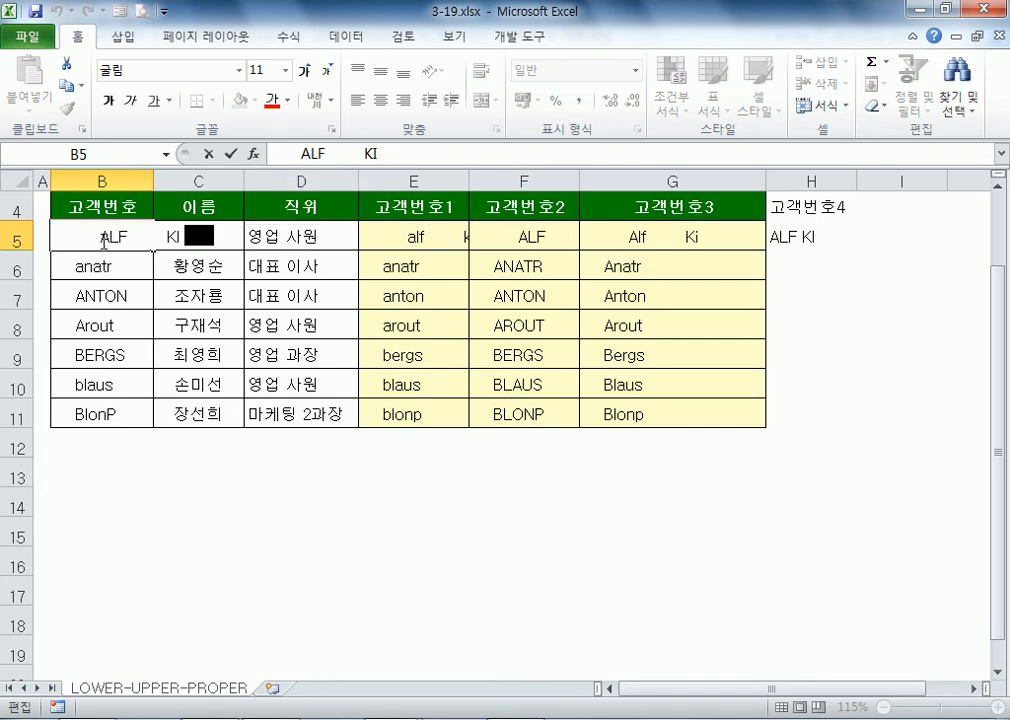
drag(101, 238, 3, 237)
drag(181, 237, 218, 237)
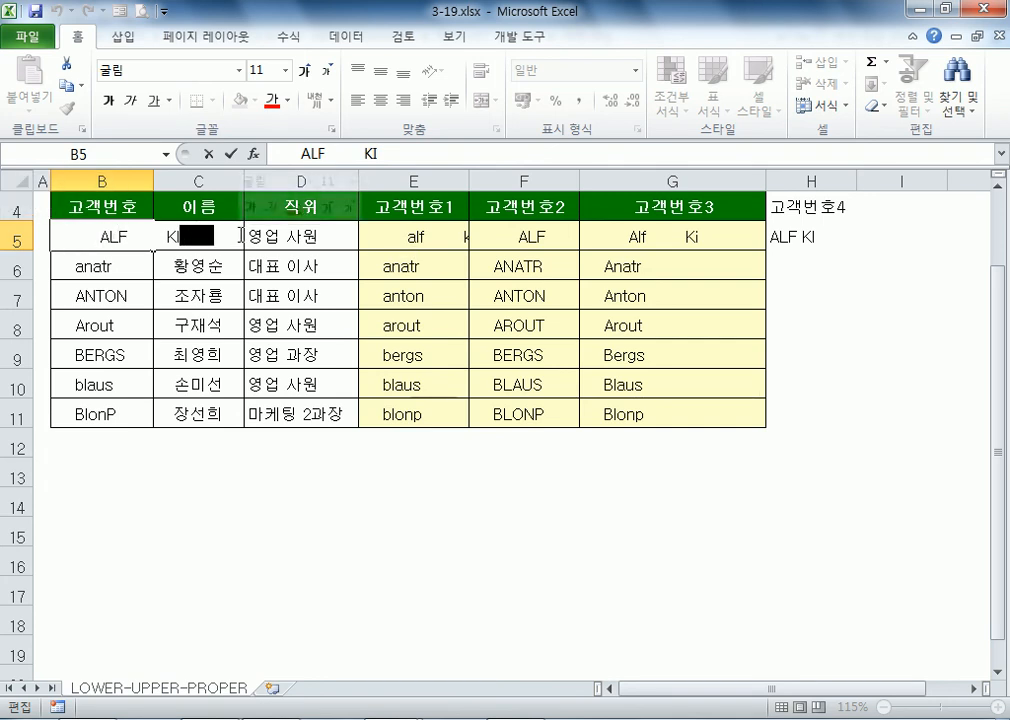
drag(127, 237, 166, 237)
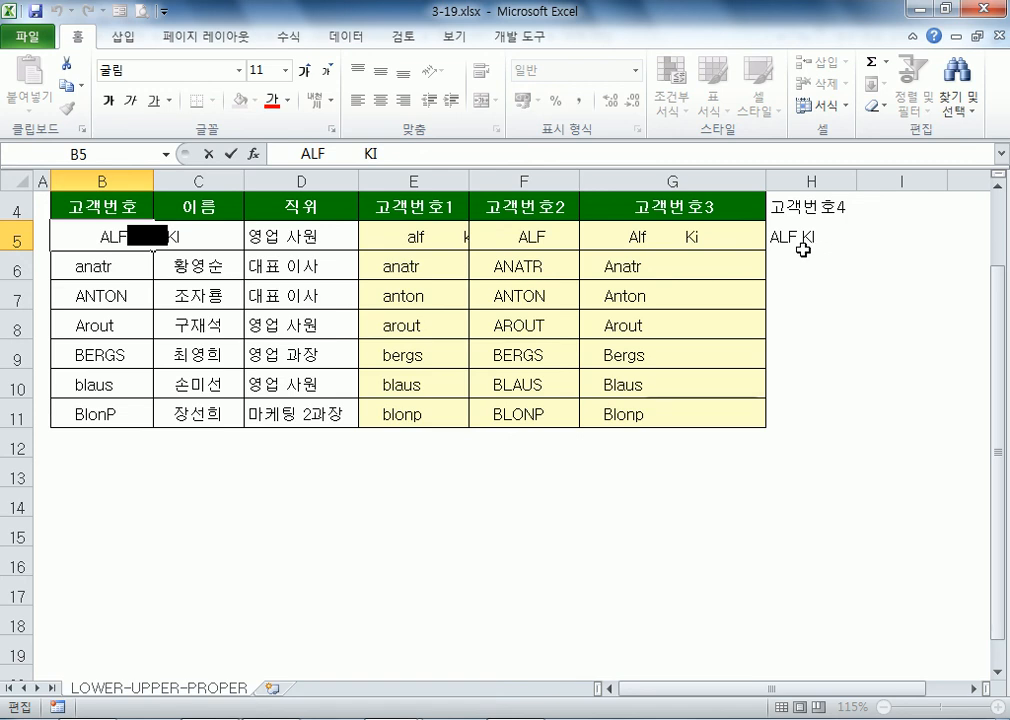
Step: Wrap E5's formula in TRIM so it reads =LOWER(TRIM(B5))
key(Escape)
double_click(414, 229)
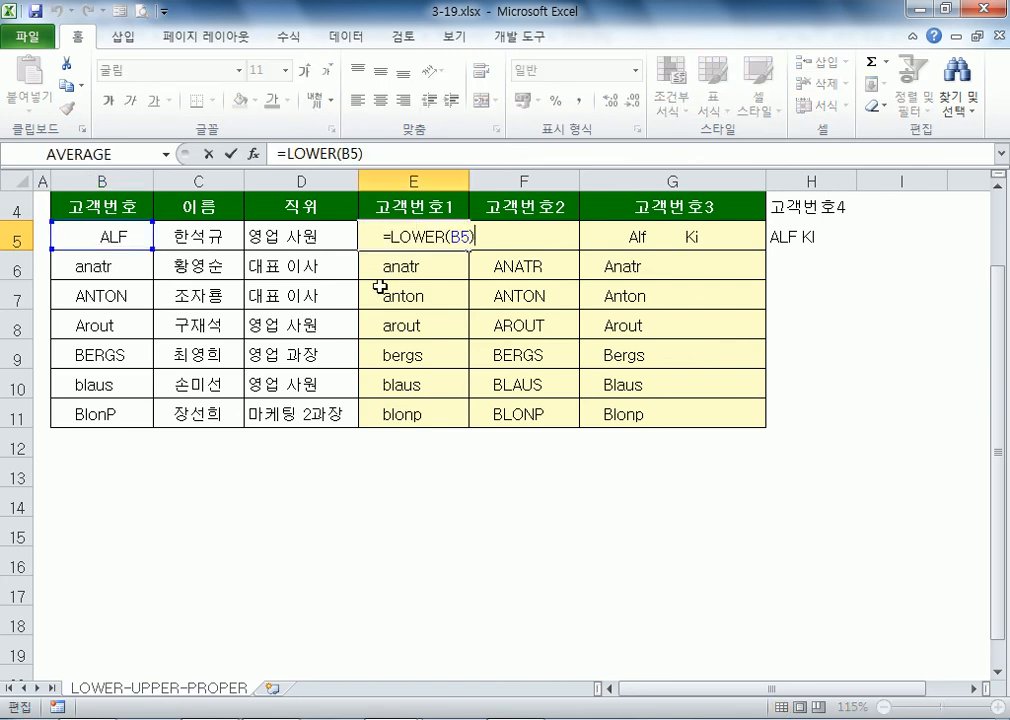
click(450, 237)
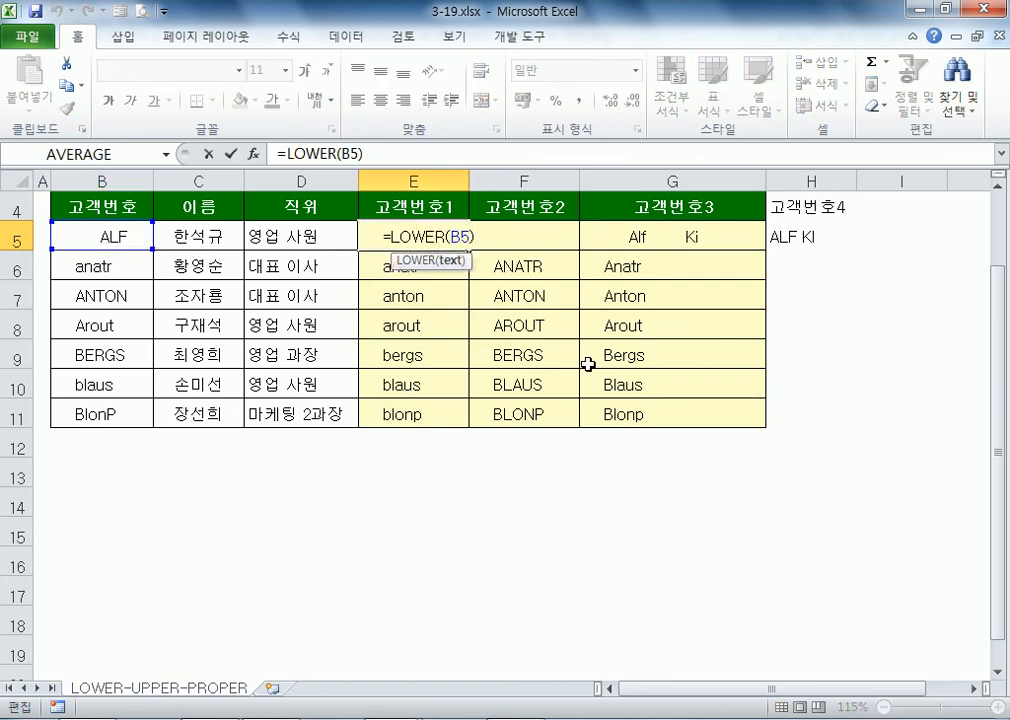
text(TRIM()
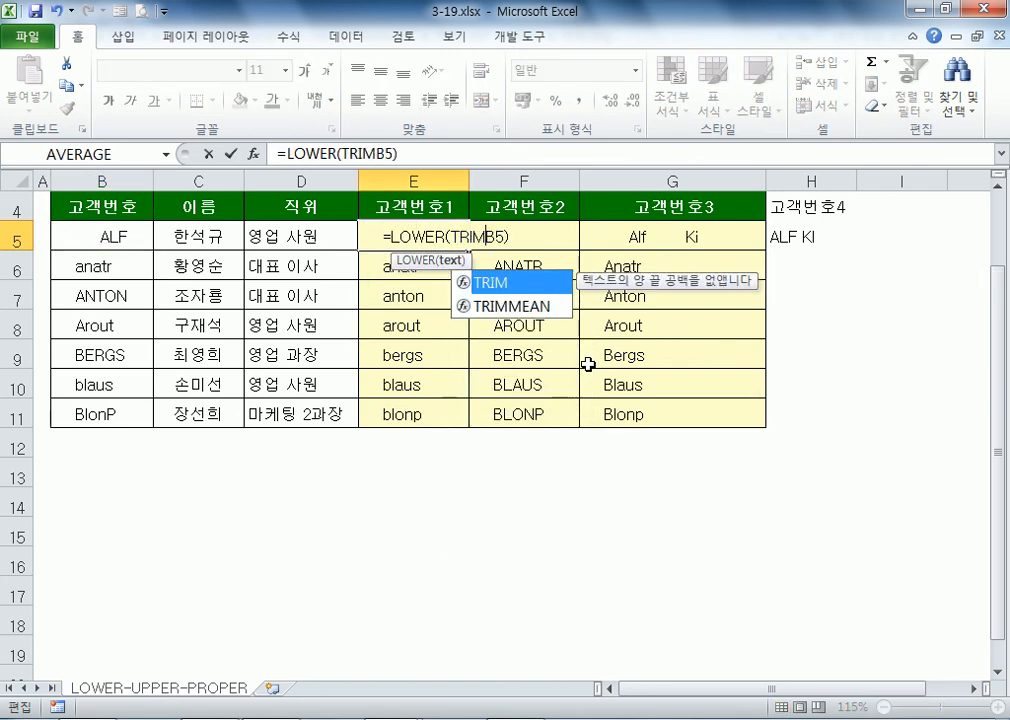
key(Right)
key(Right)
text())
key(Right)
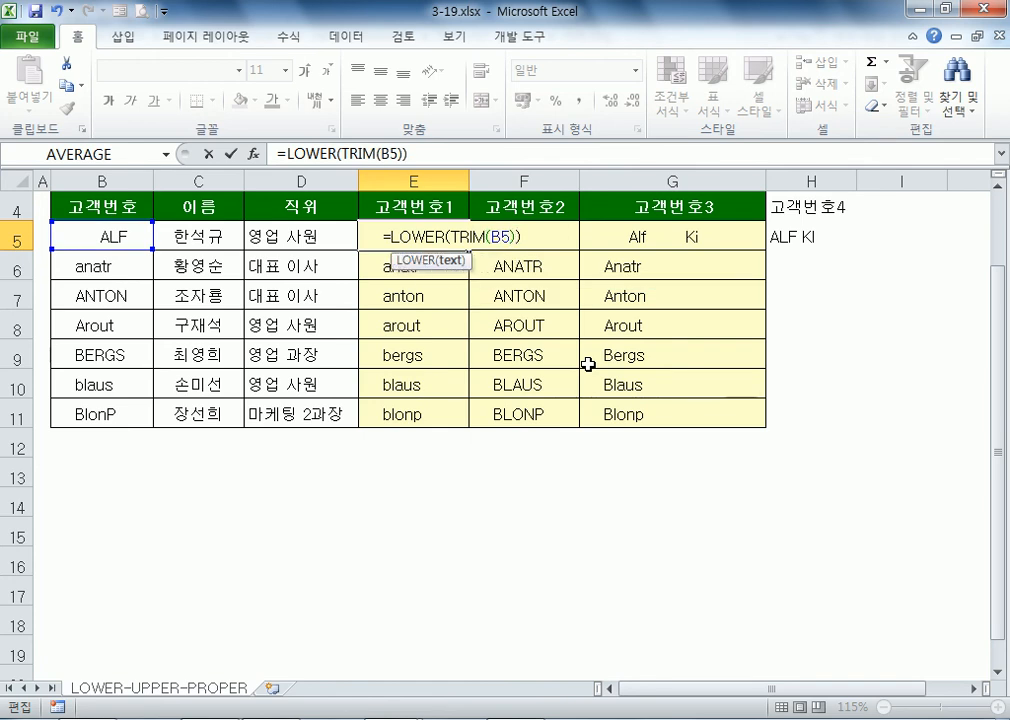
key(Return)
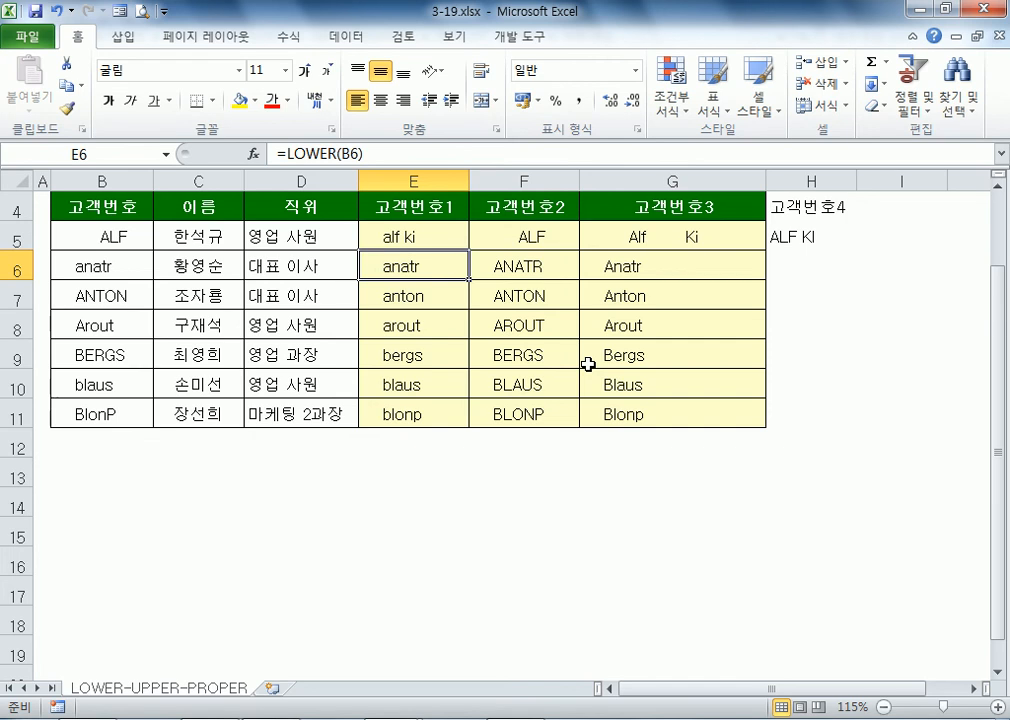
Step: Change F5's formula to =UPPER(TRIM(B5)) so it shows ALF KI
key(Up)
key(Right)
key(F2)
key(Left)
key(Left)
key(Left)
key(Left)
key(Left)
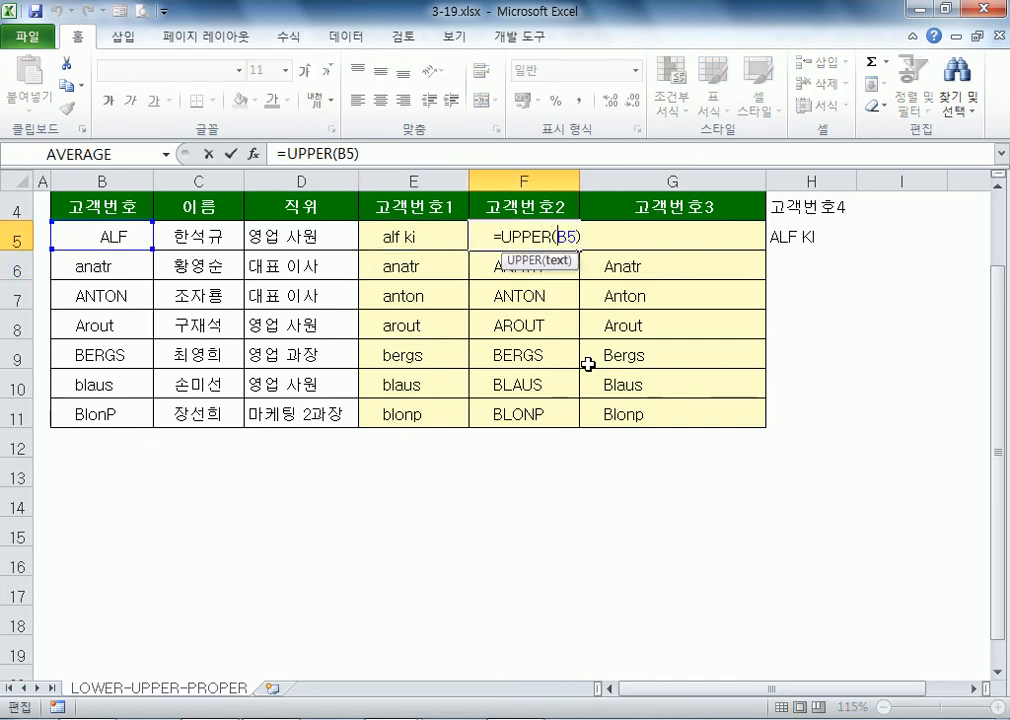
text(TRIM()
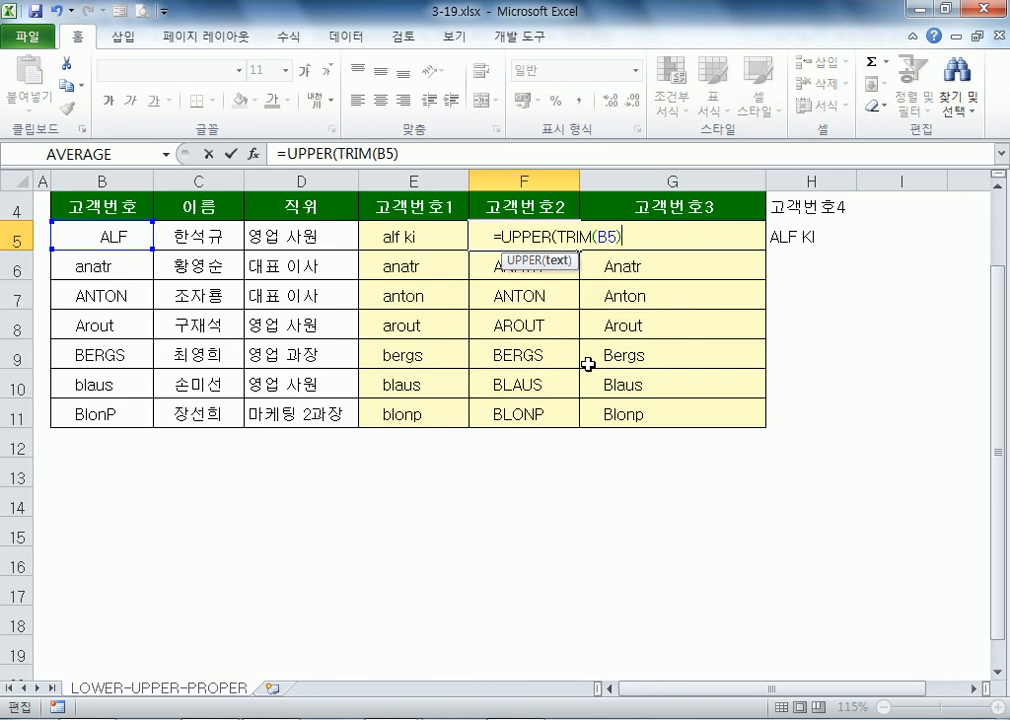
key(End)
text())
key(Return)
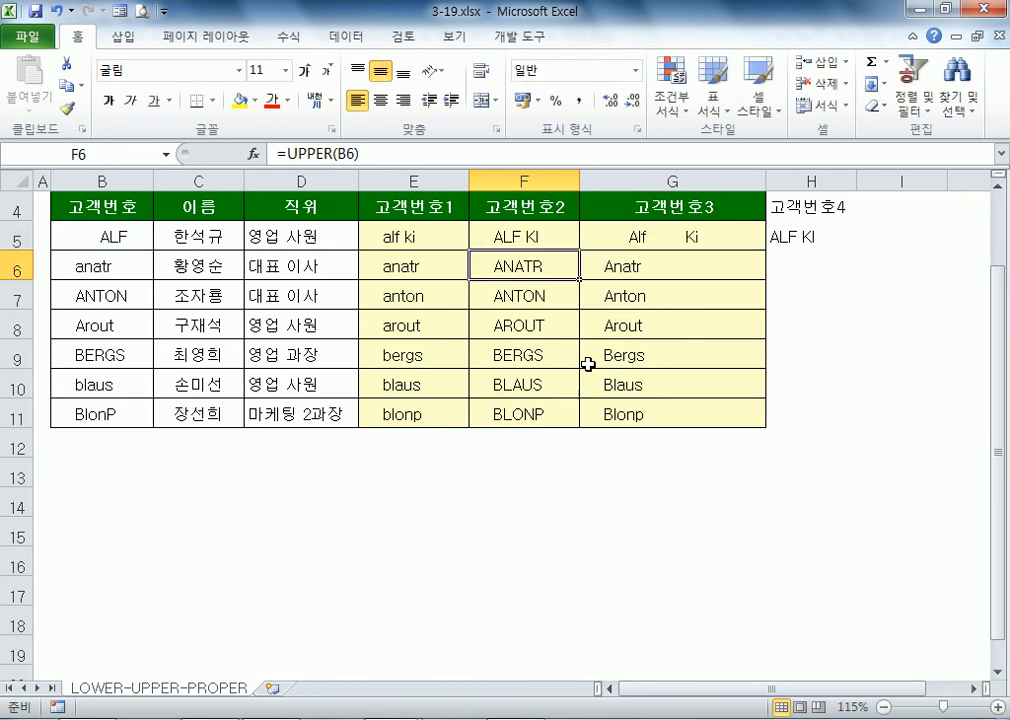
Step: Change G5's formula to =PROPER(TRIM(B5)) so it shows Alf Ki
key(Up)
key(Right)
key(F2)
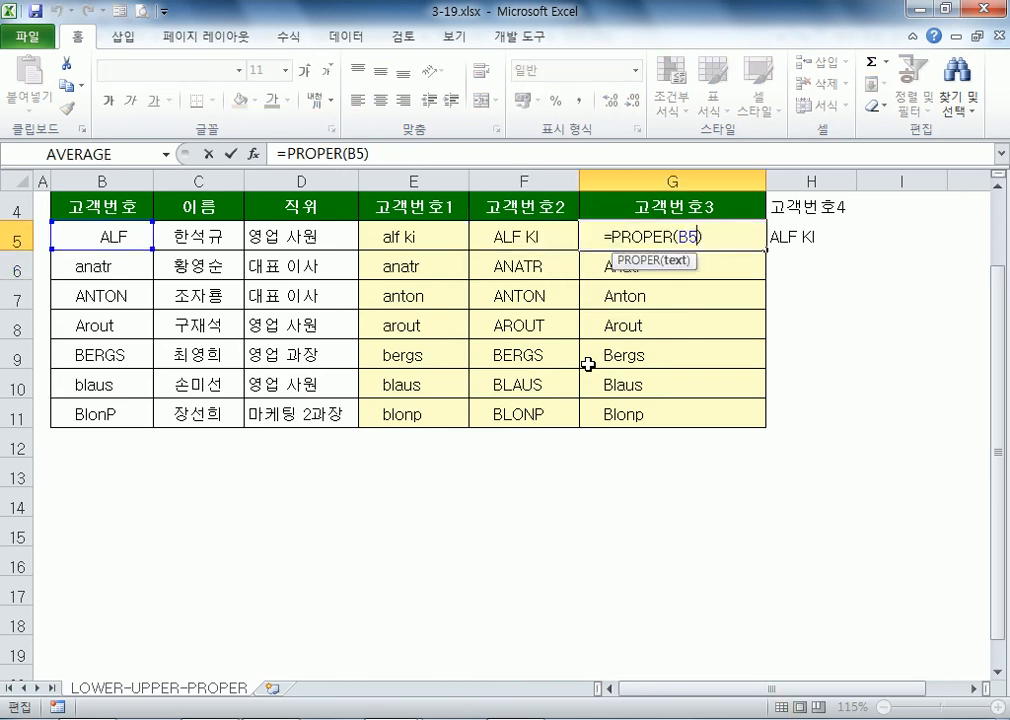
text(TRIM(B5)
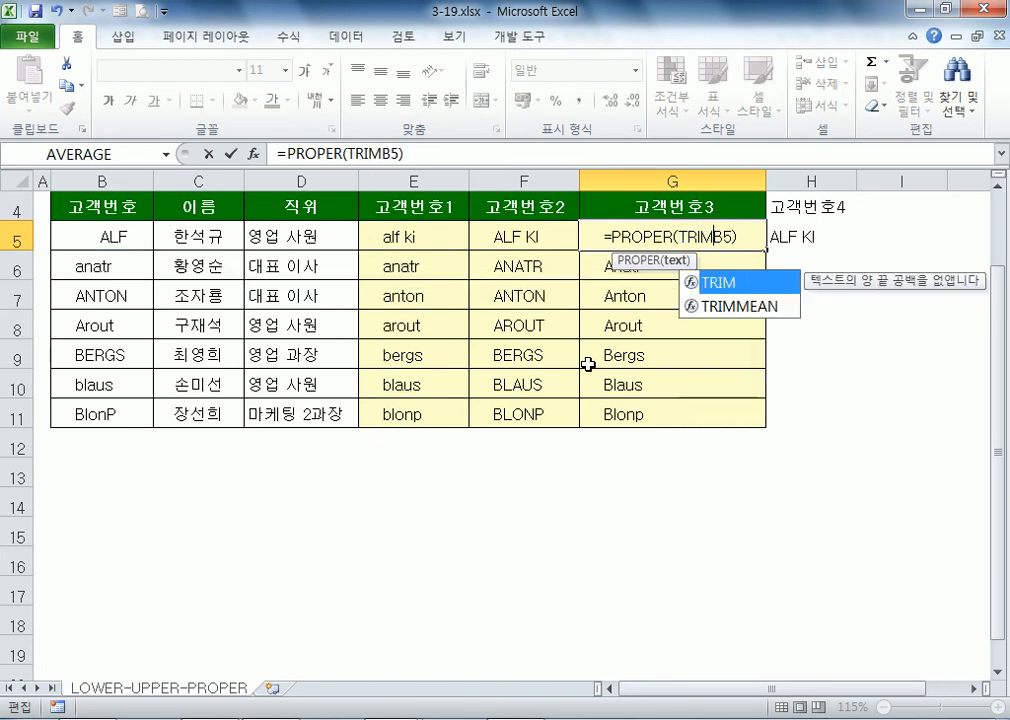
text())
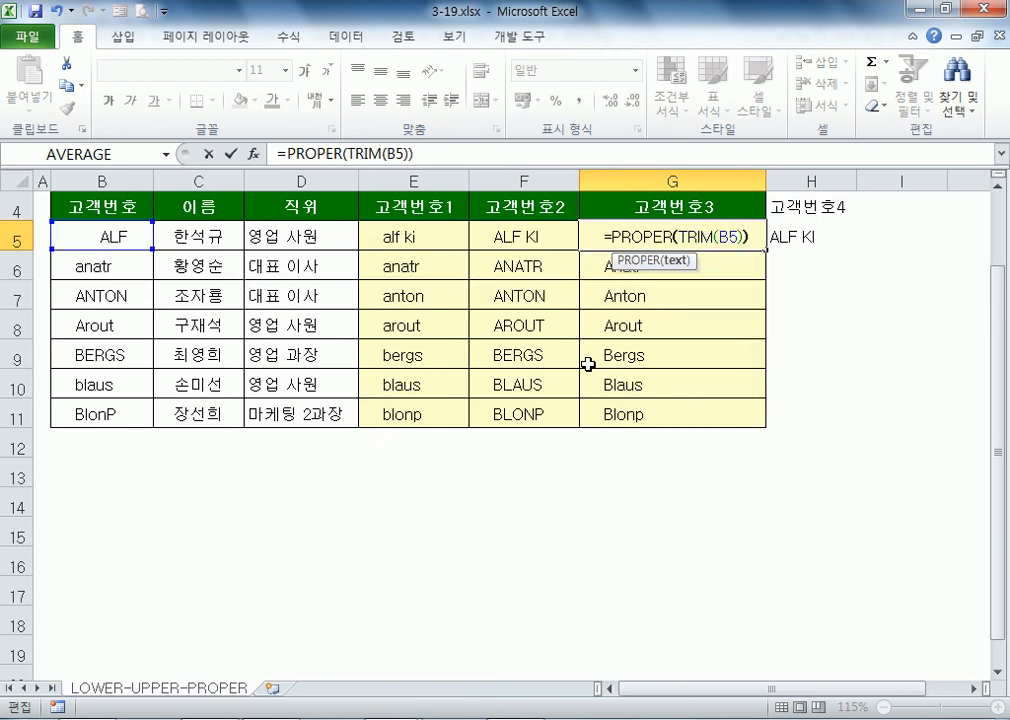
key(Return)
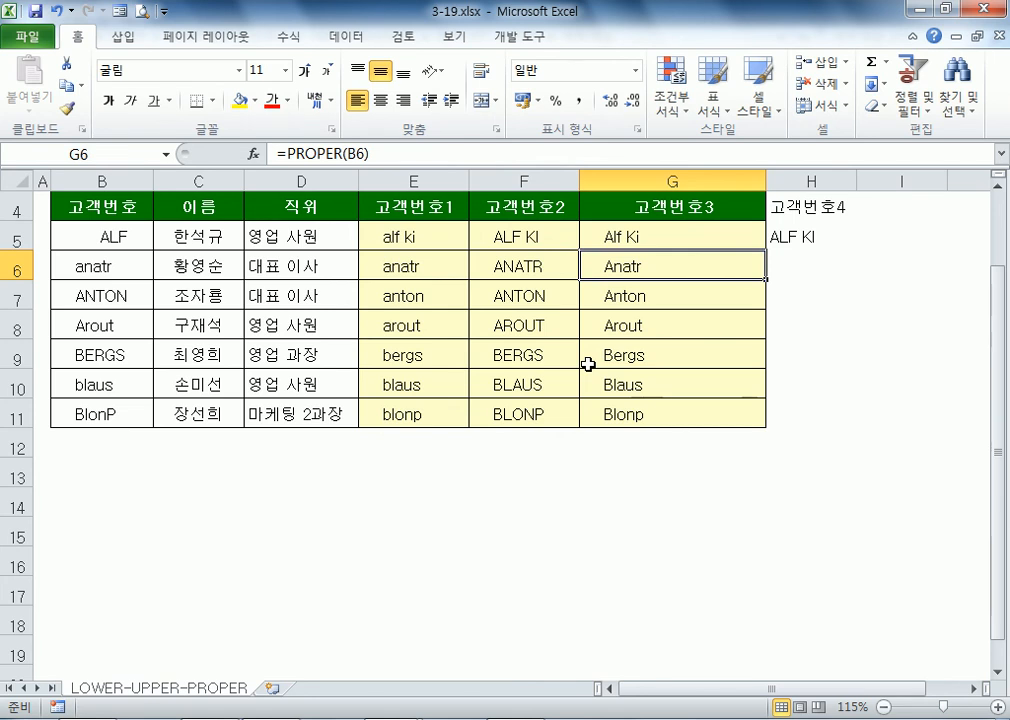
Step: Autofit column G, inspect H5's TRIM formula, and switch to Notepad
double_click(765, 182)
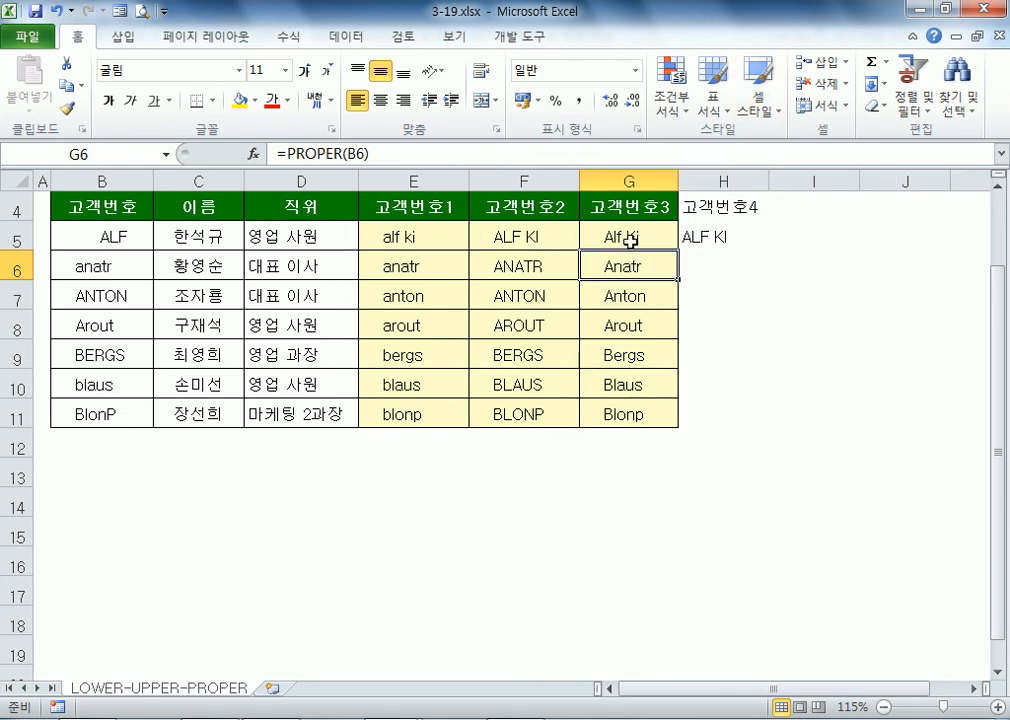
click(724, 236)
key(F2)
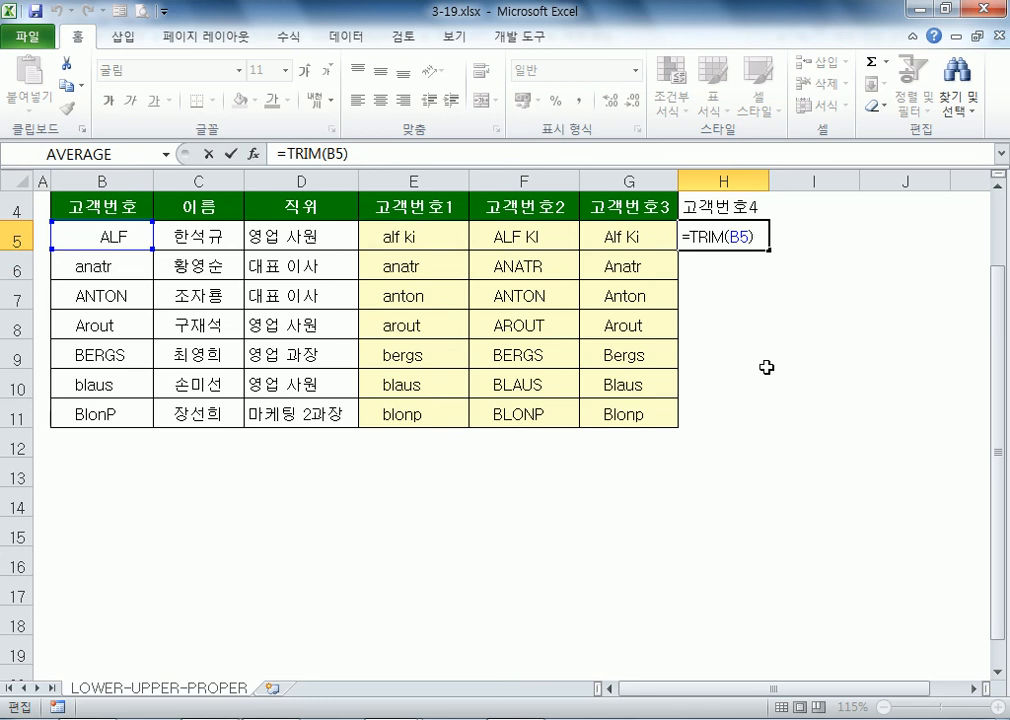
key(Escape)
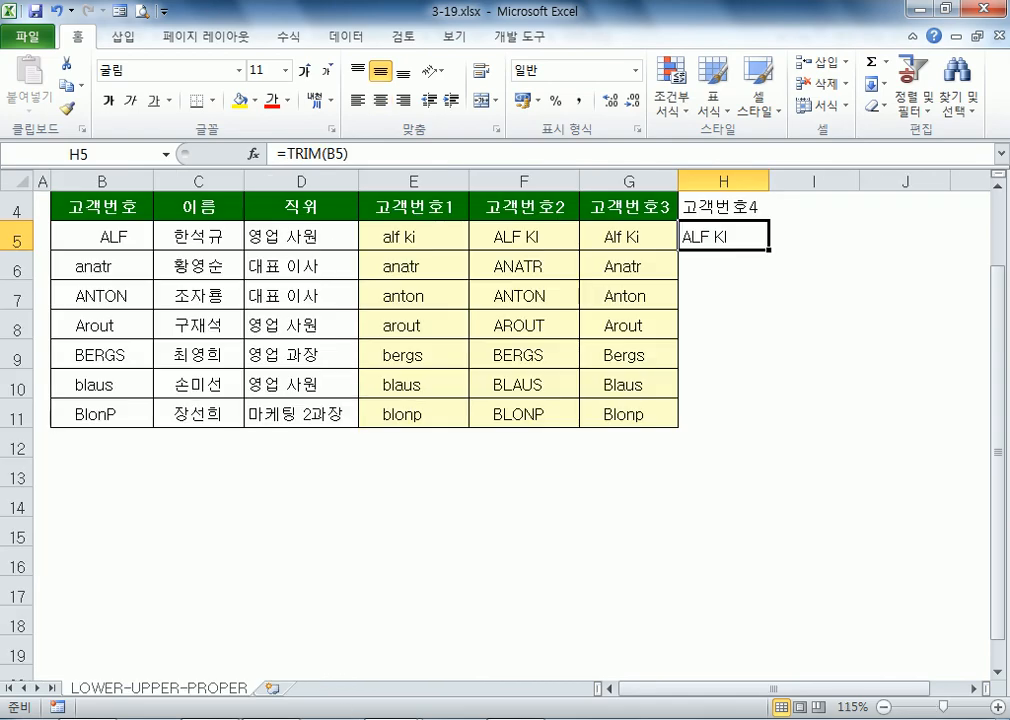
key(alt+Tab)
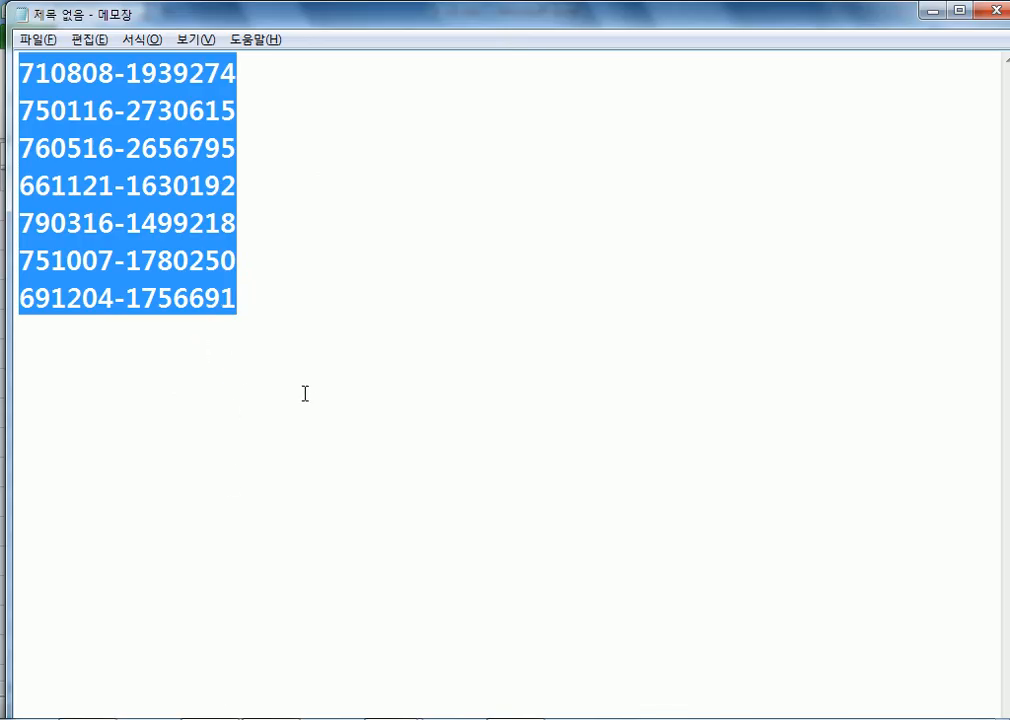
Step: Type skeleton formulas =TRIM(UPPER(...)) and =UPPER(TRIM(...)) on two lines with a placeholder
text(=TRIM()
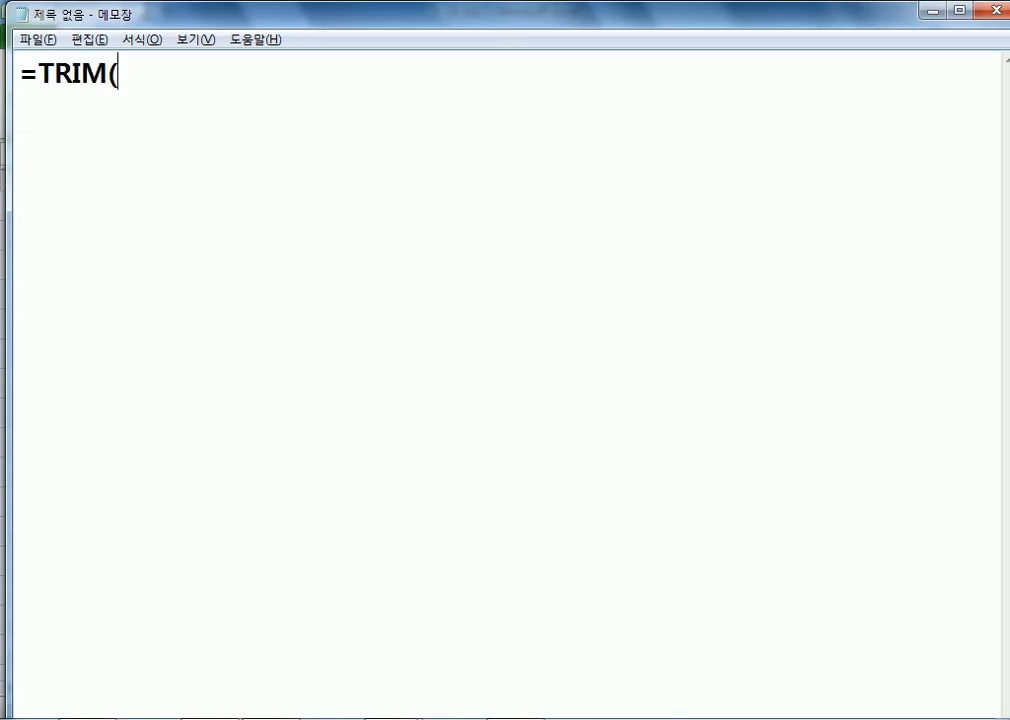
text(UPPER()
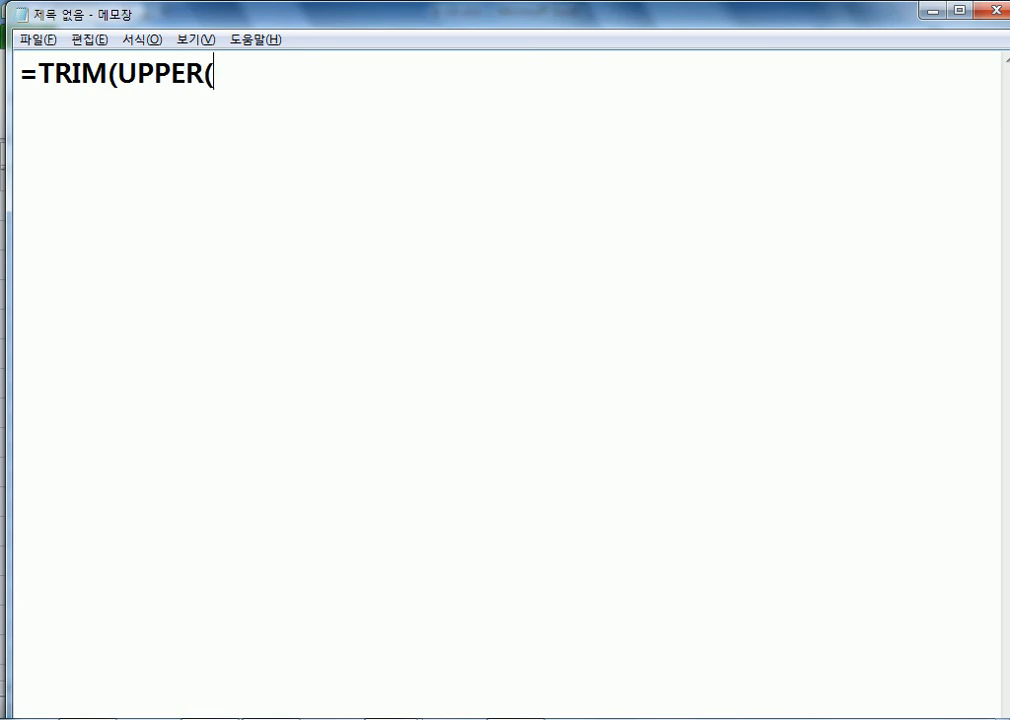
text(글자)))
key(Return)
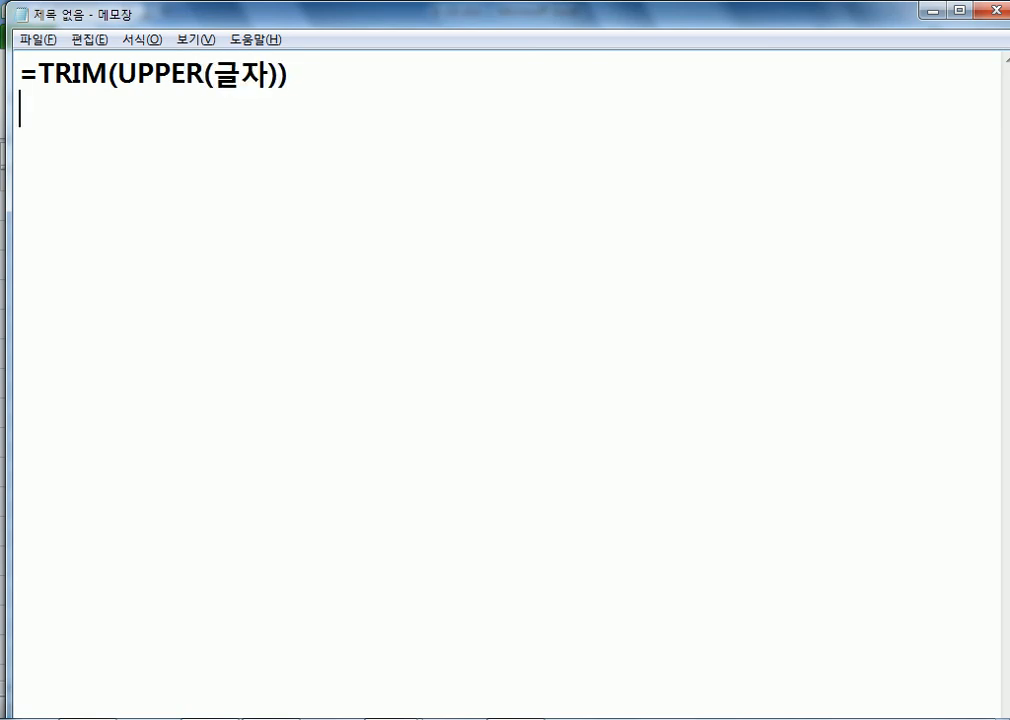
text(=UP)
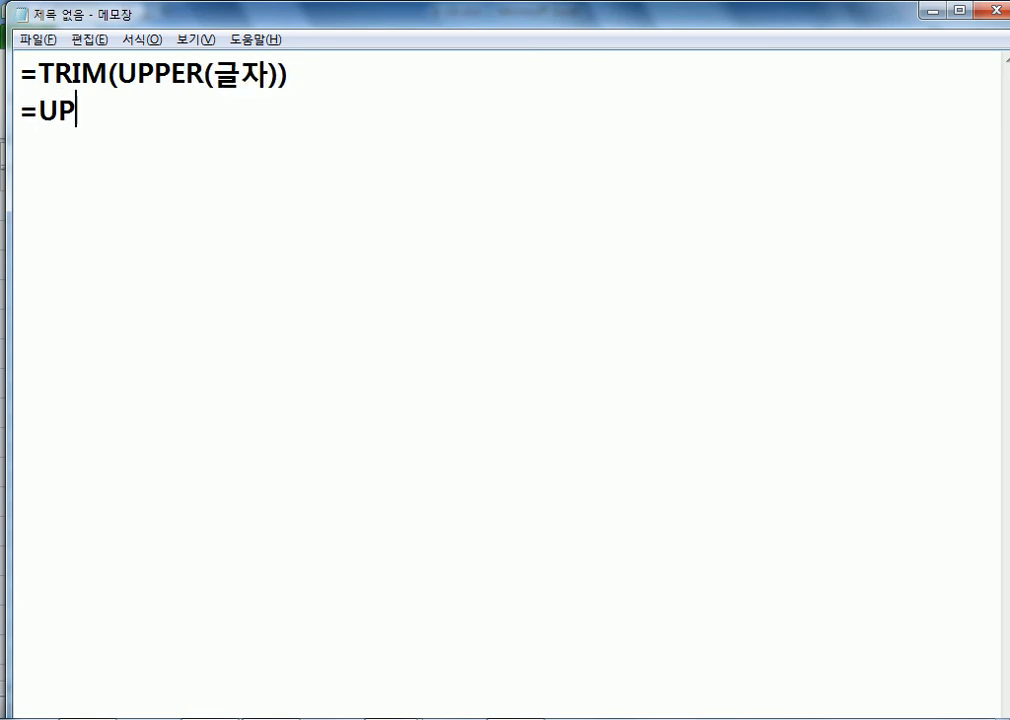
text(PER(TRIM)
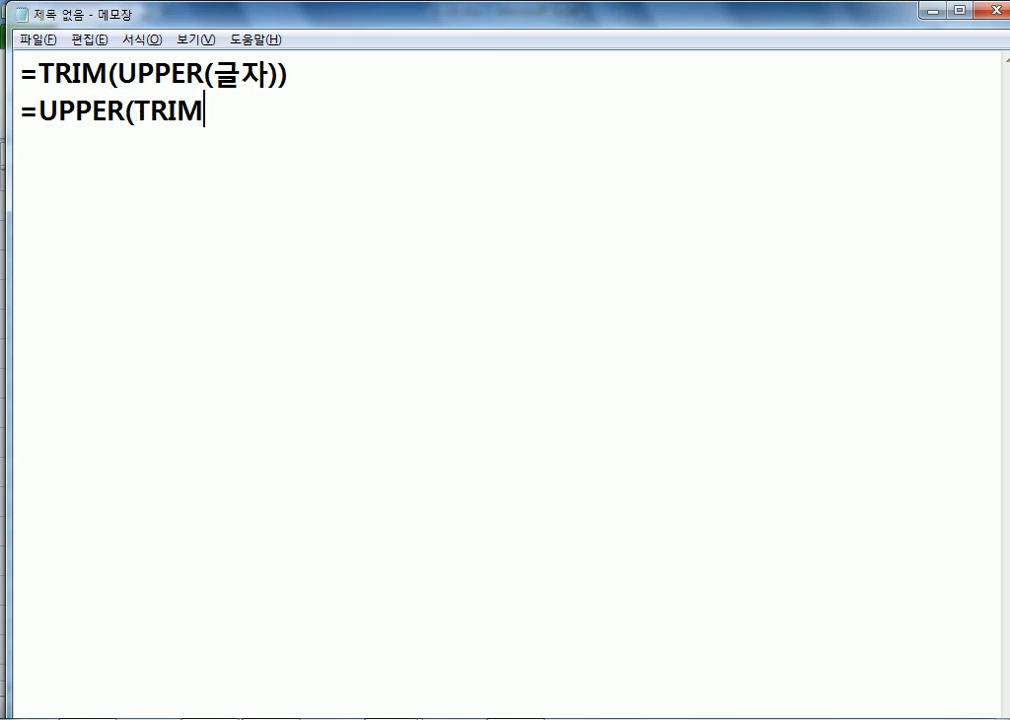
text((글자)))
key(Return)
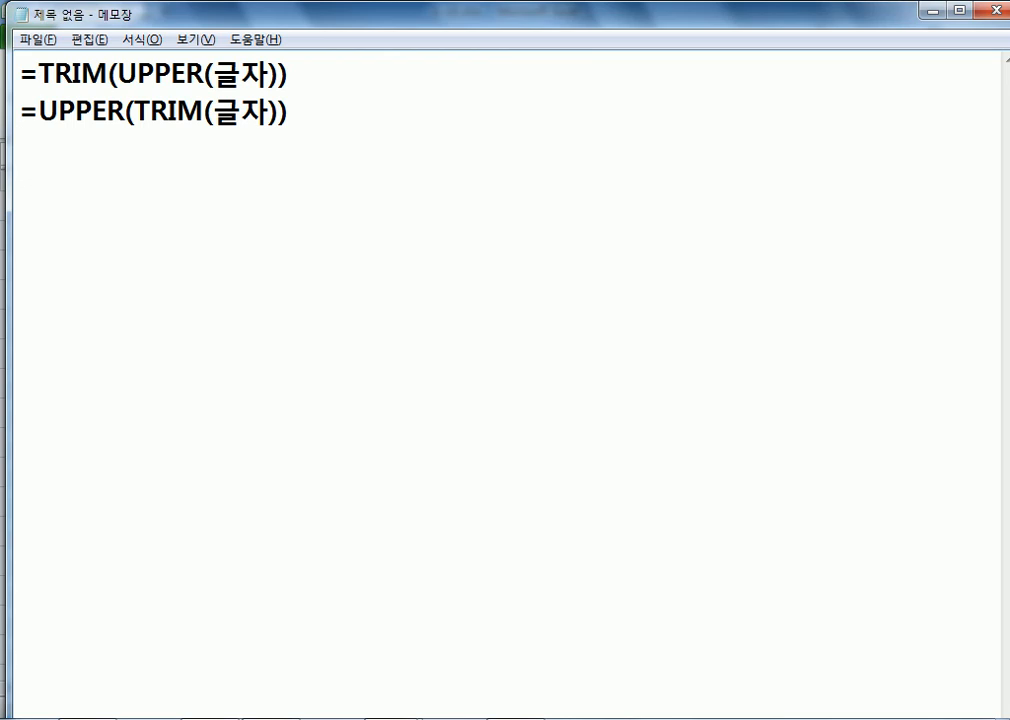
Step: Replace the placeholders in both formulas with a space-padded quoted string
key(Up)
key(Up)
key(Right)
key(Right)
key(Right)
key(Right)
key(Right)
key(Right)
key(Right)
key(Right)
text("     뮤)
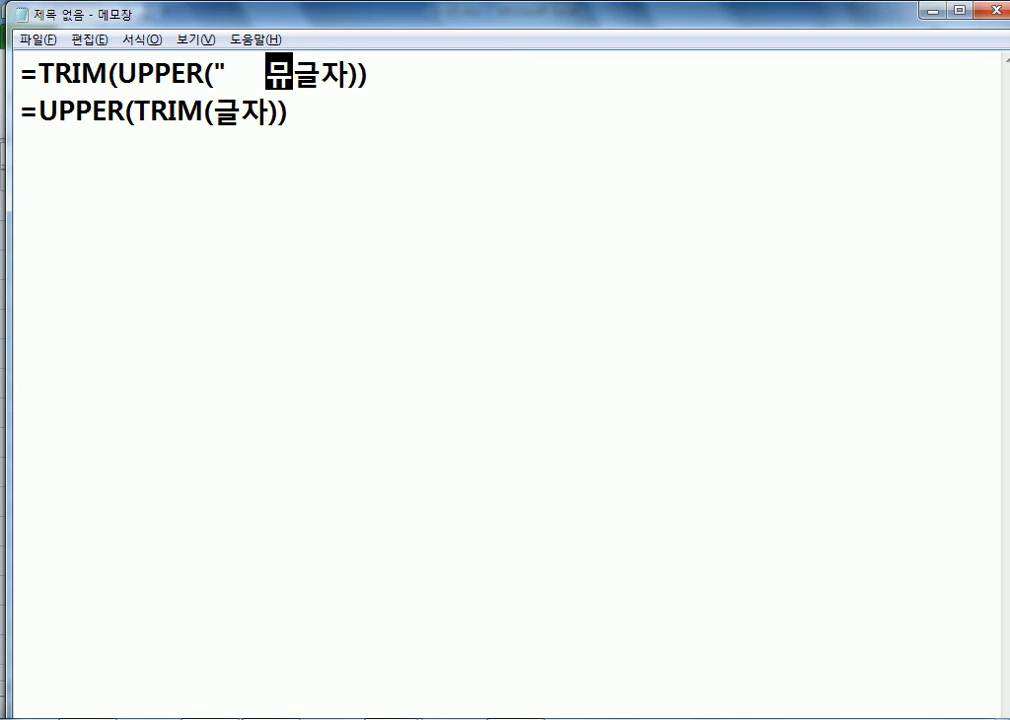
key(BackSpace)
key(BackSpace)
text(ㅁ)
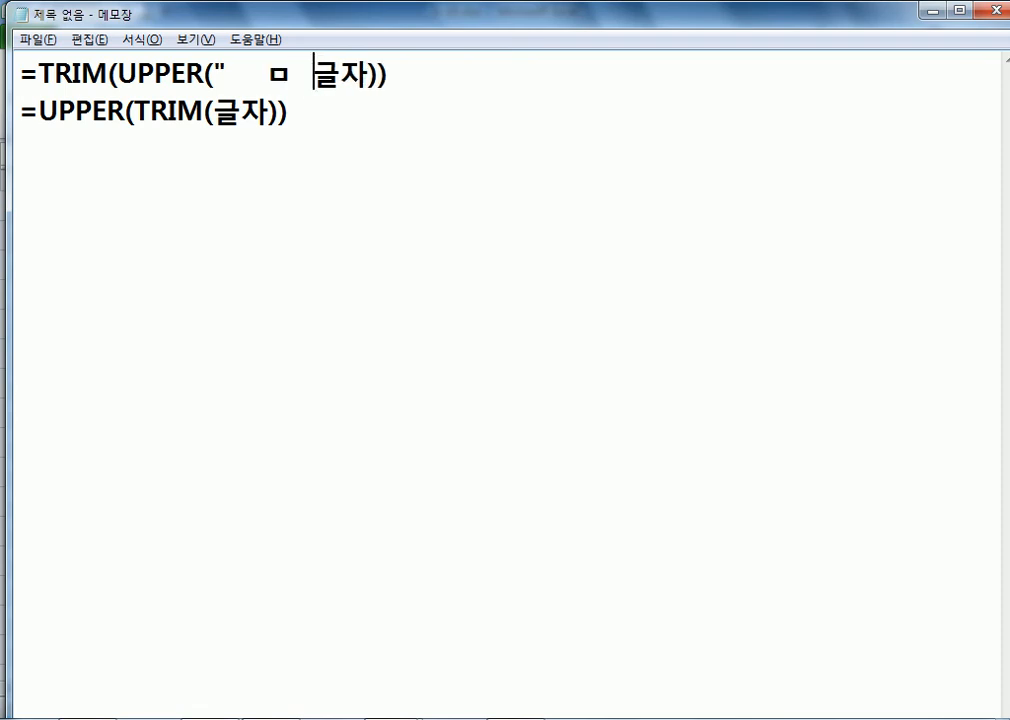
key(BackSpace)
key(BackSpace)
text(ㅁ)
key(BackSpace)
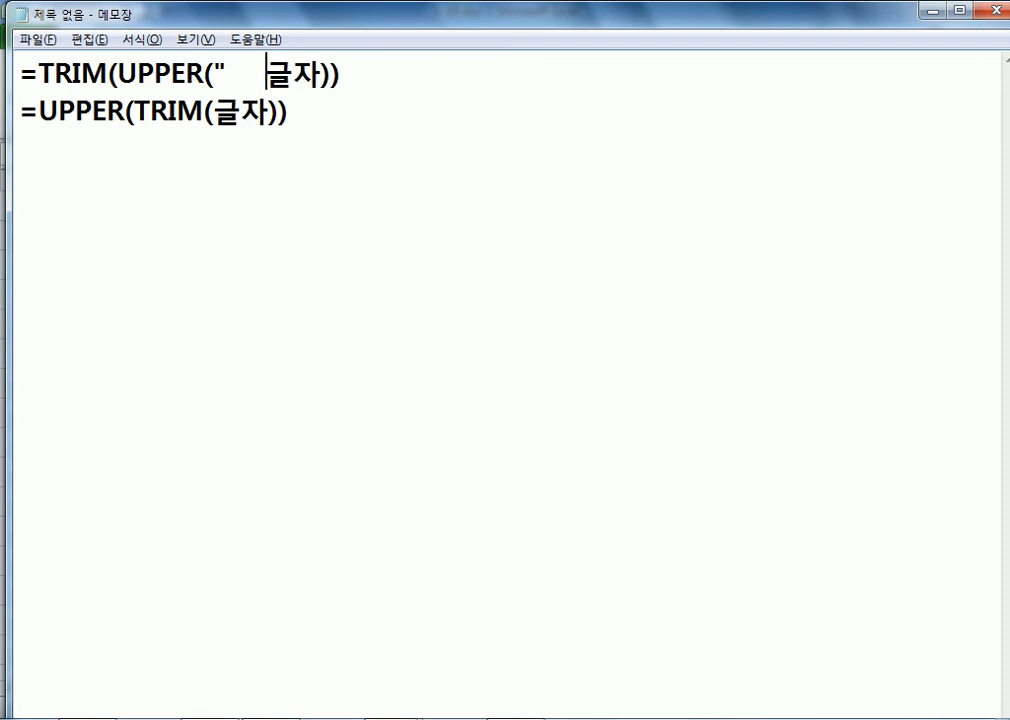
text(A     B       ")
key(Delete)
key(Delete)
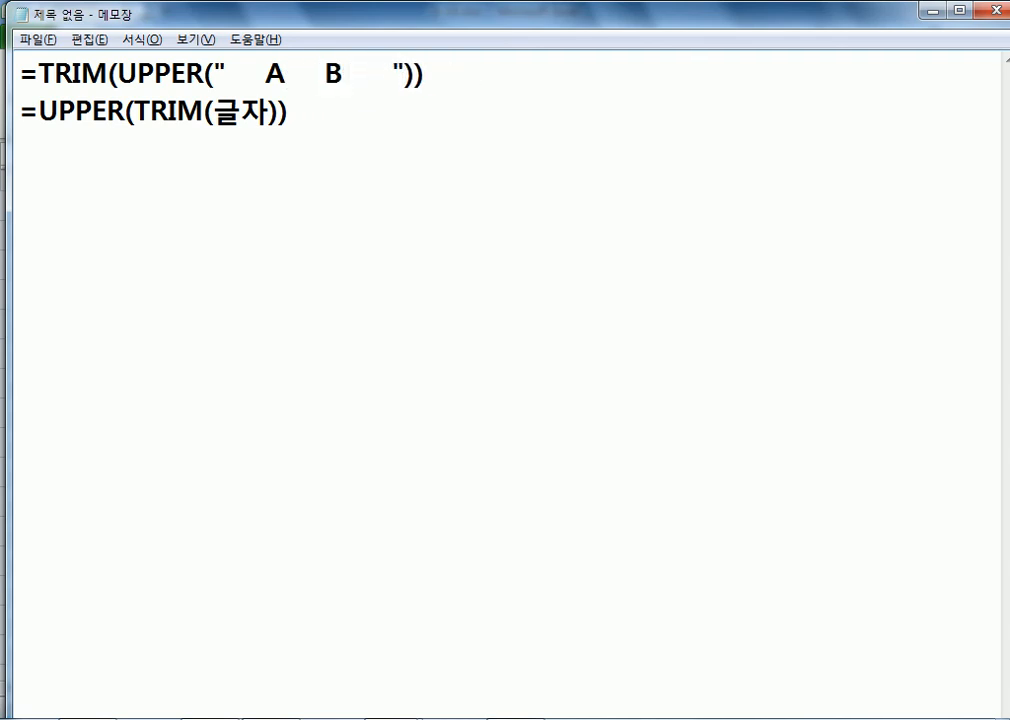
key(shift+Left)
key(shift+Left)
key(shift+Left)
key(shift+Left)
key(shift+Left)
key(shift+Left)
key(shift+Left)
key(shift+Left)
key(shift+Left)
key(shift+Left)
key(shift+Left)
key(shift+Left)
key(shift+Left)
key(shift+Left)
key(shift+Left)
key(shift+Left)
key(shift+Left)
key(ctrl+c)
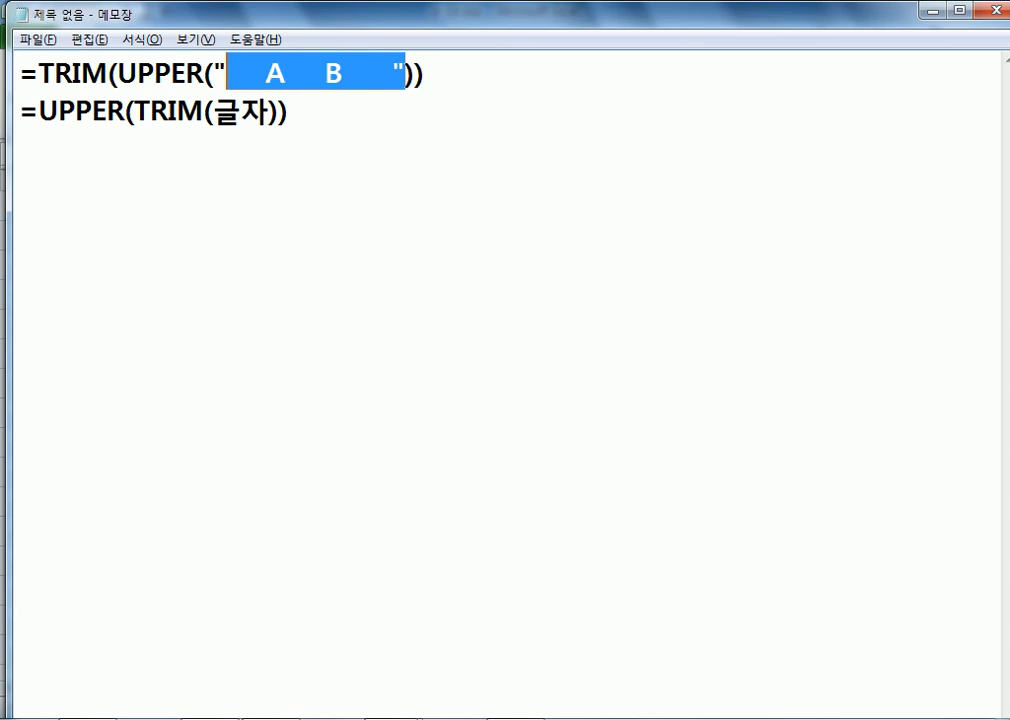
drag(218, 115, 287, 74)
key(ctrl+v)
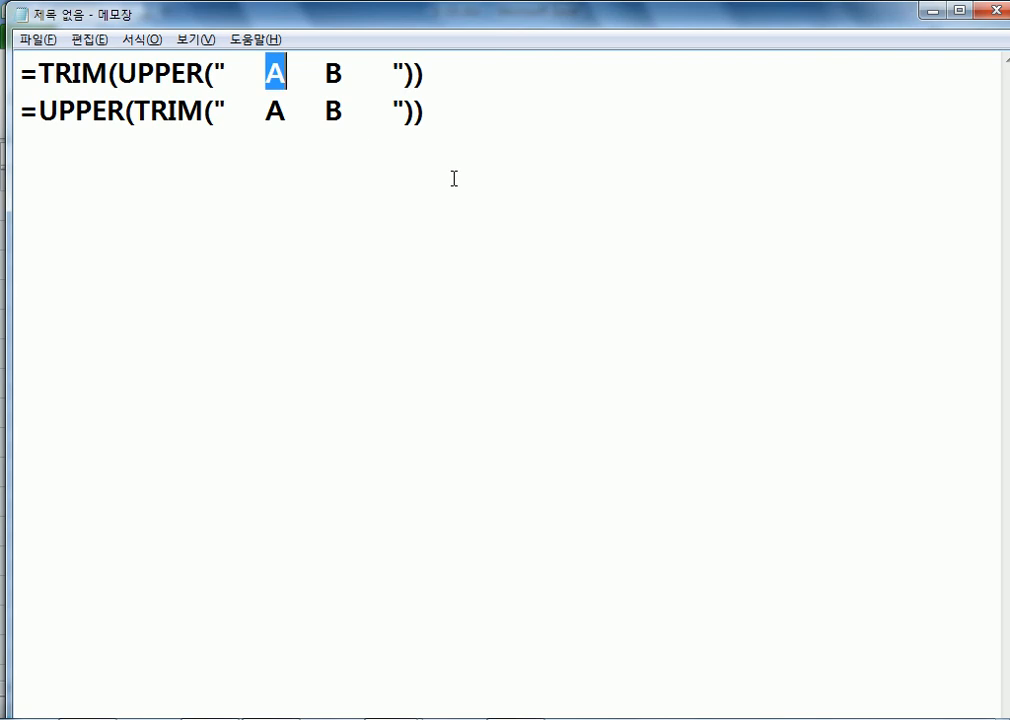
Step: Make the letters lowercase a and b inside both sample formulas
text(ㅁ)
key(Hangul)
key(BackSpace)
text(a)
key(Right)
key(Right)
key(Right)
key(Right)
key(Right)
key(Delete)
text(b)
key(Down)
key(Left)
key(Left)
key(Left)
key(Left)
key(Left)
key(Left)
key(Left)
text(a)
key(Delete)
key(Right)
key(Right)
key(Right)
key(Right)
key(Right)
key(Delete)
text(b)
key(Left)
key(Left)
key(Left)
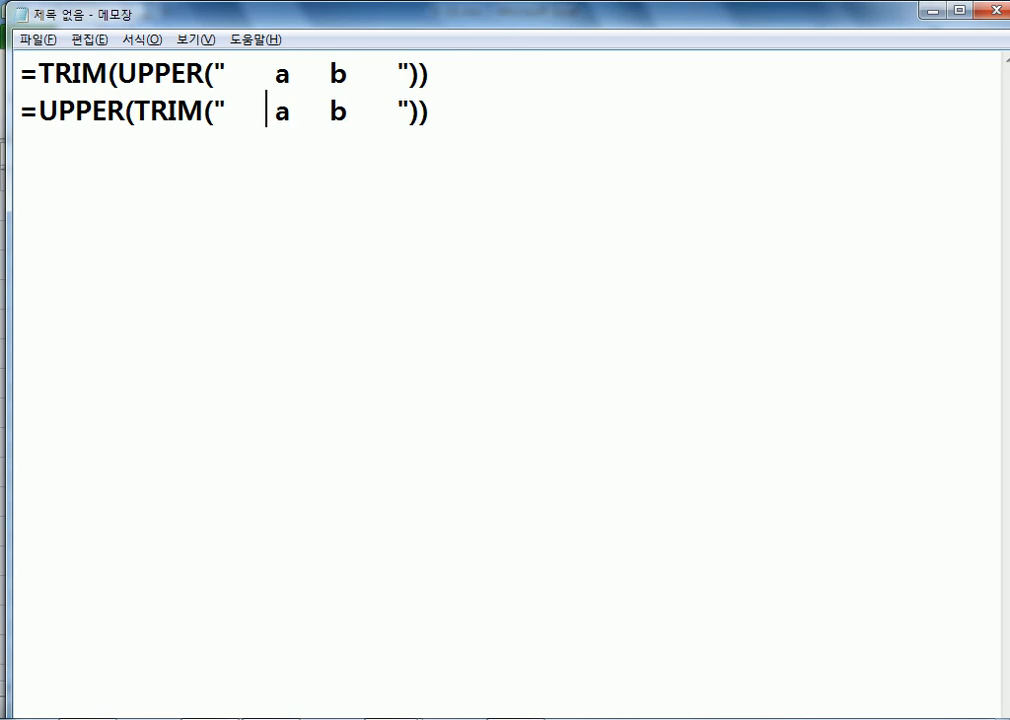
Step: Add a third line showing the result A B
key(Return)
text(ㅁ)
key(BackSpace)
text(A B)
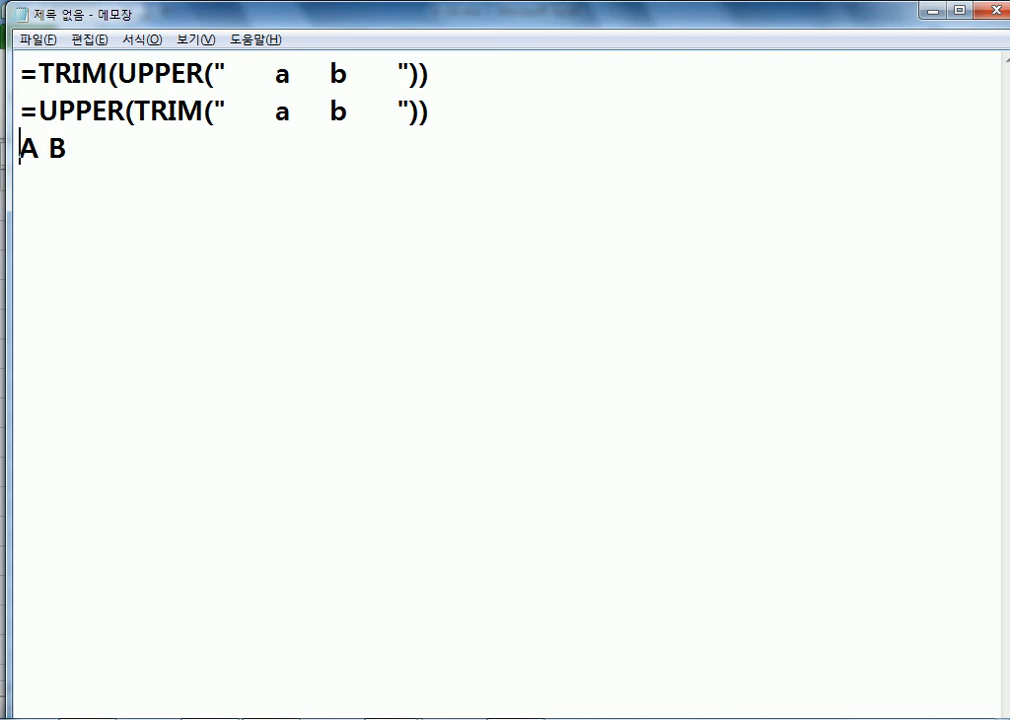
key(Home)
text(")
key(End)
text(')
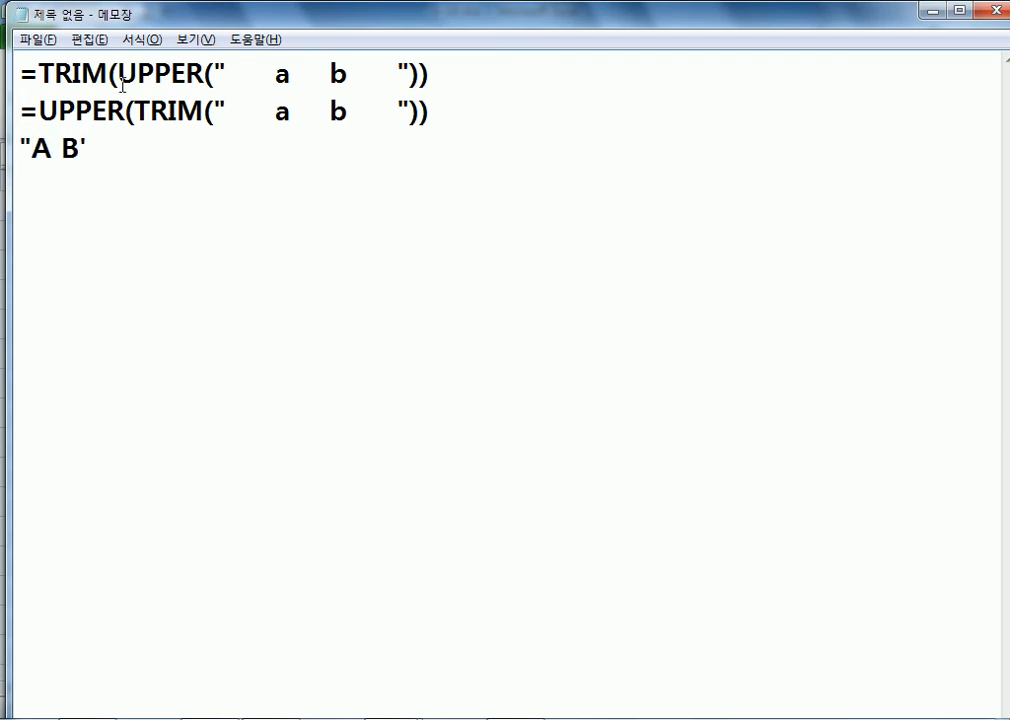
drag(276, 75, 228, 75)
drag(290, 75, 331, 75)
drag(81, 147, 133, 163)
text(")
key(Home)
key(ctrl+Home)
key(Down)
key(End)
drag(226, 75, 399, 75)
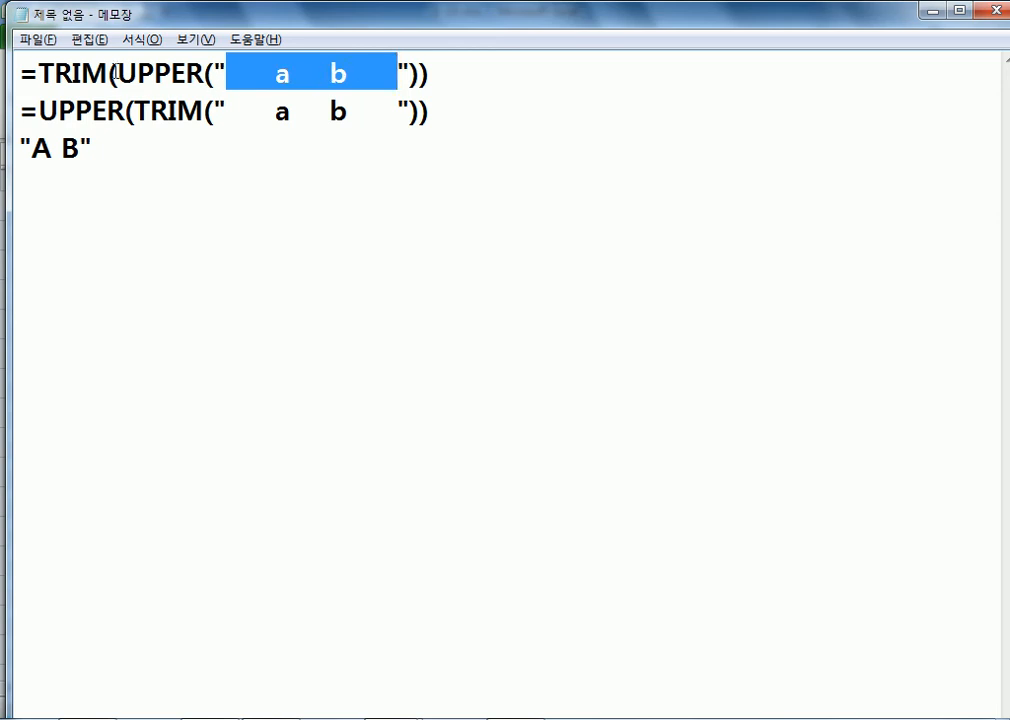
drag(79, 150, 15, 130)
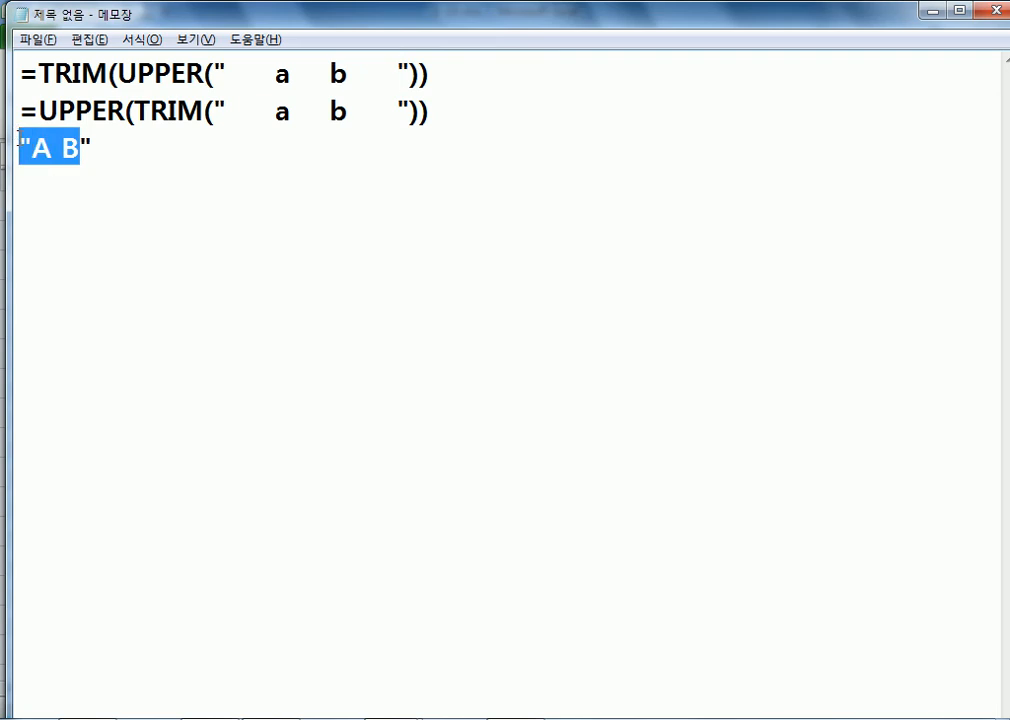
drag(228, 110, 399, 110)
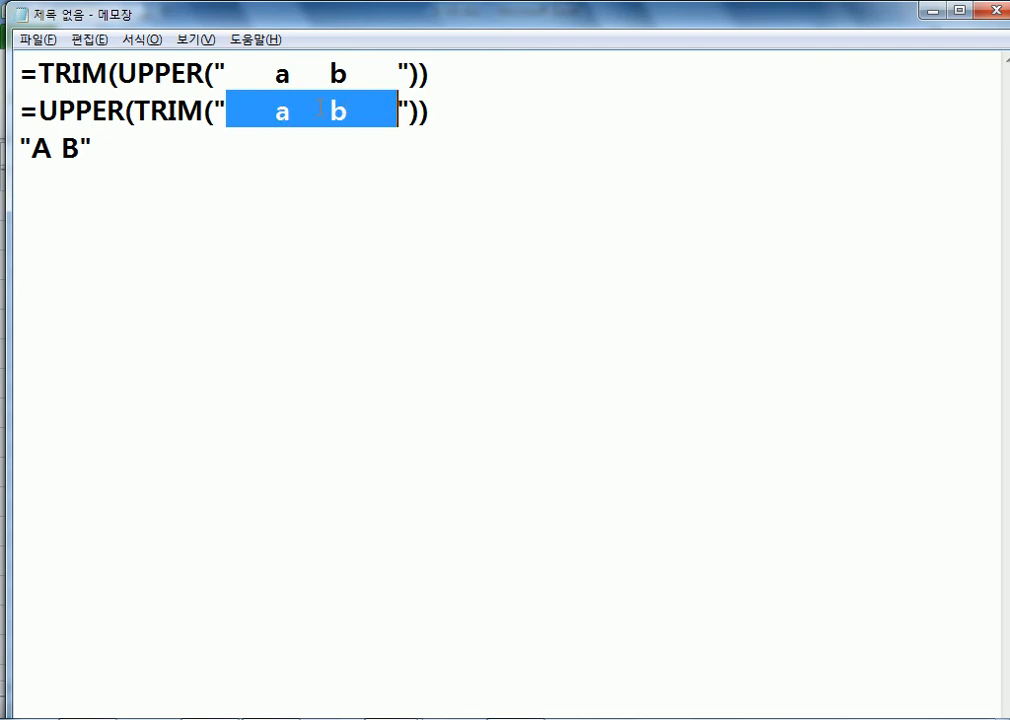
drag(125, 110, 99, 137)
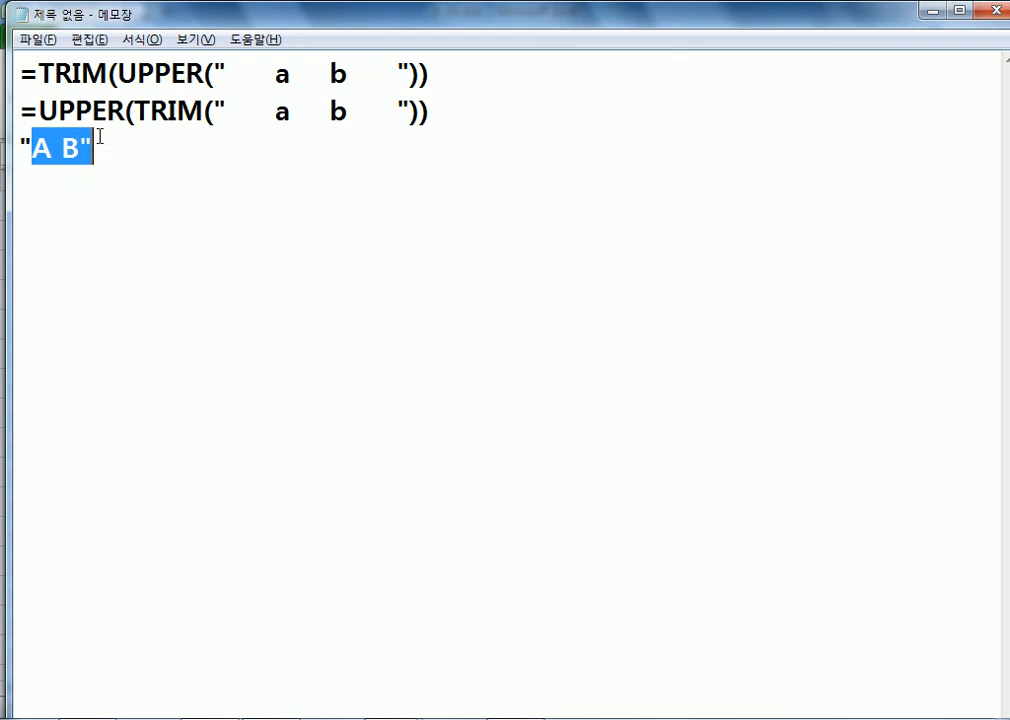
click(83, 205)
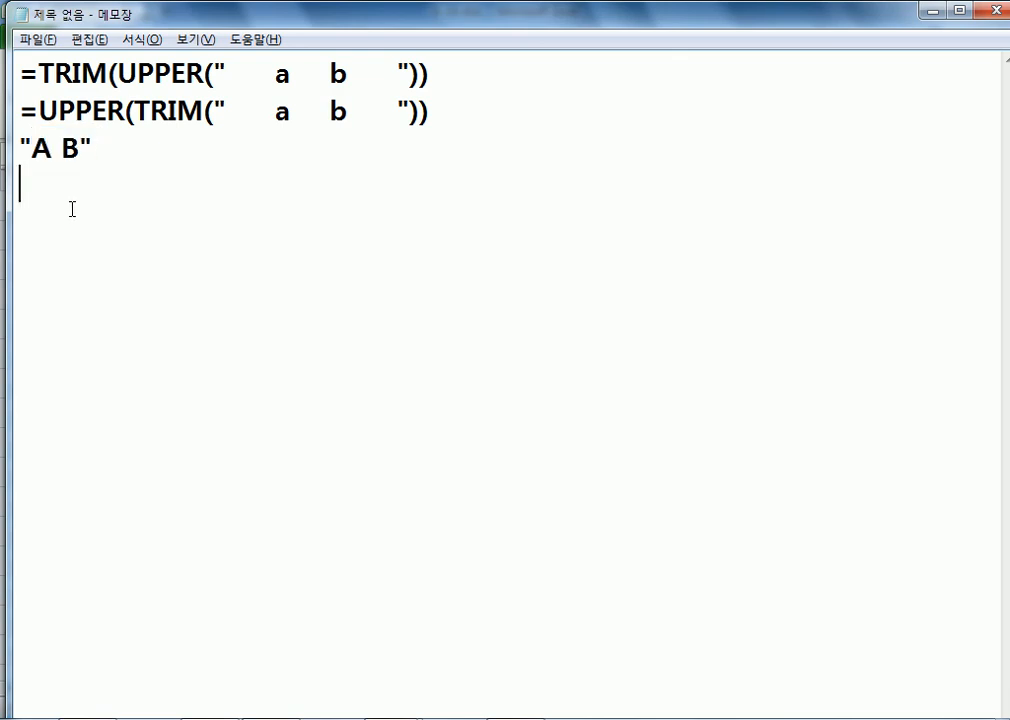
drag(118, 74, 204, 84)
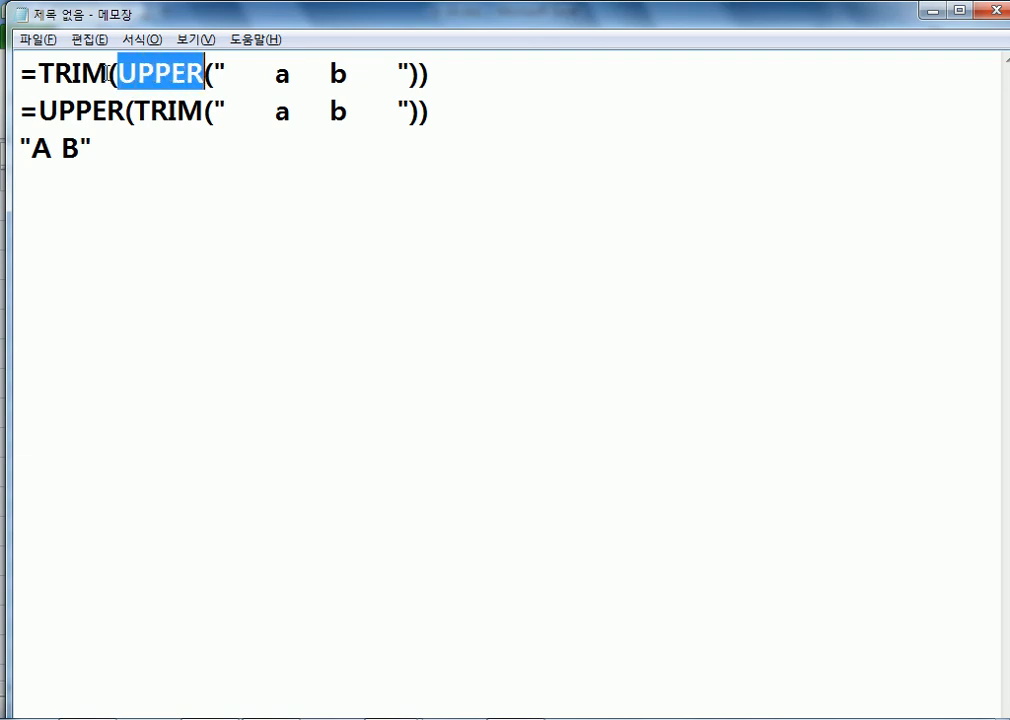
drag(107, 74, 38, 74)
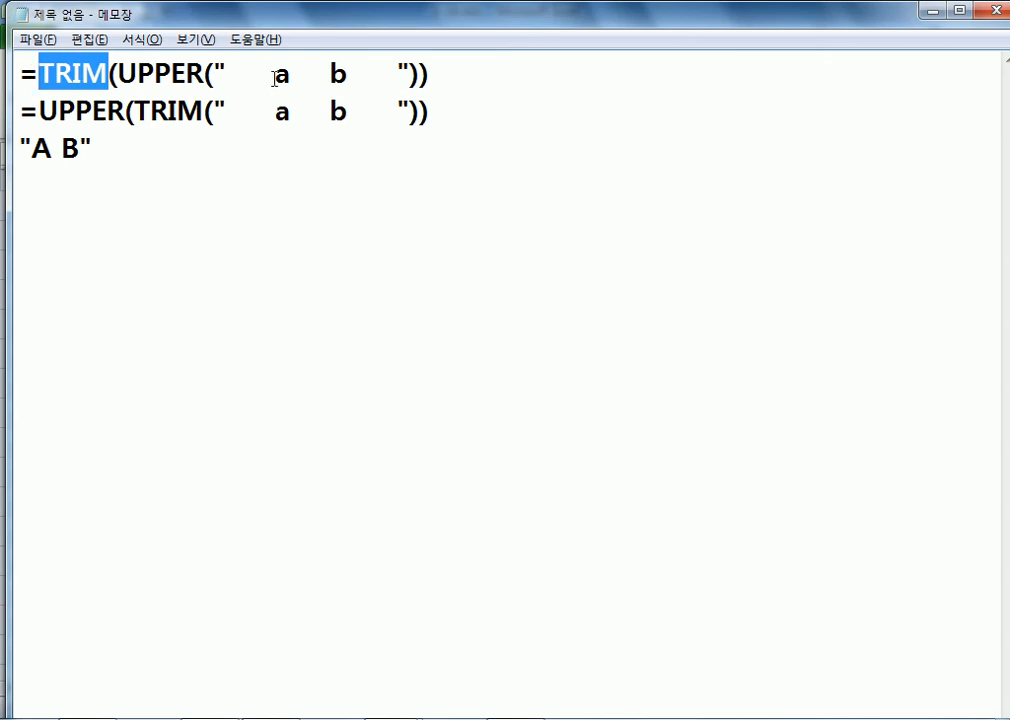
drag(273, 77, 228, 76)
drag(347, 78, 399, 74)
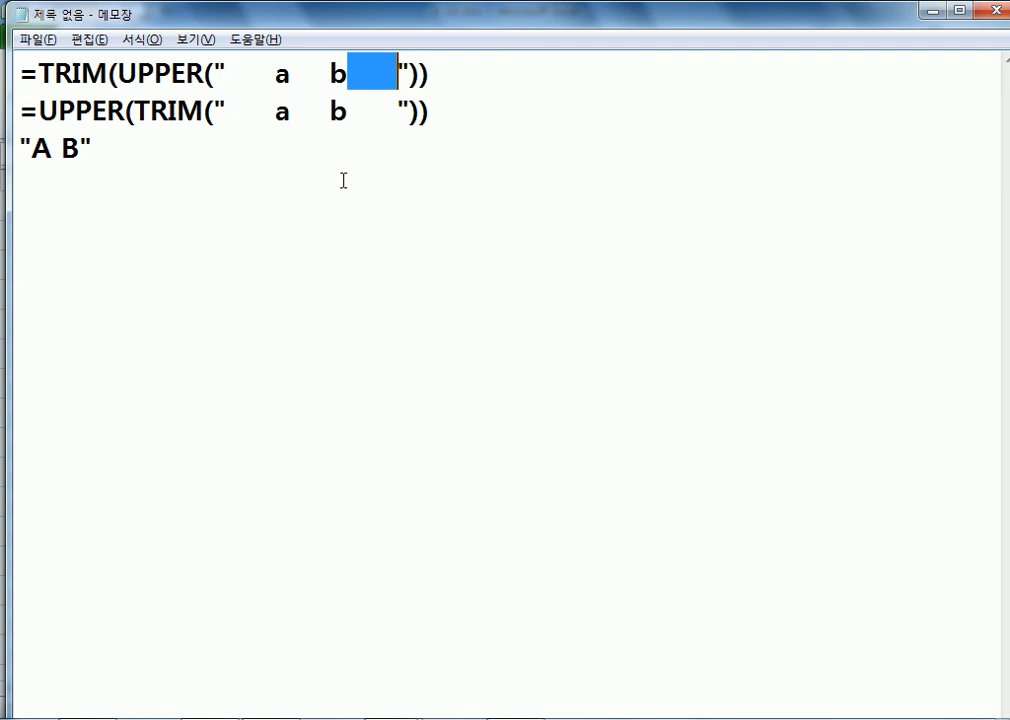
click(219, 232)
Step: Write the space-padded quoted string " a b " on the blank line
text(a b)
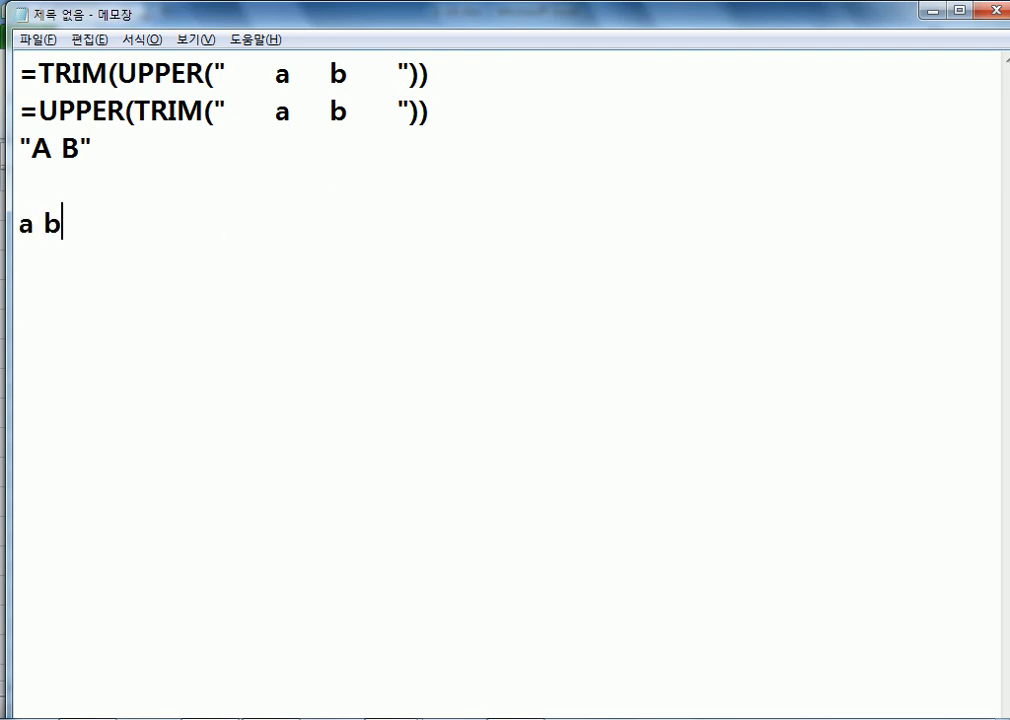
key(shift+Home)
text(a      b      )
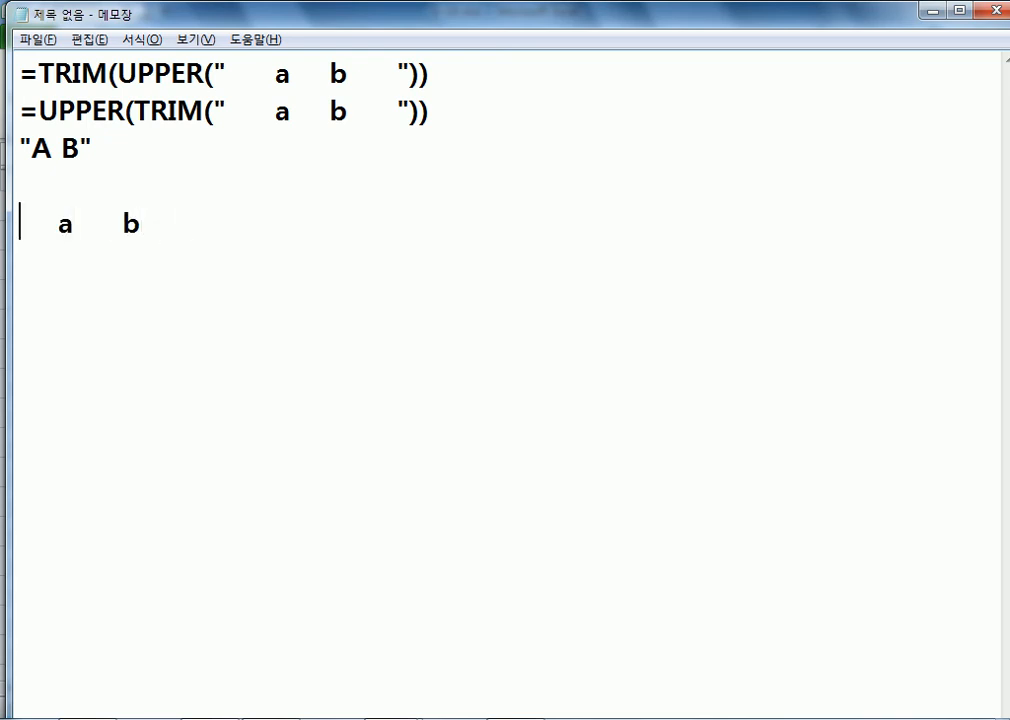
text(")
key(End)
text(")
Step: Append > "a b" to that line and leave an empty line below
key(Return)
text(a b)
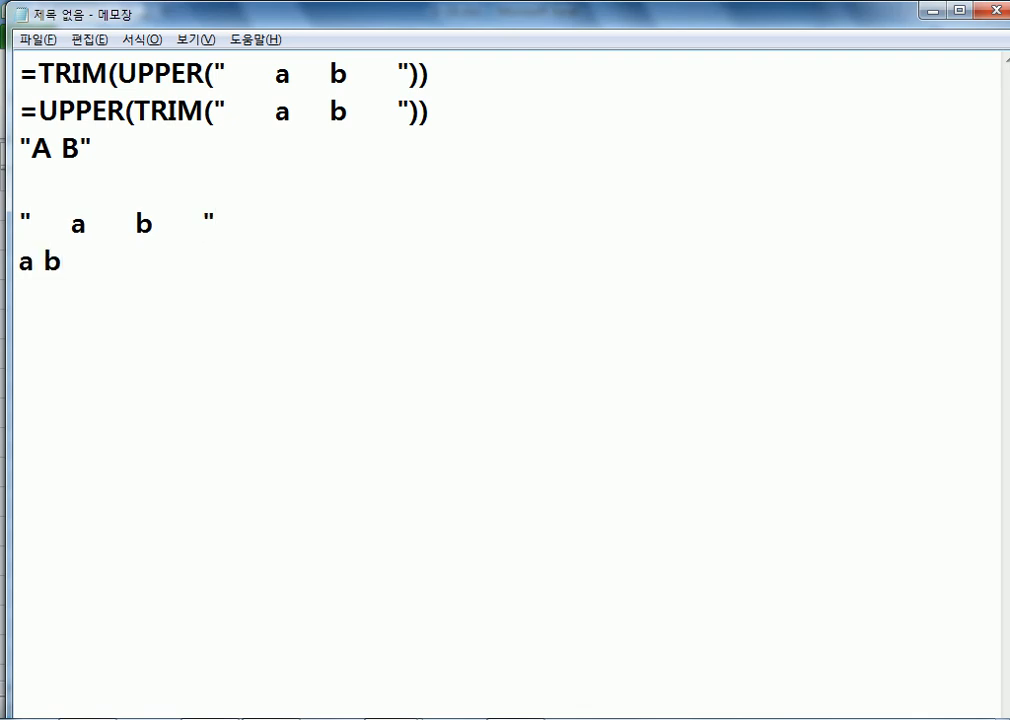
key(Up)
key(End)
text(> ")
key(Delete)
key(End)
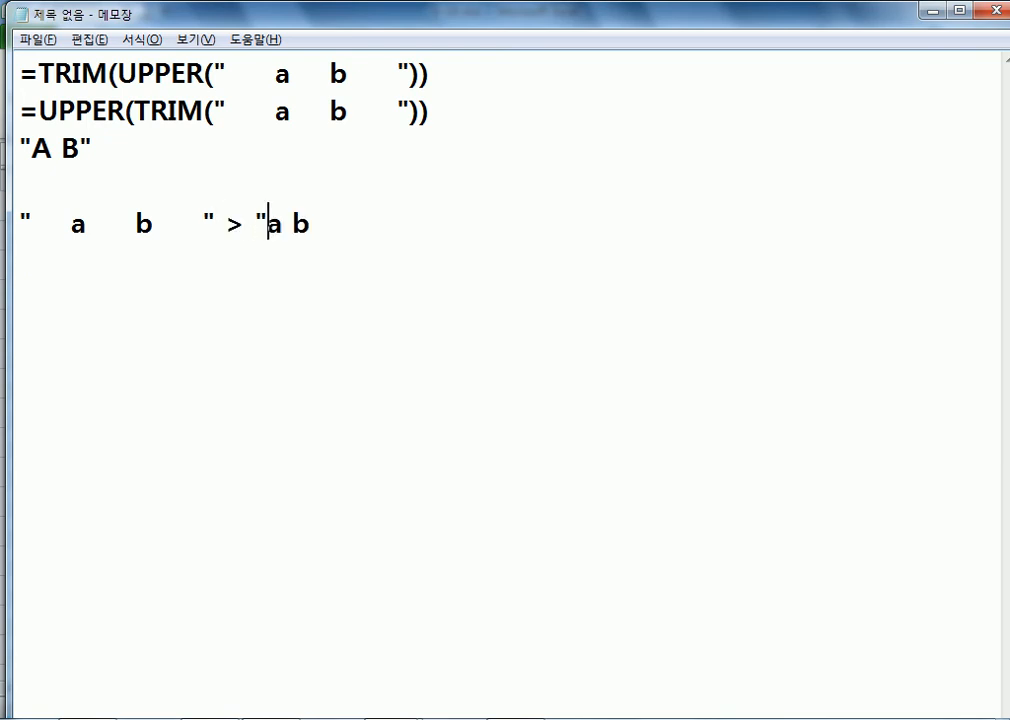
text(")
key(Return)
click(107, 282)
Step: Type 서울특별시 서초구 with extra spaces and add a duplicate line with the extra spaces removed
text(서울특)
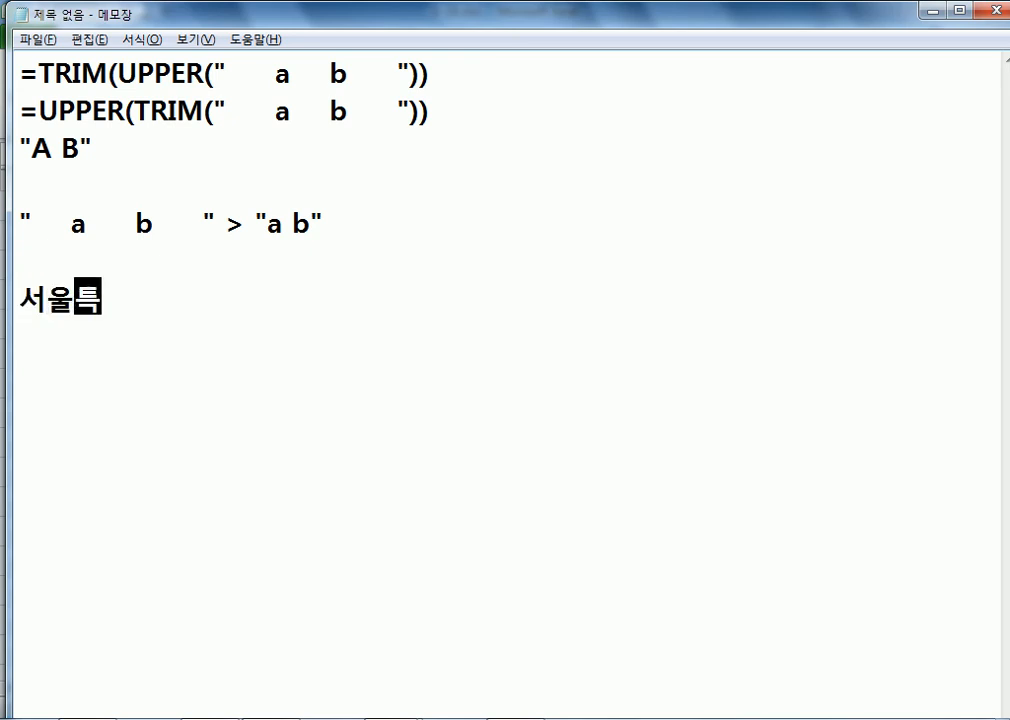
text(별시       )
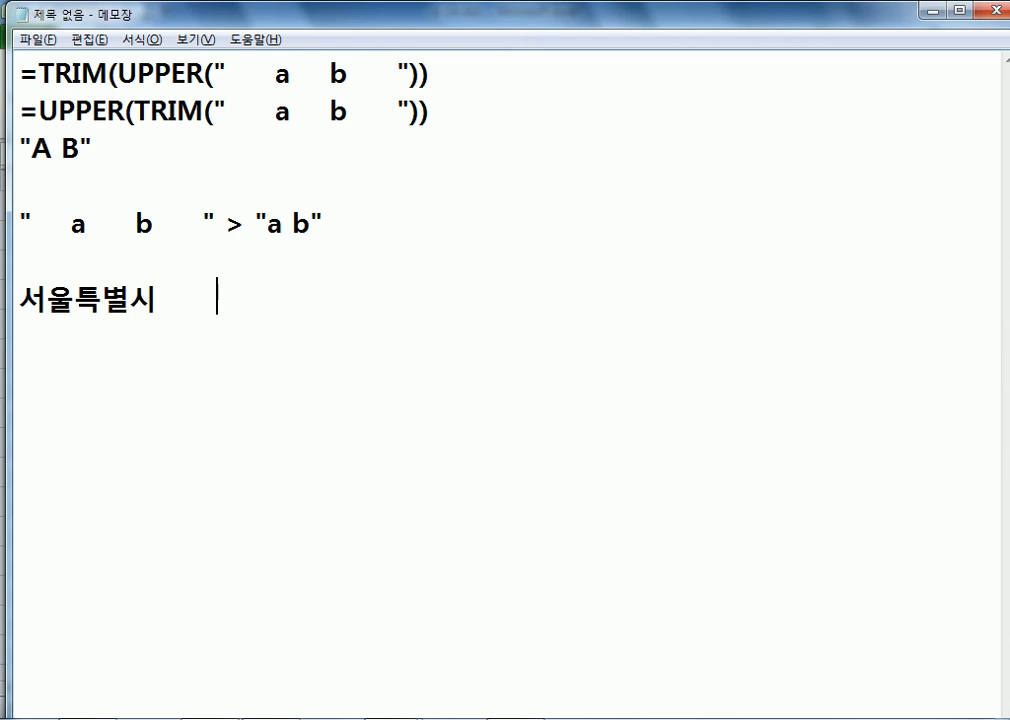
text(ㅅㅓ초구)
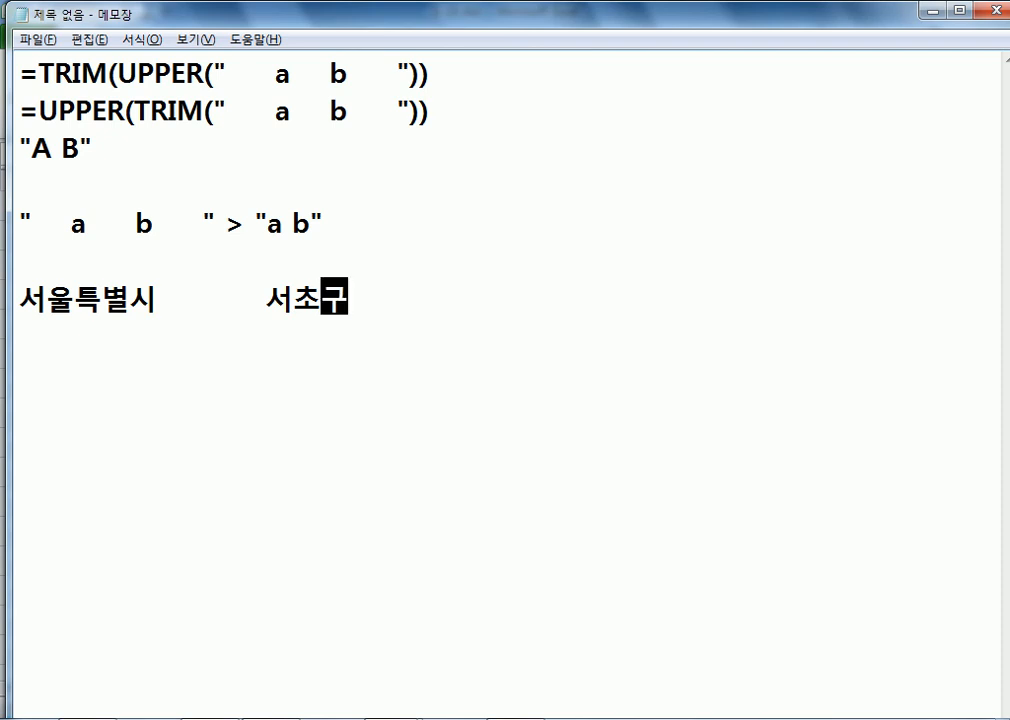
key(Return)
key(Up)
key(shift+Down)
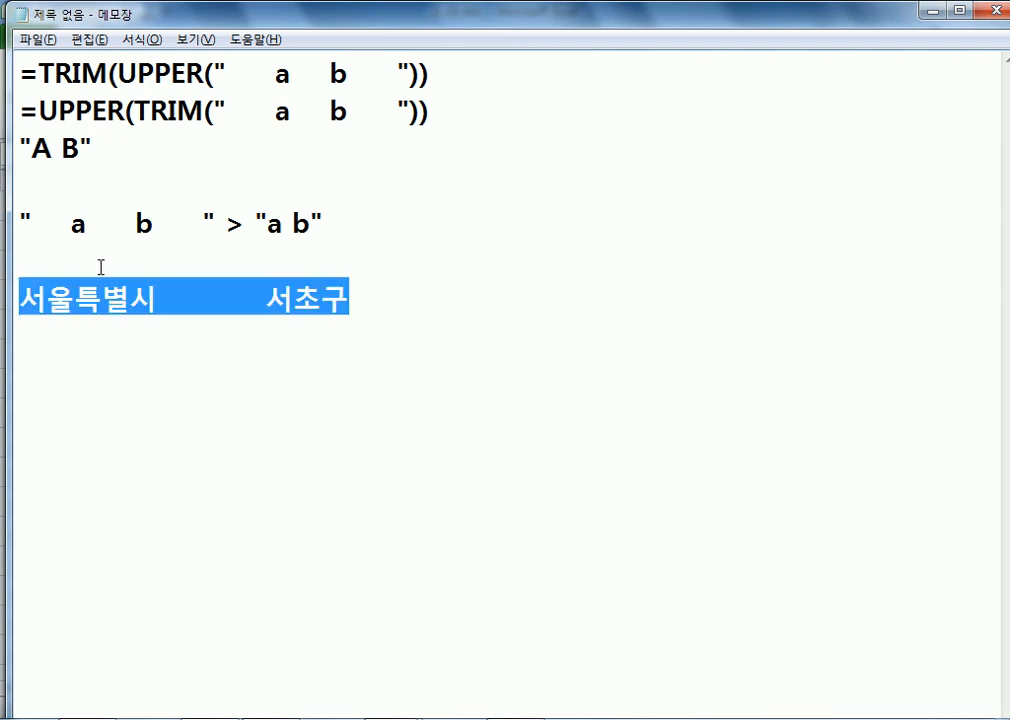
key(ctrl+c)
key(ctrl+v)
key(ctrl+v)
key(Left)
key(Left)
key(Left)
key(Left)
key(Left)
key(Left)
key(Left)
key(Left)
key(Left)
key(Left)
key(Left)
key(Left)
key(Left)
key(Left)
key(Left)
key(shift+End)
key(shift+Left)
key(shift+Left)
key(shift+Left)
key(Delete)
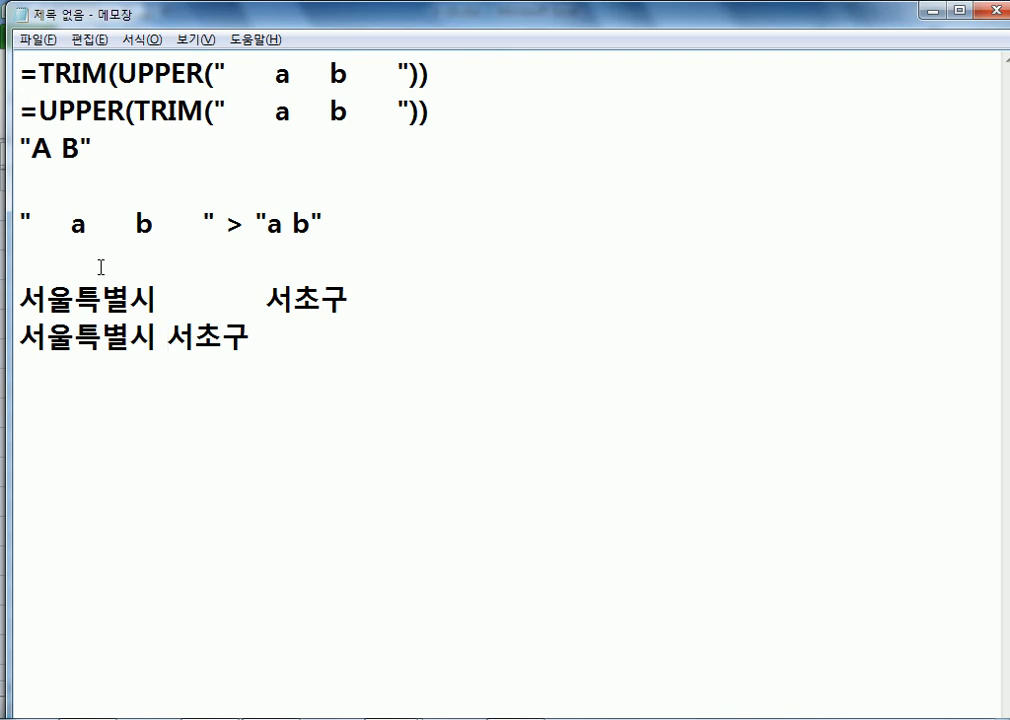
key(Down)
Step: Open 3-23.xlsx from the example files folder and view its date and time cells
key(alt+Tab)
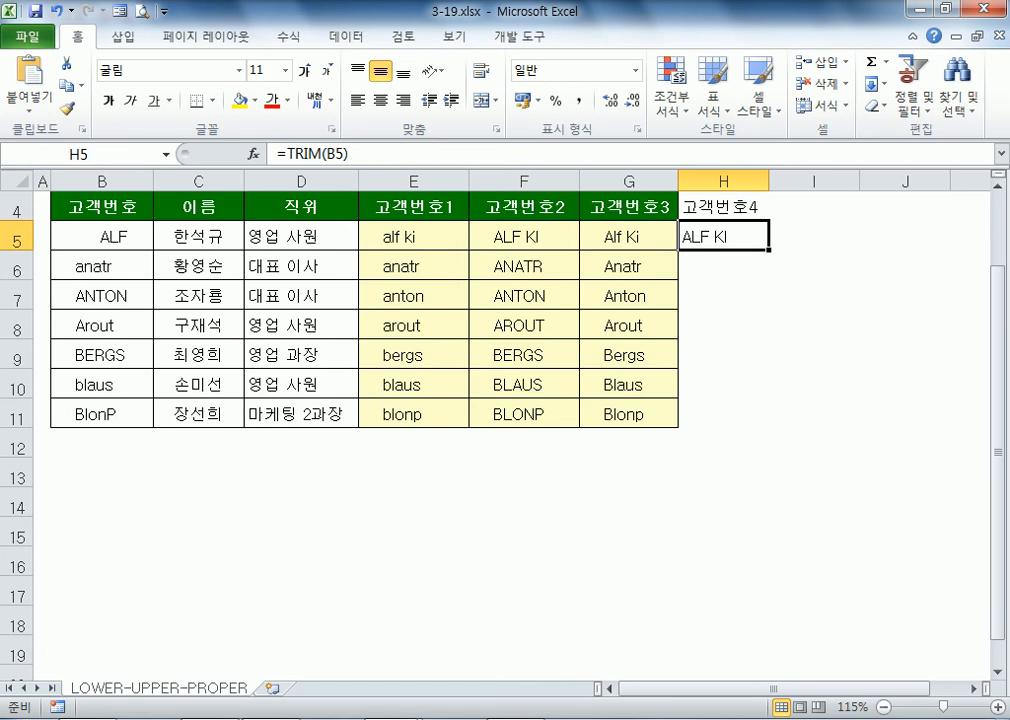
click(90, 719)
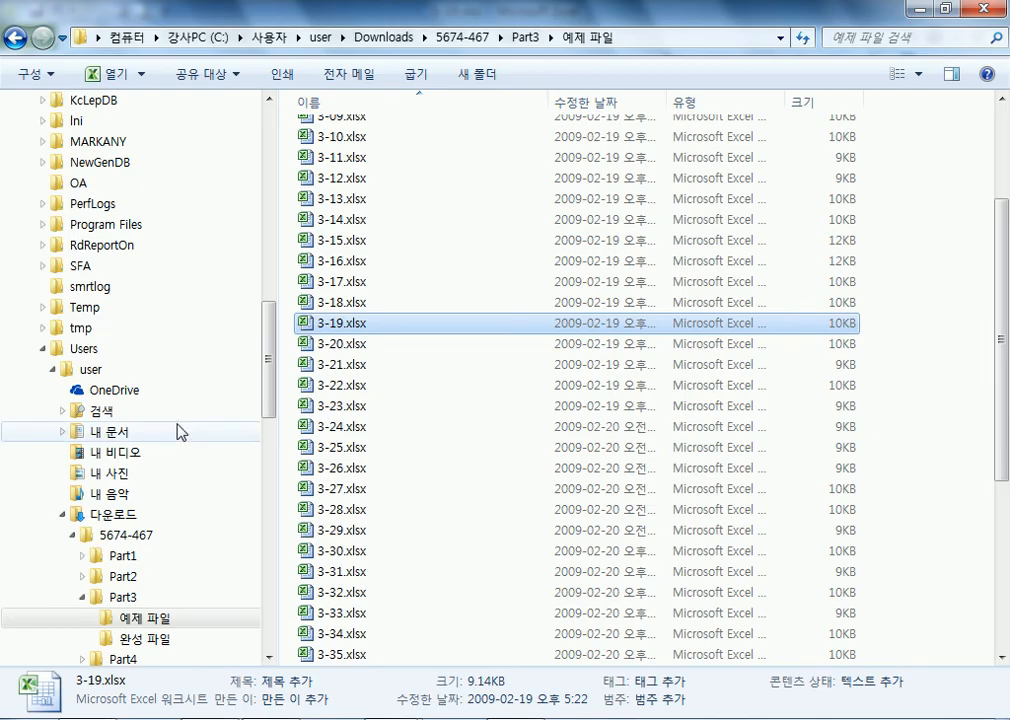
double_click(330, 405)
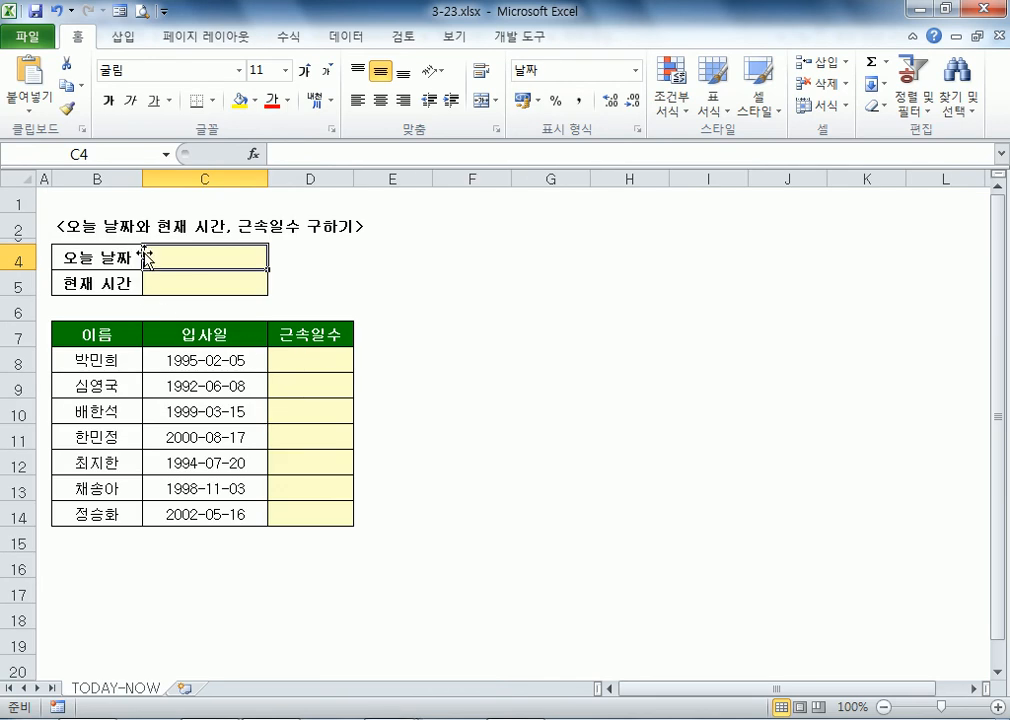
click(205, 286)
click(177, 256)
Step: Collapse the ribbon and insert today's date 2017-04-10 into C4 with Ctrl+;
click(258, 358)
click(294, 358)
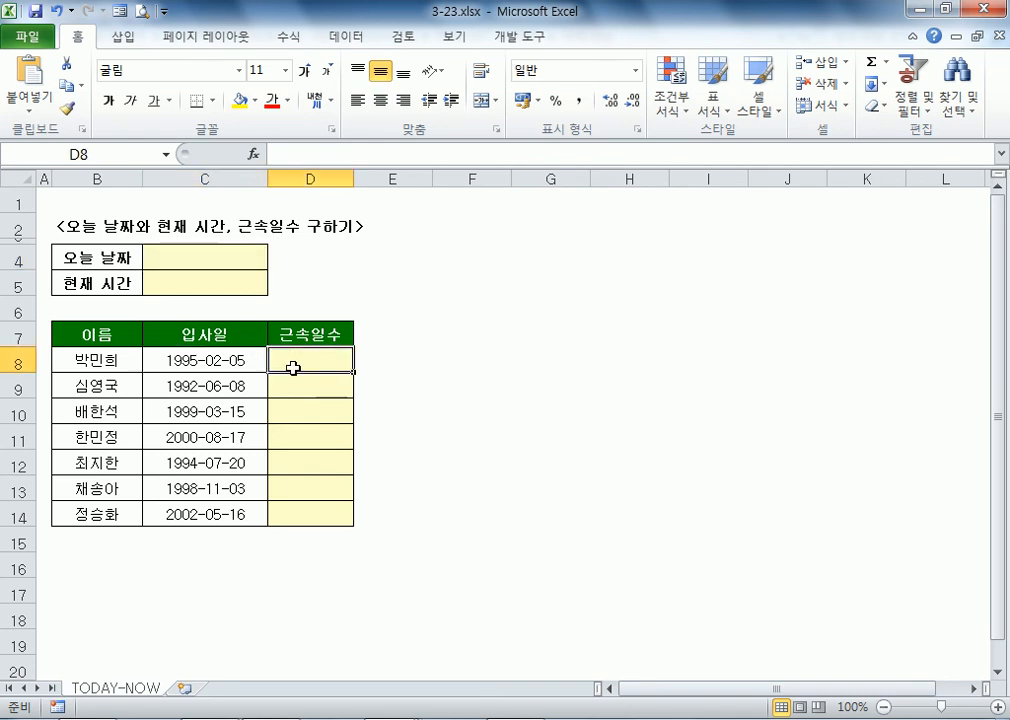
double_click(80, 40)
click(180, 165)
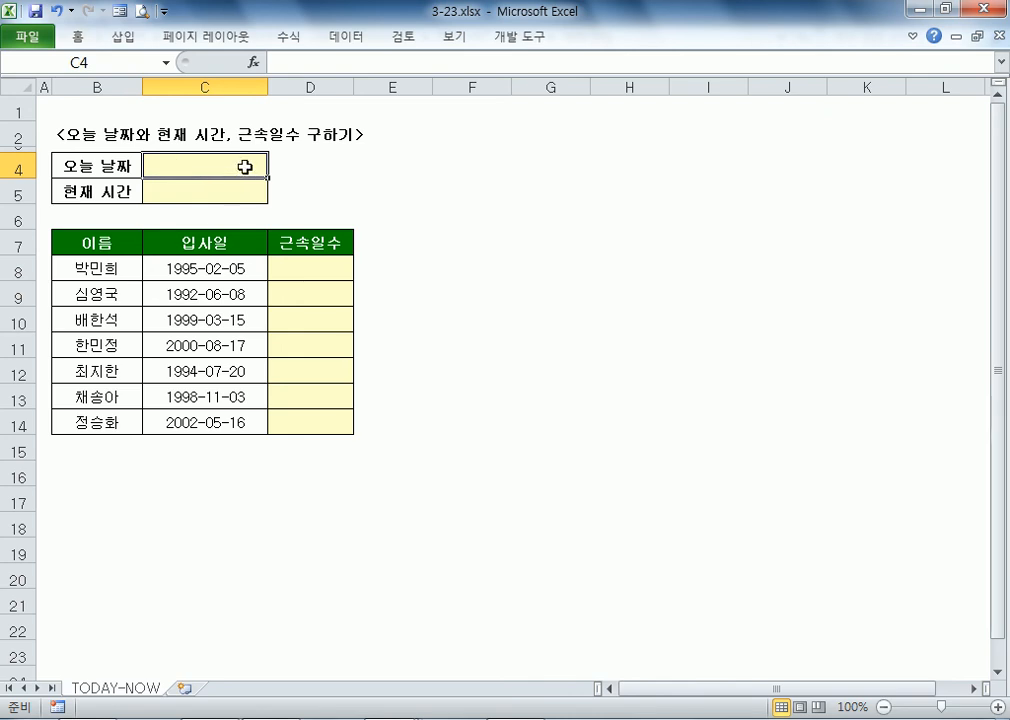
key(ctrl+semicolon)
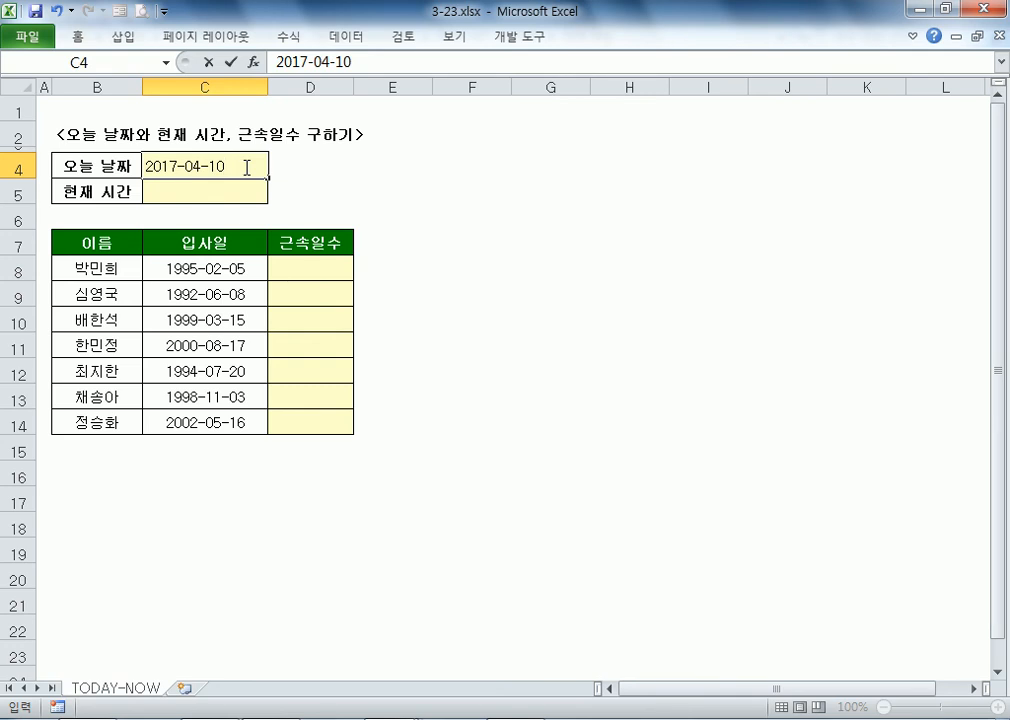
key(Escape)
key(ctrl+semicolon)
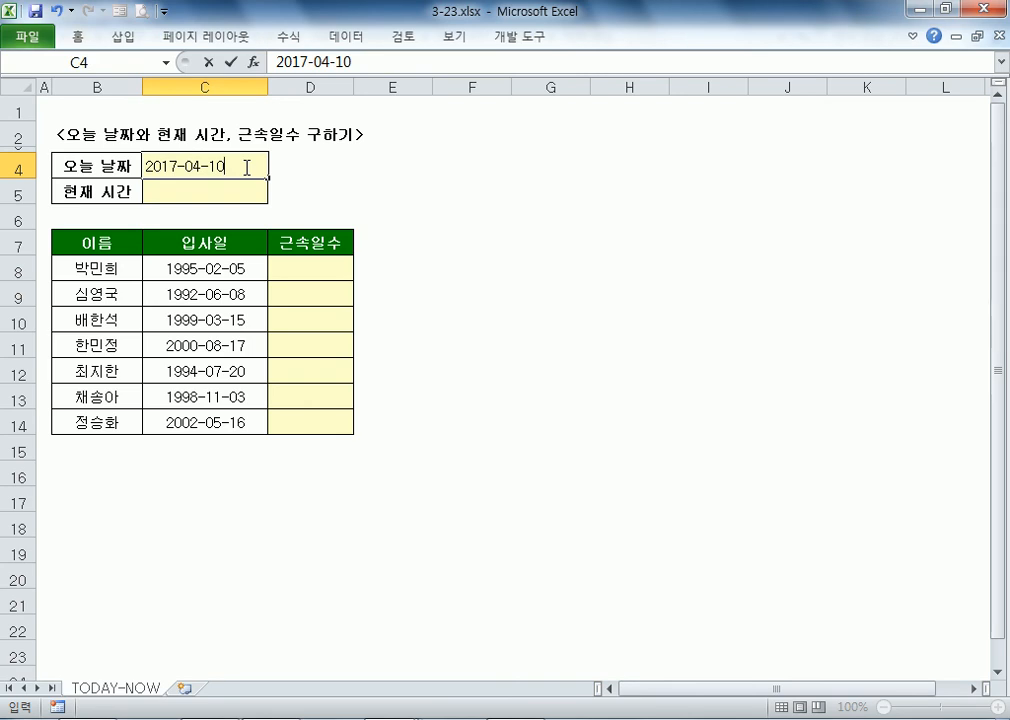
Step: Put =TODAY() in C4 (showing 2017-04-10), then insert the current time 7:36 PM into C5
key(Escape)
text(=TODAY)
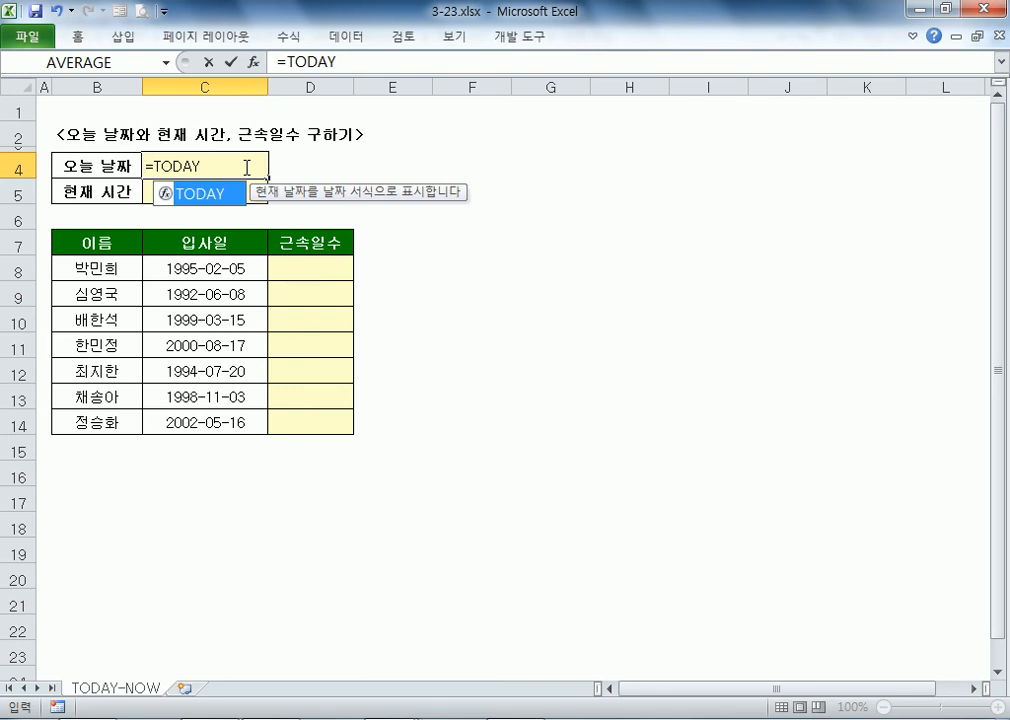
text(()
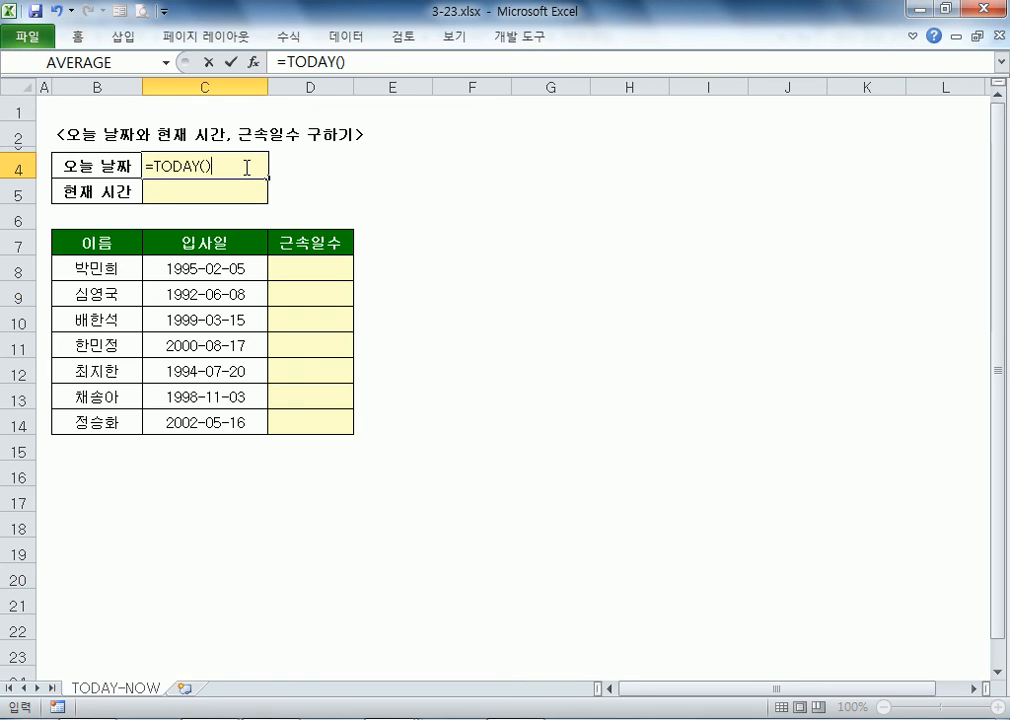
key(Return)
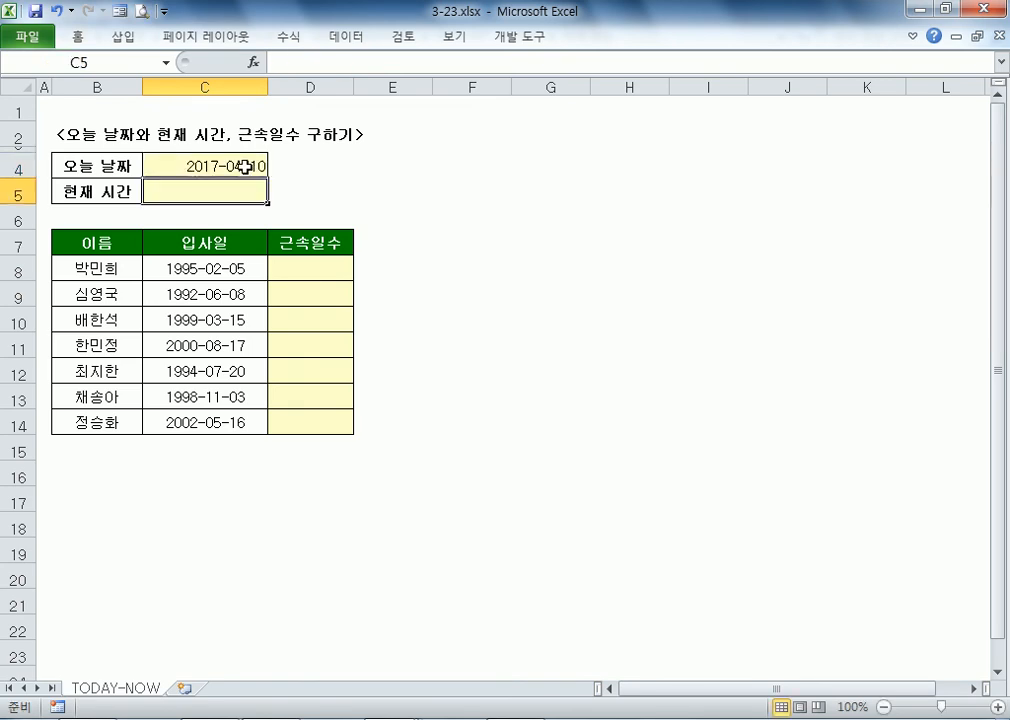
click(245, 166)
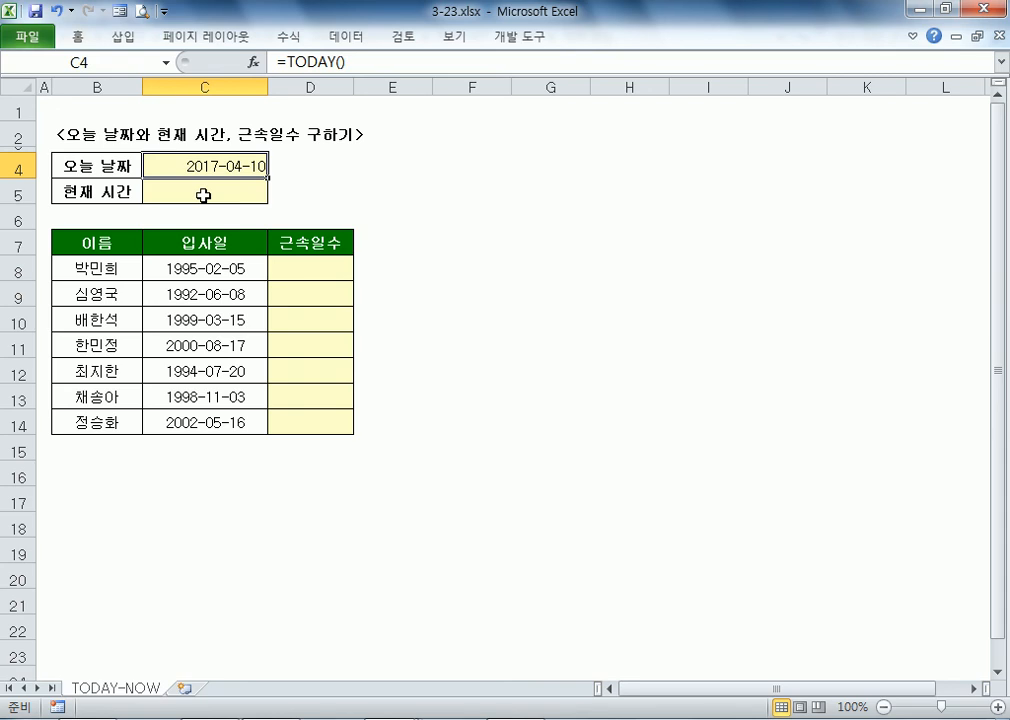
double_click(203, 160)
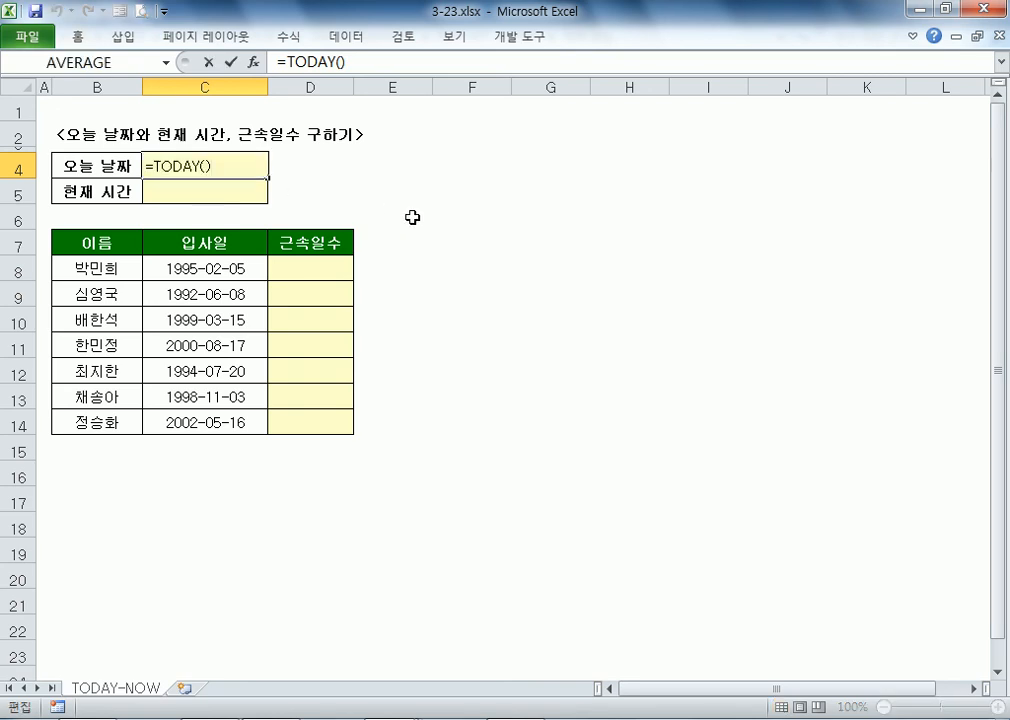
key(Return)
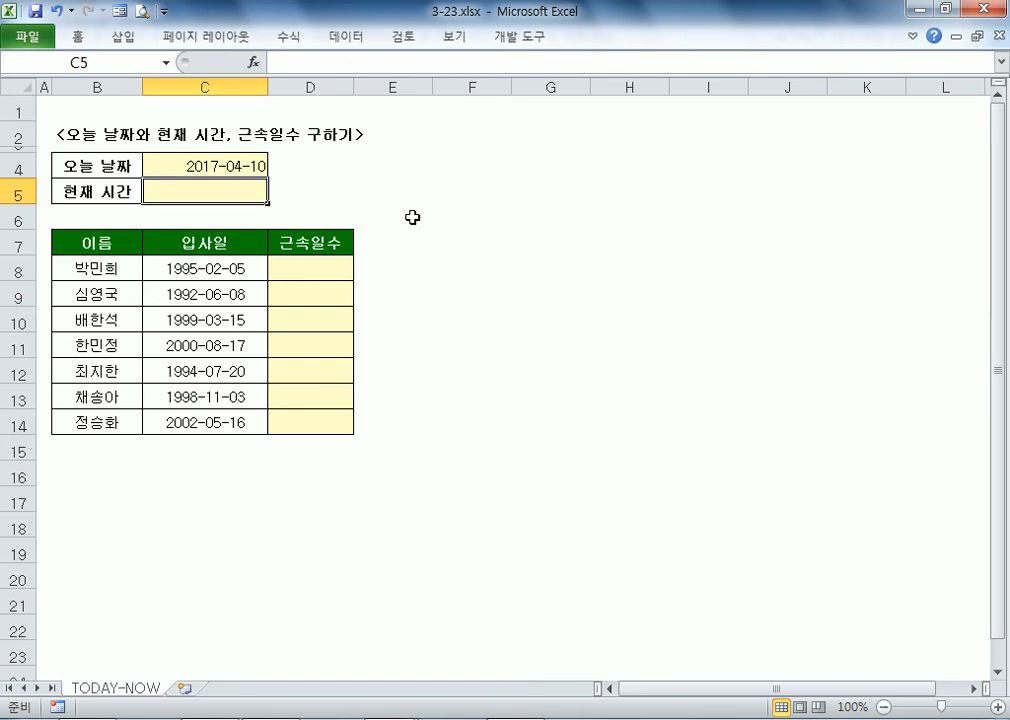
key(ctrl+shift+semicolon)
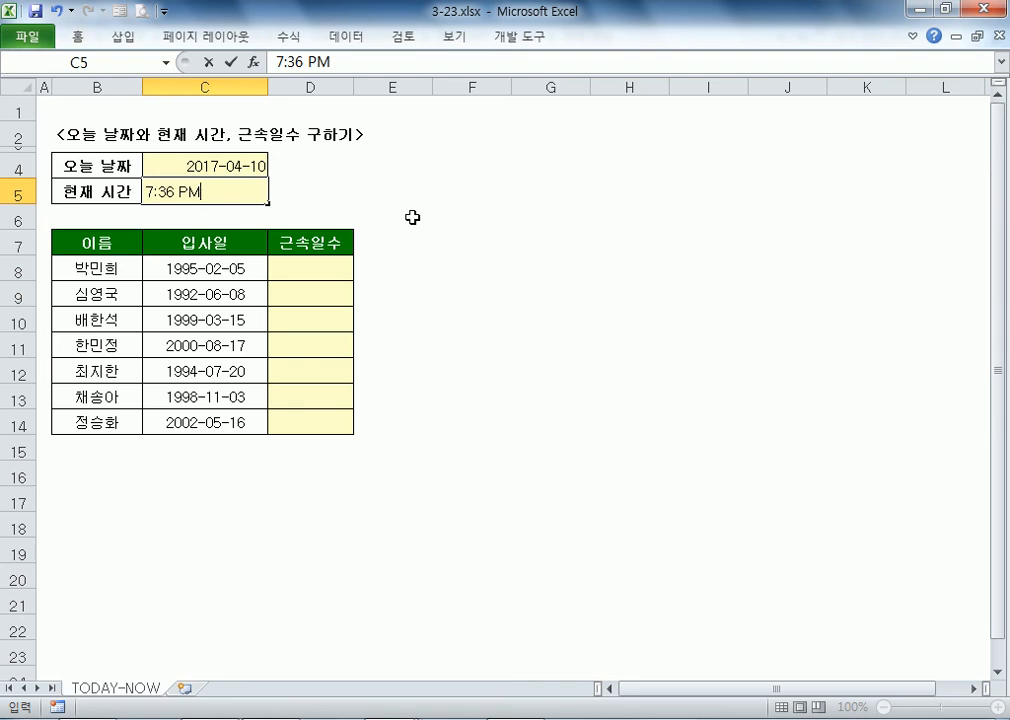
Step: Enter =NOW() in C5 after discarding the unfinished entries
key(Escape)
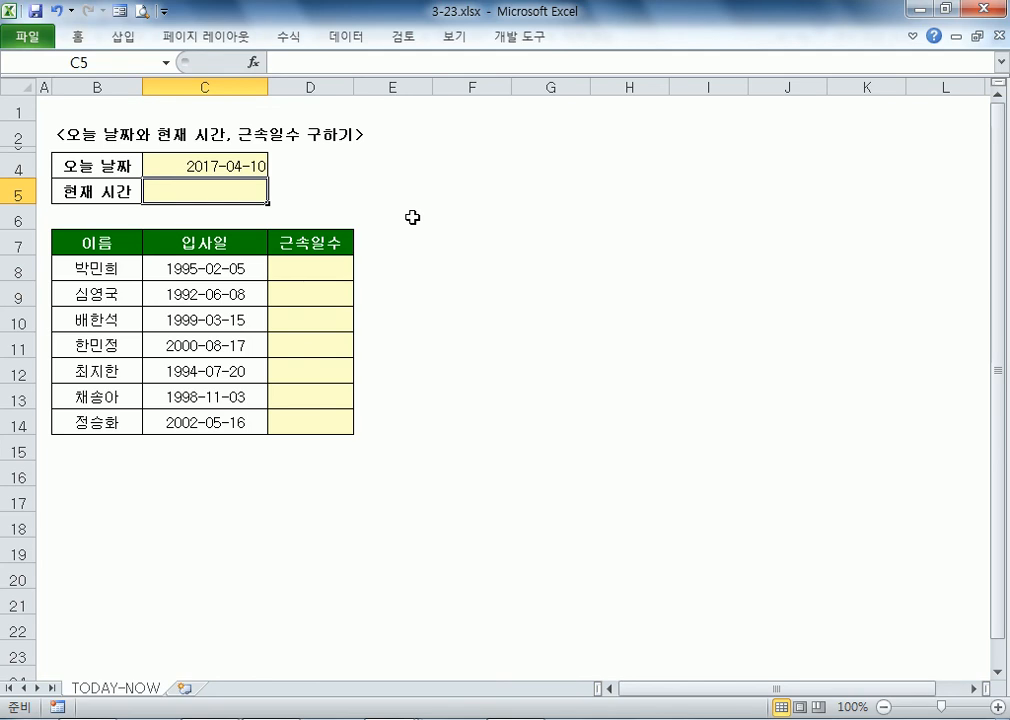
text(=NOW())
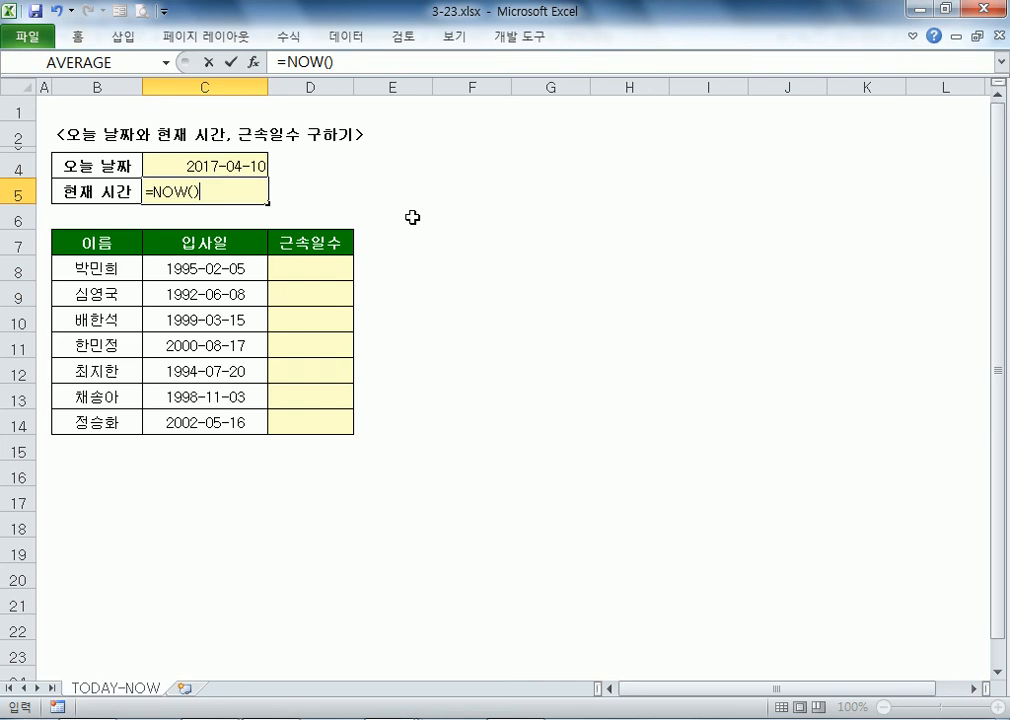
key(Escape)
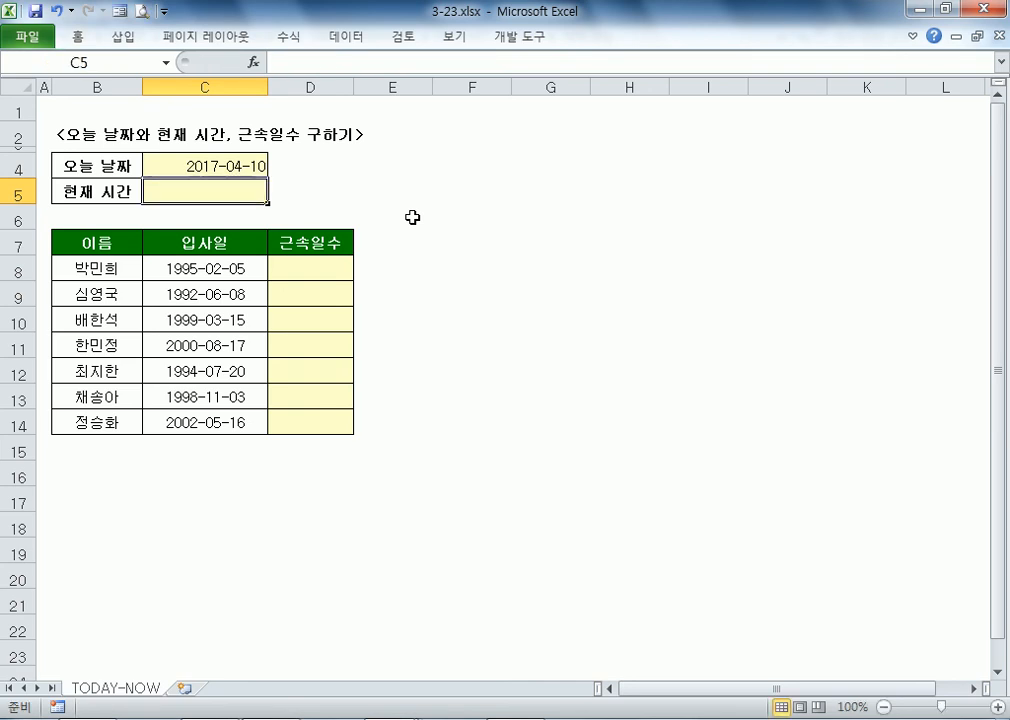
scroll(412, 217, up, 6)
text(=NOW())
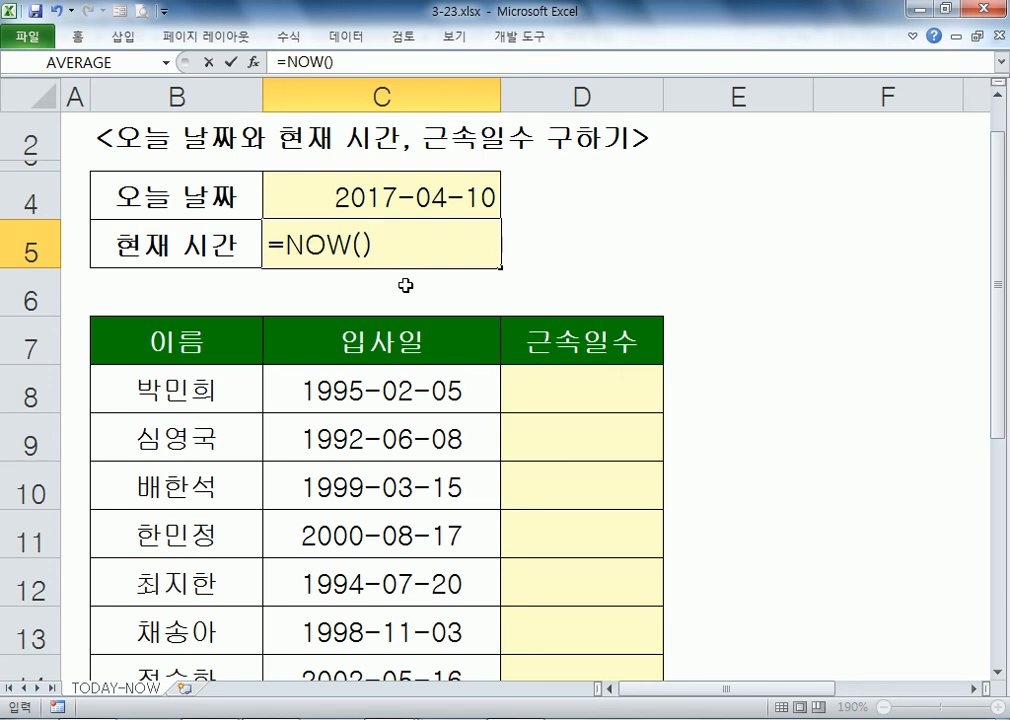
key(Return)
key(Up)
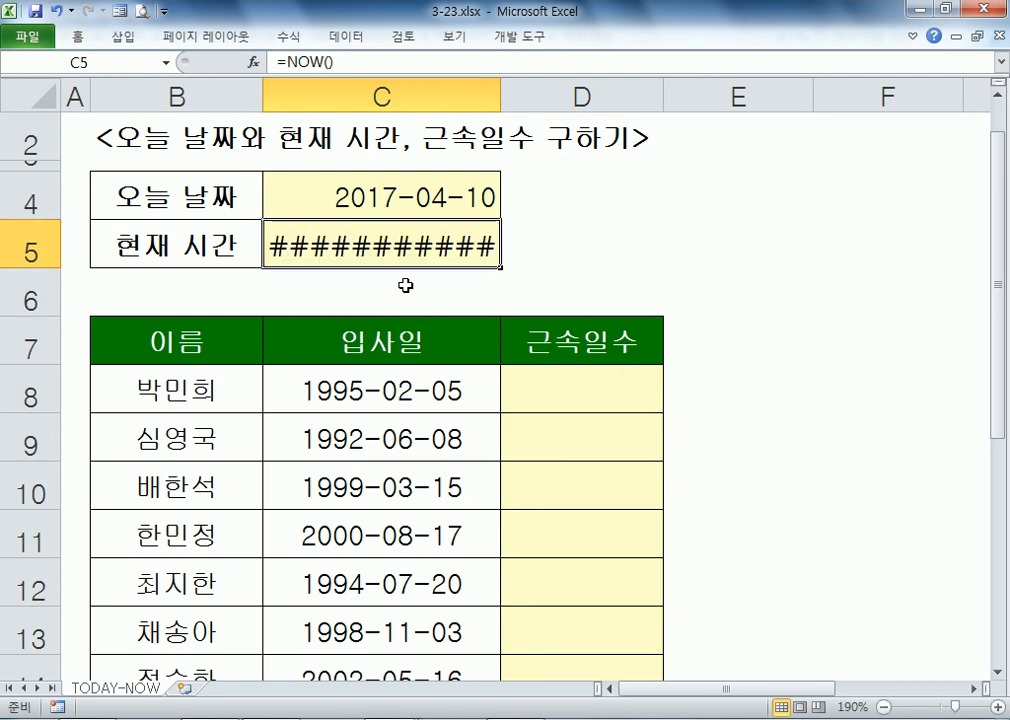
double_click(497, 103)
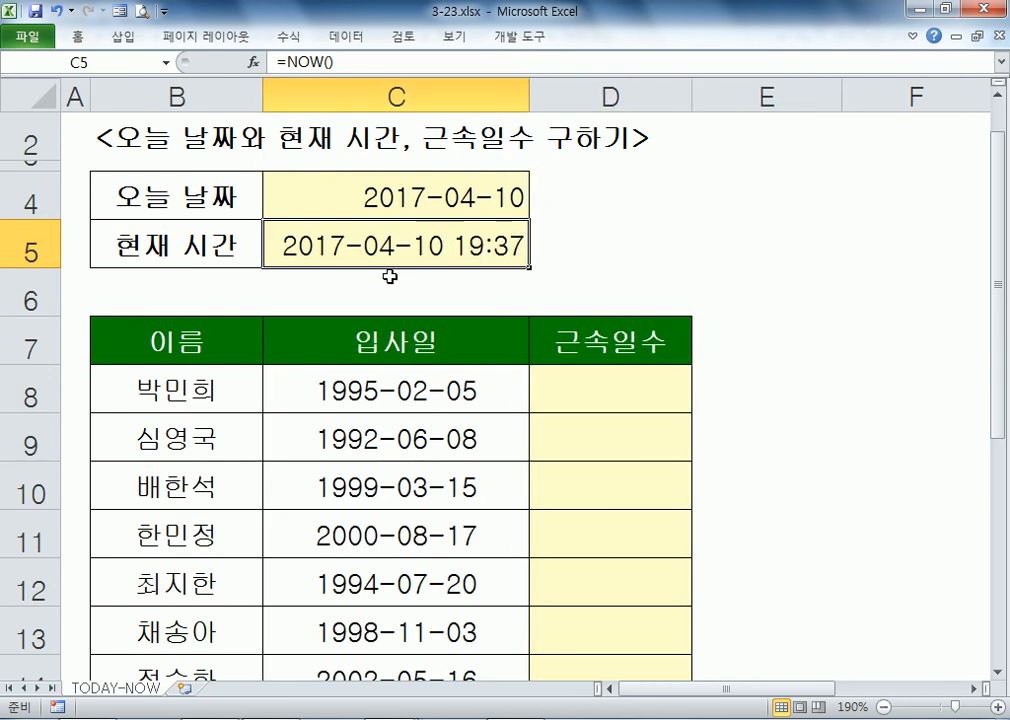
key(F2)
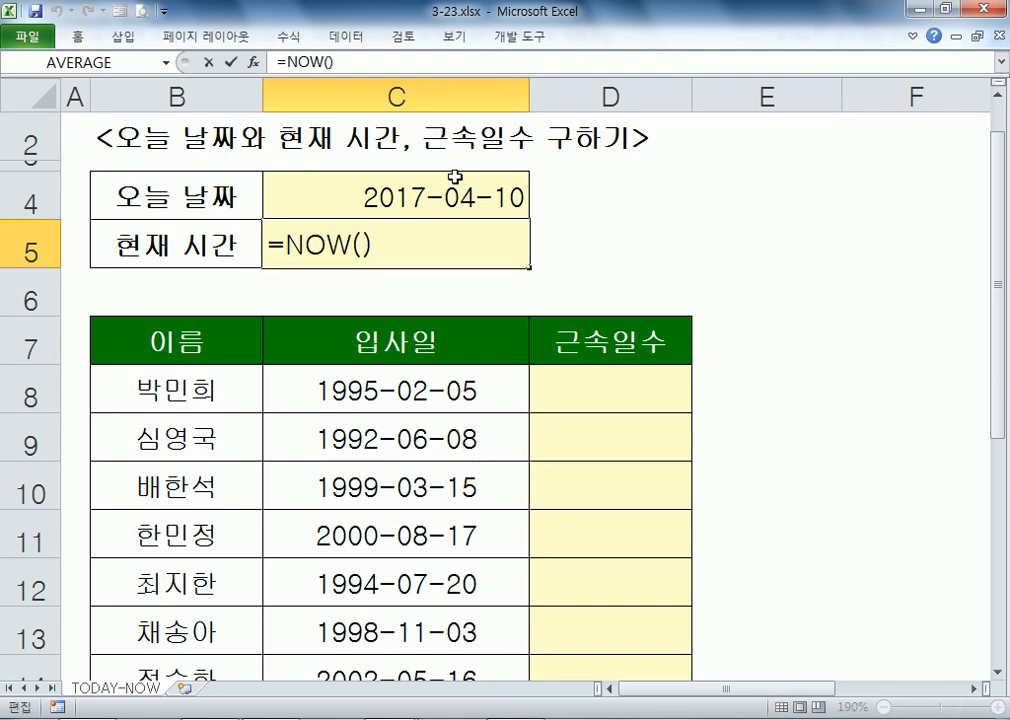
key(ctrl+Return)
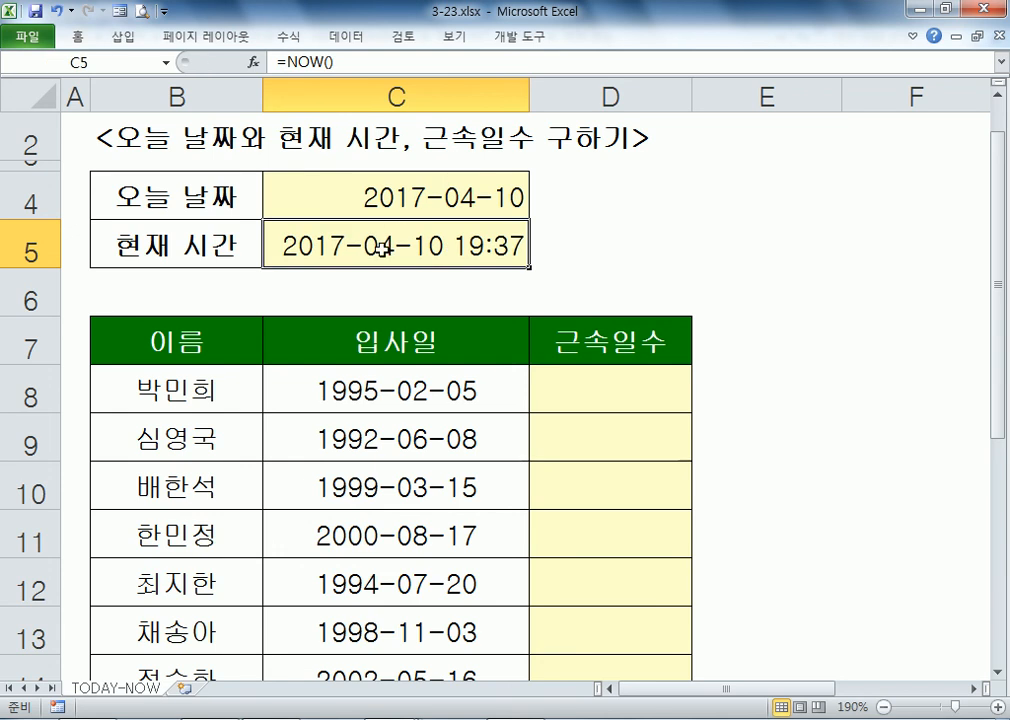
click(385, 196)
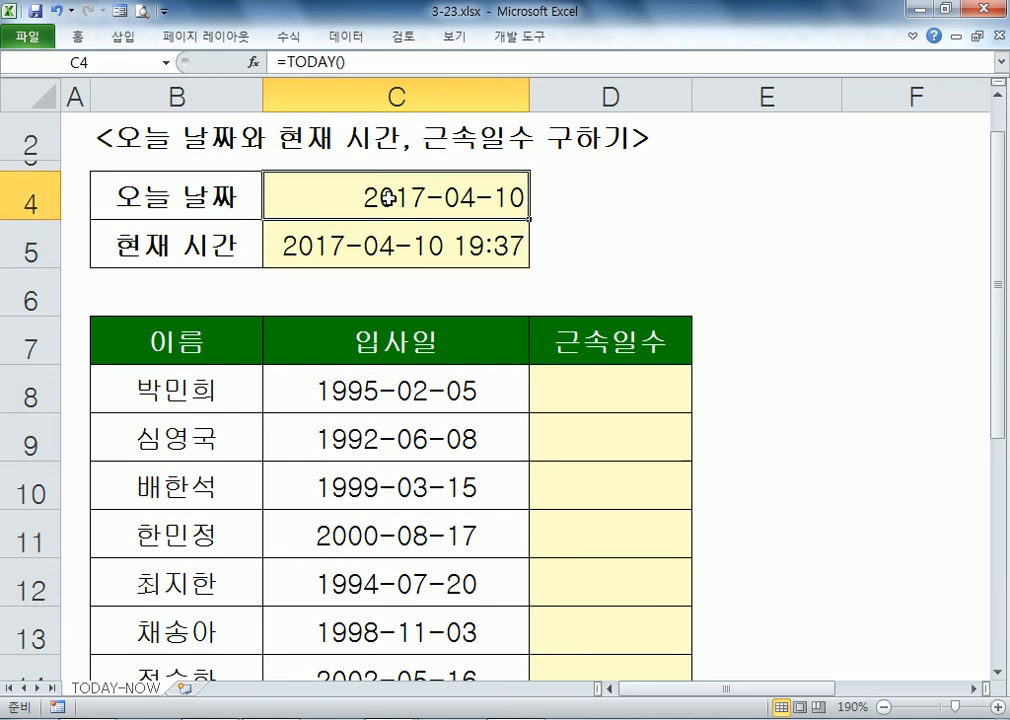
key(F2)
key(ctrl+Return)
click(503, 265)
key(F2)
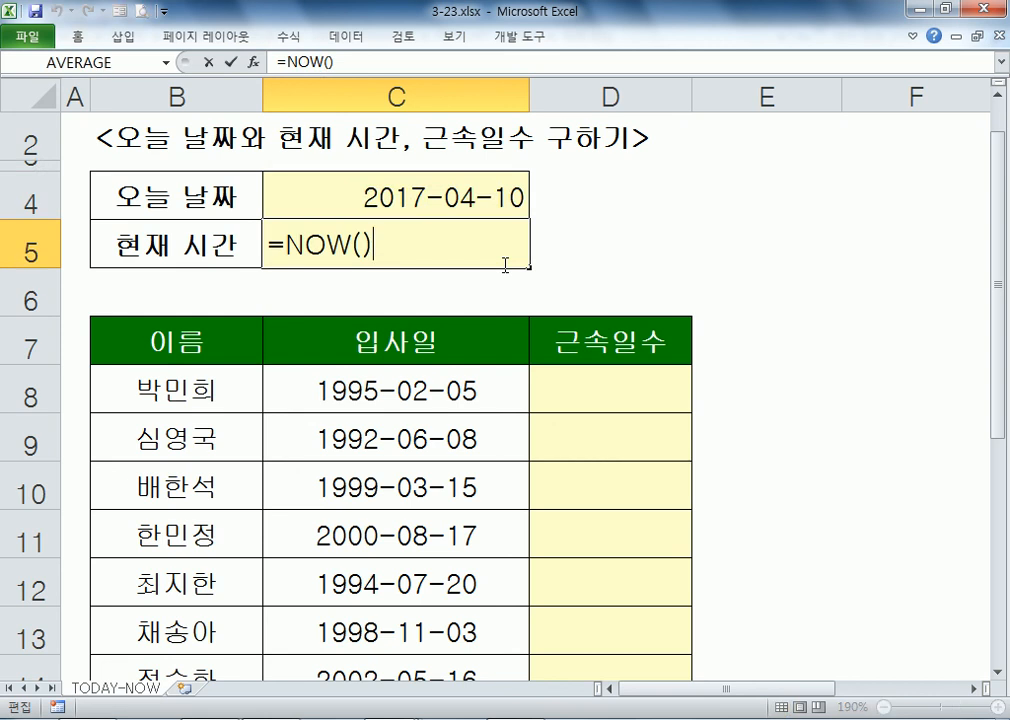
key(ctrl+Return)
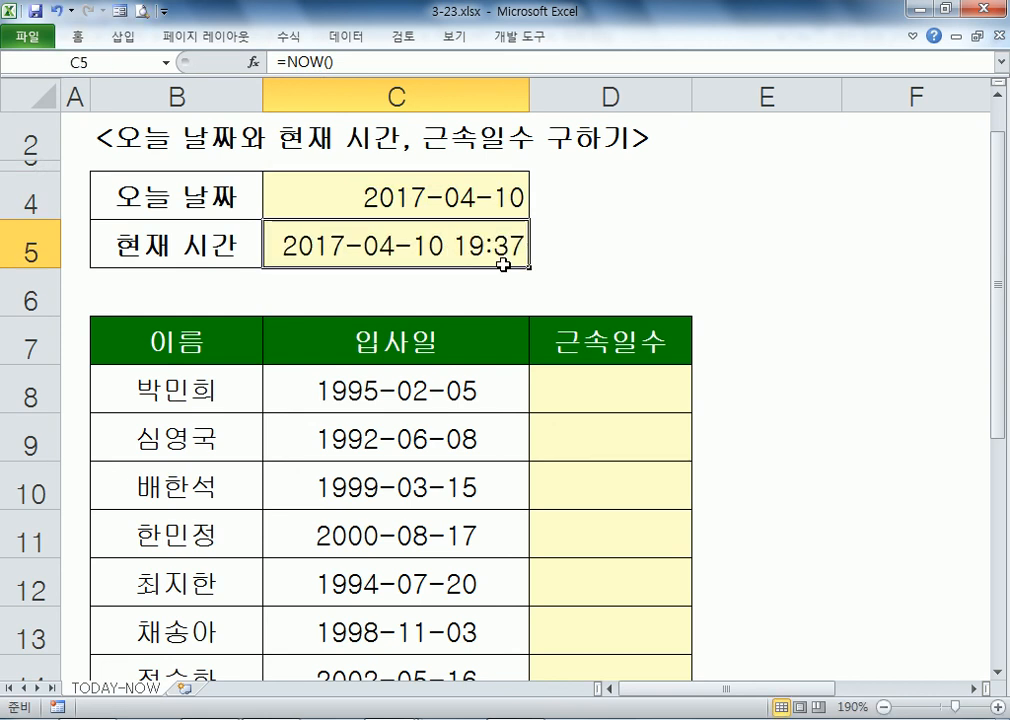
key(F2)
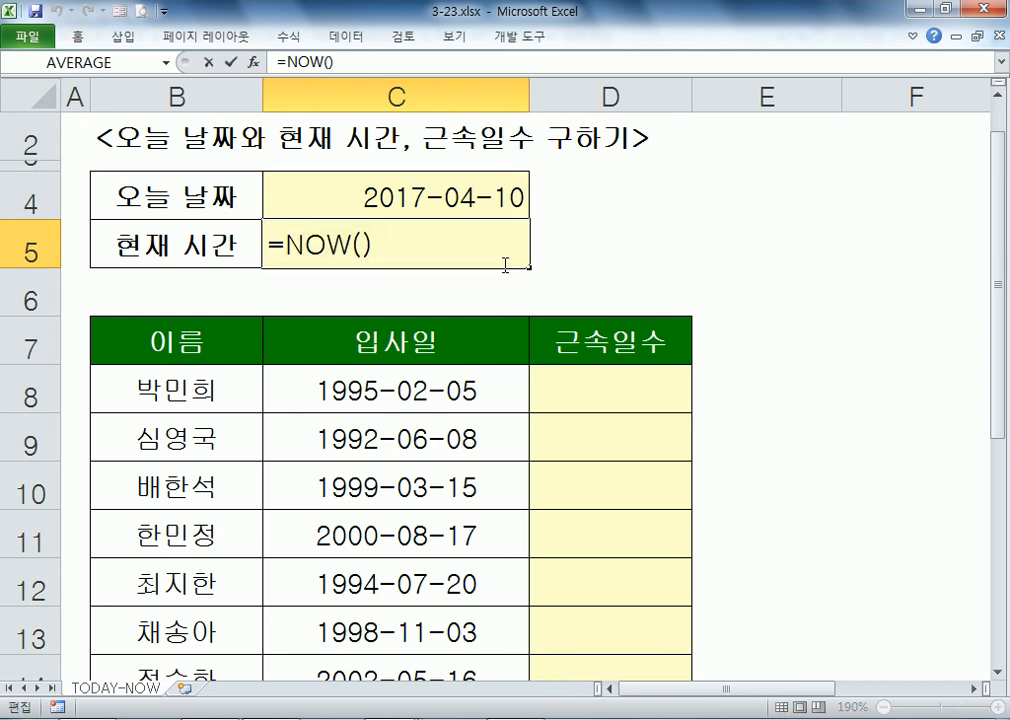
key(ctrl+Return)
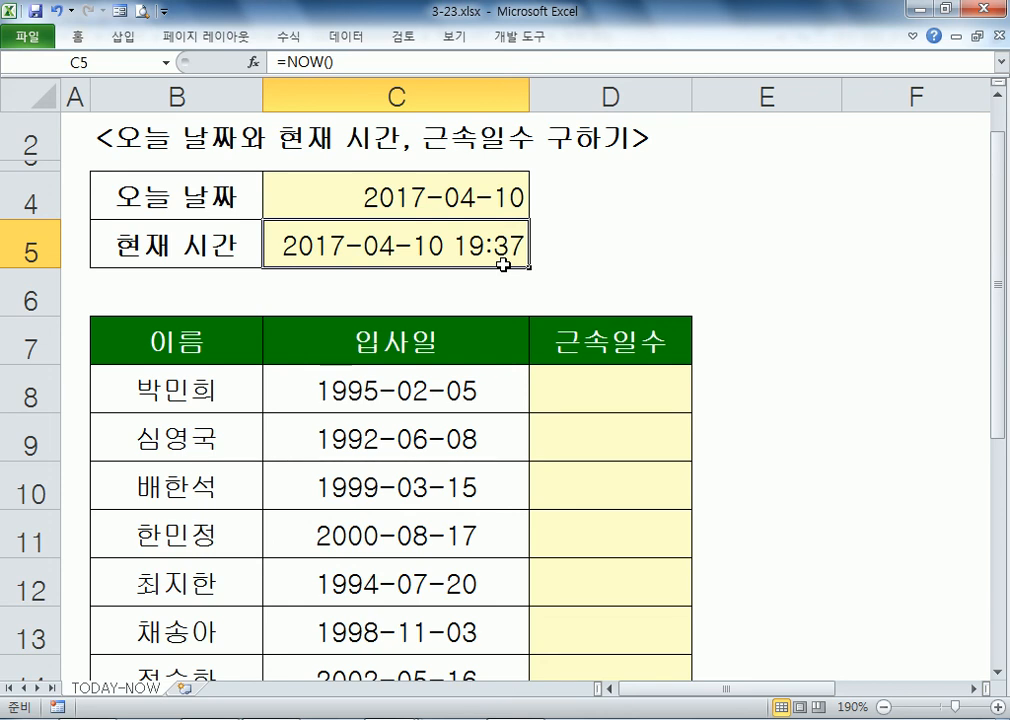
Step: Give C5 the custom format h:mm by deleting 'yyyy-mm-dd ' from the code
key(ctrl+1)
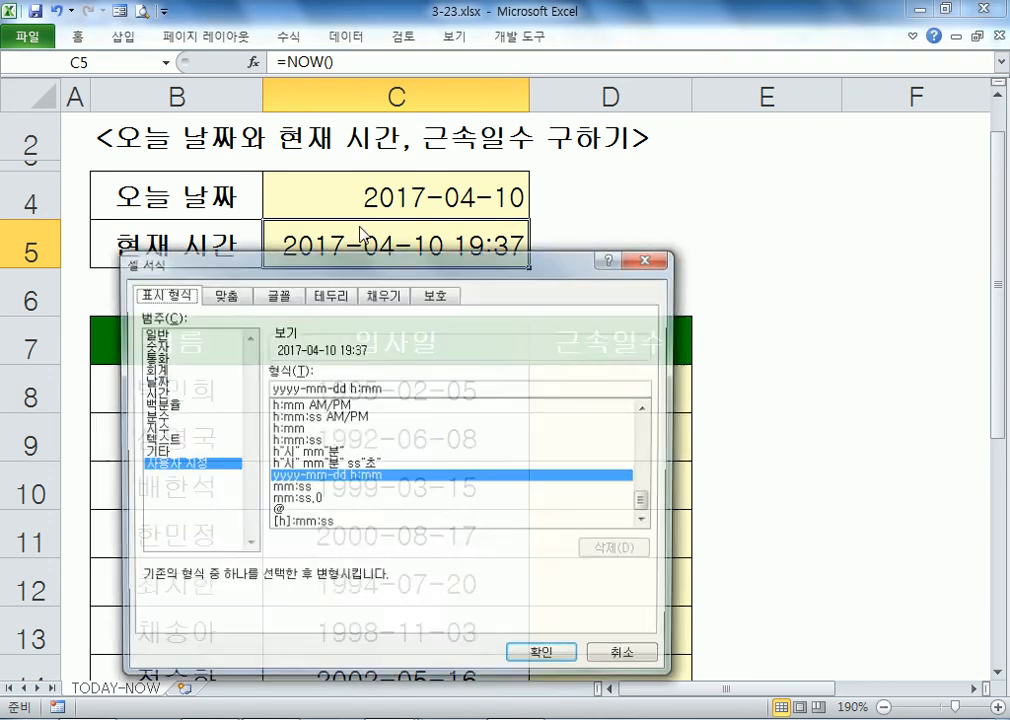
drag(406, 262, 499, 54)
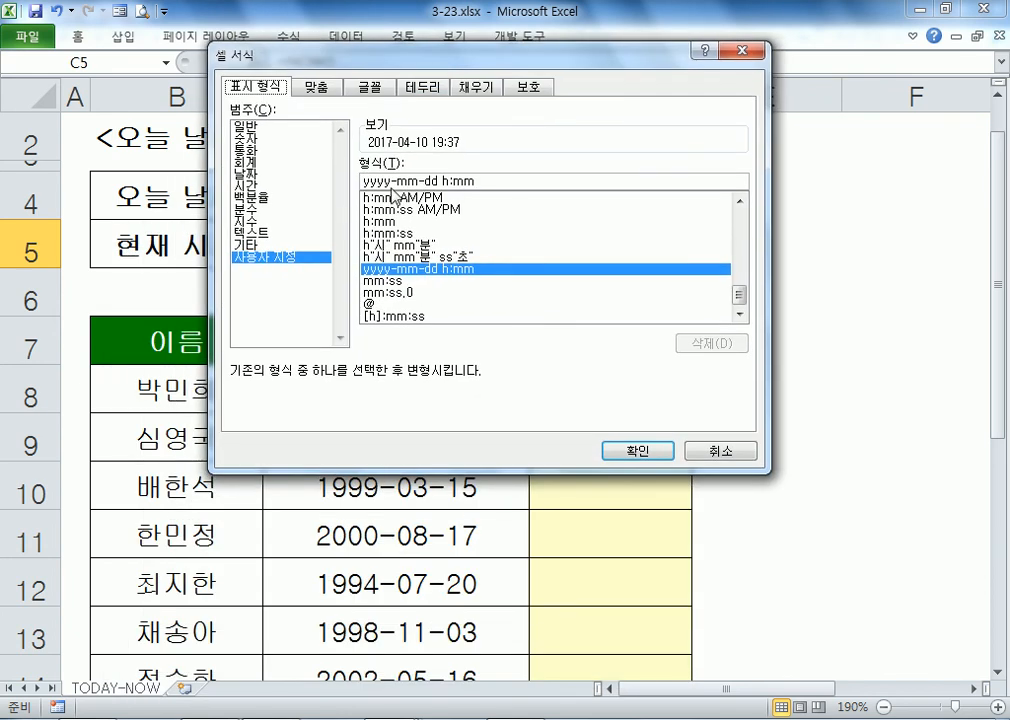
drag(436, 181, 362, 181)
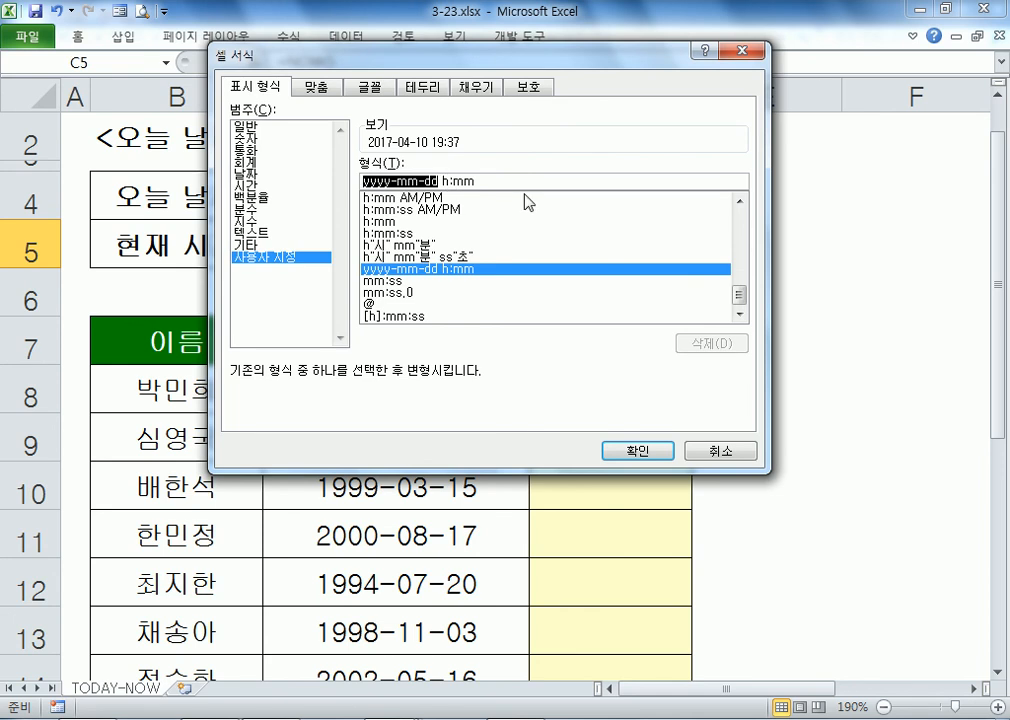
key(Delete)
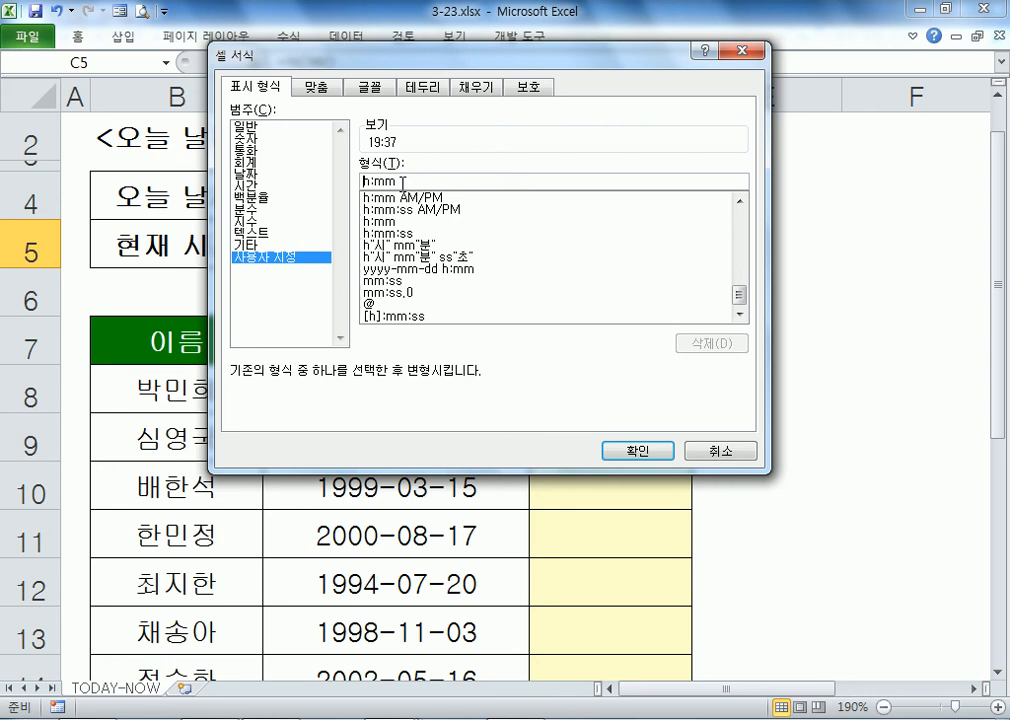
drag(390, 60, 594, 37)
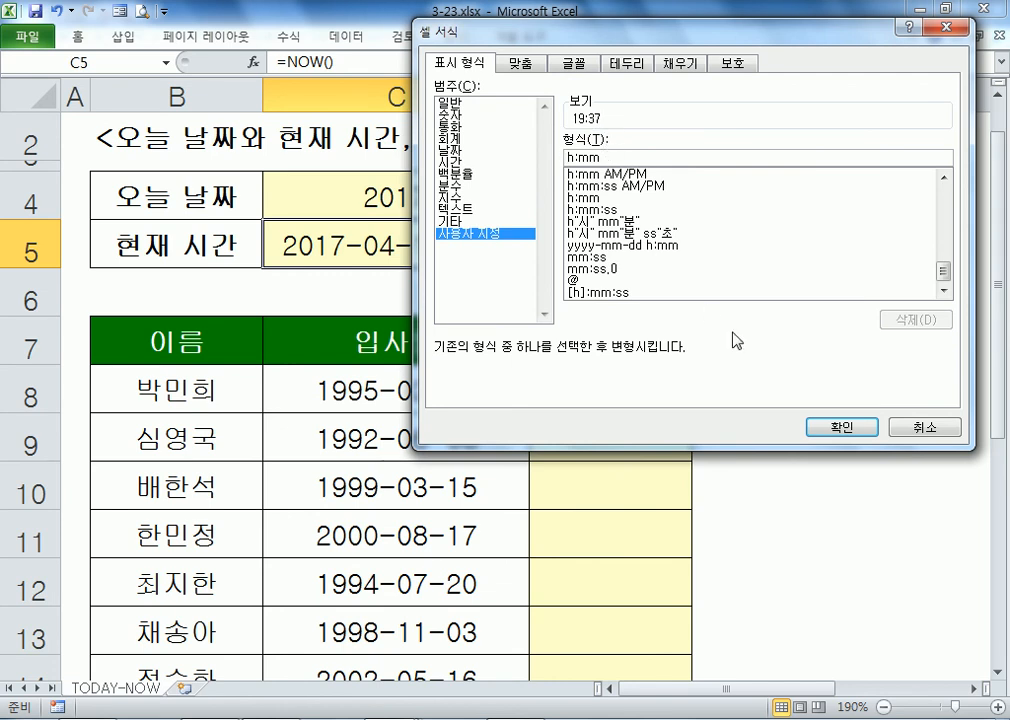
click(841, 426)
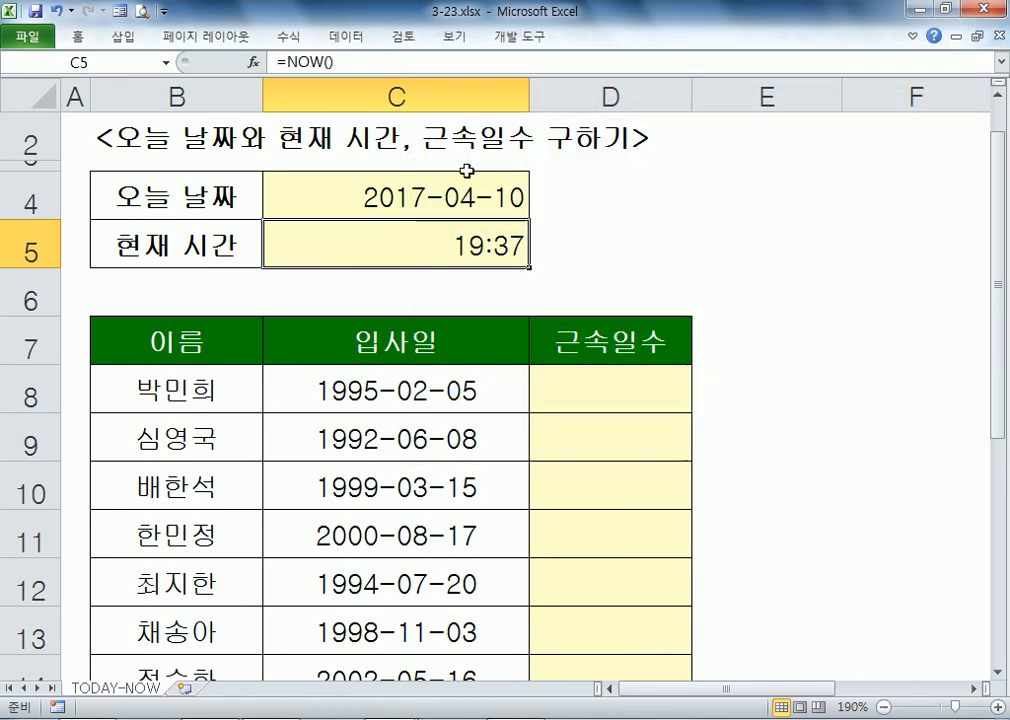
Step: Autofit column C to the shorter 19:38 value
click(522, 96)
double_click(529, 96)
click(328, 263)
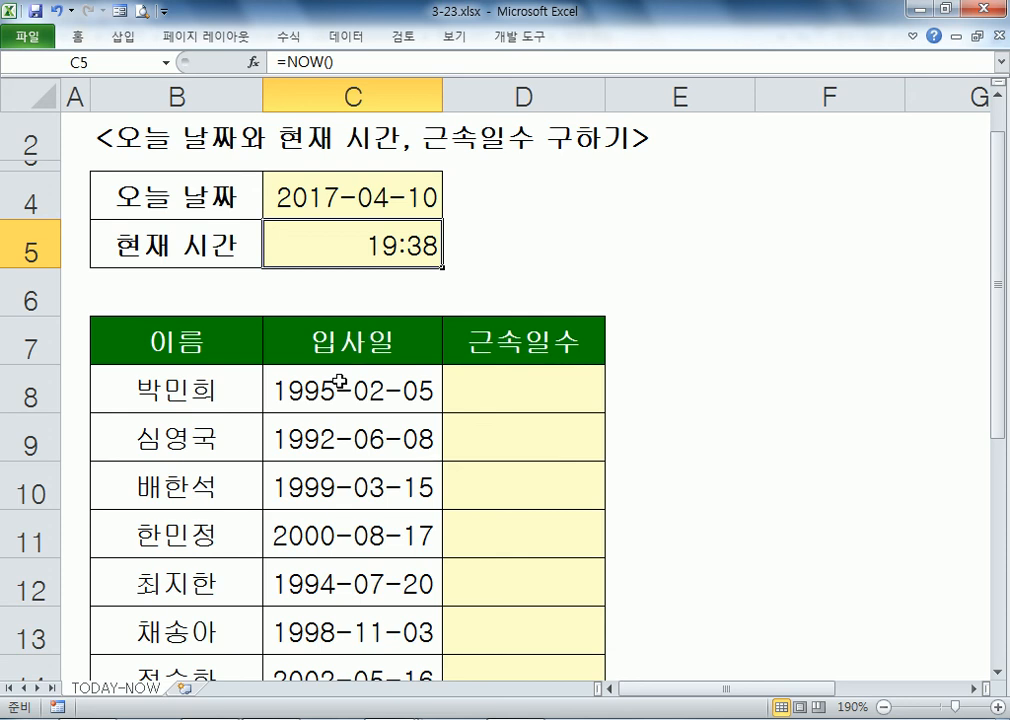
Step: Re-enter the C4 and C5 formulas to refresh the current time
key(F2)
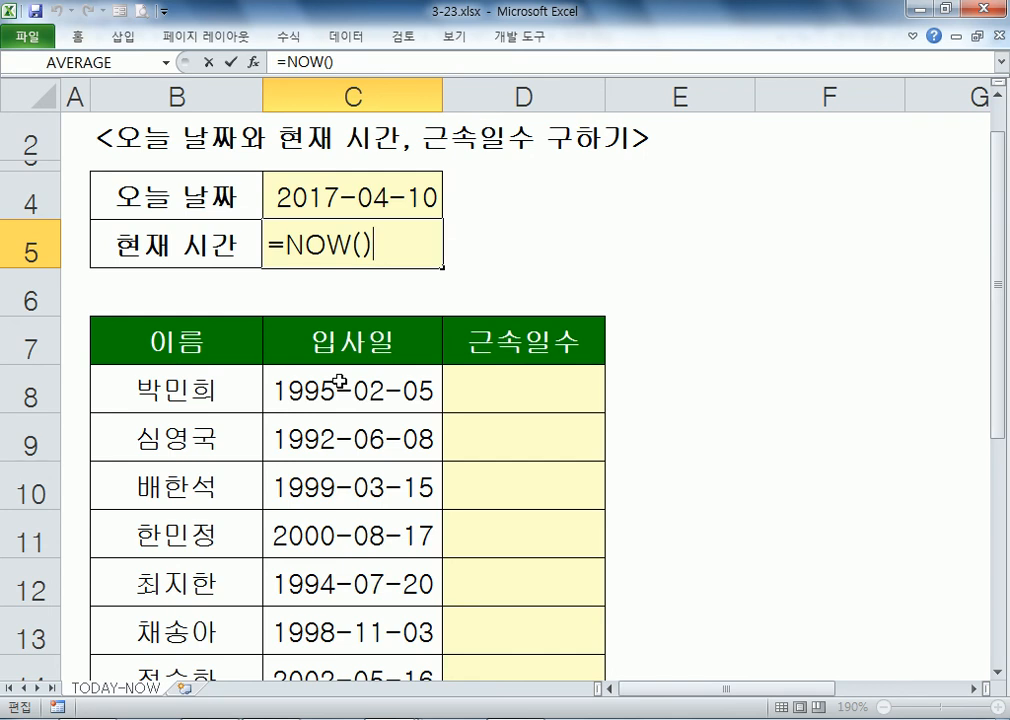
key(shift+Return)
key(F2)
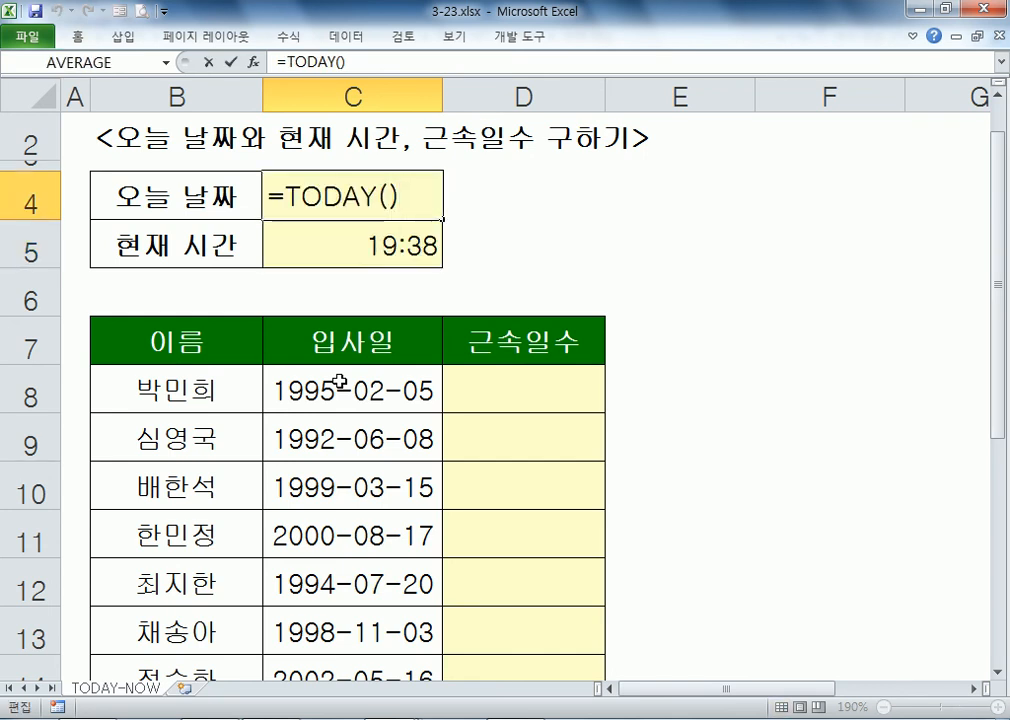
key(Escape)
key(Down)
key(F2)
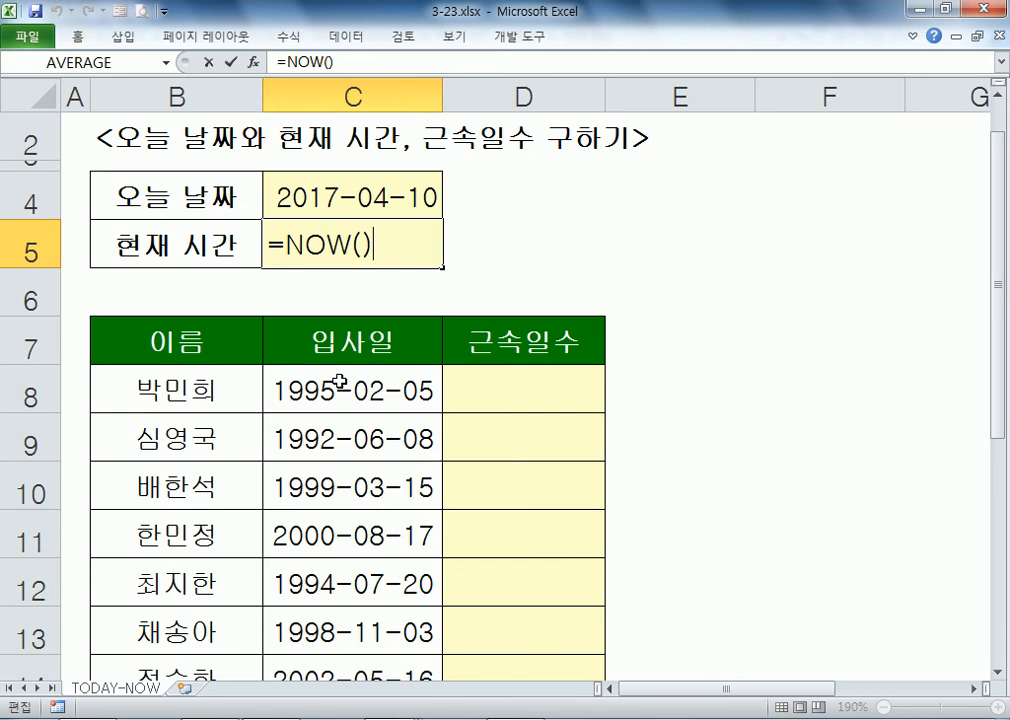
key(Escape)
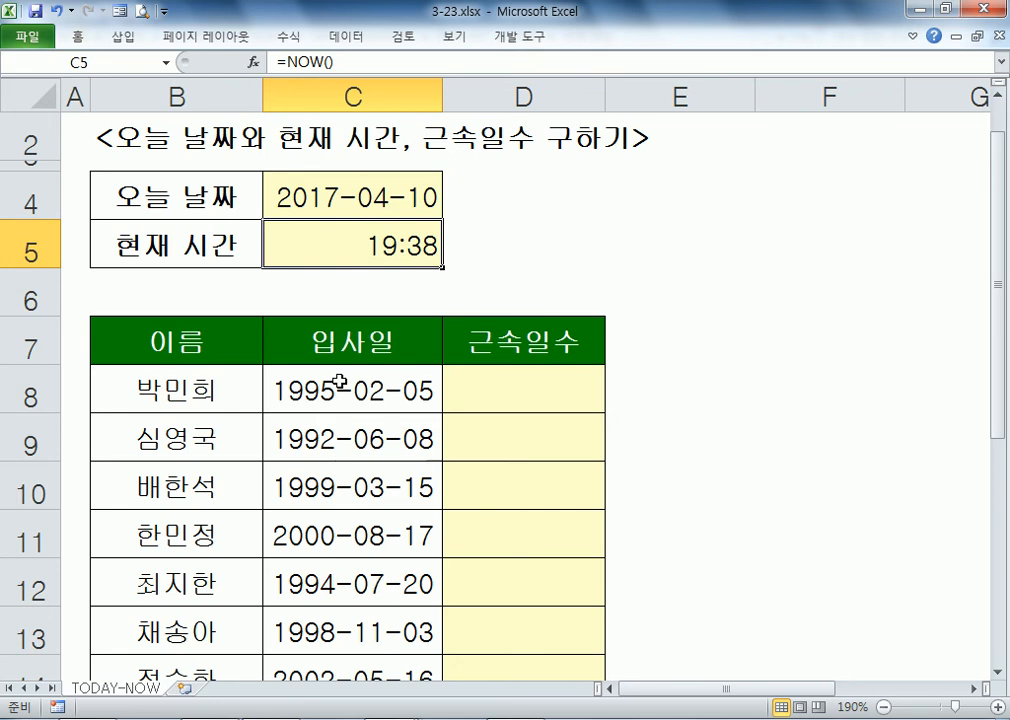
Step: Append :SS to C5's custom format so it becomes h:mm:ss
key(ctrl+1)
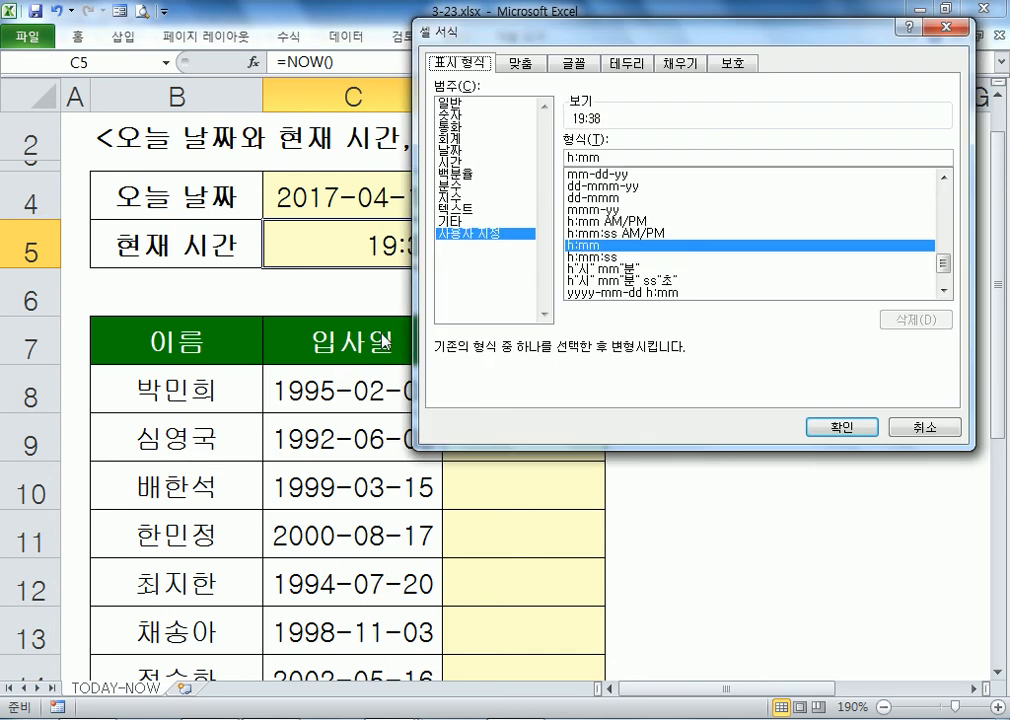
text(:SS)
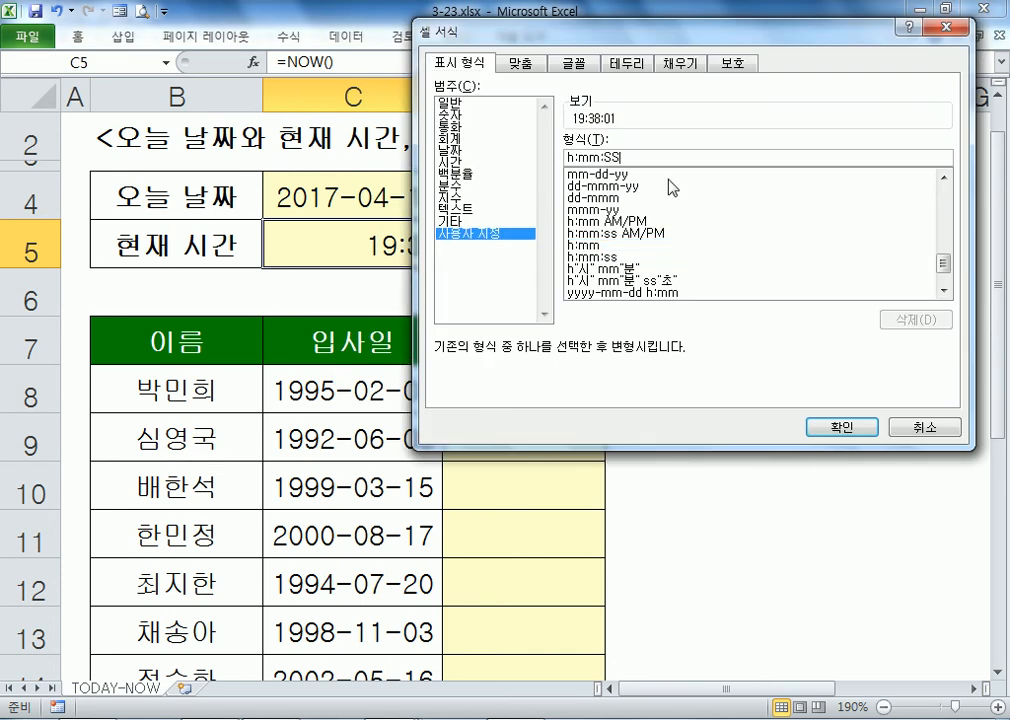
key(Return)
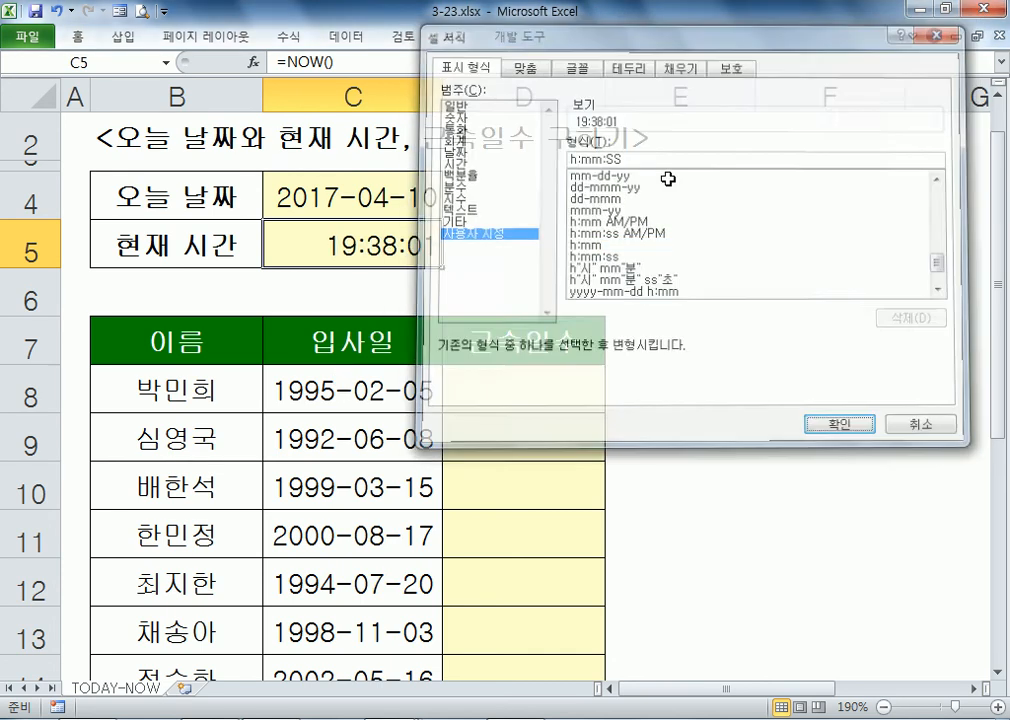
key(ctrl+1)
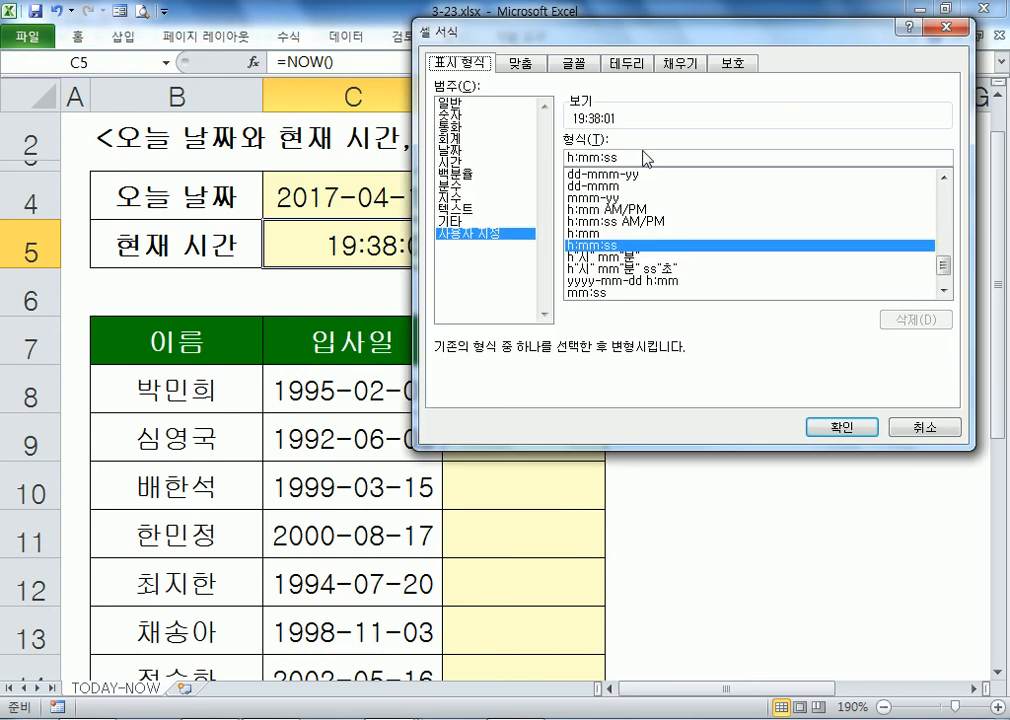
key(Escape)
Step: Refresh C5's NOW time and confirm the h:mm:ss format, showing 19:38:38
key(F2)
key(Return)
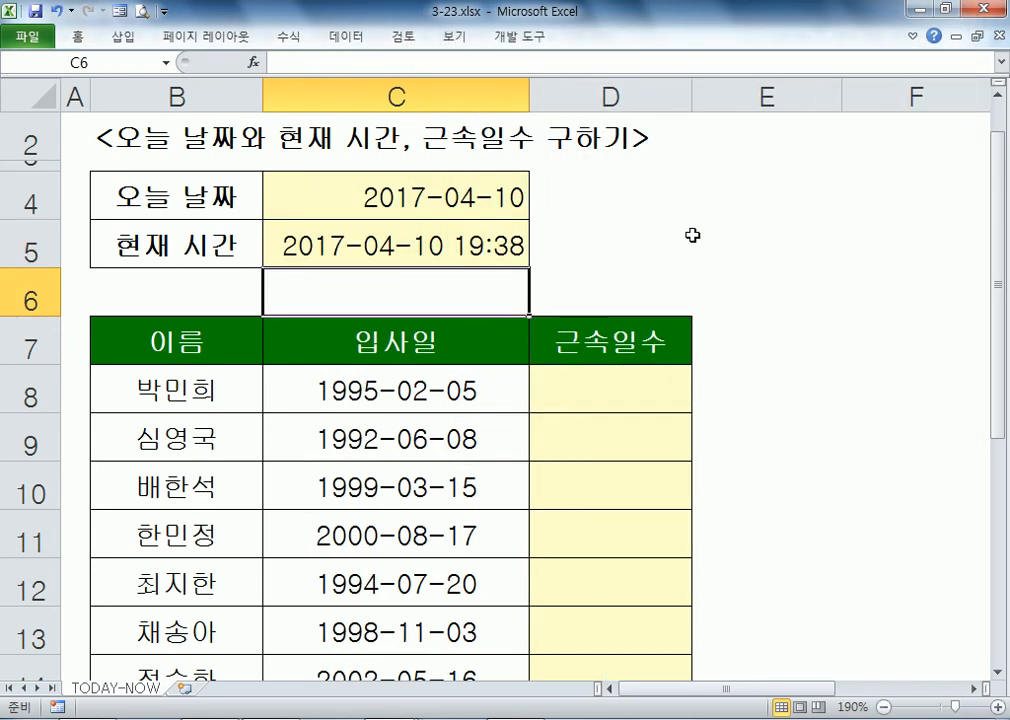
key(Up)
key(ctrl+z)
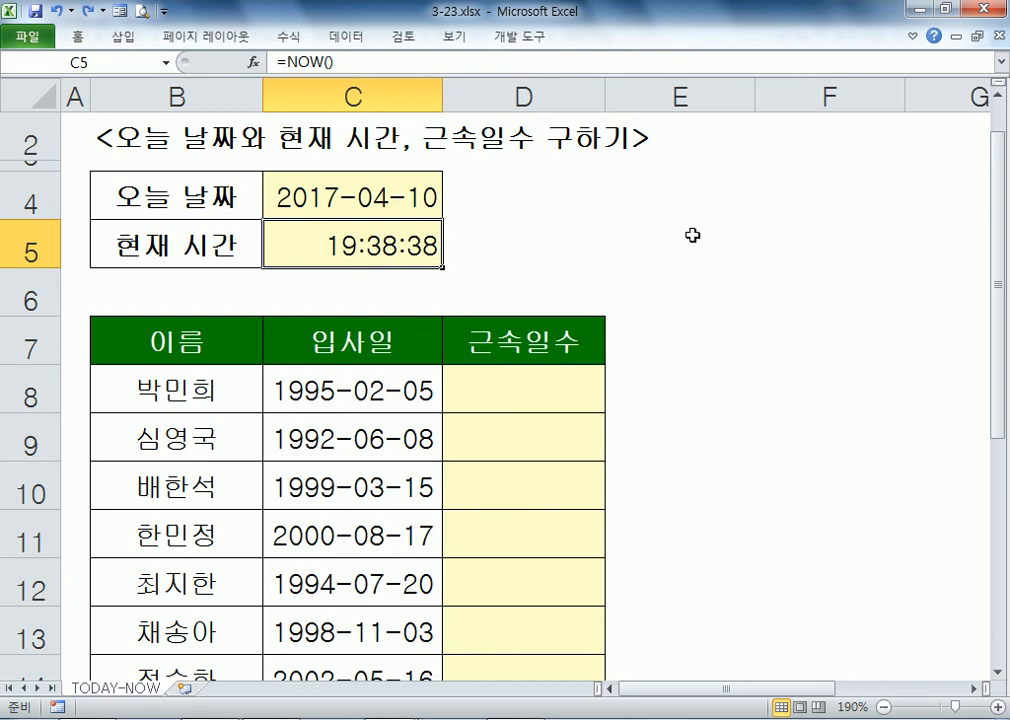
key(ctrl+1)
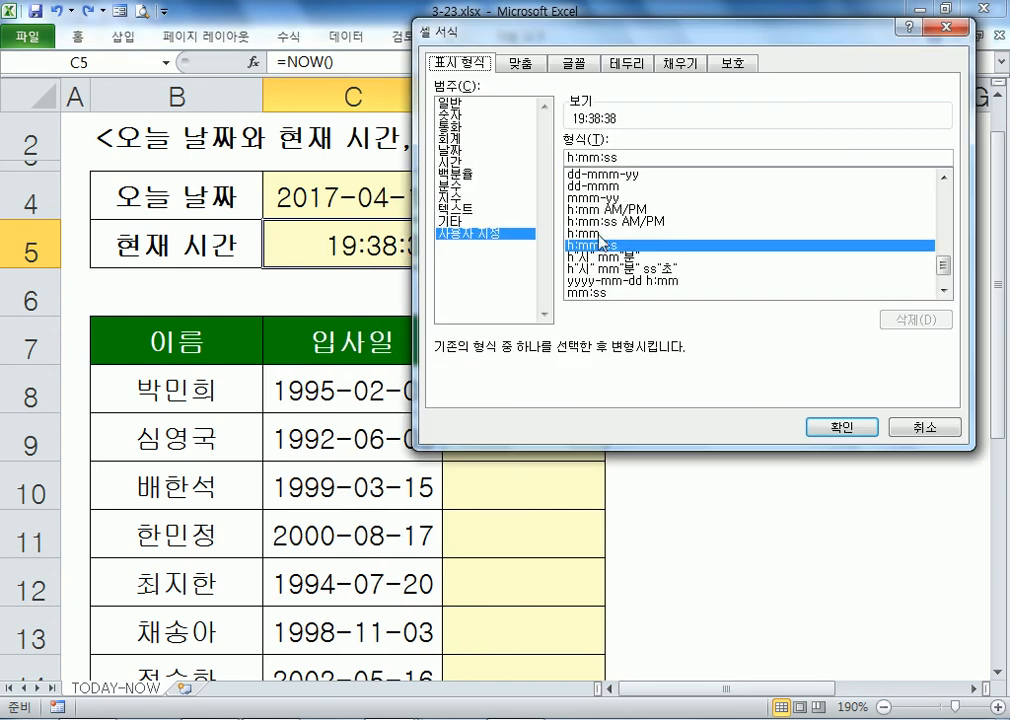
double_click(627, 157)
key(Escape)
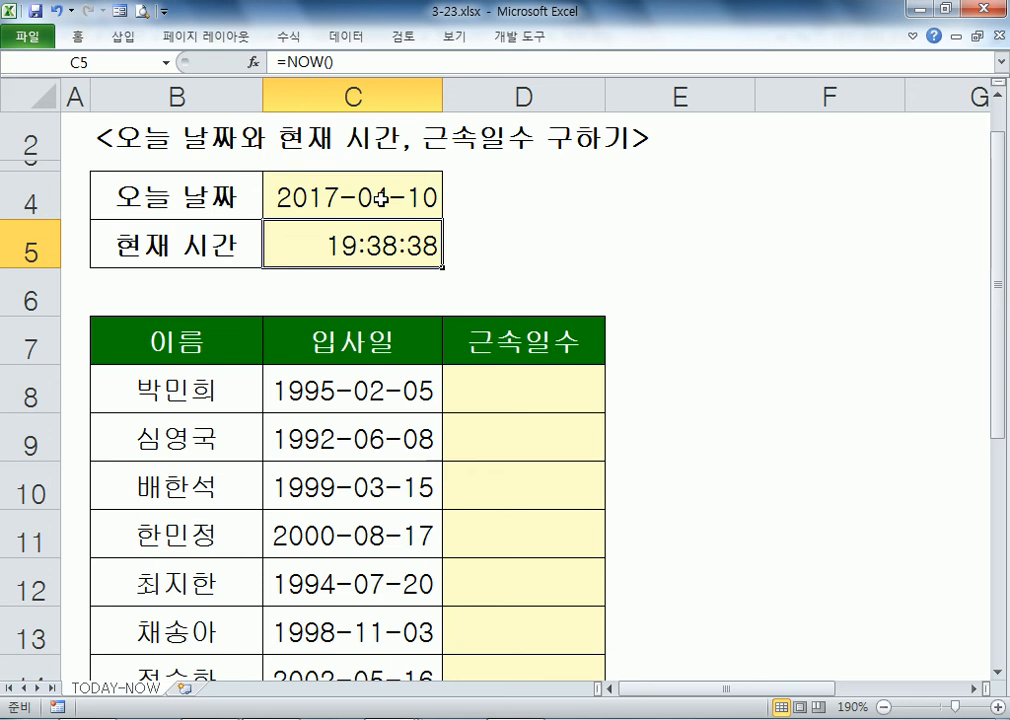
Step: Type the note '수동재계산, F9' into D5
click(508, 236)
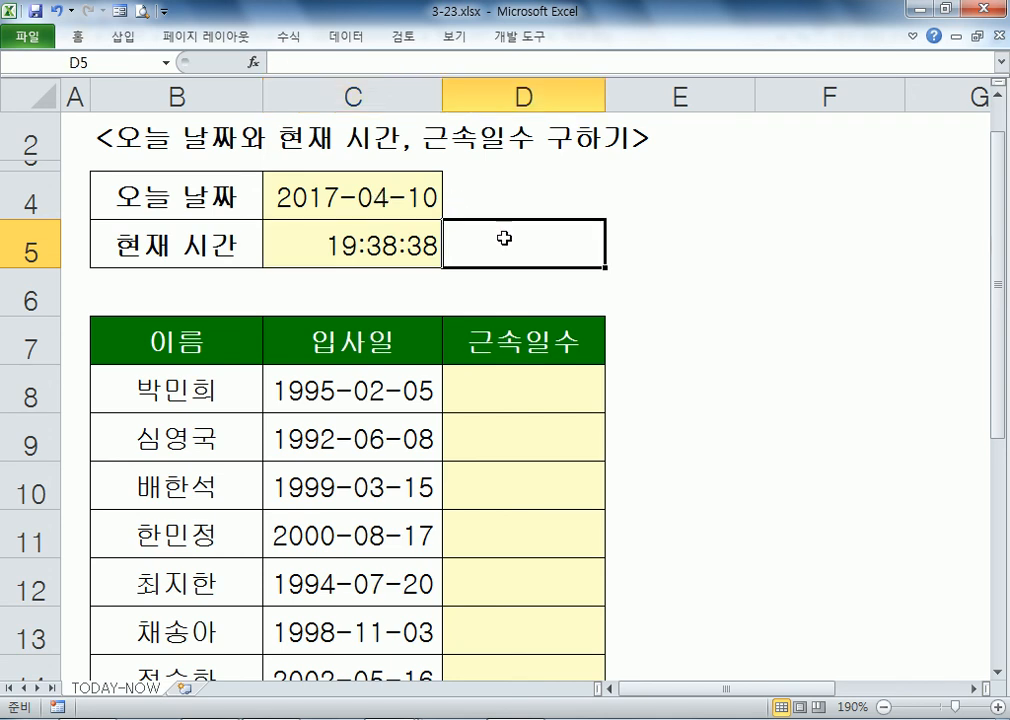
text(TNEHD)
key(Escape)
text(수동ㅈ)
text(재계산)
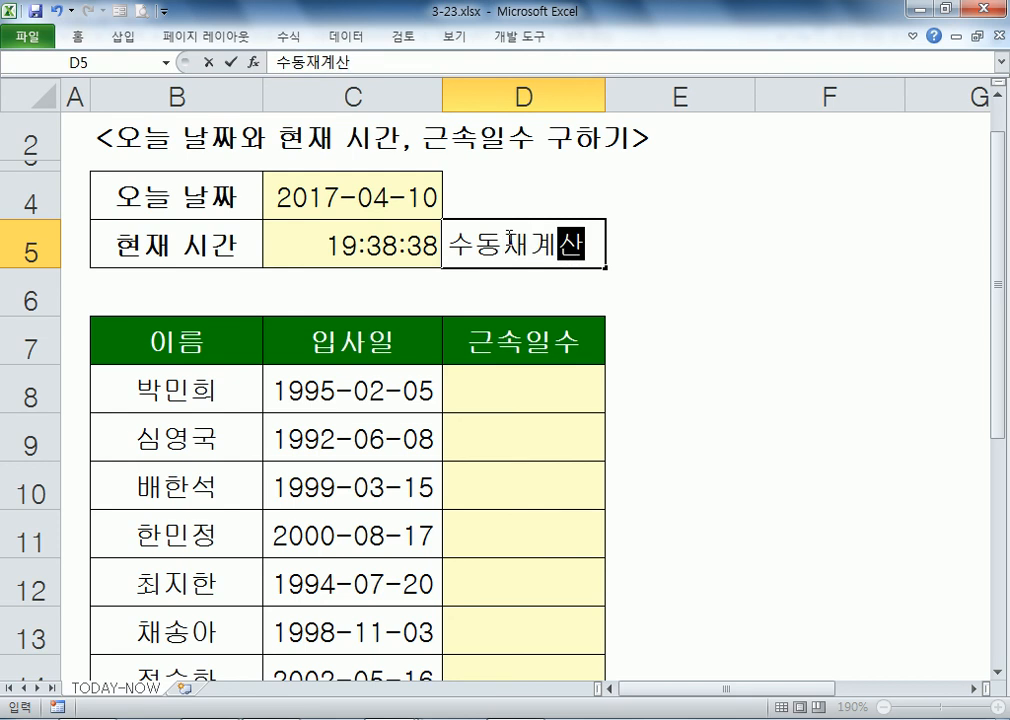
text(, ㄹ)
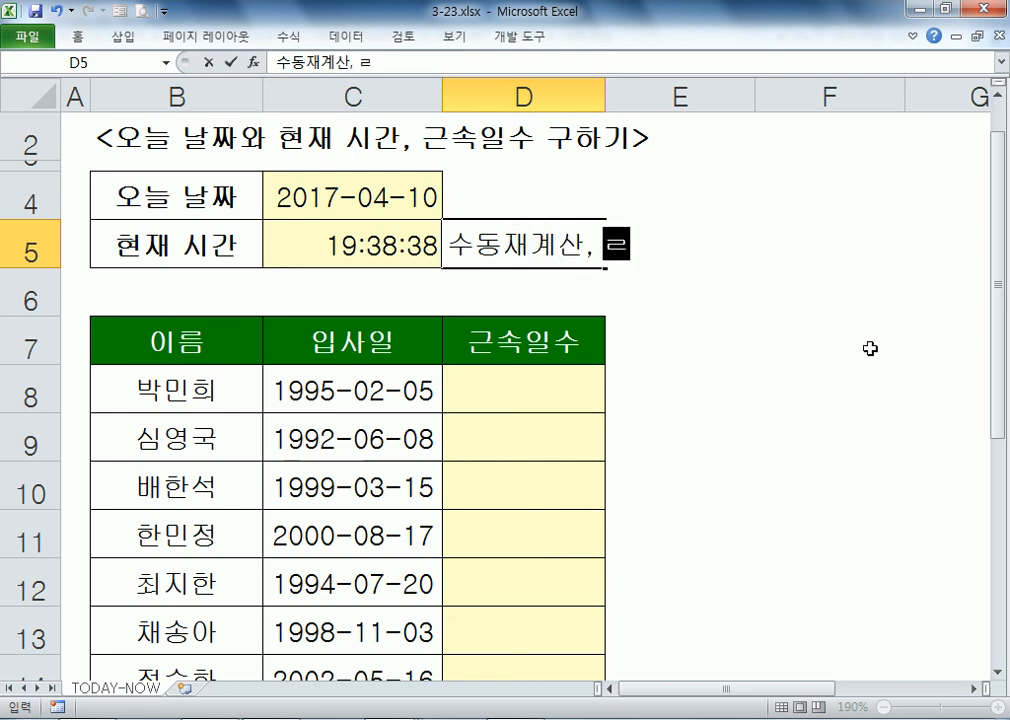
key(BackSpace)
text(F9)
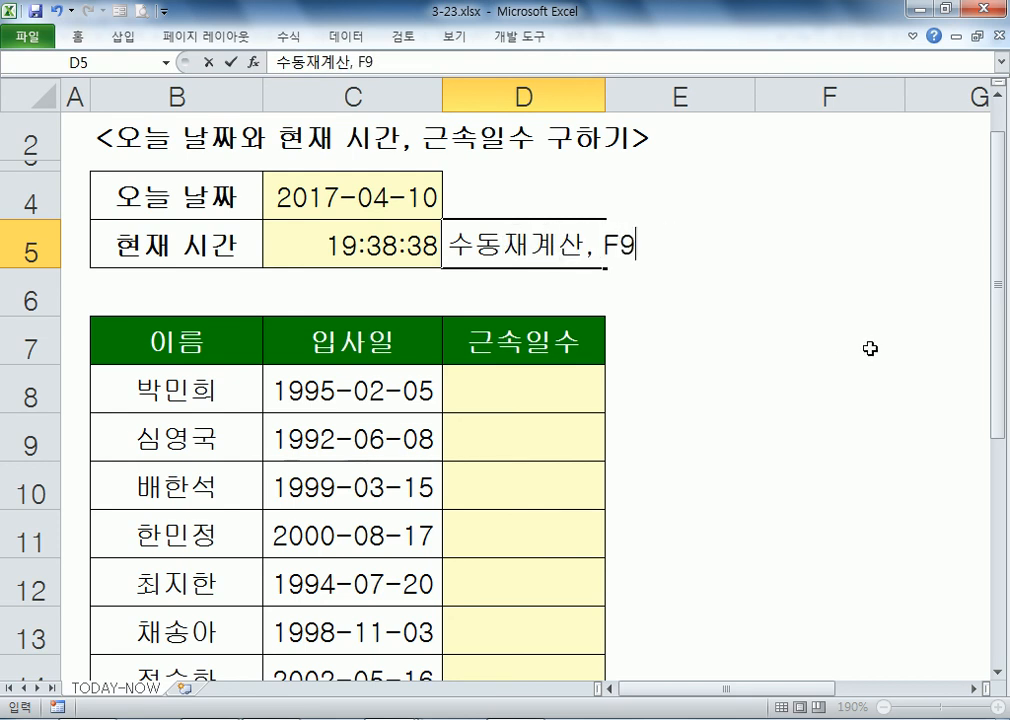
key(Return)
Step: Re-commit D5 so C5's NOW time recalculates to 19:39:44
key(Up)
key(Left)
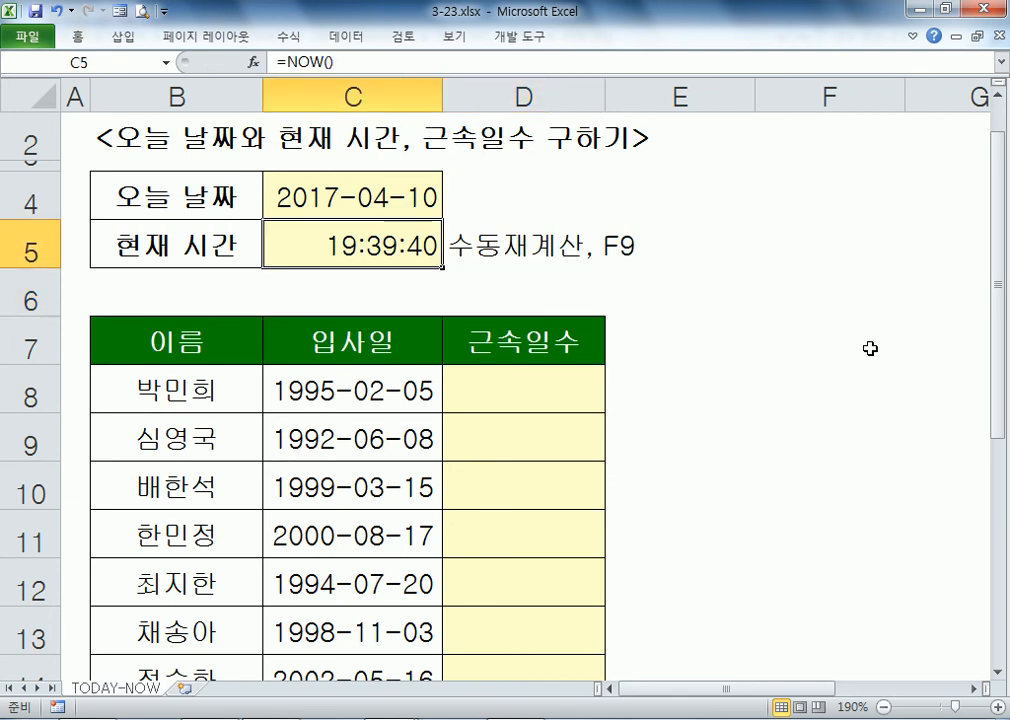
key(Right)
key(F2)
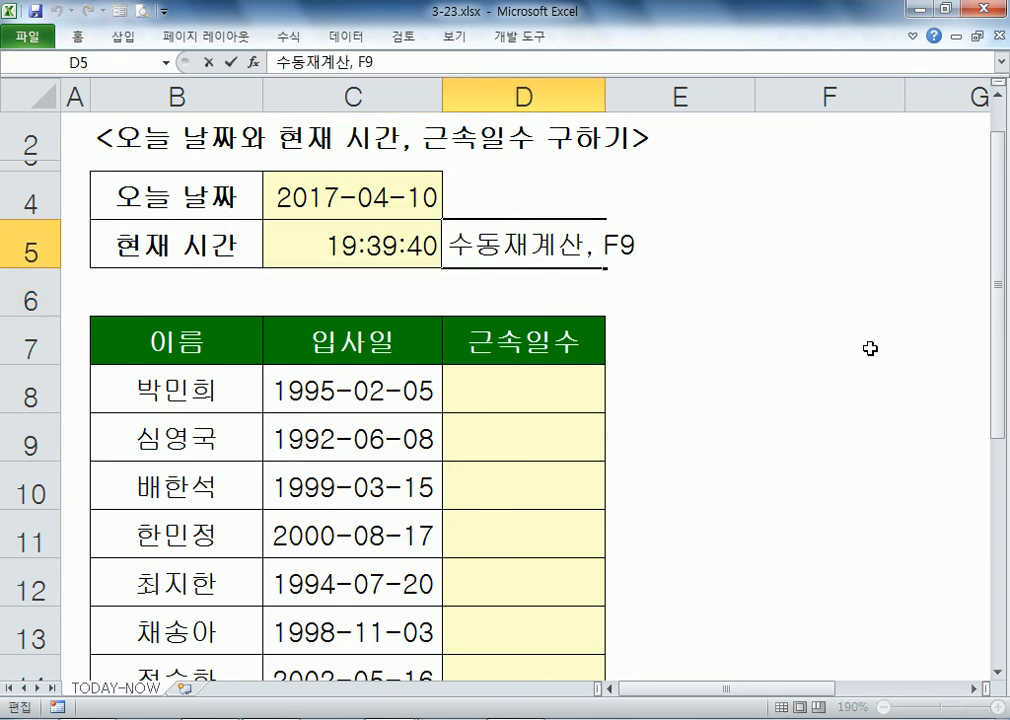
key(Return)
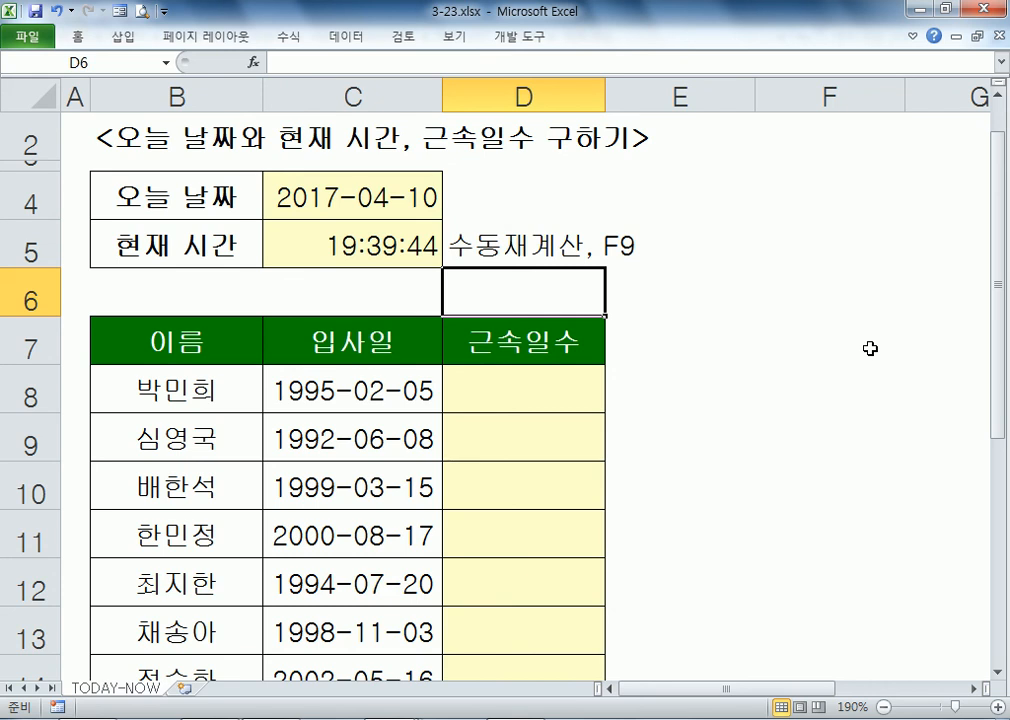
key(Down)
key(Down)
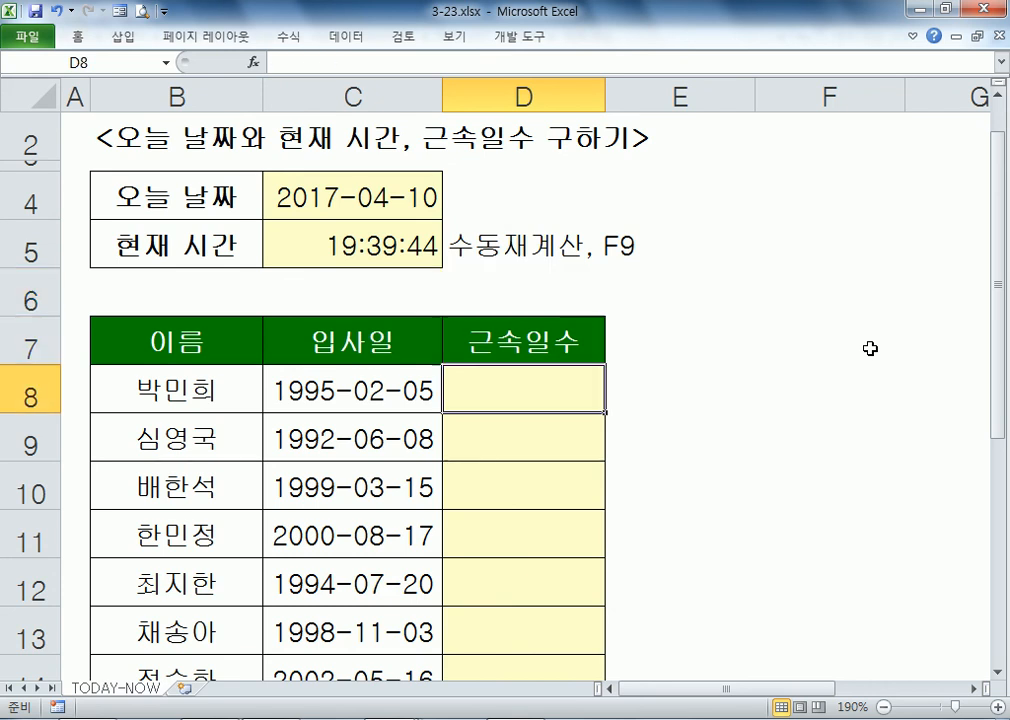
Step: Build =C4-C8 in D8 and make C4 absolute with F4, giving =$C$4-C8
scroll(827, 356, down, 2)
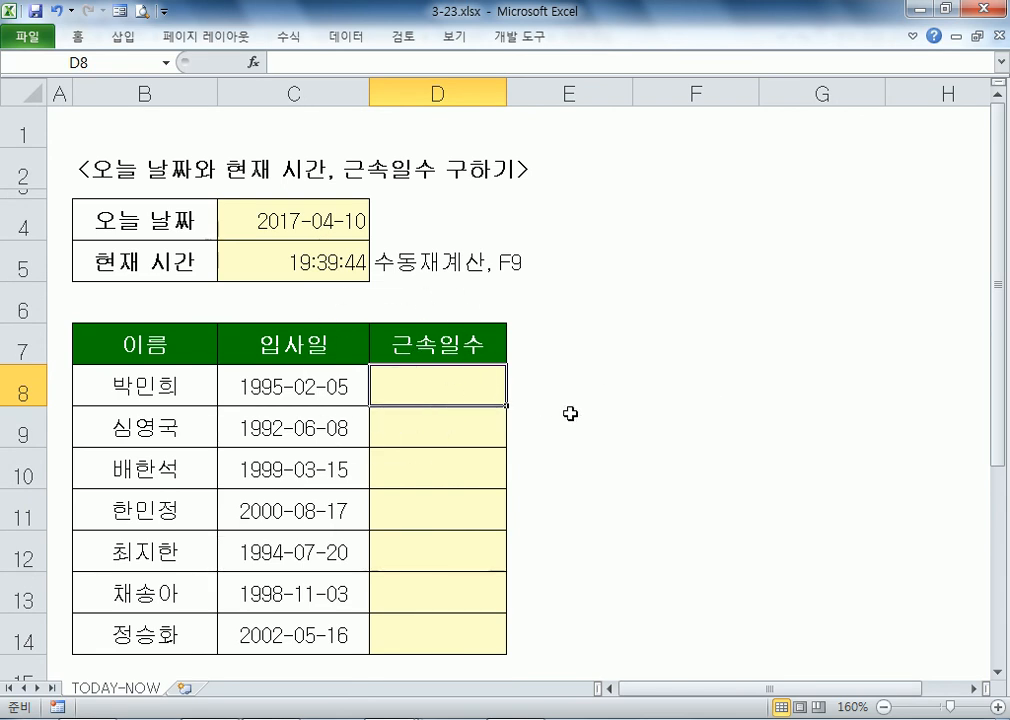
text(=)
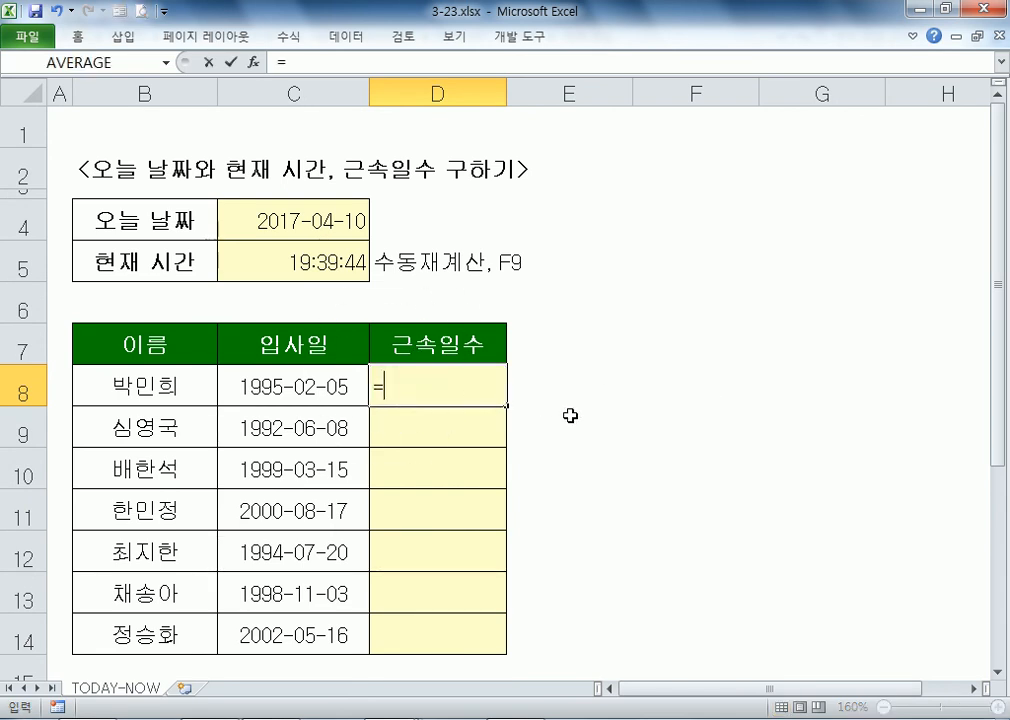
click(283, 215)
text(-)
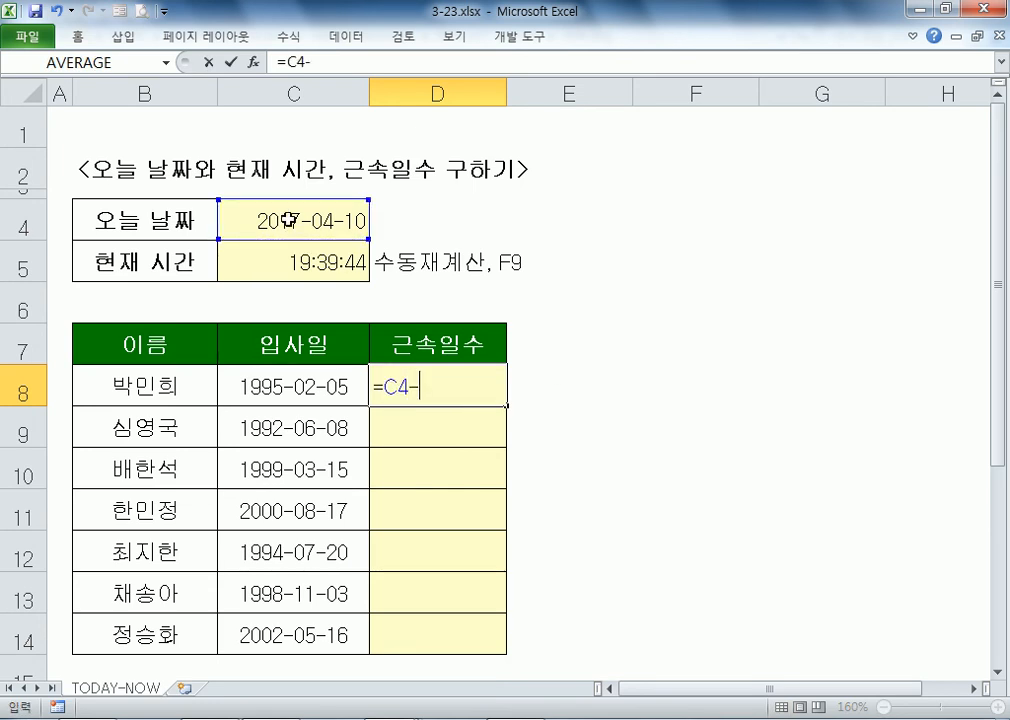
click(282, 390)
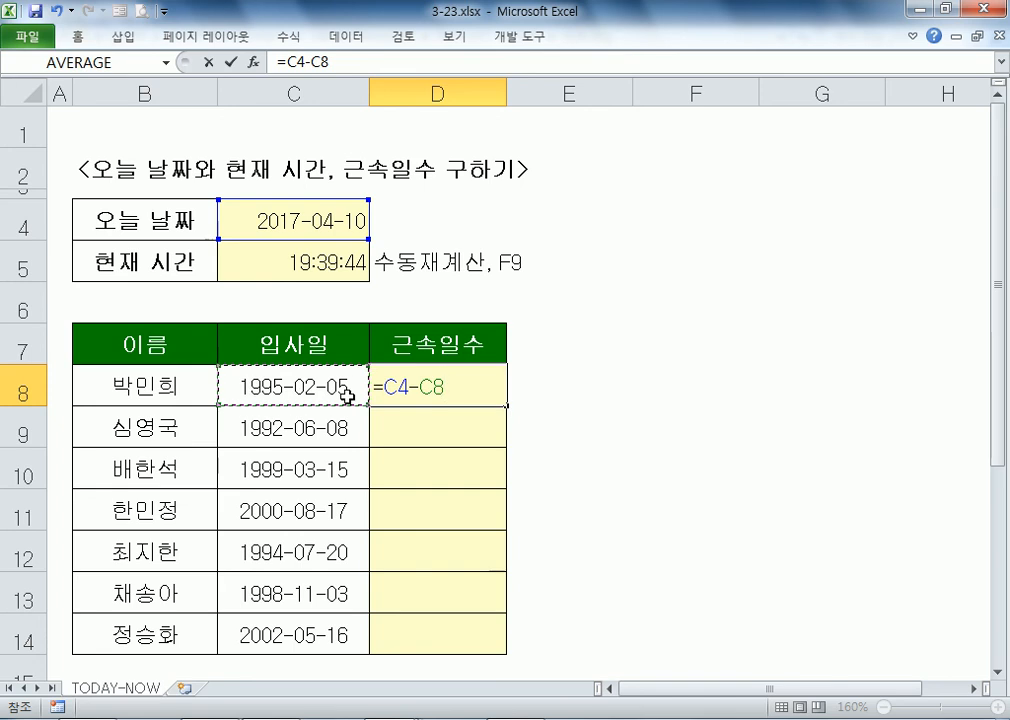
double_click(395, 390)
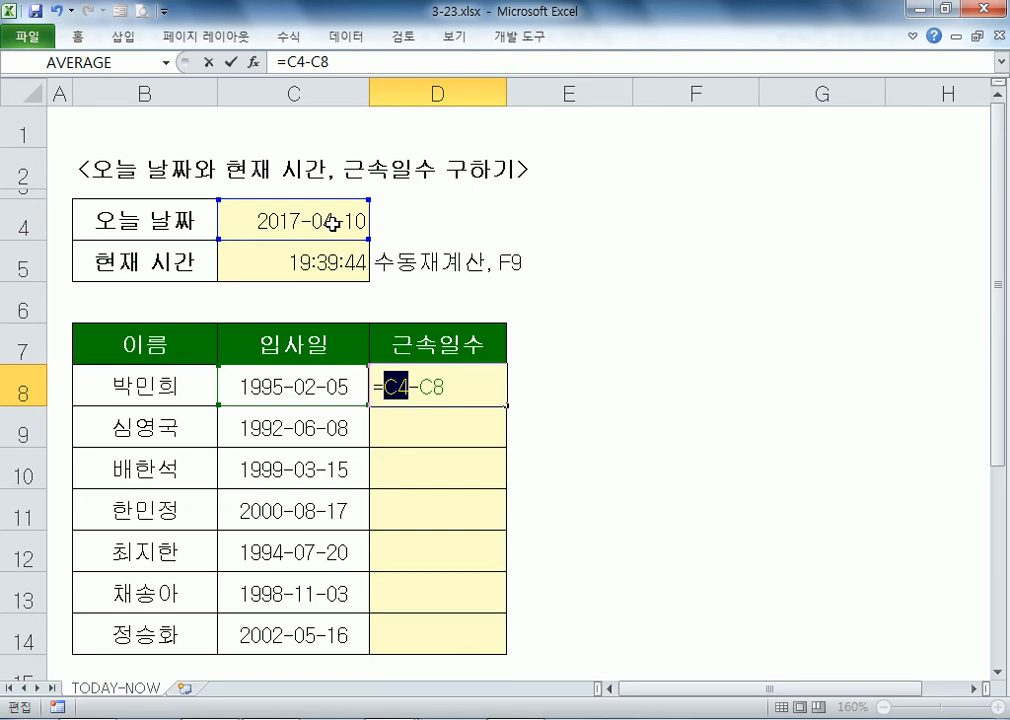
click(330, 223)
key(F4)
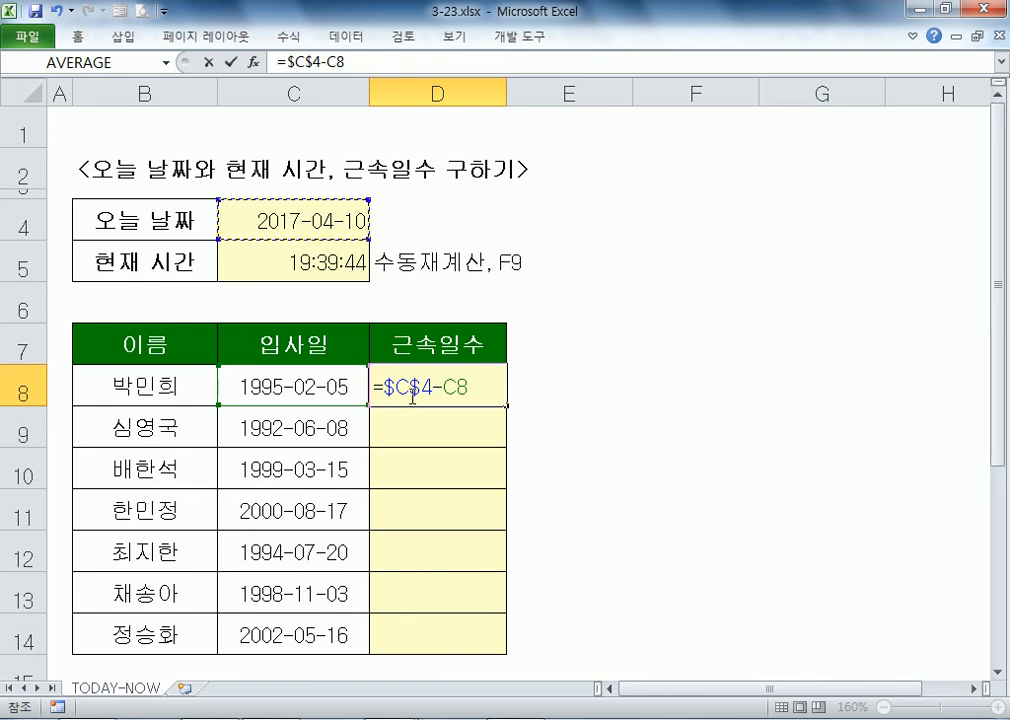
Step: Fill =$C$4-C8 down D8:D14 (8100 to 5443) and pin the ribbon open
key(Return)
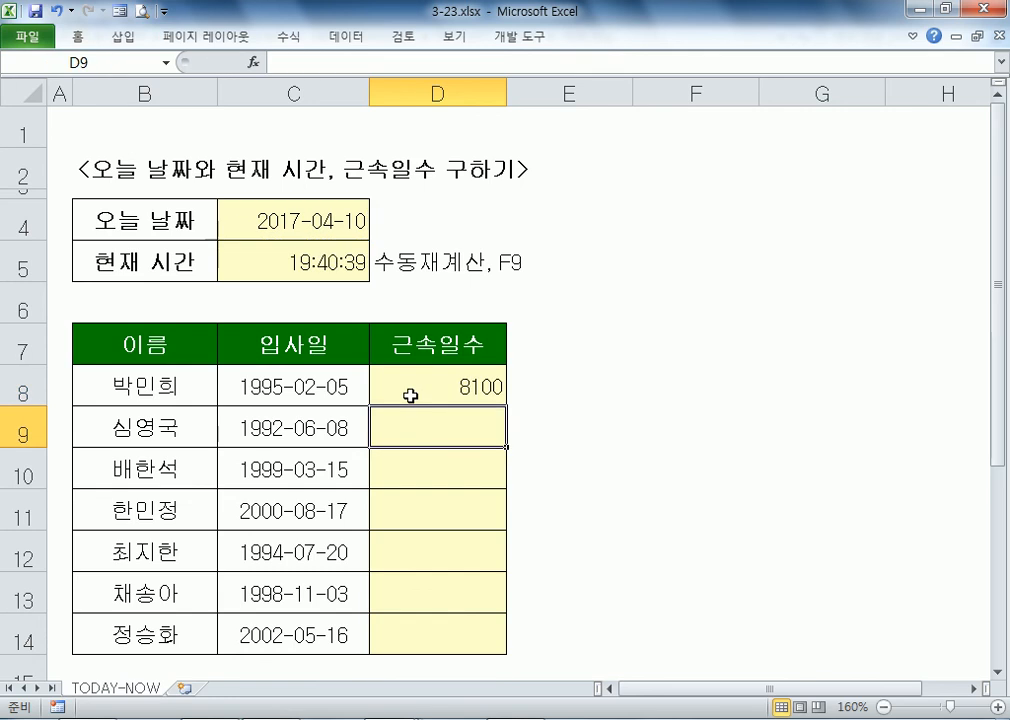
click(410, 396)
drag(507, 405, 508, 656)
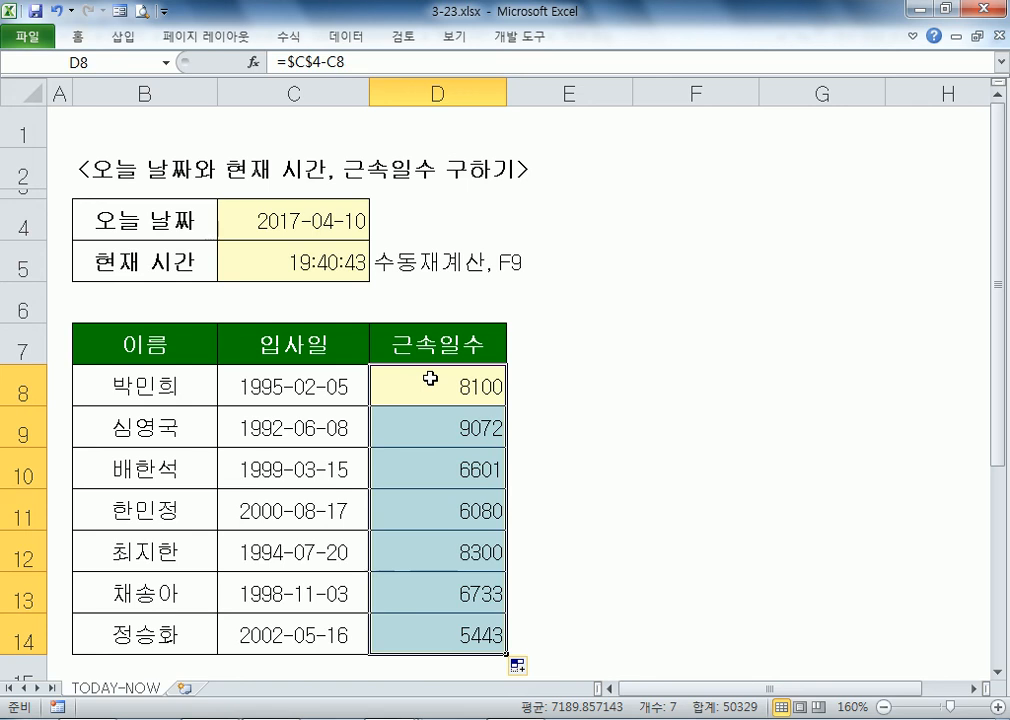
click(50, 37)
double_click(71, 41)
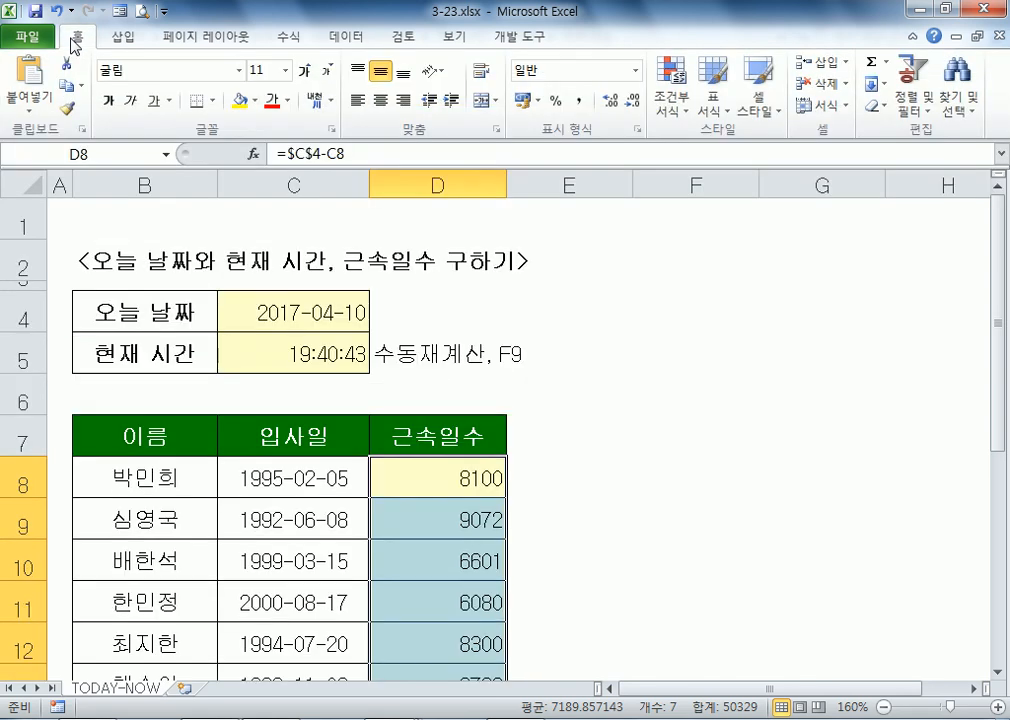
Step: Apply Comma Style to the D8:D14 day counts, showing 8,100 through 5,443
click(581, 101)
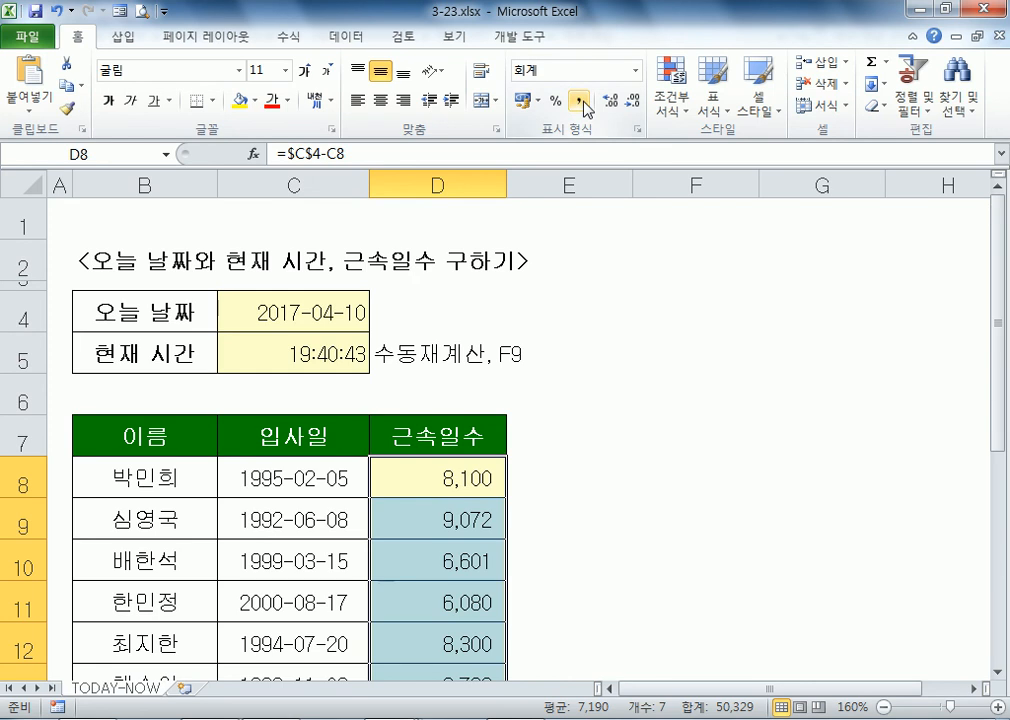
key(ctrl+1)
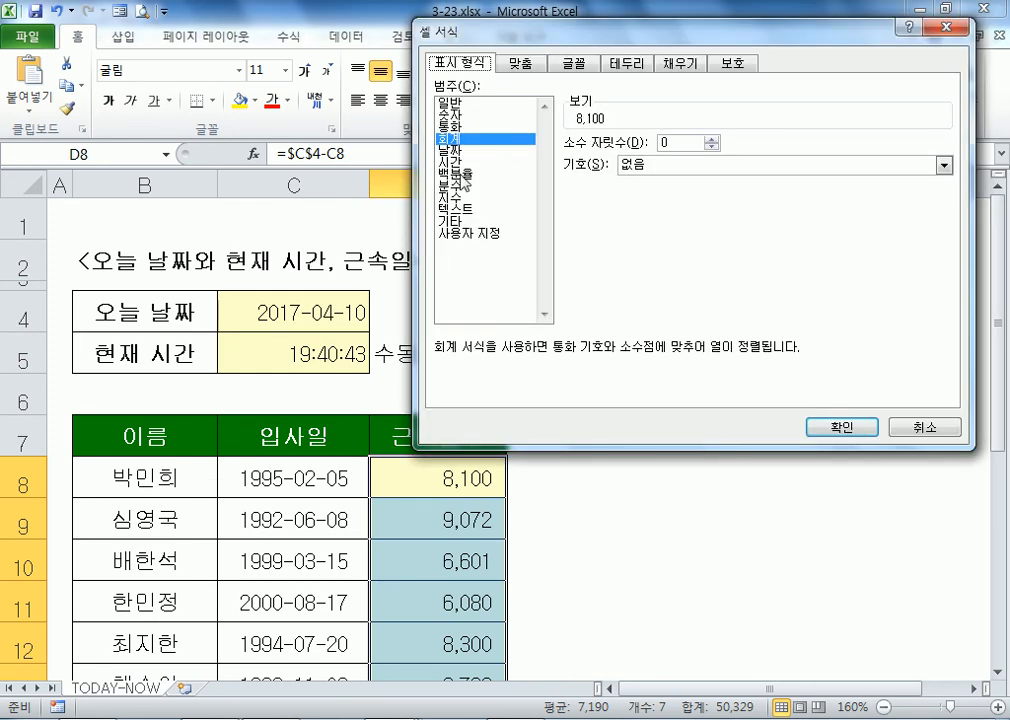
click(449, 150)
click(840, 427)
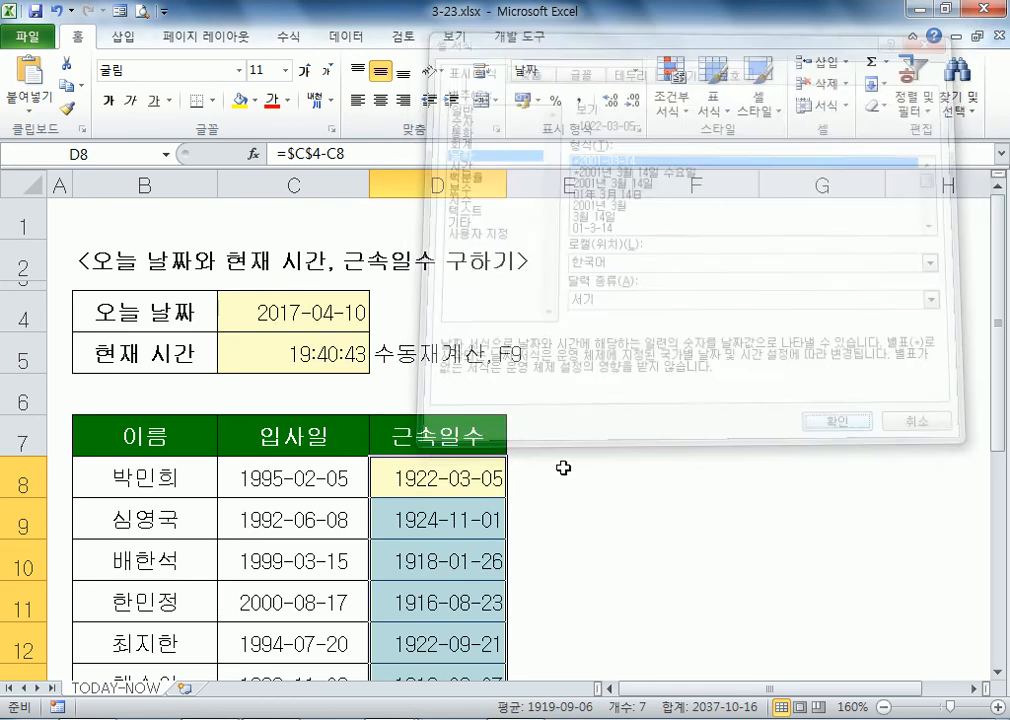
scroll(578, 446, down, 2)
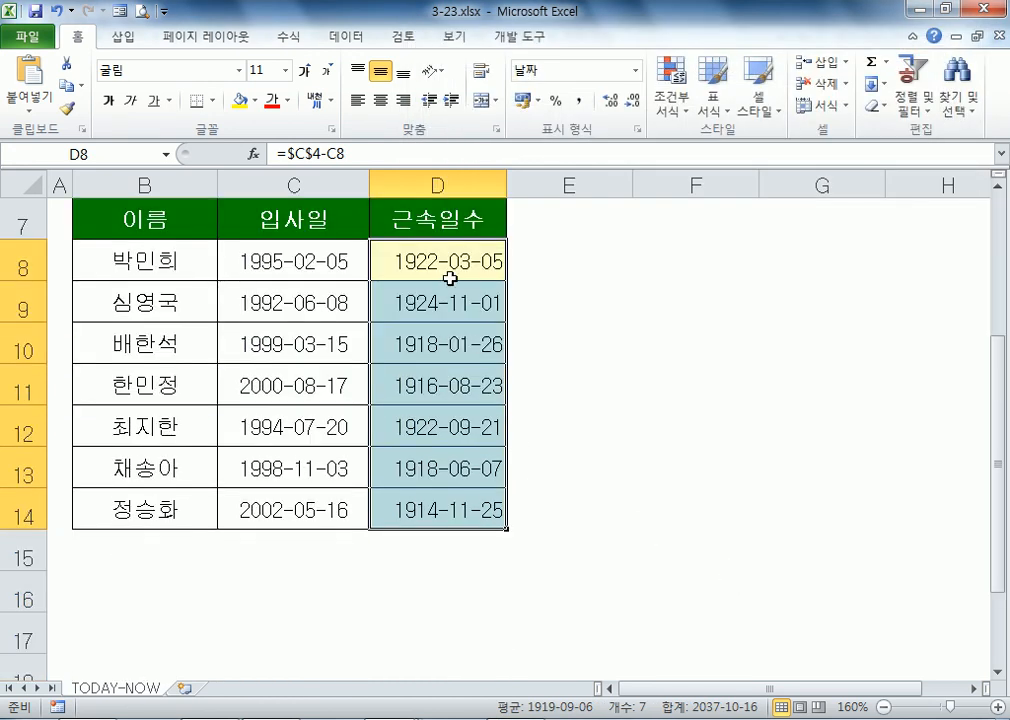
key(F2)
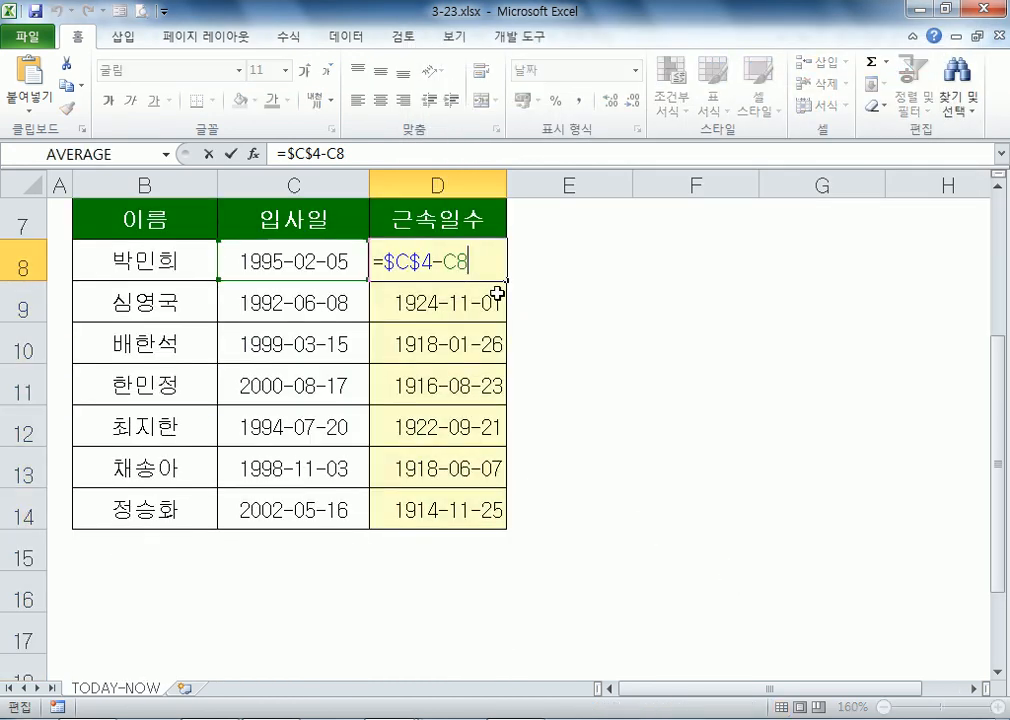
key(ctrl+Return)
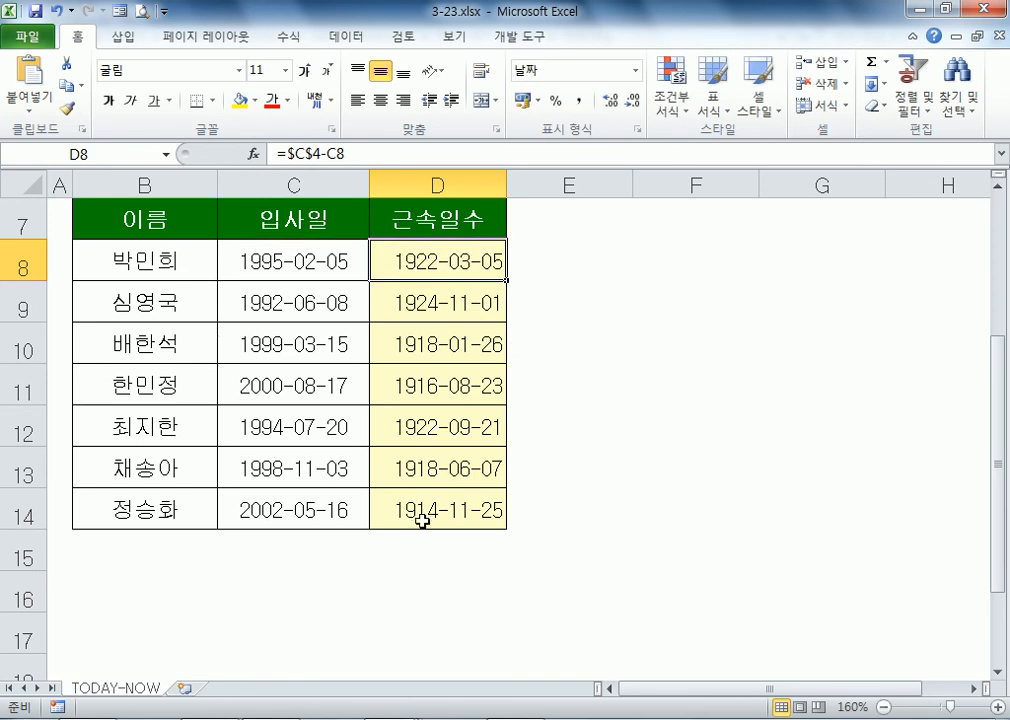
drag(423, 251, 458, 510)
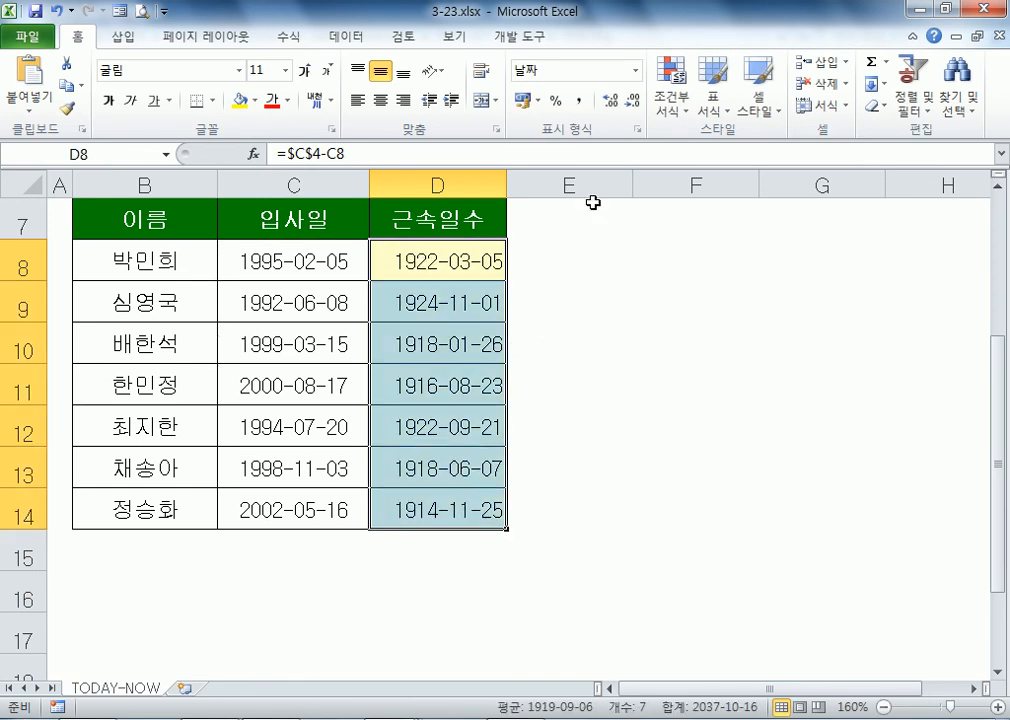
click(580, 101)
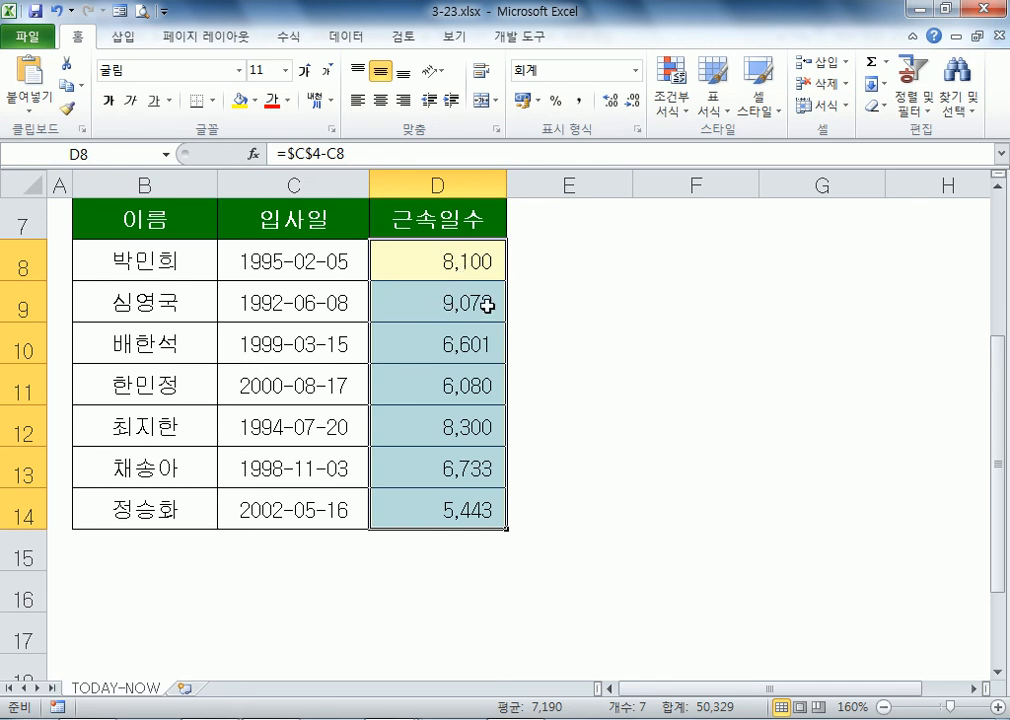
scroll(520, 428, up, 1)
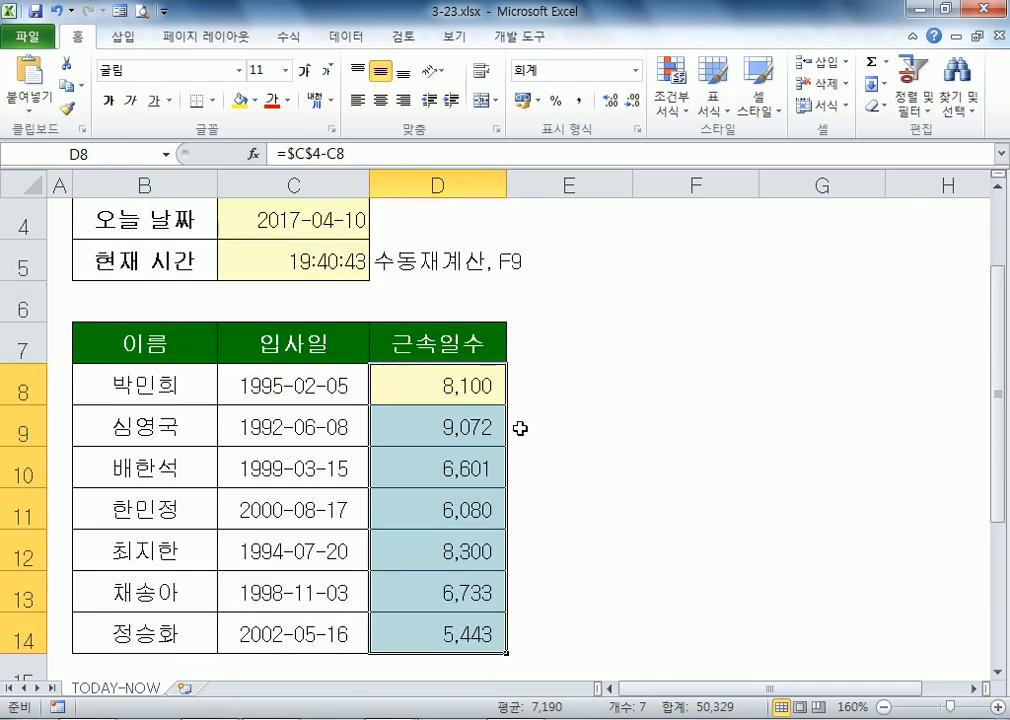
click(542, 389)
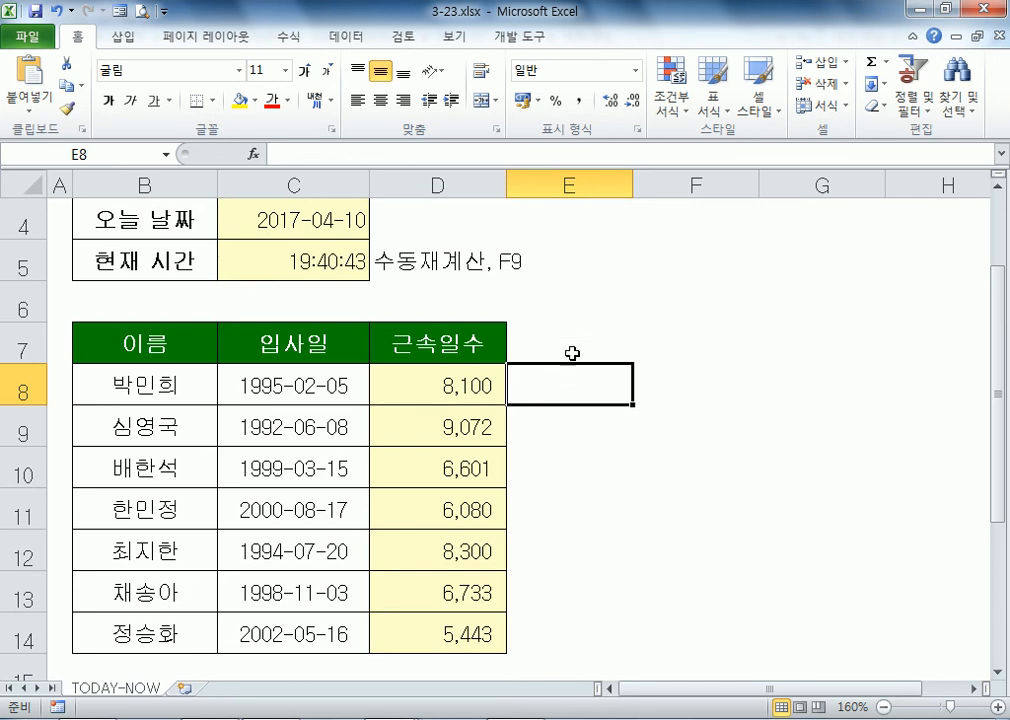
key(ctrl+z)
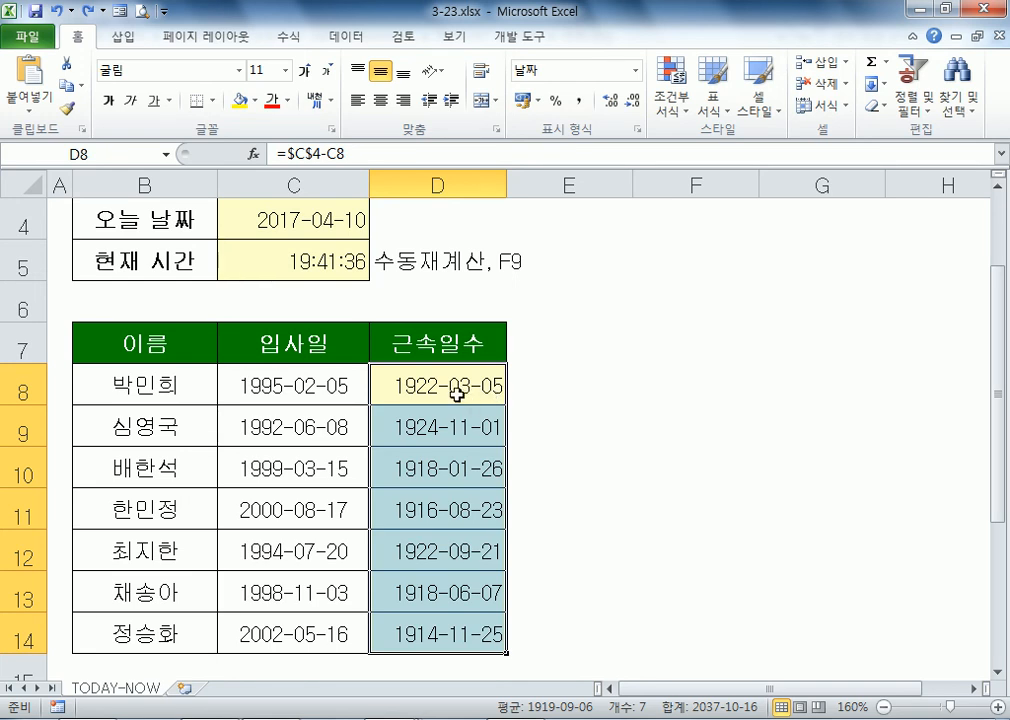
click(579, 101)
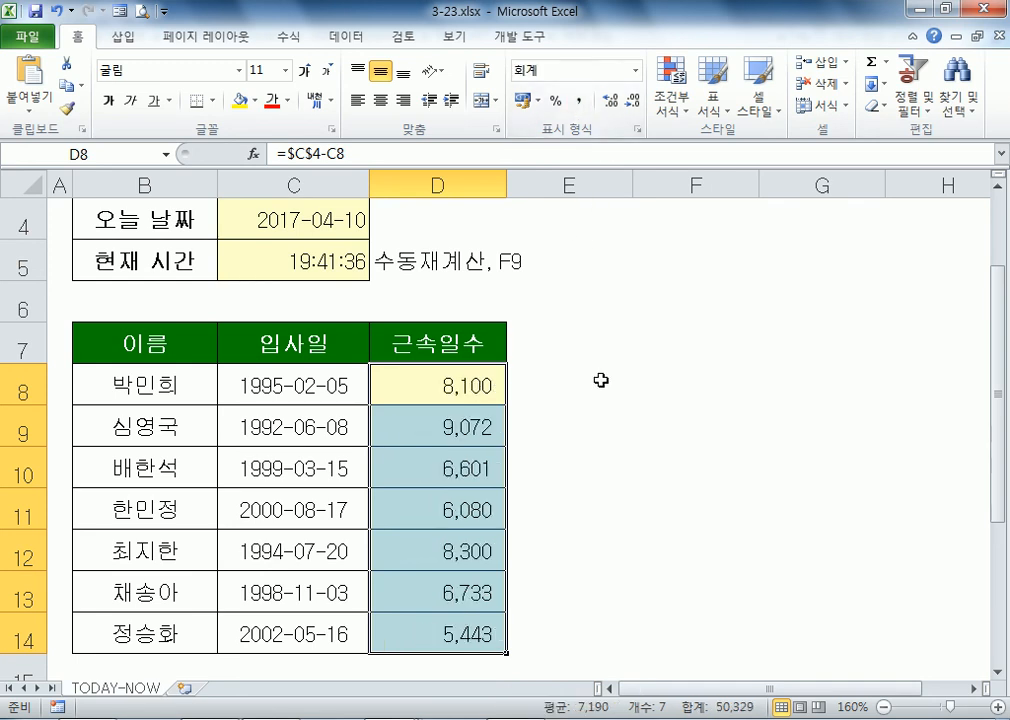
click(607, 375)
text(1900-01-01)
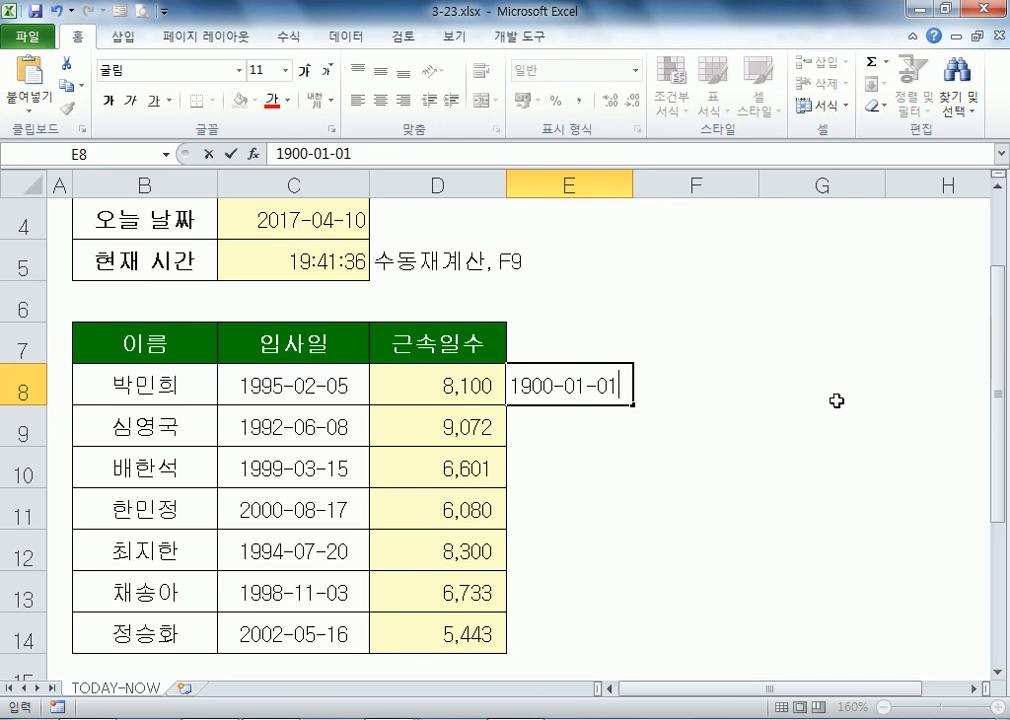
text(:1)
key(Up)
key(Right)
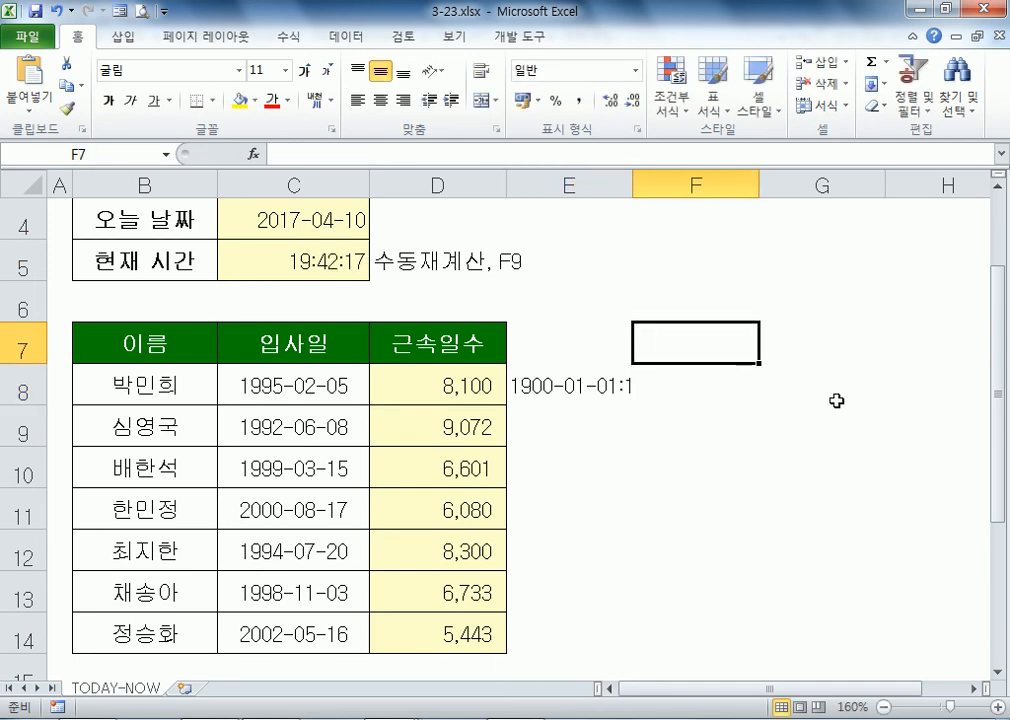
text(190)
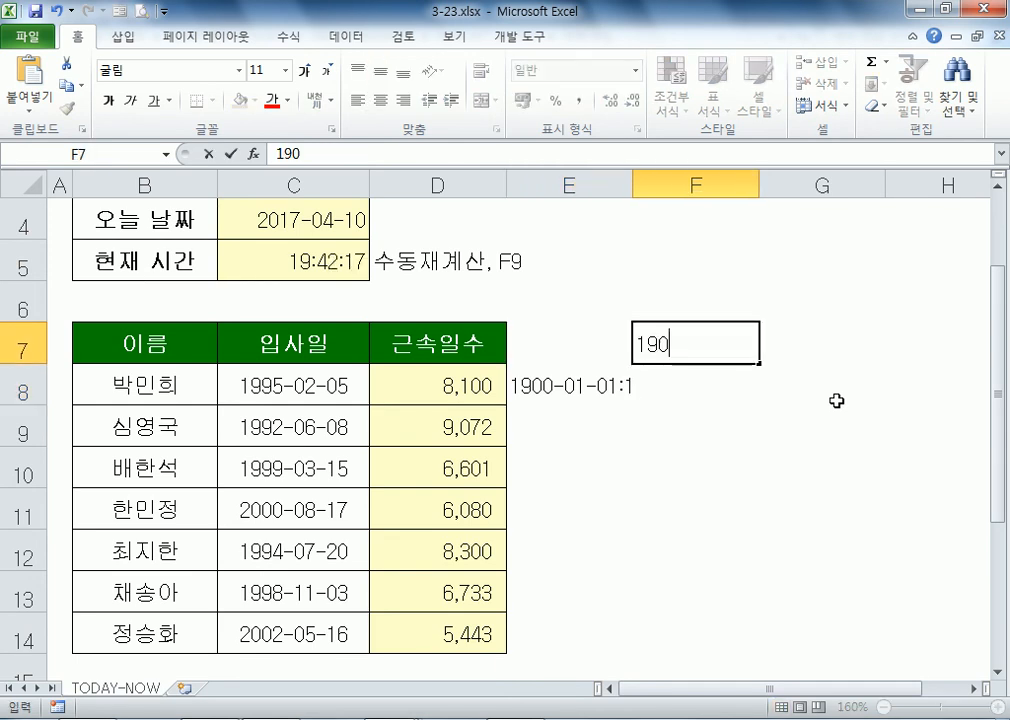
text(0-00-03)
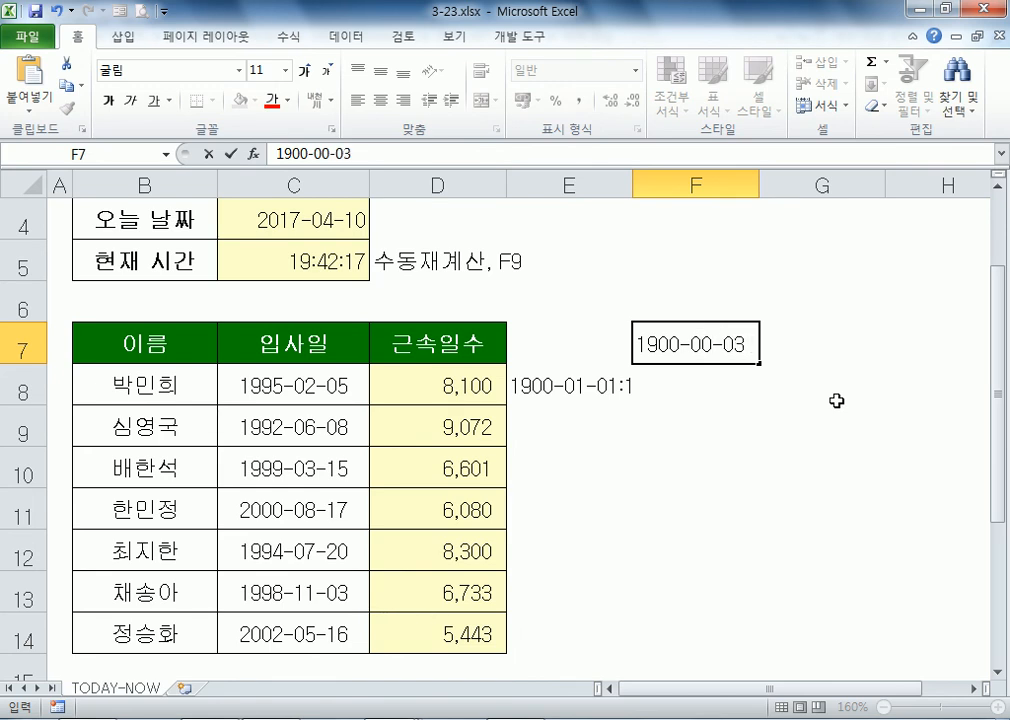
click(703, 348)
key(BackSpace)
text(1)
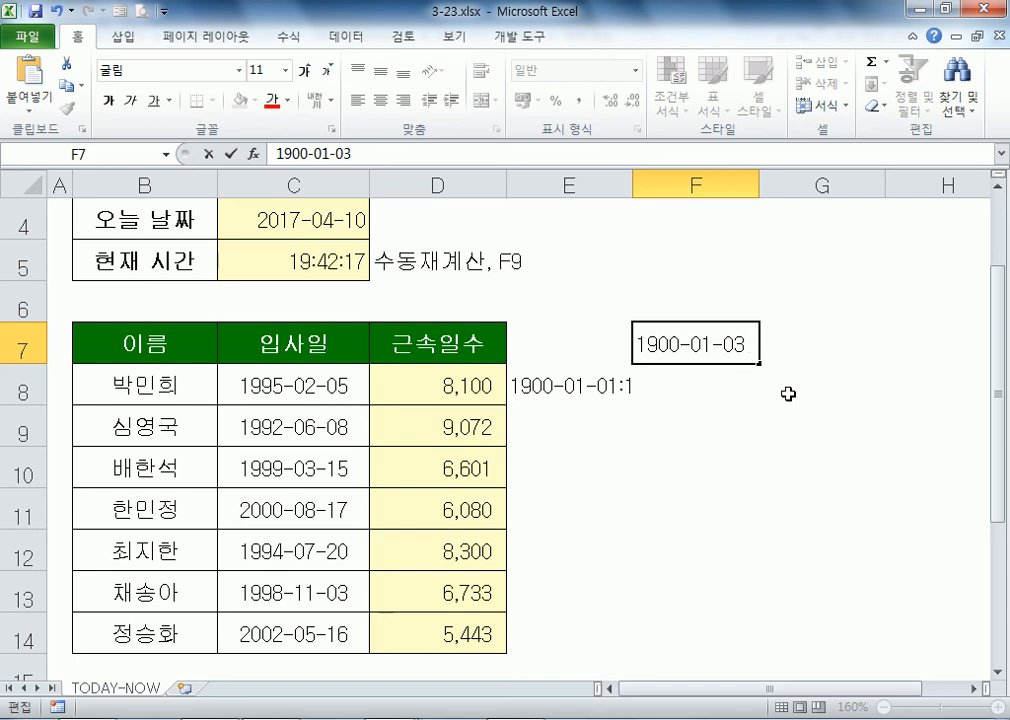
key(Escape)
key(Down)
key(Left)
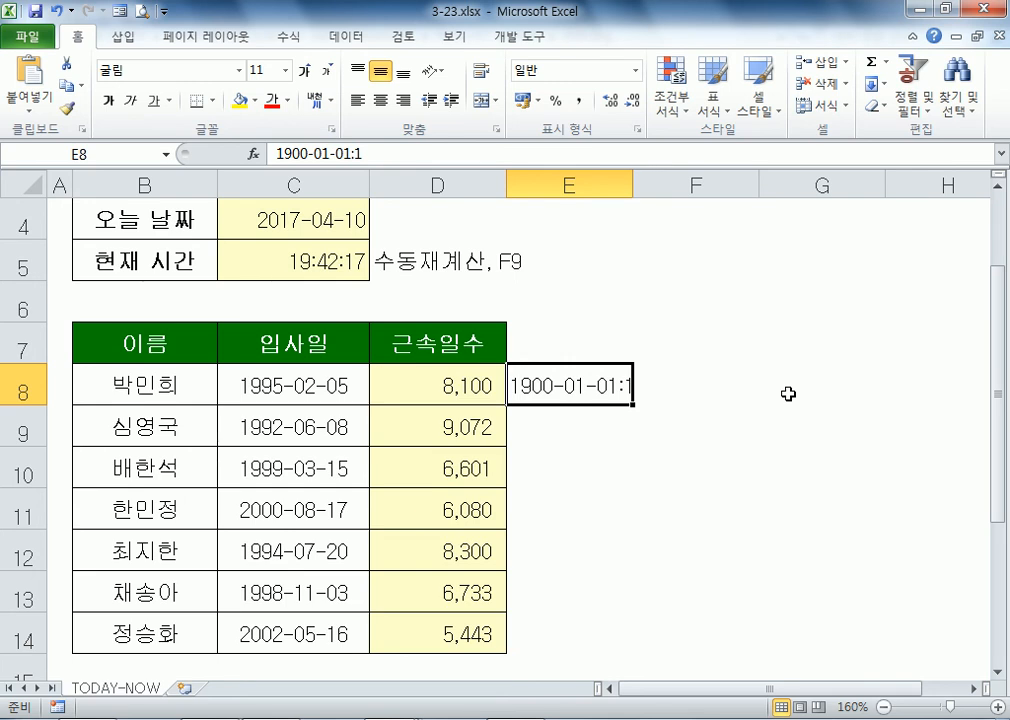
key(Escape)
key(Left)
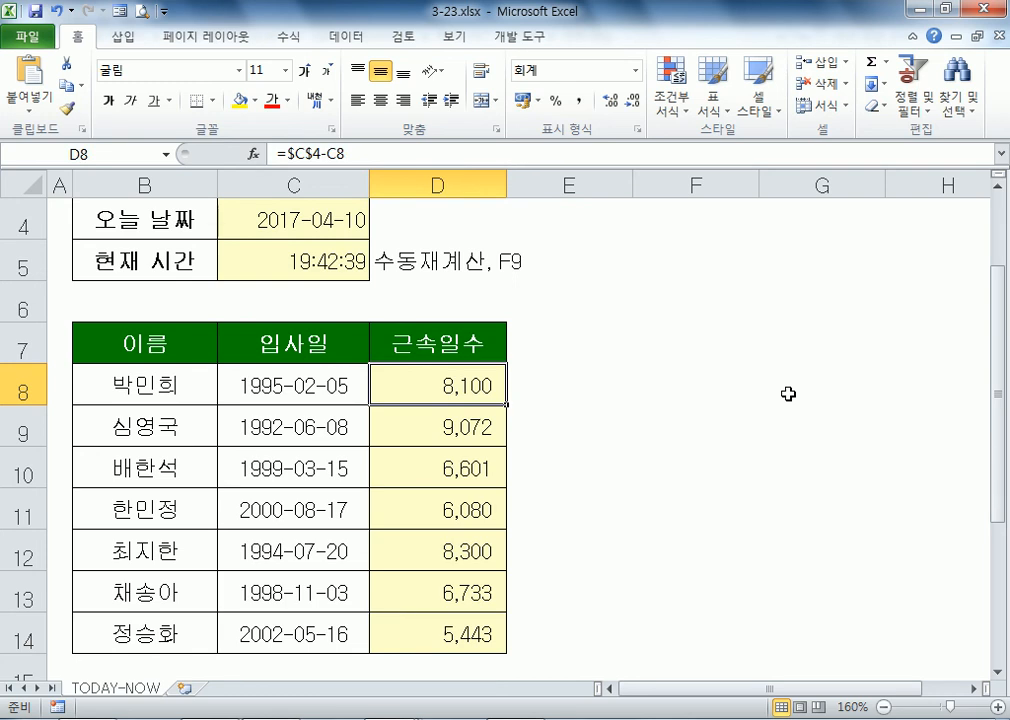
key(Right)
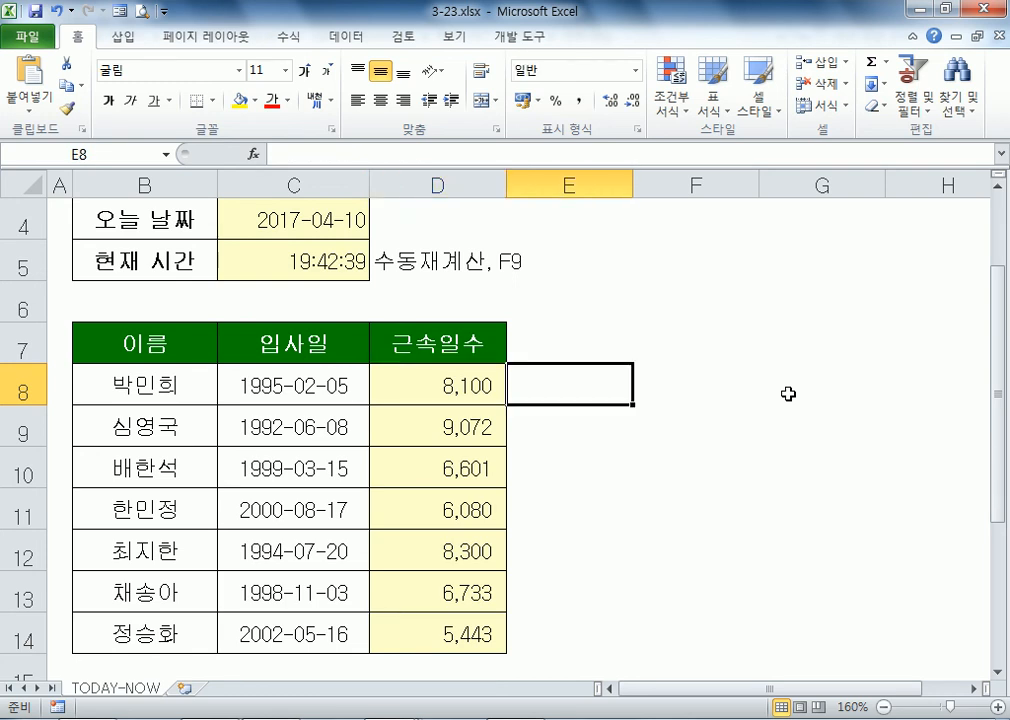
text(=)
key(Left)
text(/)
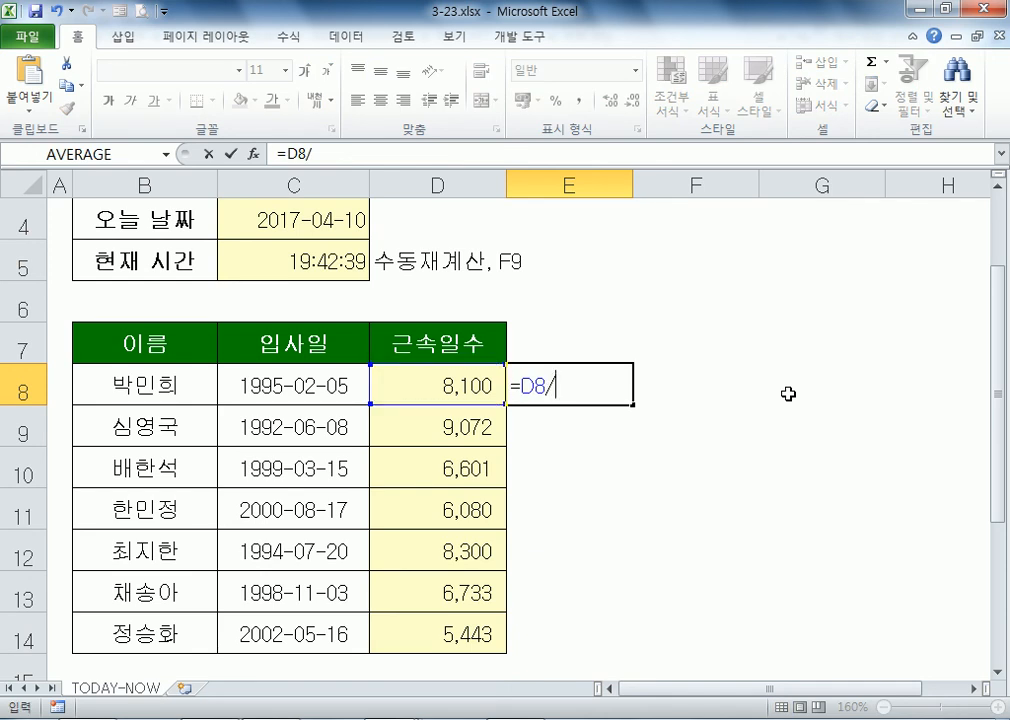
text(365)
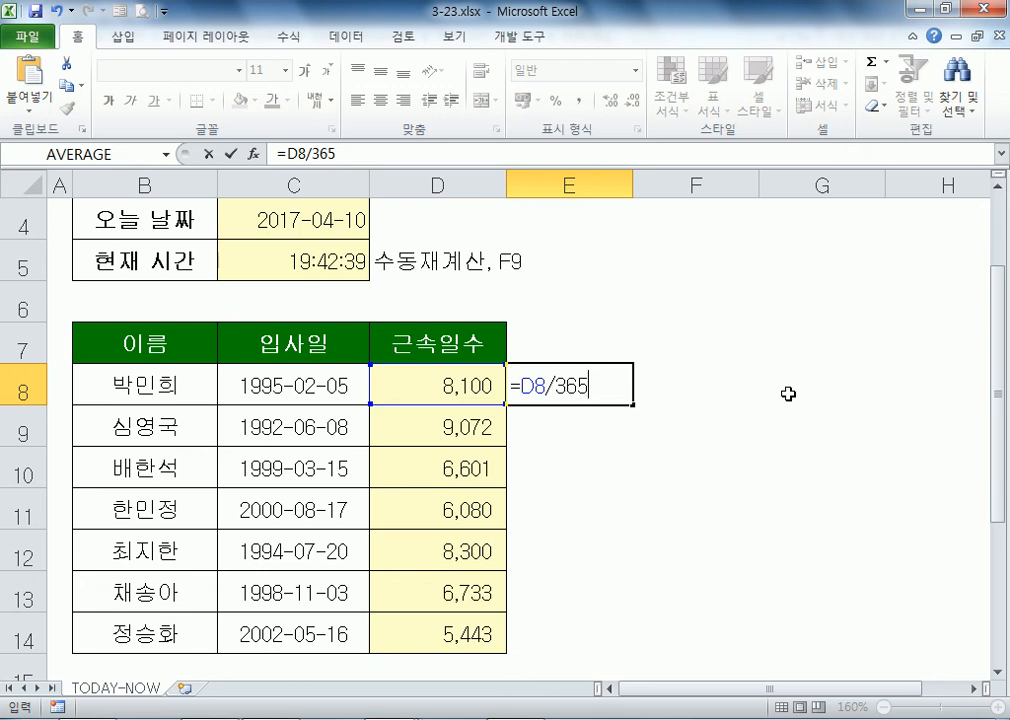
text(.2422)
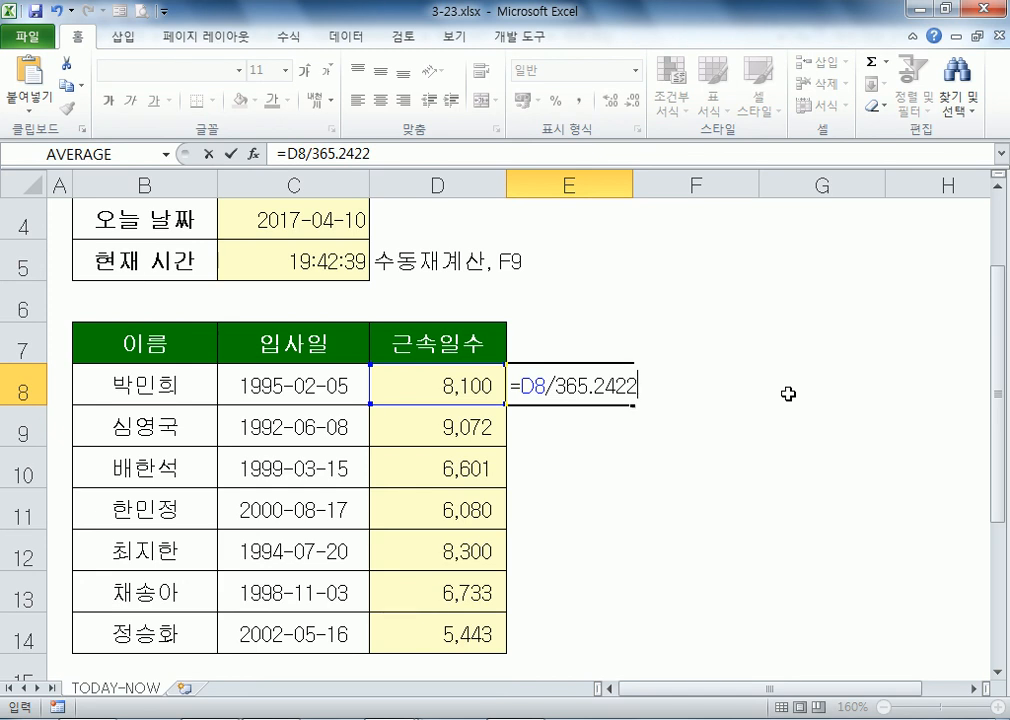
key(Escape)
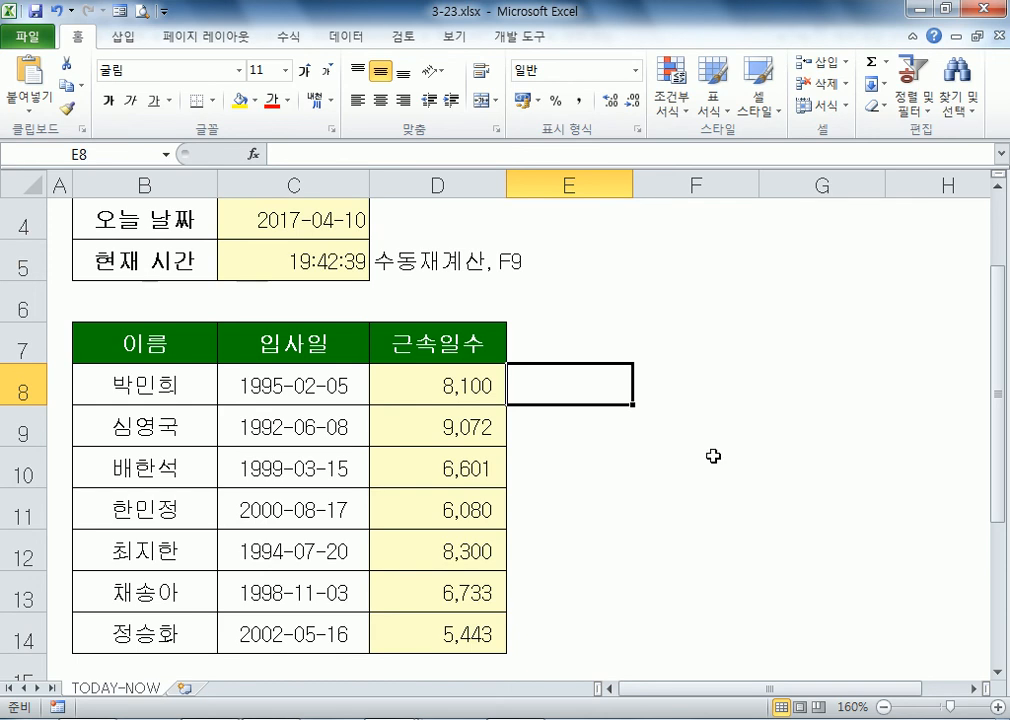
Step: Enter =DATEDIF(C8,$C$4,"y") in E8, giving 22 full years of service
text(=)
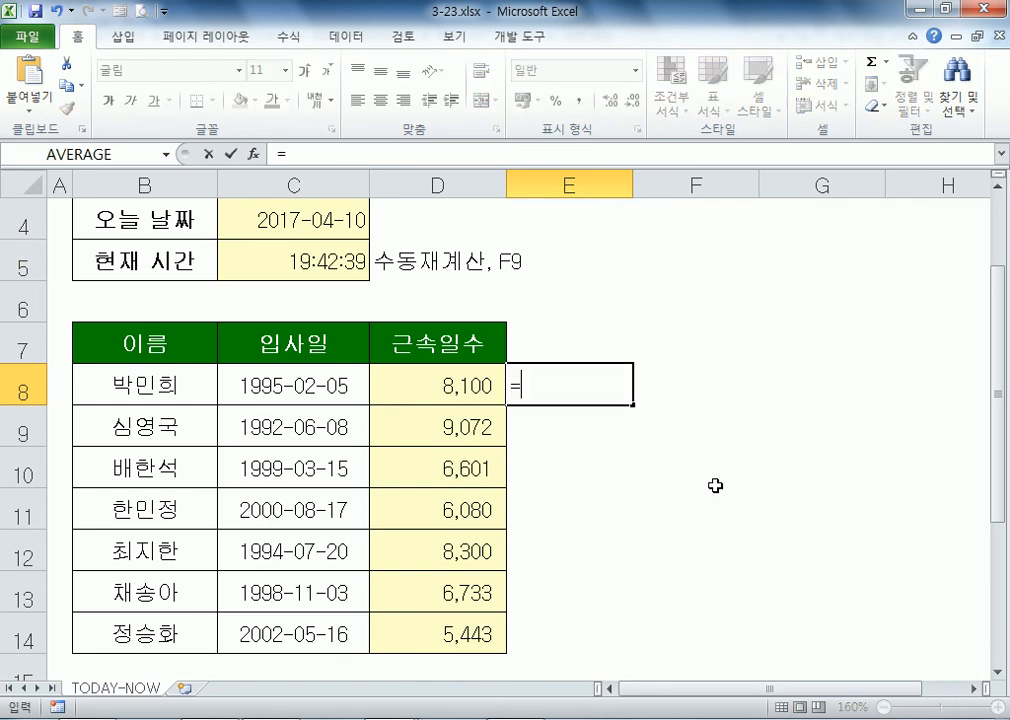
text(DAT)
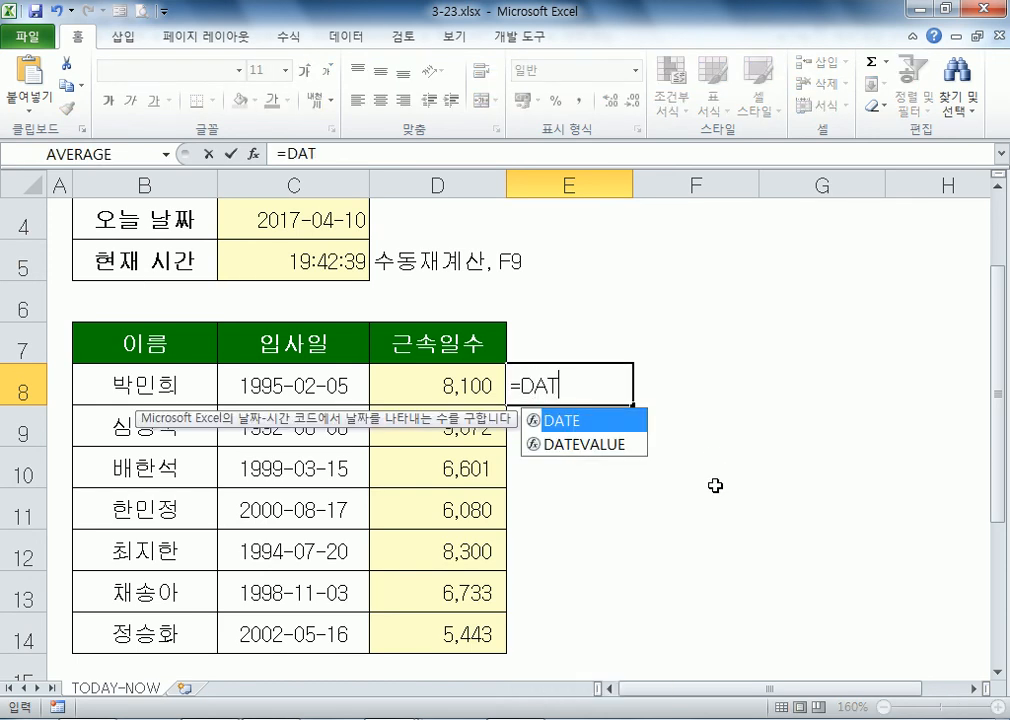
text(EDIF()
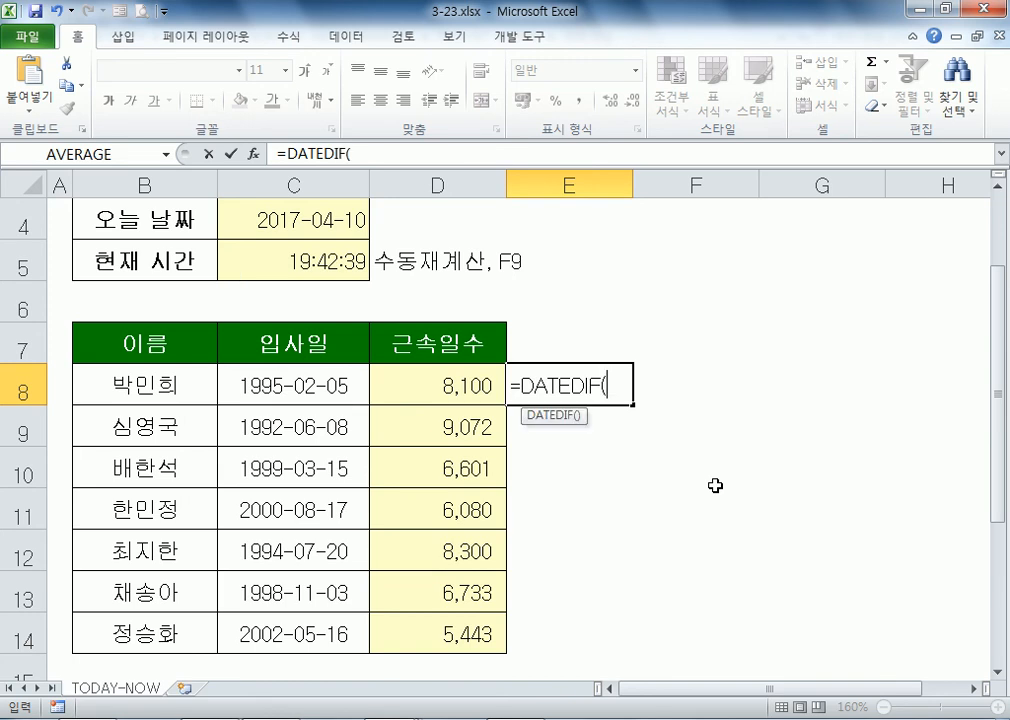
click(353, 380)
text(,)
click(288, 230)
key(F4)
text(,"y")
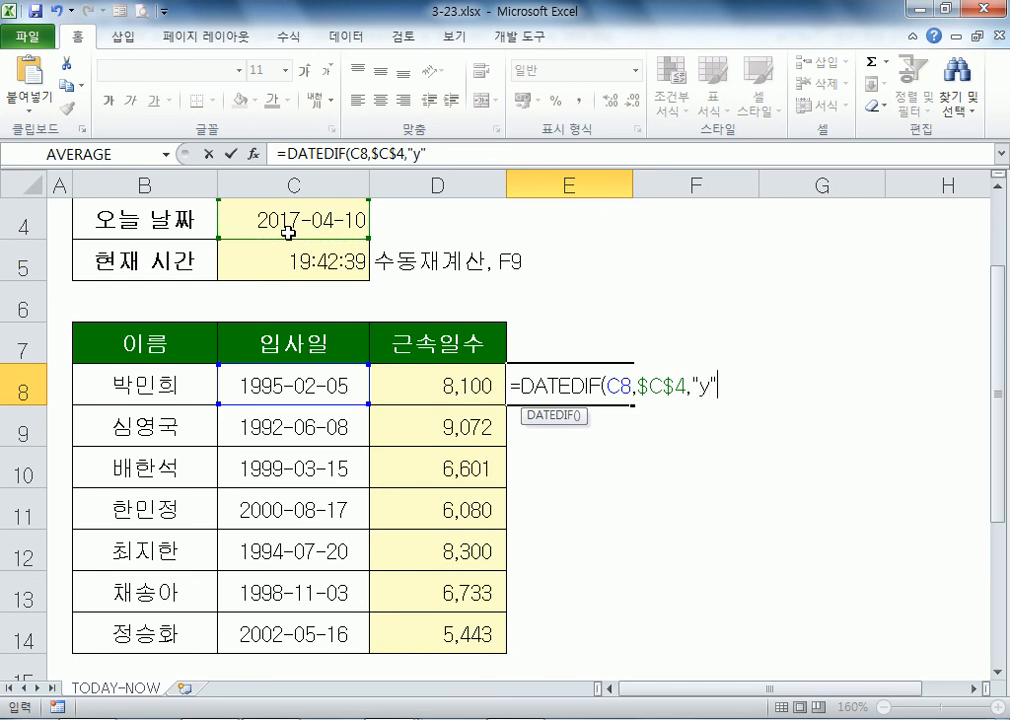
key(Return)
key(Up)
Step: Reopen E8's formula and select its full DATEDIF text
scroll(645, 395, up, 1)
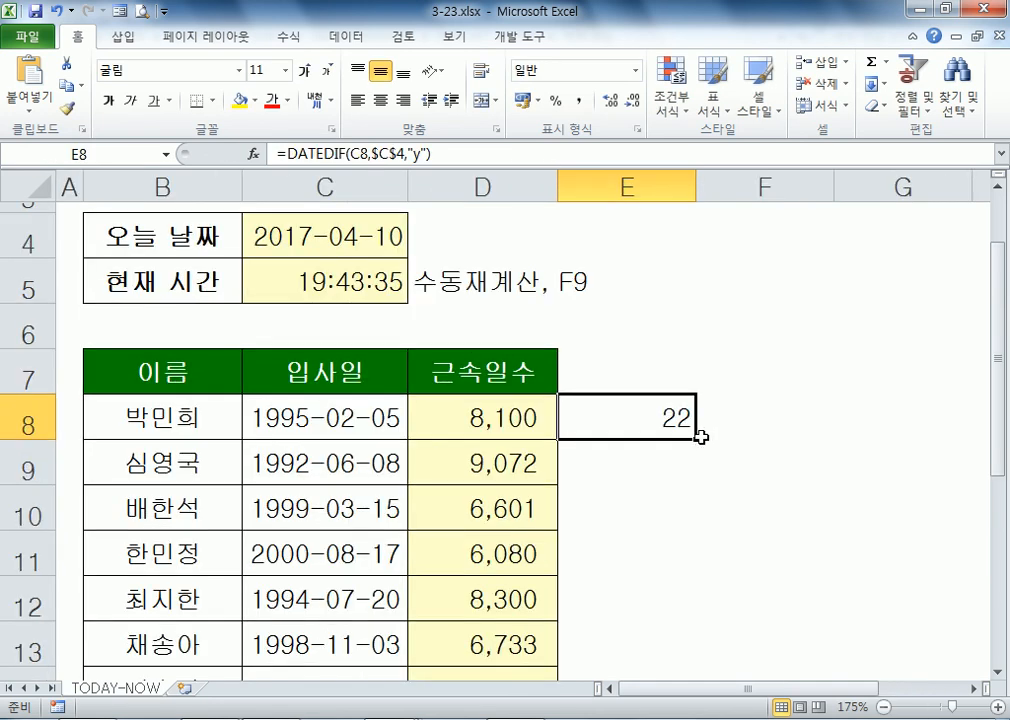
key(F2)
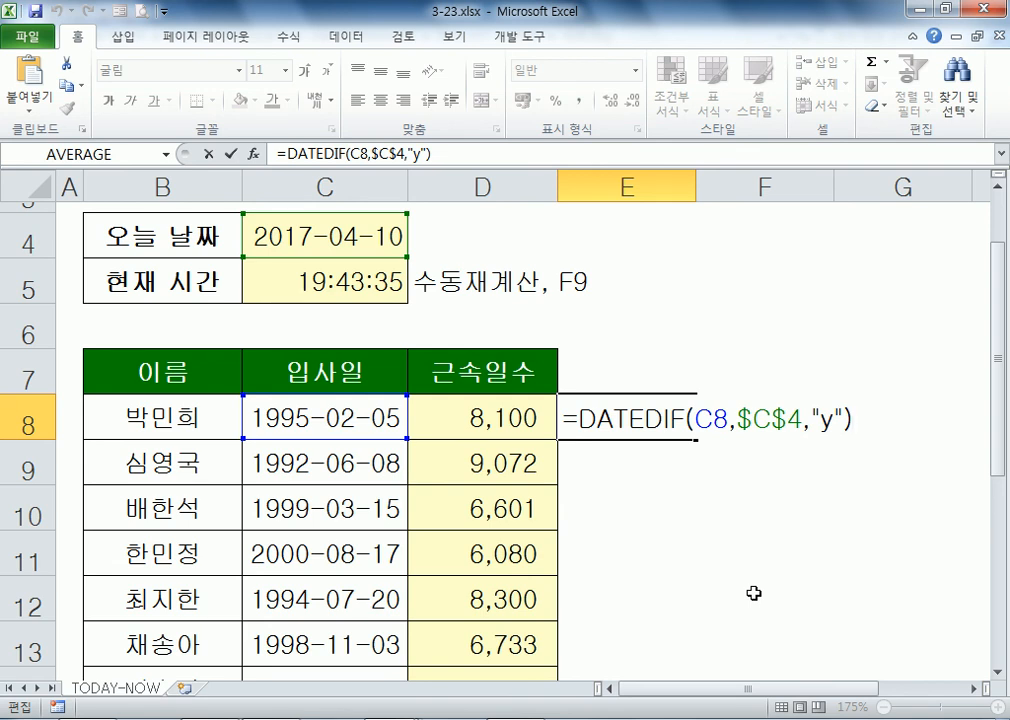
drag(565, 421, 870, 421)
key(ctrl+c)
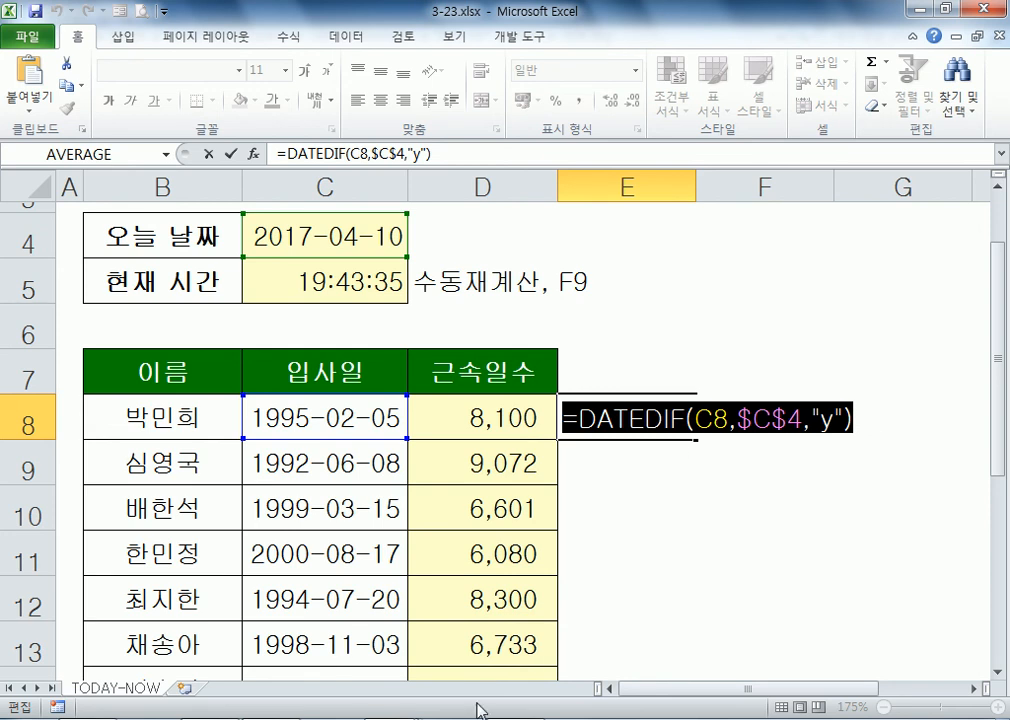
Step: Paste the DATEDIF formula over the old Notepad notes and return to E8
click(272, 718)
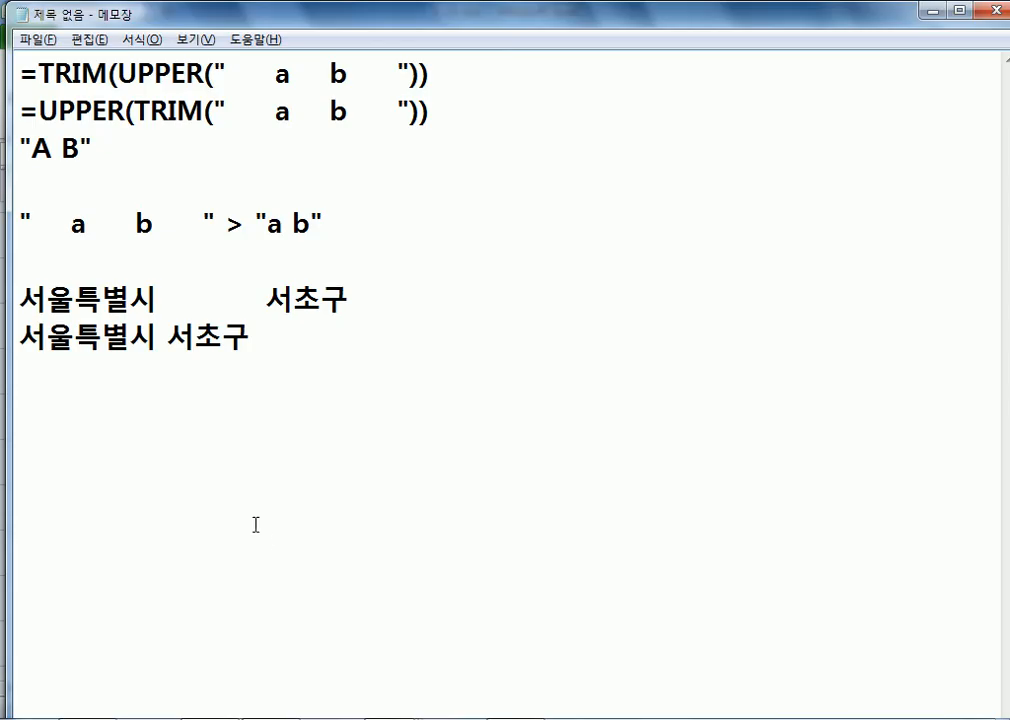
drag(176, 419, 20, 72)
key(ctrl+v)
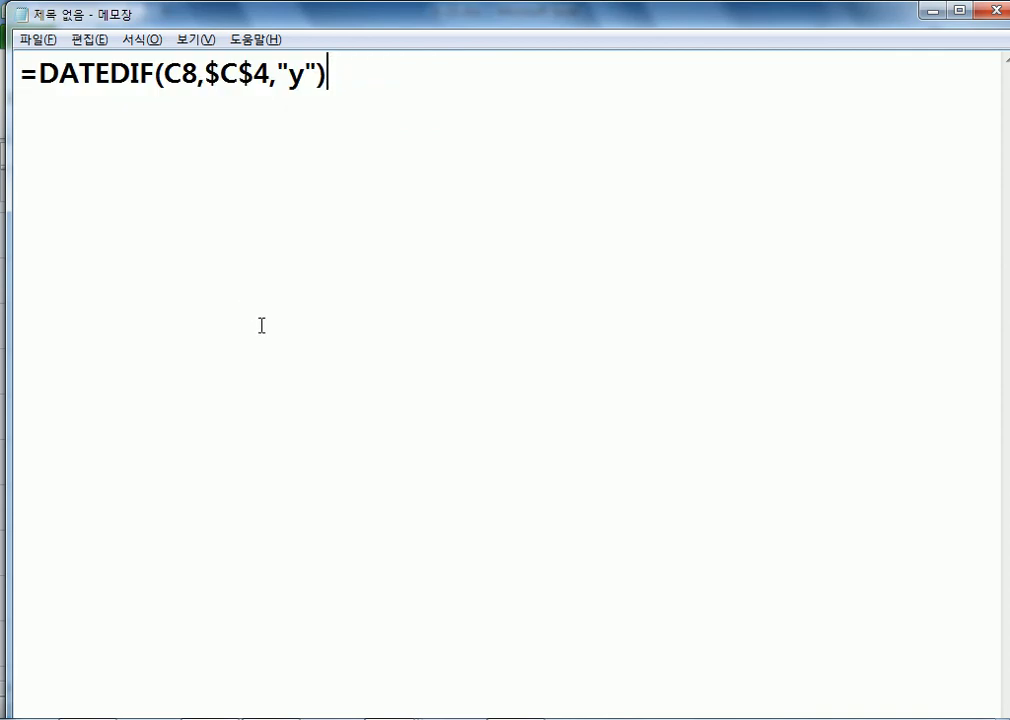
click(270, 718)
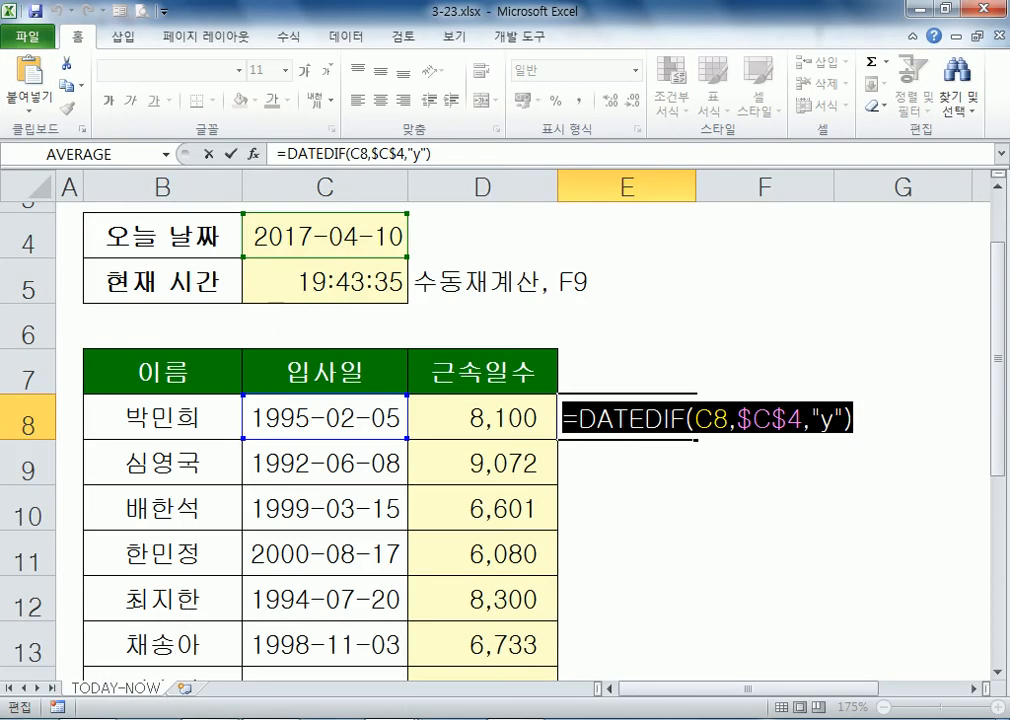
click(268, 718)
key(Return)
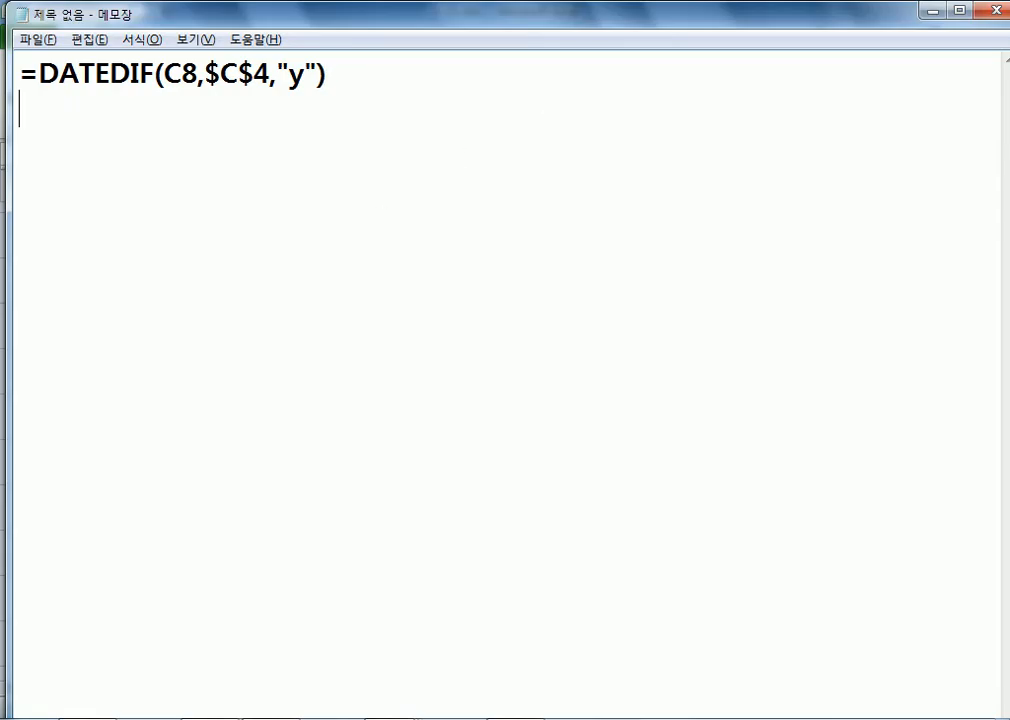
key(alt+Tab)
key(ctrl+Return)
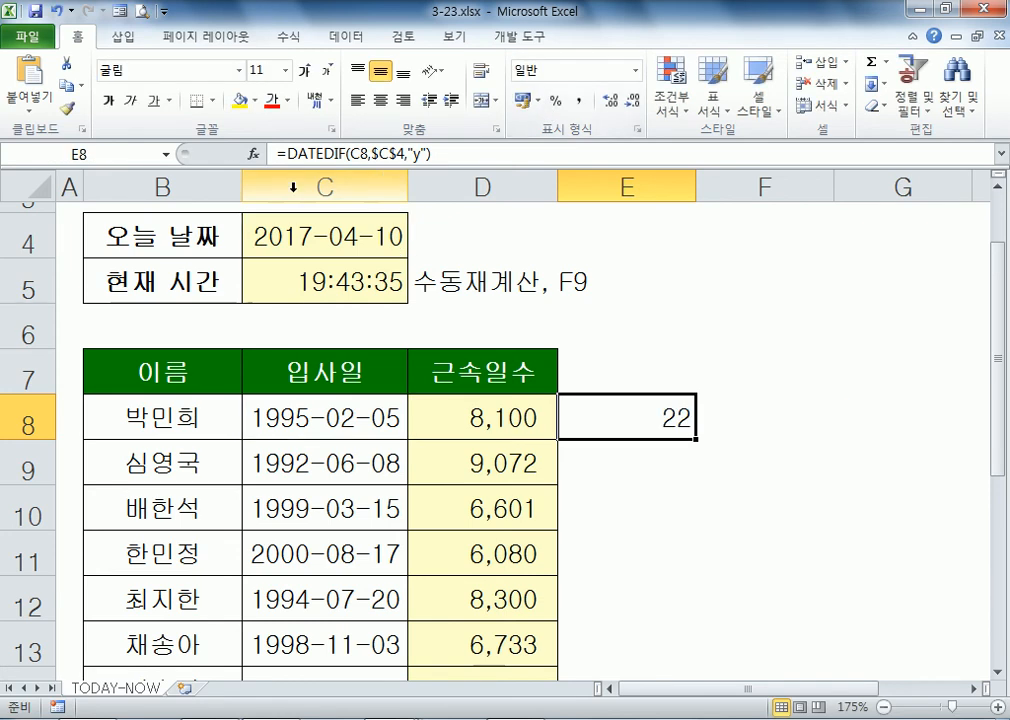
Step: Inspect E8's DATEDIF Function Arguments, then return to the Notepad notes
click(253, 153)
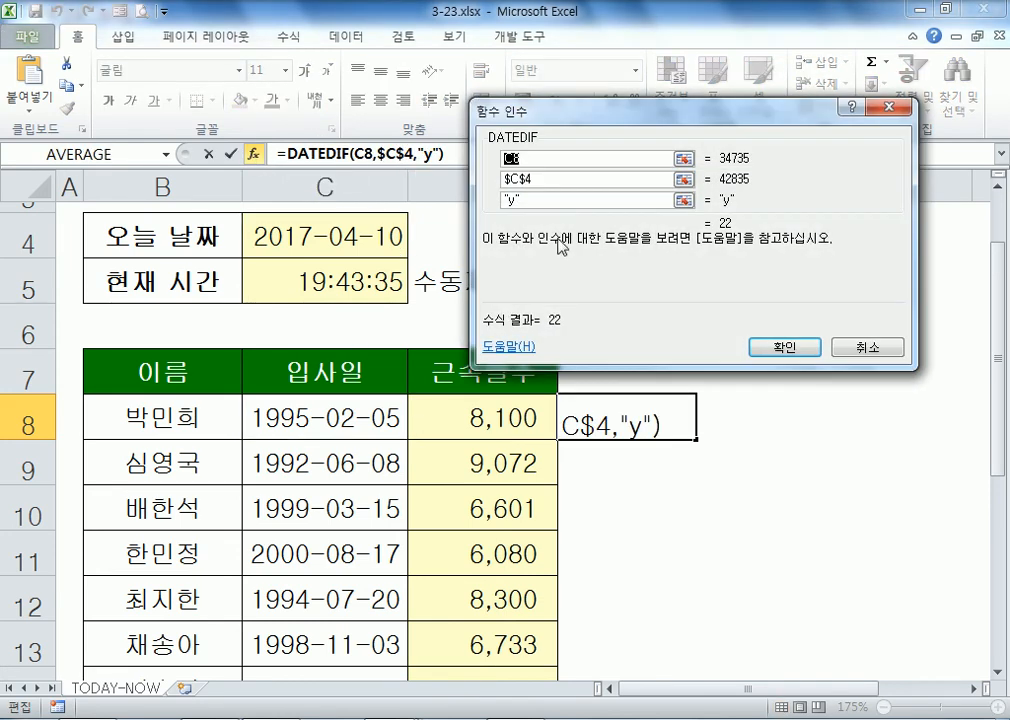
key(Return)
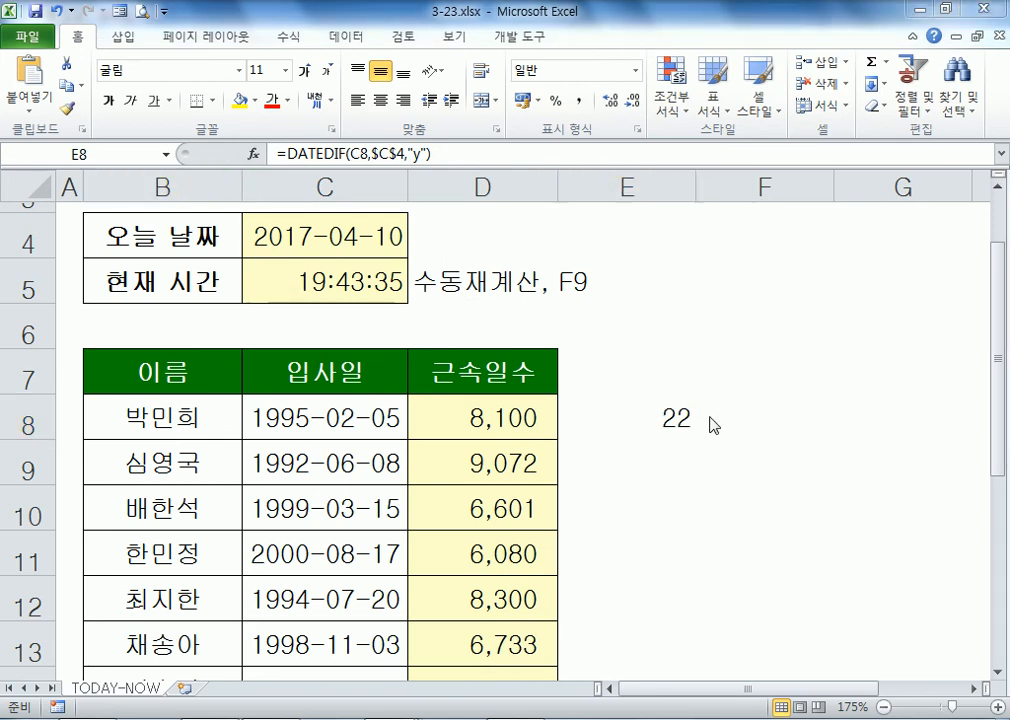
key(alt+Tab)
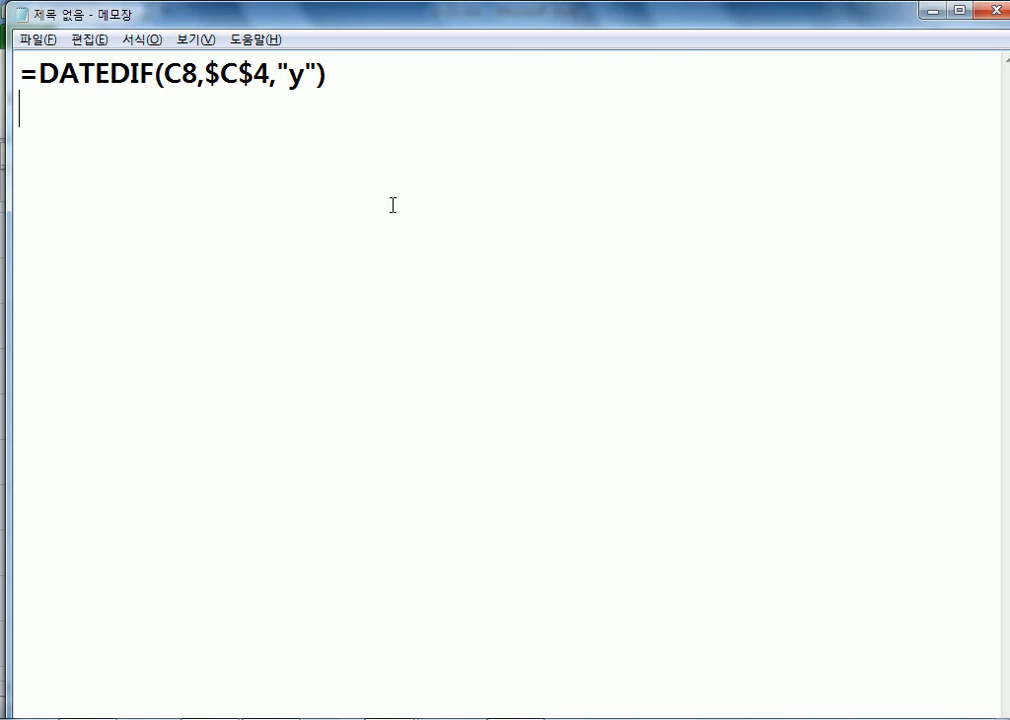
Step: Add the syntax line =DATEDIF(작은 날짜, 큰 날짜, 옵션) above the example formula
key(Return)
text(= D)
key(BackSpace)
key(BackSpace)
text(DA)
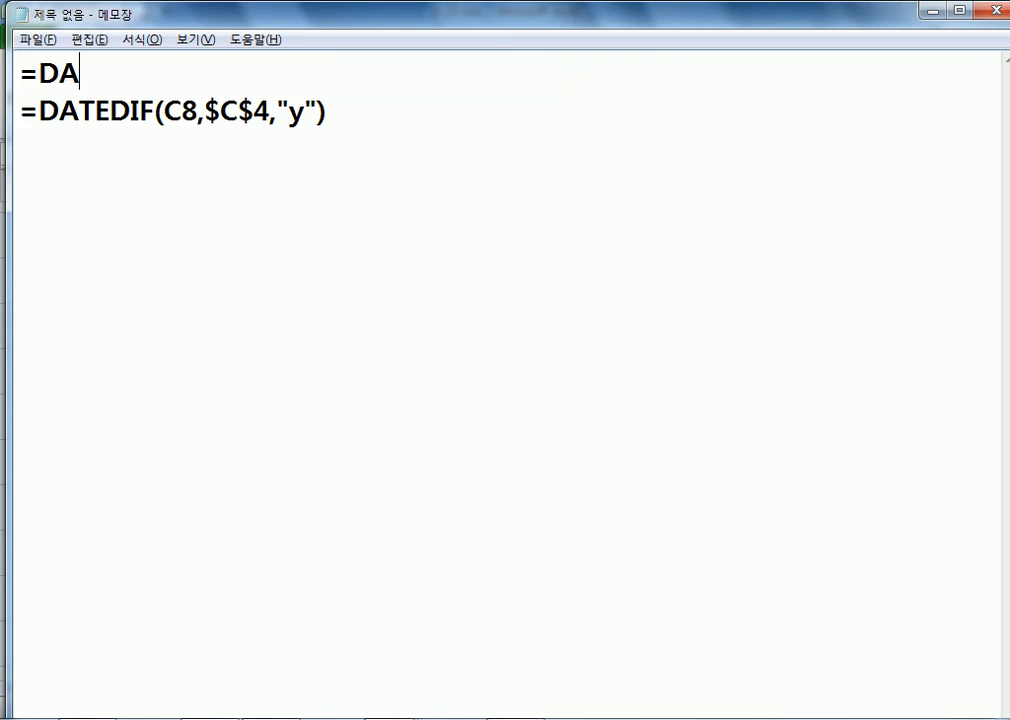
text(TEDIF)
key(BackSpace)
key(BackSpace)
text(DIFE)
key(Left)
key(Left)
text(E)
key(Right)
key(Delete)
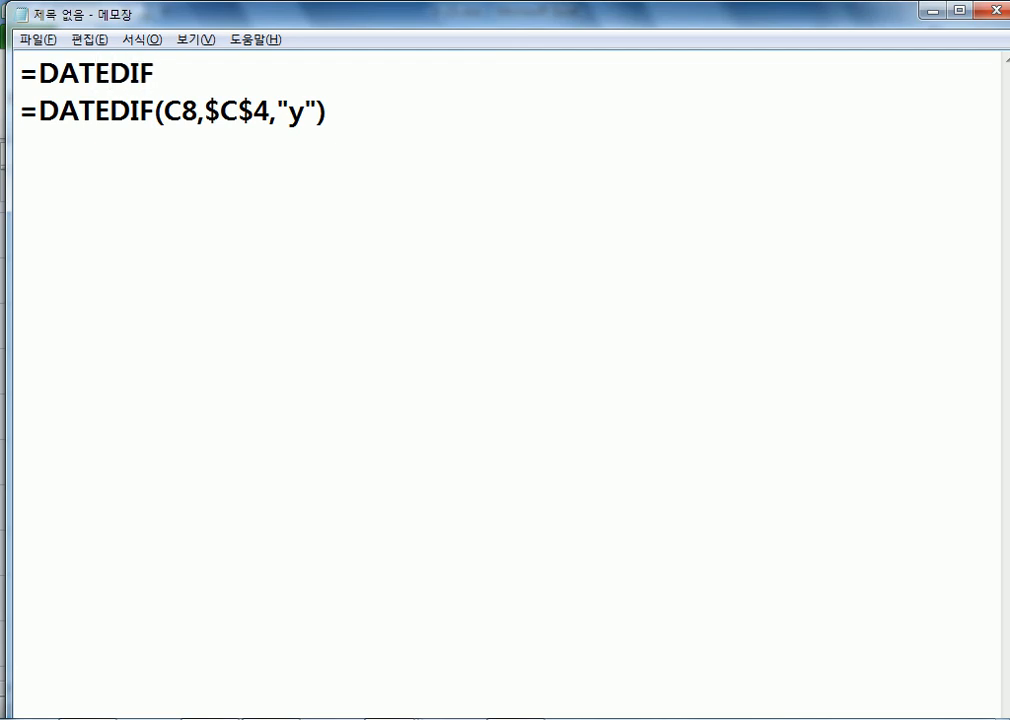
text((작은 ㄴ)
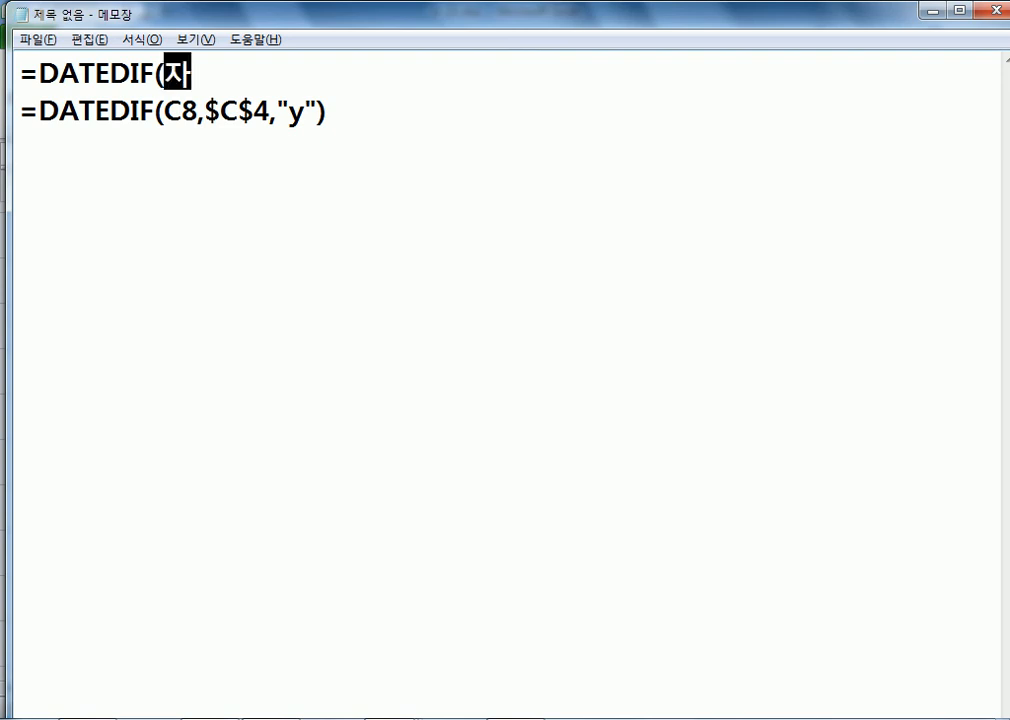
text(날짜, 큰 날)
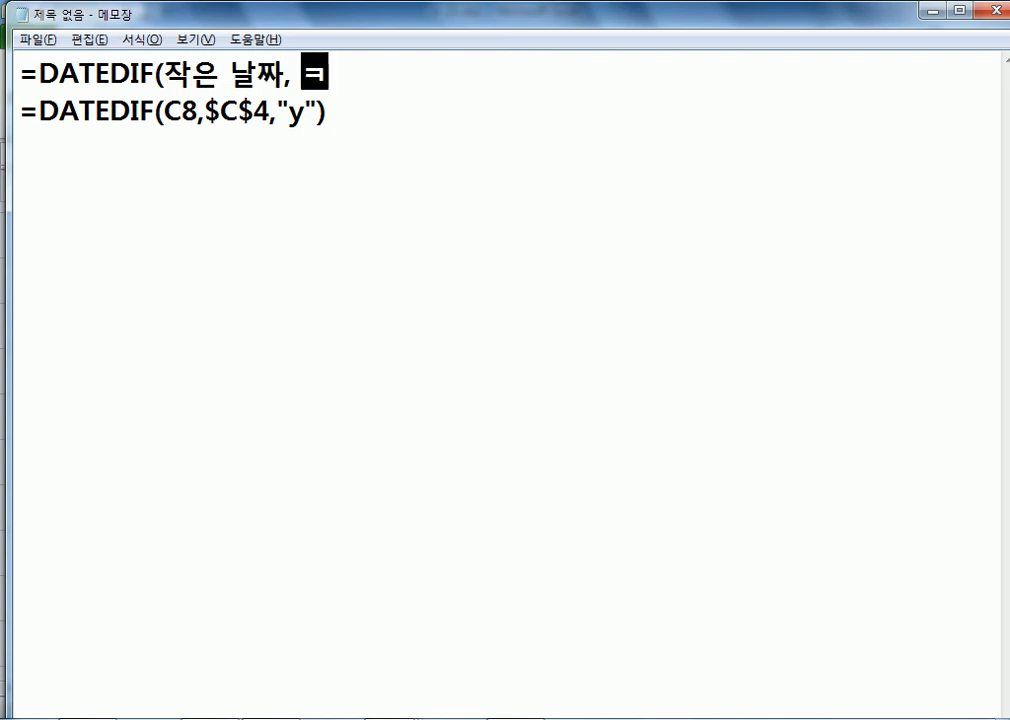
text(짜, 옵션)
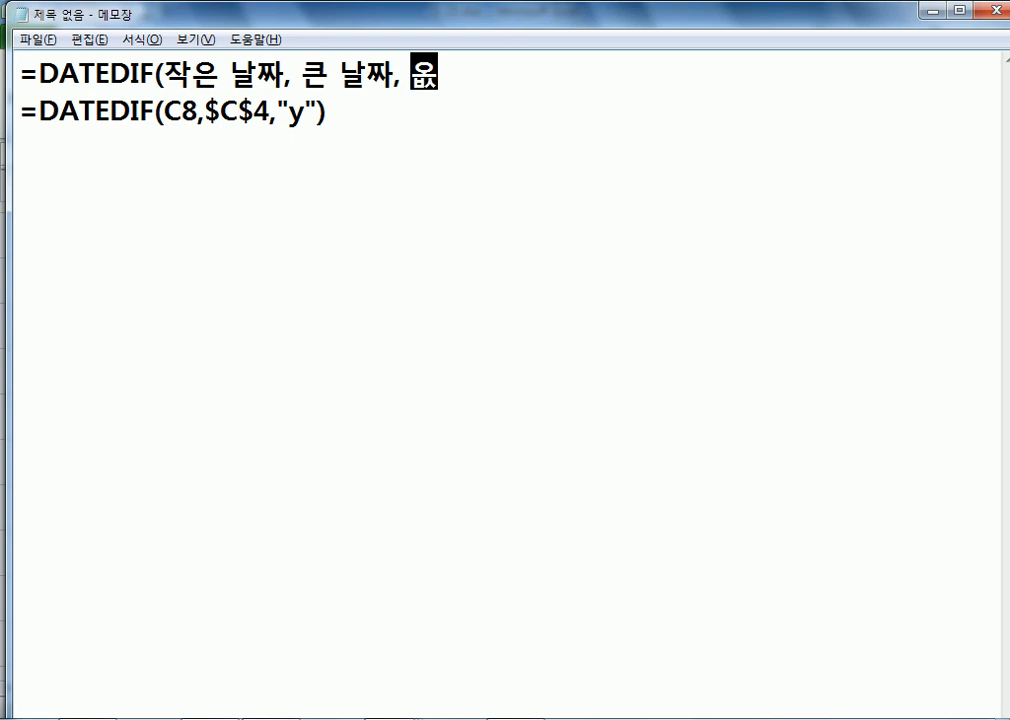
text())
Step: Annotate the "y" example formula with ': 기간을 년수로 환산', correcting 연 to 년
key(Return)
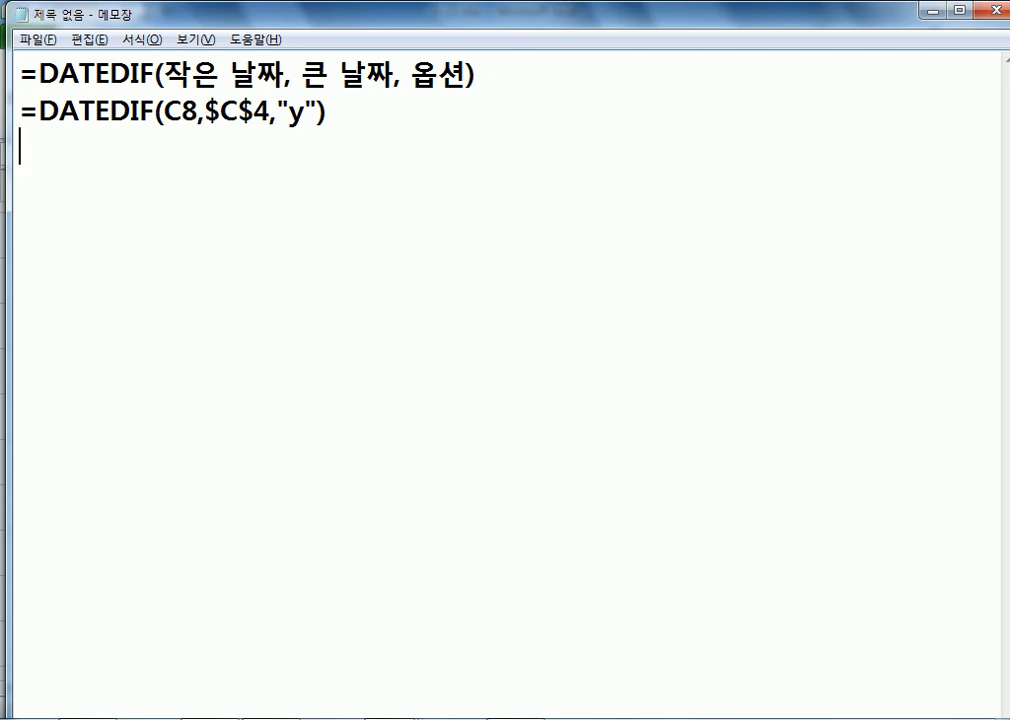
key(Up)
key(Right)
key(Right)
key(Right)
key(Right)
key(Right)
key(Right)
key(Right)
key(Right)
key(Right)
key(Right)
key(Right)
key(Right)
key(Right)
key(Right)
key(Right)
key(Right)
key(Right)
key(Right)
key(Right)
key(Right)
key(Right)
key(Right)
text(: )
text(RLRKS)
key(BackSpace)
key(BackSpace)
key(BackSpace)
key(BackSpace)
key(BackSpace)
key(Hangul)
text(기간을 연)
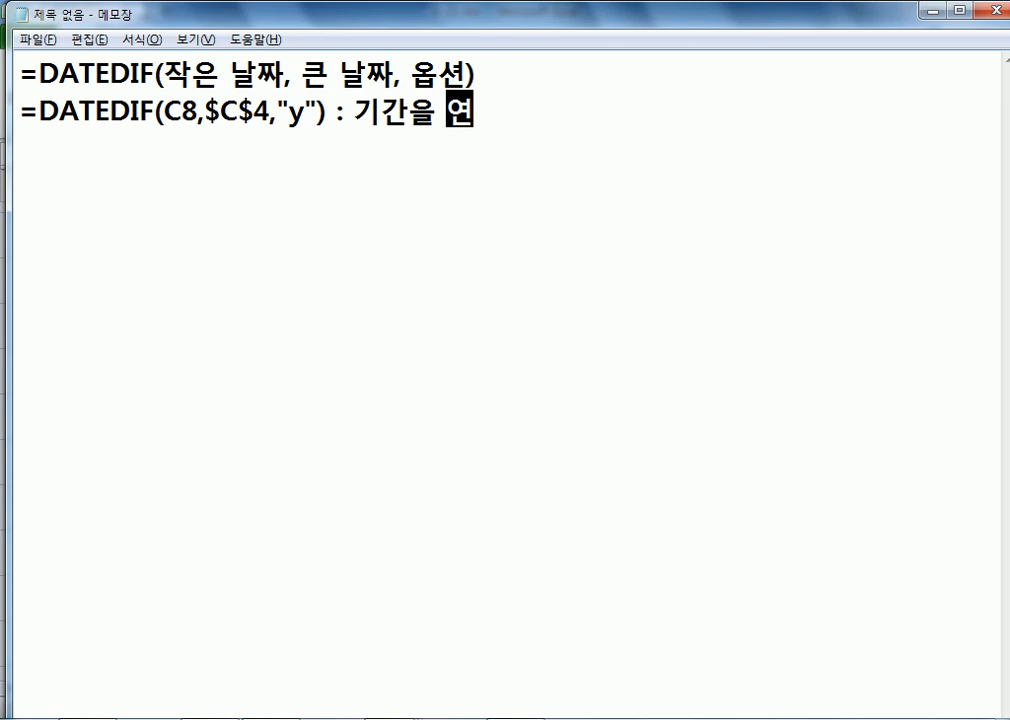
text(수로 환산)
key(Return)
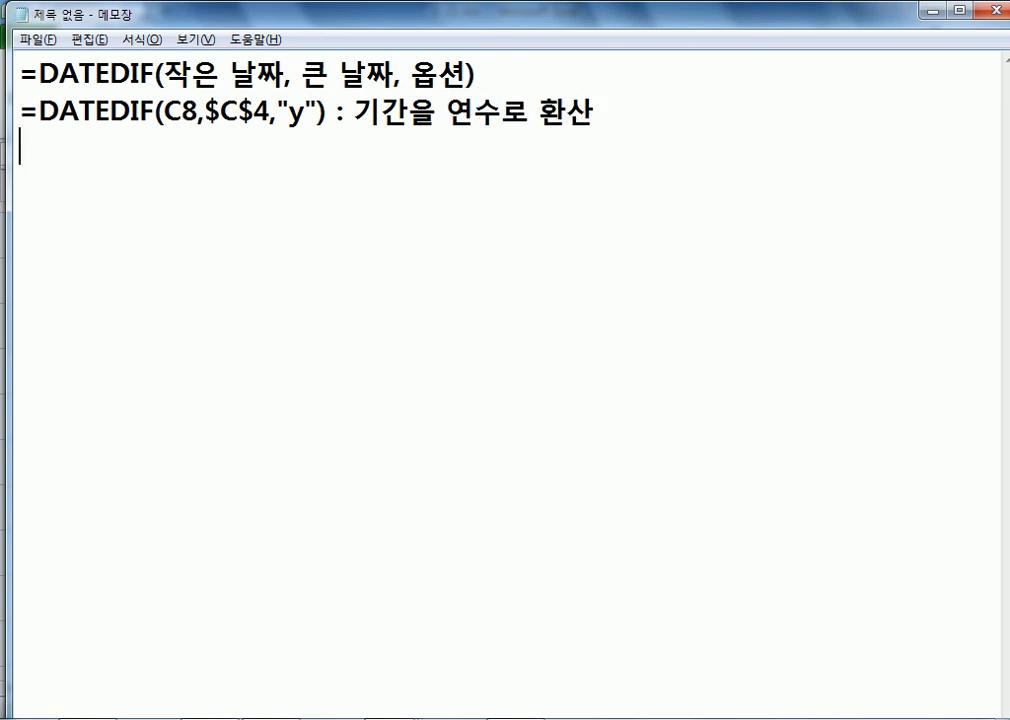
key(Up)
key(Right)
key(Right)
key(Right)
key(Right)
key(Right)
key(Right)
key(Right)
key(Right)
key(Right)
key(Right)
key(Right)
key(Right)
key(Right)
key(Right)
key(Right)
key(Right)
key(Right)
key(Right)
key(Right)
key(Right)
text(년)
key(Delete)
key(End)
key(Down)
key(alt+Tab)
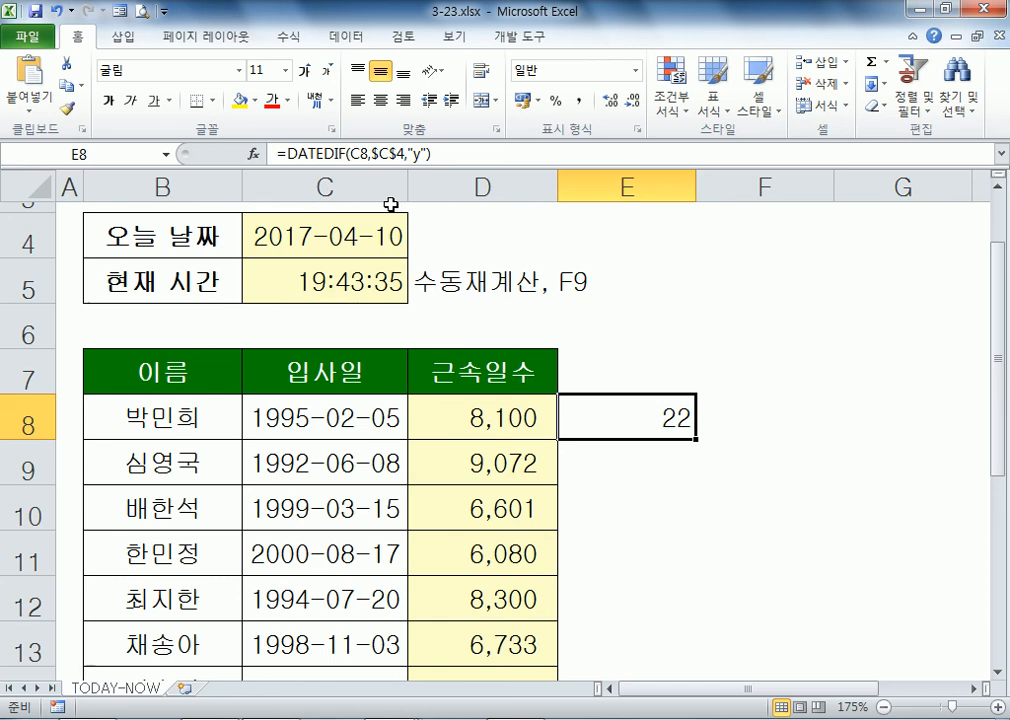
key(alt+Tab)
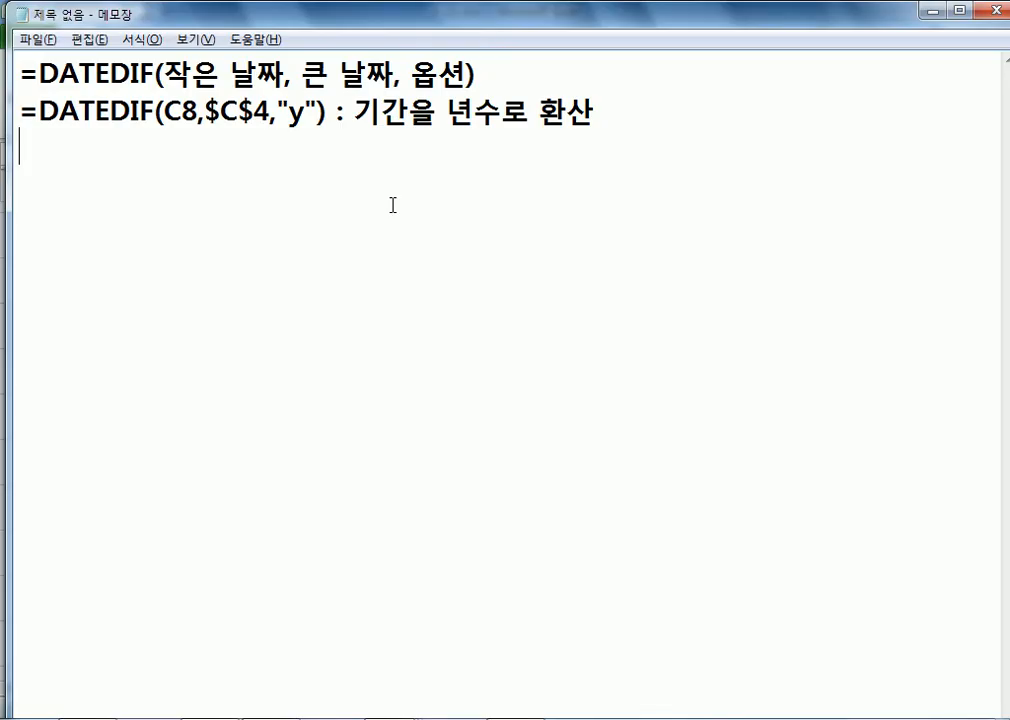
Step: Paste the formula on line 3 with unit "m", noted ': 기간을 월수로 환산'
text(=DATEDIF(C8,$C$4,"y"))
key(Left)
key(Left)
key(BackSpace)
text(M)
key(BackSpace)
text(m)
text( :)
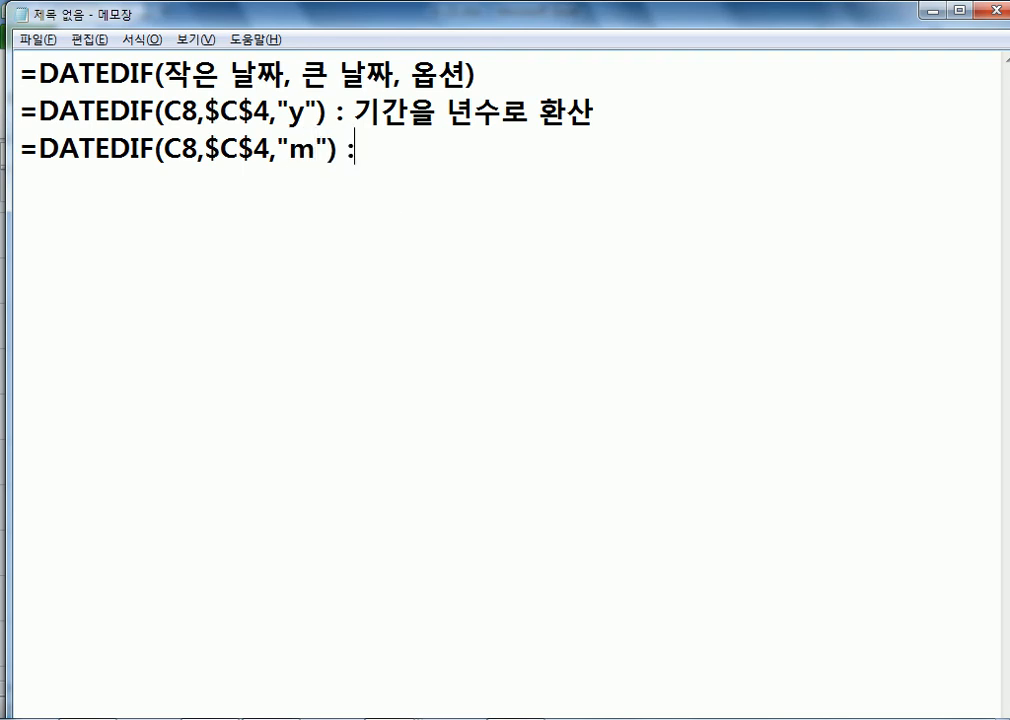
text( 기간을 월)
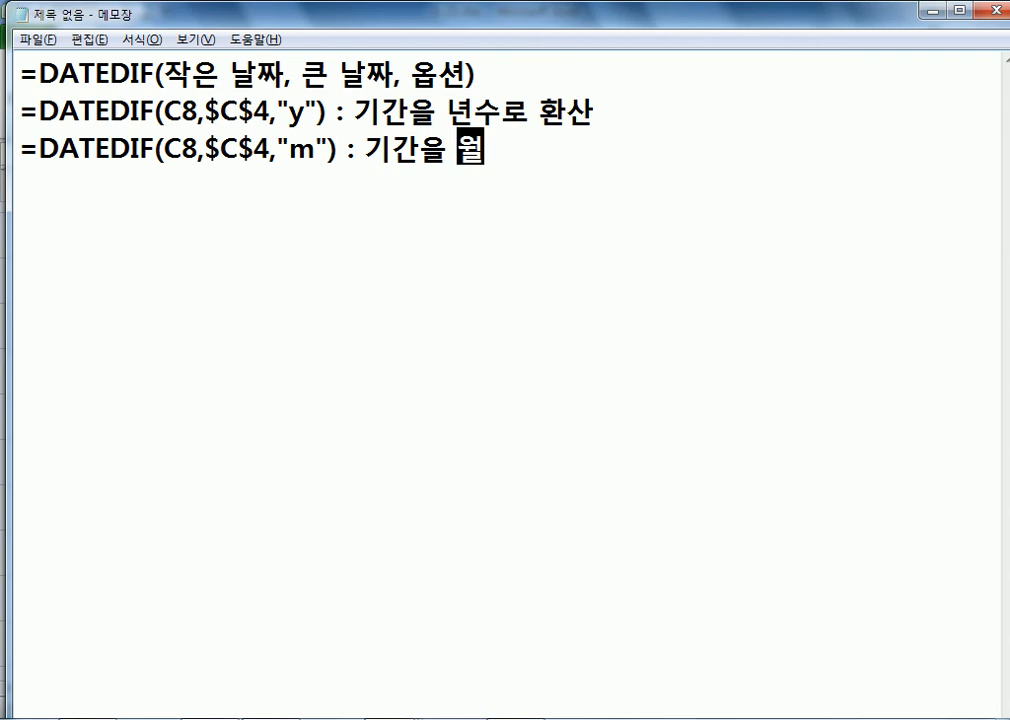
text(수로 화ㄴ산)
key(Return)
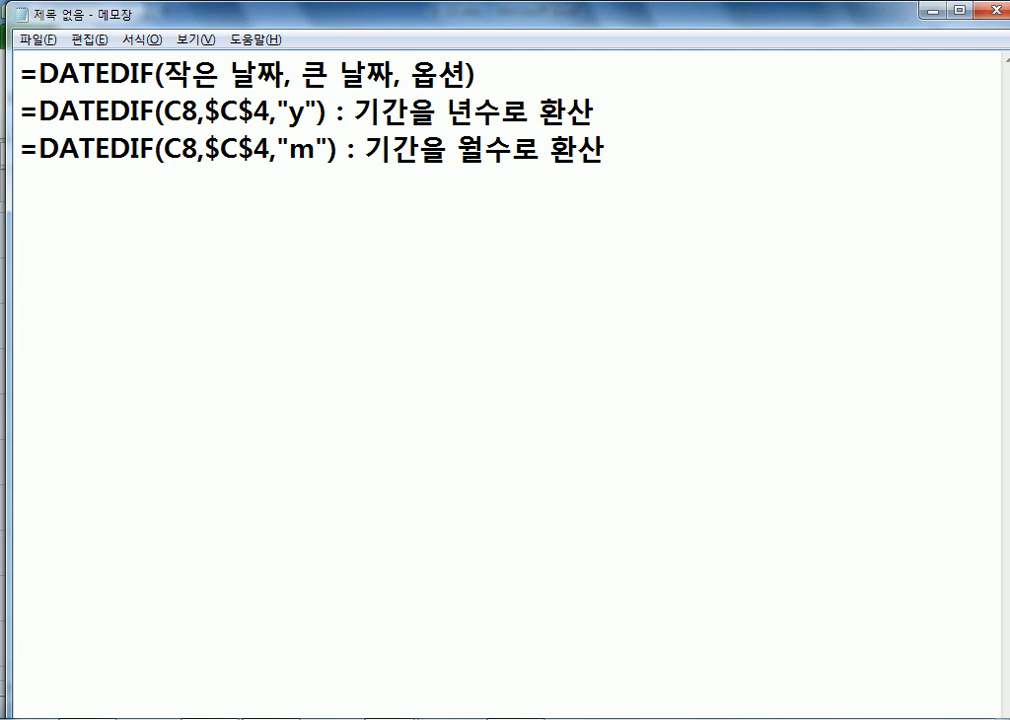
Step: Paste the formula on line 4 with unit "d", noted ': 기간을 일수로 환산'
text(=DATEDIF(C8,$C$4,"y"))
key(Left)
key(Left)
key(Left)
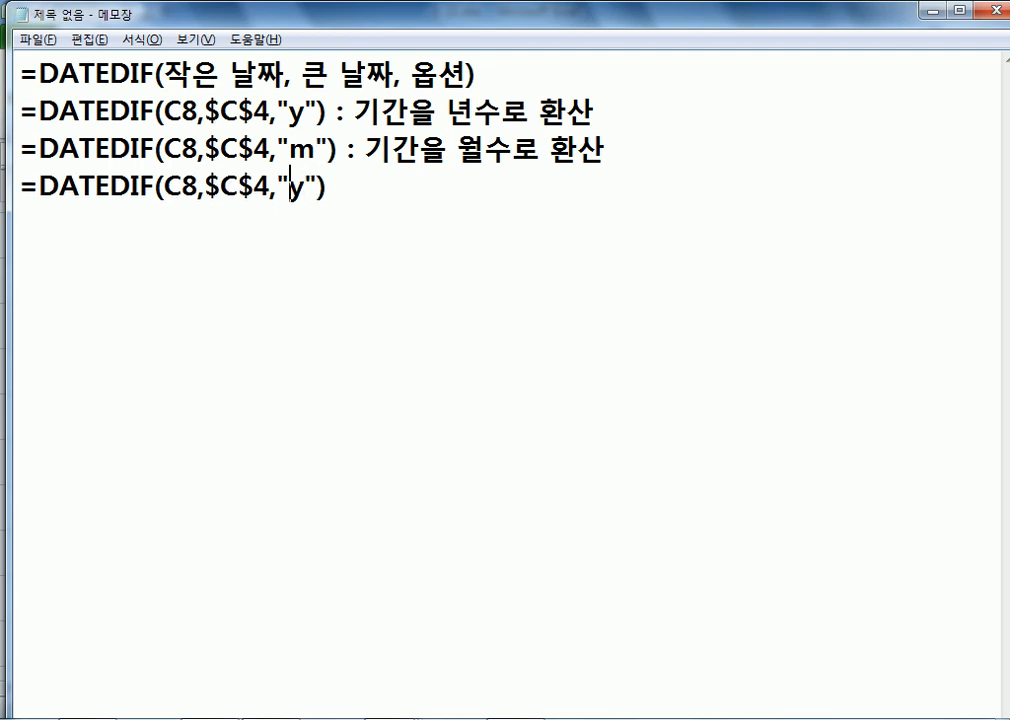
key(Delete)
text(ㅇ)
key(Left)
text(D)
key(Delete)
key(BackSpace)
text(d)
key(End)
text(: 기;)
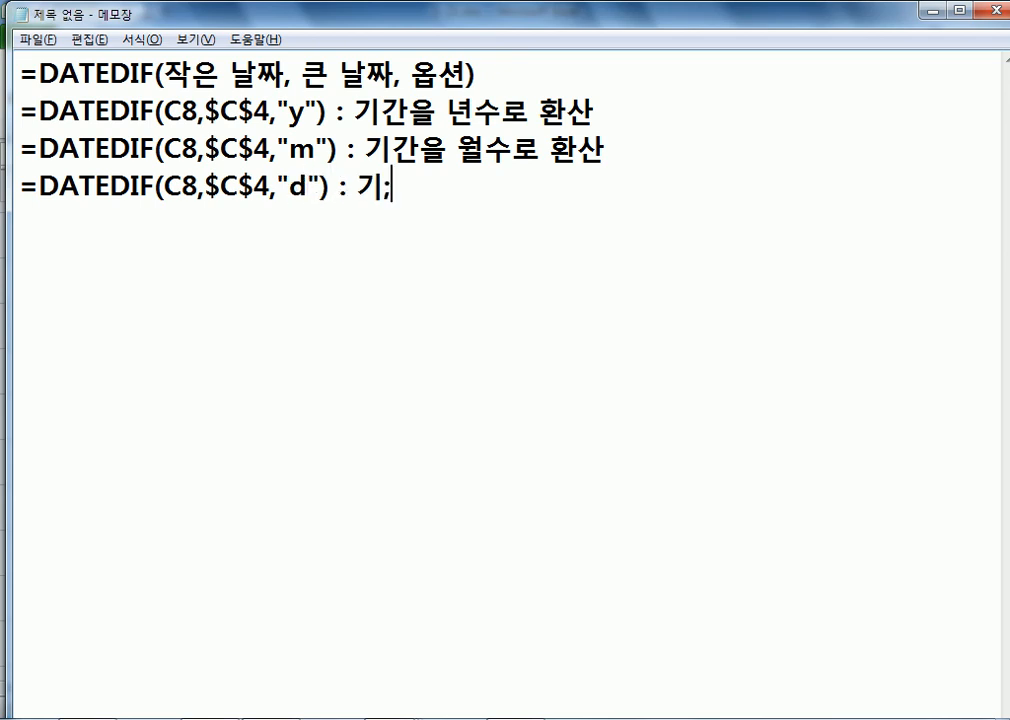
key(BackSpace)
text(간을 일)
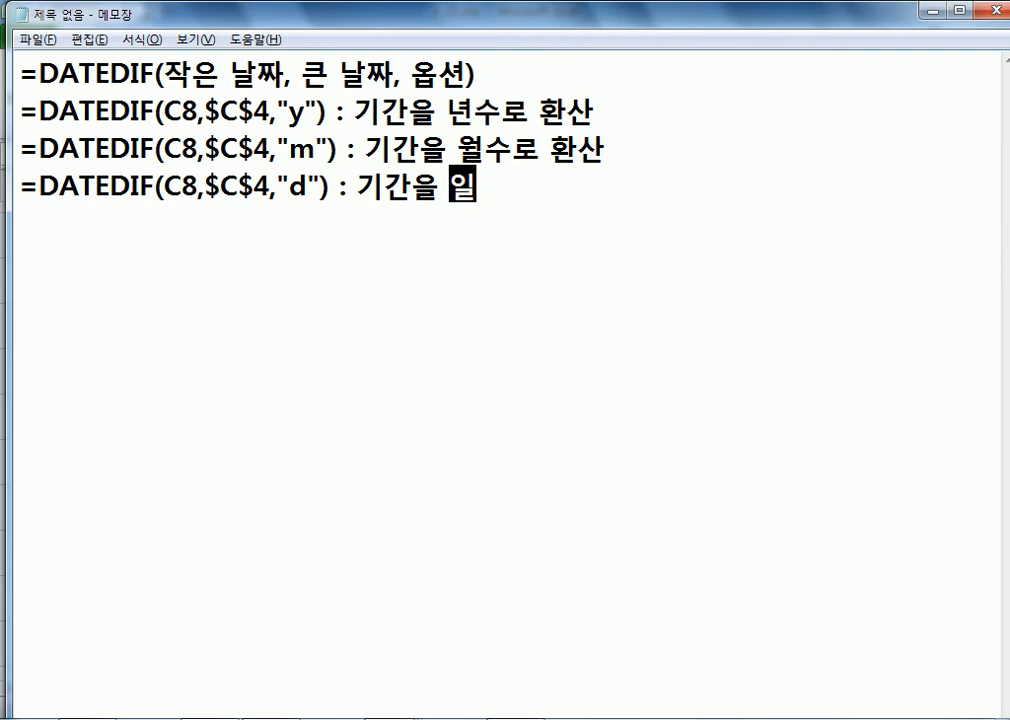
text(수로 환산)
key(Home)
key(Down)
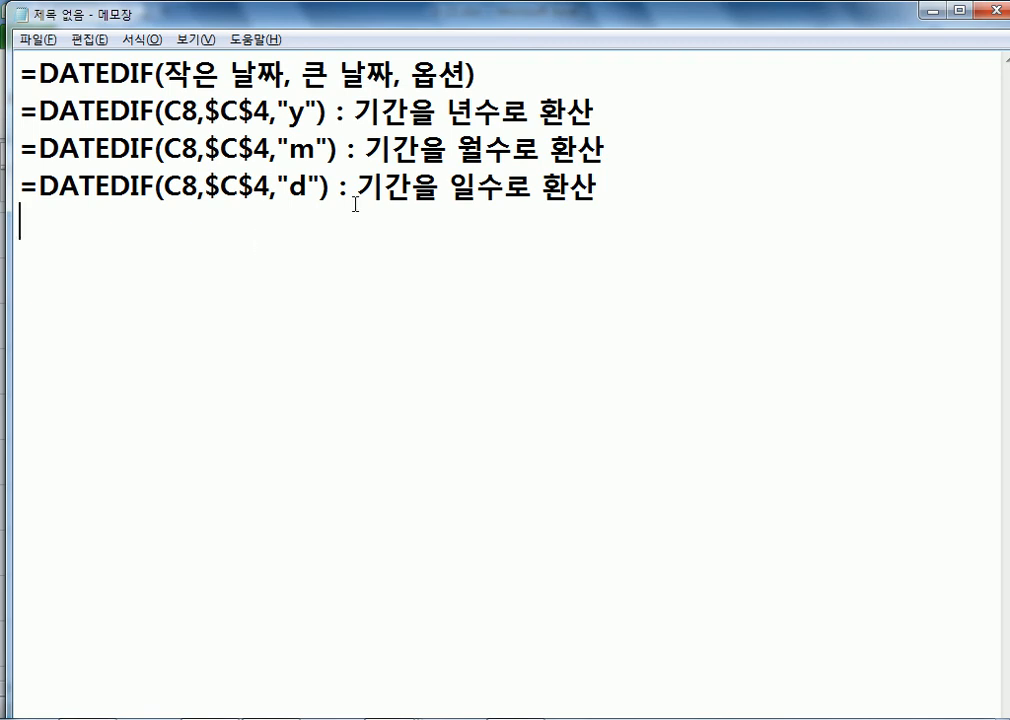
Step: Highlight the unit arguments on lines 2–4 to compare the y, m and d versions
drag(330, 187, 198, 190)
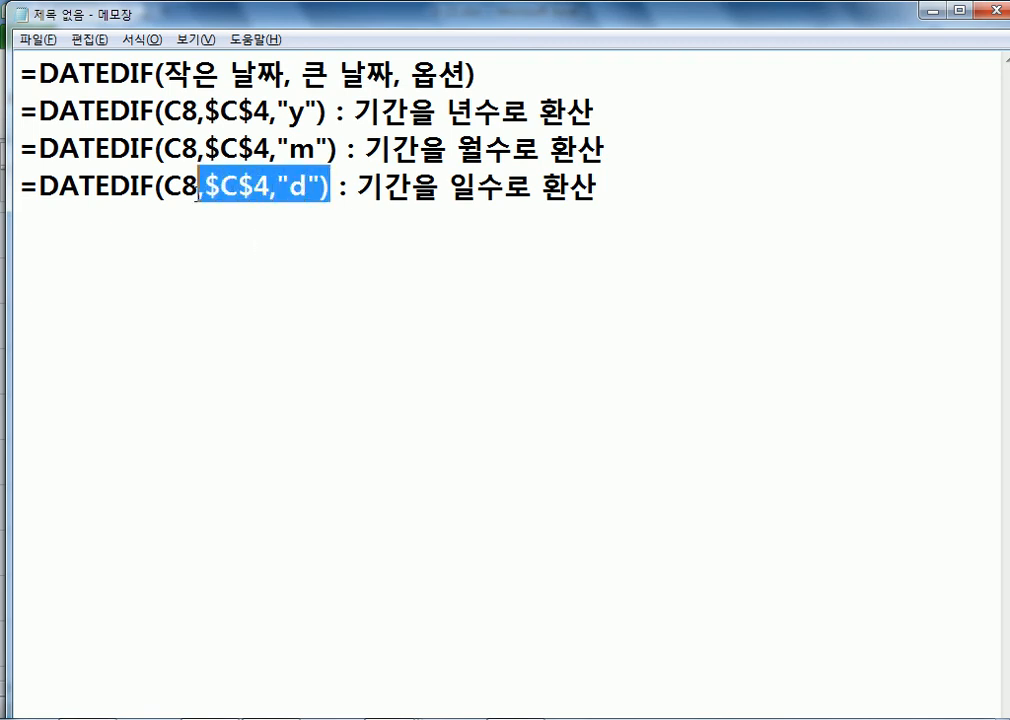
click(194, 230)
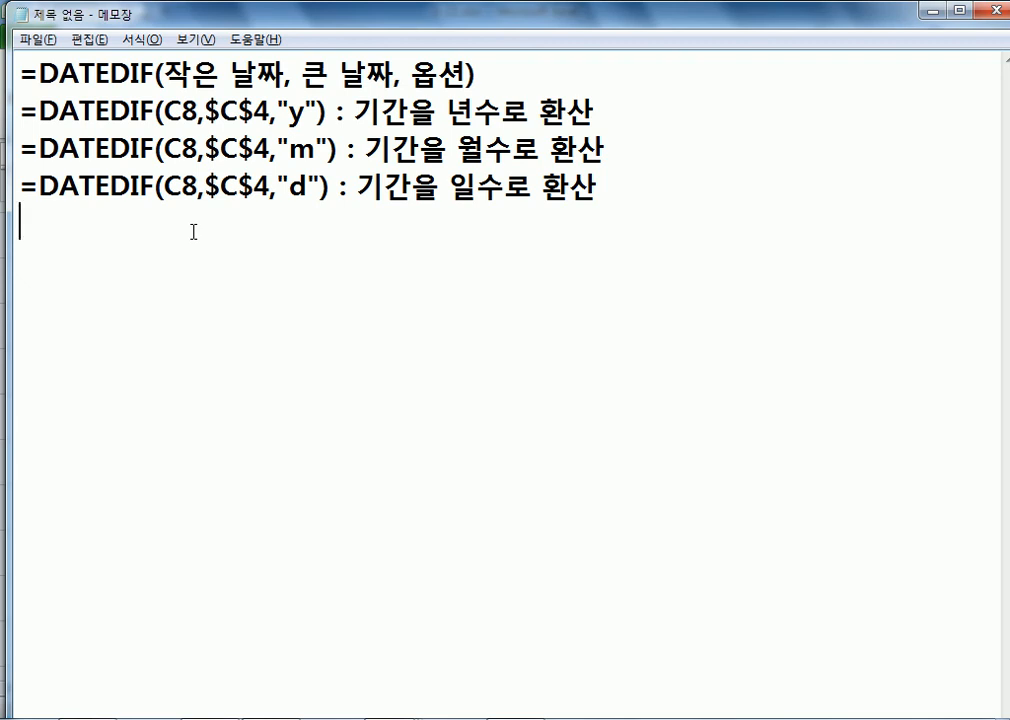
click(317, 150)
drag(318, 150, 290, 150)
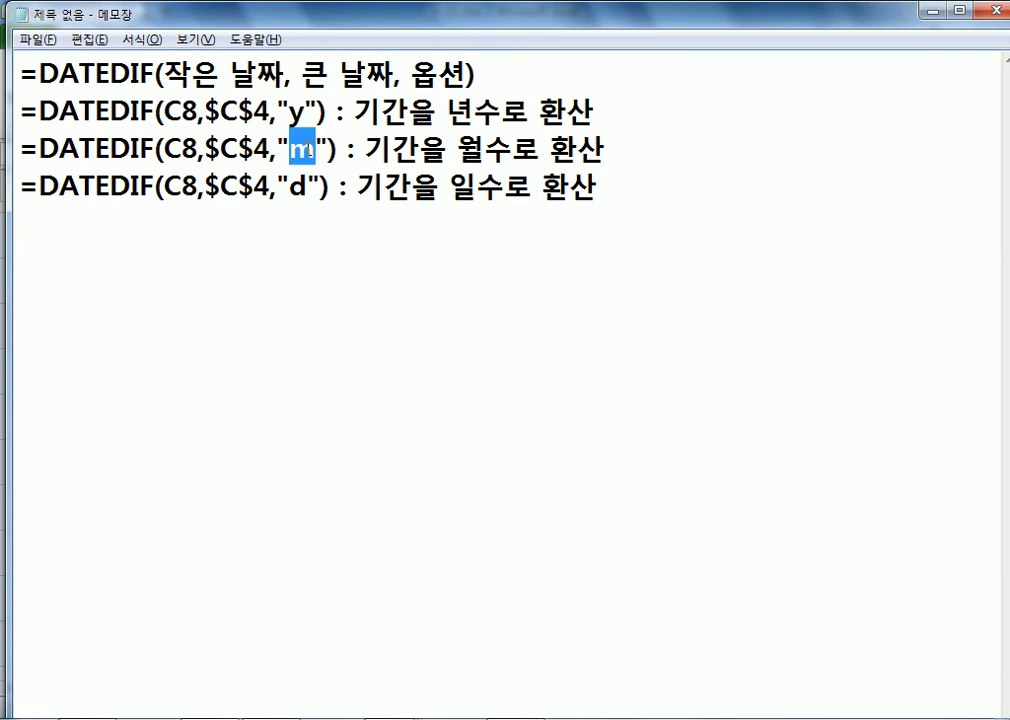
drag(307, 113, 294, 117)
Step: Type the example 18개월 = 1년 6개월 and highlight its numbers against the y and m units
click(259, 266)
text(18ㄱㅐ월 = 1ㄴ)
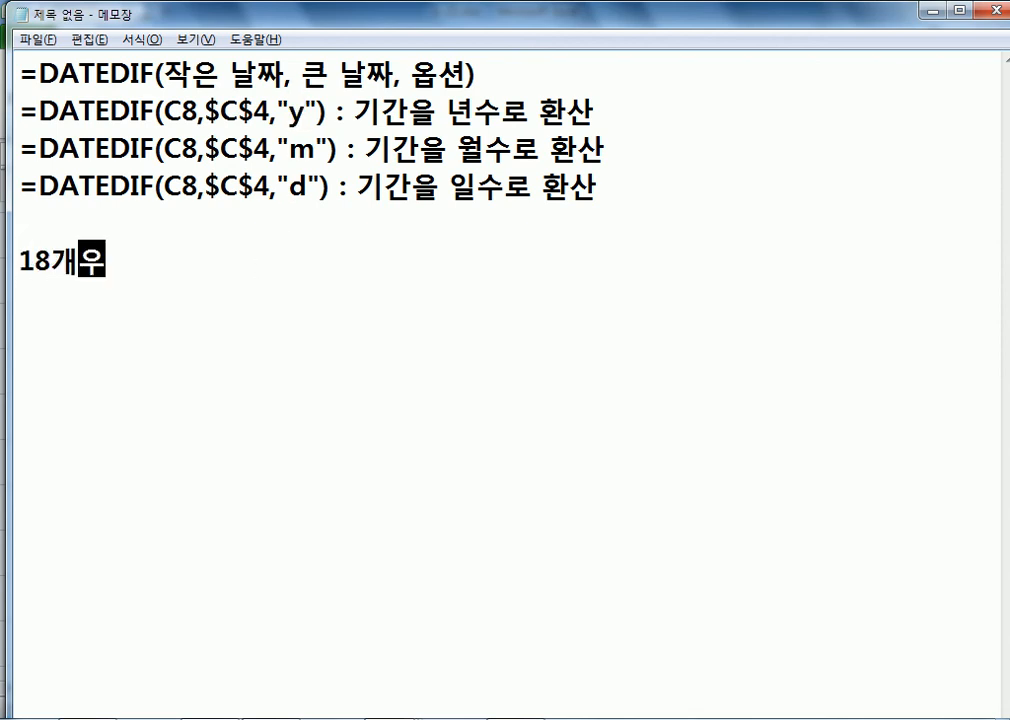
text(ㅕㄴ 6개워)
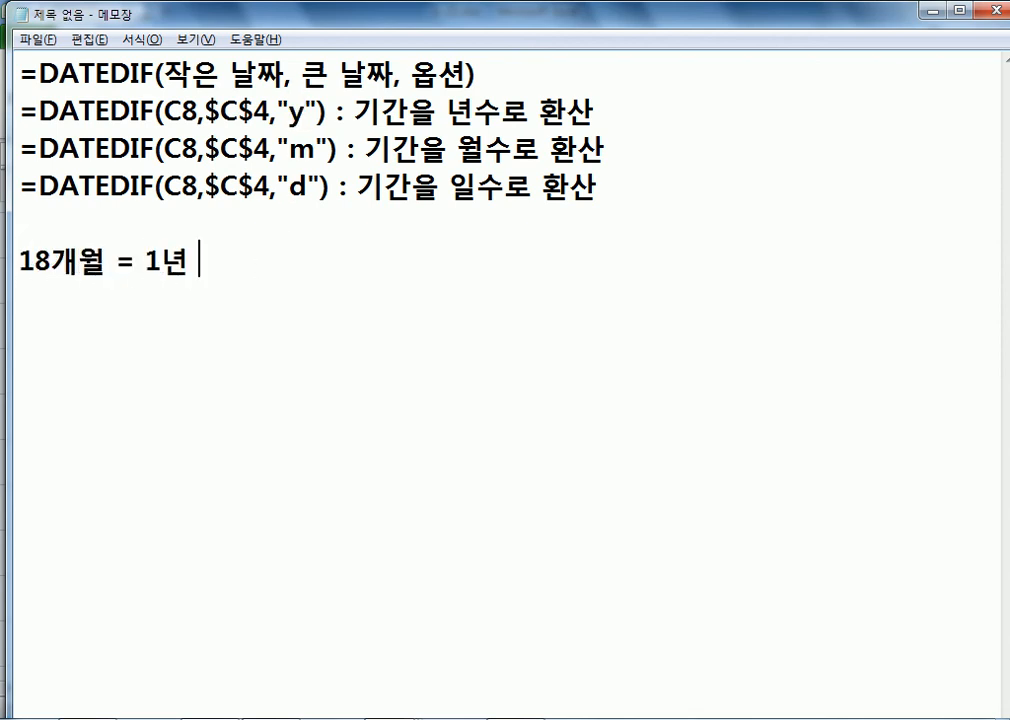
text(ㄹ)
key(Return)
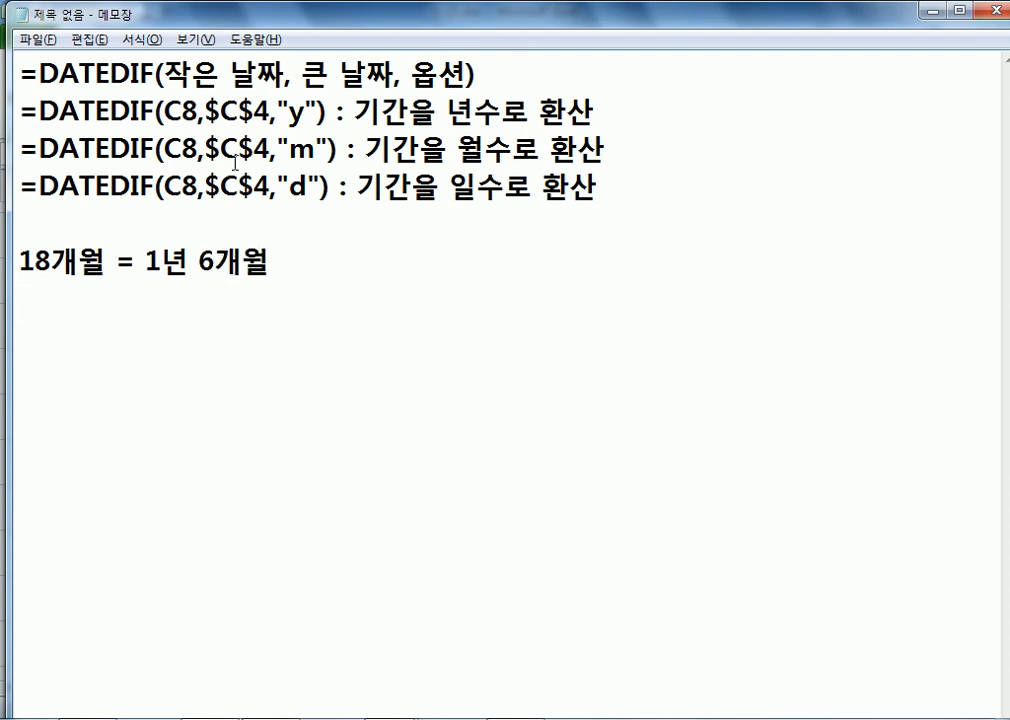
double_click(292, 113)
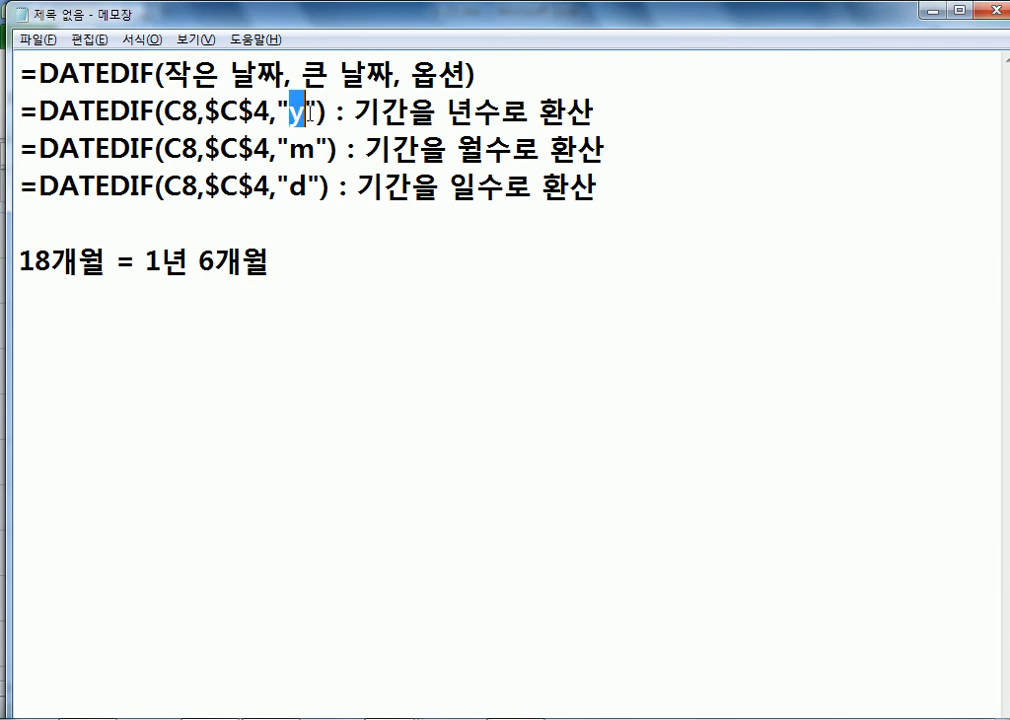
drag(145, 262, 153, 261)
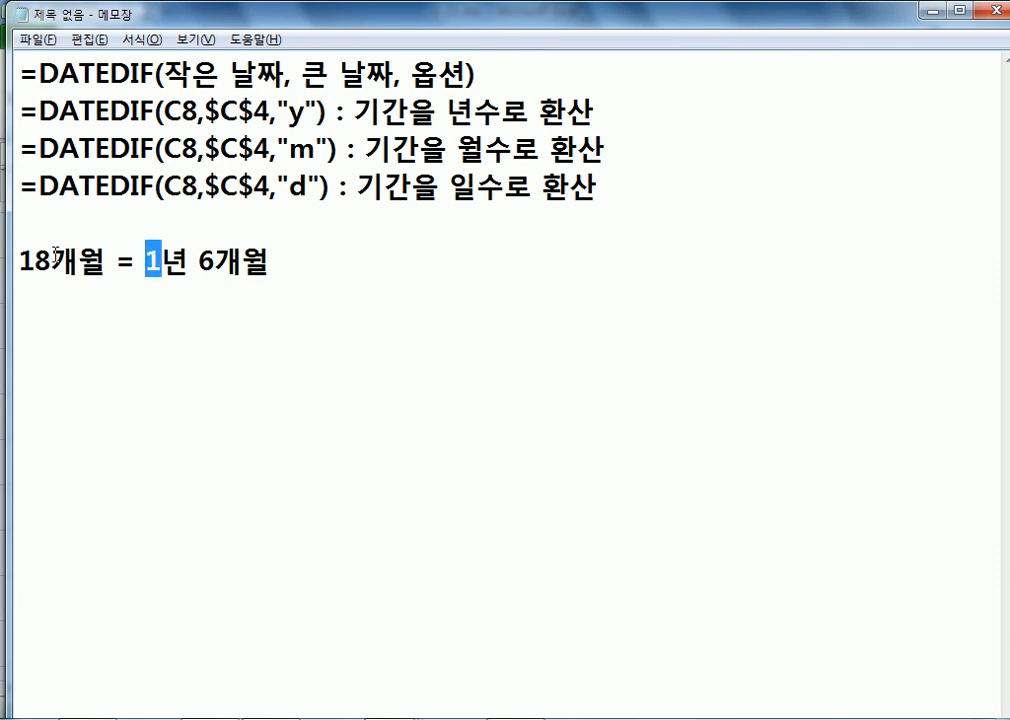
drag(50, 262, 17, 262)
drag(318, 150, 301, 150)
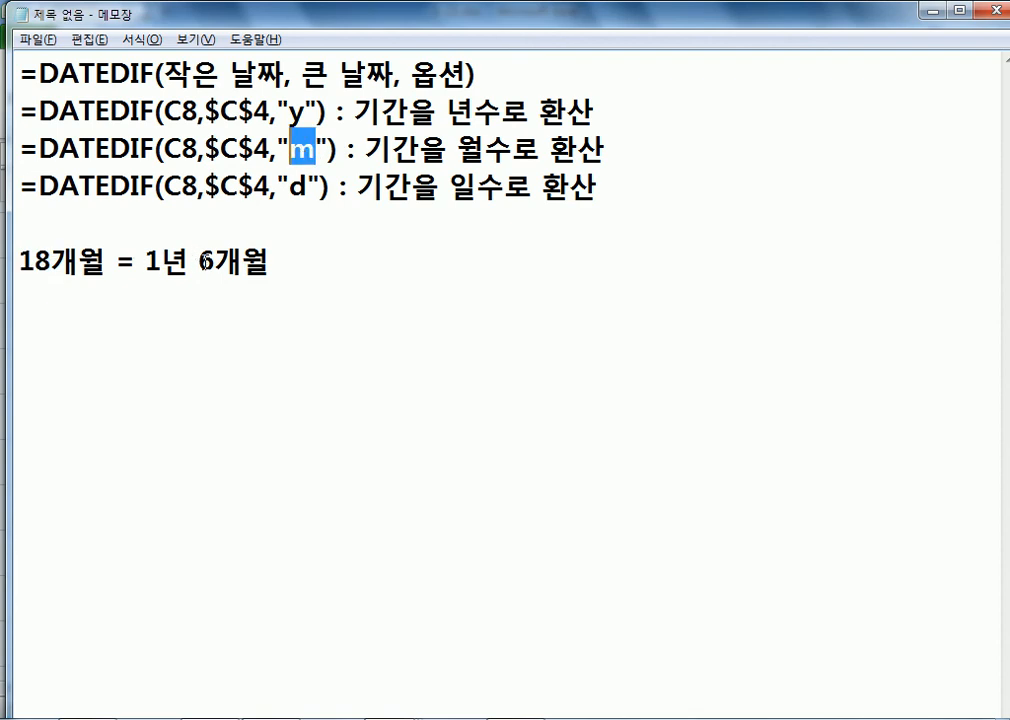
drag(199, 262, 216, 262)
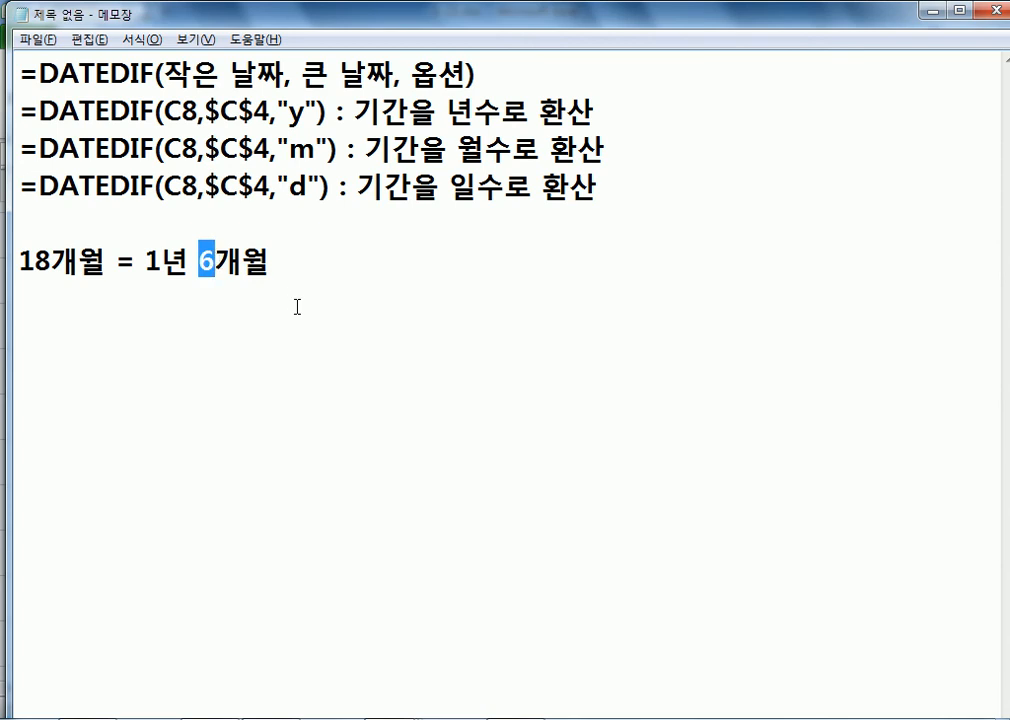
Step: Paste the formula on line 5 as a "ym" version noted ': 년수를 제외한 나머지 개월수'
click(297, 218)
text(=DATEDIF(C8,$C$4,"y"))
key(Return)
key(Left)
key(Left)
key(Left)
text(ㅡ)
key(BackSpace)
key(Hangul)
text(m)
key(End)
text(: )
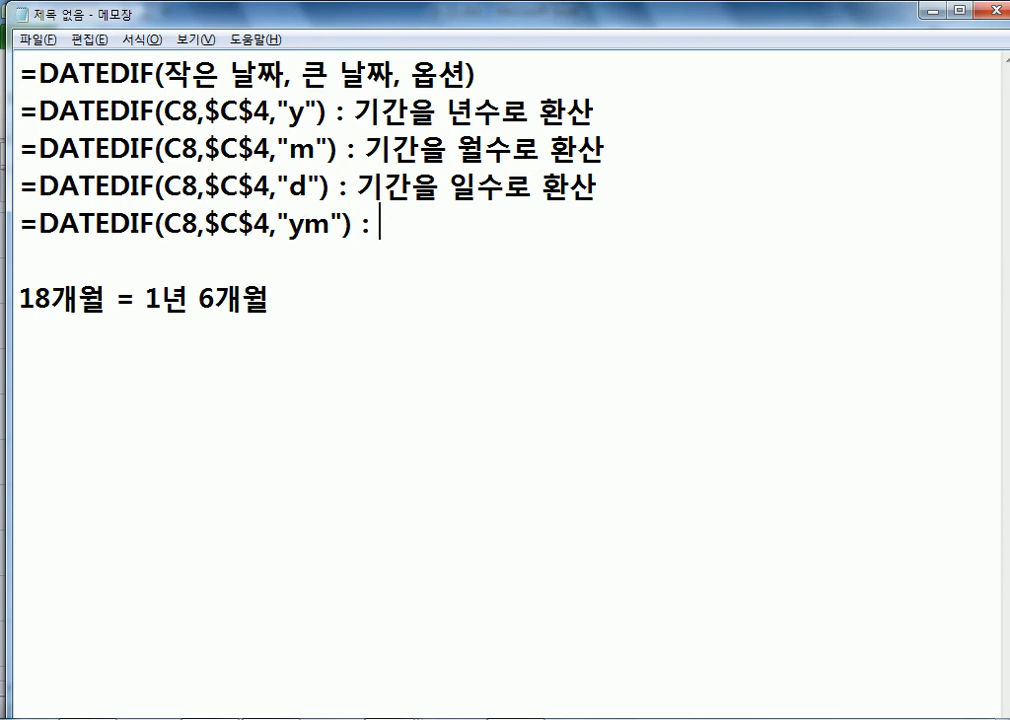
text(년수를 )
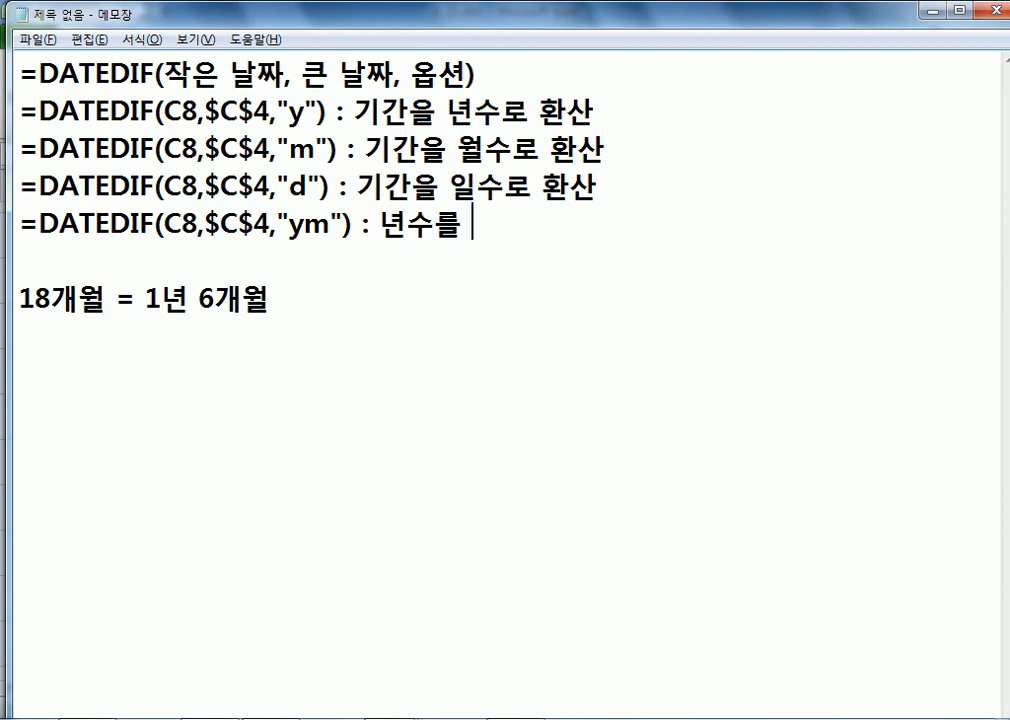
text(제외한 나머)
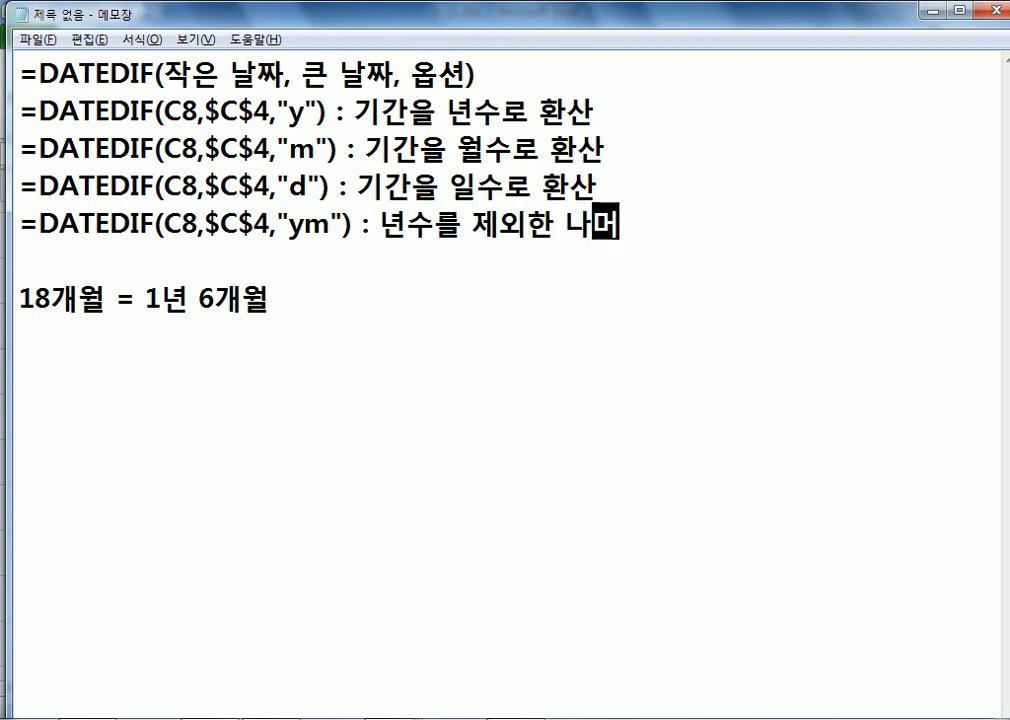
text(지 개우월수)
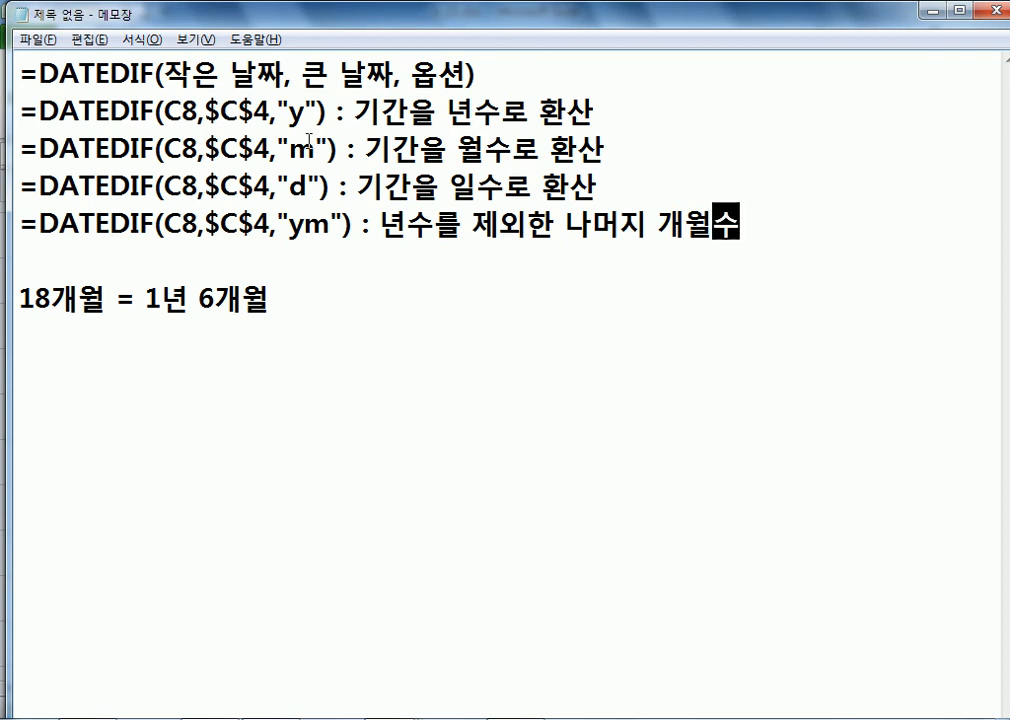
Step: Highlight the y unit, the ym unit and DATEDIF on line 1 to review the notes
drag(289, 112, 308, 113)
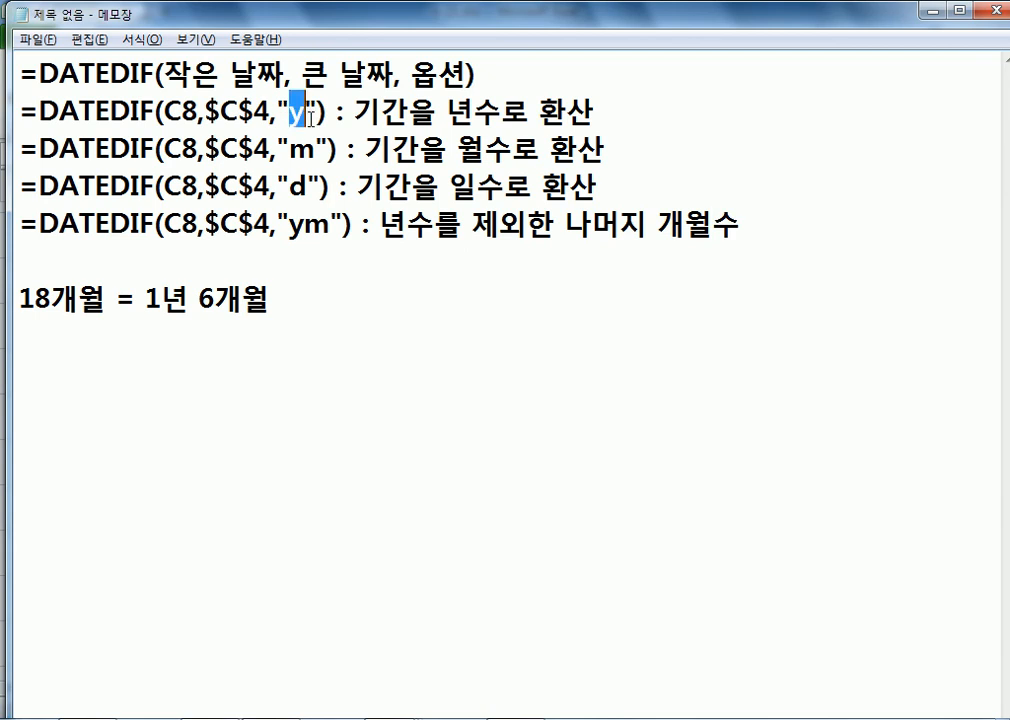
click(308, 226)
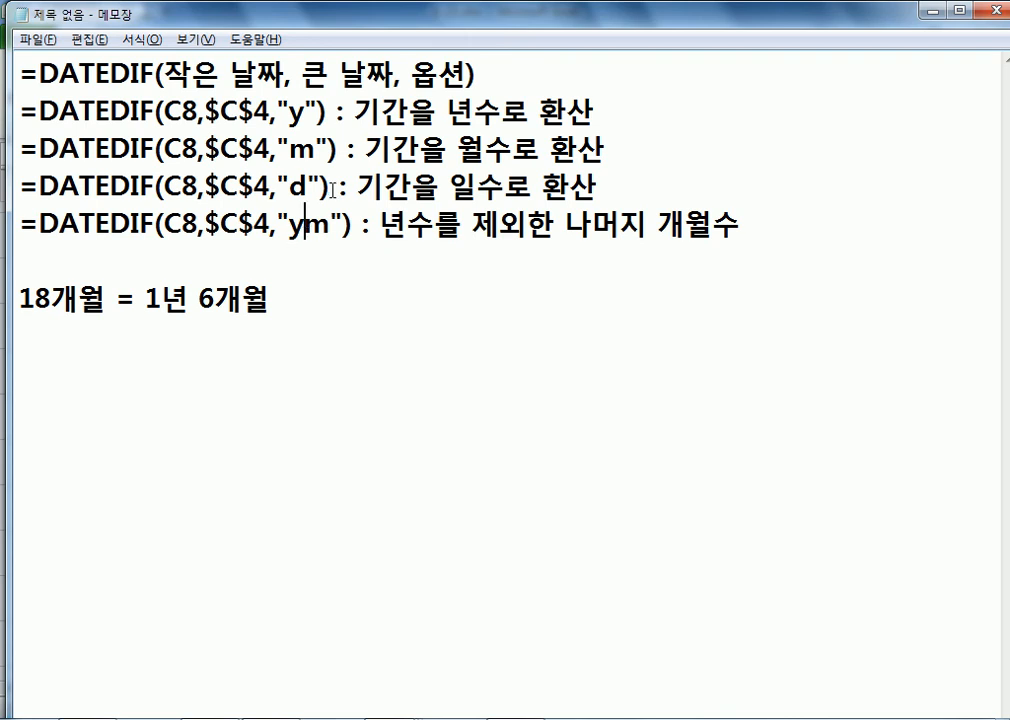
drag(155, 73, 38, 73)
click(66, 258)
click(147, 390)
click(176, 350)
Step: Enter =DATEDIF(C8,$C$4,"m") in F8 to get 266 total months
key(alt+Tab)
click(710, 417)
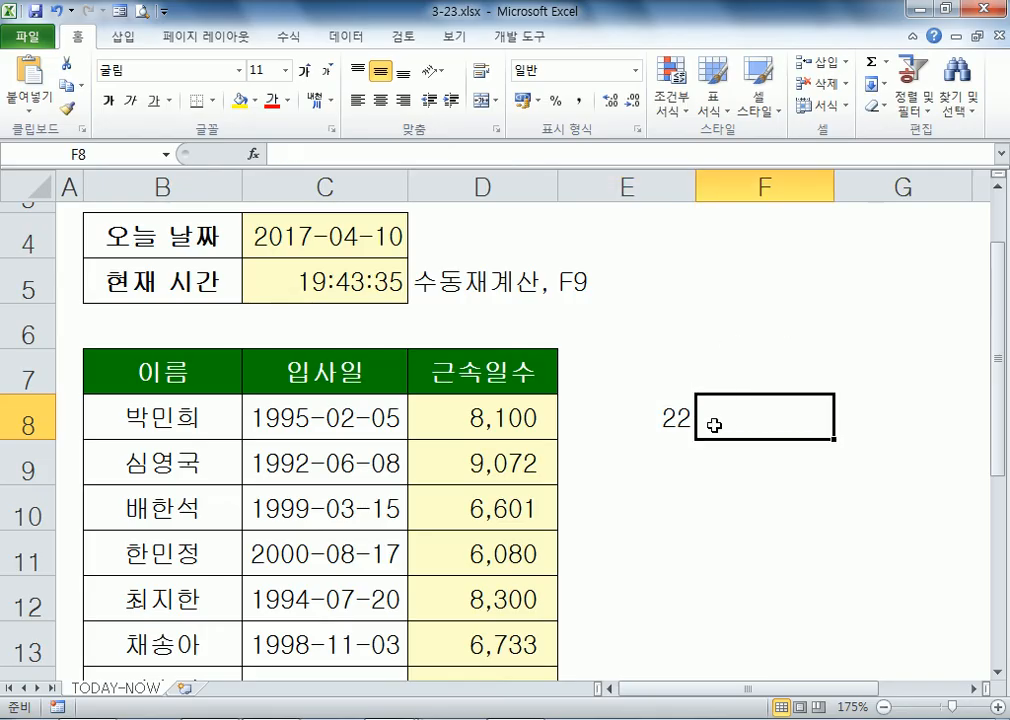
text(=DATEDIF()
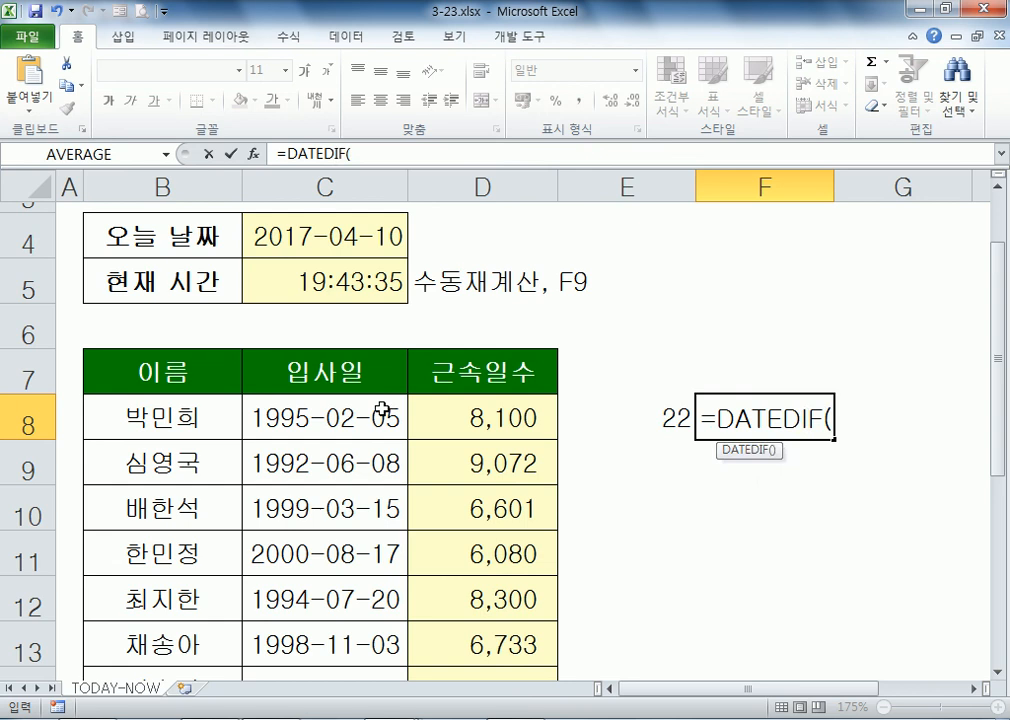
click(327, 417)
text(,)
click(302, 236)
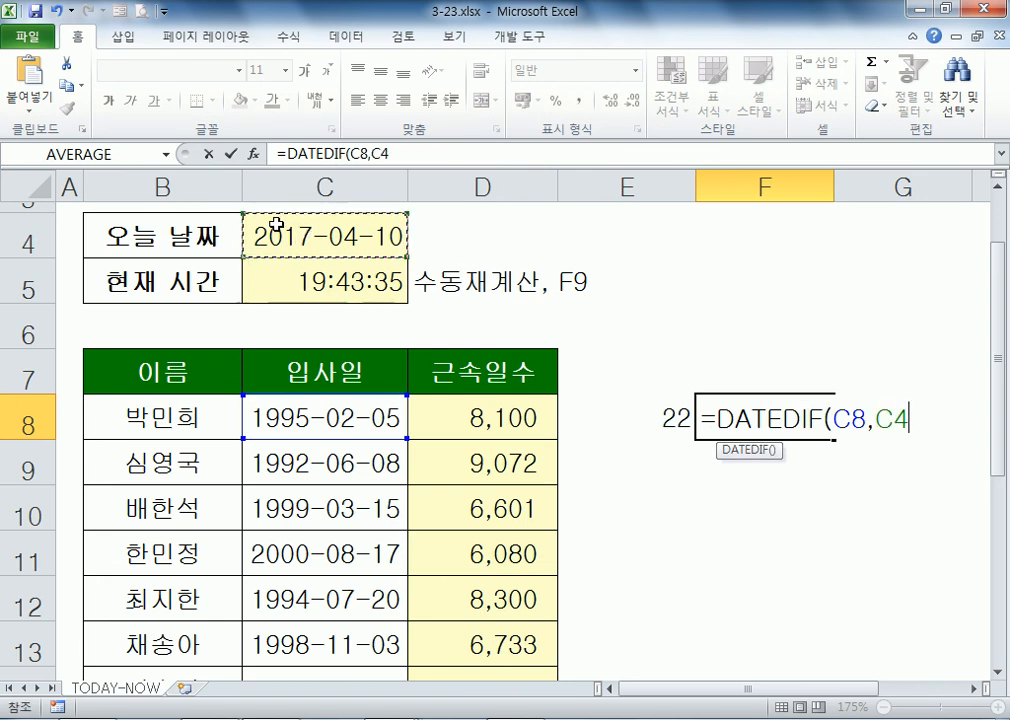
key(F4)
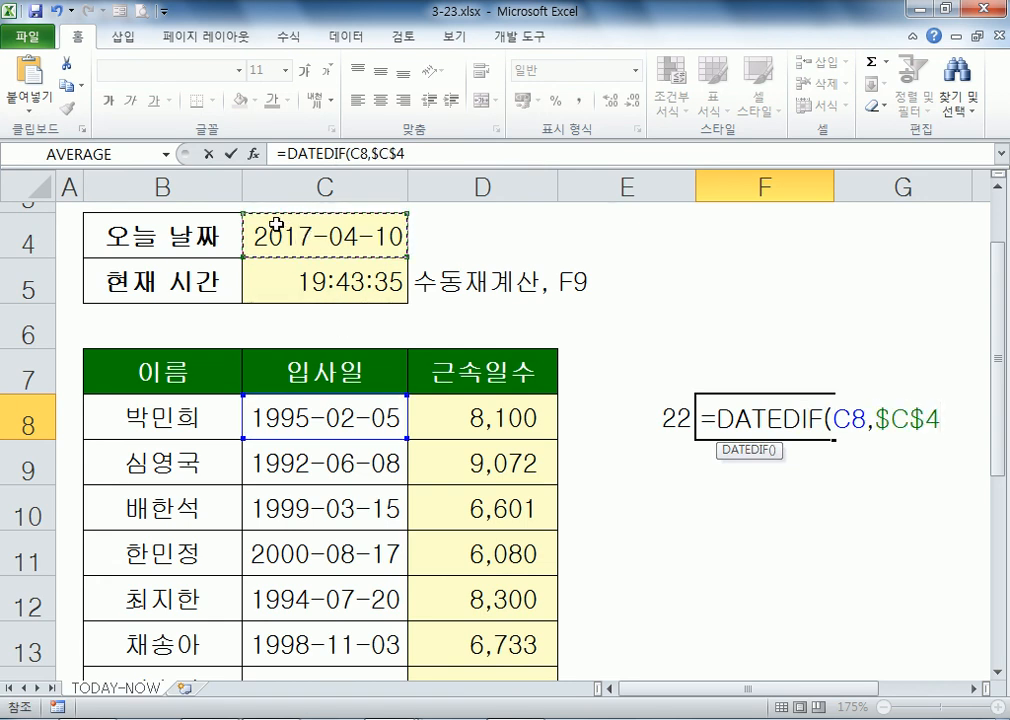
text(,"M")
key(BackSpace)
key(BackSpace)
text(m")
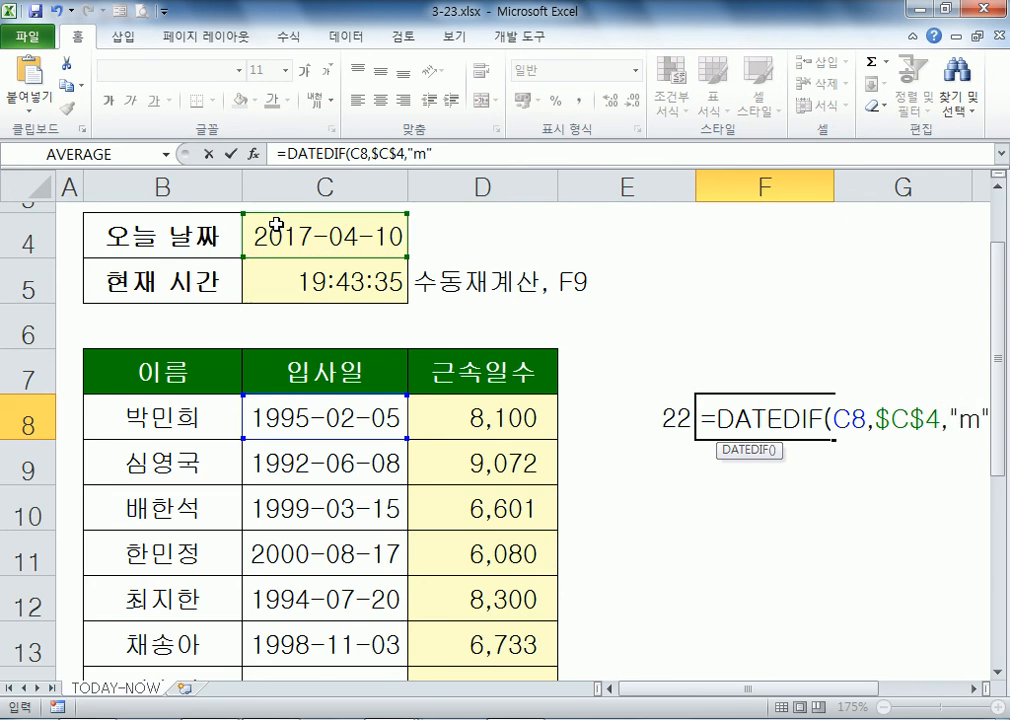
key(Return)
Step: Copy the formula into G8 with unit "ym" for 2 leftover months, then review E8–G8
key(Up)
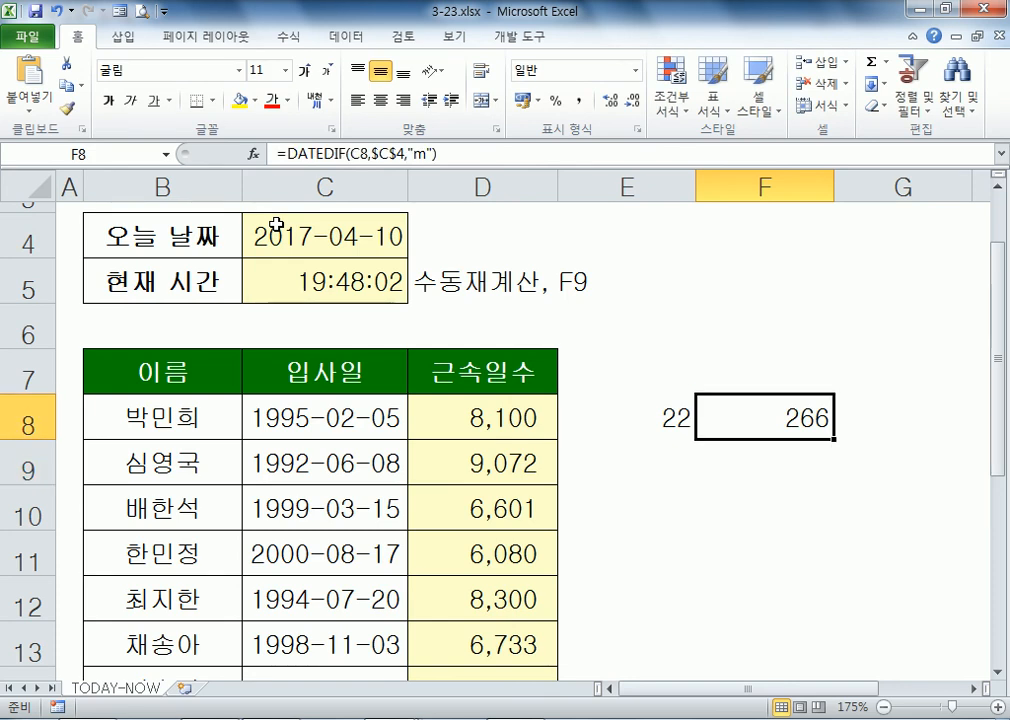
key(F2)
key(shift+Home)
key(ctrl+c)
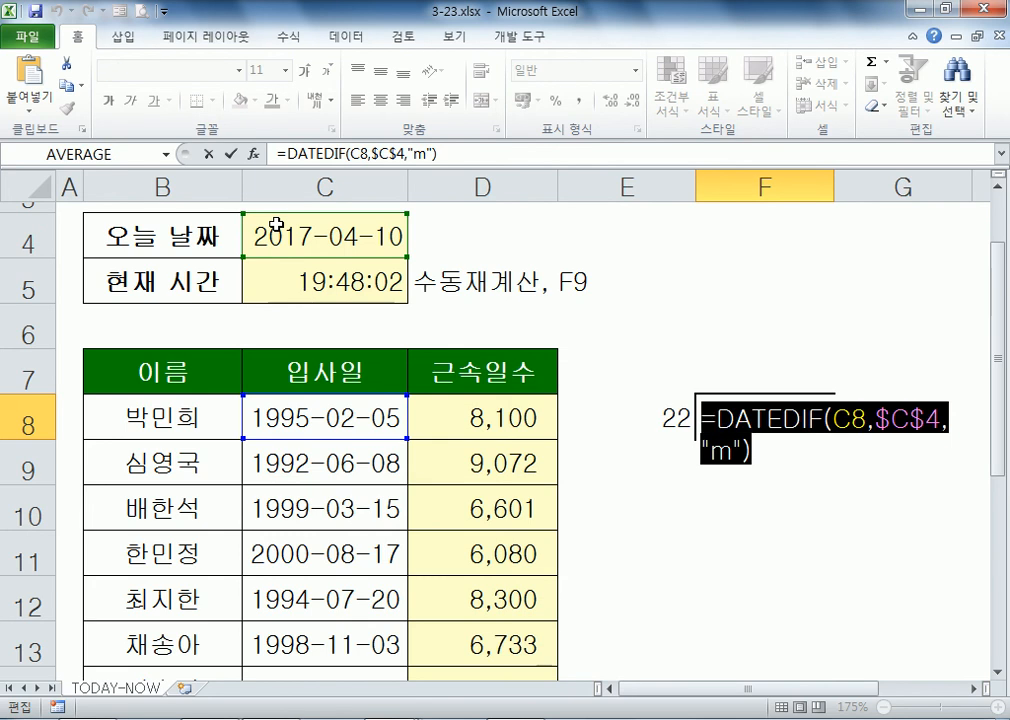
key(Escape)
key(Right)
key(F2)
key(ctrl+v)
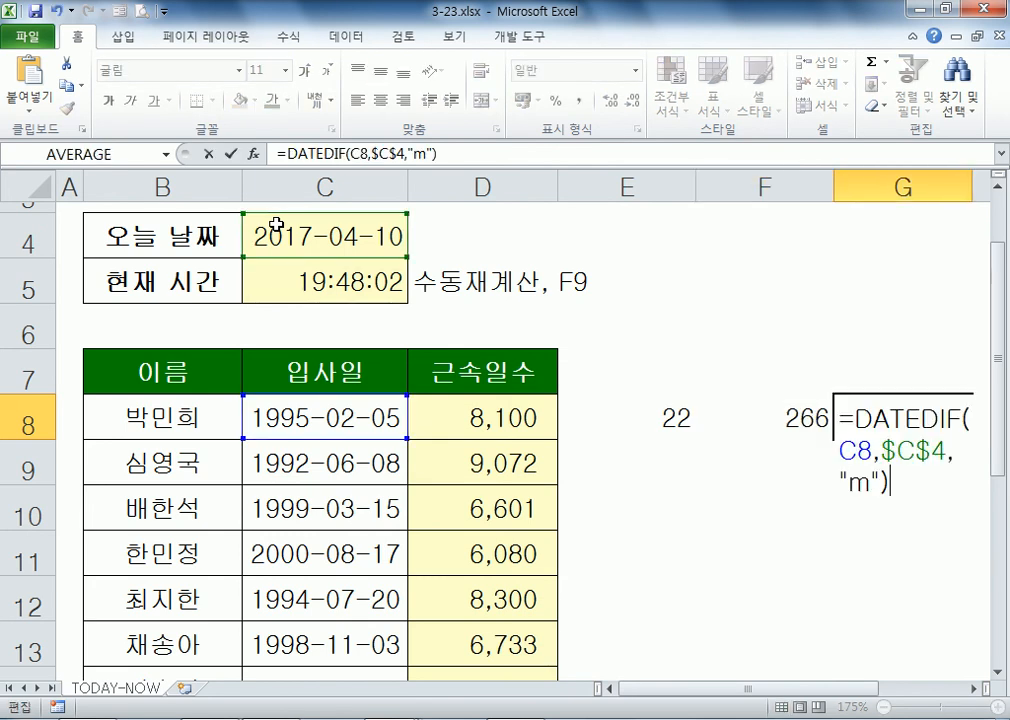
key(Left)
key(Left)
key(Left)
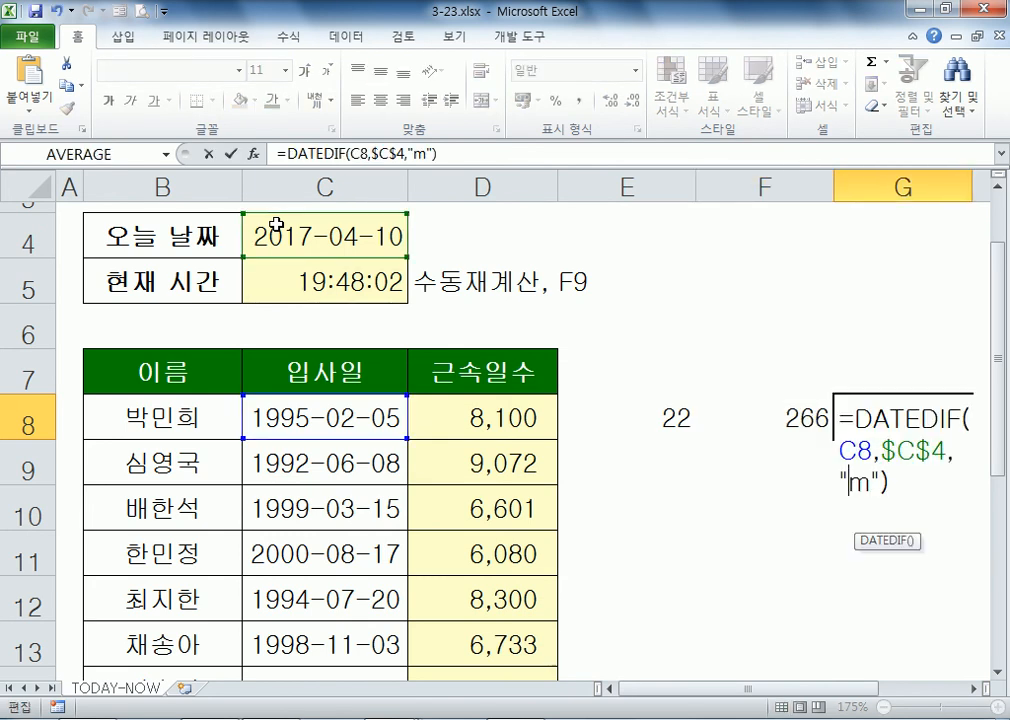
text(y)
key(Return)
key(Up)
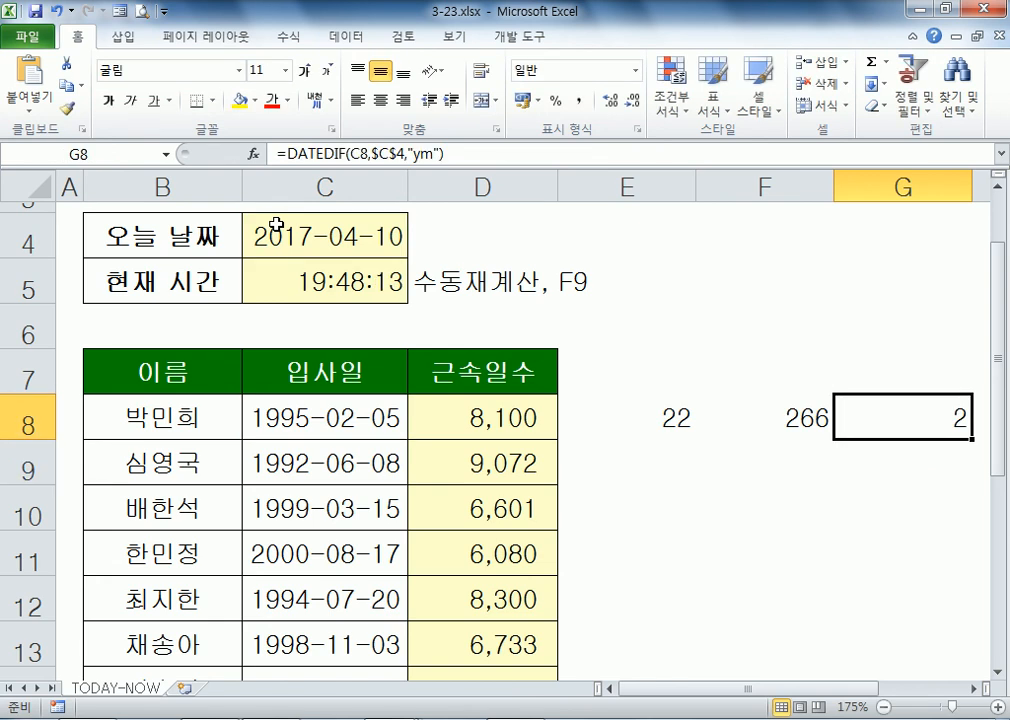
key(Left)
key(Left)
key(Right)
key(Right)
key(Left)
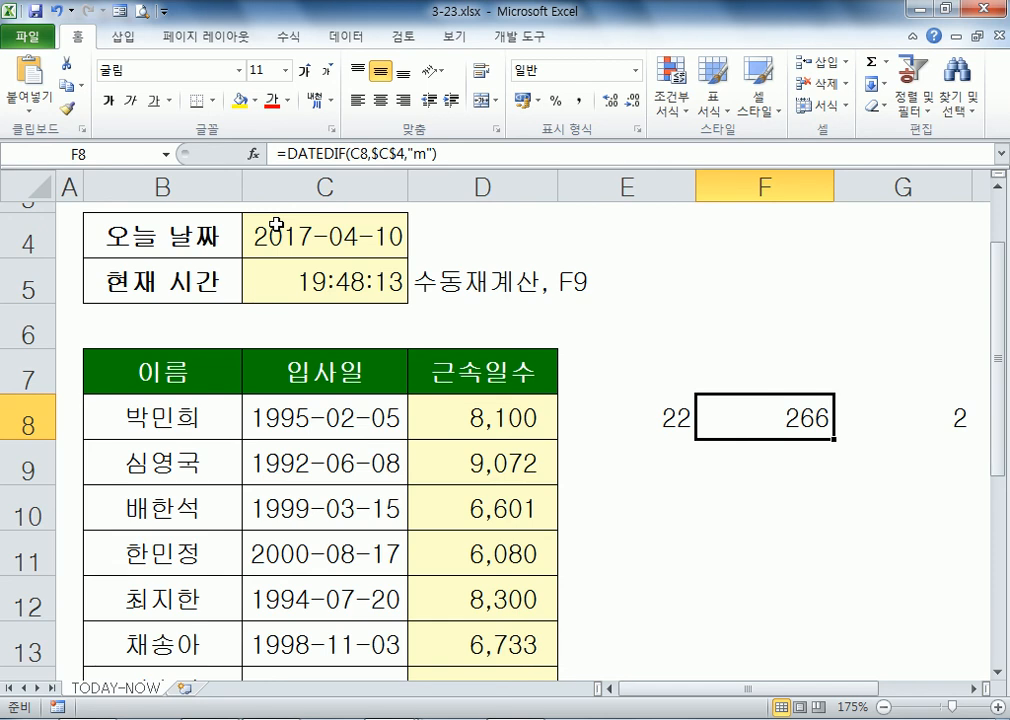
Step: Enter a new employee name in B8 and hire date 1988-11-11 in C8
key(Right)
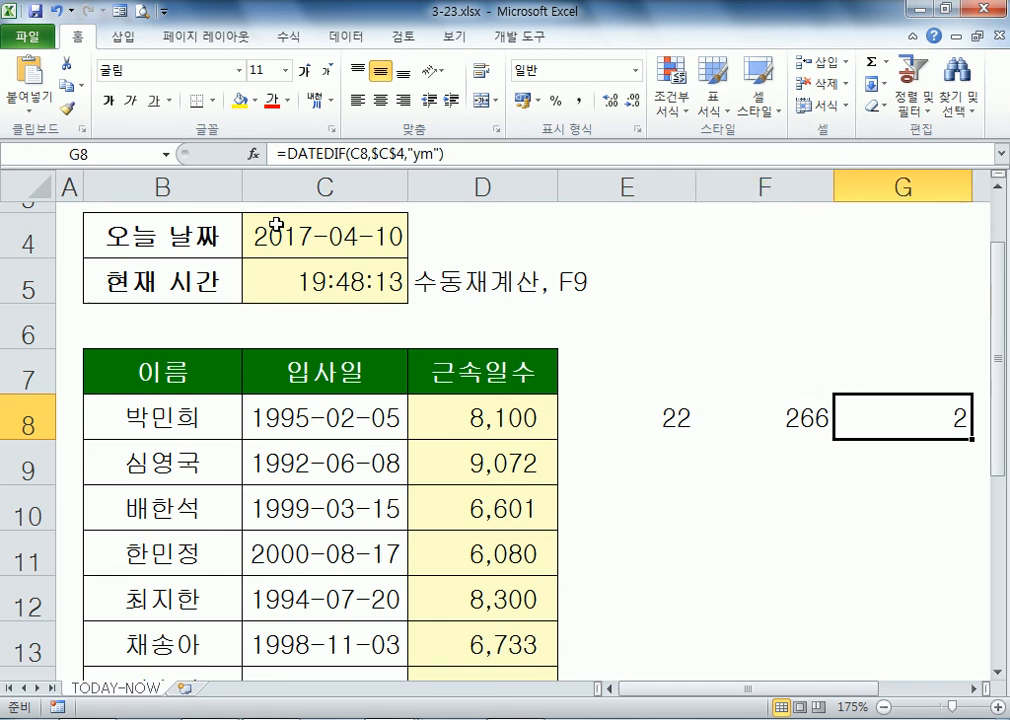
key(Left)
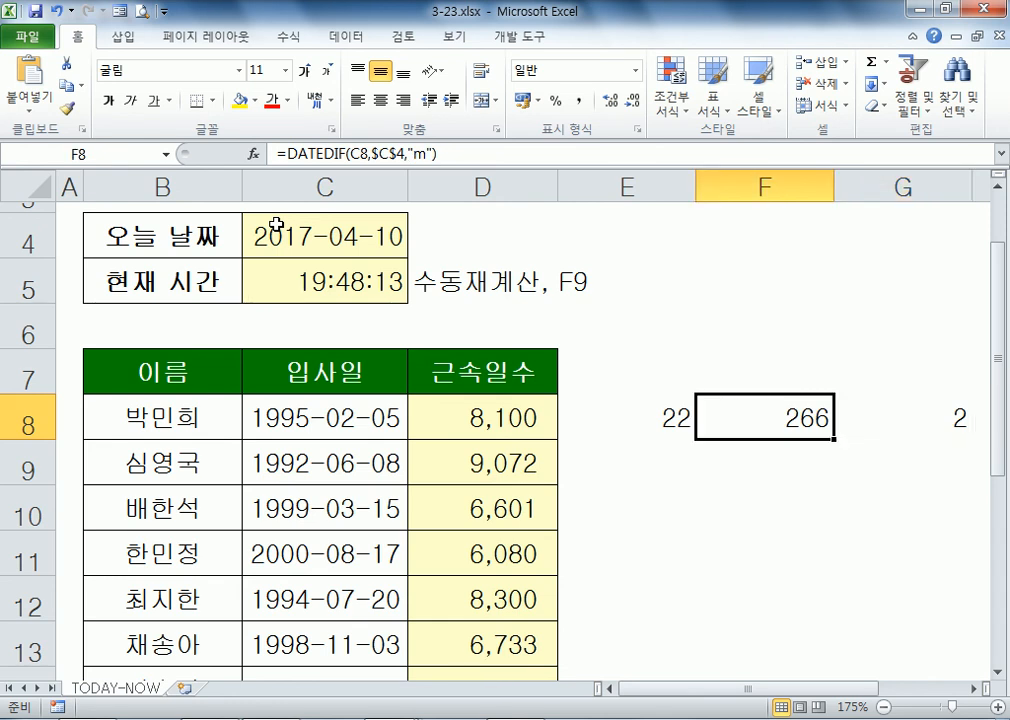
key(Left)
key(Left)
key(Left)
key(Left)
text(DLWJ)
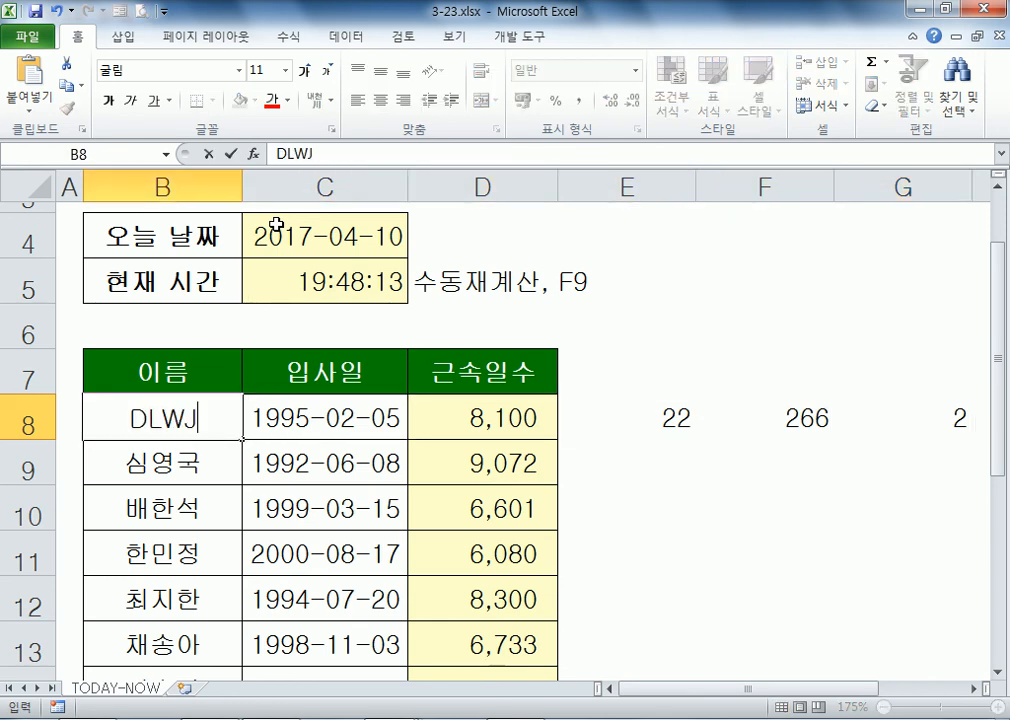
key(Escape)
key(Right)
text(18)
key(BackSpace)
text(988-11-11)
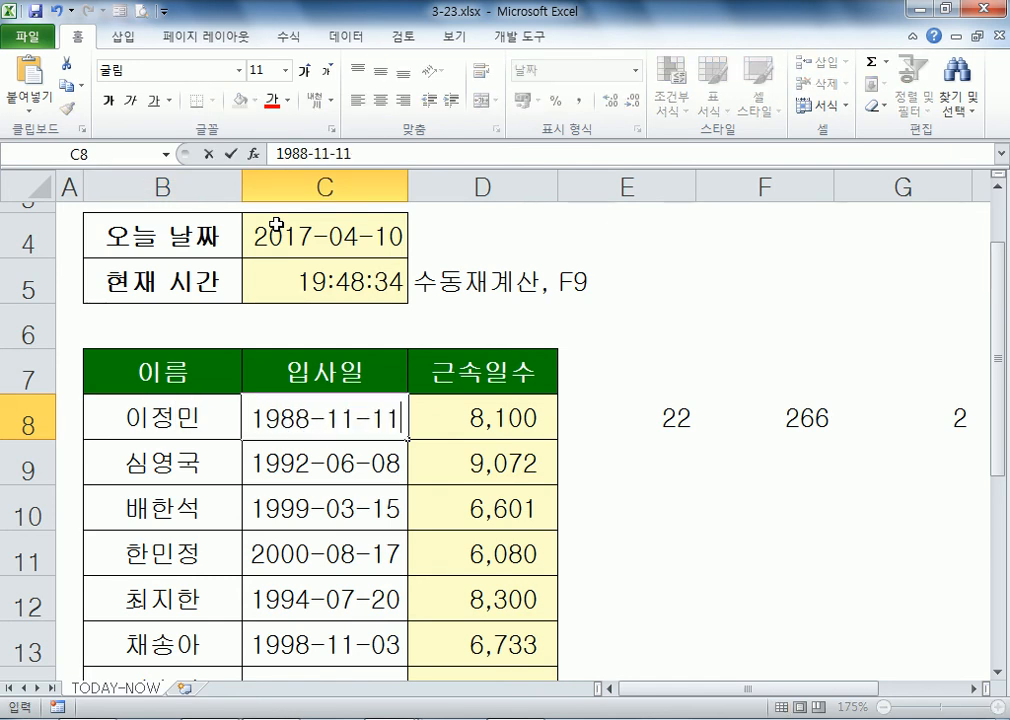
key(Return)
Step: Check the recalculated 340 months and 4 leftover months, then mark the website's 10,377-day count
key(Up)
key(Right)
key(Right)
key(Right)
key(Right)
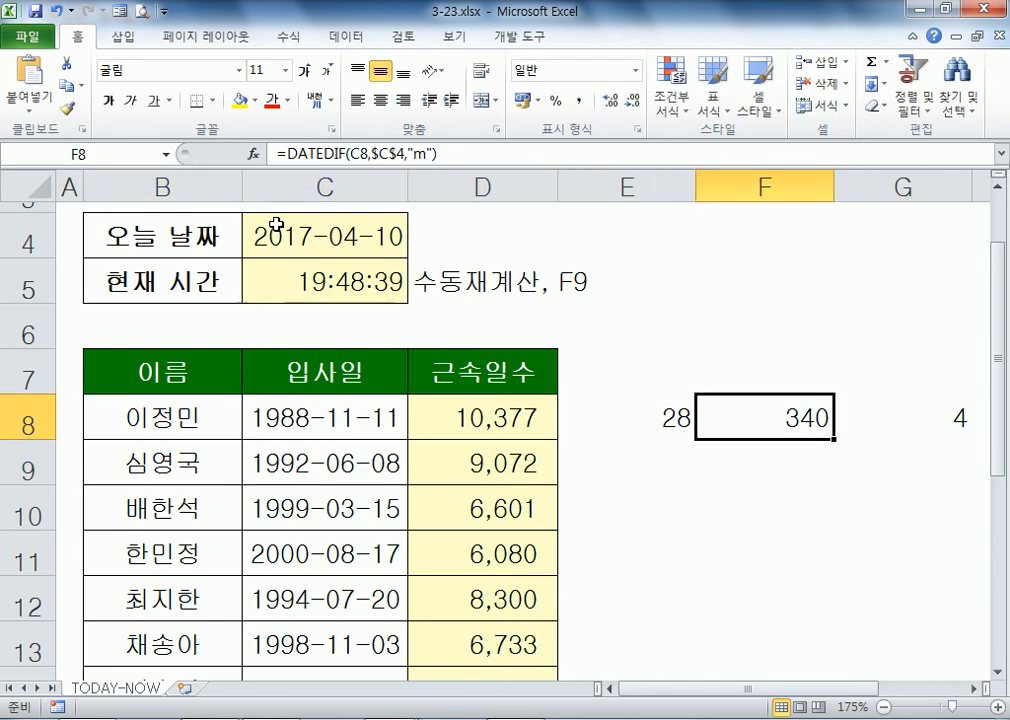
key(Right)
key(Left)
key(Left)
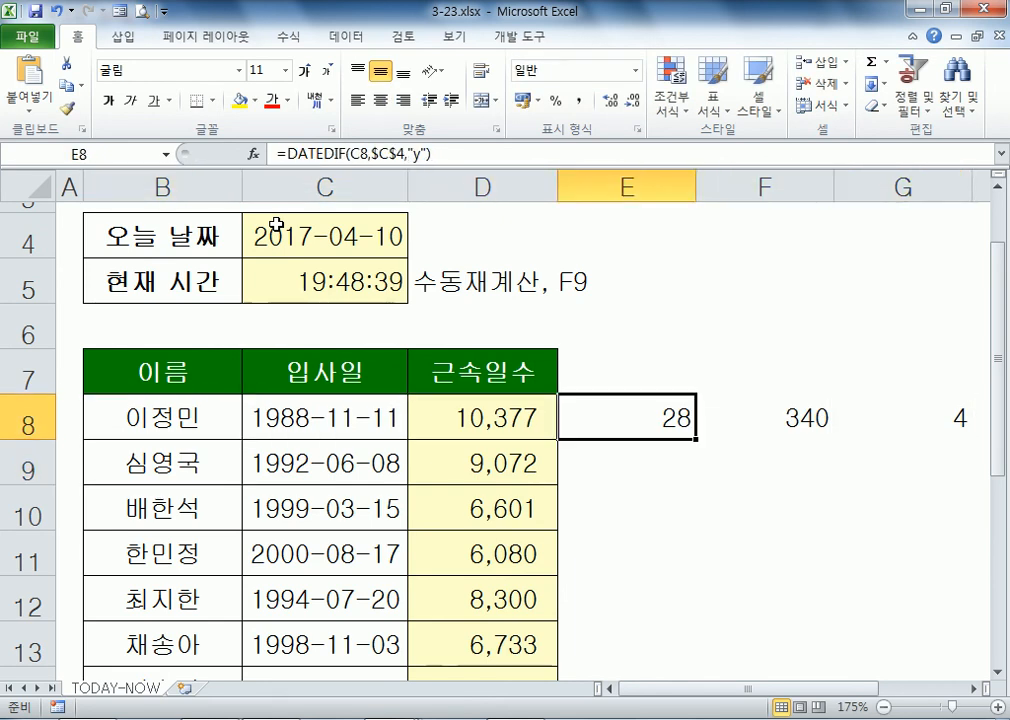
key(Right)
key(Right)
key(Left)
key(Left)
key(Left)
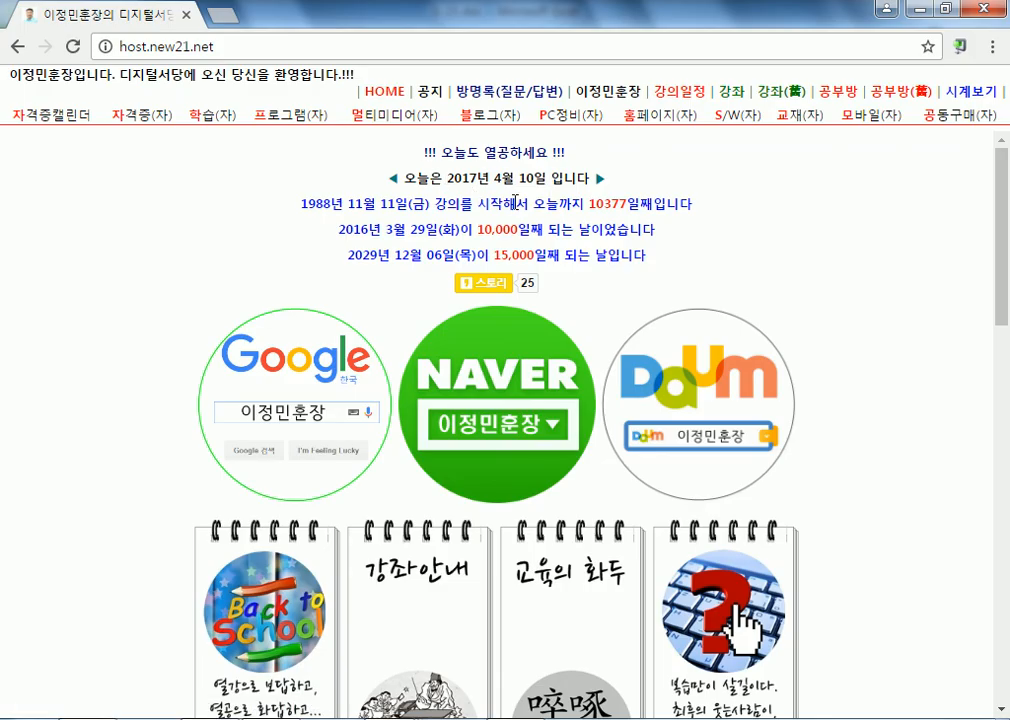
drag(598, 204, 614, 201)
click(597, 233)
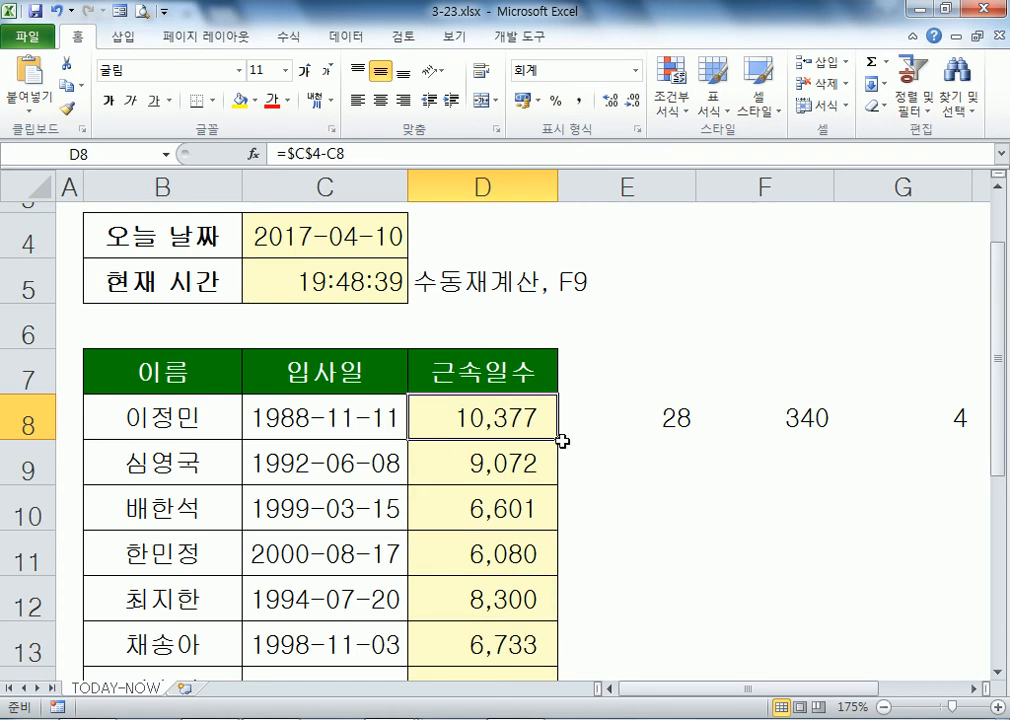
Step: Compare D8's 10,377 days with the website, then inspect the E8, F8, G8 and C4 formulas
click(630, 421)
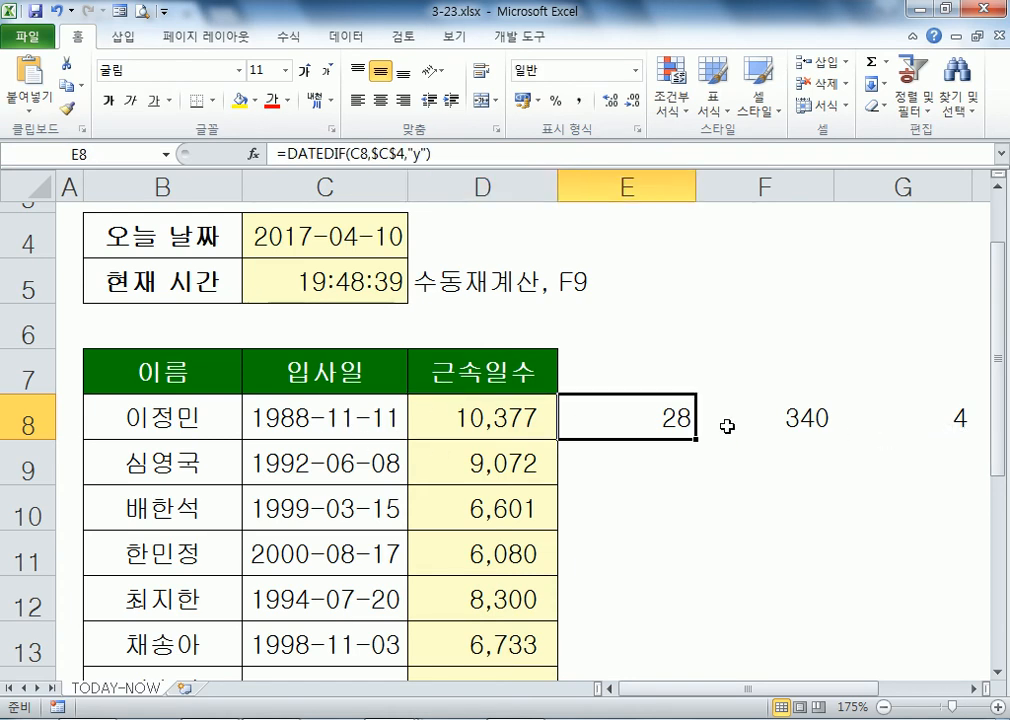
click(507, 421)
key(alt+Tab)
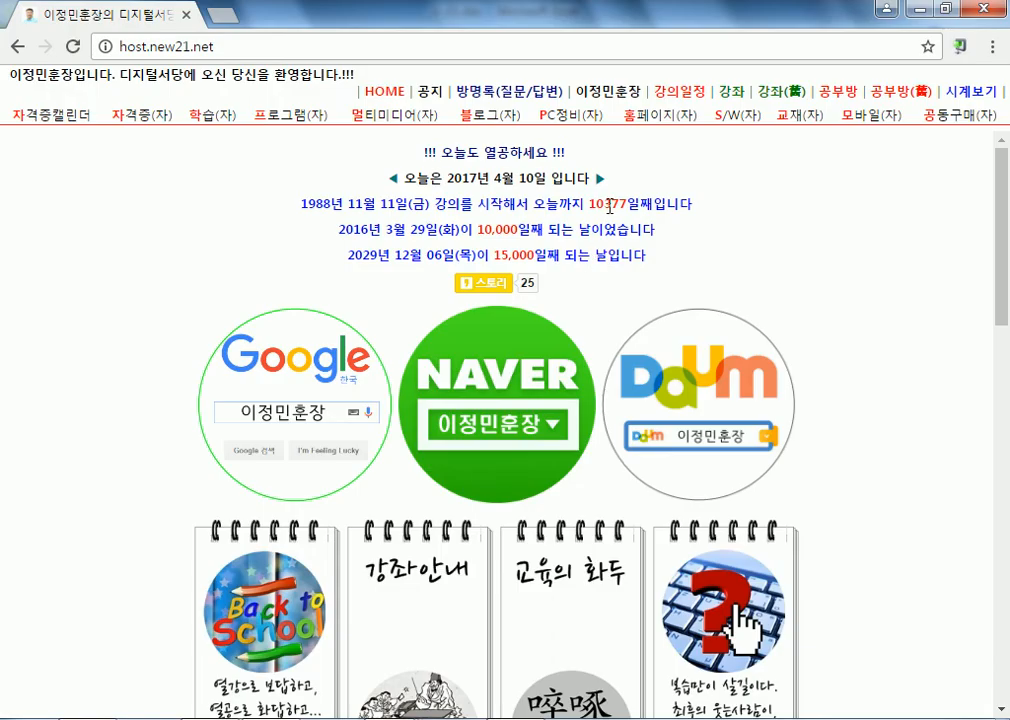
key(alt+Tab)
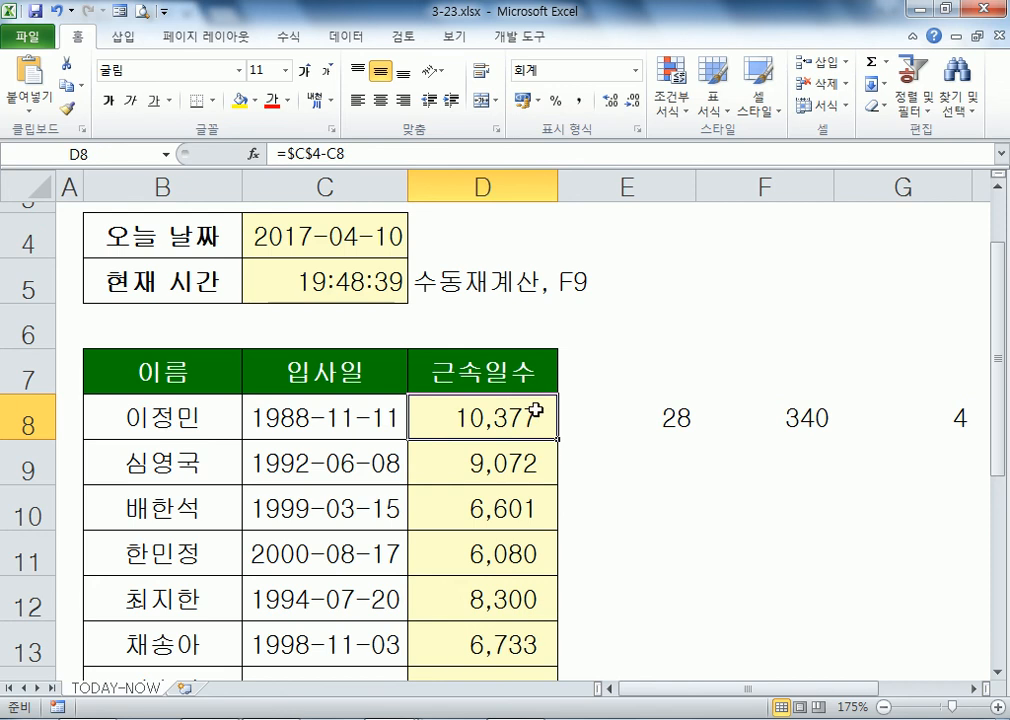
click(680, 426)
click(956, 422)
click(690, 421)
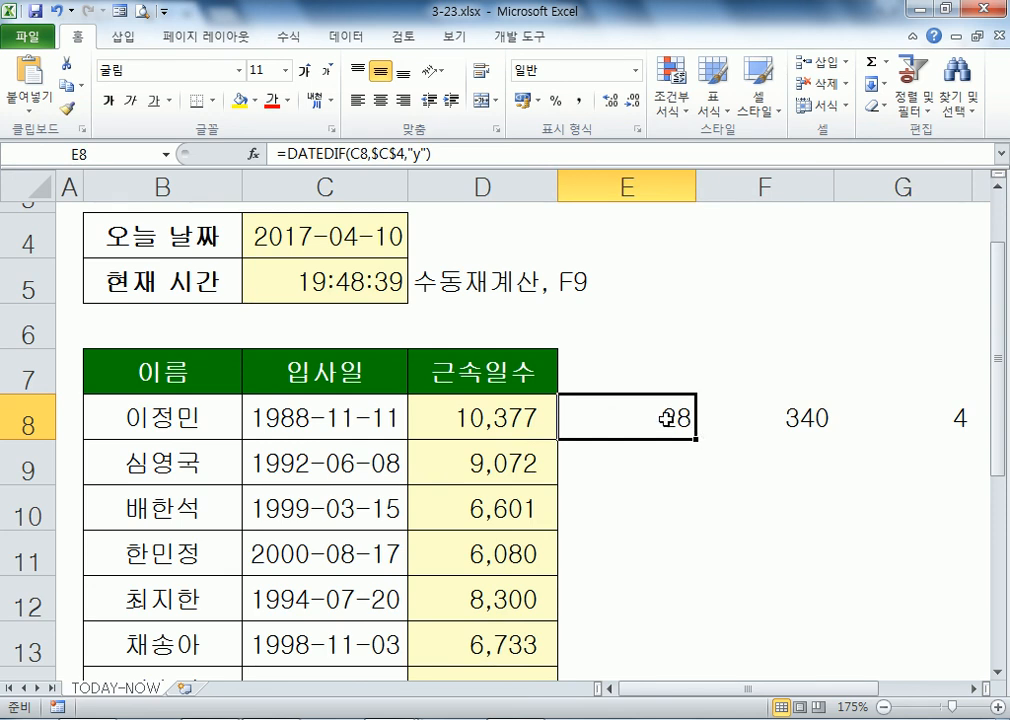
click(792, 418)
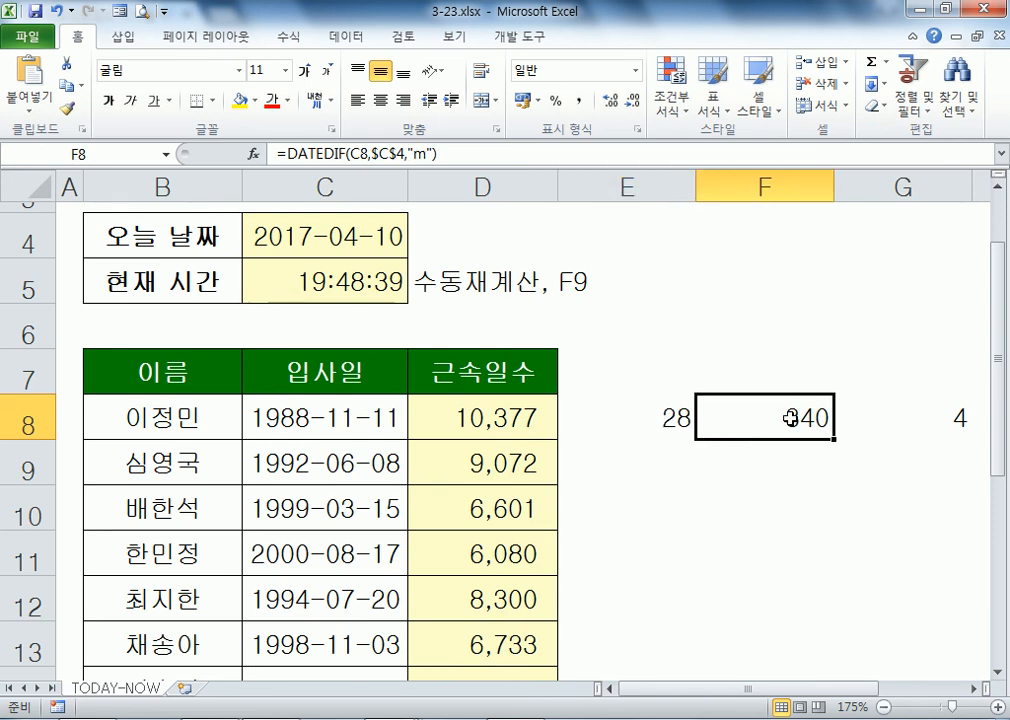
click(647, 415)
click(900, 420)
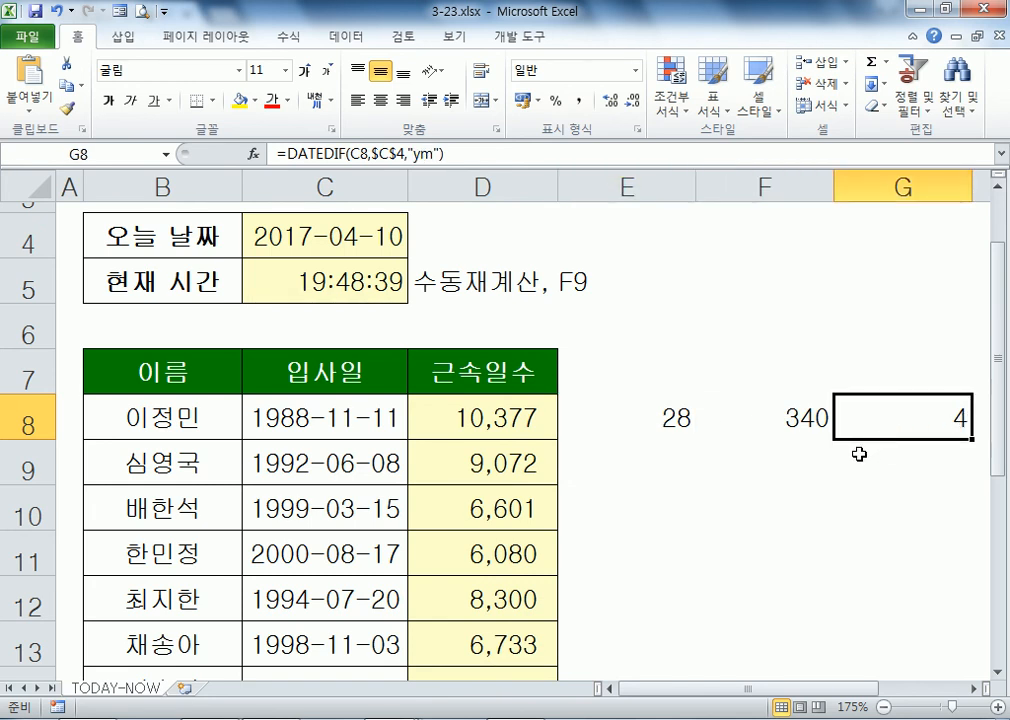
click(657, 418)
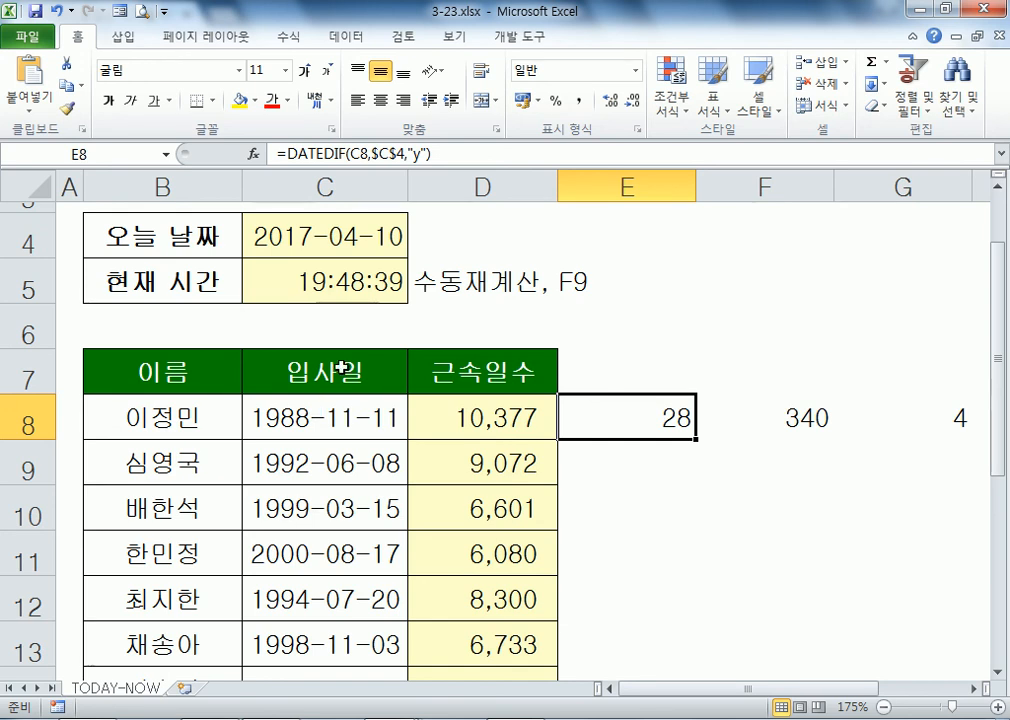
click(358, 236)
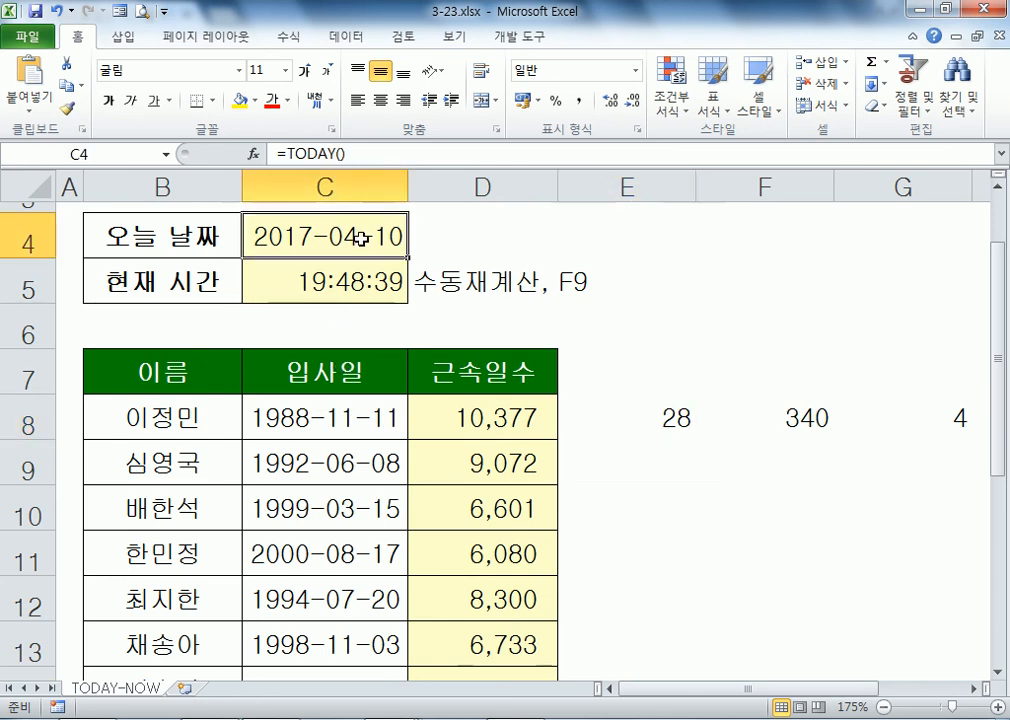
Step: Replace C4's =TODAY() formula with the fixed date 2017-04-10 using Ctrl+;
click(328, 419)
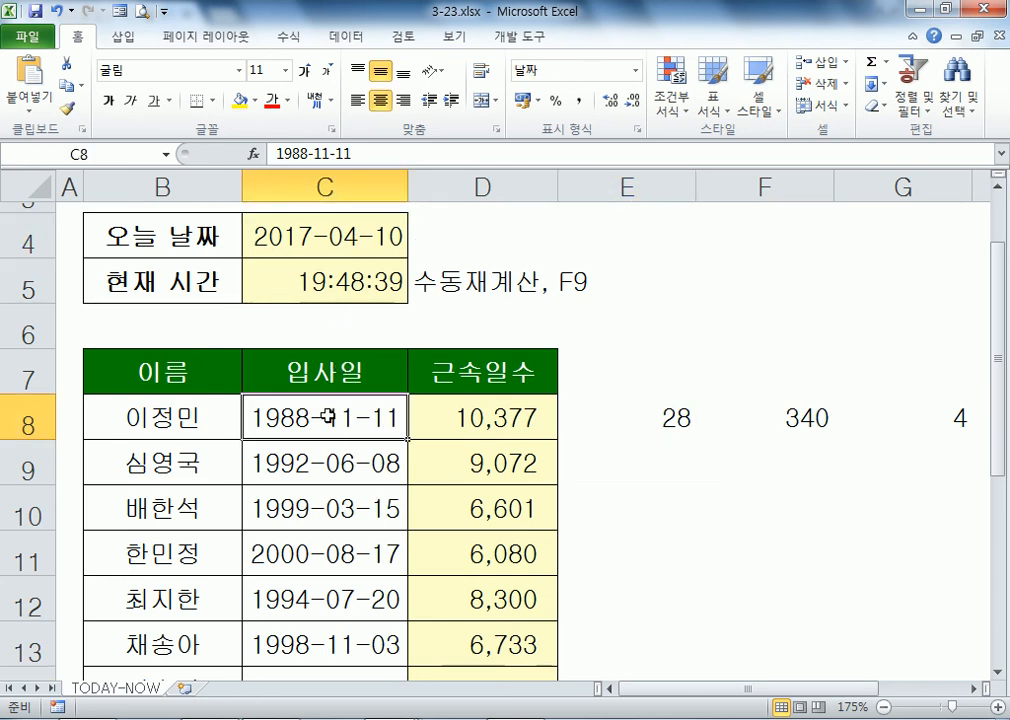
click(334, 236)
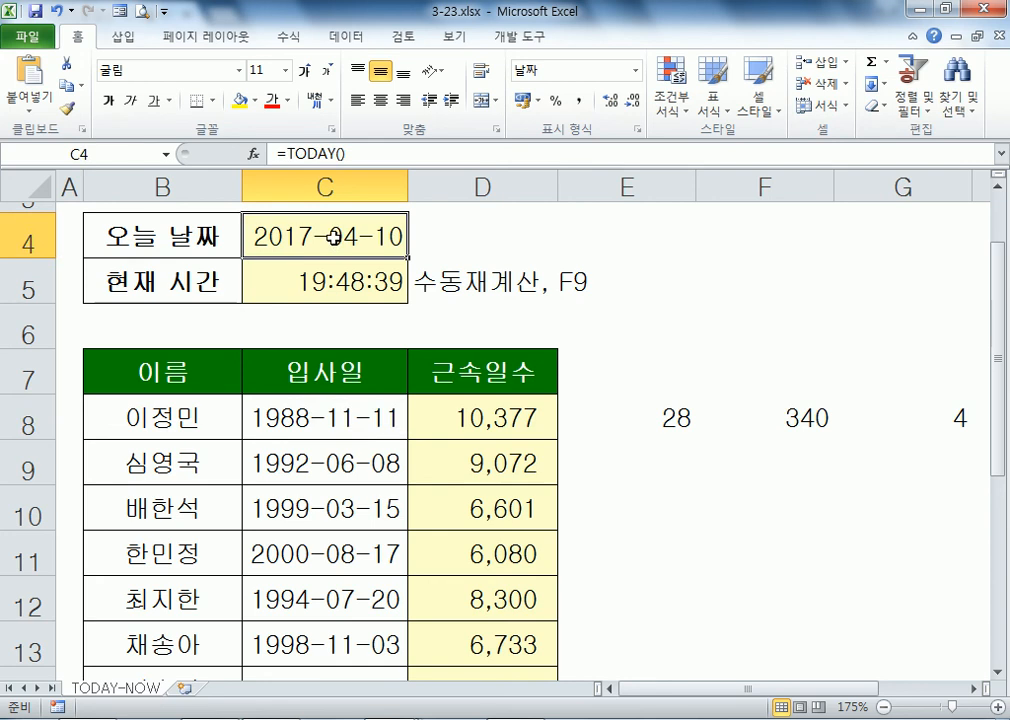
double_click(334, 236)
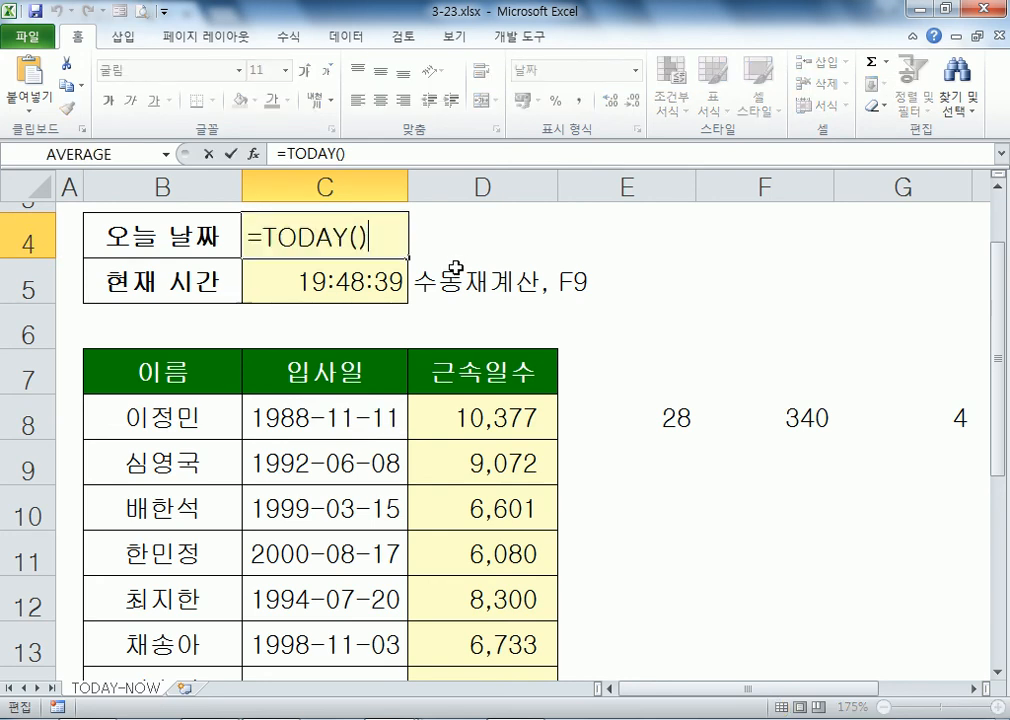
key(Escape)
key(ctrl+semicolon)
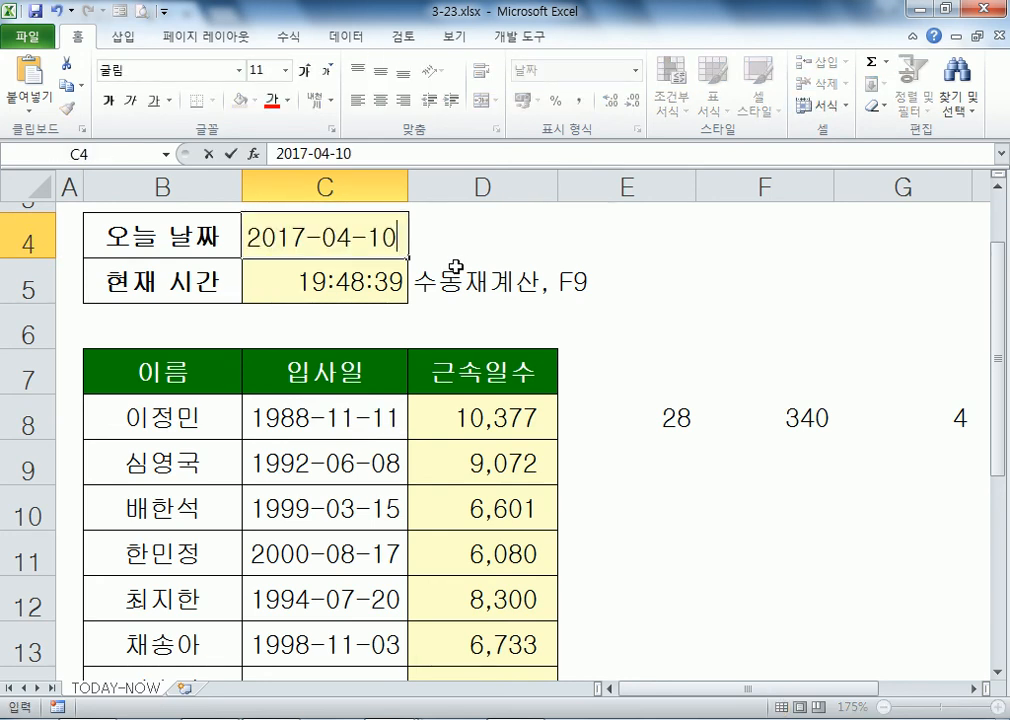
key(Return)
Step: Select the year count in E8 and bring up the Data tab
key(Up)
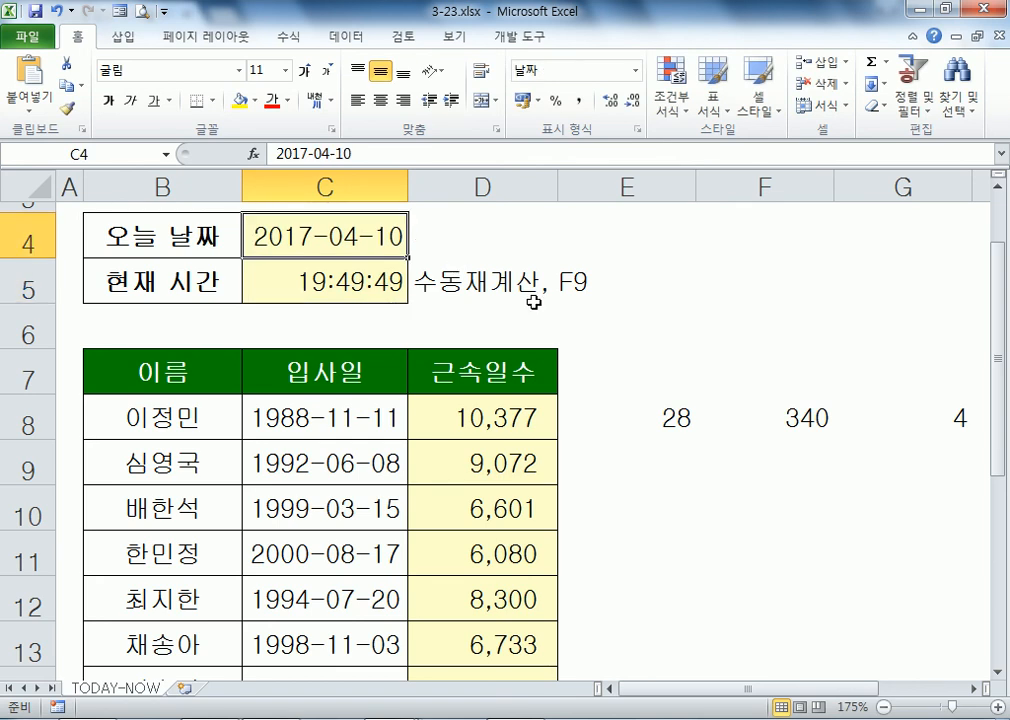
click(668, 423)
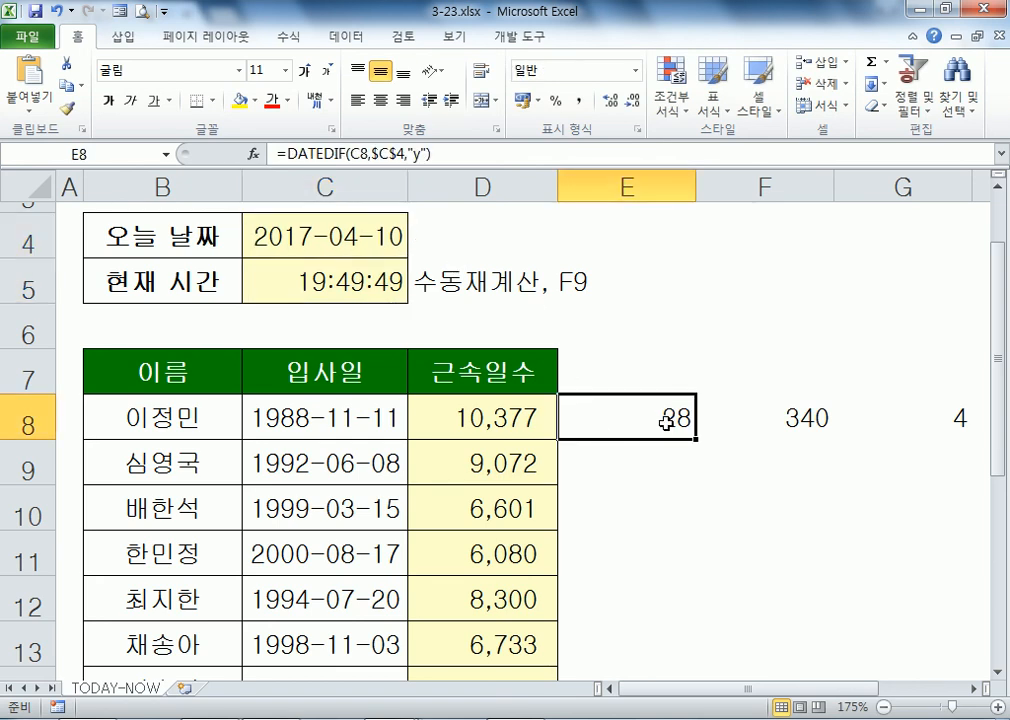
click(369, 40)
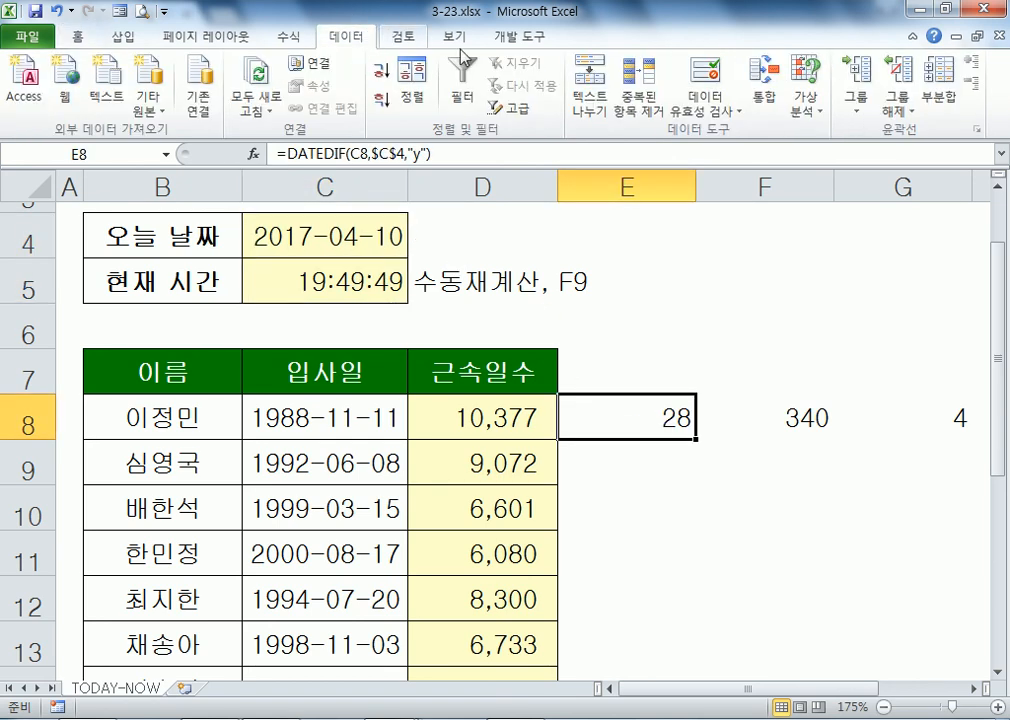
Step: Goal-seek E8 to 30 years by changing $C$4, which becomes 2019-08-14
click(797, 112)
click(850, 156)
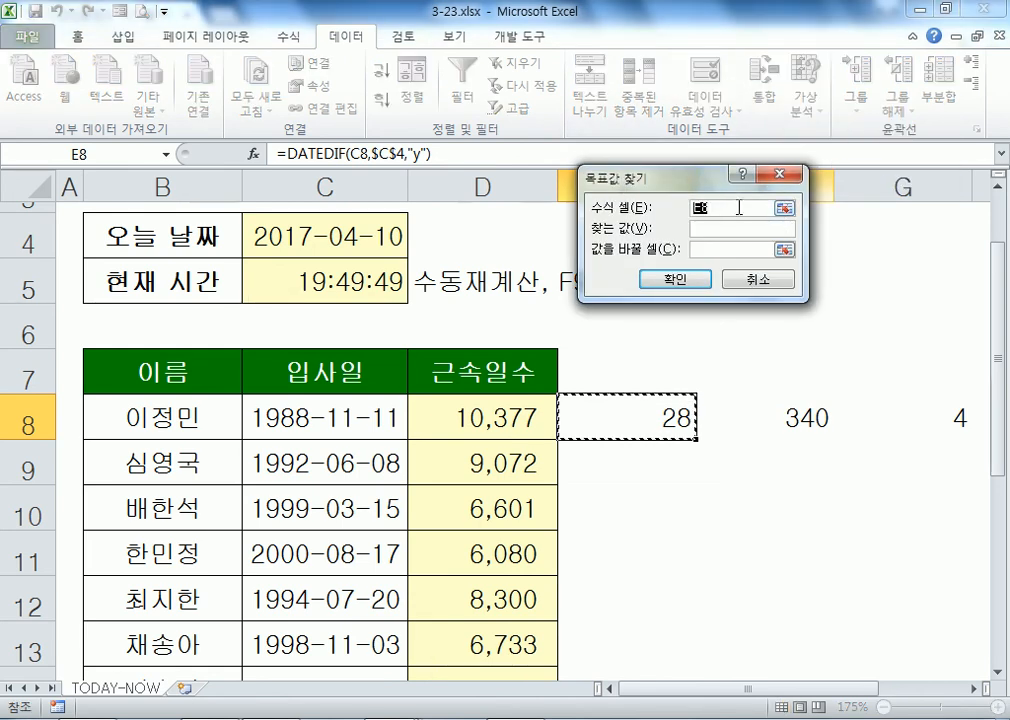
click(727, 228)
text(30)
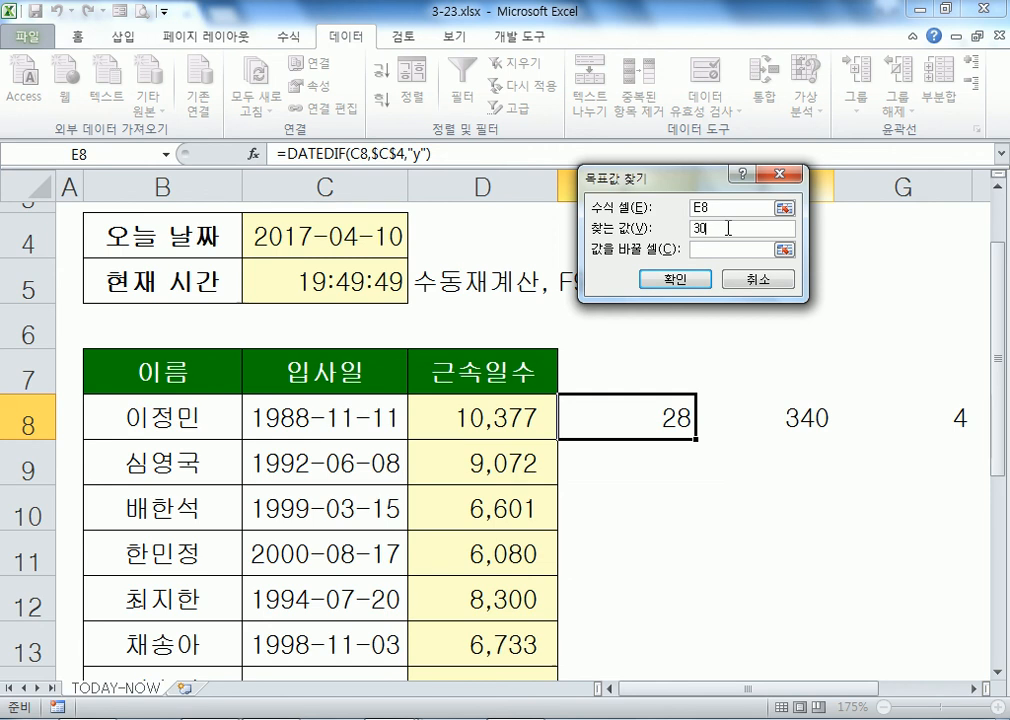
click(725, 249)
click(276, 236)
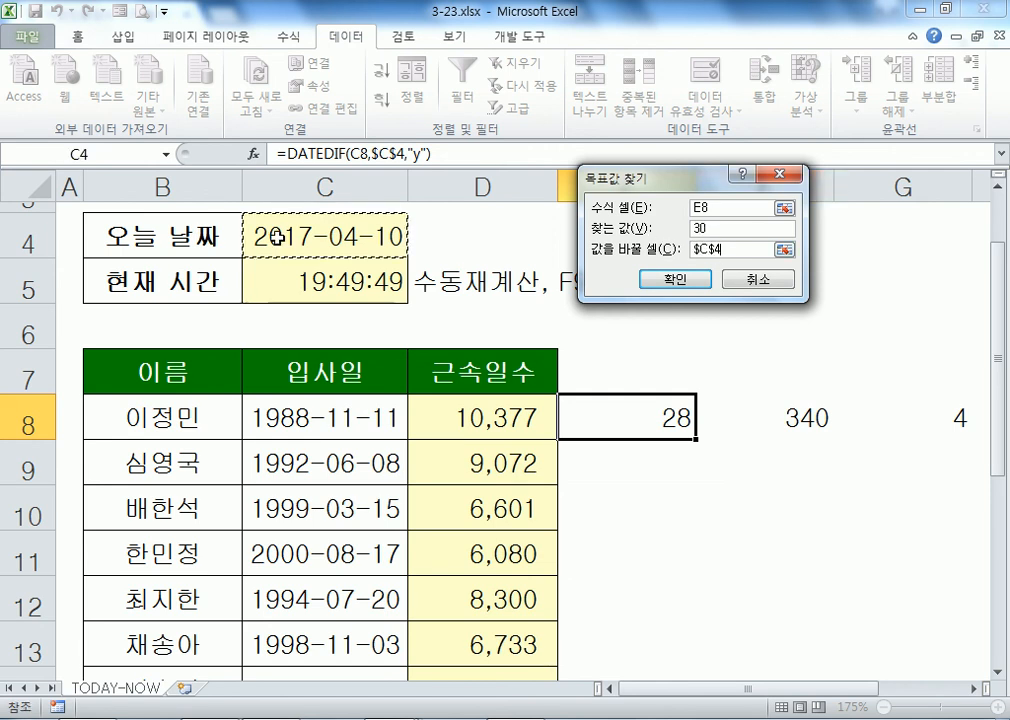
click(675, 279)
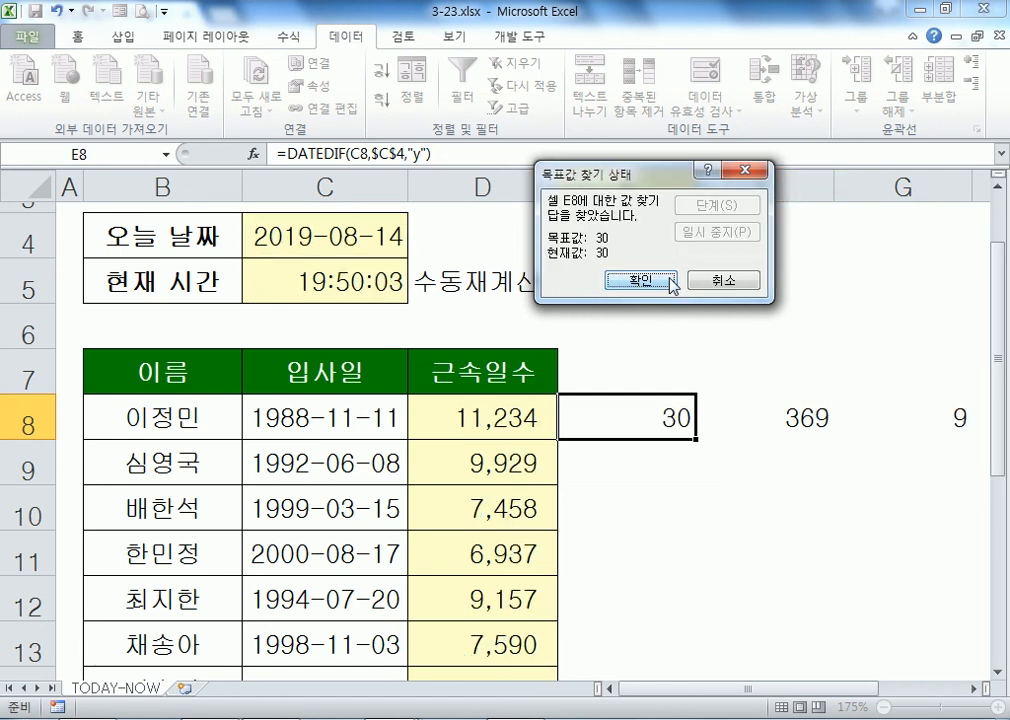
click(672, 283)
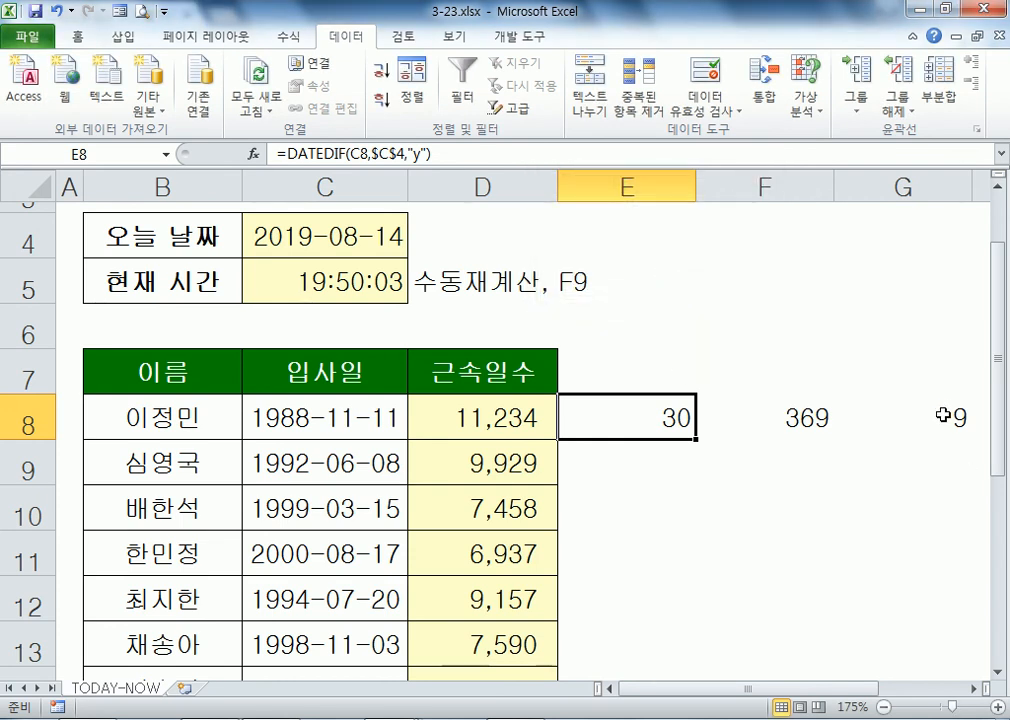
click(778, 418)
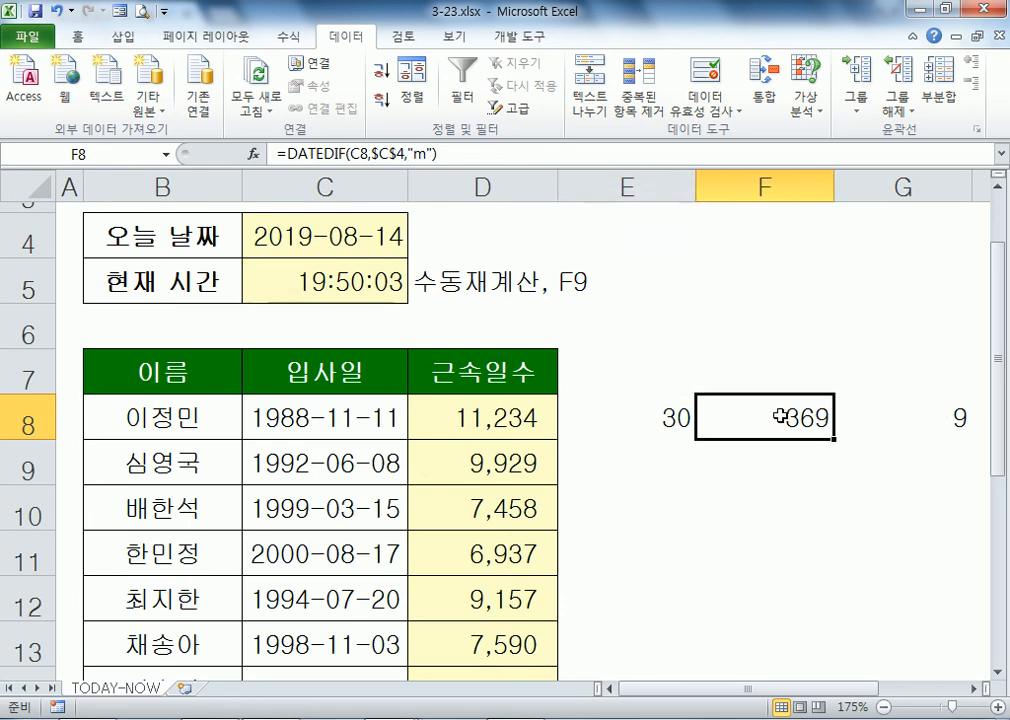
Step: Goal-seek F8's month count to 360 with $C$4 as the changing cell
click(805, 100)
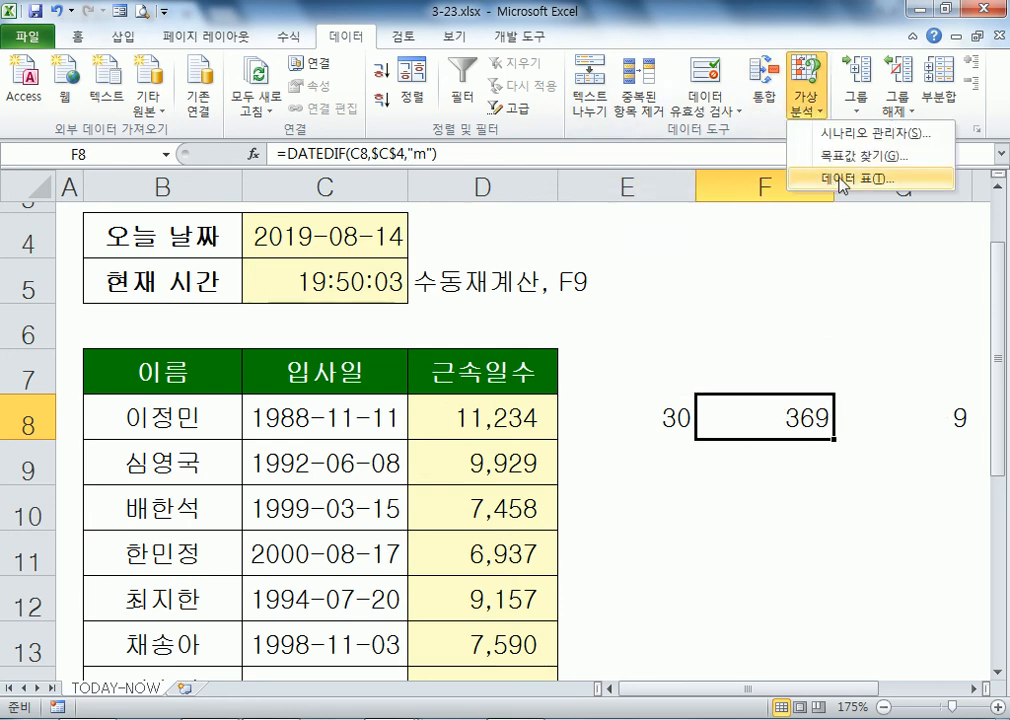
click(838, 158)
click(692, 228)
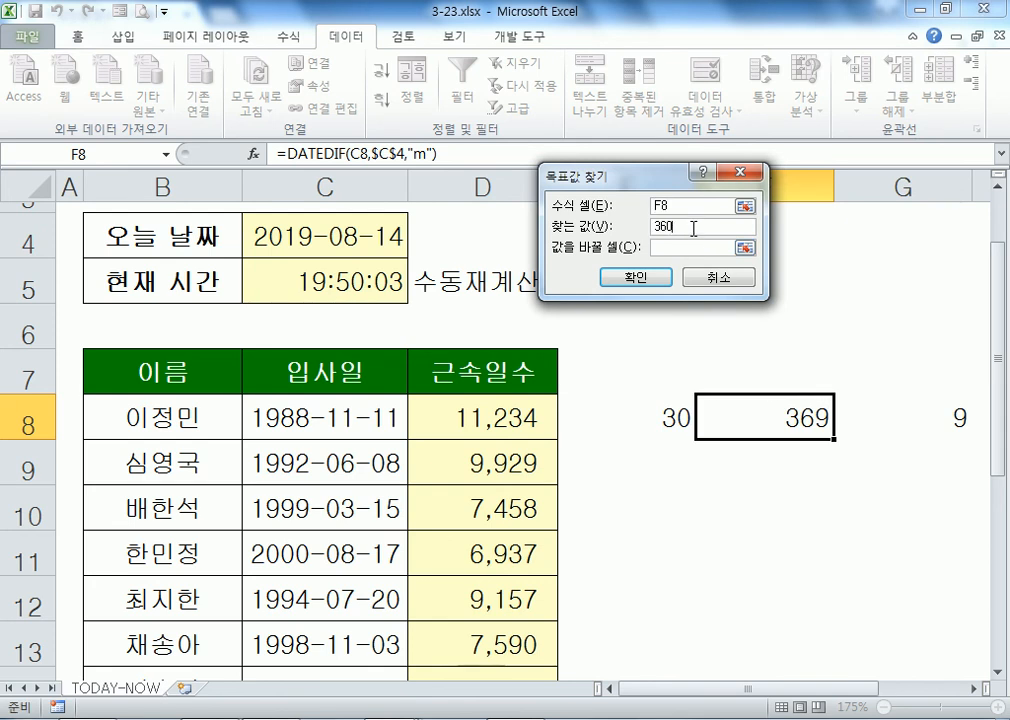
click(712, 247)
click(347, 231)
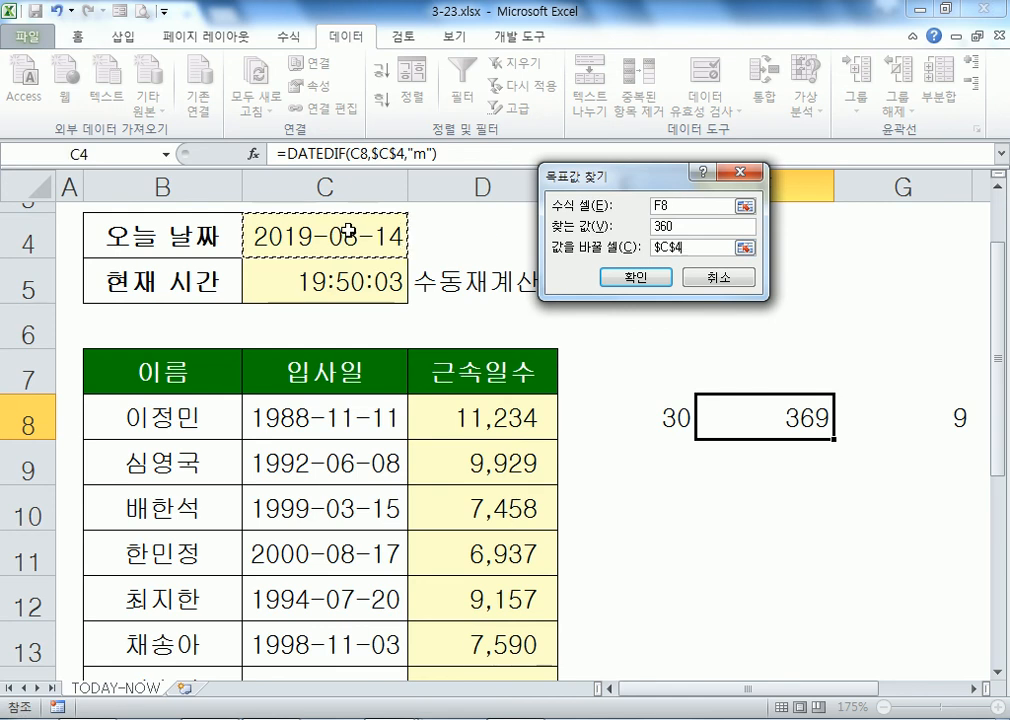
click(636, 278)
click(602, 278)
Step: Inspect the new 2018-11-25 date-time in C4 and F8's month-count formula
click(292, 237)
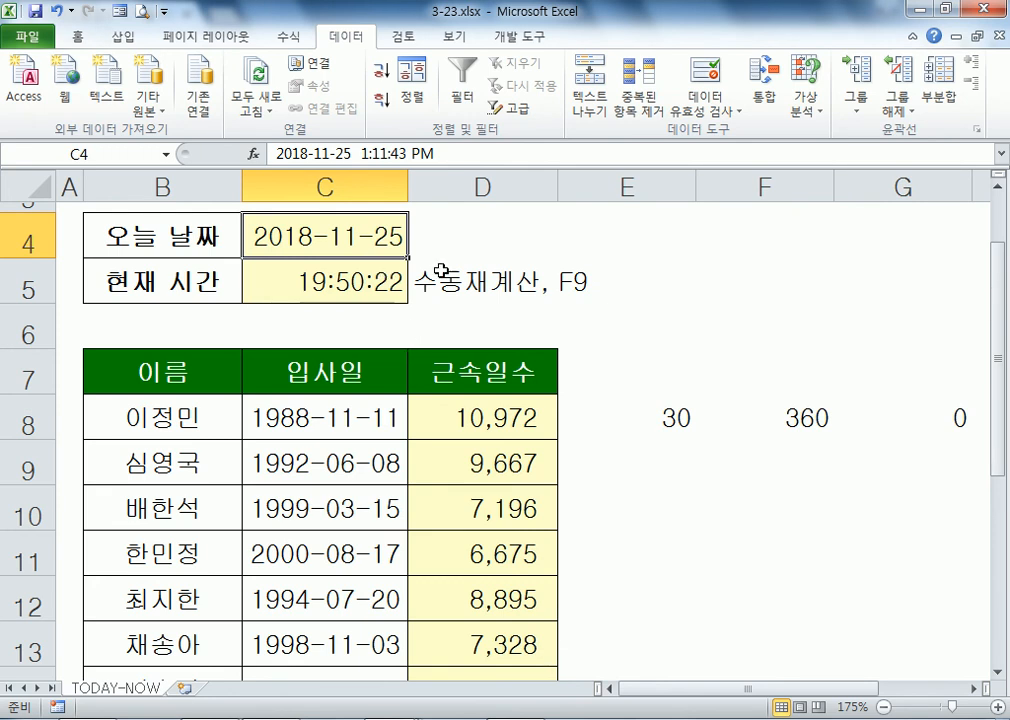
click(779, 424)
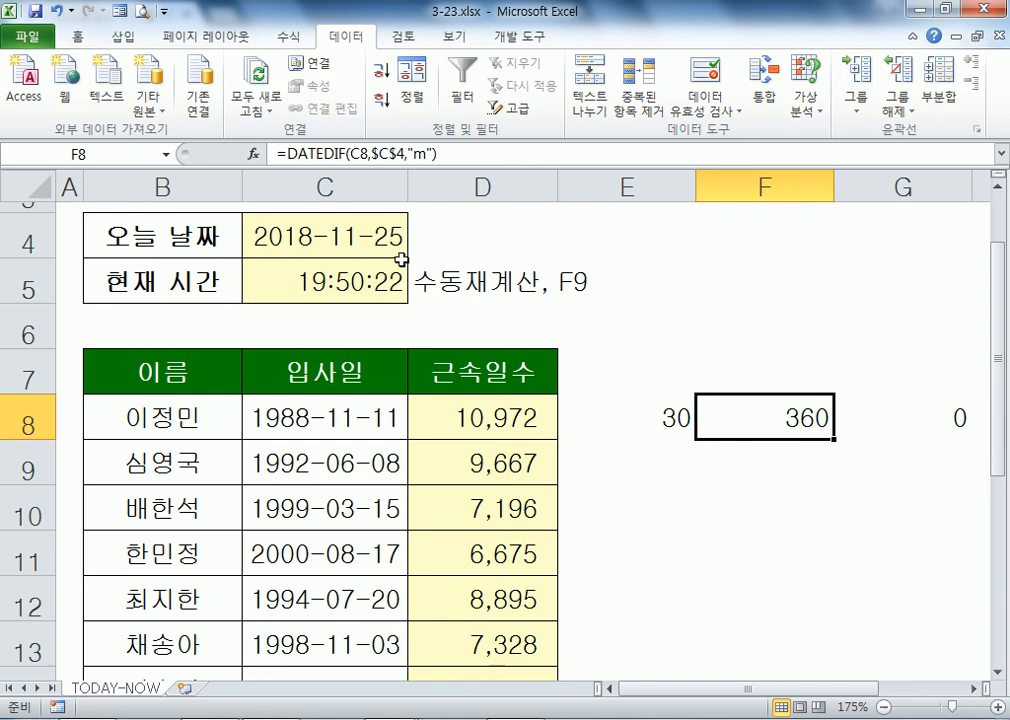
double_click(375, 237)
key(Escape)
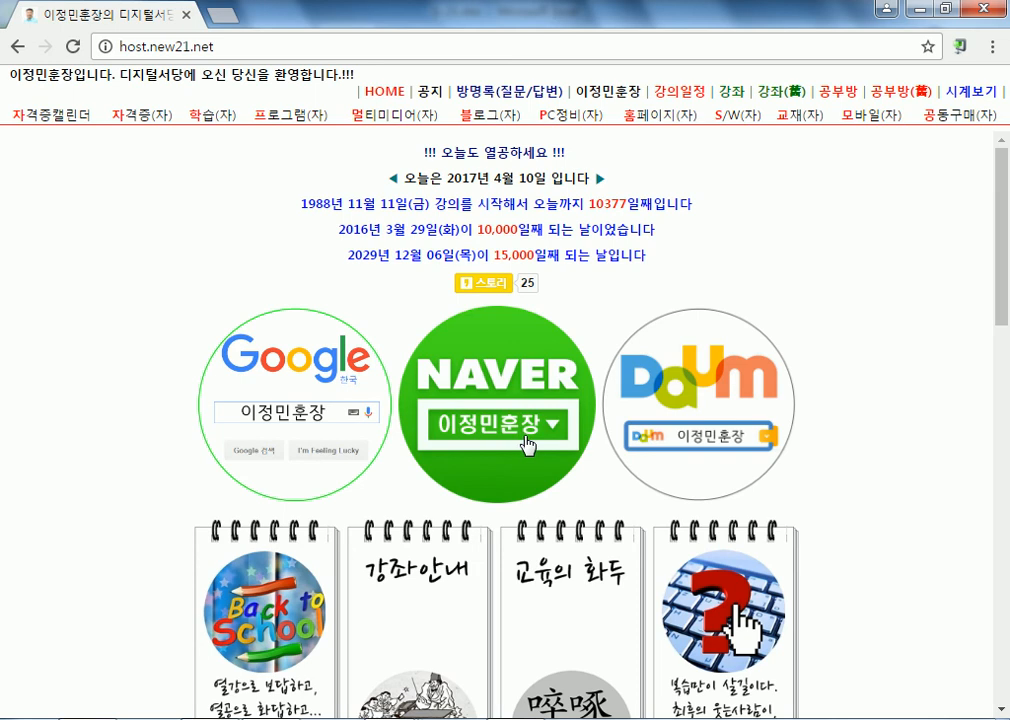
scroll(523, 444, down, 5)
scroll(535, 484, down, 7)
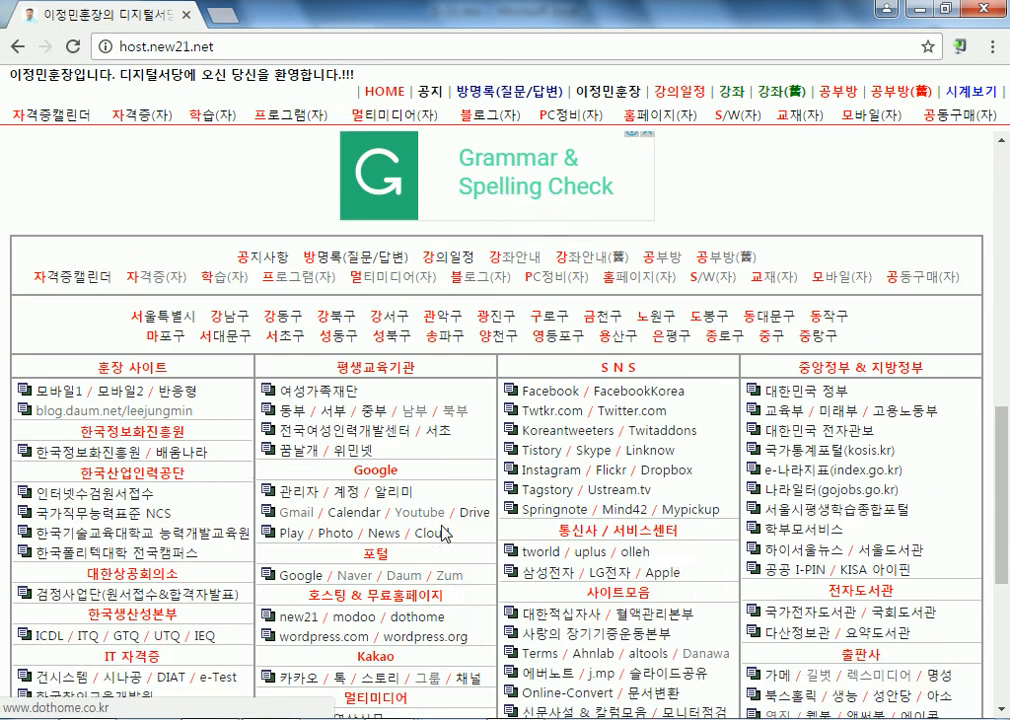
click(356, 347)
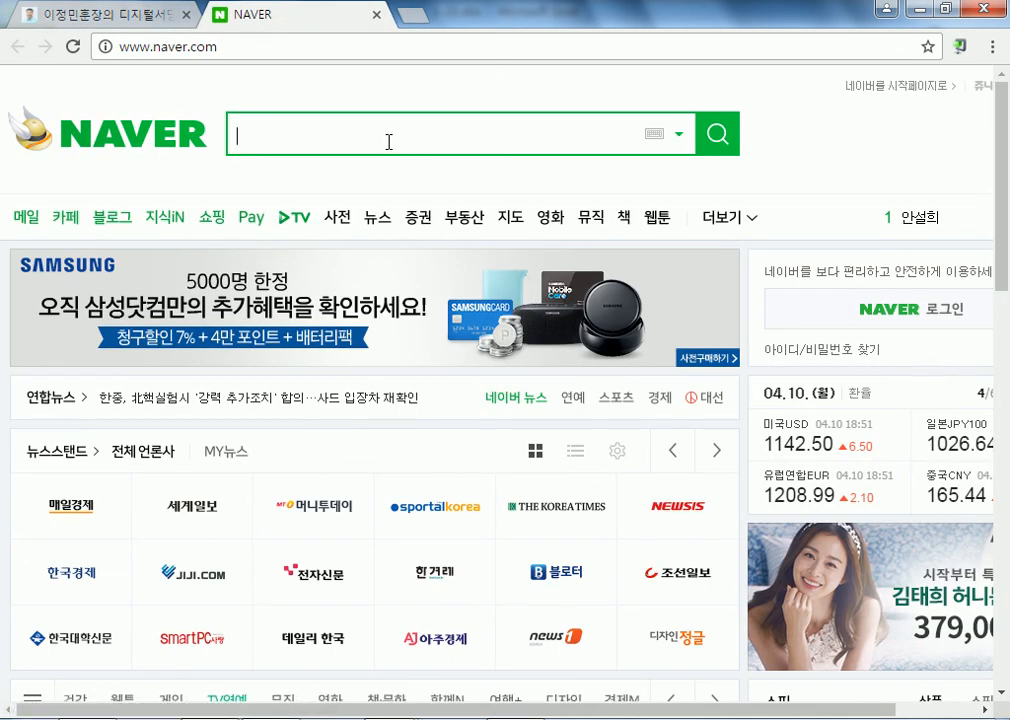
text(SKF)
key(BackSpace)
key(BackSpace)
key(BackSpace)
text(날짜)
key(Down)
key(Down)
key(Return)
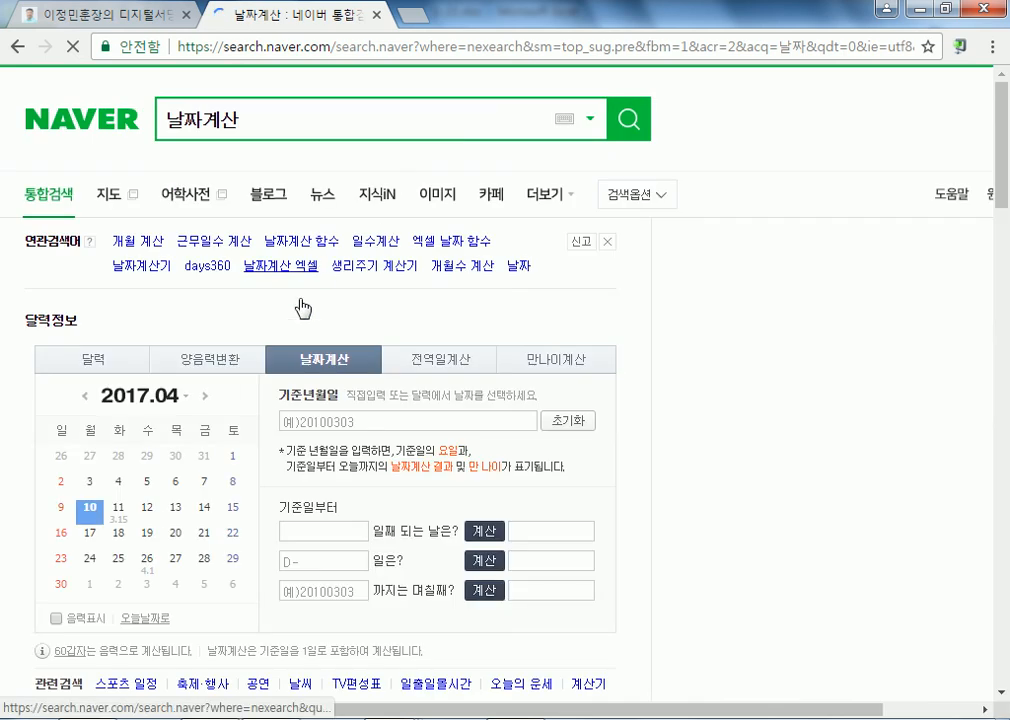
scroll(365, 523, down, 1)
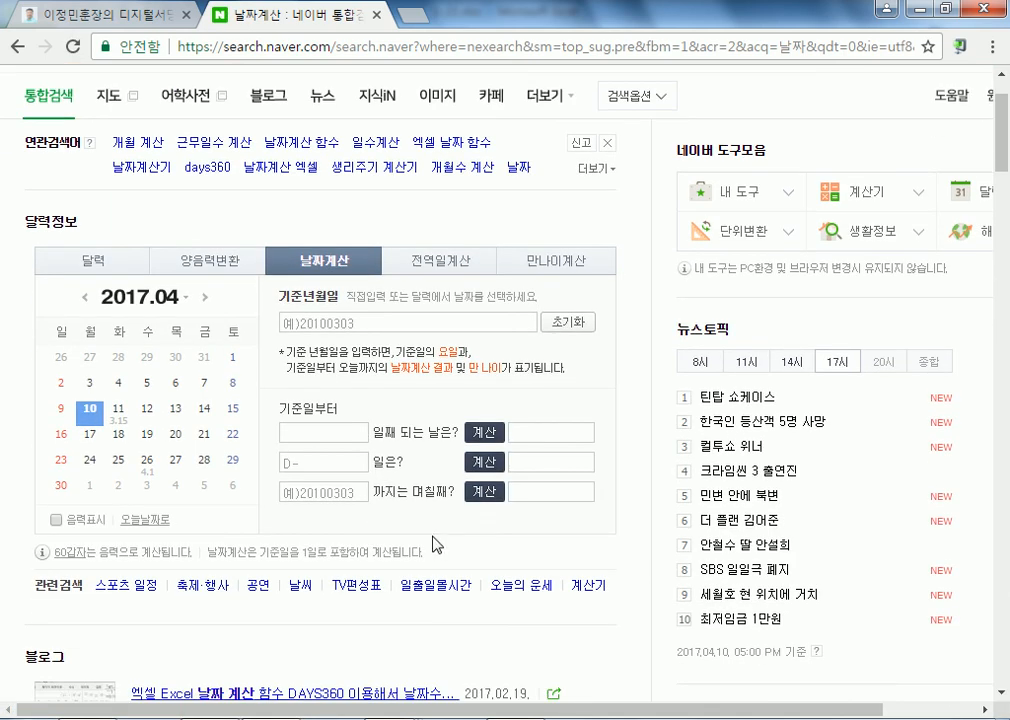
click(467, 264)
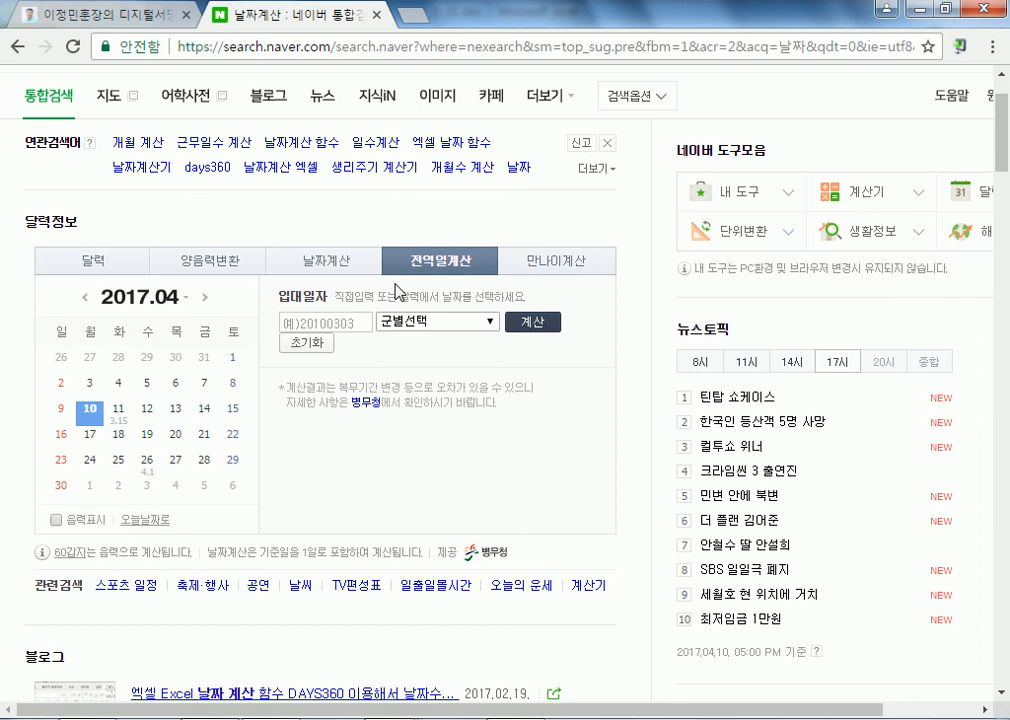
click(410, 322)
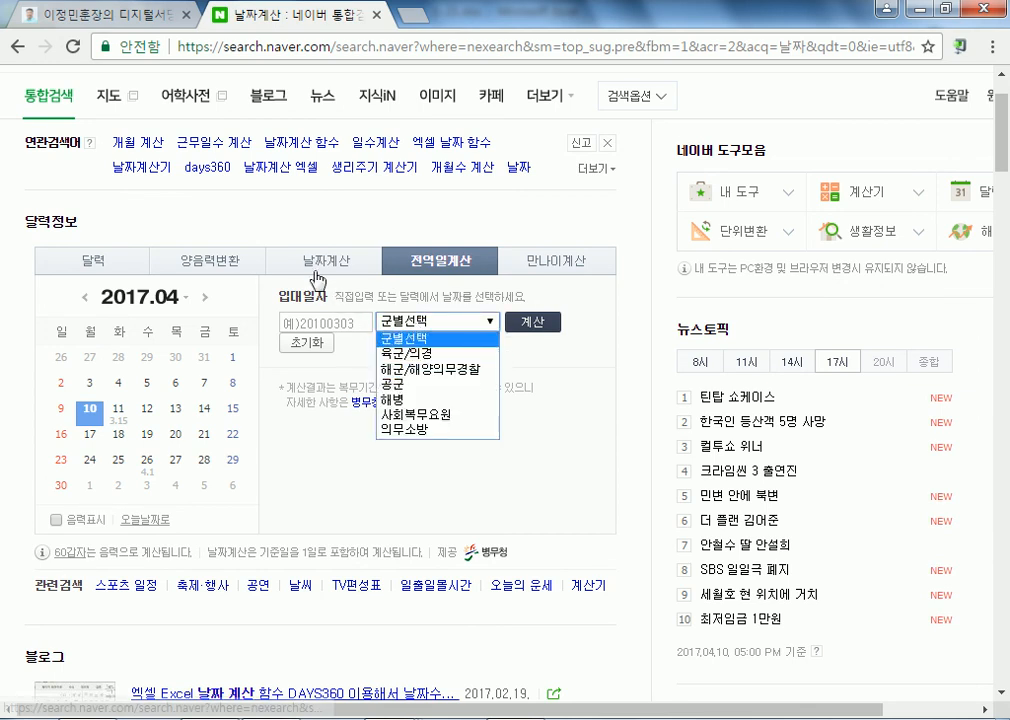
click(222, 265)
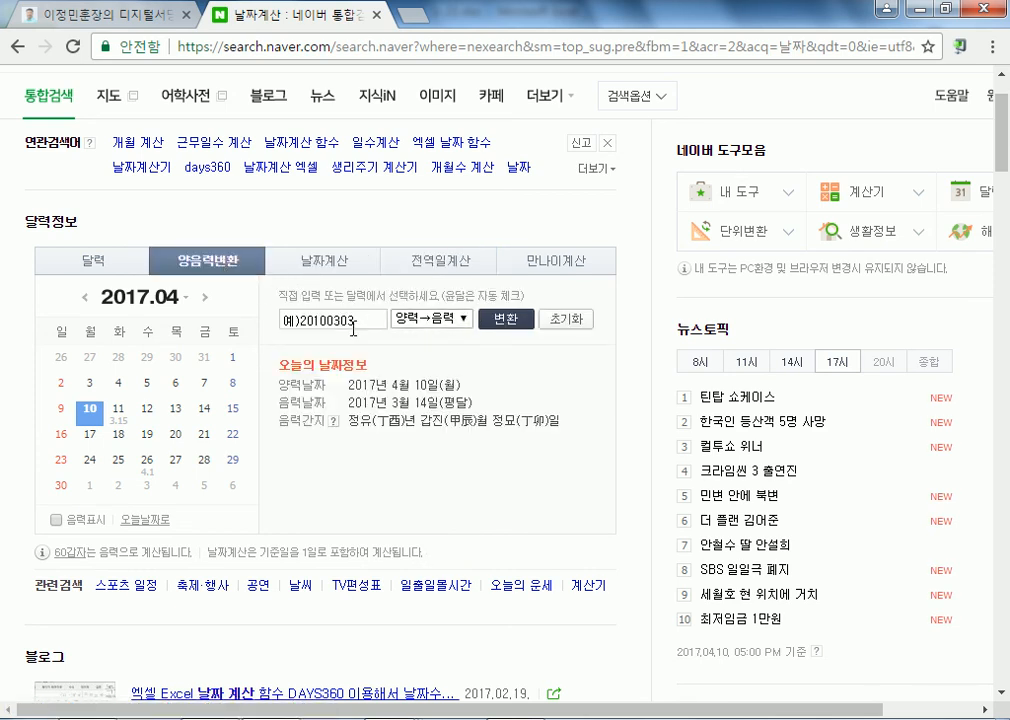
click(369, 320)
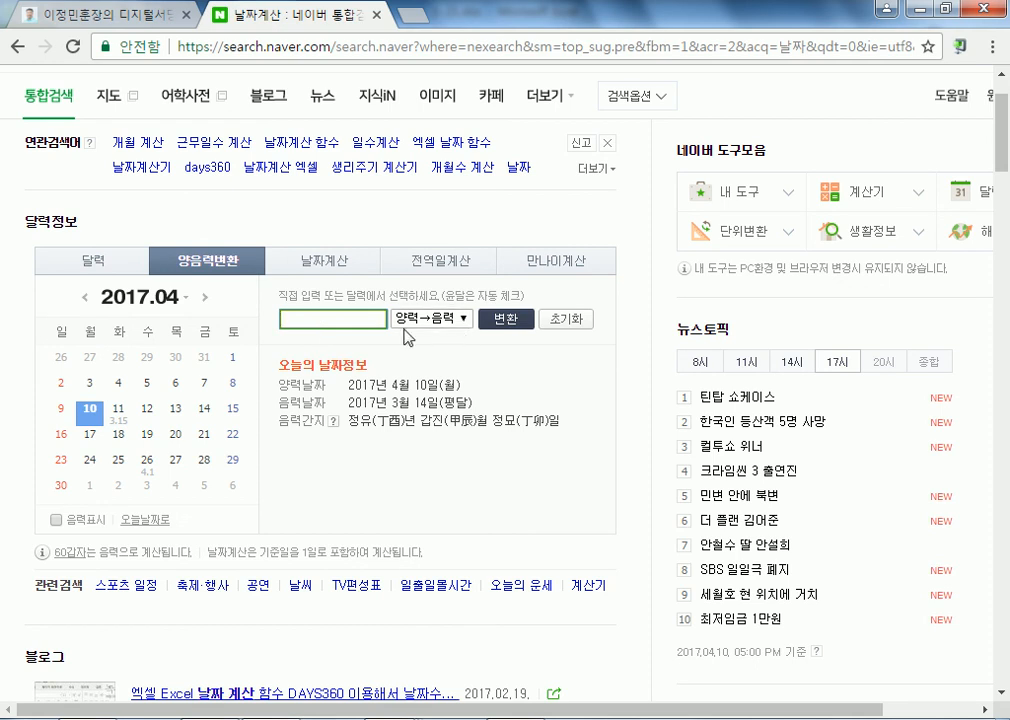
click(377, 15)
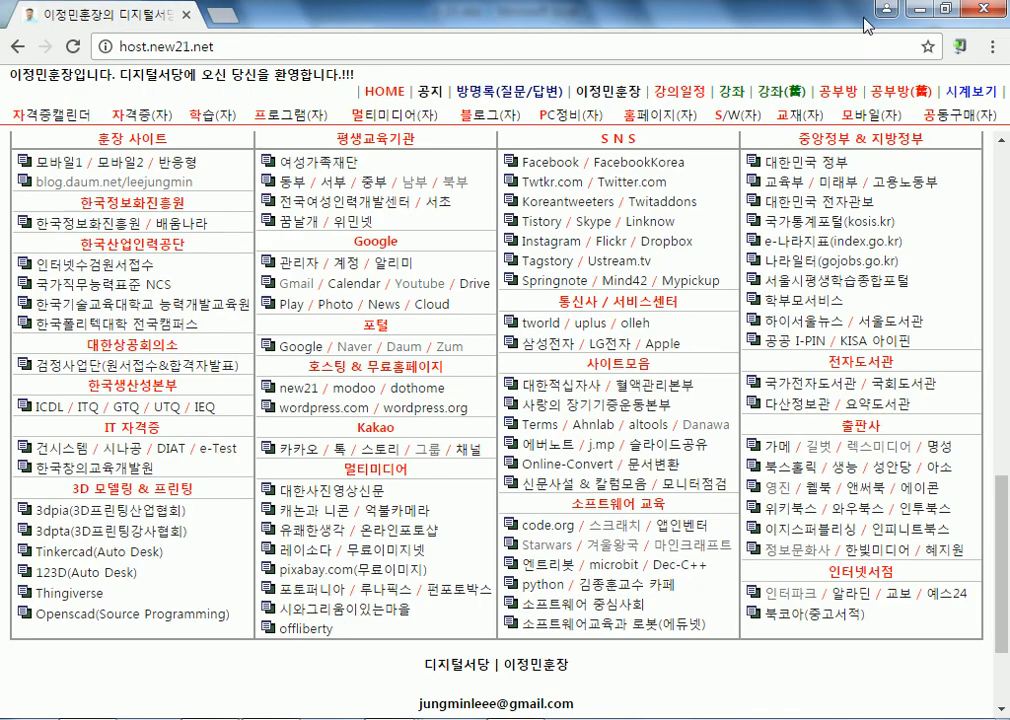
click(918, 12)
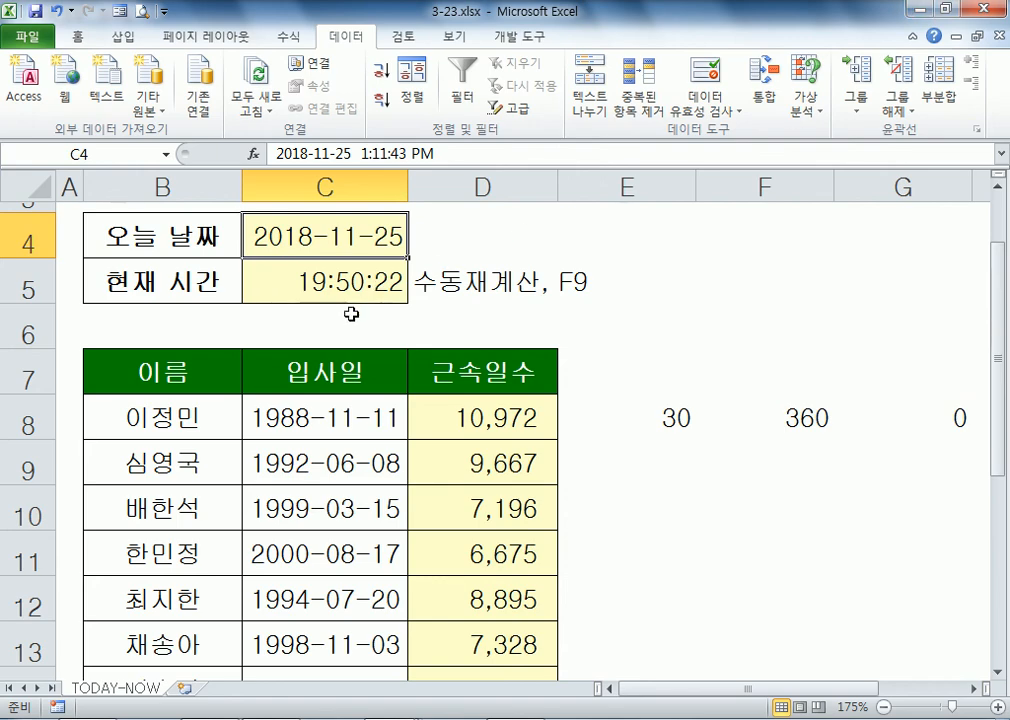
click(627, 381)
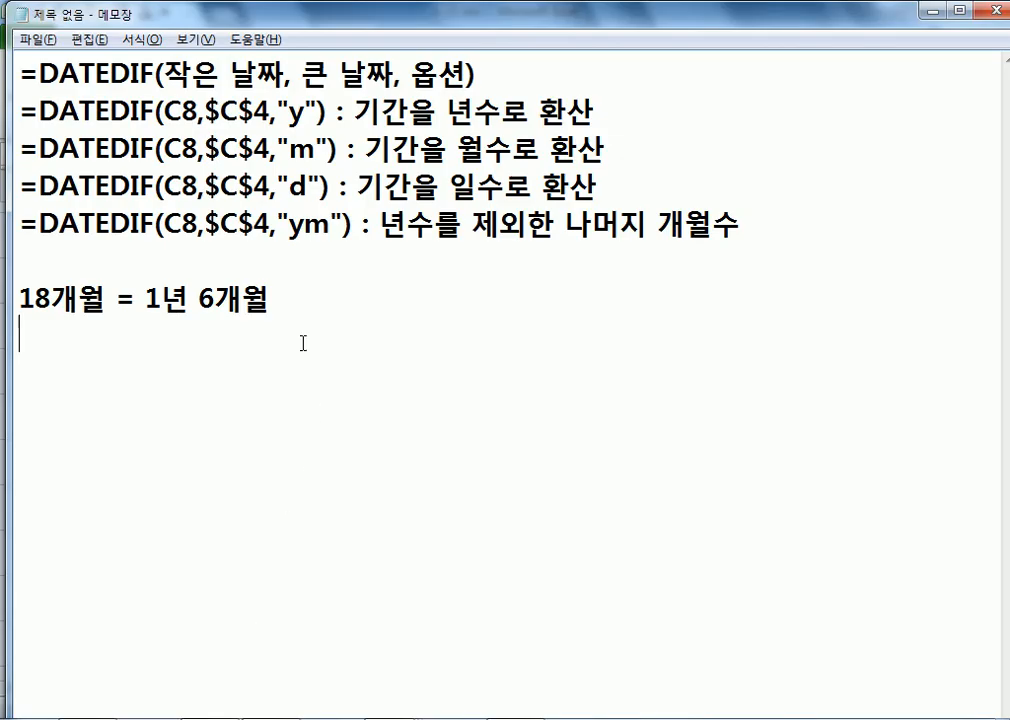
Step: Highlight the ym option in the fifth DATEDIF line of the Notepad notes
key(alt+Tab)
click(290, 226)
click(333, 259)
drag(289, 111, 330, 225)
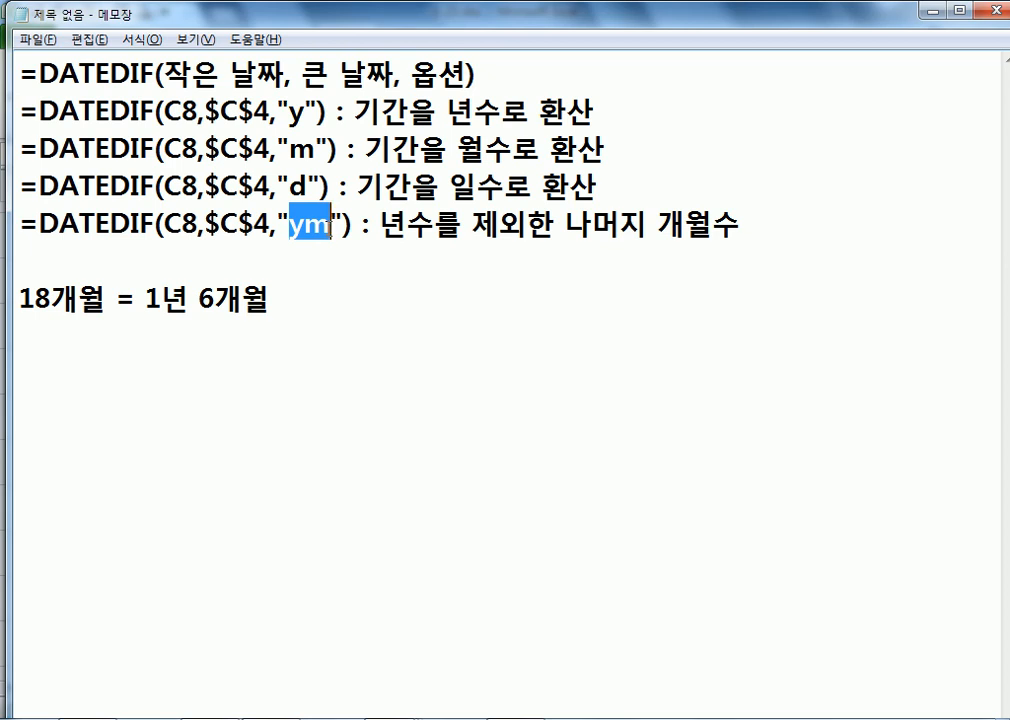
click(310, 248)
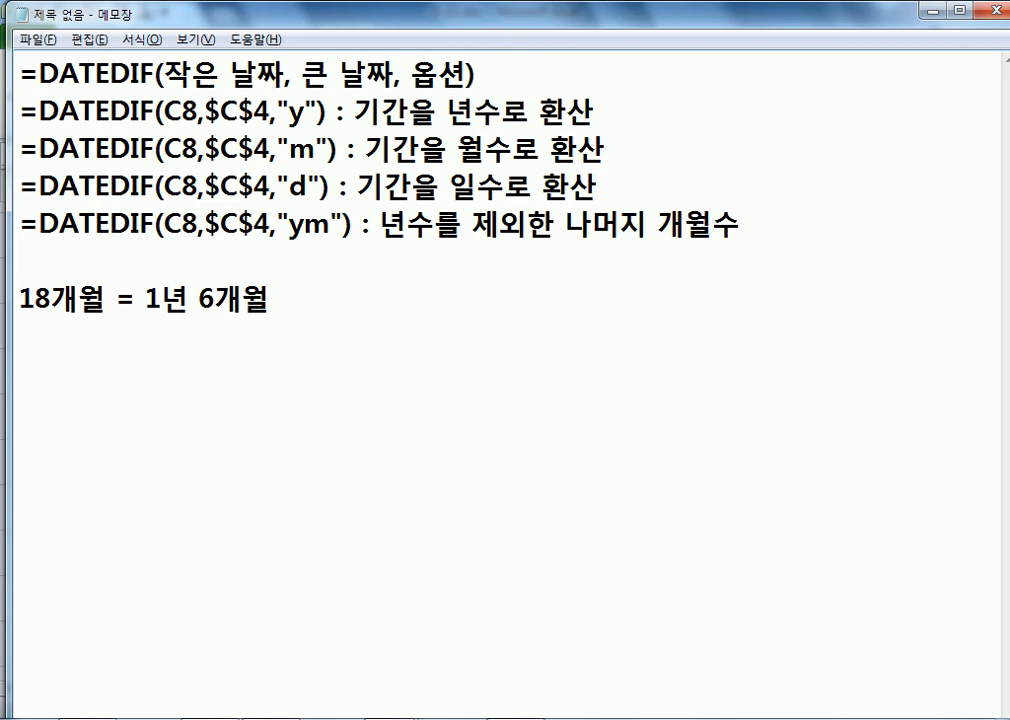
key(alt+Tab)
Step: Open 3-30.xlsx and then 3-31.xlsx from the Part3 예제 파일 folder
click(346, 490)
scroll(348, 495, down, 1)
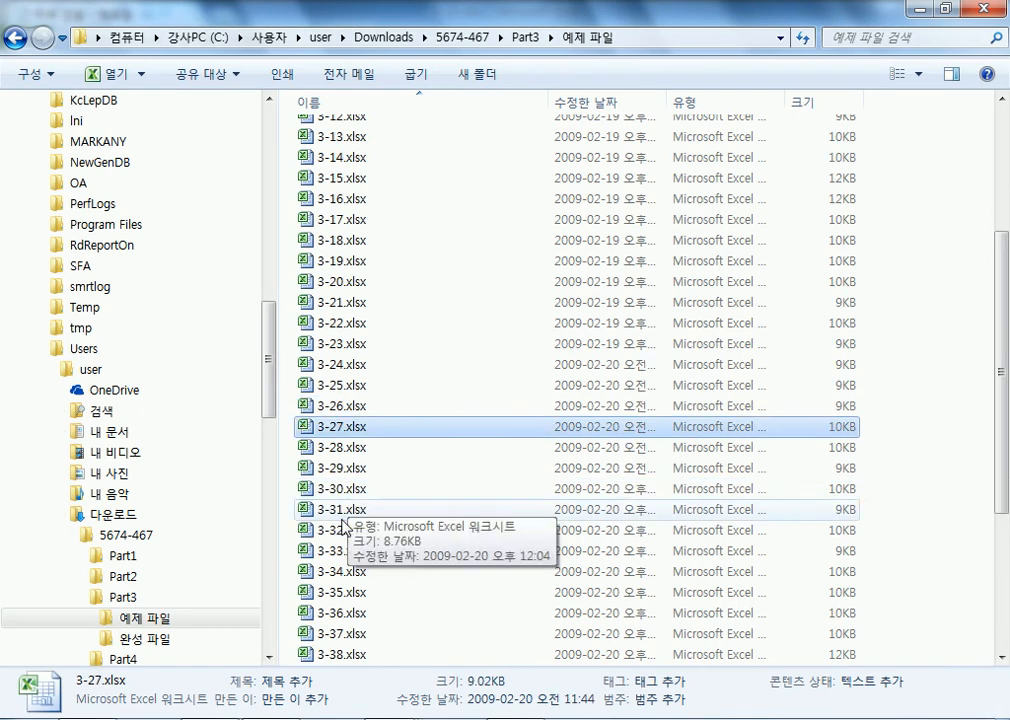
double_click(350, 495)
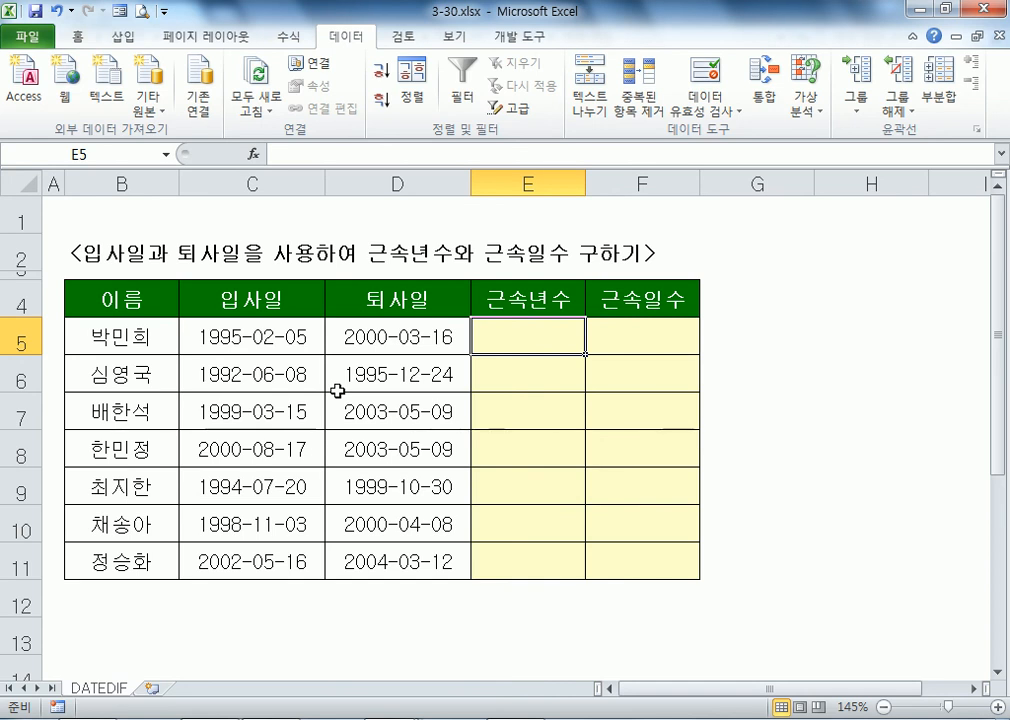
key(alt+Tab)
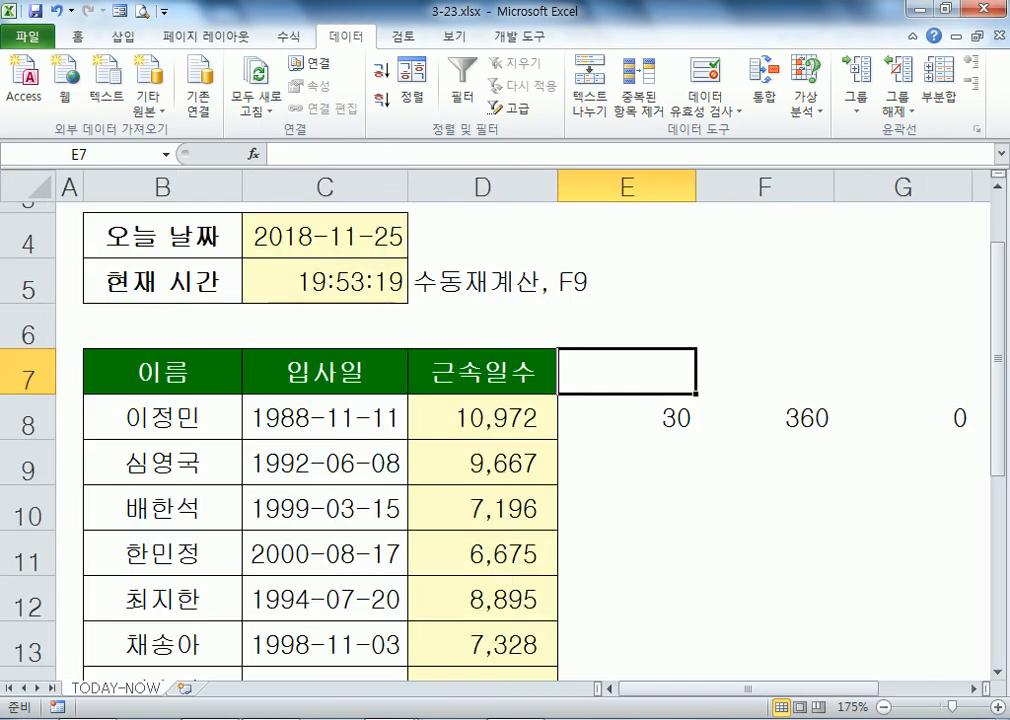
key(alt+Tab)
key(alt+Tab)
double_click(327, 512)
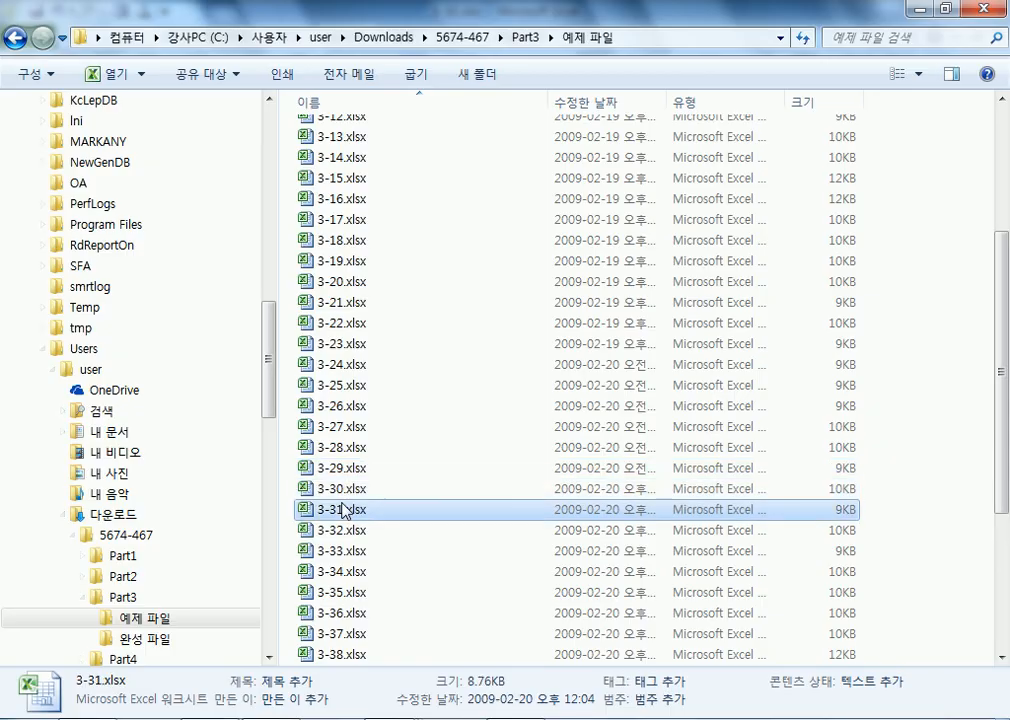
scroll(264, 289, up, 3)
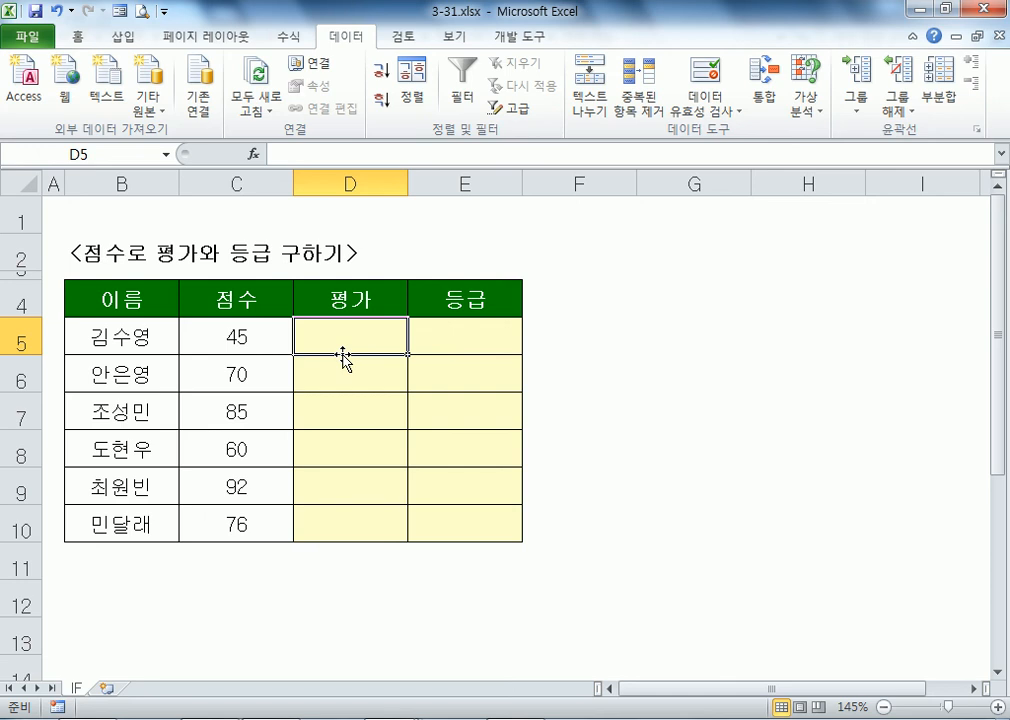
text(불)
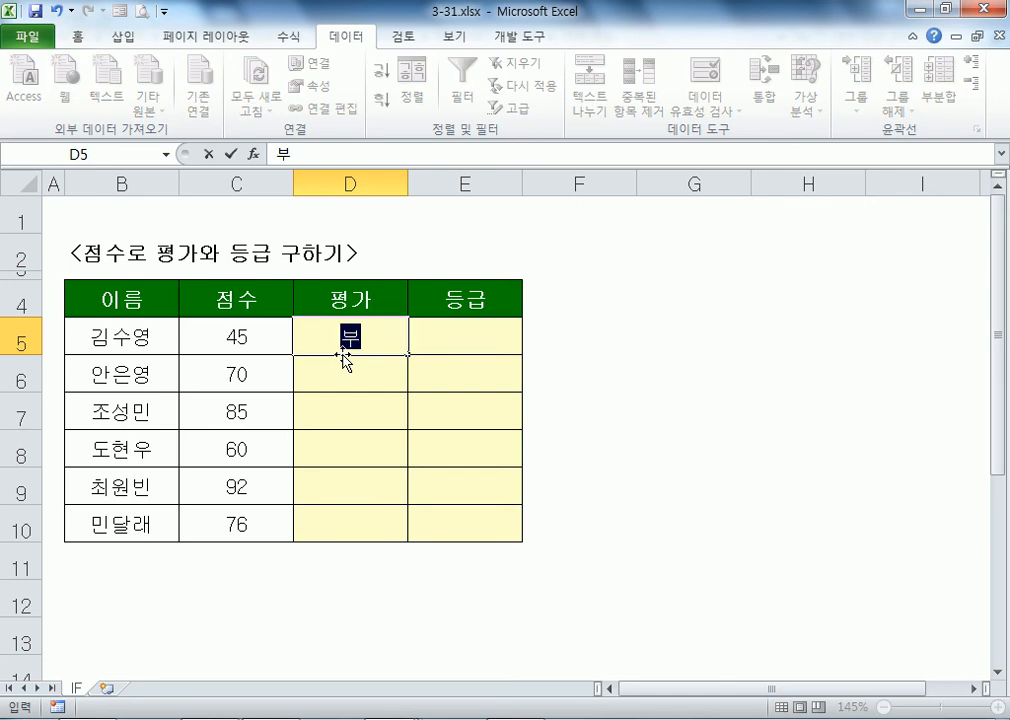
key(Return)
text(하ㅂ격)
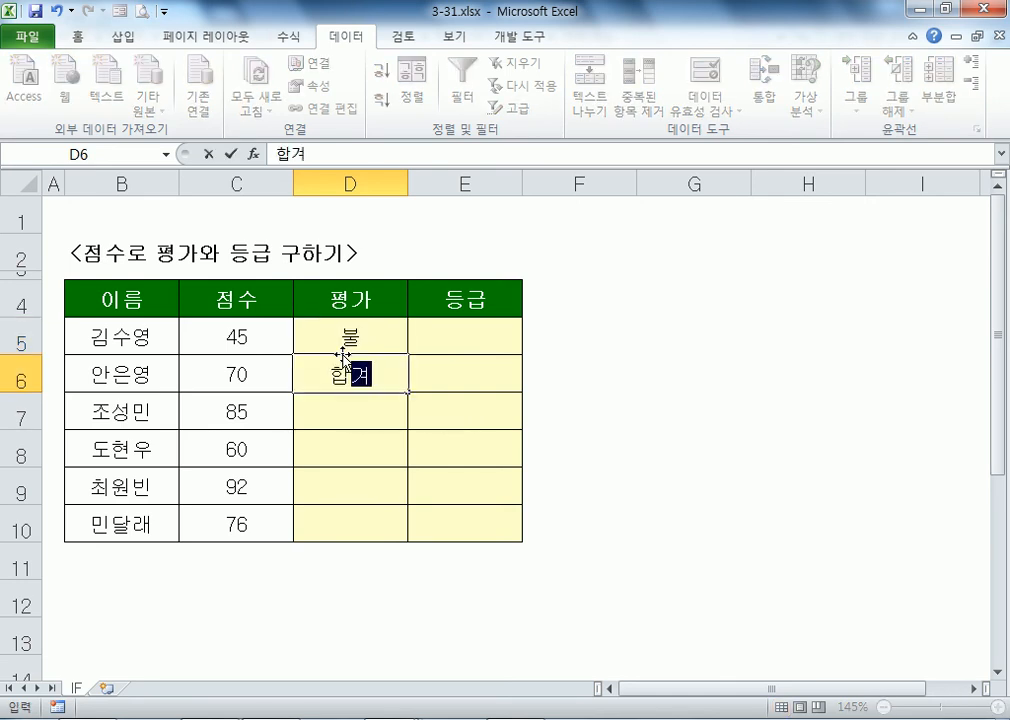
key(Return)
text(합ㄱㅕㄱ)
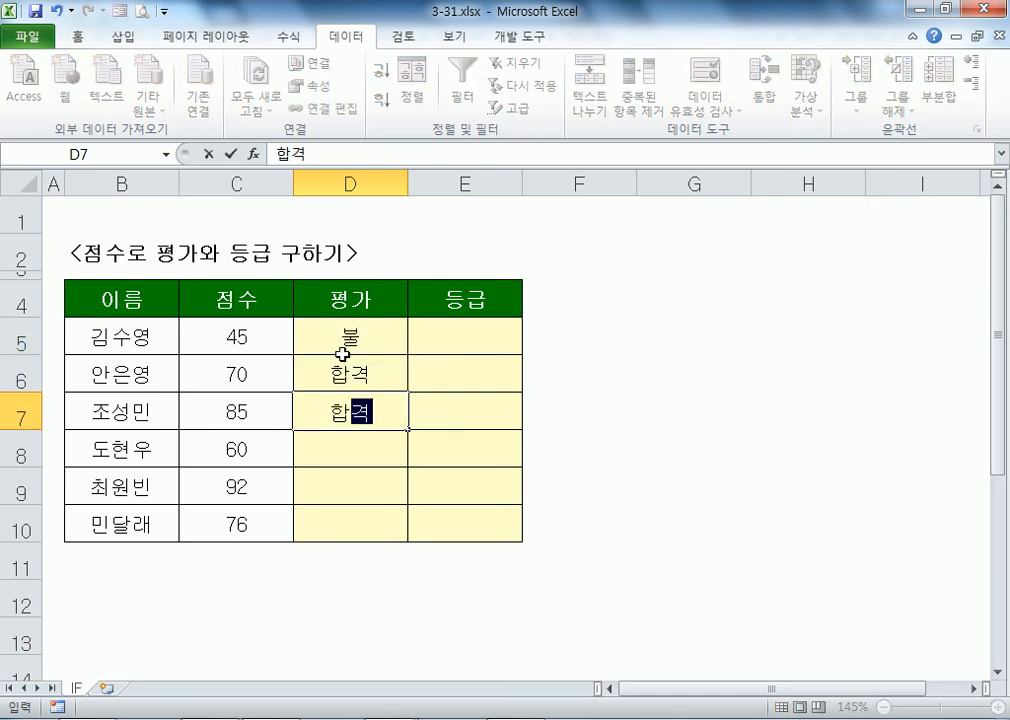
key(Escape)
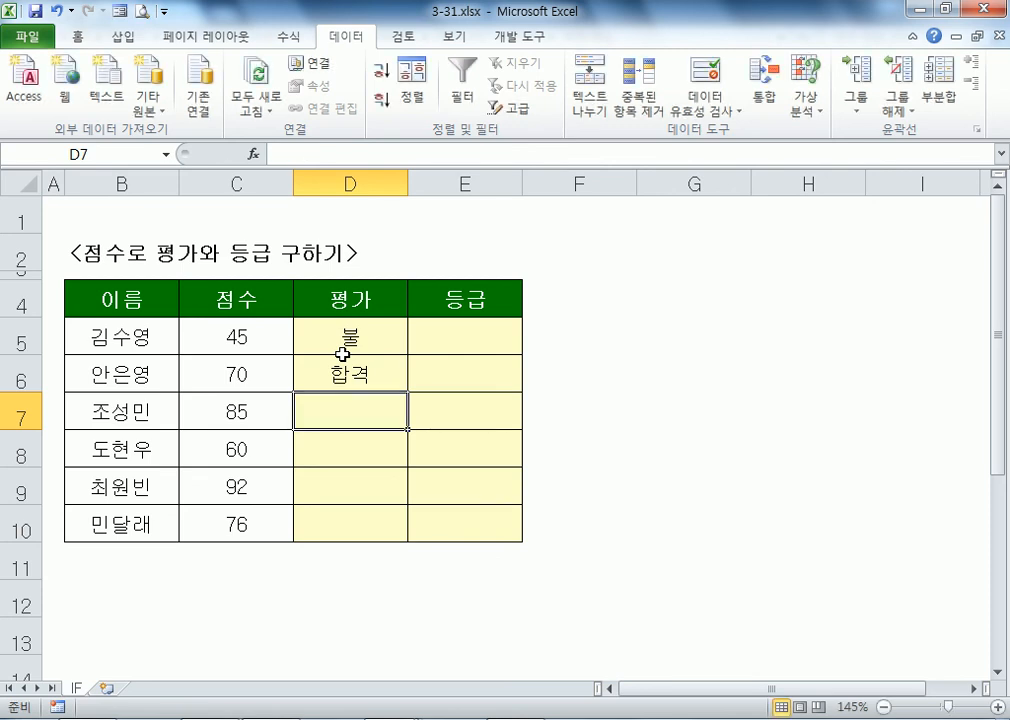
drag(342, 354, 349, 390)
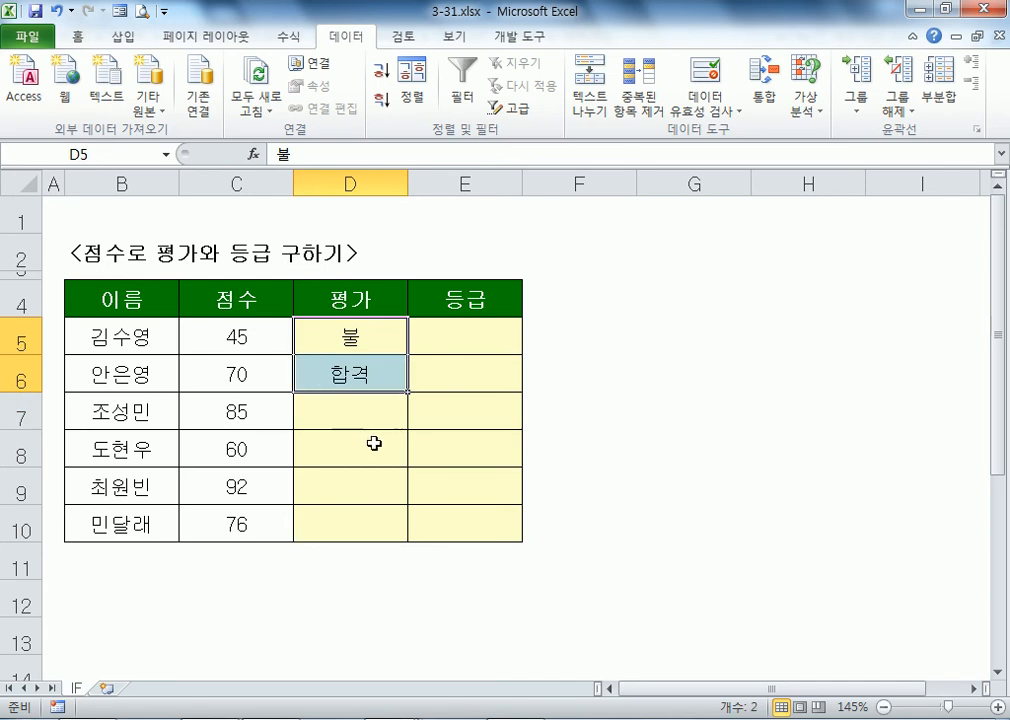
key(Delete)
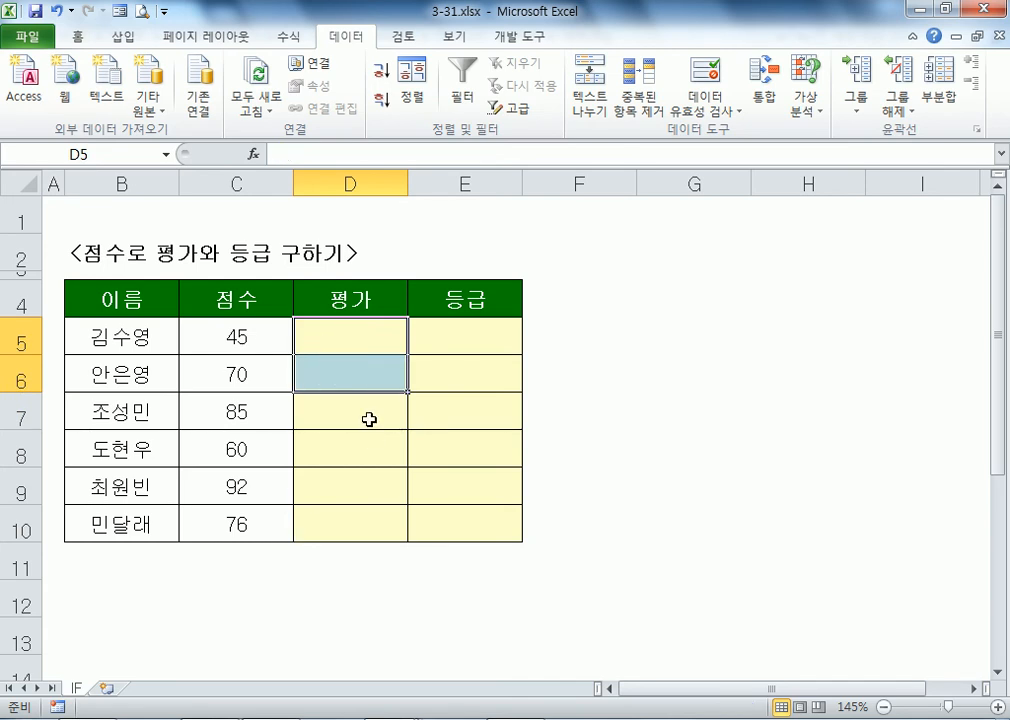
click(327, 338)
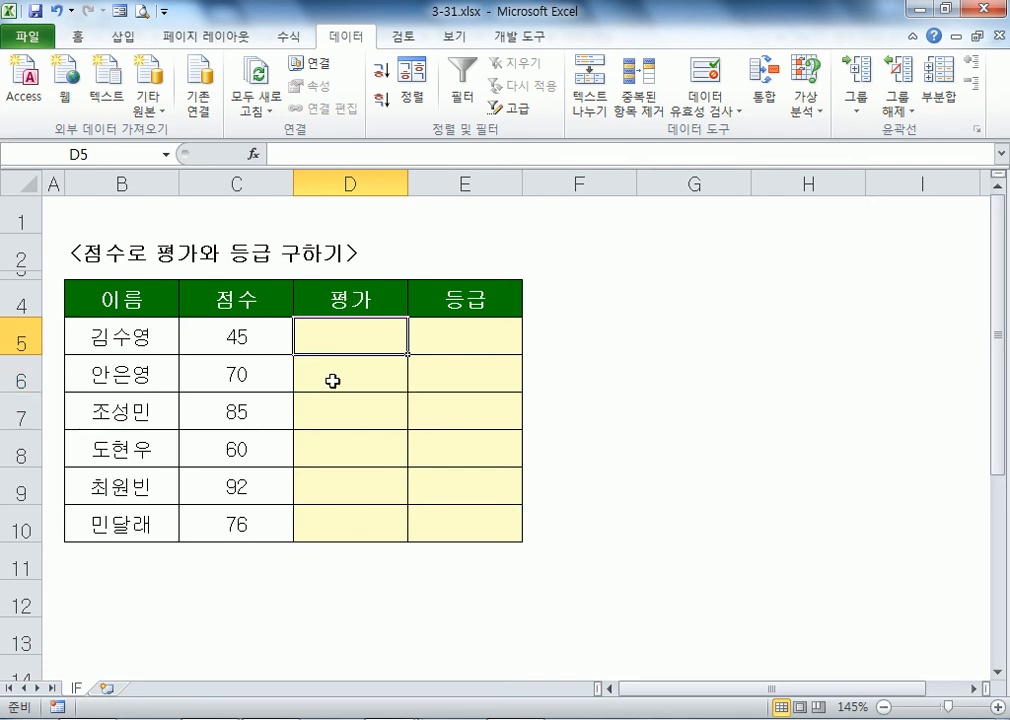
Step: Type the syntax line =IF(조건식, 조건이 참일 경우, 조건이 거짓일 경우) below the old notes
key(alt+Tab)
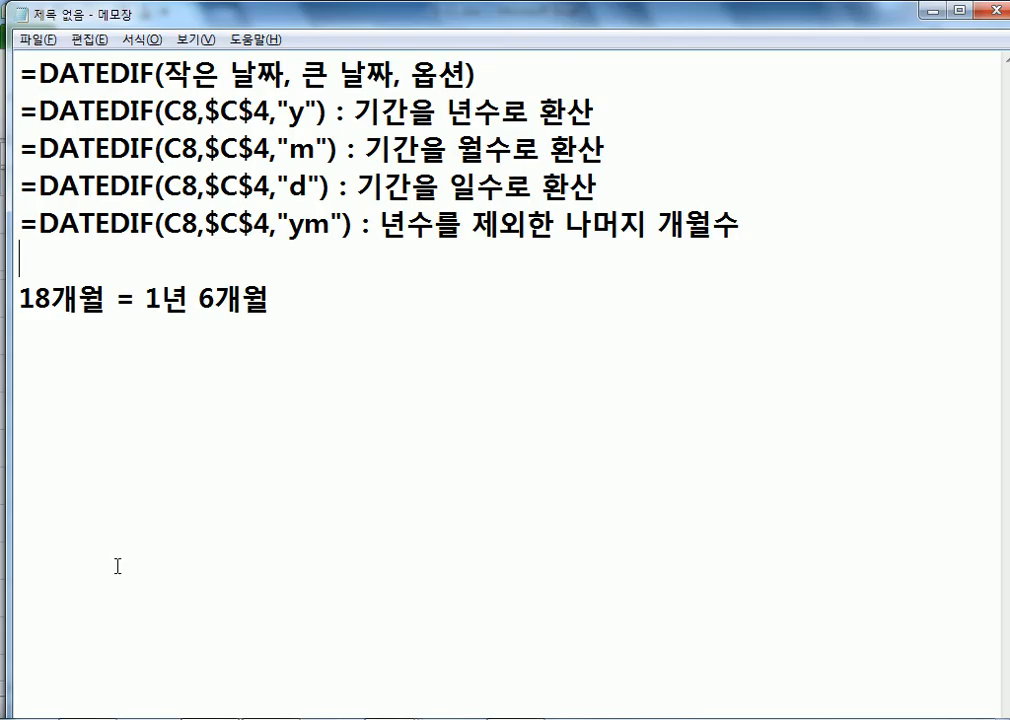
key(Return)
key(Return)
key(Return)
key(Return)
key(Return)
key(Return)
key(Return)
key(Return)
key(Return)
key(Return)
key(Return)
key(Return)
key(Return)
key(Return)
key(Return)
key(Return)
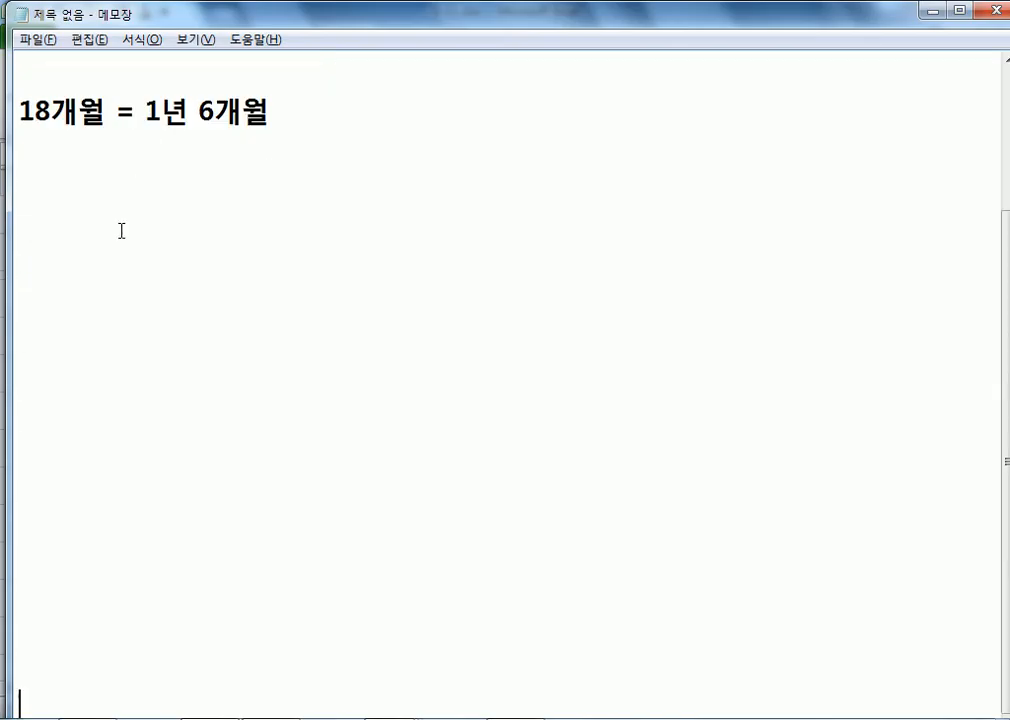
click(41, 115)
click(31, 148)
scroll(147, 178, down, 1)
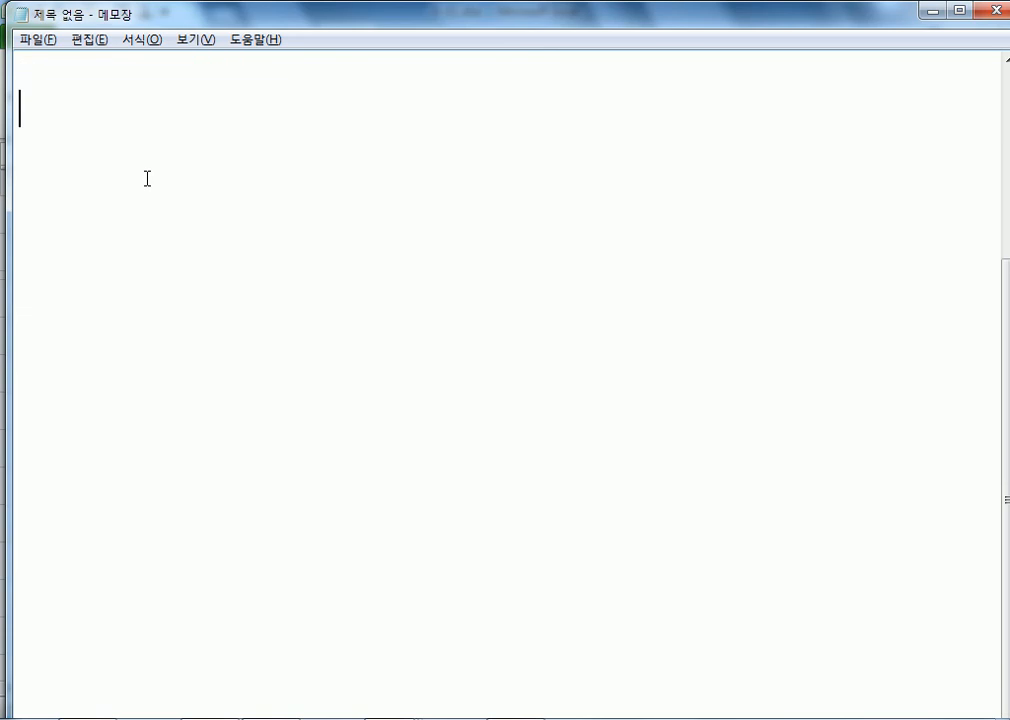
text(=IF()
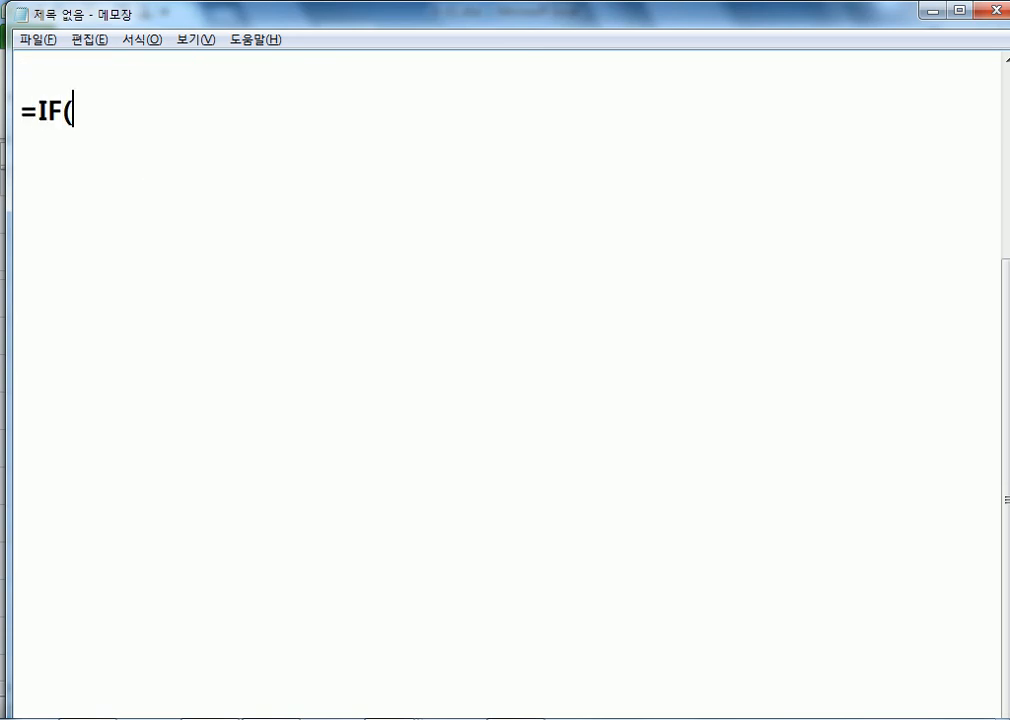
text(조건식, )
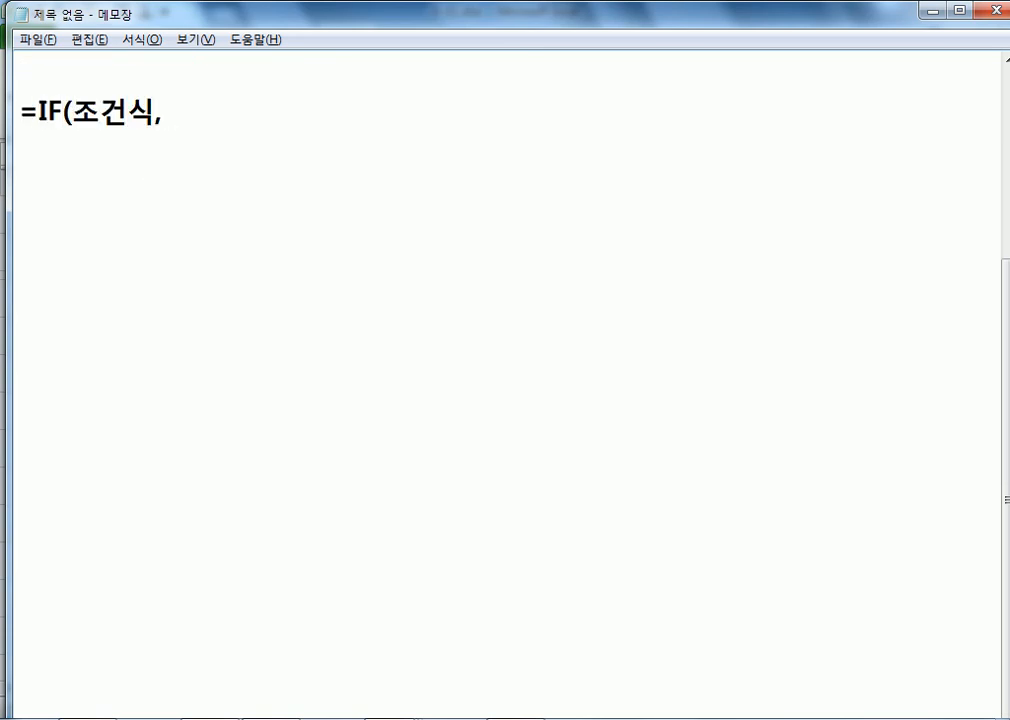
text(조건이 )
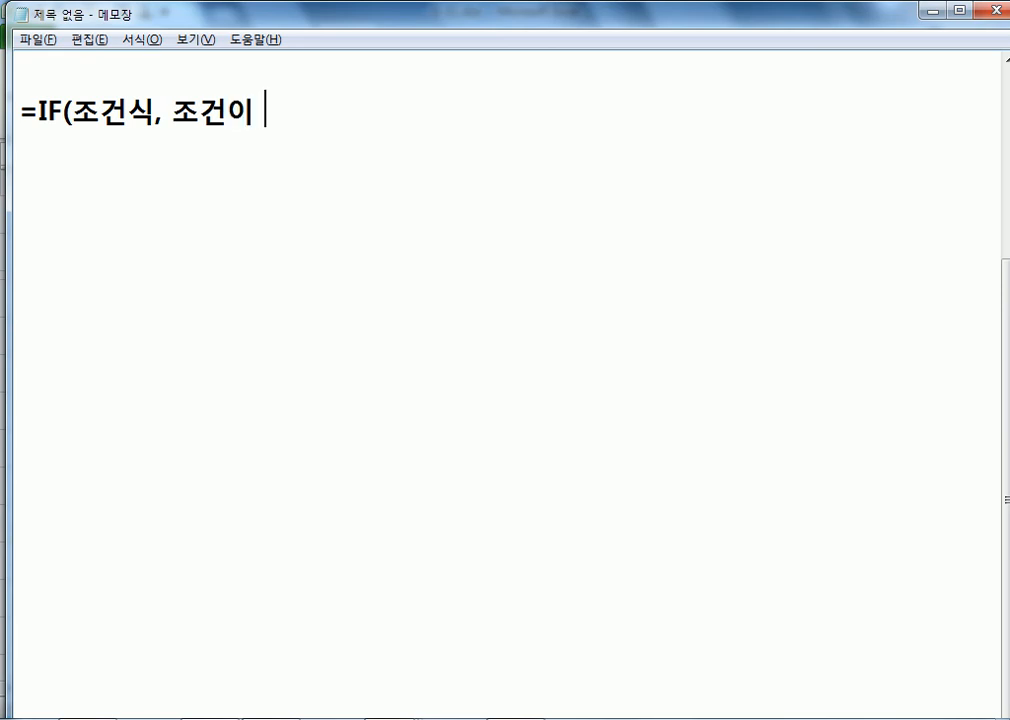
text(참ㅇ일 경우, )
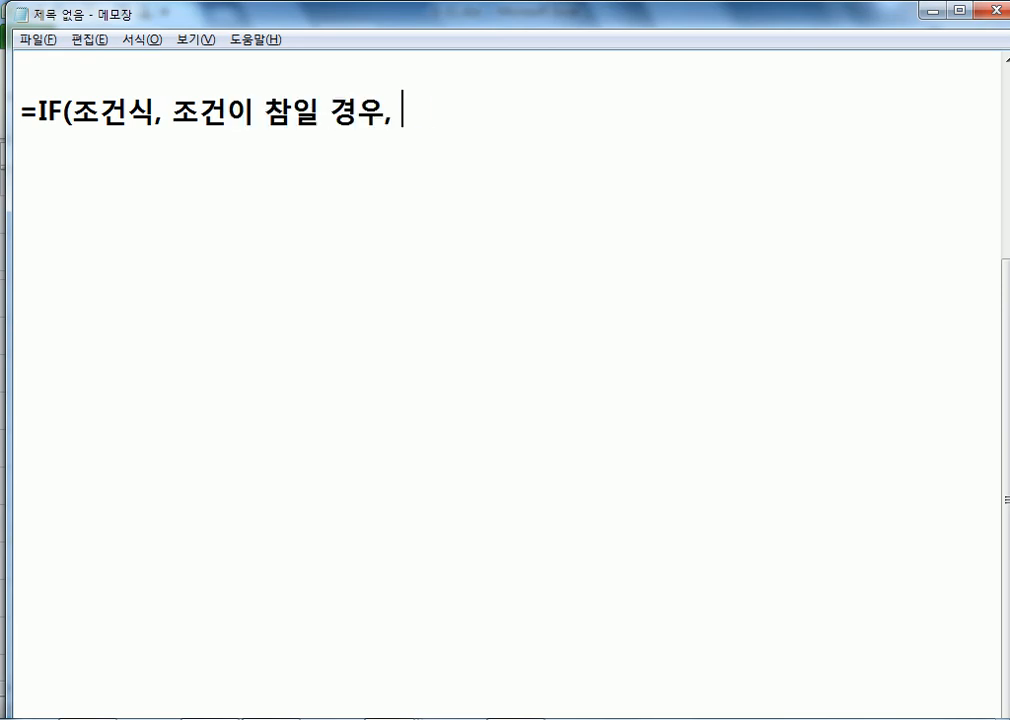
text(조거건이 거짓일 )
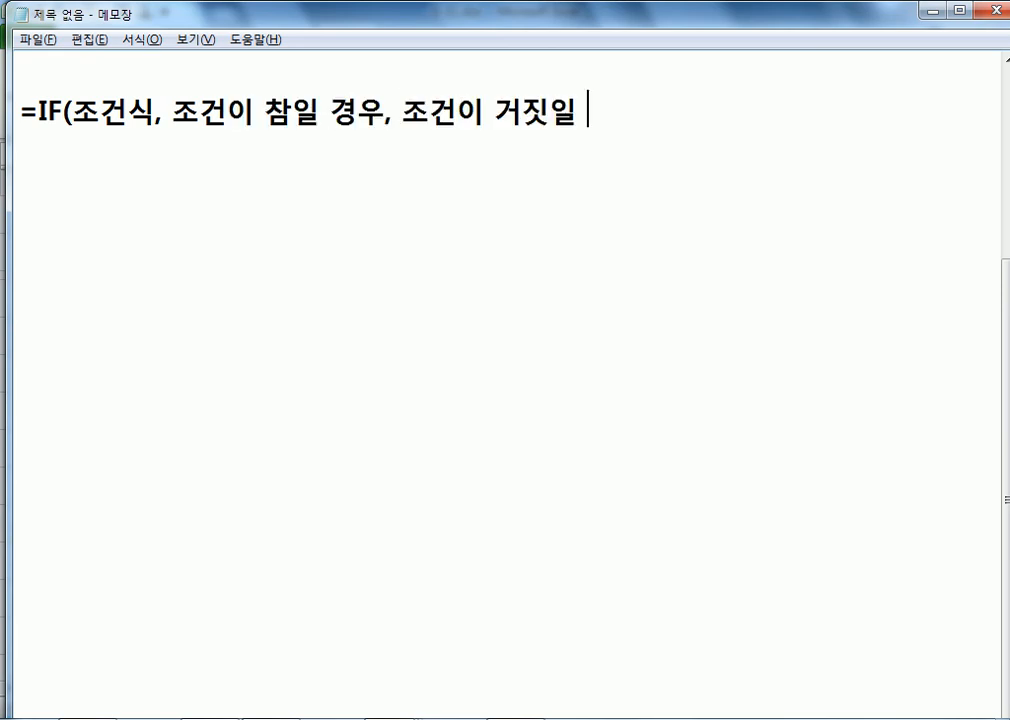
text(경우))
key(Return)
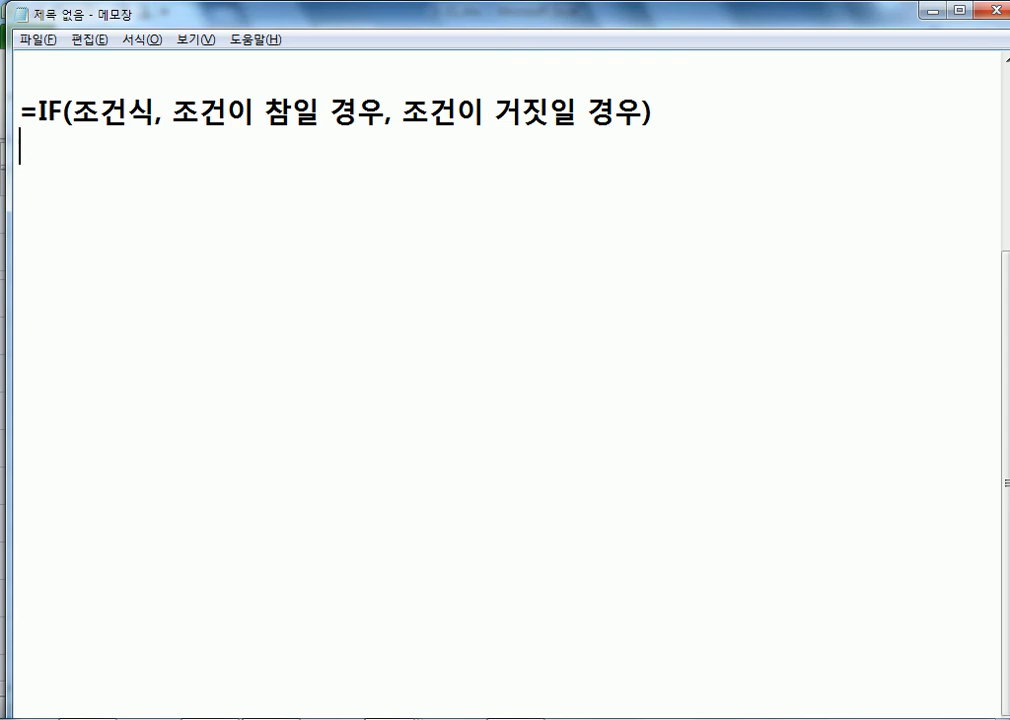
Step: Add the example =IF(배 고프니?, 밥 먹어, 기다려) and highlight its condition and true part
text(=IF()
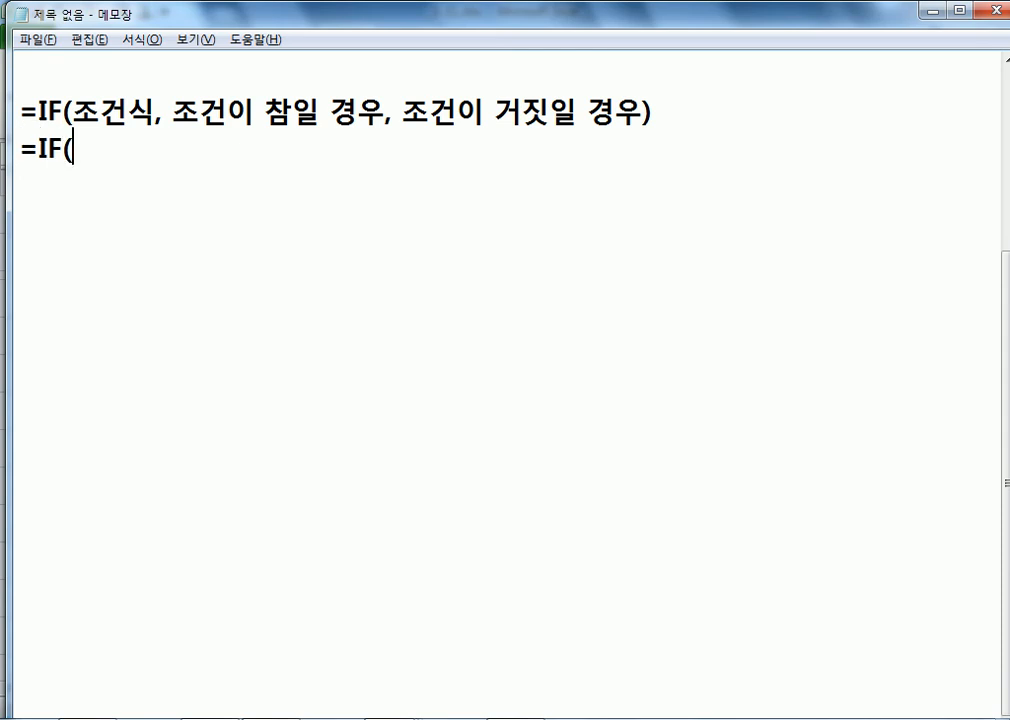
text(배고프니?)
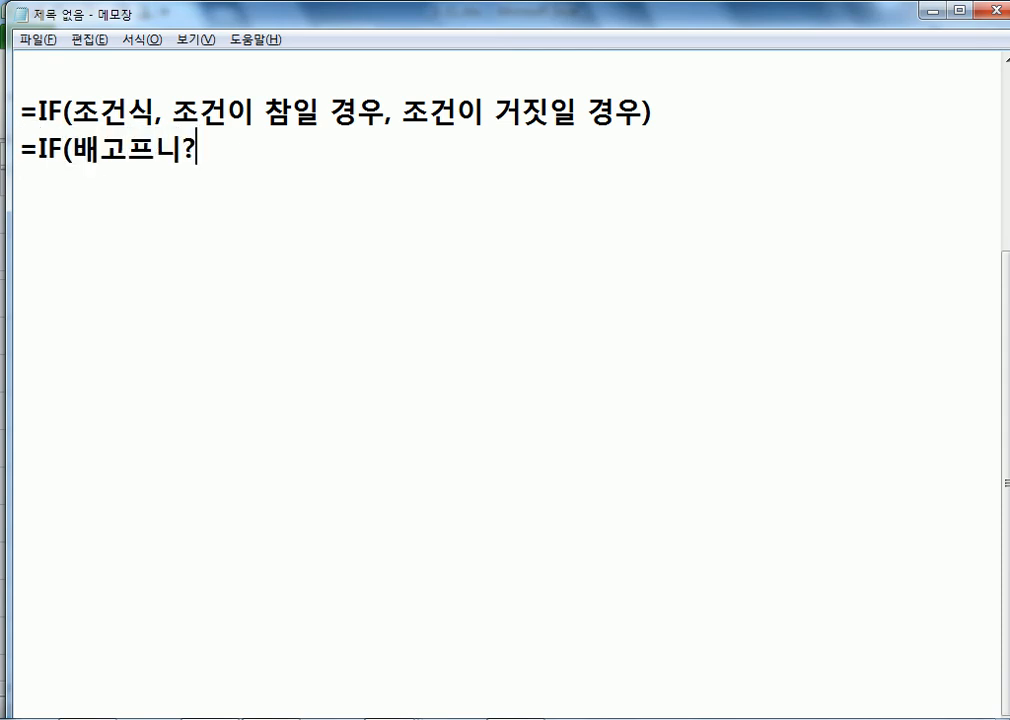
text(, 밥 먹)
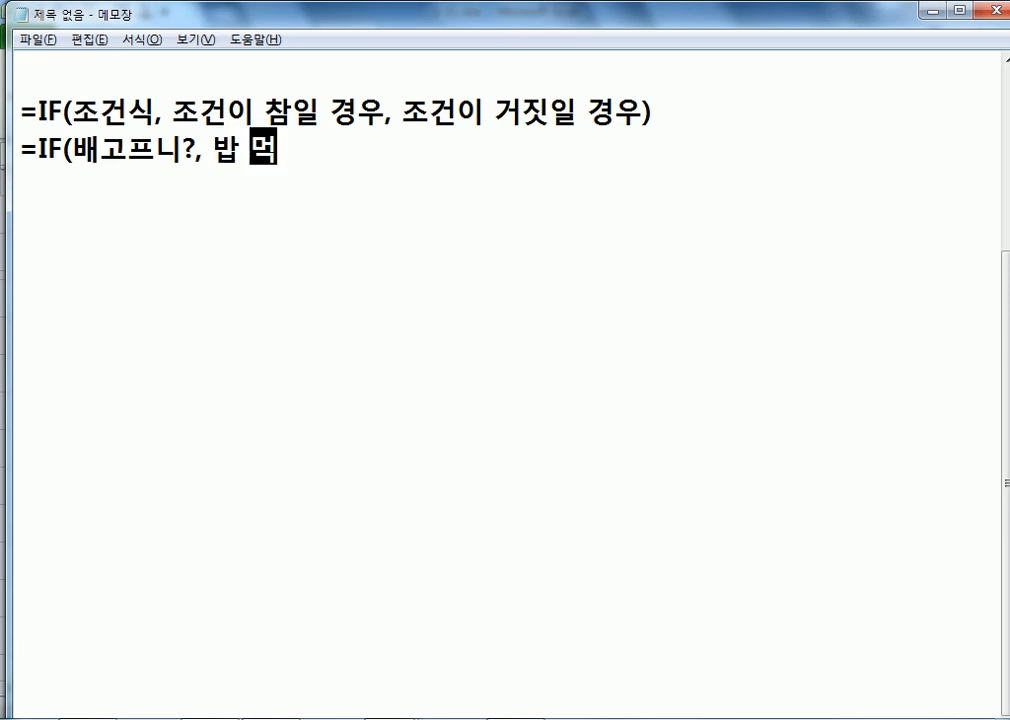
text(ㅇㅓ, )
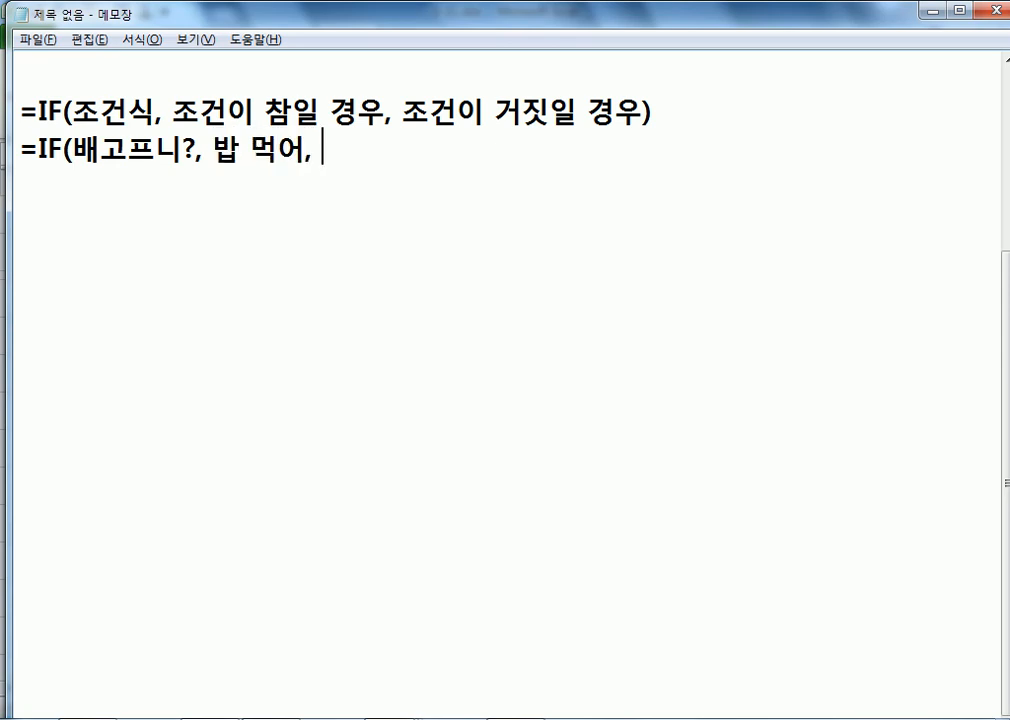
text(기다려))
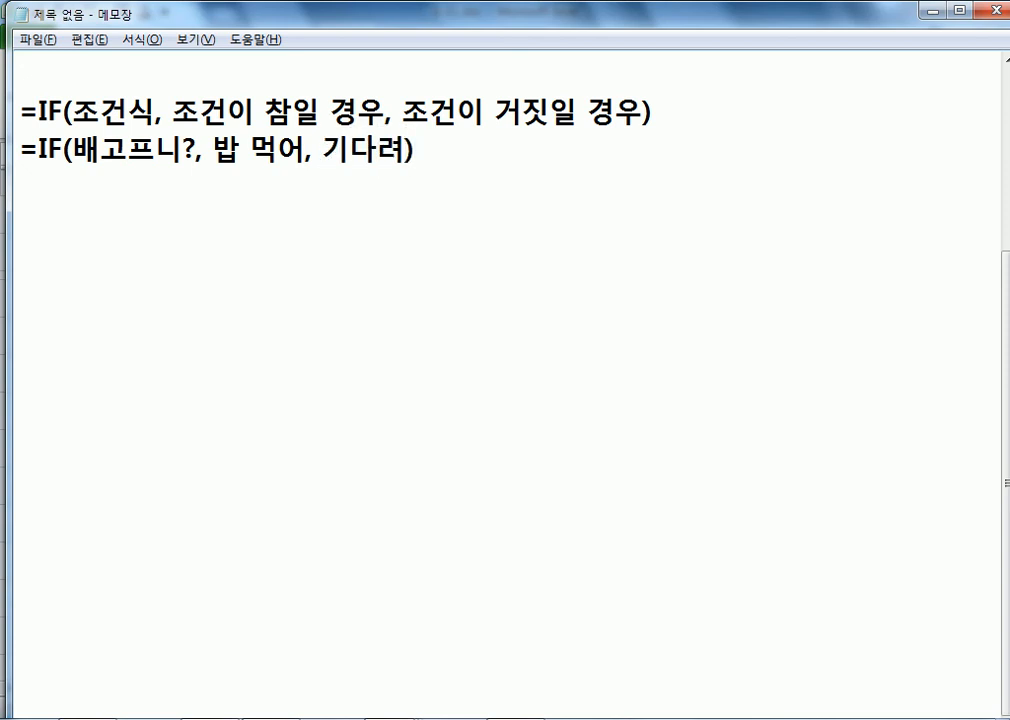
click(110, 150)
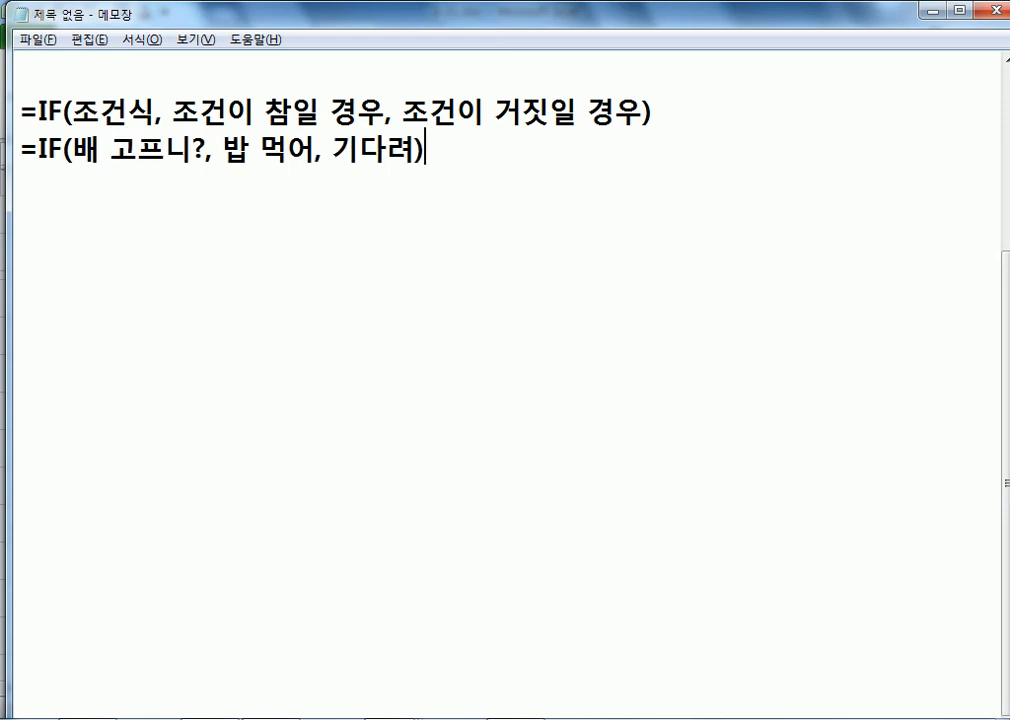
key(Return)
drag(222, 150, 310, 148)
drag(206, 150, 72, 148)
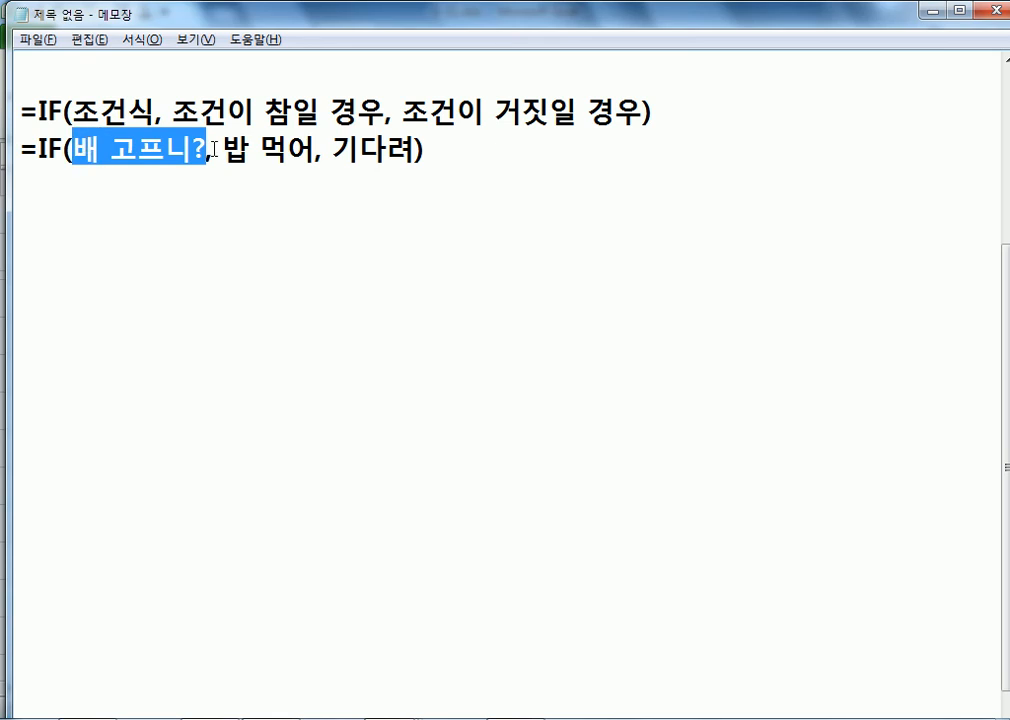
click(353, 150)
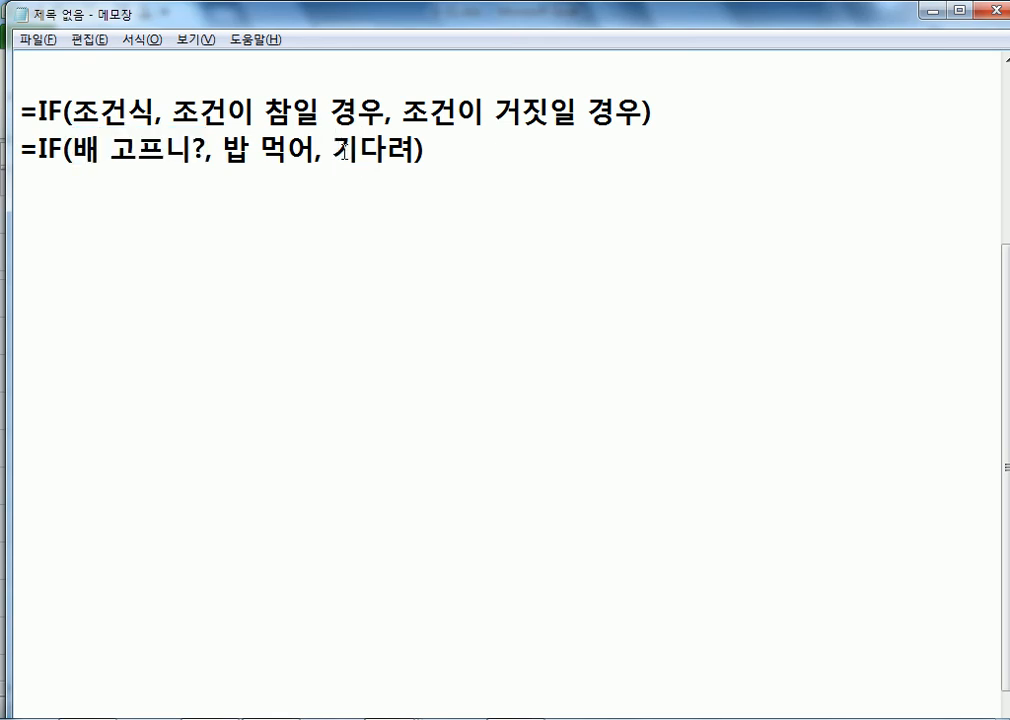
click(352, 192)
Step: Add score lines: =IF(점수가 70점 이상, "합격", "불합격"), then 합격/빈칸 and 축하해/빈칸 versions
key(Return)
text(=IF()
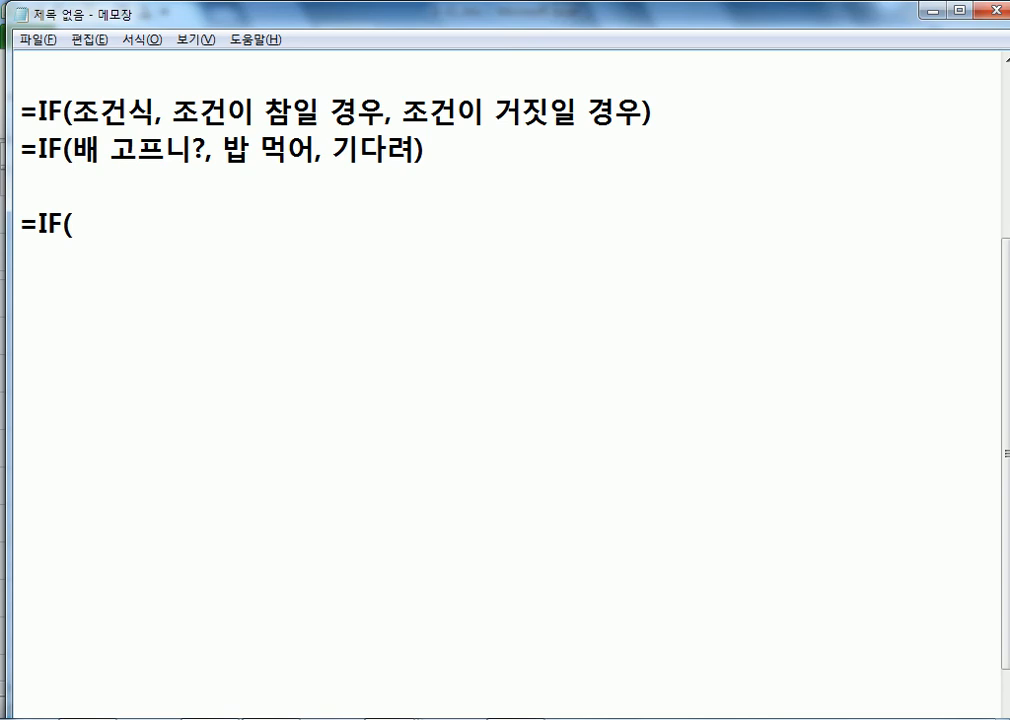
text(점수)
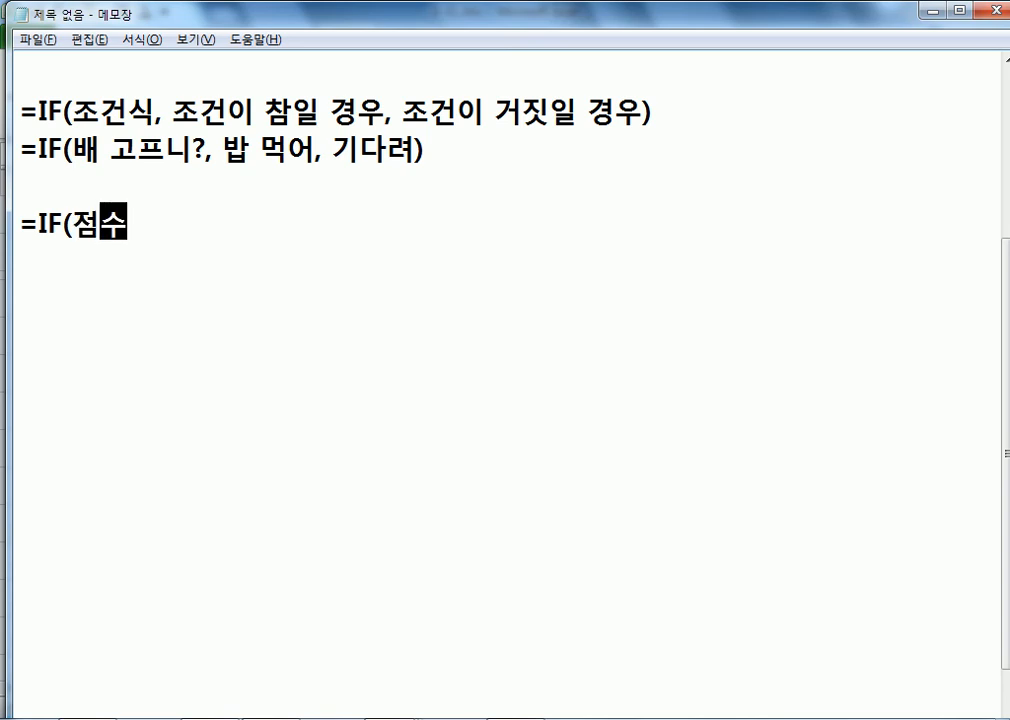
text(가 70점 이상, )
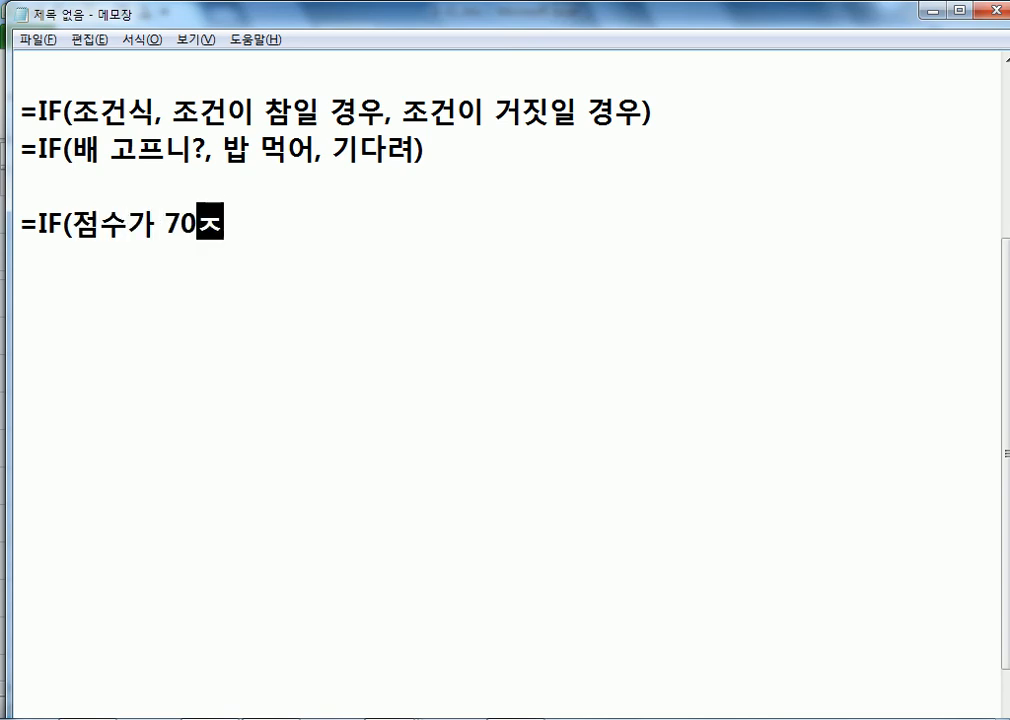
text(")
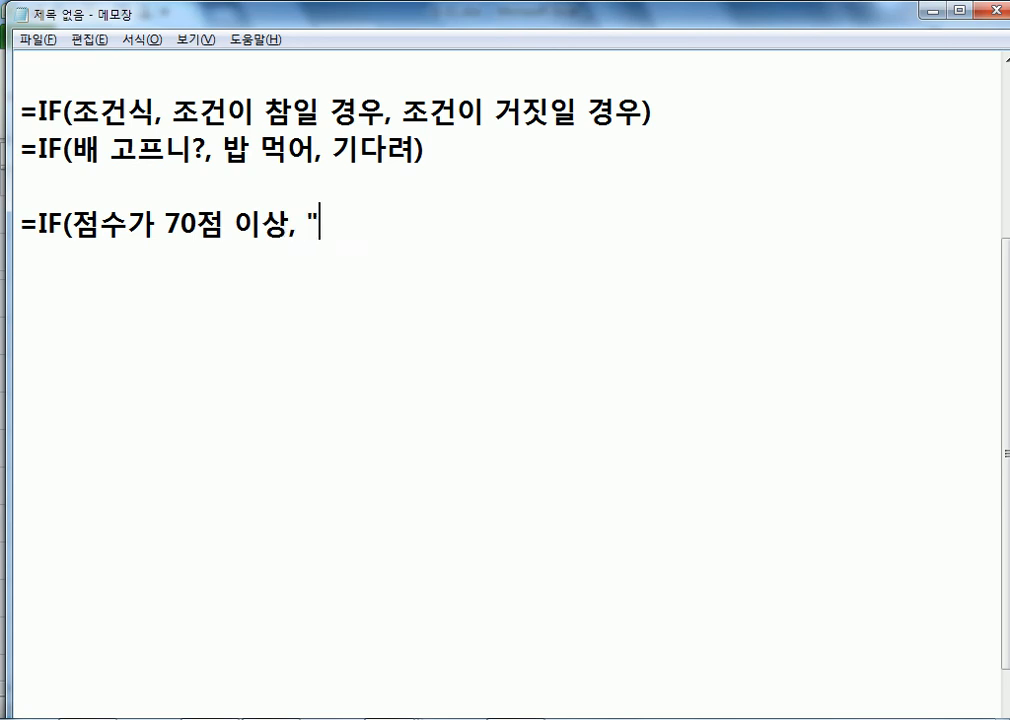
text(합격", )
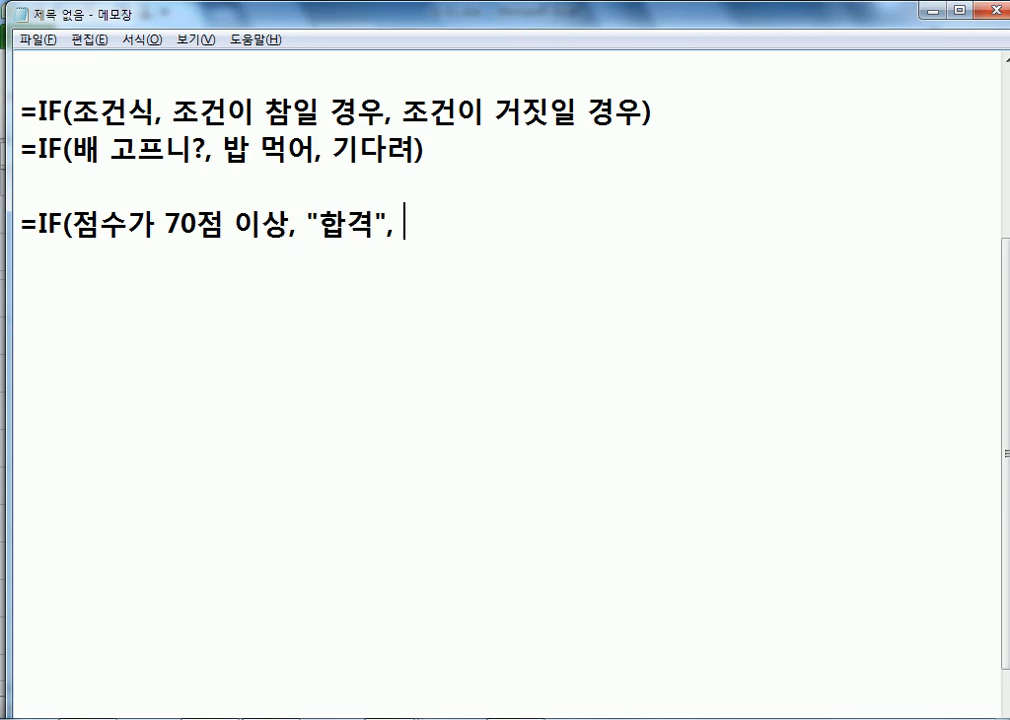
text("불합)
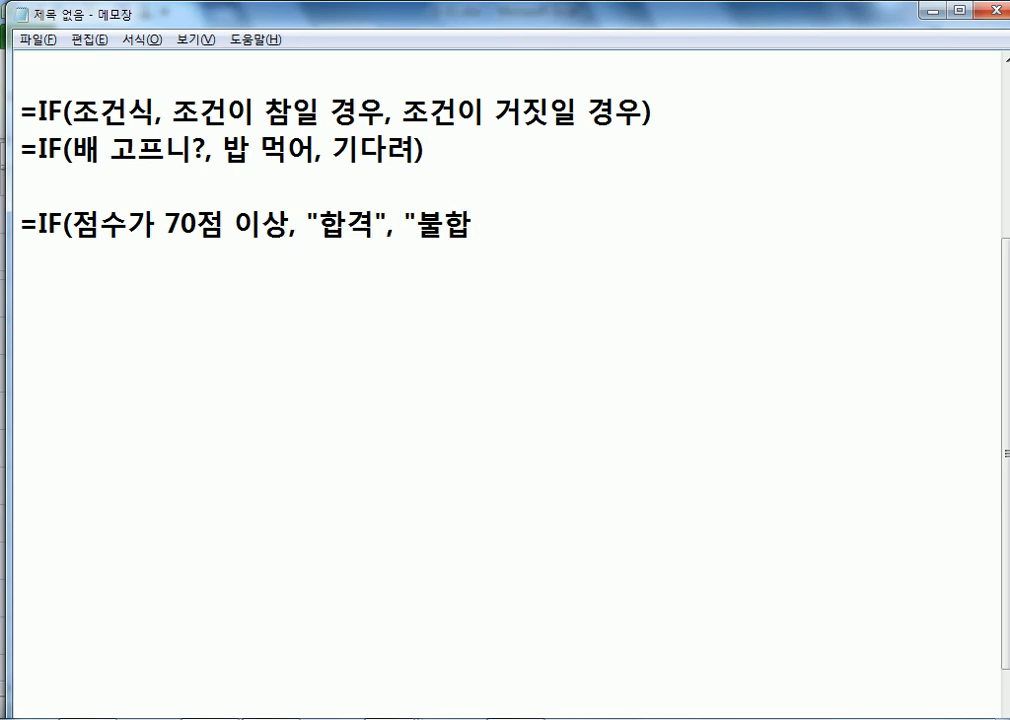
text(격"))
key(Return)
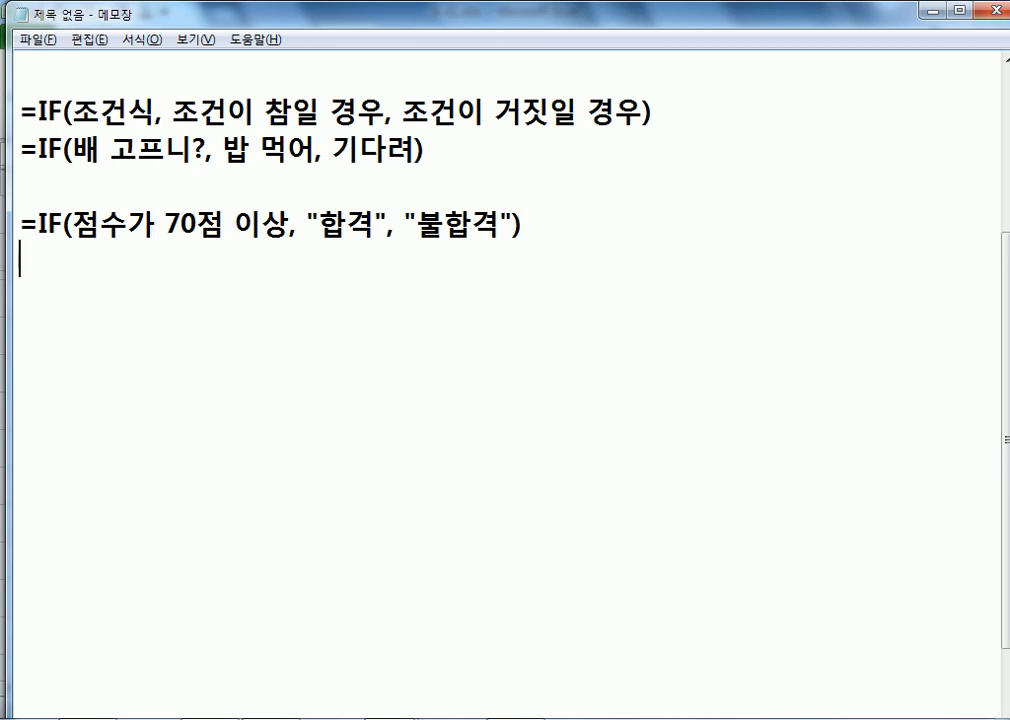
text(=IF(점수가 )
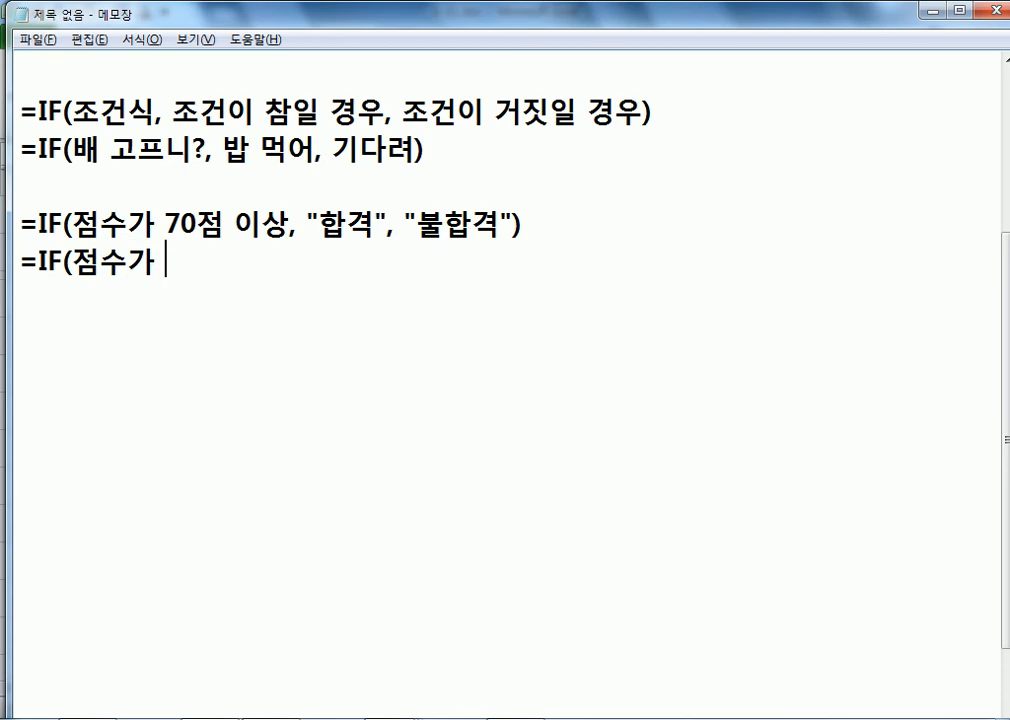
text(70저ㅁ 이상, "합ㄱ)
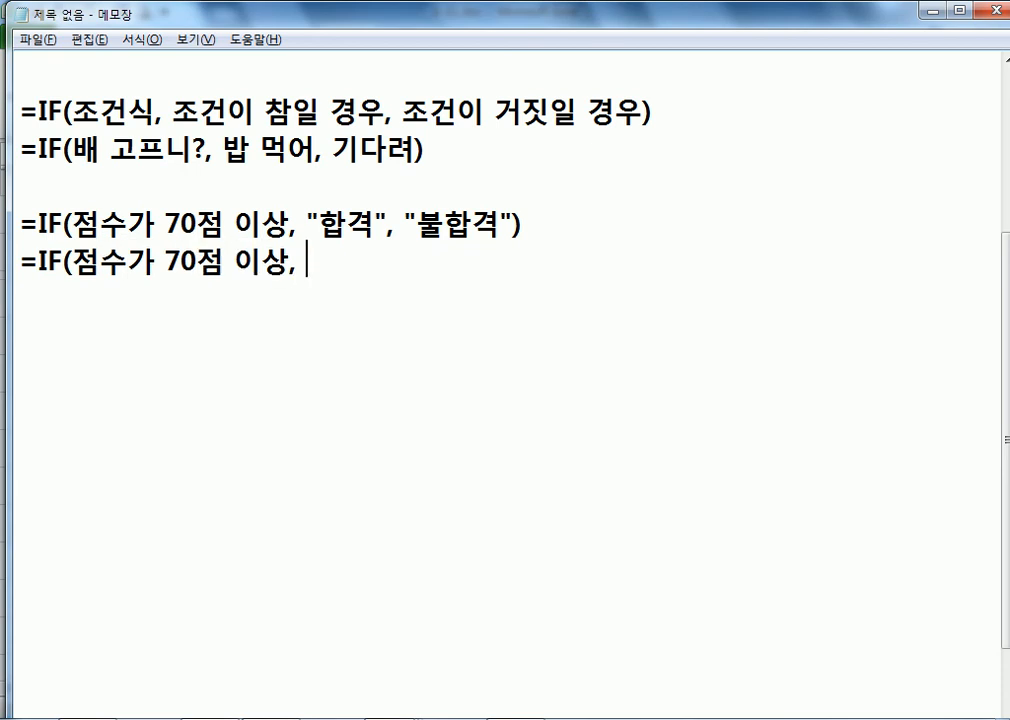
text(ㅕㄱ", )
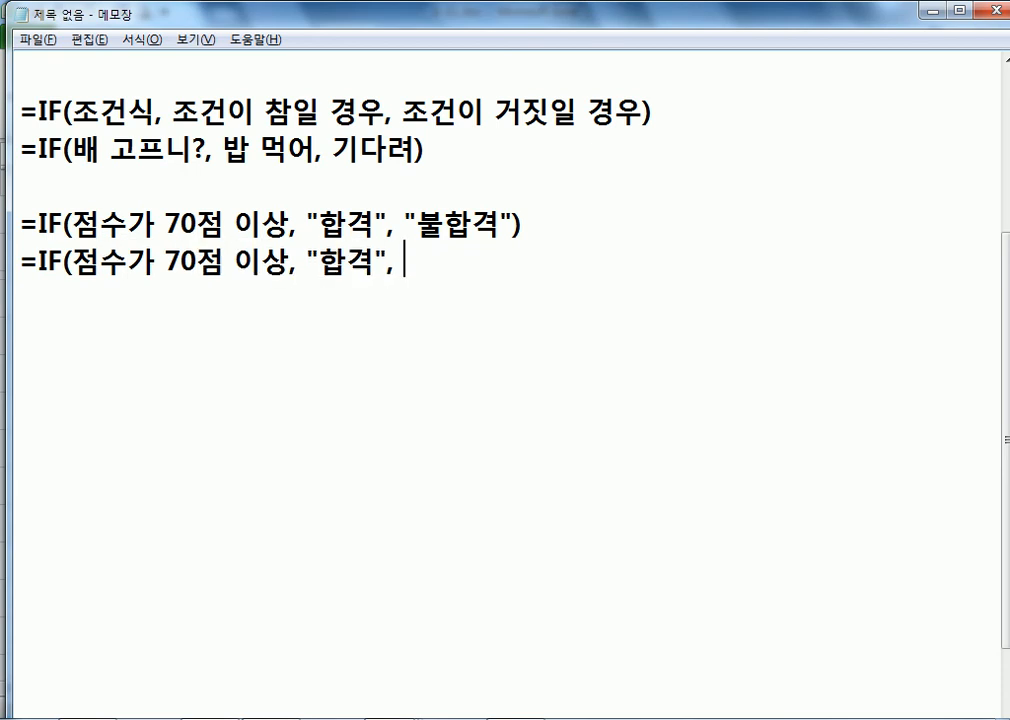
text(빈칸))
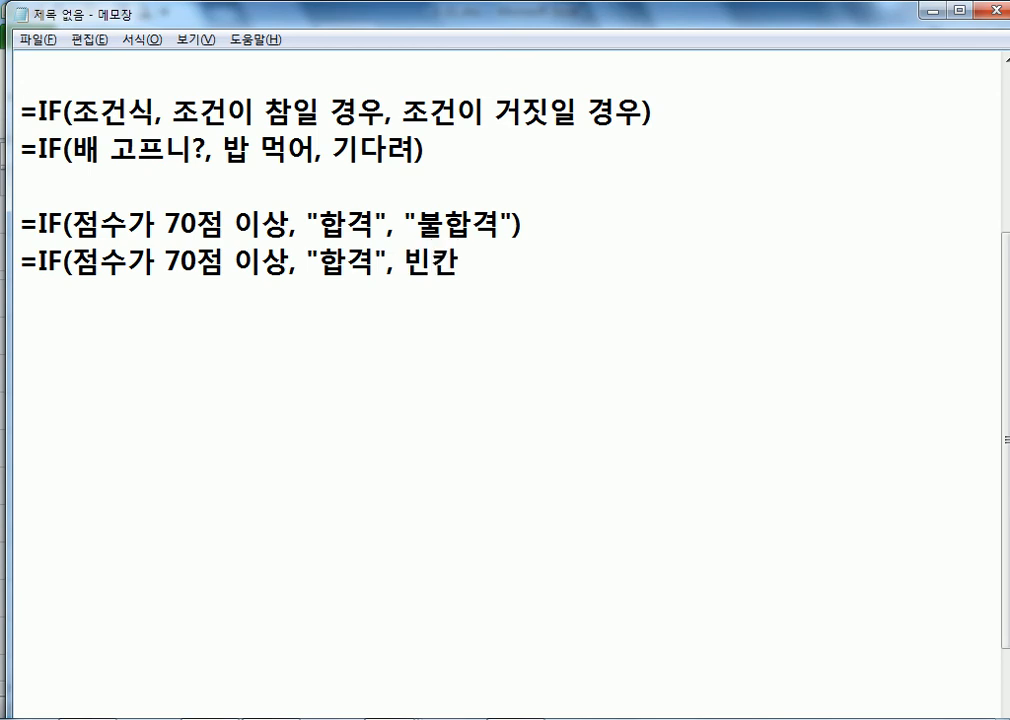
key(Return)
text(=IF)
text((점수가 )
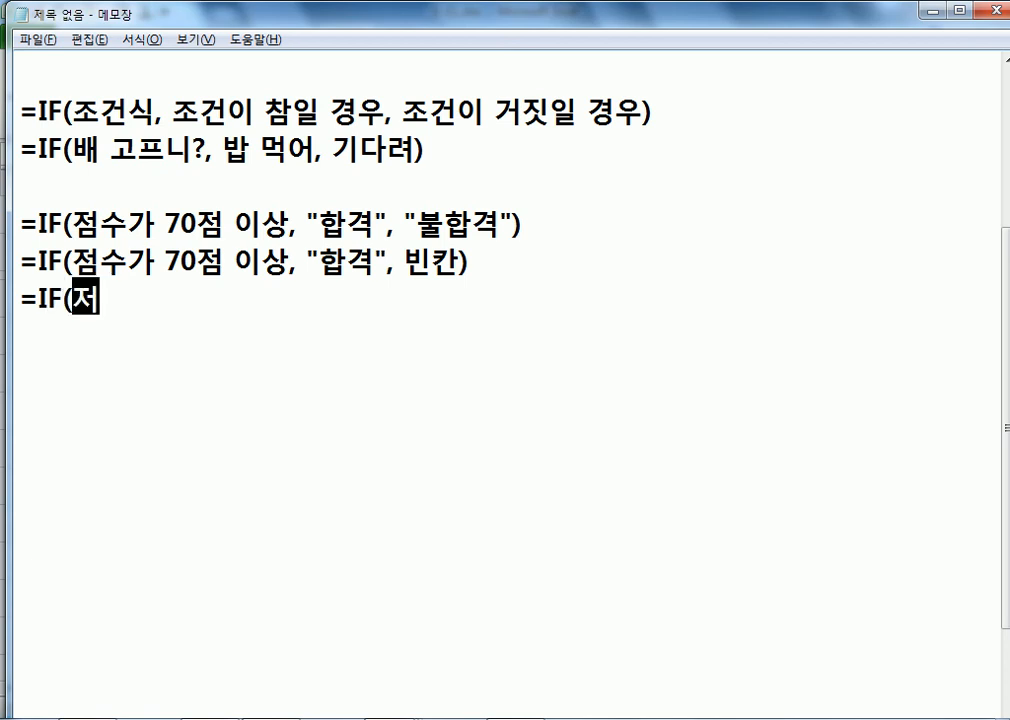
text(70점 )
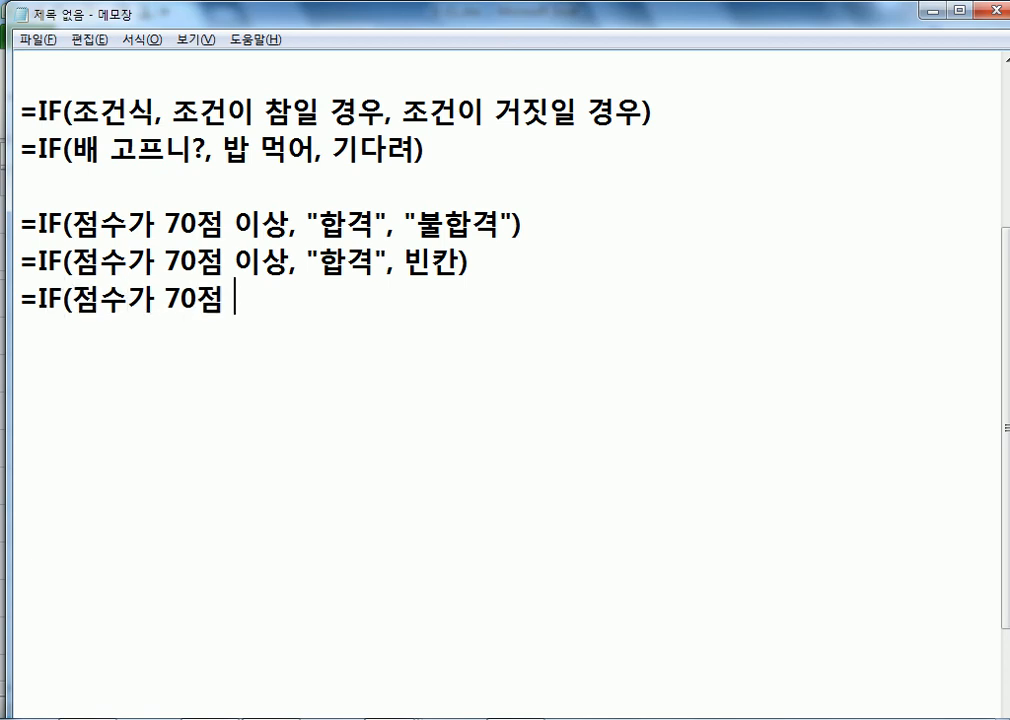
text(이상, "축)
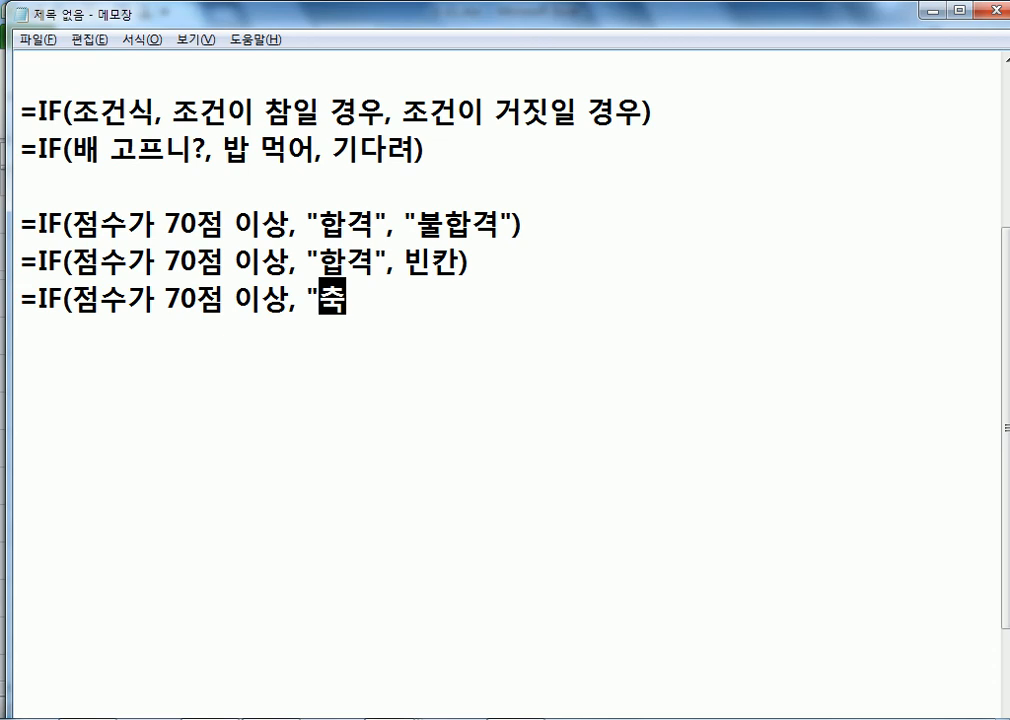
text(항해",)
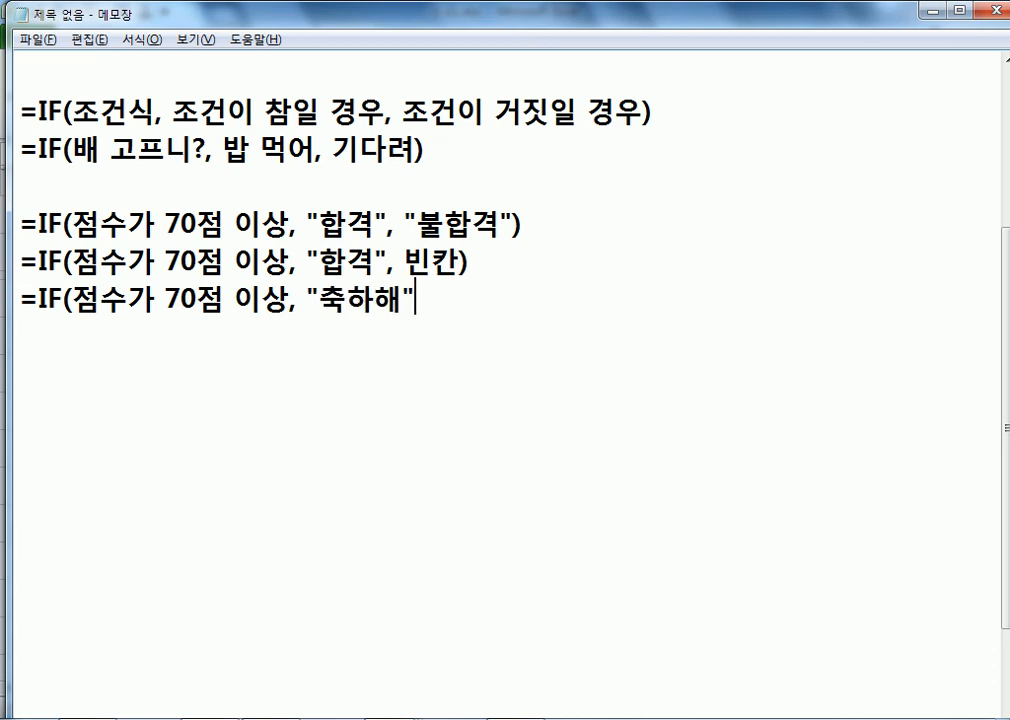
text( 빈칸))
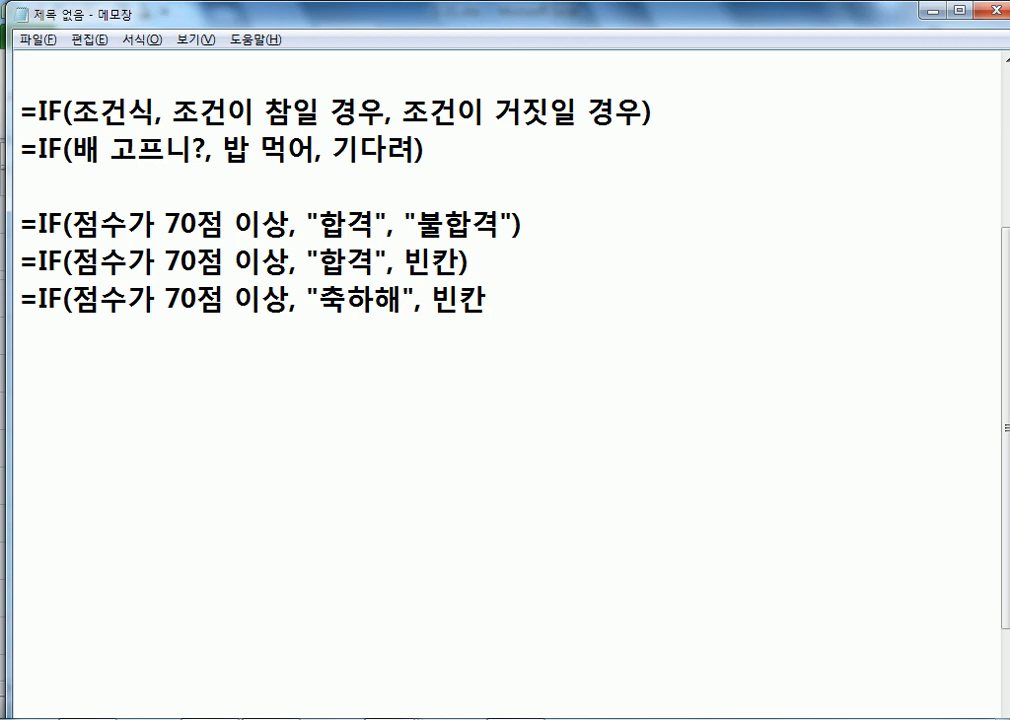
key(Return)
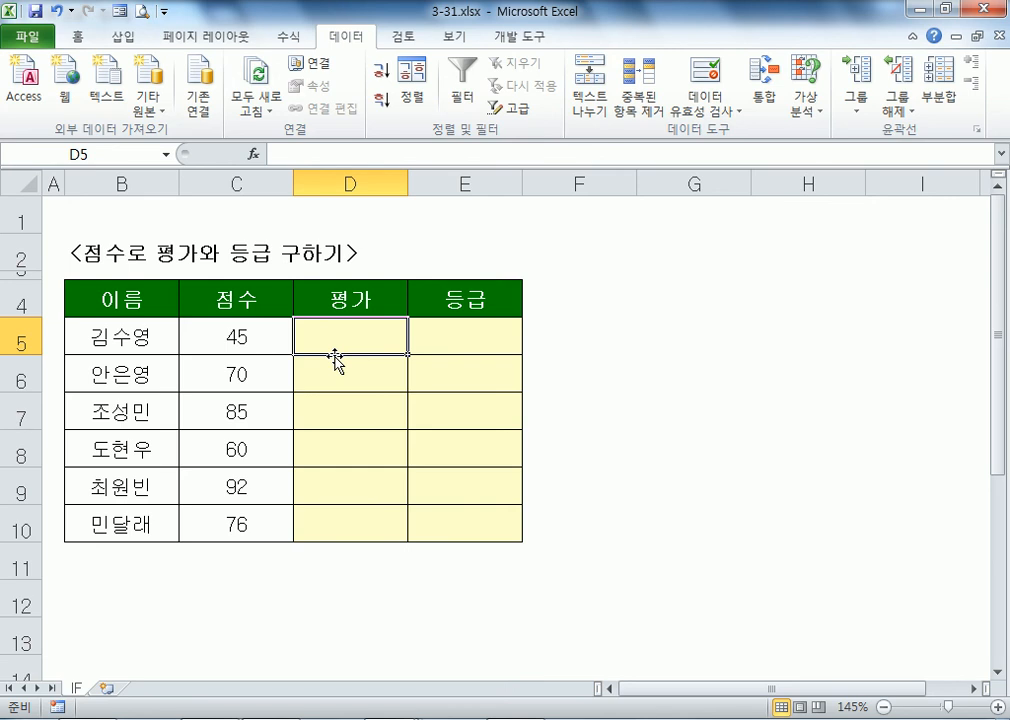
Step: Type =IF(C5>=70,"합격","탈락") into D5, picking C5 as the tested score
text(=ㅑ)
key(BackSpace)
text(IF()
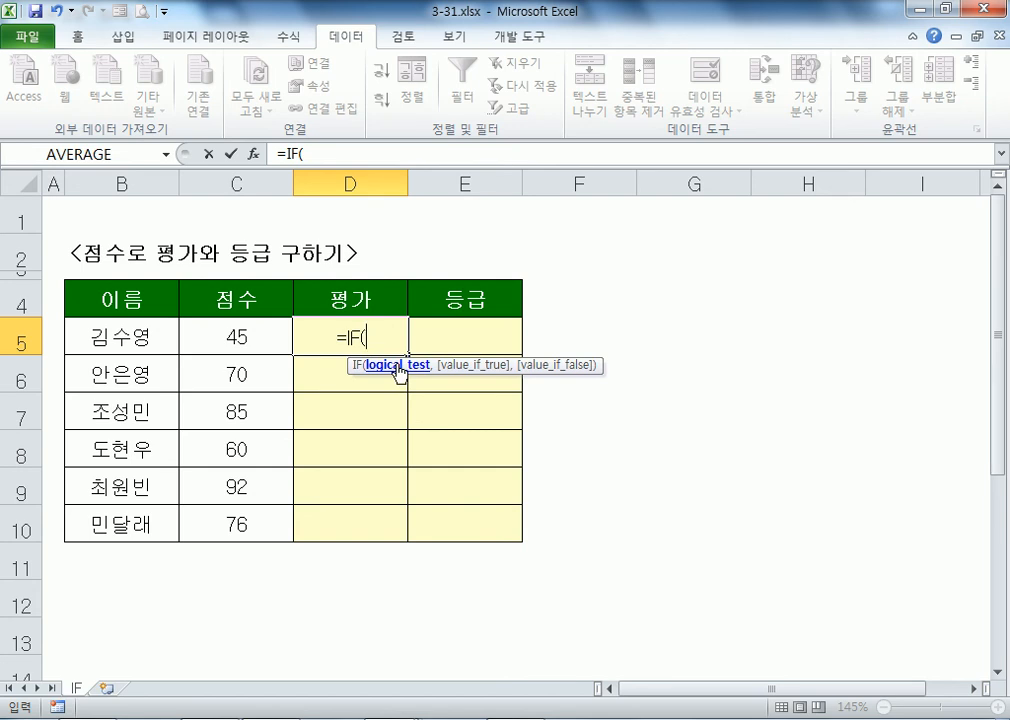
click(258, 337)
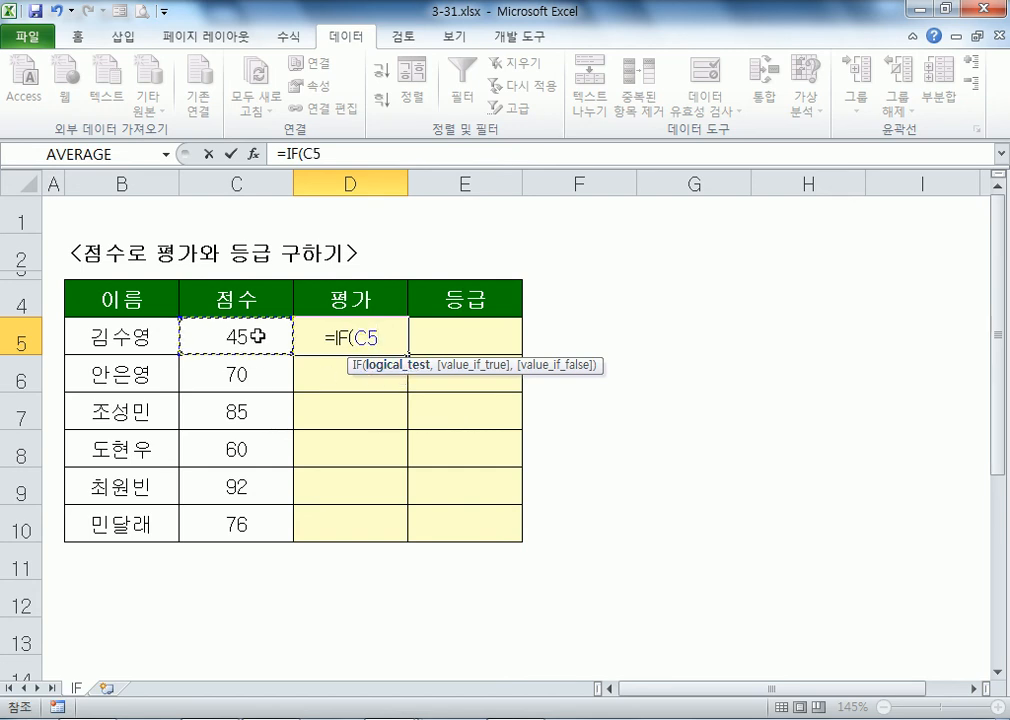
text(>=70)
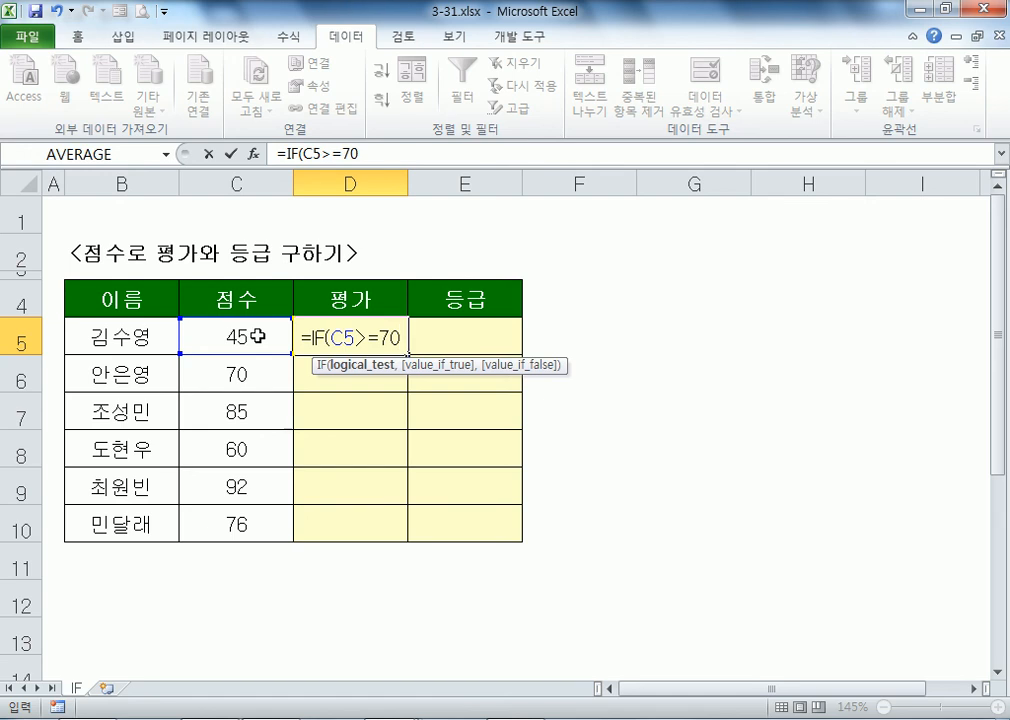
text(,")
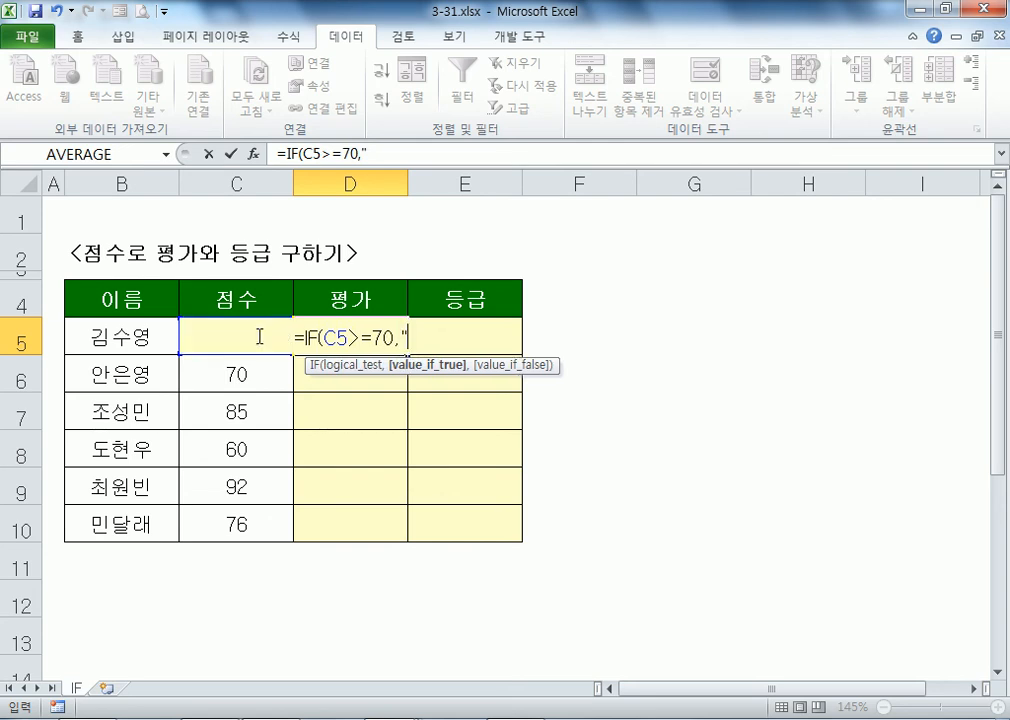
text(합격")
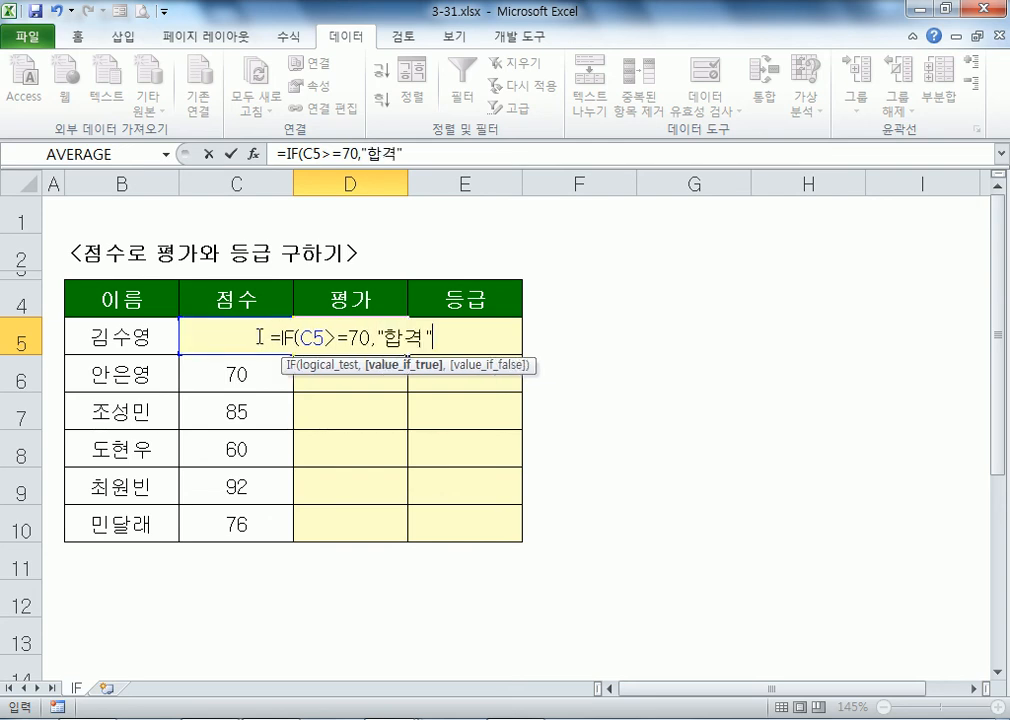
text(,"탈락)
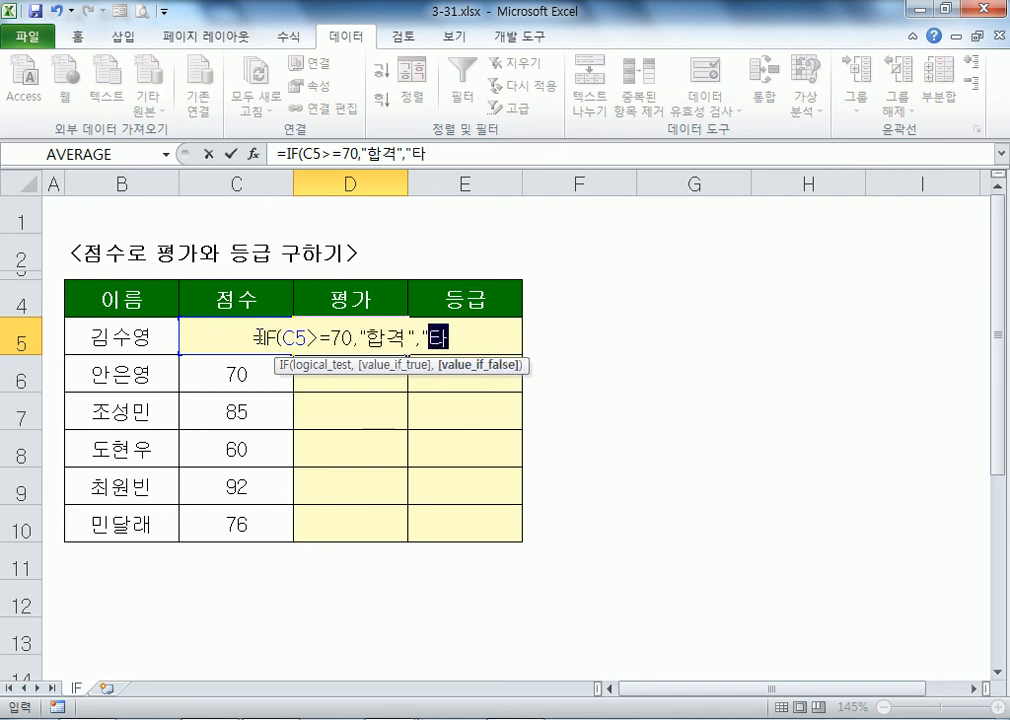
text("))
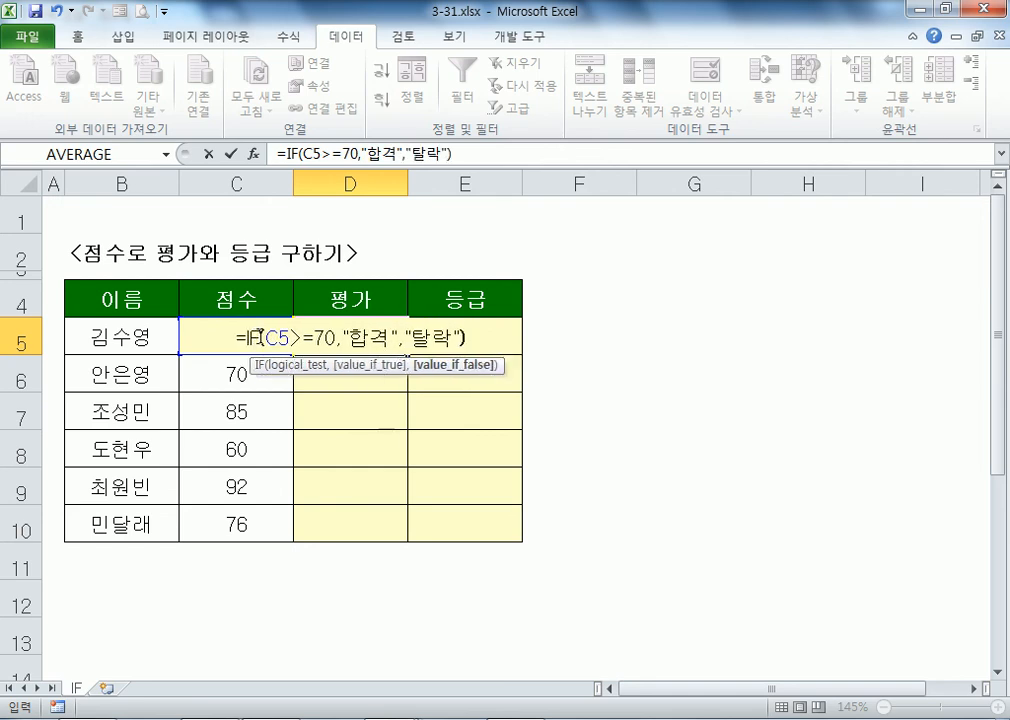
Step: Delete the quotation marks around 합격 in the first score example in Notepad
key(alt+Tab)
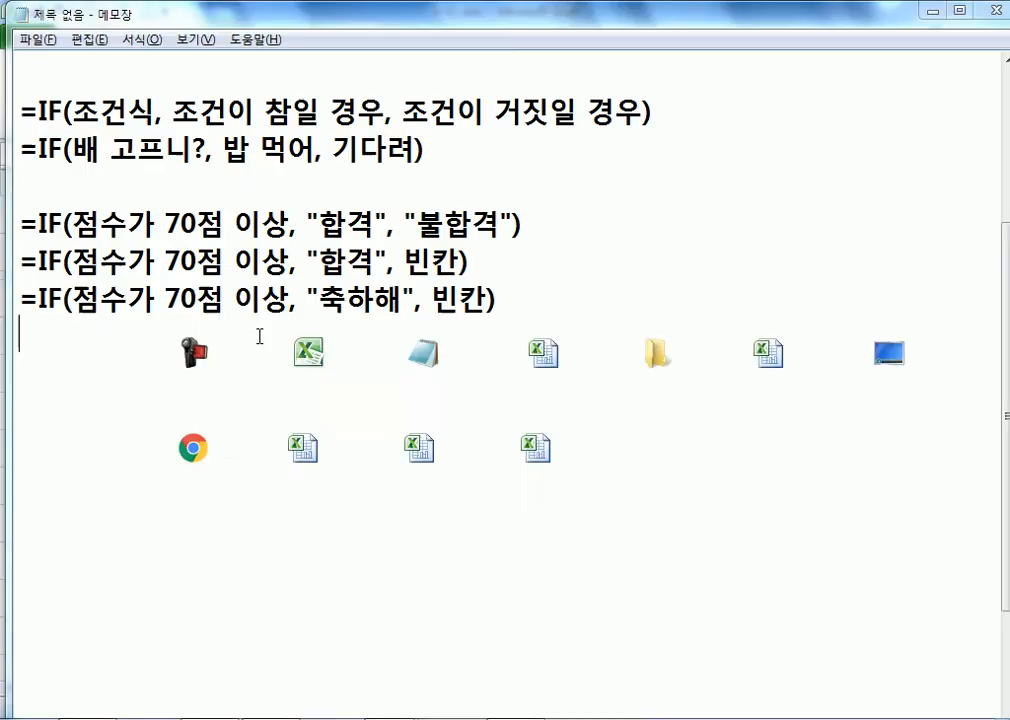
drag(320, 225, 370, 228)
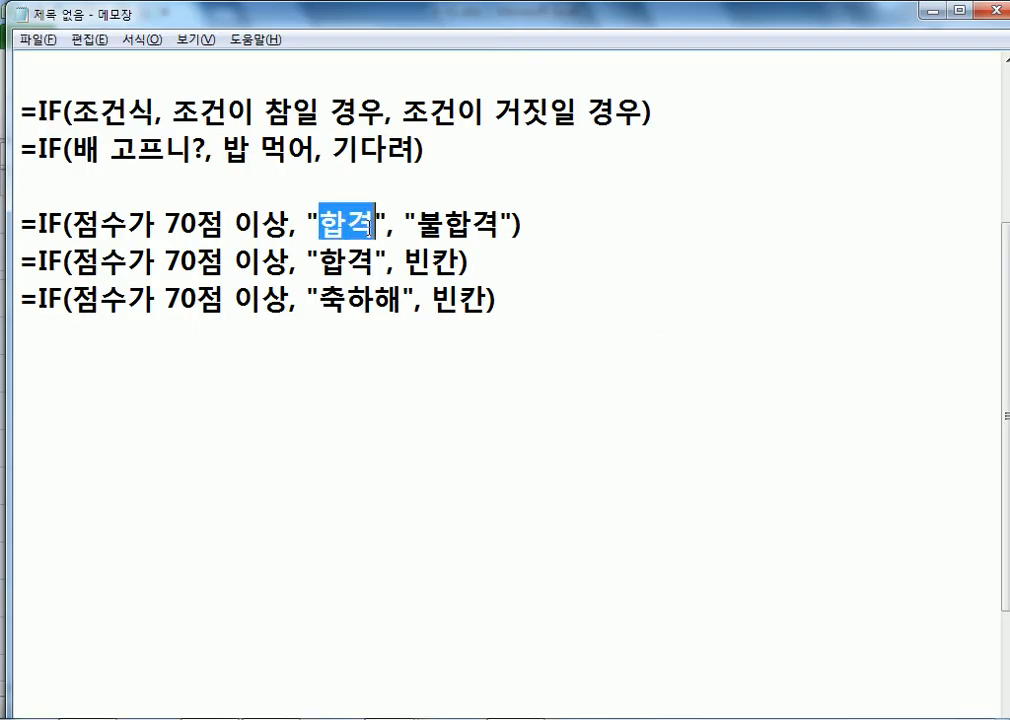
key(Left)
key(Left)
key(Delete)
key(Right)
key(Right)
key(Delete)
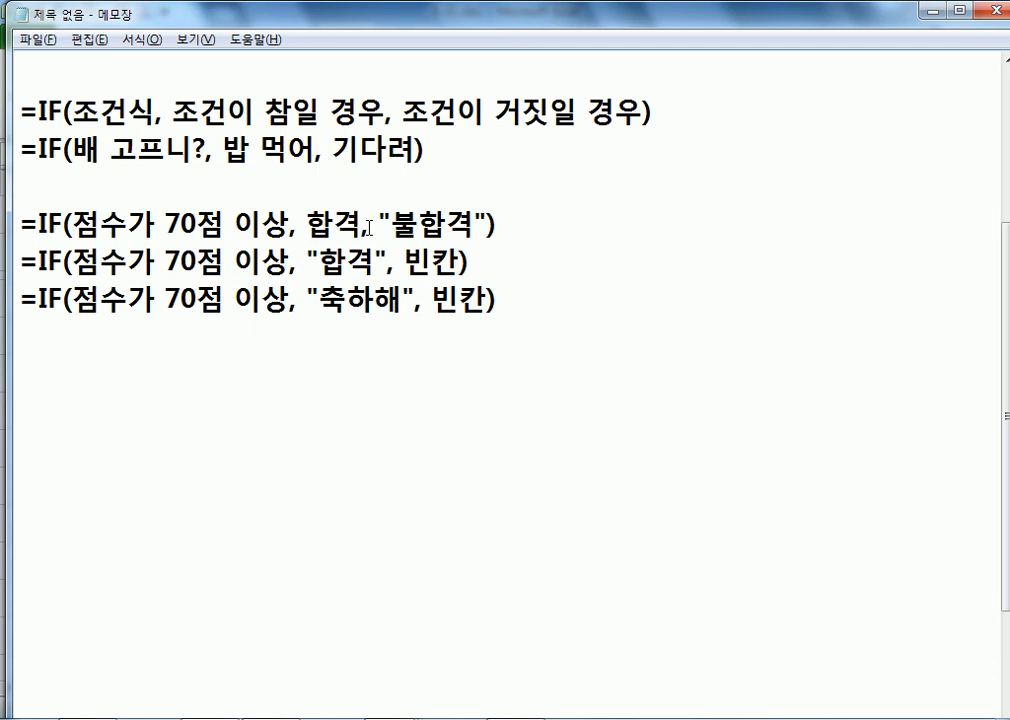
Step: Restore the quotes around 합격, then commit D5's formula so it shows 탈락
key(Left)
key(Left)
text(")
key(Right)
key(Right)
text(")
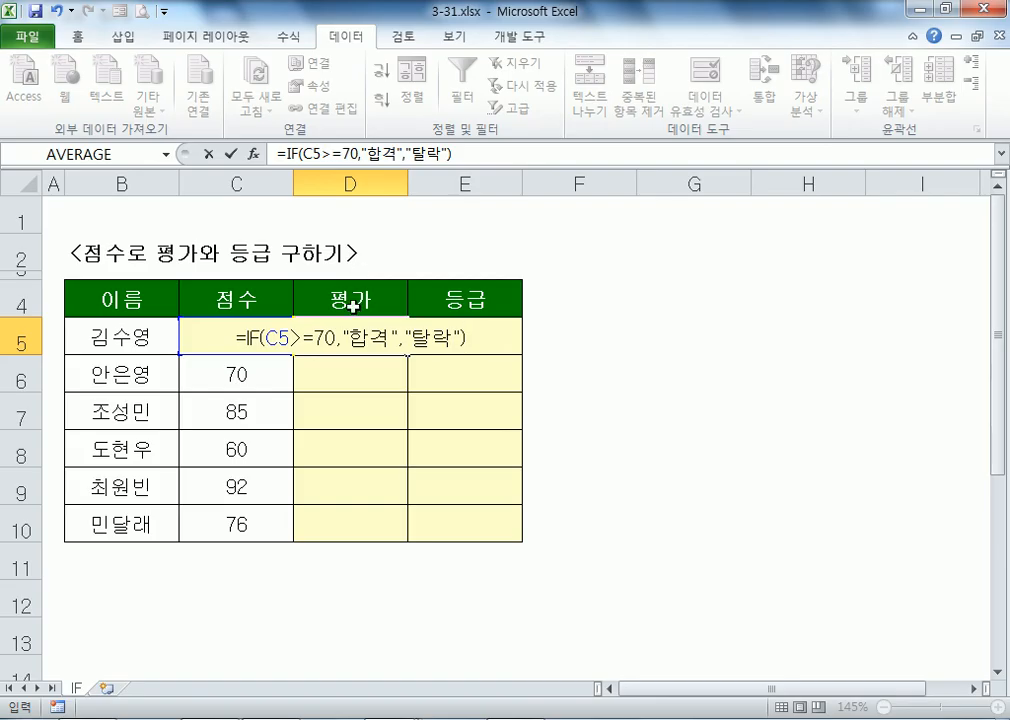
key(Return)
Step: Fill D5's IF formula down to D10, then check the copies in D6, D8 and D5
click(350, 338)
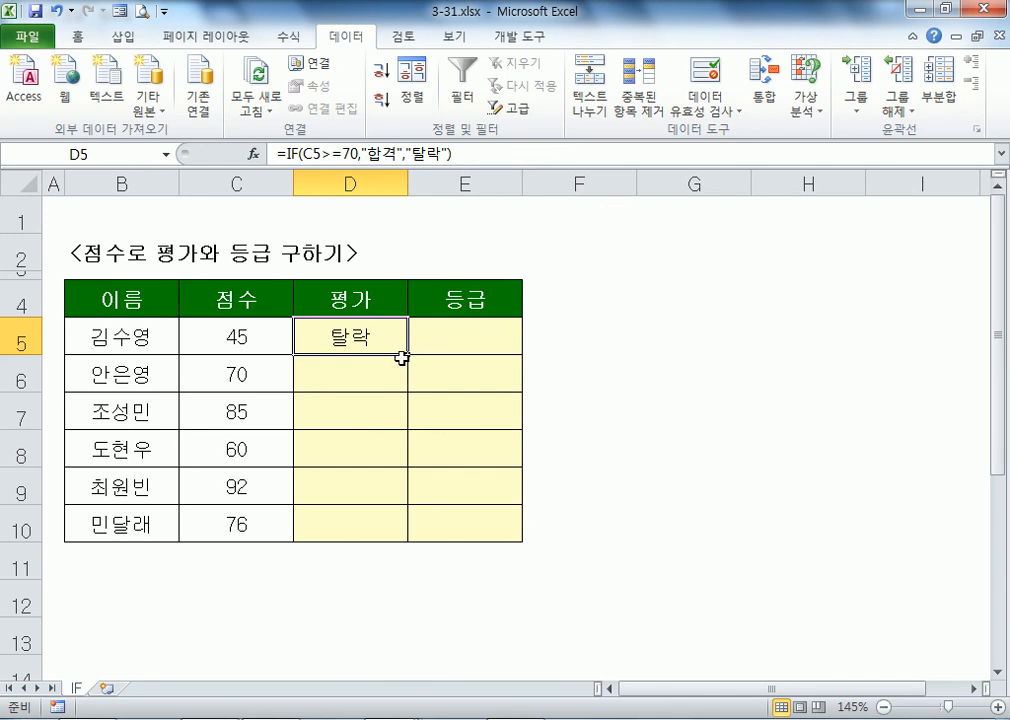
drag(400, 358, 400, 530)
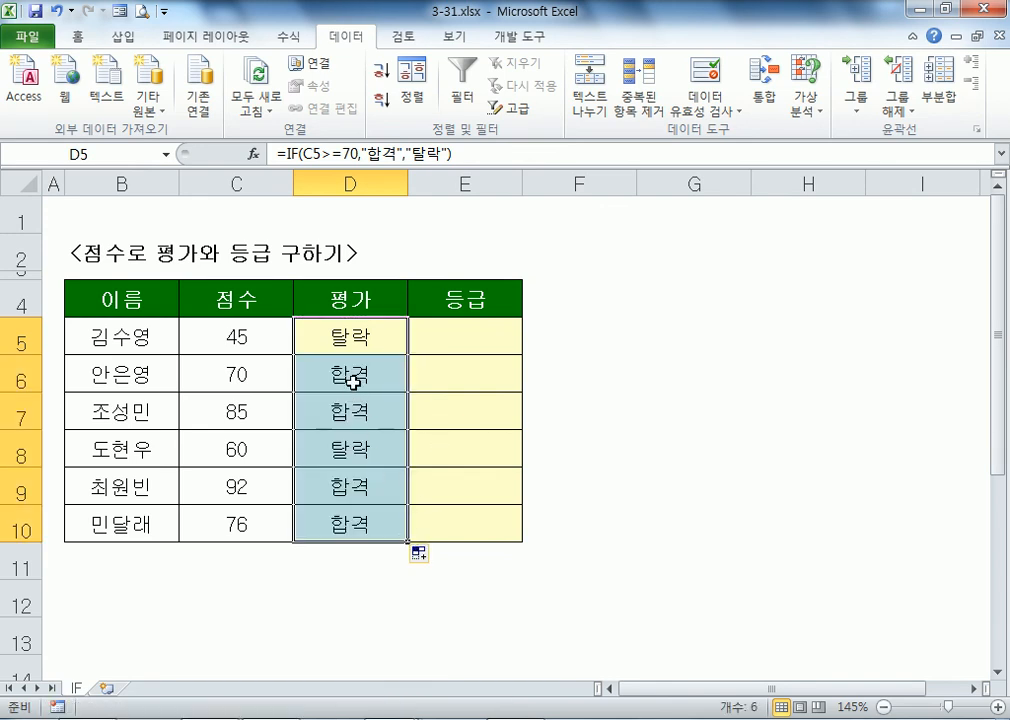
click(325, 383)
click(352, 447)
click(361, 327)
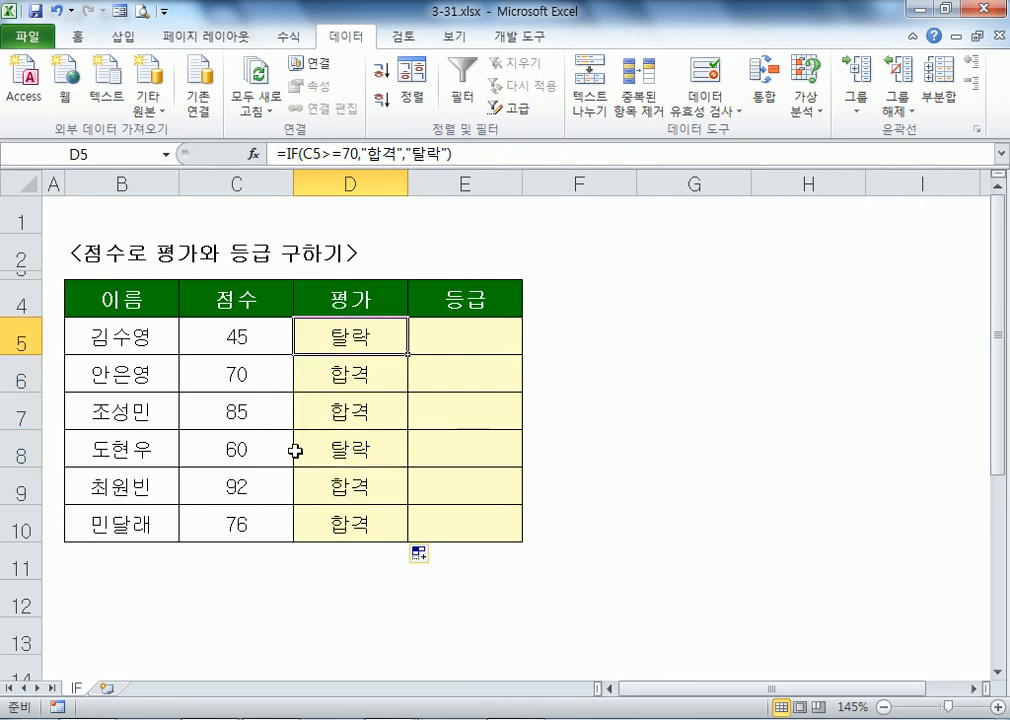
key(F2)
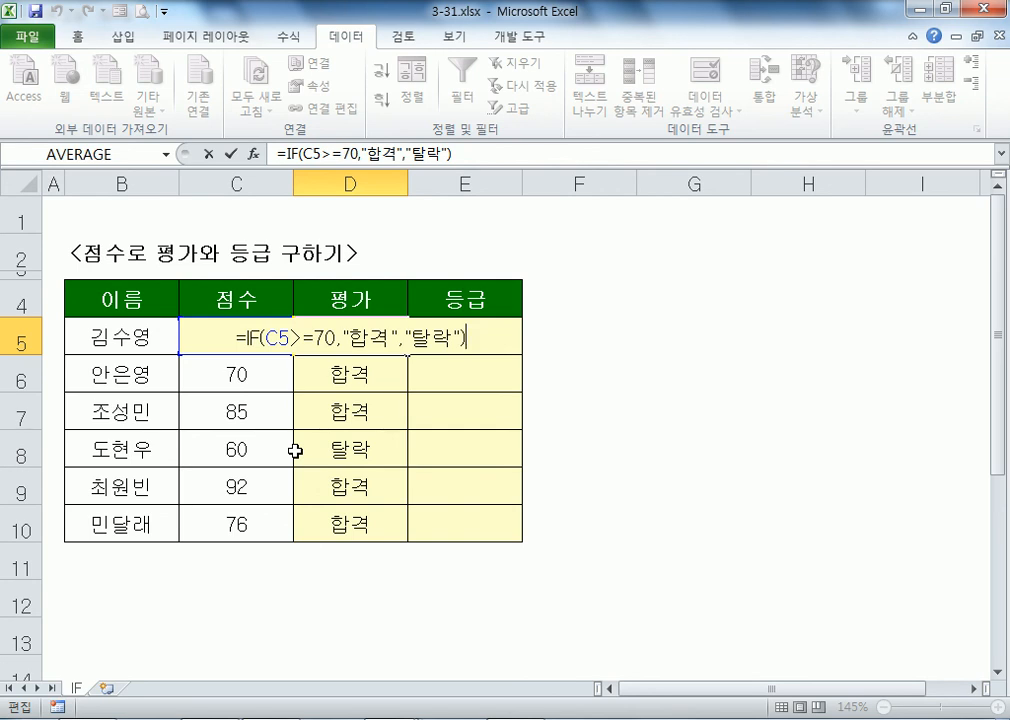
key(ctrl+Return)
scroll(408, 358, down, 3)
drag(257, 295, 214, 515)
click(260, 283)
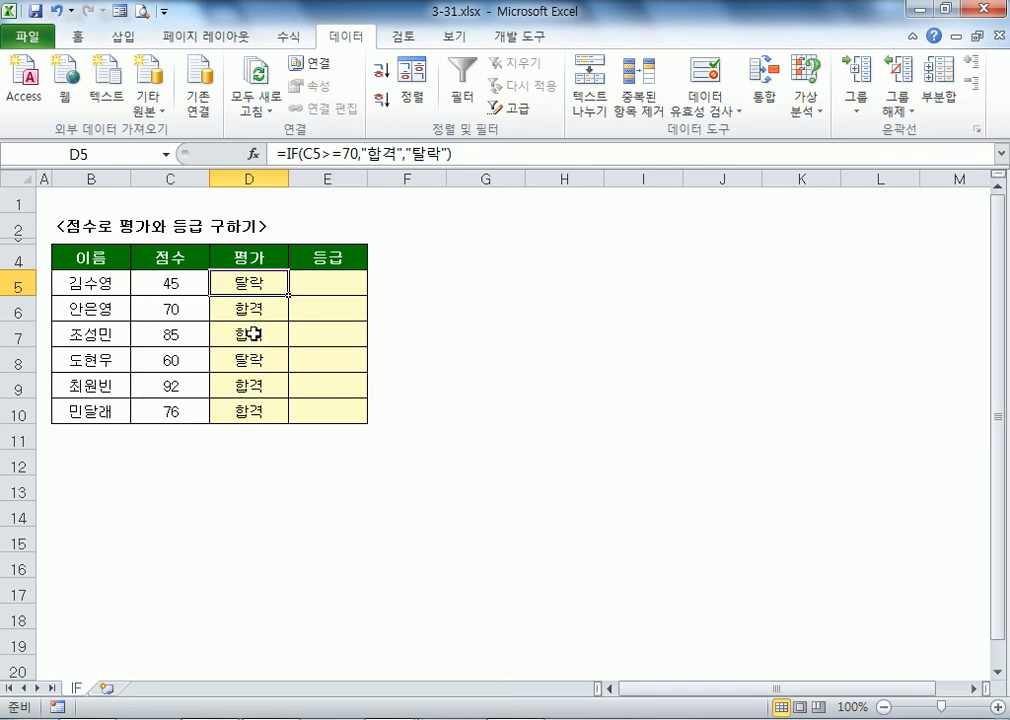
key(F2)
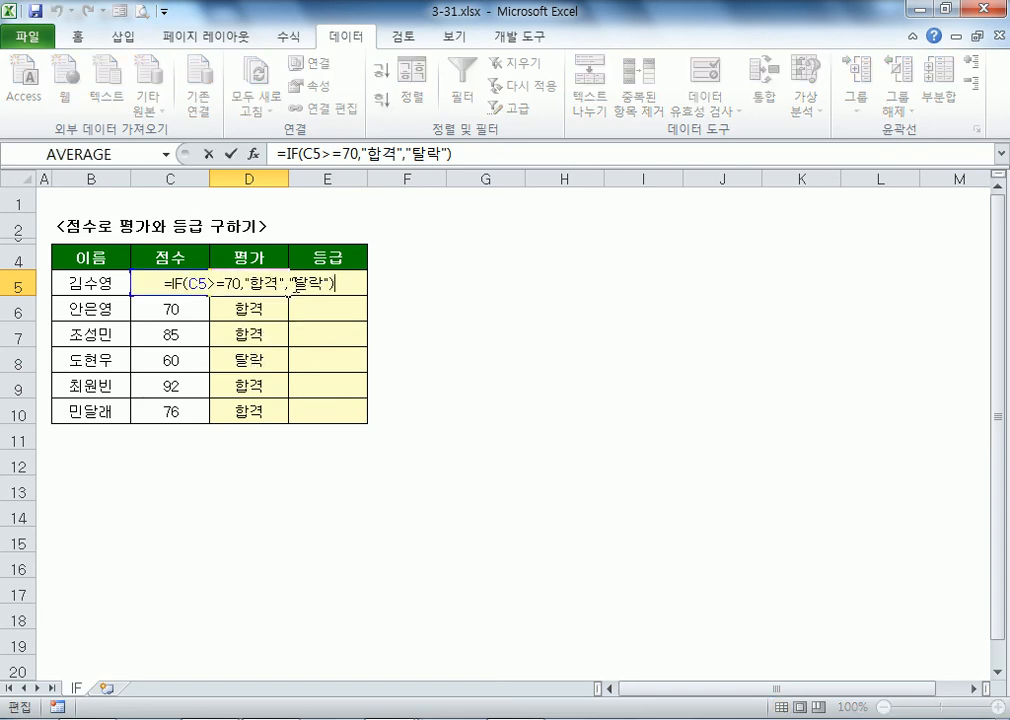
key(Left)
key(Left)
key(Left)
key(Left)
text(불합격)
key(Delete)
key(Delete)
key(Return)
click(265, 282)
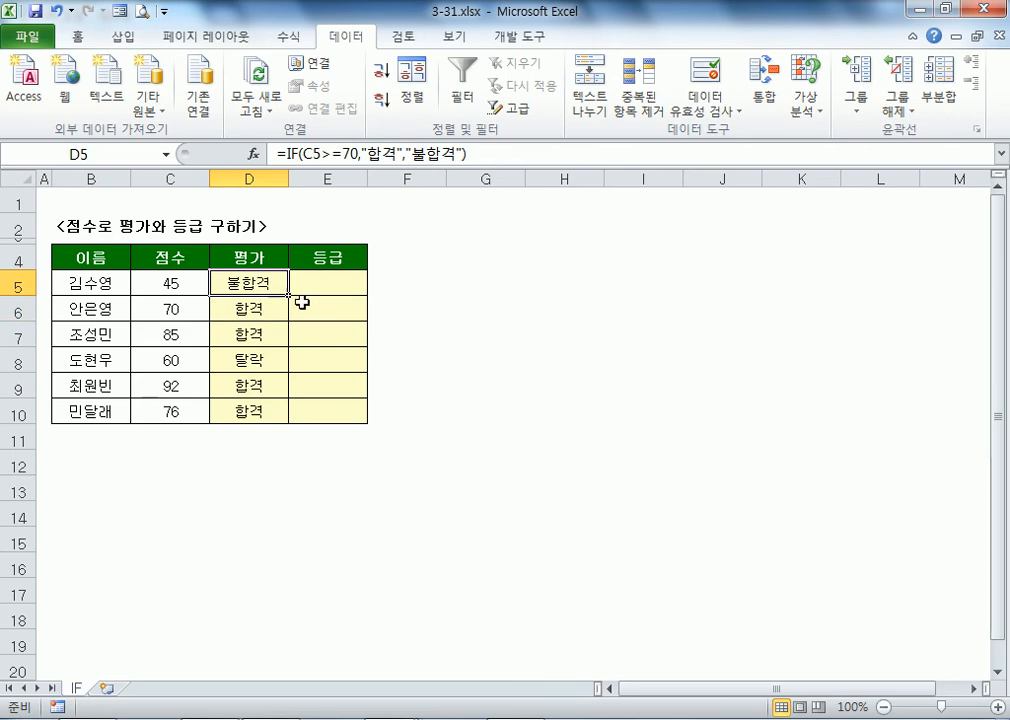
drag(289, 296, 280, 418)
click(290, 465)
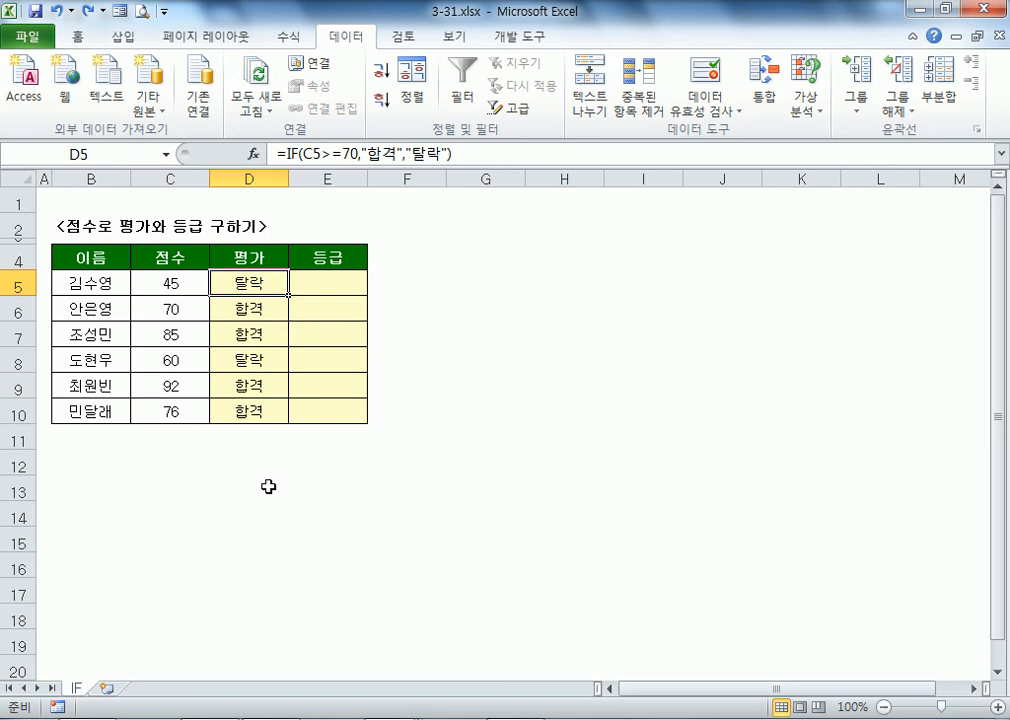
key(F2)
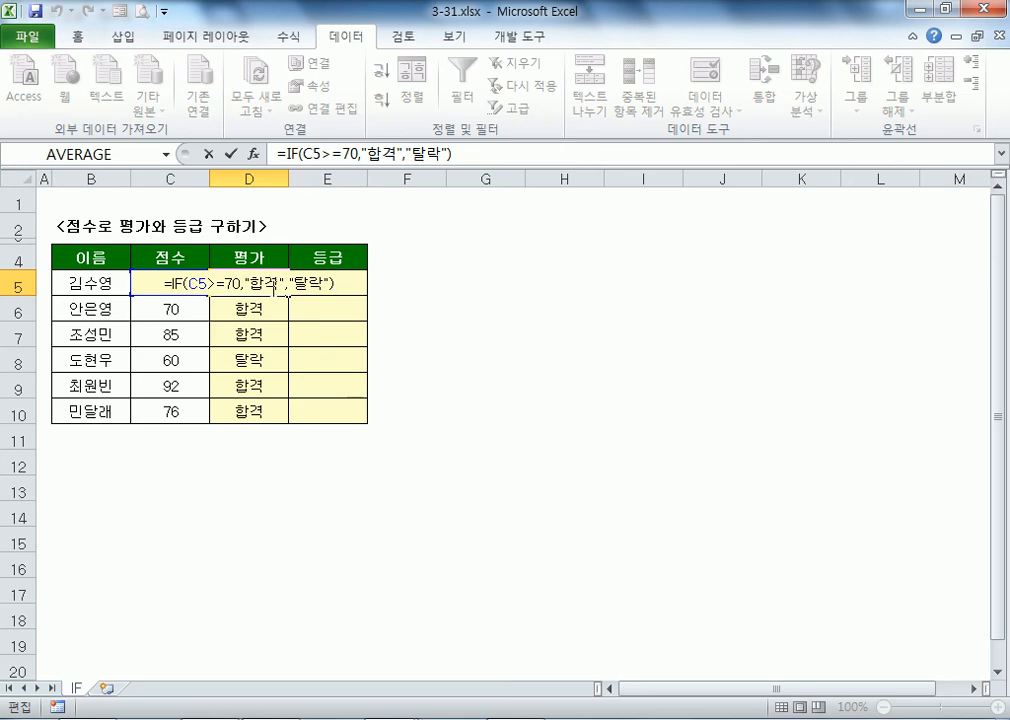
click(296, 285)
key(Delete)
key(Delete)
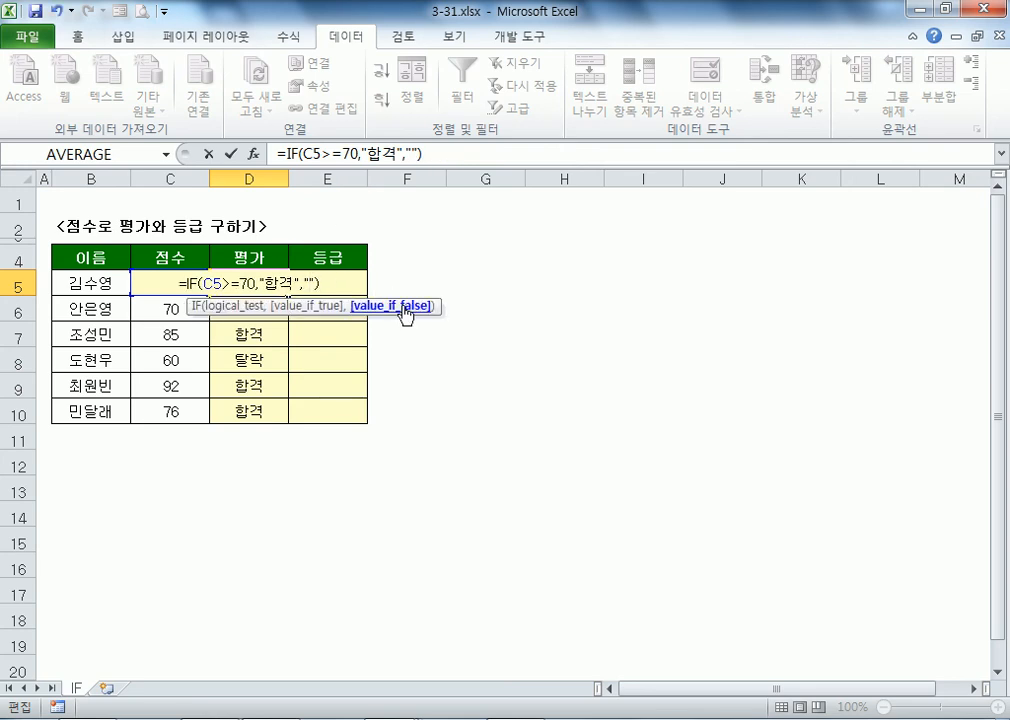
key(alt+Tab)
double_click(430, 261)
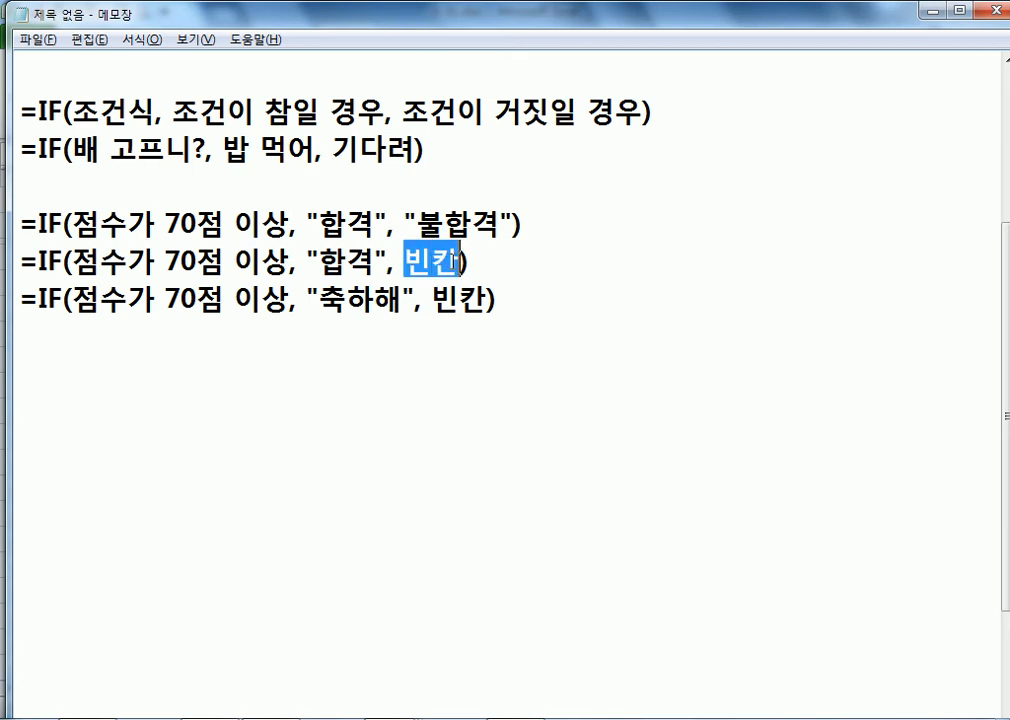
text("")
key(alt+Tab)
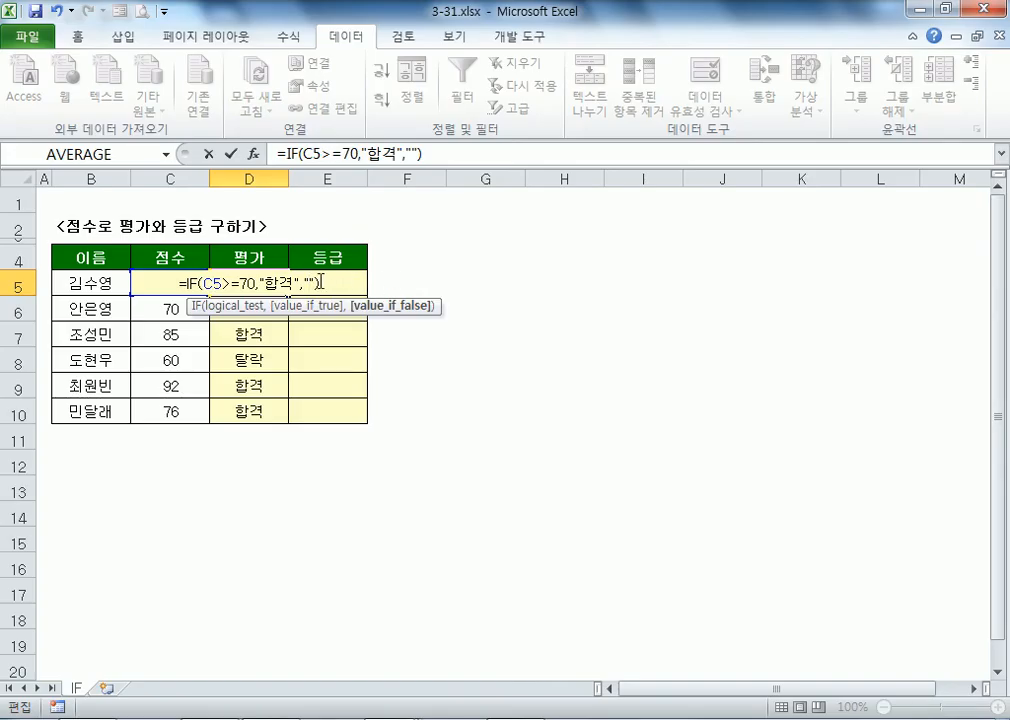
key(Return)
click(276, 278)
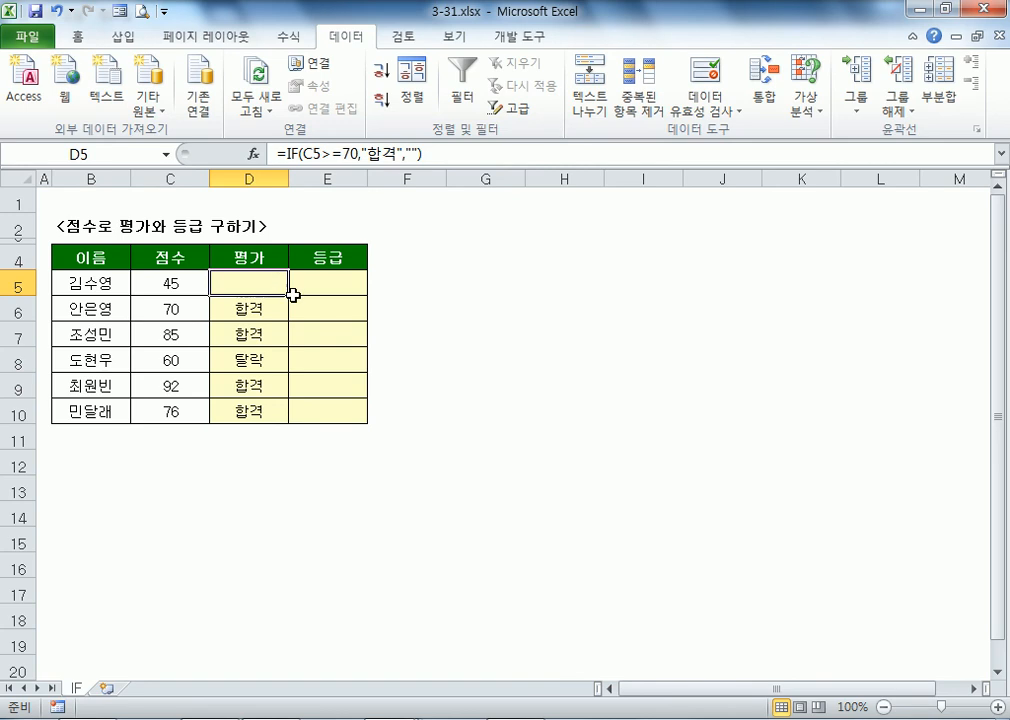
drag(290, 295, 288, 421)
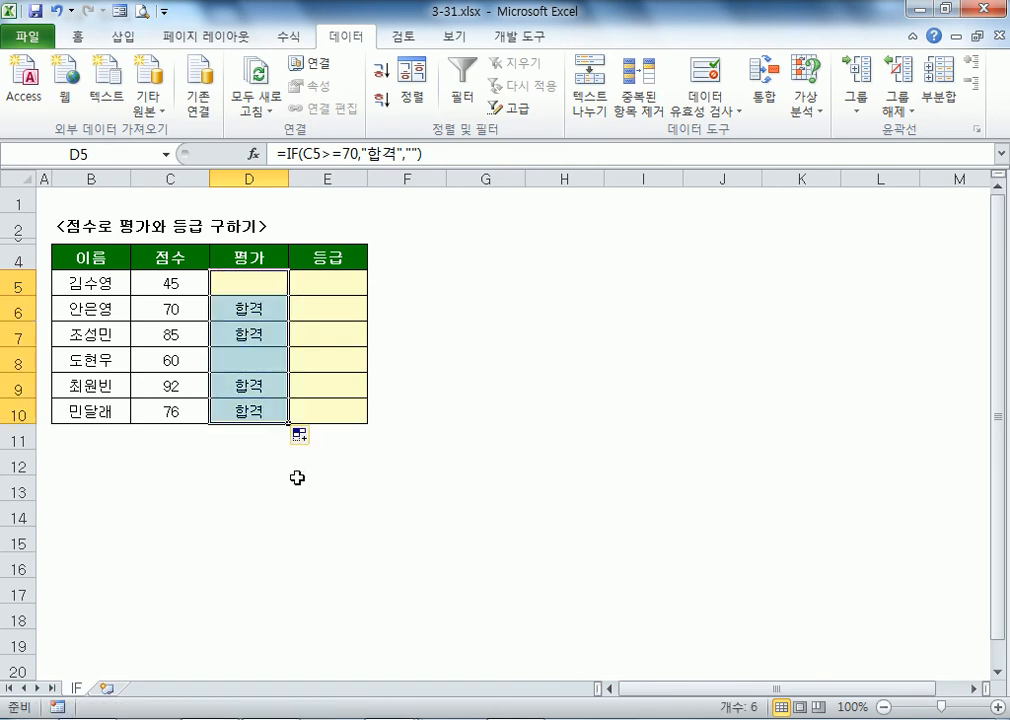
click(297, 478)
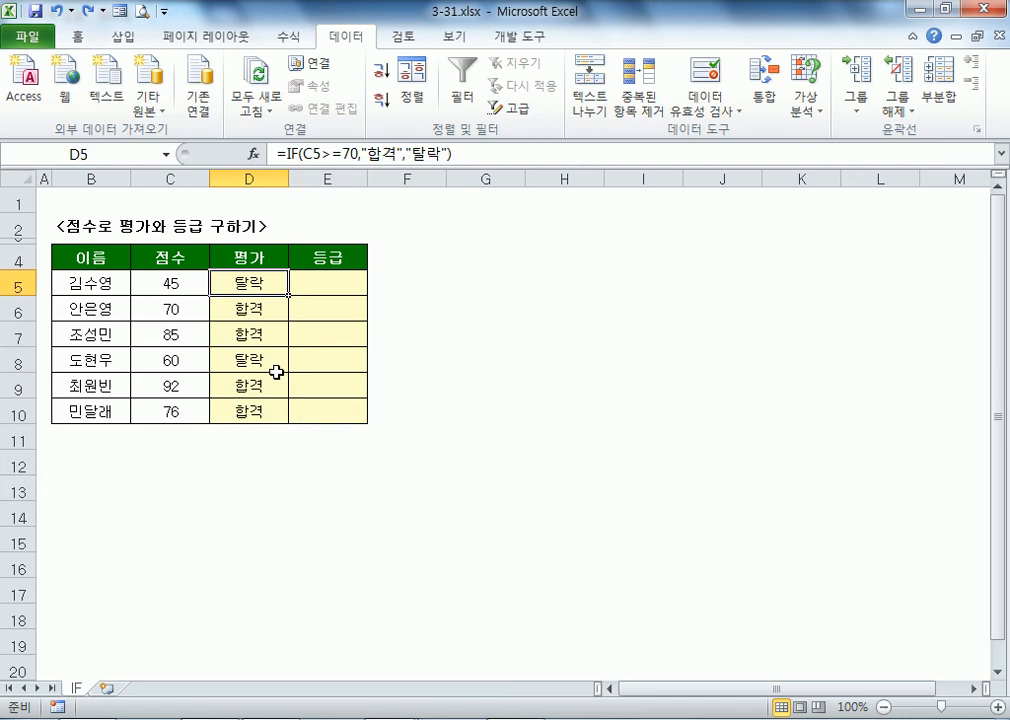
key(alt+Tab)
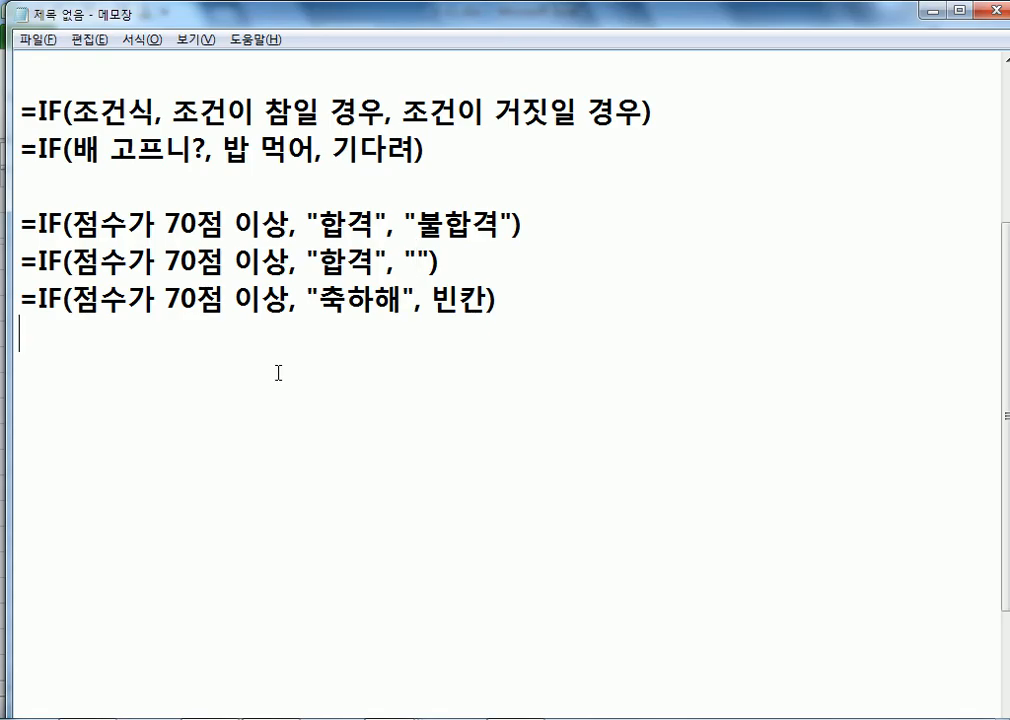
key(alt+Tab)
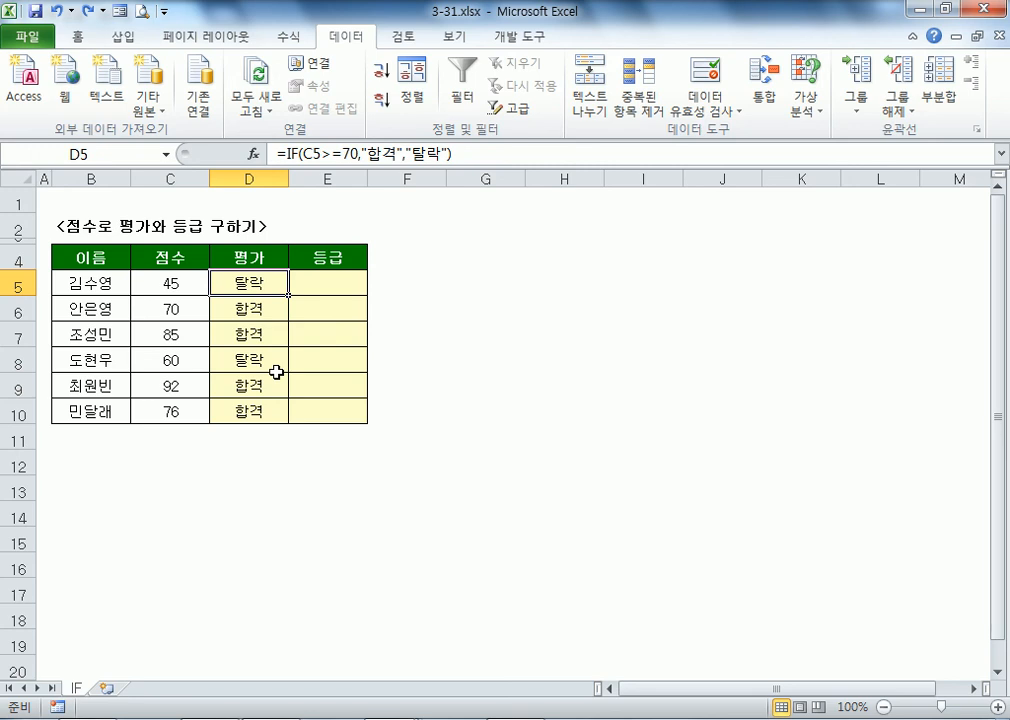
click(351, 284)
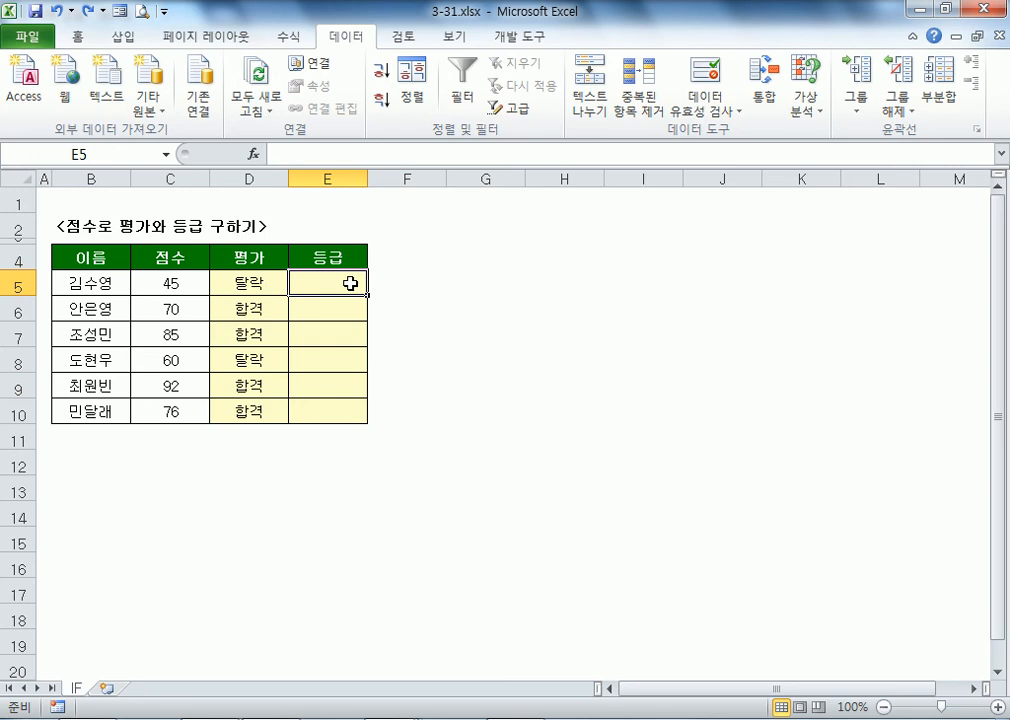
Step: Enter =IF(C5>=80,"A",IF(C5>=60,"B","C")) in E5, grading the 45 score as C
text(=IF()
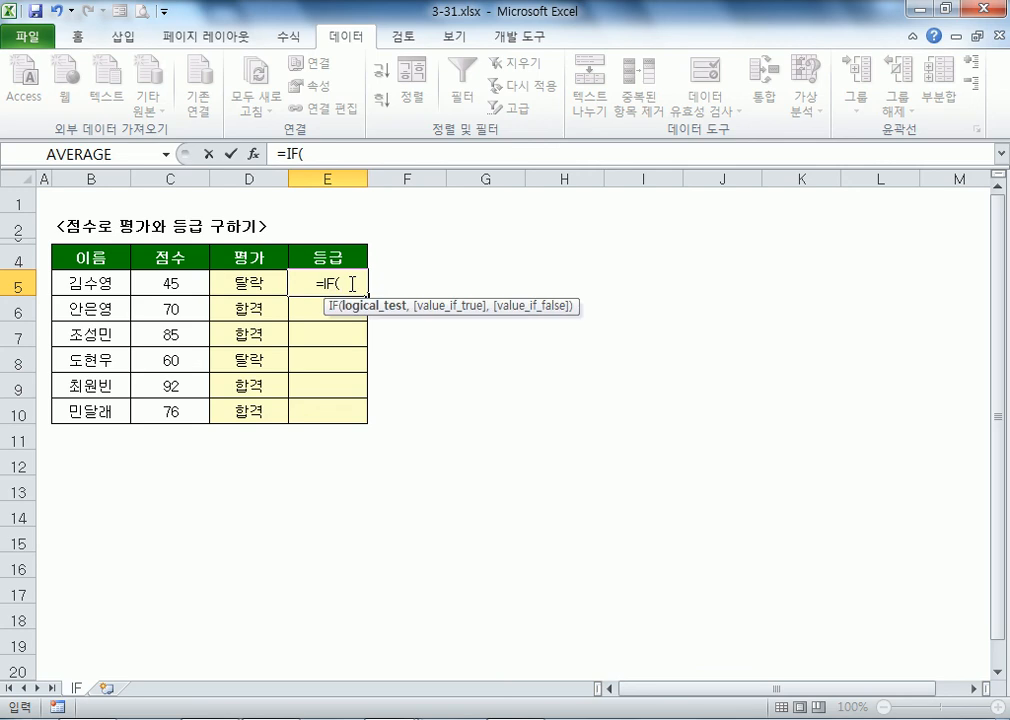
click(151, 283)
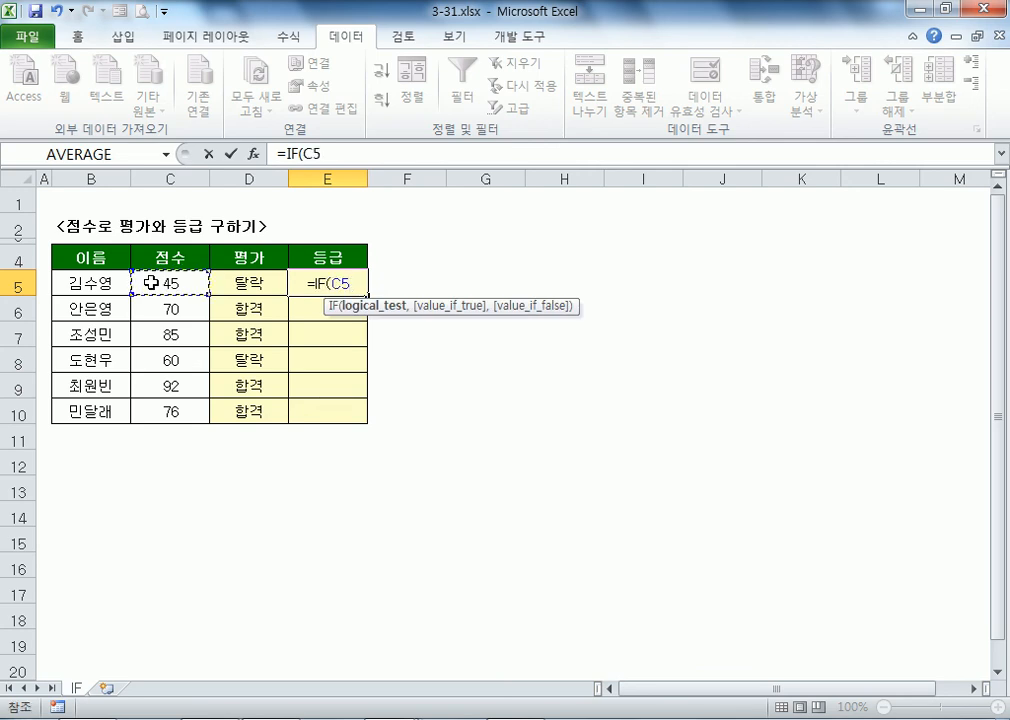
text(>=80)
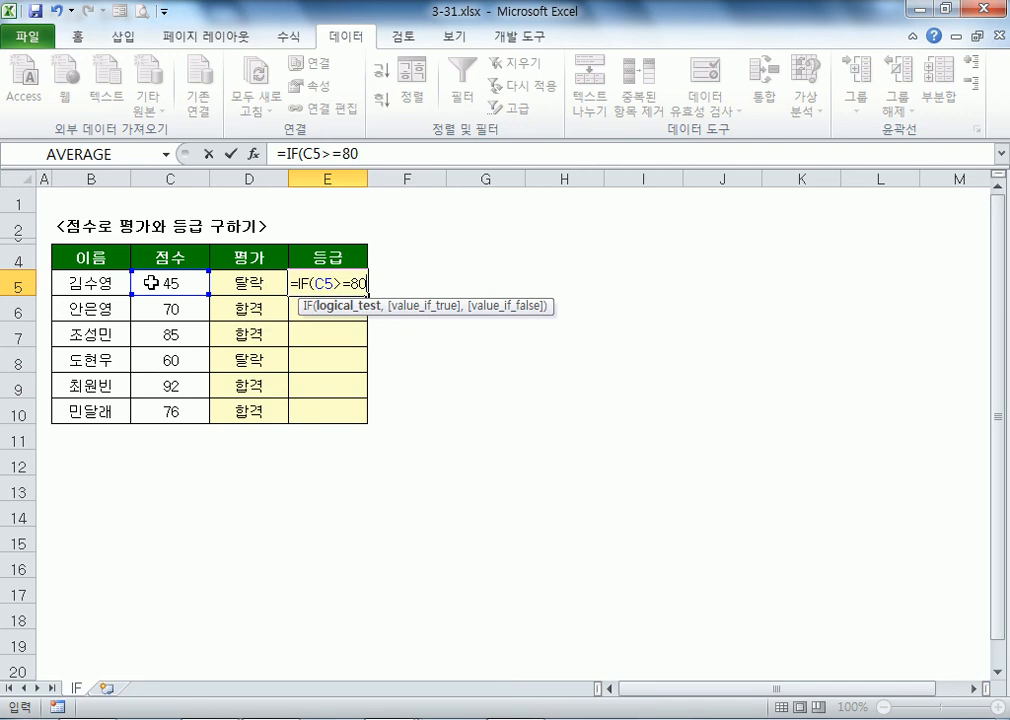
text(,"a)
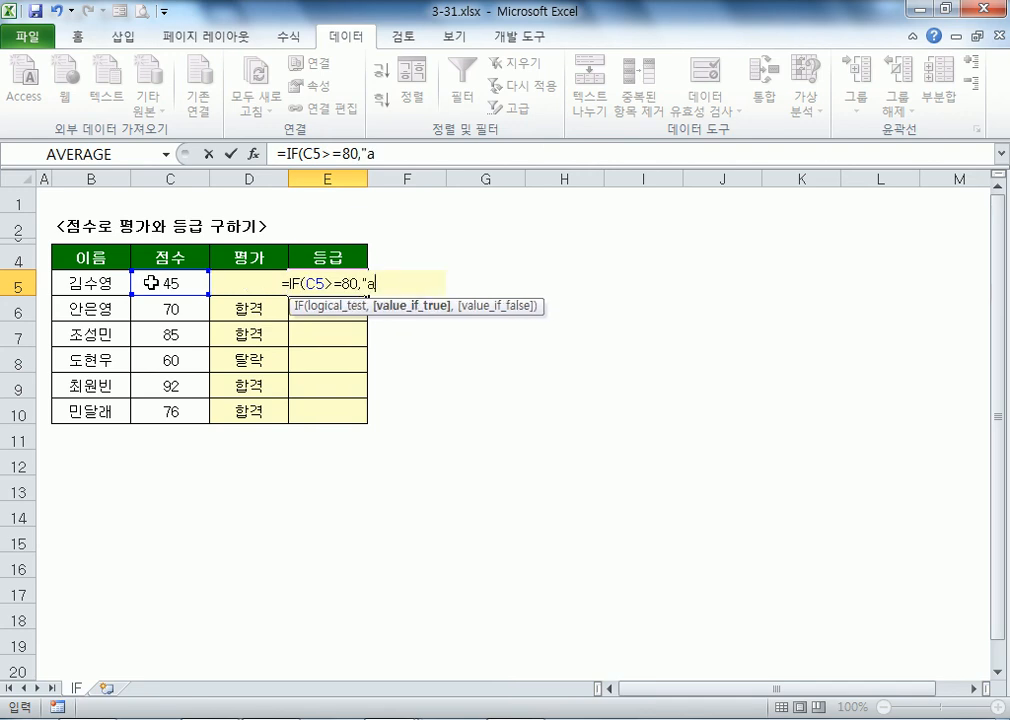
key(BackSpace)
text(A")
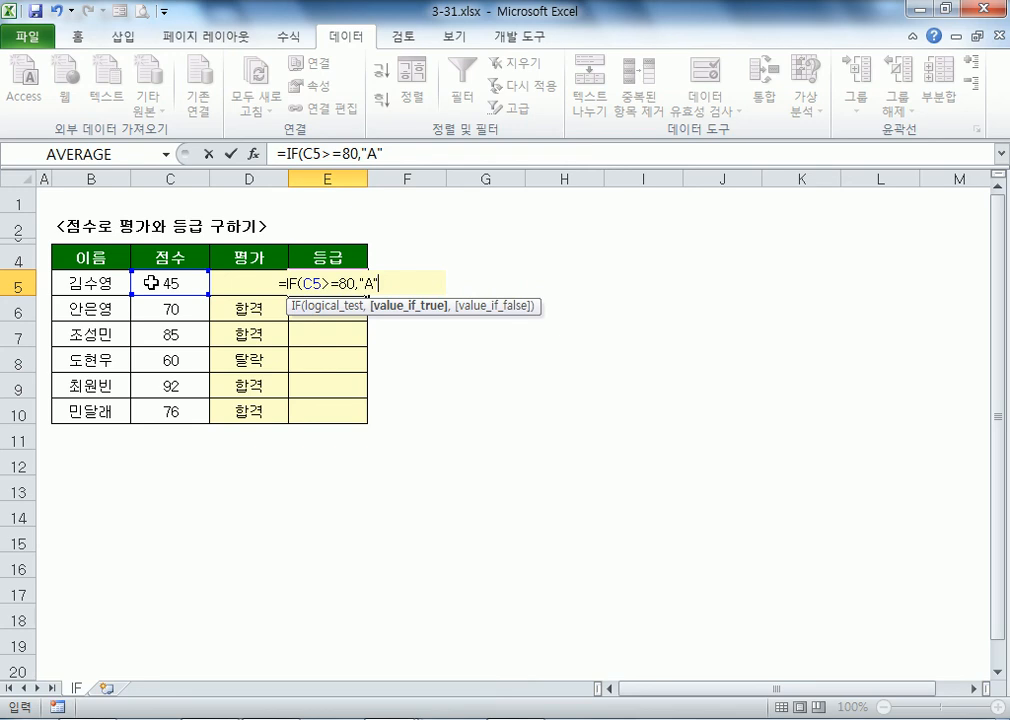
text(,)
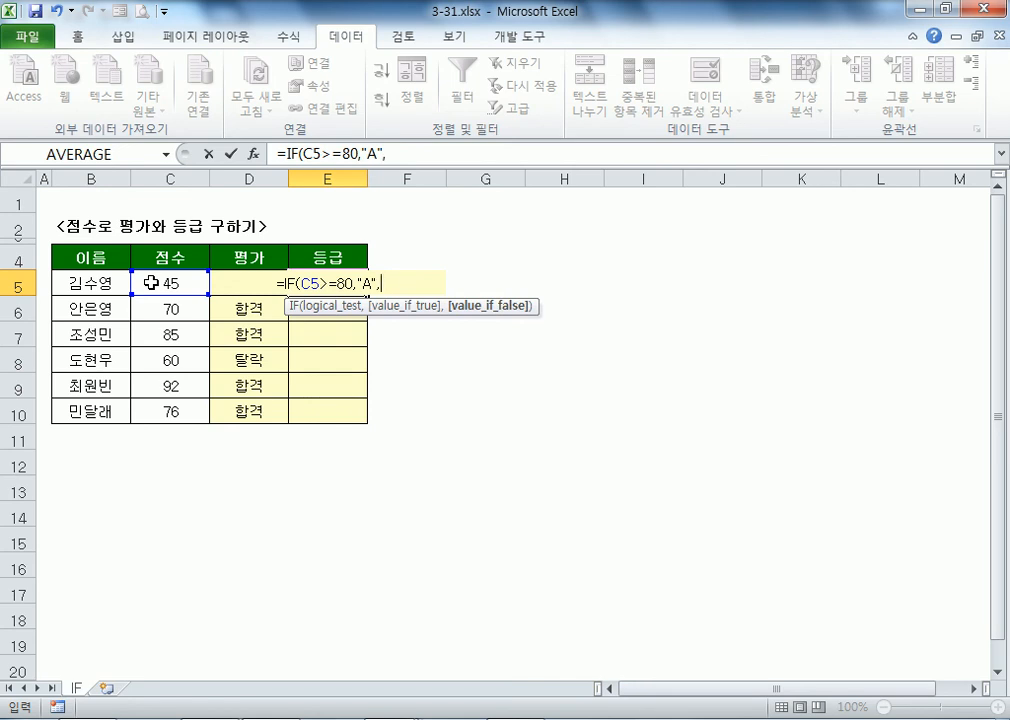
text(IF()
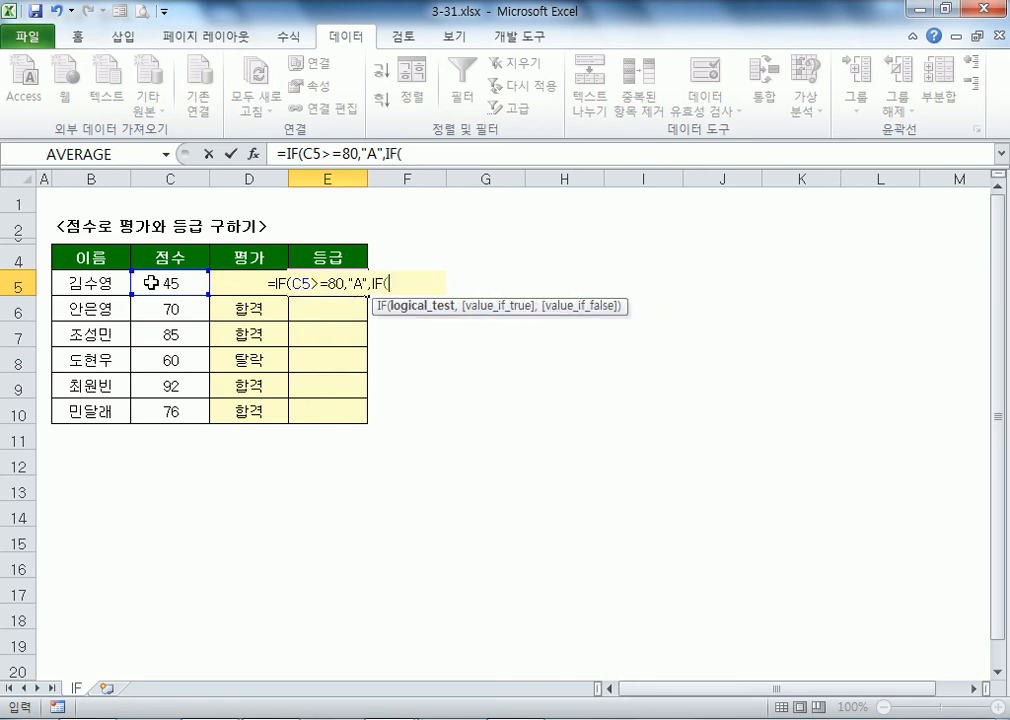
click(151, 283)
text(>=60)
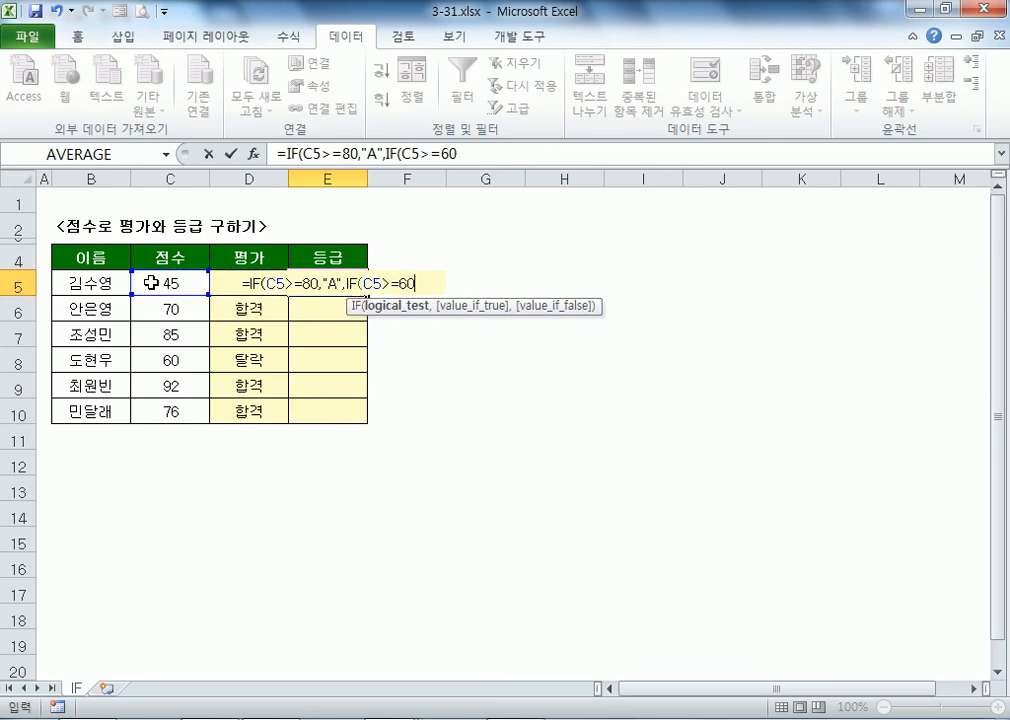
text(,"B")
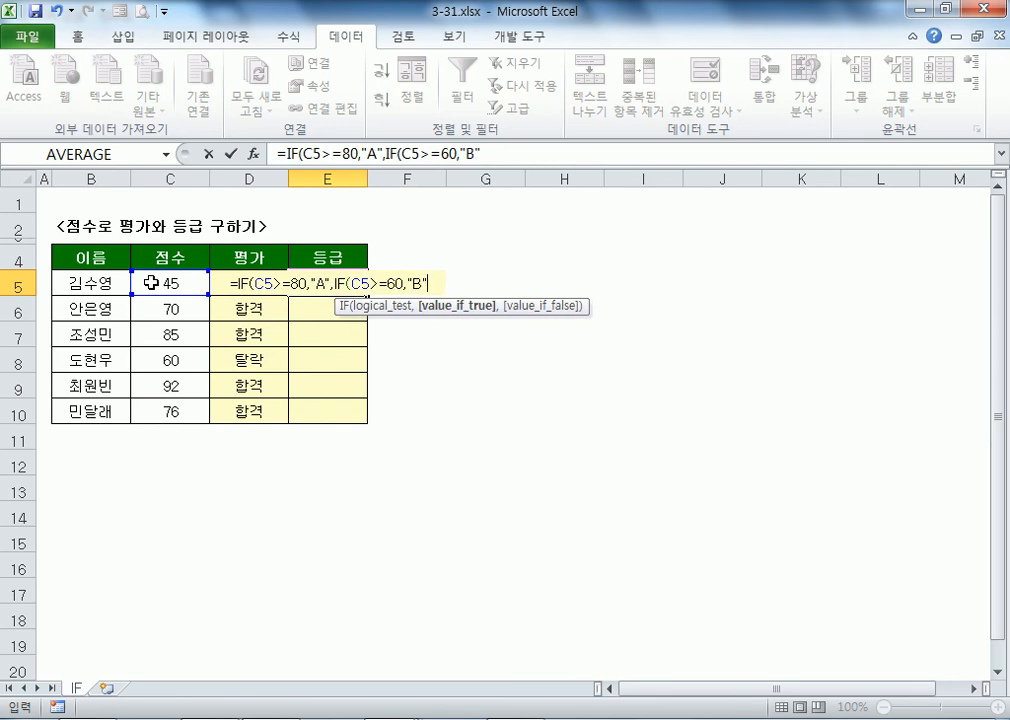
text(,"V)
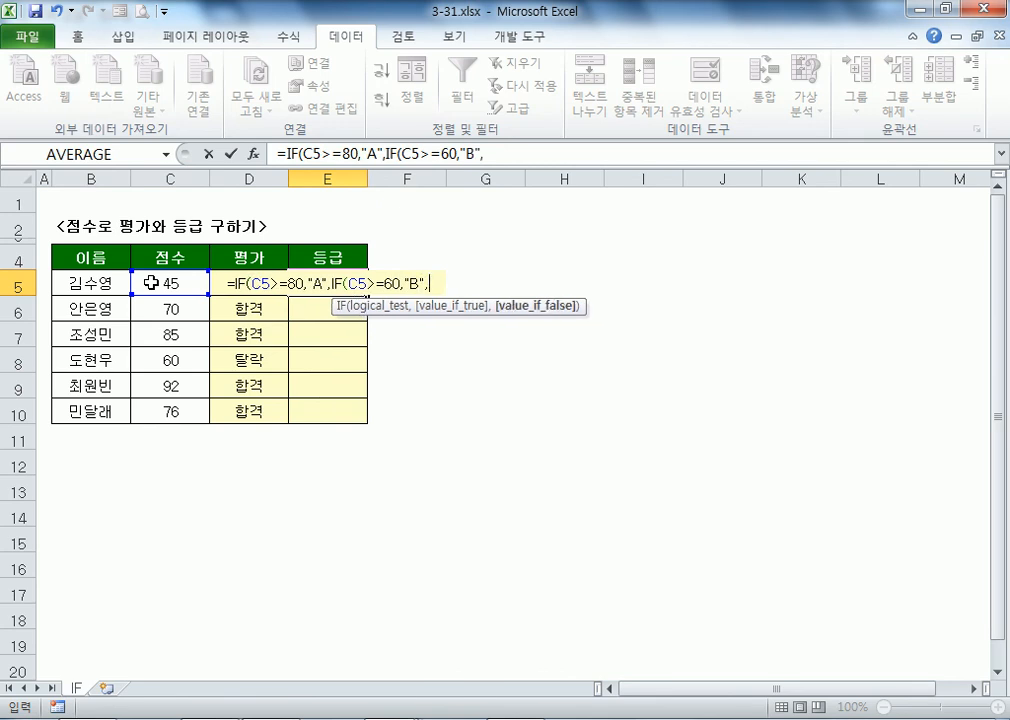
key(BackSpace)
text(C")))
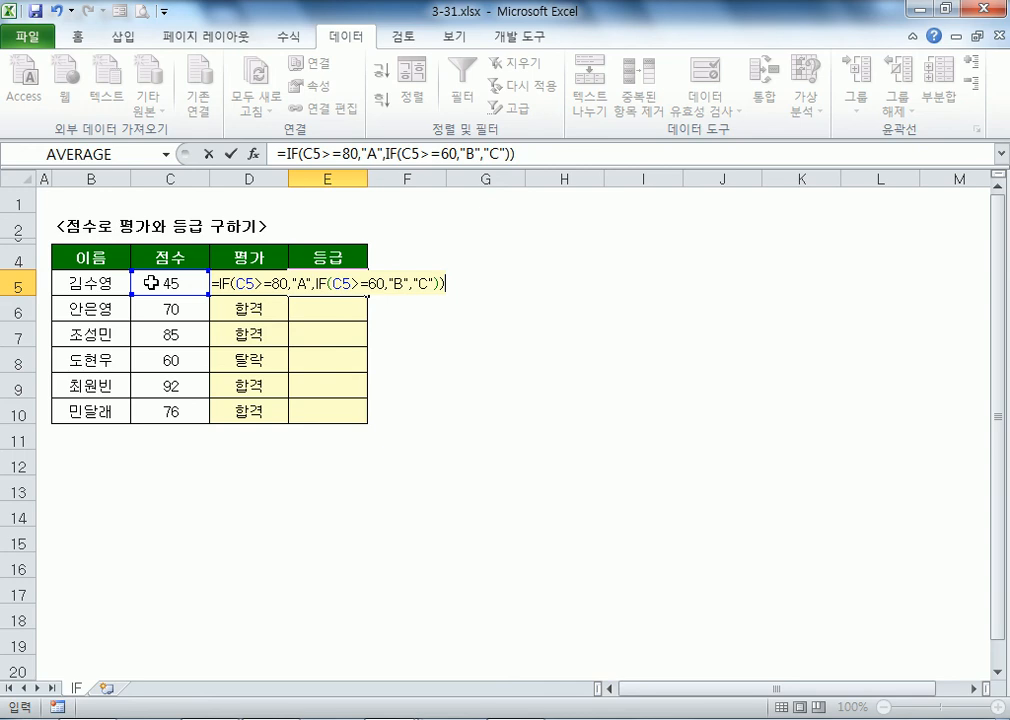
key(Return)
click(331, 276)
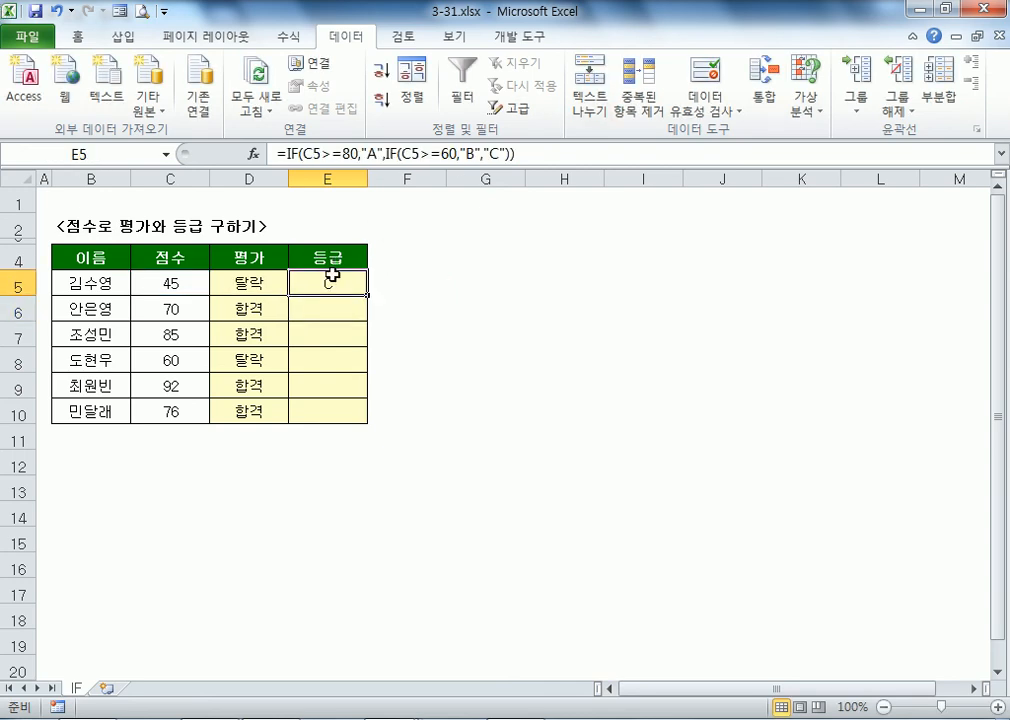
Step: Fill the grade formula down to E10 (C, B, A, B, A, B) and spot-check the cells
double_click(367, 295)
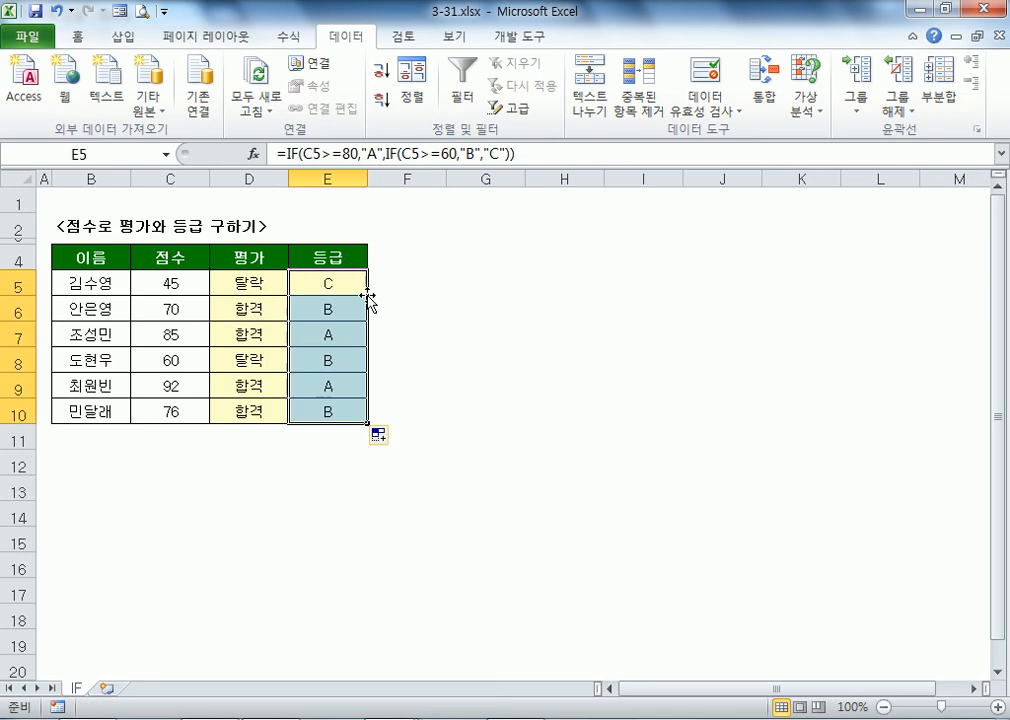
click(263, 335)
click(316, 392)
click(316, 404)
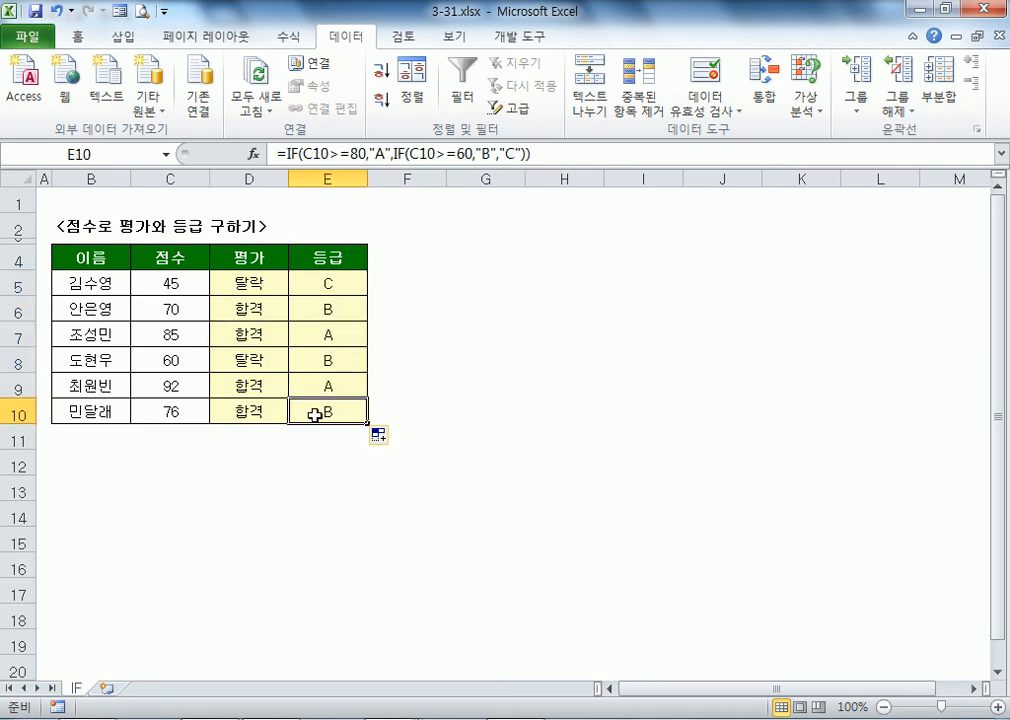
Step: Review E5's nested IF formula unchanged, then open workbook 3-32.xlsx
key(Up)
key(Up)
key(Up)
key(Up)
key(Up)
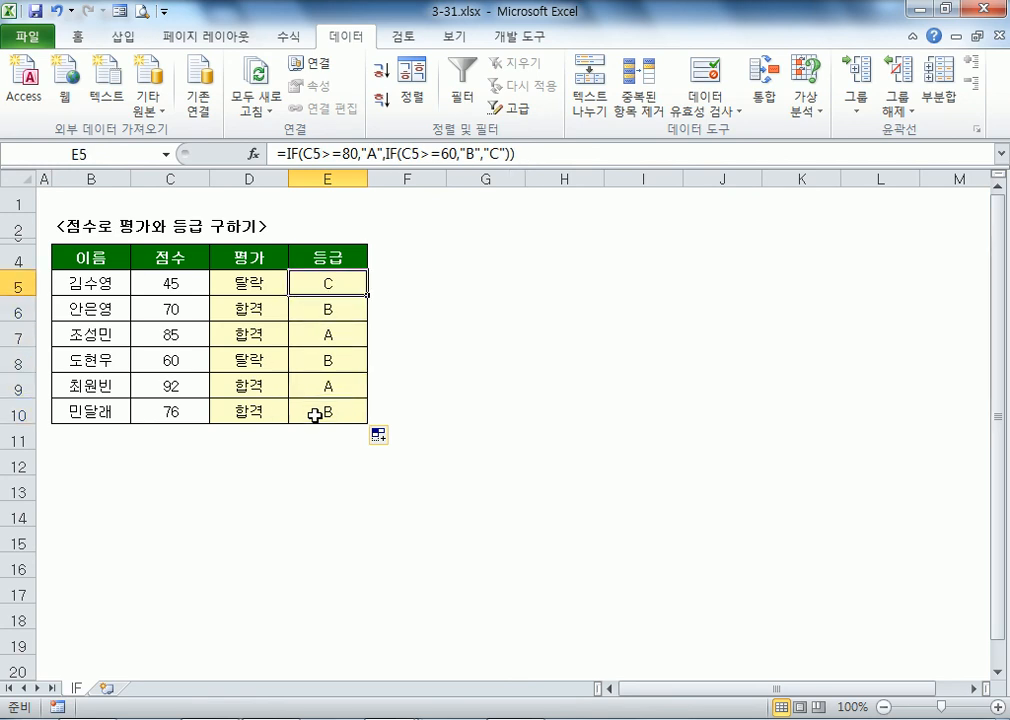
scroll(458, 406, up, 4)
key(F2)
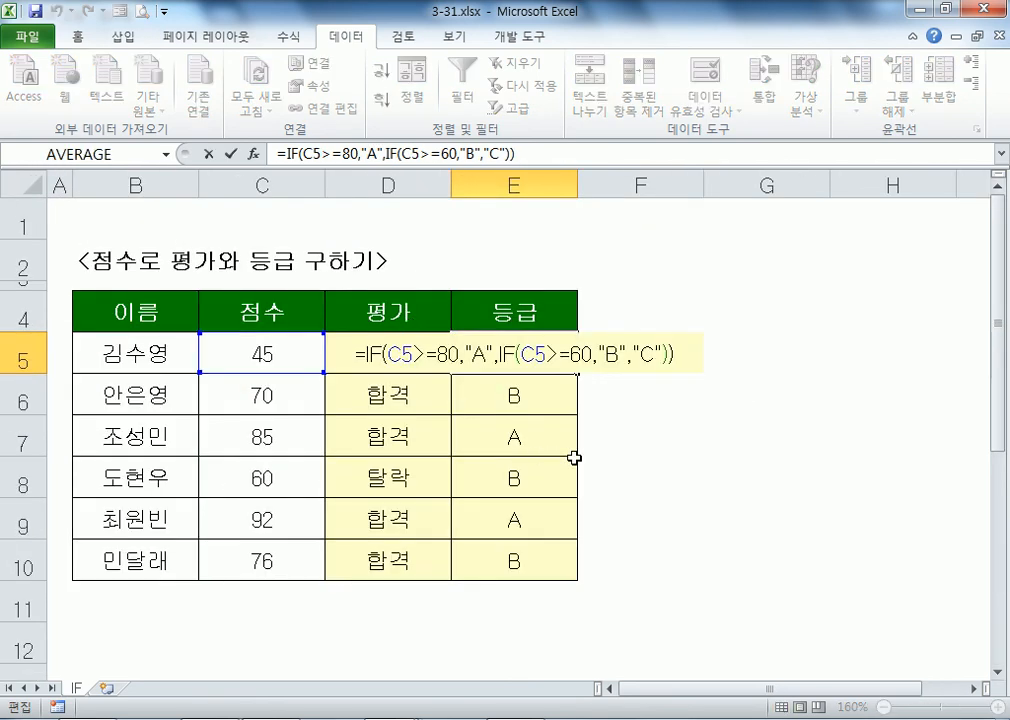
key(Escape)
scroll(574, 458, up, 1)
key(F2)
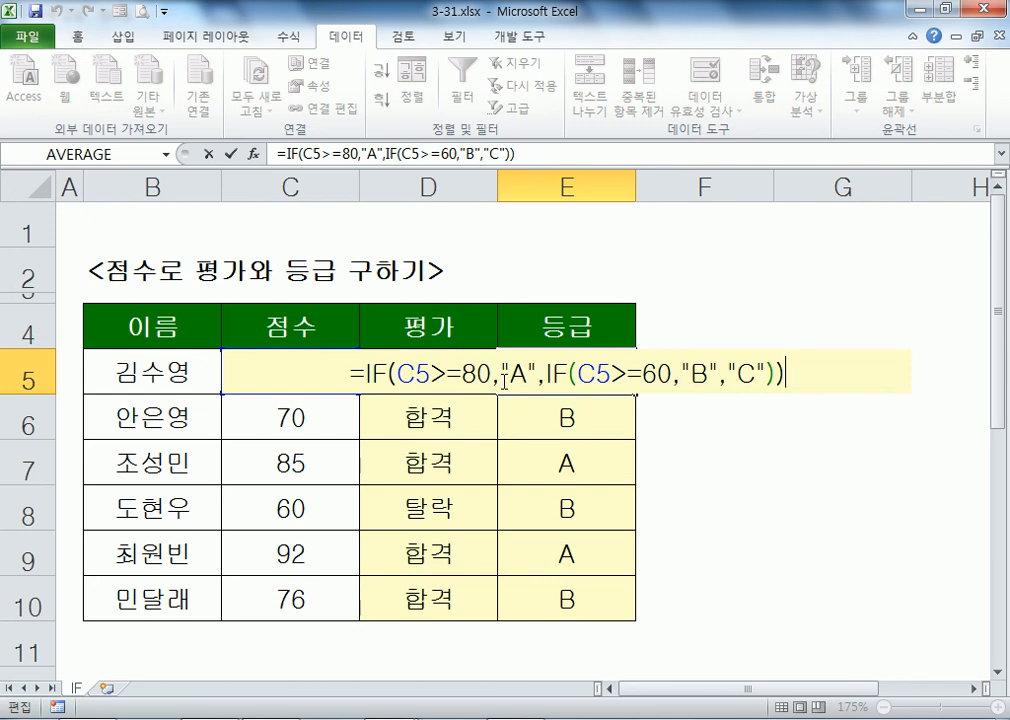
key(ctrl+Return)
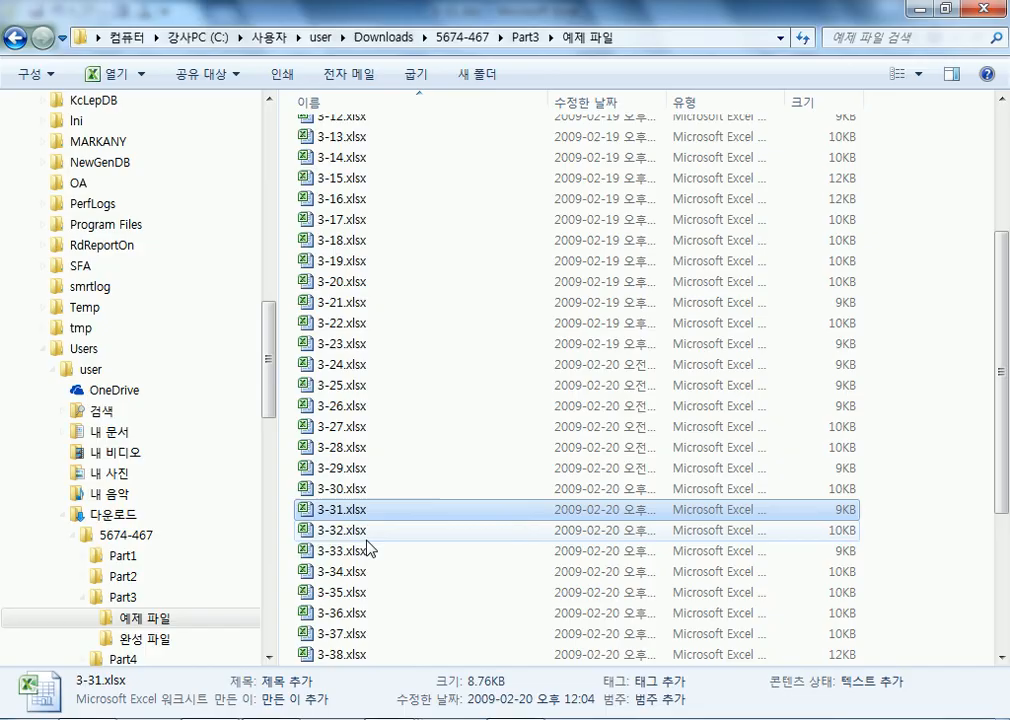
double_click(366, 532)
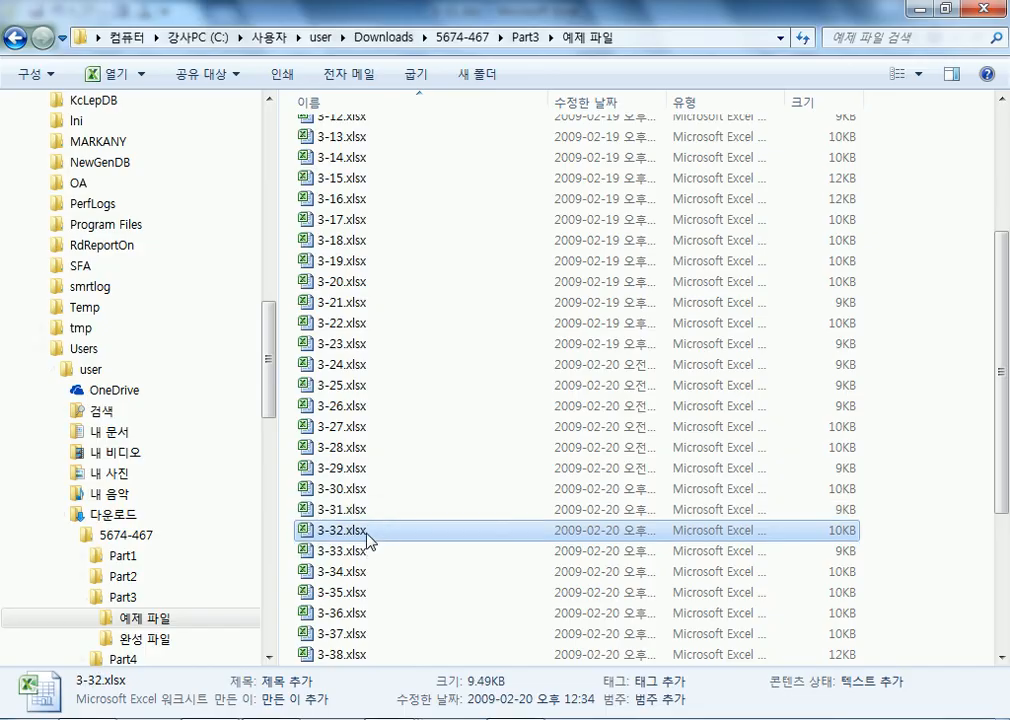
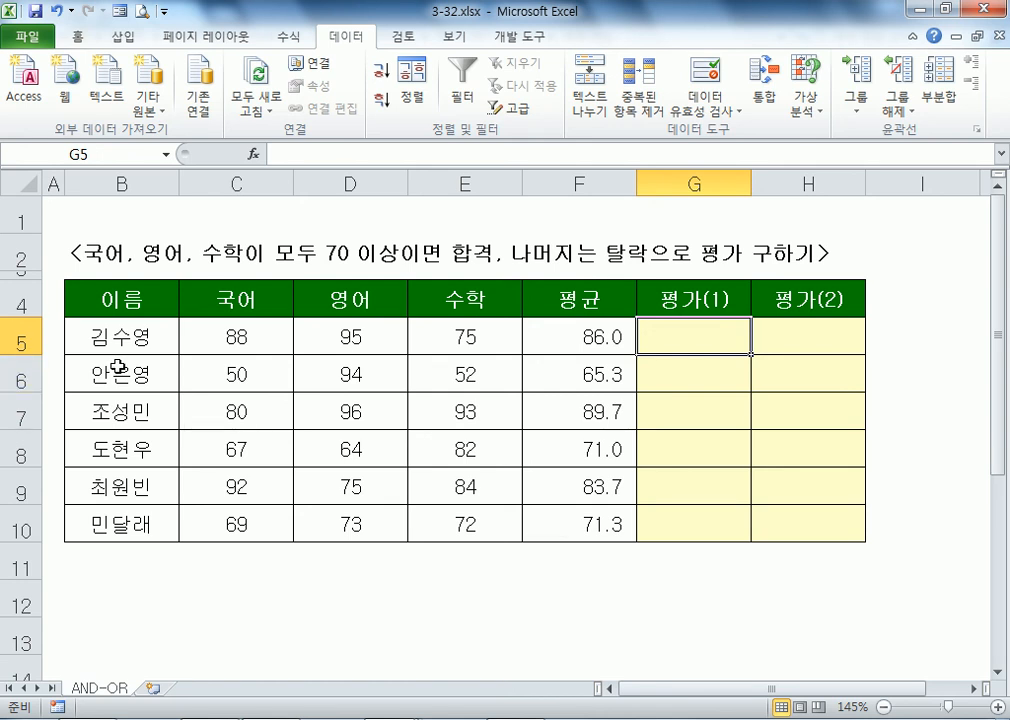
Step: Check the first student's 국어, 영어, 수학 scores and the 평균 formula in F5
click(211, 343)
click(548, 333)
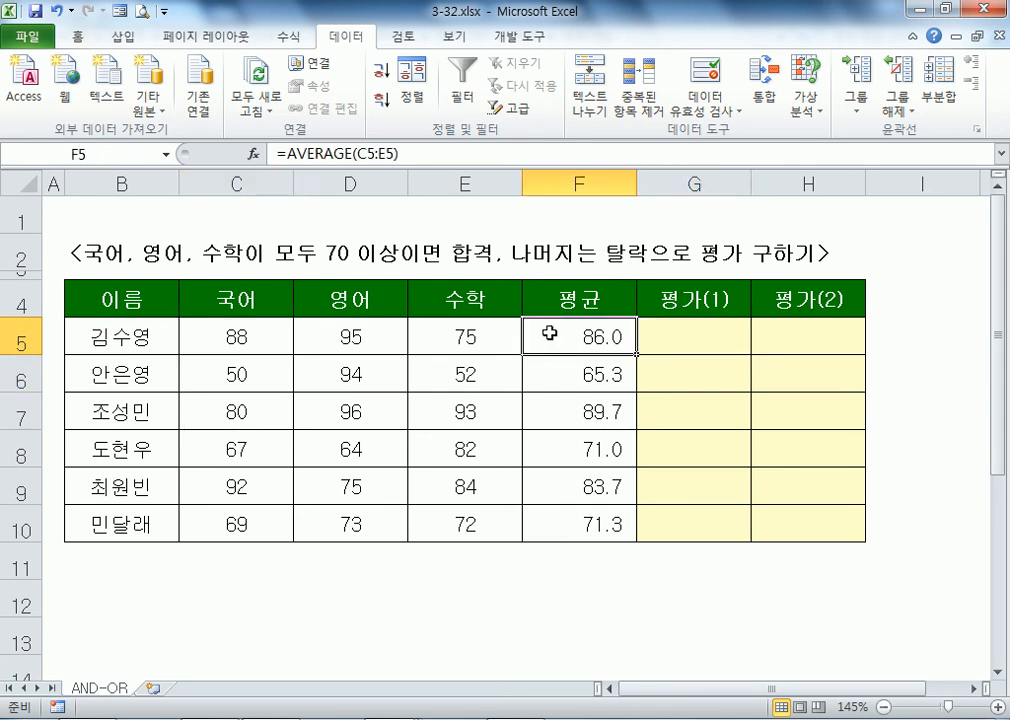
drag(236, 337, 465, 336)
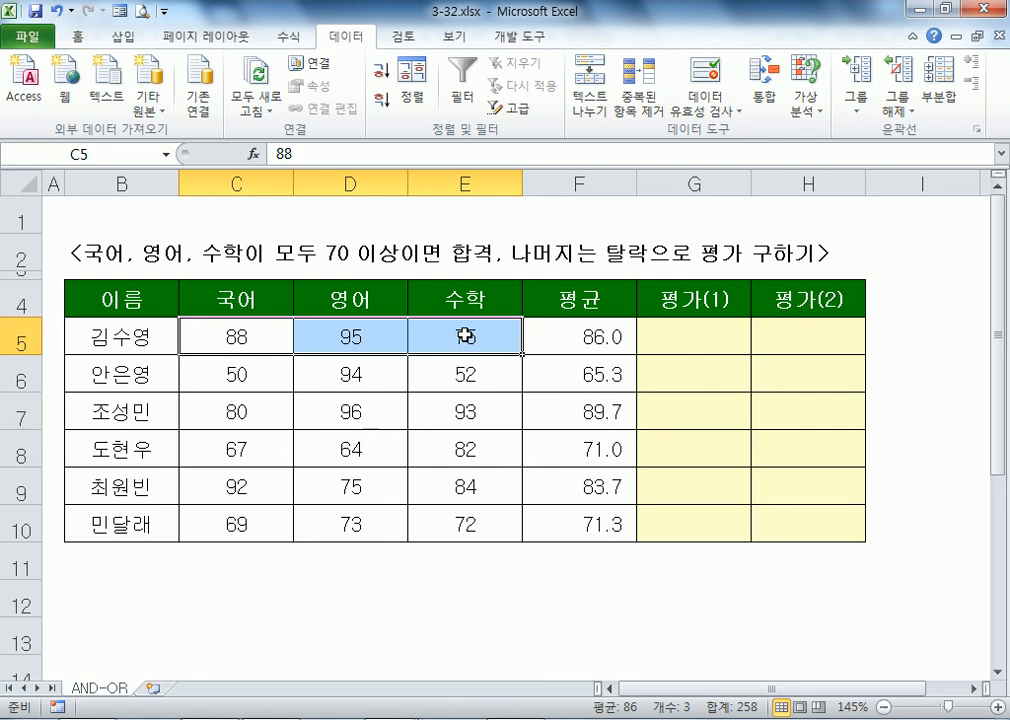
Step: In G5, enter =IF(AND(C5>=70,D5>=70,E5>=70),"합격","") by clicking C5, D5 and E5
click(649, 337)
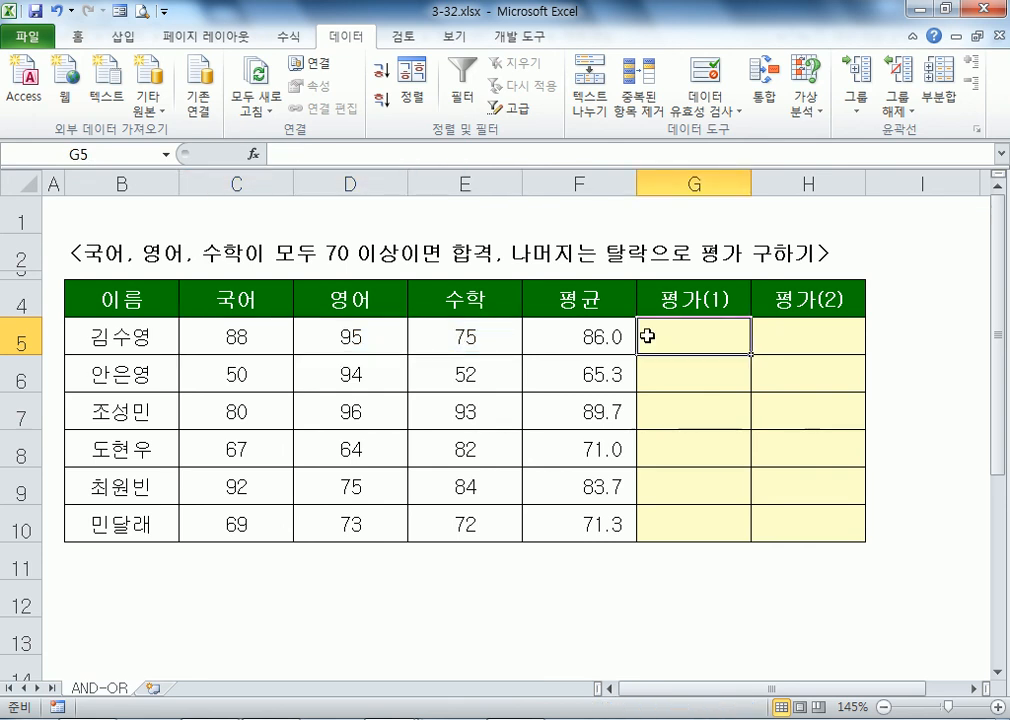
text(=)
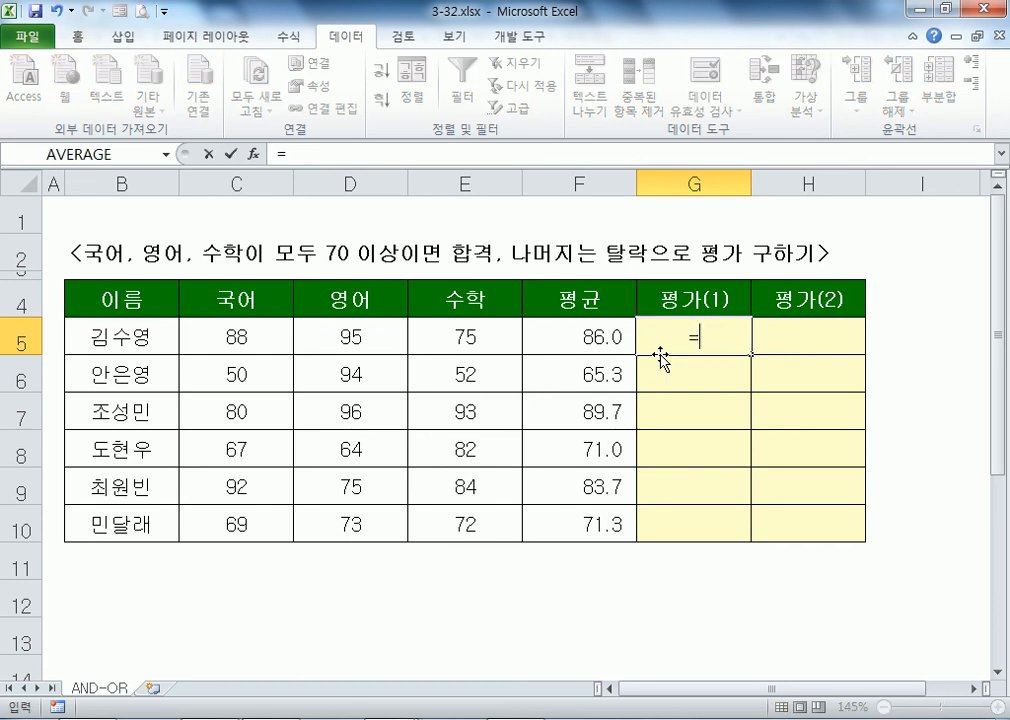
text(IF()
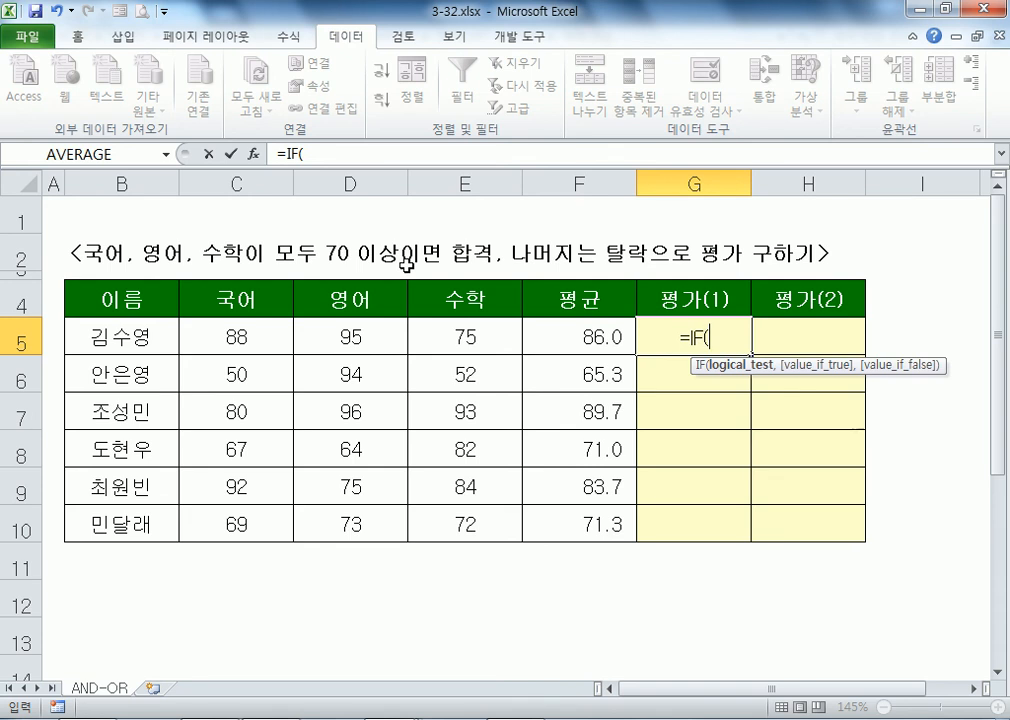
text(A)
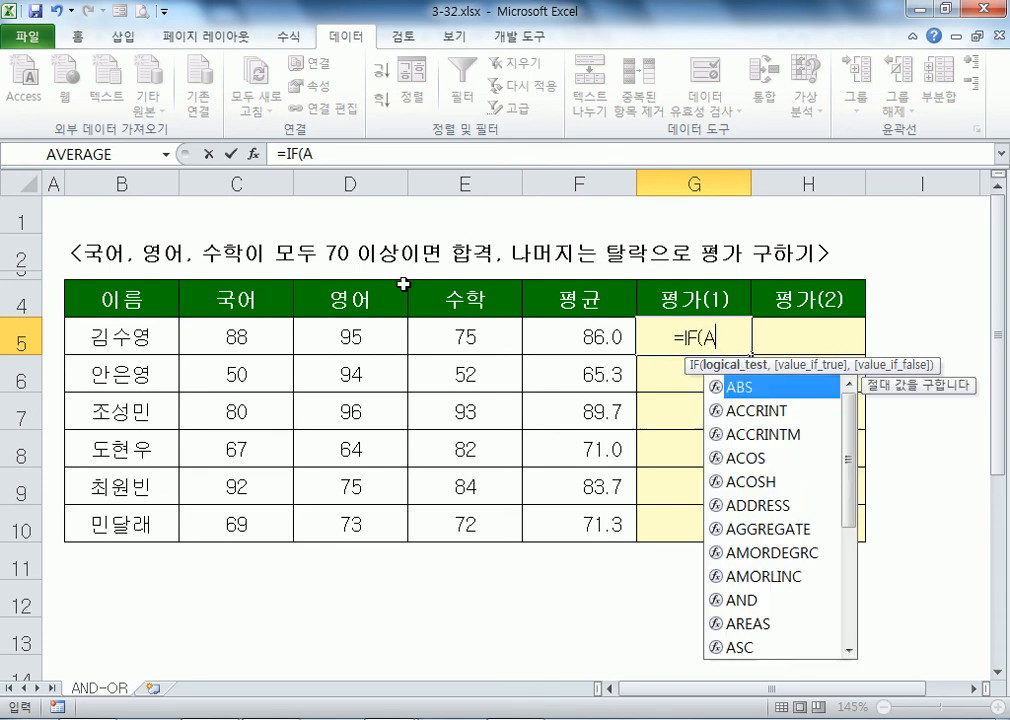
text(ND()
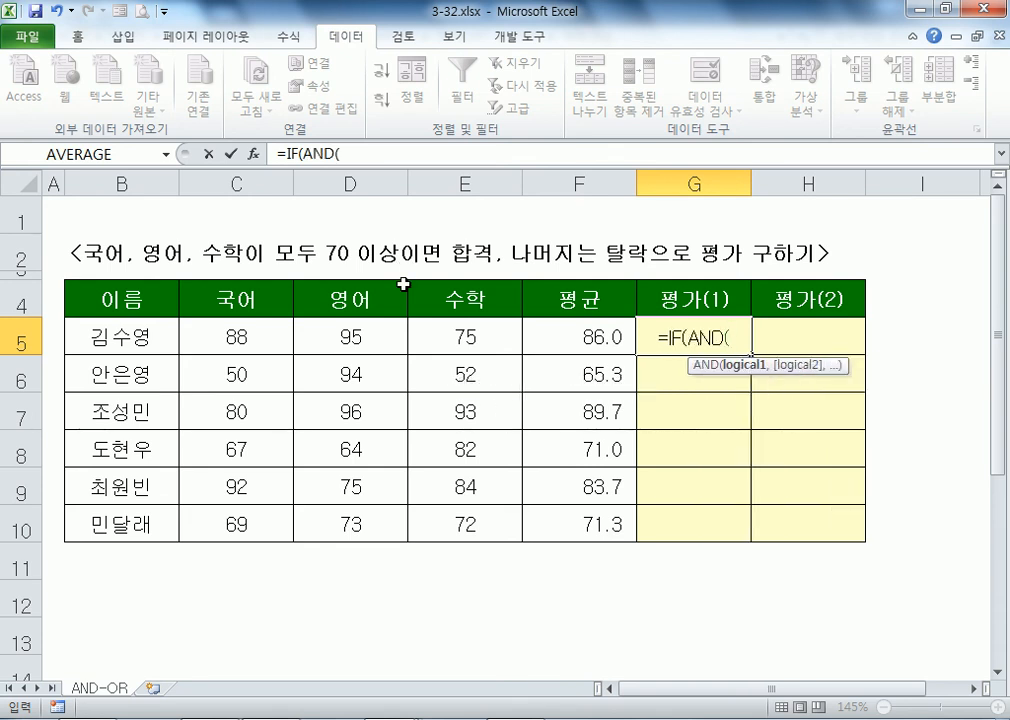
click(274, 330)
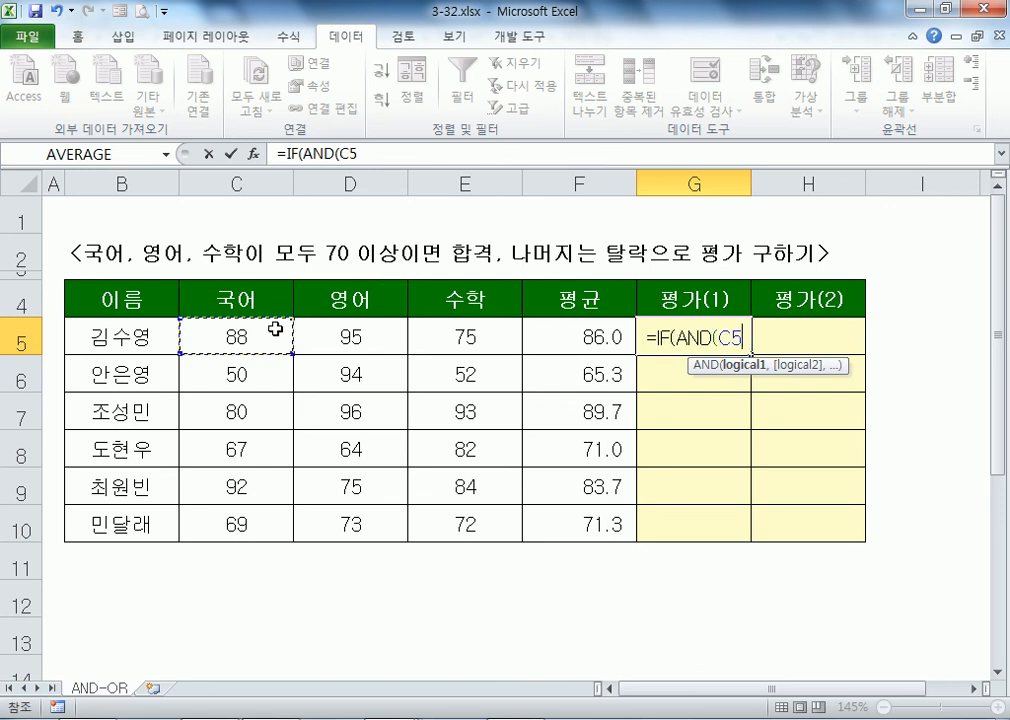
text(>=70,)
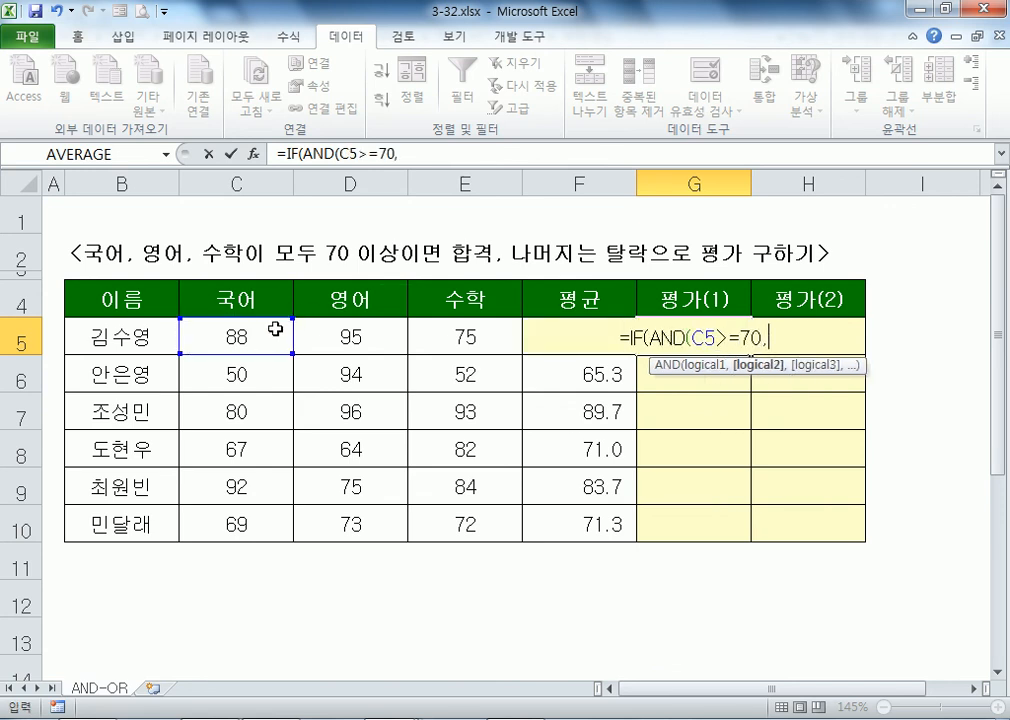
click(308, 344)
text(>=7)
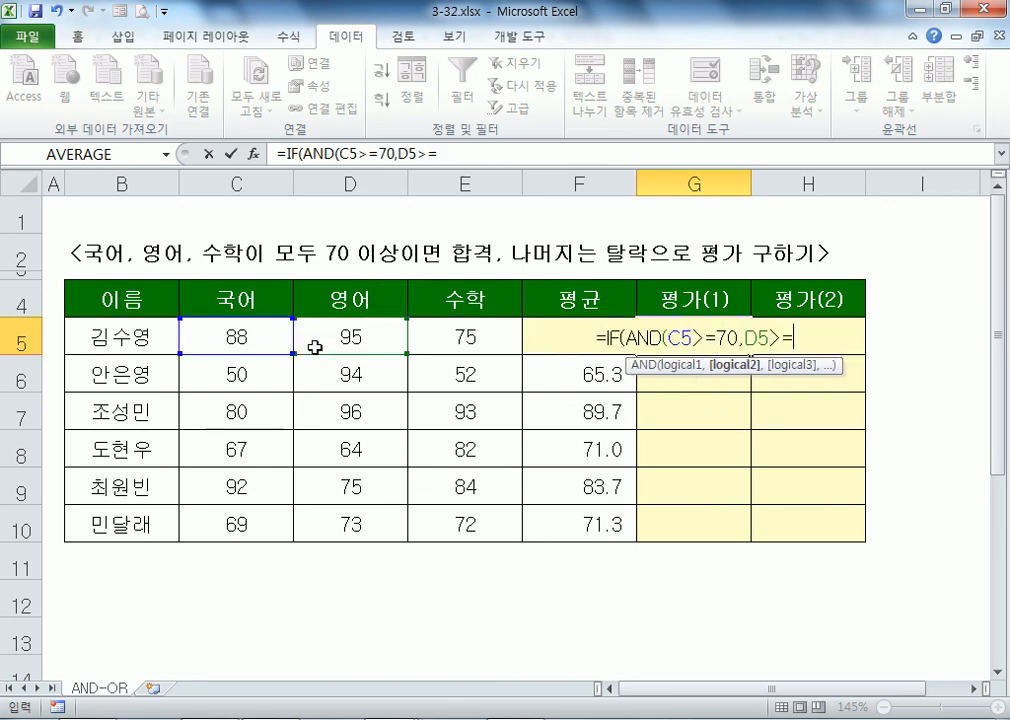
text(0,)
click(487, 348)
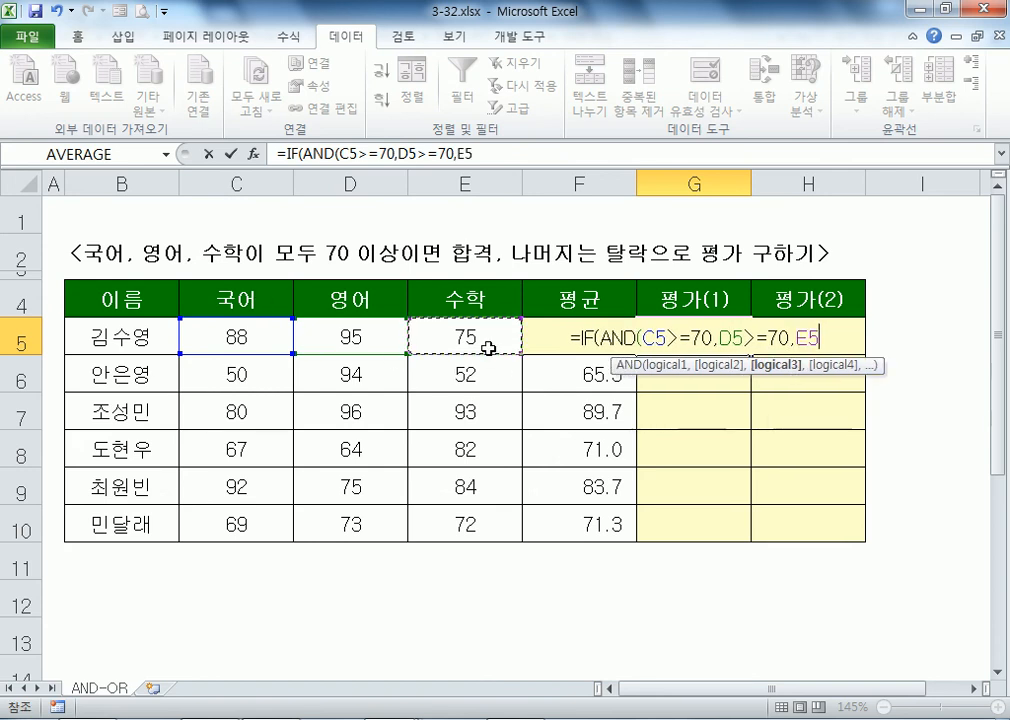
text(>=70))
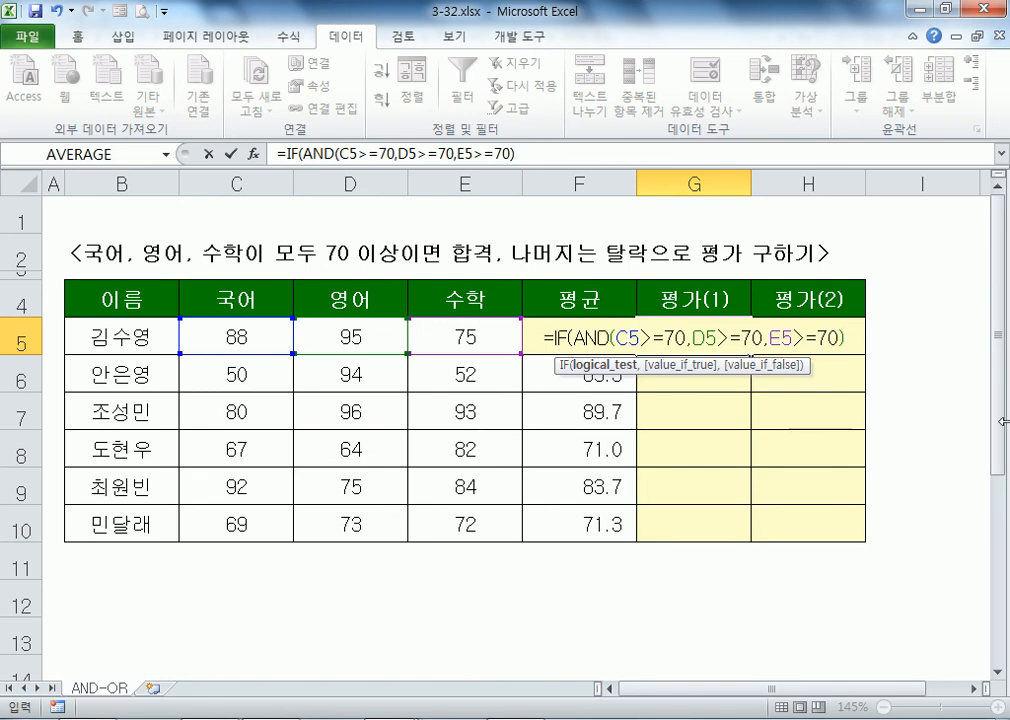
text(,"합갸ㅕㄱ)
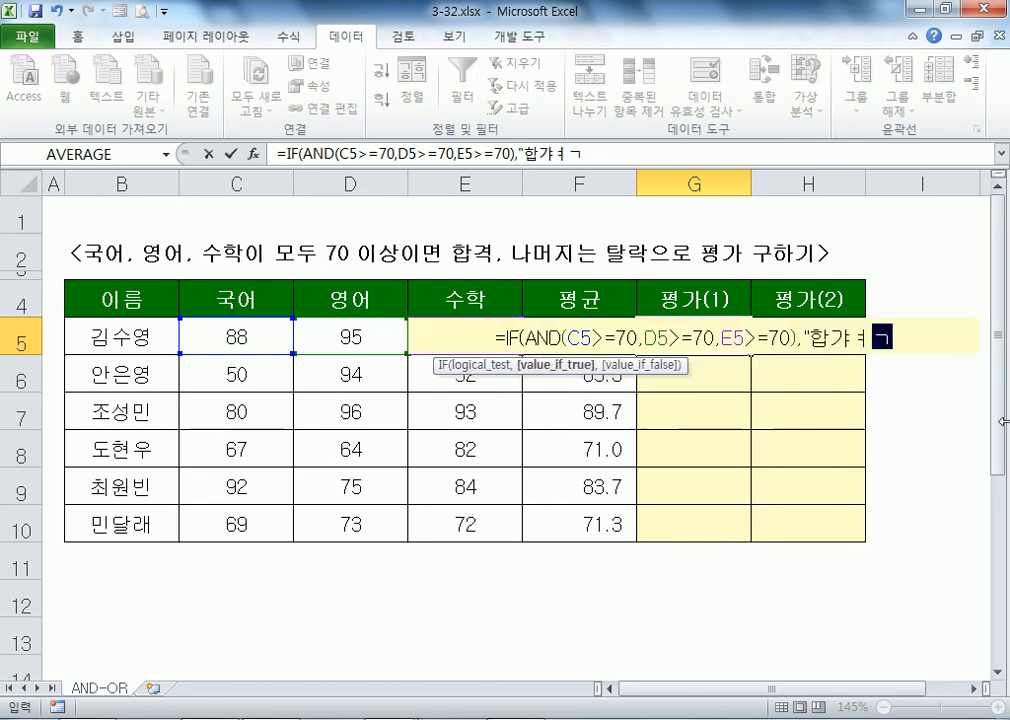
text(격",")
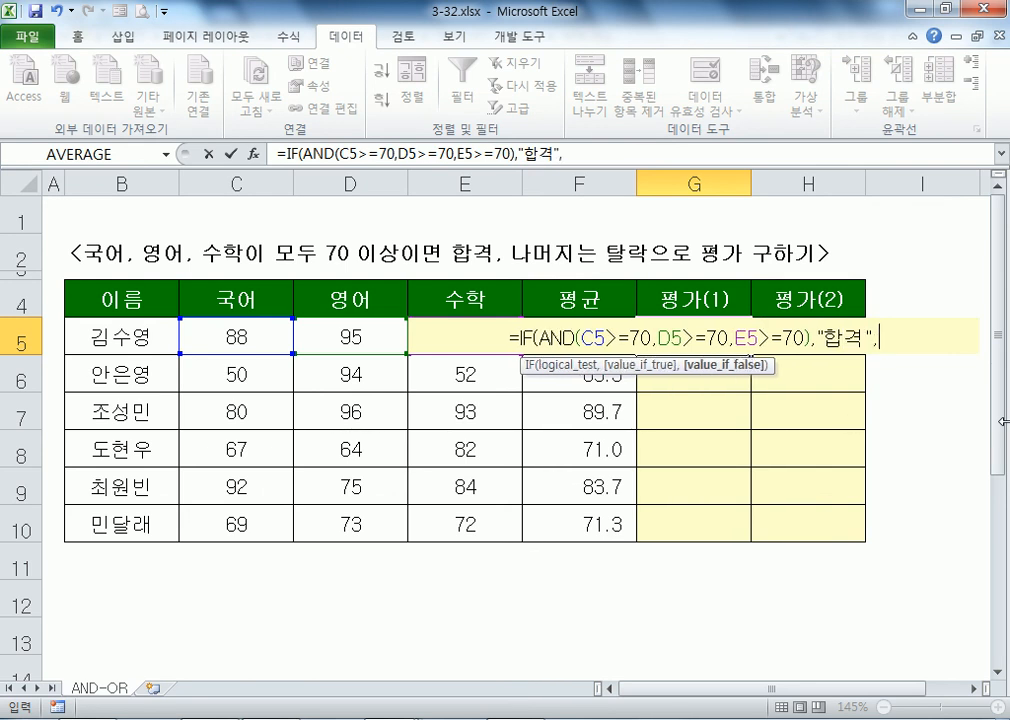
key(Return)
key(Return)
Step: Accept the correction and fill in 탈락 as G5's fail result, showing 합격
key(Up)
key(Up)
key(Up)
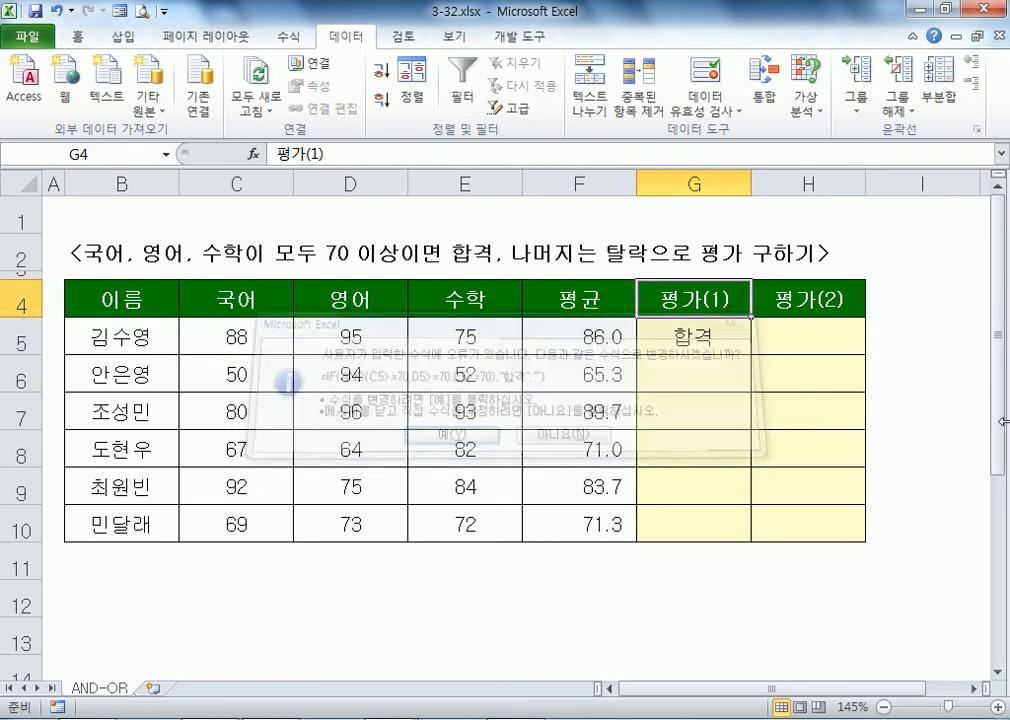
key(Down)
key(Down)
key(F2)
key(Left)
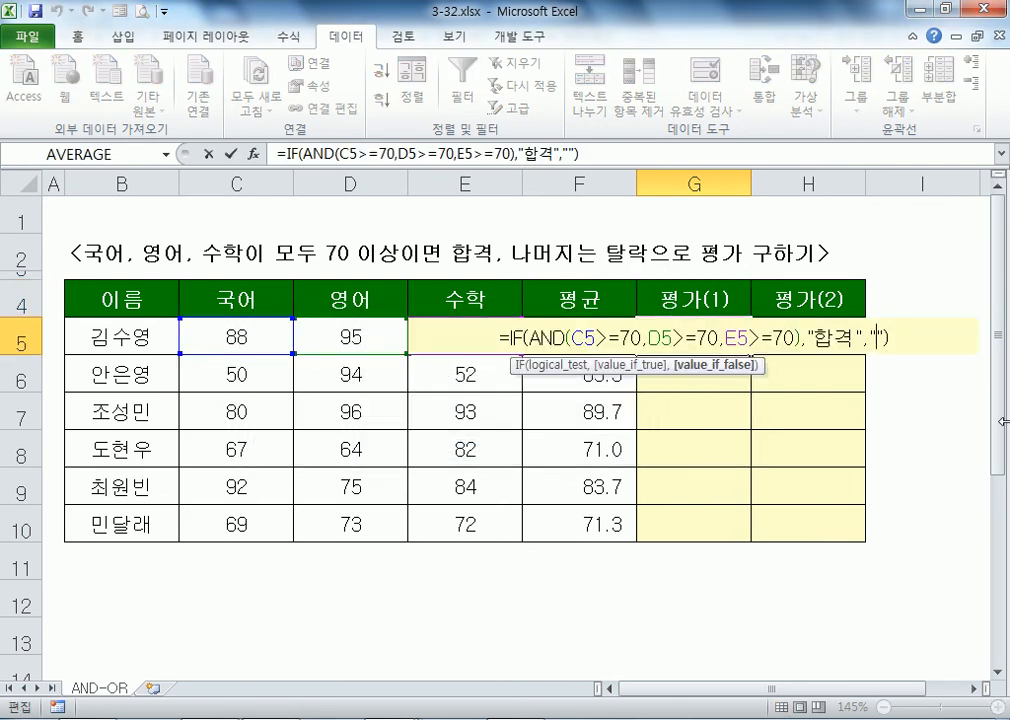
text(타ㅓ)
key(BackSpace)
text(ㄹ락)
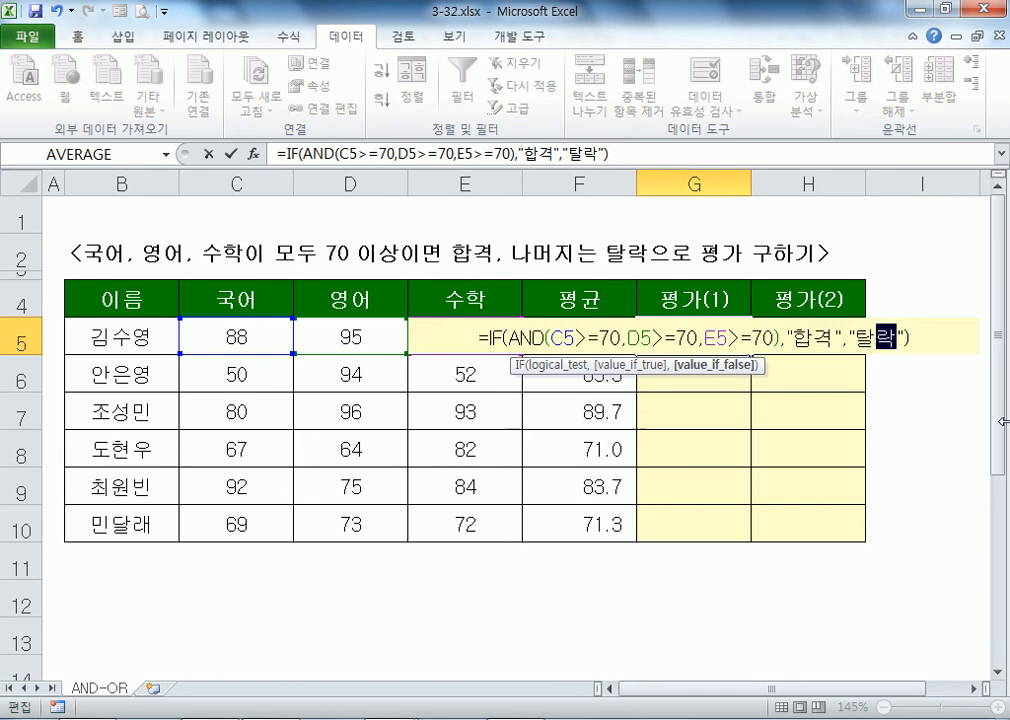
key(Return)
click(722, 334)
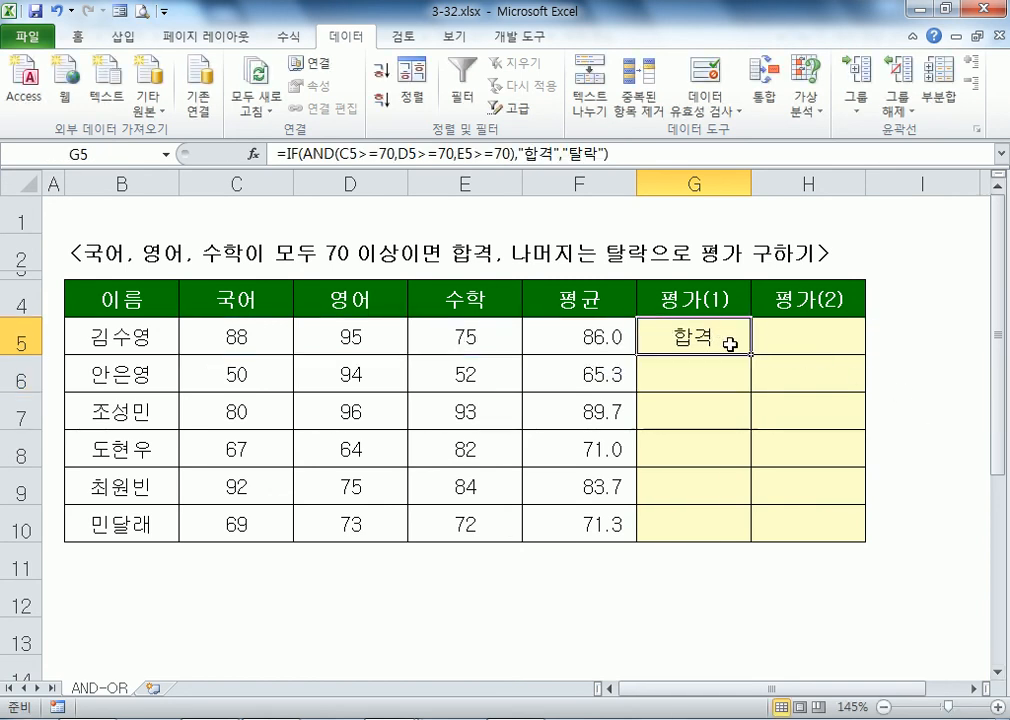
Step: Fill the pass/fail formula down to G10 and verify results against scores like C8 (67) and C10 (69)
double_click(751, 355)
click(699, 375)
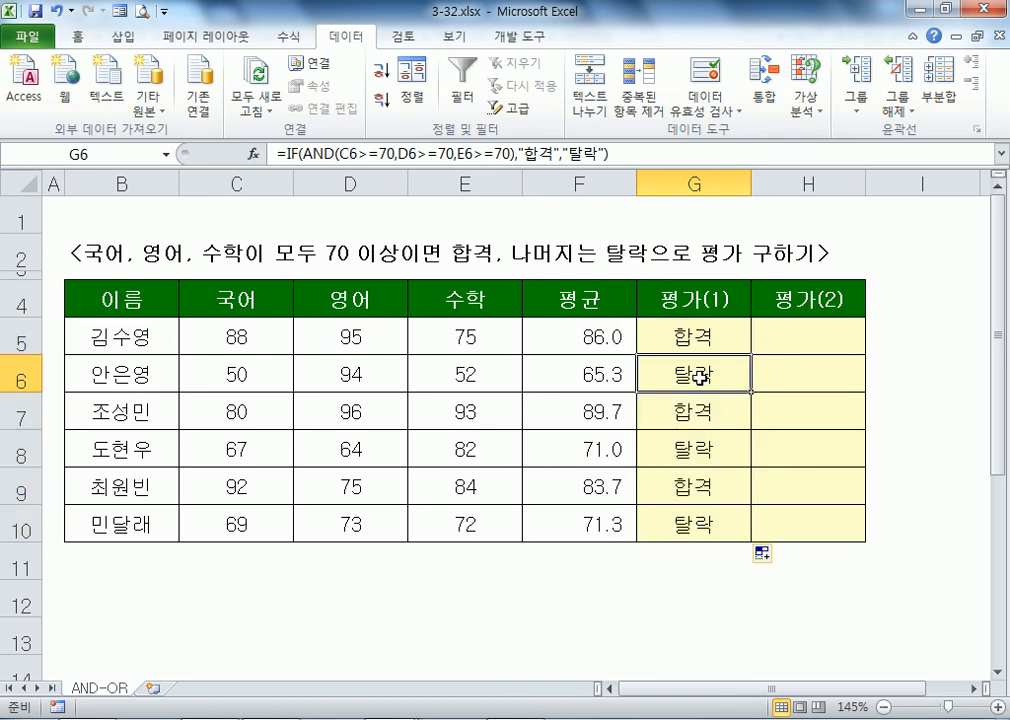
click(250, 368)
click(443, 367)
click(489, 444)
click(240, 458)
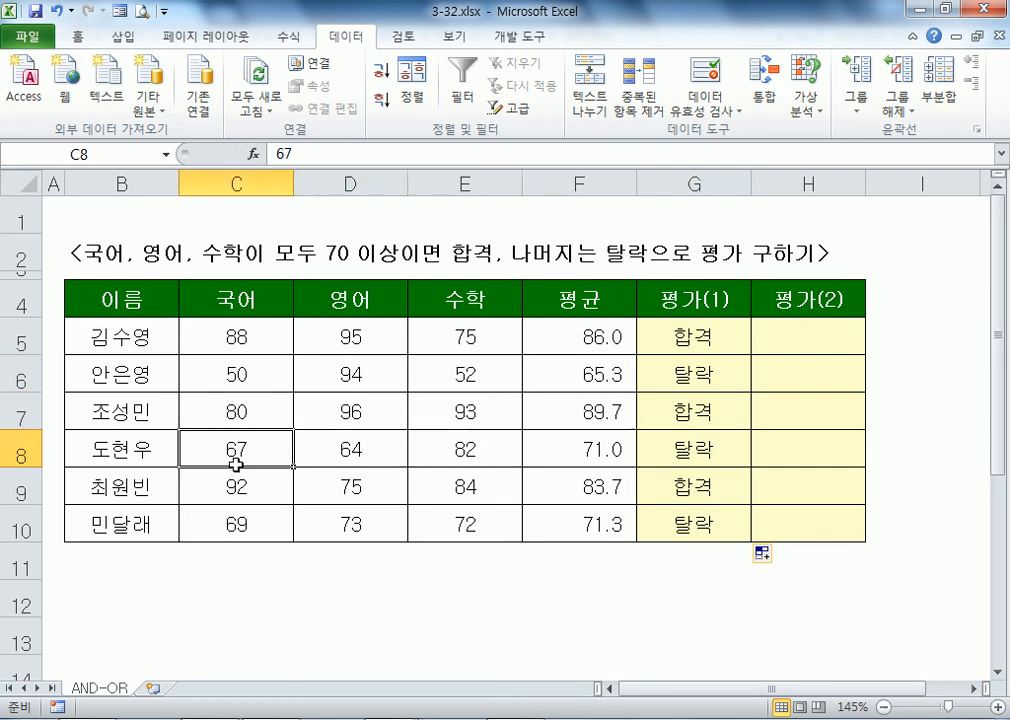
click(555, 519)
click(450, 531)
click(380, 521)
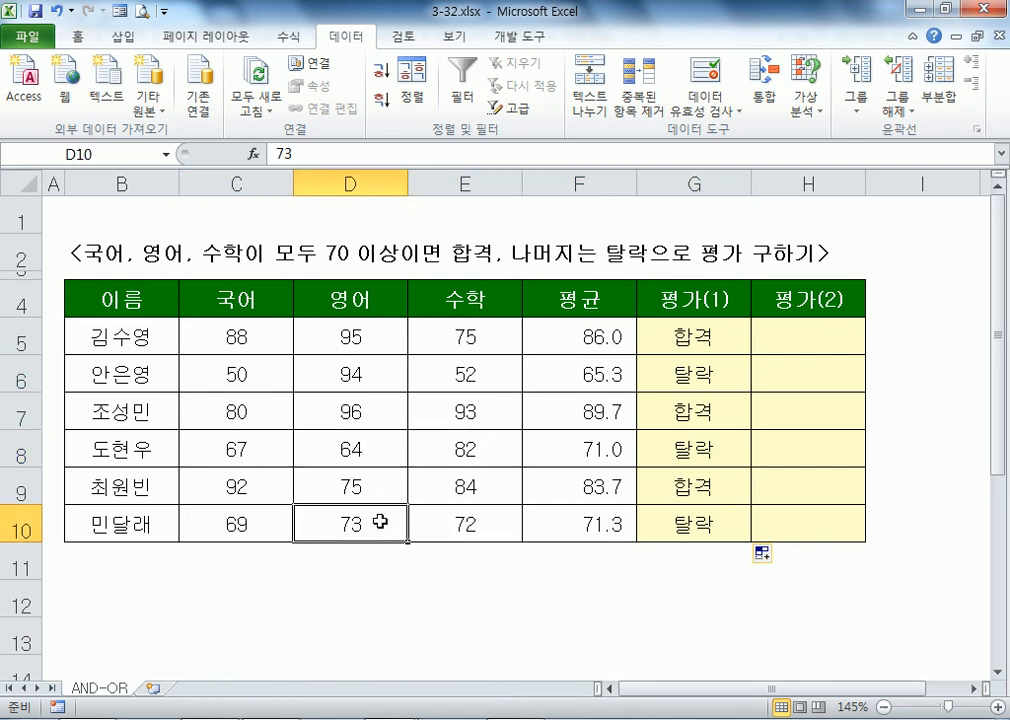
click(265, 529)
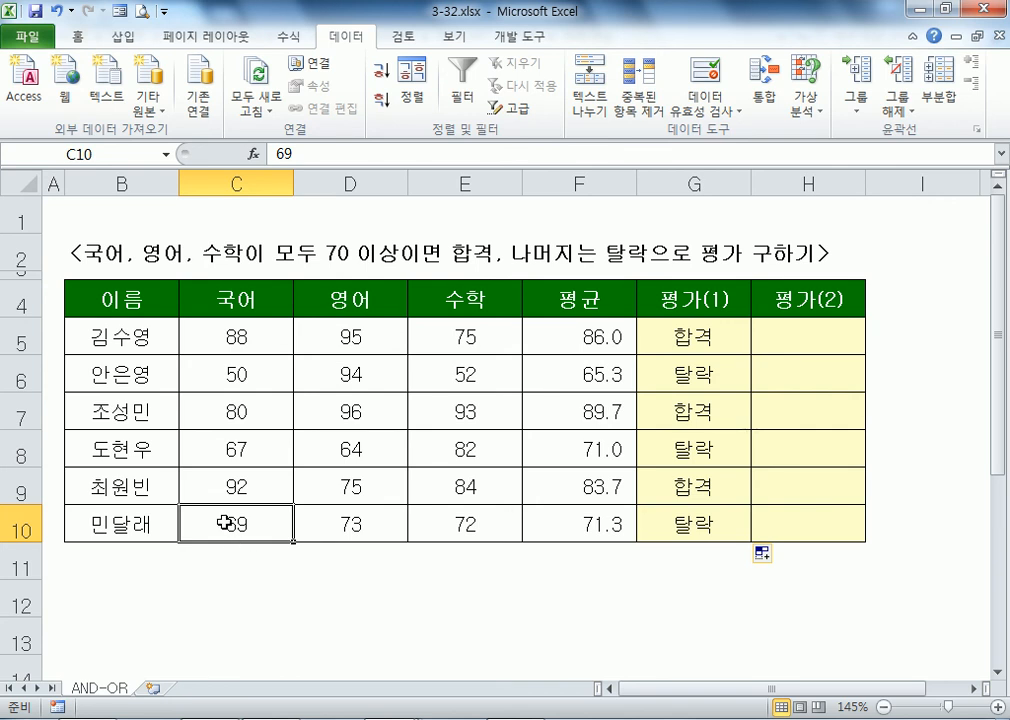
click(697, 348)
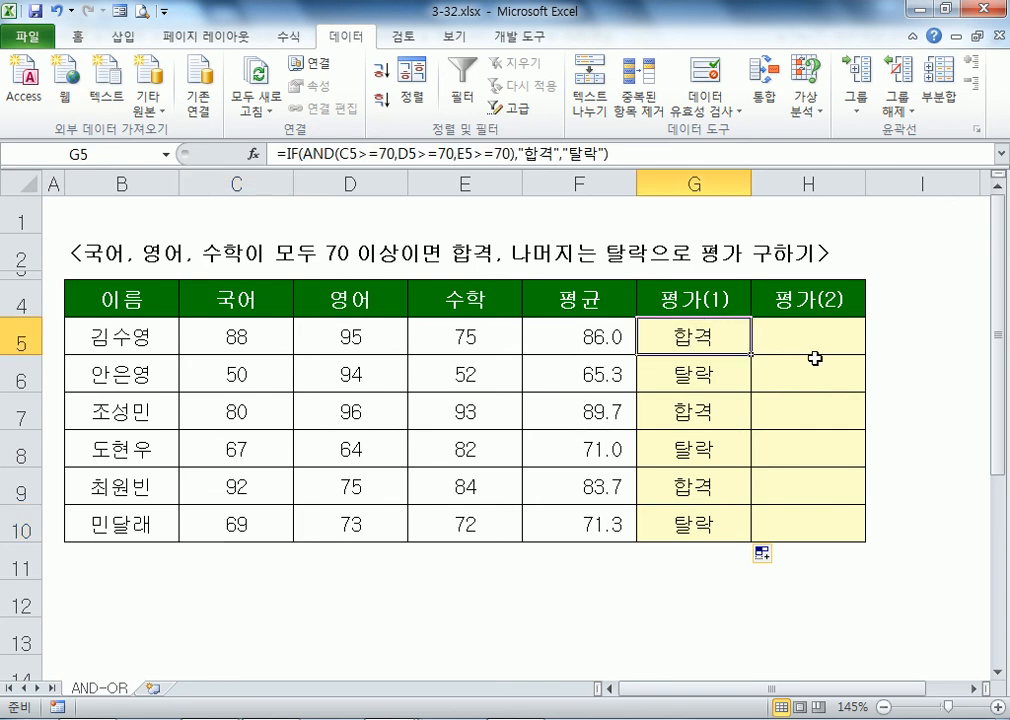
key(F2)
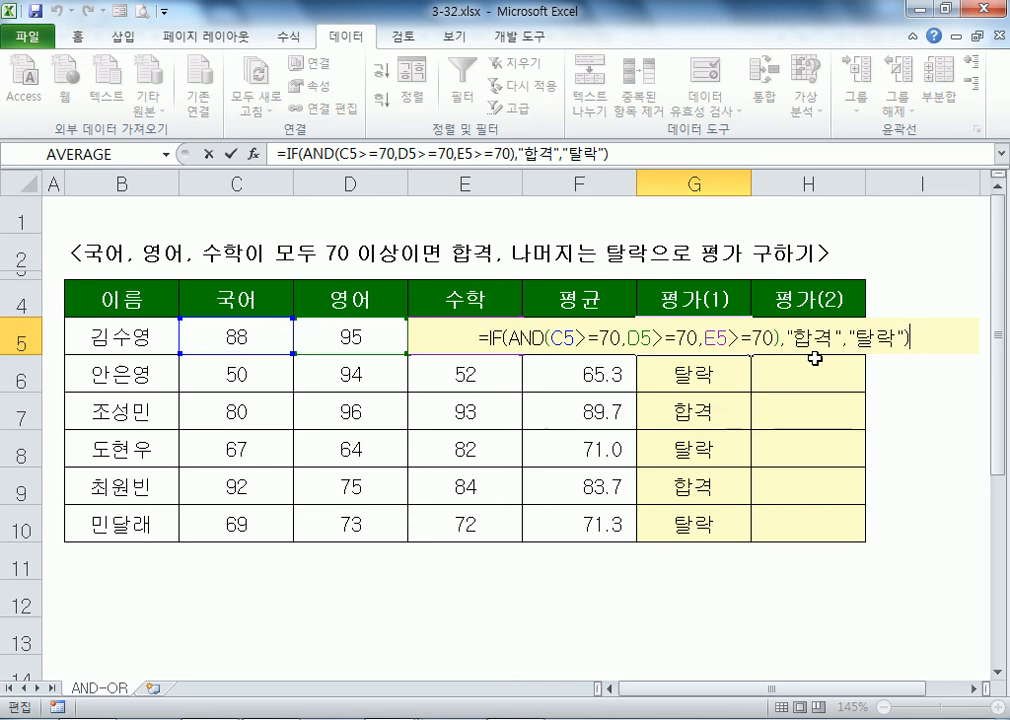
key(ctrl+Return)
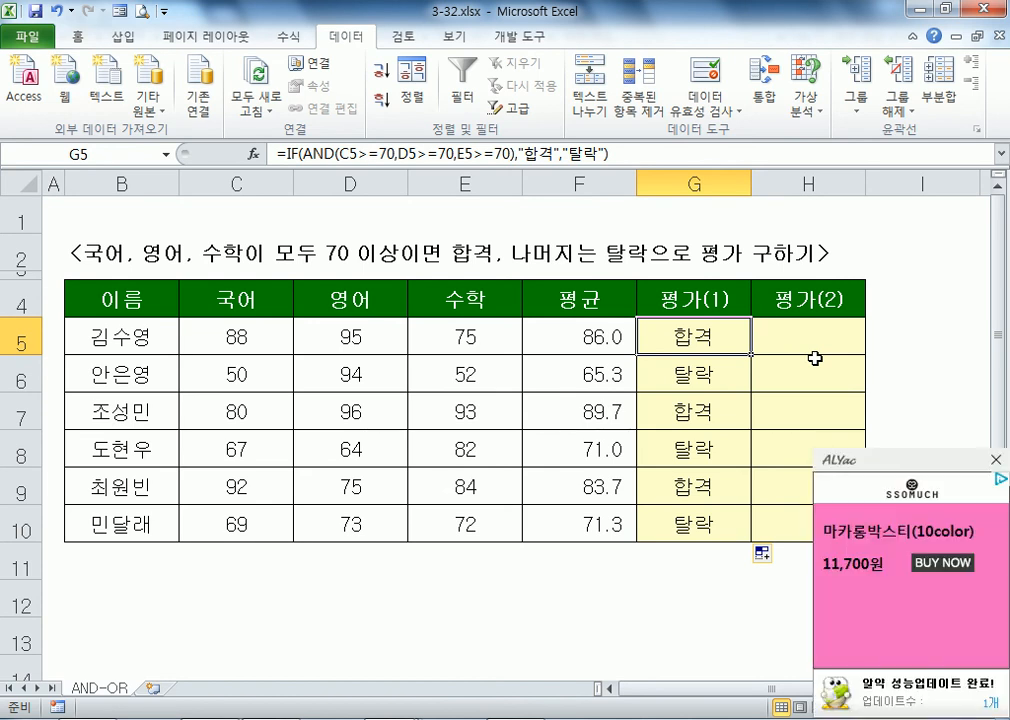
click(996, 461)
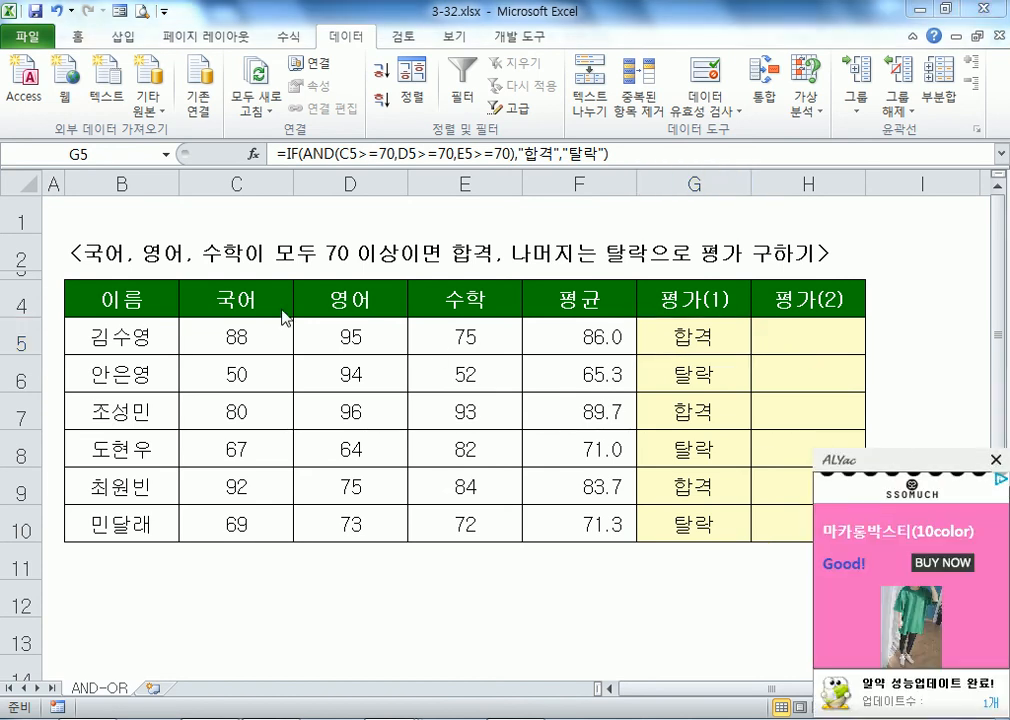
click(797, 337)
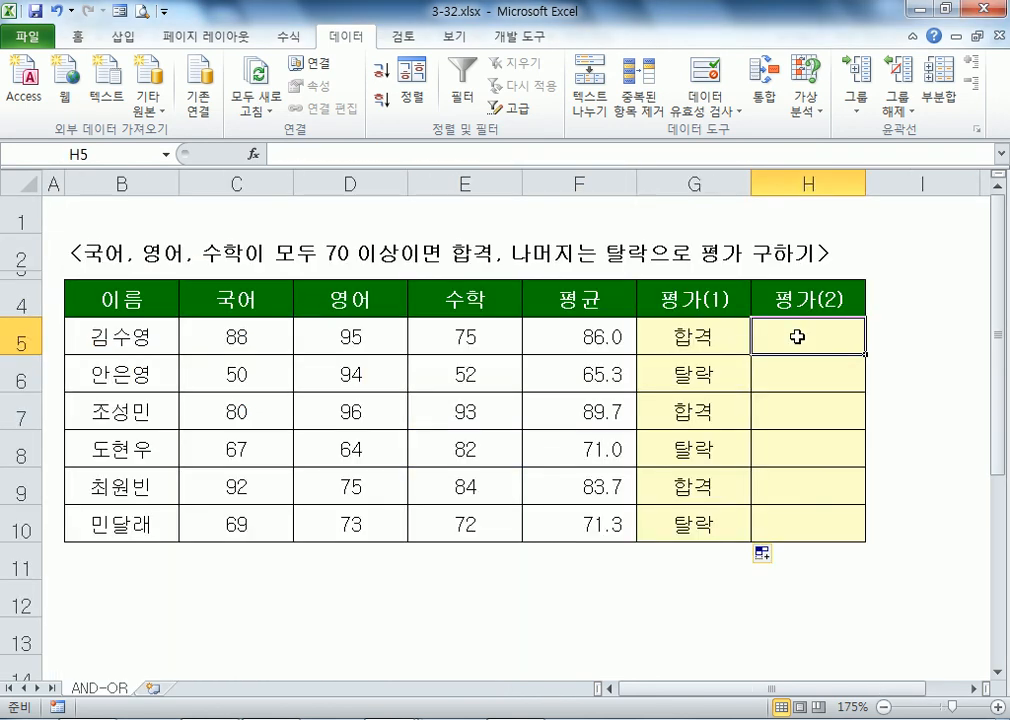
key(Left)
key(F2)
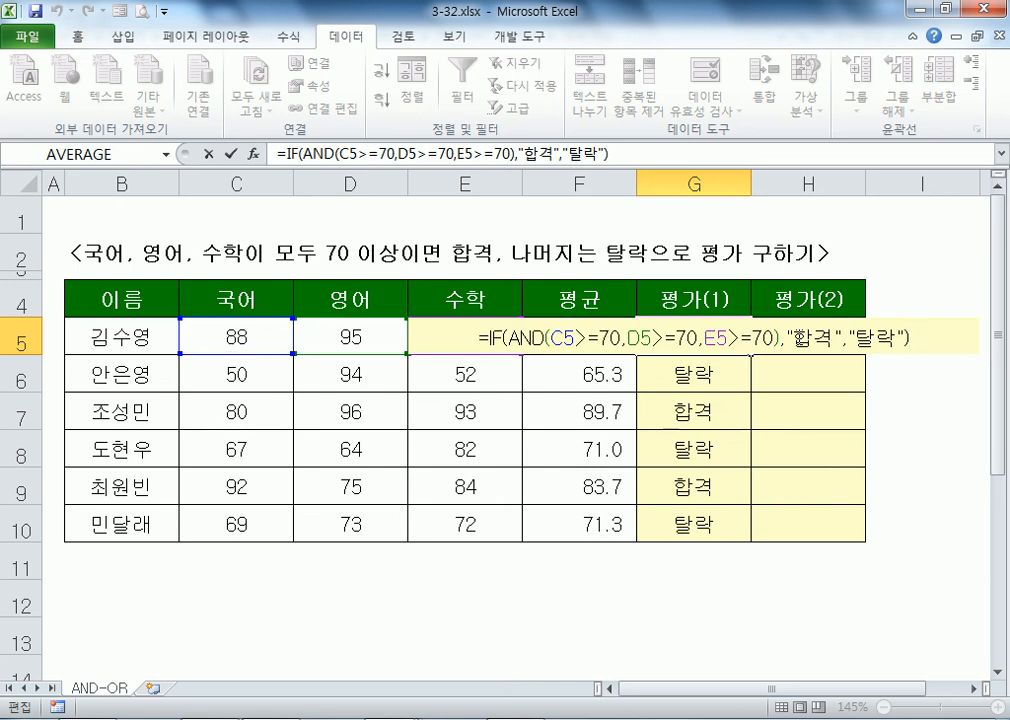
key(Tab)
key(Tab)
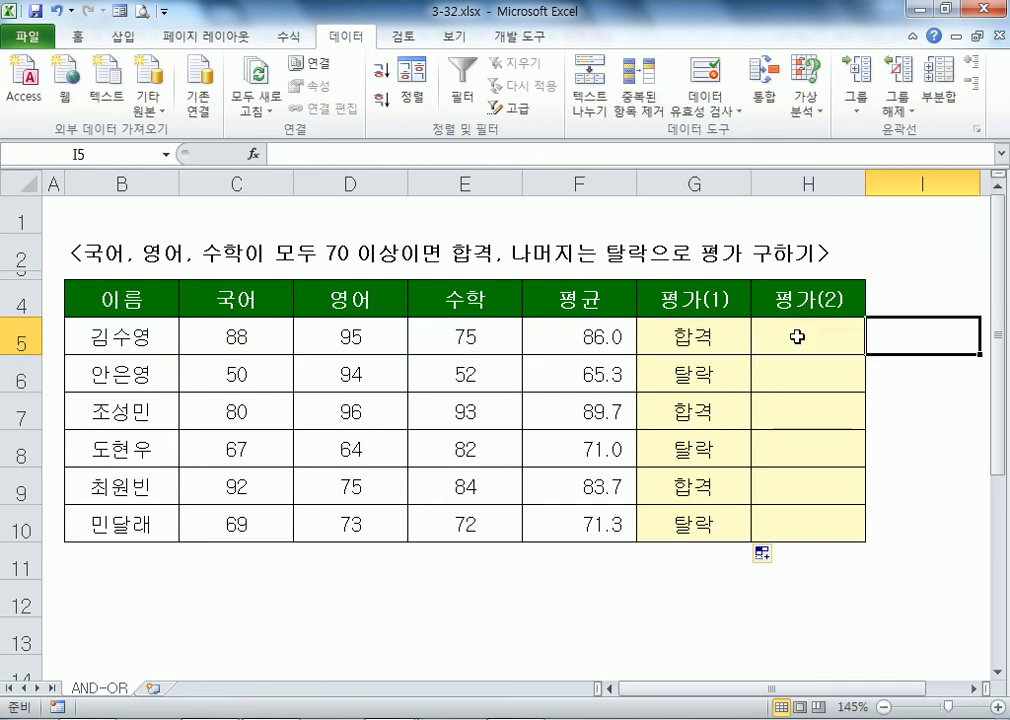
Step: In H5, start the formula =IF(MIN(C5:E5)<70 to test the lowest score
click(797, 337)
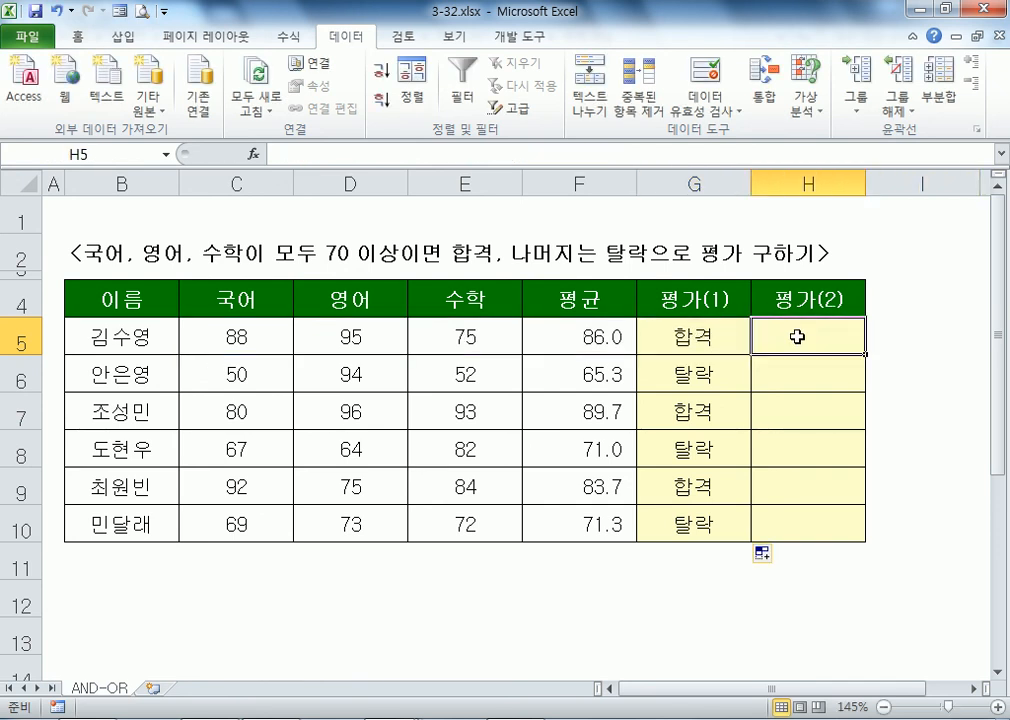
text(=ㅑ)
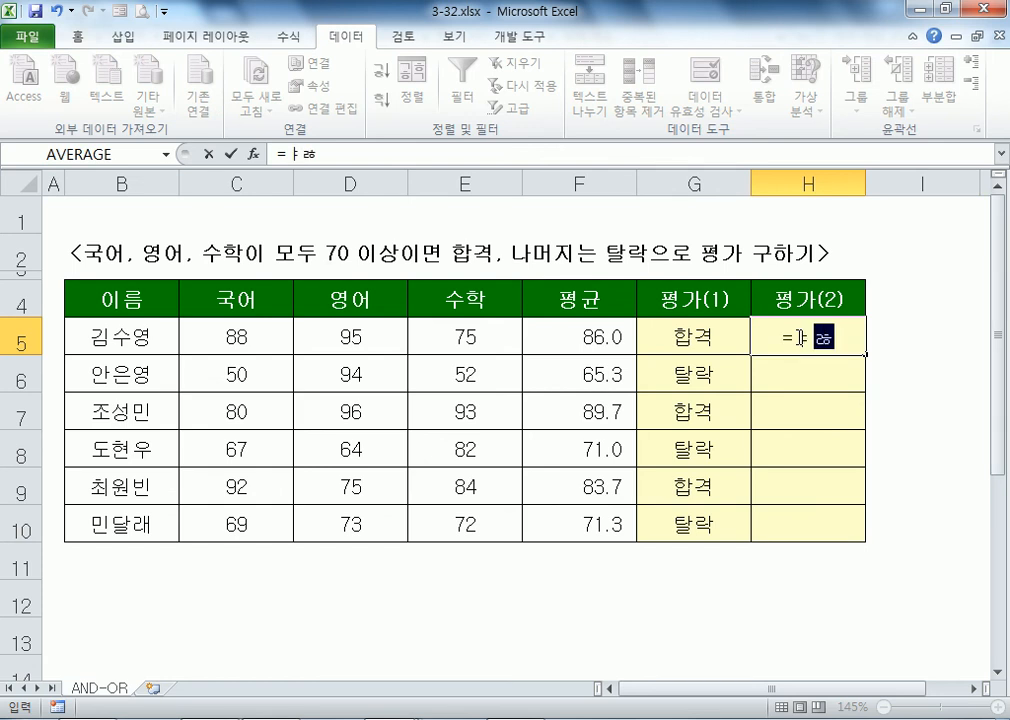
key(BackSpace)
text(IF()
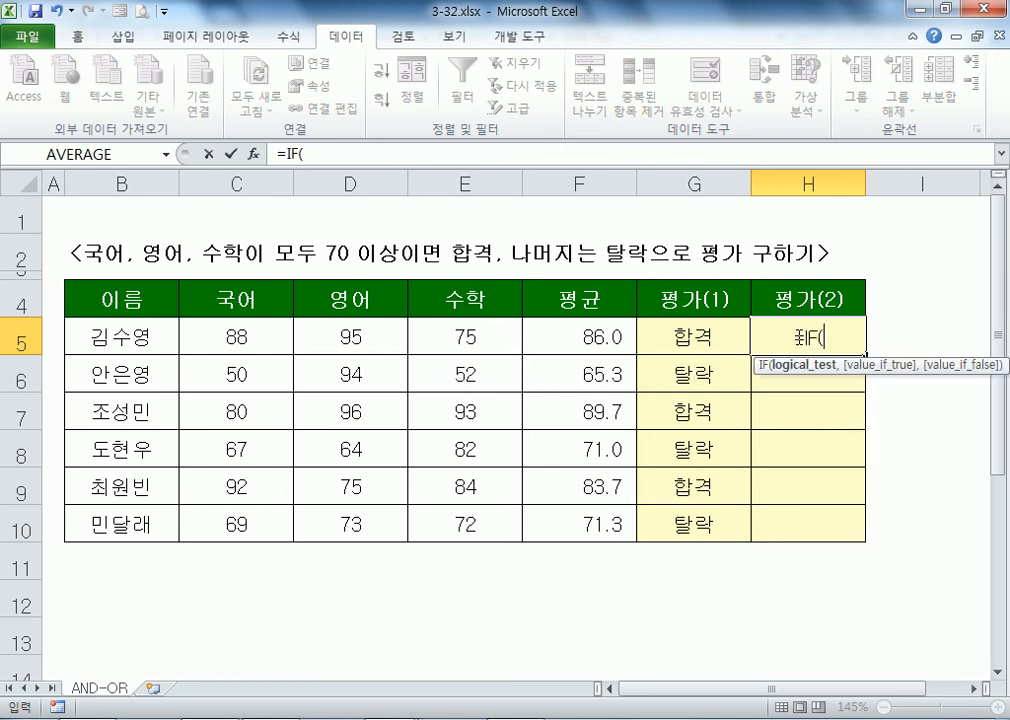
text(MIN()
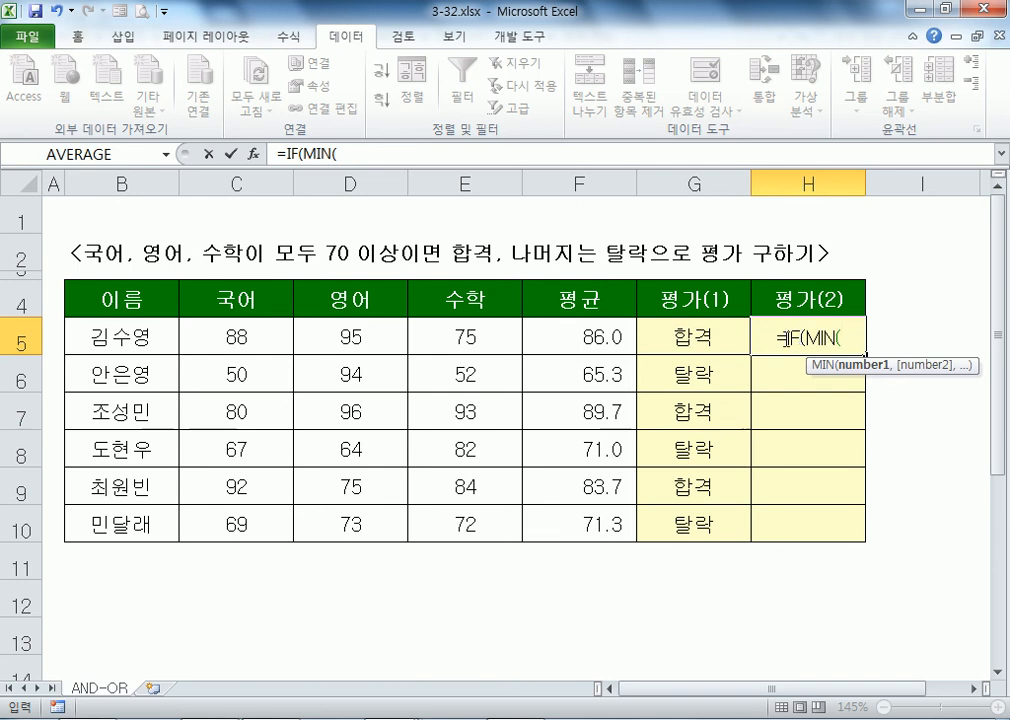
click(254, 337)
drag(254, 337, 496, 341)
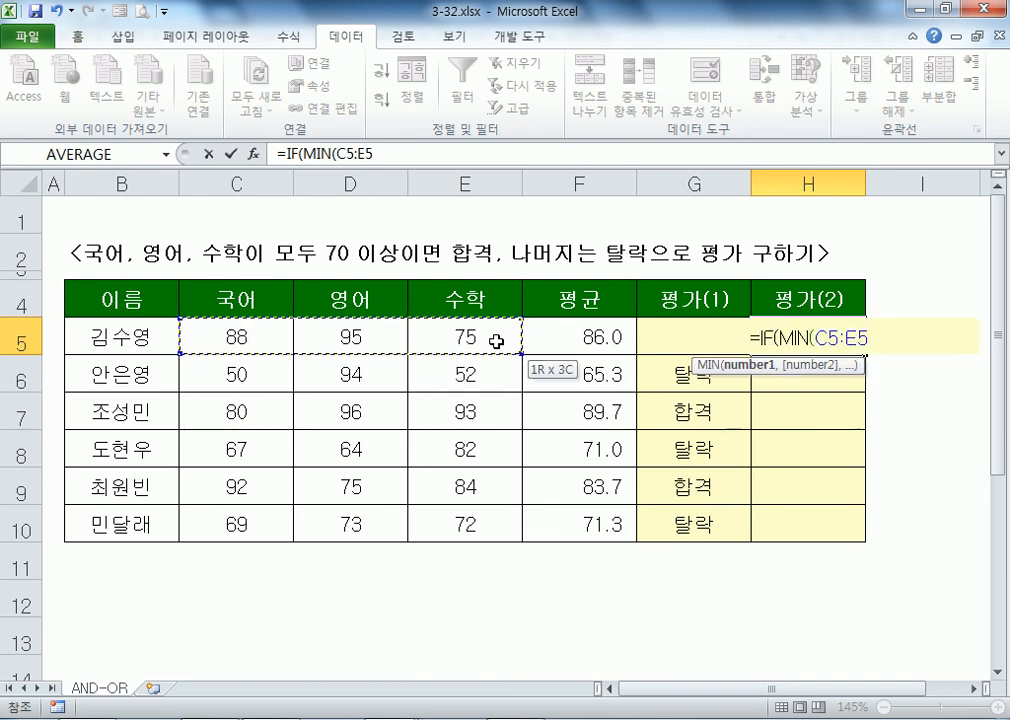
text())
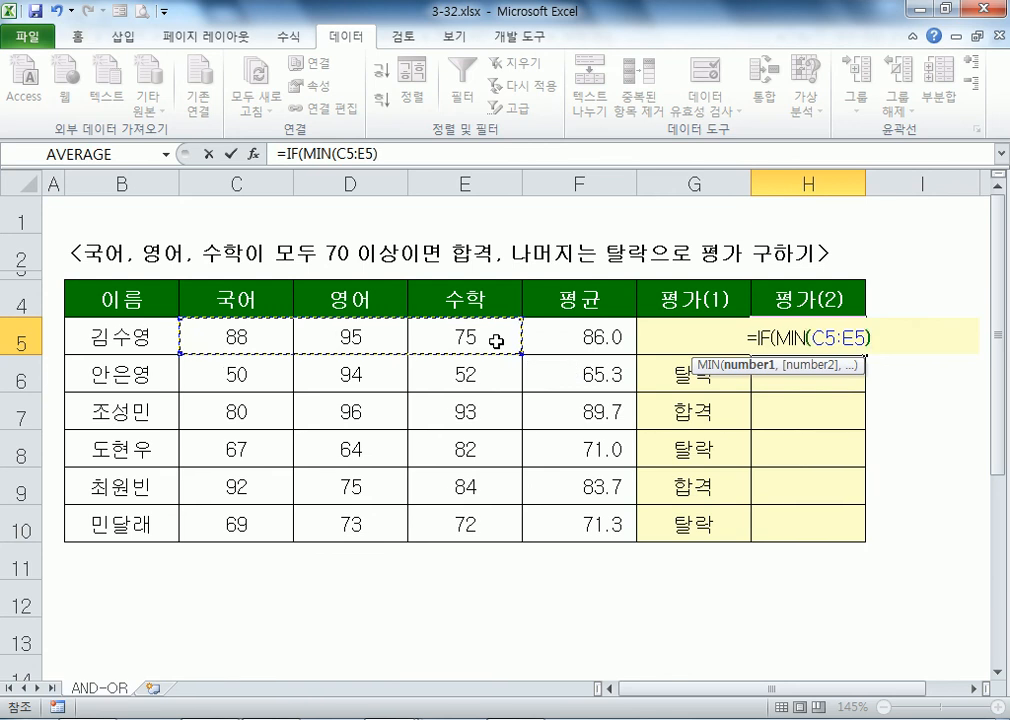
text(<70)
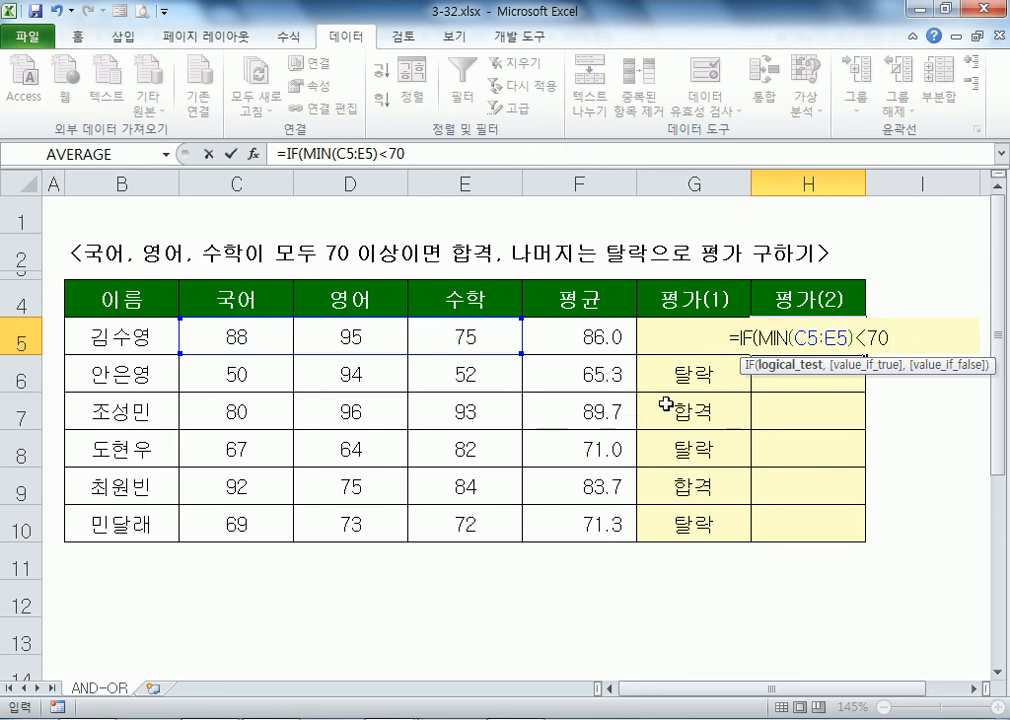
Step: Complete it with "탈락","합격" and fill H5's formula down to H10
text(,"탈락)
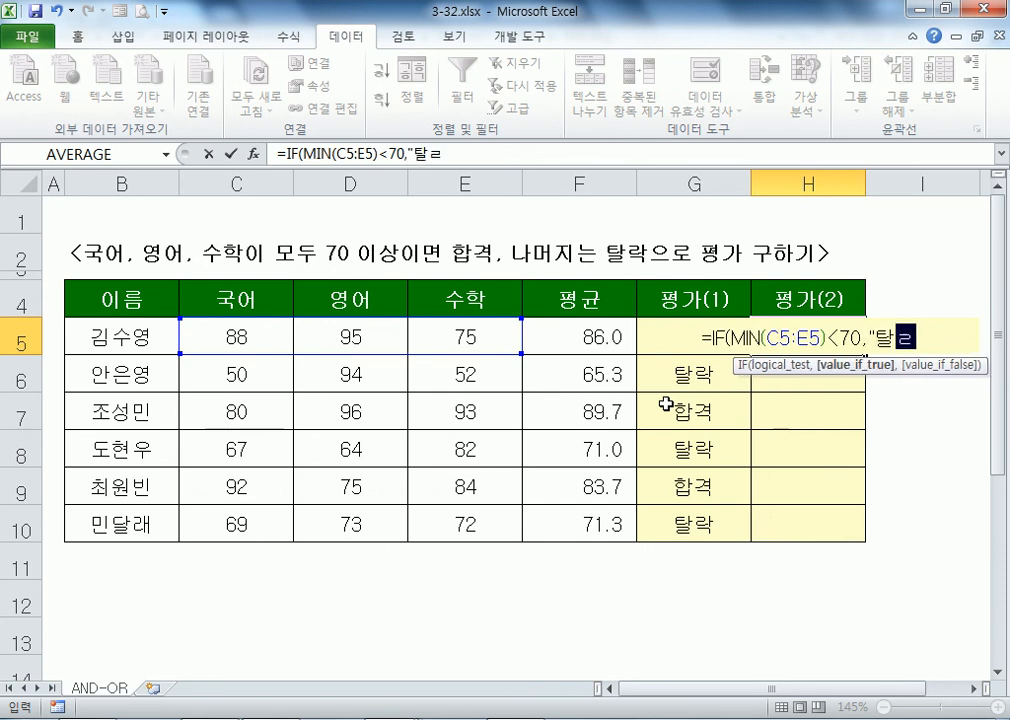
key(shift+Return)
key(Return)
key(Down)
key(F2)
key(Left)
text(,")
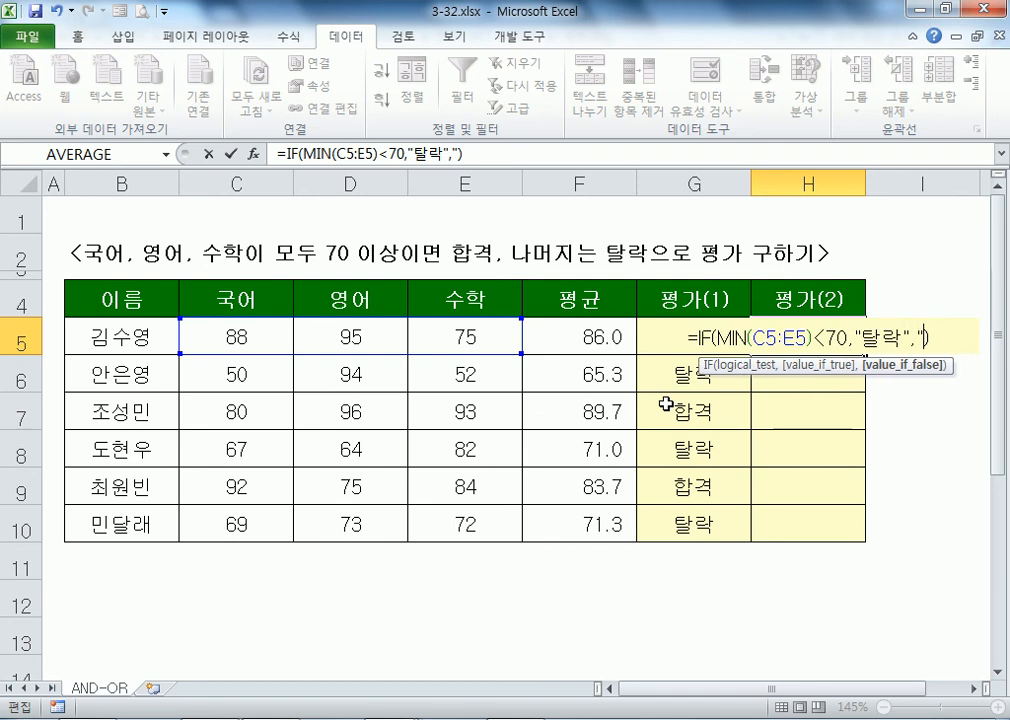
text(합격")
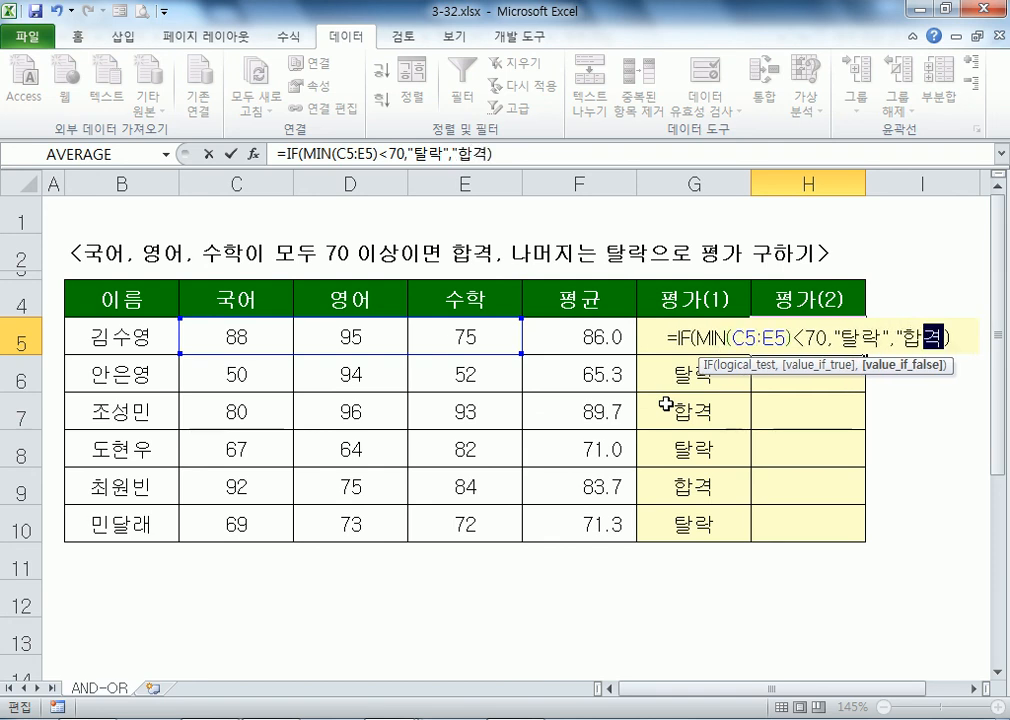
key(Return)
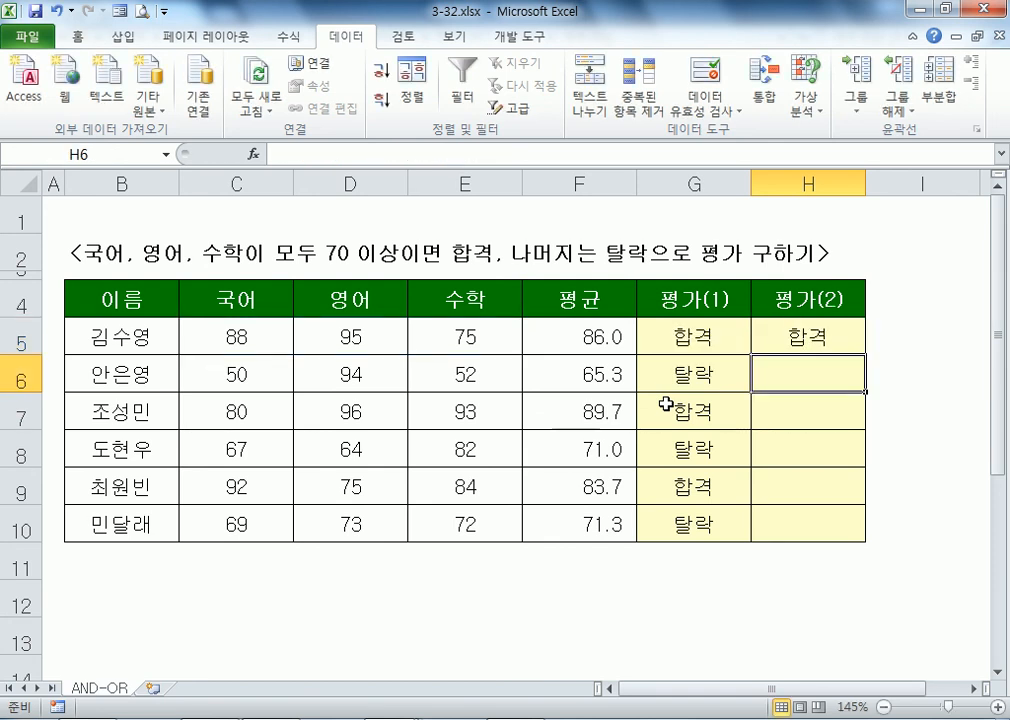
click(838, 346)
drag(862, 354, 863, 541)
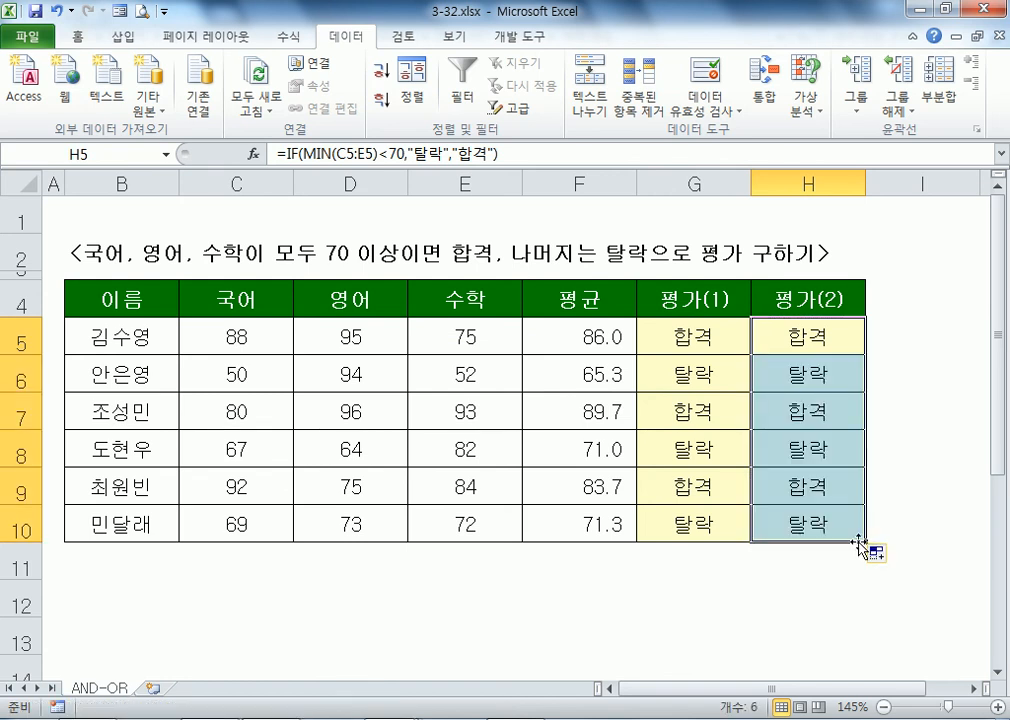
Step: Inspect the MIN formula text in H5 without changing it
click(798, 338)
double_click(798, 338)
drag(665, 338, 940, 354)
key(Escape)
Step: Copy G5's AND formula from the formula bar and paste it into the Notepad notes
click(706, 336)
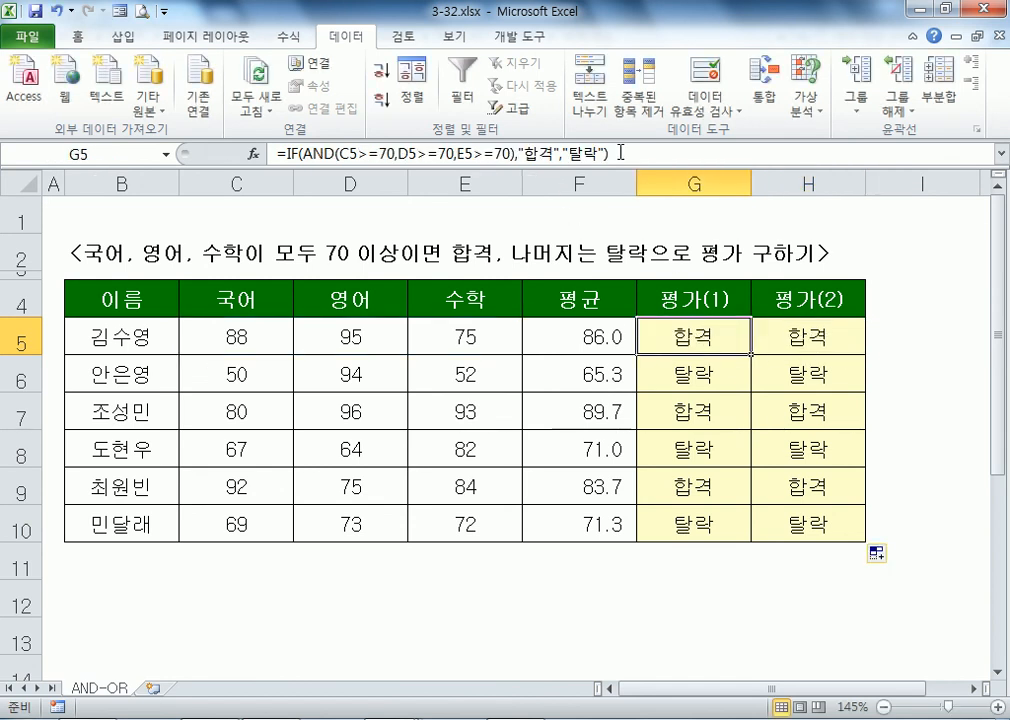
drag(622, 154, 196, 138)
key(alt+Tab)
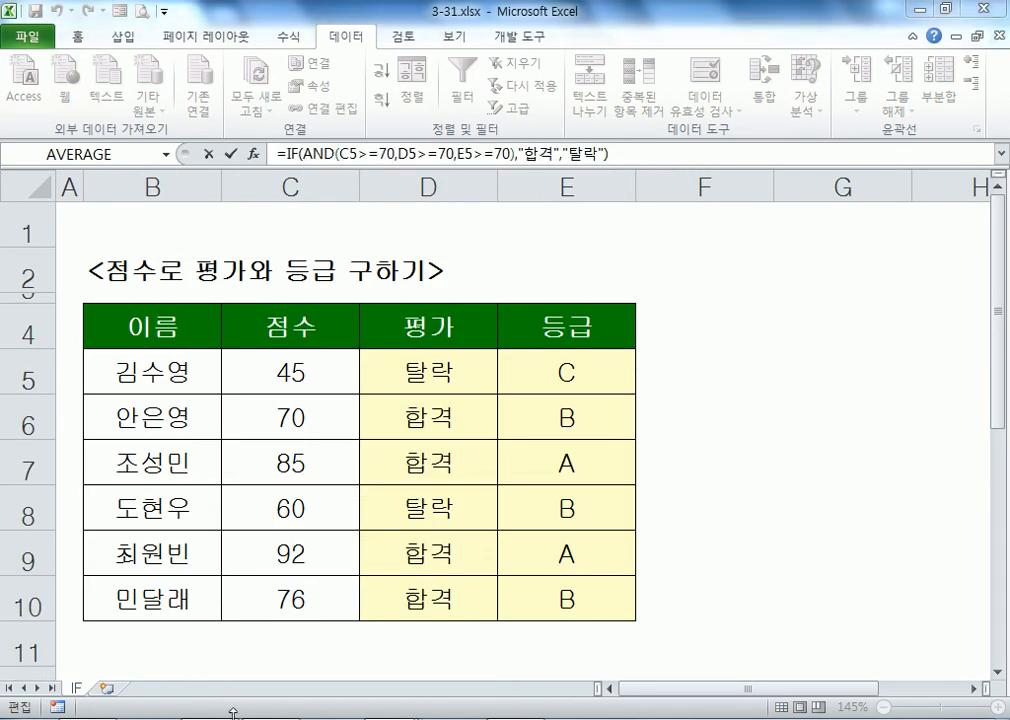
key(ctrl+c)
key(alt+Tab)
key(Return)
key(Return)
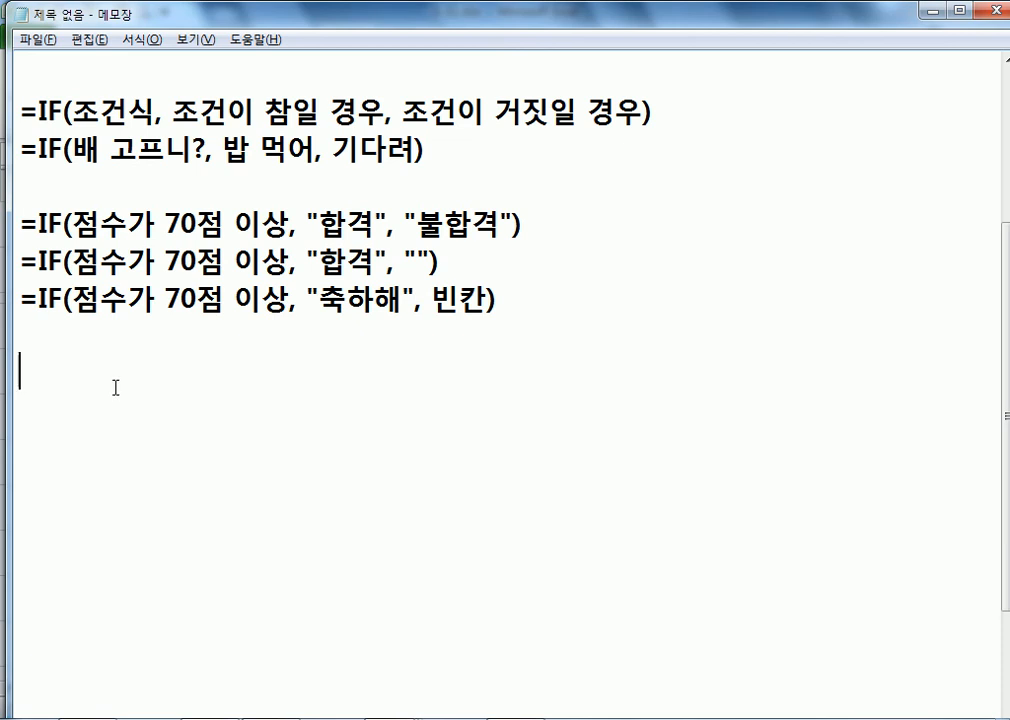
key(BackSpace)
key(ctrl+v)
key(alt+Tab)
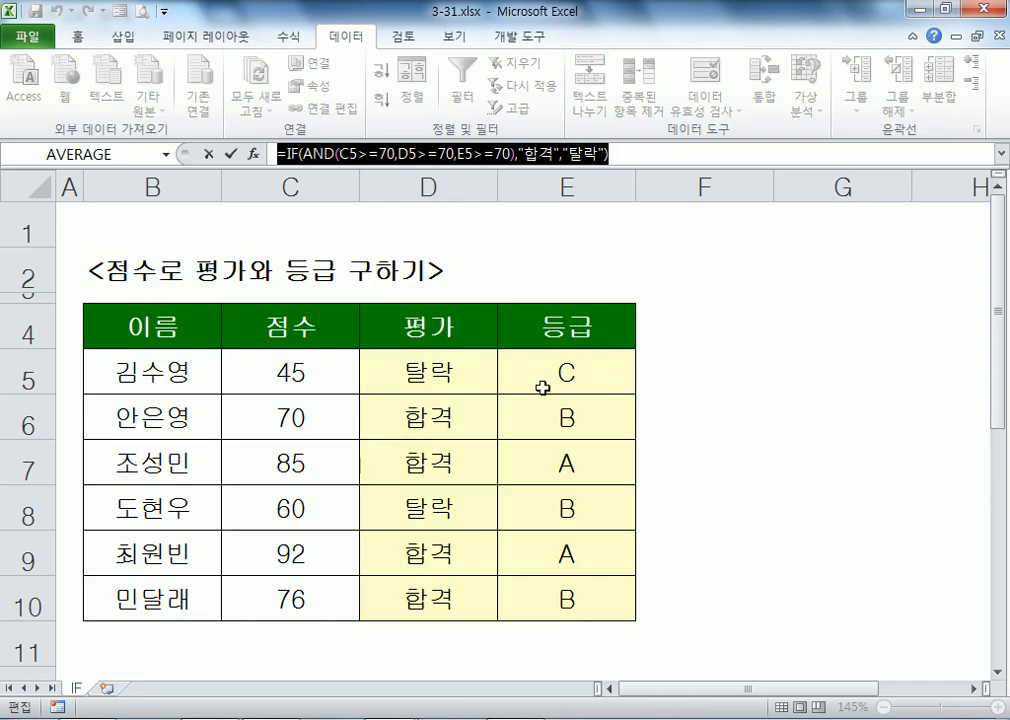
key(alt+Tab)
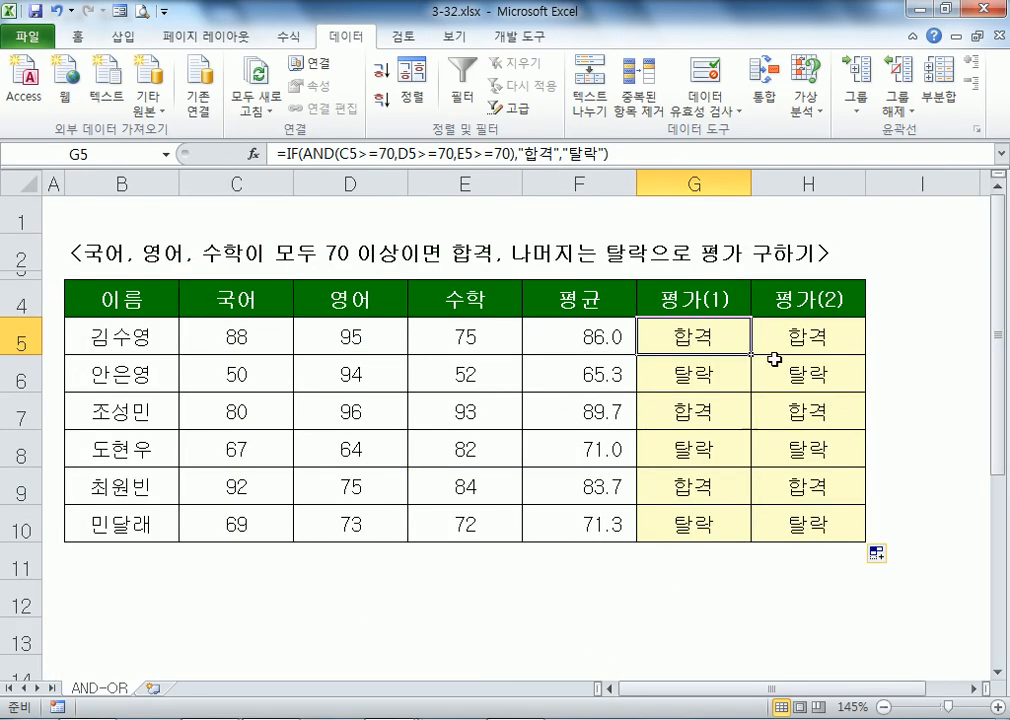
Step: Paste H5's MIN formula below it and leave a blank line after the AND formula
key(Right)
drag(542, 153, 277, 153)
key(ctrl+c)
key(alt+Tab)
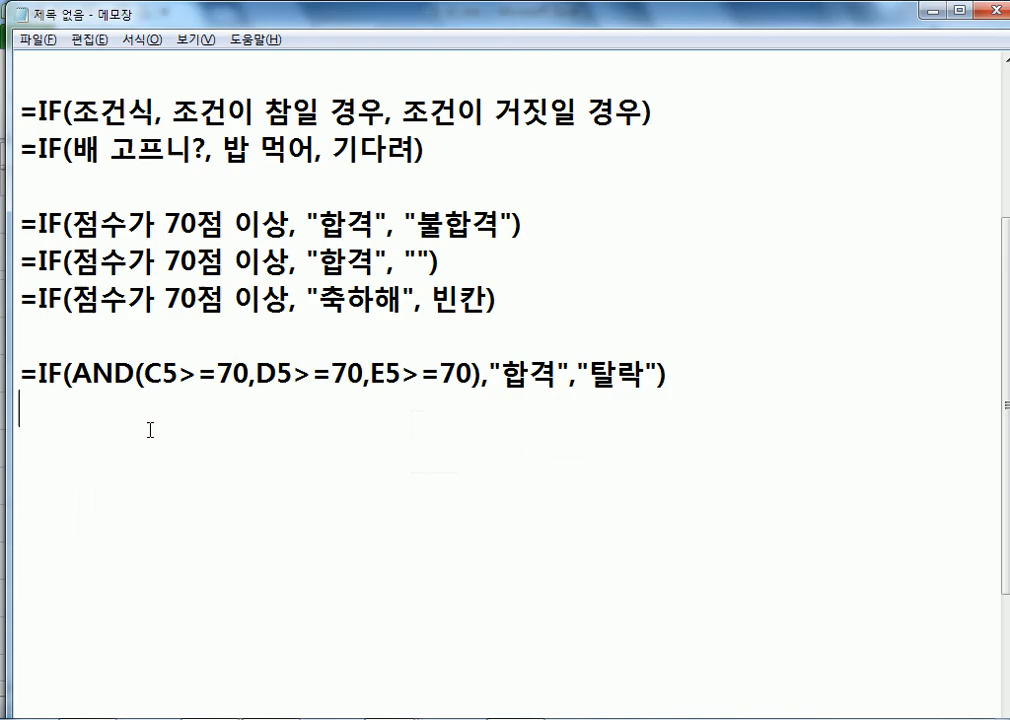
key(Return)
key(ctrl+v)
key(Up)
key(End)
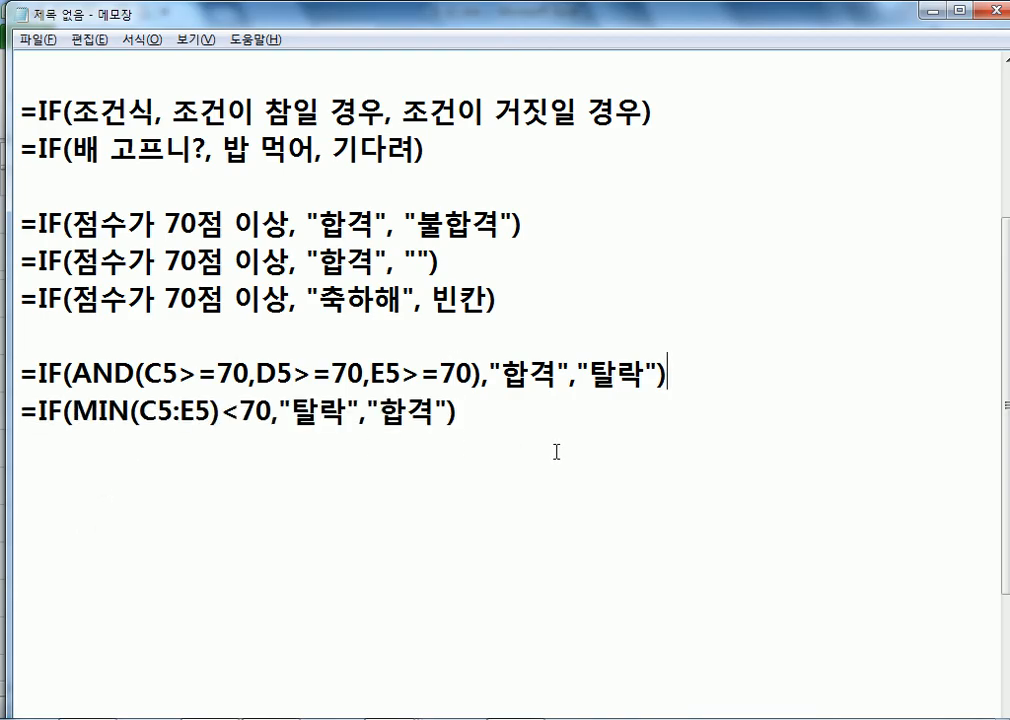
key(Return)
Step: Type =IF(OR(C5<70, D5<70,E5<70),"탈락","합격") on the blank line between the AND and MIN formulas
text(=)
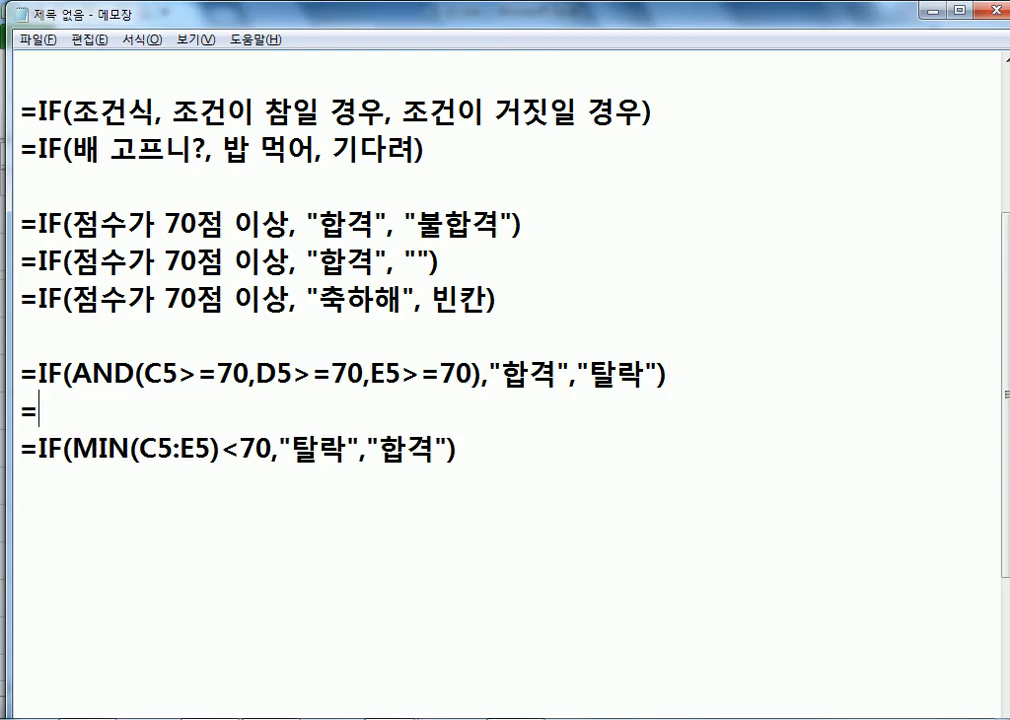
text(IF(OR()
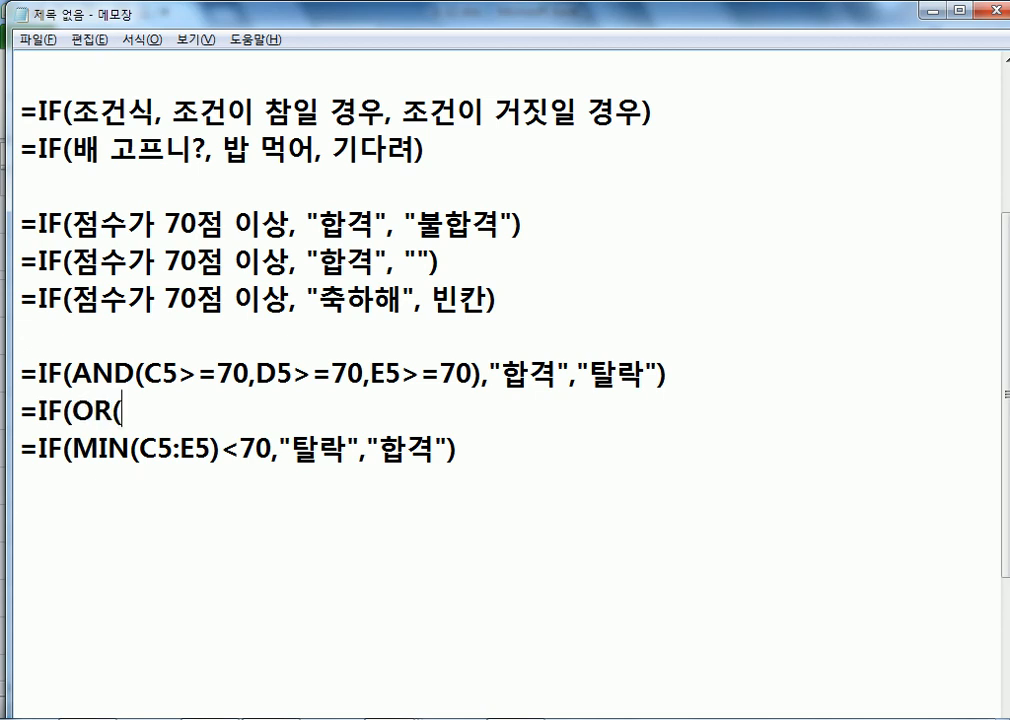
text(C5<70)
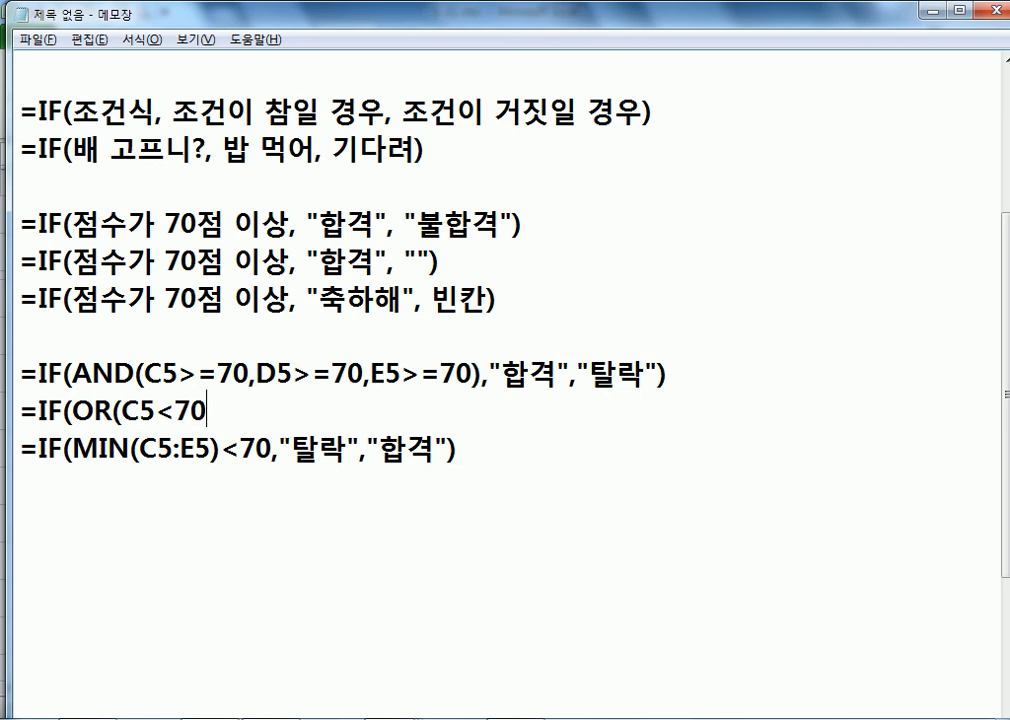
text(, D5<70,)
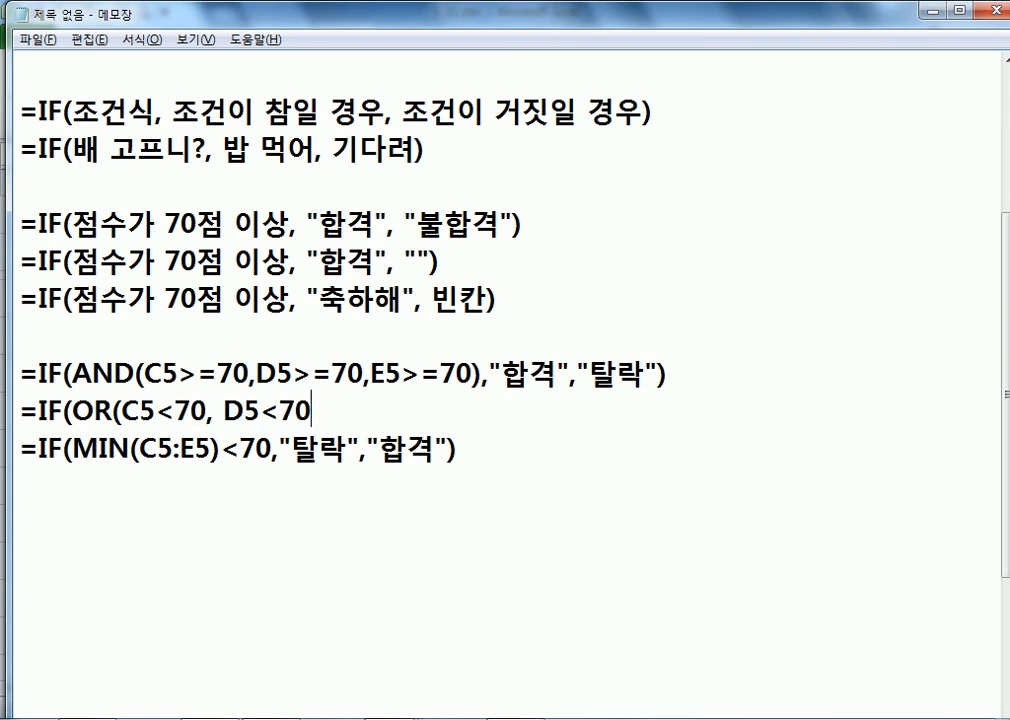
text(E5<70), ")
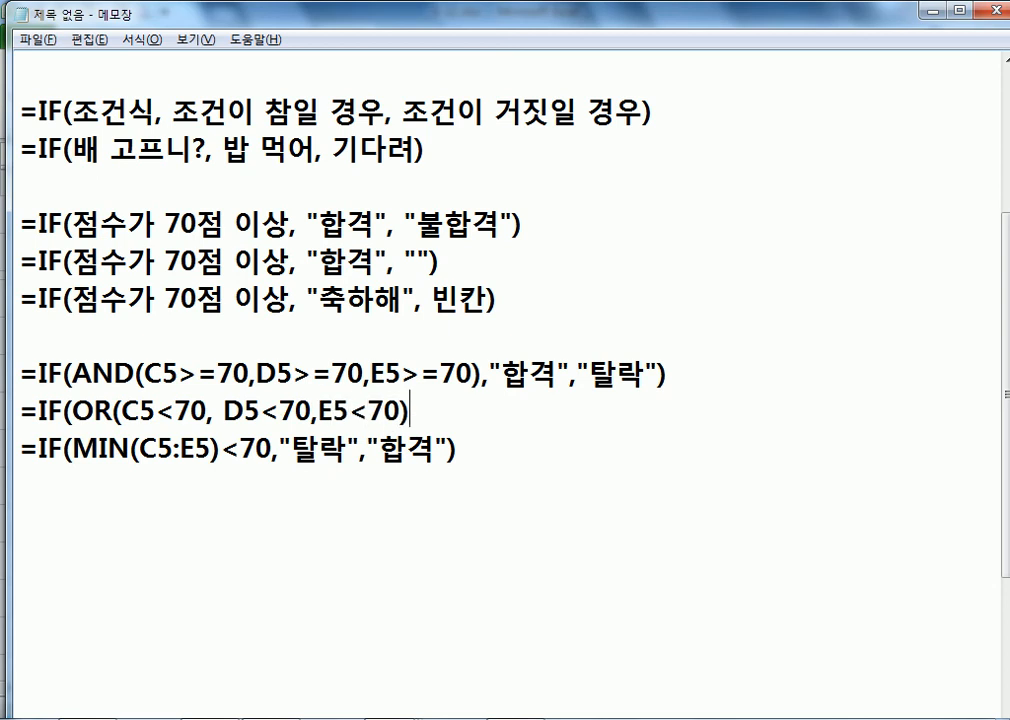
key(BackSpace)
key(BackSpace)
text("XKF)
key(BackSpace)
key(BackSpace)
key(BackSpace)
key(Hangul)
text(타ㄹ락","하)
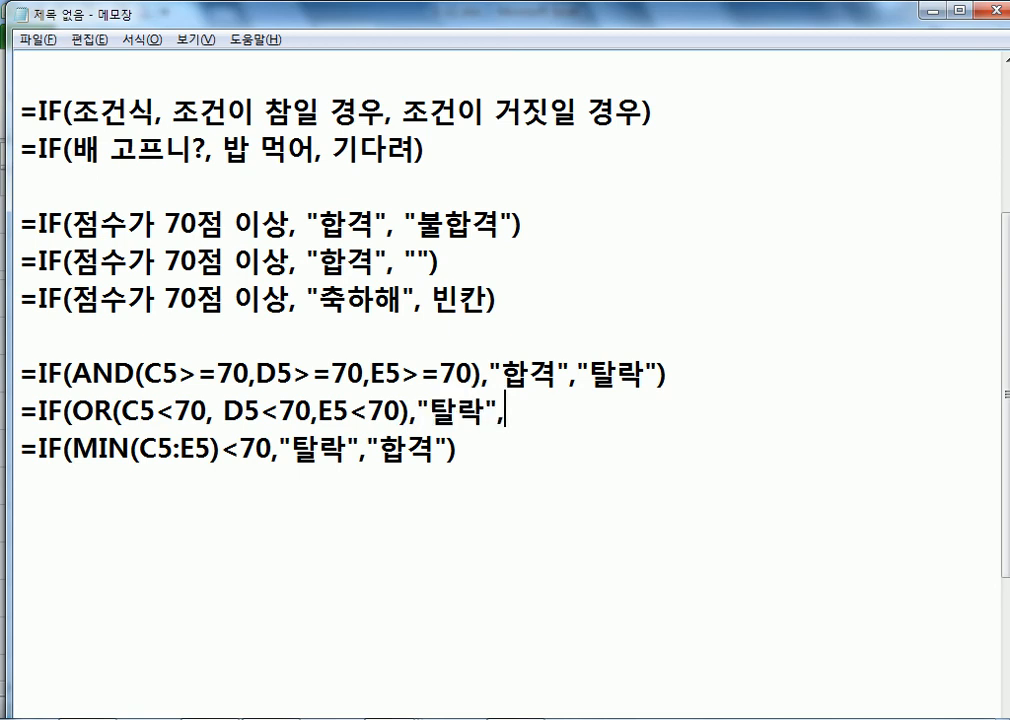
text(ㅂ격"))
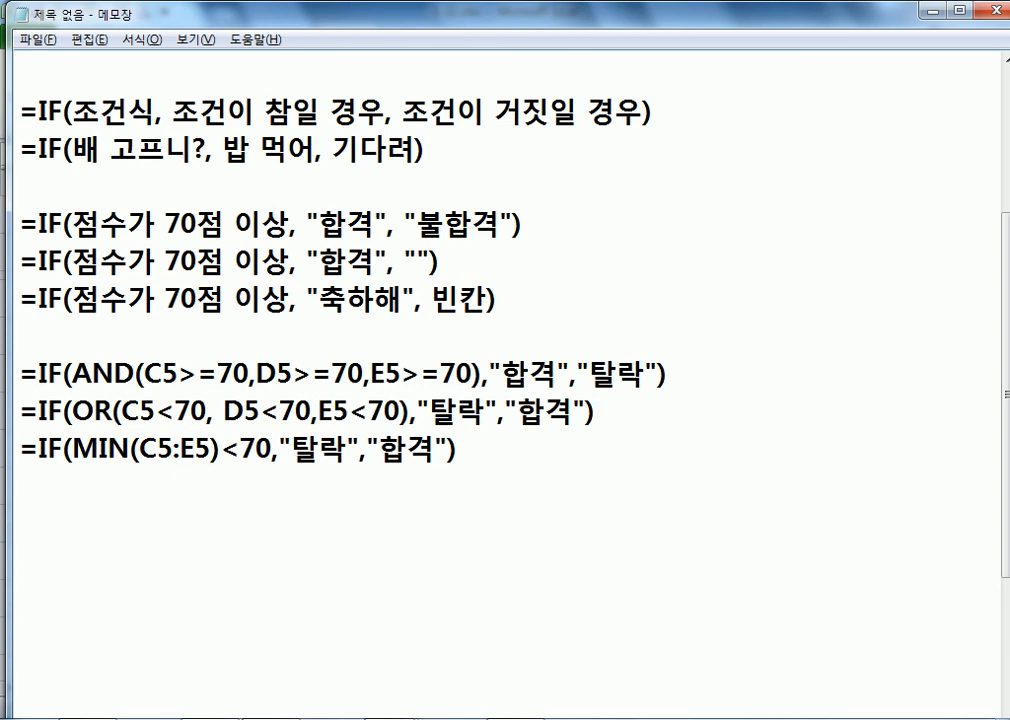
key(Home)
drag(146, 374, 234, 374)
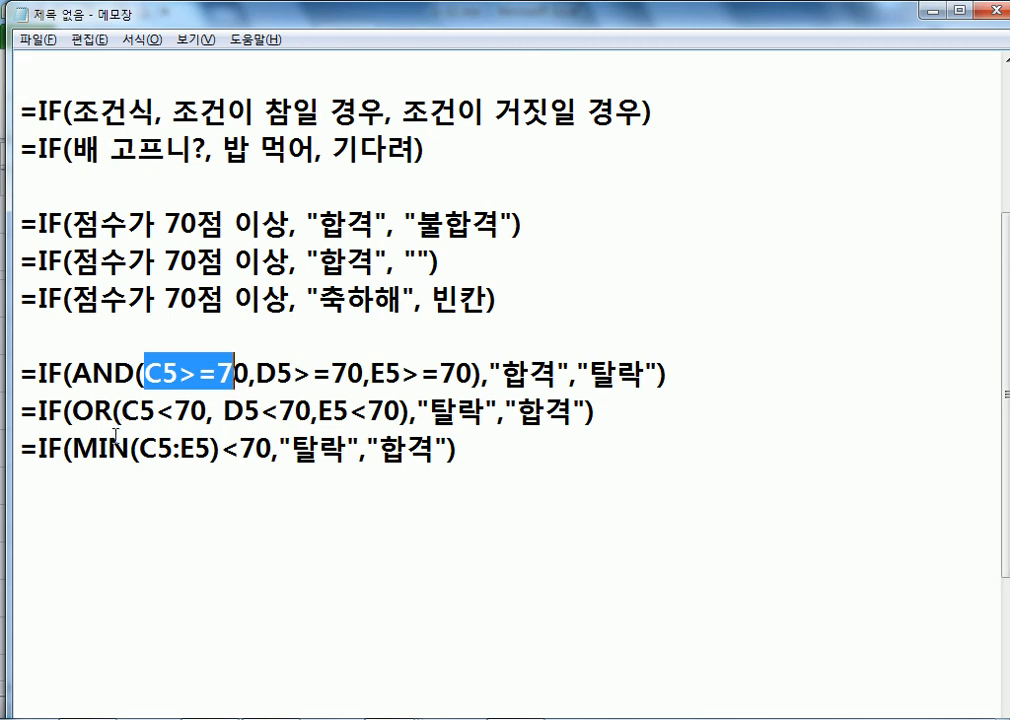
drag(19, 451, 73, 460)
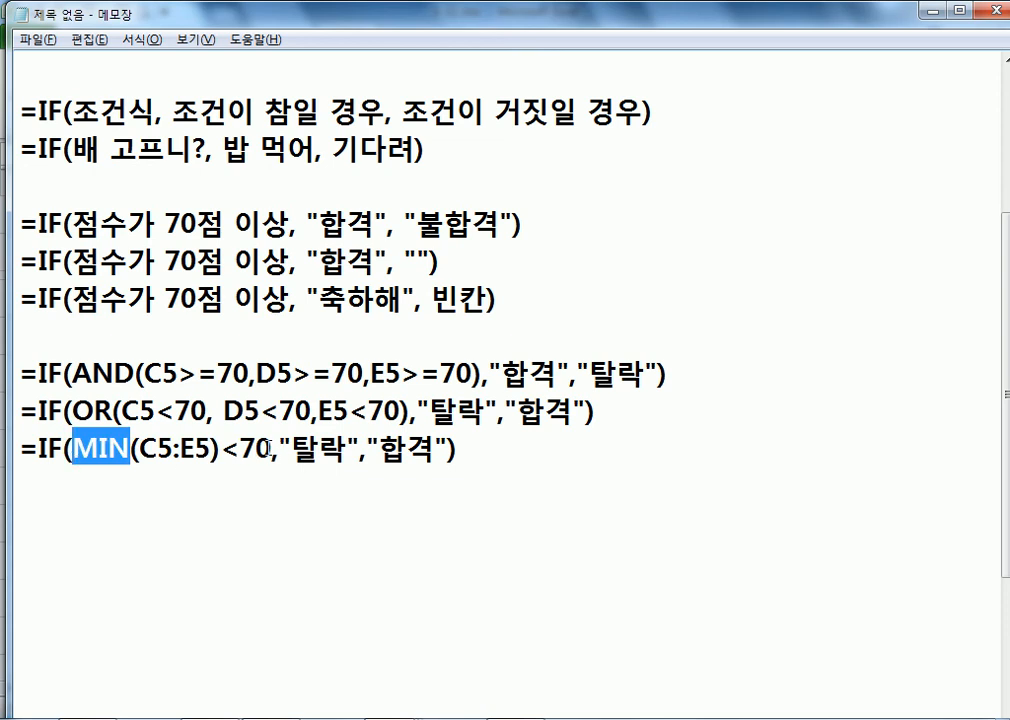
drag(271, 451, 244, 451)
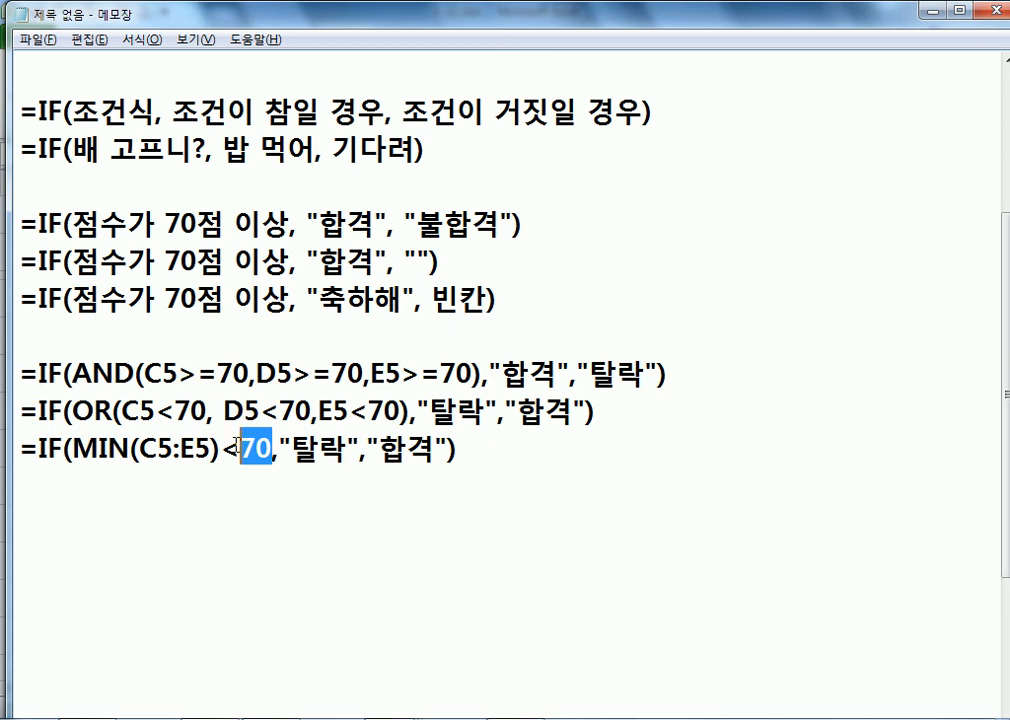
drag(489, 460, 13, 452)
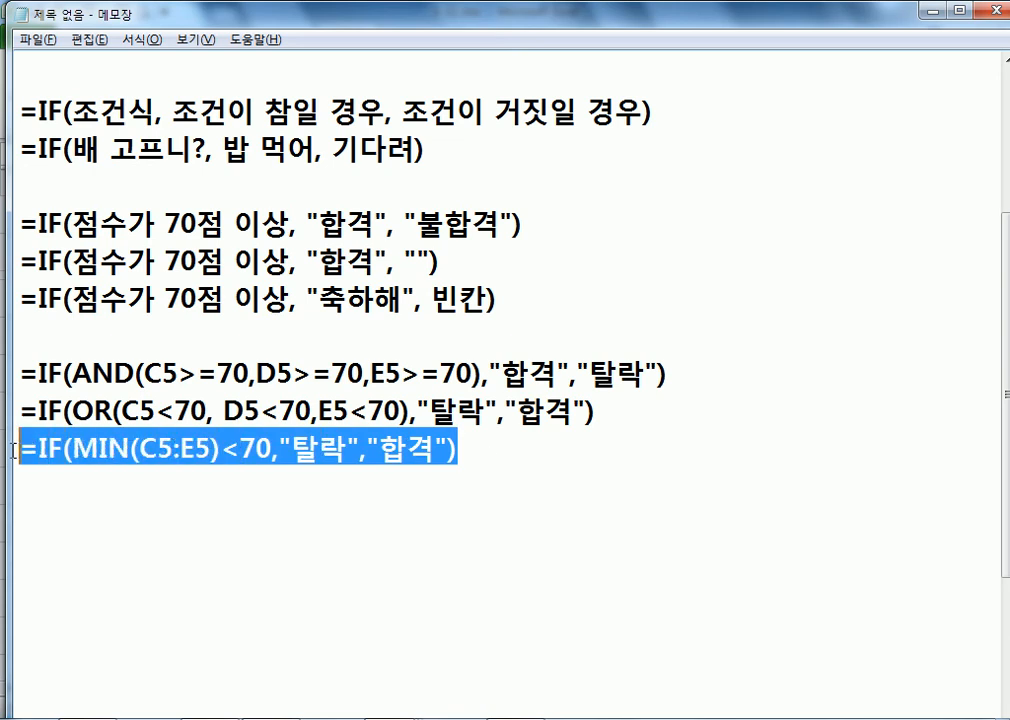
click(115, 514)
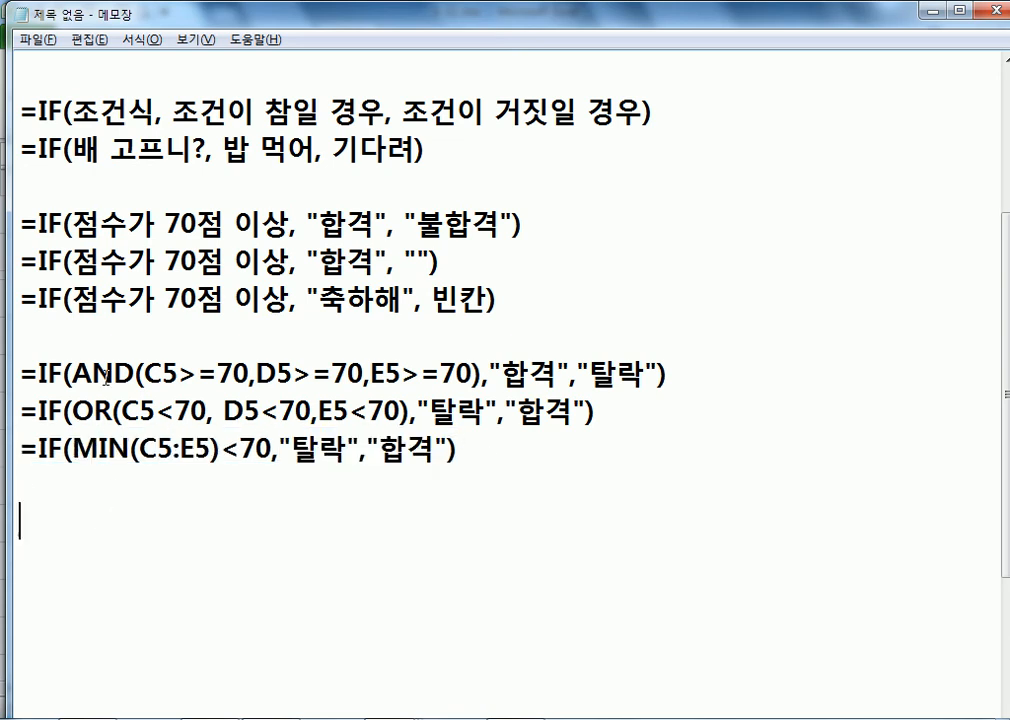
click(107, 411)
click(110, 490)
Step: Inspect H5's MIN-based pass/fail formula, then bring the Notepad formula notes back into view
click(115, 500)
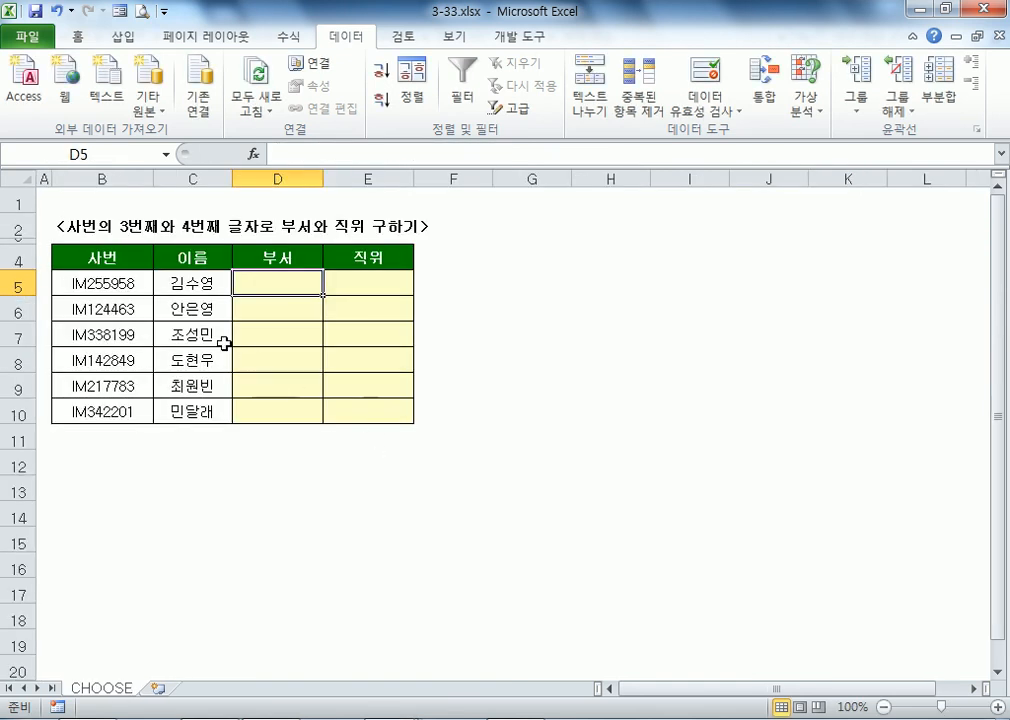
ctrl+scroll(203, 333, up, 2)
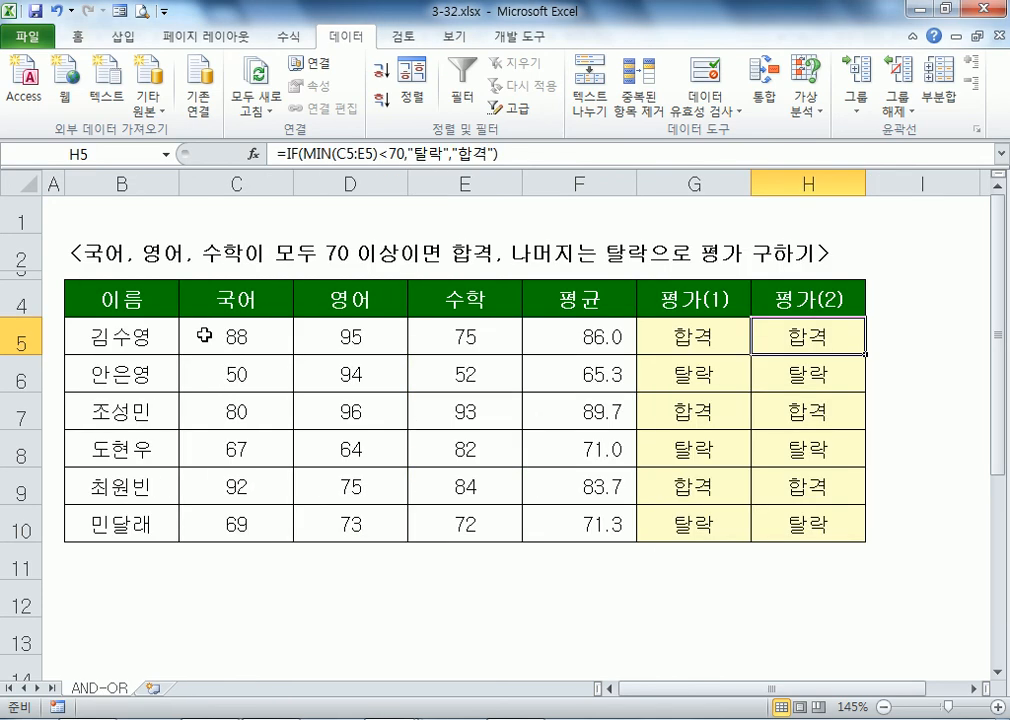
key(F2)
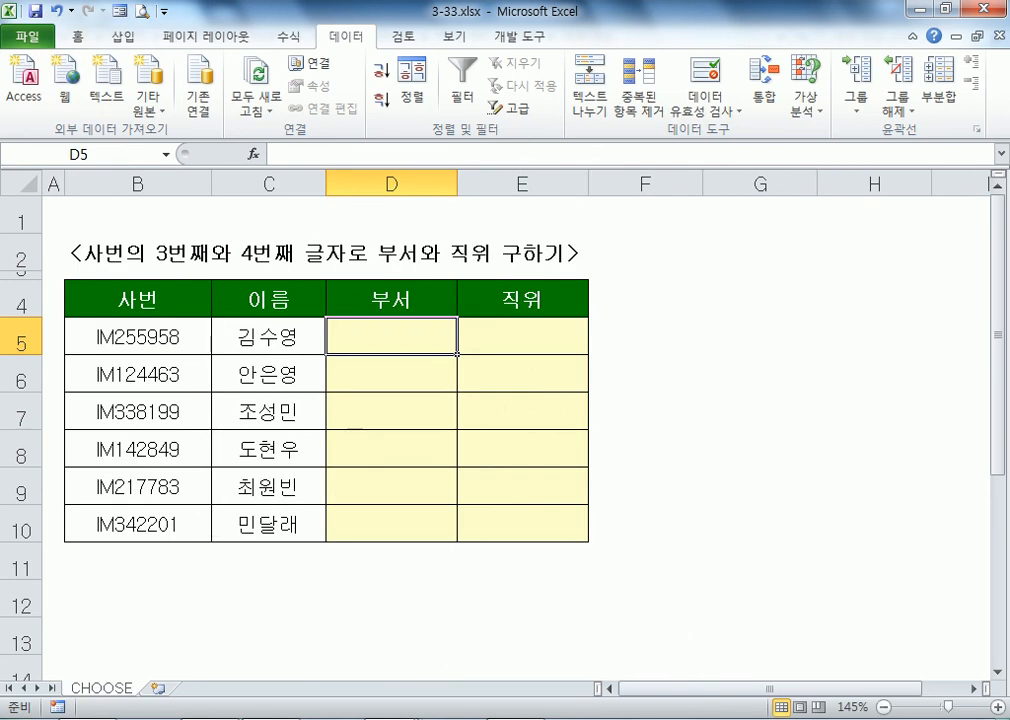
key(alt+Tab)
scroll(203, 390, down, 3)
Step: On a new line, begin the syntax note =CHOOSE(값, 값이 1일 with the Korean typos corrected
key(Return)
text(=CHOOSE()
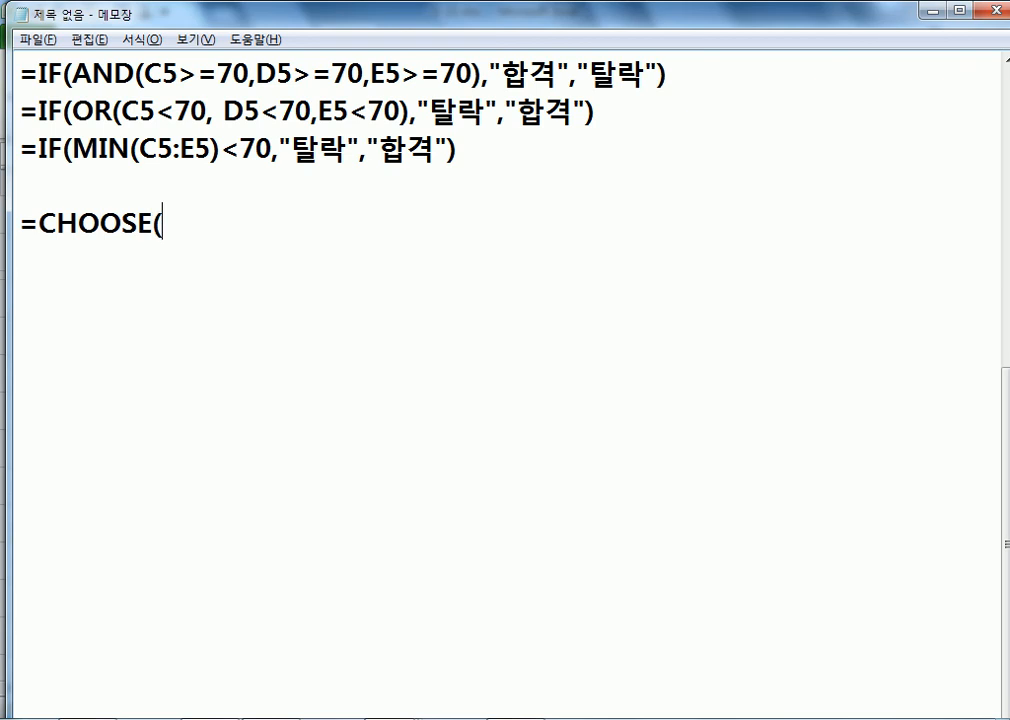
text(갑ㅅ, 감ㅅ)
key(BackSpace)
key(BackSpace)
text(값이1)
key(BackSpace)
text(이)
key(BackSpace)
key(BackSpace)
text(1일)
key(BackSpace)
text(대)
key(BackSpace)
text(ㅐ)
key(BackSpace)
Step: Finish it with 경우, 2일 경우, 3일 경우, ...., 255일 경우)
text(경우, 2일)
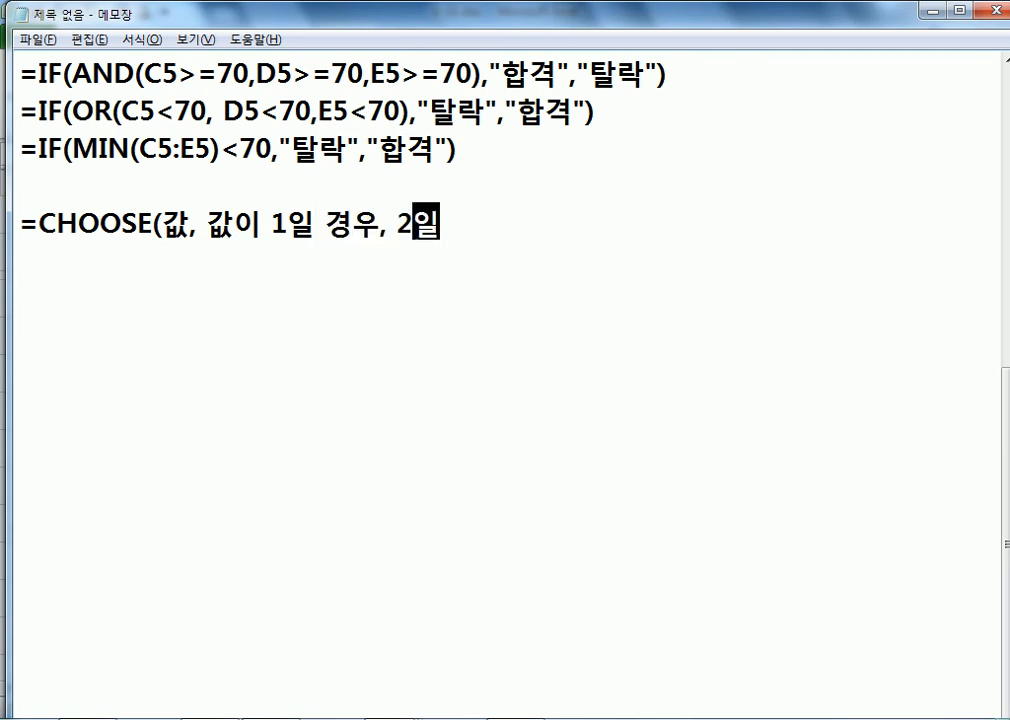
text( 경우, 3일 )
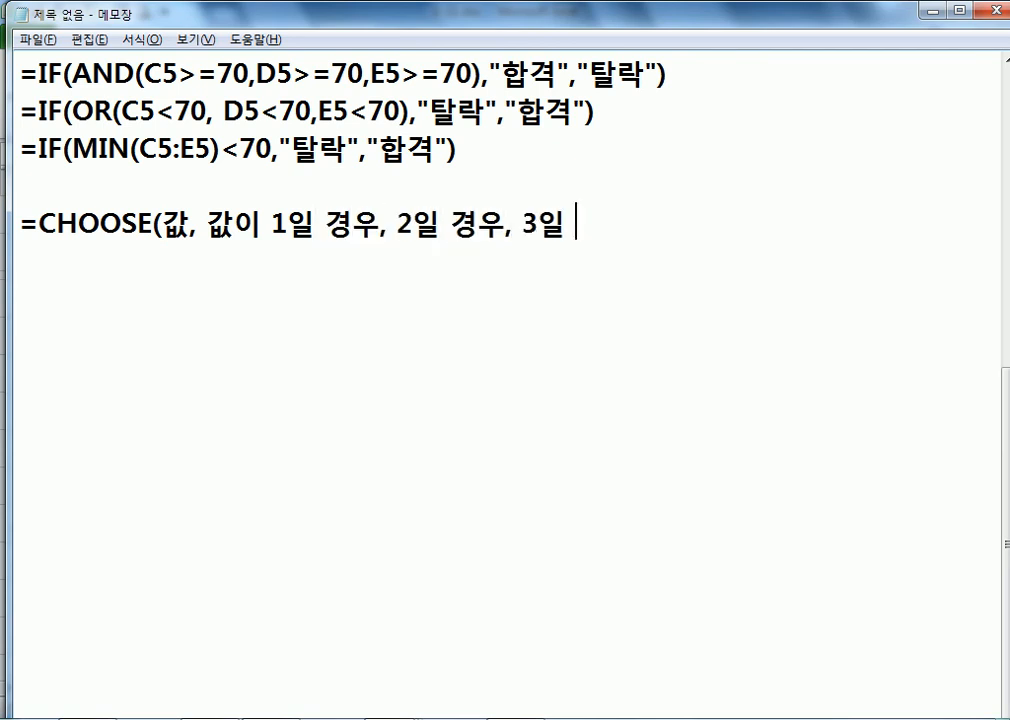
text(경우, ....)
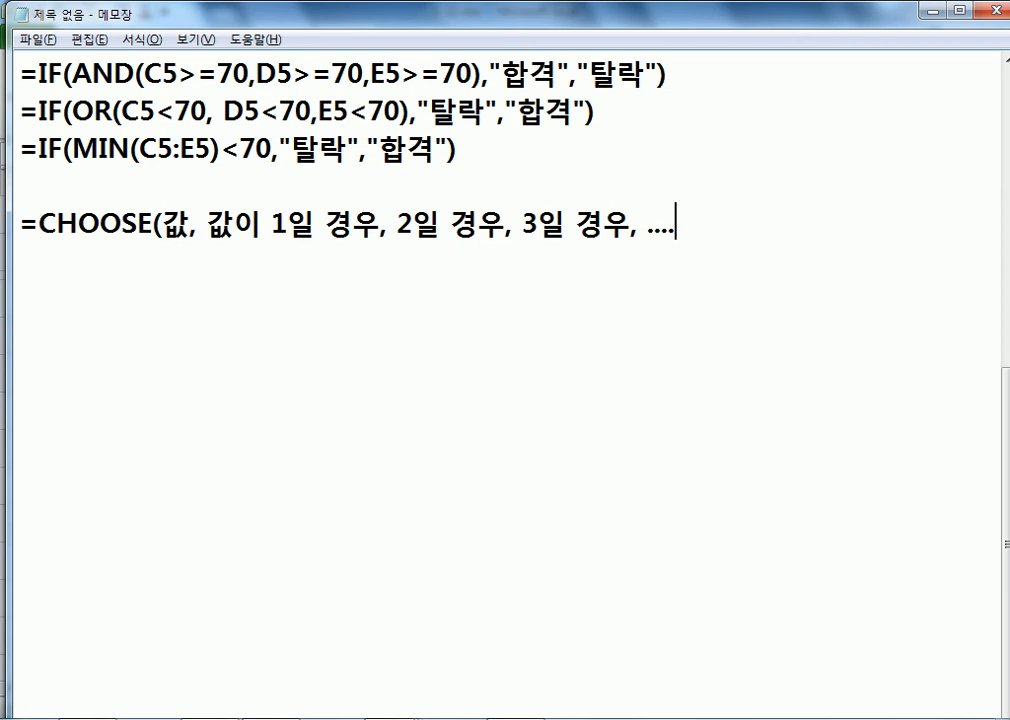
key(BackSpace)
text(, 255일)
text( 경우))
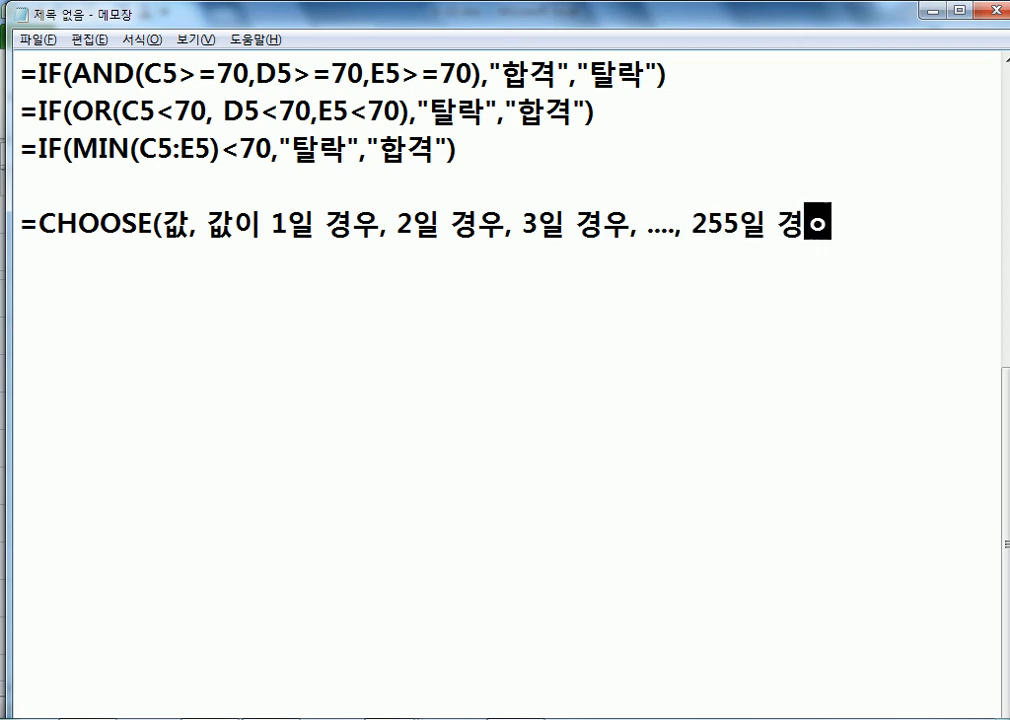
key(Return)
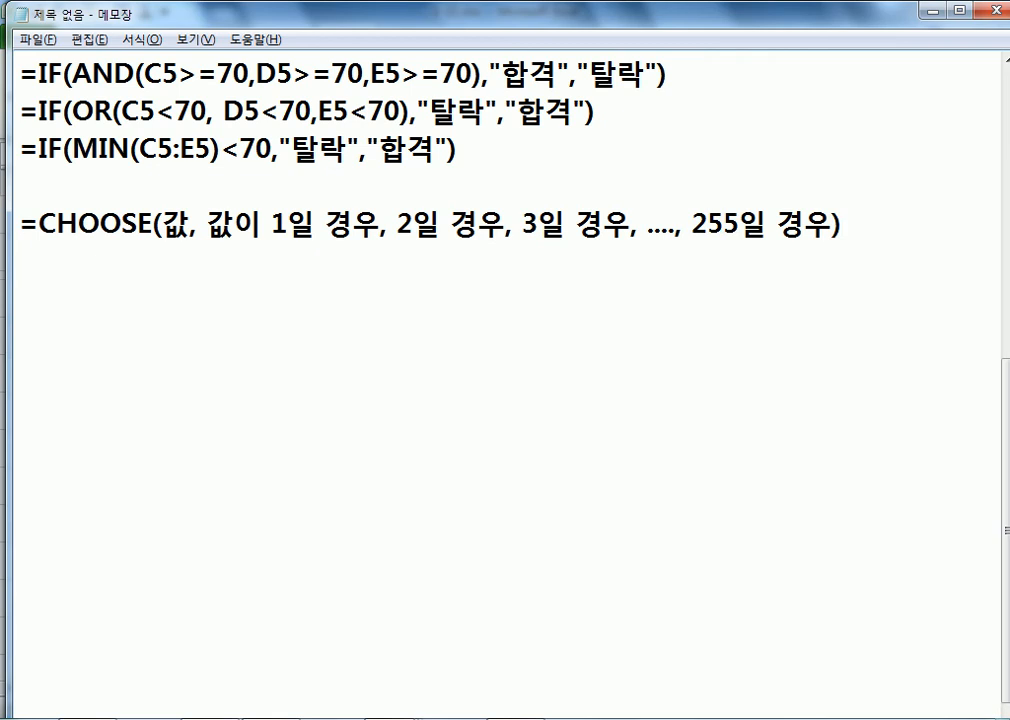
Step: Type the example =CHOOSE(값, "사랑", "행복", "우정", "승리", "기쁨")
text(=CHO)
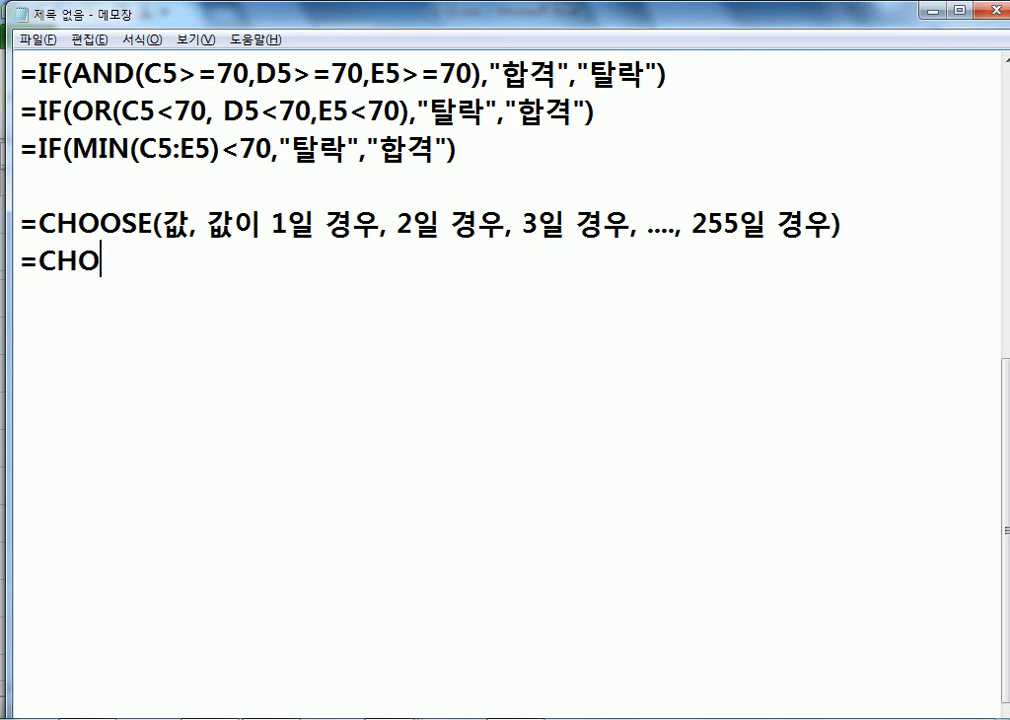
text(OSE()
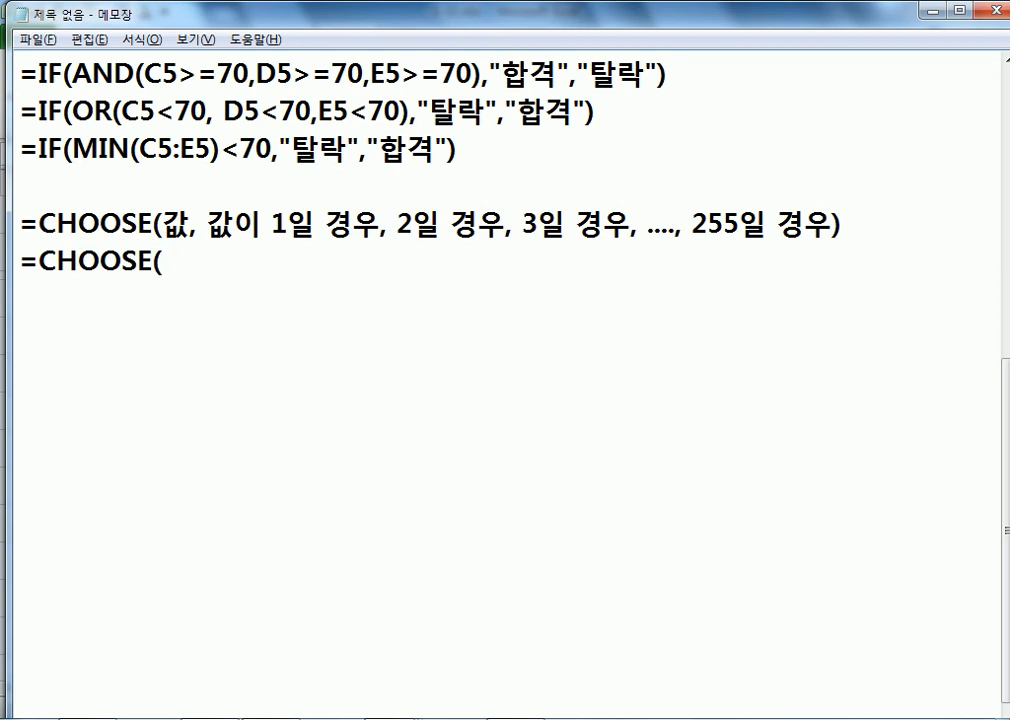
text( R)
key(BackSpace)
key(BackSpace)
key(Hangul)
text(갑ㅅ, "사)
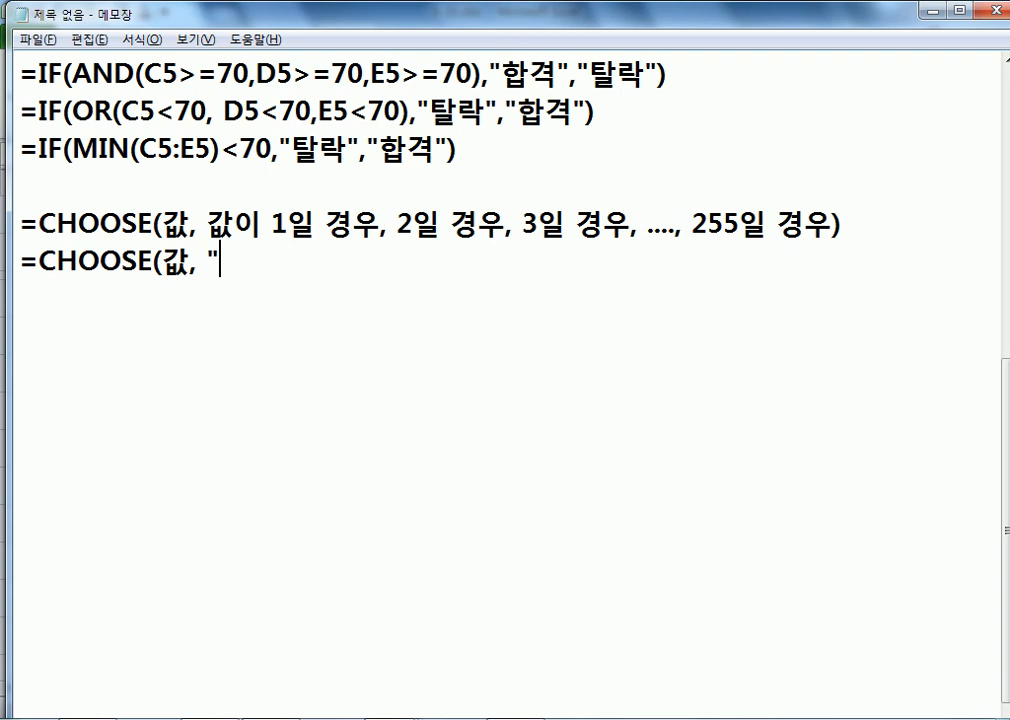
text(랑", "해ㅔㅇ)
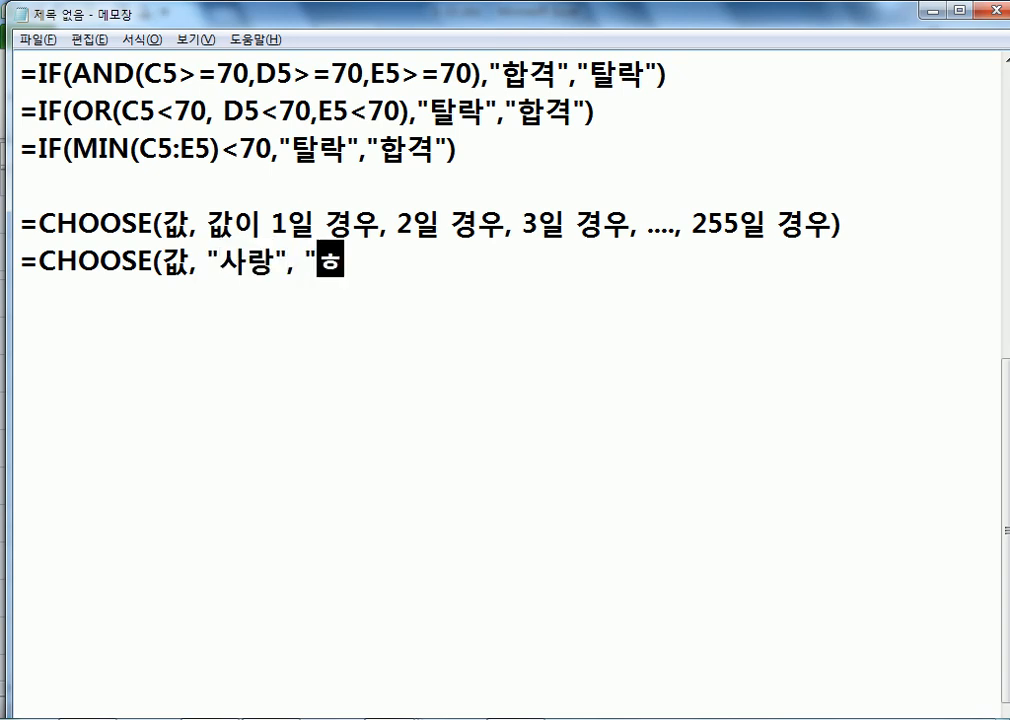
key(BackSpace)
key(BackSpace)
key(BackSpace)
key(BackSpace)
text(")
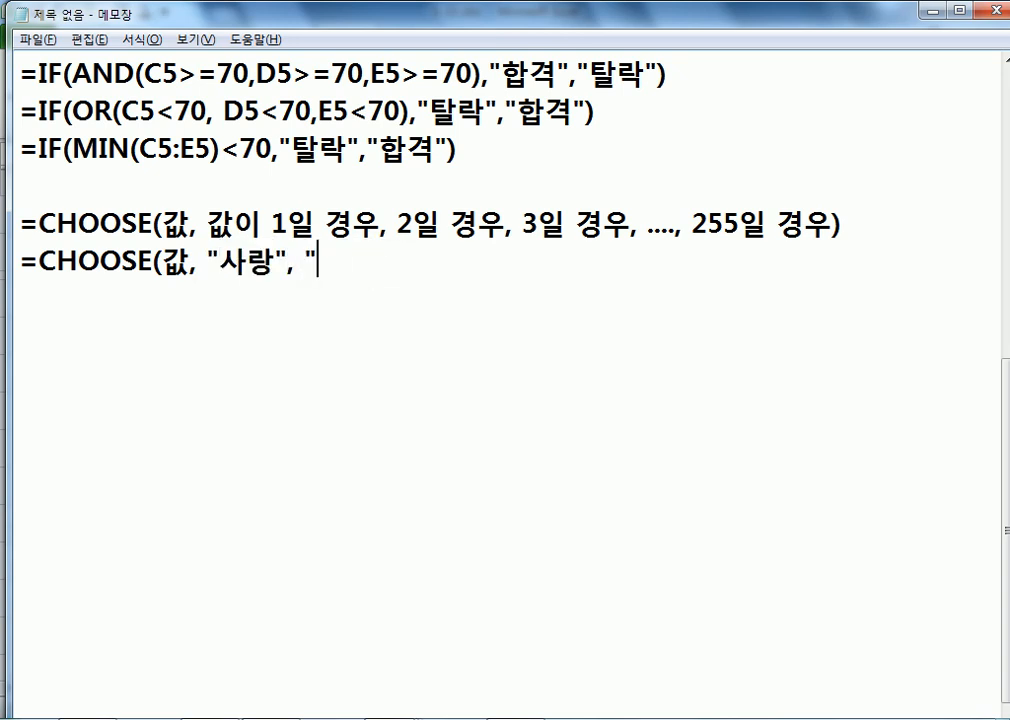
text(행ㅗㅂ)
key(BackSpace)
key(BackSpace)
key(BackSpace)
key(BackSpace)
text(헤ㅐ)
key(BackSpace)
key(BackSpace)
text(행복")
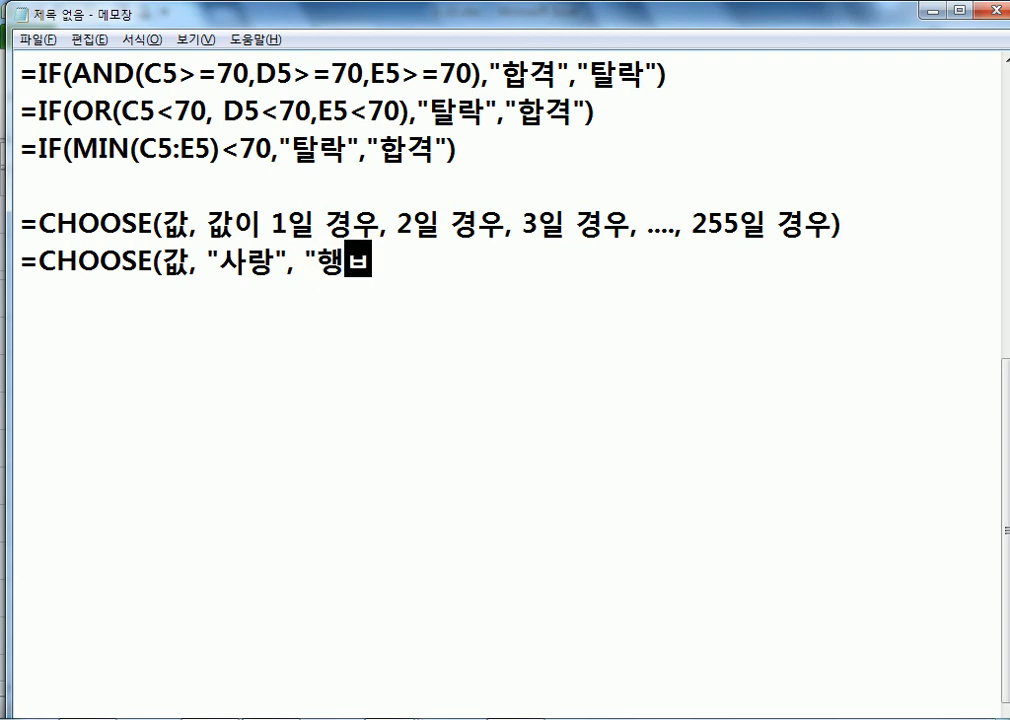
text(, "우정)
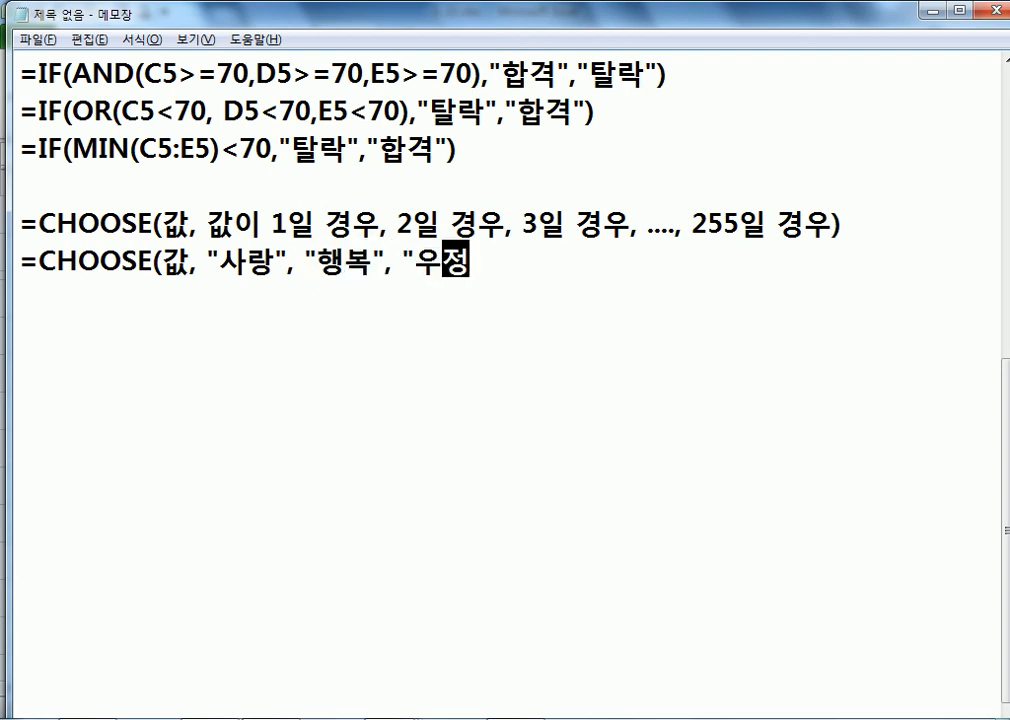
text(", "승리)
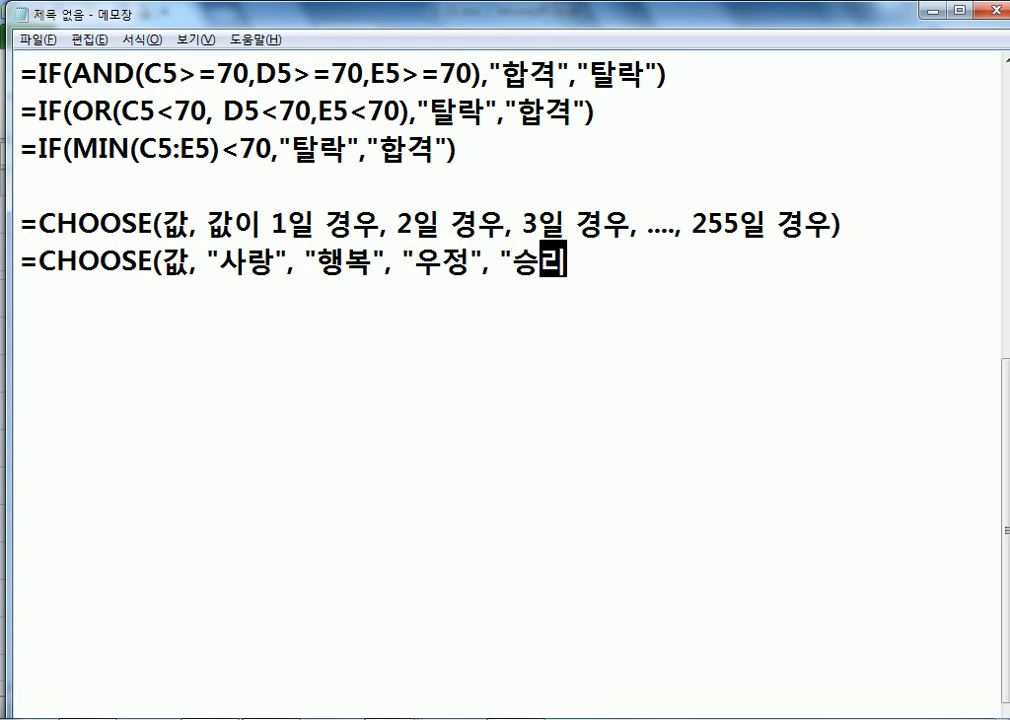
text(", "기쁨)
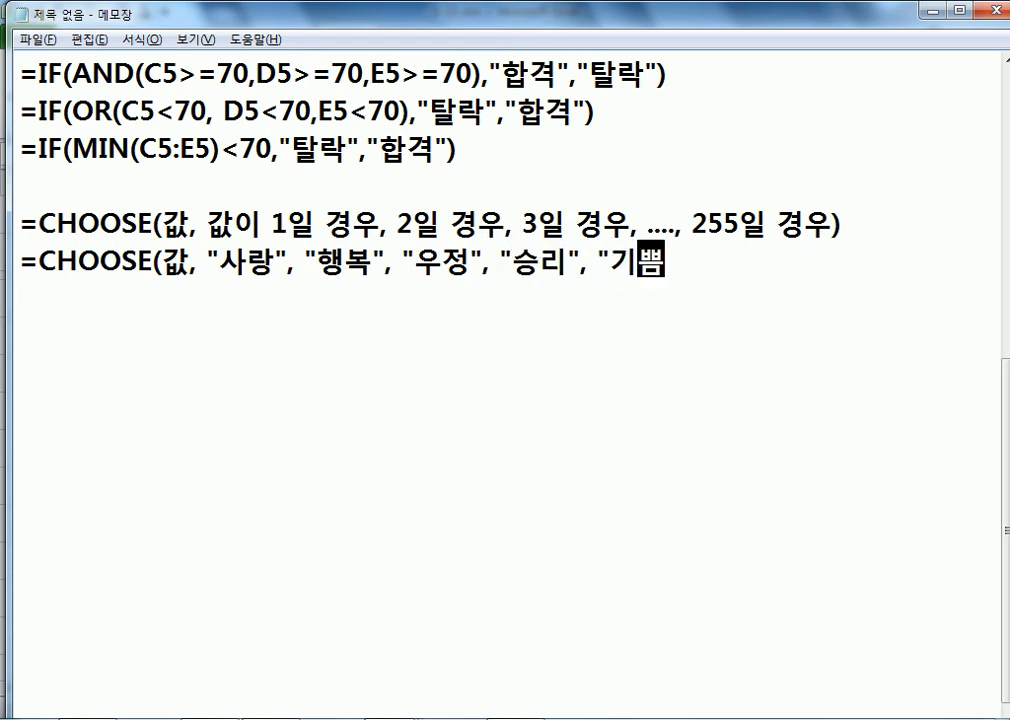
text("))
key(Return)
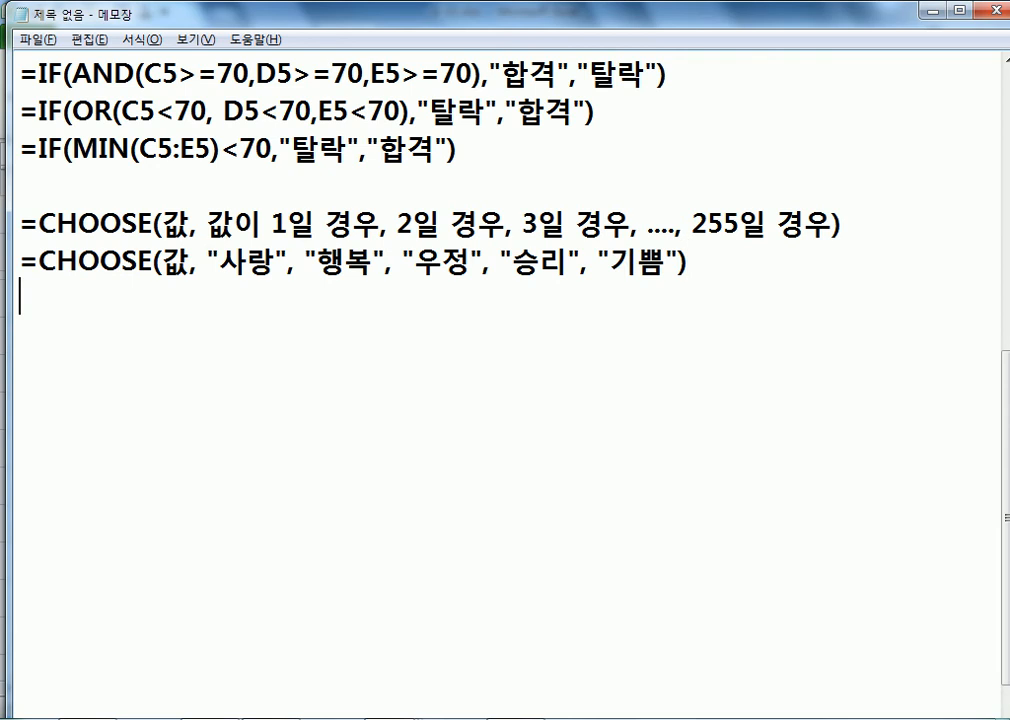
Step: Replace the 값 placeholder with an index, trying 3, 1, 6, 0 and 4 before settling on 5
drag(216, 262, 666, 262)
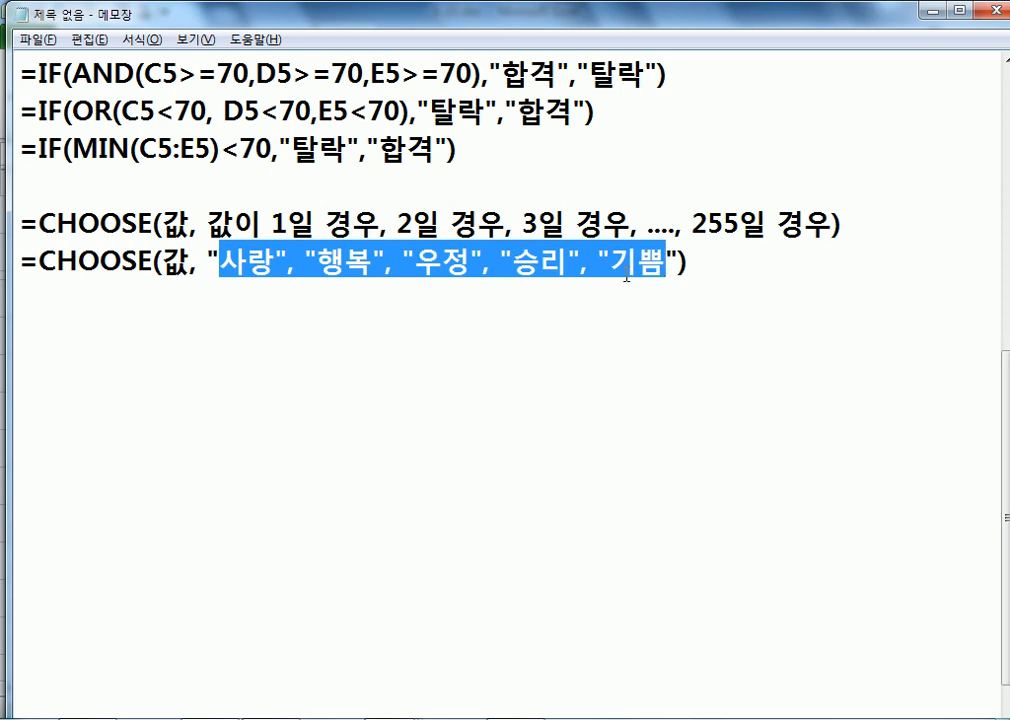
drag(163, 262, 190, 262)
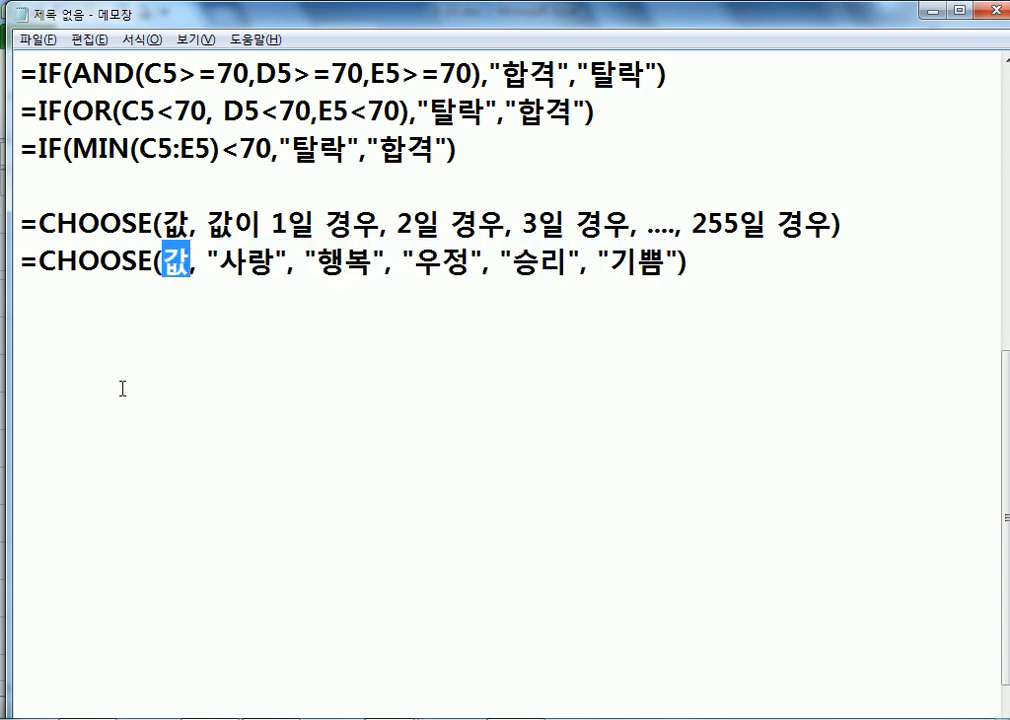
text(3)
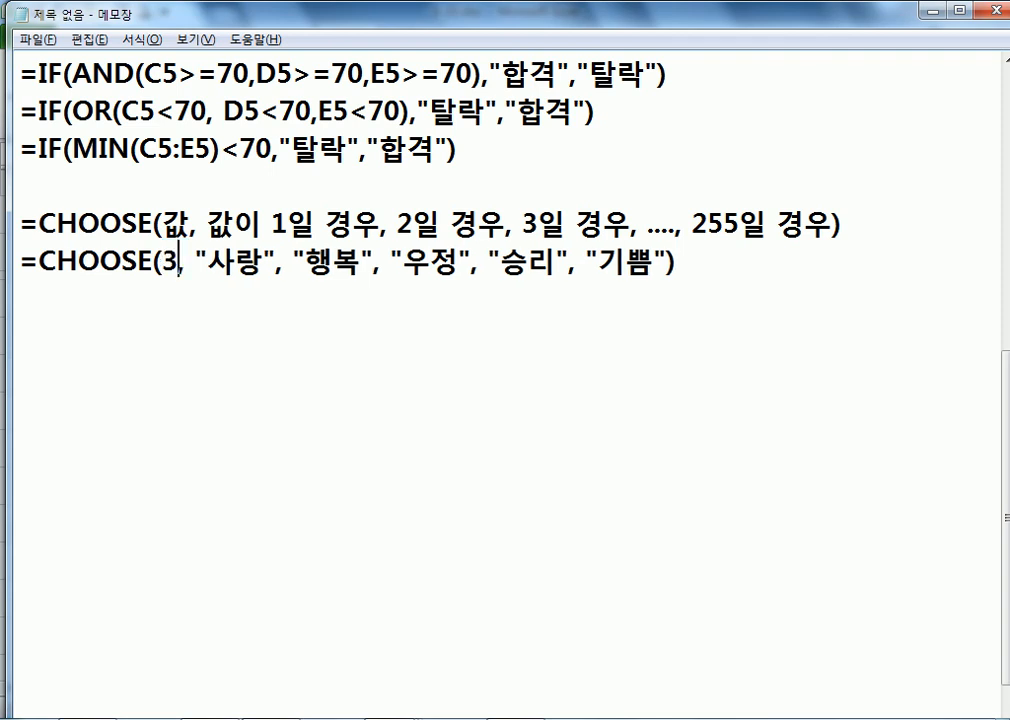
key(Left)
key(Delete)
text(1)
key(Left)
text(6)
key(Delete)
text(0)
key(Delete)
text(3)
key(Delete)
text(4)
key(Delete)
key(BackSpace)
text(5)
Step: Below the example, add a blank line and begin another =CHOOSE( line
key(End)
key(Return)
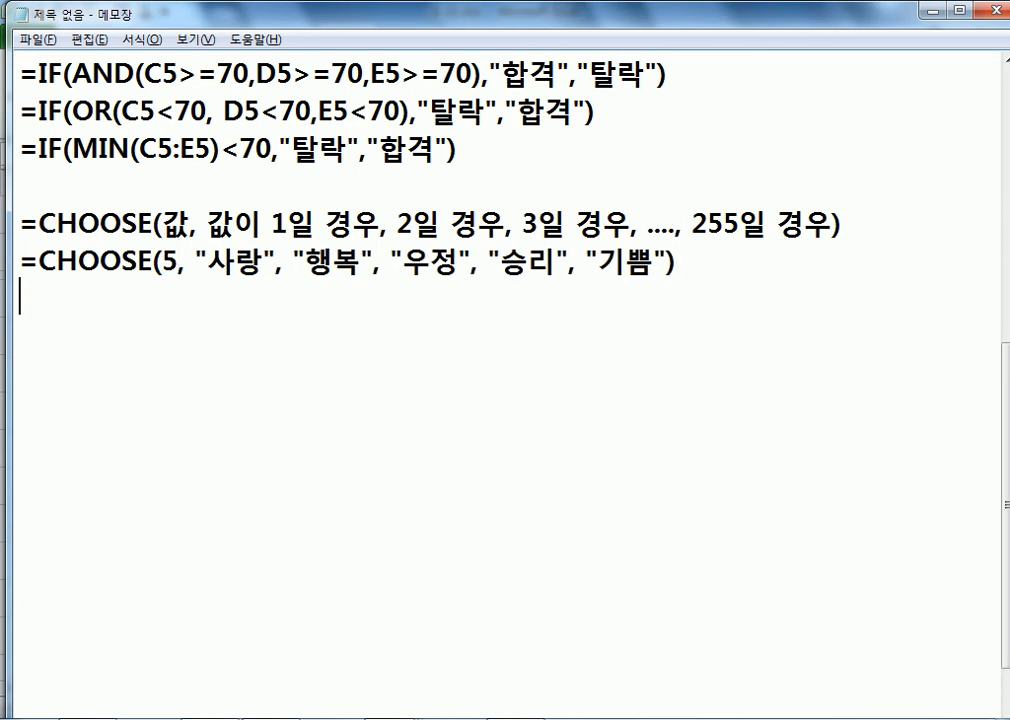
key(Return)
text(=CHOOSE()
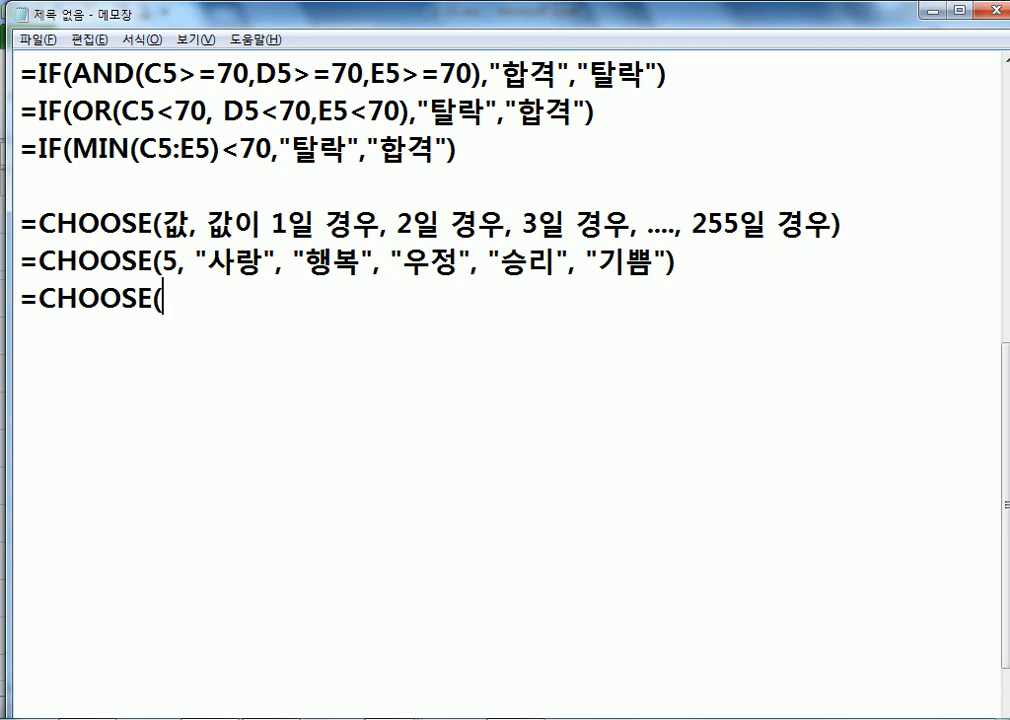
text(RK)
Step: Finish the last line as =CHOOSE(자녀수, 자녀수*100000, 자녀수*200000, 자녀수*300000)
key(BackSpace)
key(BackSpace)
text(W)
key(BackSpace)
text(자)
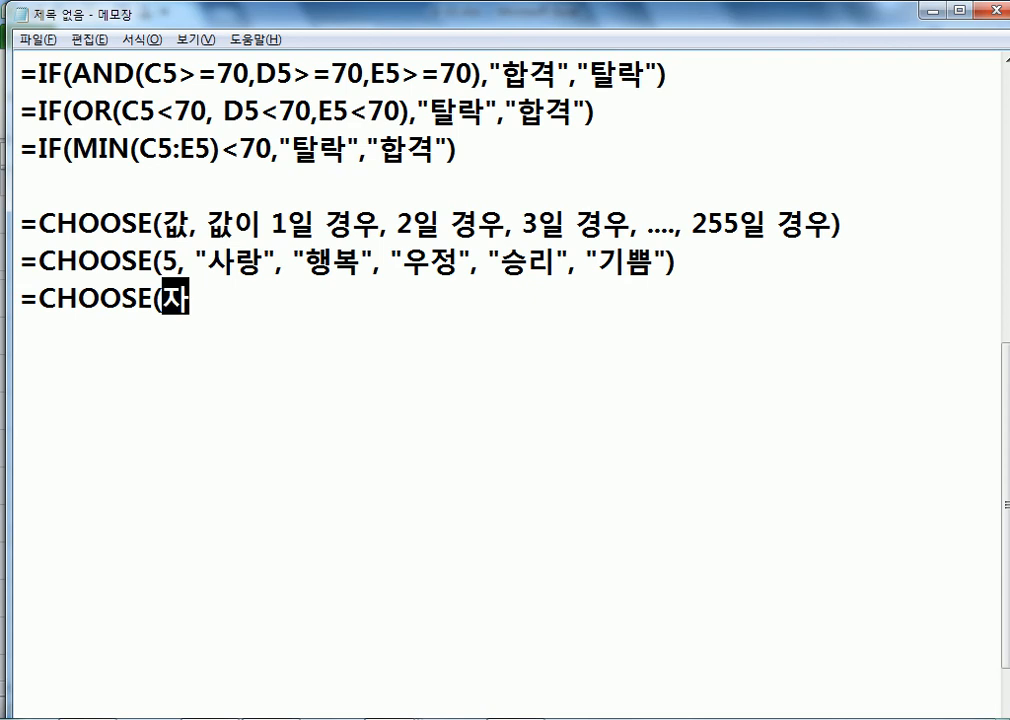
text(녀수,)
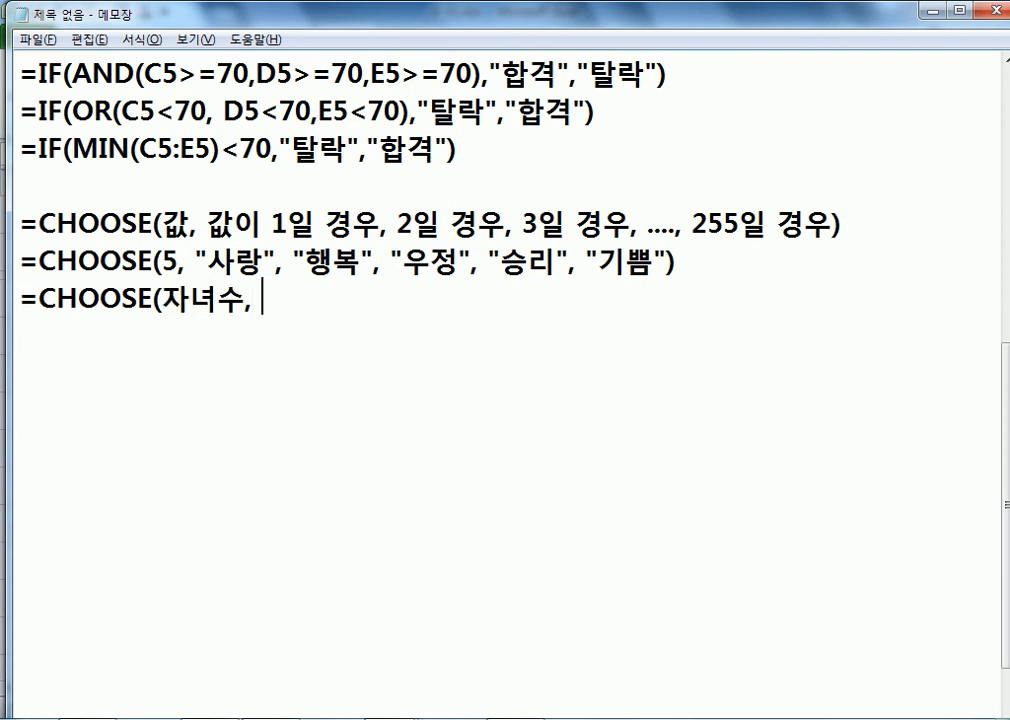
text( 자녀수)
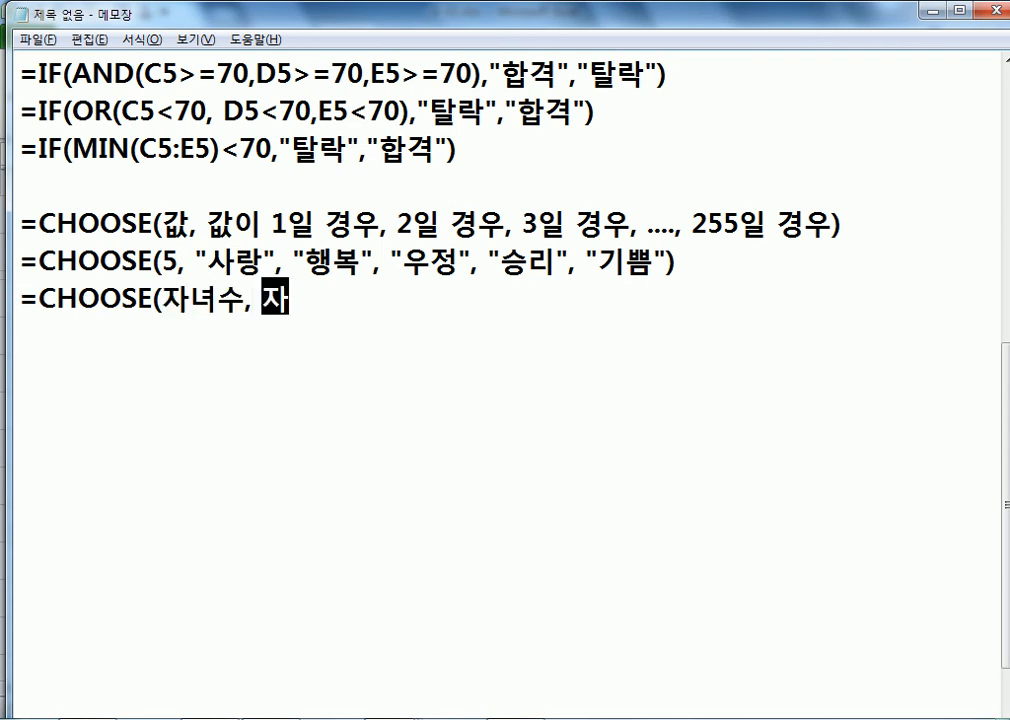
text(*100)
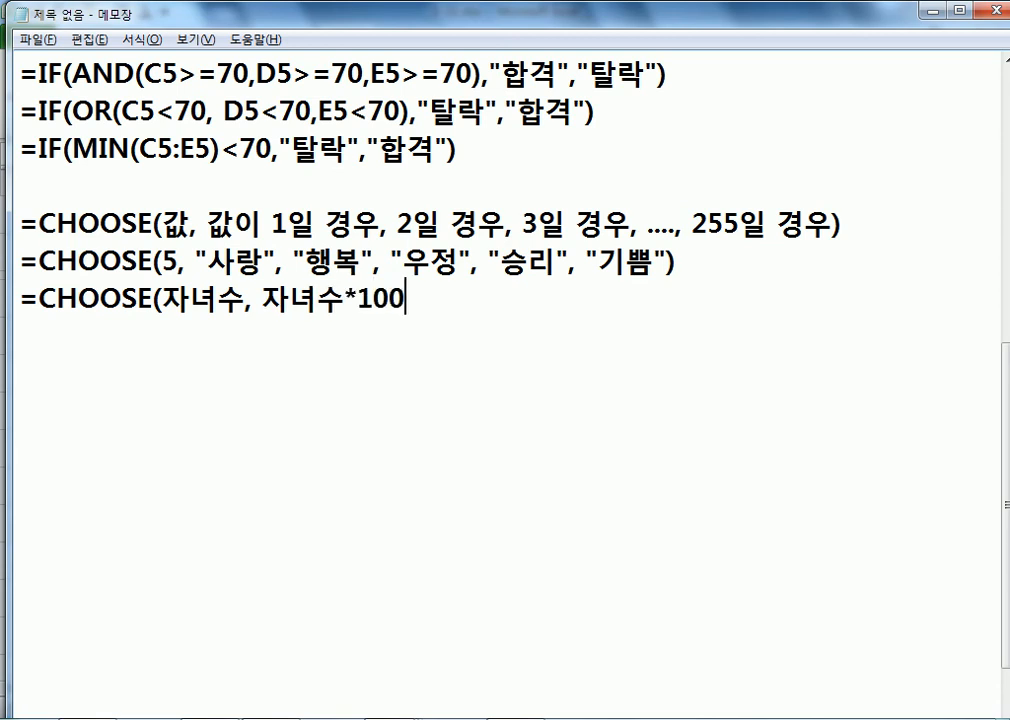
text(000, )
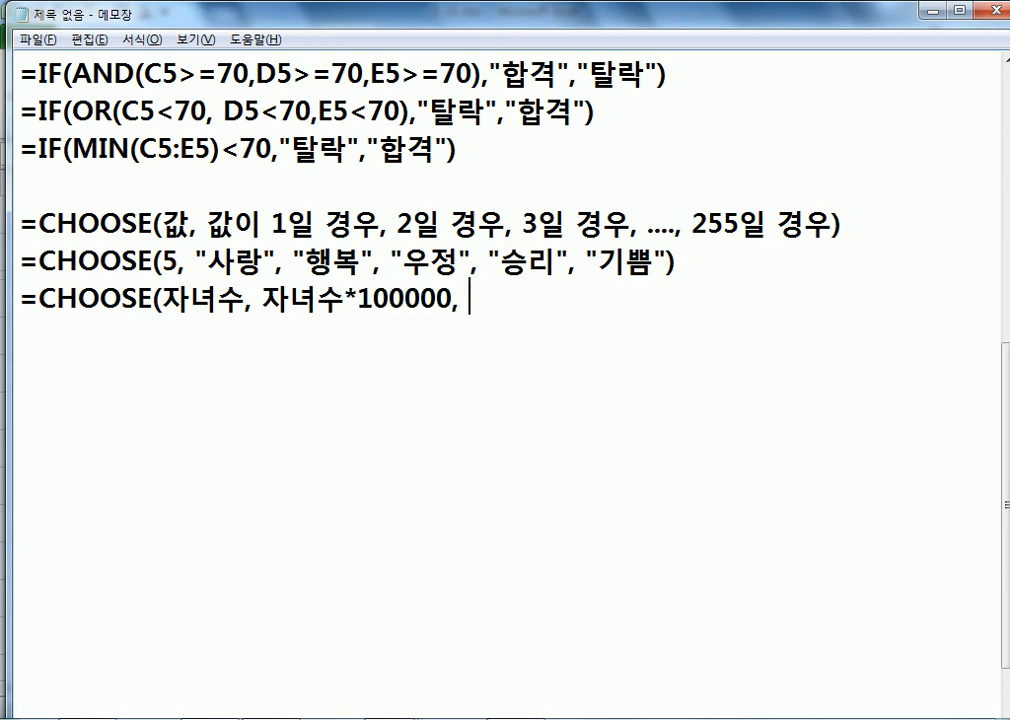
text(자녀)
text(수*2000)
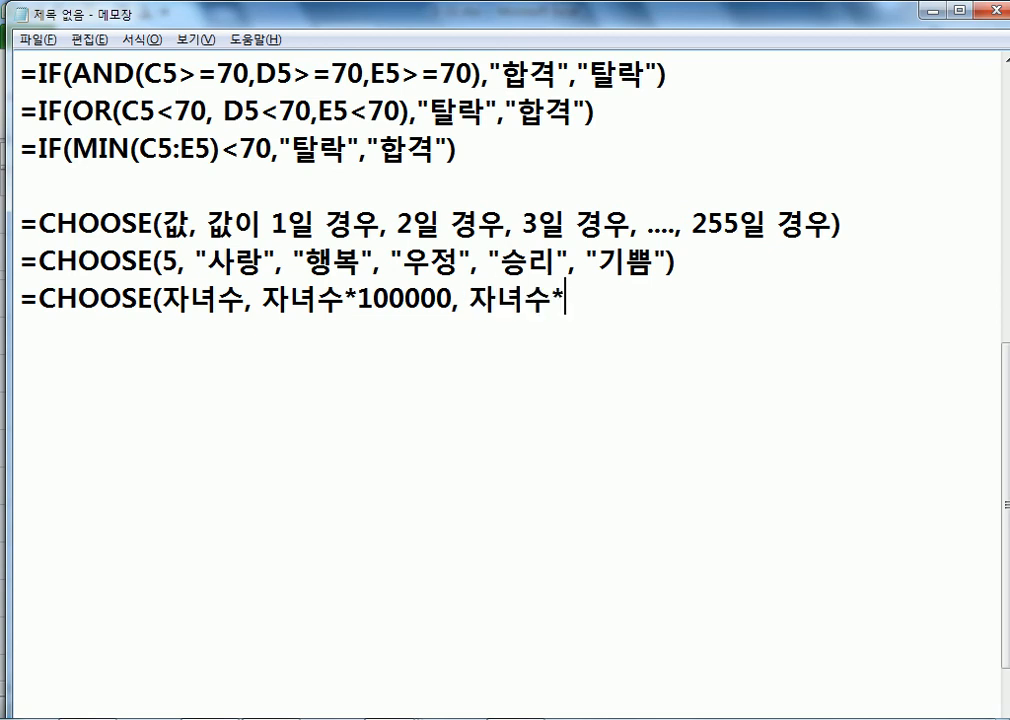
text(00, )
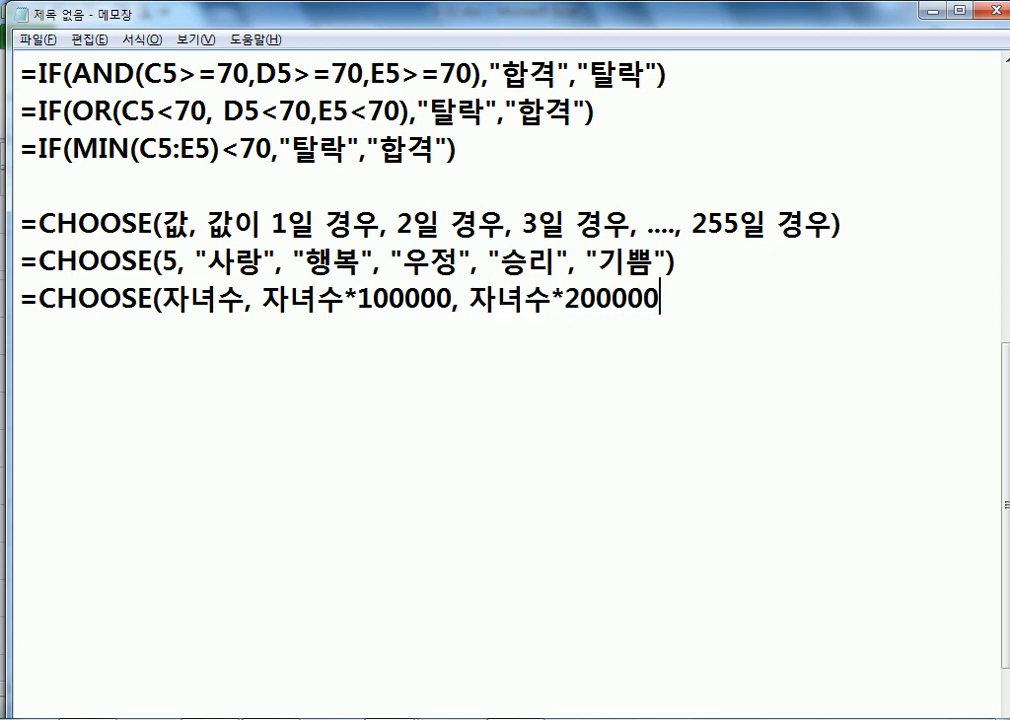
text(자녀)
text(수*)
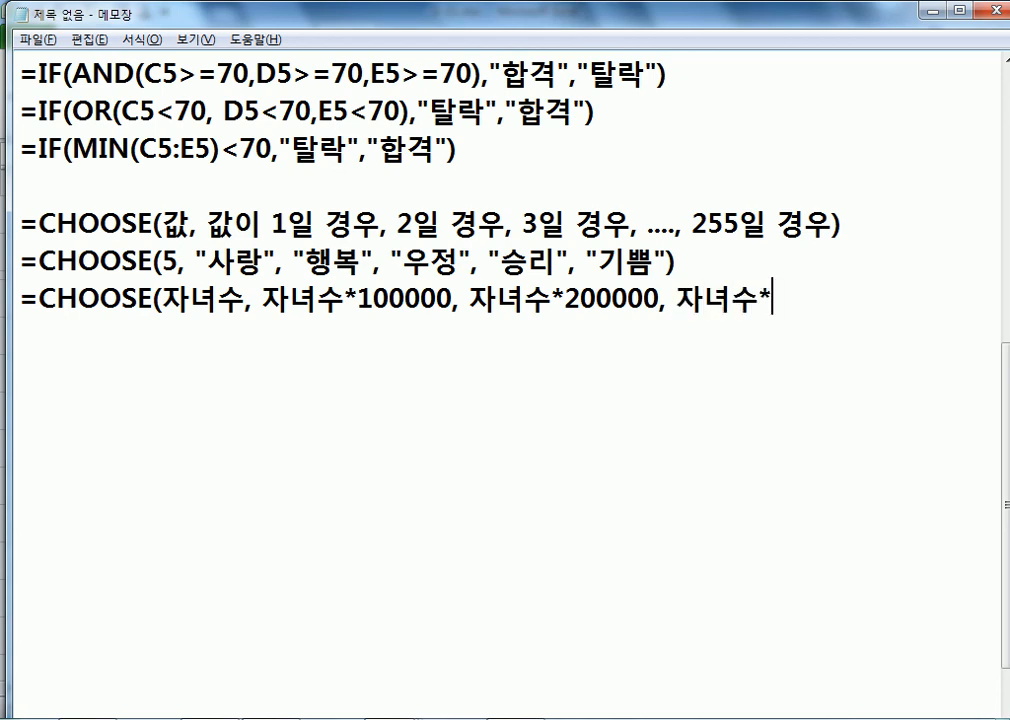
text(300000)
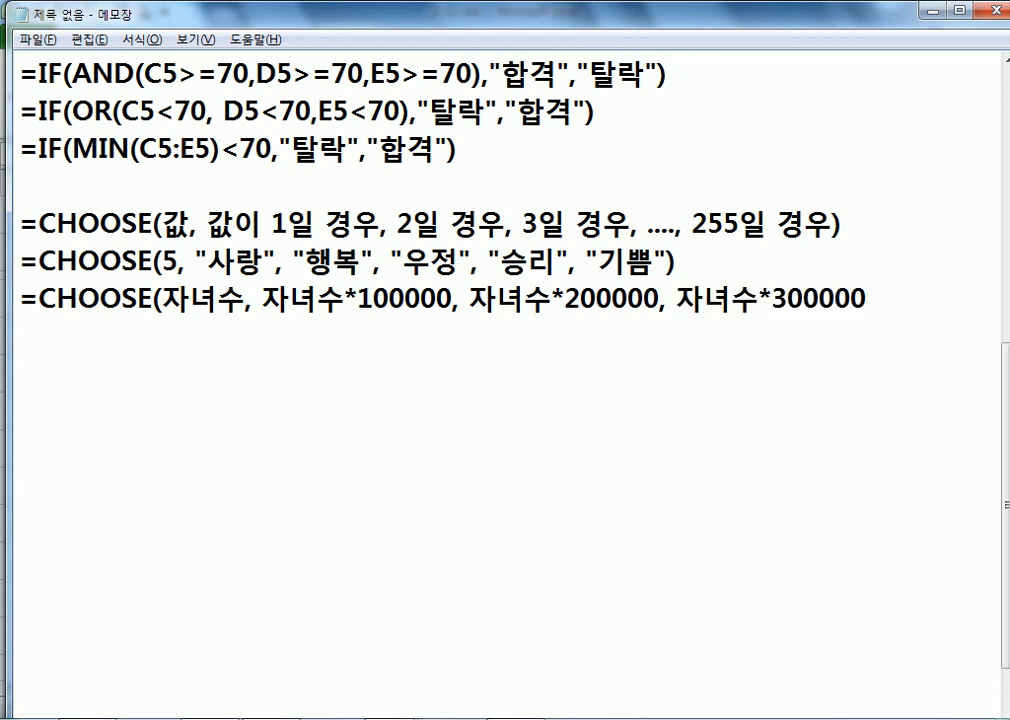
text())
key(Return)
Step: Highlight the 자녀수 and 자녀수*100000 arguments, then select the whole last CHOOSE line
key(Up)
key(Right)
key(Right)
key(Right)
key(Right)
key(Right)
key(Right)
key(Right)
key(Right)
key(Right)
key(Right)
key(Right)
key(Right)
drag(229, 305, 163, 313)
drag(262, 300, 866, 298)
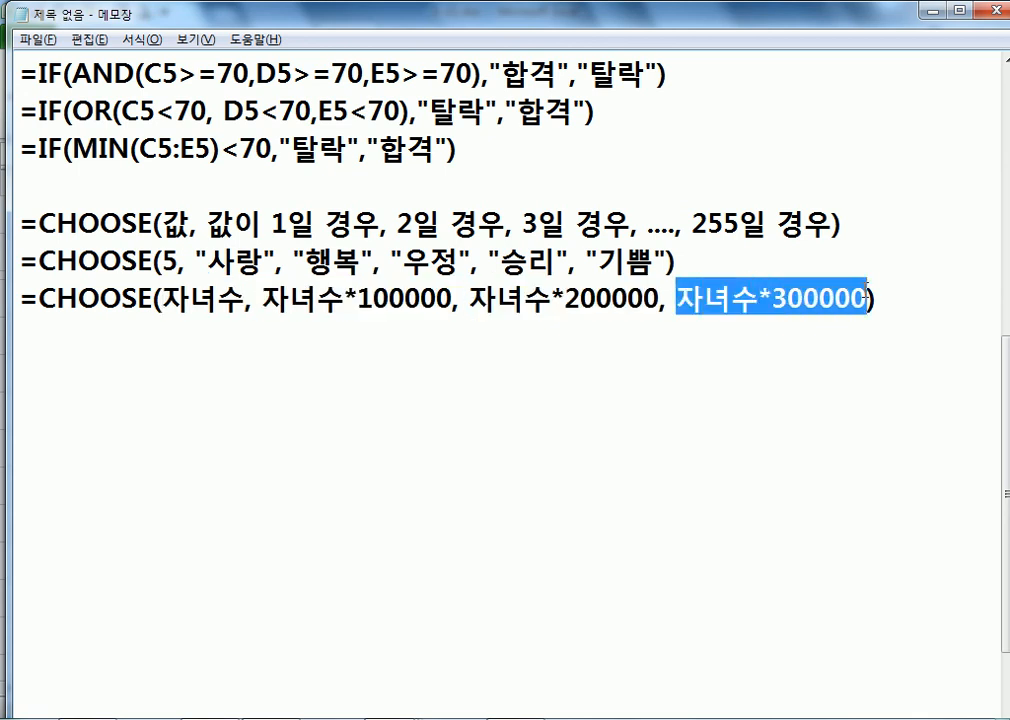
click(241, 296)
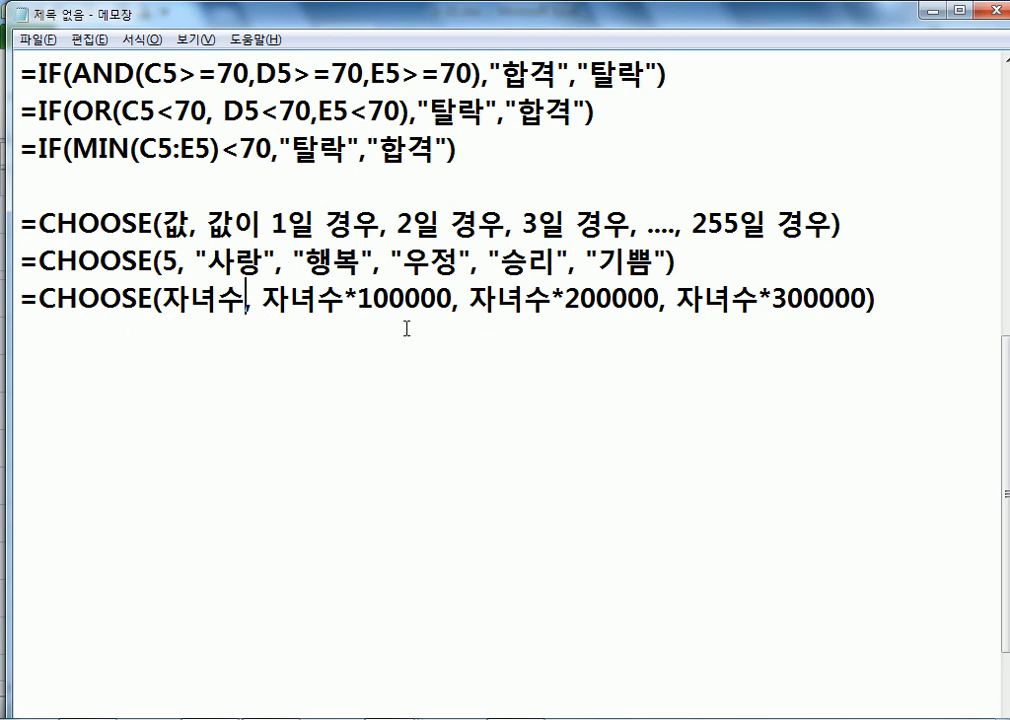
click(955, 302)
key(shift+Home)
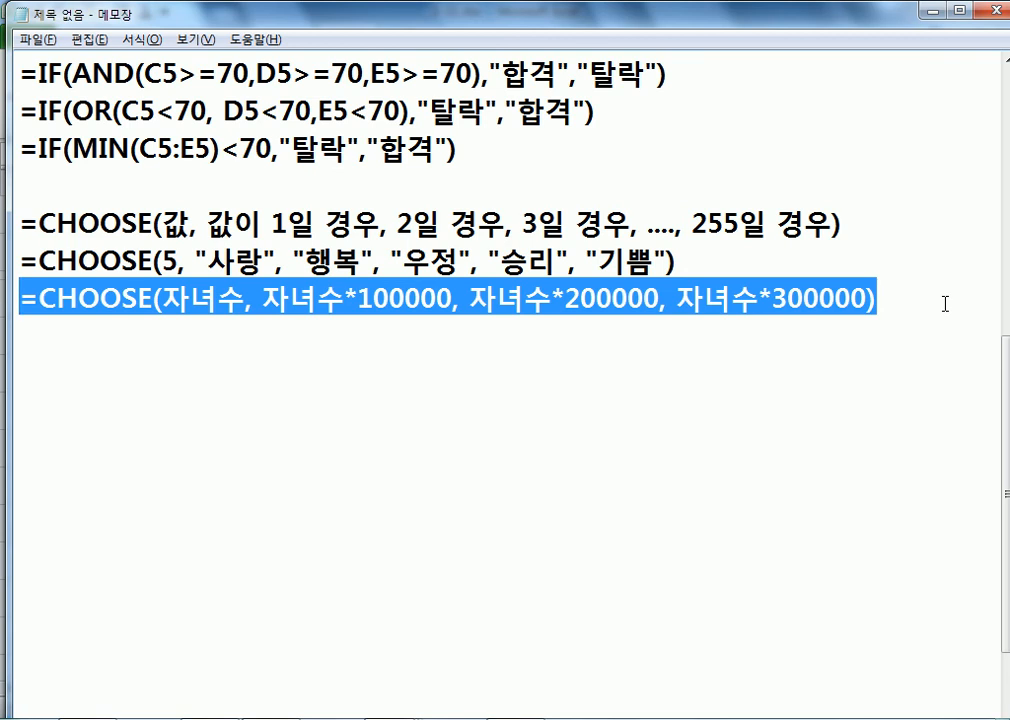
Step: Overwrite the selected CHOOSE line with =자녀수*100000, then go back to the Excel workbook
text(=자녀)
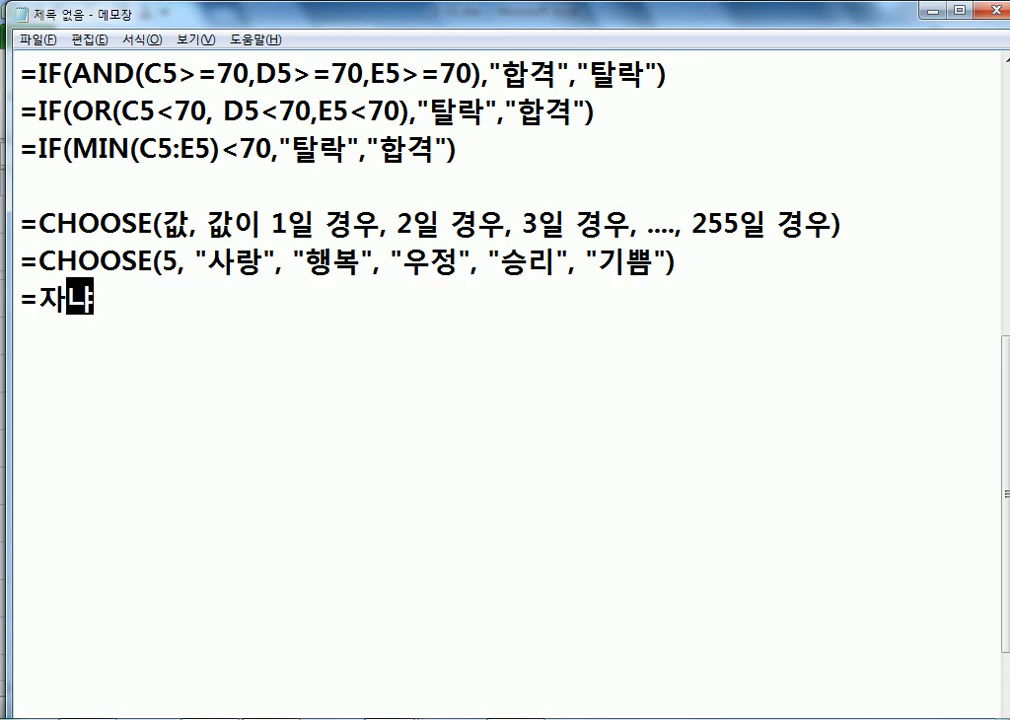
text(수)
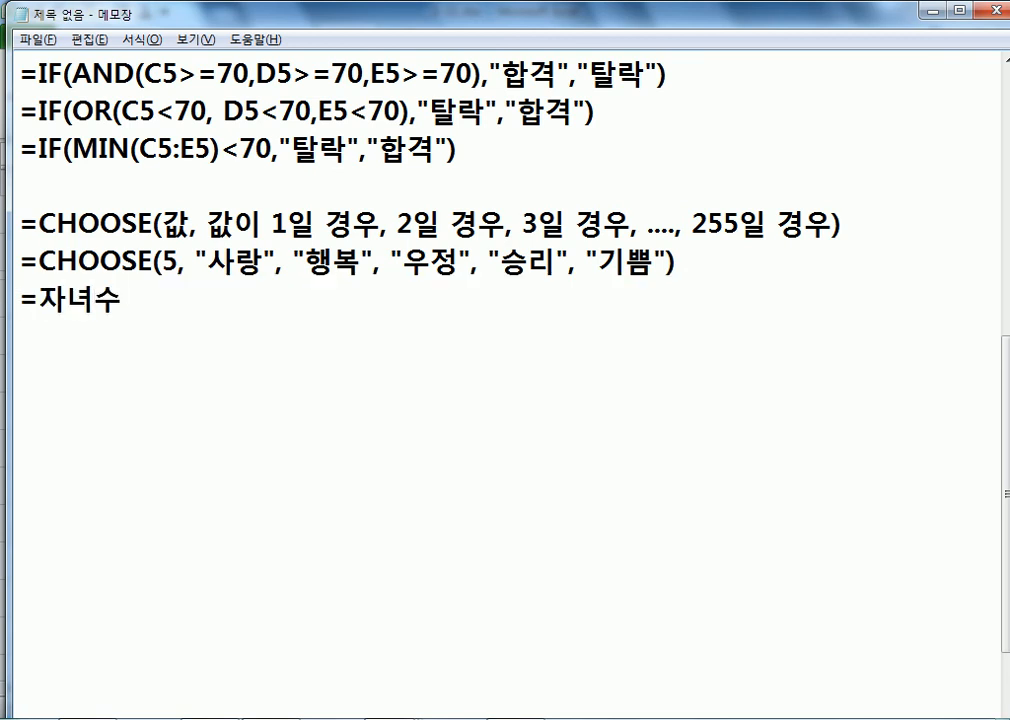
text(*100000)
key(Return)
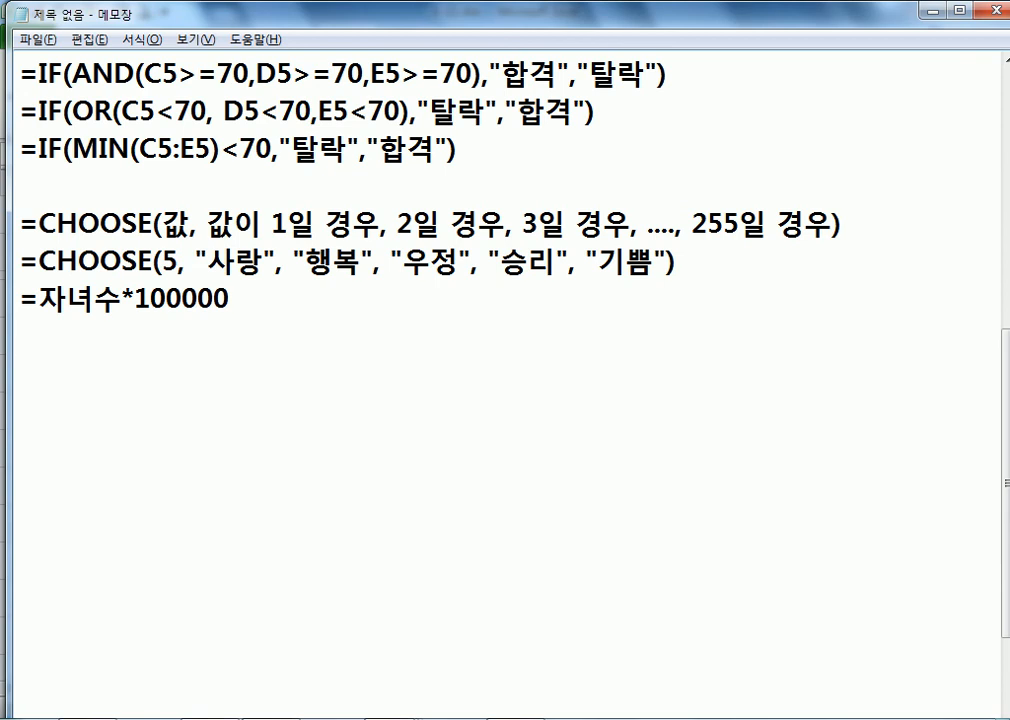
key(ctrl+z)
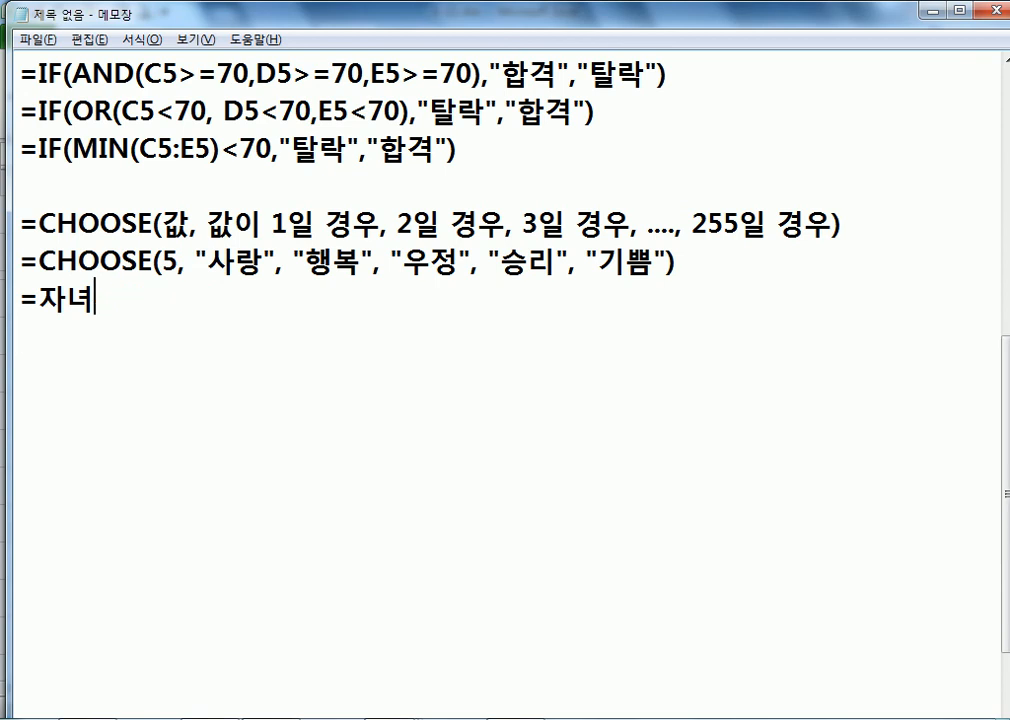
key(ctrl+z)
key(Down)
key(Down)
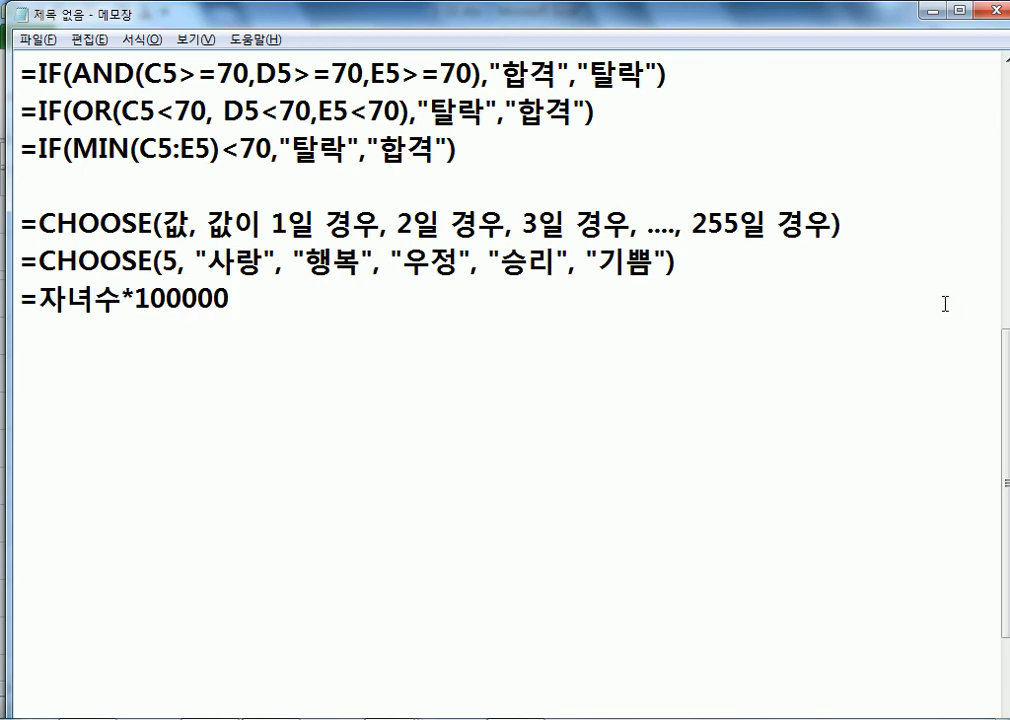
key(alt+Tab)
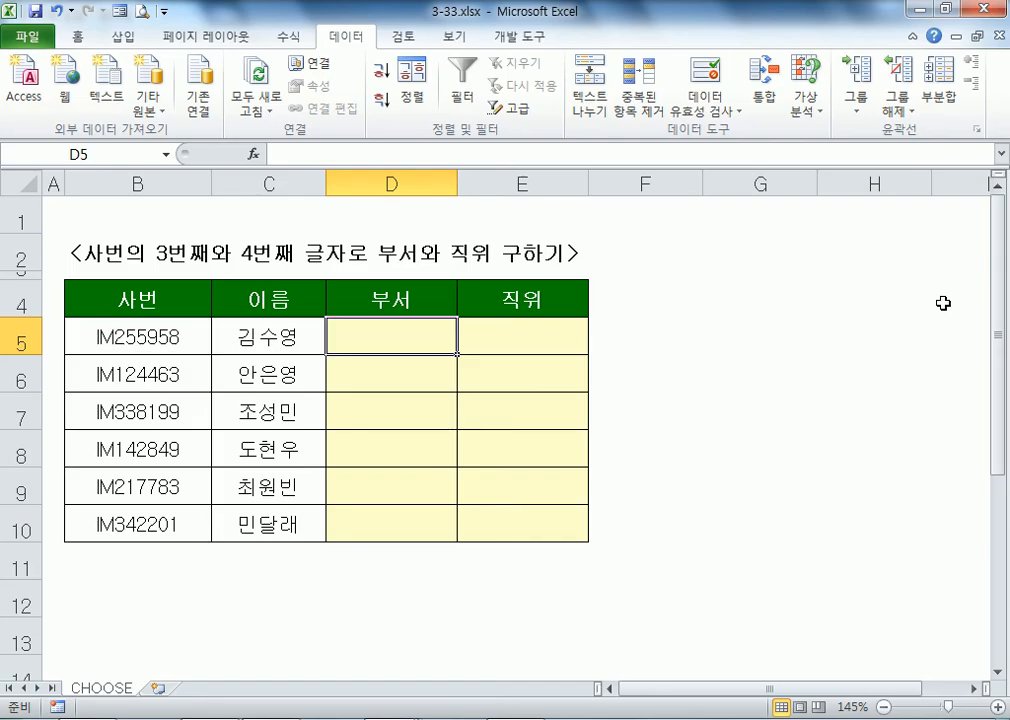
Step: Inspect the 3rd and 4th characters of the employee number in B5 without changing it
double_click(121, 338)
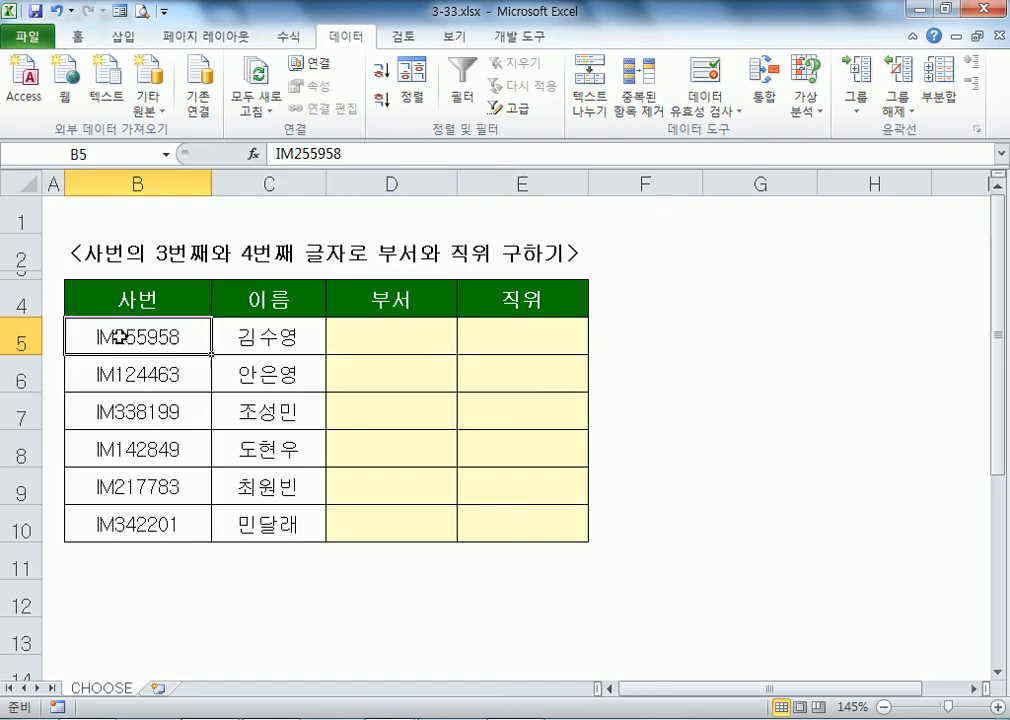
key(shift+Right)
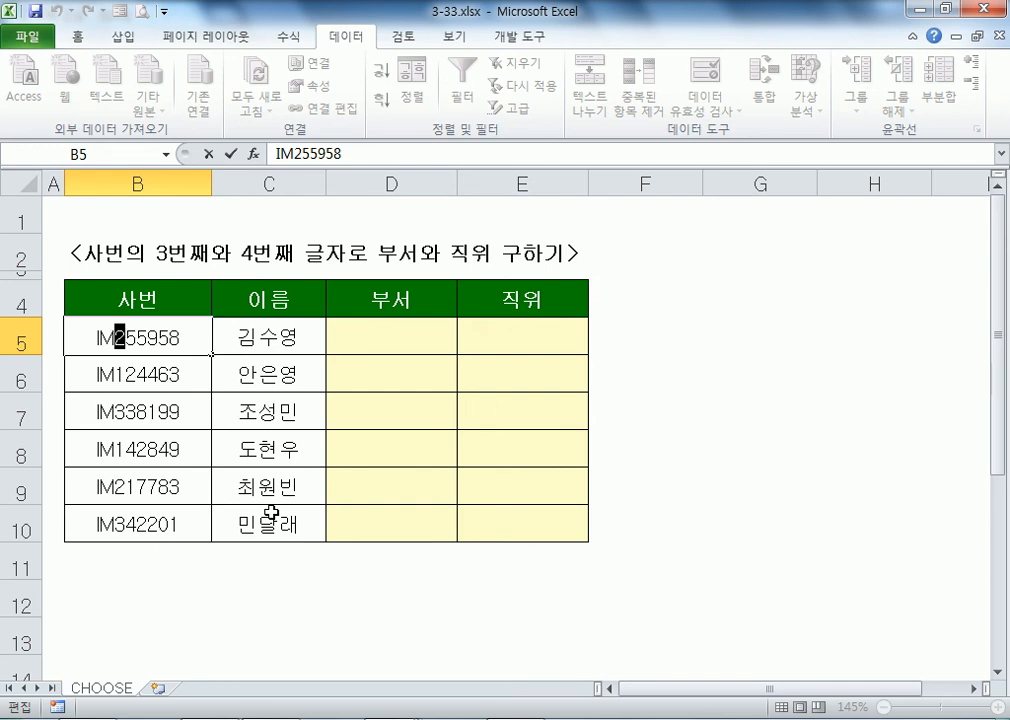
key(Right)
key(shift+Right)
key(Right)
key(Escape)
key(Right)
key(Right)
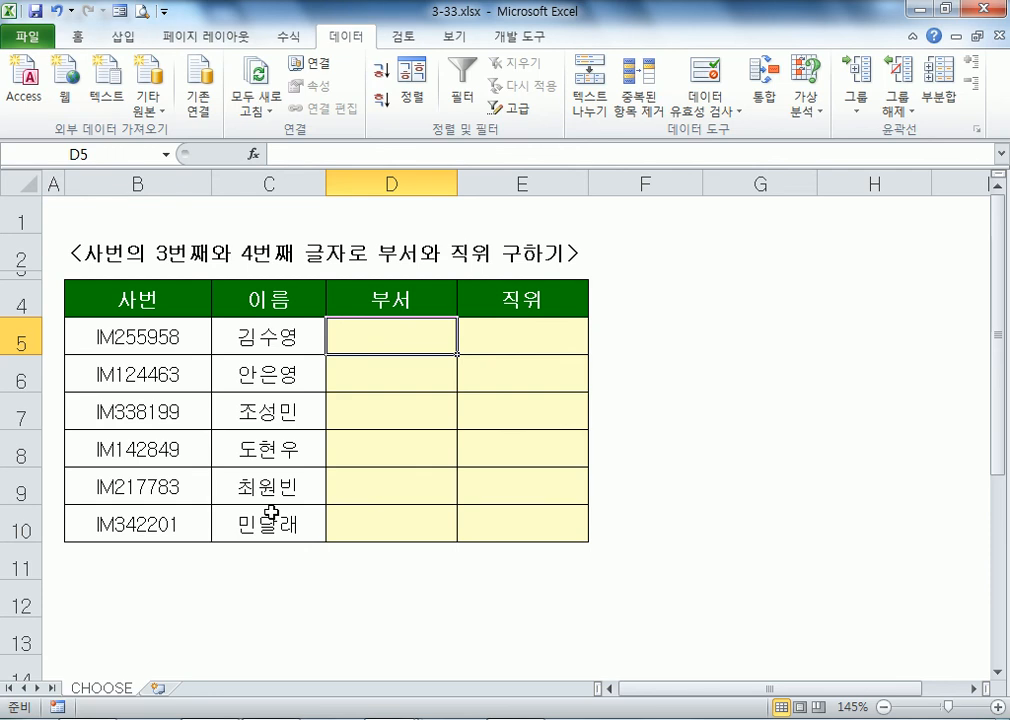
key(alt+Tab)
Step: Add =CHOOSE(부서코드, "총무부", "개발부", "홍보부") and begin a =CHOOSE(직위코드, line below
key(Return)
key(Return)
text(=)
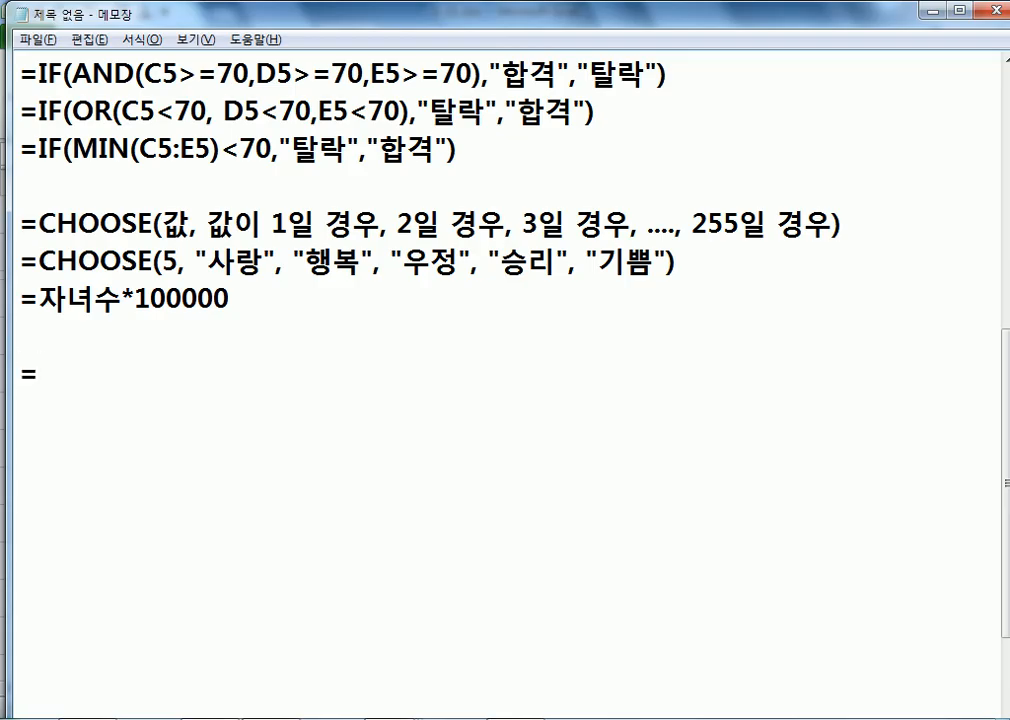
text(CHOOSE()
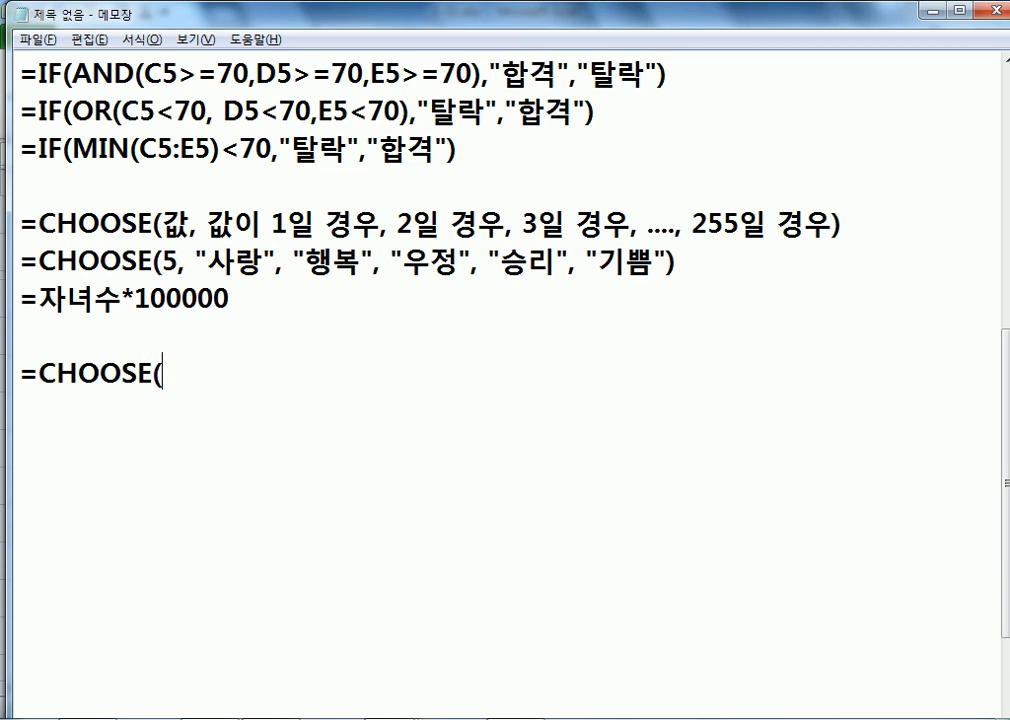
text(부서코드, "초)
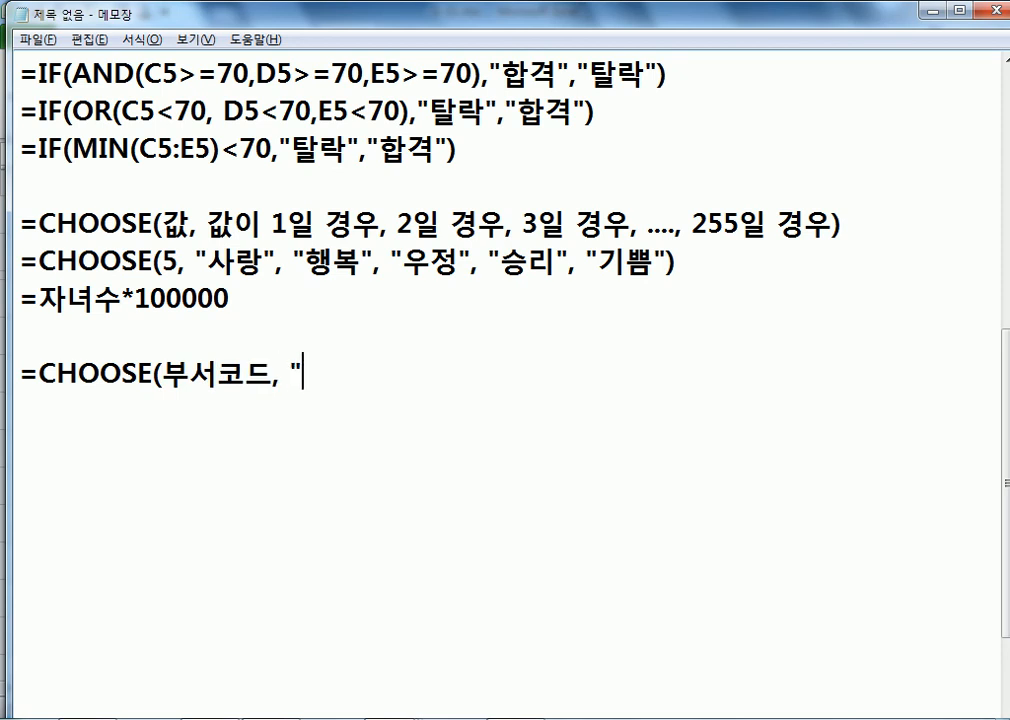
text(무부", ")
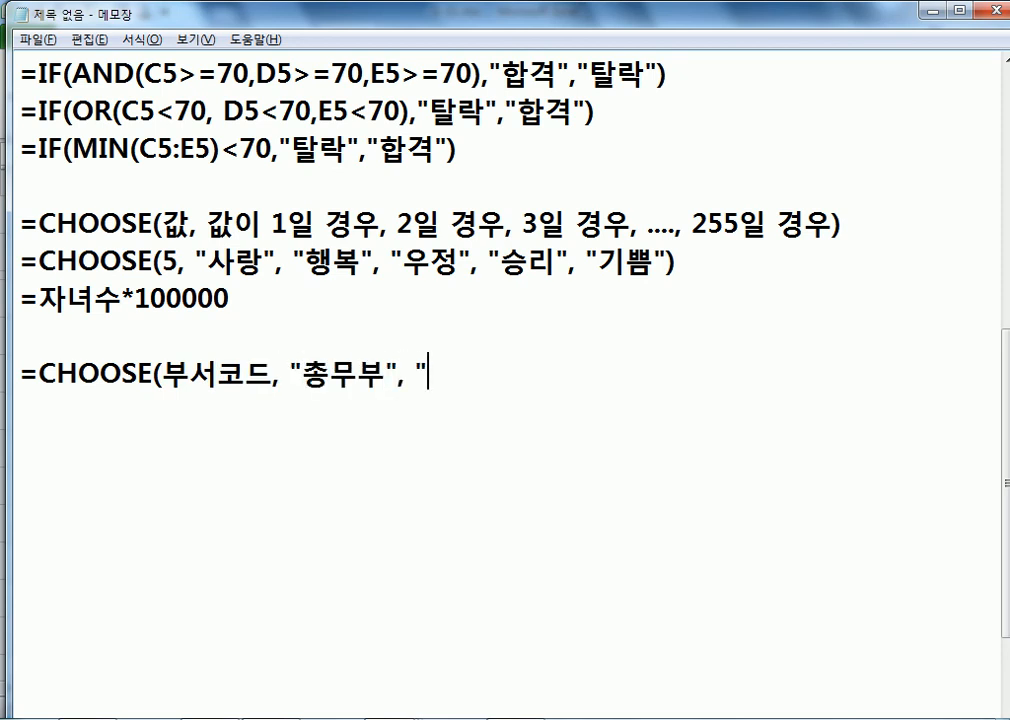
text(개발부)
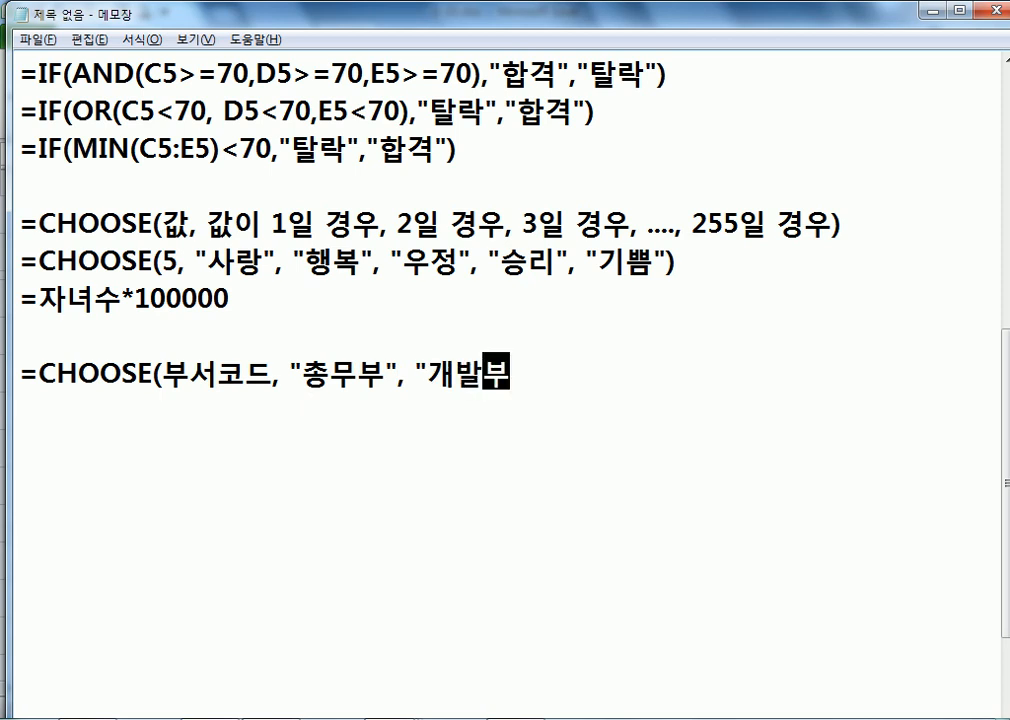
text(", "홍)
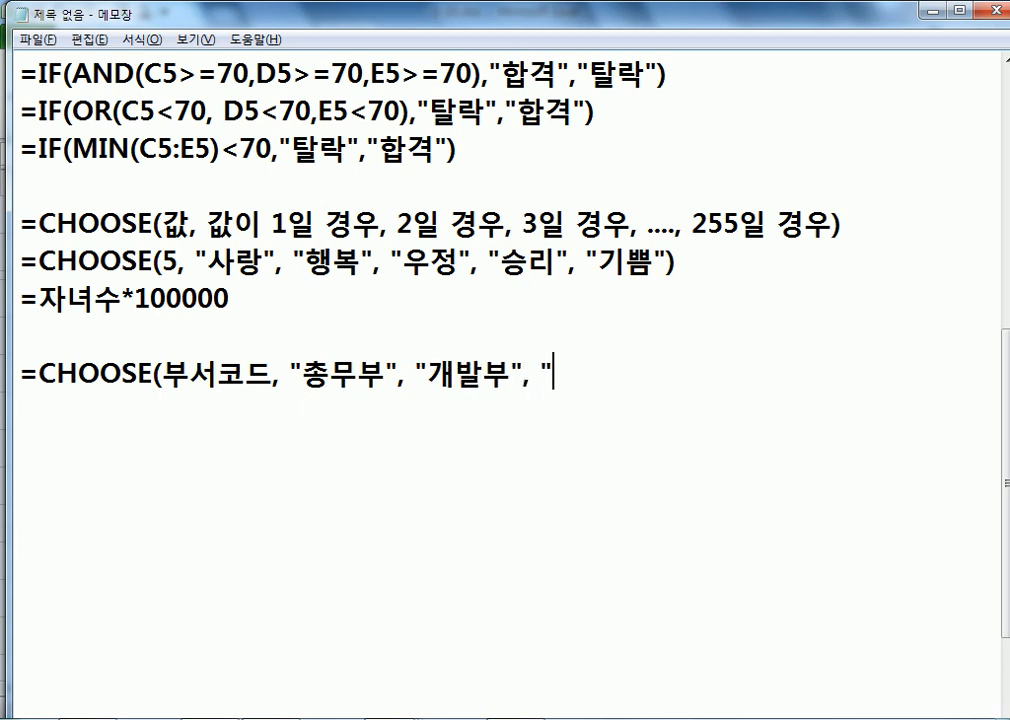
text(보부"))
key(Return)
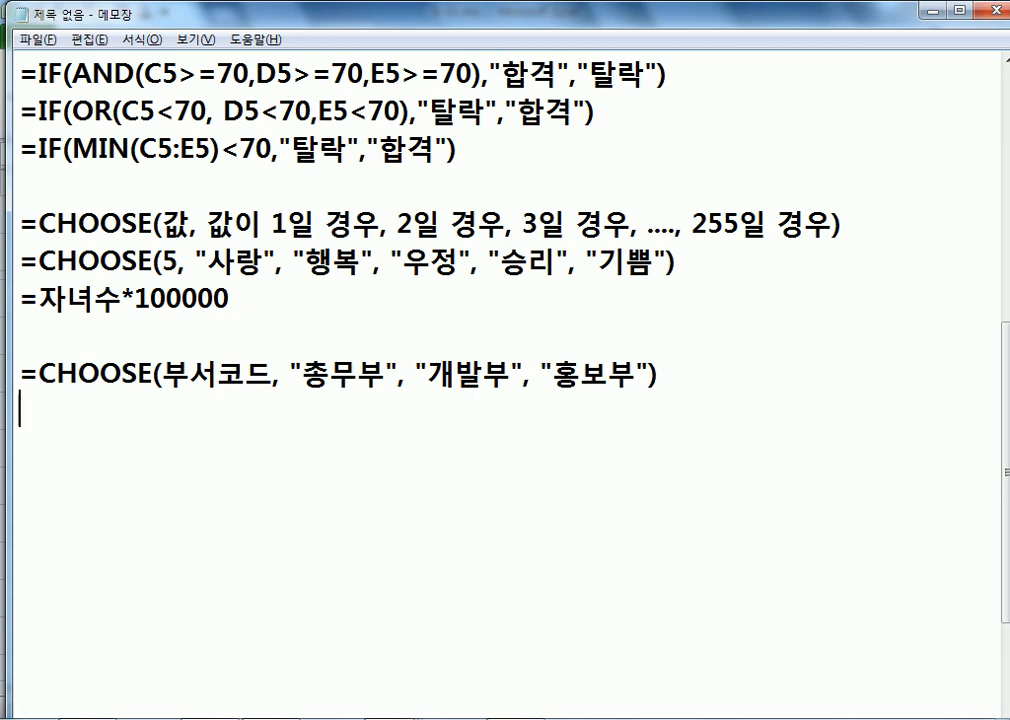
key(Return)
text(=CHOOSE()
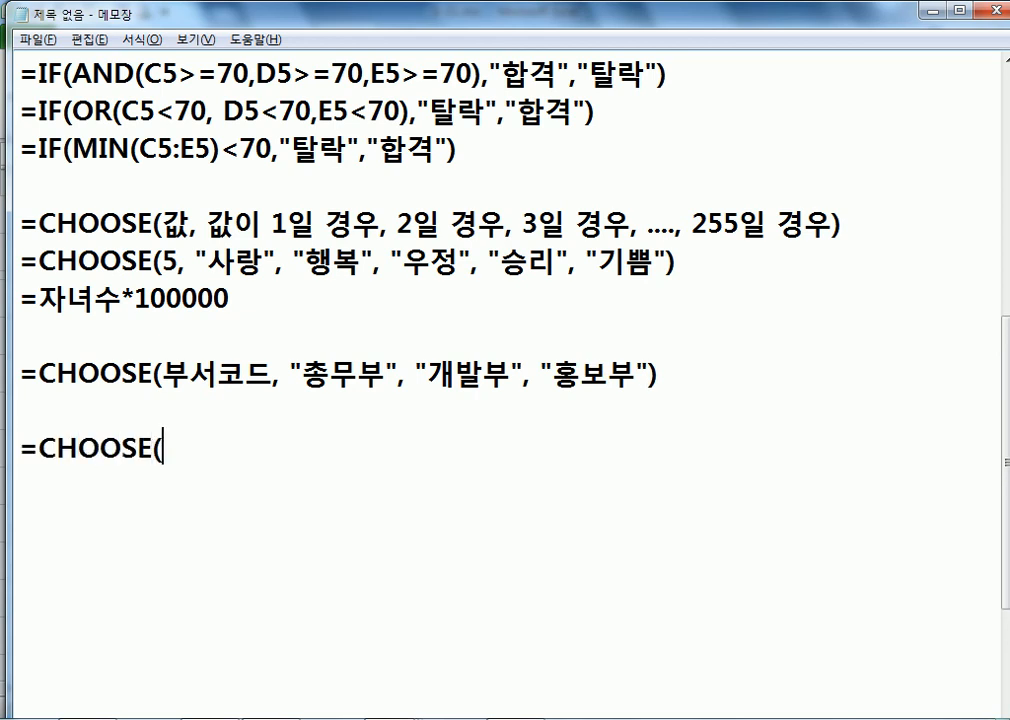
text(직위코ㄷ)
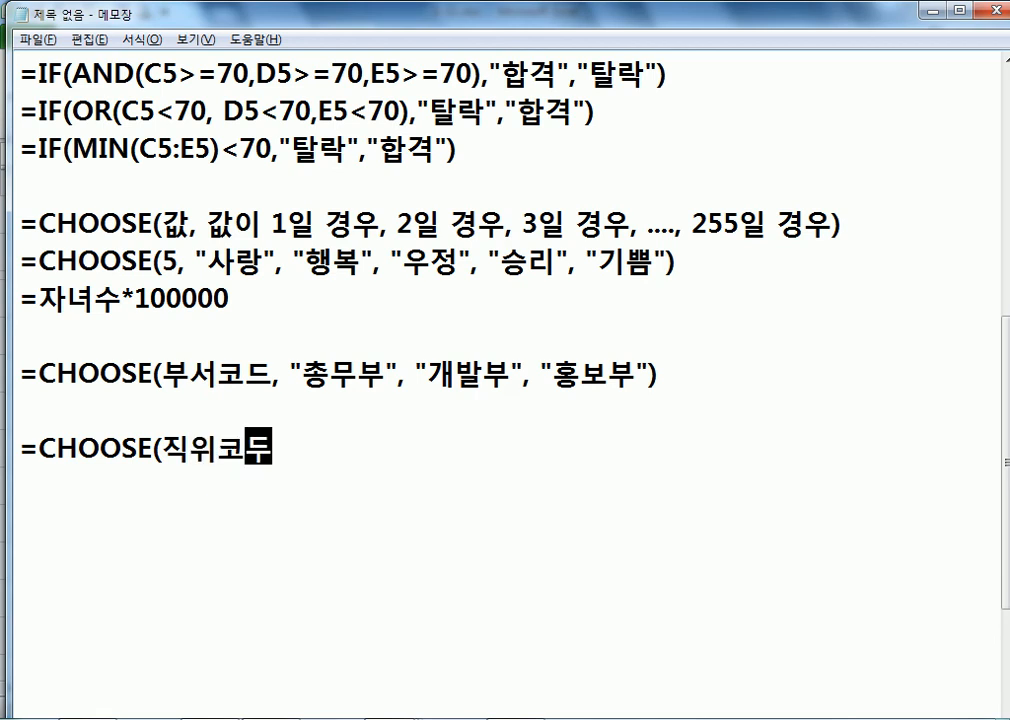
text(ㅡ,)
Step: Complete =CHOOSE(직위코드, "사원", "주임", "대리", "과장", "부장"), then return to Excel's B5
key(BackSpace)
text(, "사원")
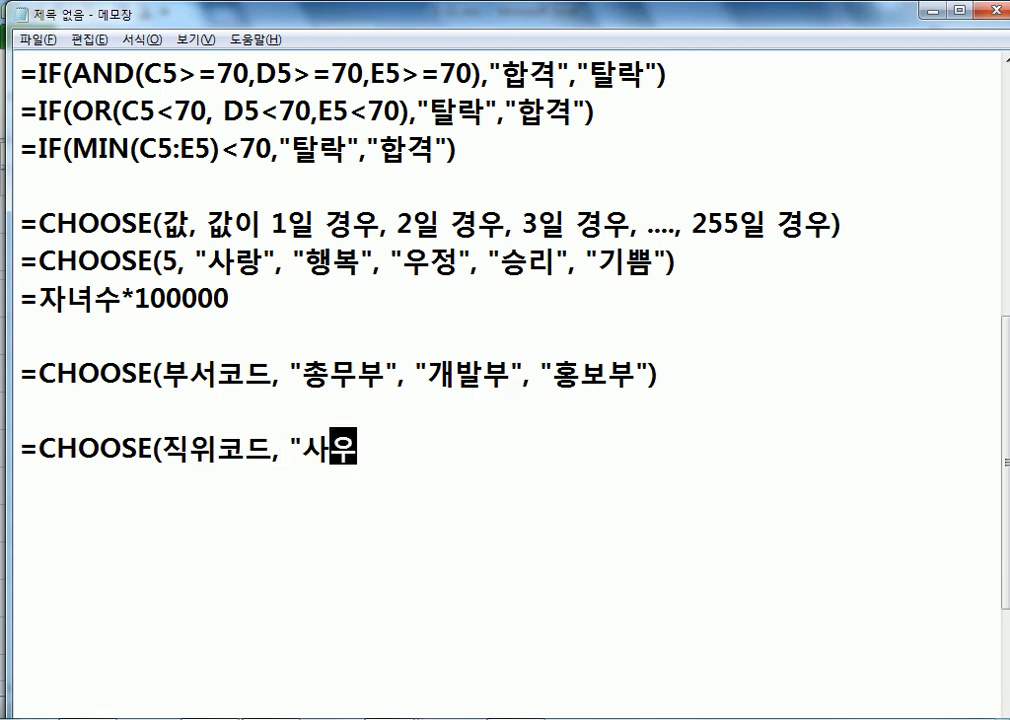
text(, "주)
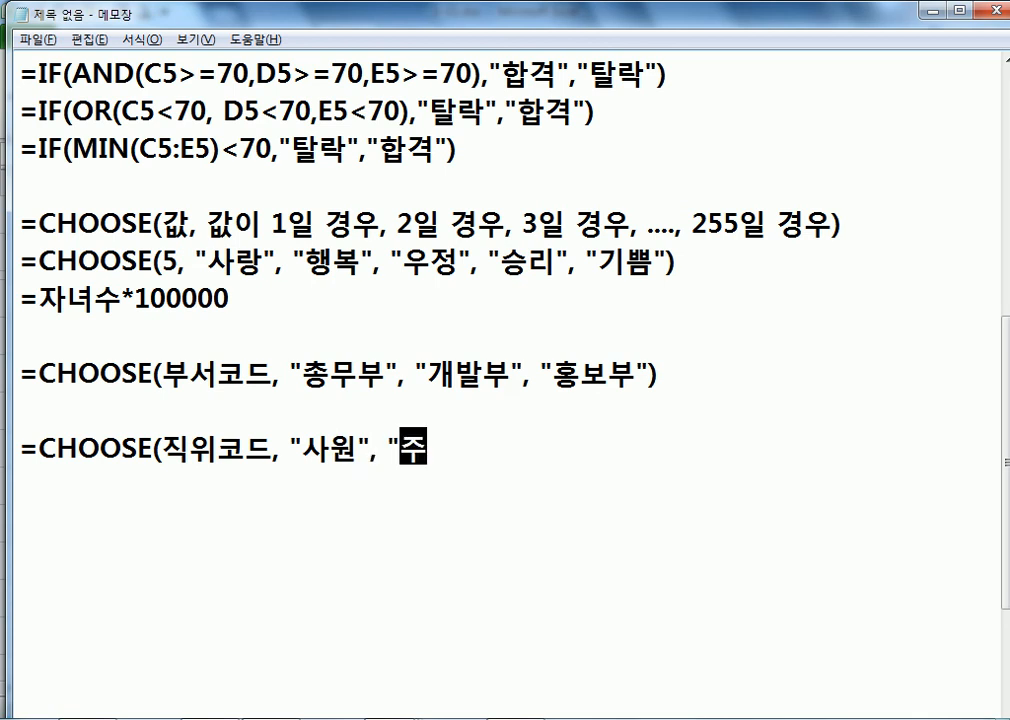
text(이ㅁ", ")
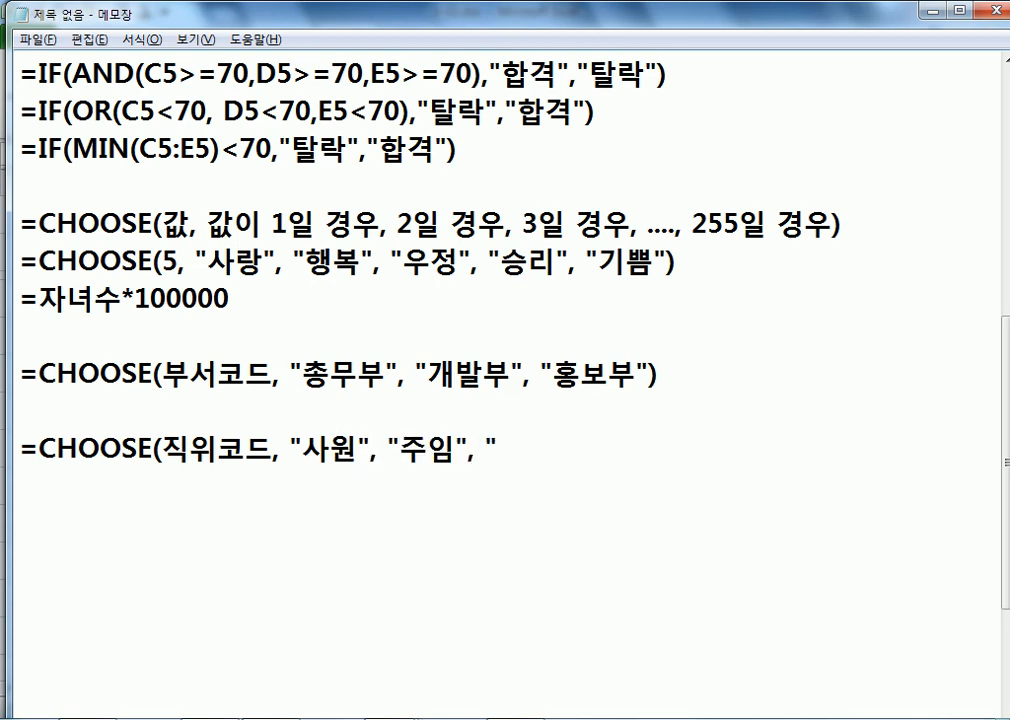
text(대리")
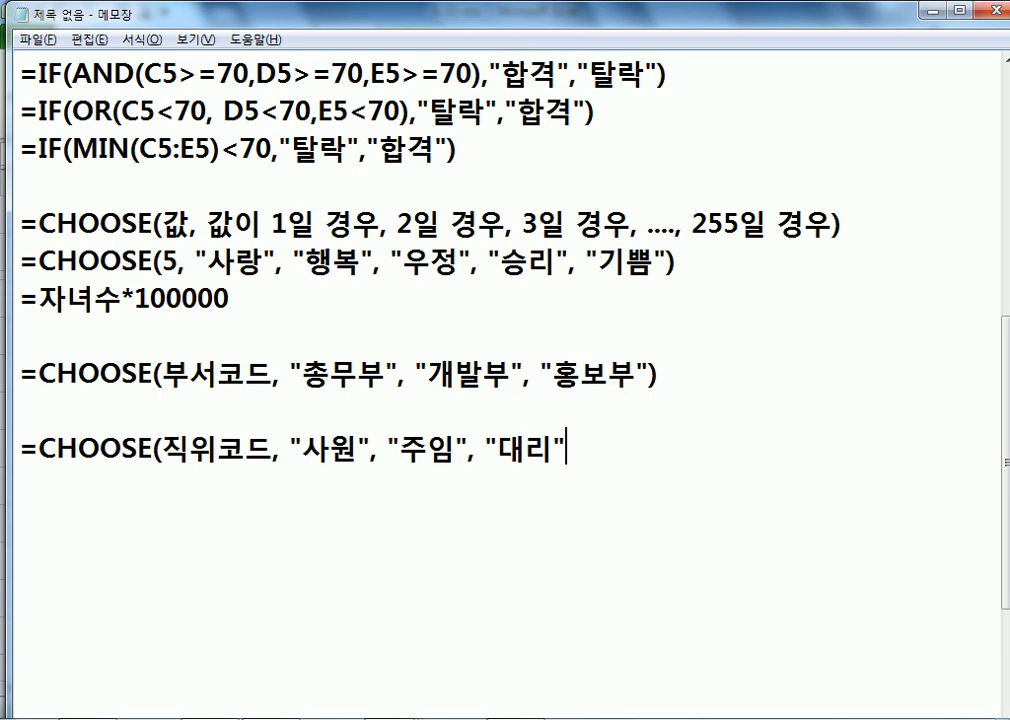
text(, "과장)
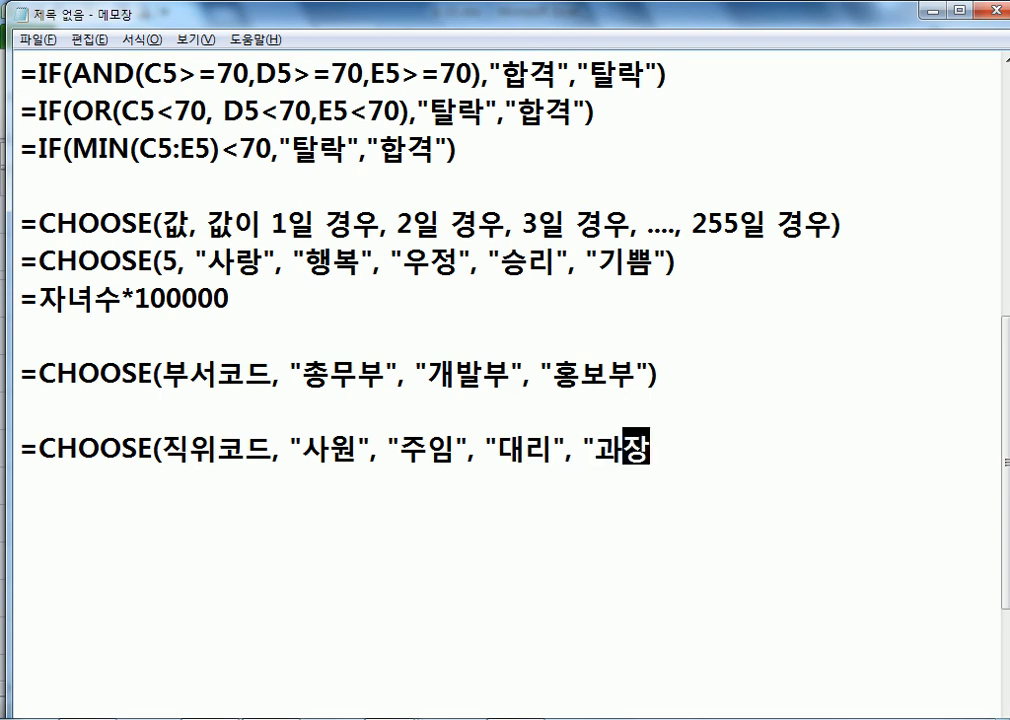
text(", "부장)
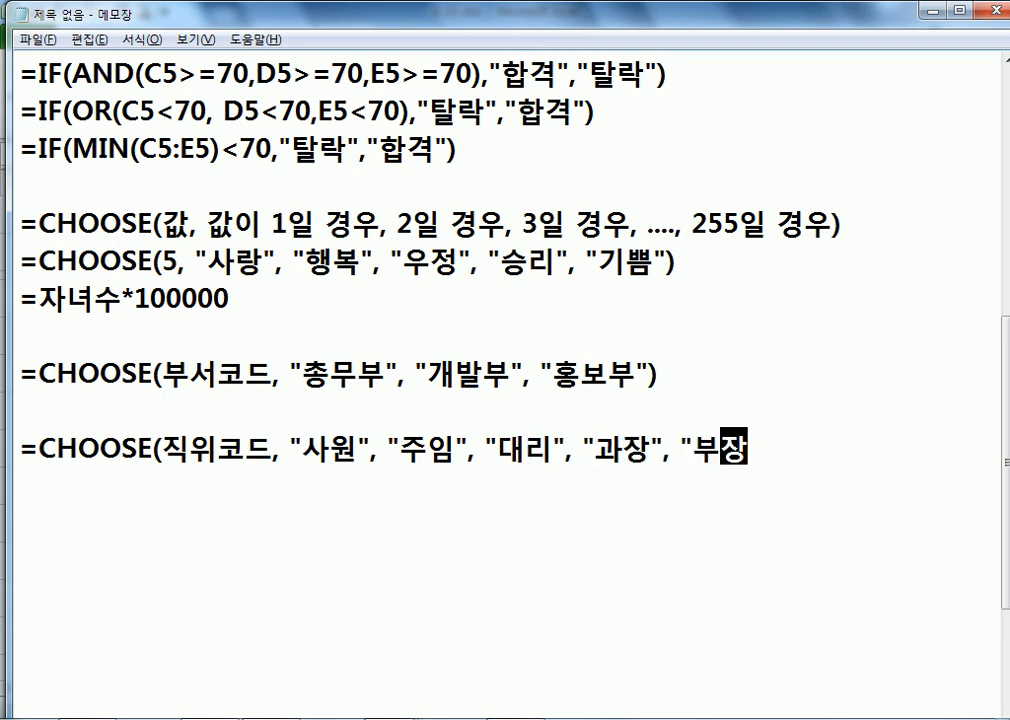
text("))
key(Return)
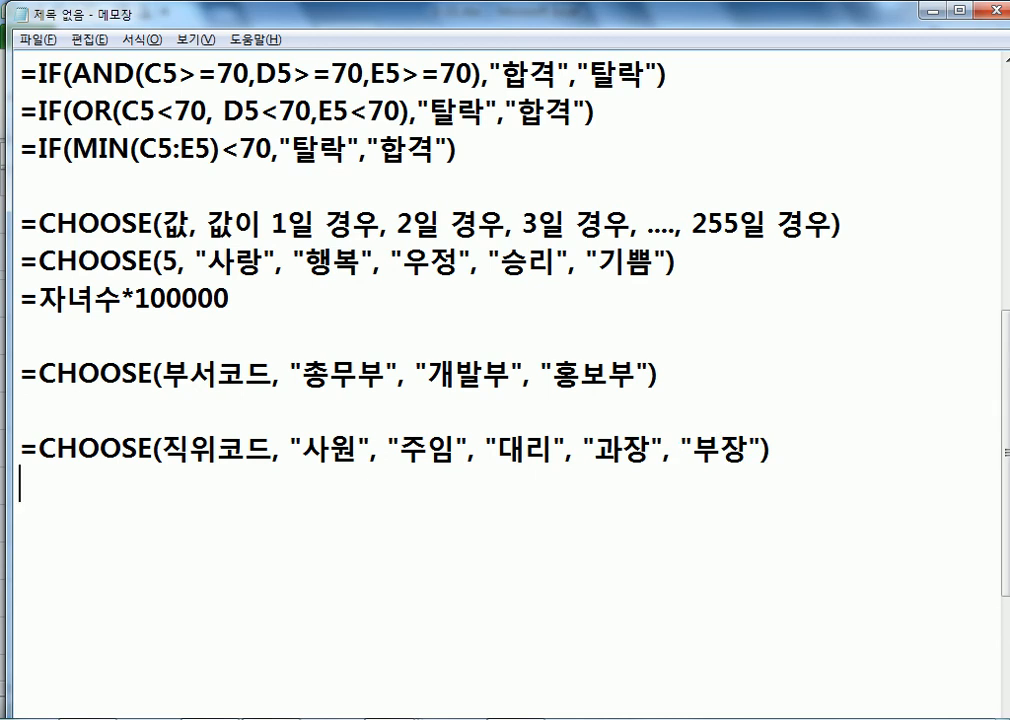
key(Up)
key(Up)
key(alt+Tab)
key(Up)
key(Down)
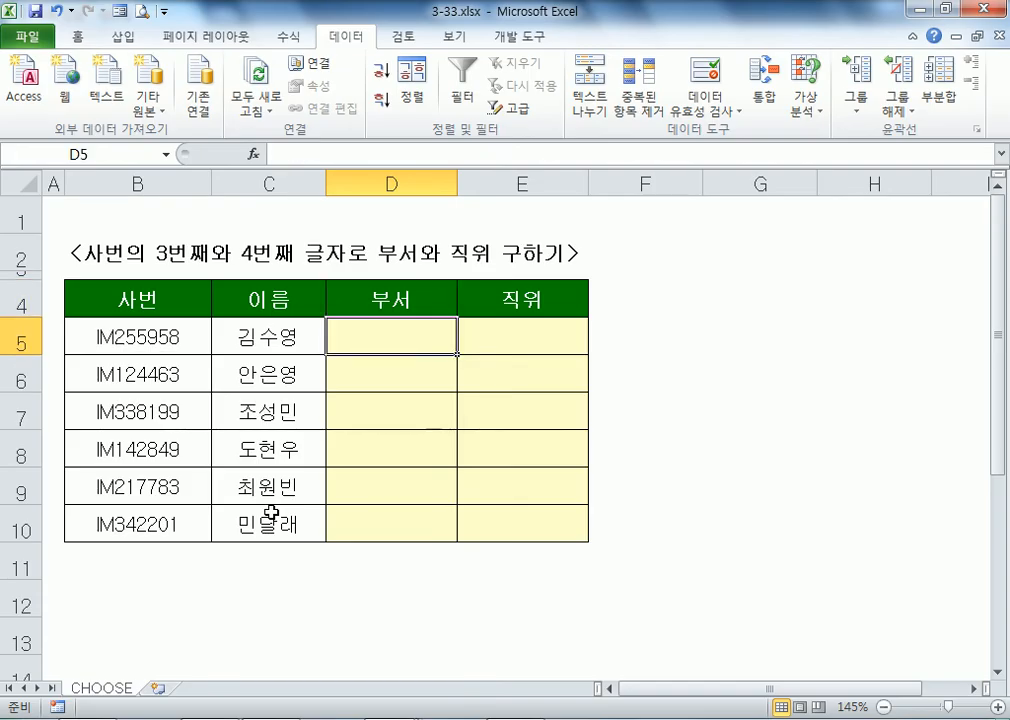
key(Left)
key(Left)
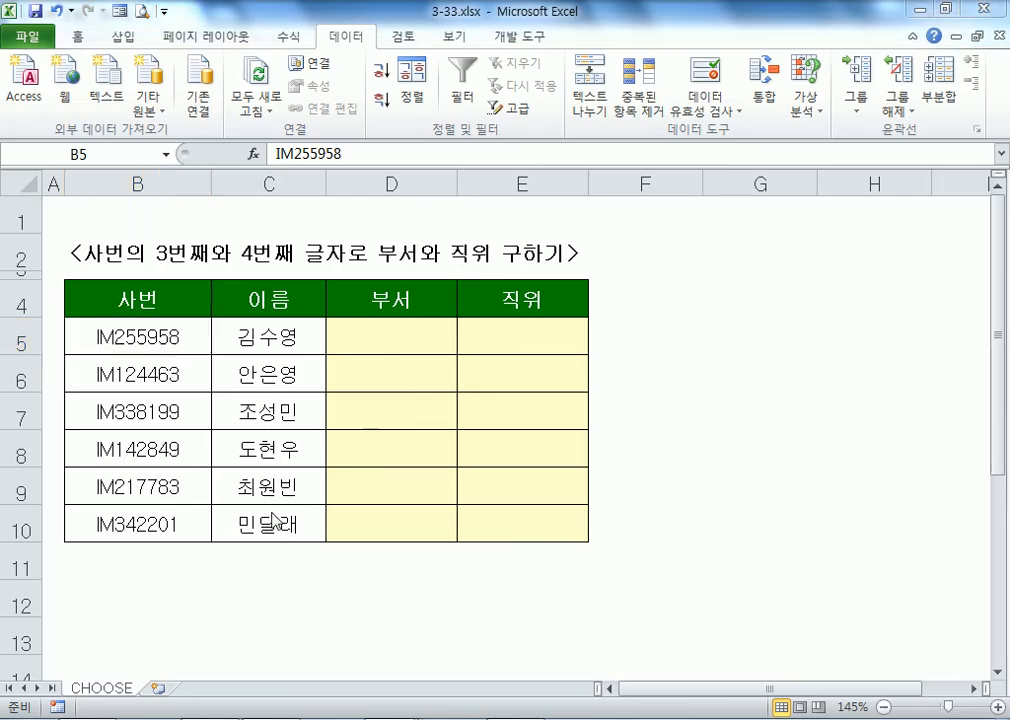
Step: Add the notes 사번의 3번째 and 사번의 4번째 below the formulas
key(alt+Tab)
text(사번의 )
text(33)
key(BackSpace)
text(번째)
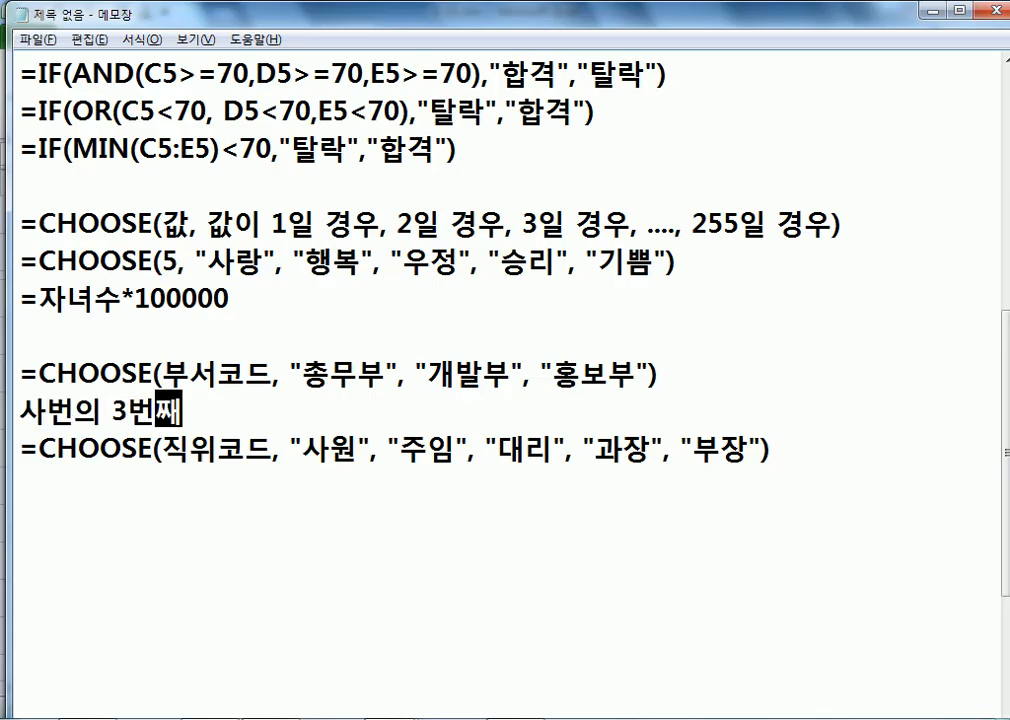
key(Return)
click(272, 511)
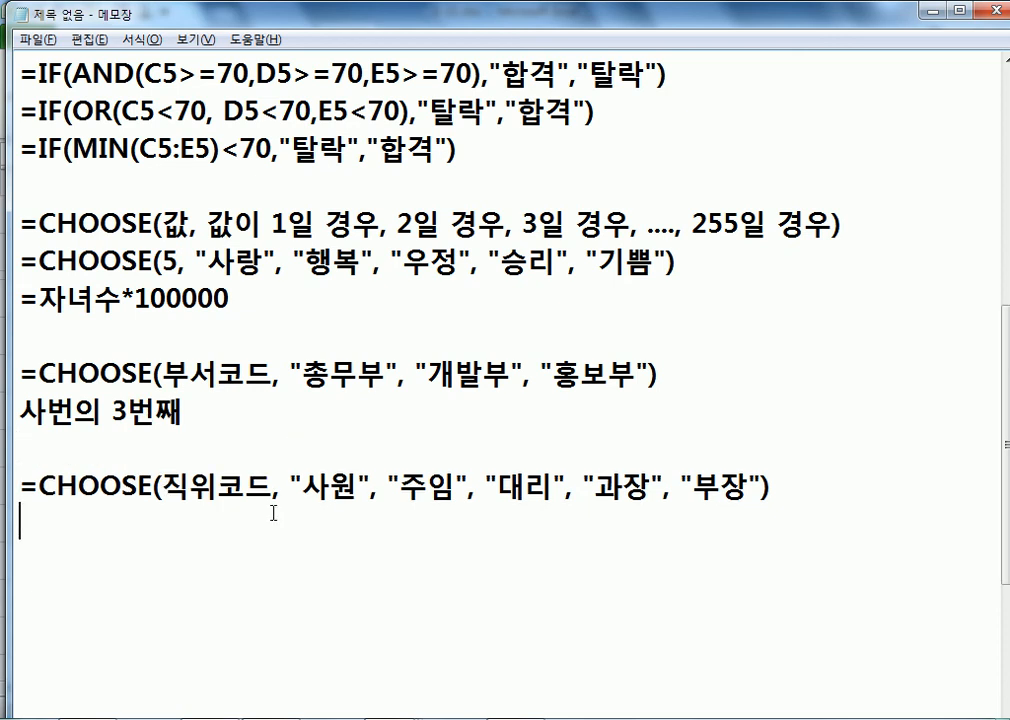
text(삽번의 4버)
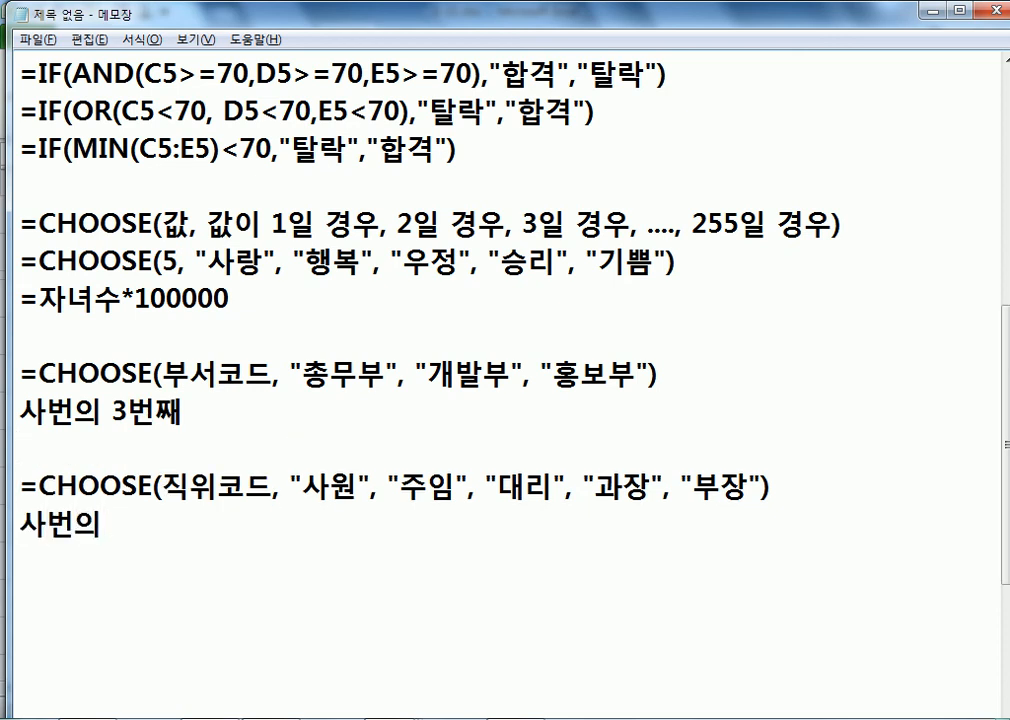
text(ㄴ재)
key(BackSpace)
text(ㅉㅐ)
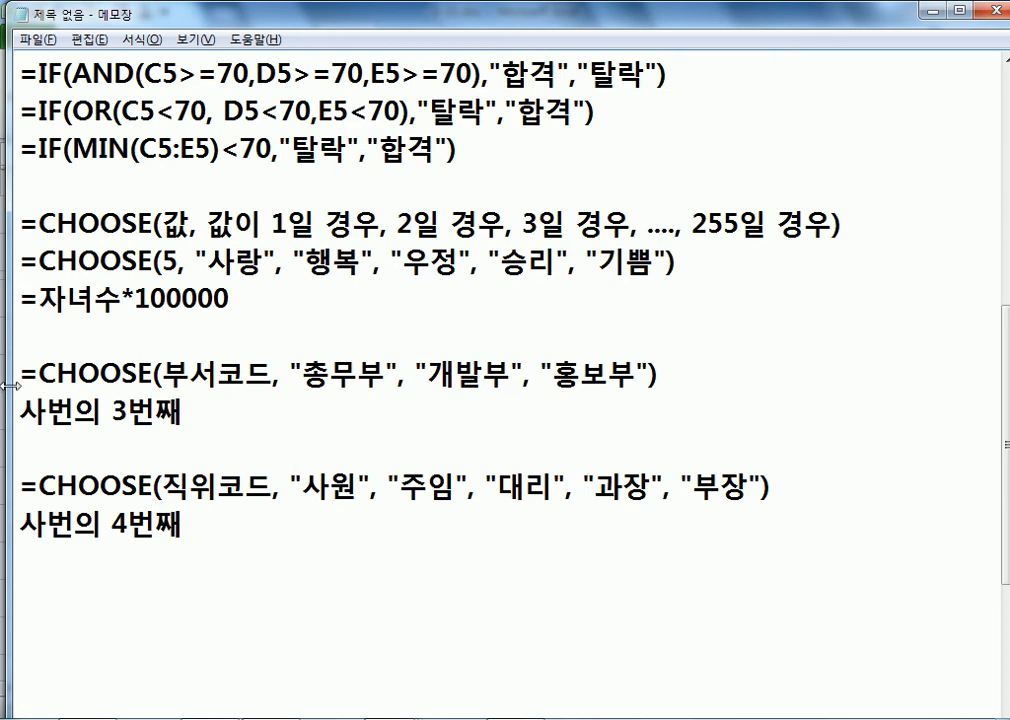
Step: Paste a copy of the 부서코드 CHOOSE line below the 3번째 note
drag(20, 372, 19, 403)
key(ctrl+c)
key(Down)
key(ctrl+v)
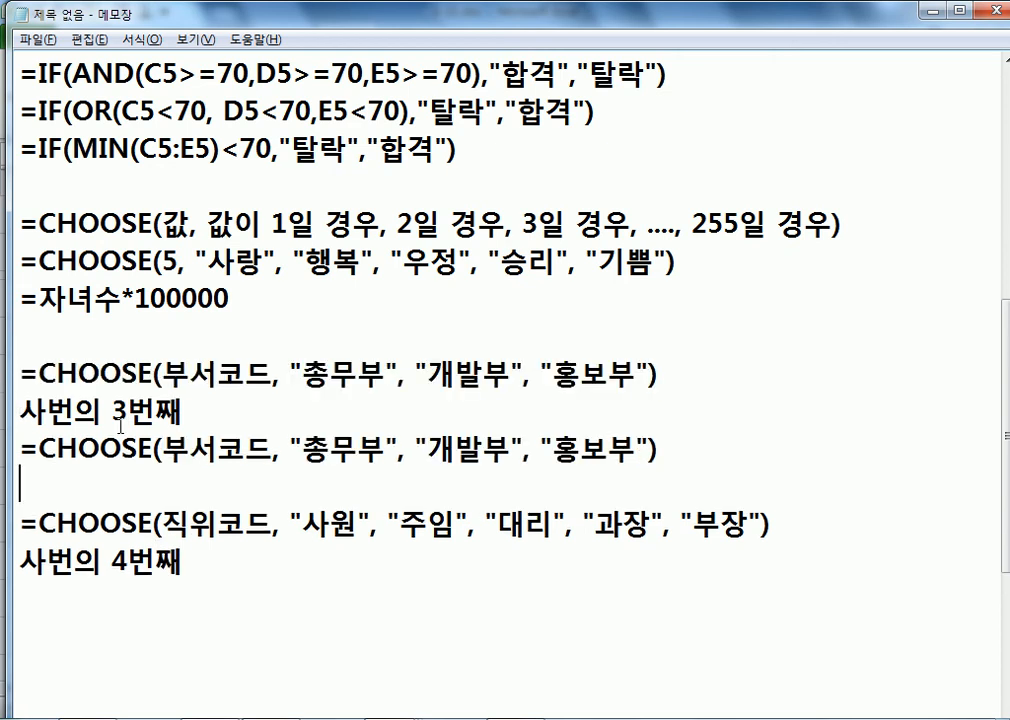
drag(127, 452, 268, 452)
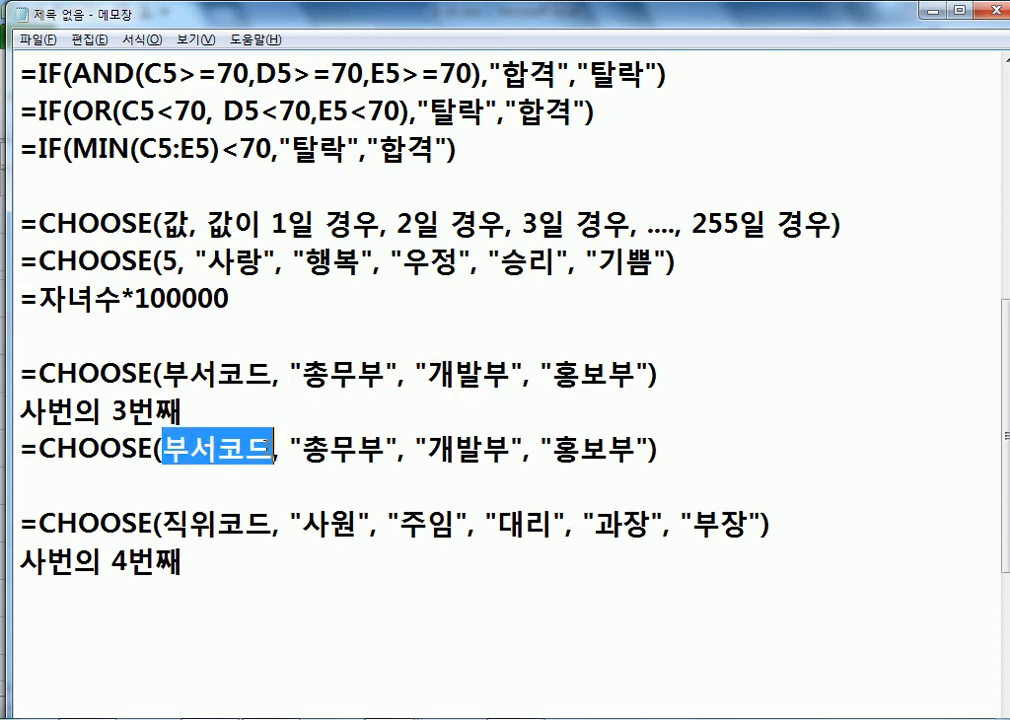
Step: After checking B5's third character, replace 부서코드 in the copy with MID(사번, 3, 1)
key(alt+Tab)
double_click(126, 338)
drag(113, 338, 126, 338)
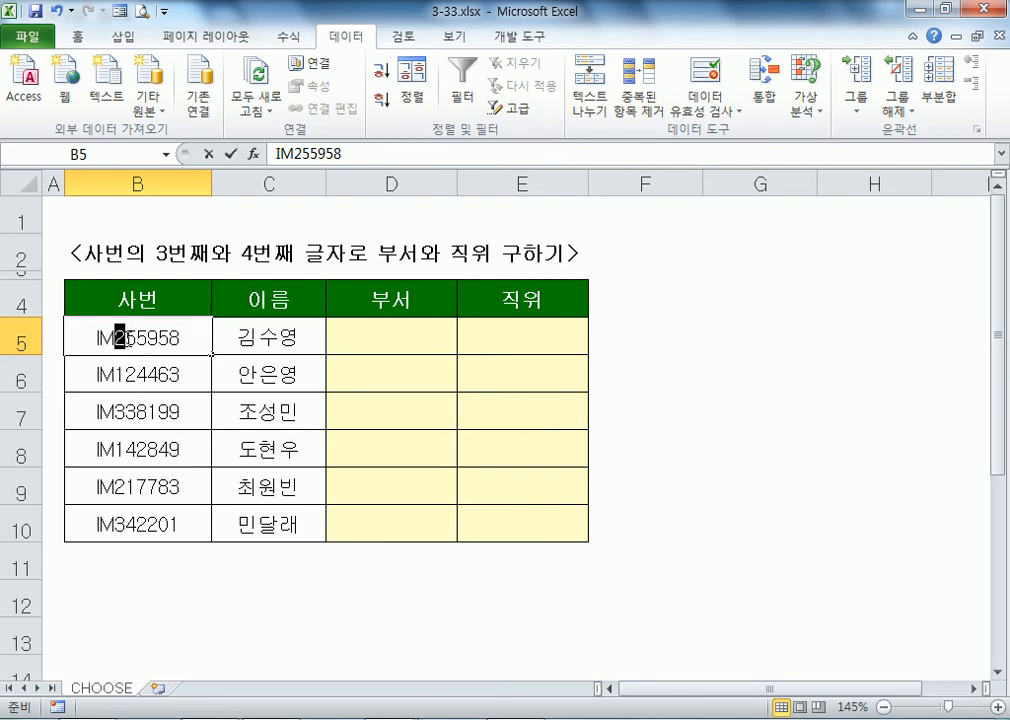
key(Escape)
key(alt+Tab)
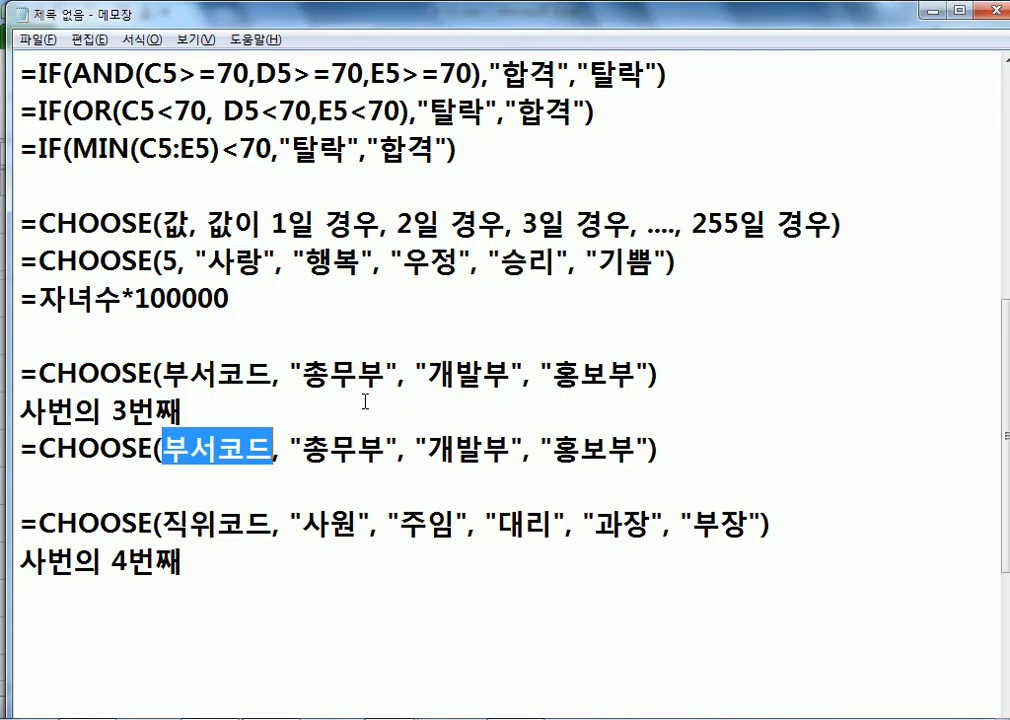
key(Left)
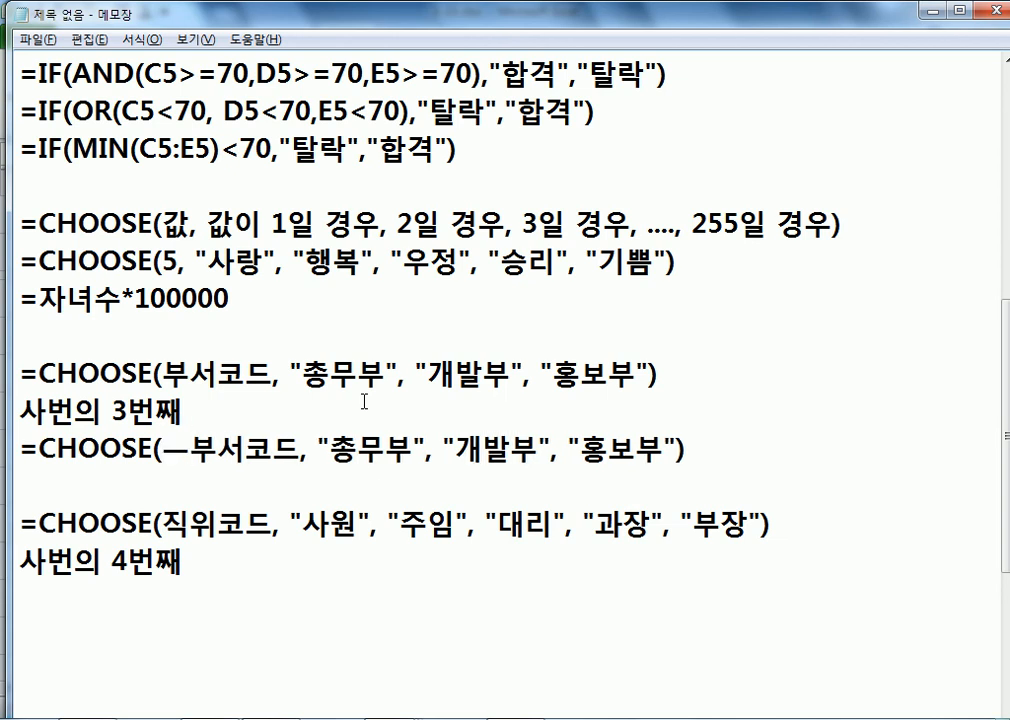
text(MID(사번, )
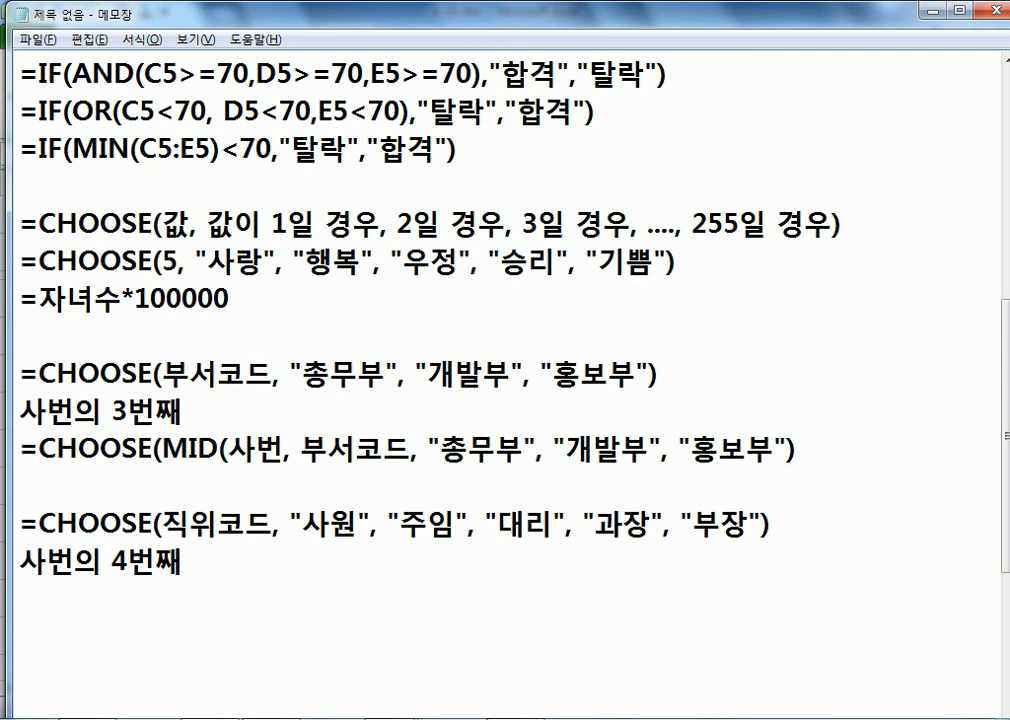
text(3, 1))
key(Delete)
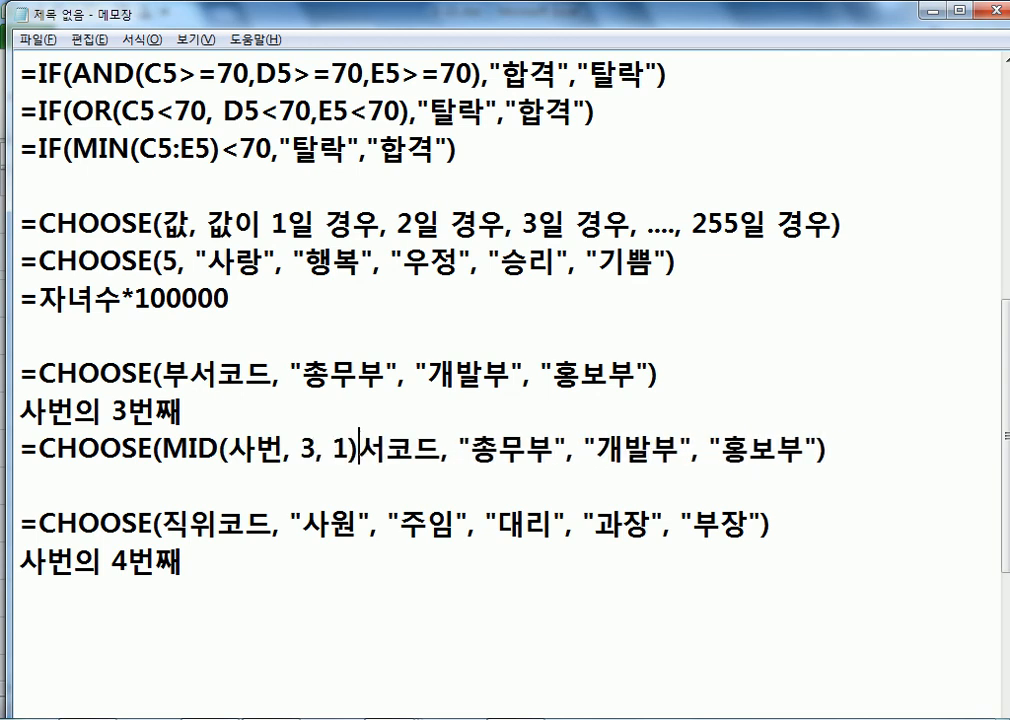
key(Delete)
key(Delete)
key(Delete)
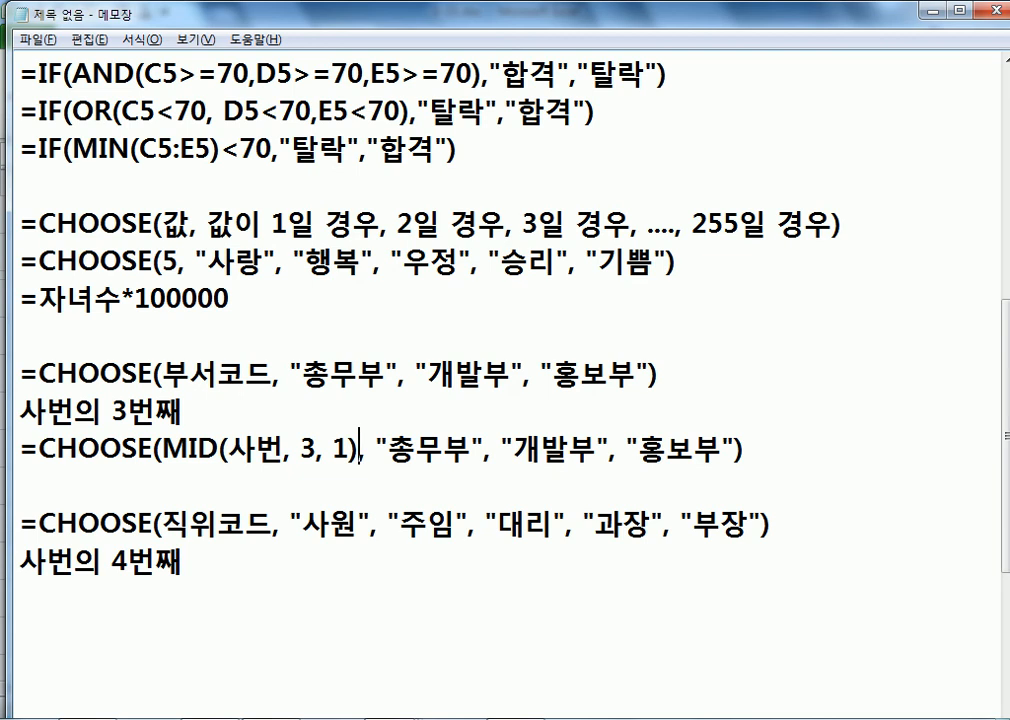
Step: Add a cell version below: =CHOOSE(MID(B5, 3, 1), "총무부", "개발부", "홍보부")
key(alt+Tab)
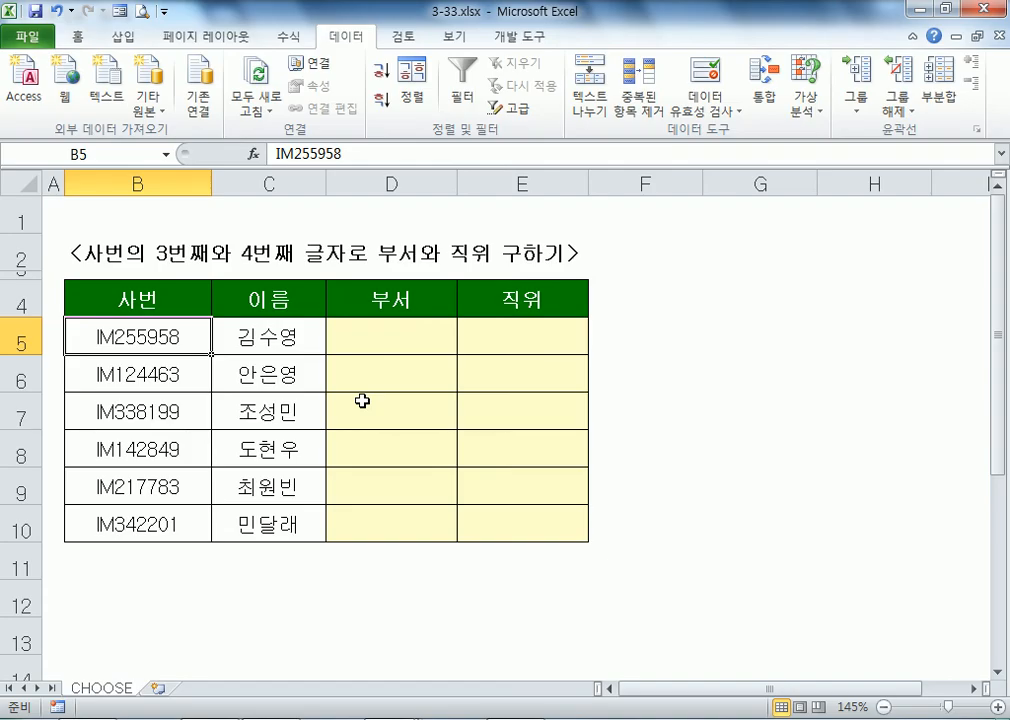
key(alt+Tab)
key(shift+End)
key(ctrl+c)
key(End)
key(Return)
key(ctrl+v)
key(Left)
key(Left)
key(Left)
key(Left)
key(Left)
key(Left)
key(ctrl+Left)
key(ctrl+Left)
key(ctrl+Left)
key(ctrl+Left)
key(ctrl+Left)
key(ctrl+Left)
key(shift+Left)
key(shift+Left)
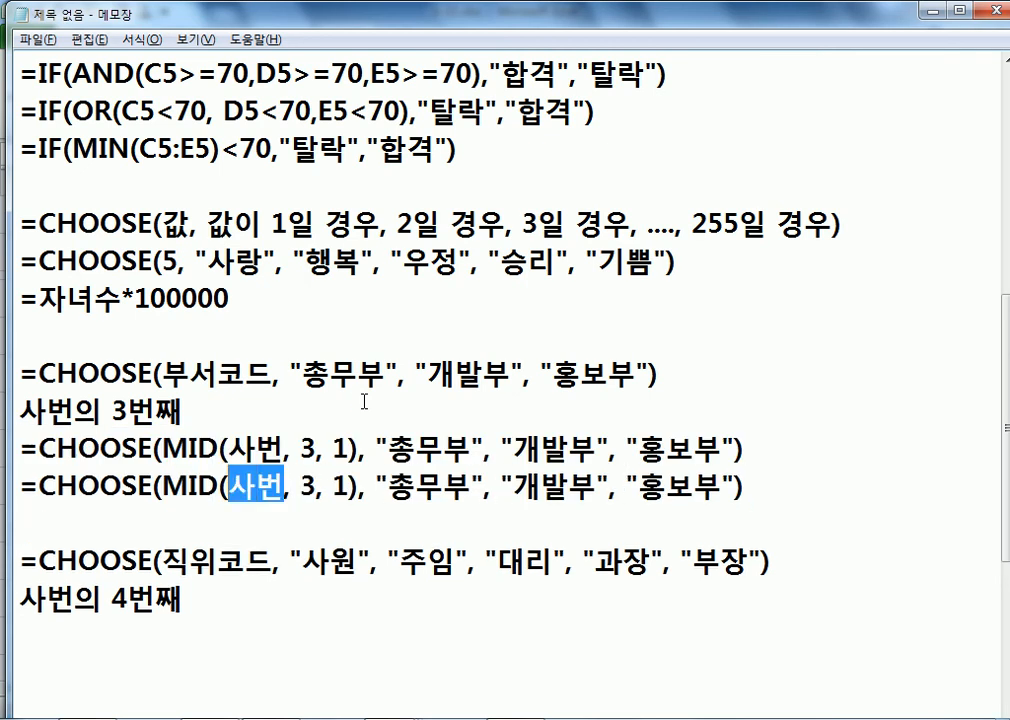
text(B5)
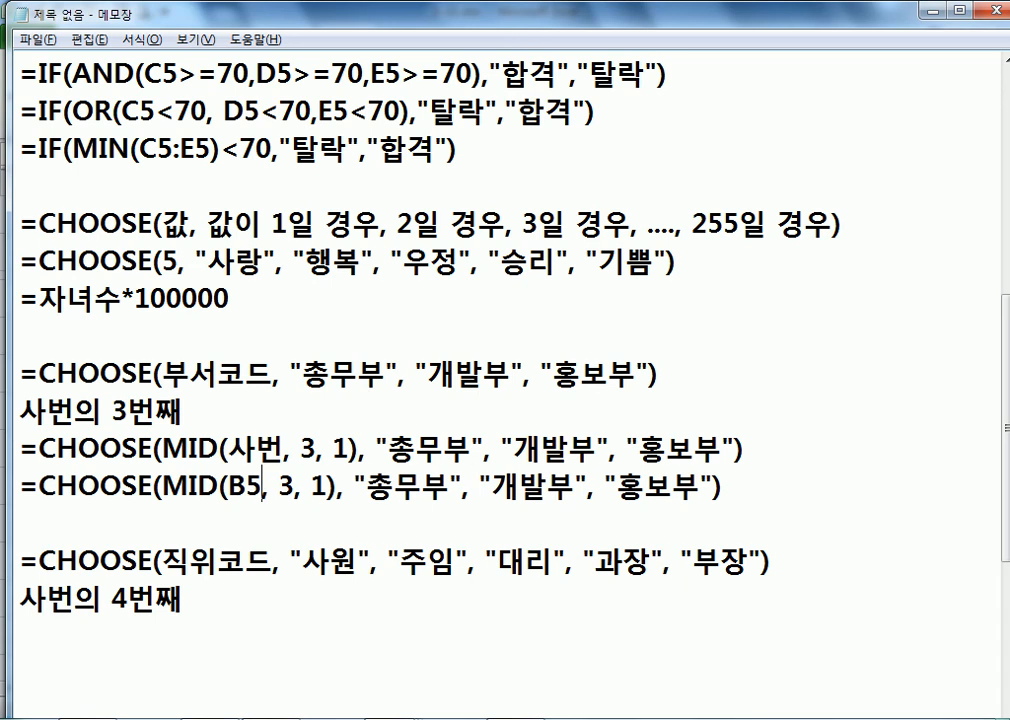
key(Down)
key(Down)
key(Down)
key(Down)
scroll(348, 406, down, 2)
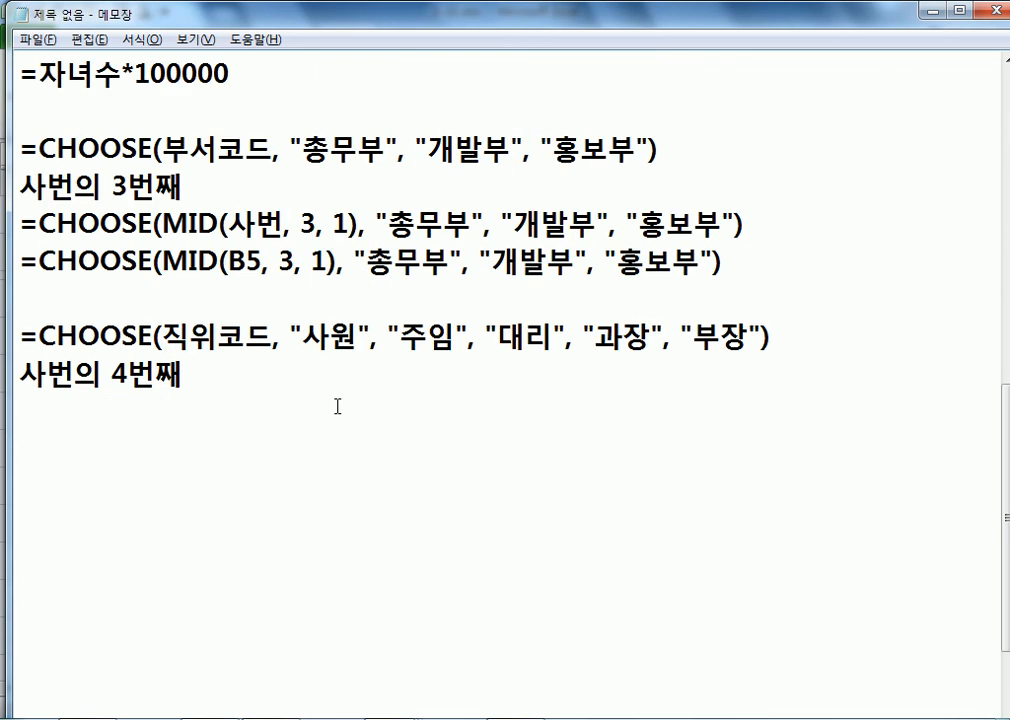
Step: Move a copy of the 직위코드 CHOOSE line below the 4번째 note
key(Up)
key(Up)
key(shift+End)
key(ctrl+c)
key(Home)
key(ctrl+v)
key(Return)
key(Right)
Step: Replace 직위코드 in that copy with MID(B5, 4, 1)
key(Right)
key(Right)
key(Right)
key(Home)
key(shift+Down)
key(ctrl+x)
key(Down)
key(ctrl+v)
key(Up)
key(Right)
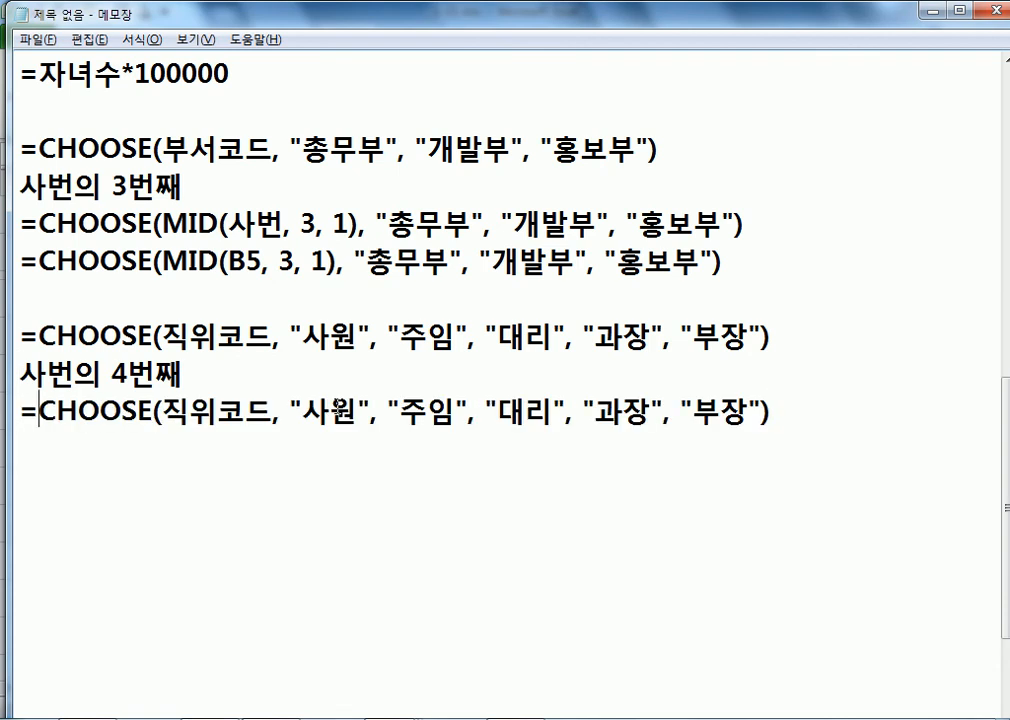
key(Right)
key(Right)
key(Right)
key(Right)
key(Right)
key(Right)
key(Right)
text(MID)
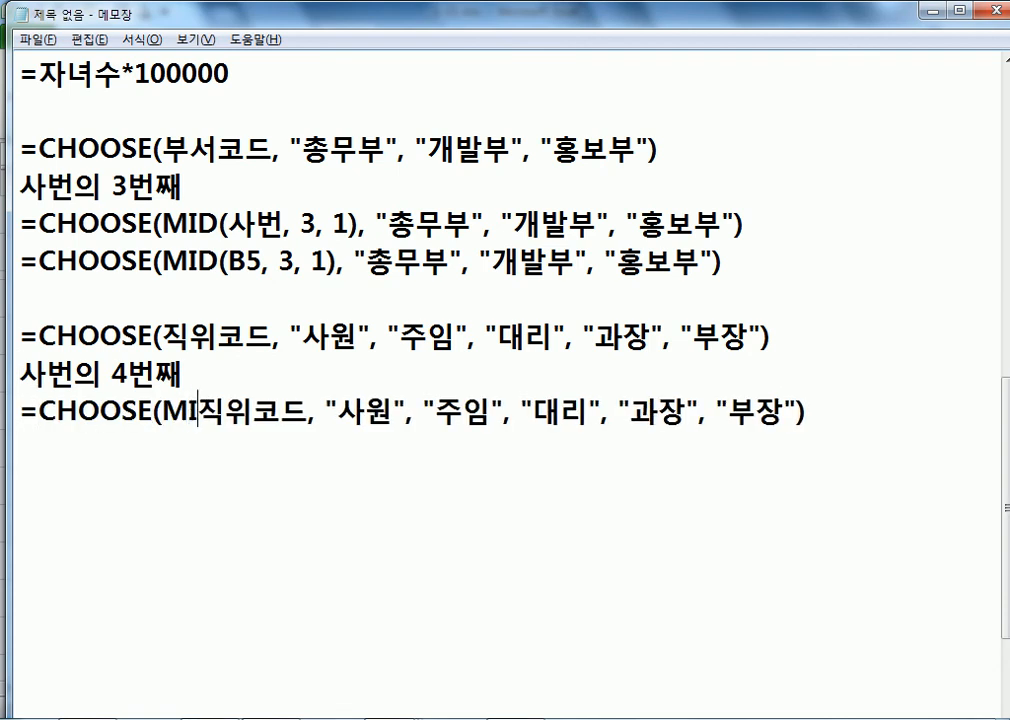
text((B5, )
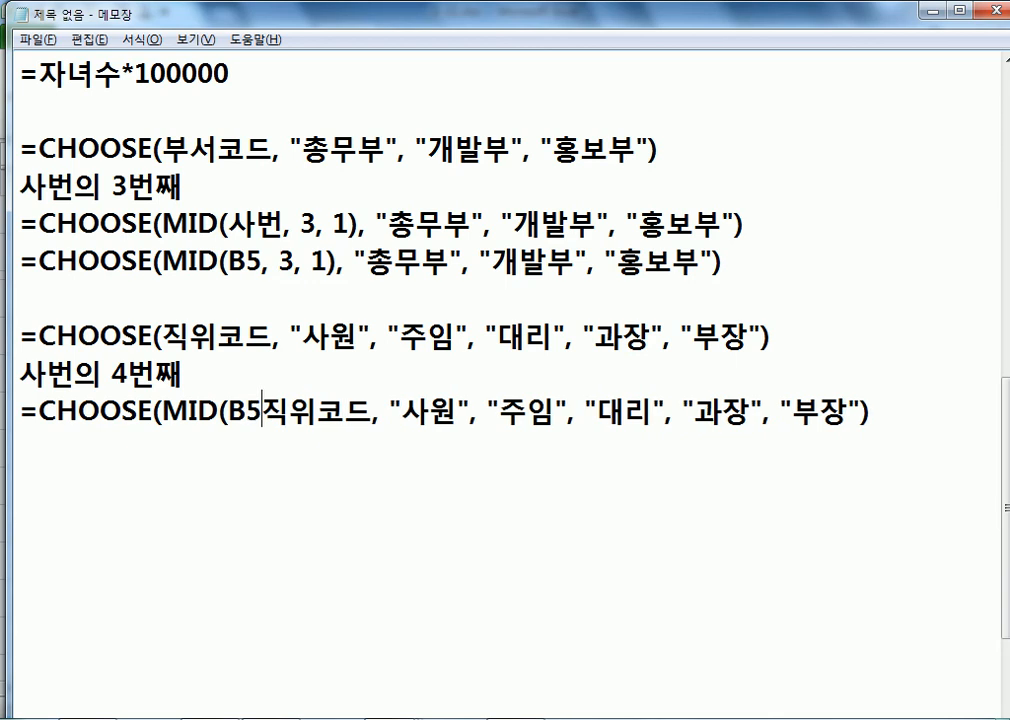
text(4, 1))
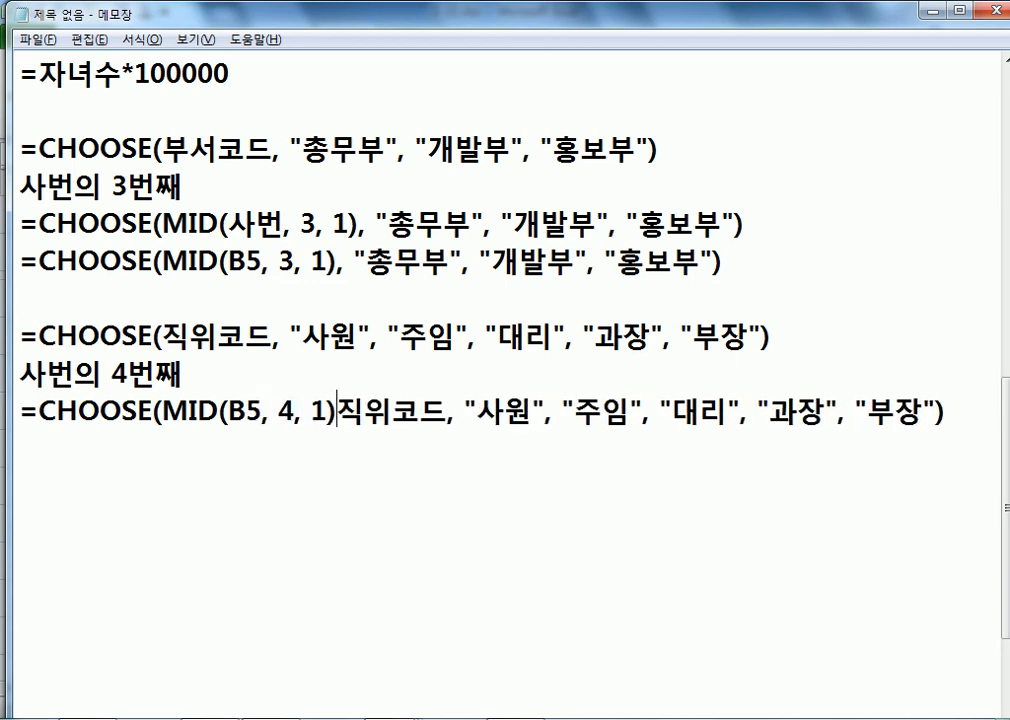
key(Delete)
key(Delete)
key(Delete)
key(Delete)
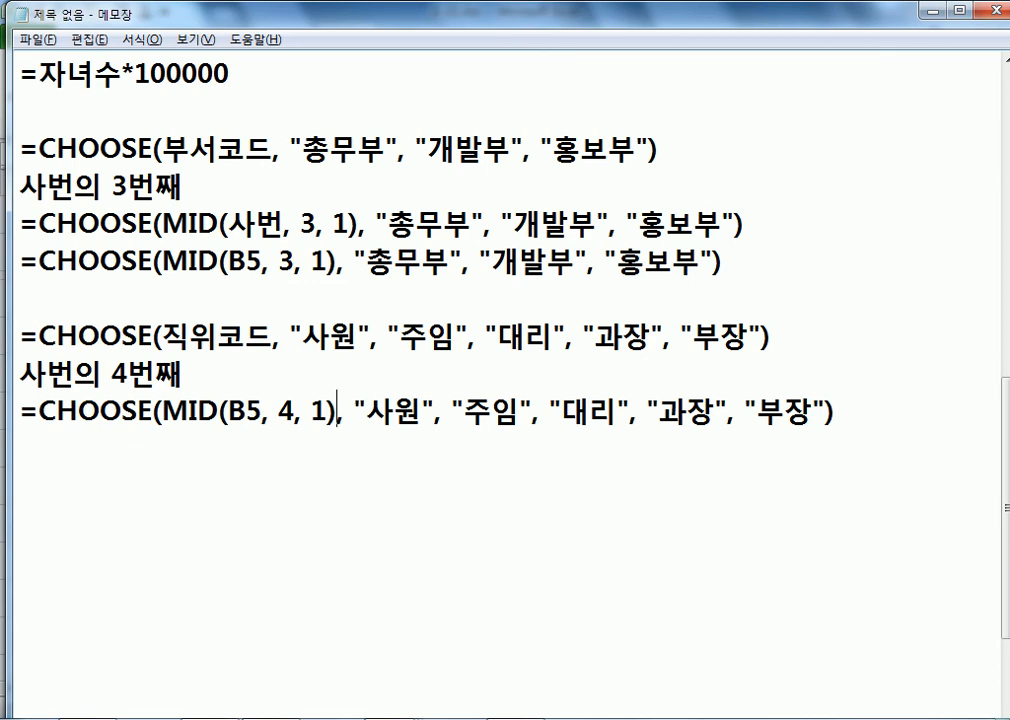
Step: Duplicate the MID(B5, 4, 1) position formula and change the upper copy to use 사번
key(Home)
key(shift+Down)
key(ctrl+c)
key(Left)
key(ctrl+v)
key(Up)
key(Right)
key(Right)
key(Right)
key(Right)
key(Right)
key(Right)
key(Right)
key(Right)
key(Right)
key(Right)
key(Right)
key(Right)
key(Right)
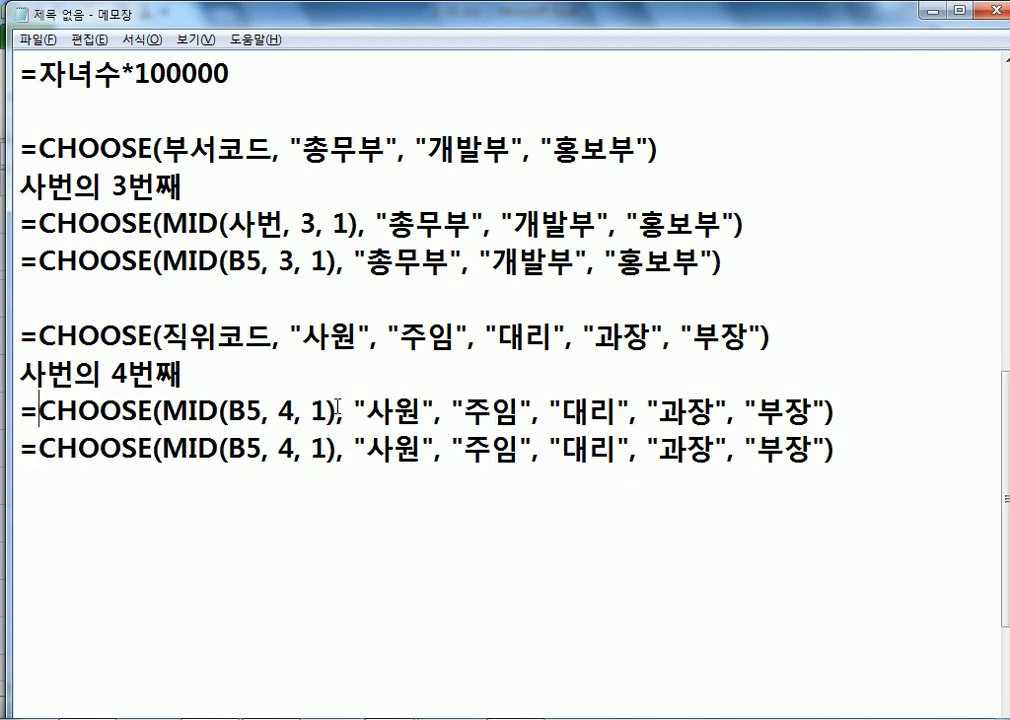
key(Left)
text(사번)
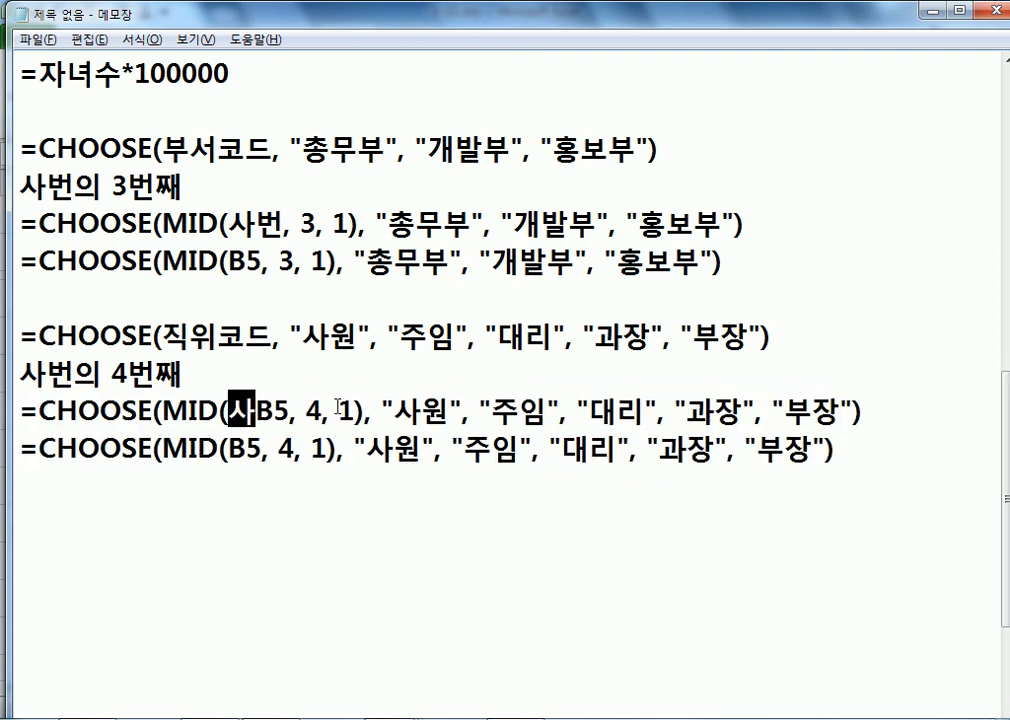
key(Delete)
key(Delete)
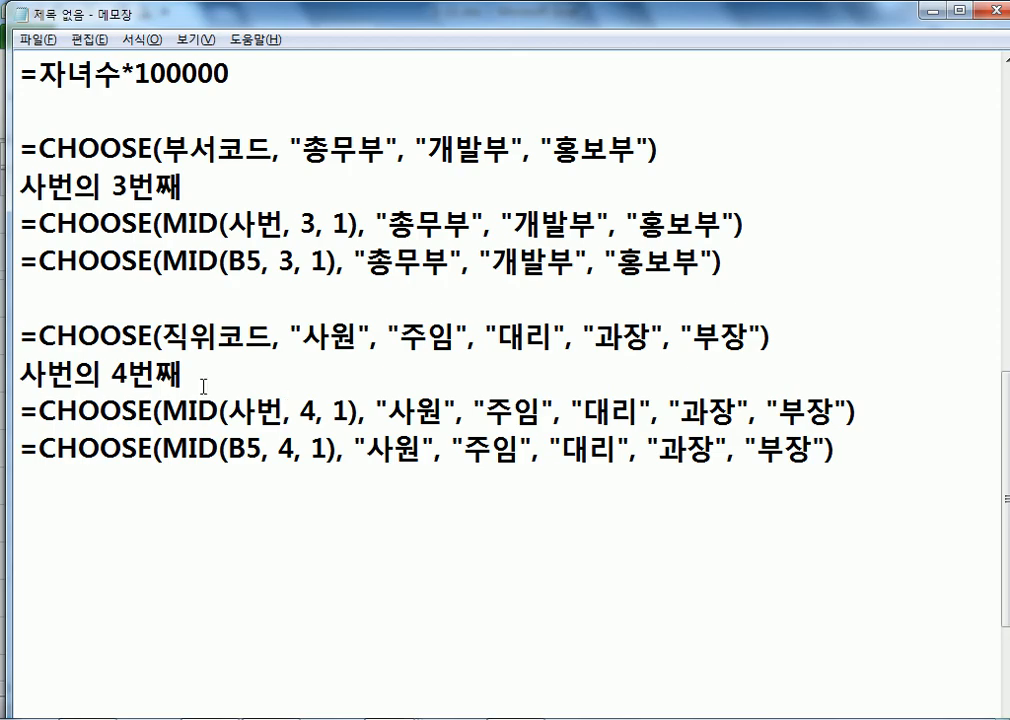
key(alt+Tab)
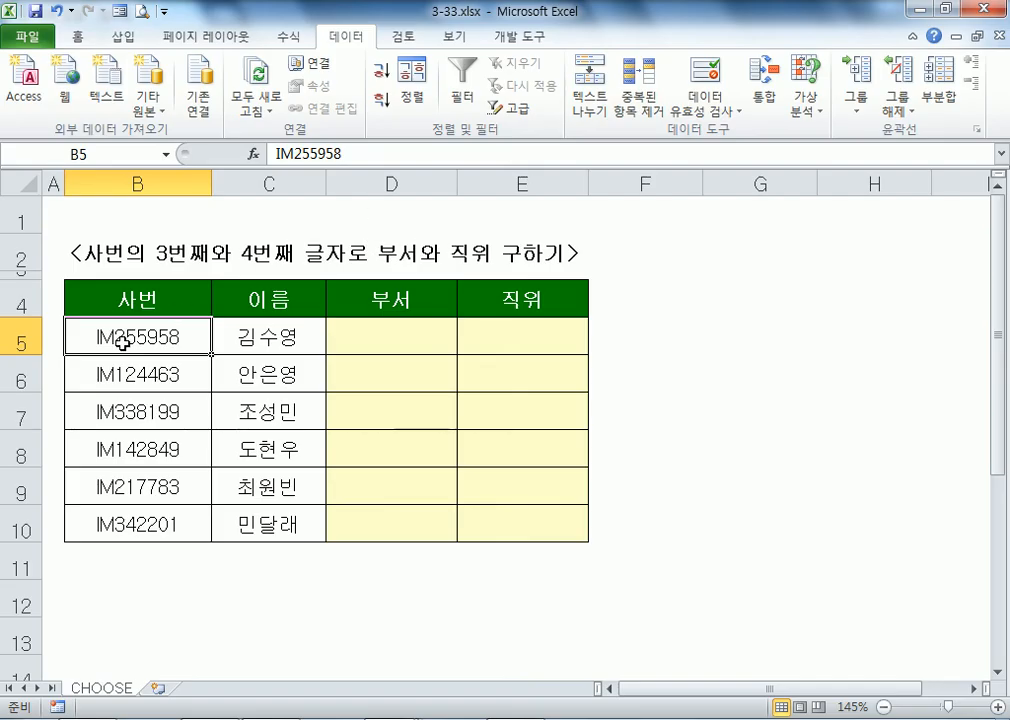
Step: Compare the formula's B5 reference against the employee number in Excel
key(alt+Tab)
drag(262, 450, 226, 450)
key(alt+Tab)
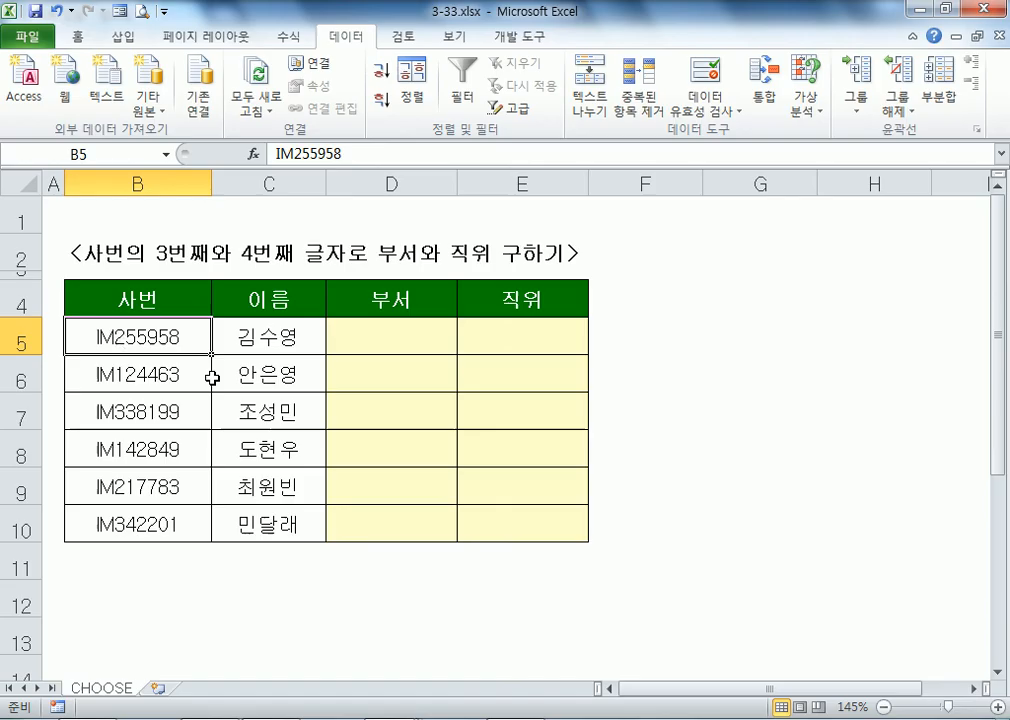
double_click(133, 336)
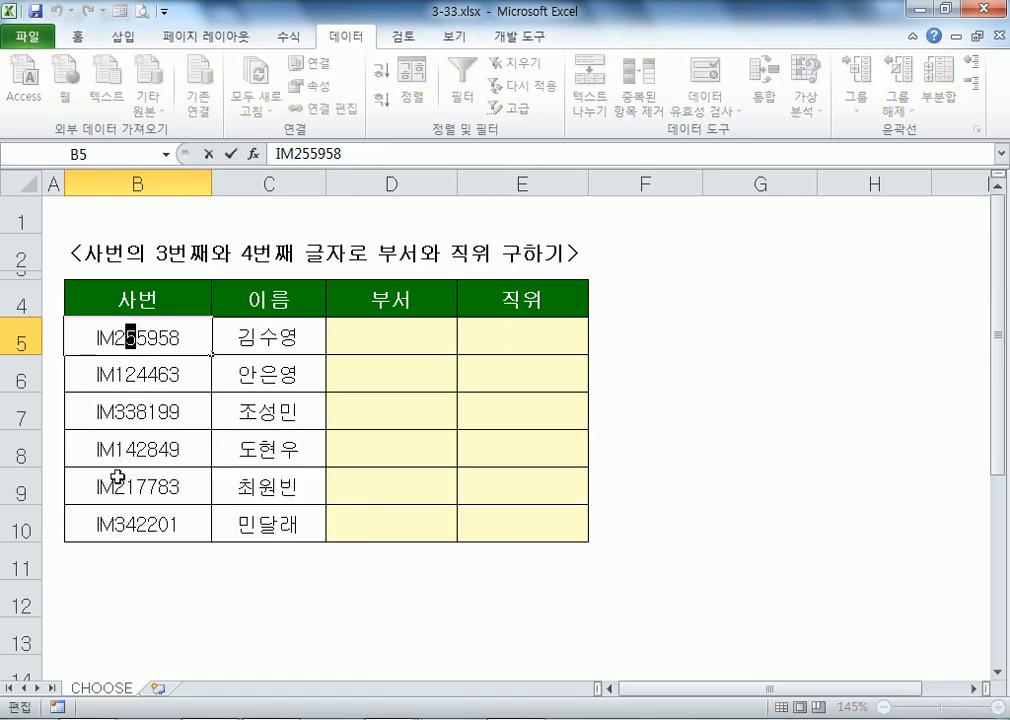
key(alt+Tab)
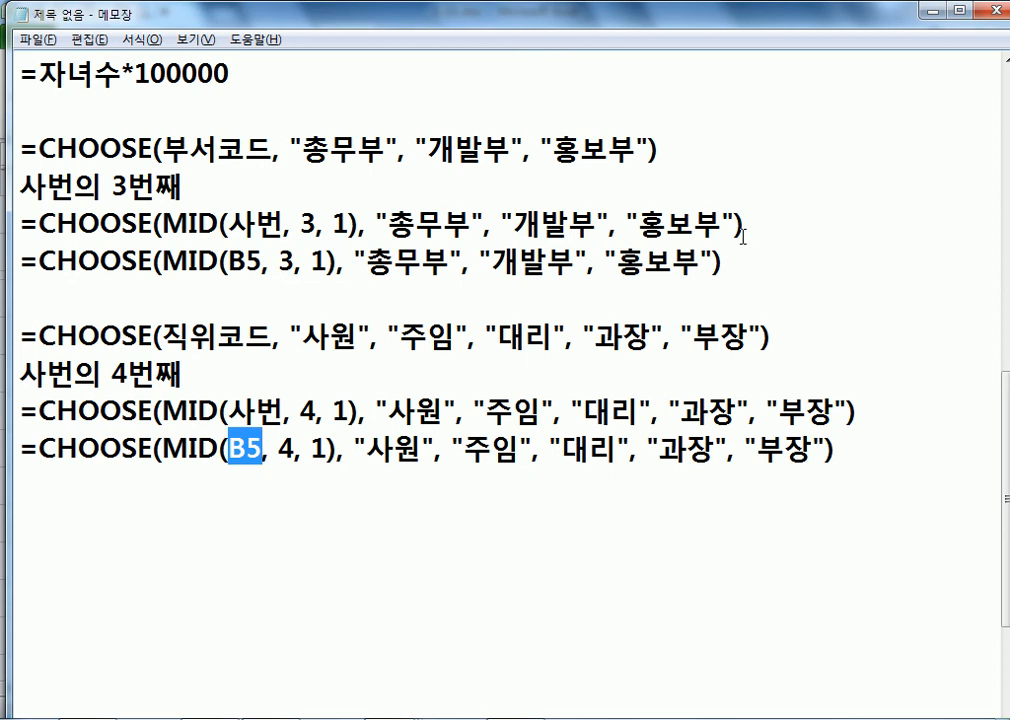
Step: Paste the MID department formula into D5 so it shows 개발부
drag(739, 266, 24, 272)
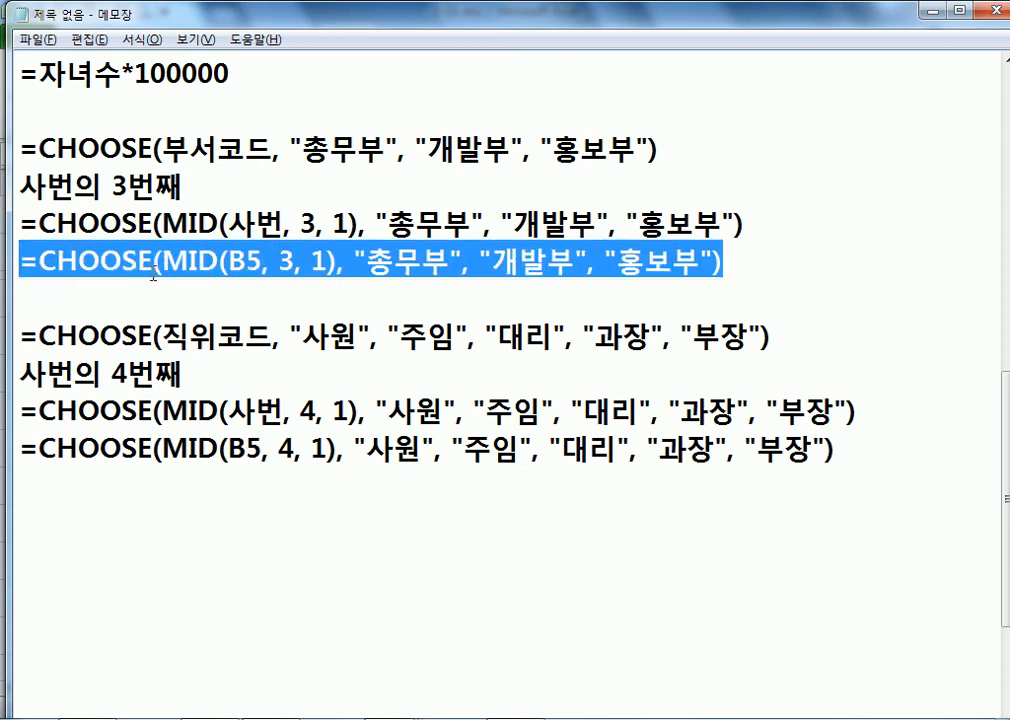
key(ctrl+c)
key(alt+Tab)
double_click(435, 325)
key(ctrl+v)
key(Return)
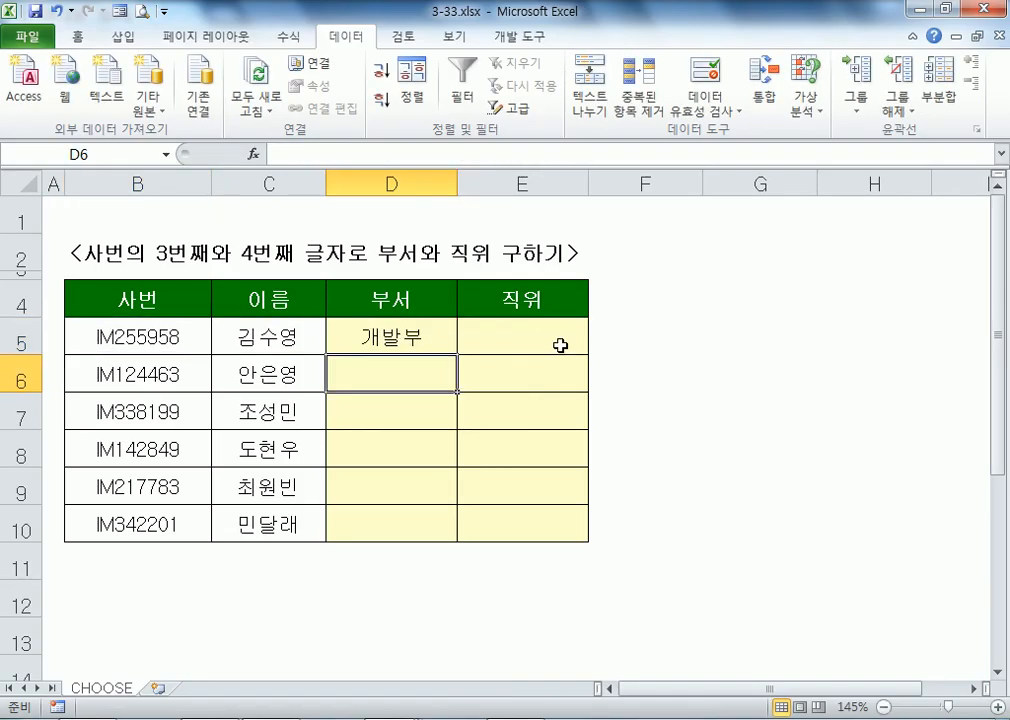
click(534, 333)
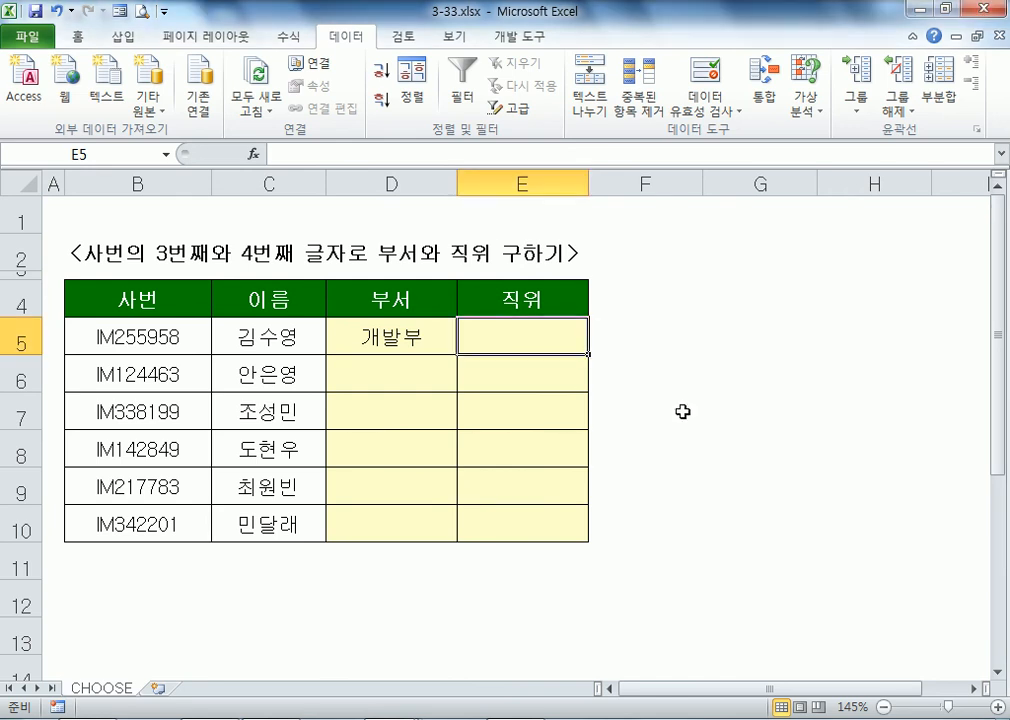
Step: Paste the MID position formula into E5 so it shows 부장
key(alt+Tab)
drag(834, 449, 20, 451)
key(ctrl+c)
key(alt+Tab)
double_click(521, 322)
key(ctrl+v)
key(Return)
Step: Fill D5:E5 down through row 10 for all six employees
drag(412, 327, 478, 322)
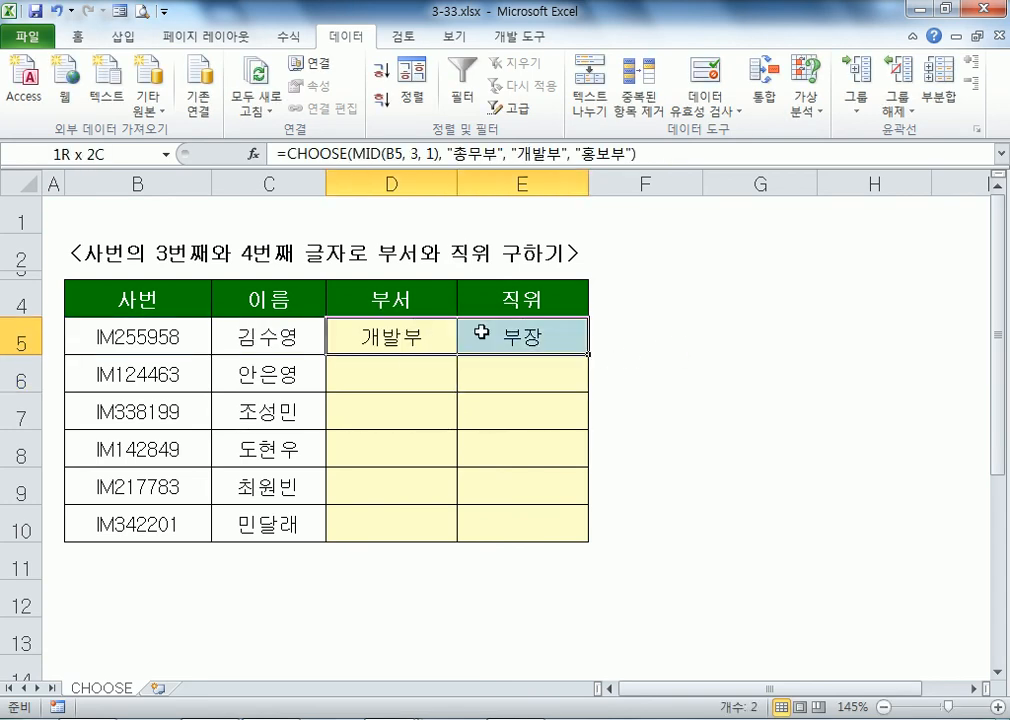
drag(588, 354, 597, 540)
click(385, 370)
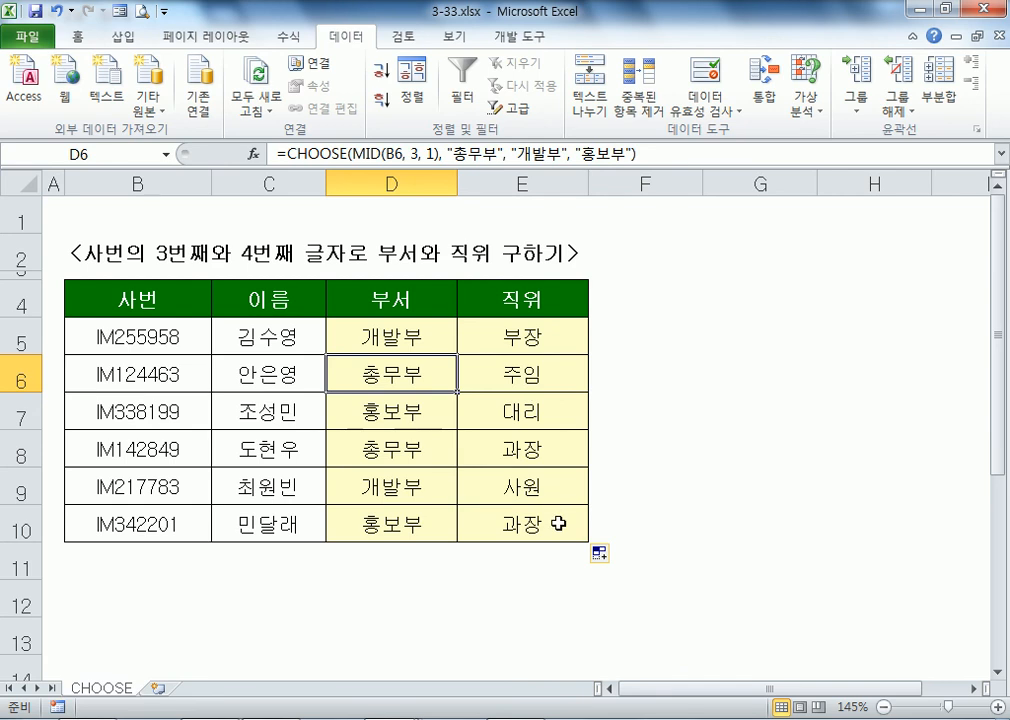
click(151, 222)
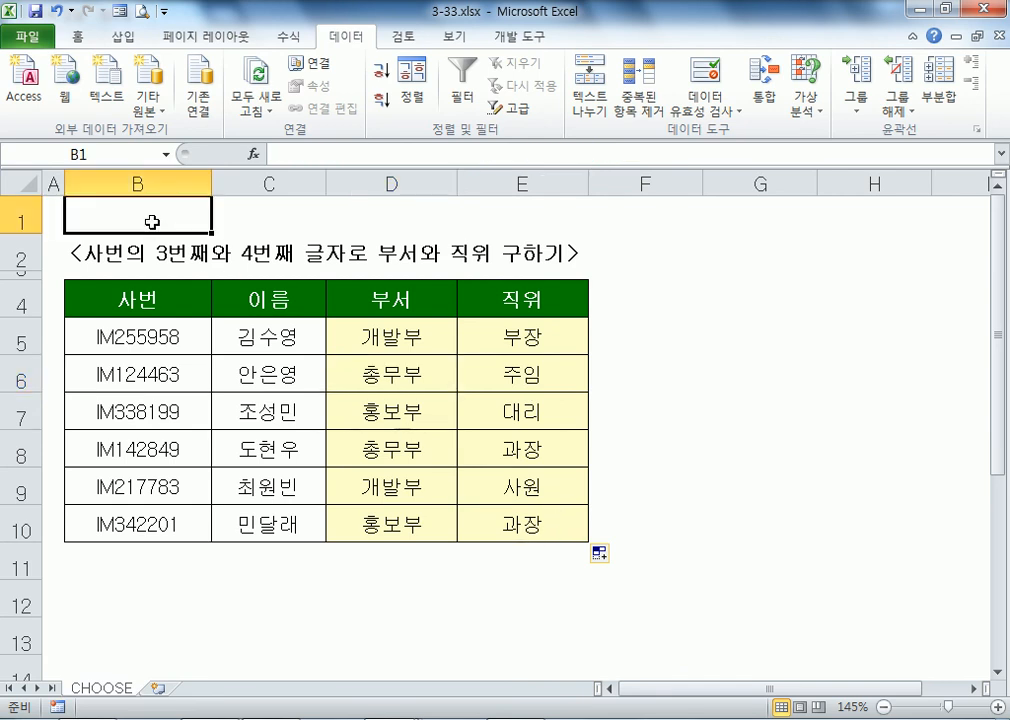
key(alt+Tab)
click(63, 526)
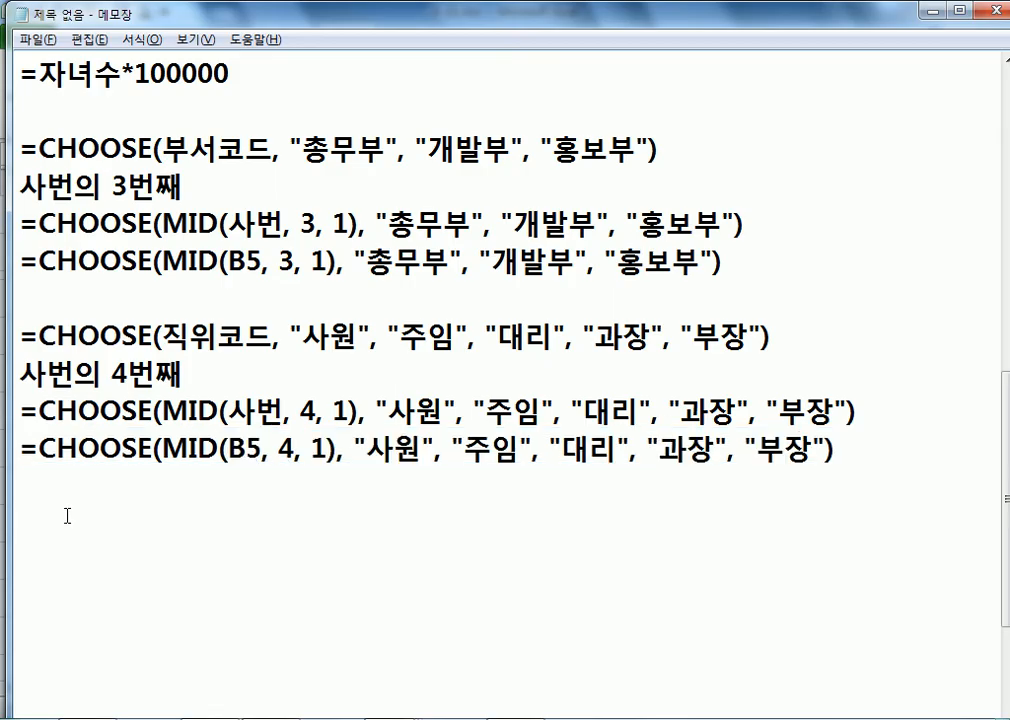
Step: Open 3-34.xlsx from the Part3 예제 파일 folder
scroll(66, 516, down, 1)
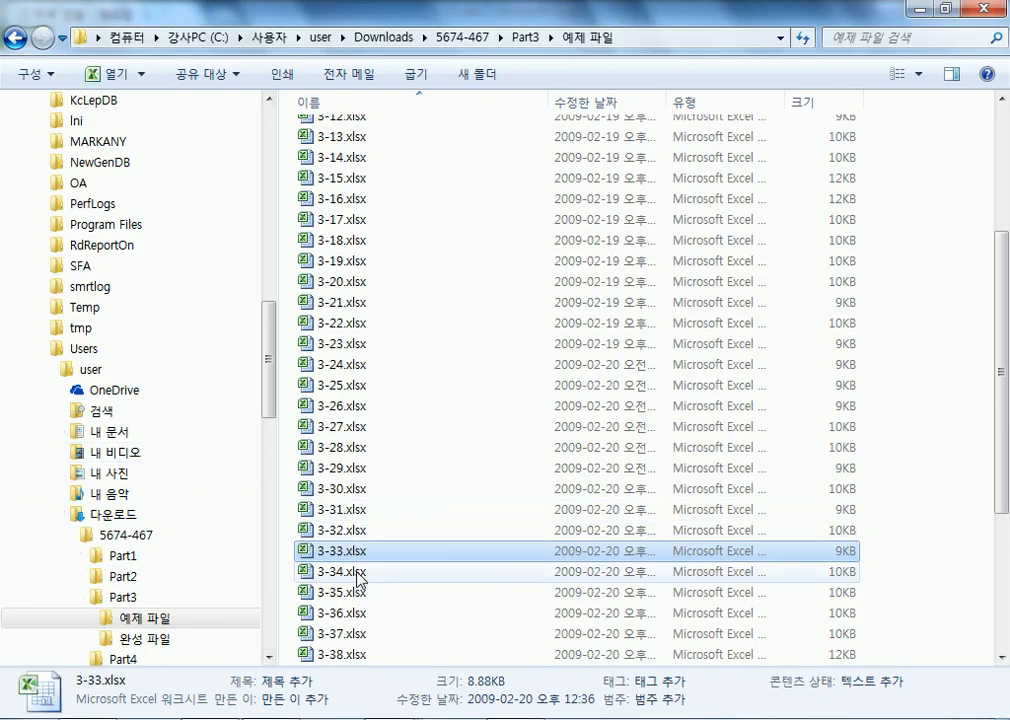
click(355, 574)
double_click(355, 574)
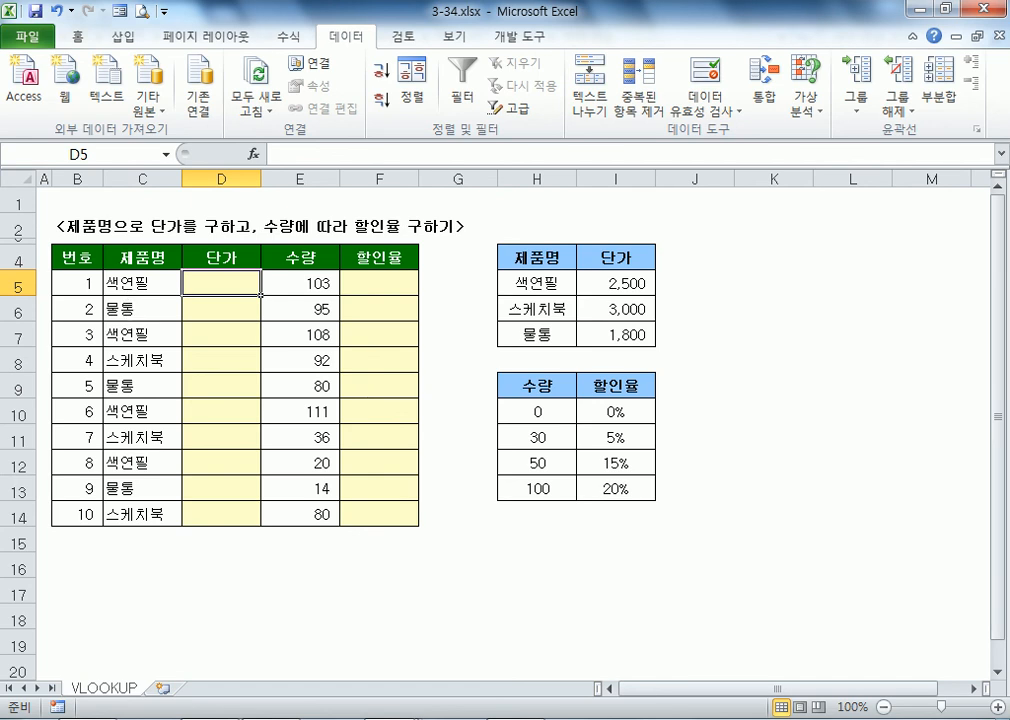
Step: Open 3-35.xlsx and select its horizontal score and grade table C16:G17
key(alt+Tab)
double_click(374, 594)
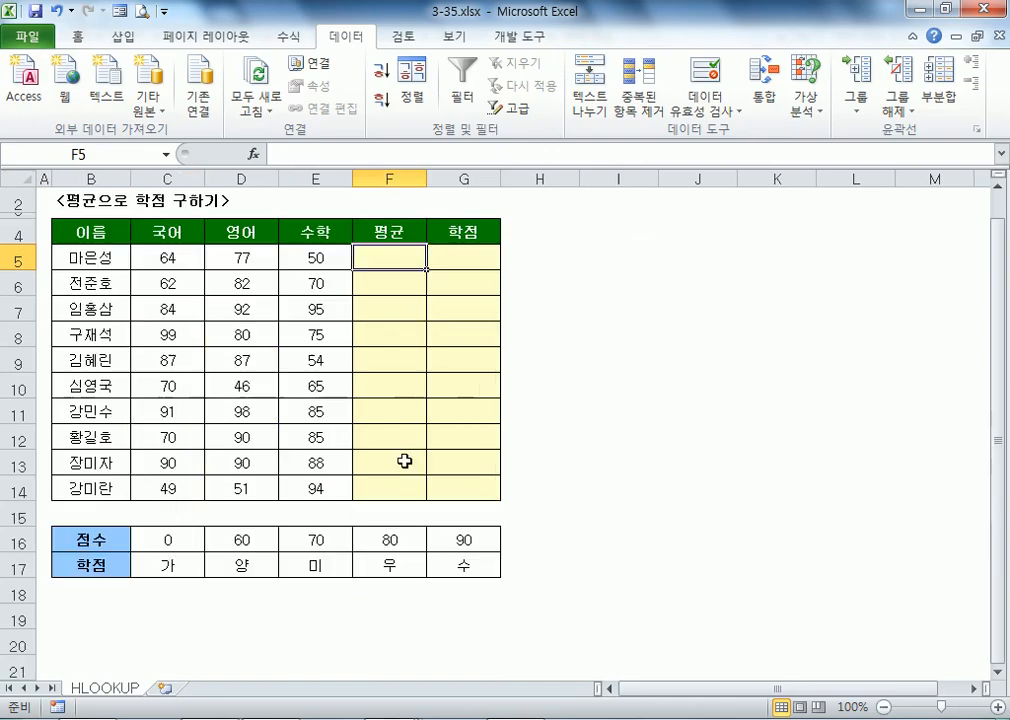
scroll(354, 426, down, 2)
click(141, 402)
drag(141, 402, 482, 439)
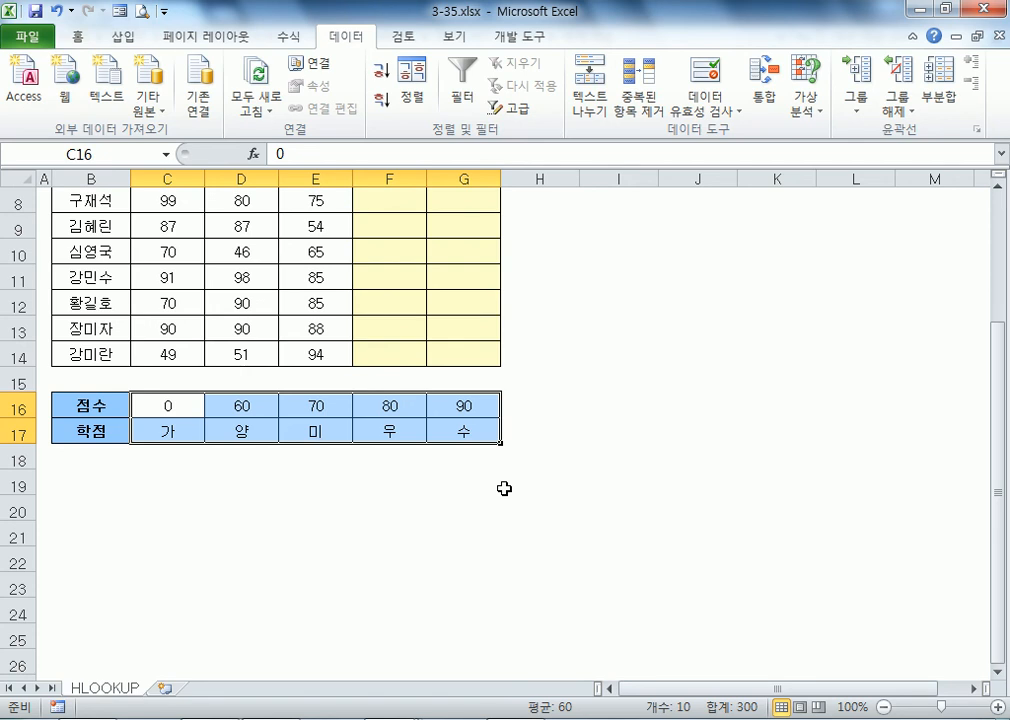
drag(140, 406, 465, 427)
Step: Return to 3-34.xlsx and select its price table H5:I7 and quantity/discount table H10:I13
click(394, 719)
click(385, 644)
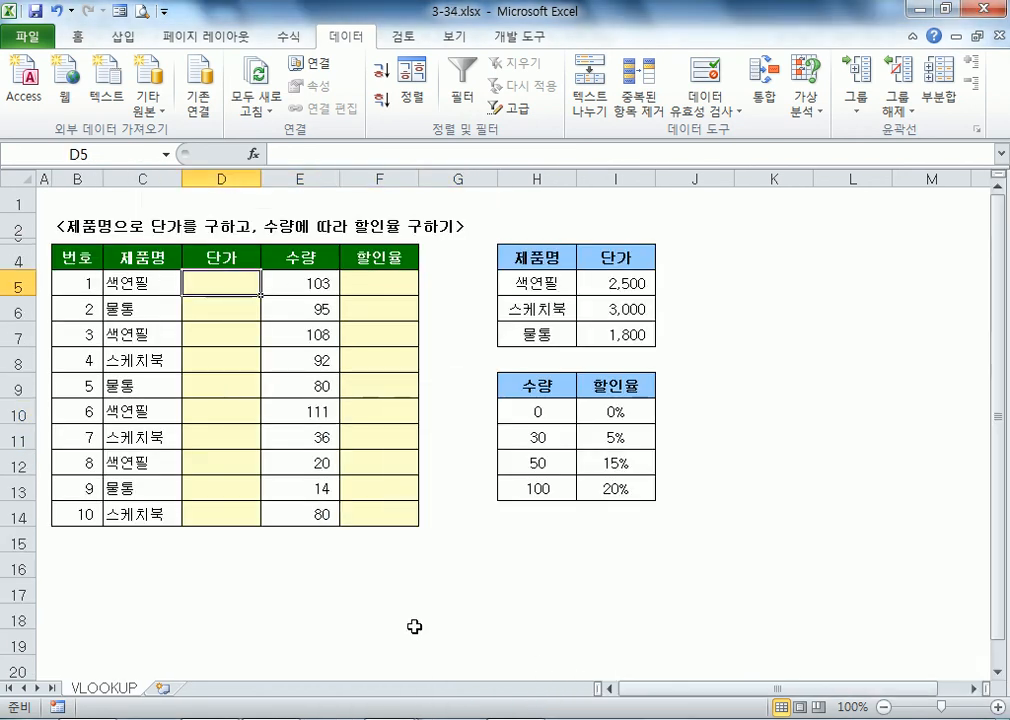
click(547, 283)
drag(547, 283, 594, 335)
drag(540, 411, 618, 478)
key(alt+Tab)
key(alt+Tab)
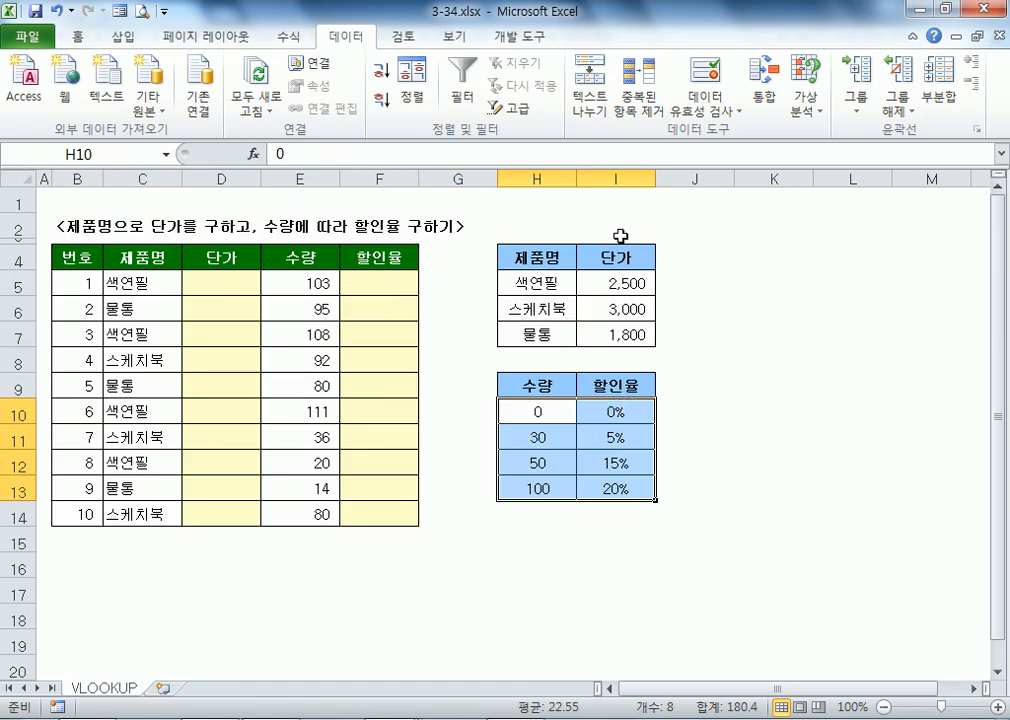
Step: Add the note line '참조영역이 세로로 나열되어 있는 경우' in Notepad
key(alt+Tab)
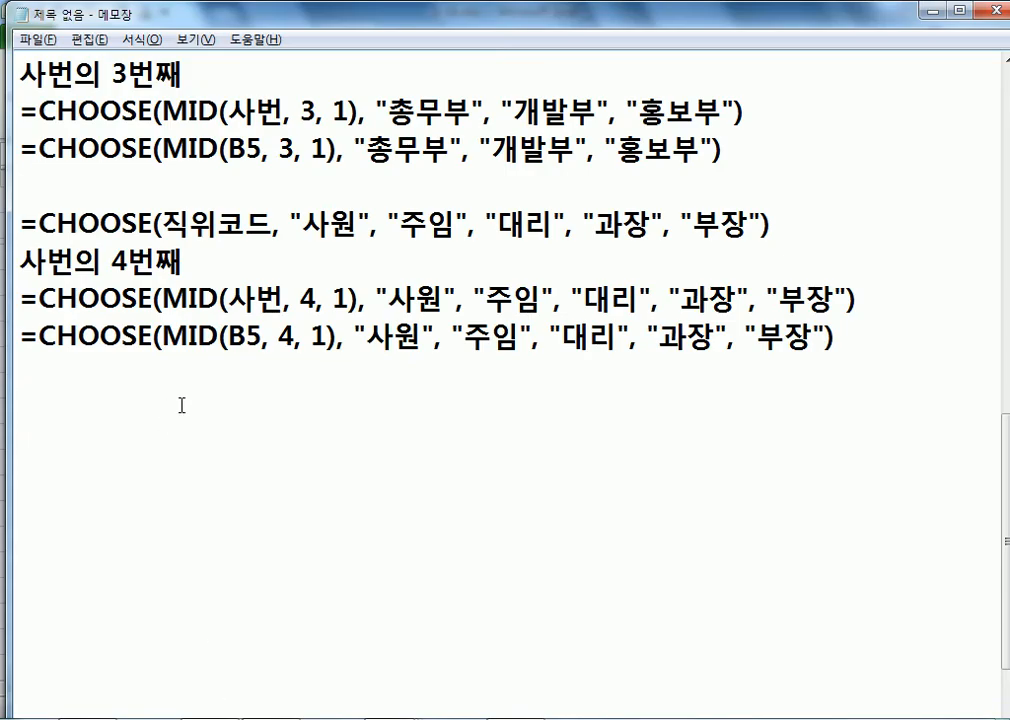
key(Return)
key(Return)
text(참조)
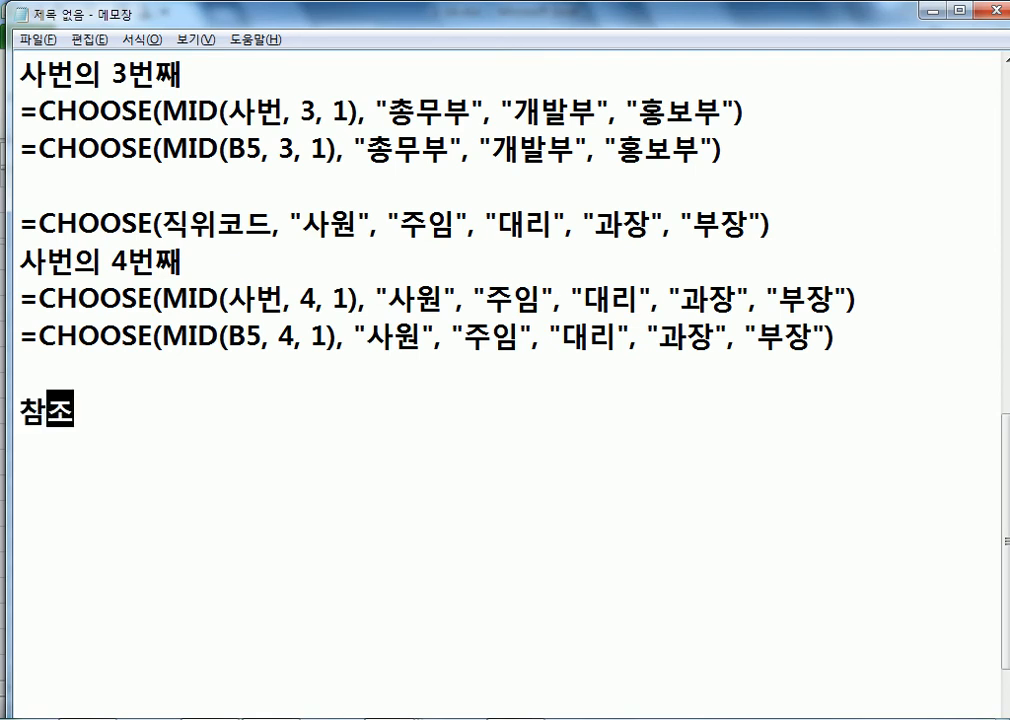
text(영여ㄱ이 세로로 나)
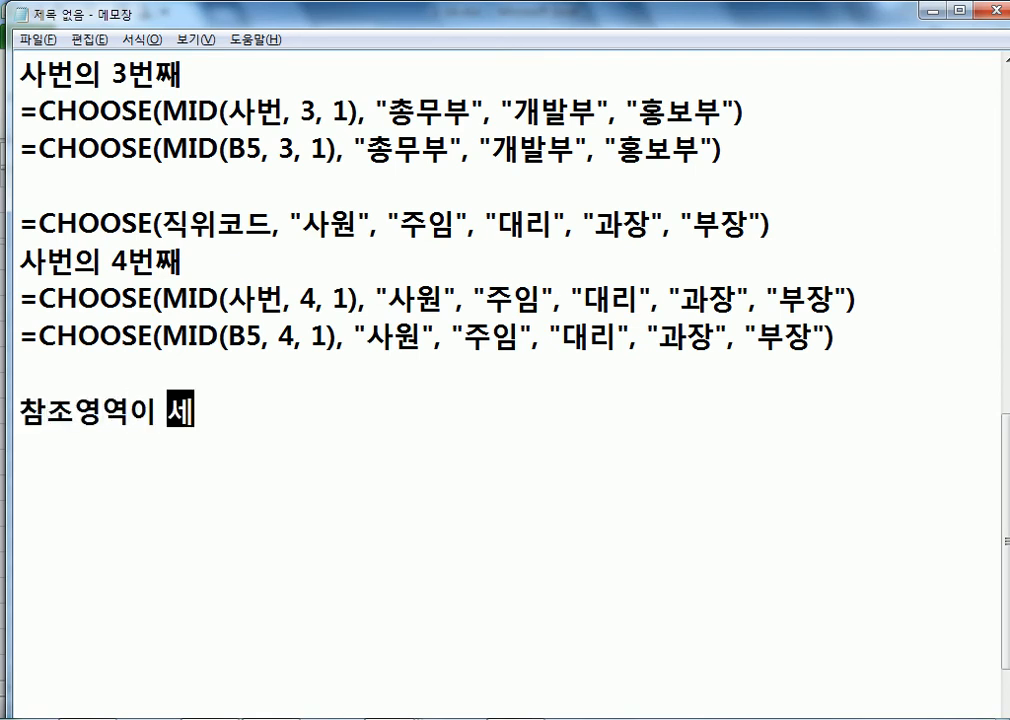
text(열됨)
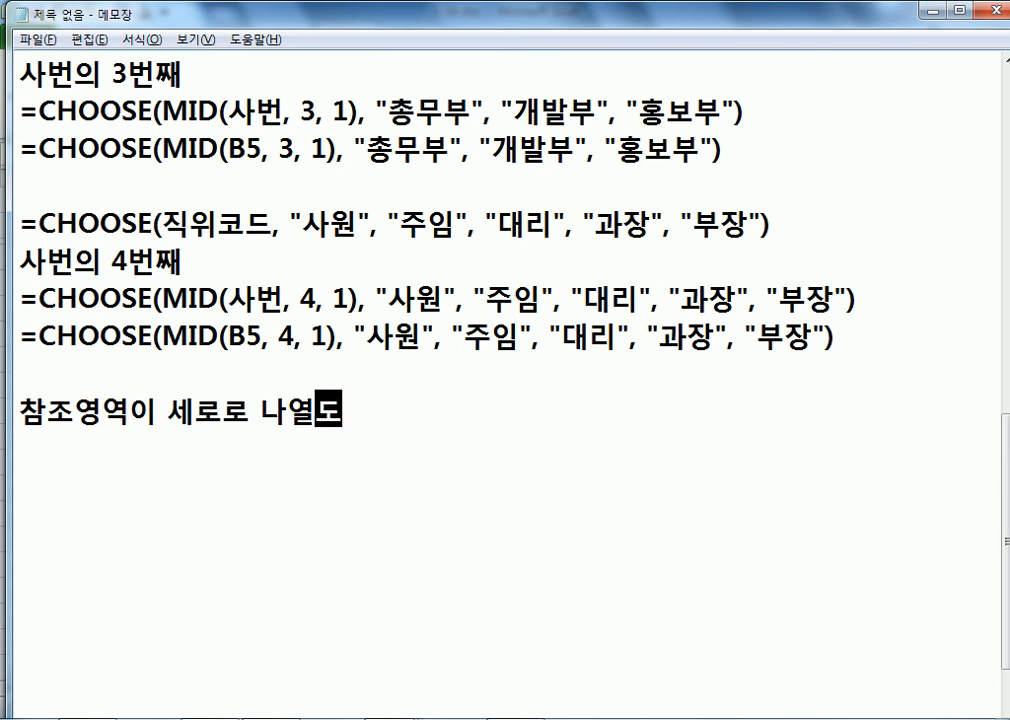
text(ㅓ 있는 경우)
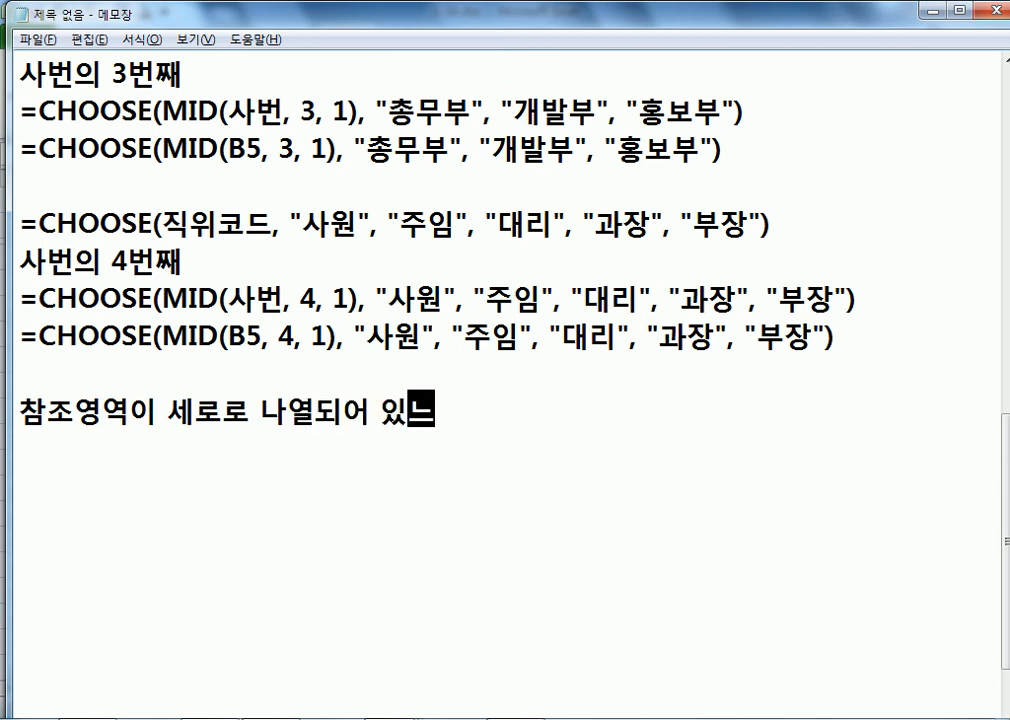
key(Return)
Step: Duplicate that note line and change 세로로 to 가로로 in the copy
key(Up)
key(shift+End)
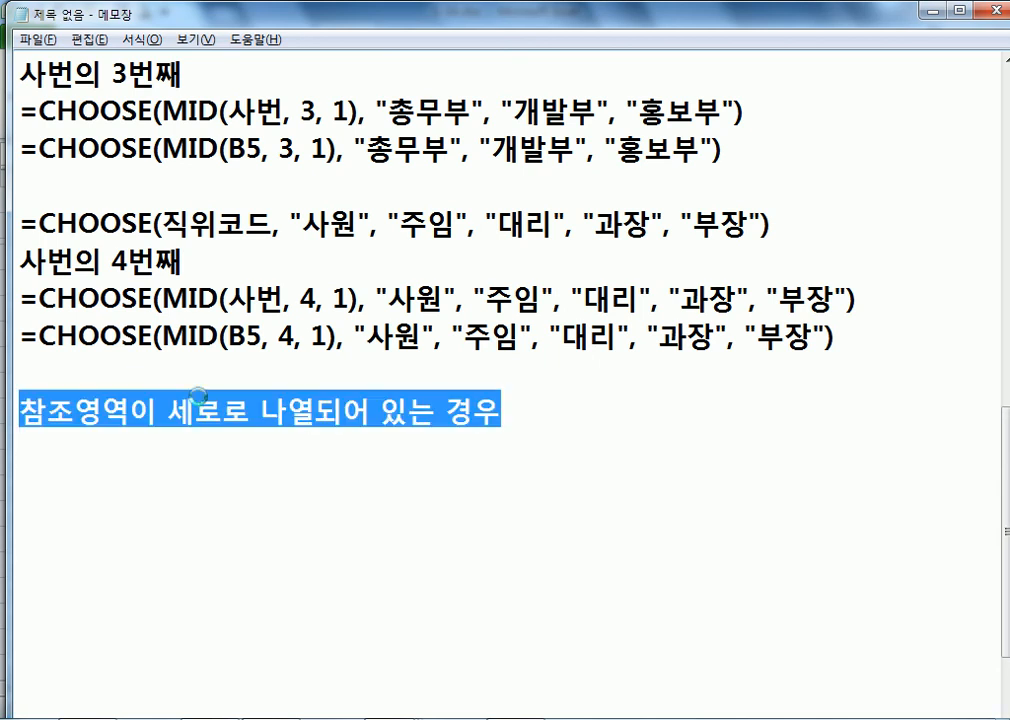
key(ctrl+c)
key(Down)
key(ctrl+v)
key(Left)
key(ctrl+Left)
key(ctrl+Left)
key(ctrl+Left)
key(ctrl+Left)
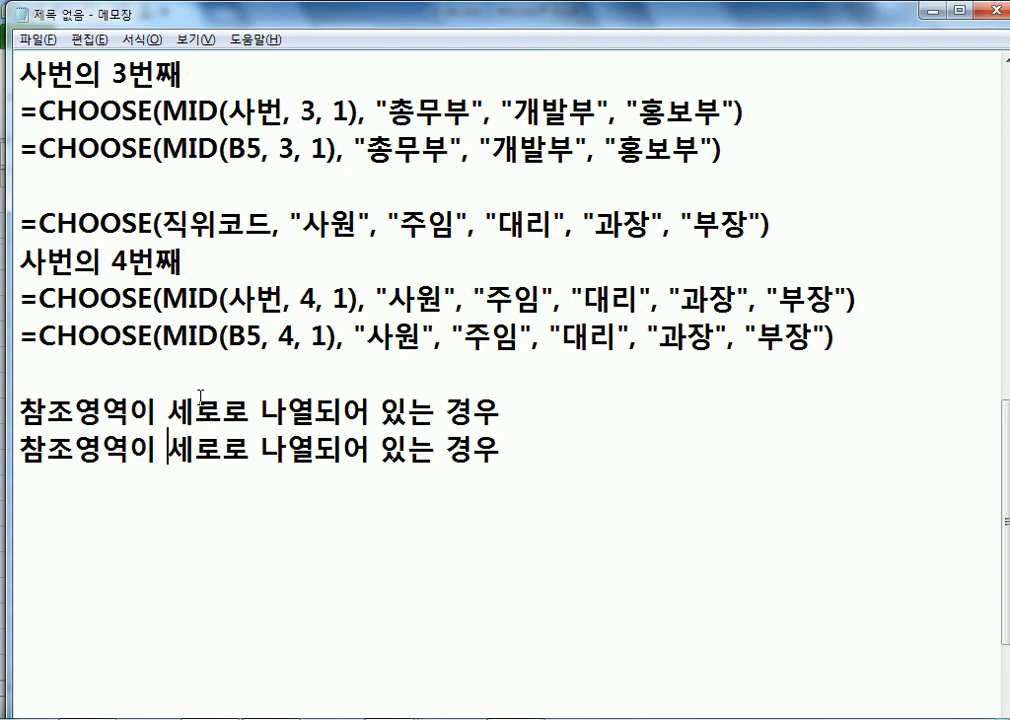
text(거)
key(BackSpace)
text(가)
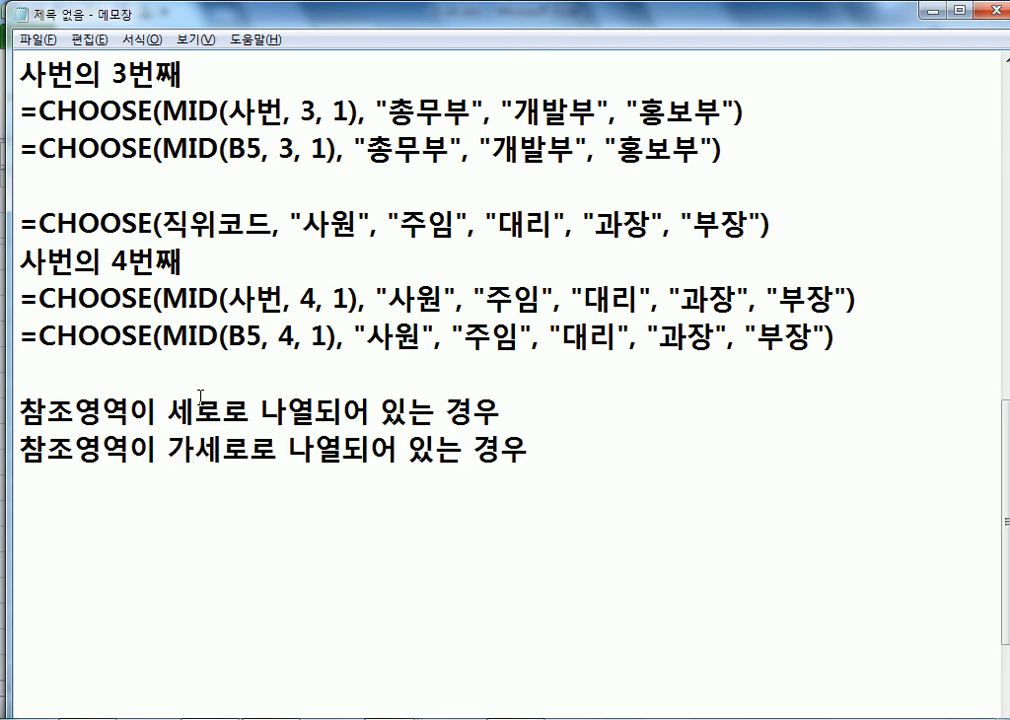
key(Delete)
Step: Append ': VLOOKUP' to the 세로로 line and ': HLOOKUP' to the 가로로 line
key(Up)
key(End)
text(: V)
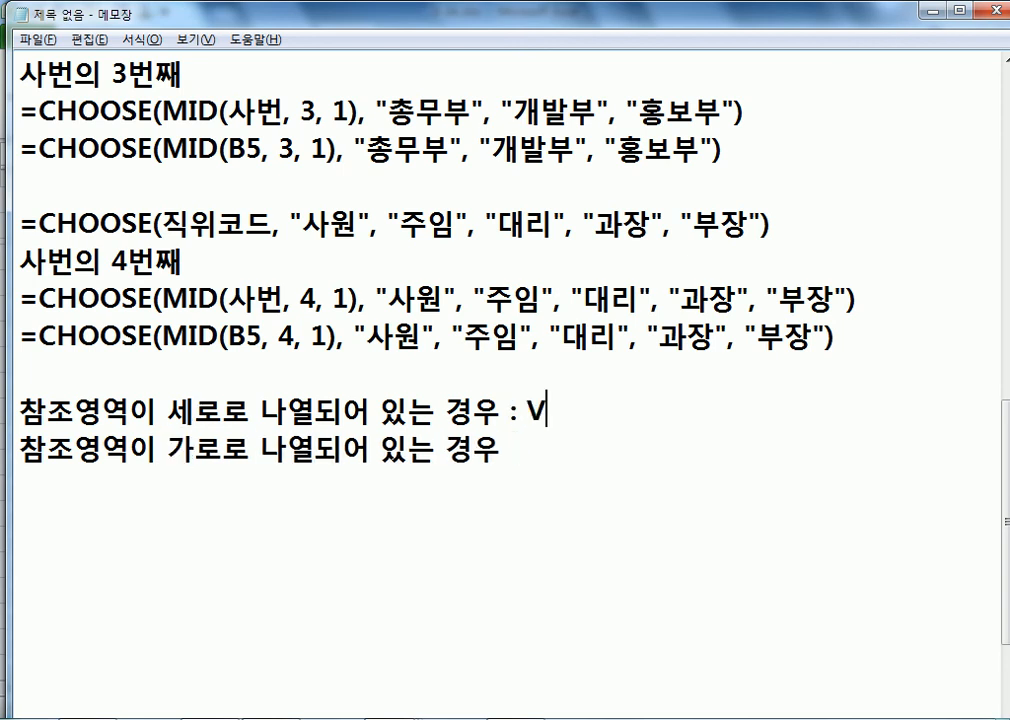
text(LOOKUP)
key(Down)
text(: HLOOKUO)
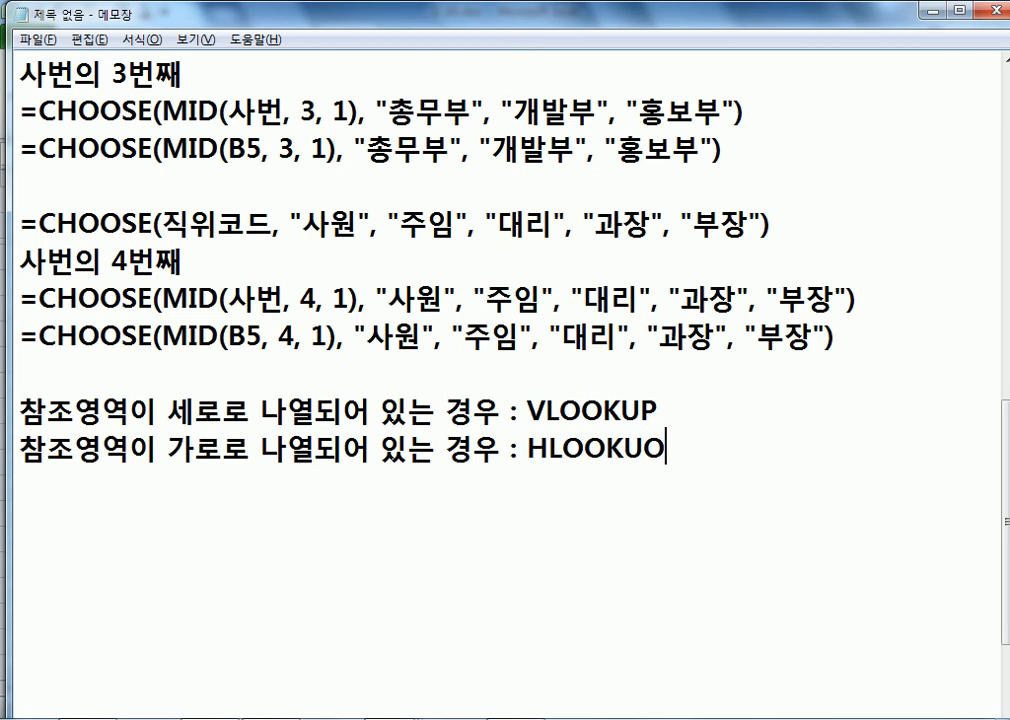
key(BackSpace)
text(P)
Step: Highlight the V of VLOOKUP and the H of HLOOKUP to contrast the two functions
key(Up)
key(Left)
key(Left)
key(Left)
key(Left)
key(Left)
key(Left)
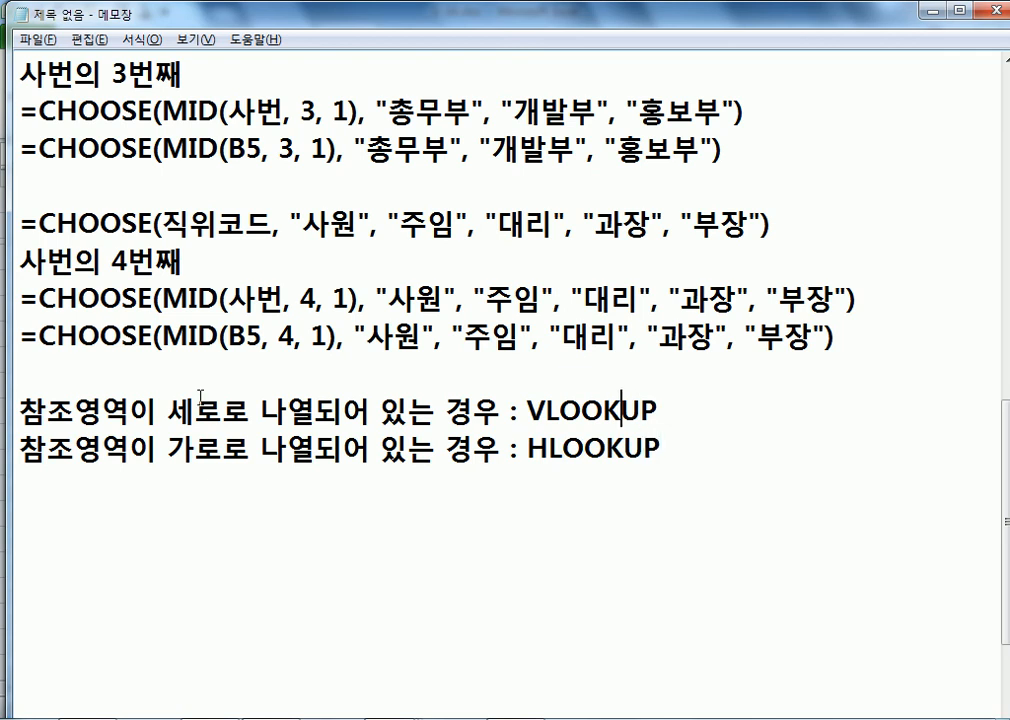
key(shift+Left)
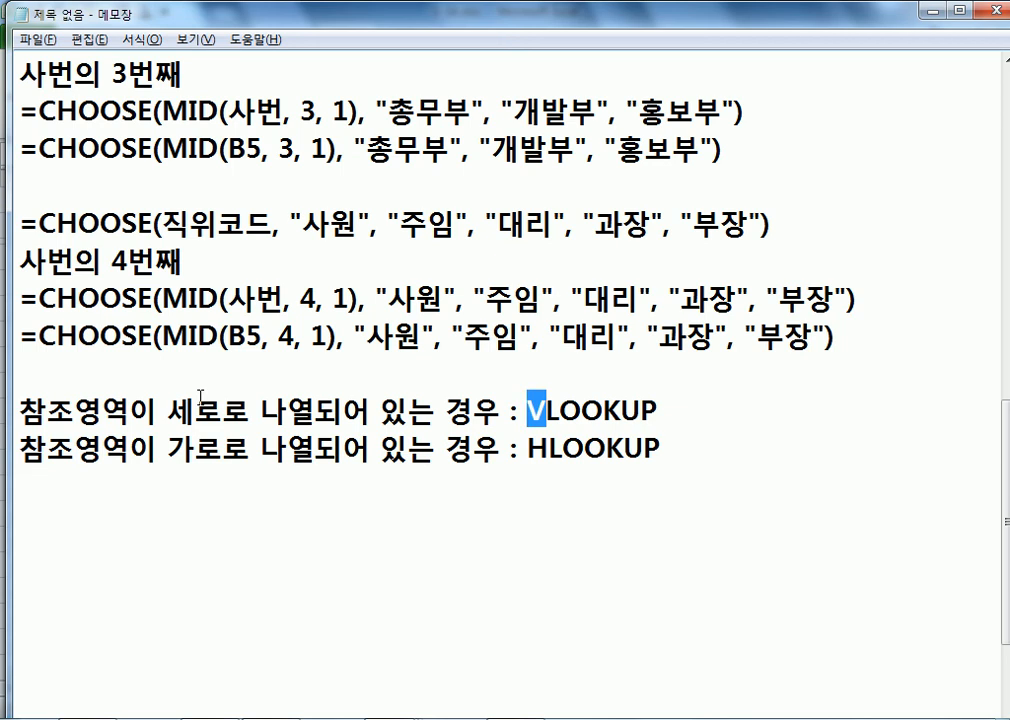
key(Down)
key(shift+Right)
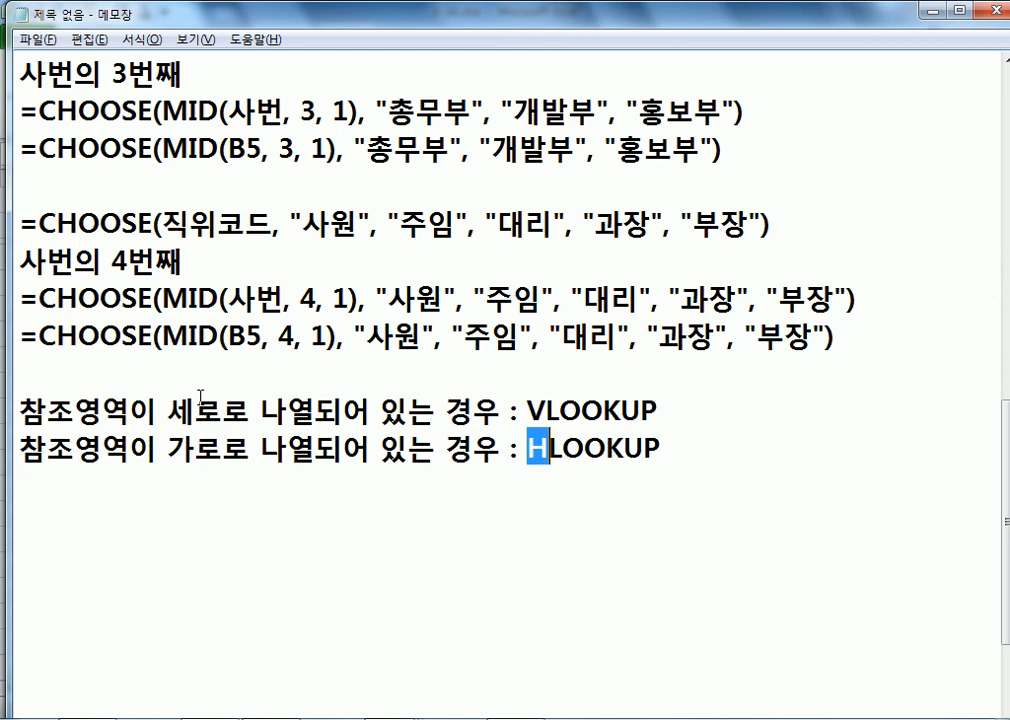
click(201, 397)
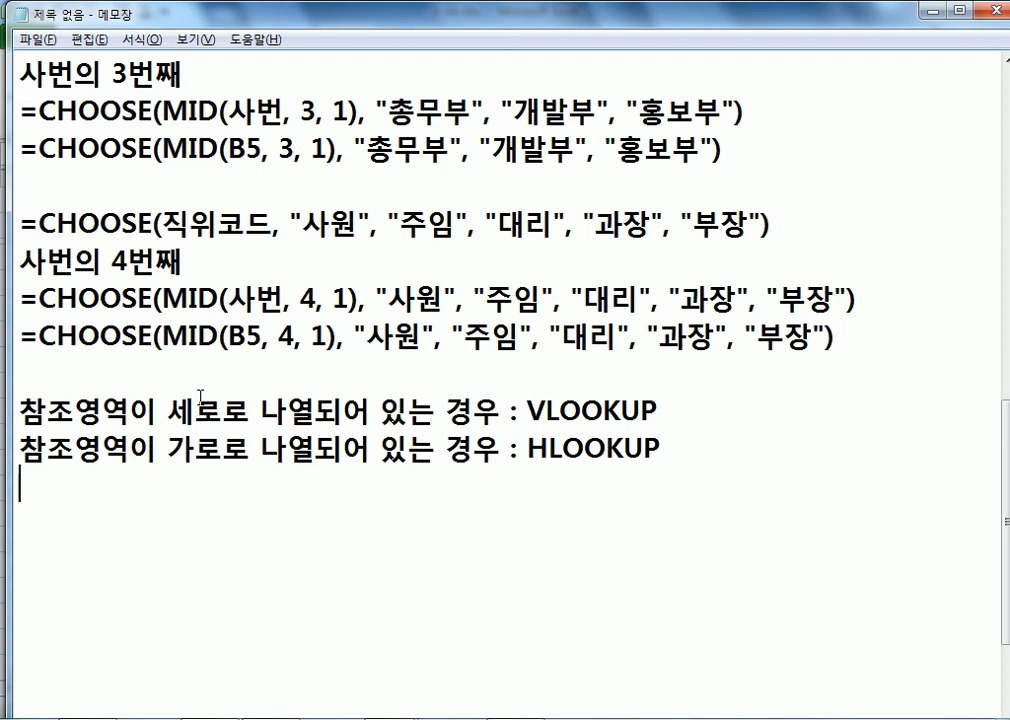
Step: Back in 3-34.xlsx, point out product names C5:C14, the price table and quantity E5, ending on D5
key(alt+Tab)
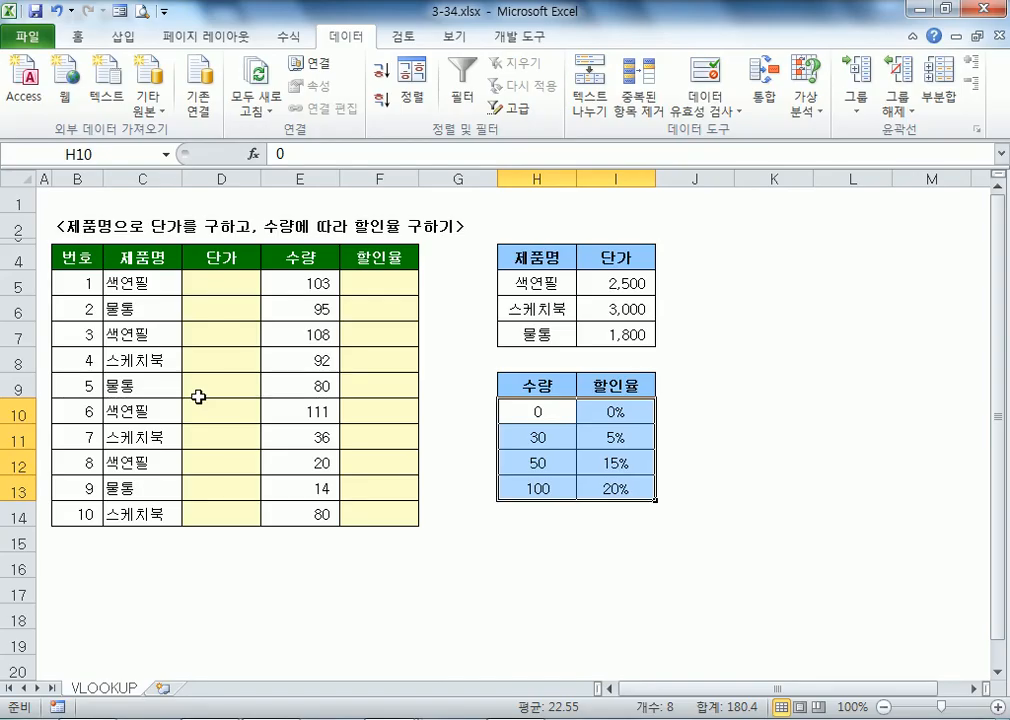
click(163, 284)
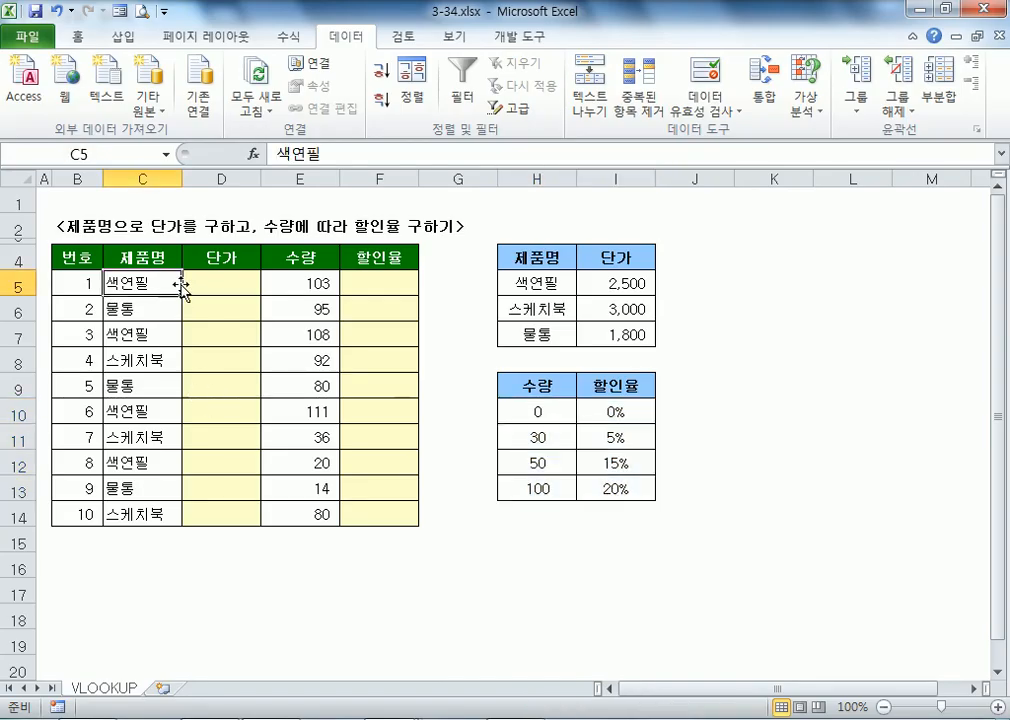
click(538, 287)
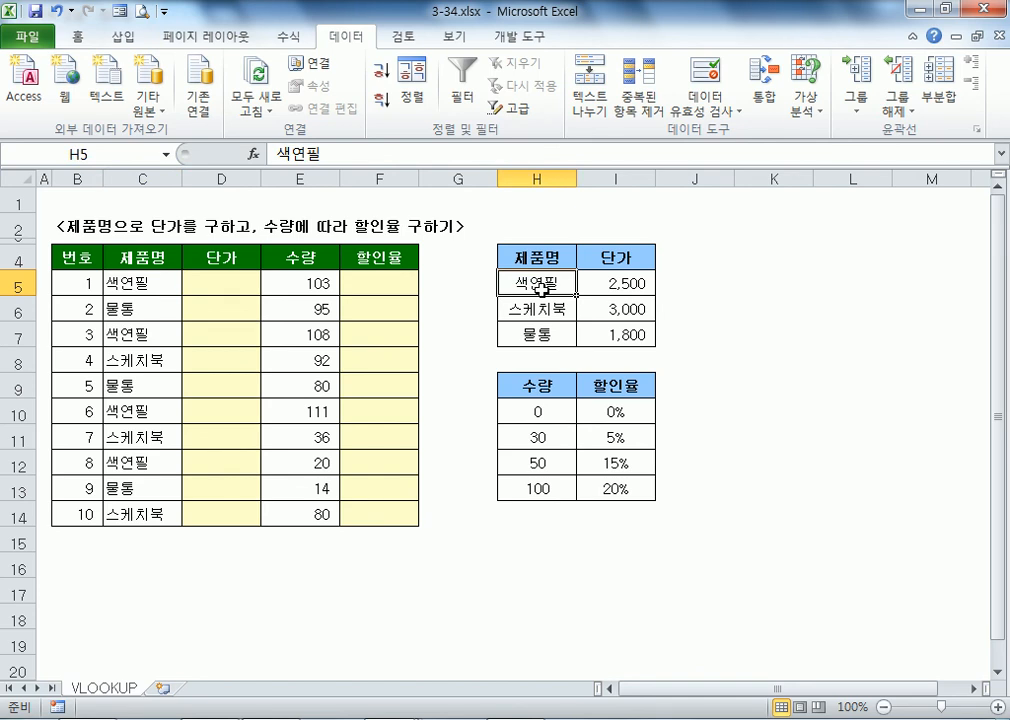
click(157, 278)
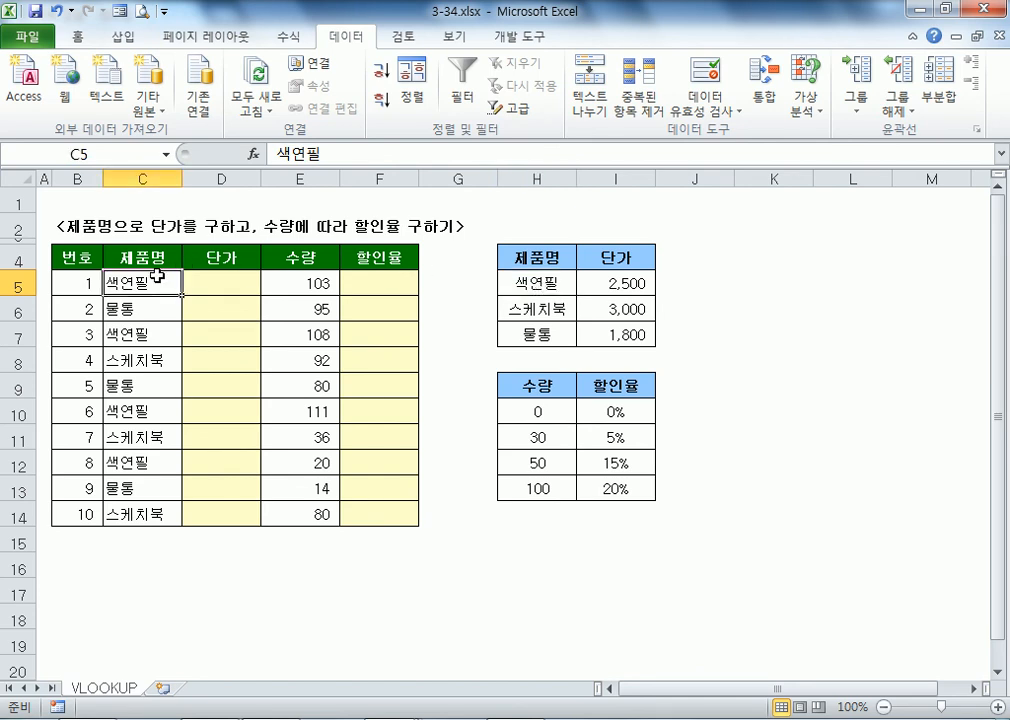
drag(160, 286, 147, 510)
click(155, 286)
click(326, 287)
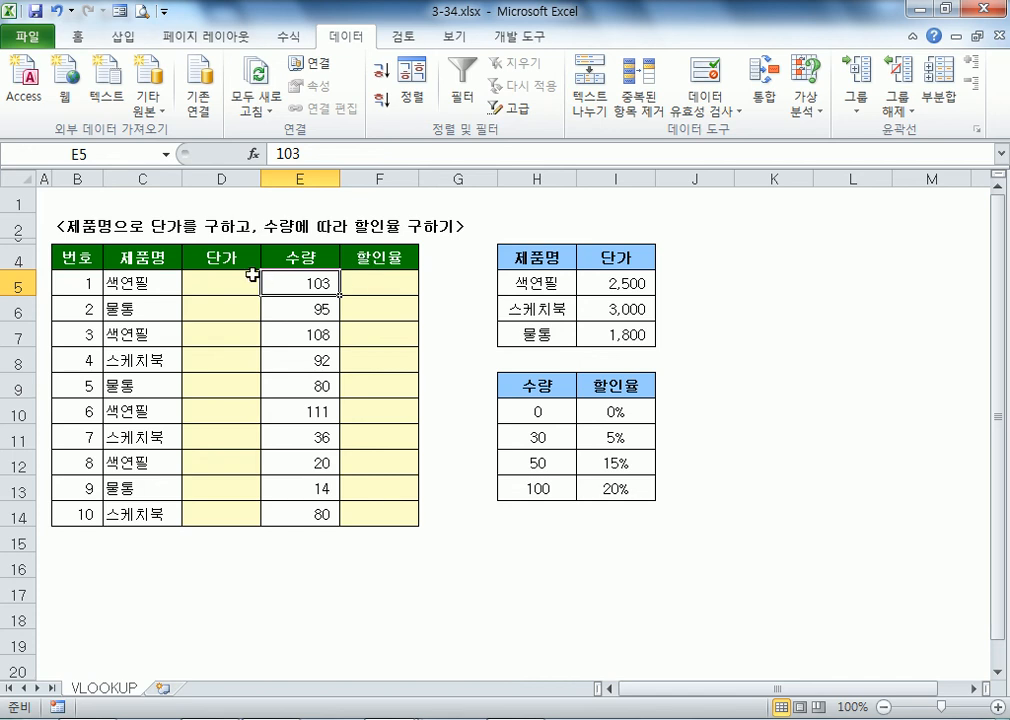
click(447, 284)
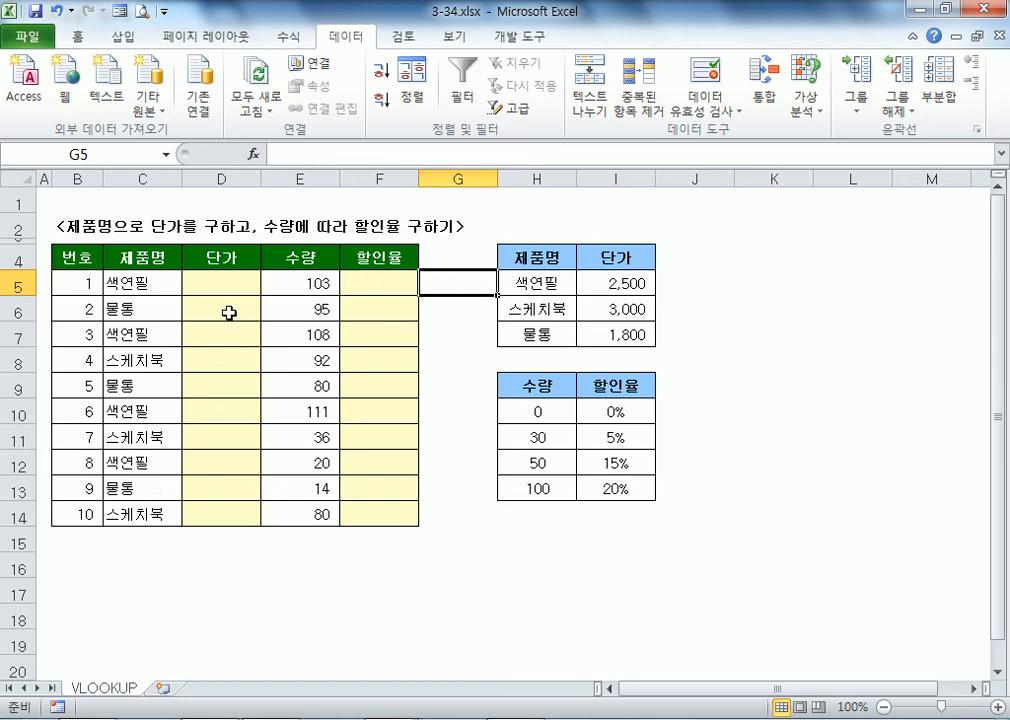
click(207, 283)
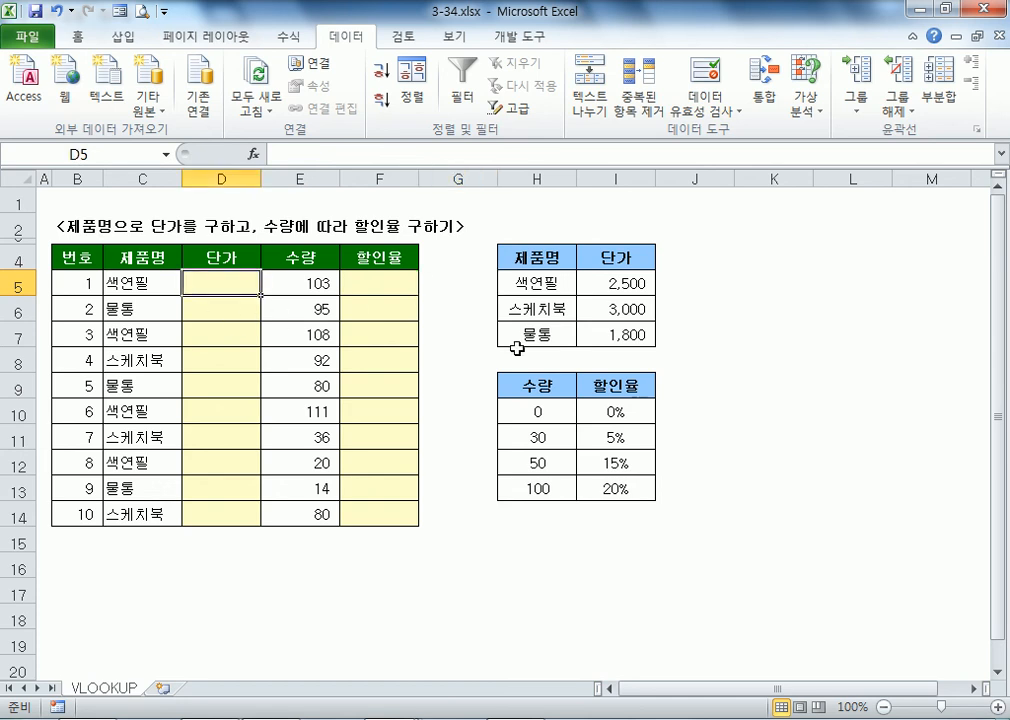
text(2500)
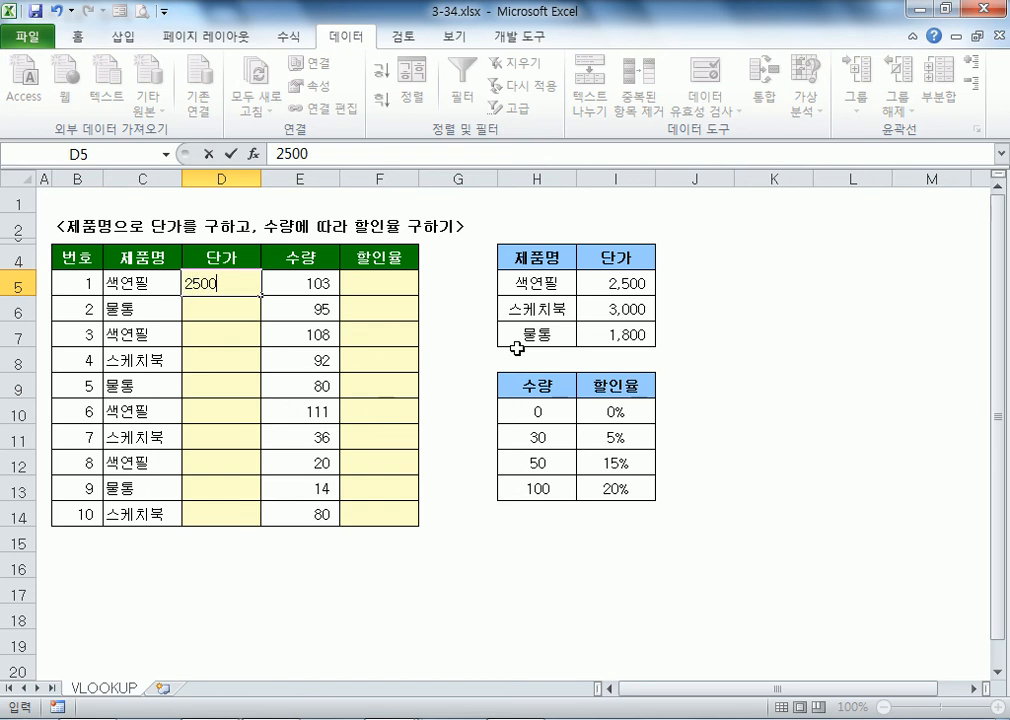
key(Tab)
key(Tab)
key(Left)
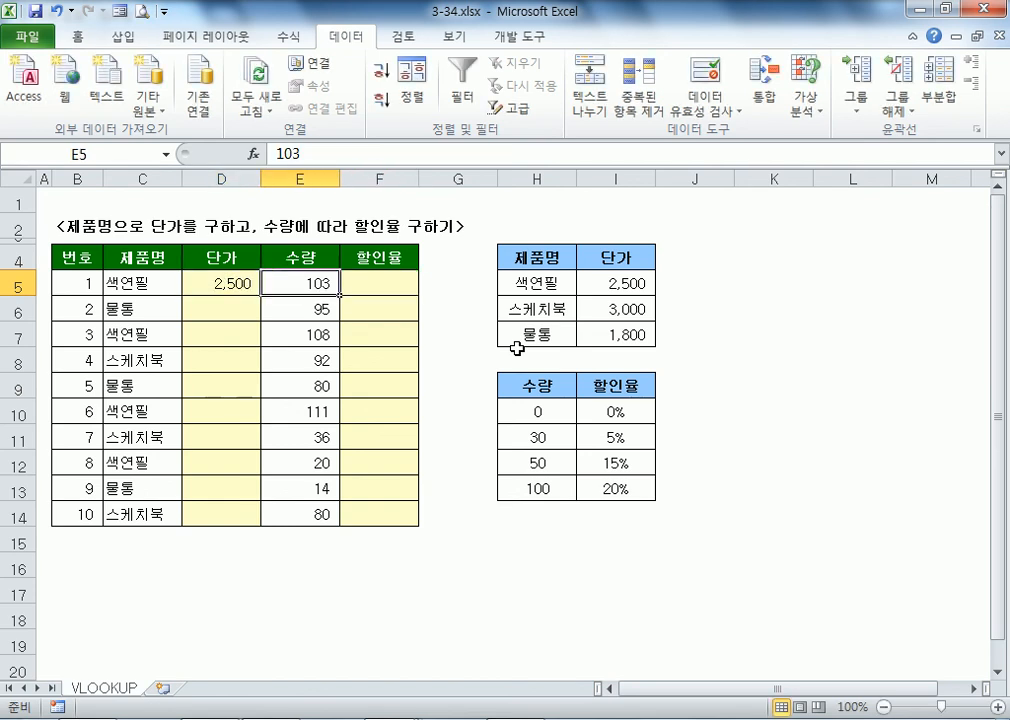
key(Right)
text(20)
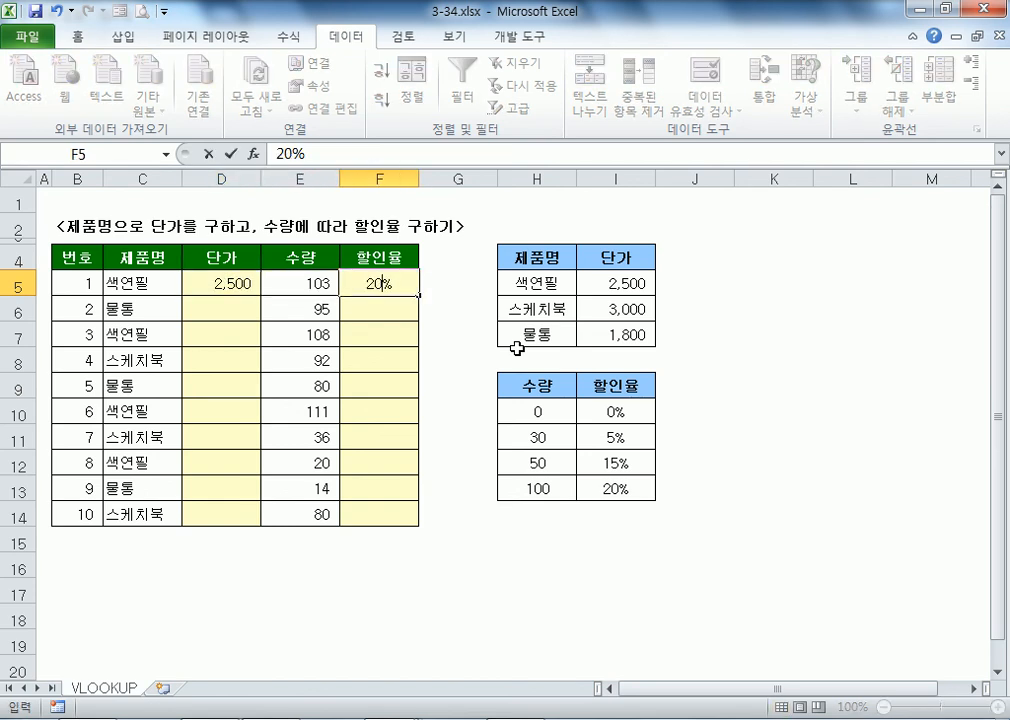
key(Return)
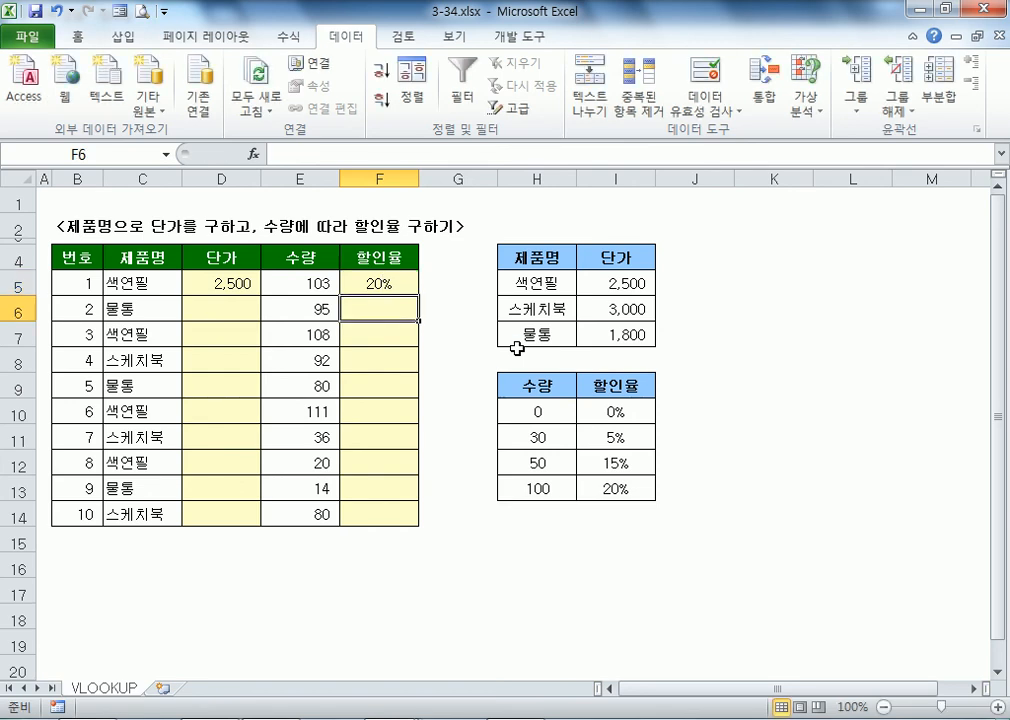
key(Up)
key(Right)
text(=)
key(Left)
key(Left)
key(Left)
text(*)
key(Left)
key(Left)
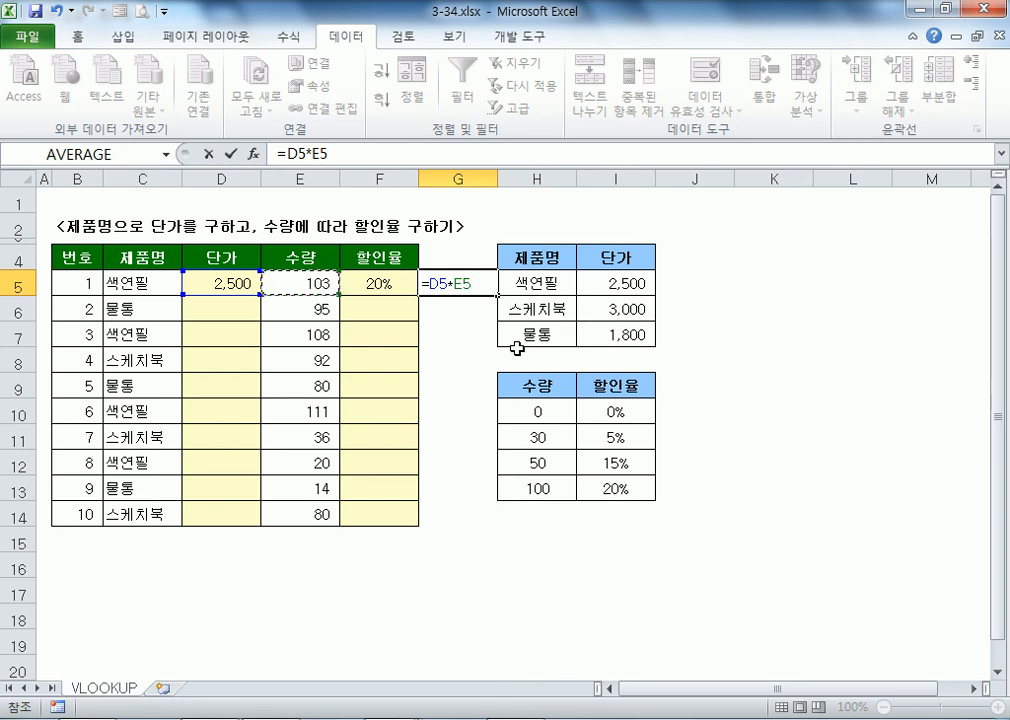
text(*(1-)
key(Left)
text())
key(Return)
key(Up)
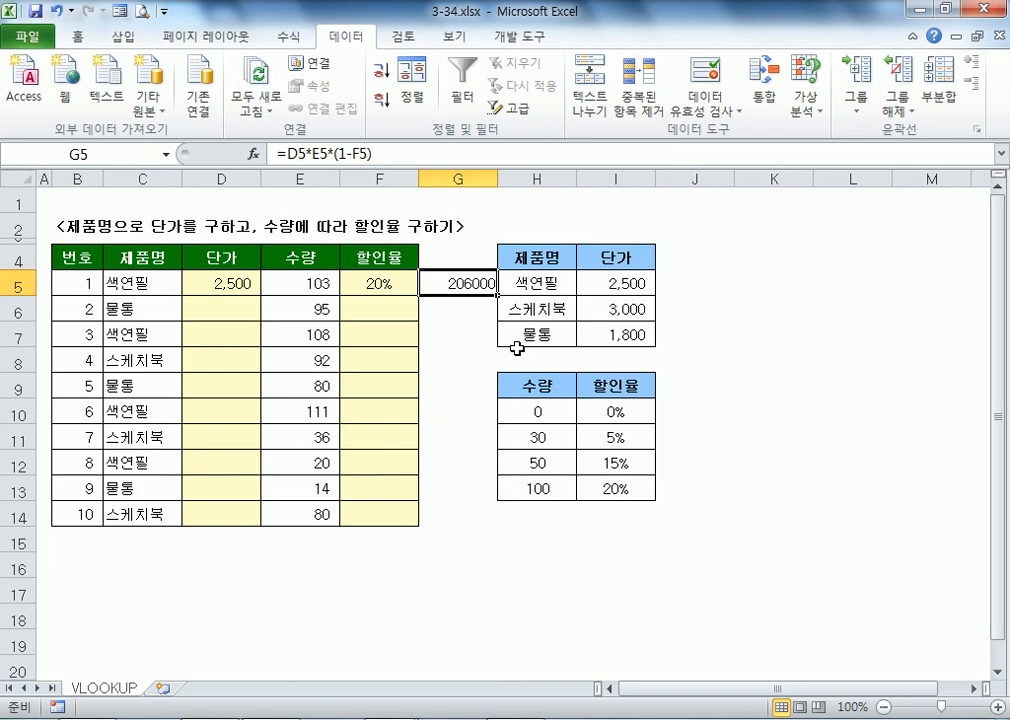
key(ctrl+z)
key(ctrl+z)
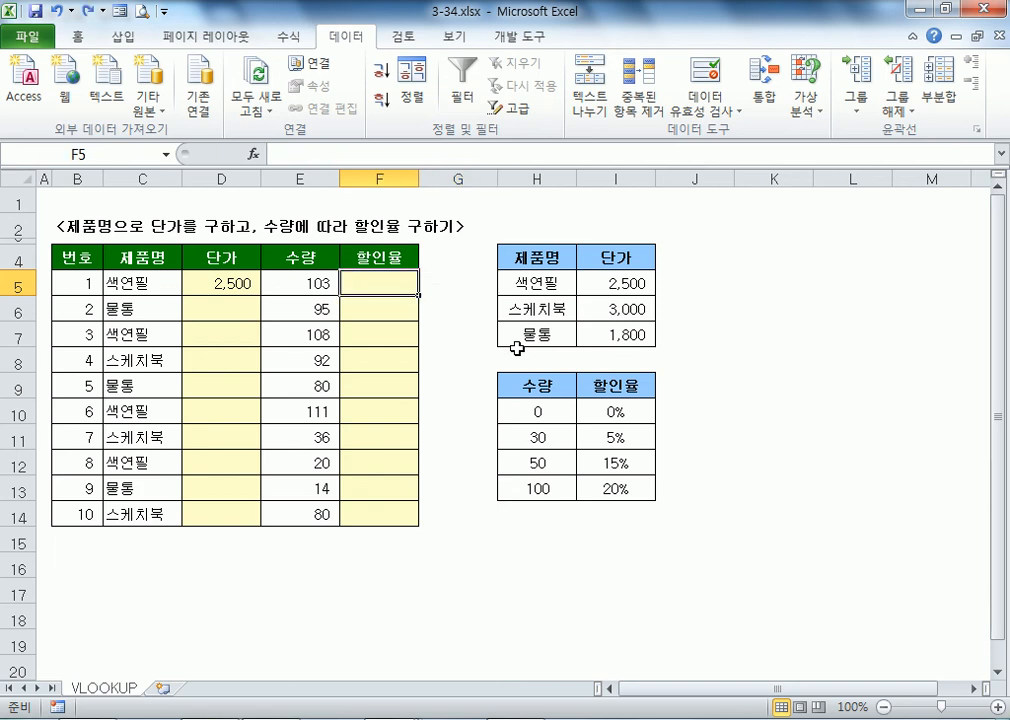
key(ctrl+z)
key(ctrl+z)
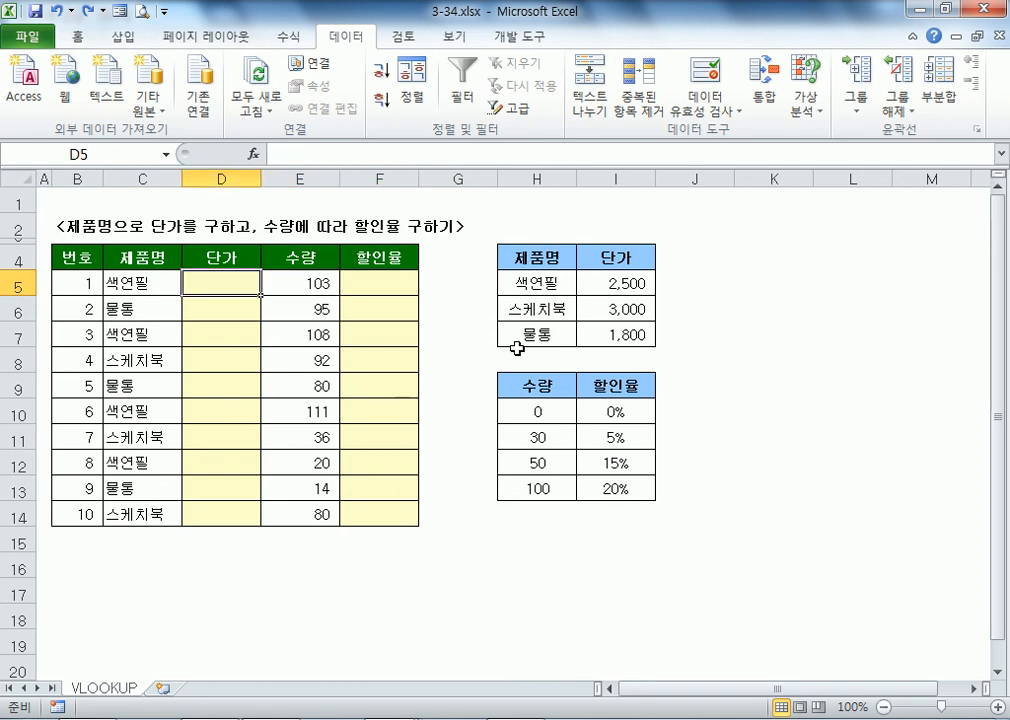
Step: Start a VLOOKUP formula in D5, then cancel it
drag(530, 284, 630, 287)
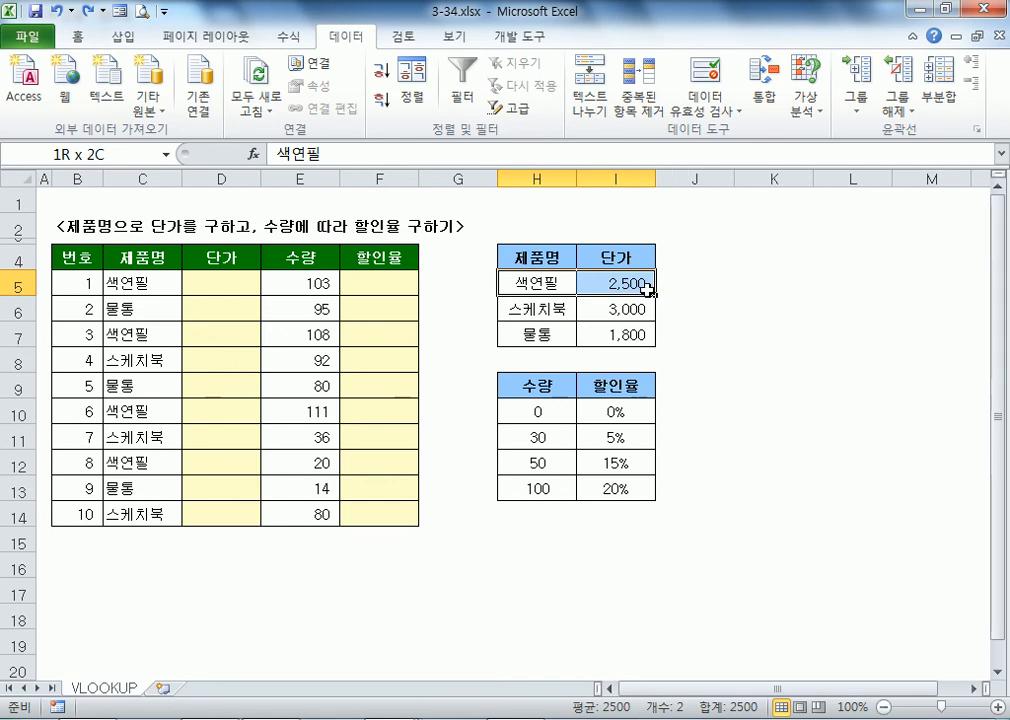
click(234, 284)
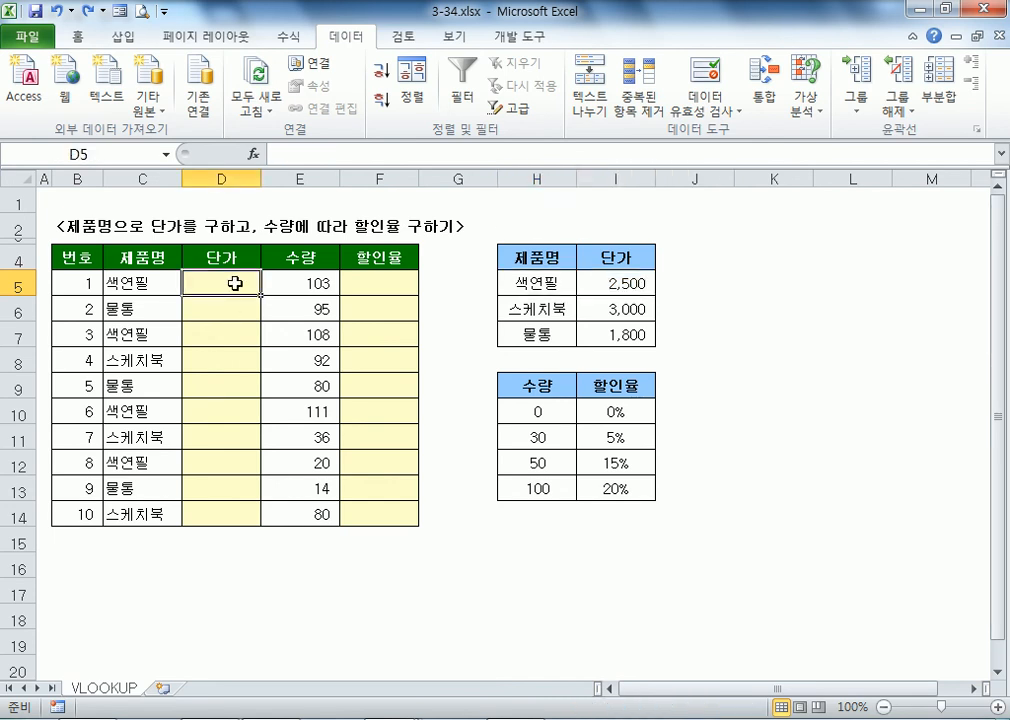
text(=V)
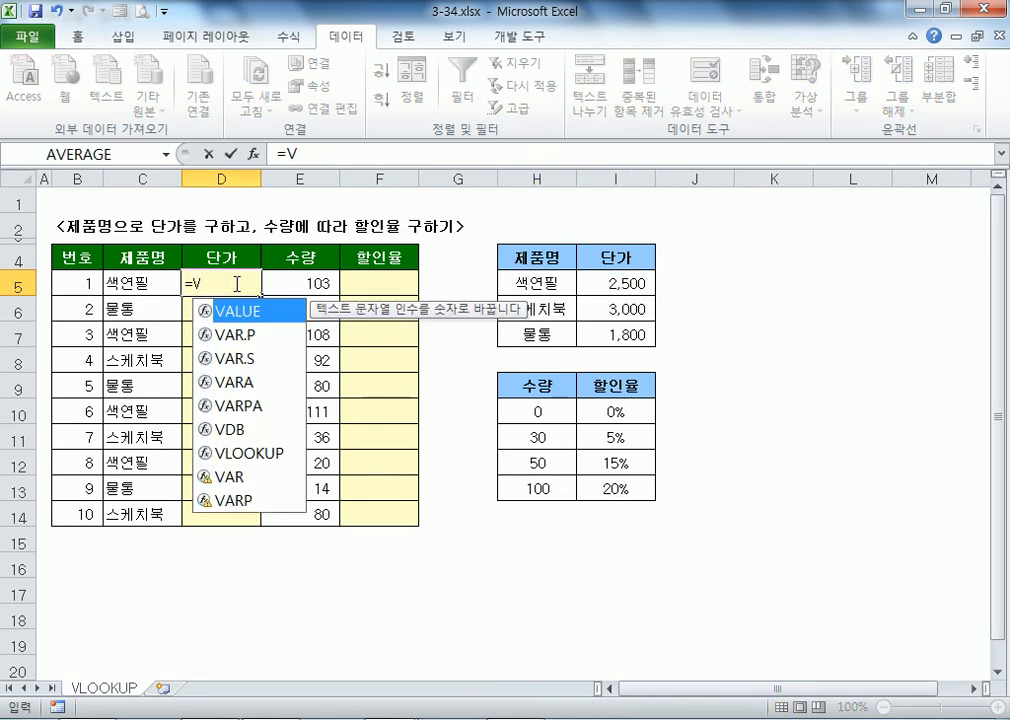
text(K)
key(BackSpace)
text(L)
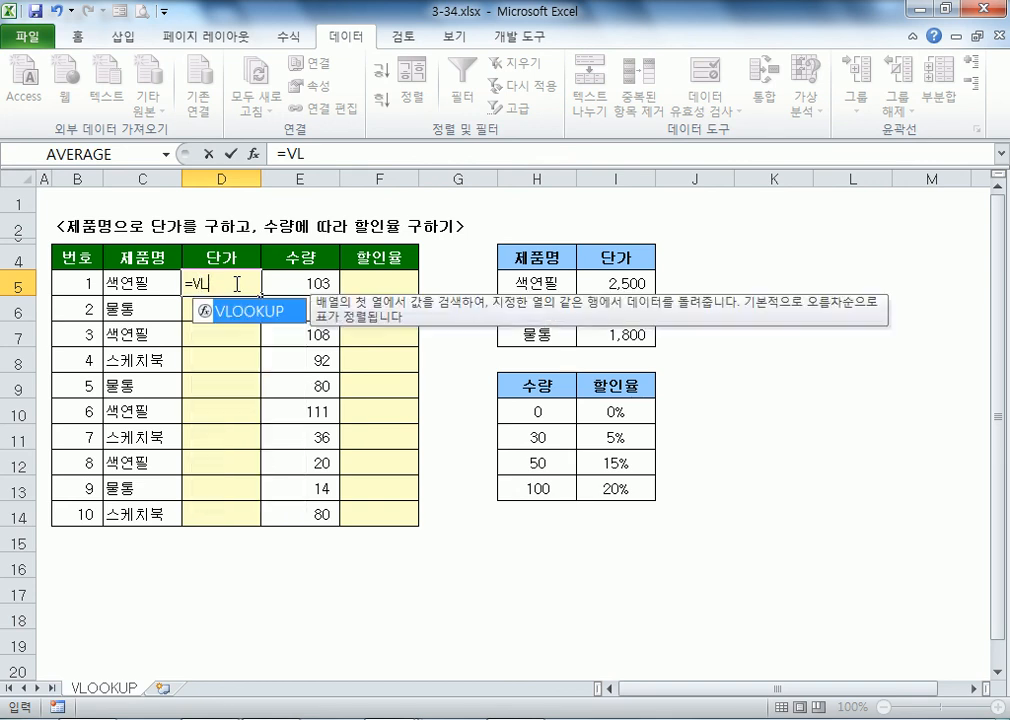
key(Tab)
key(Escape)
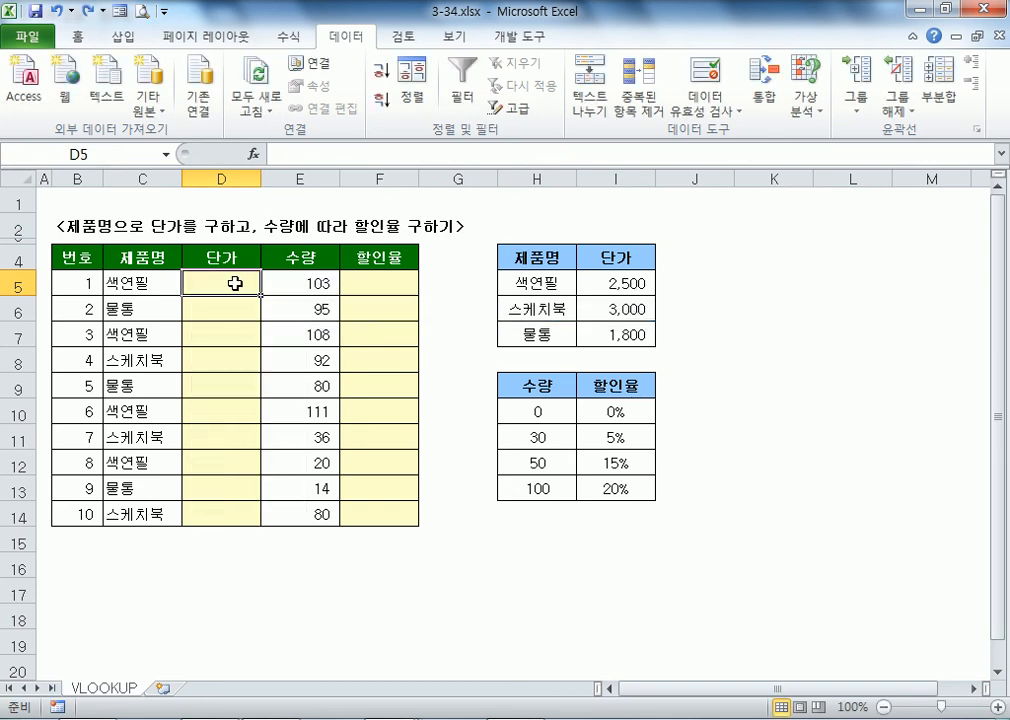
Step: Collapse the ribbon to enlarge the visible sheet area
scroll(250, 278, up, 2)
click(77, 37)
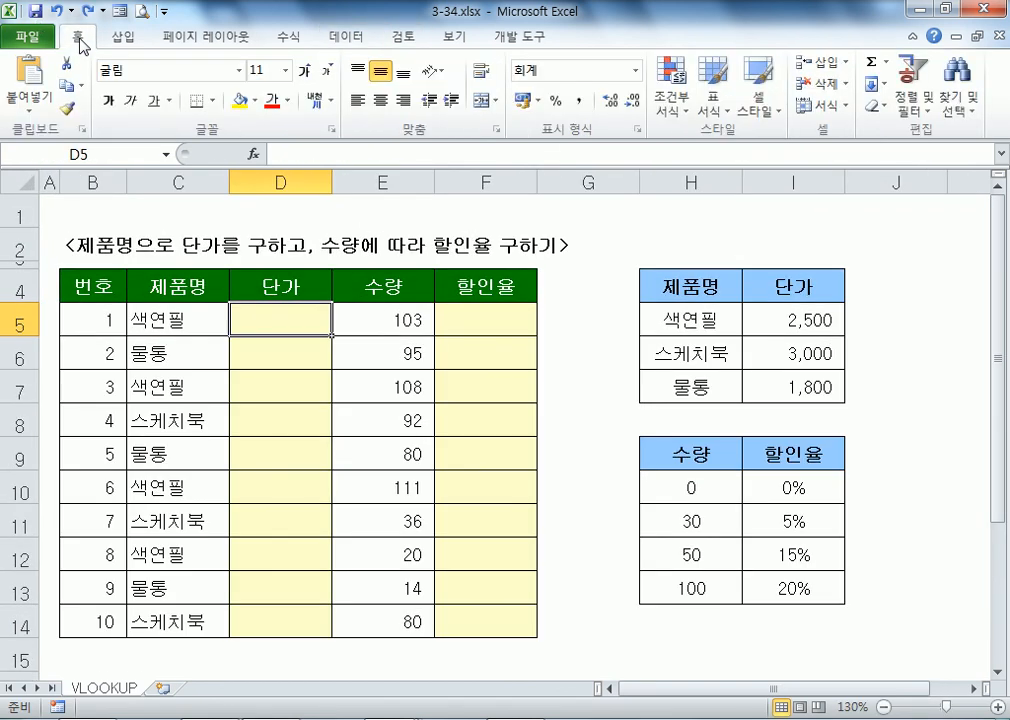
double_click(88, 45)
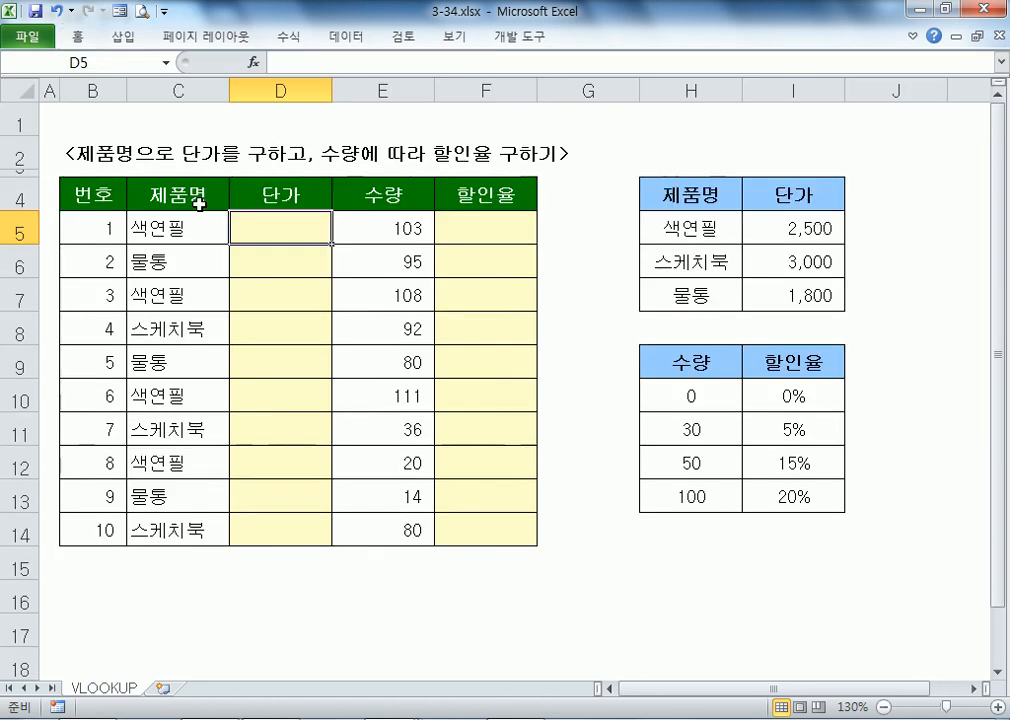
scroll(235, 205, up, 2)
scroll(238, 214, up, 1)
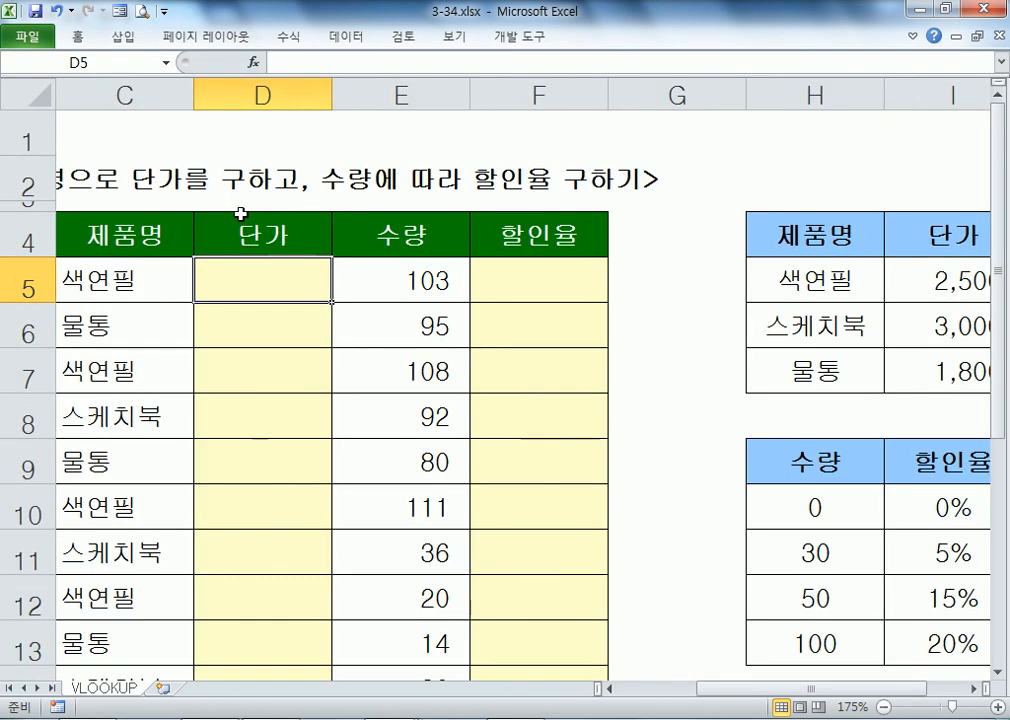
scroll(241, 210, down, 3)
Step: Enter =VLOOKUP in D5 and set its lookup value to C5 in Function Arguments
text(=VLO)
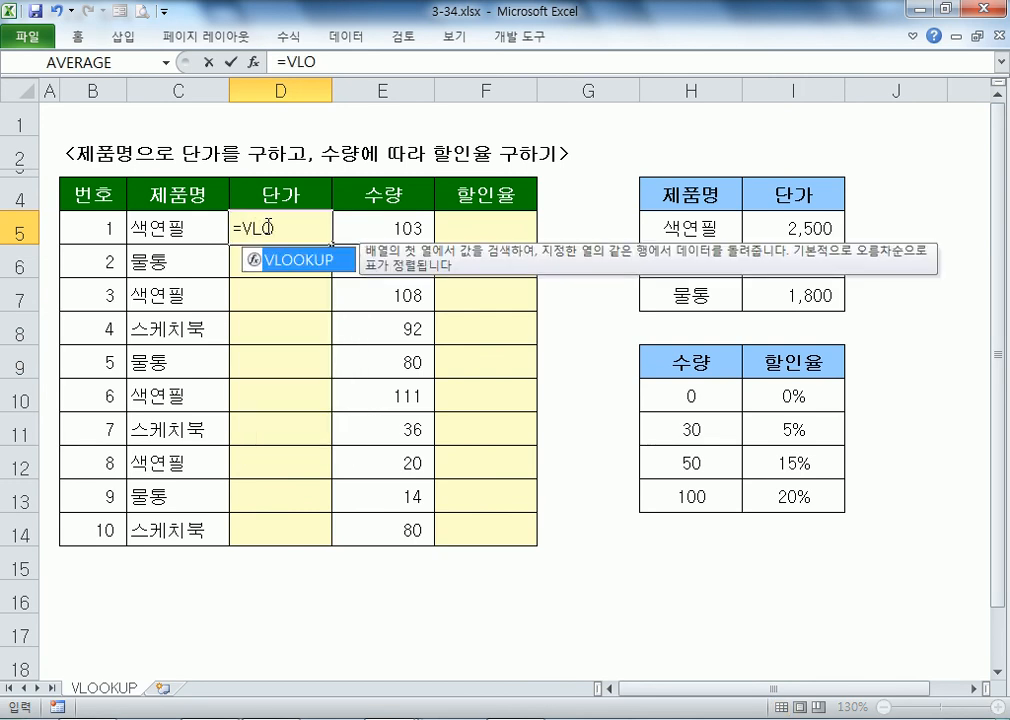
key(Tab)
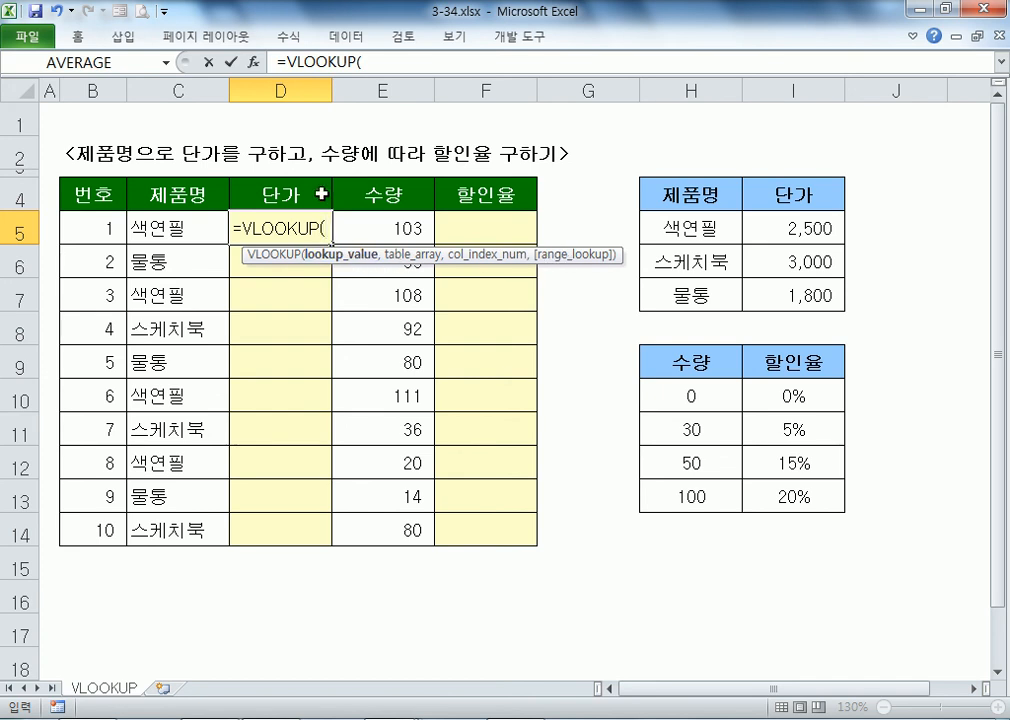
click(256, 66)
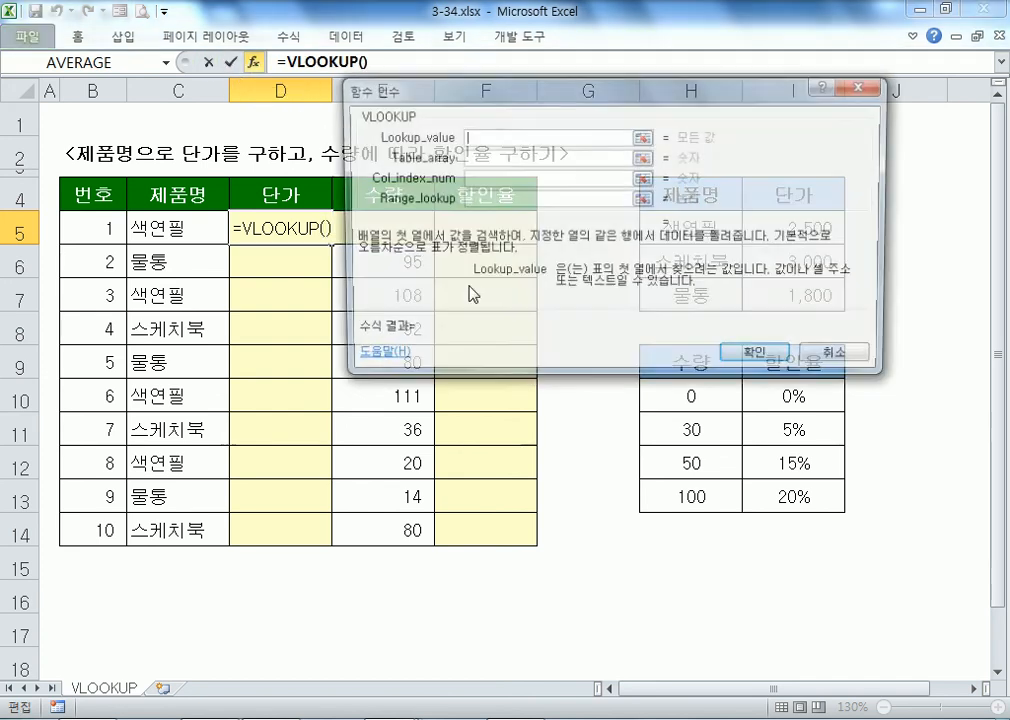
drag(400, 88, 189, 263)
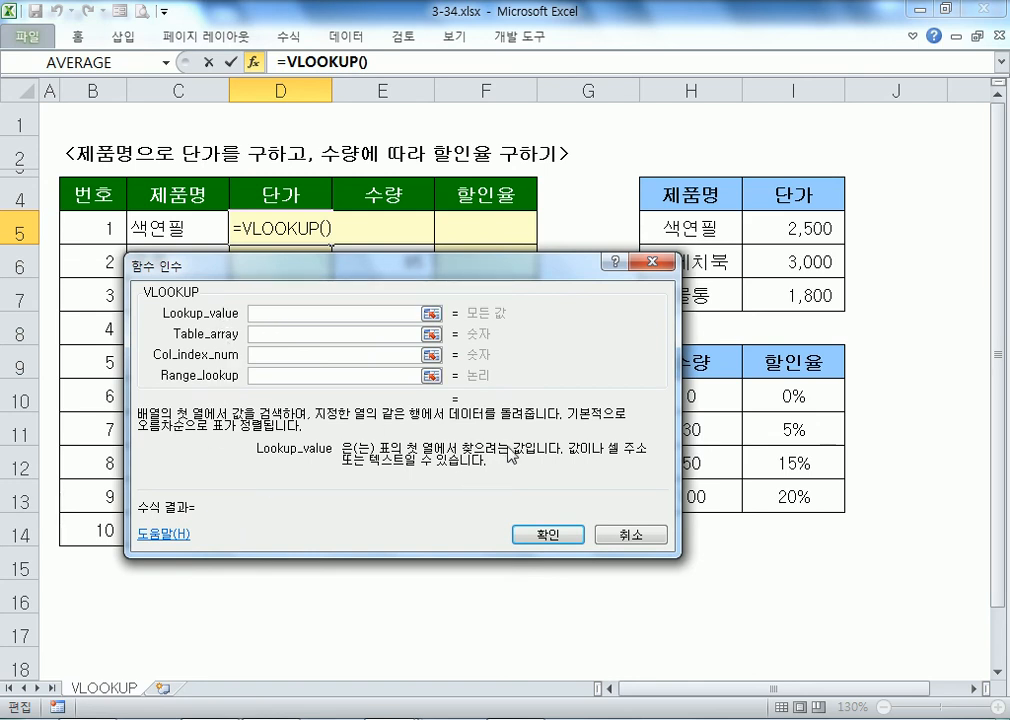
click(140, 230)
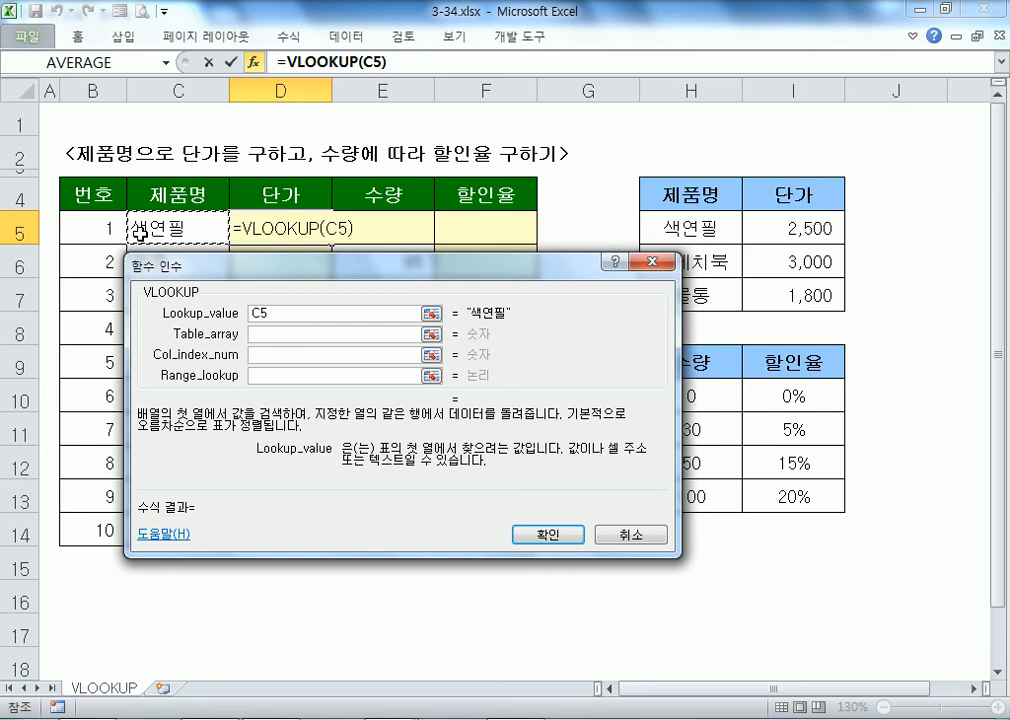
Step: Set the table array to the absolute price table range $H$5:$I$7
click(274, 334)
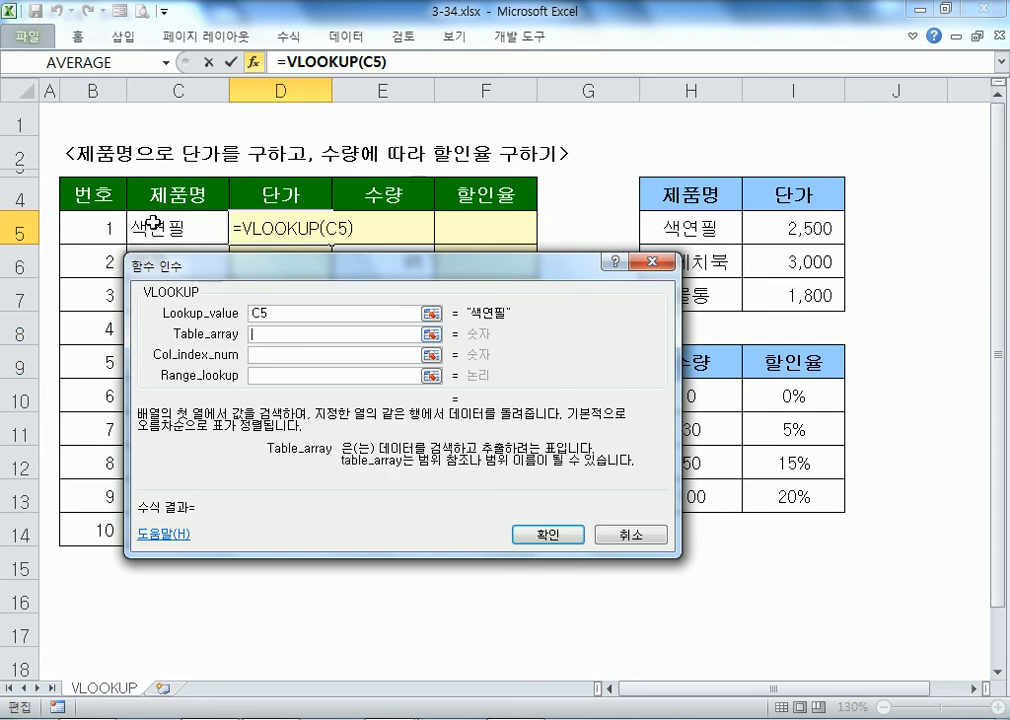
drag(310, 270, 257, 264)
drag(668, 230, 776, 288)
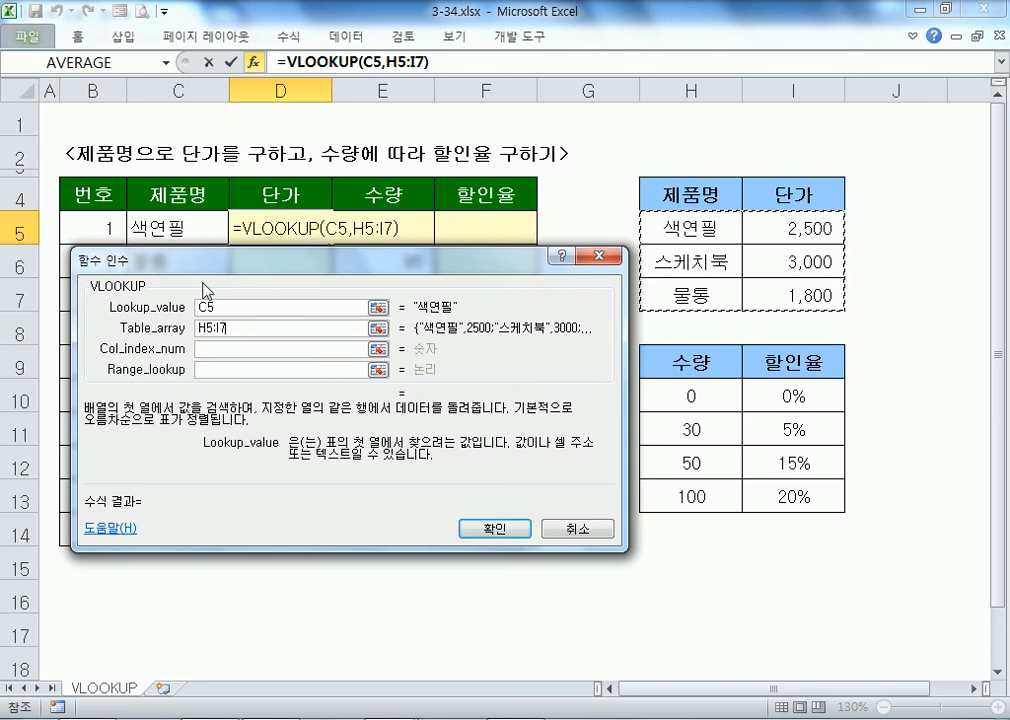
drag(219, 308, 171, 313)
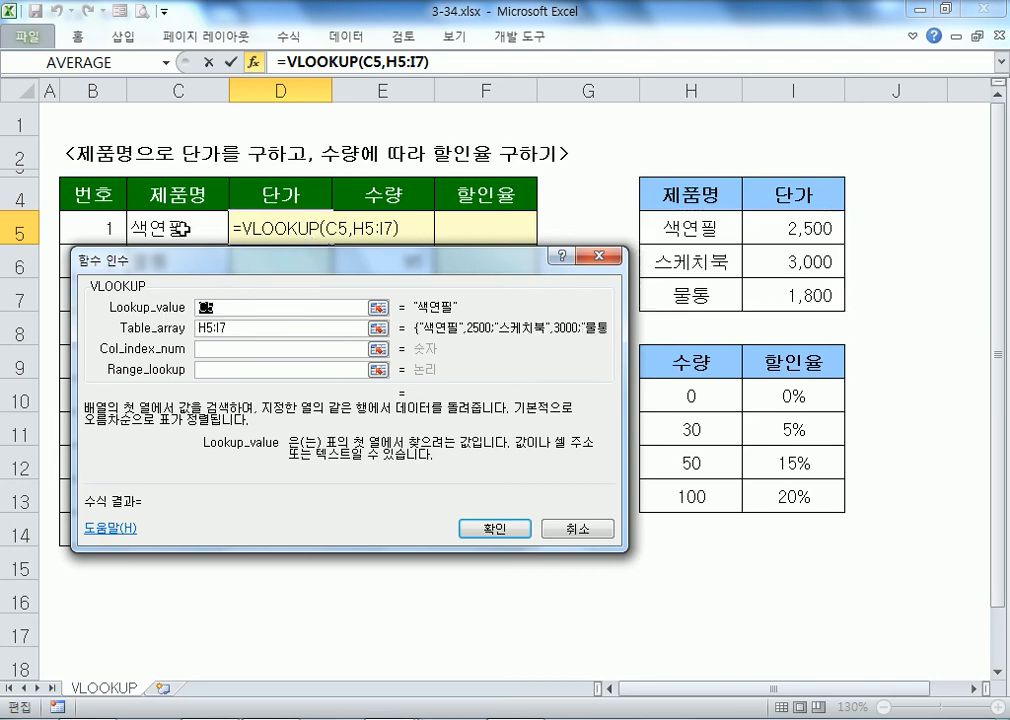
drag(239, 328, 146, 330)
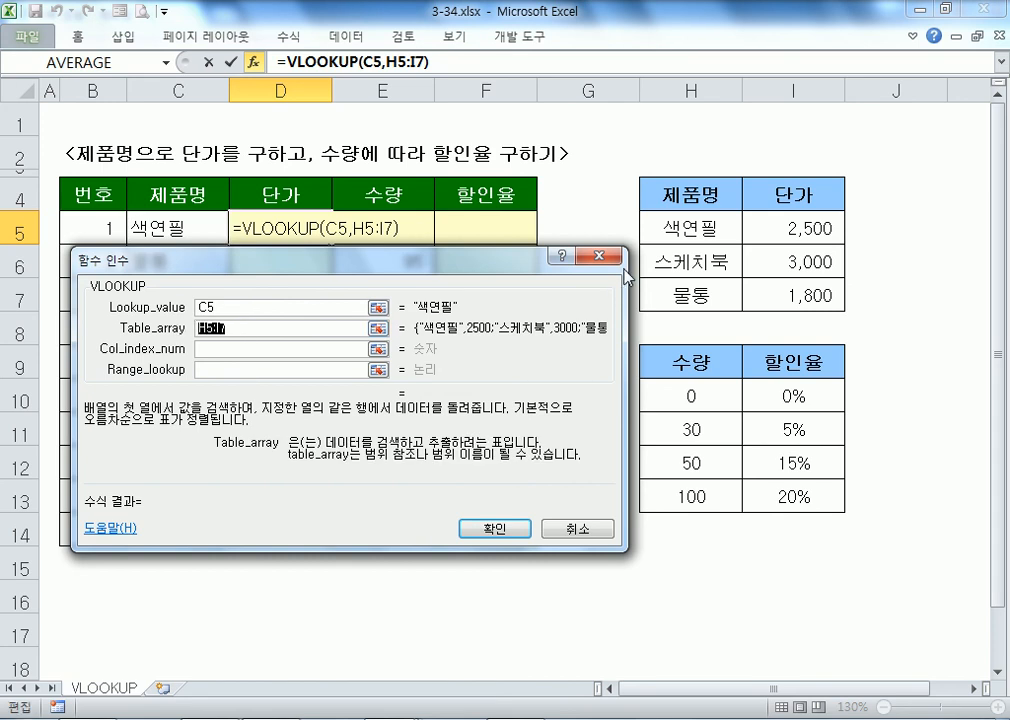
drag(672, 228, 788, 293)
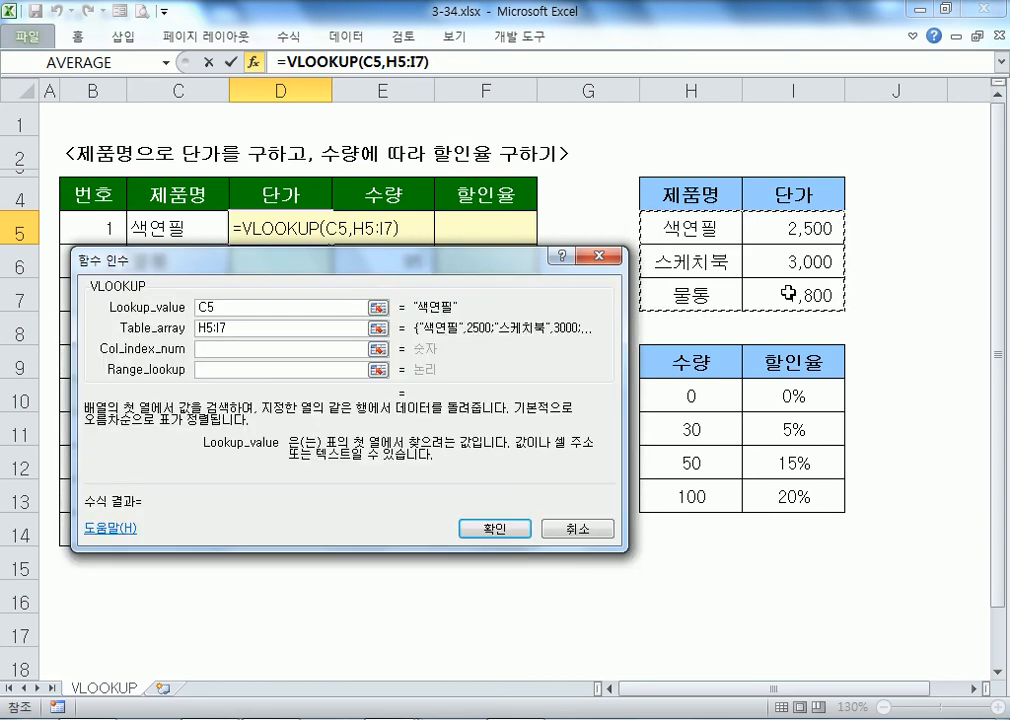
key(F4)
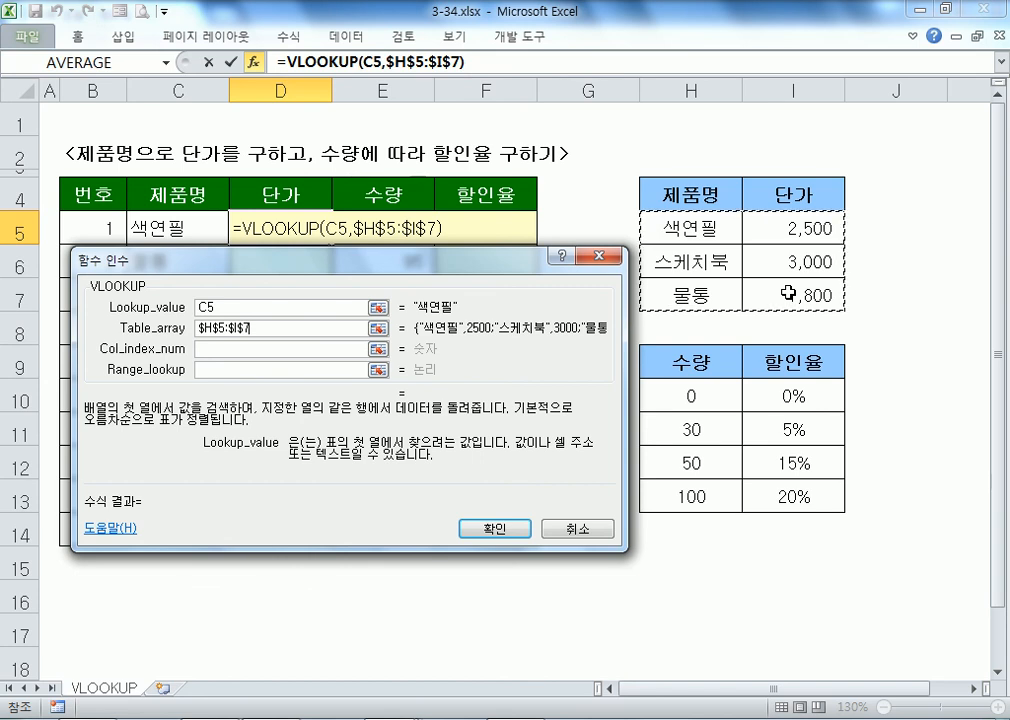
Step: Set column index 2 and range lookup 0, and confirm so D5 shows 2,500
click(331, 349)
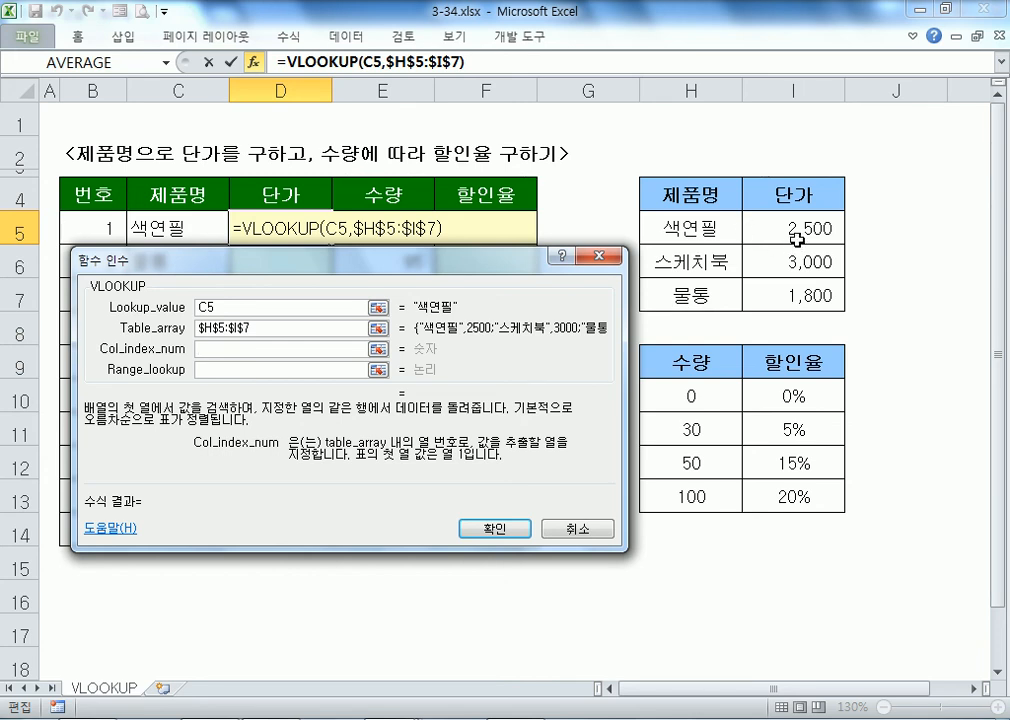
text(2)
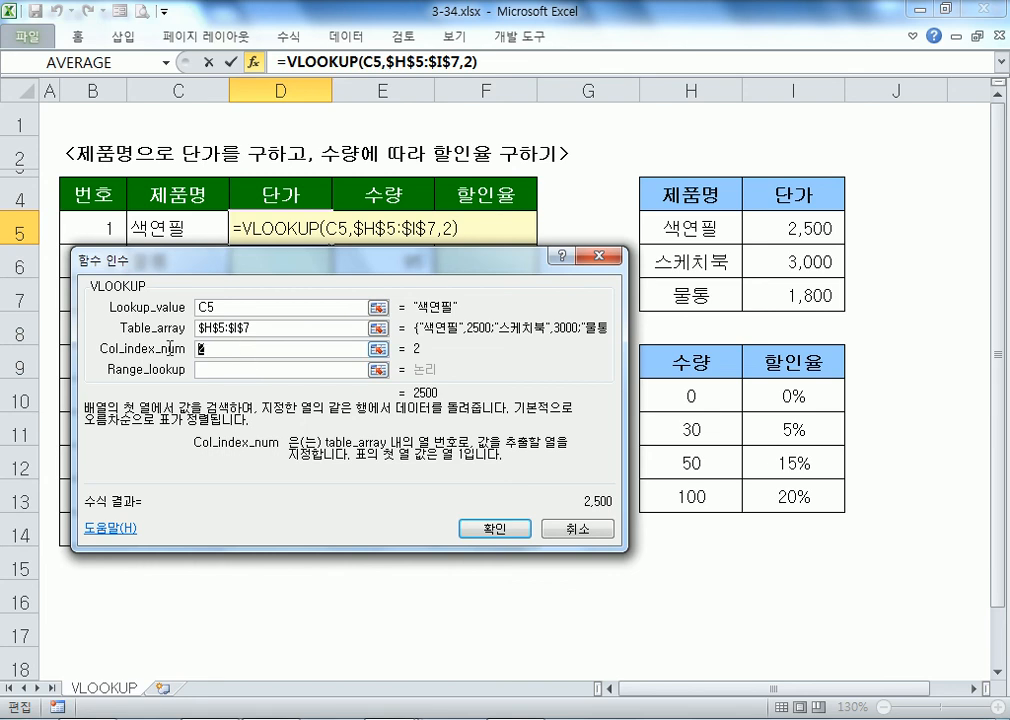
key(Tab)
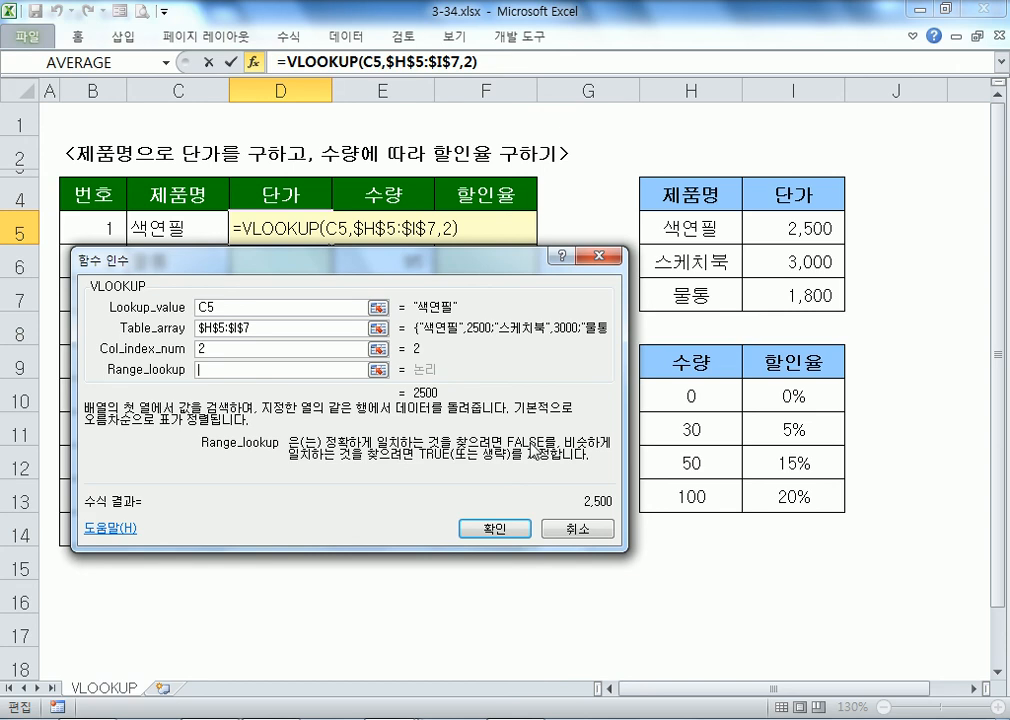
text(0)
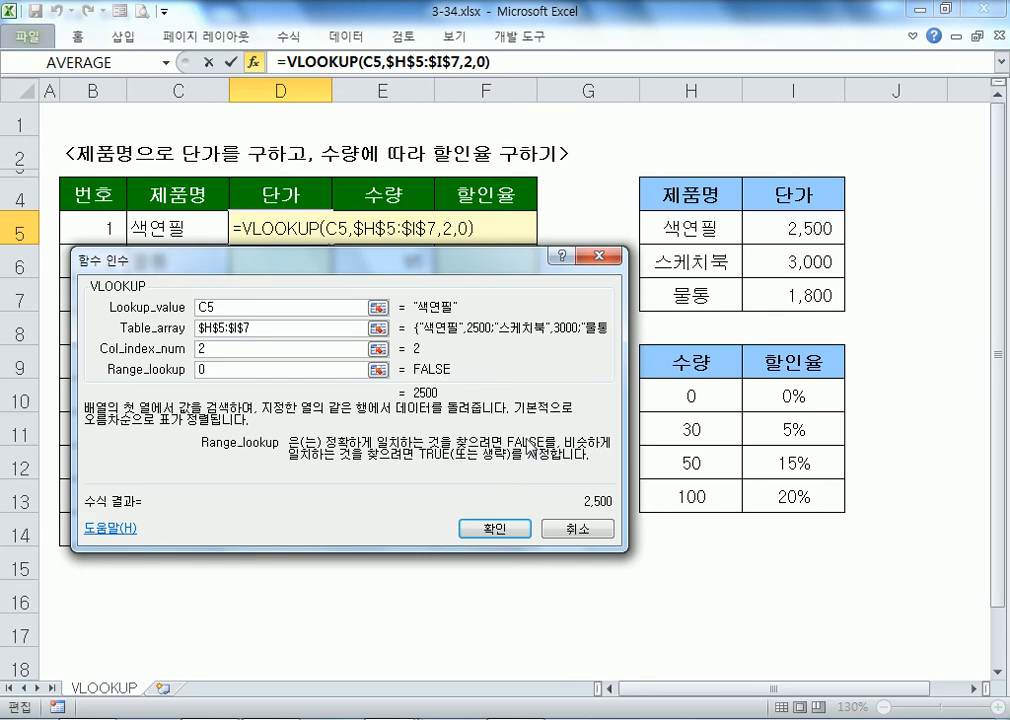
key(BackSpace)
text(FALSE)
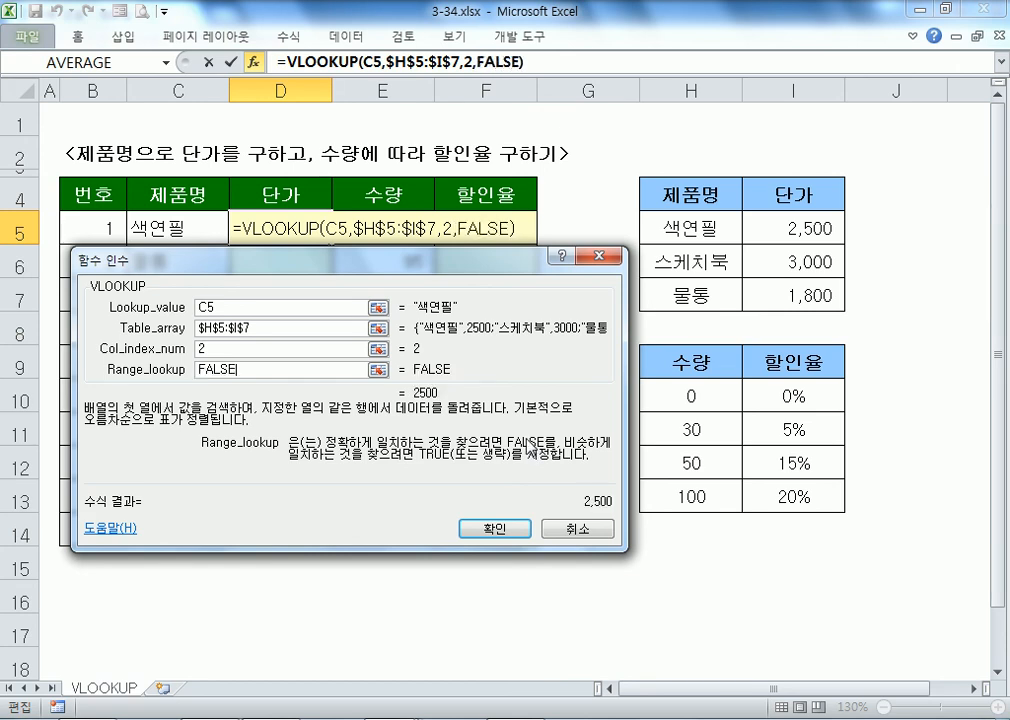
key(BackSpace)
key(BackSpace)
key(BackSpace)
key(BackSpace)
key(BackSpace)
text(0)
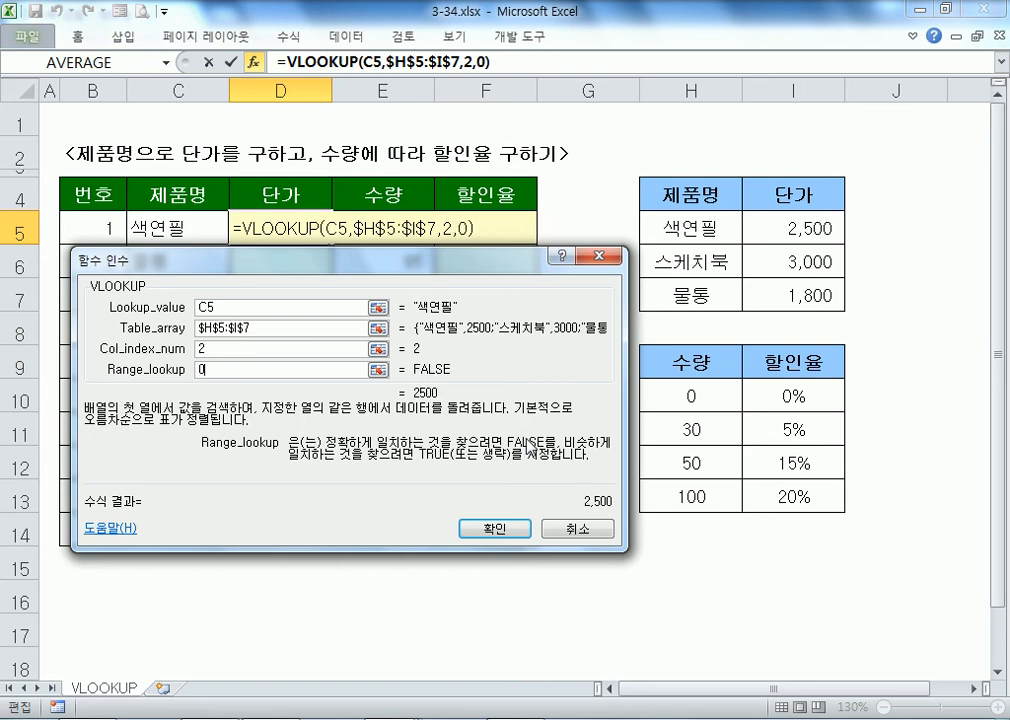
click(500, 533)
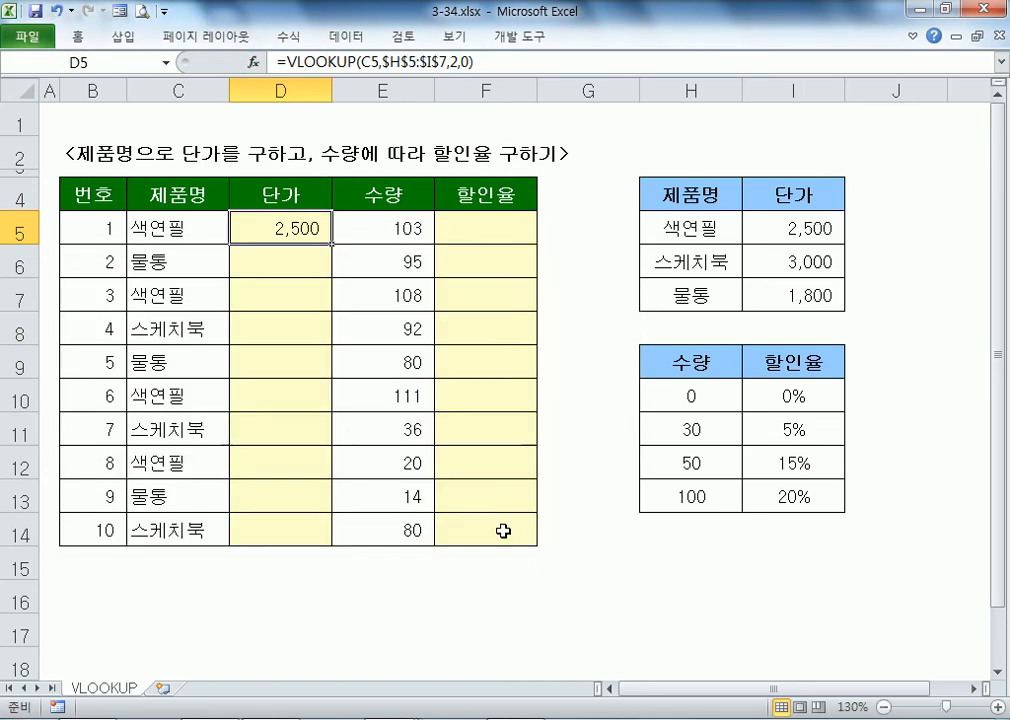
click(214, 228)
key(alt+Down)
key(Down)
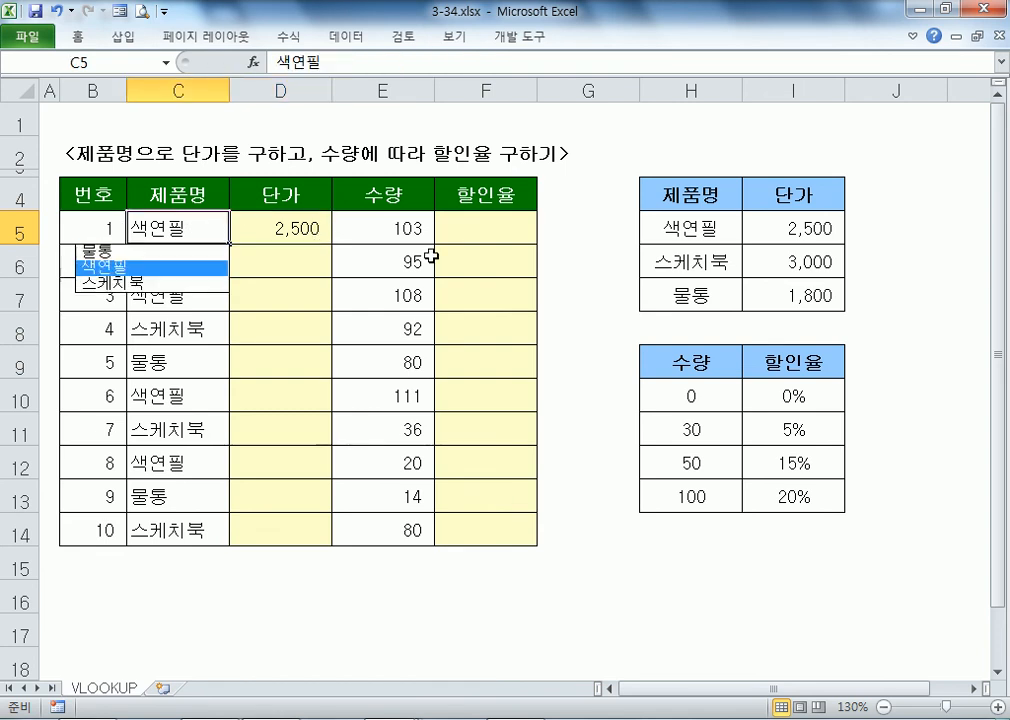
key(Return)
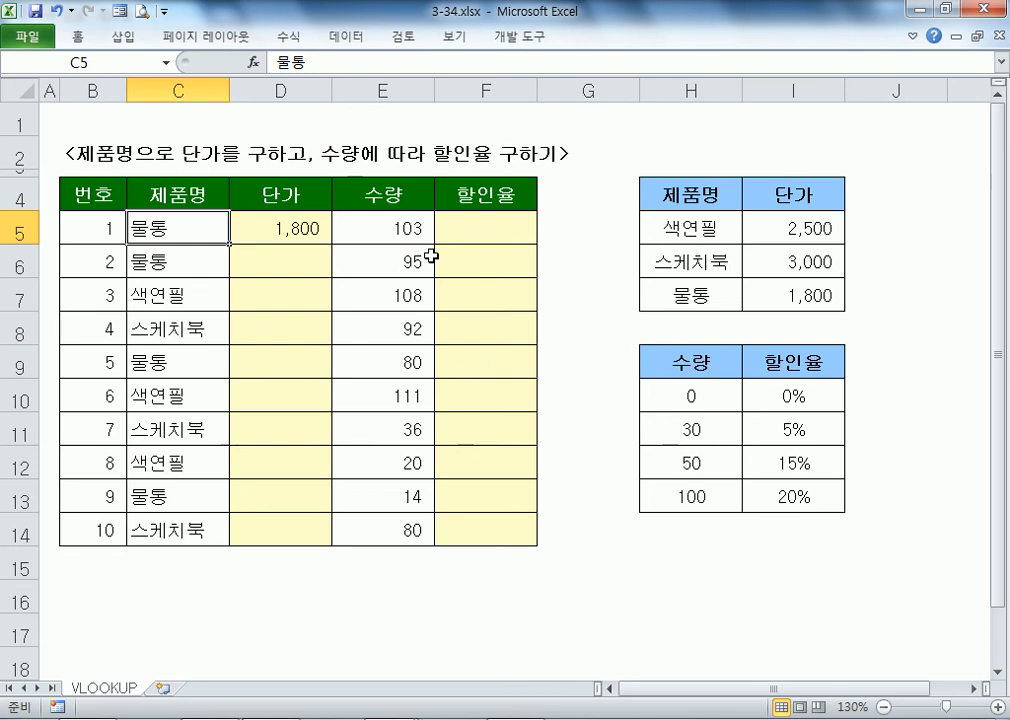
key(alt+Down)
key(Down)
key(Down)
key(Down)
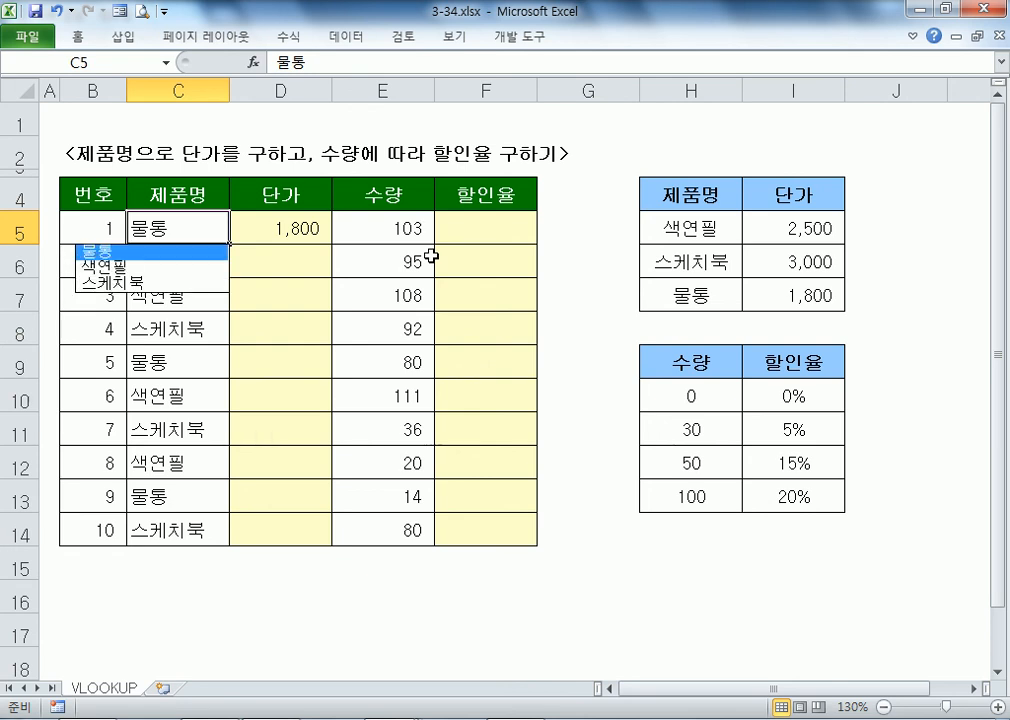
key(Return)
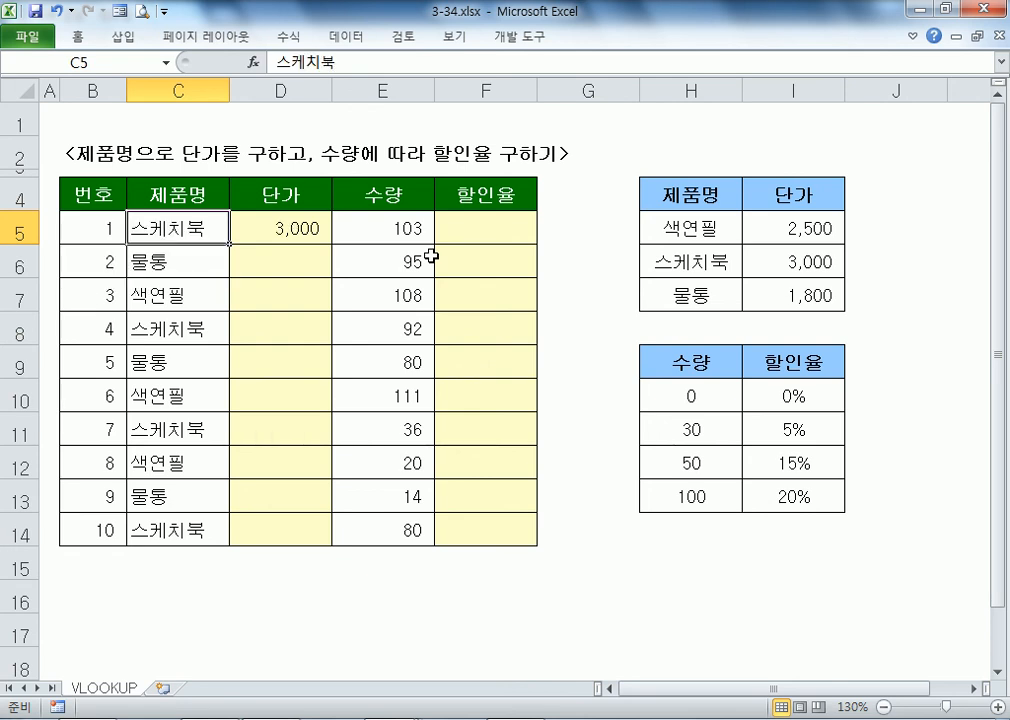
key(alt+Down)
key(Down)
key(Down)
key(Return)
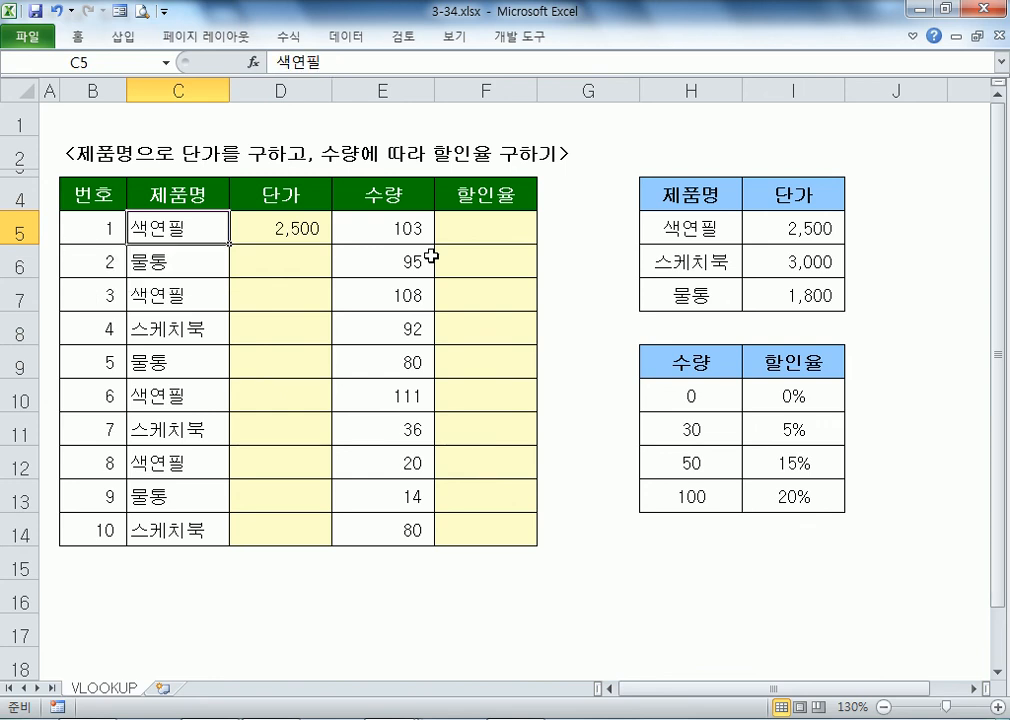
key(Right)
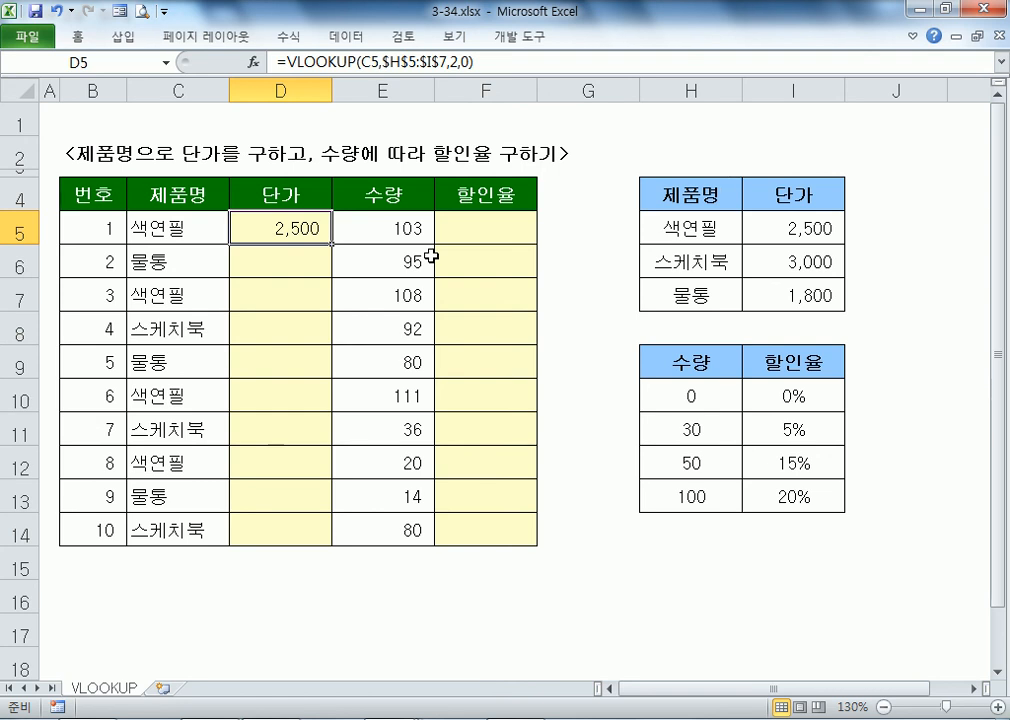
key(Delete)
Step: Type =VLOOKUP(C5,$H$5:$I$7 into D5 with an absolute price table range
text(=)
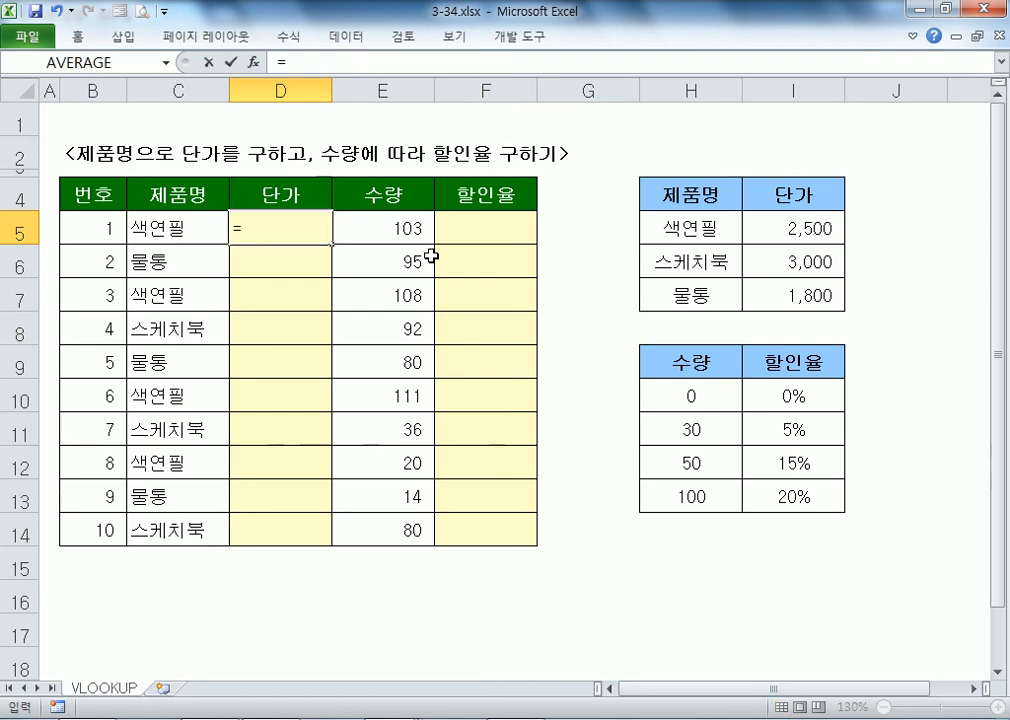
text(VL)
key(Tab)
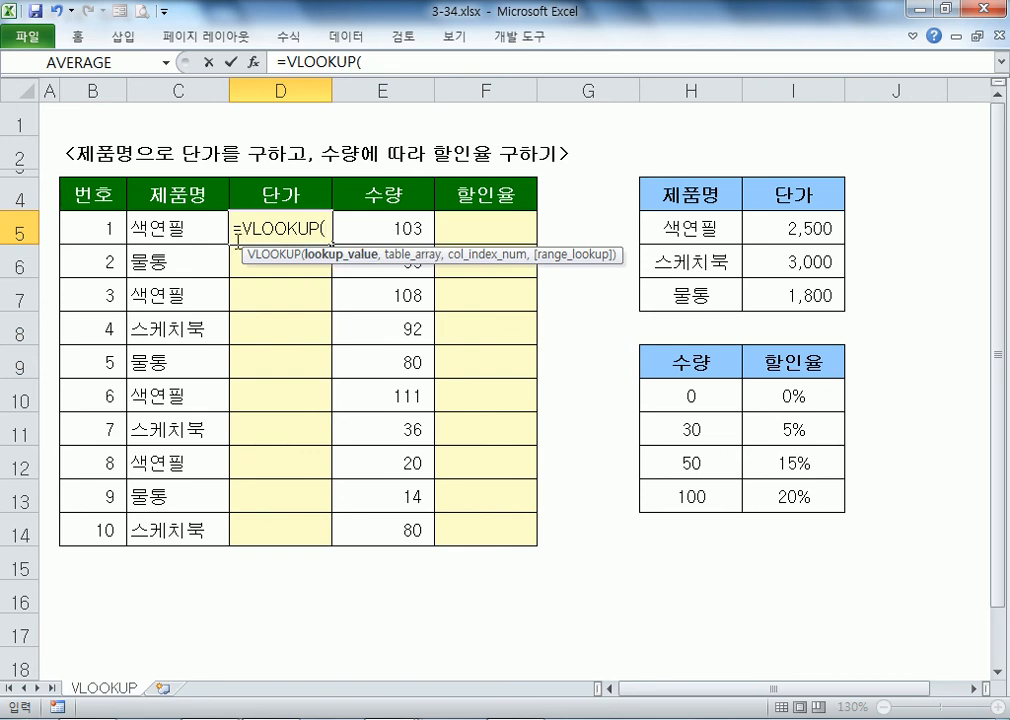
click(157, 233)
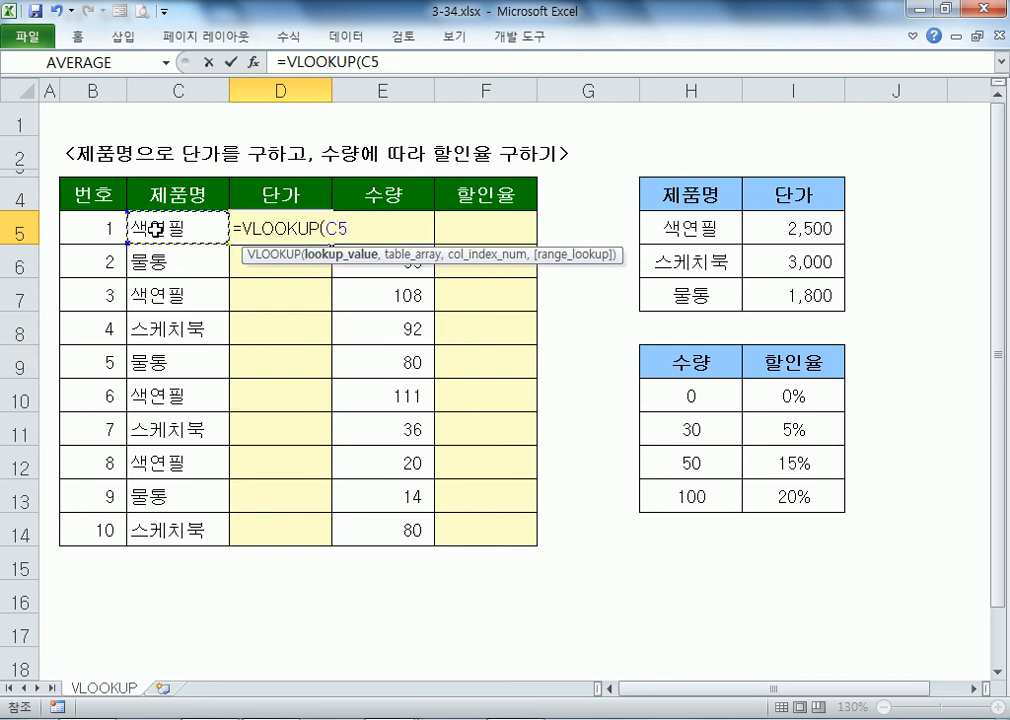
text(,)
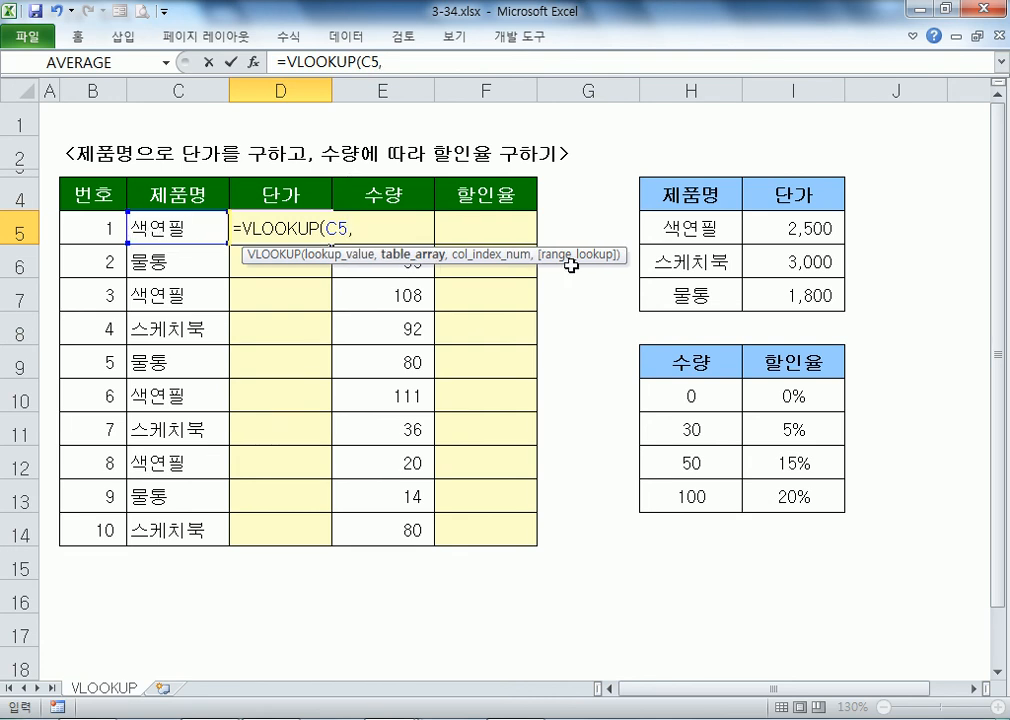
drag(708, 229, 787, 296)
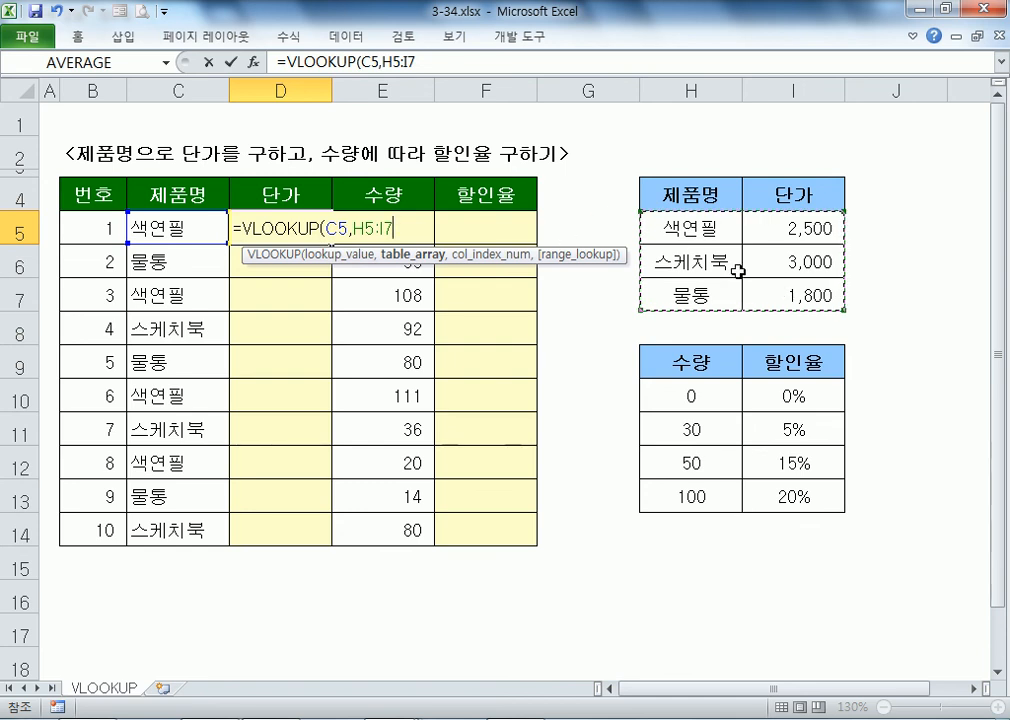
key(F4)
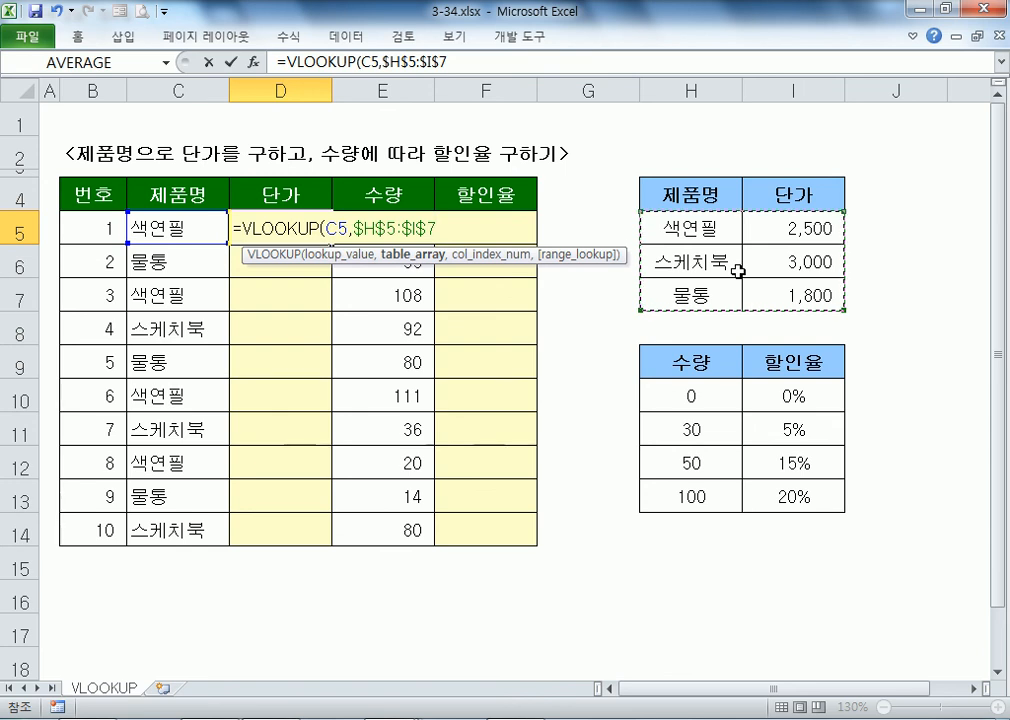
Step: Finish D5's formula with column 2 and FALSE for exact match, returning 2,500
text(,)
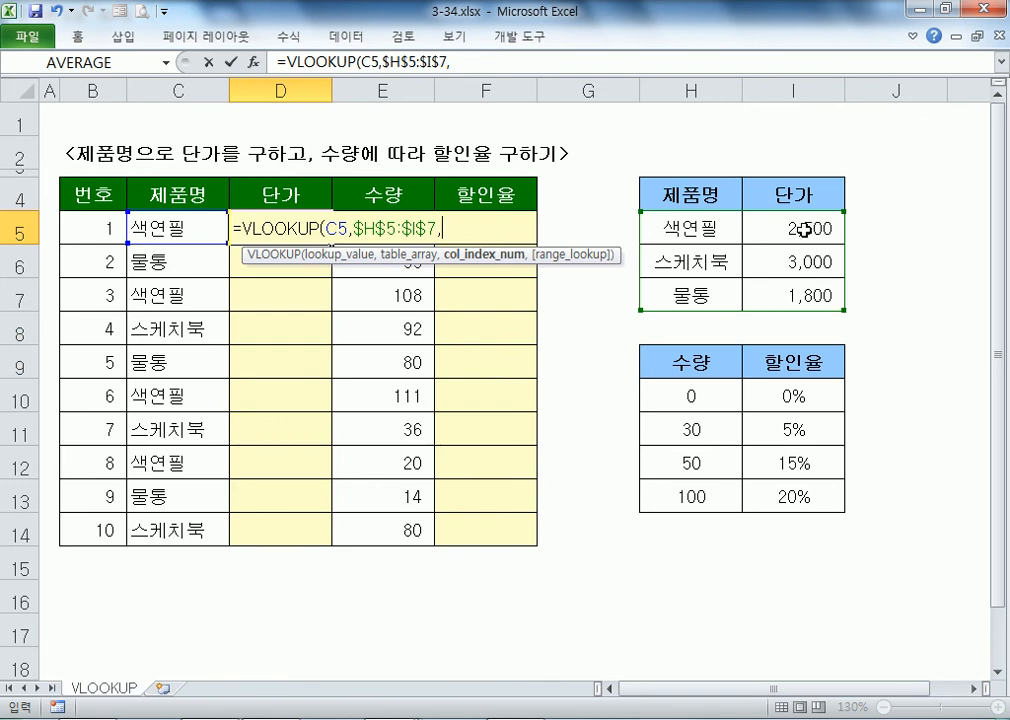
text(2,)
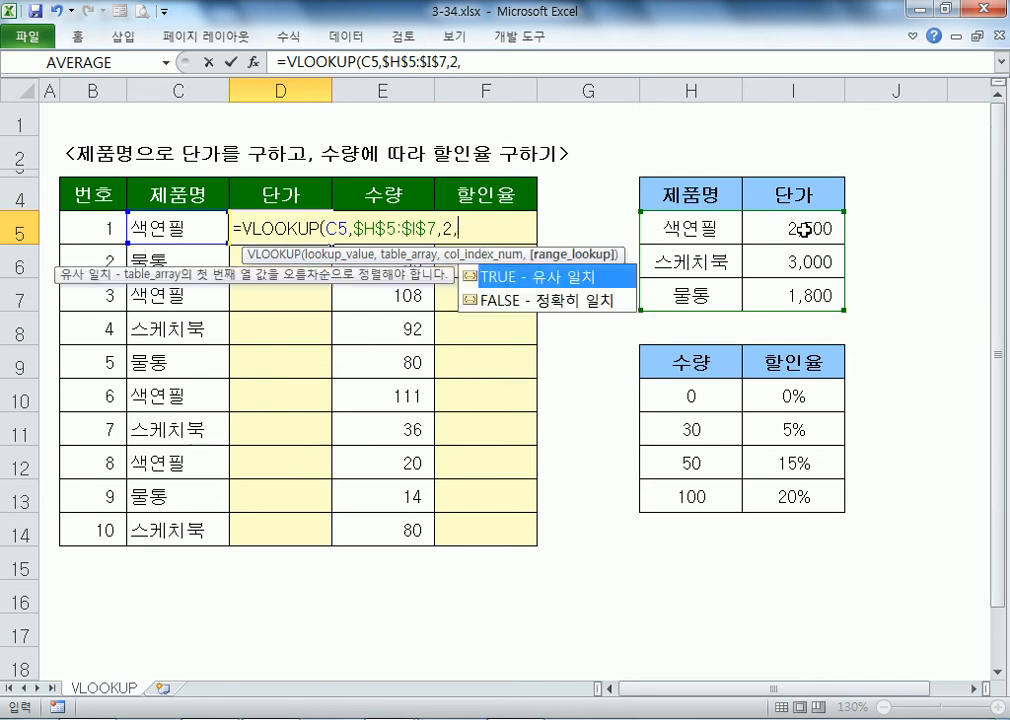
click(543, 304)
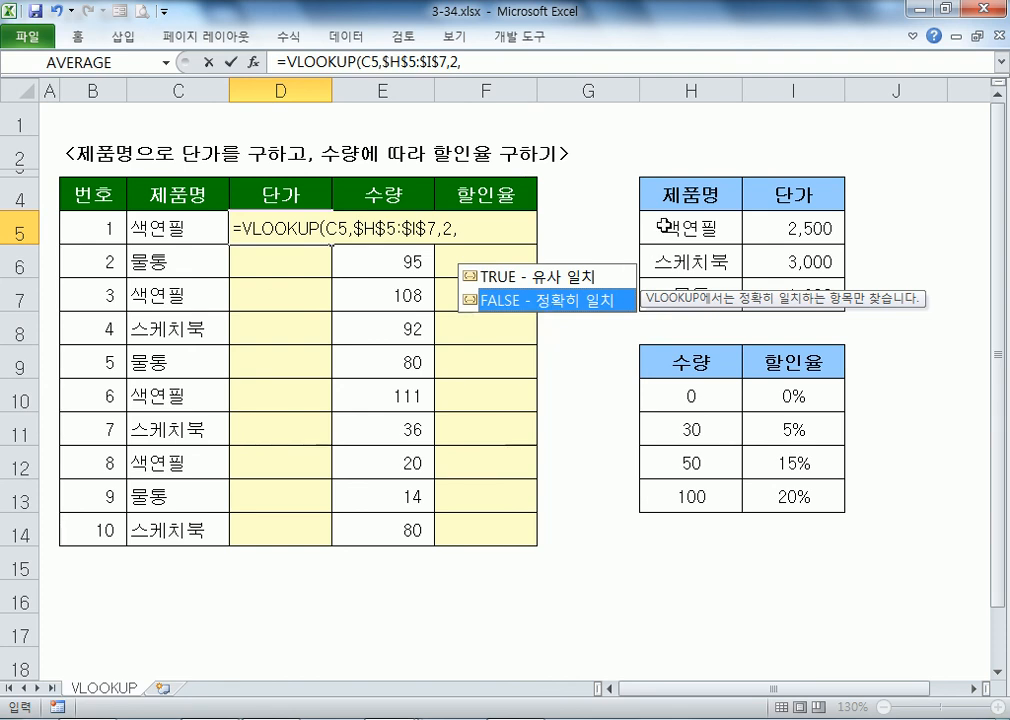
double_click(538, 302)
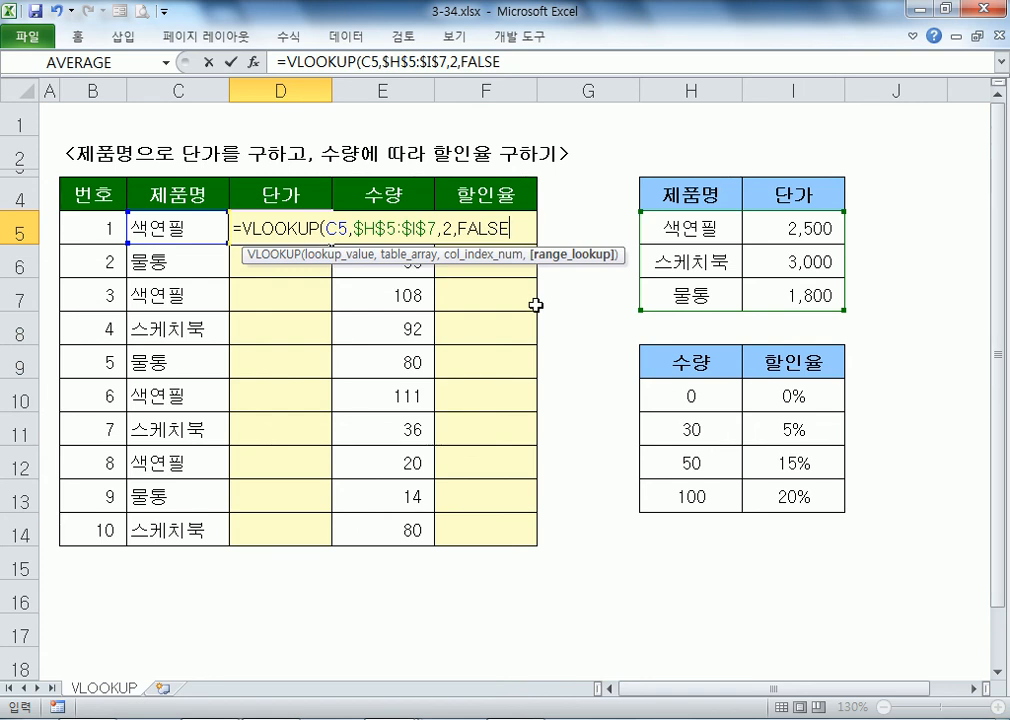
key(Return)
click(272, 232)
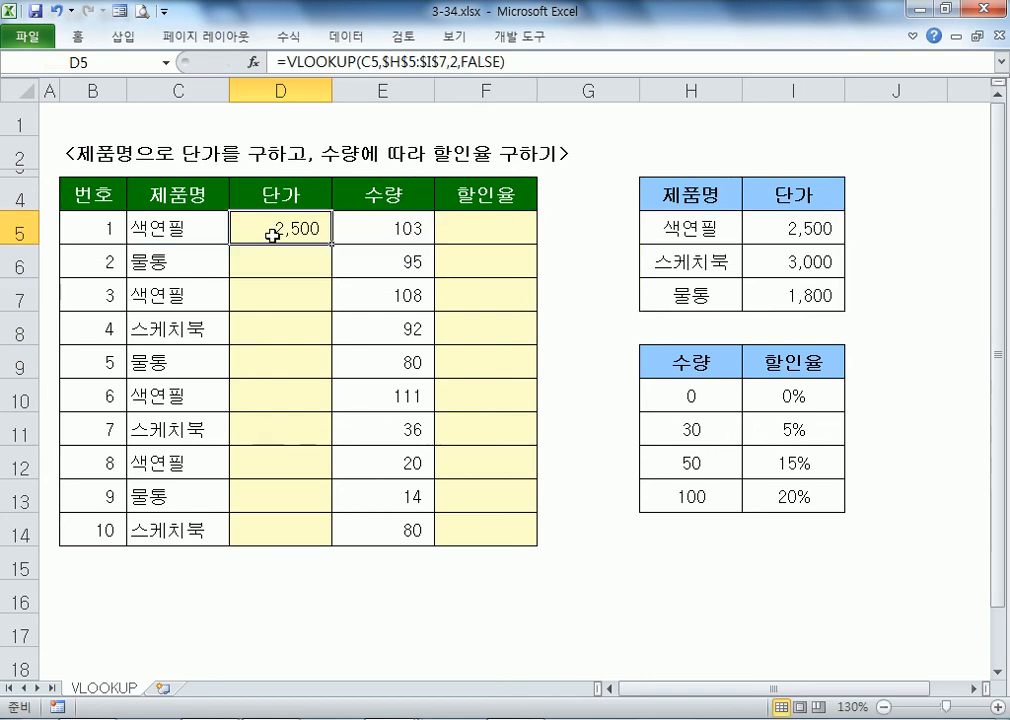
click(470, 222)
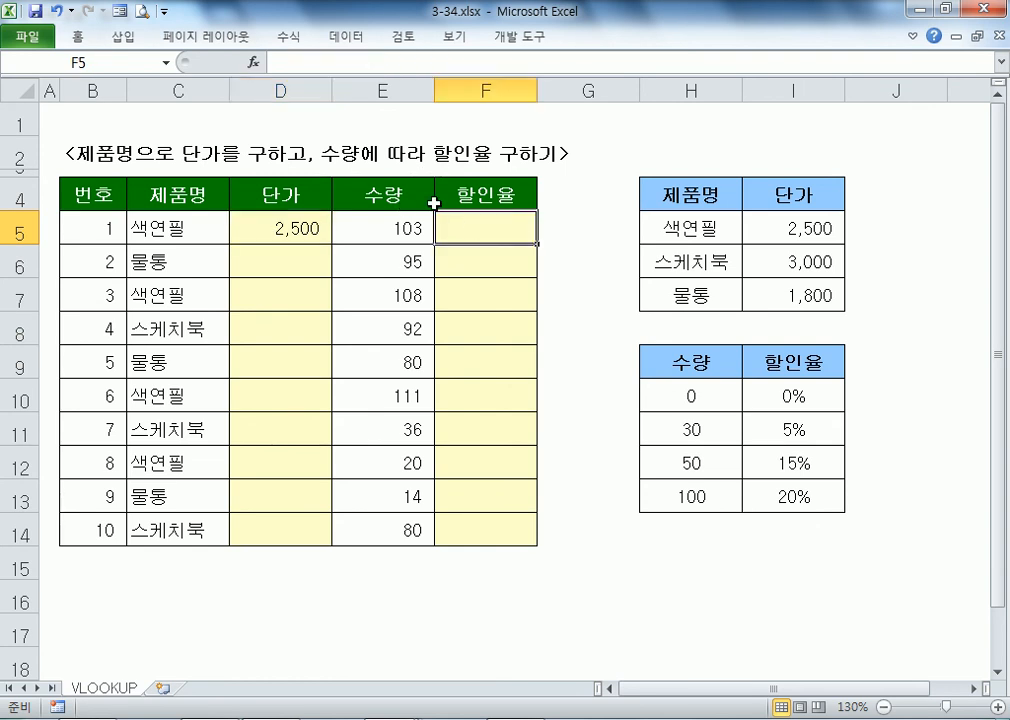
Step: In F5, type =VLOOKUP(E5,$H$10:$I$13,2, and pick the exact-match FALSE option
text(=)
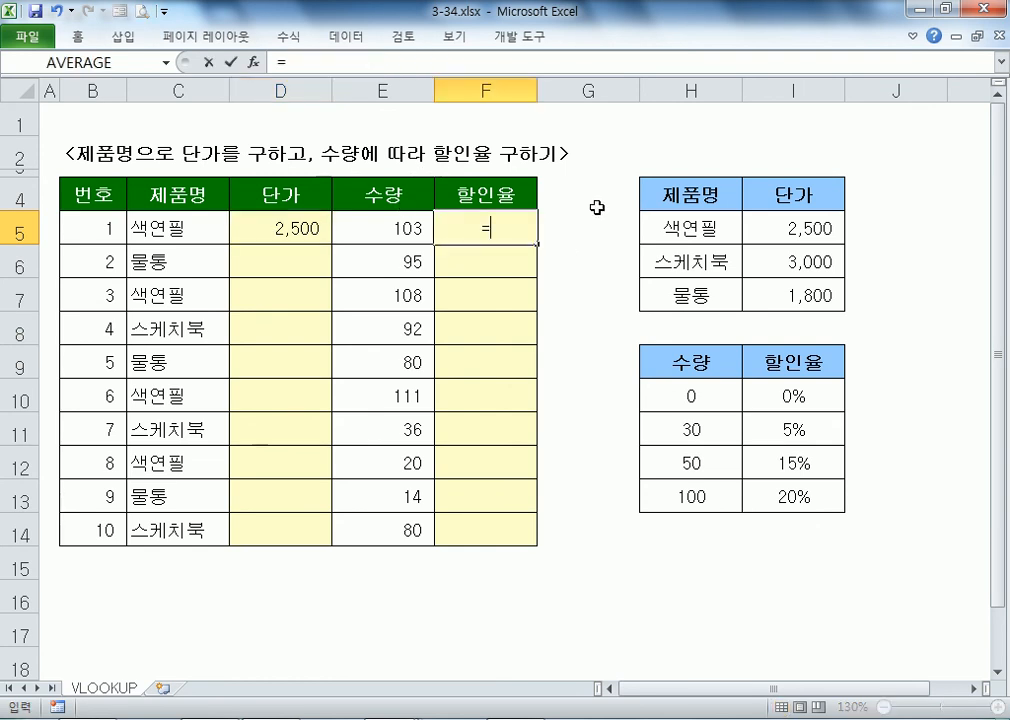
text(VLOOKUP()
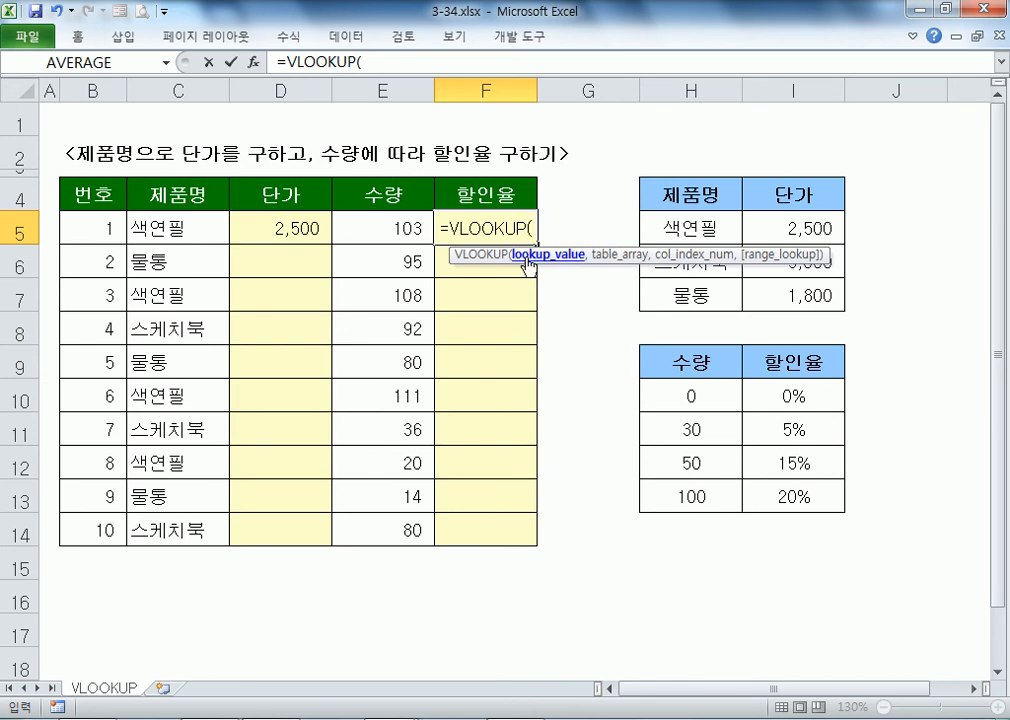
click(398, 221)
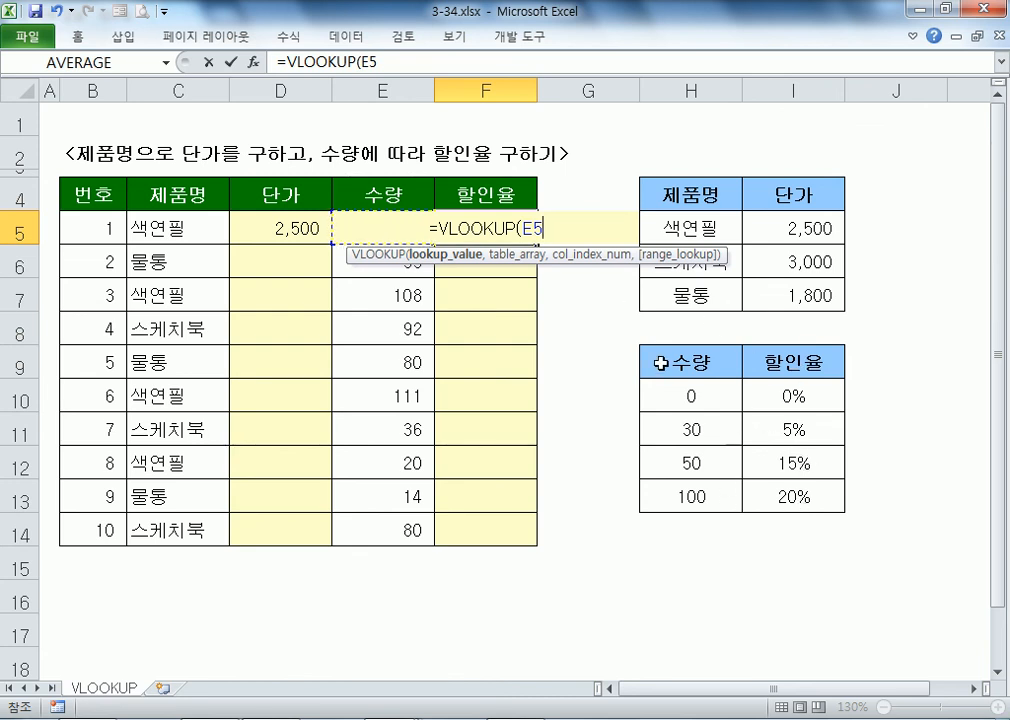
text(,)
drag(712, 408, 790, 480)
key(F4)
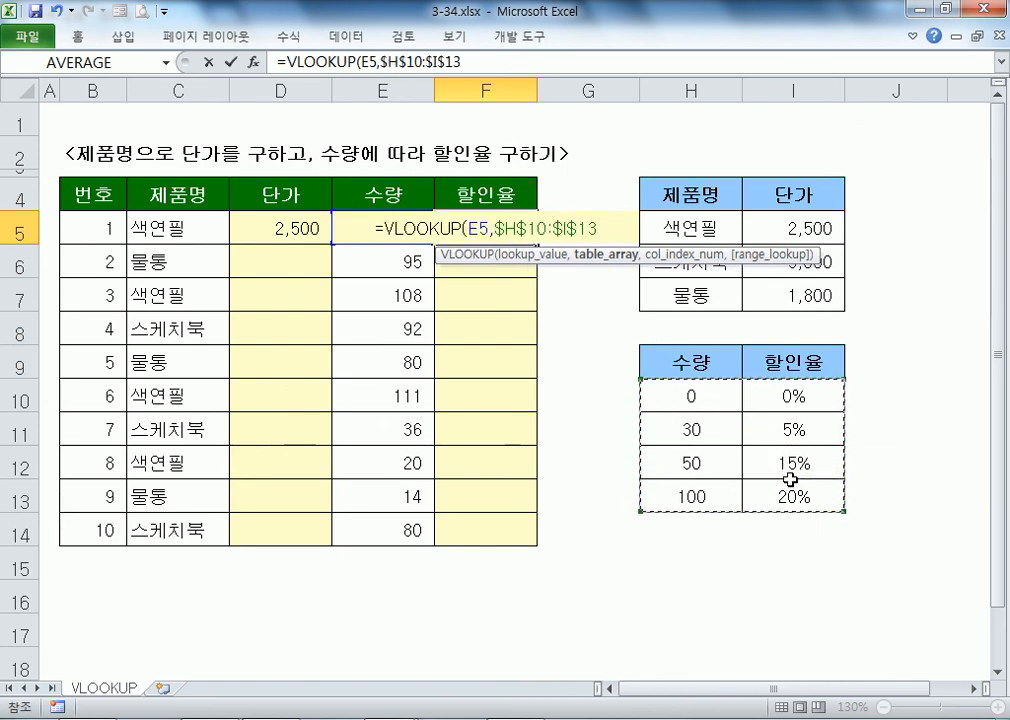
text(,)
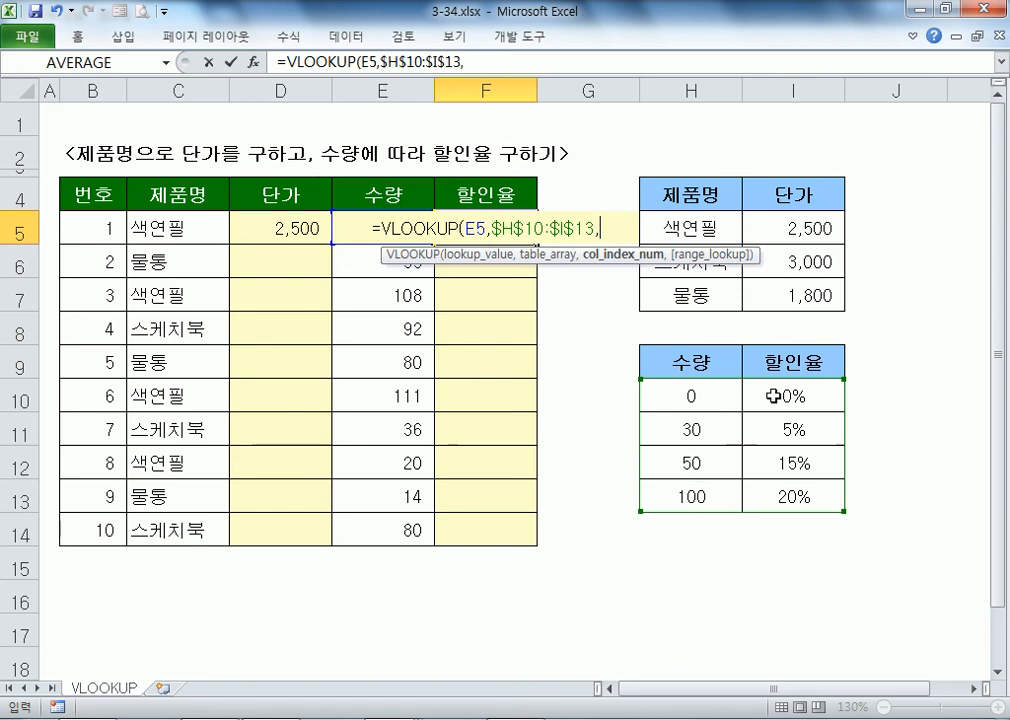
text(2)
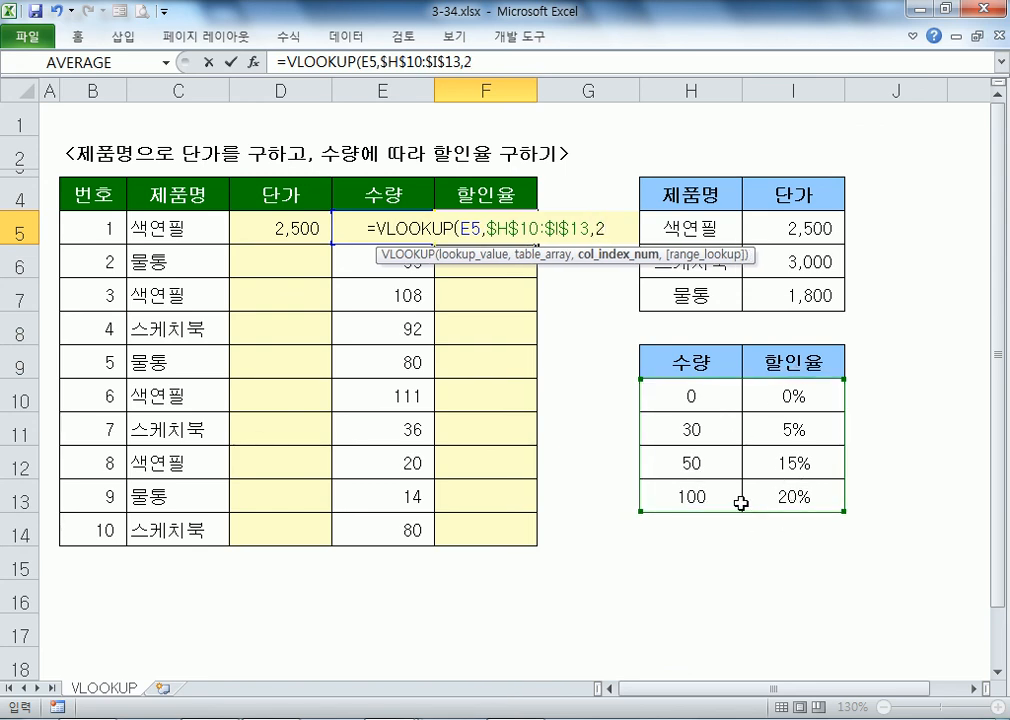
text(,)
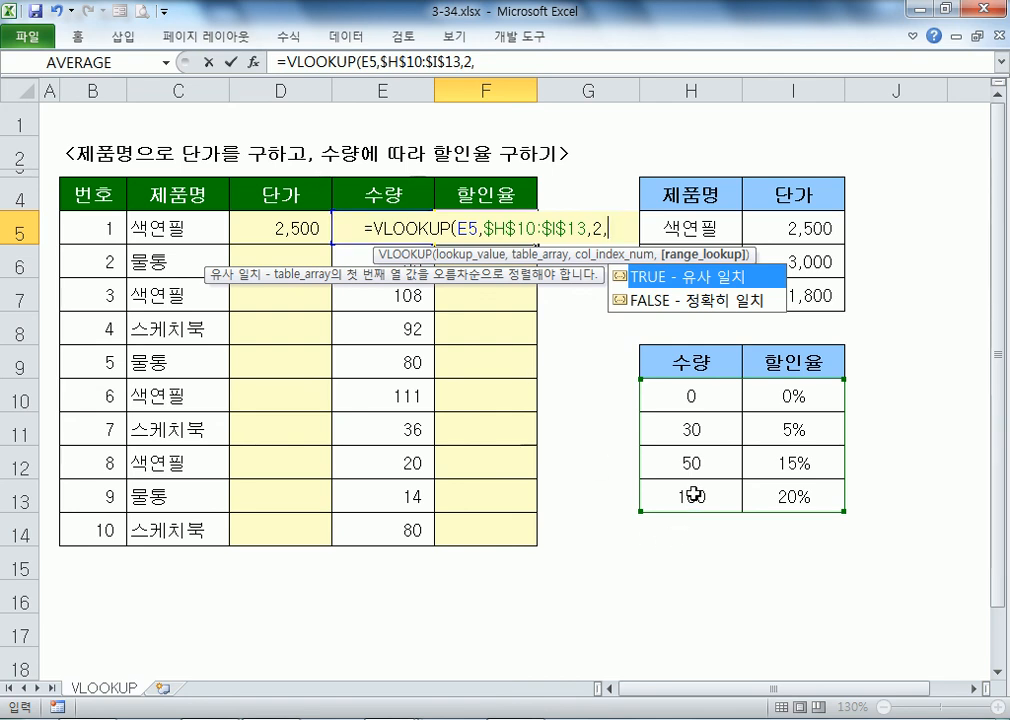
click(667, 302)
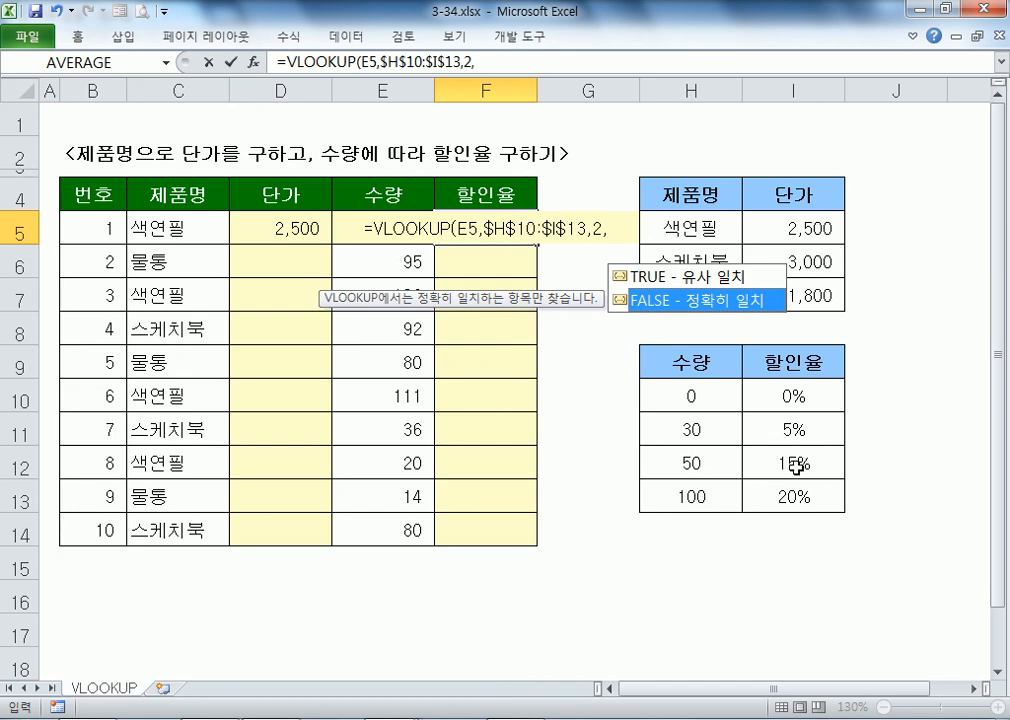
Step: Finish F5's discount lookup with TRUE for approximate match, then compare C5 with the table's first product
double_click(686, 277)
key(Return)
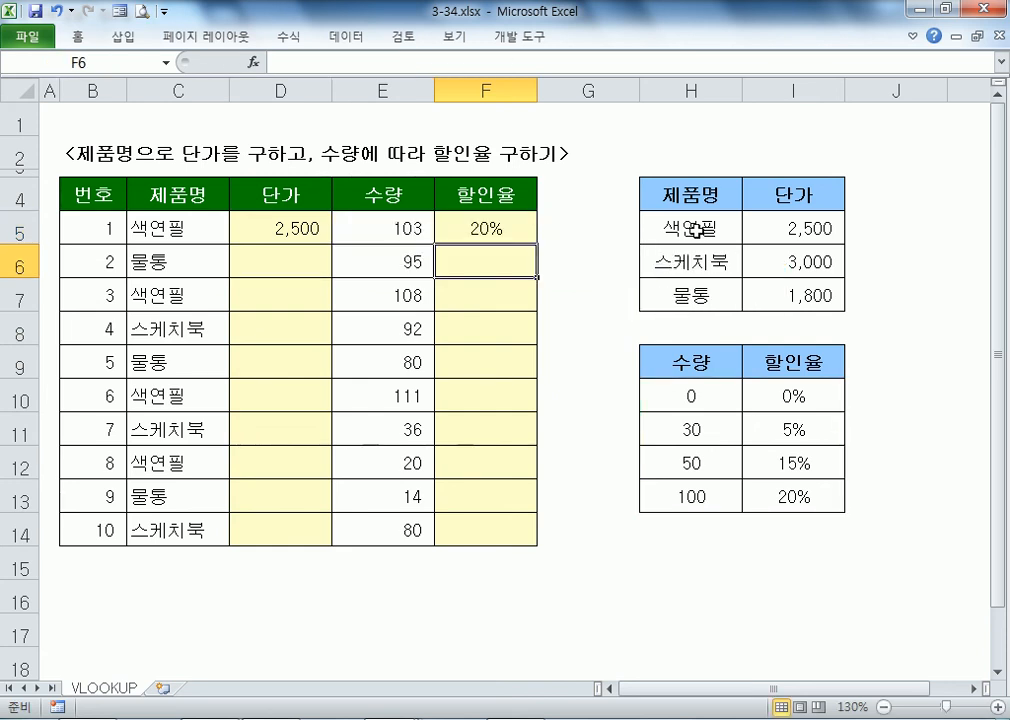
click(207, 232)
click(673, 229)
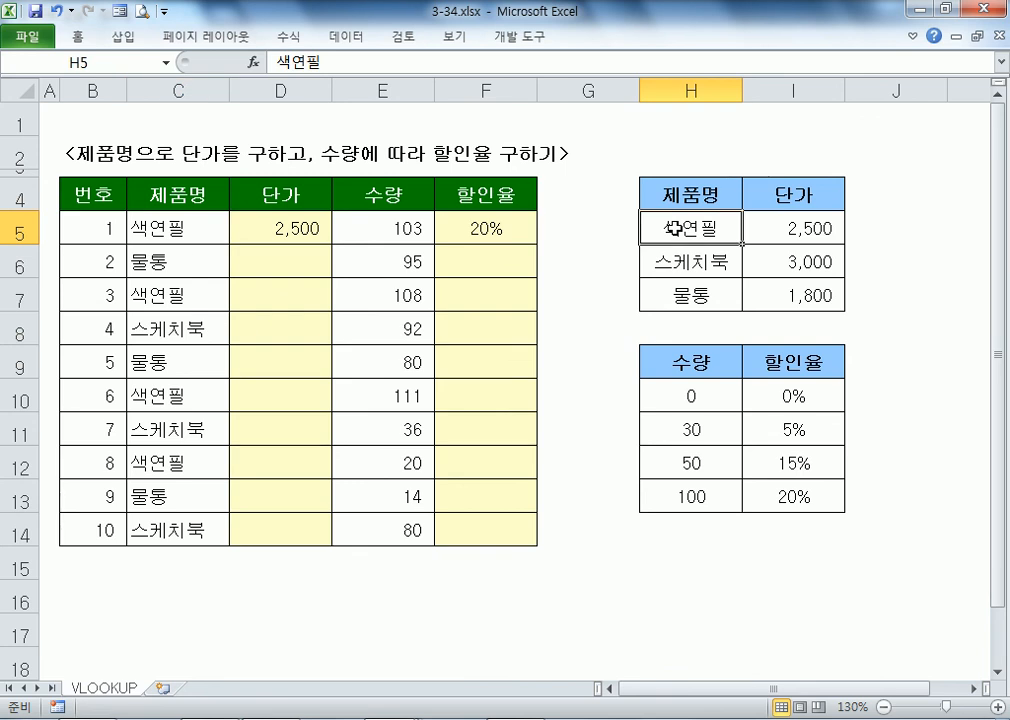
Step: Fill the D5 unit-price and F5 discount-rate formulas down to row 14, then review row 5
click(324, 234)
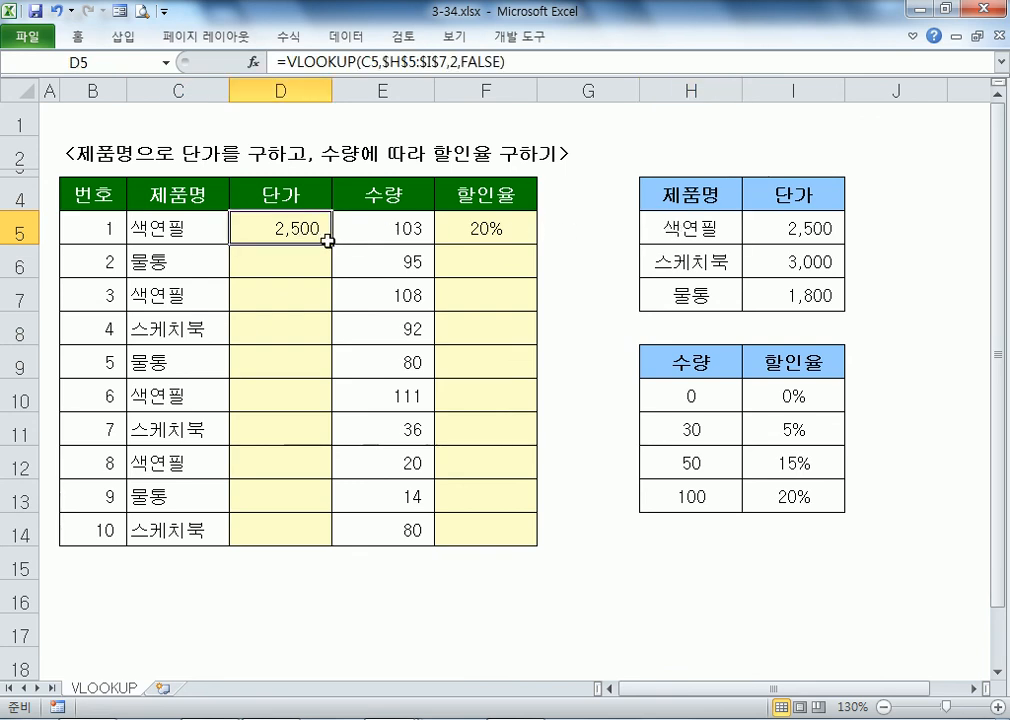
double_click(330, 243)
click(462, 222)
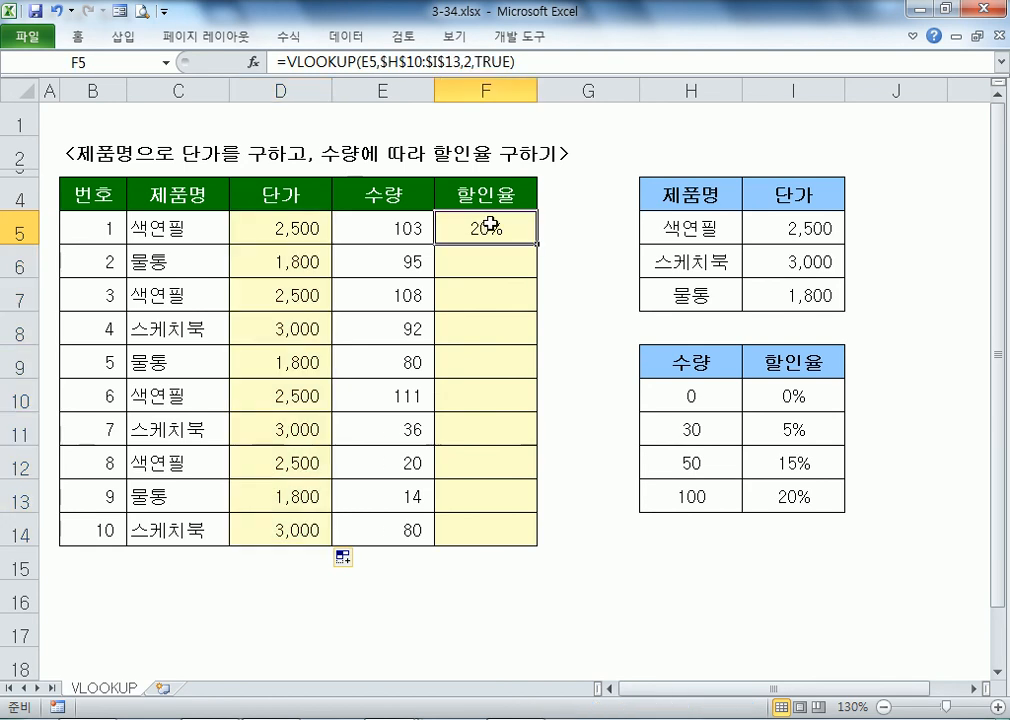
double_click(536, 245)
click(322, 226)
click(389, 227)
click(468, 228)
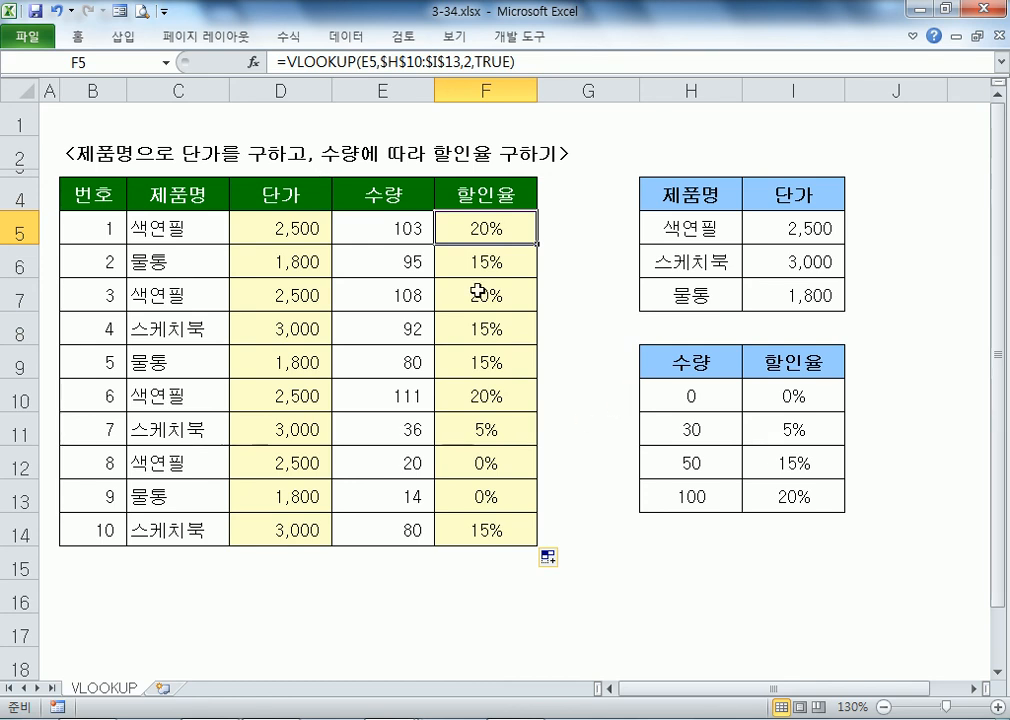
click(158, 229)
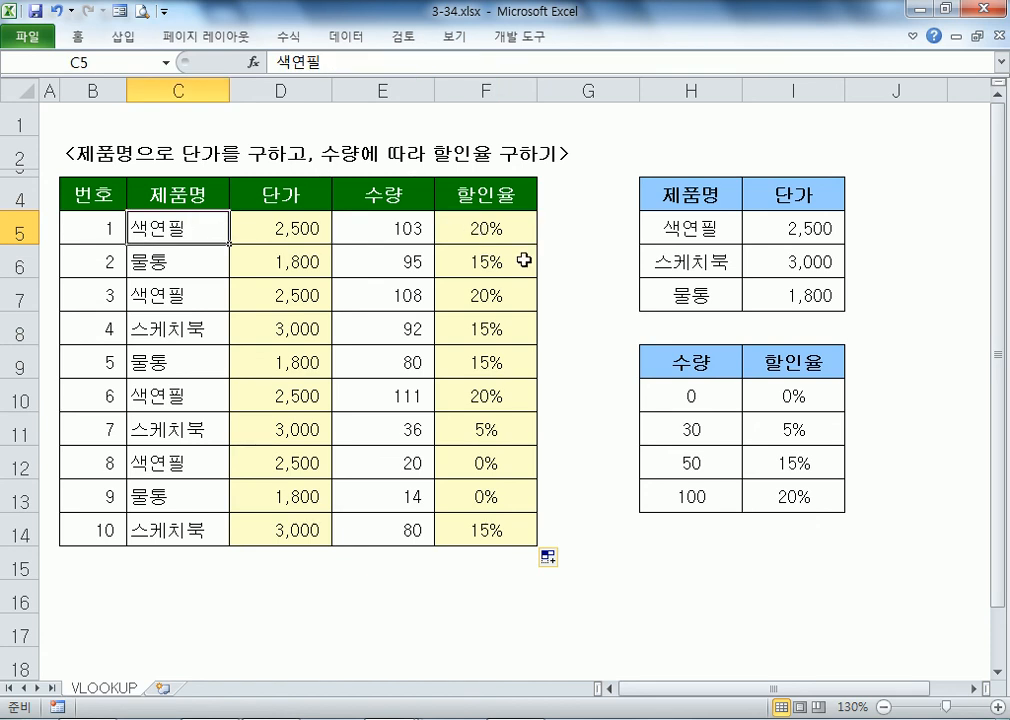
key(alt+Down)
key(Down)
key(Down)
key(Down)
key(Return)
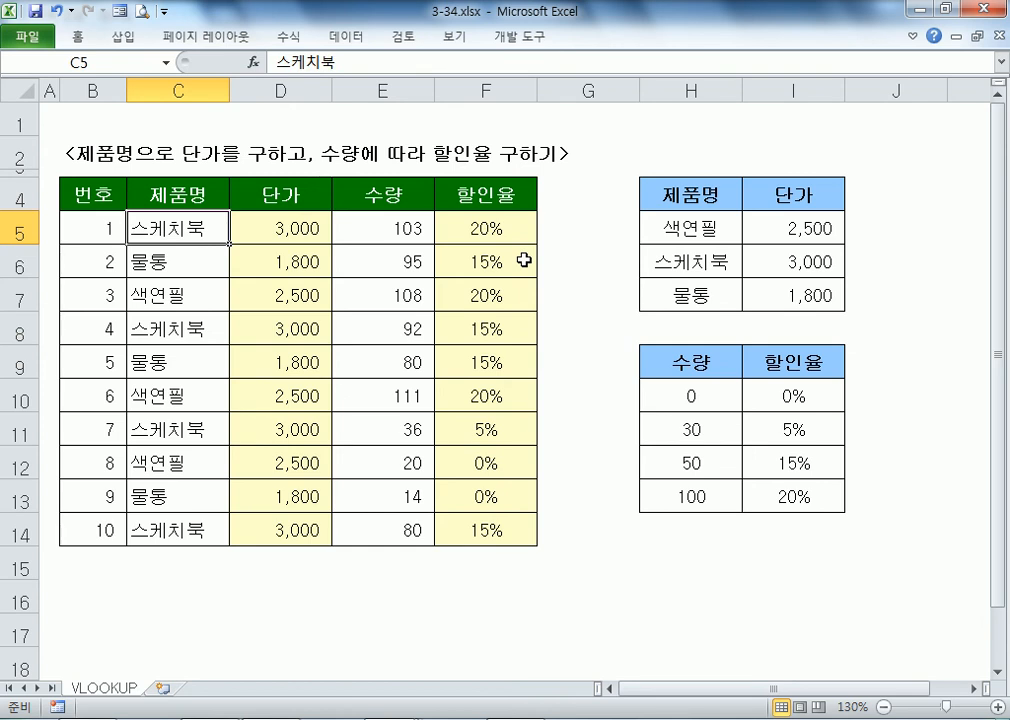
text(DUS)
key(BackSpace)
key(BackSpace)
key(BackSpace)
text(연필)
key(Return)
key(Up)
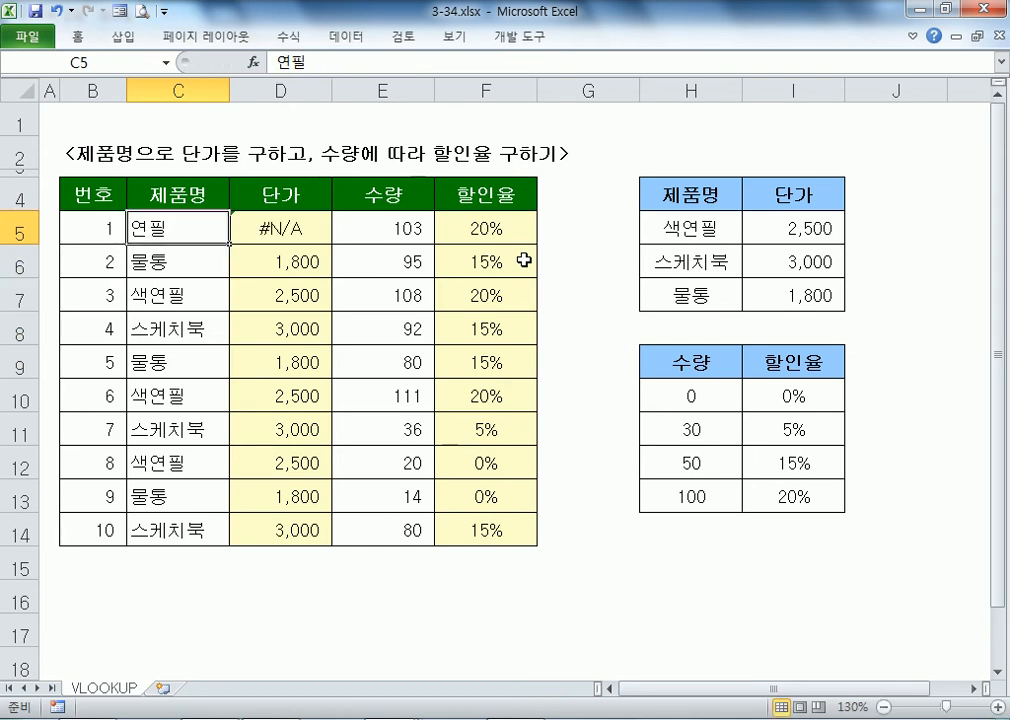
drag(675, 221, 776, 296)
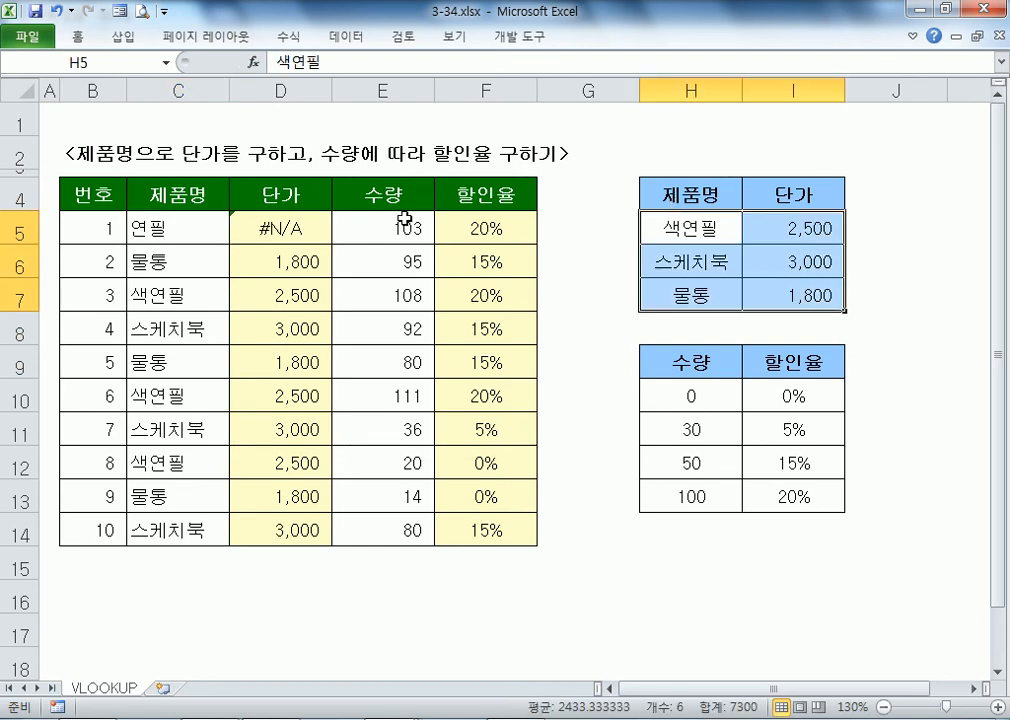
click(253, 227)
click(159, 228)
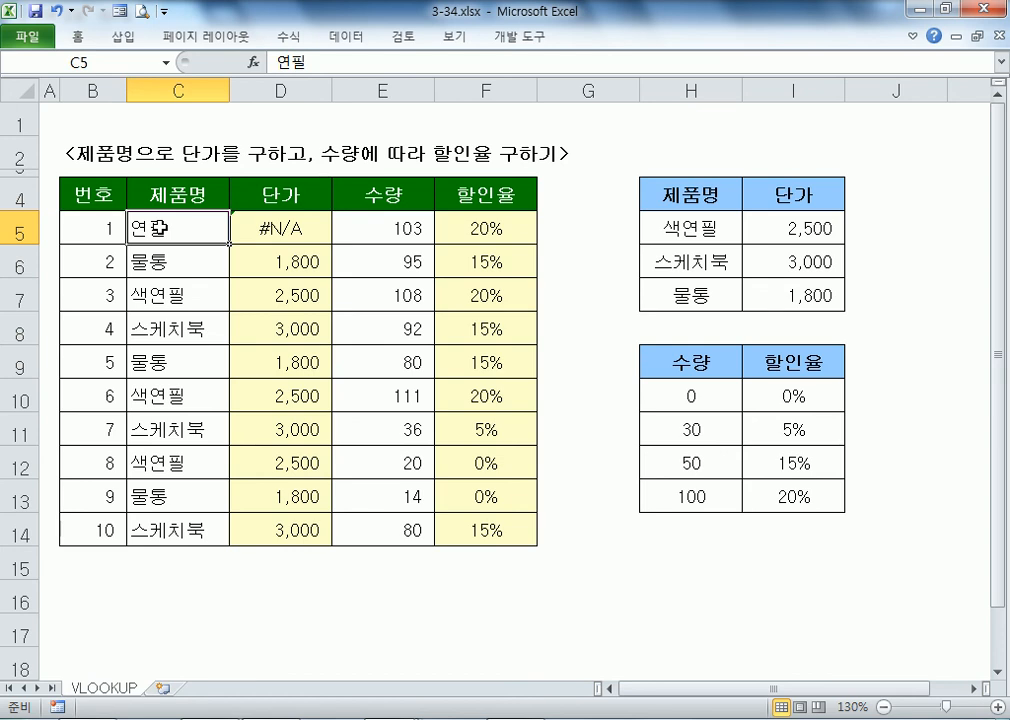
text(색연필)
key(Return)
click(159, 228)
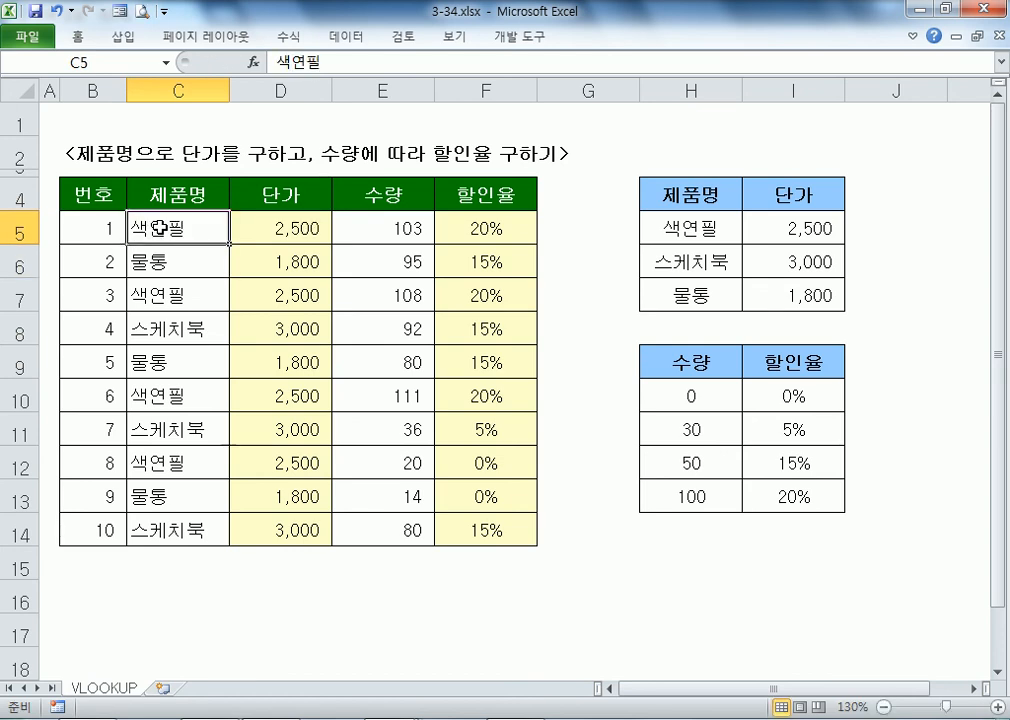
key(Right)
key(Right)
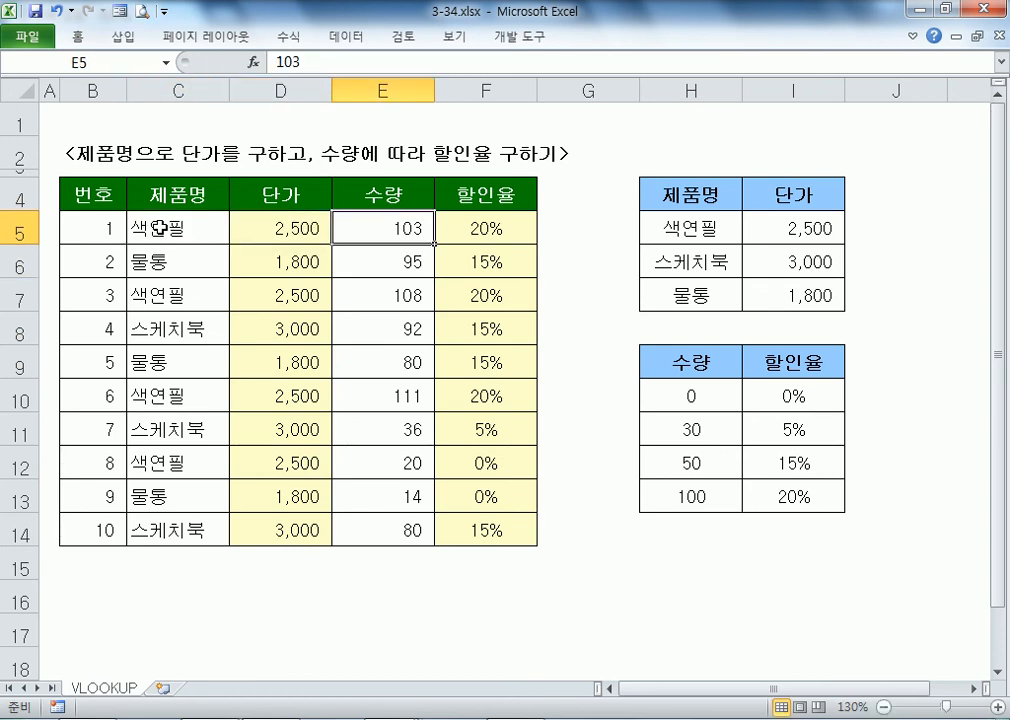
text(9)
key(Return)
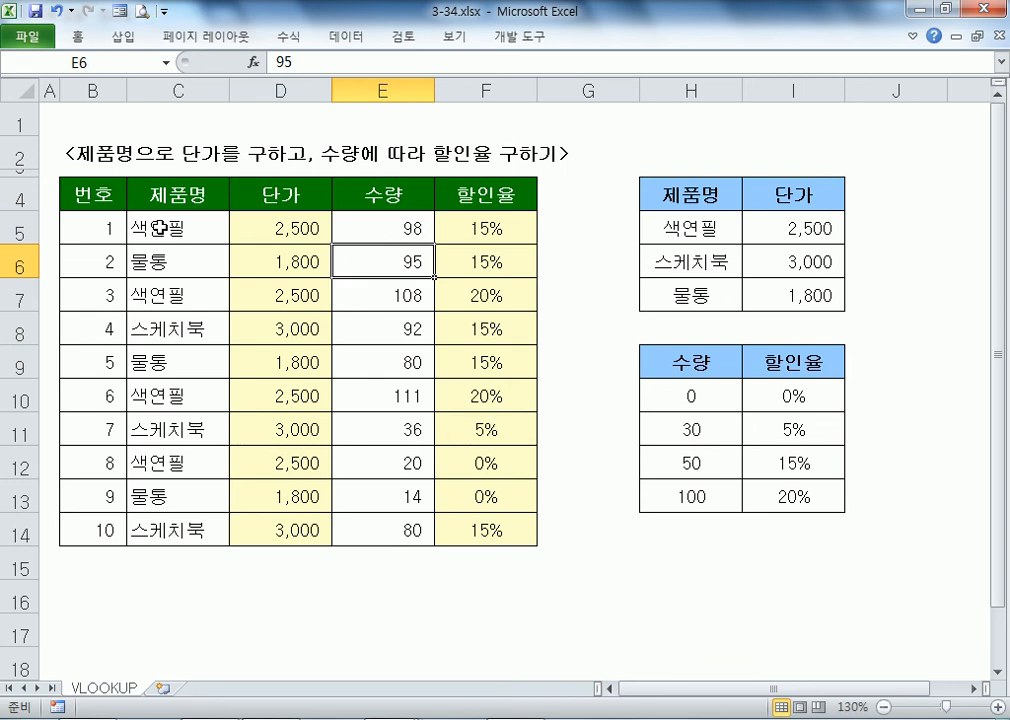
key(Up)
text(200)
key(Return)
key(Up)
text(103)
key(Return)
key(Up)
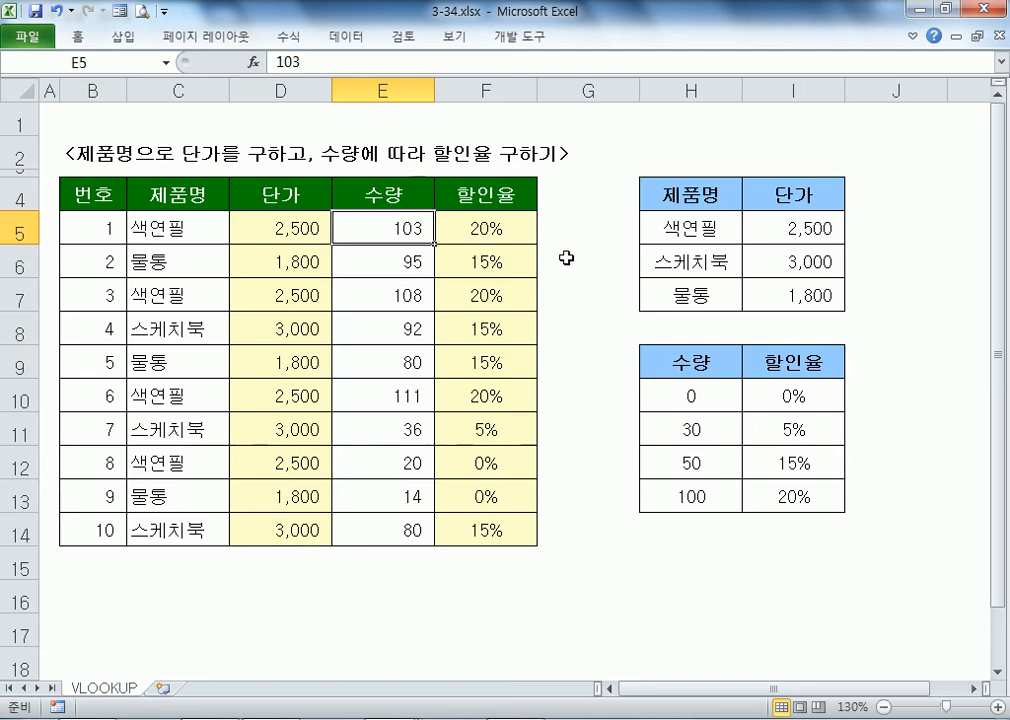
drag(654, 228, 800, 293)
drag(799, 305, 799, 305)
drag(697, 203, 750, 194)
drag(708, 230, 765, 295)
drag(700, 396, 790, 492)
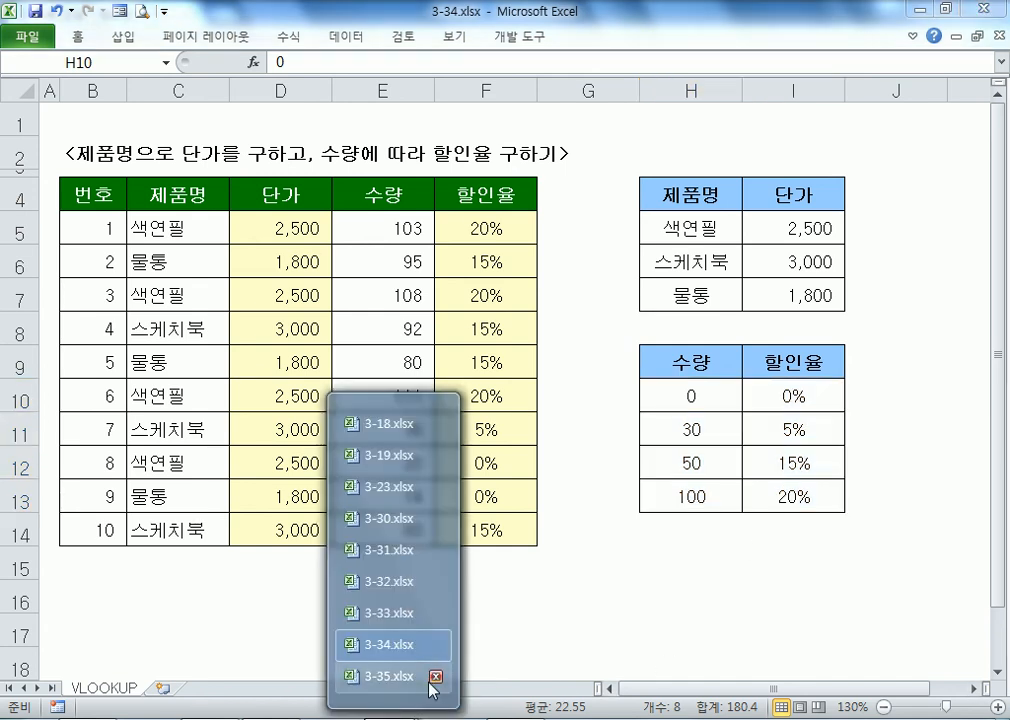
Step: Switch to 3-35.xlsx and review the 평균 and 학점 columns and the score-grade table
click(400, 674)
scroll(318, 300, up, 3)
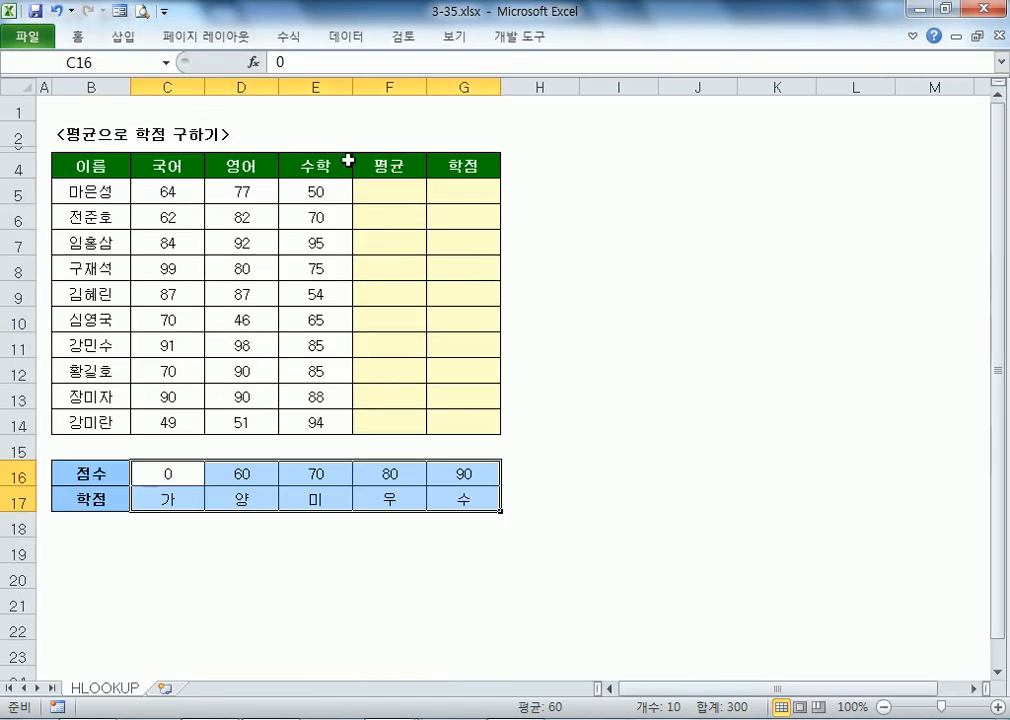
click(372, 194)
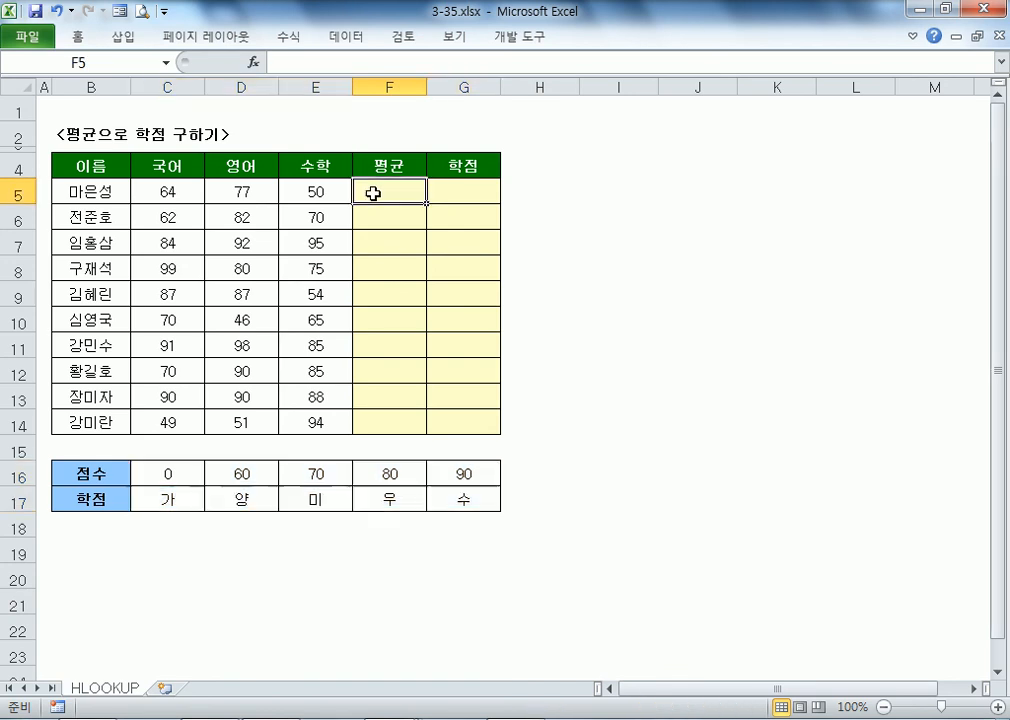
click(483, 194)
scroll(387, 411, down, 1)
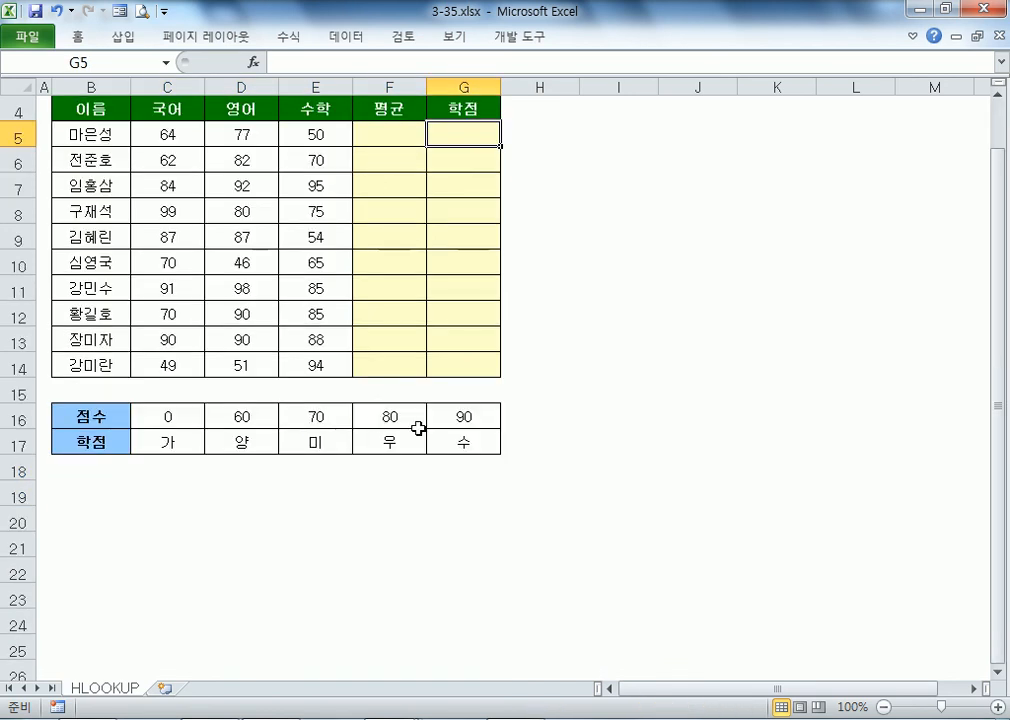
drag(390, 421, 392, 441)
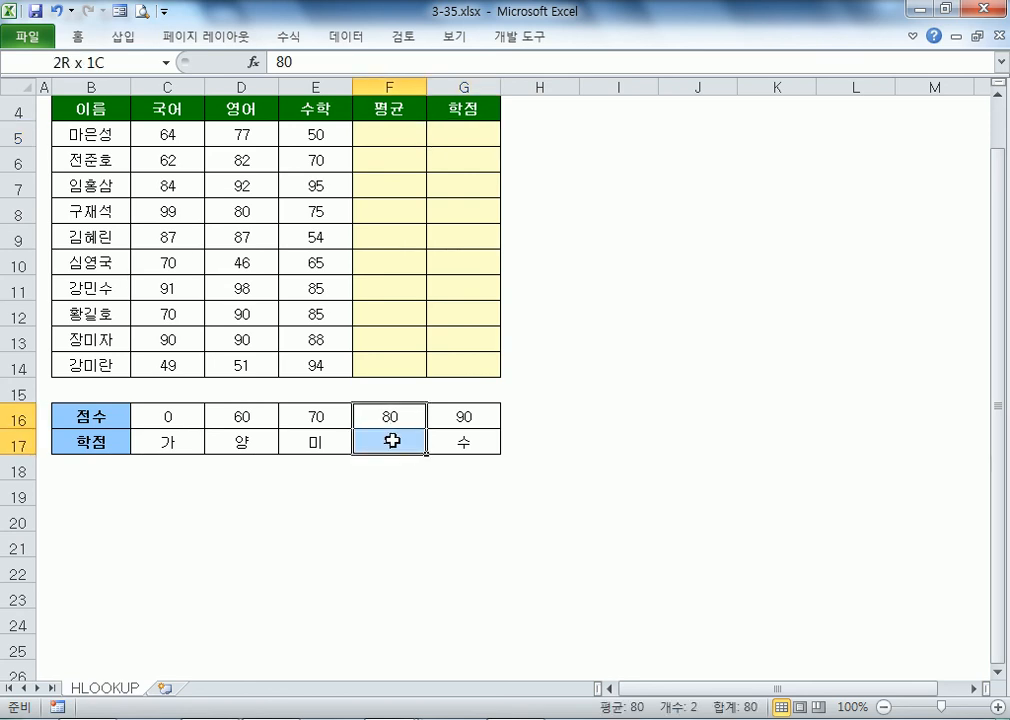
scroll(393, 430, up, 1)
Step: Enter =AVERAGE(C5:E5) in F5 to average the three scores
click(417, 190)
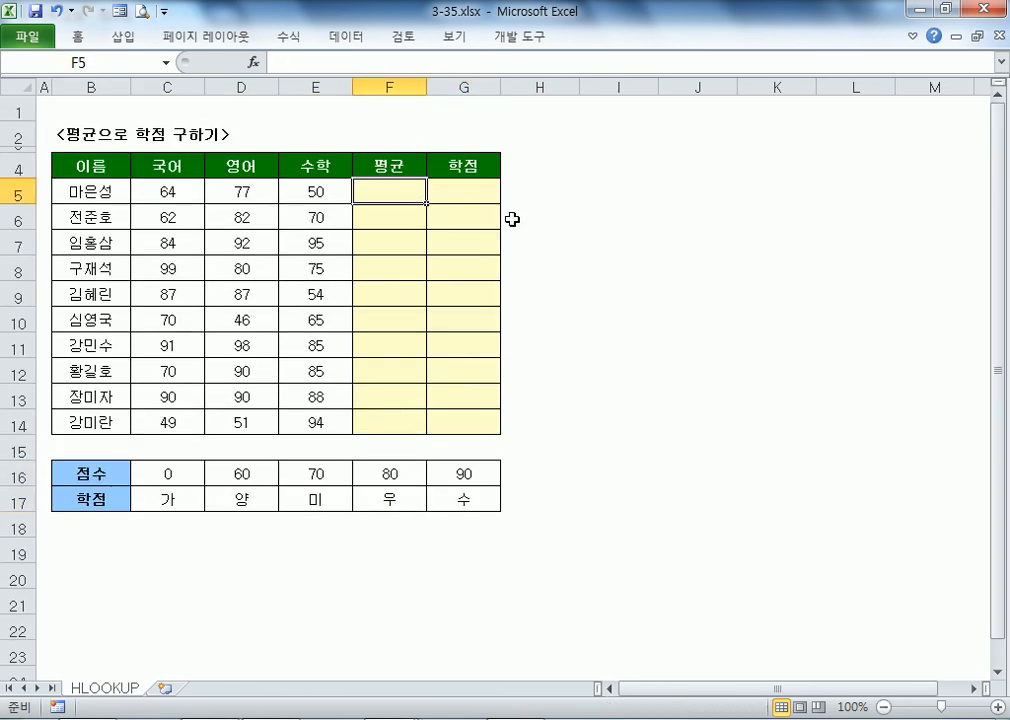
text(=)
key(Escape)
scroll(512, 219, up, 2)
text(=)
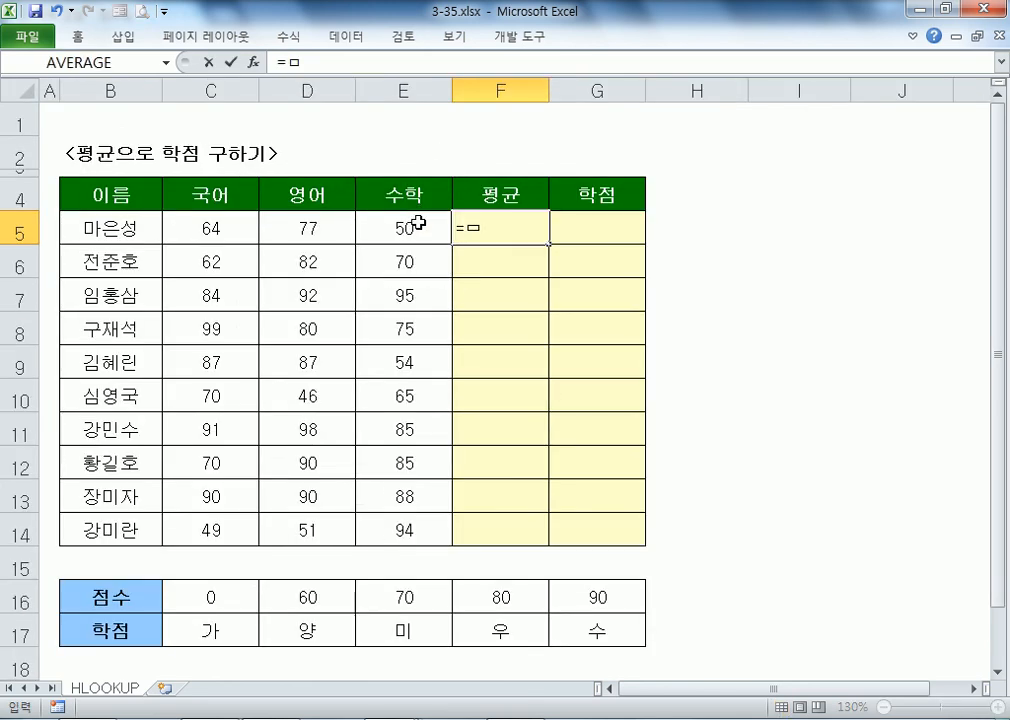
text(AV)
key(Down)
key(Tab)
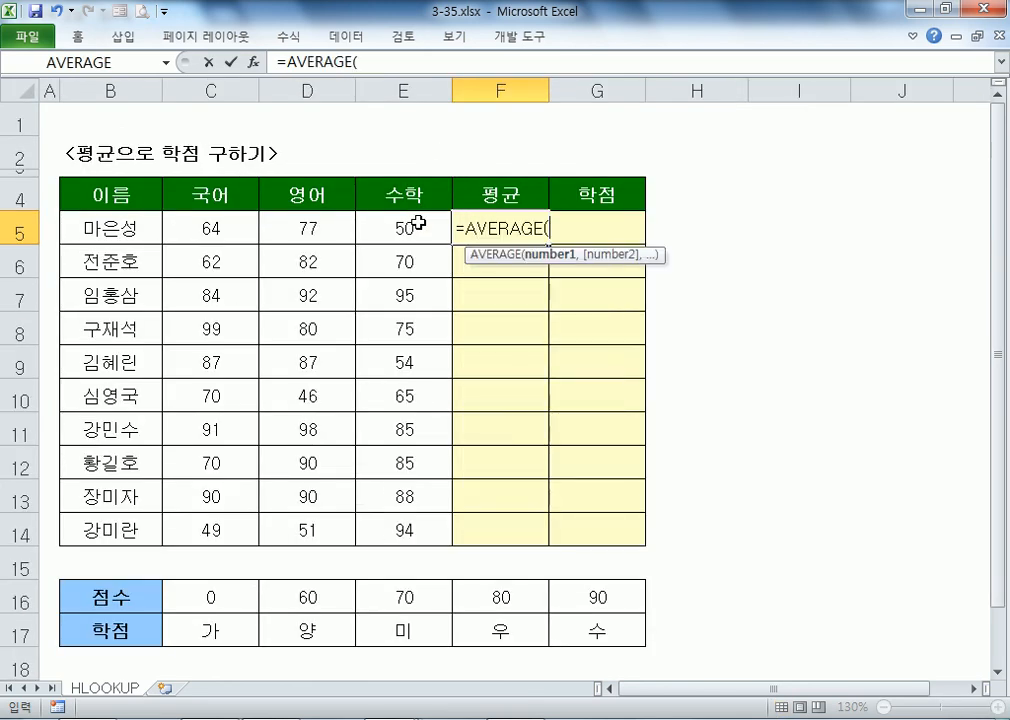
drag(222, 228, 397, 228)
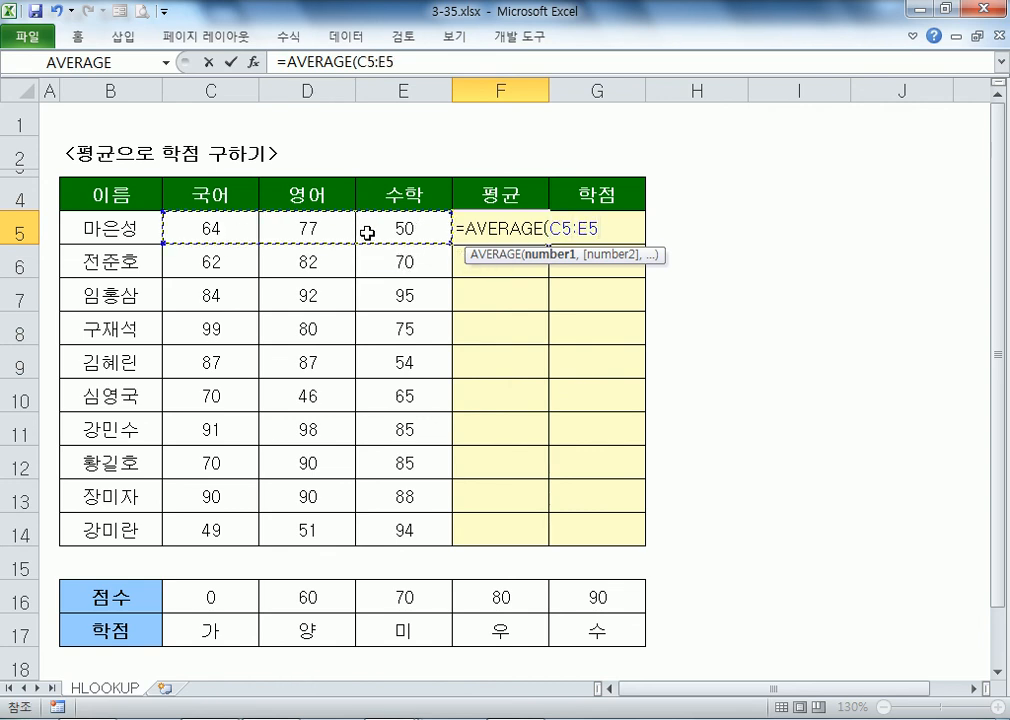
key(Return)
Step: Copy the F5 average formula down through F14
click(493, 228)
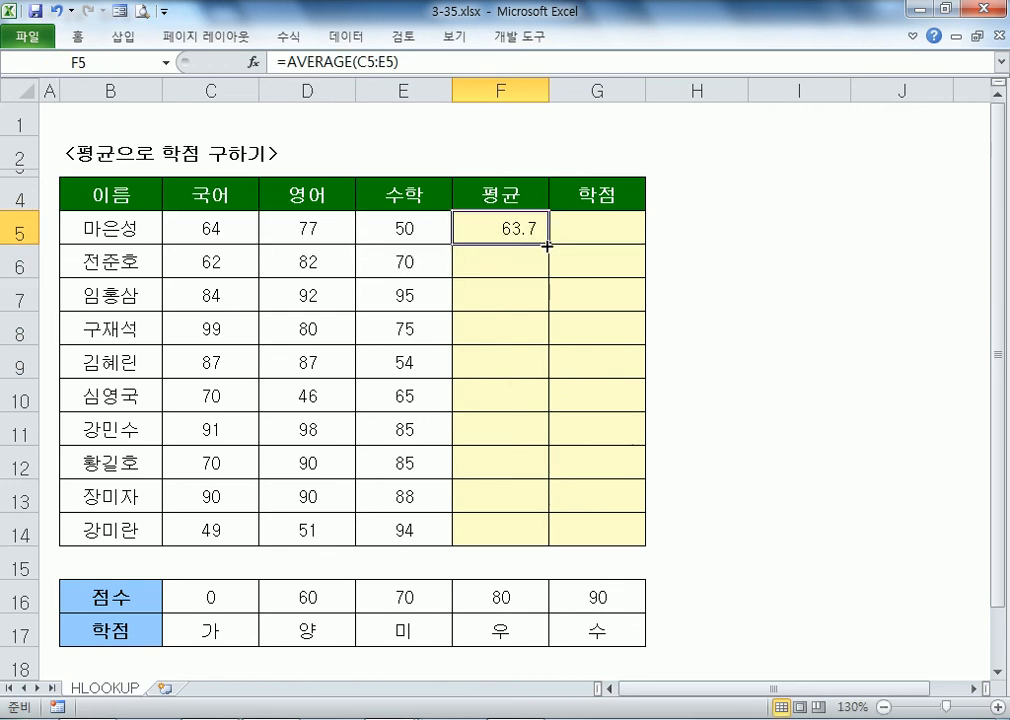
double_click(547, 244)
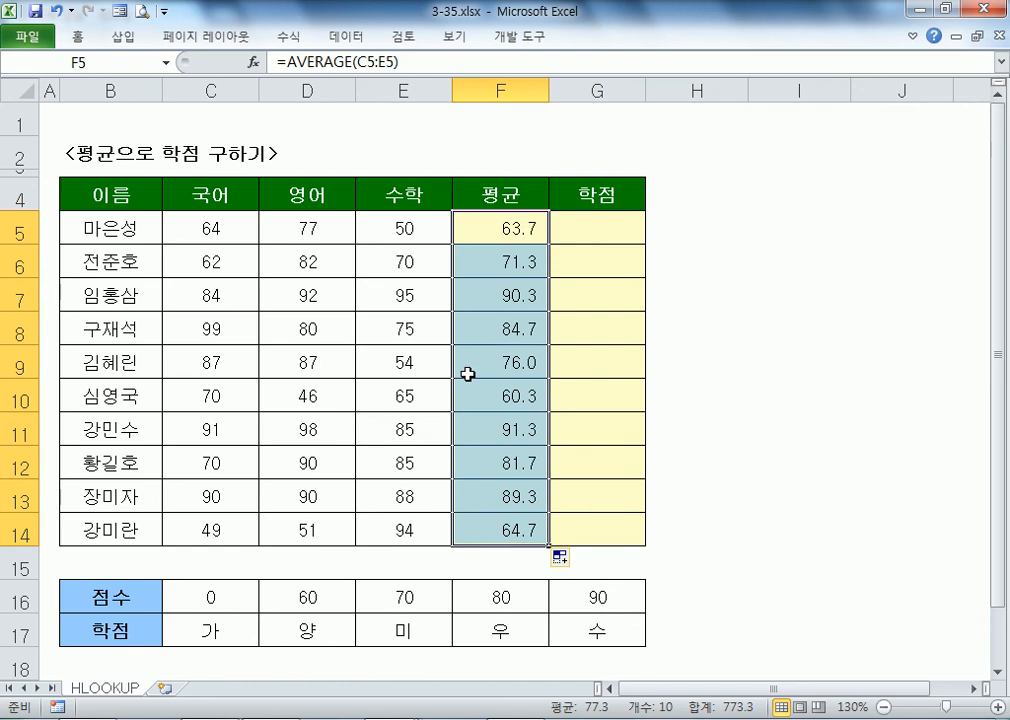
click(591, 228)
scroll(406, 514, down, 1)
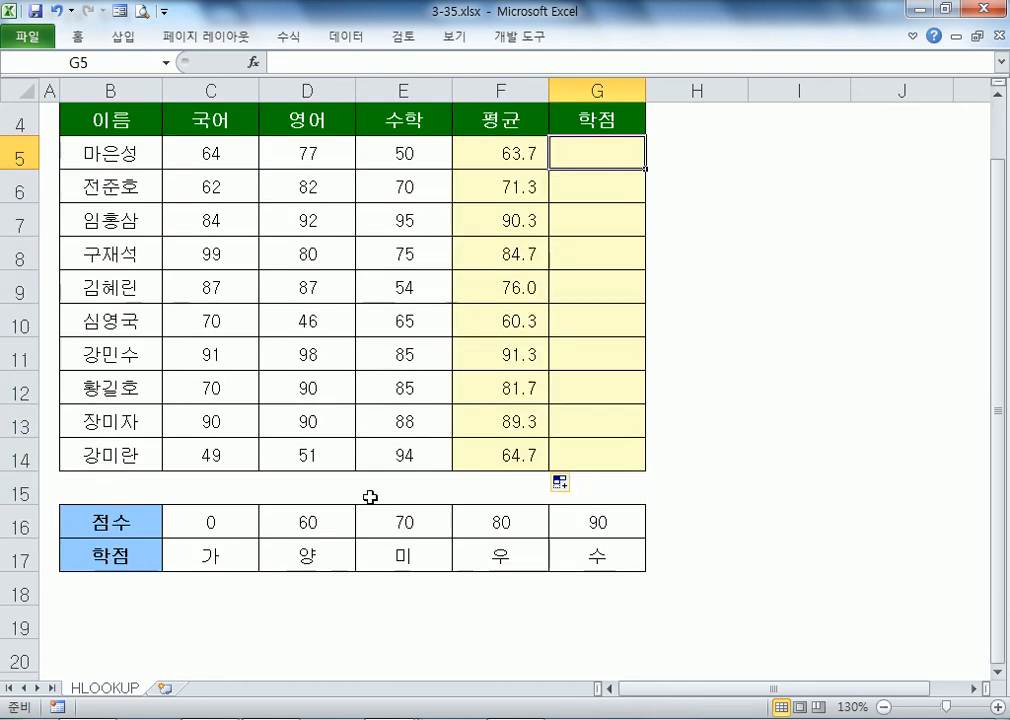
Step: Check the averages in F6 and F7 against the 점수/학점 table in rows 16–17
click(505, 192)
click(381, 550)
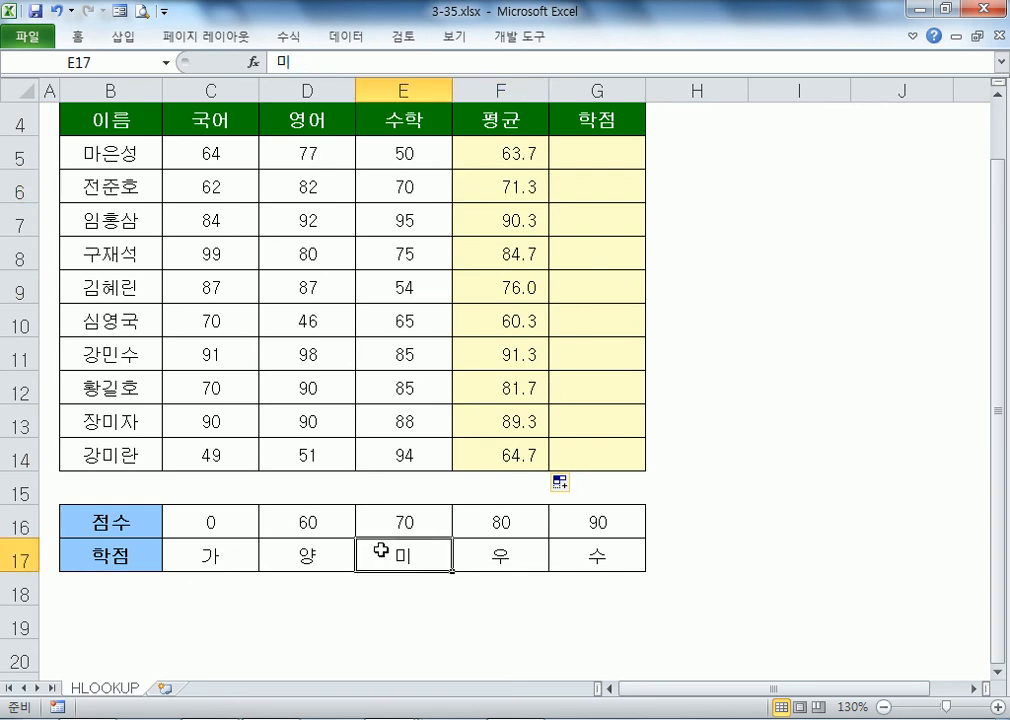
click(496, 215)
click(594, 555)
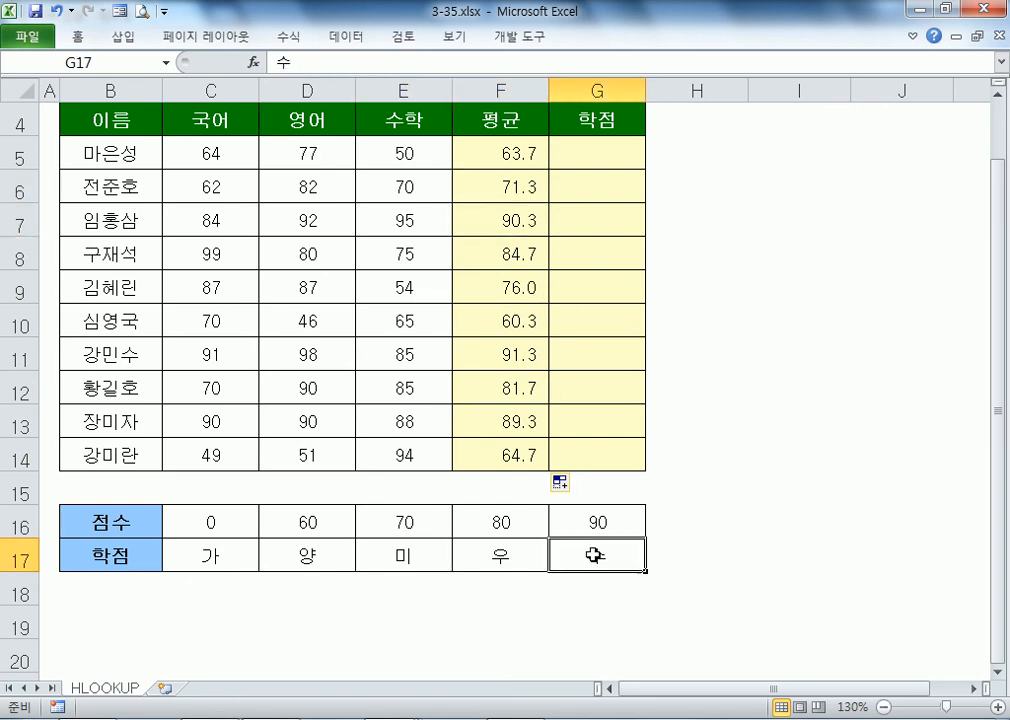
click(586, 148)
drag(248, 516, 624, 552)
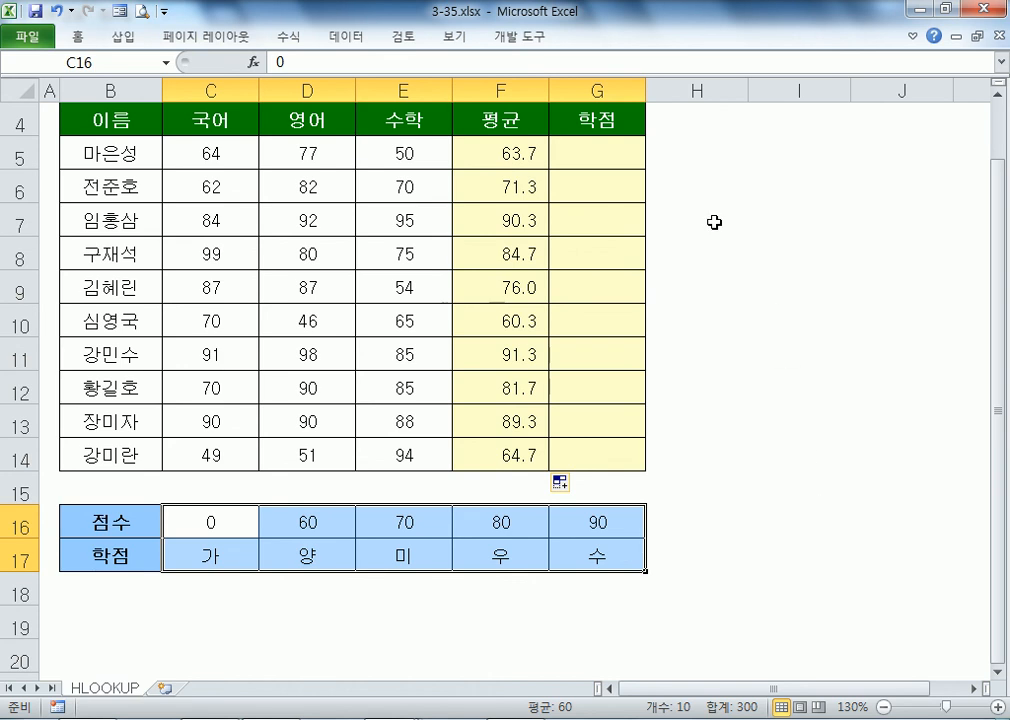
Step: Enter =HL in G5, then copy the grade table B16:G17
click(570, 146)
text(=HL)
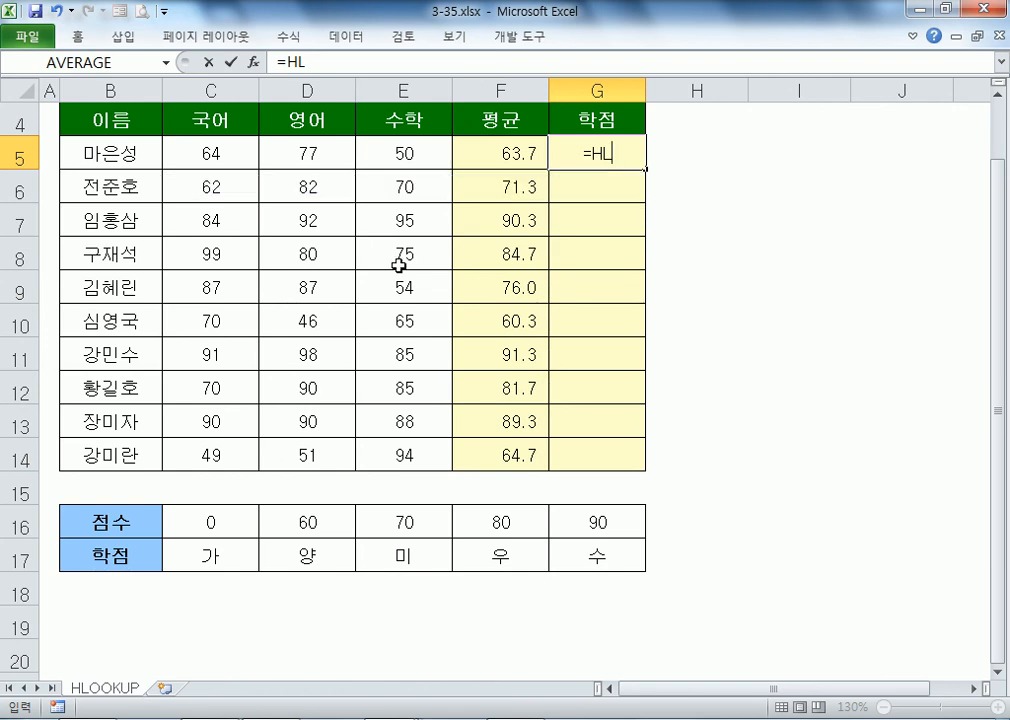
drag(128, 520, 593, 556)
key(ctrl+c)
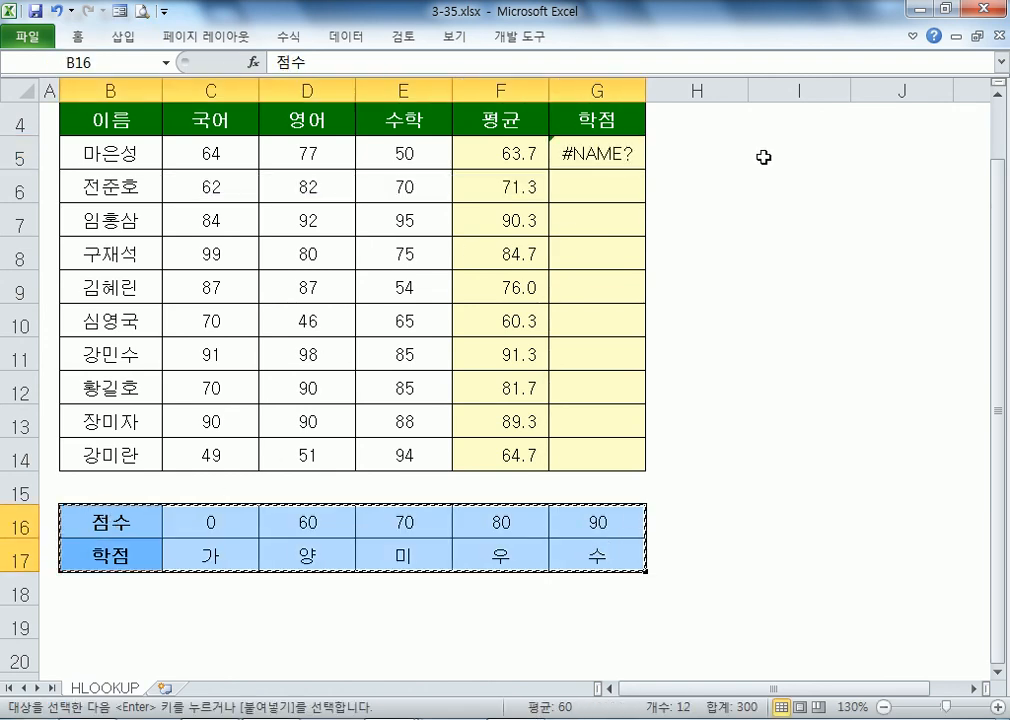
click(600, 160)
Step: Clear G5 and paste B16:G17 transposed into I4 with Paste Special
key(Delete)
drag(115, 520, 594, 552)
key(ctrl+c)
right_click(778, 120)
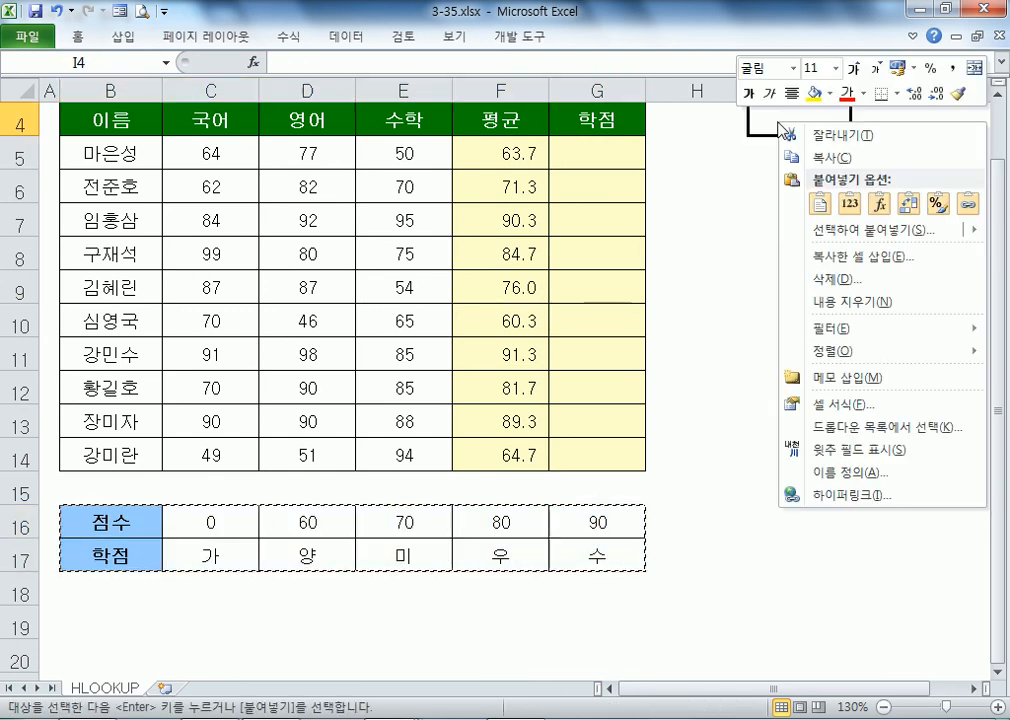
click(873, 230)
click(838, 315)
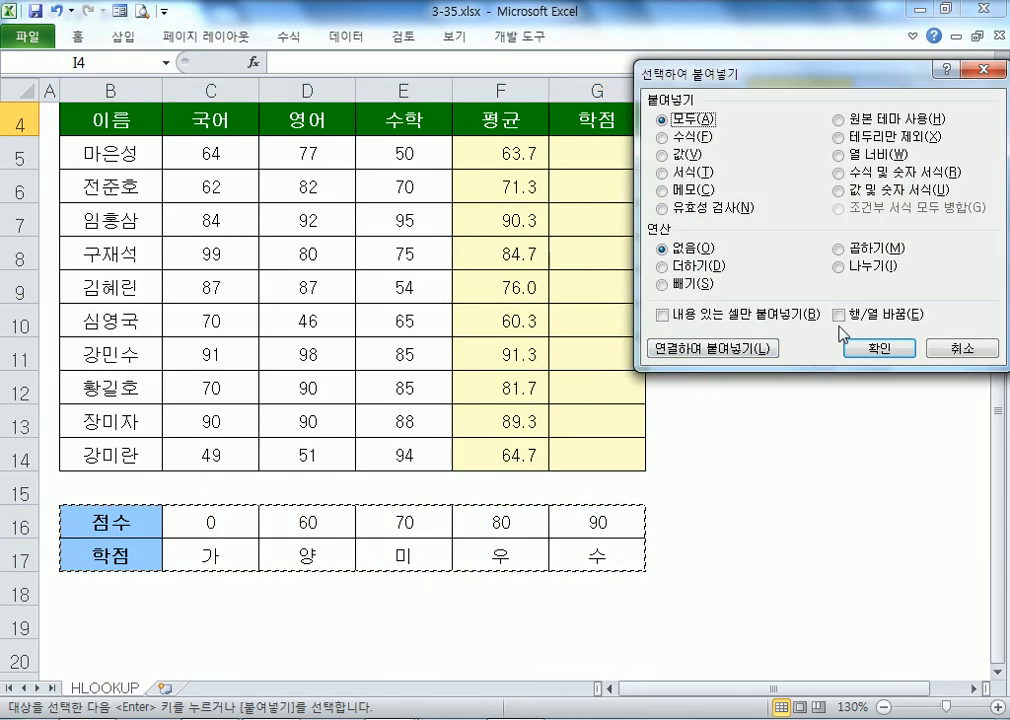
click(866, 350)
Step: Compare the vertical table in I4:J9 with the horizontal one in rows 16–17
click(785, 155)
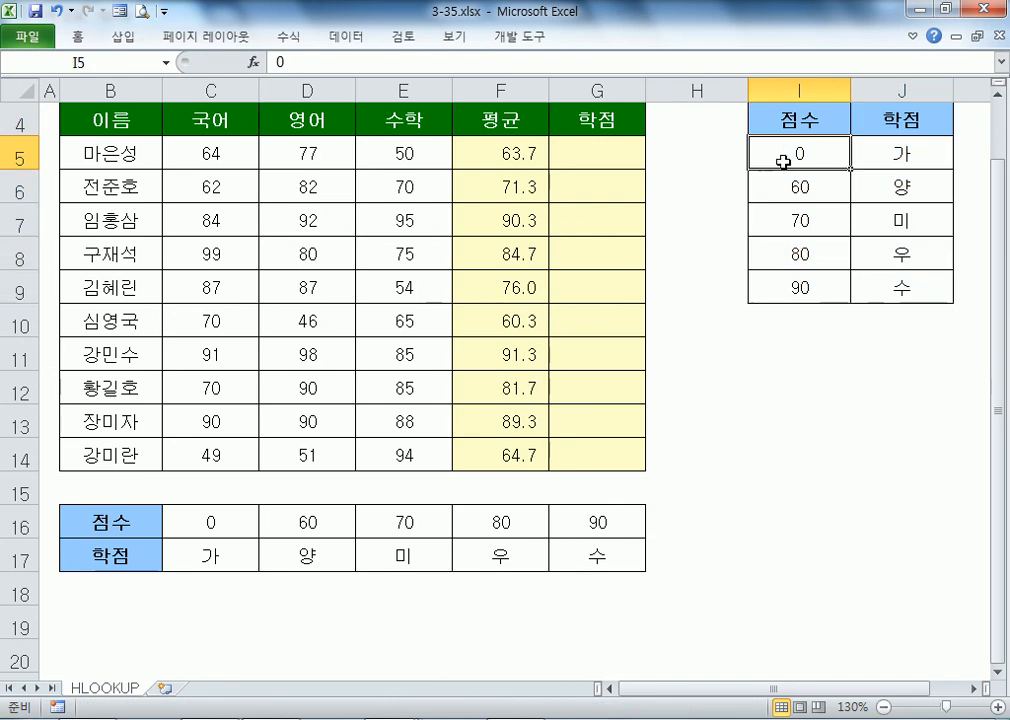
drag(800, 160, 870, 282)
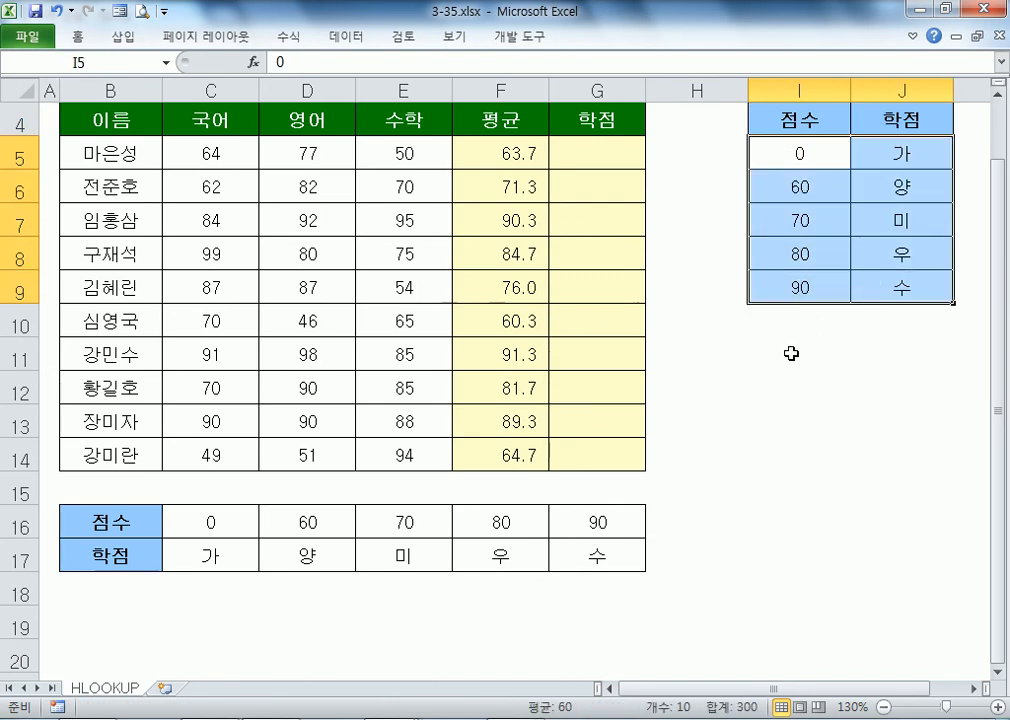
drag(210, 520, 579, 548)
click(607, 150)
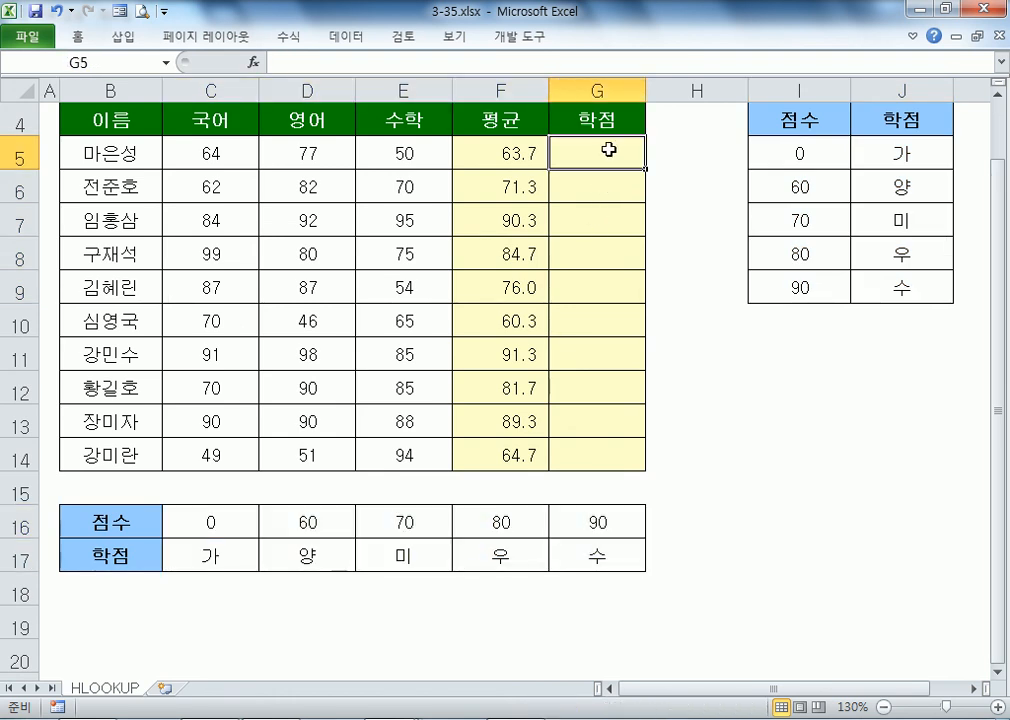
Step: Start =HLOOKUP(F5,$C$16:$G$17,2, in G5 with an absolute table range
text(=HLO)
key(Tab)
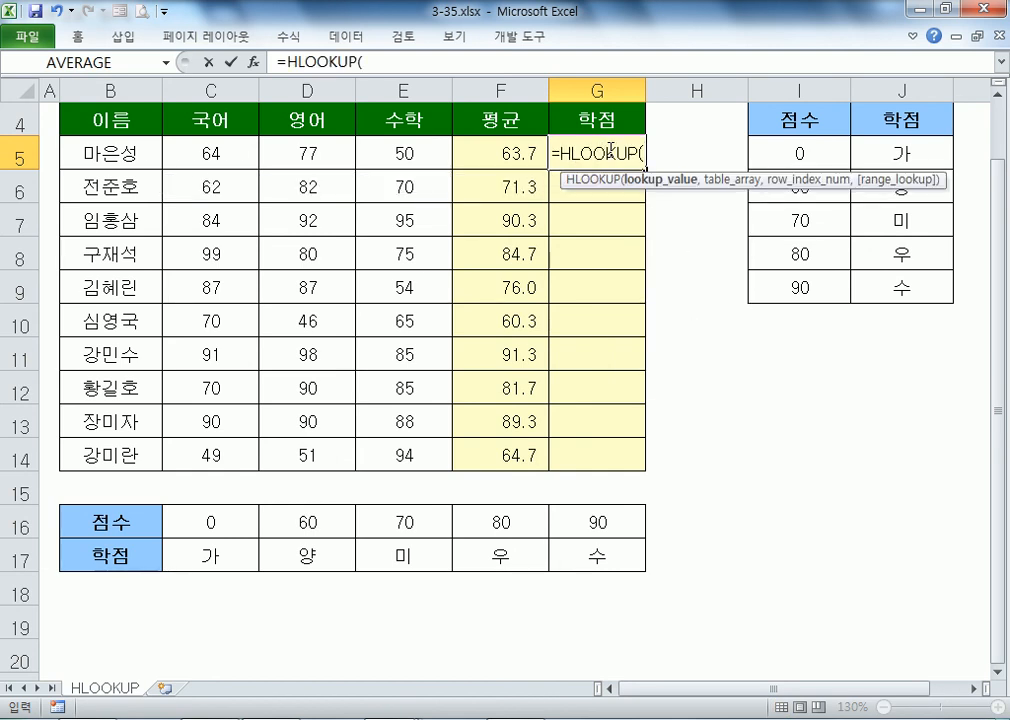
click(483, 148)
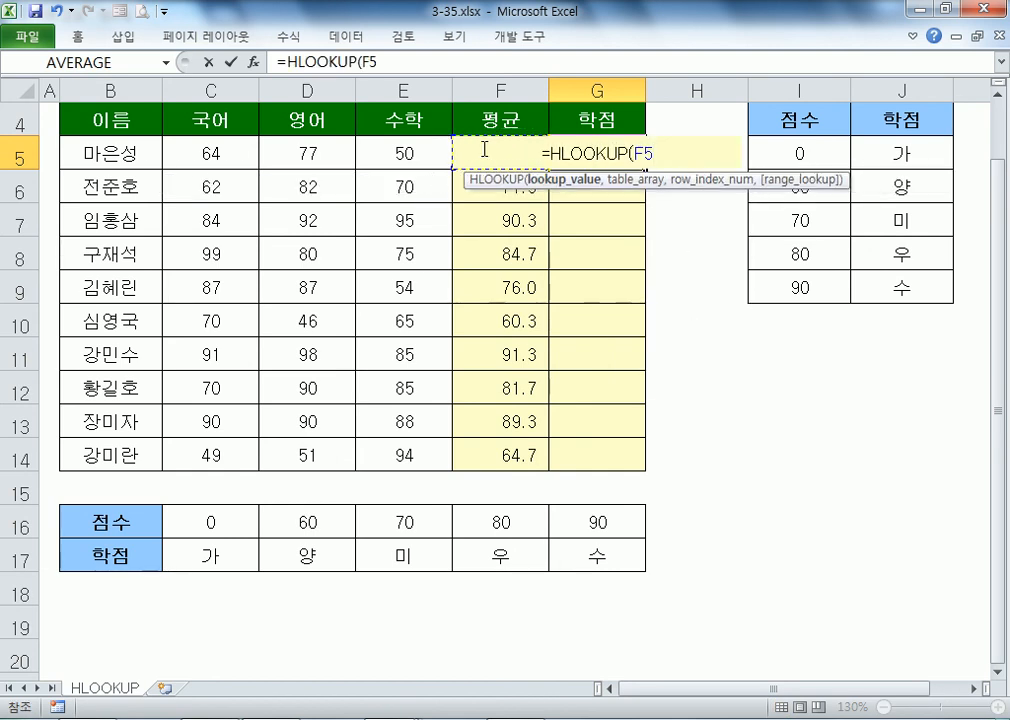
text(,)
drag(189, 516, 594, 554)
scroll(311, 481, down, 1)
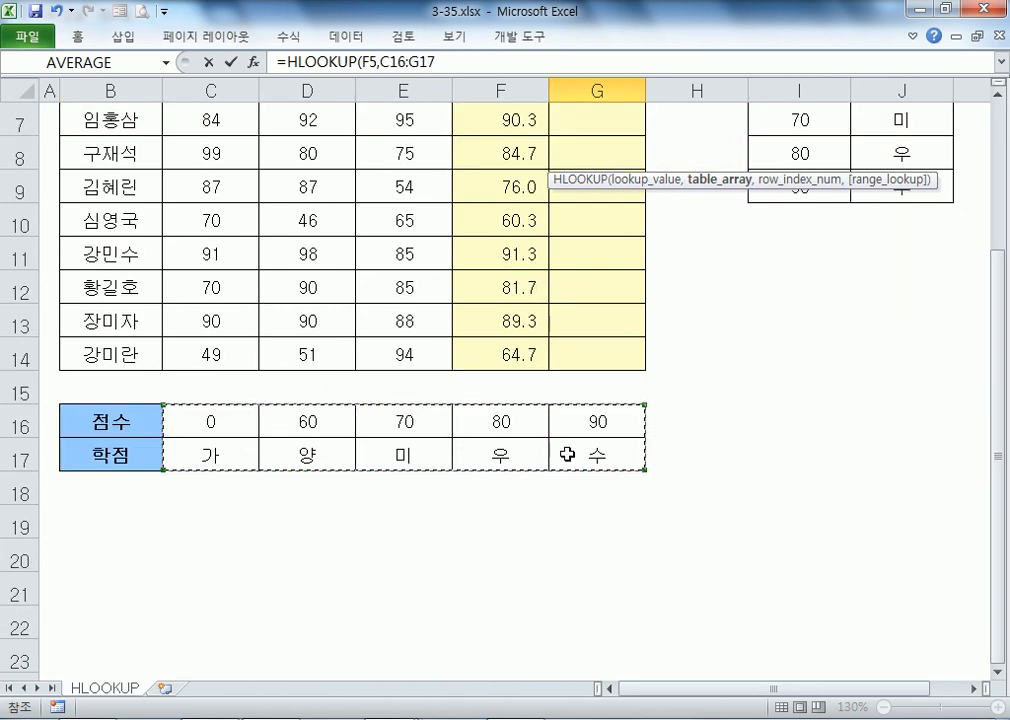
key(F4)
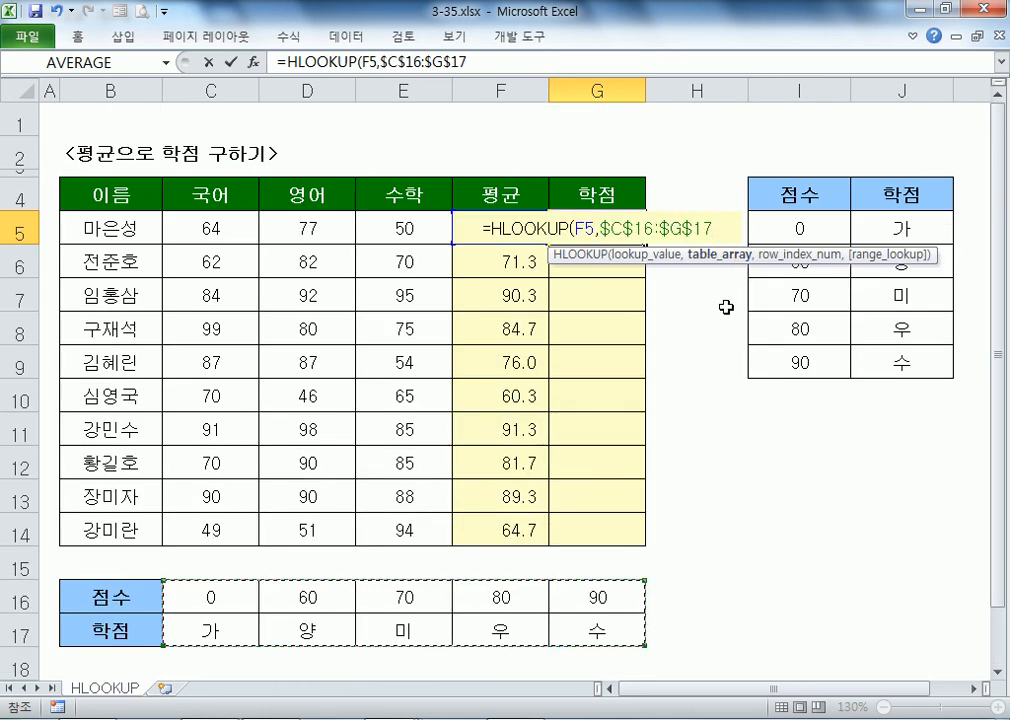
text(,)
scroll(680, 340, down, 1)
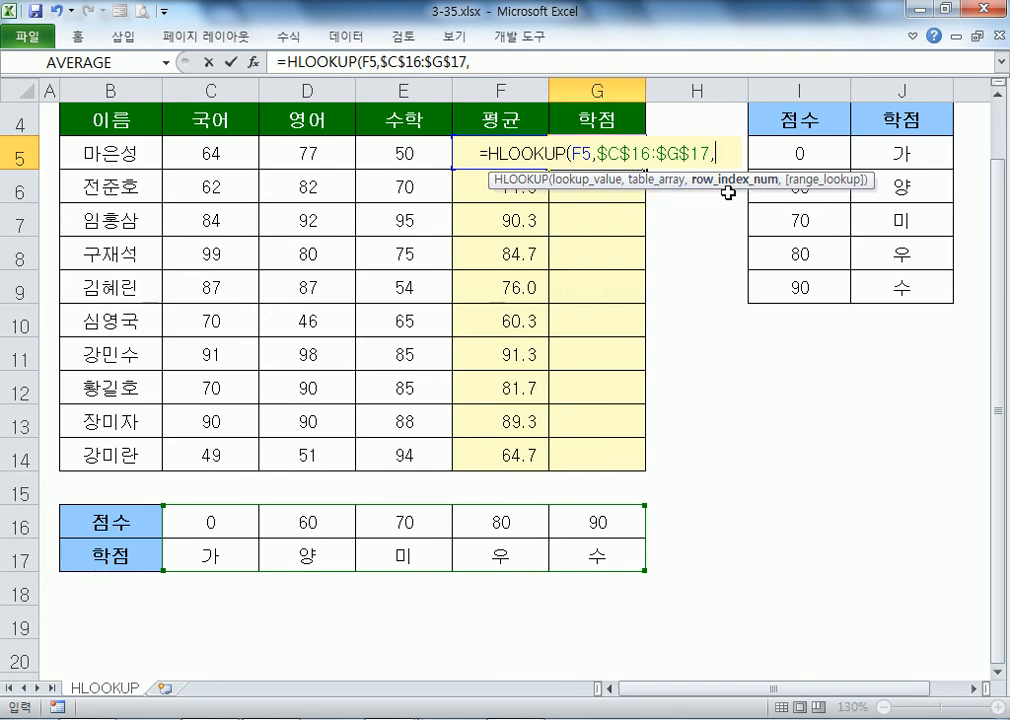
text(2)
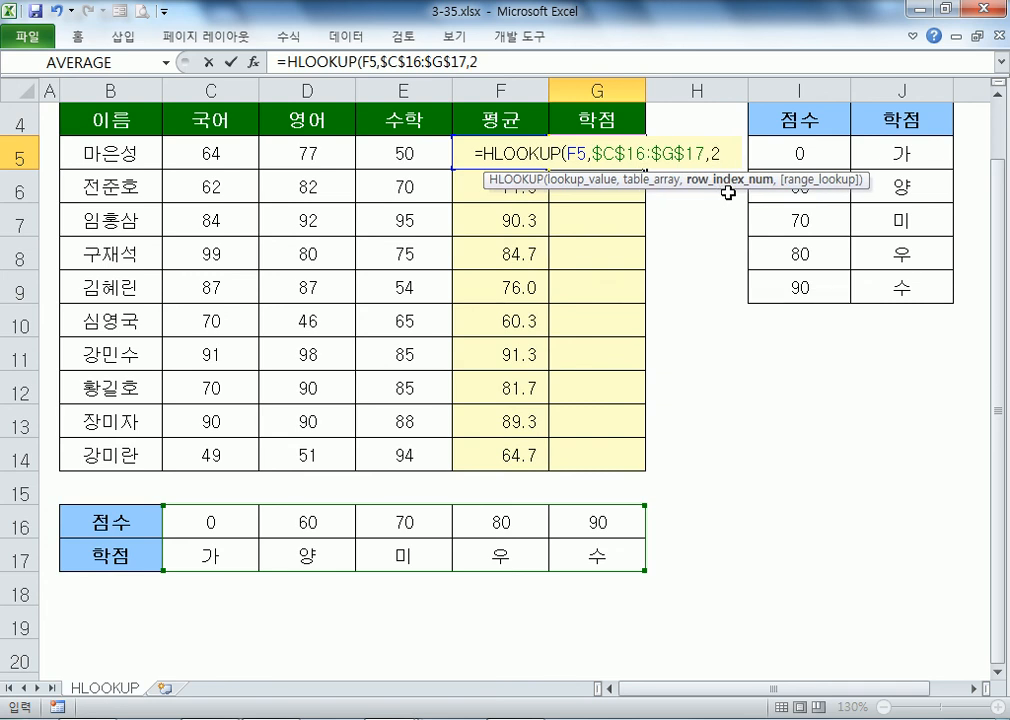
text(,)
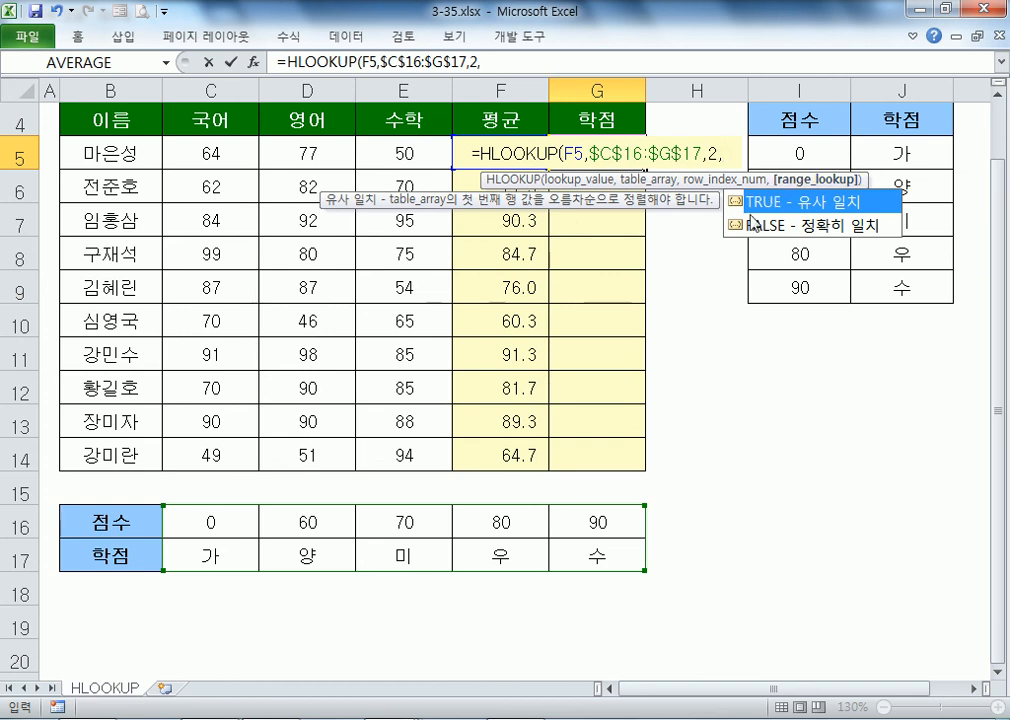
Step: Review the exact and approximate match options, then commit the G5 lookup
key(Return)
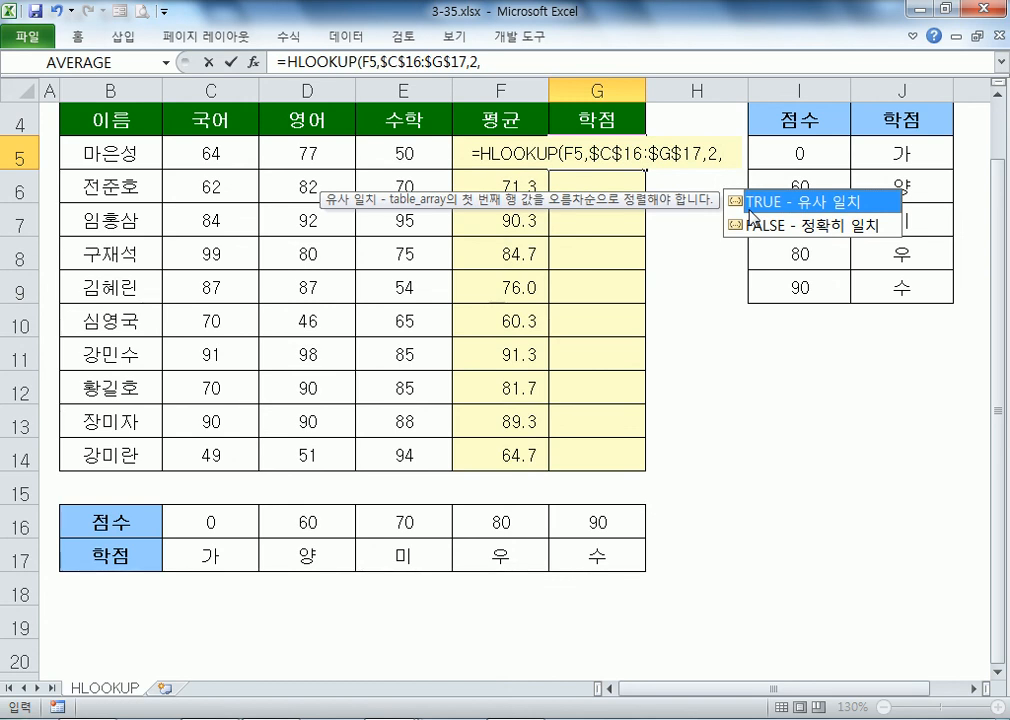
key(Down)
key(Up)
key(Down)
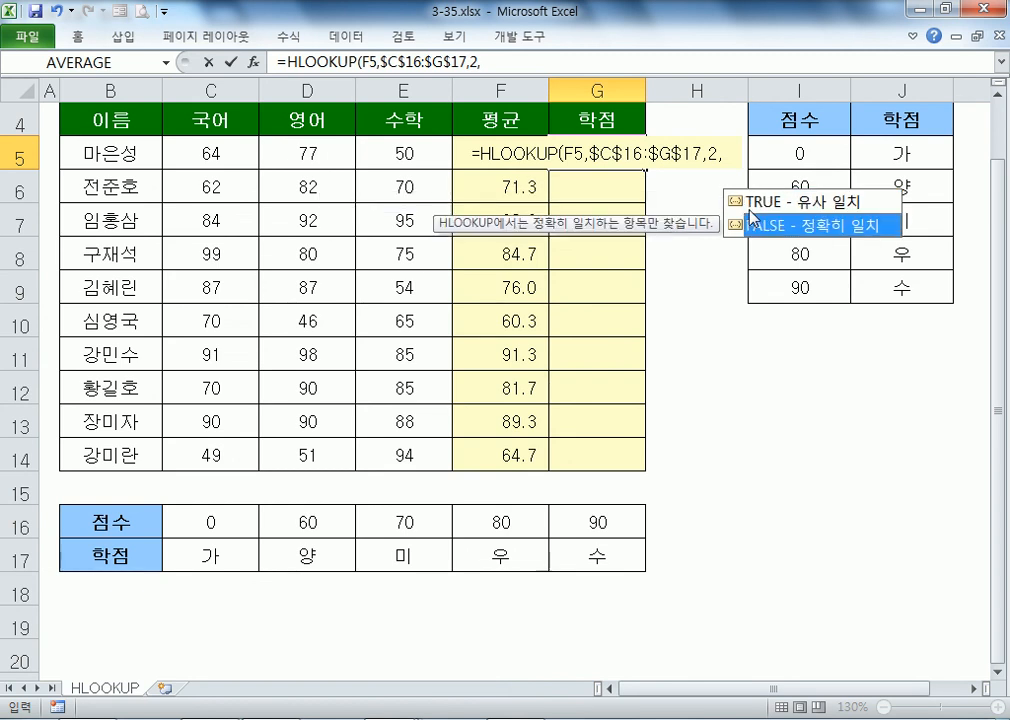
click(778, 207)
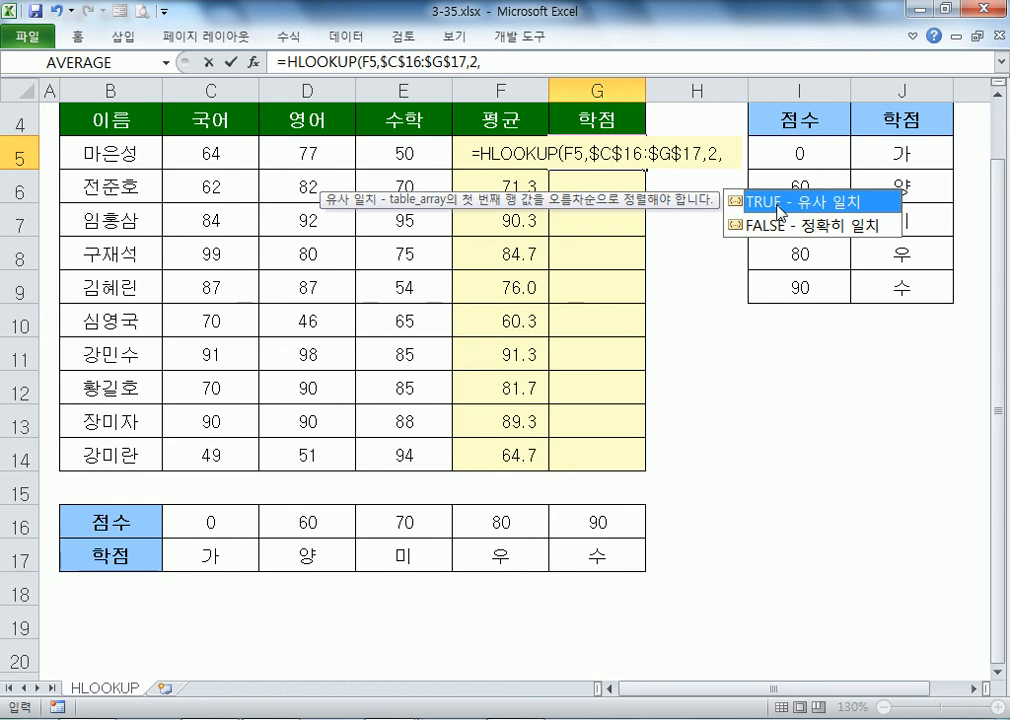
key(Return)
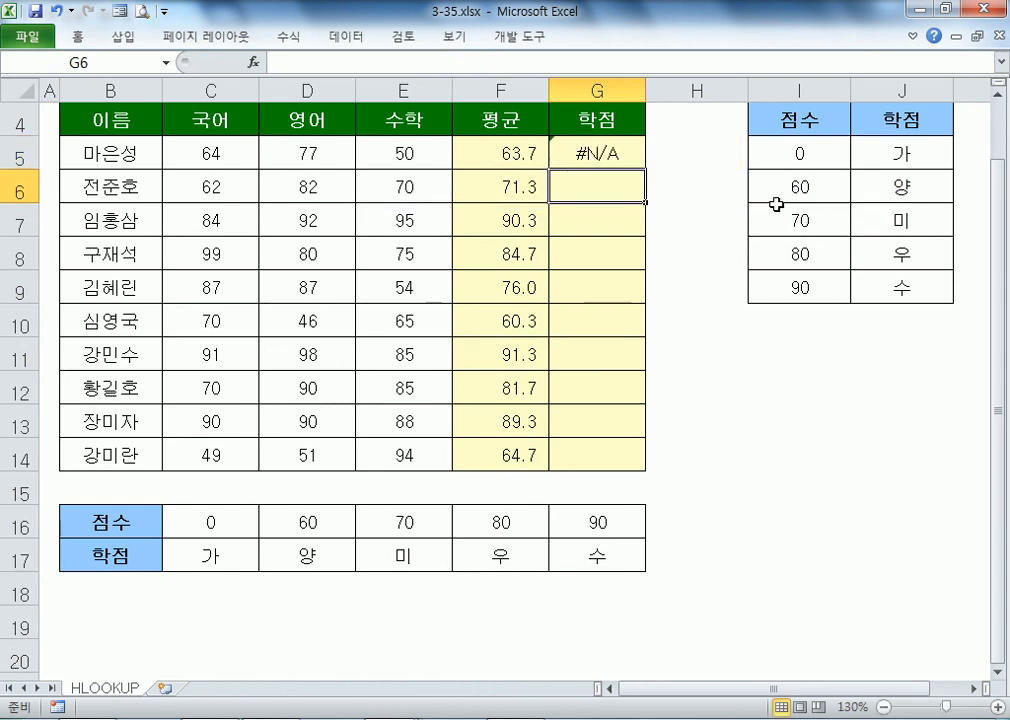
Step: Remove the trailing empty argument so G5 shows grade 양 instead of #N/A
click(640, 162)
key(F2)
key(BackSpace)
key(Return)
Step: Add TRUE as the approximate-match argument to the G5 formula
click(597, 150)
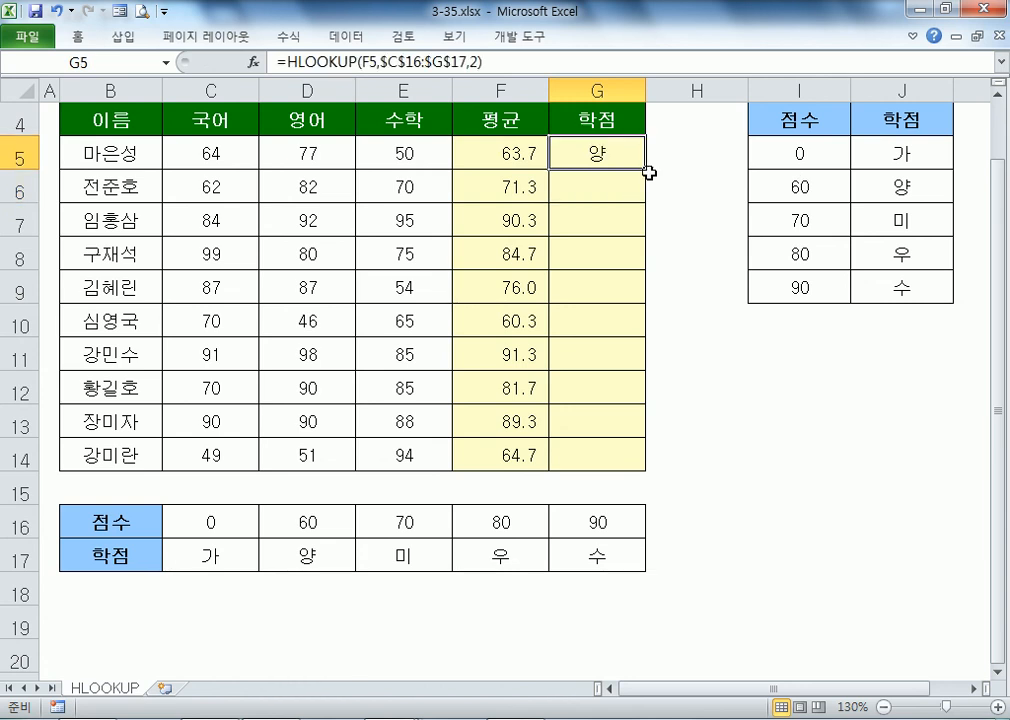
key(F2)
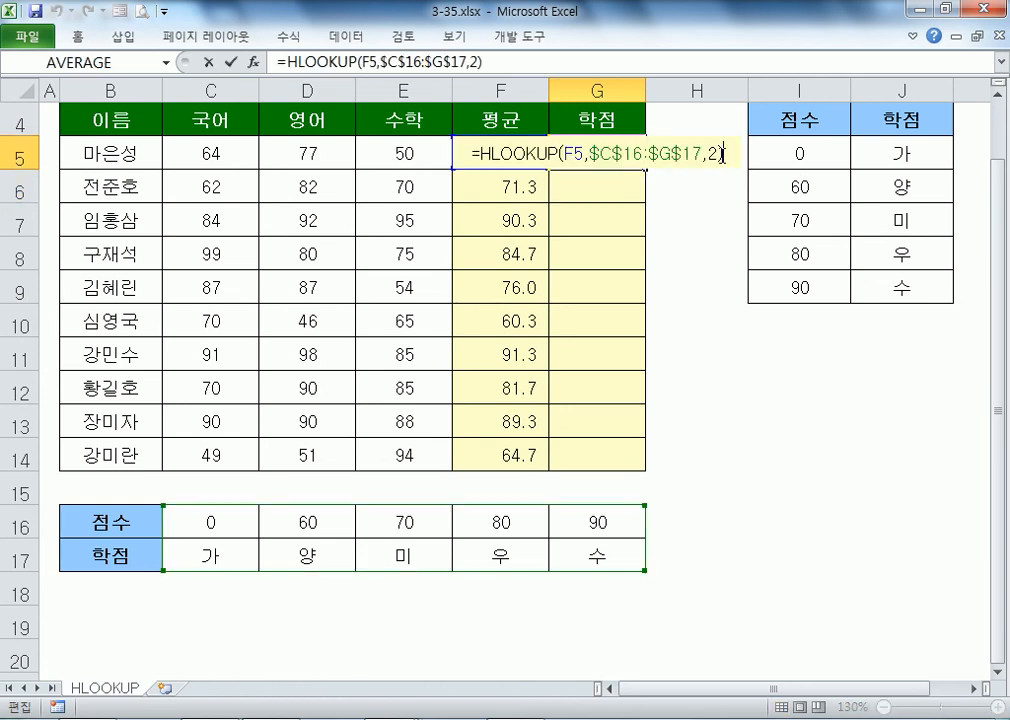
click(716, 157)
text(,)
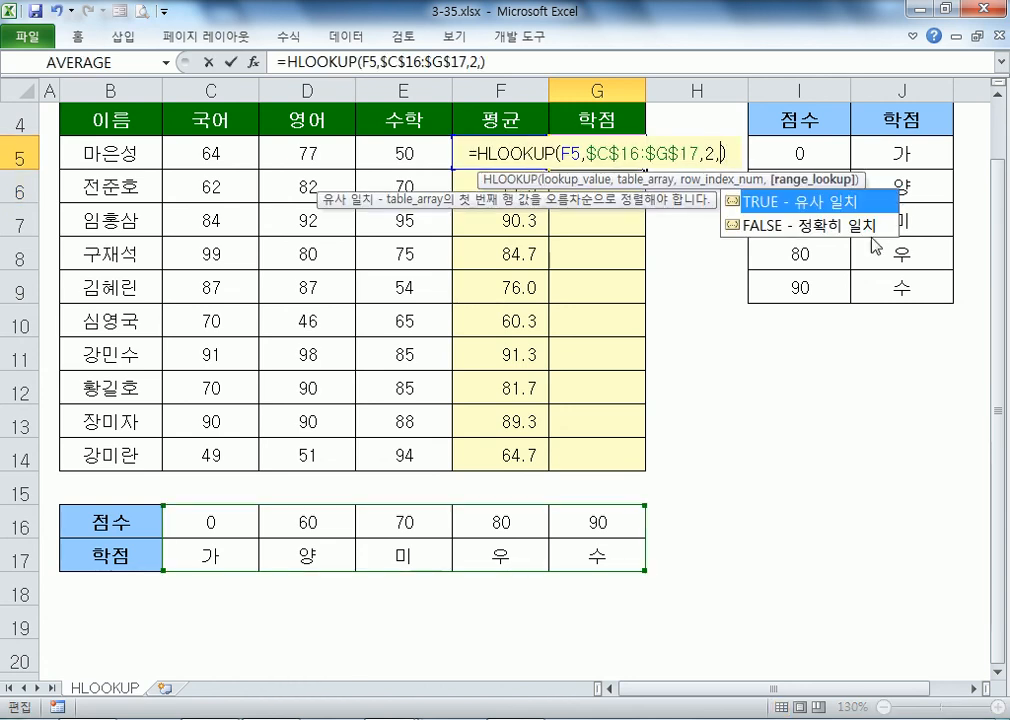
double_click(827, 206)
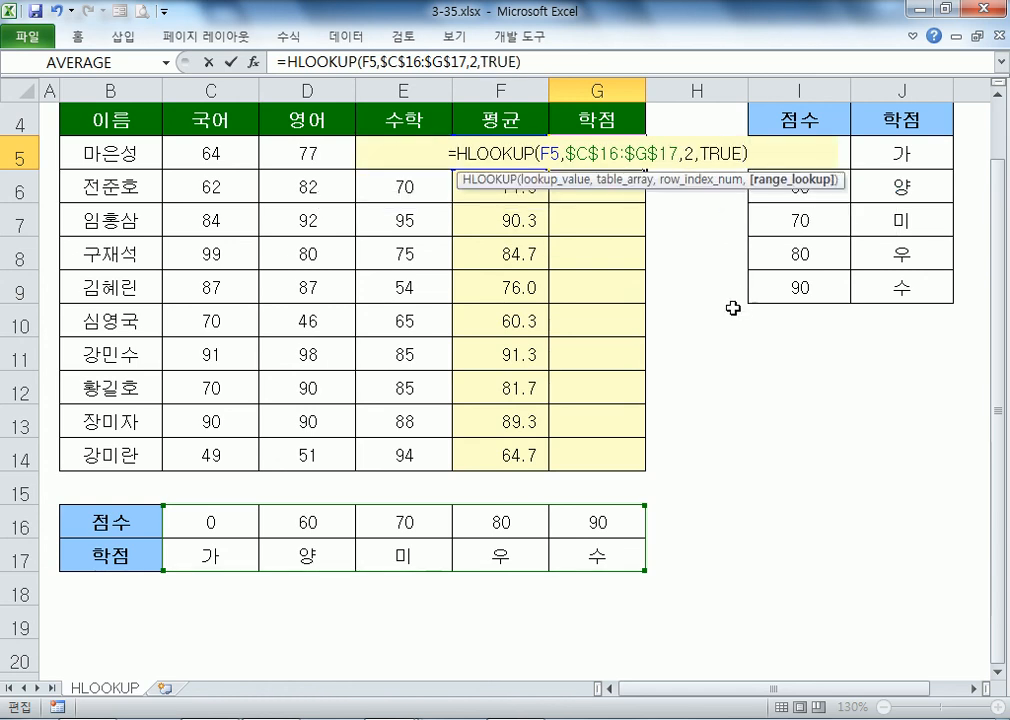
key(Return)
Step: Remove TRUE again and fill =HLOOKUP(F5,$C$16:$G$17,2) down to G14
double_click(606, 154)
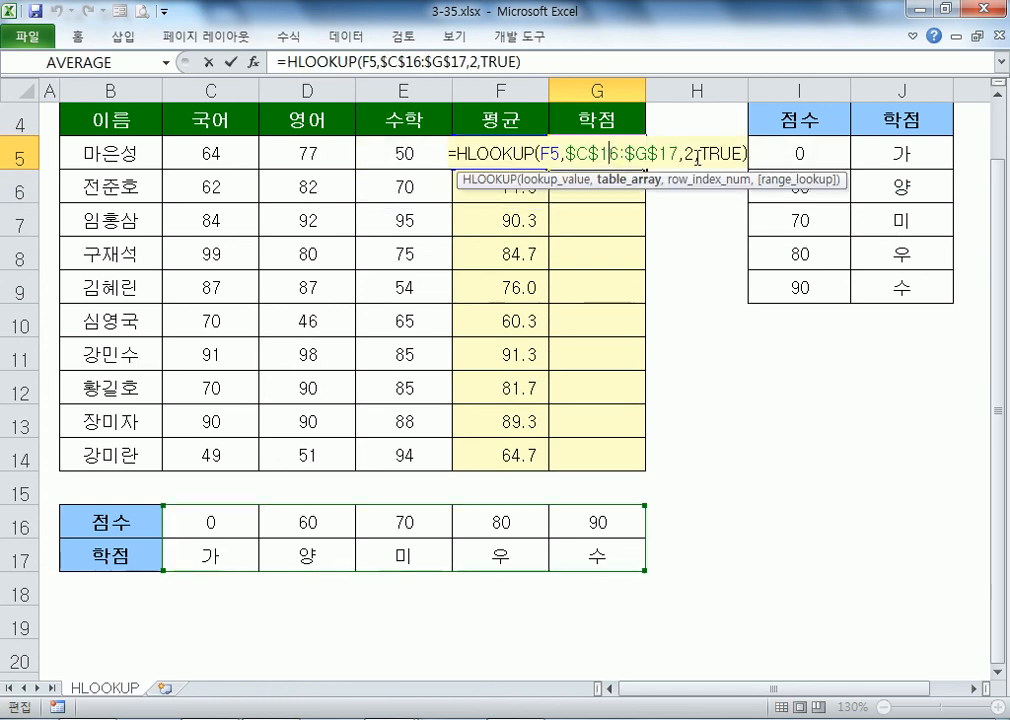
click(686, 157)
key(Delete)
key(Delete)
key(Delete)
key(Delete)
key(Delete)
key(Return)
click(637, 159)
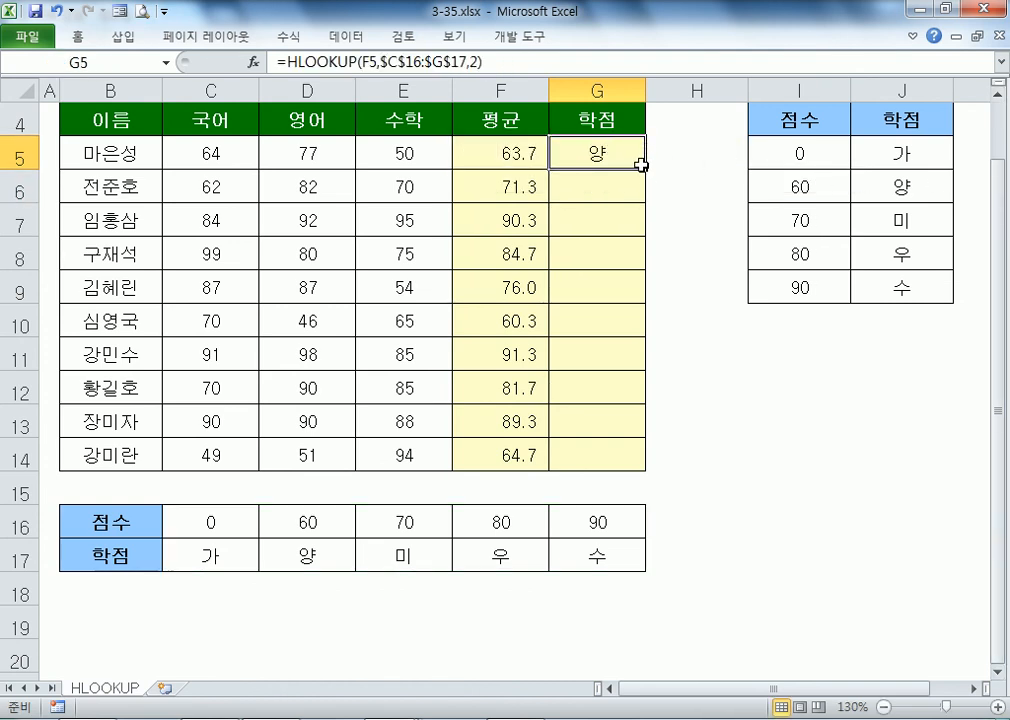
double_click(640, 163)
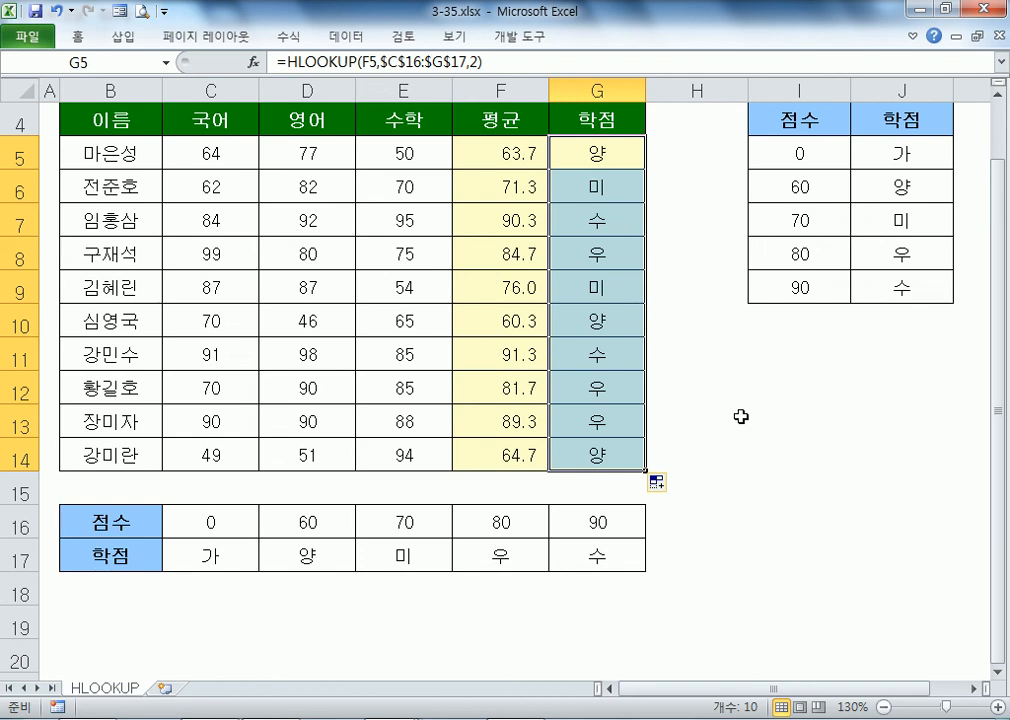
Step: Delete columns I and J along with the vertical score table
drag(140, 519, 611, 553)
drag(842, 122, 903, 285)
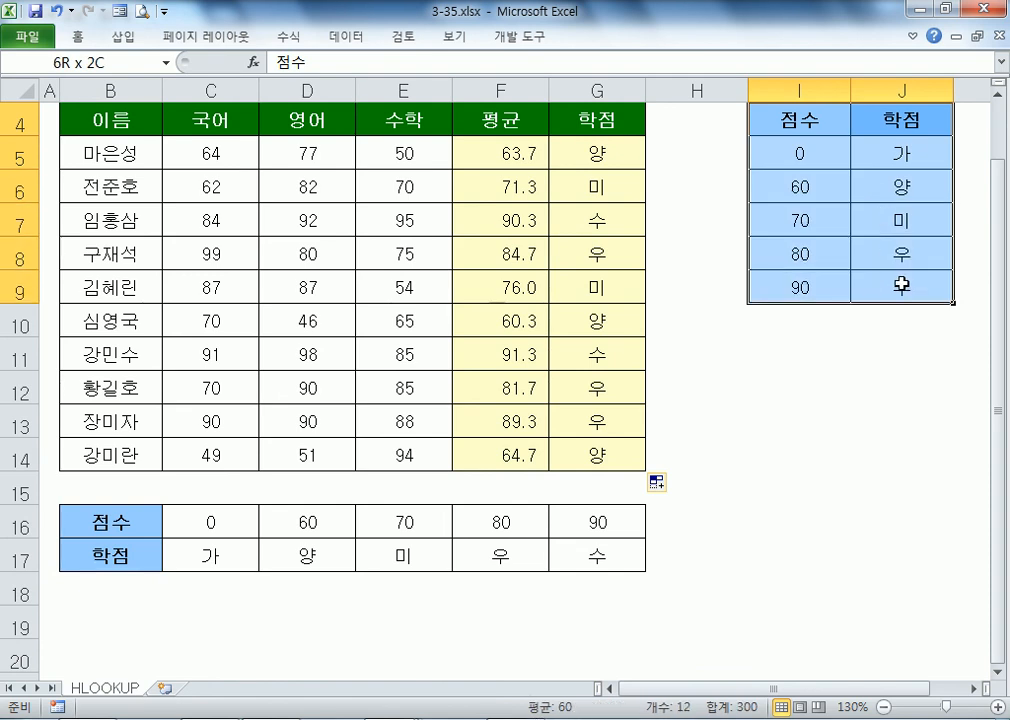
drag(845, 88, 890, 85)
right_click(890, 85)
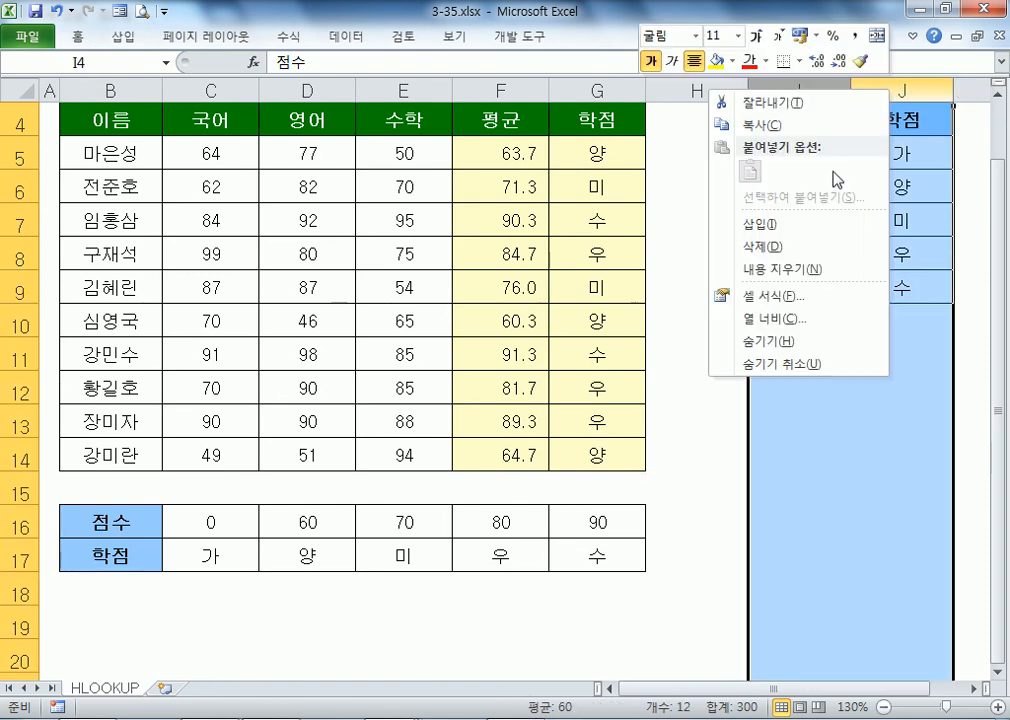
click(776, 247)
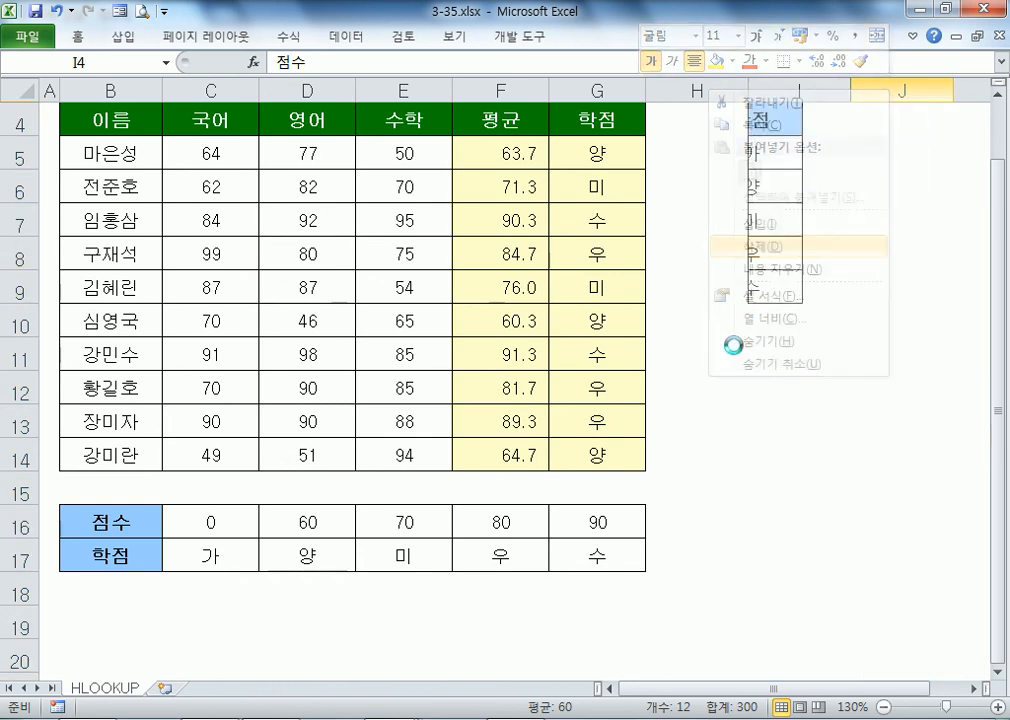
Step: Recreate the transposed copy of B16:G17 in I4:J9 with Paste Special Transpose
drag(153, 519, 605, 553)
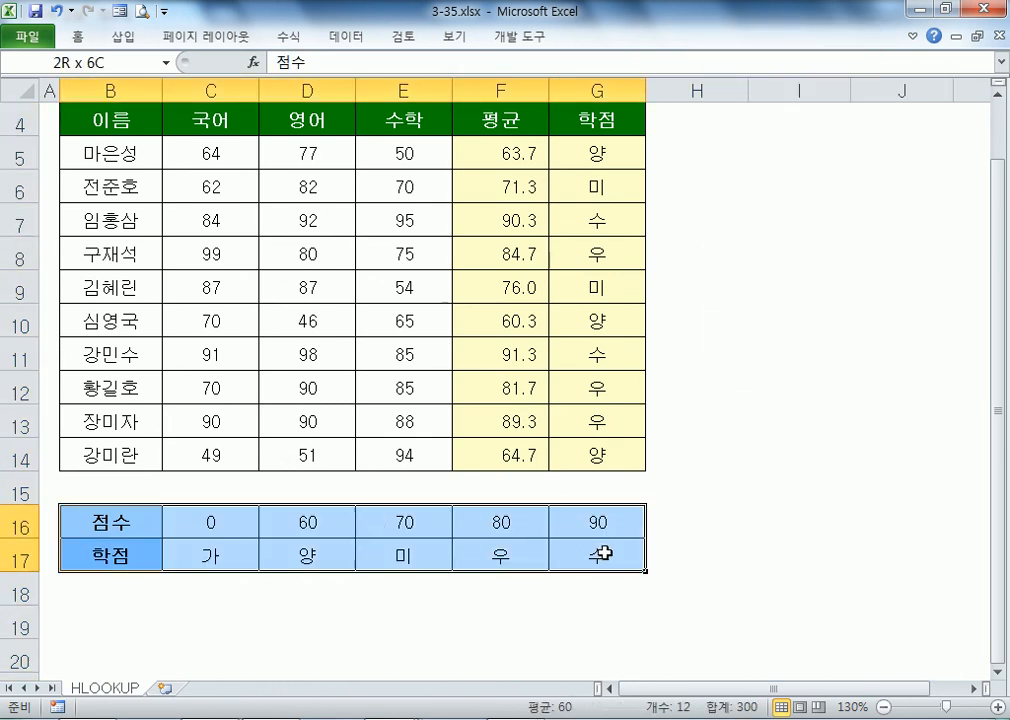
right_click(448, 524)
click(503, 182)
right_click(798, 122)
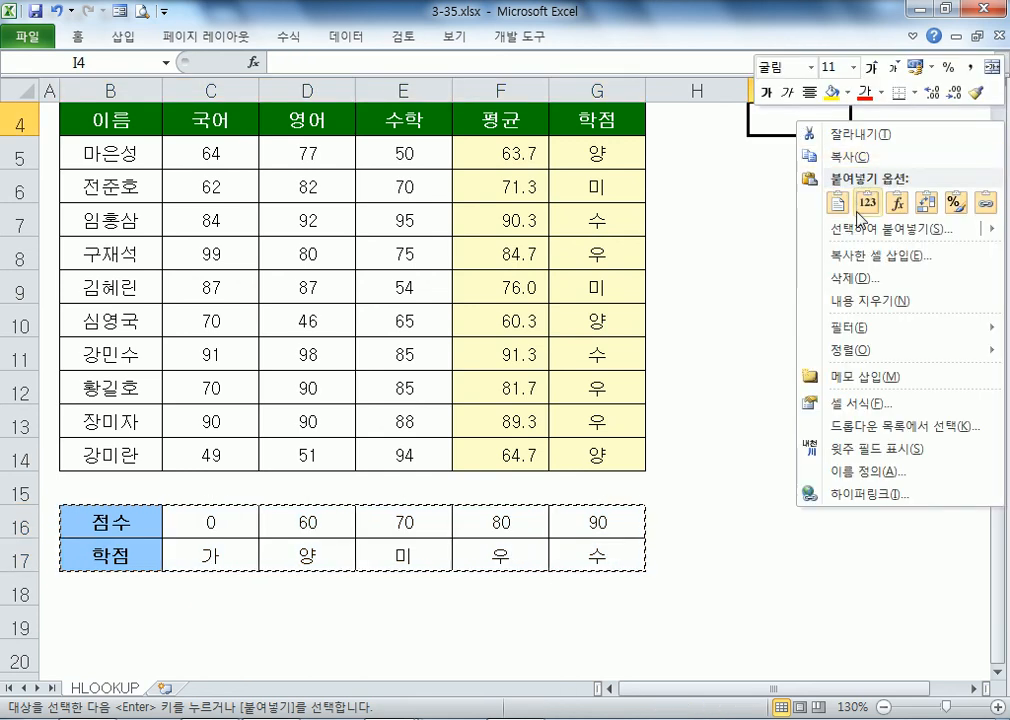
mouse_move(864, 238)
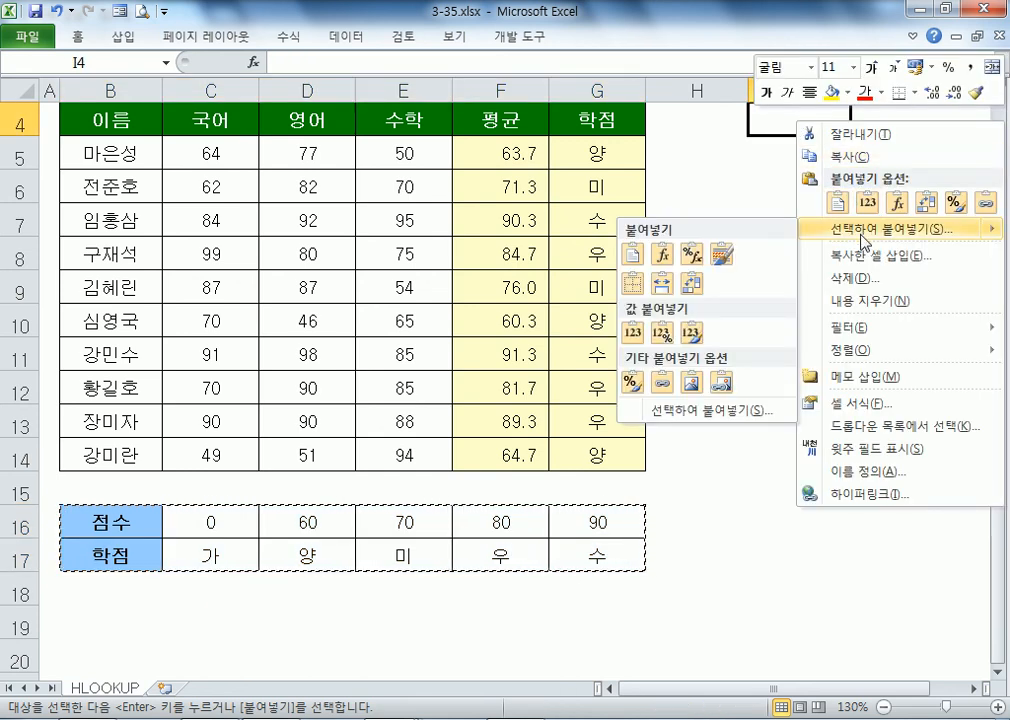
click(864, 241)
click(840, 322)
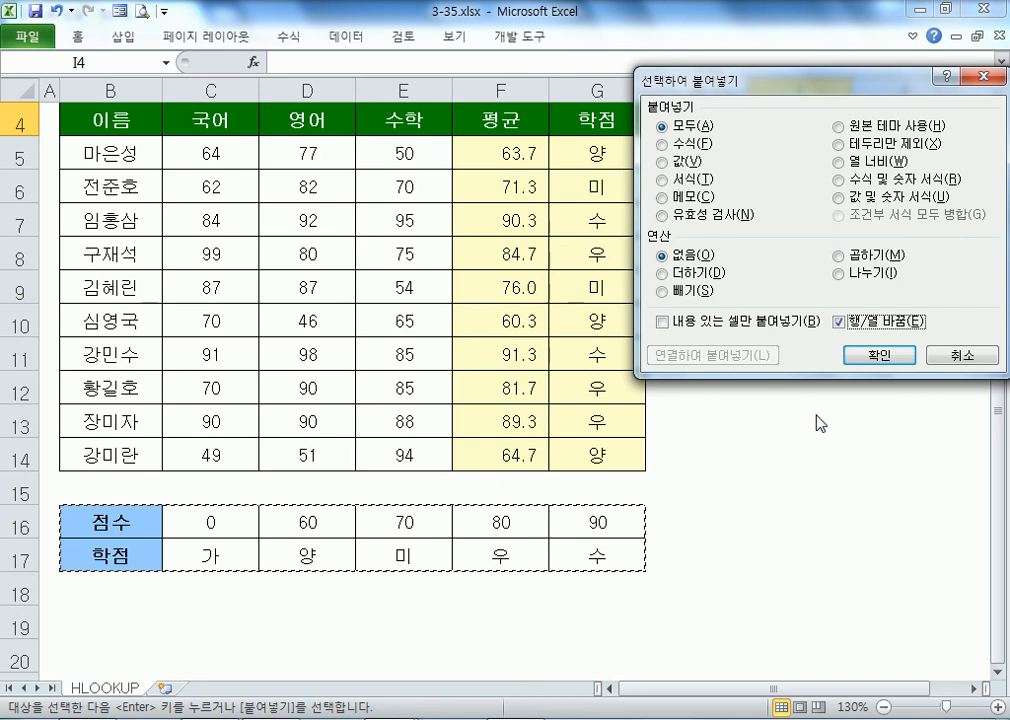
click(876, 355)
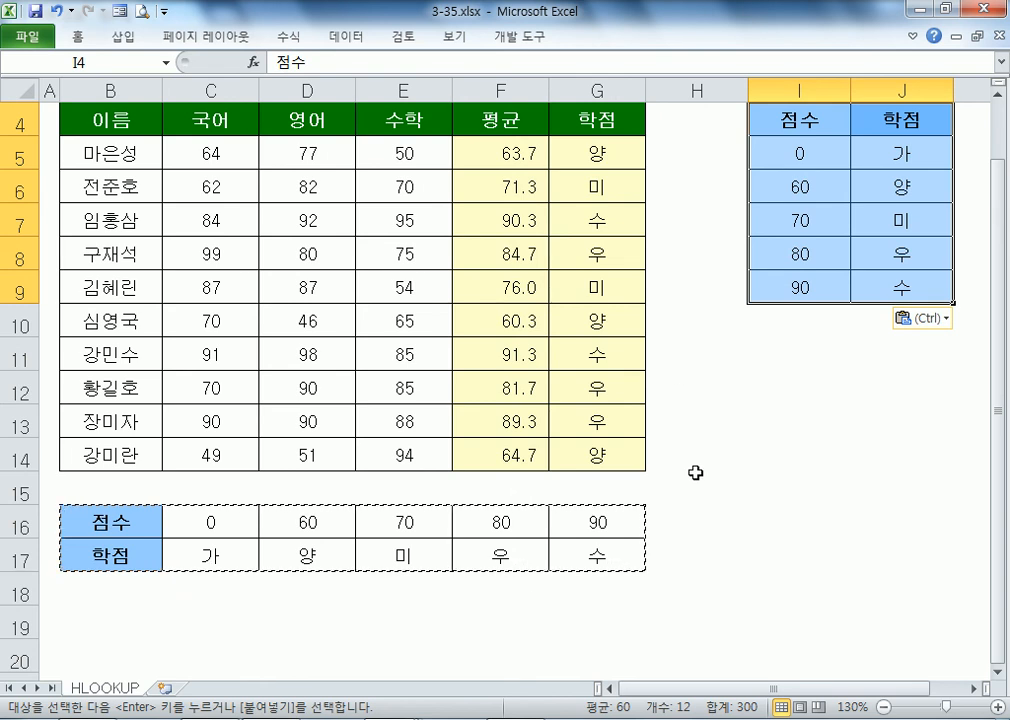
key(Escape)
click(760, 490)
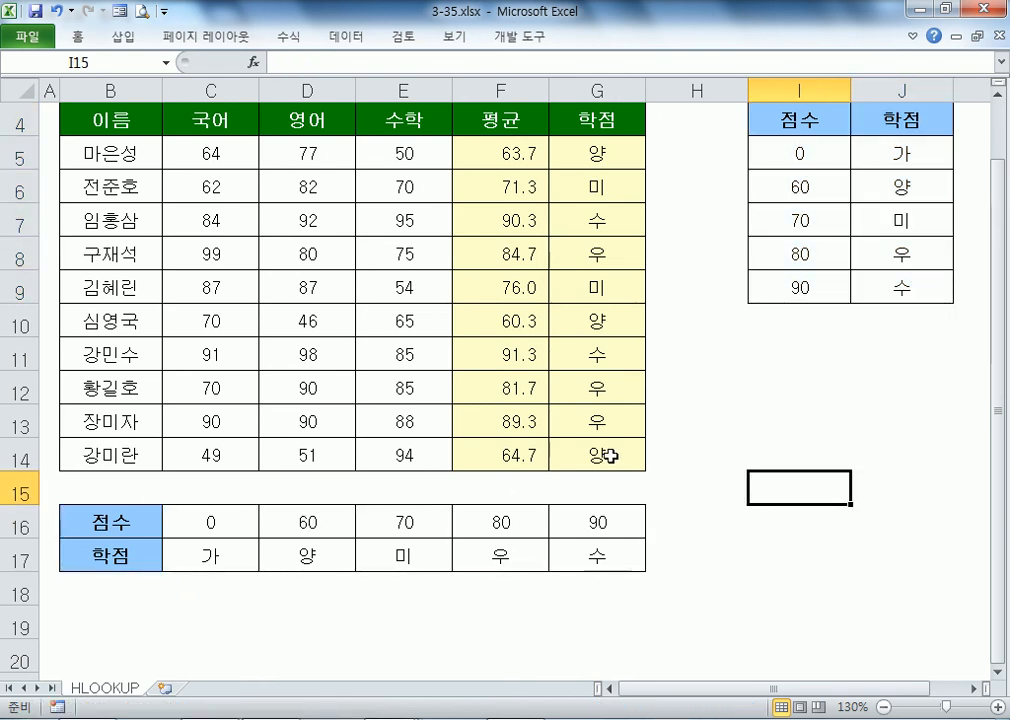
Step: Point out the horizontal and vertical score-grade tables and sample scores
drag(140, 522, 577, 554)
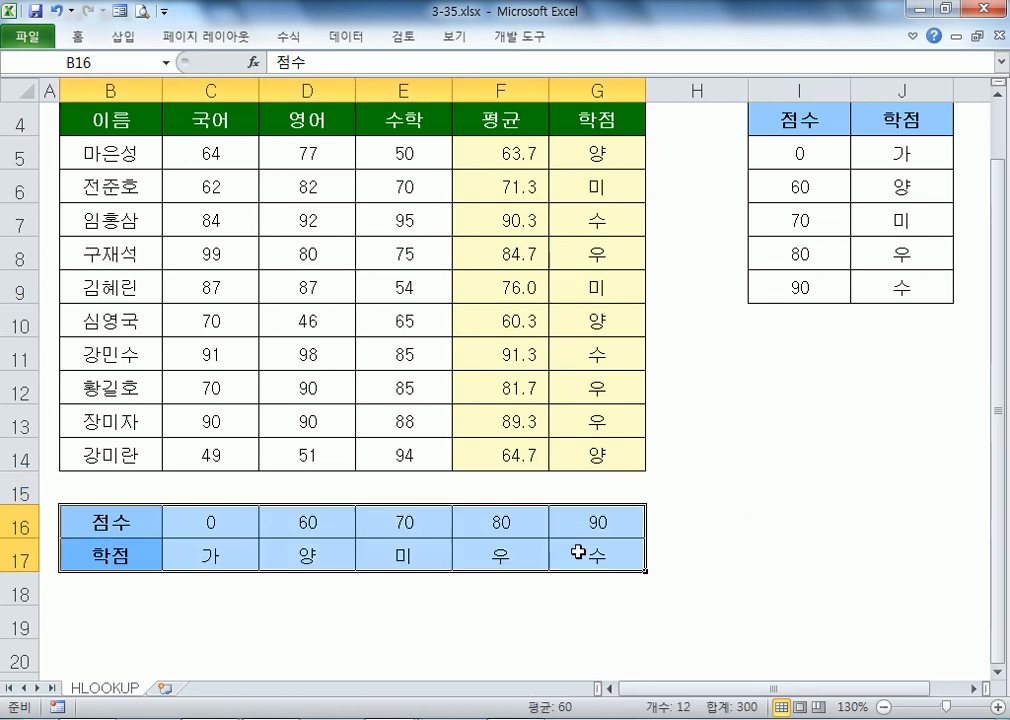
drag(142, 455, 593, 455)
click(582, 528)
click(815, 115)
drag(815, 115, 897, 255)
click(790, 247)
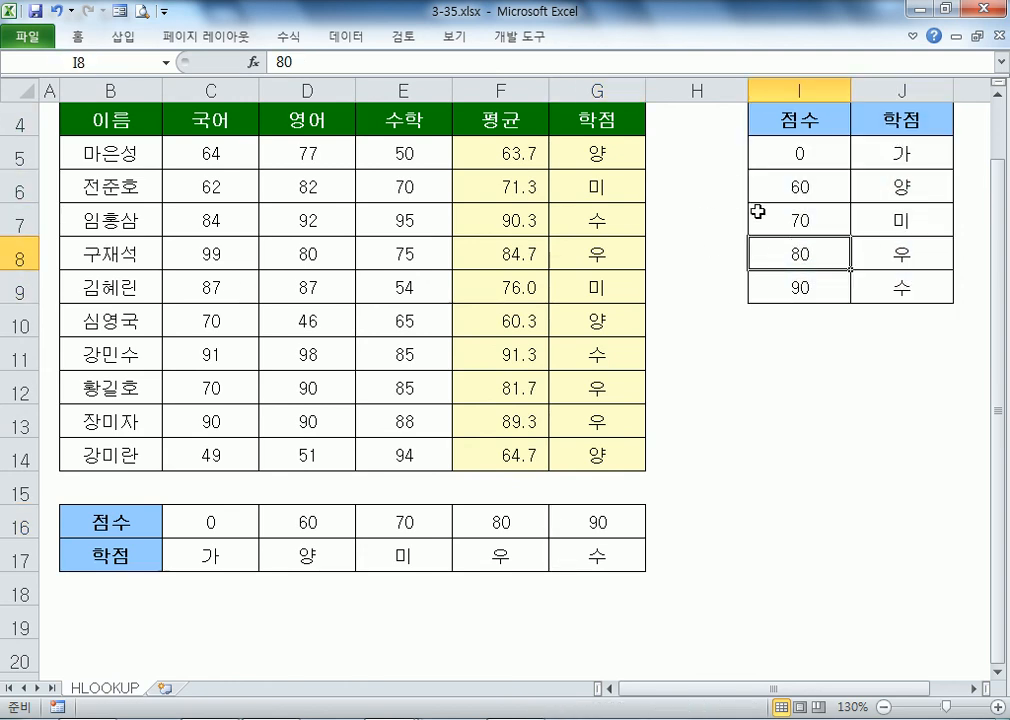
click(770, 339)
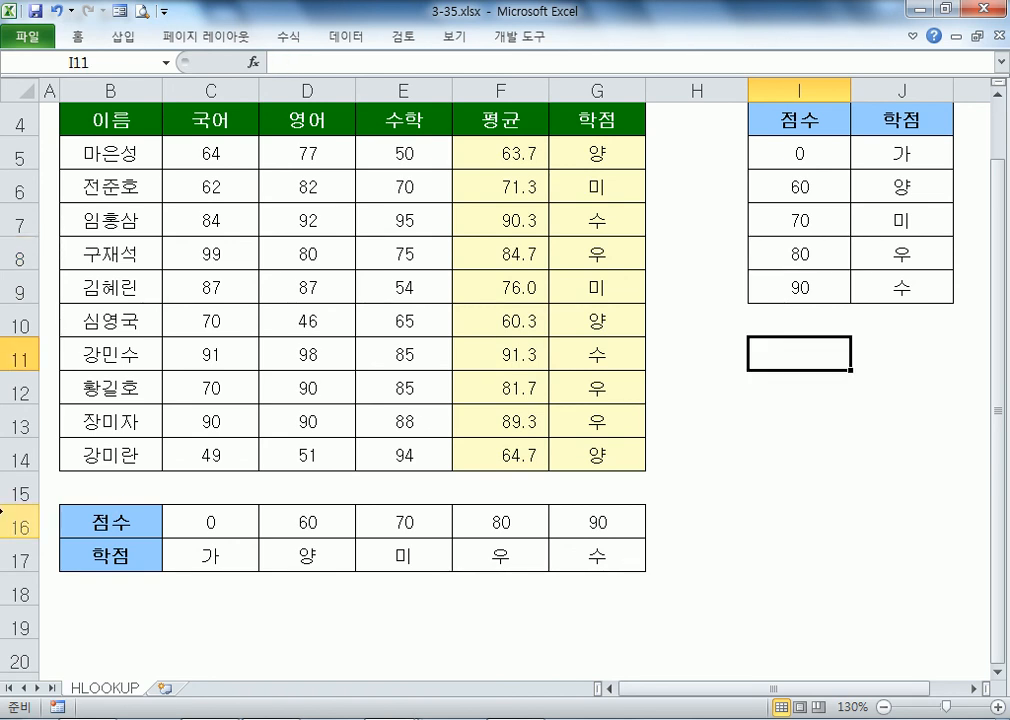
drag(19, 527, 19, 561)
click(203, 421)
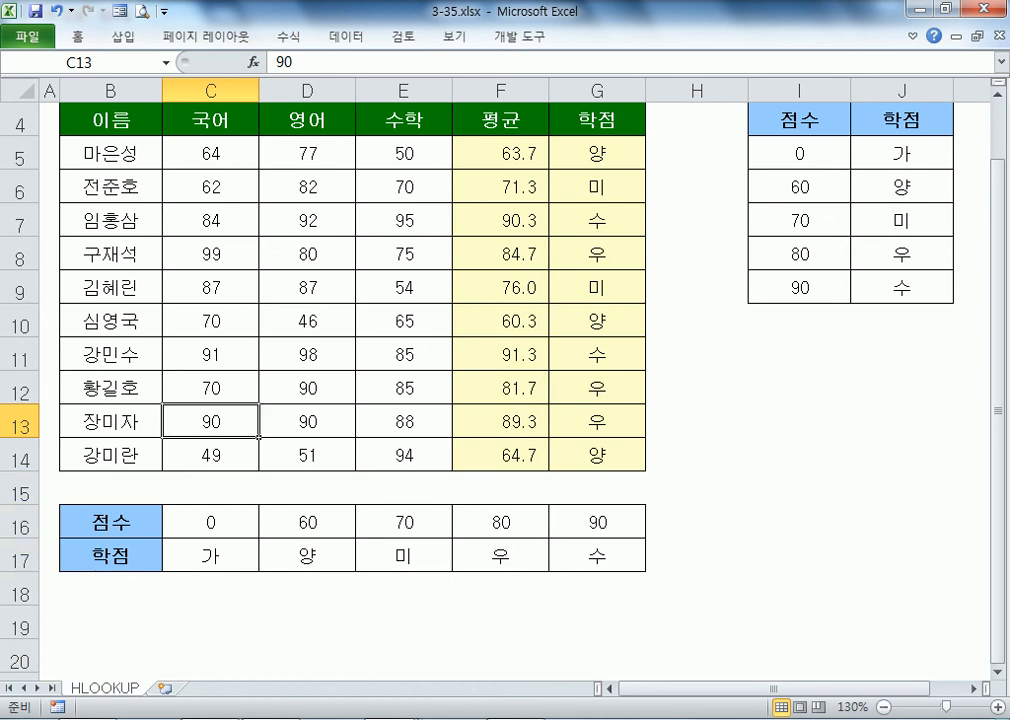
Step: Open the example workbook 3-38.xlsx from the Part3 예제 파일 folder
key(alt+Tab)
scroll(355, 633, down, 2)
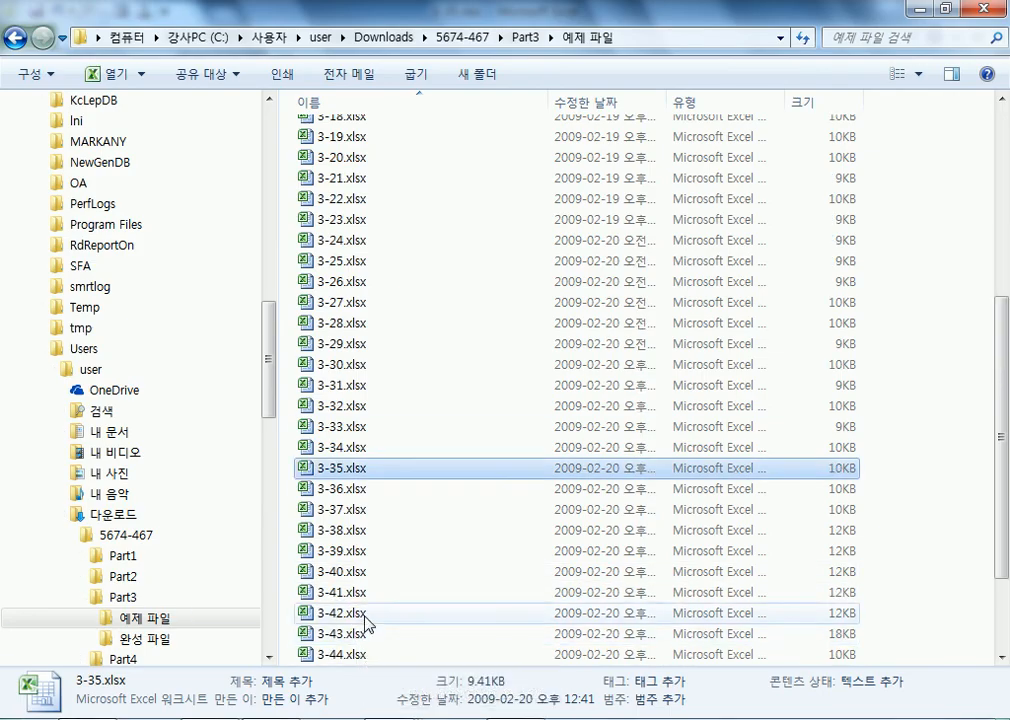
double_click(330, 530)
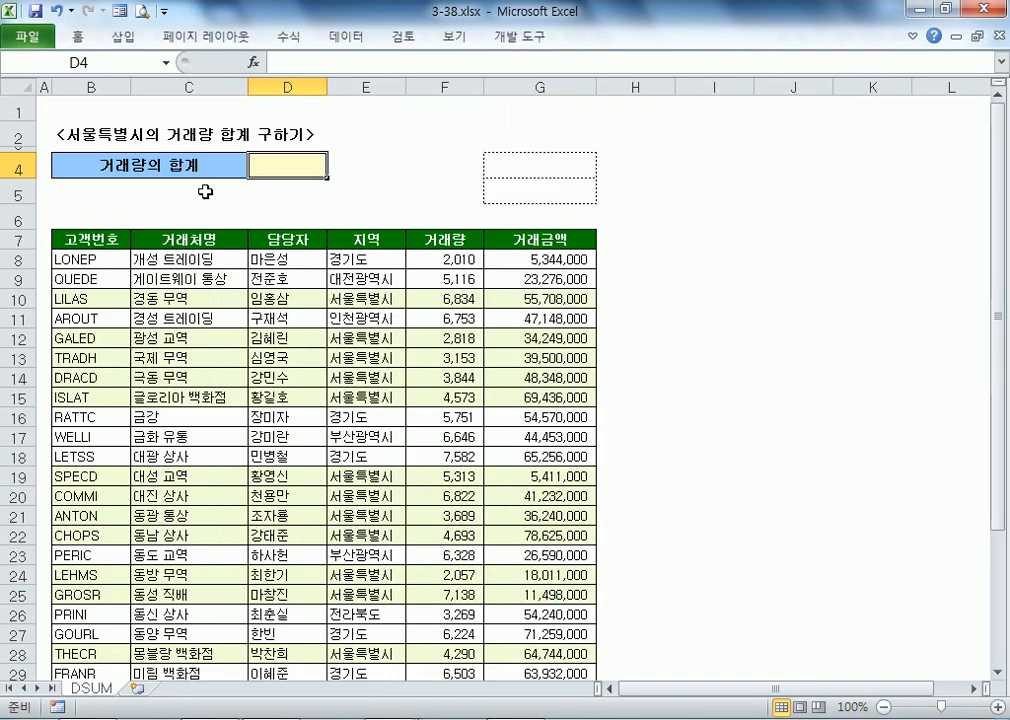
Step: Type the Korean heading 데이터베이스 함수 on a new line under the HLOOKUP note
key(alt+Tab)
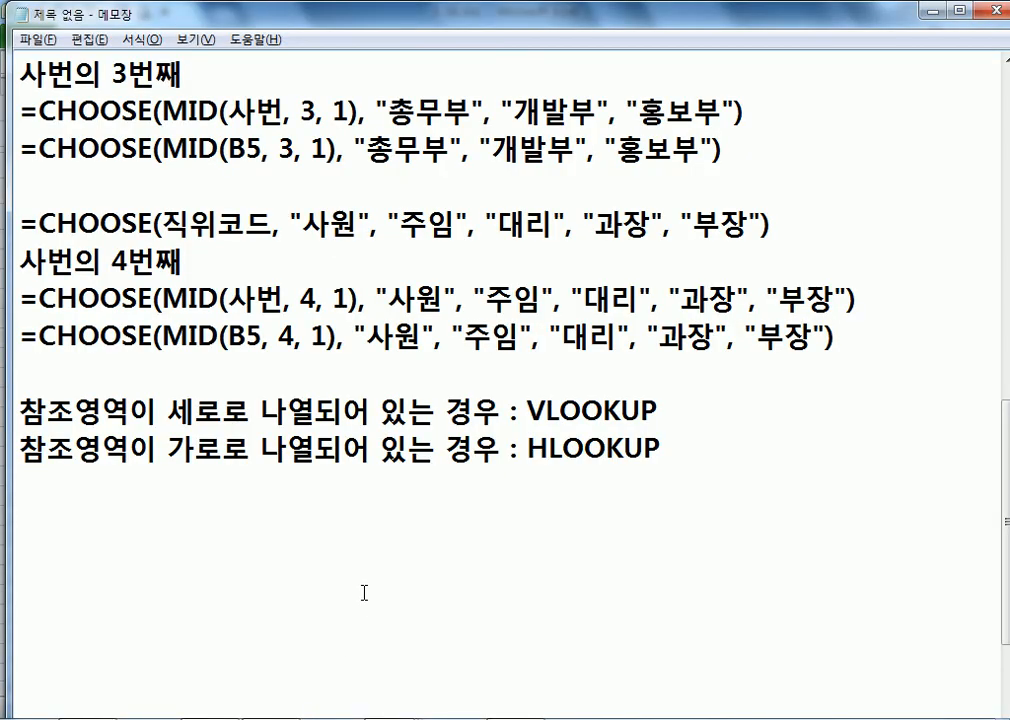
scroll(230, 453, down, 3)
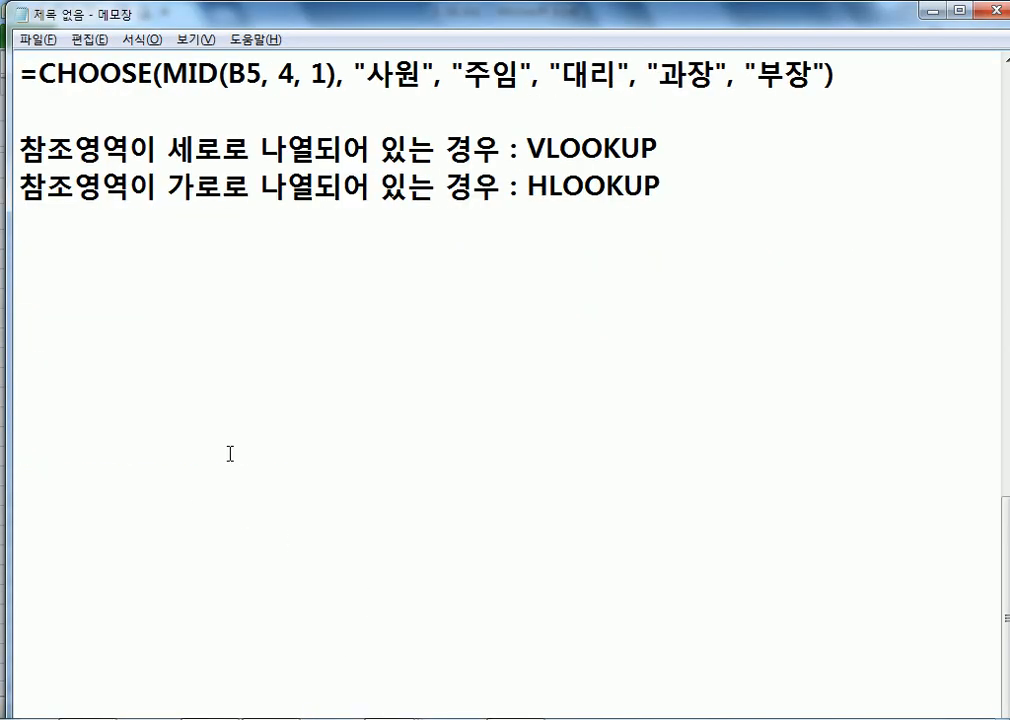
text(EPD)
key(BackSpace)
key(BackSpace)
key(BackSpace)
key(Hangul)
text(데이커)
key(BackSpace)
key(BackSpace)
text(터베이스 함수)
key(Return)
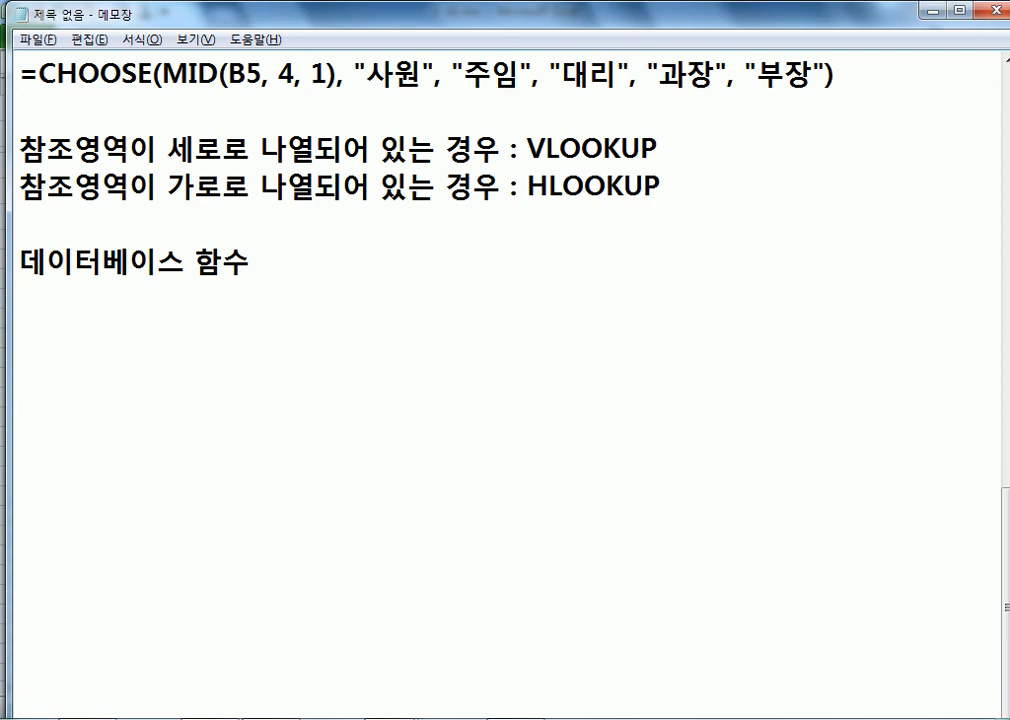
click(398, 719)
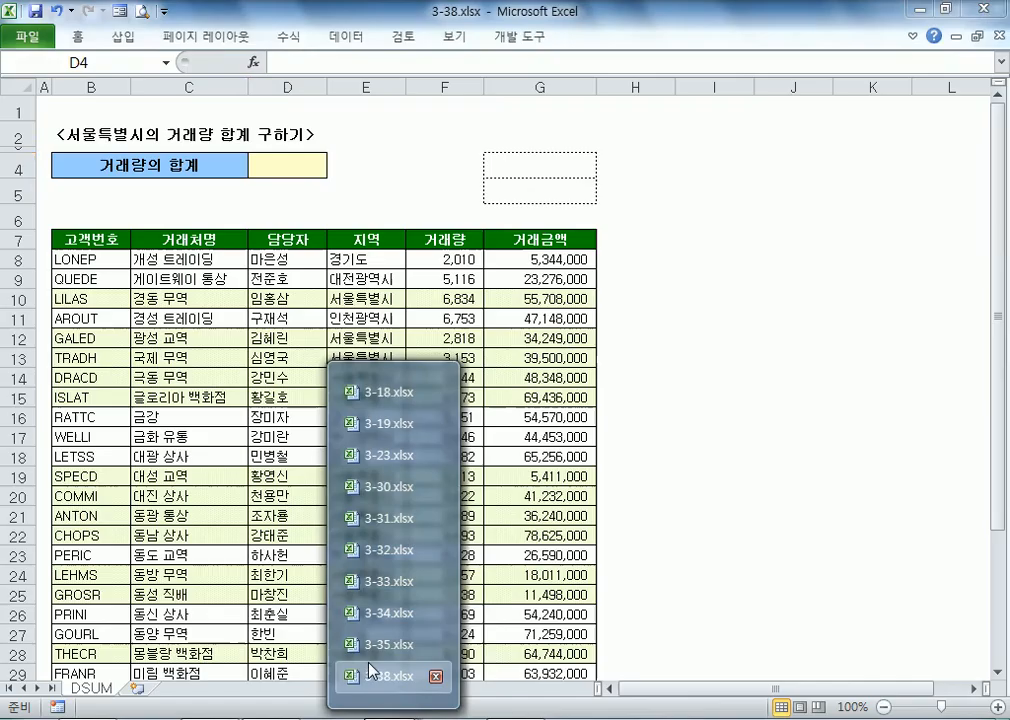
Step: Back in 3-38.xlsx, start a scratch =D formula in cell F1
click(370, 676)
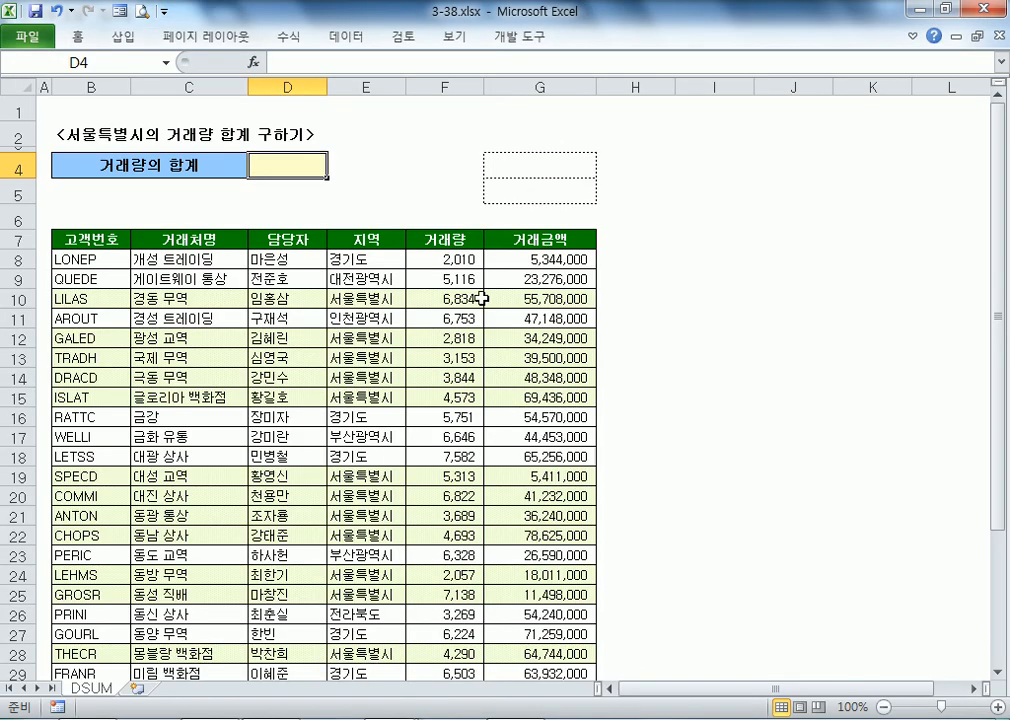
click(443, 119)
text(=D)
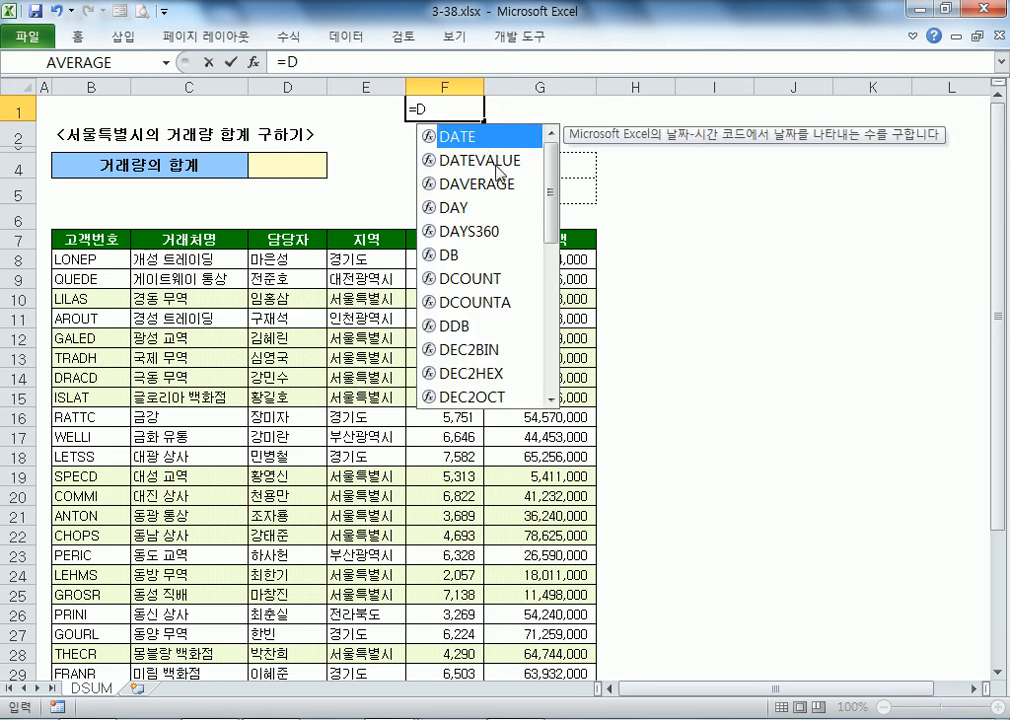
Step: Preview the D-functions DAVERAGE through DVARP in autocomplete, then bring up Insert Function
click(494, 185)
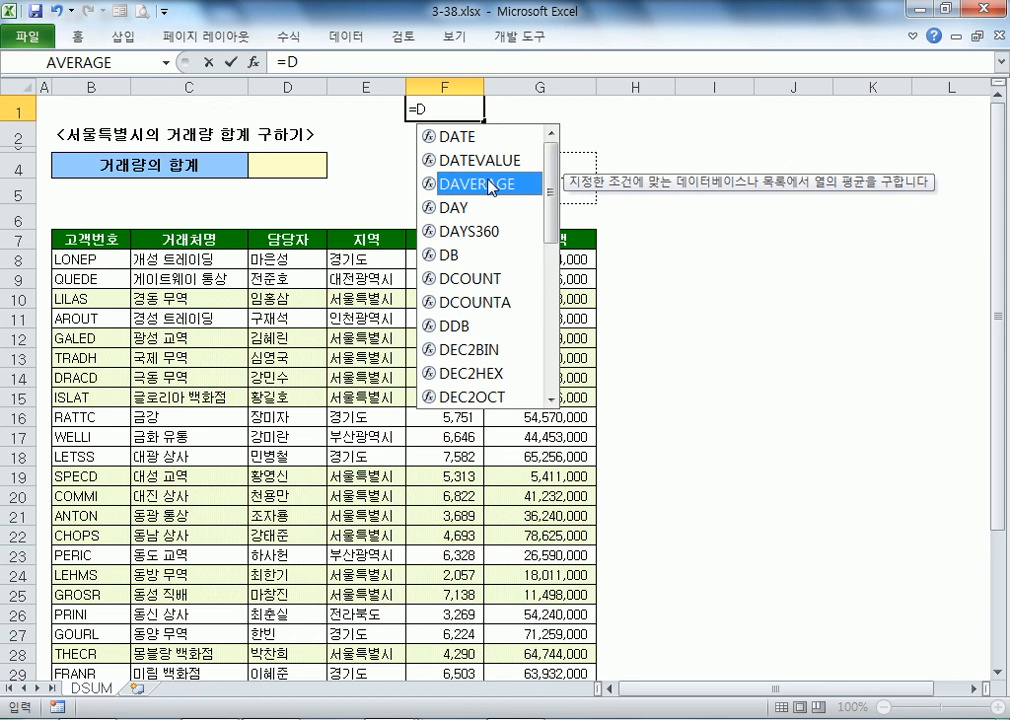
click(478, 280)
click(476, 302)
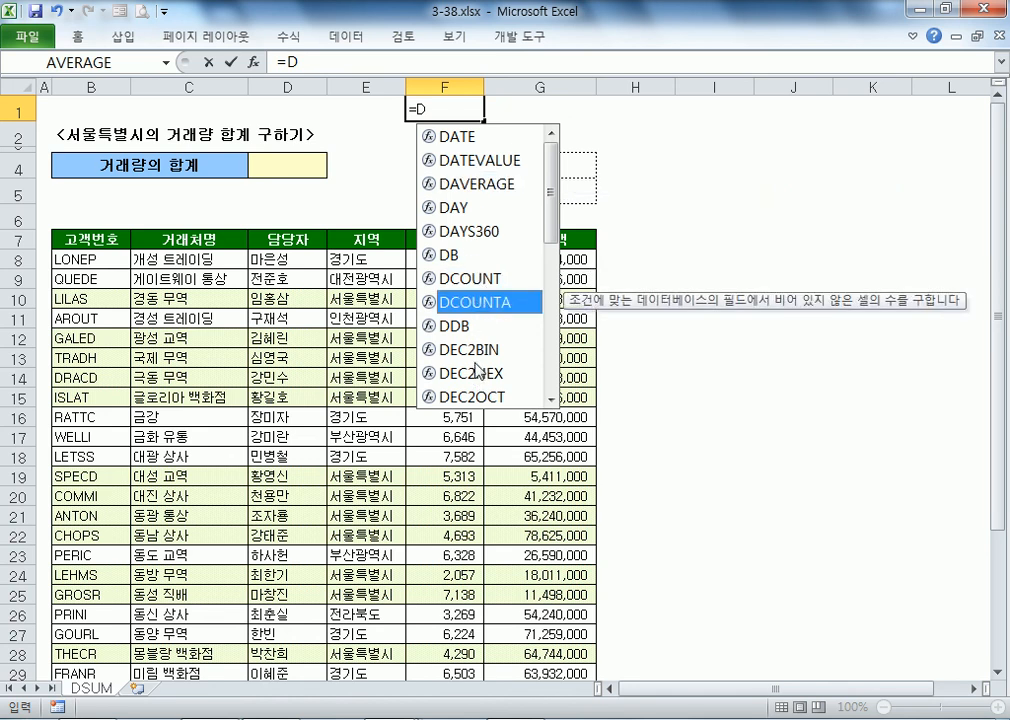
scroll(478, 366, down, 2)
scroll(477, 345, down, 1)
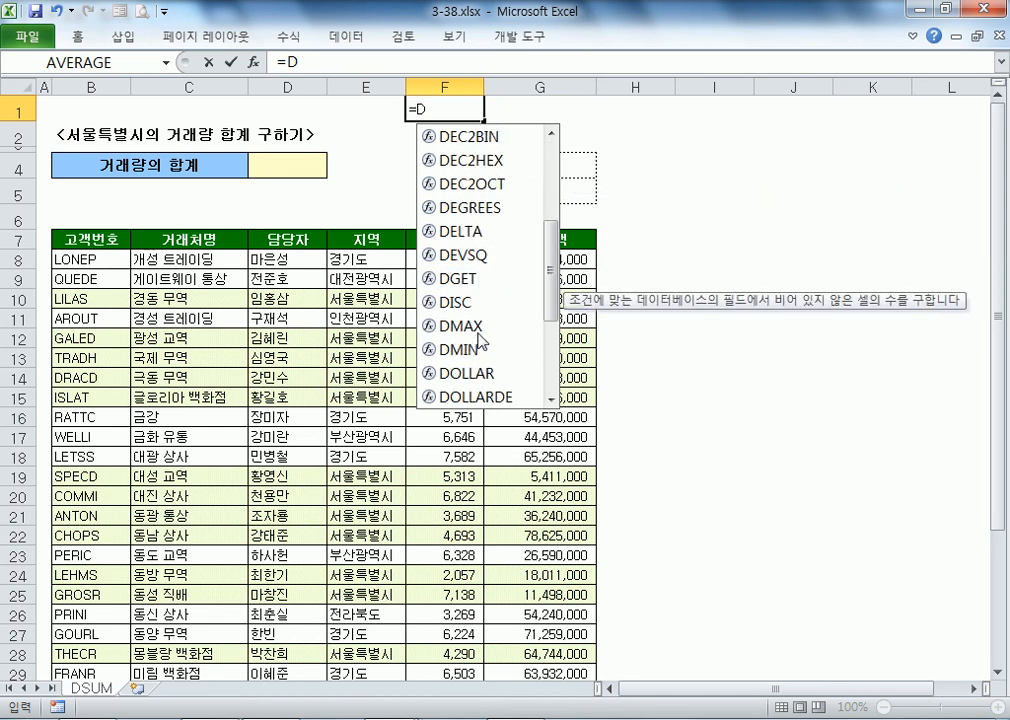
click(478, 302)
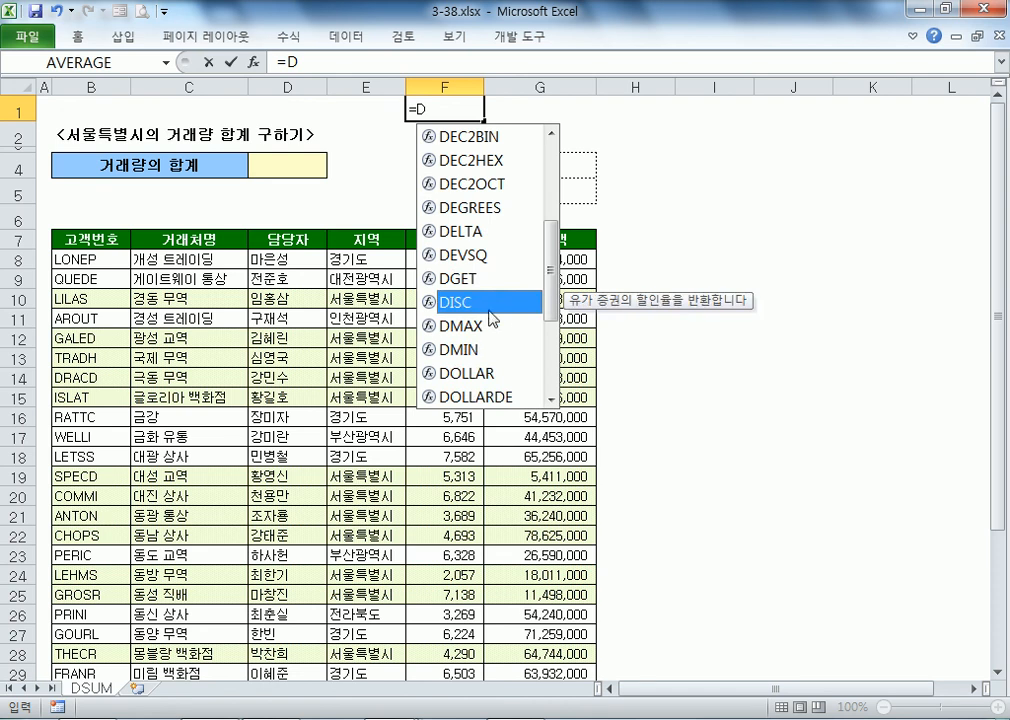
click(487, 278)
click(474, 326)
click(472, 349)
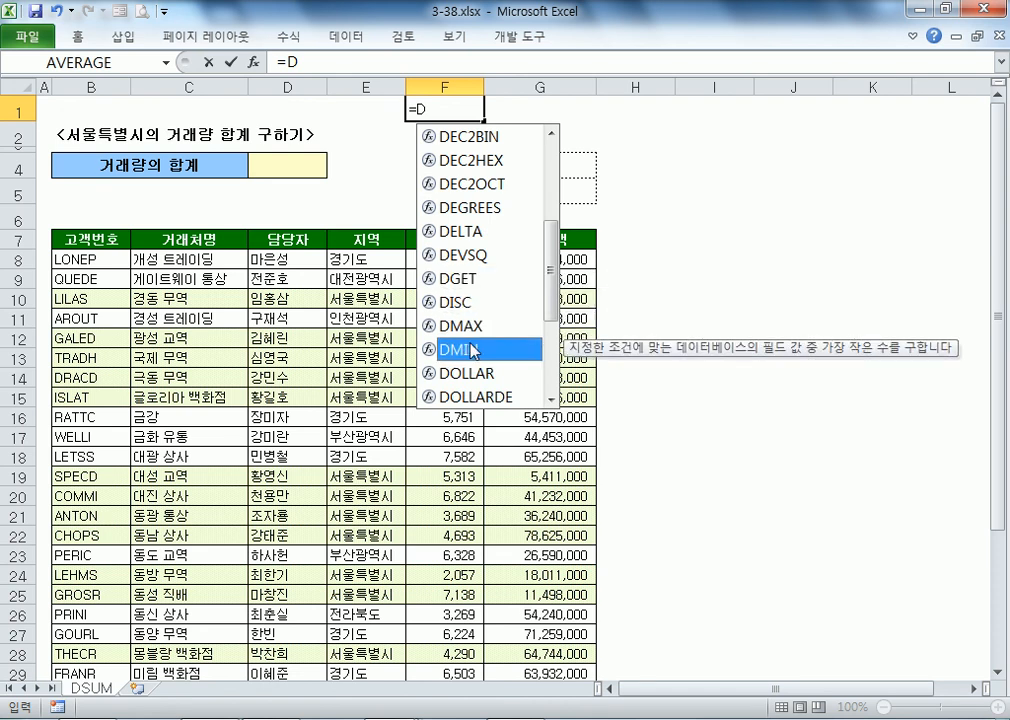
scroll(472, 349, down, 2)
click(478, 302)
click(482, 326)
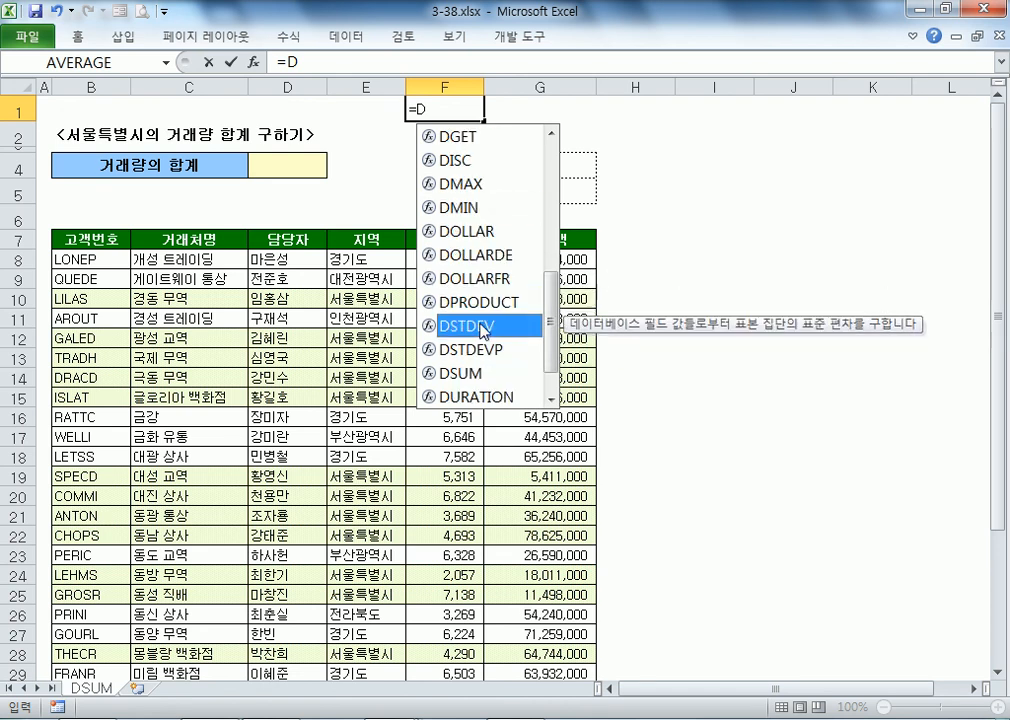
click(478, 350)
click(480, 373)
scroll(497, 342, down, 2)
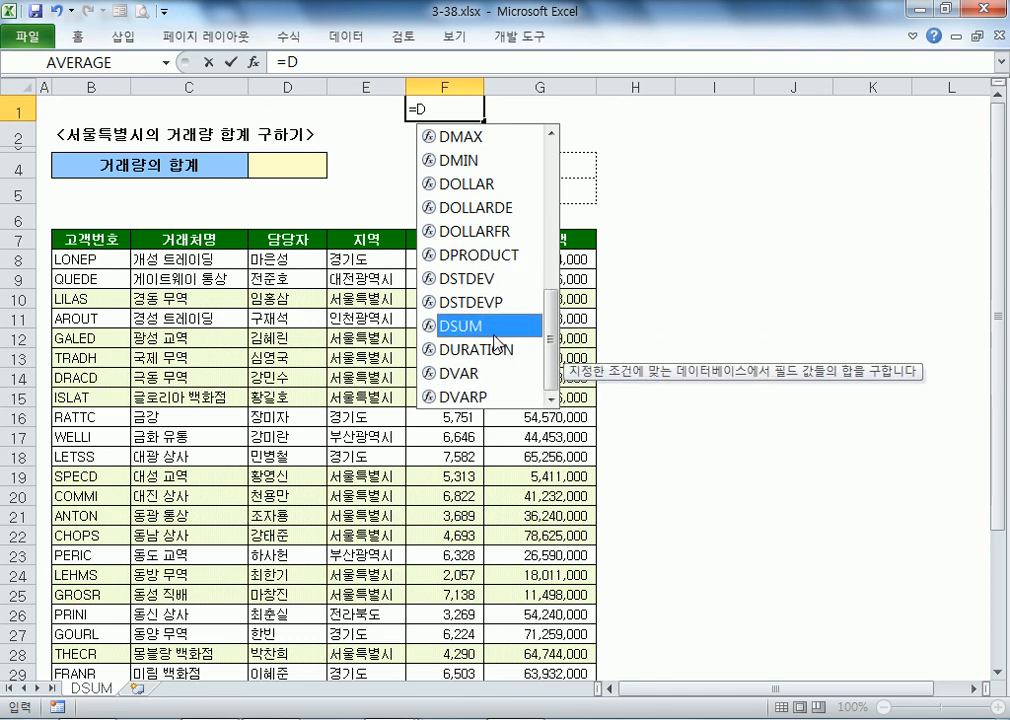
click(470, 373)
click(476, 397)
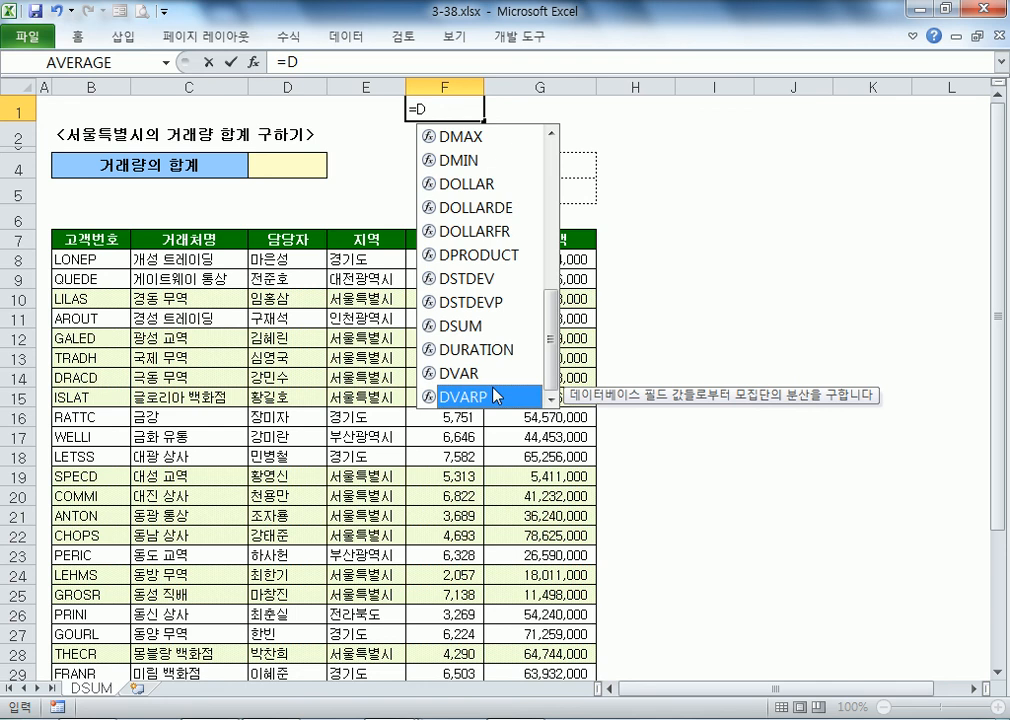
click(253, 62)
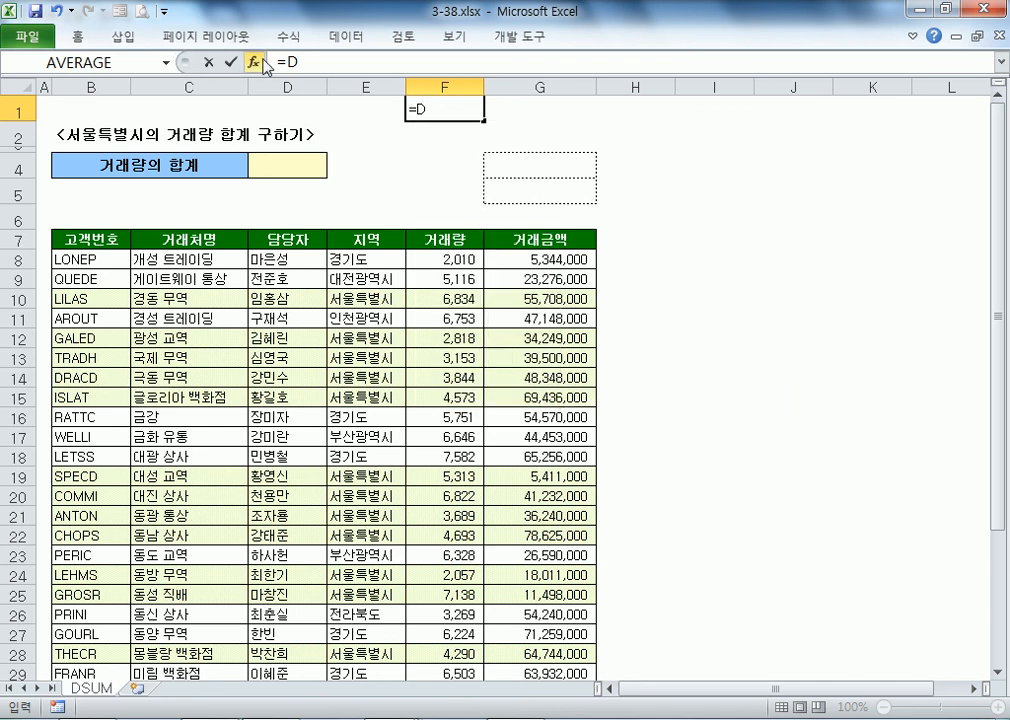
Step: Filter Insert Function to the Database category and read the DMAX and DMIN descriptions
click(459, 322)
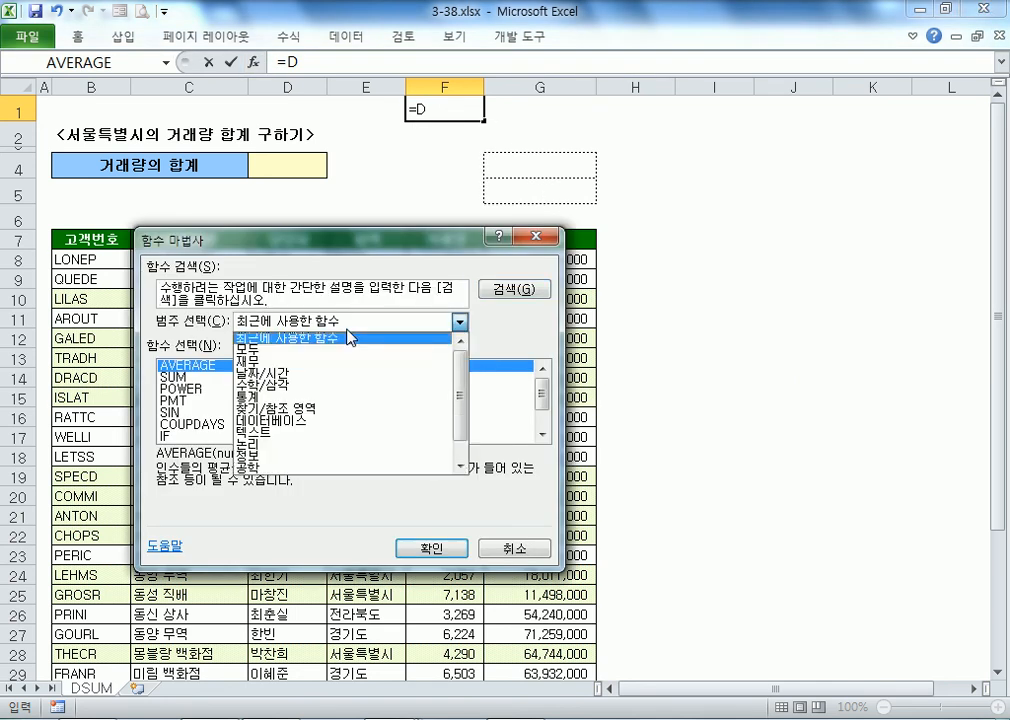
click(285, 420)
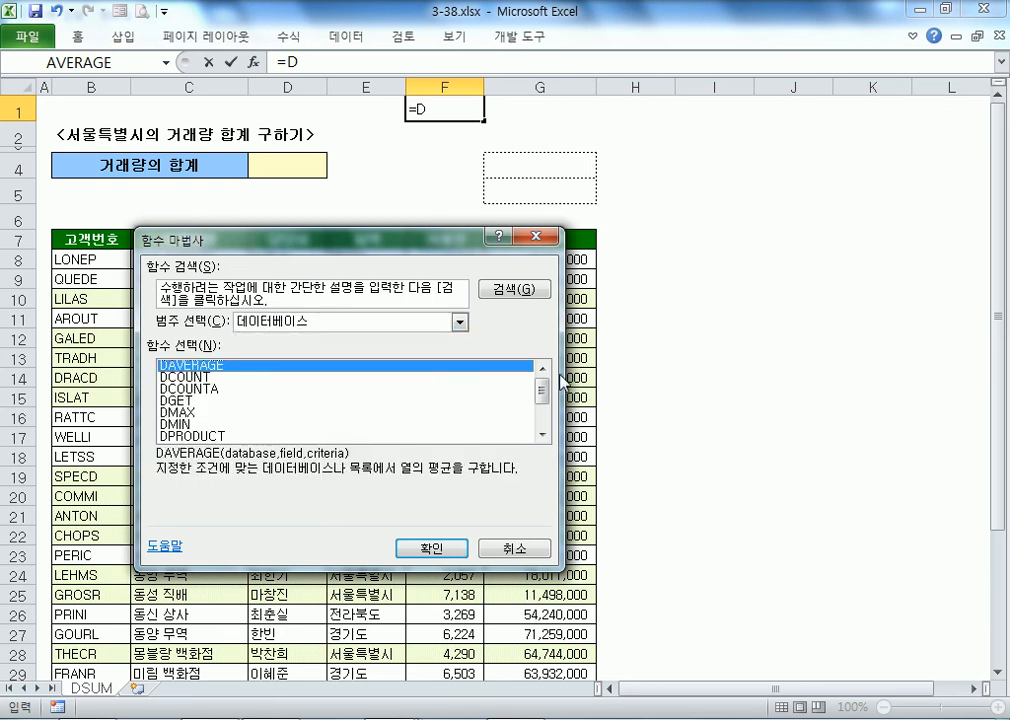
mouse_move(541, 390)
mouse_down()
mouse_move(548, 452)
mouse_move(539, 364)
mouse_move(525, 409)
mouse_move(519, 382)
mouse_move(525, 408)
mouse_move(548, 366)
mouse_up()
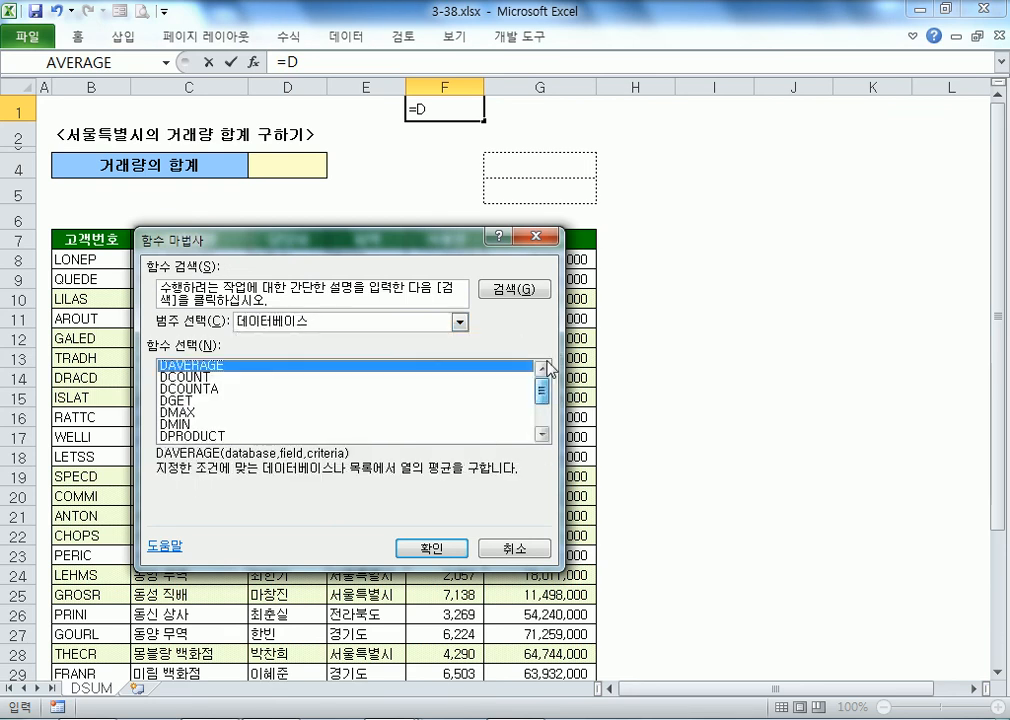
click(192, 412)
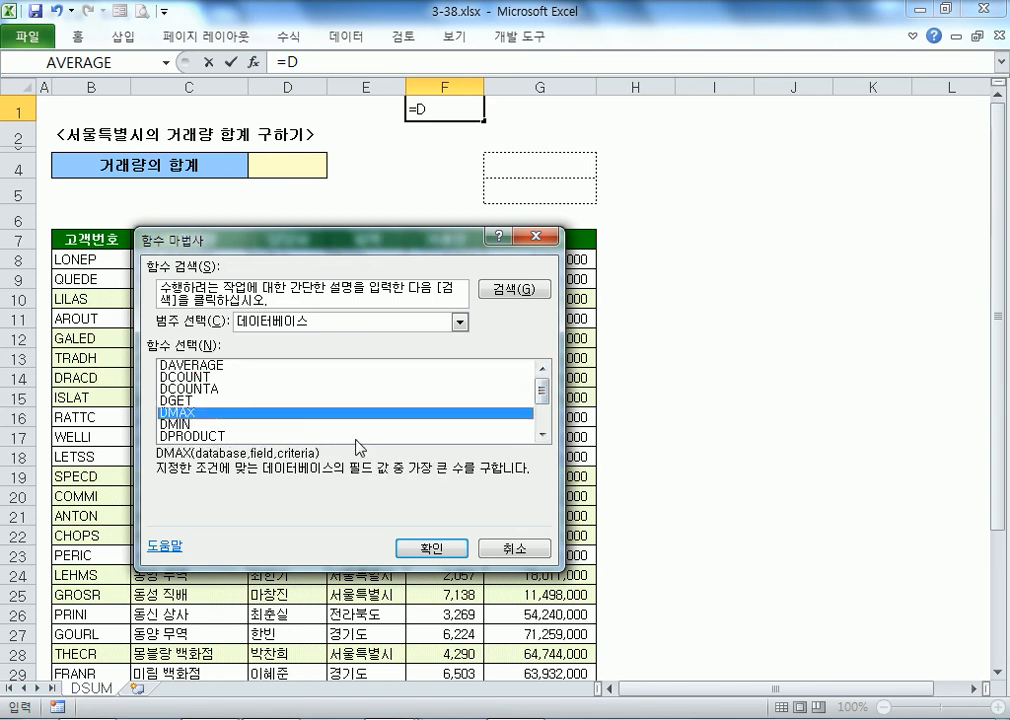
click(193, 428)
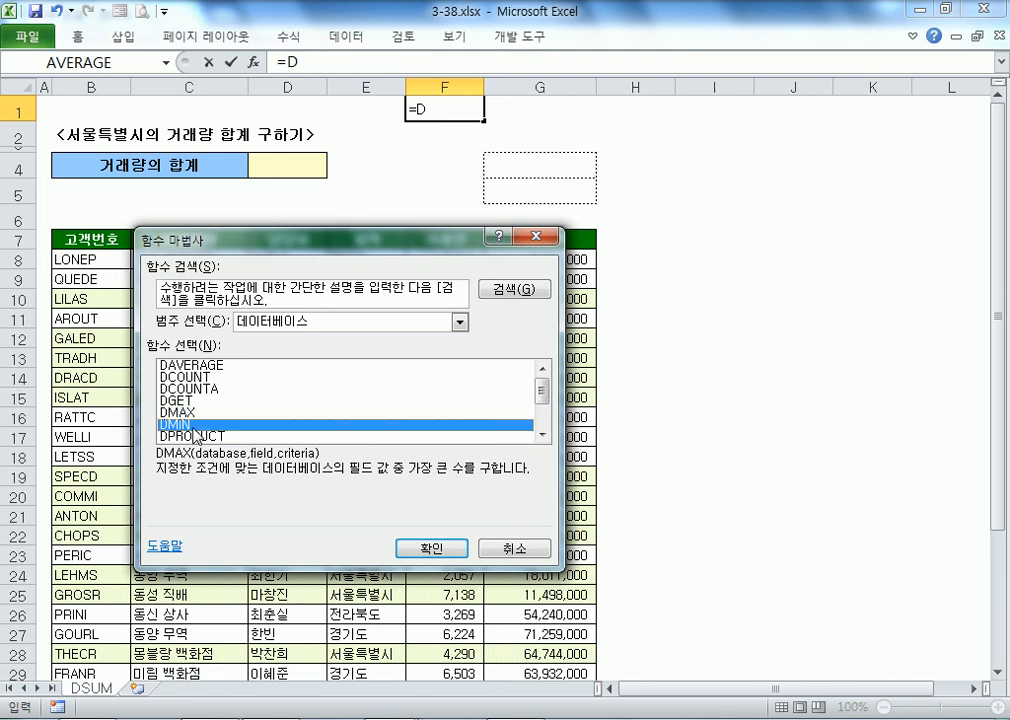
Step: Read the DPRODUCT, DSUM, DAVERAGE, DSTDEV and DVAR descriptions, then close the wizard, clearing F1
scroll(195, 430, down, 1)
click(213, 402)
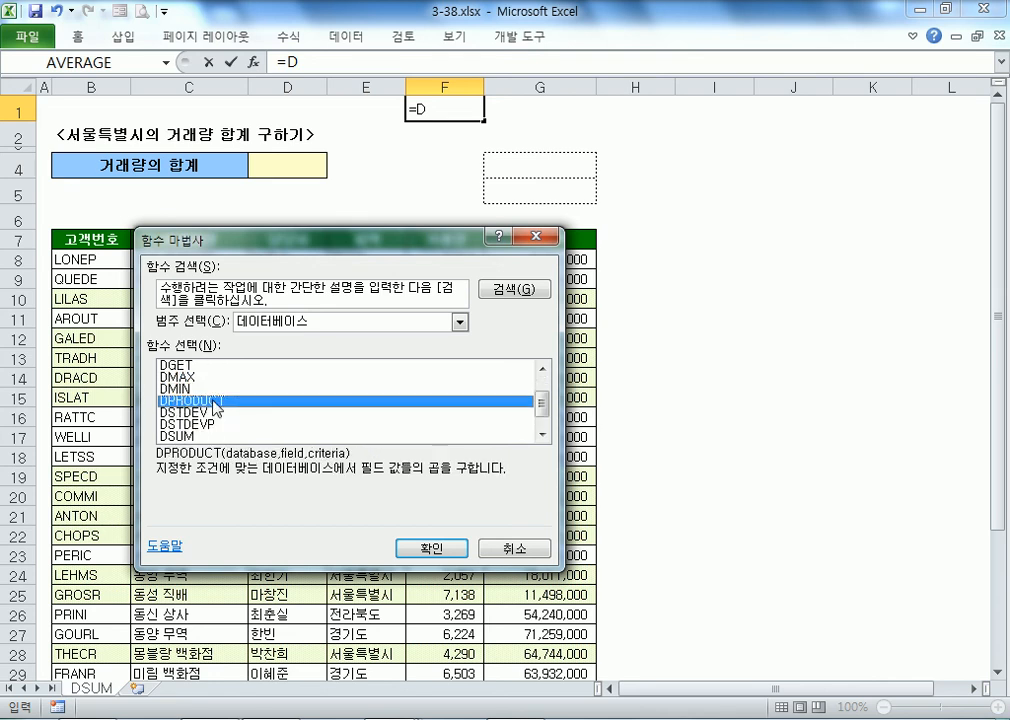
click(206, 436)
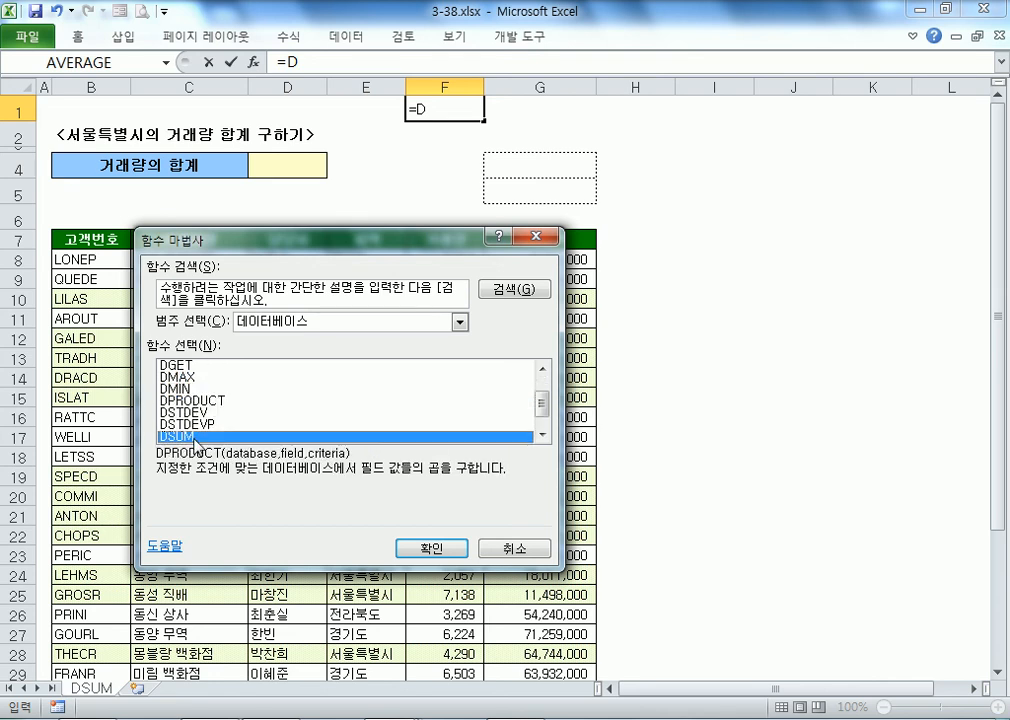
scroll(204, 428, up, 1)
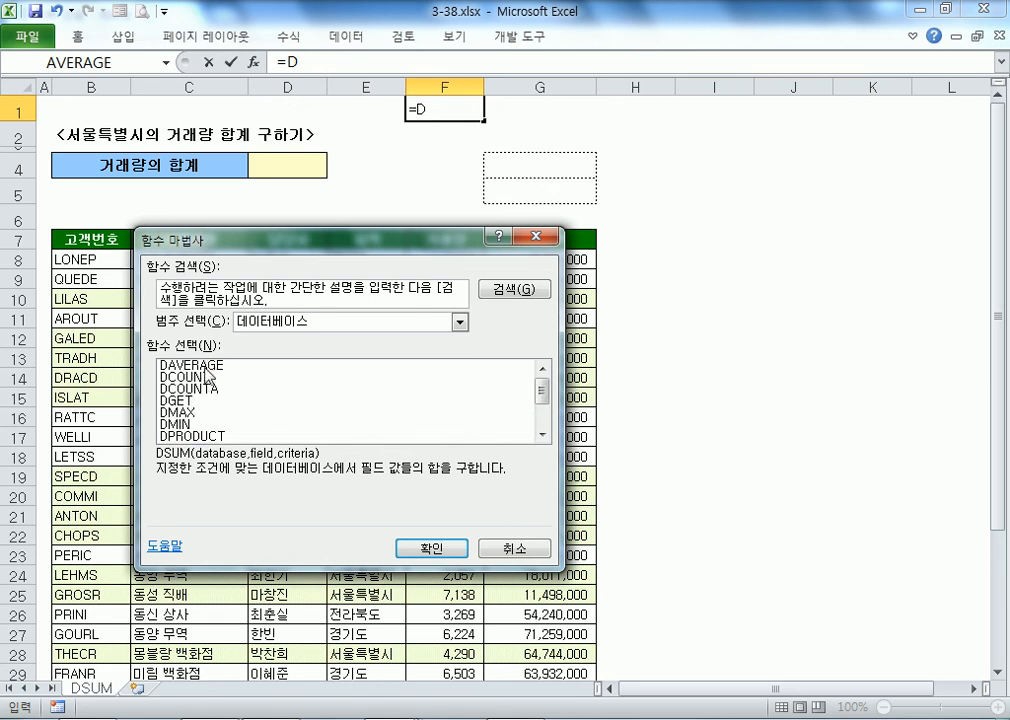
click(207, 367)
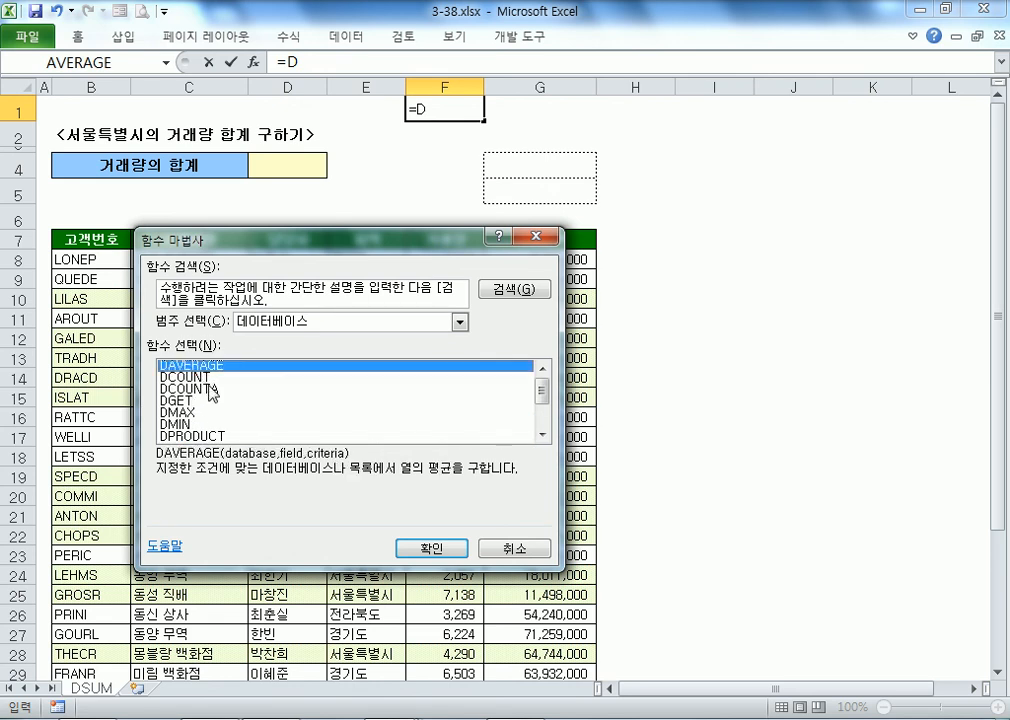
scroll(211, 390, down, 1)
click(287, 413)
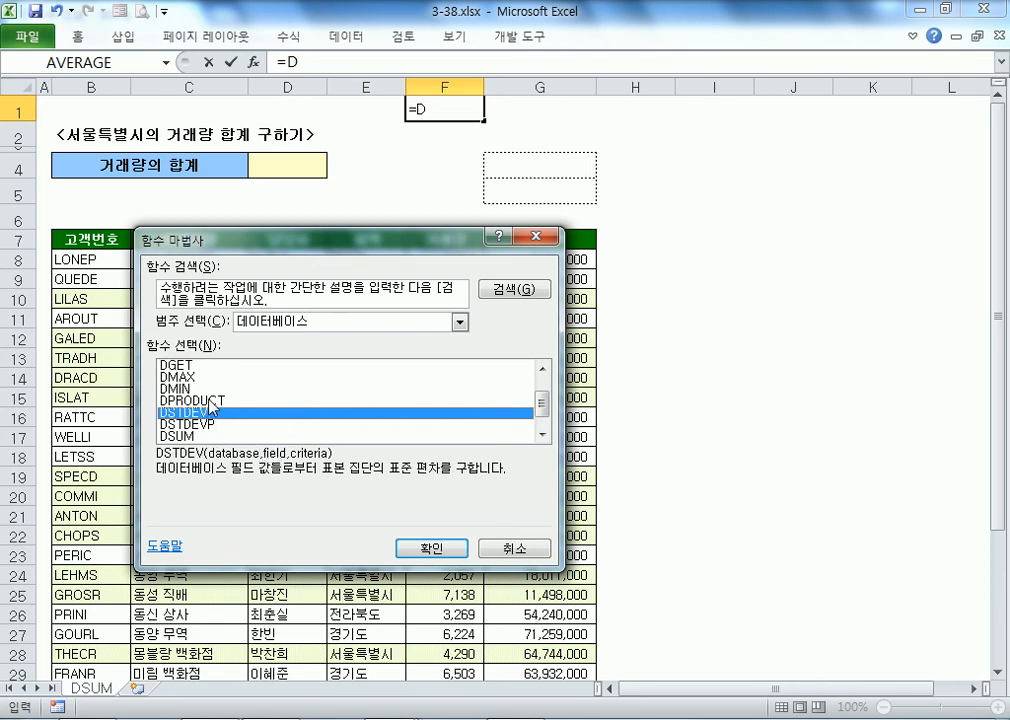
scroll(204, 408, up, 1)
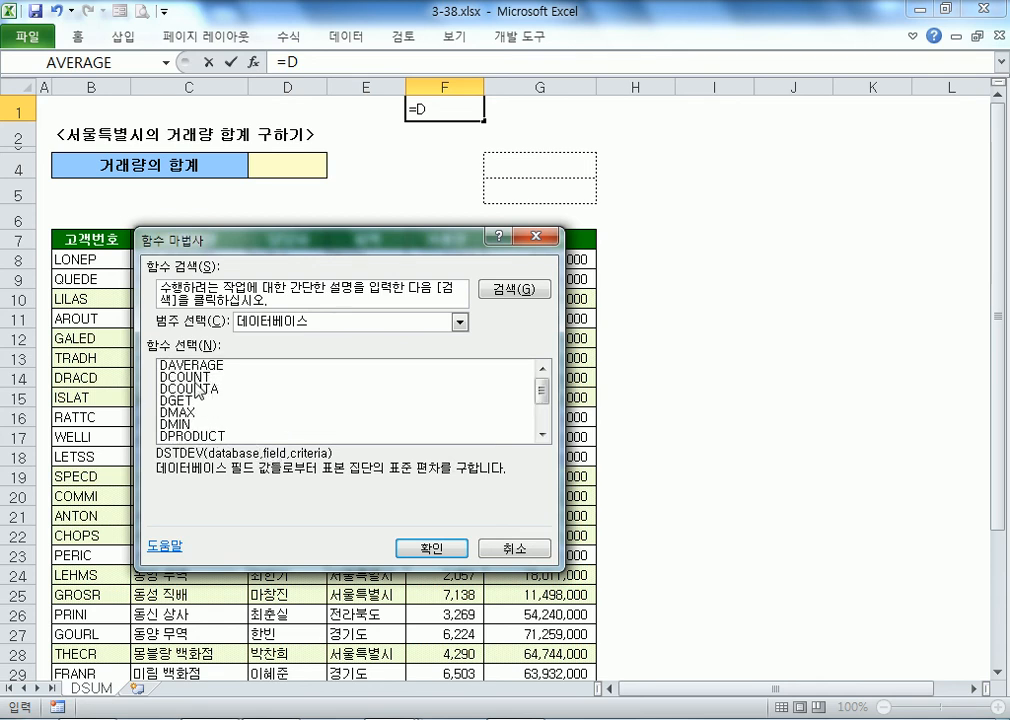
scroll(200, 410, down, 2)
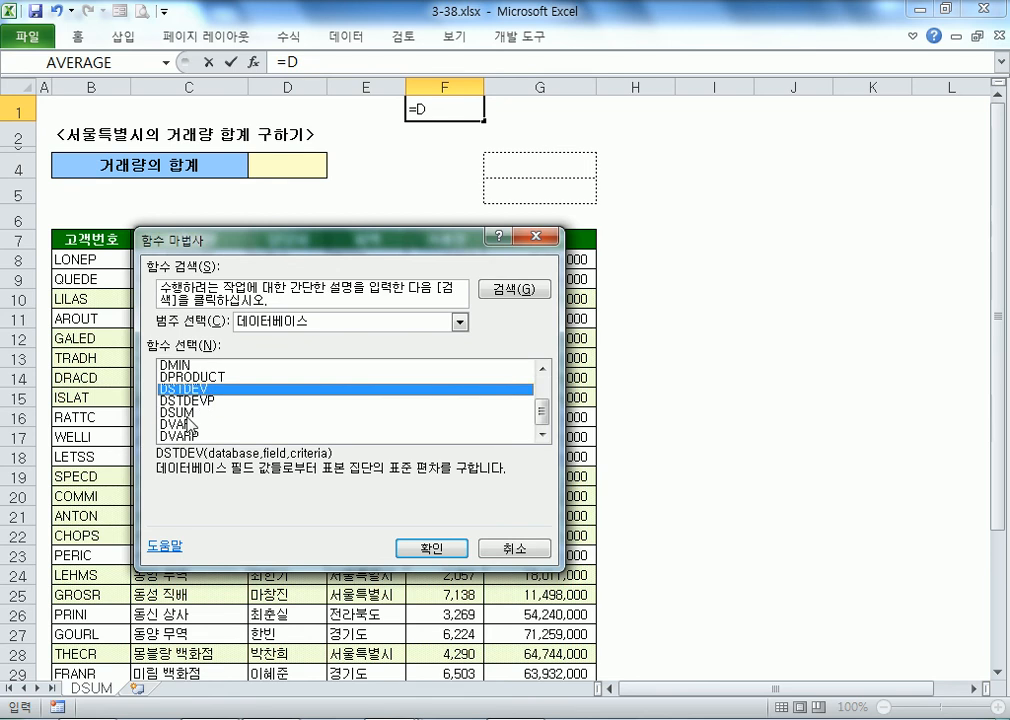
click(190, 425)
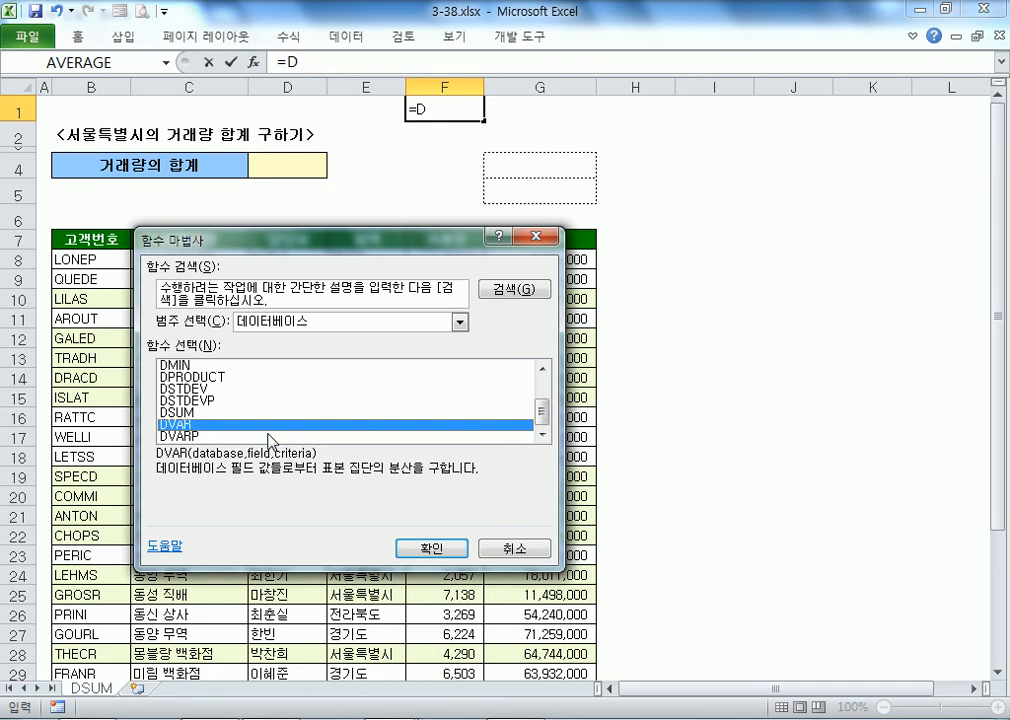
key(Escape)
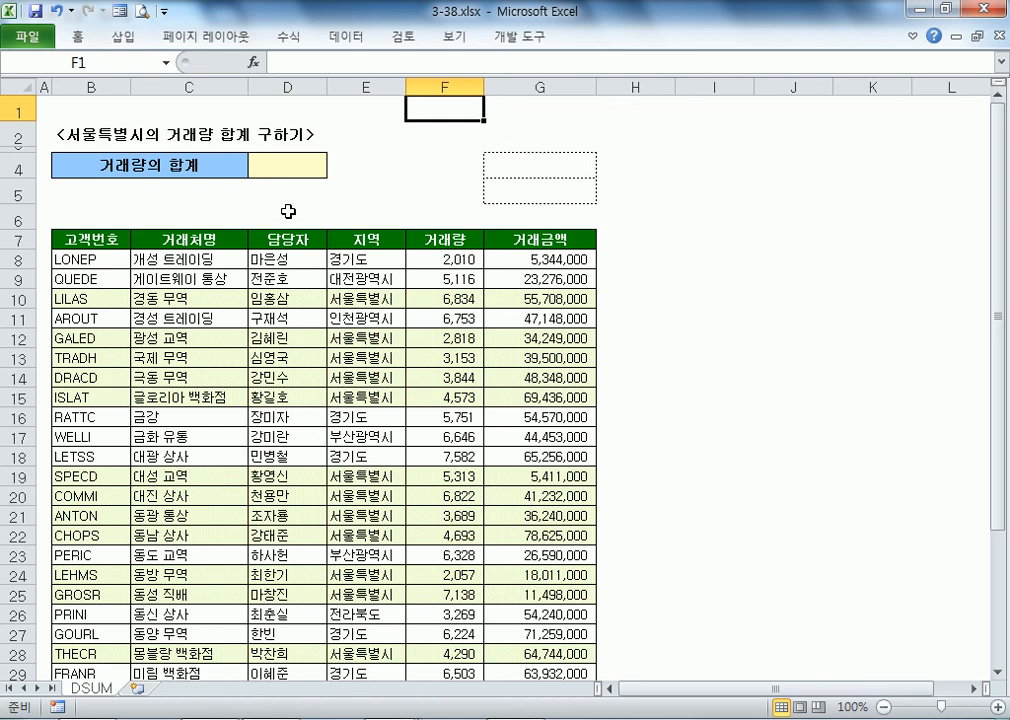
Step: Enter 서울특별시 in G5 and the heading 지역 in G4
click(540, 170)
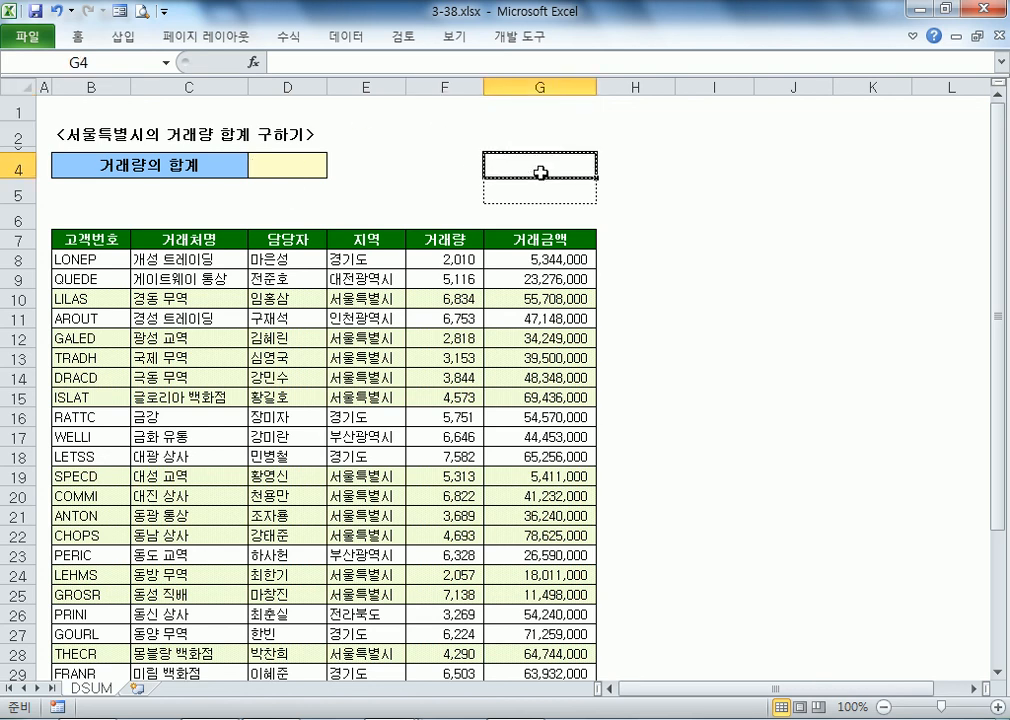
click(557, 200)
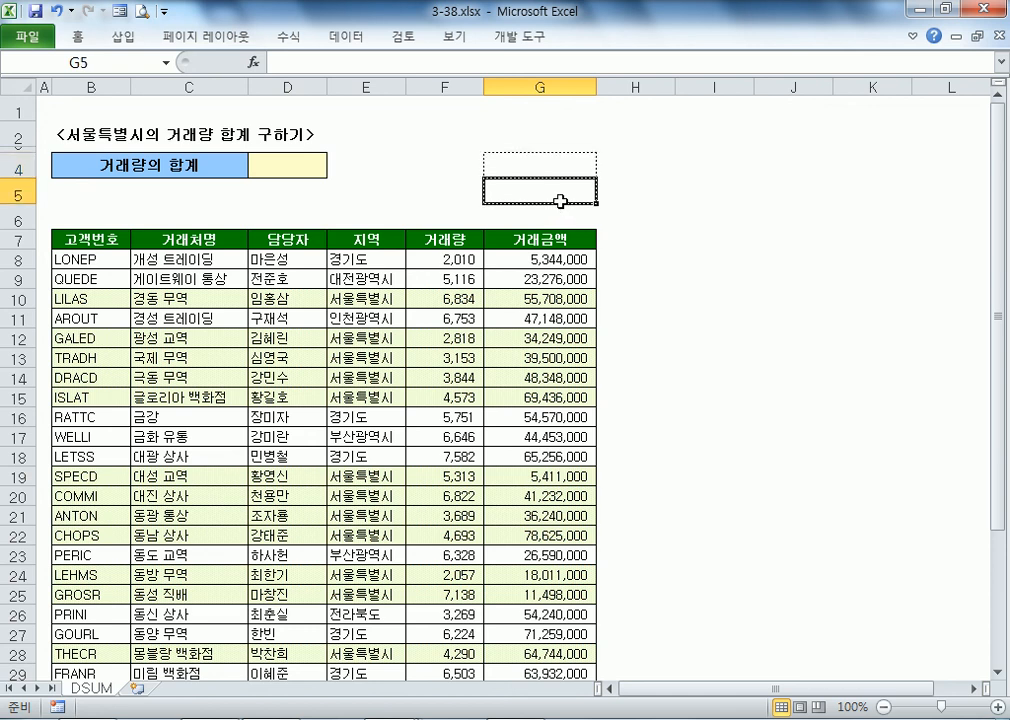
text(TJDNF)
key(Escape)
text(성울특별시)
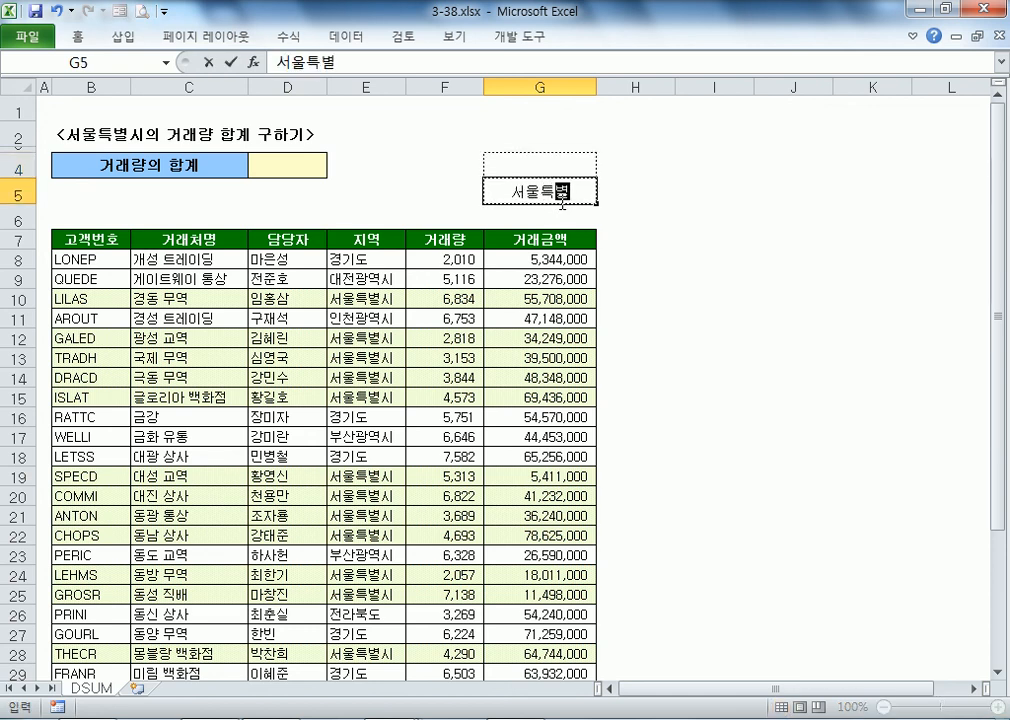
key(Up)
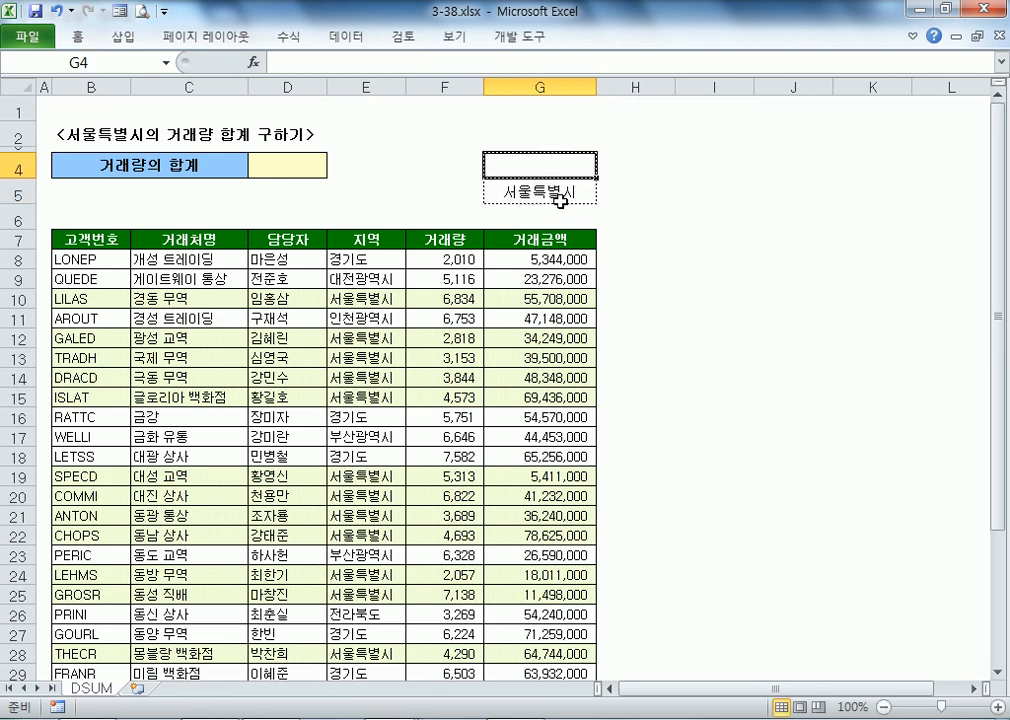
text(지역)
key(Return)
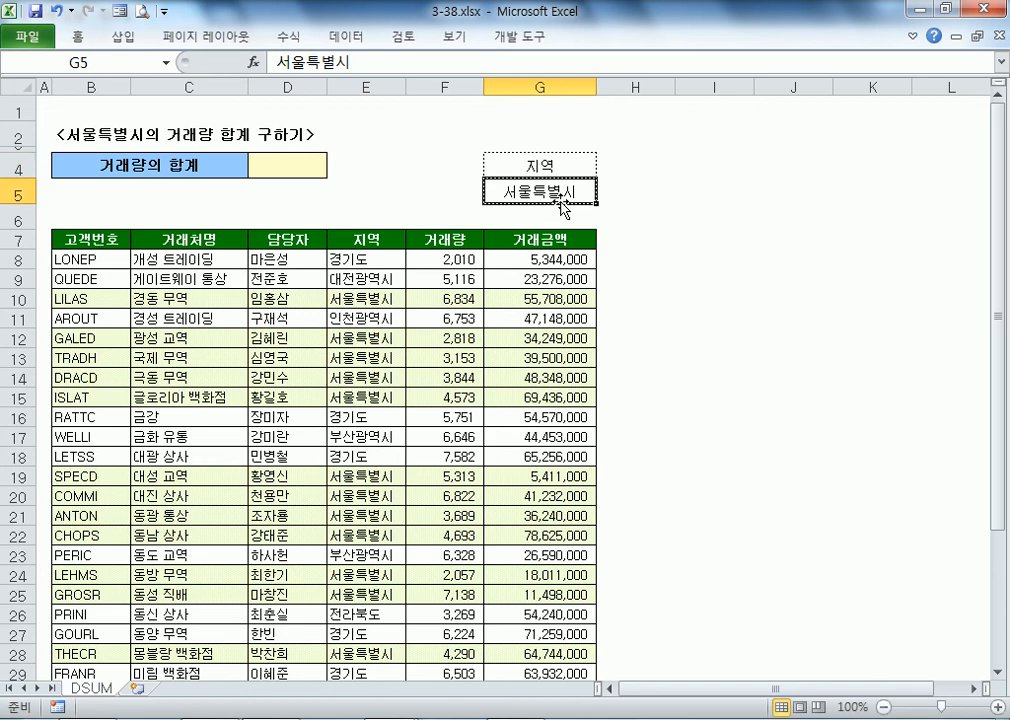
Step: Select the criteria block G4:G5 to check it, then deselect
drag(540, 165, 550, 196)
click(649, 238)
click(548, 166)
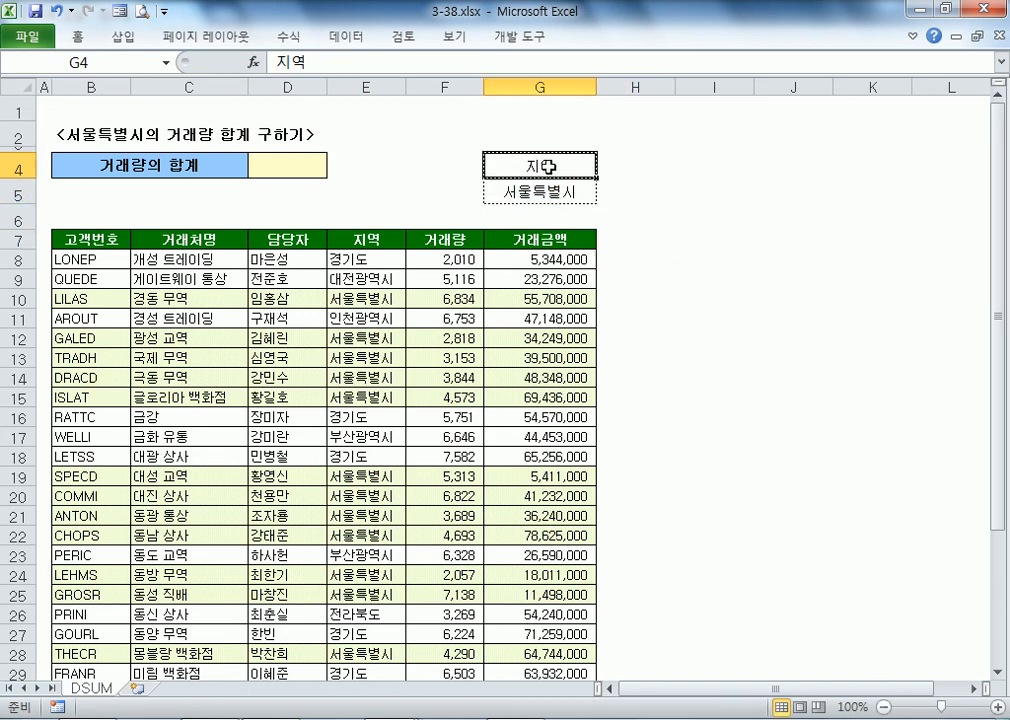
drag(548, 166, 550, 194)
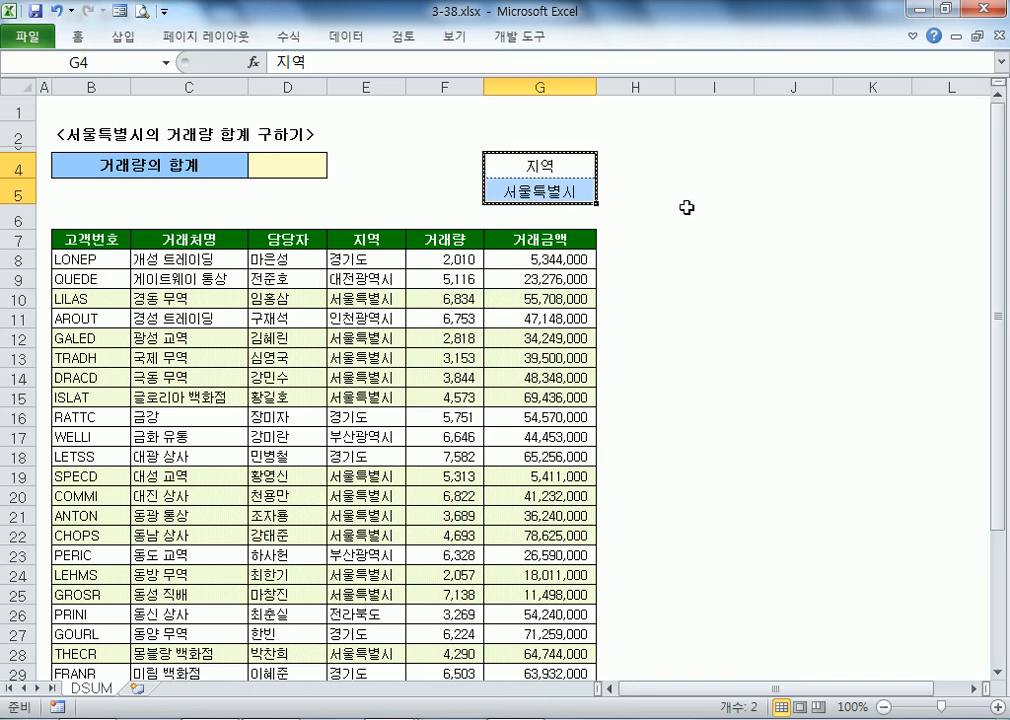
click(686, 208)
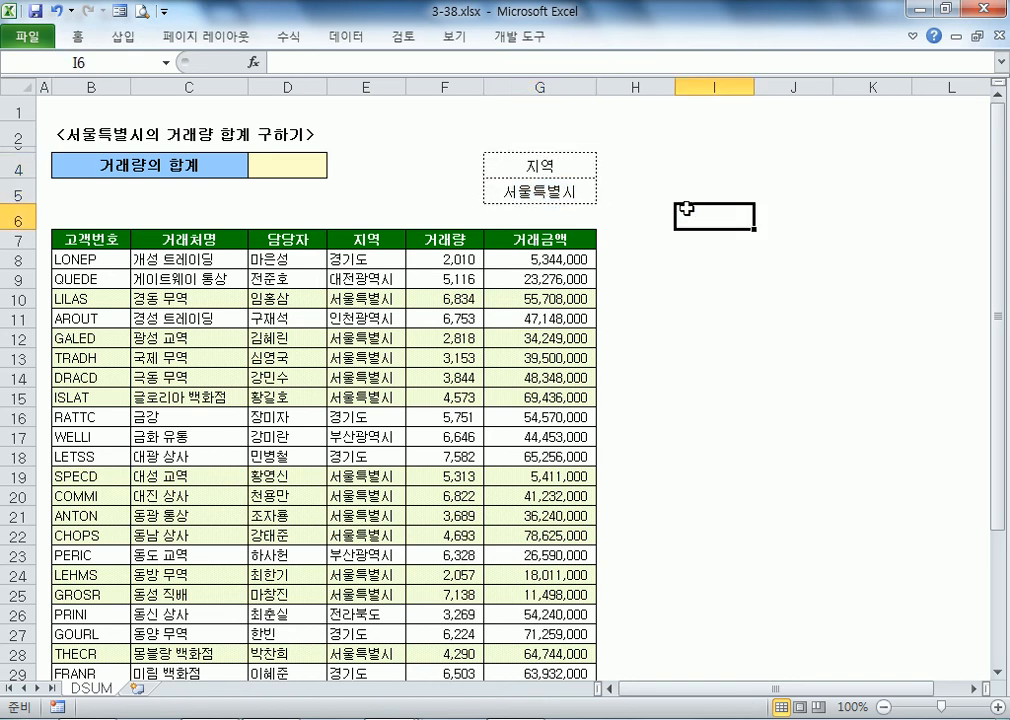
Step: Type =DSUM( into D4 and inspect the function name inside the formula
click(285, 165)
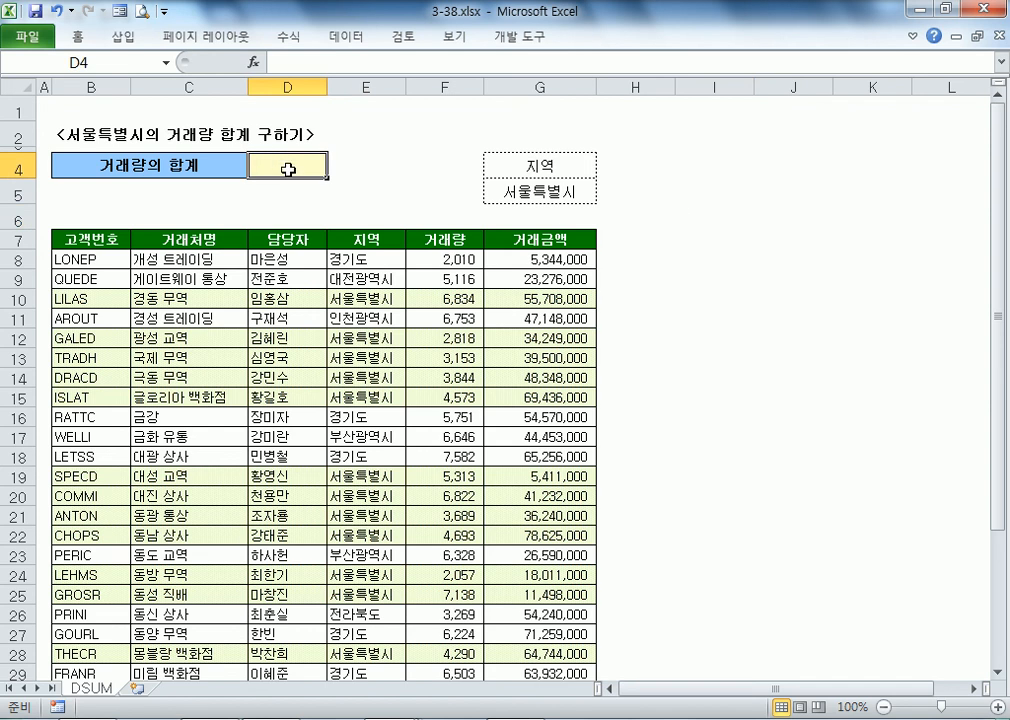
scroll(288, 168, down, 1)
scroll(288, 168, up, 1)
scroll(293, 172, up, 4)
scroll(296, 171, up, 1)
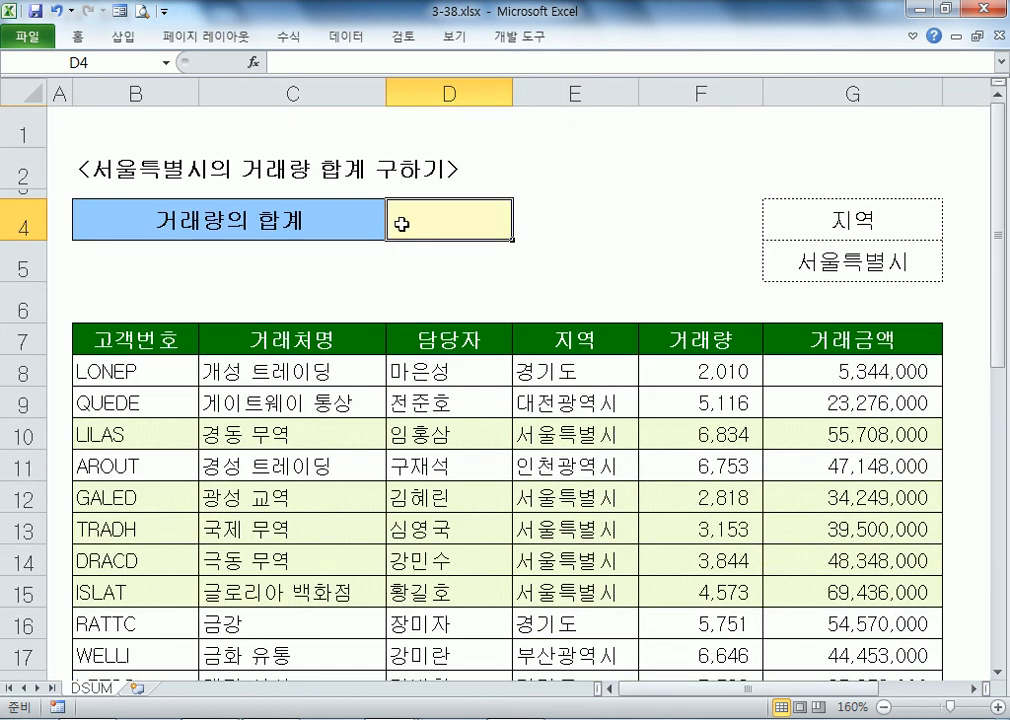
text(=)
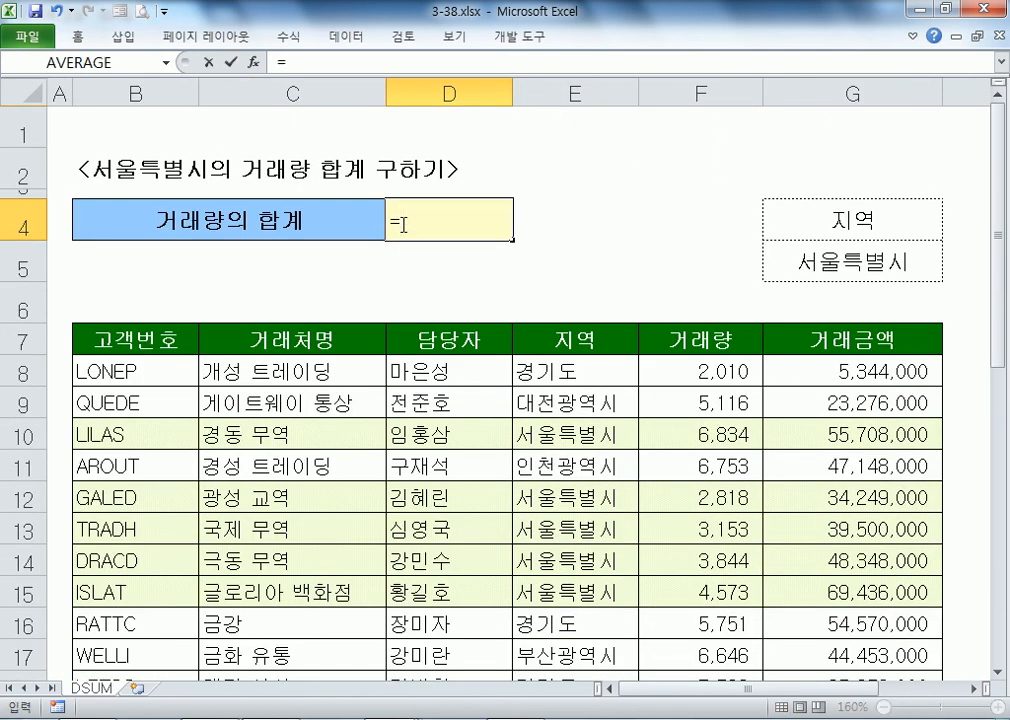
text(DSUM()
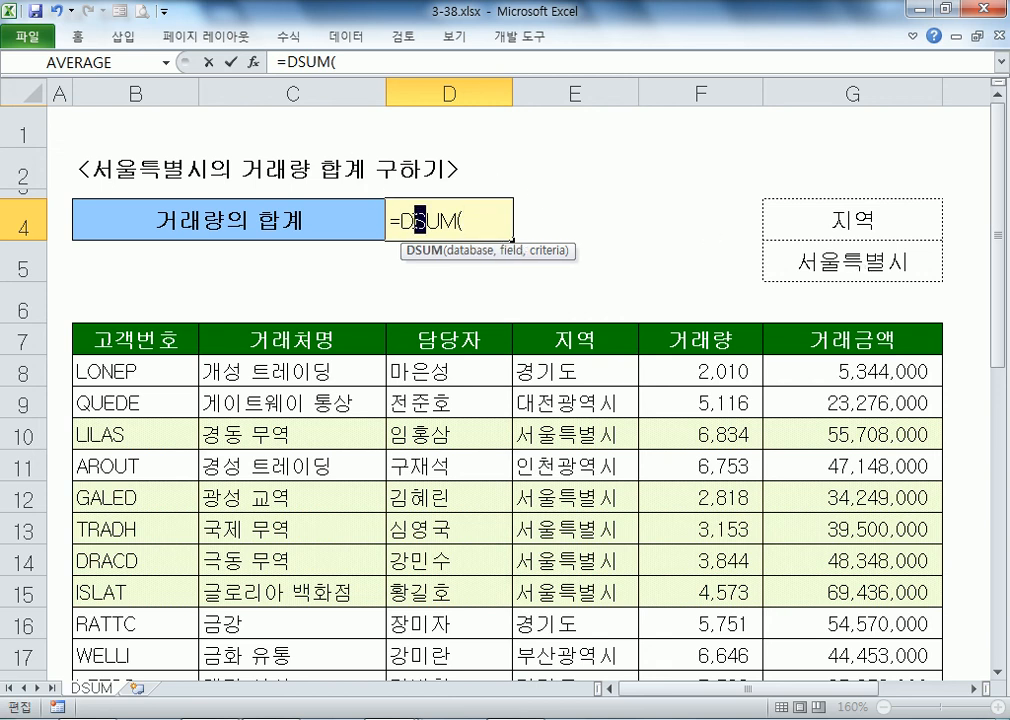
click(424, 219)
double_click(424, 219)
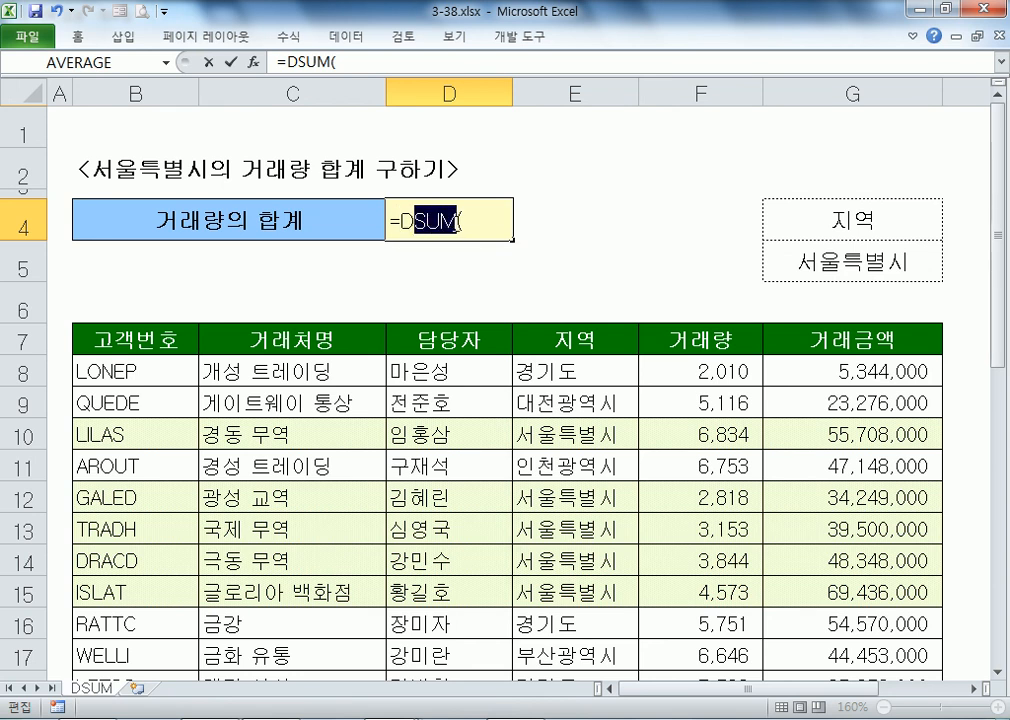
click(476, 215)
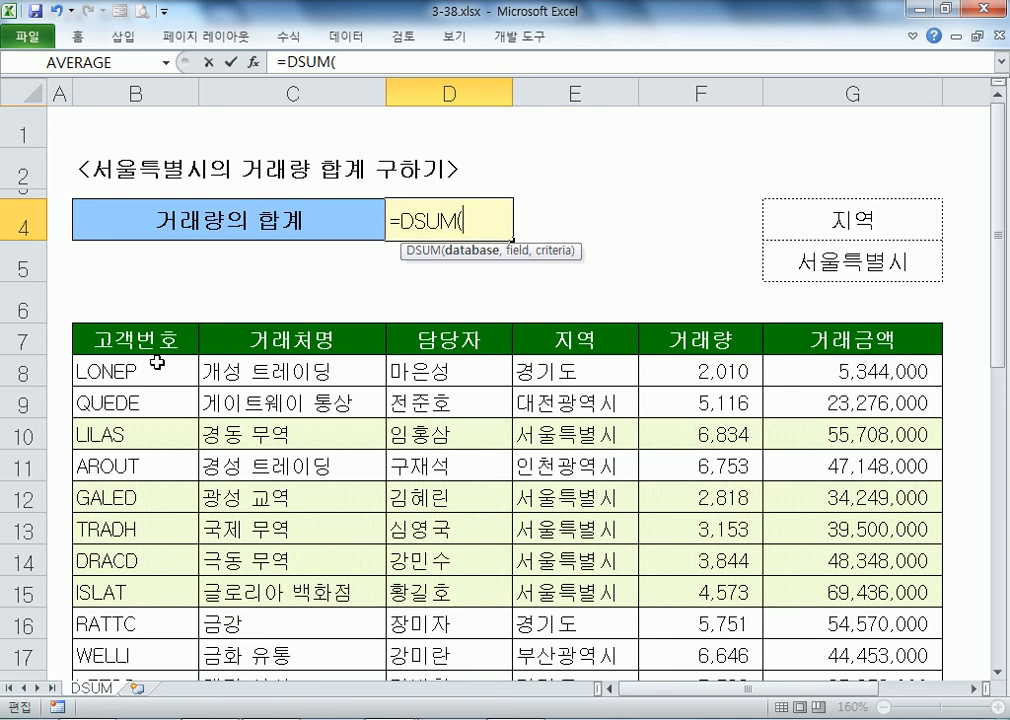
Step: Cancel the unfinished D4 entry and mark the transaction table from its header row
key(Escape)
scroll(430, 275, down, 3)
scroll(449, 286, up, 3)
scroll(706, 370, down, 1)
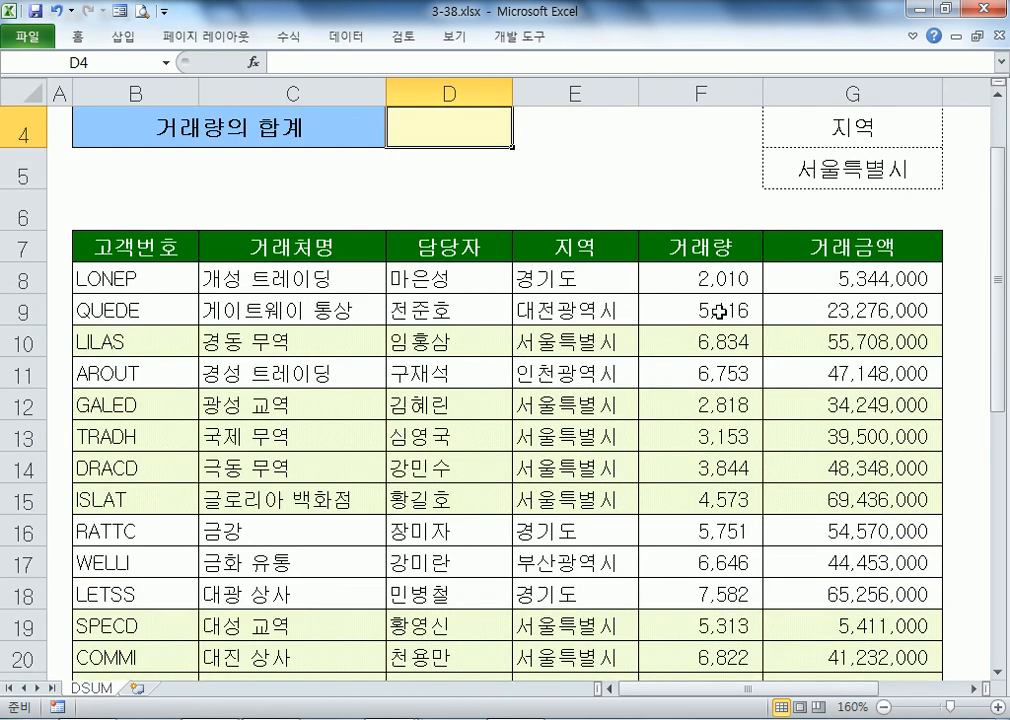
drag(669, 275, 655, 598)
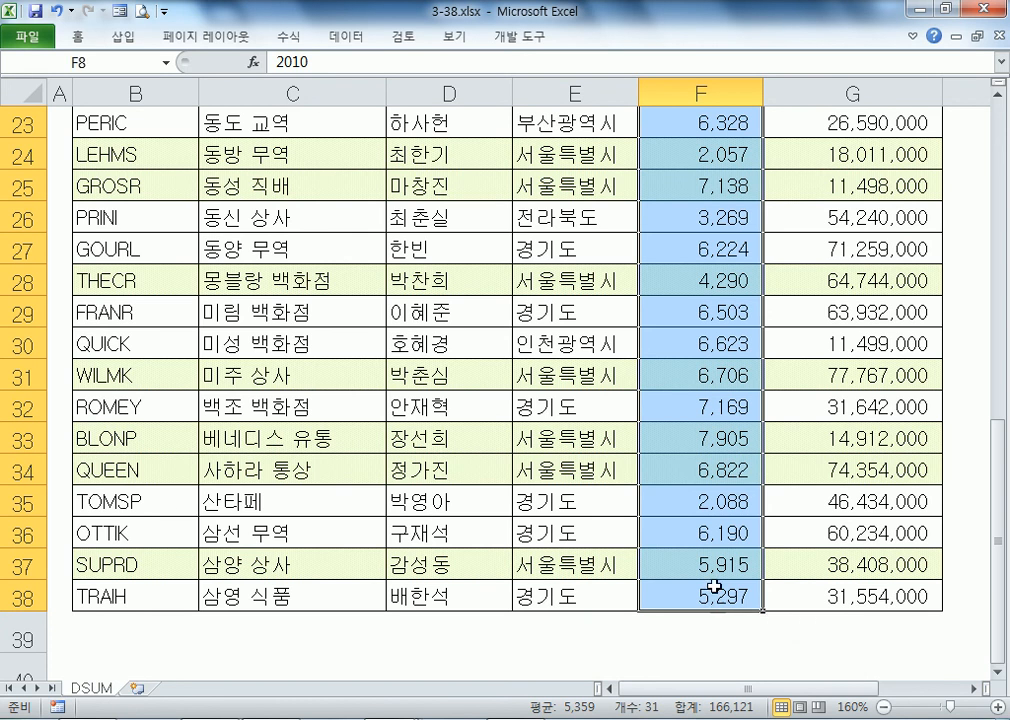
scroll(717, 514, up, 7)
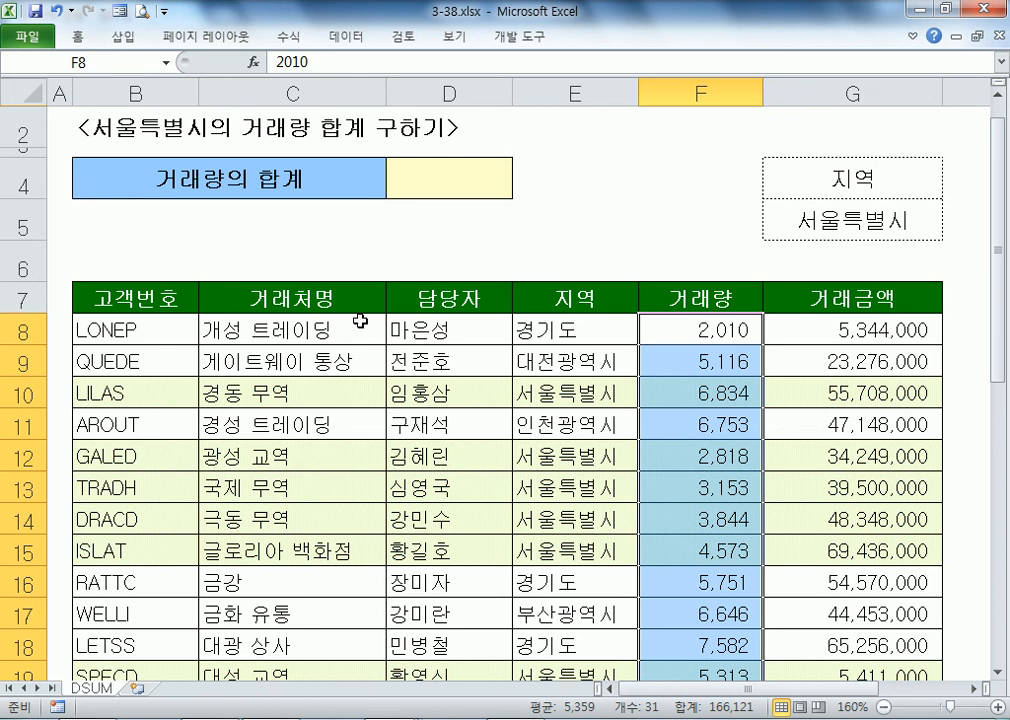
drag(144, 302, 850, 539)
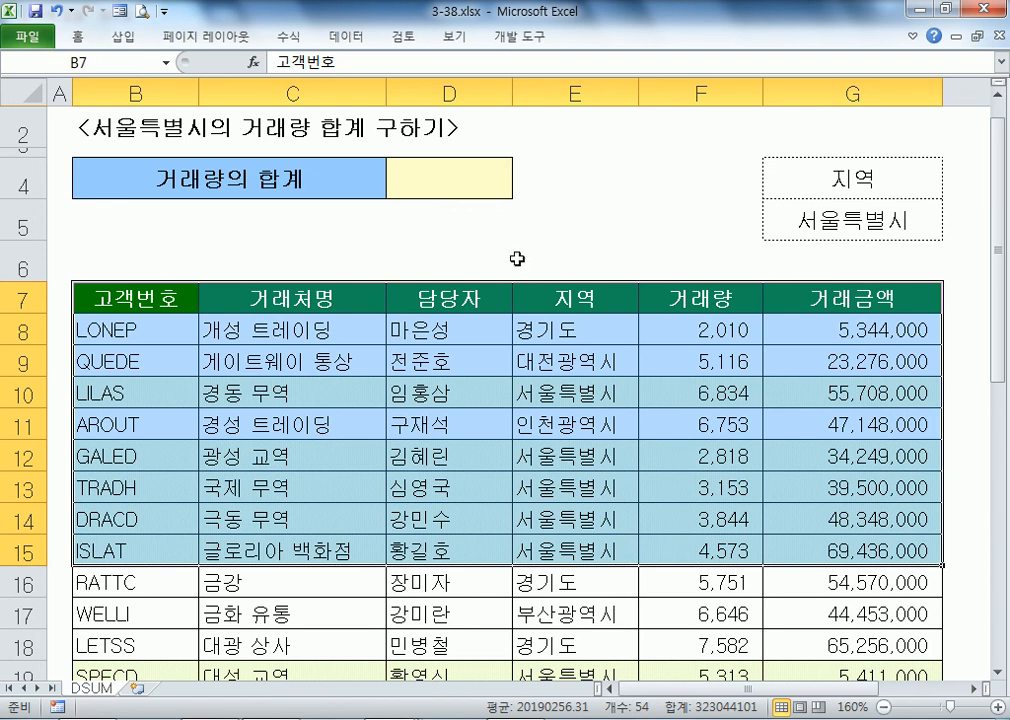
Step: Re-enter =DSUM( in D4 with B7:G38 as the database range
click(446, 185)
text(=SU)
key(BackSpace)
key(BackSpace)
text(DSUM()
drag(90, 291, 848, 590)
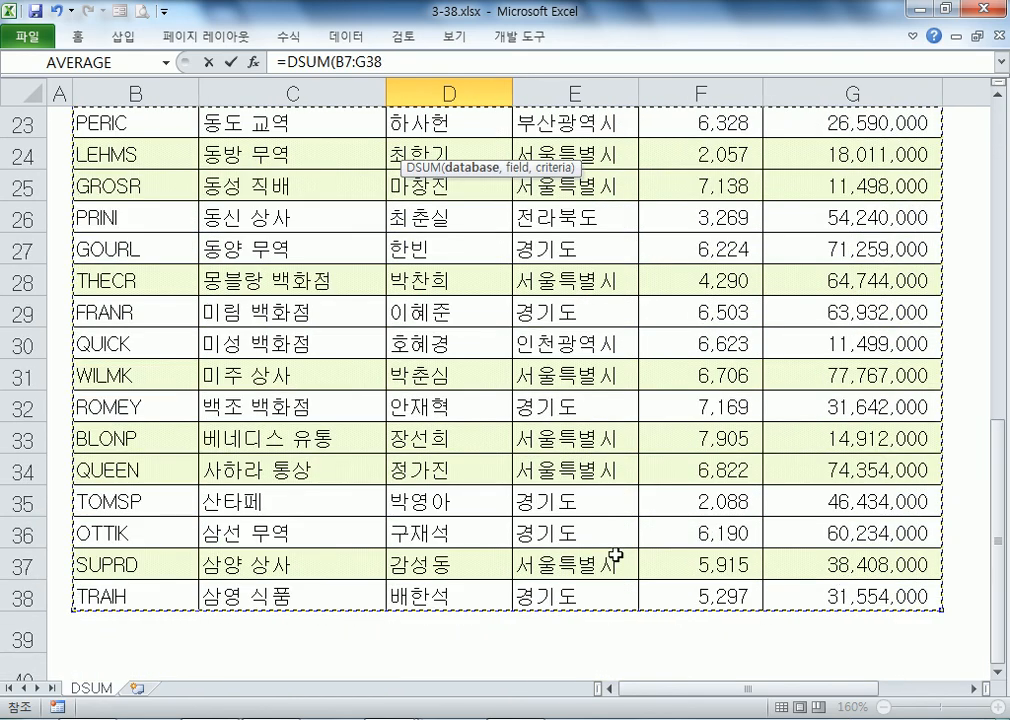
scroll(521, 478, up, 8)
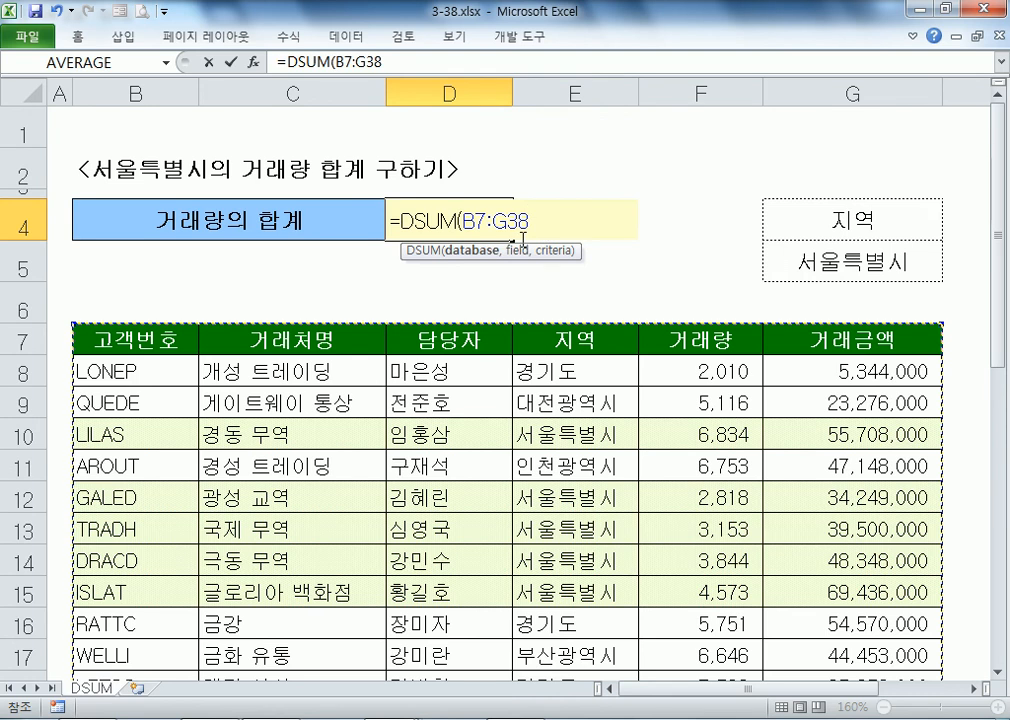
Step: Add the field argument, trying F7, G7 and a quoted "거래량" before returning to F7
text(,)
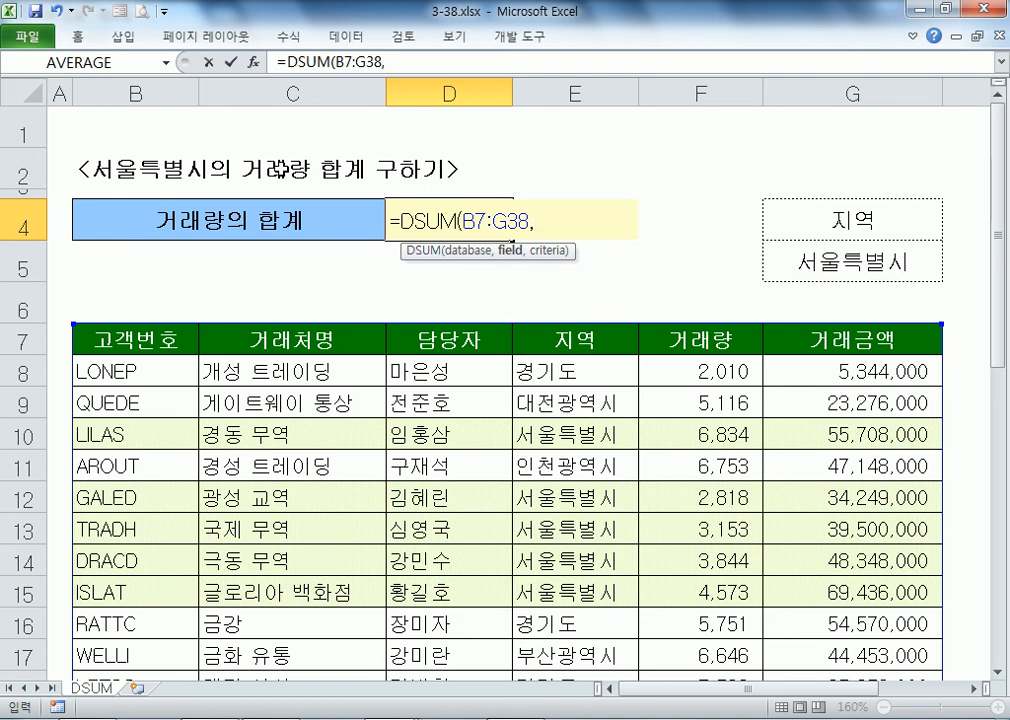
click(661, 337)
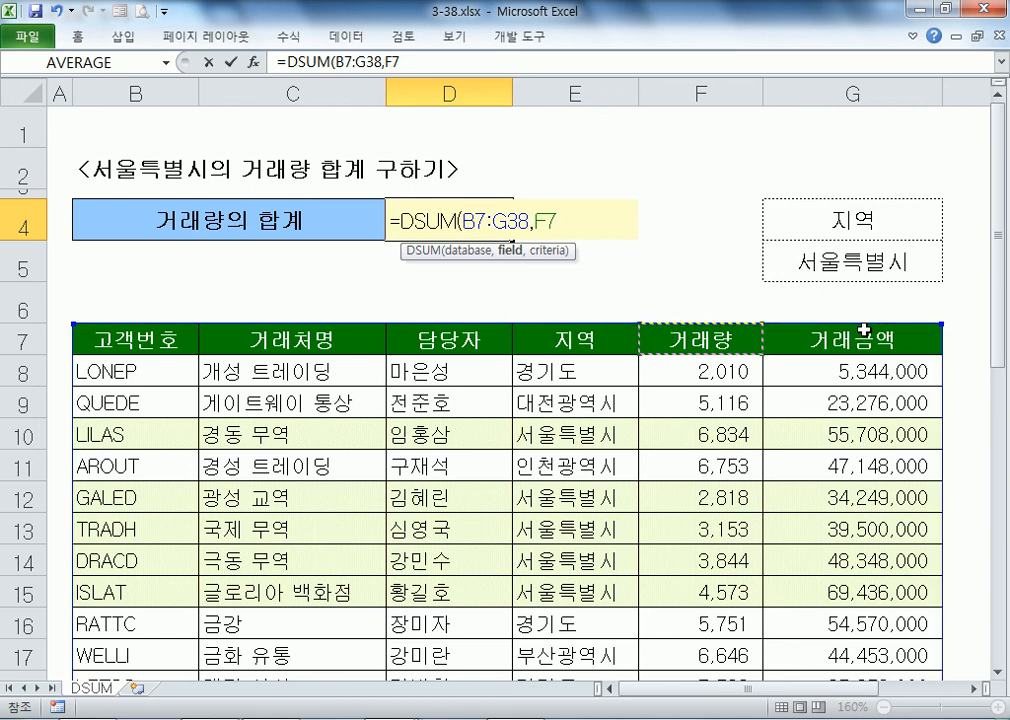
click(836, 346)
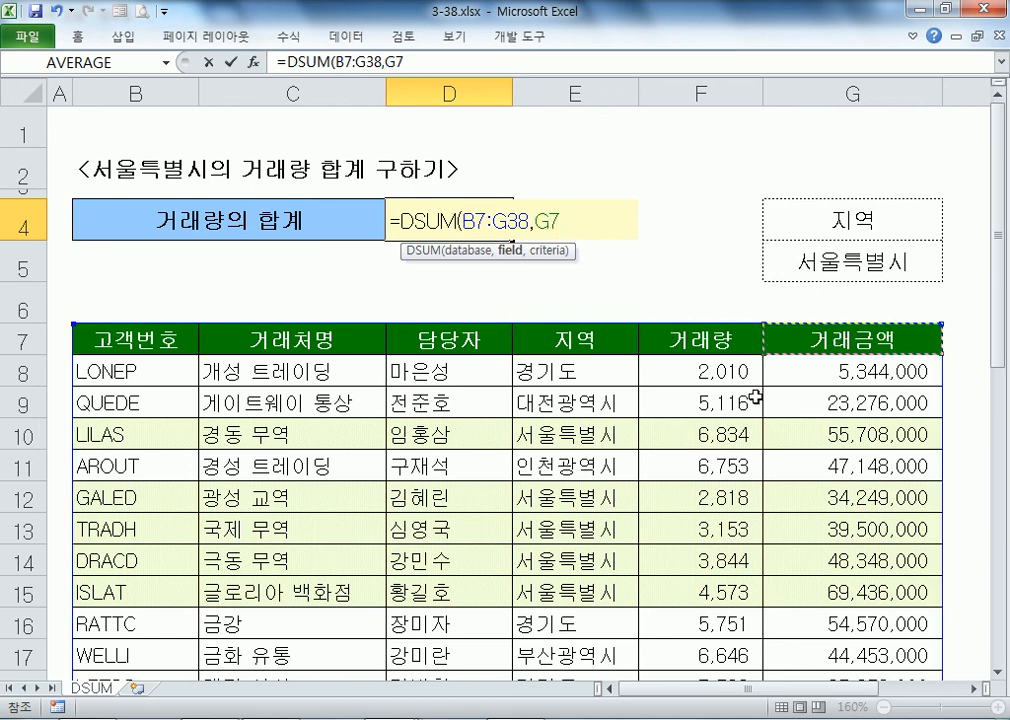
click(665, 345)
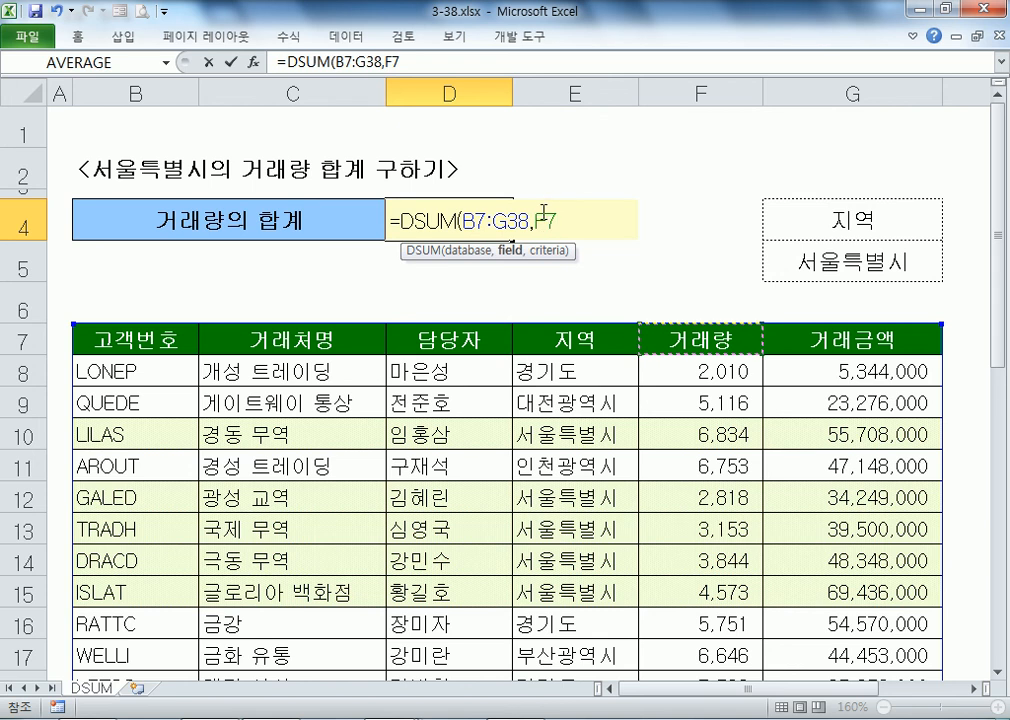
key(Left)
key(BackSpace)
text("rj)
key(BackSpace)
key(BackSpace)
text(걸래량)
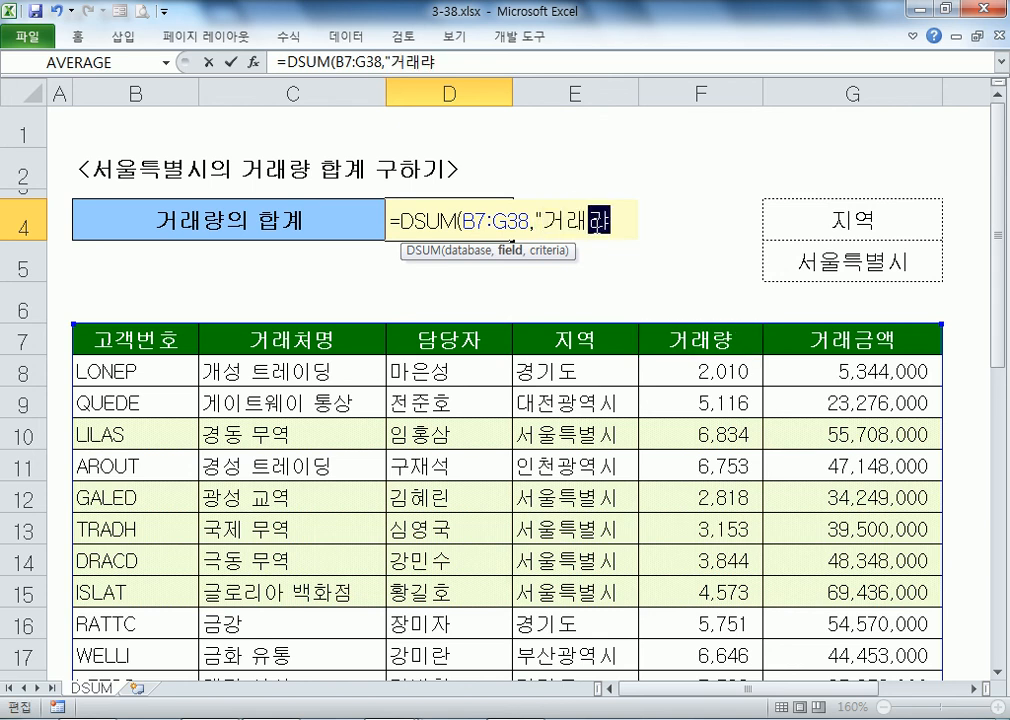
text(")
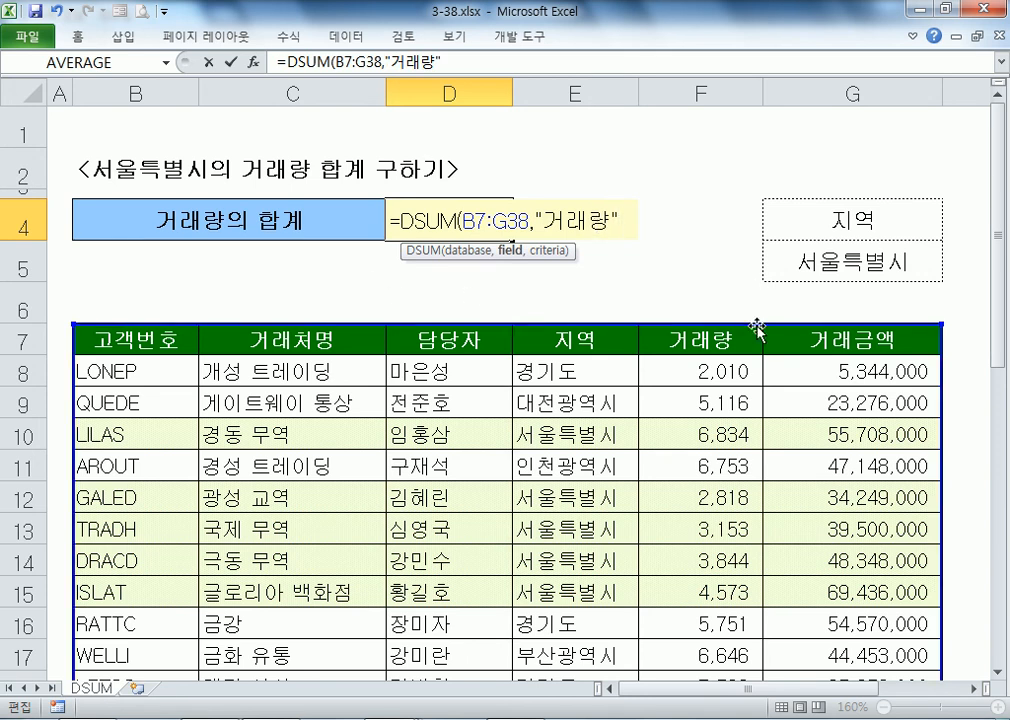
drag(534, 221, 640, 221)
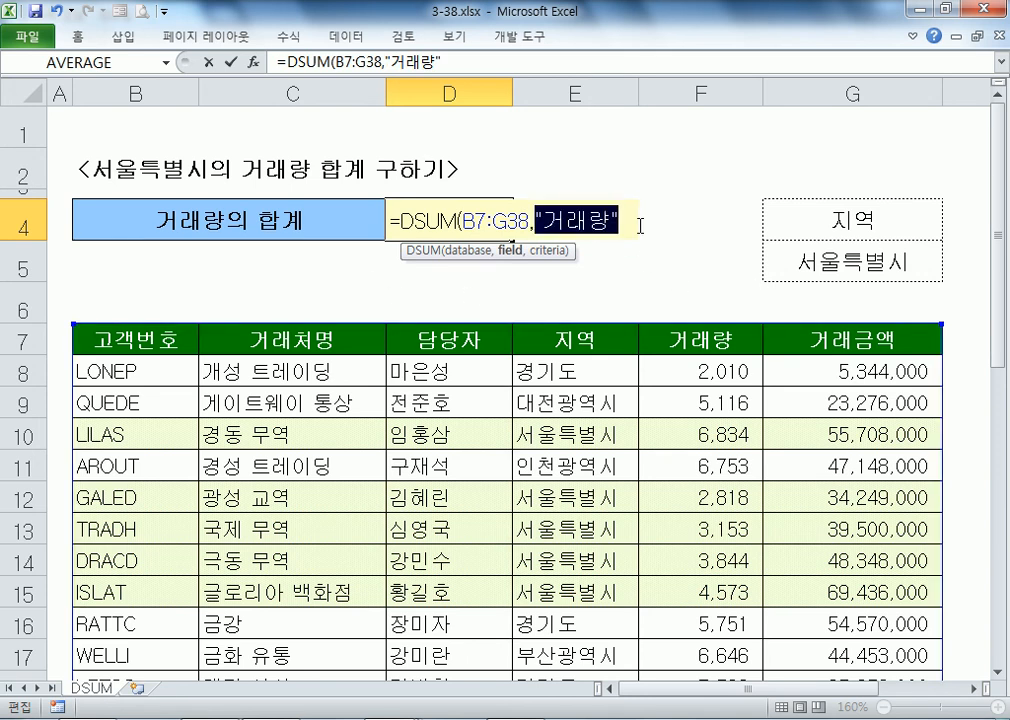
key(BackSpace)
click(713, 340)
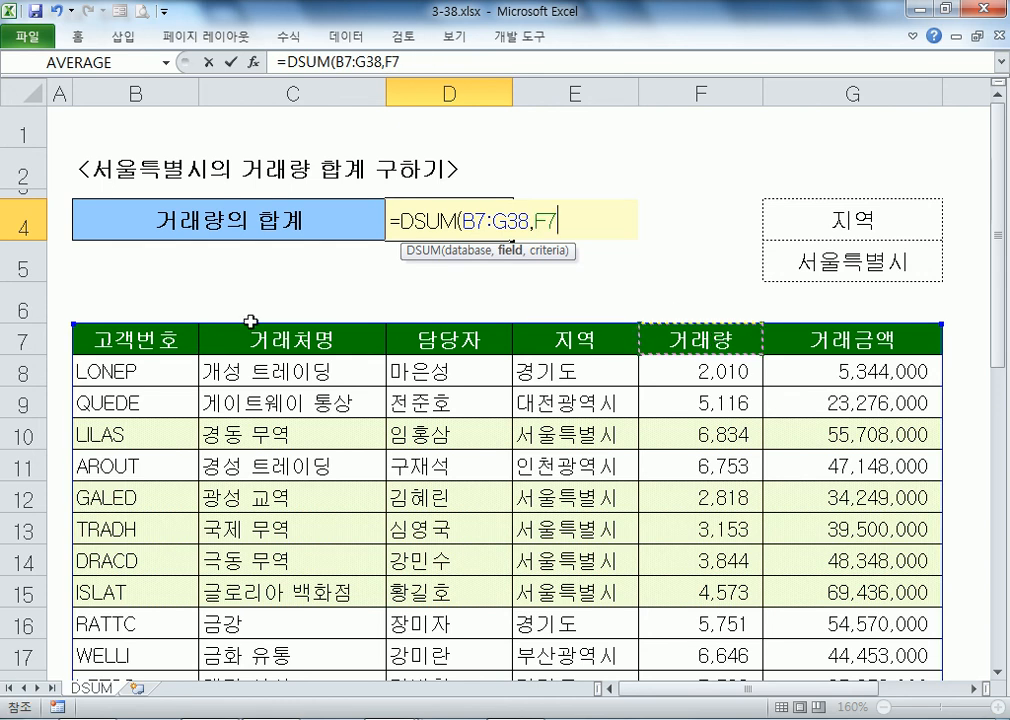
Step: Try field 5, dismiss the too-few-arguments error, and set F7 as the field
key(BackSpace)
key(BackSpace)
text(5)
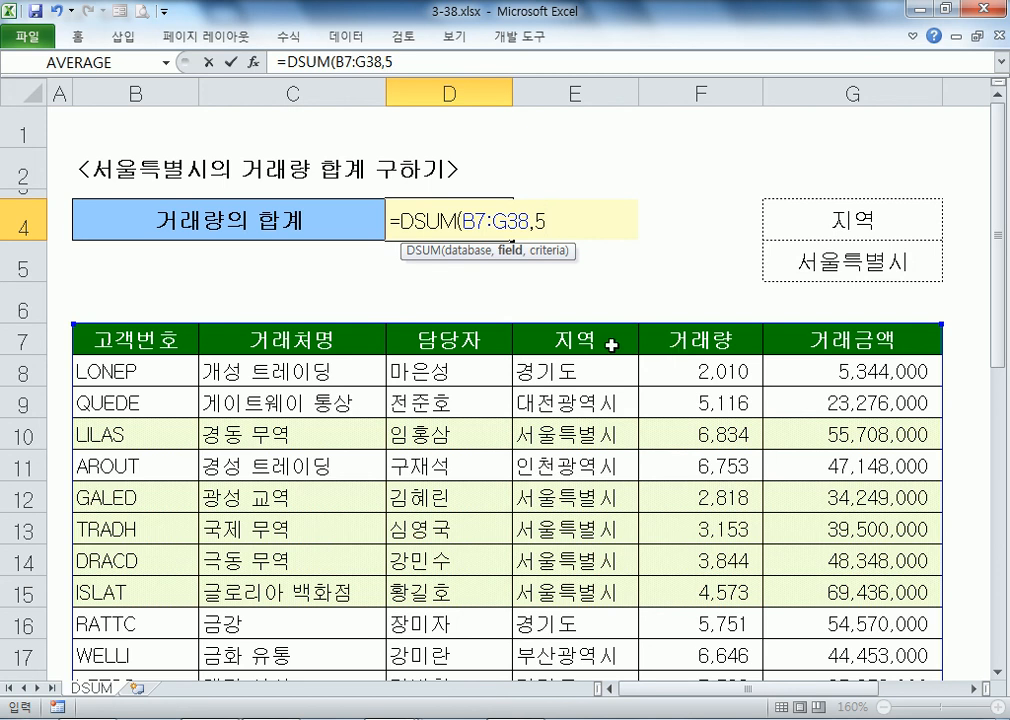
key(Return)
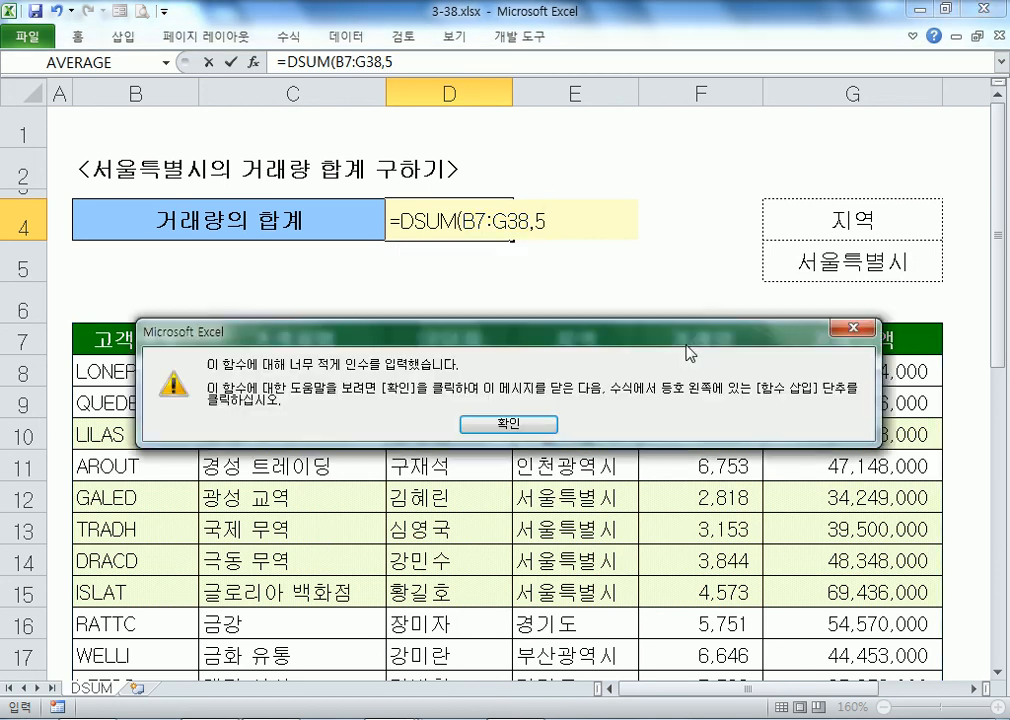
click(508, 424)
click(663, 339)
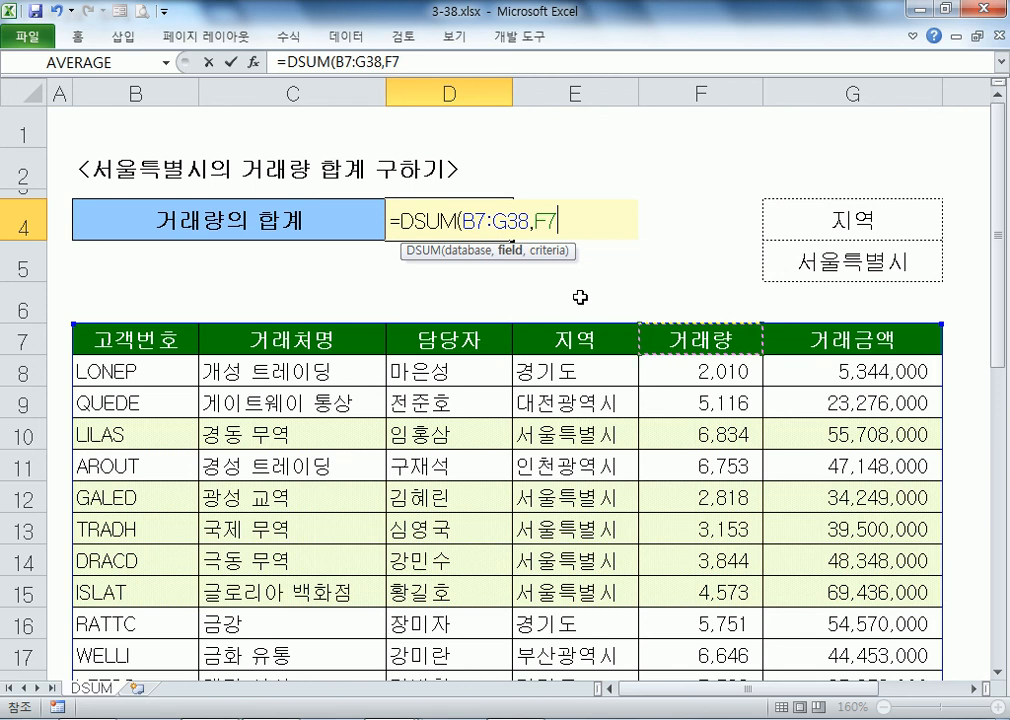
Step: Add a comma and try E10, E7:E8 and E7 as the criteria argument
text(,)
click(587, 435)
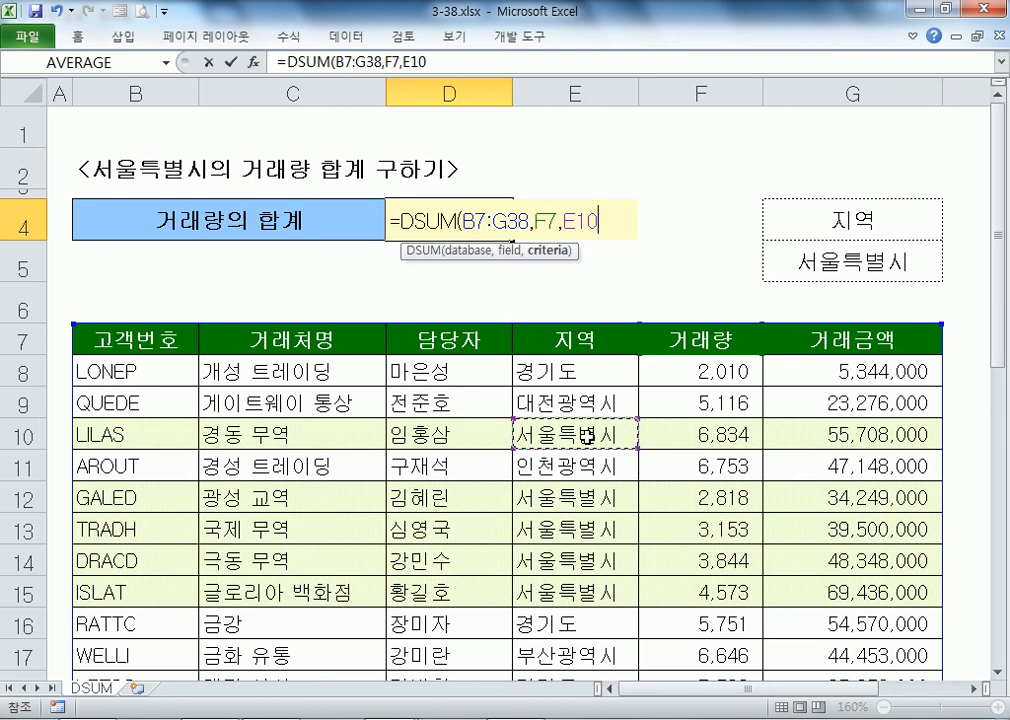
drag(562, 219, 595, 219)
key(Delete)
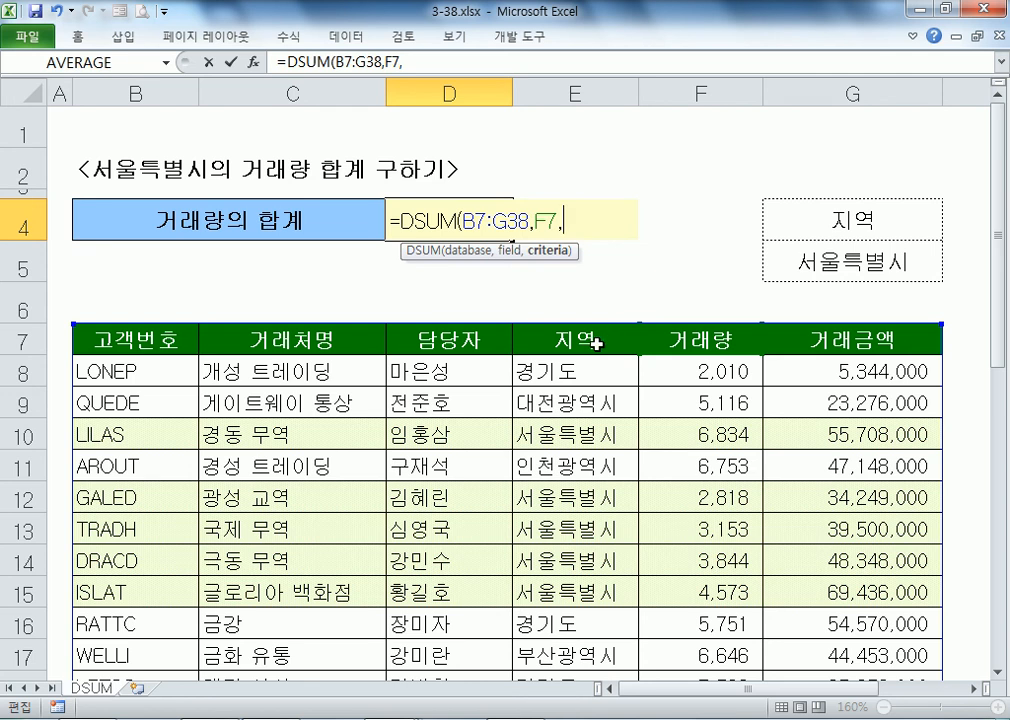
drag(597, 343, 577, 388)
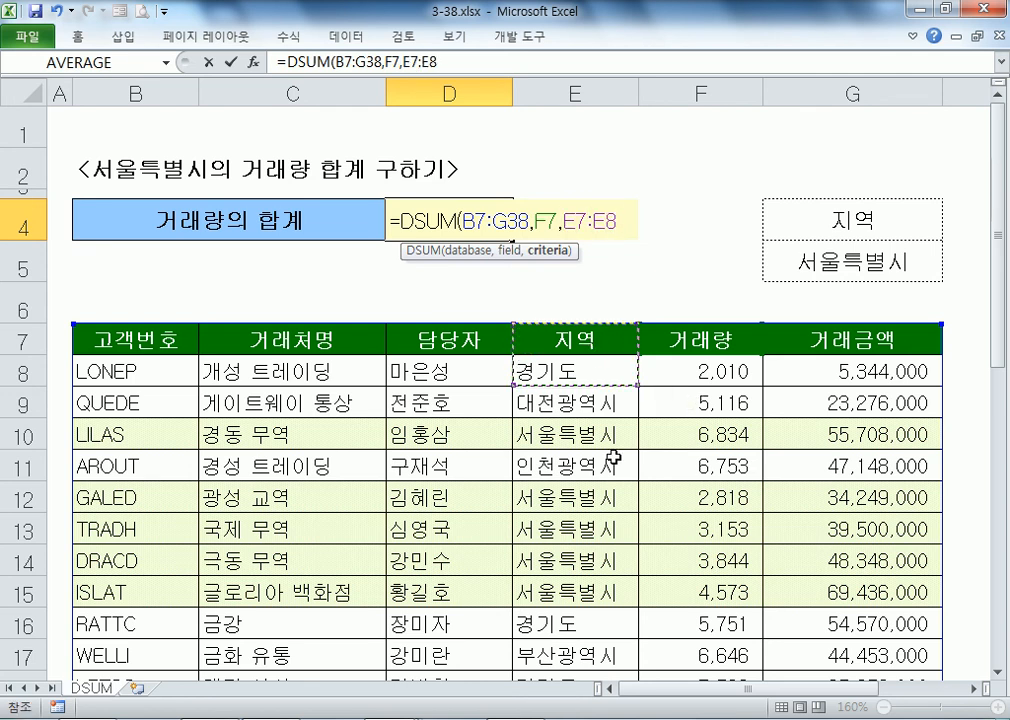
click(580, 340)
click(577, 430)
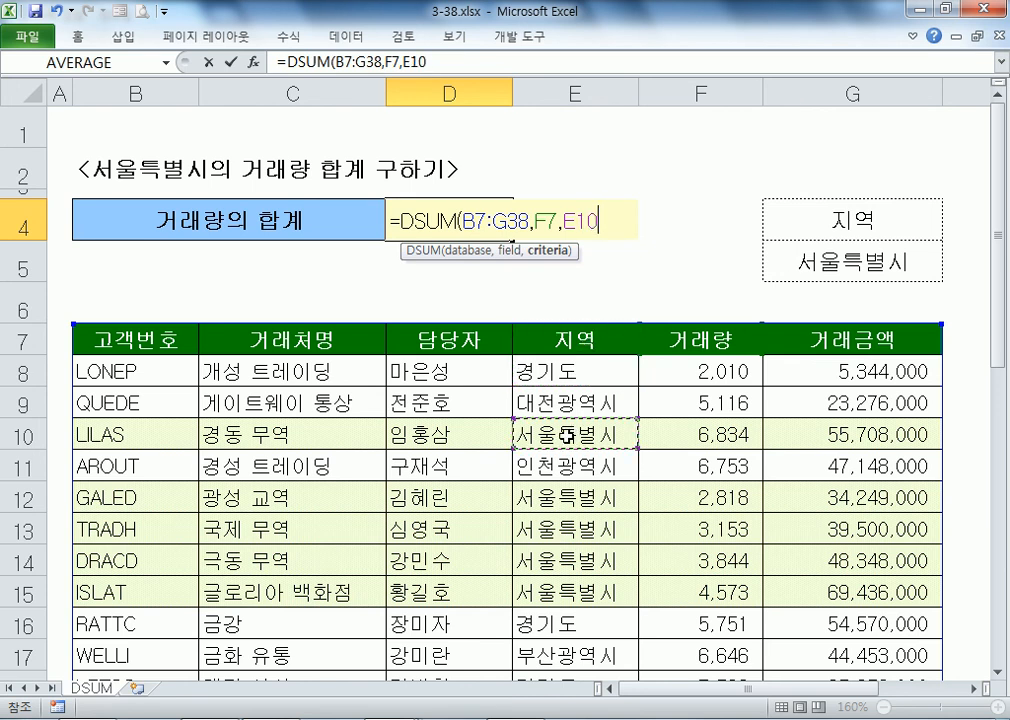
click(579, 348)
click(572, 433)
click(580, 342)
click(575, 433)
click(583, 346)
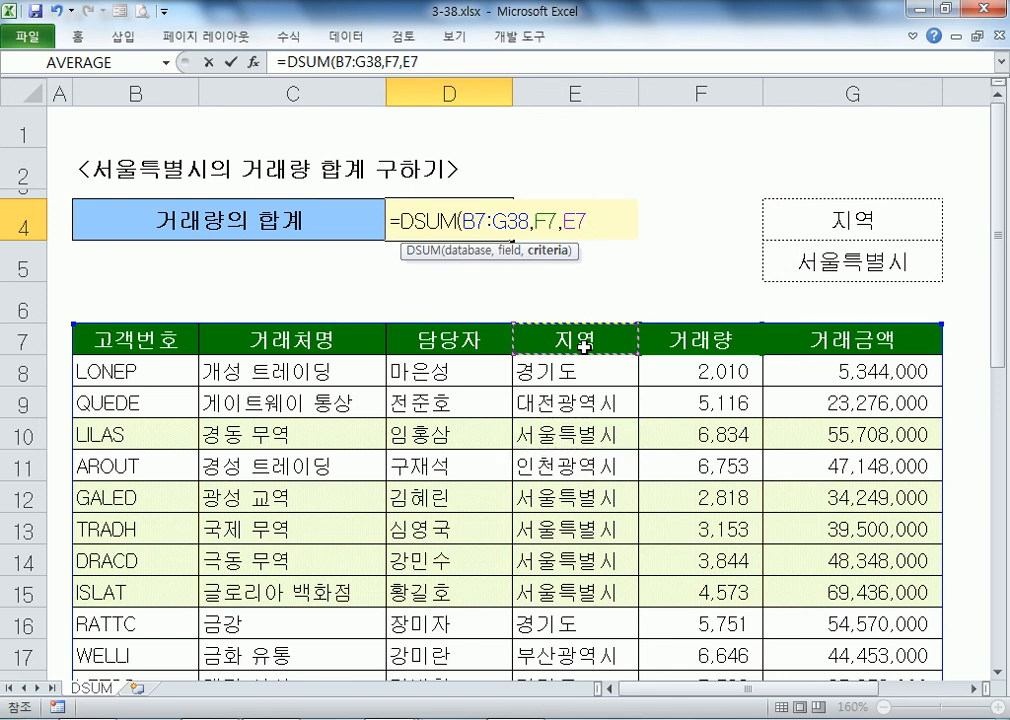
Step: Set G4:G5 as criteria and enter =DSUM(B7:G38,F7,G4:G5), giving 82,572
drag(769, 219, 786, 262)
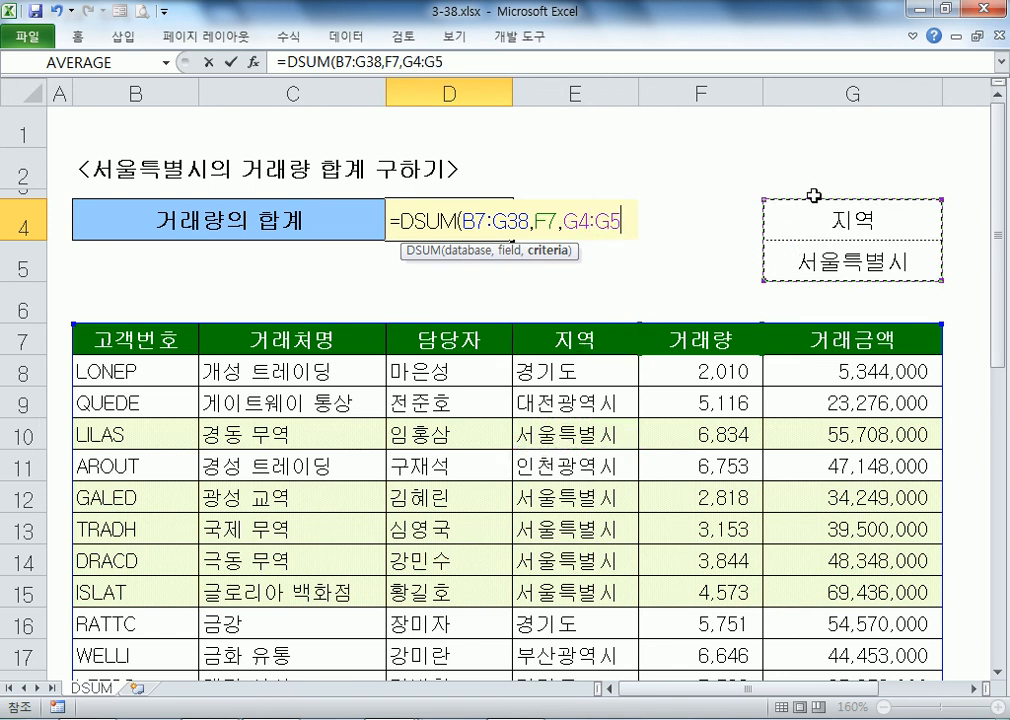
drag(583, 333, 573, 360)
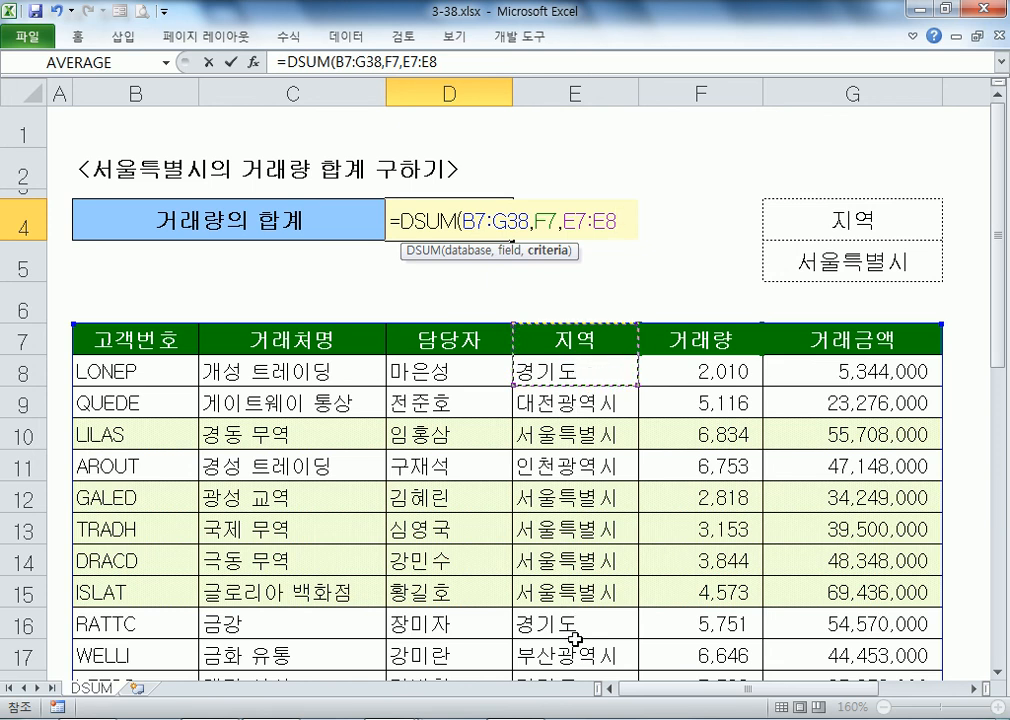
drag(778, 223, 766, 260)
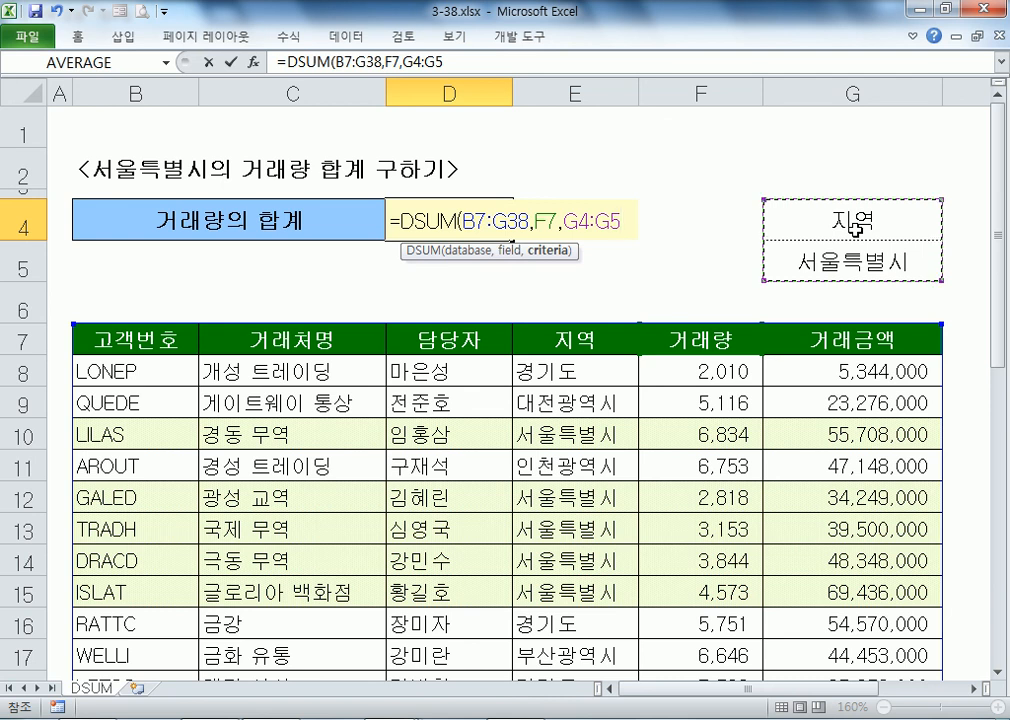
key(Return)
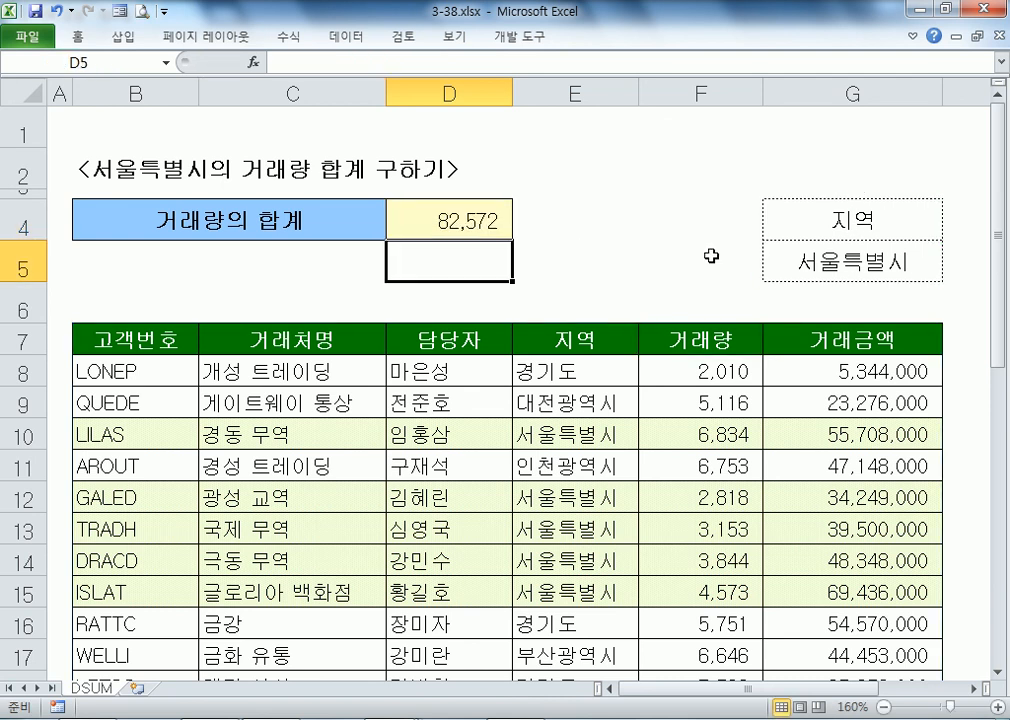
Step: Check D4's formula, then set the G5 criterion to 경기도 and then 부산광역시
click(413, 224)
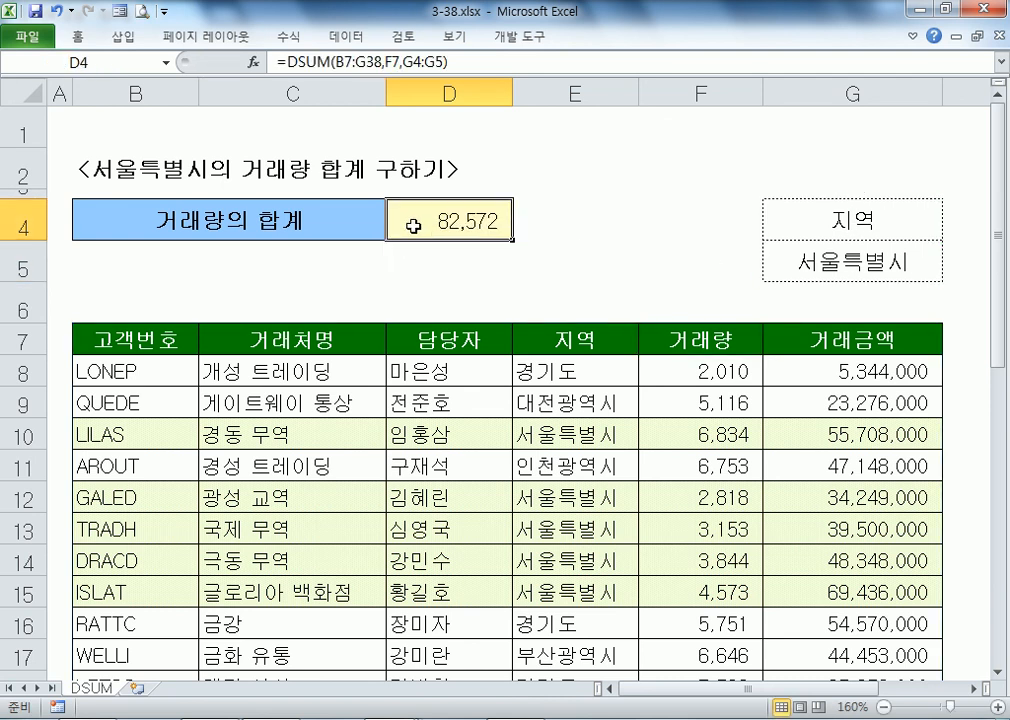
click(769, 256)
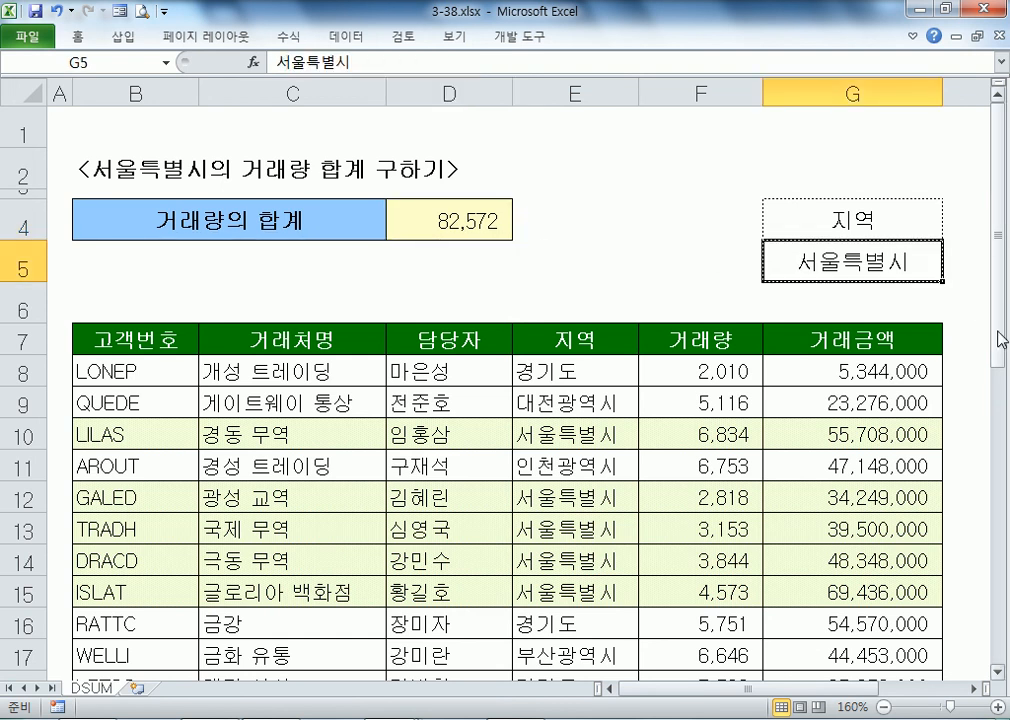
text(경기도)
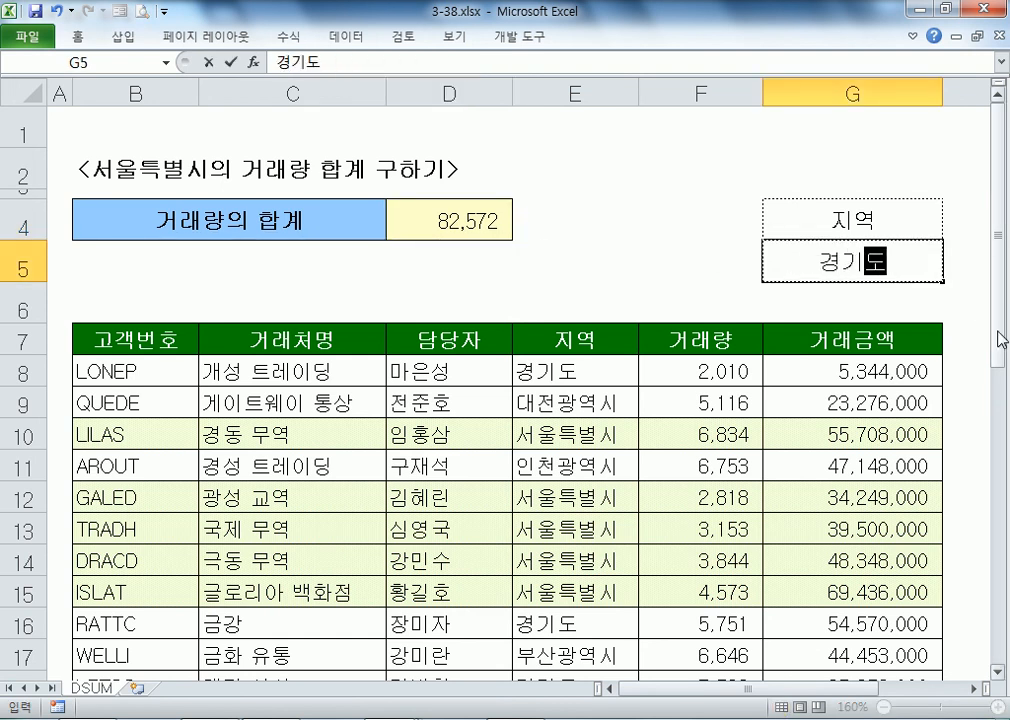
key(Return)
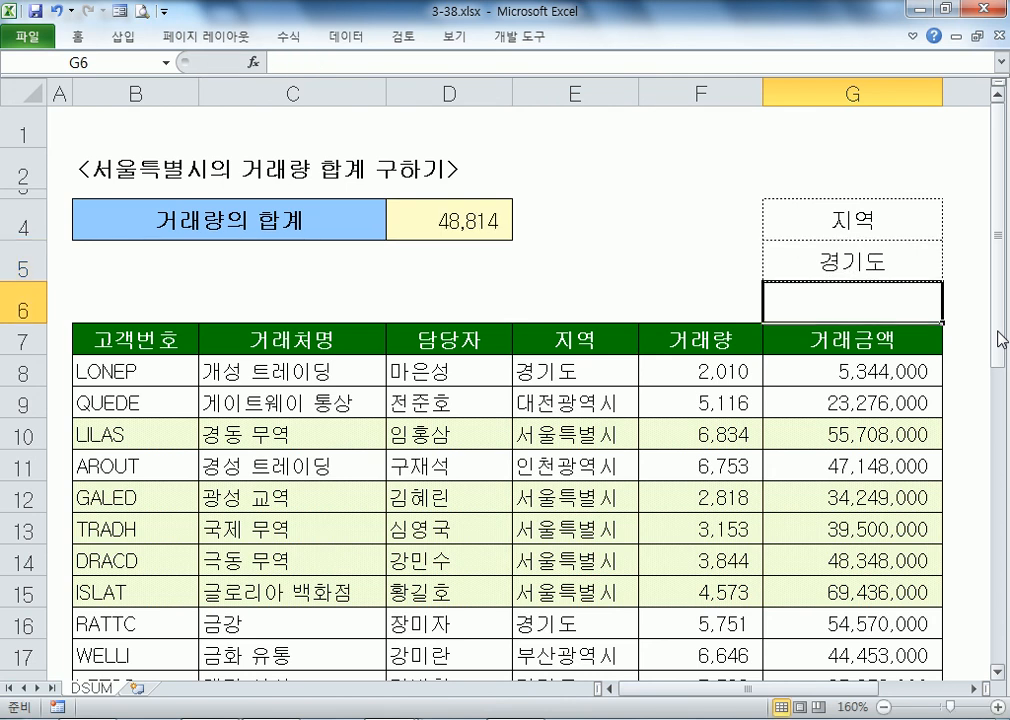
key(Up)
text(부산광역)
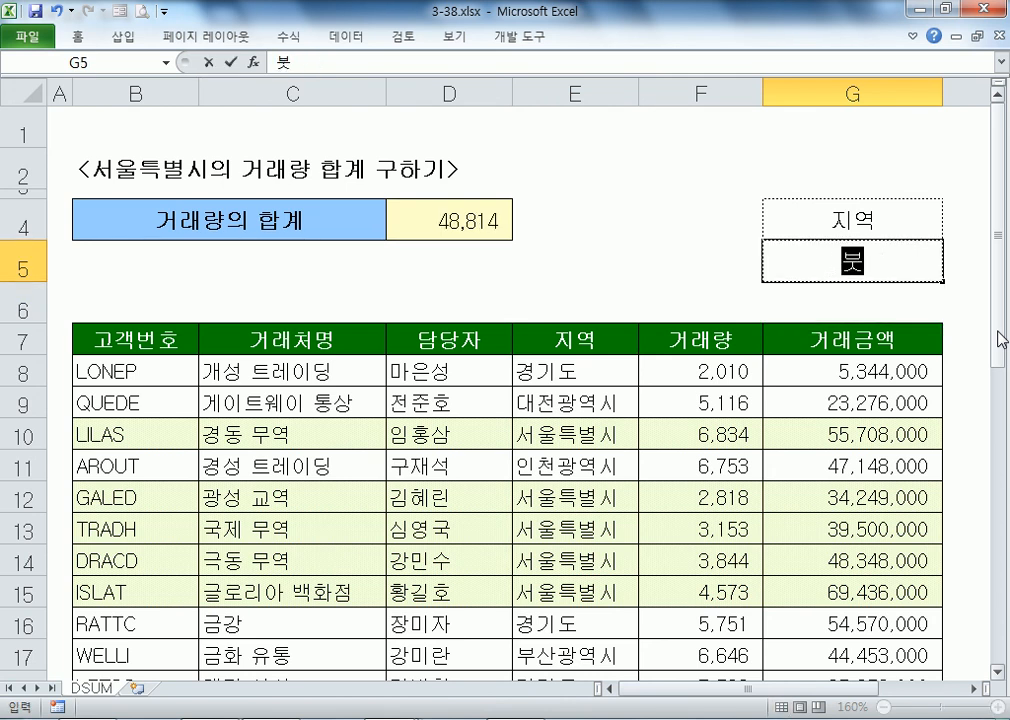
text(시)
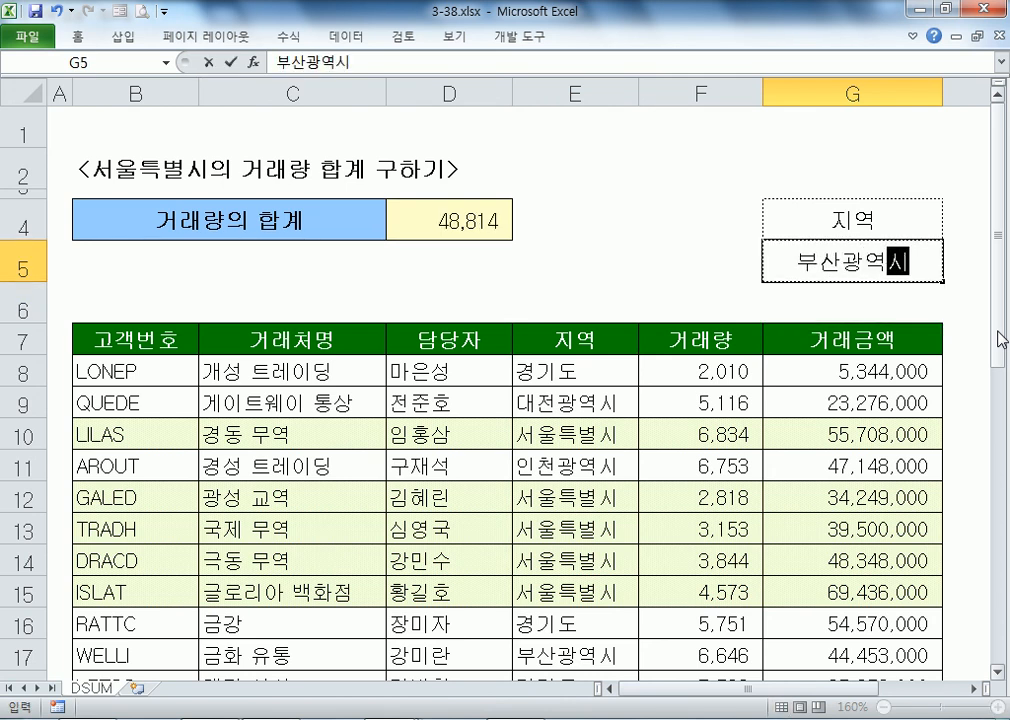
key(Return)
Step: Change the G5 criterion to 서울, then to 서울특별시
click(405, 223)
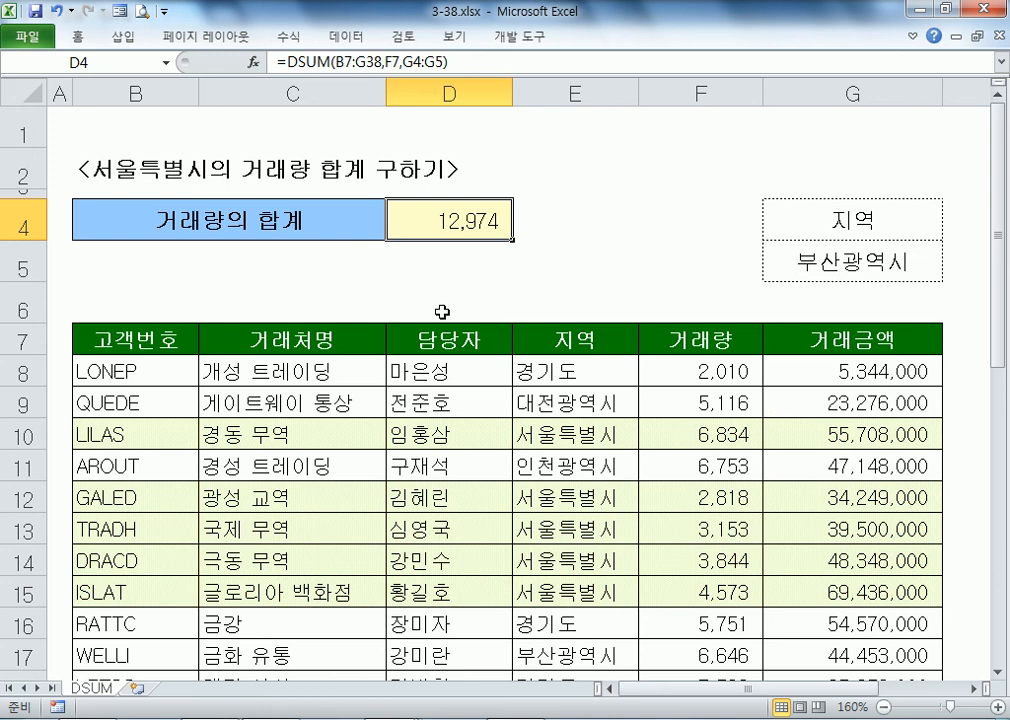
click(864, 270)
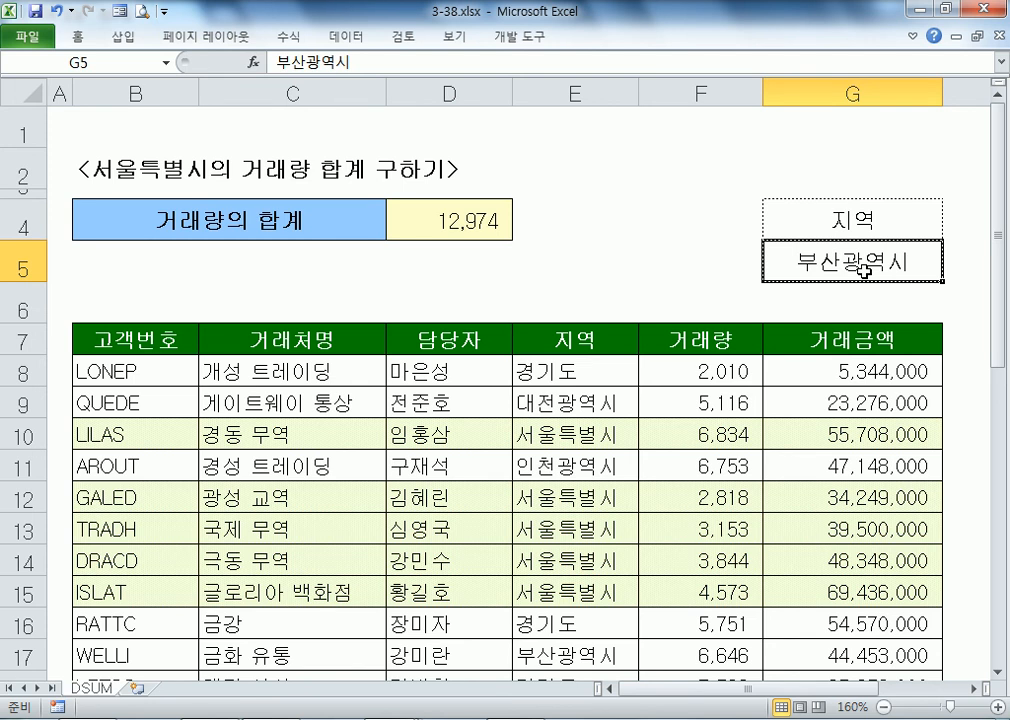
text(서울)
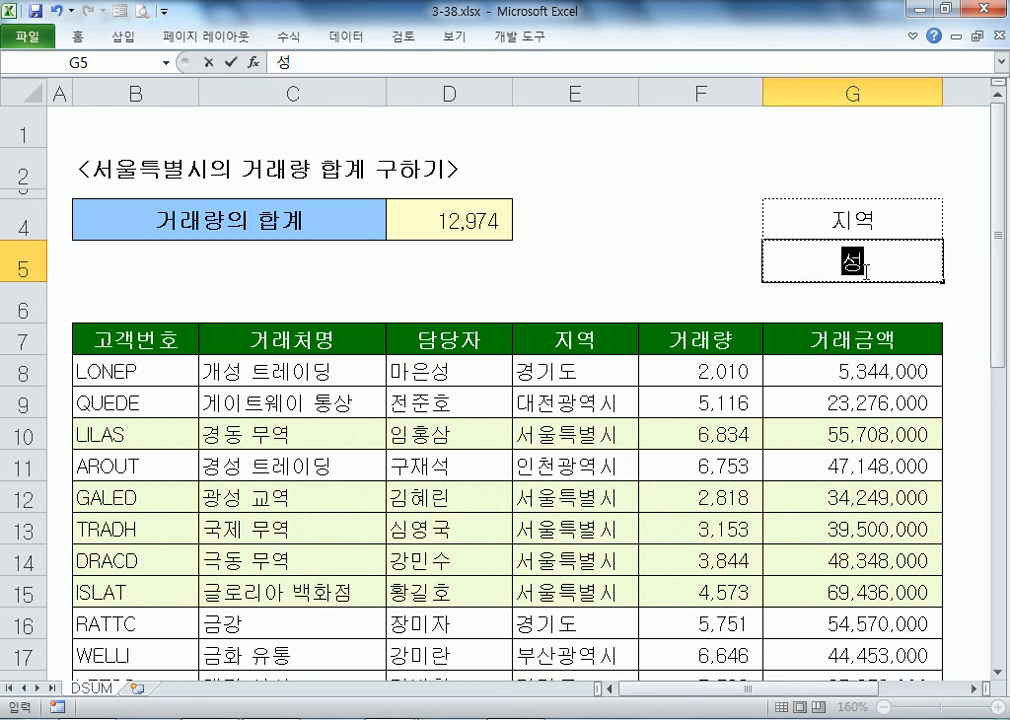
key(Return)
click(864, 270)
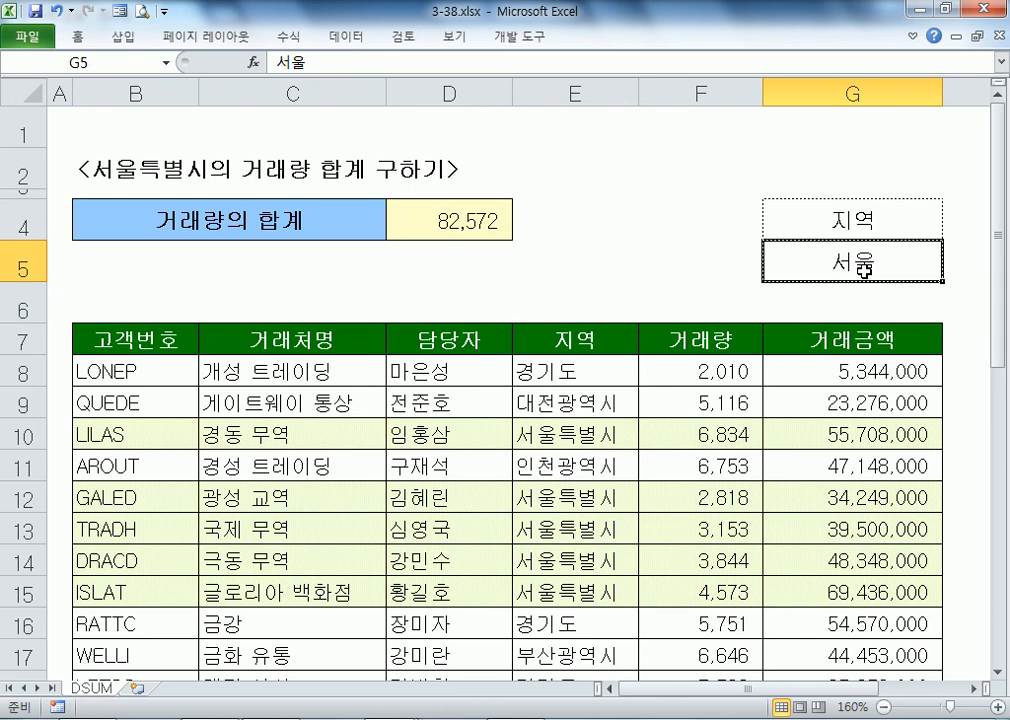
double_click(864, 270)
text(특별시)
key(Return)
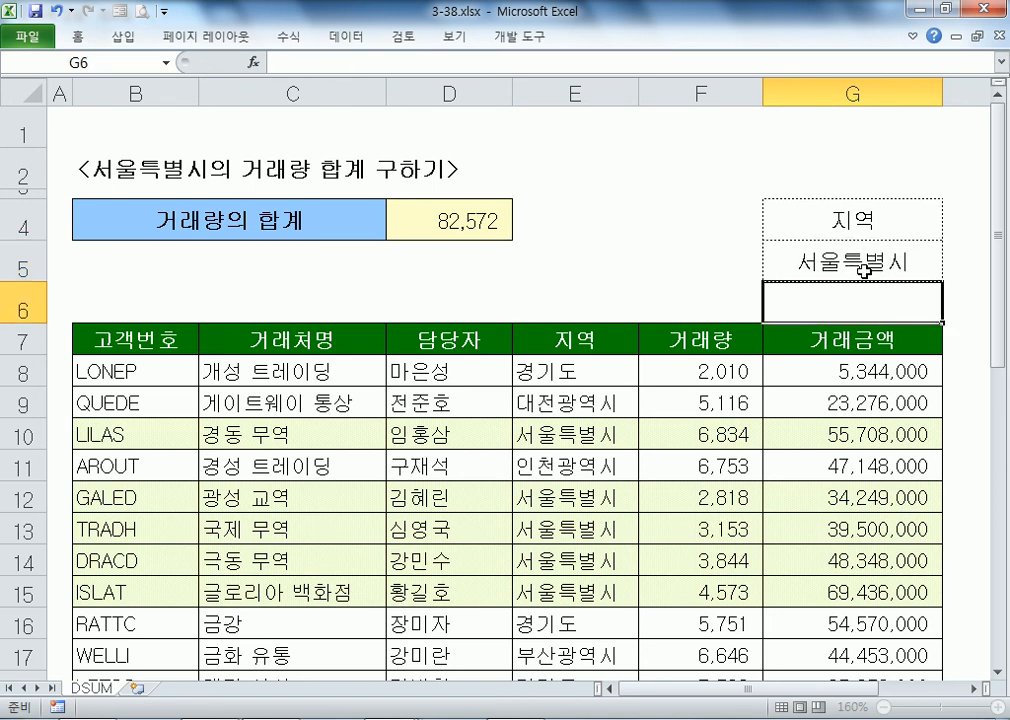
Step: Compare G5 with the region in E10 and change the criterion to 서울시
click(866, 271)
double_click(866, 271)
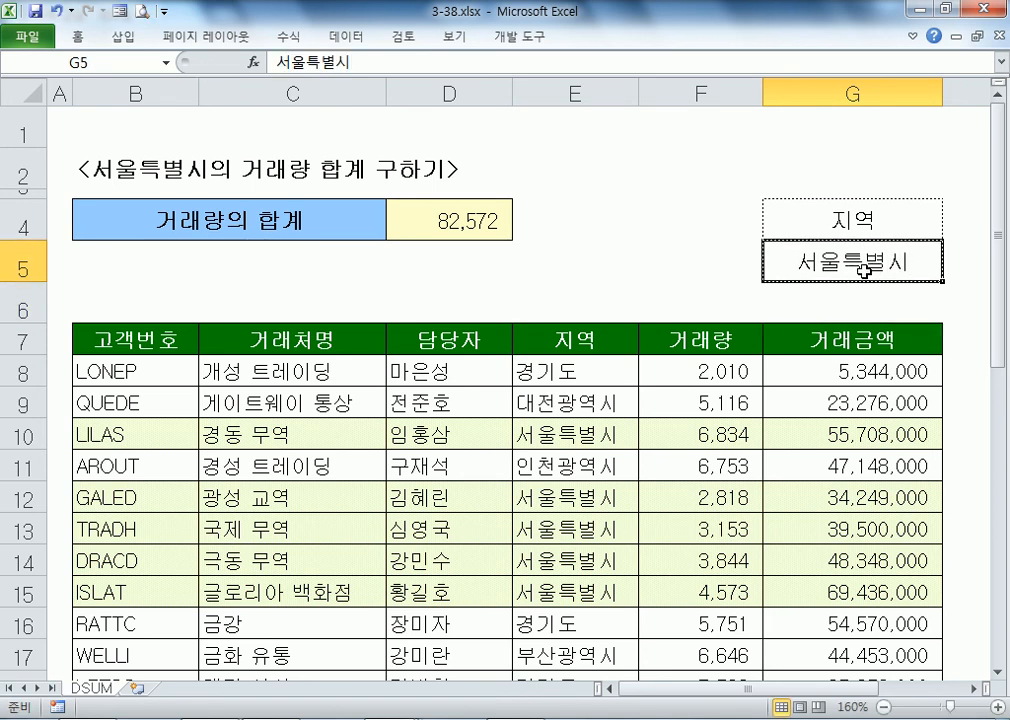
click(592, 437)
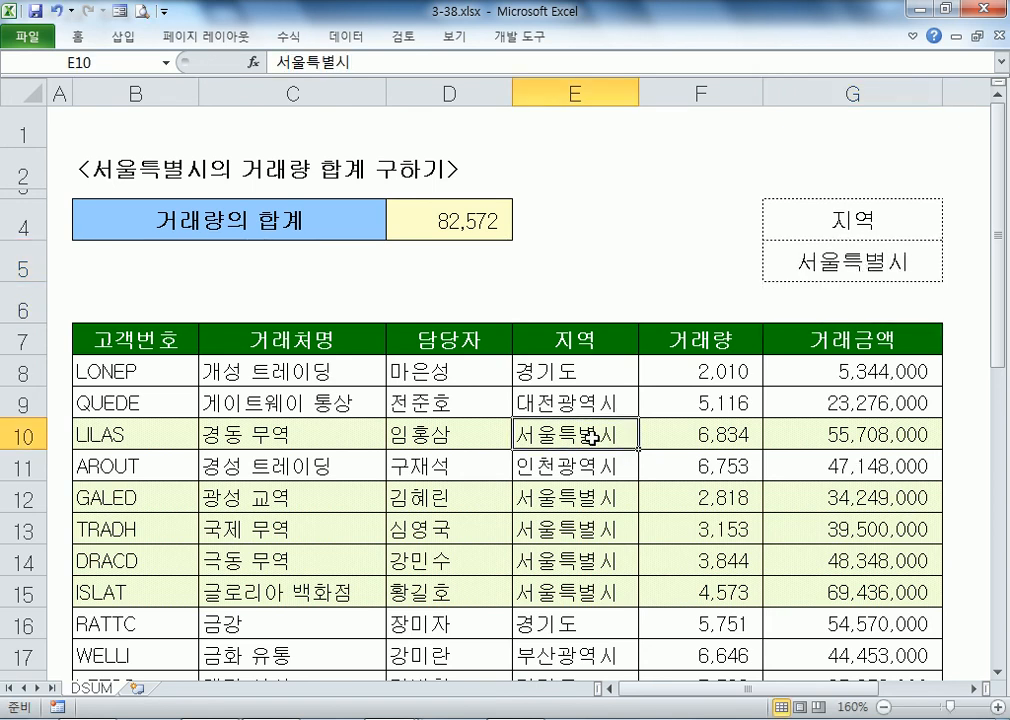
click(805, 262)
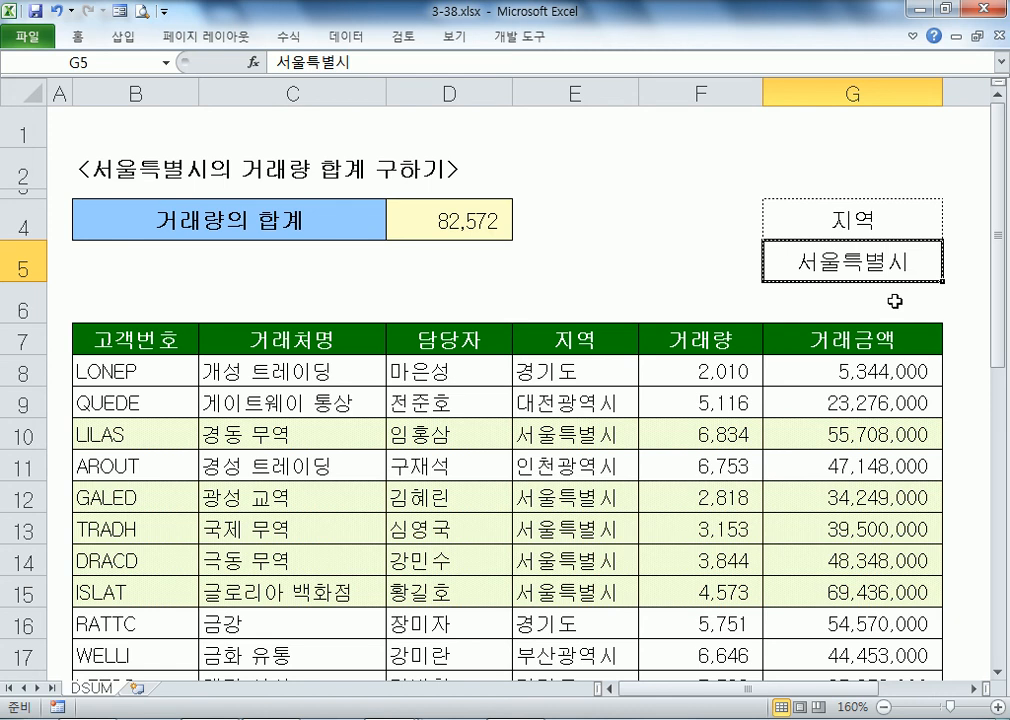
text(서울시)
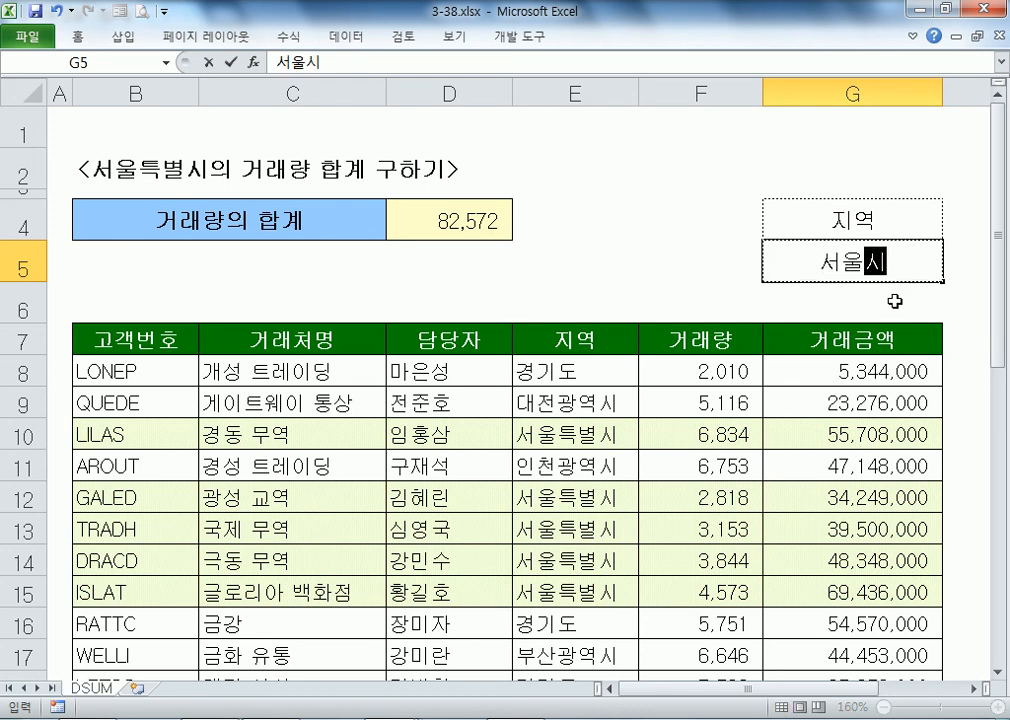
key(Return)
Step: Switch G5 between 서울 and 서울시, ending on 서울시 so D4 shows '-'
key(Up)
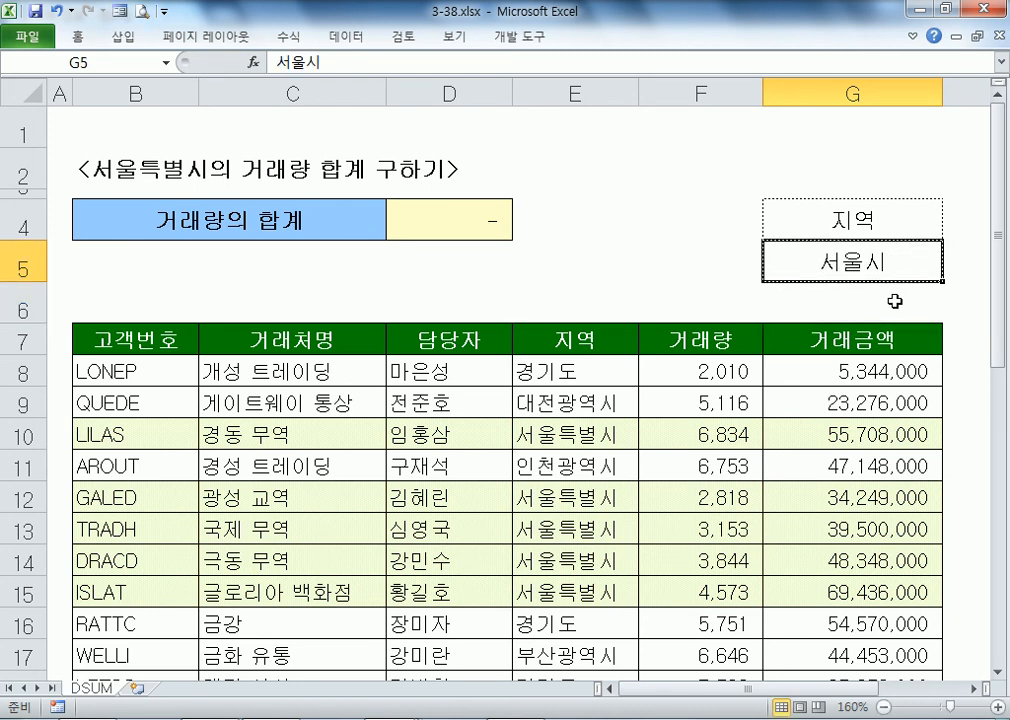
key(F2)
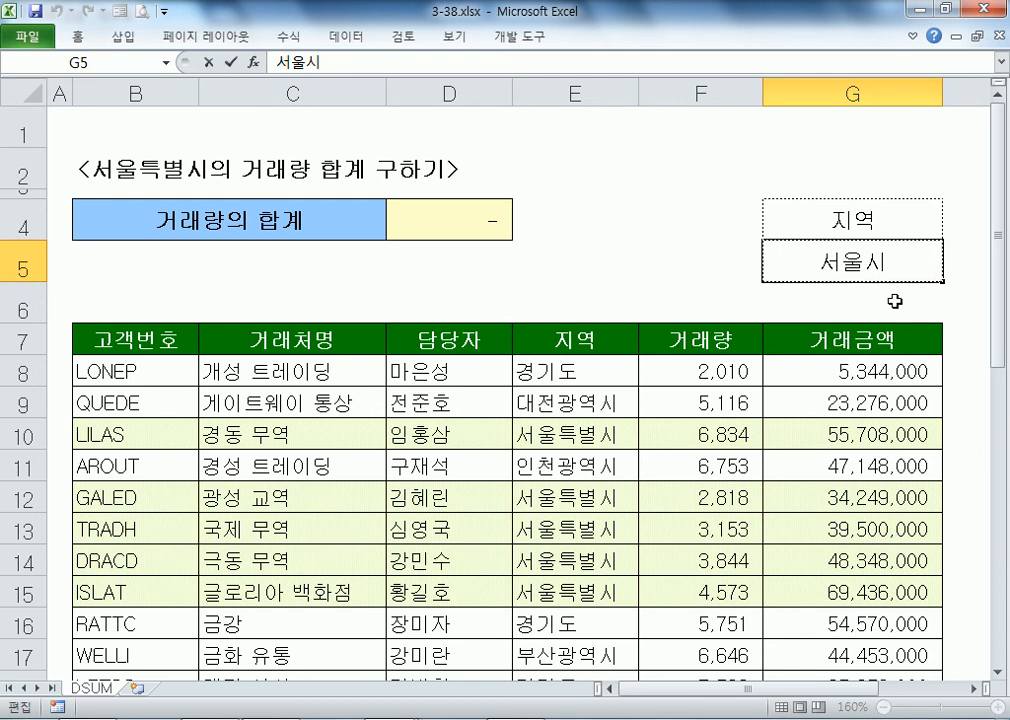
key(BackSpace)
key(Return)
key(Up)
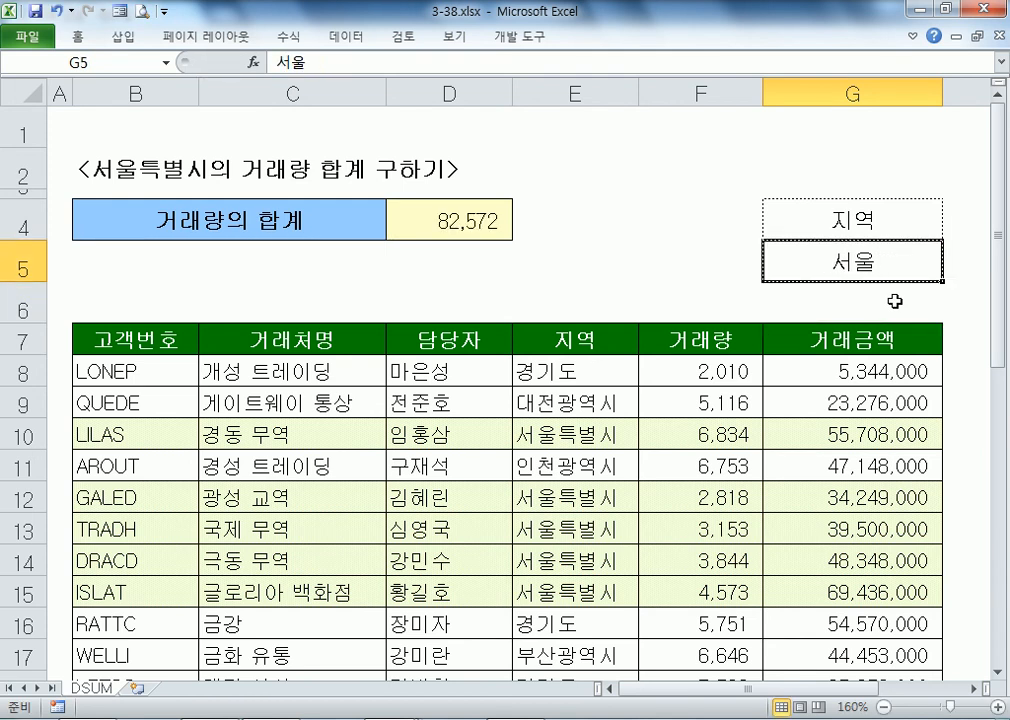
key(F2)
text(시)
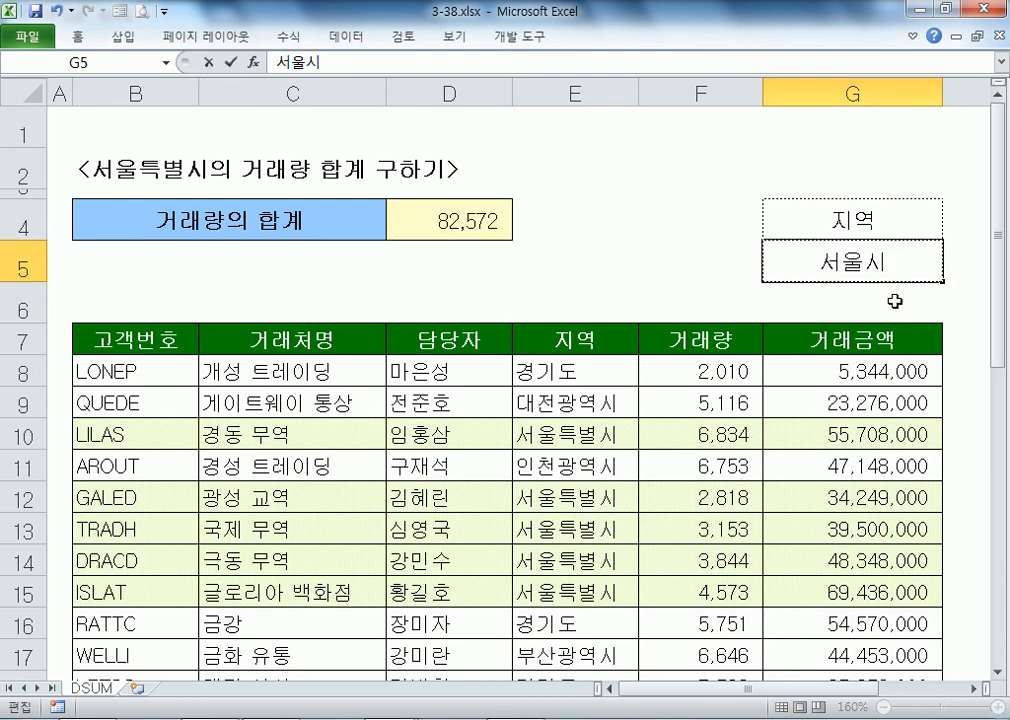
key(Return)
key(Up)
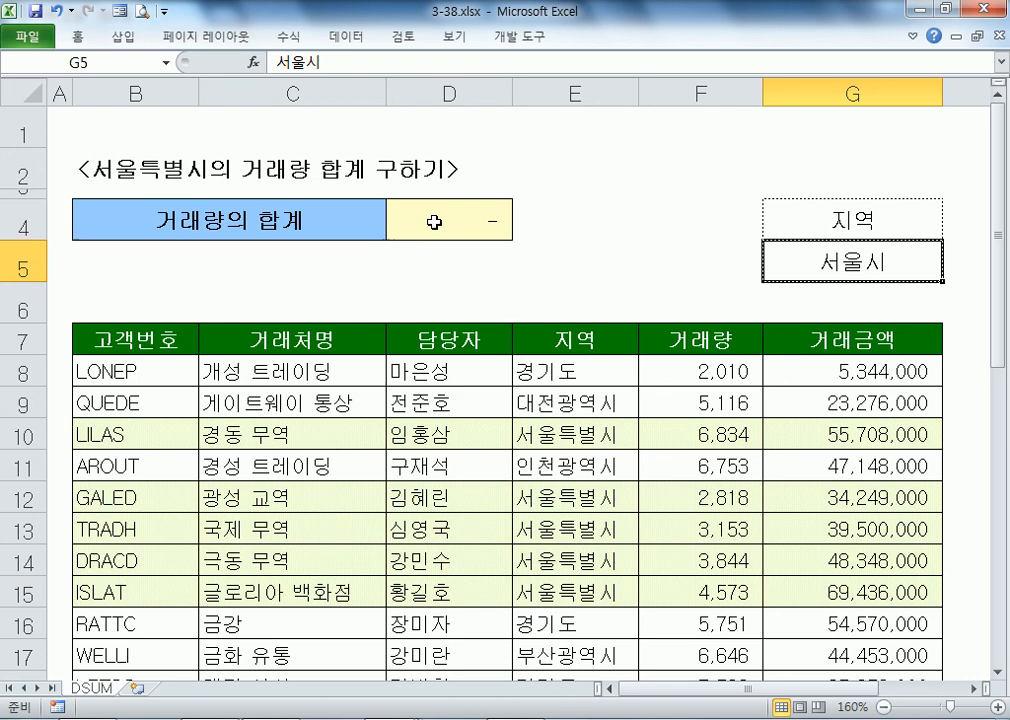
Step: Enter a test region criterion 경기도 in G6, under the region criterion
drag(863, 234, 863, 308)
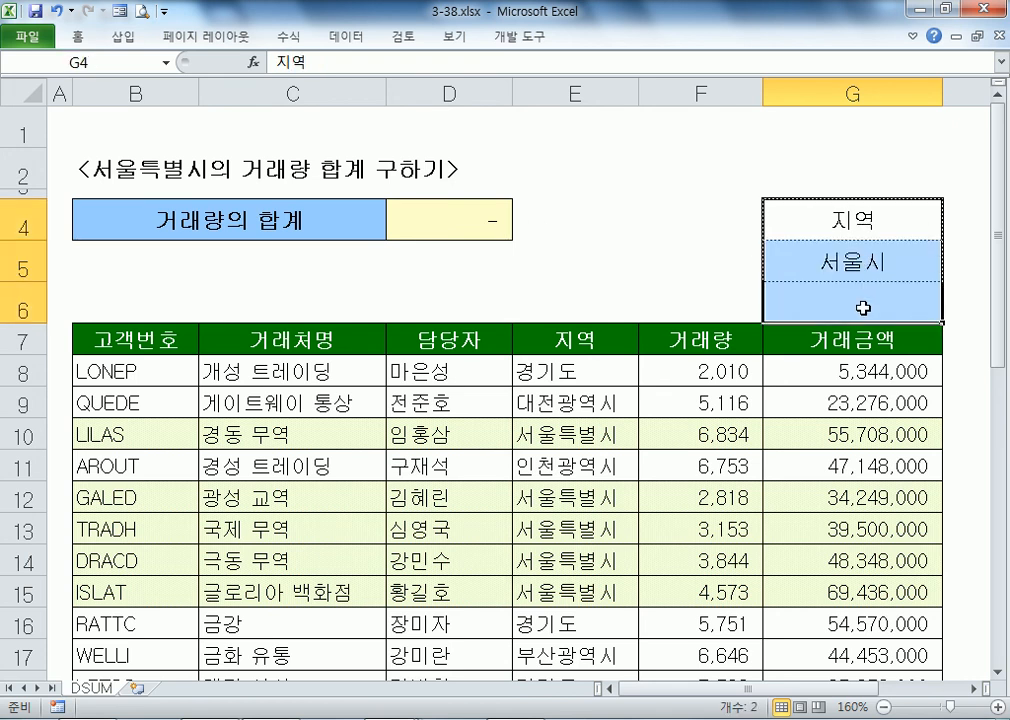
click(863, 308)
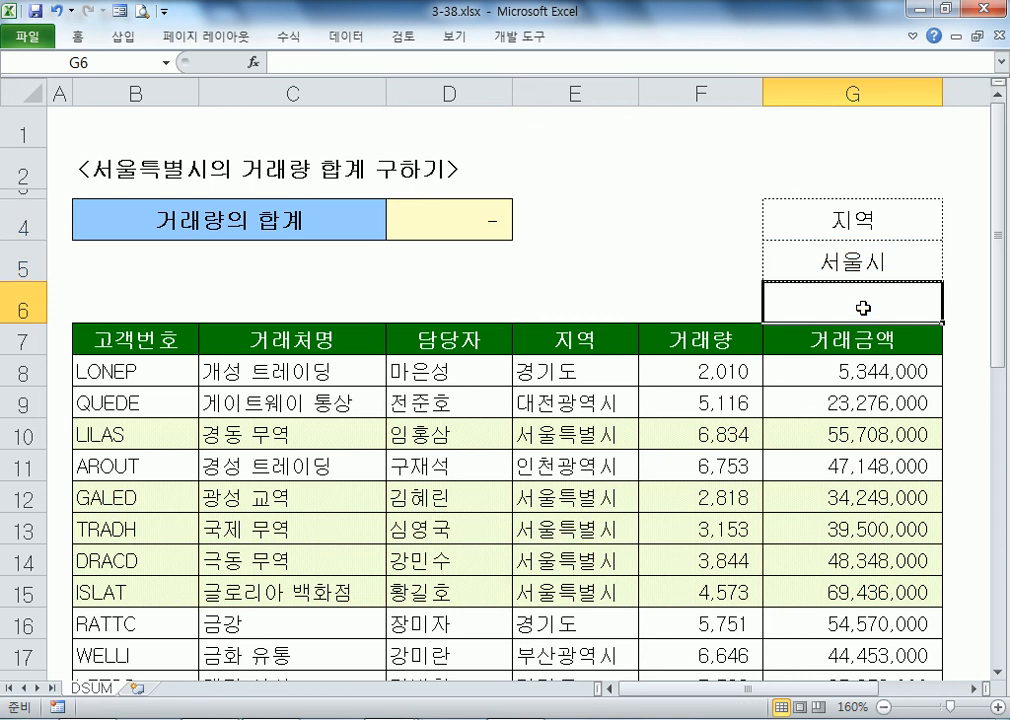
text(경기도)
key(Up)
Step: Correct the G5 region criterion to 서울특별시
key(F2)
key(Left)
text(ㅌ ㄱ₩)
key(BackSpace)
key(BackSpace)
key(BackSpace)
key(BackSpace)
text(특별)
key(Return)
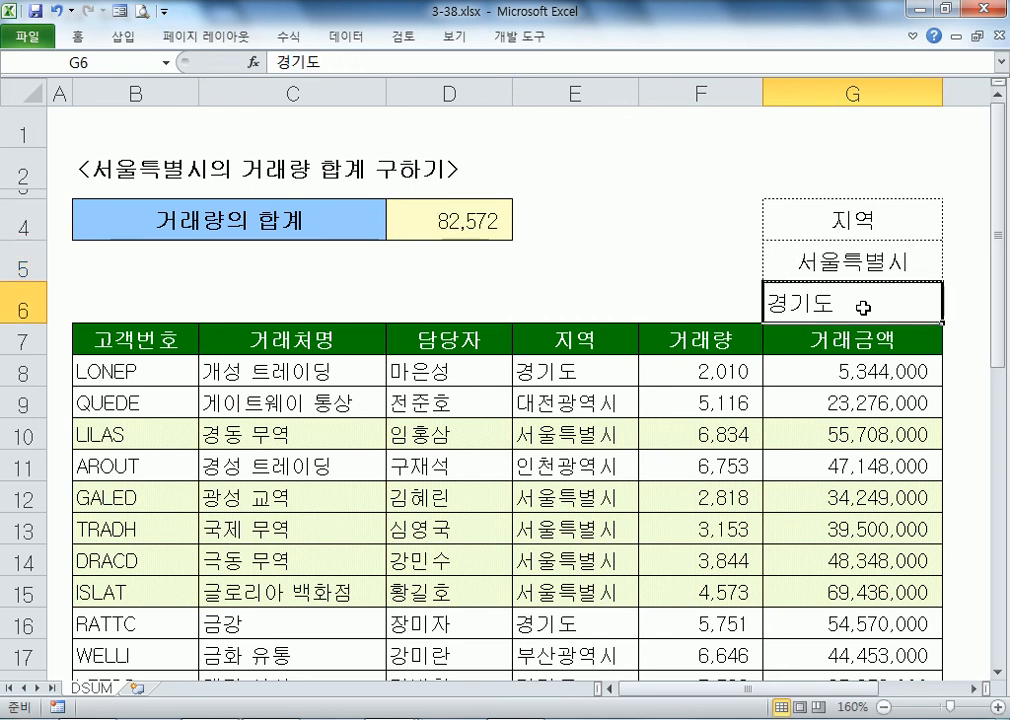
Step: Clear the 경기도 test entry and select G4:G5 as the criteria block
drag(830, 208, 884, 300)
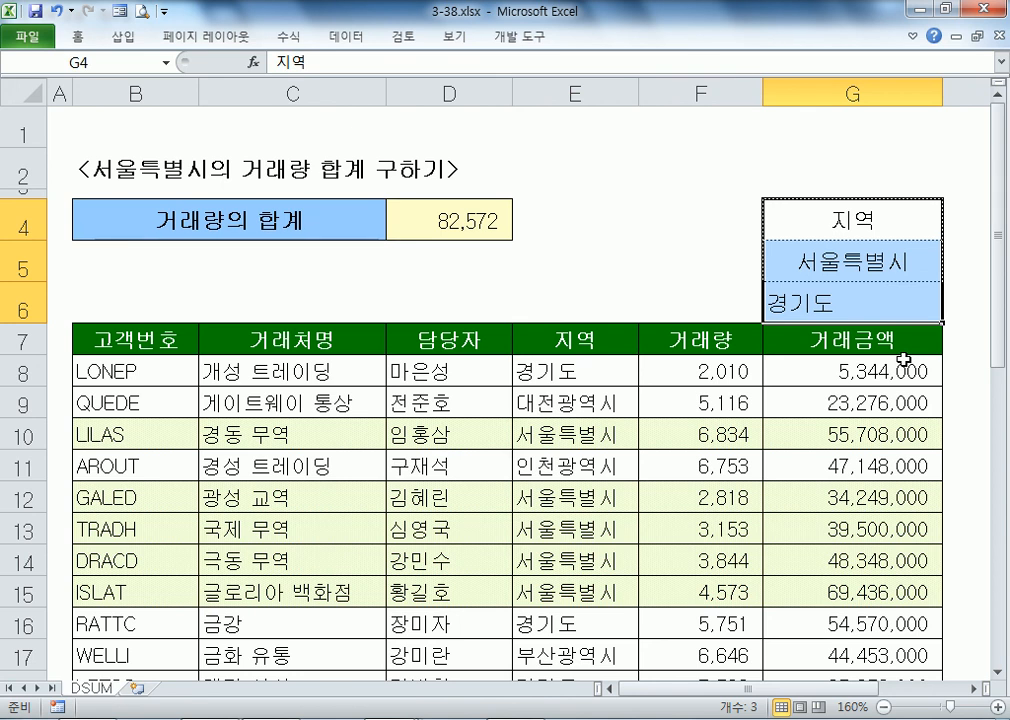
click(786, 302)
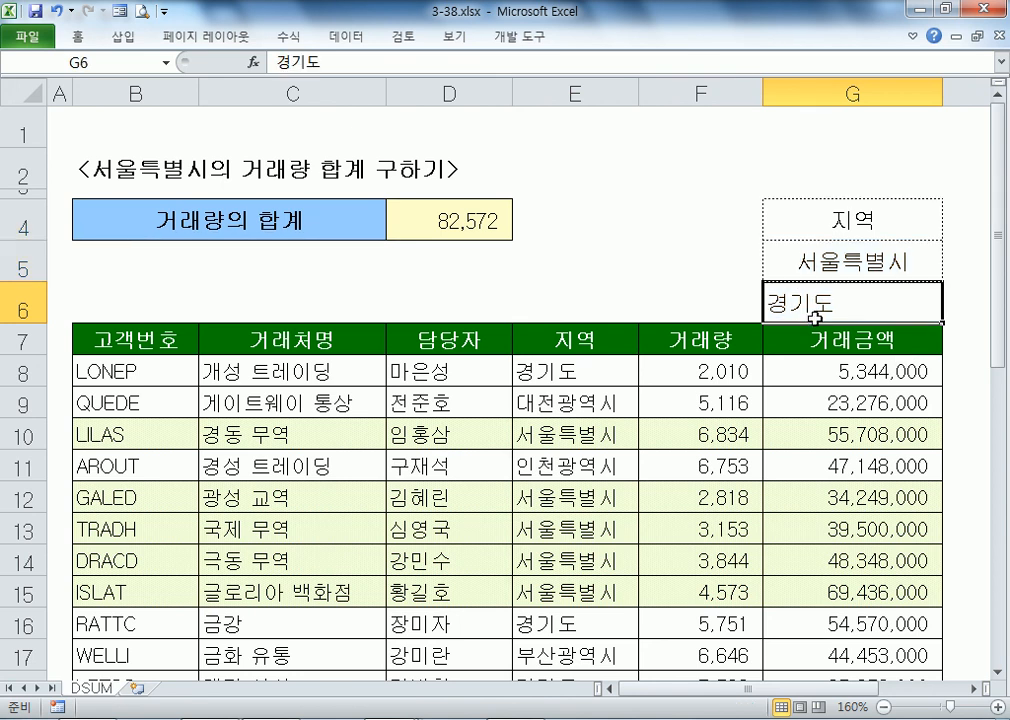
key(Delete)
drag(842, 232, 844, 251)
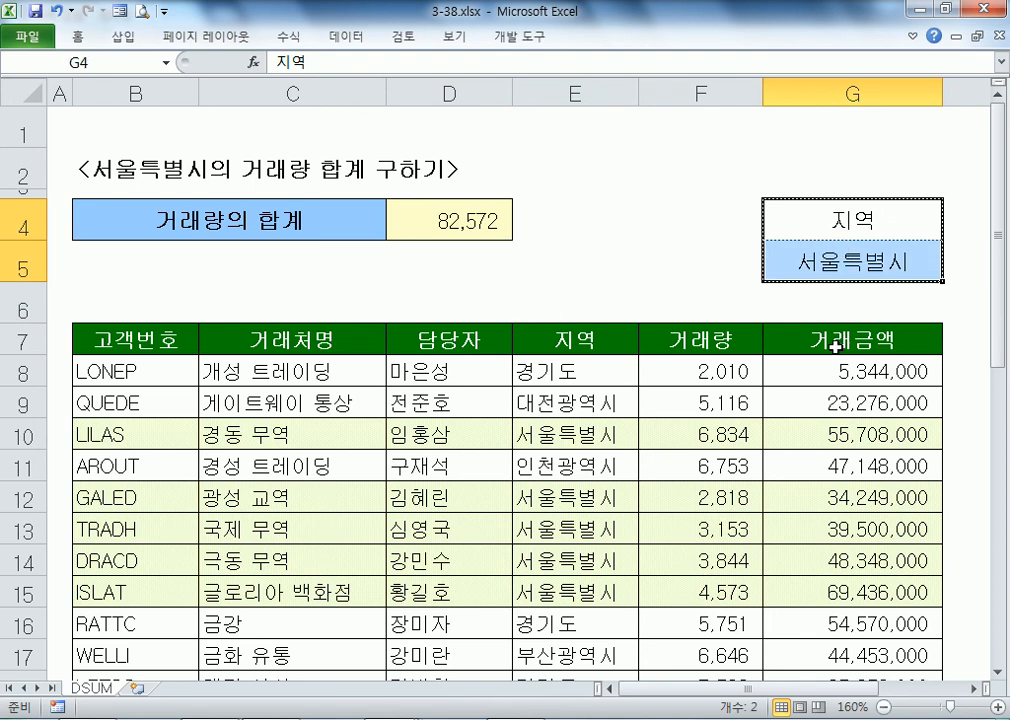
click(656, 220)
text(담당자)
key(Return)
text(마은ㅅ)
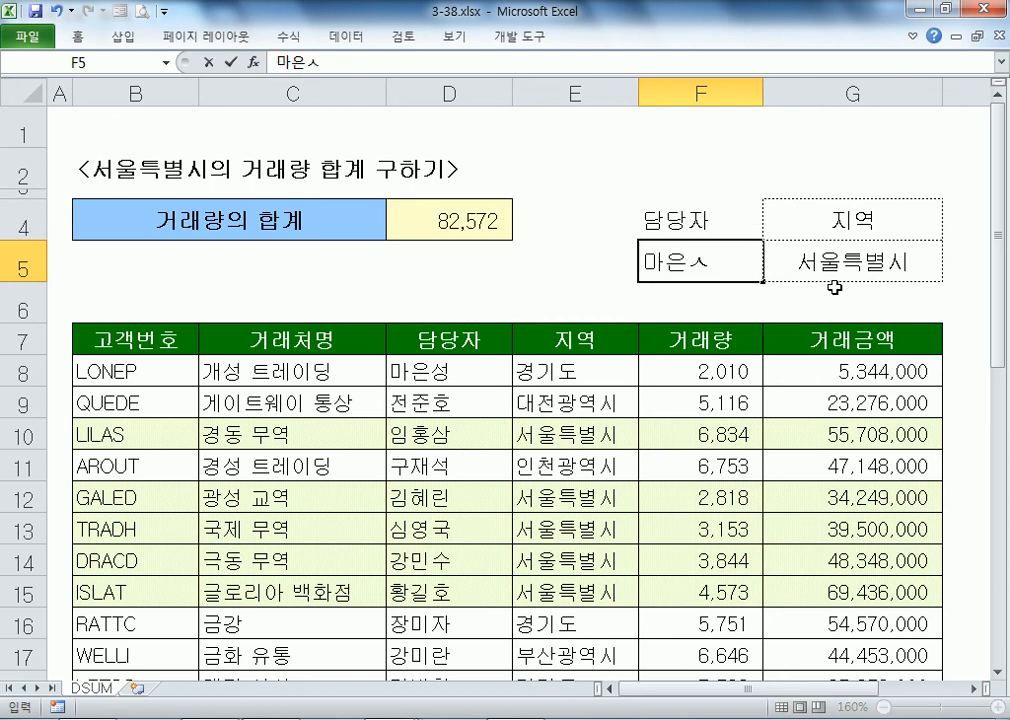
key(BackSpace)
key(BackSpace)
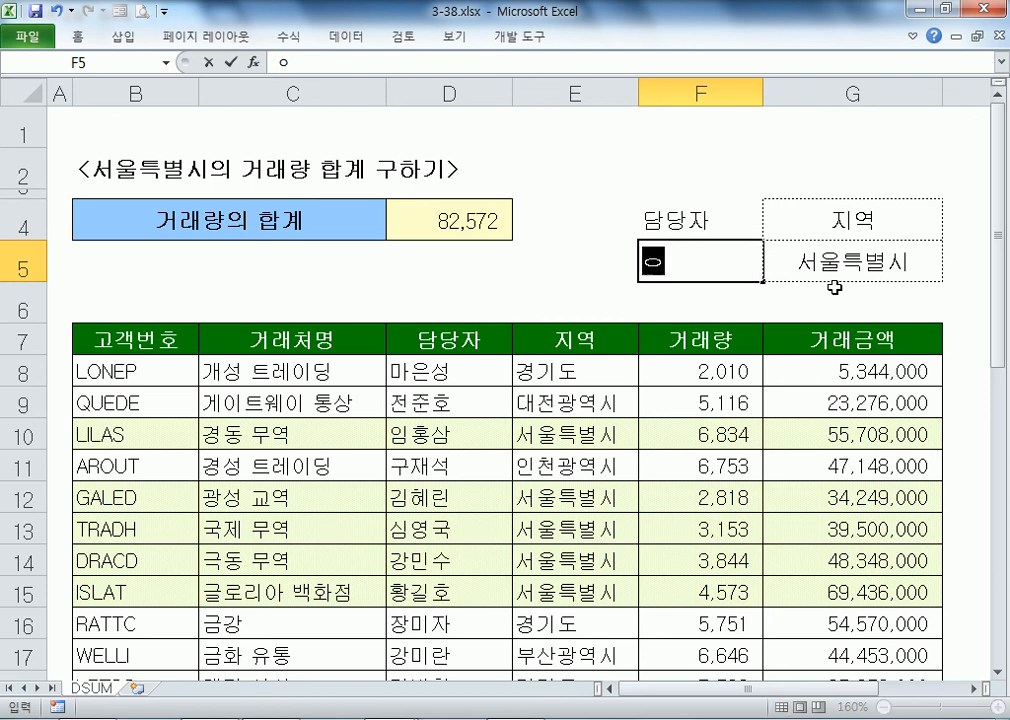
key(Return)
drag(724, 228, 810, 265)
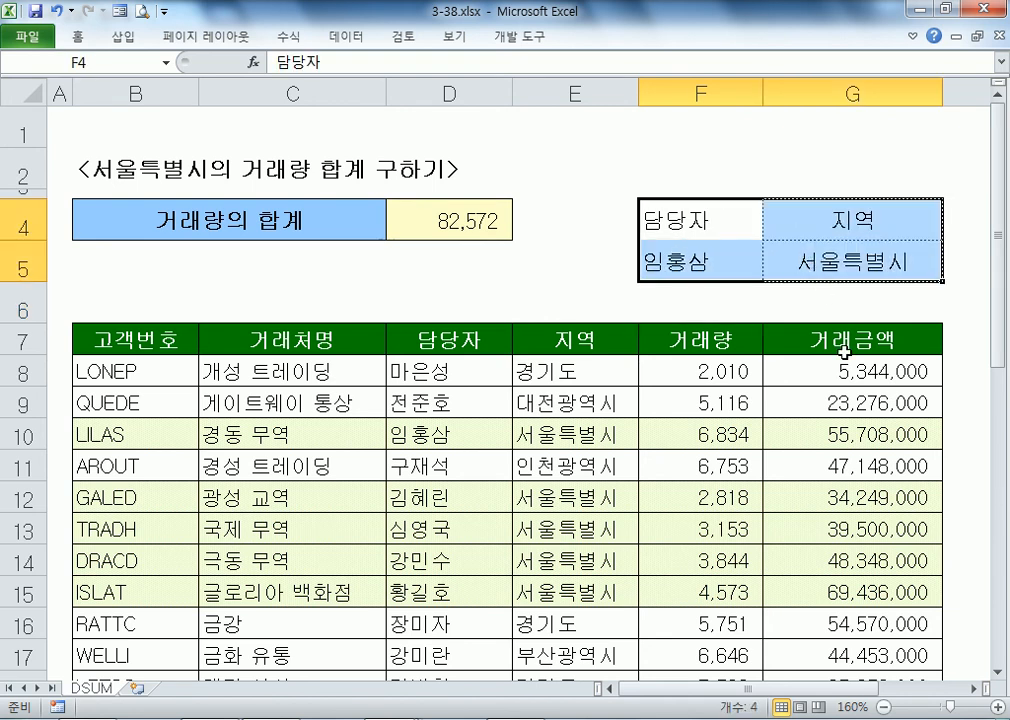
Step: Change D4's formula to =DSUM(B7:G38,F7,F4:G5) so both criteria apply
click(480, 219)
key(F2)
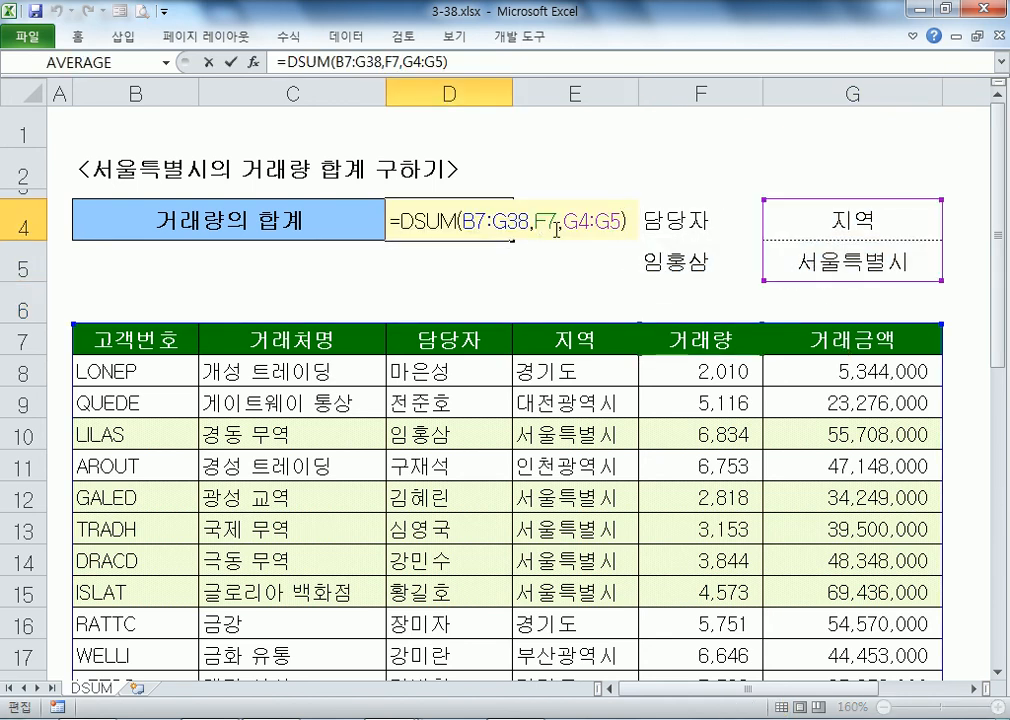
drag(566, 221, 625, 222)
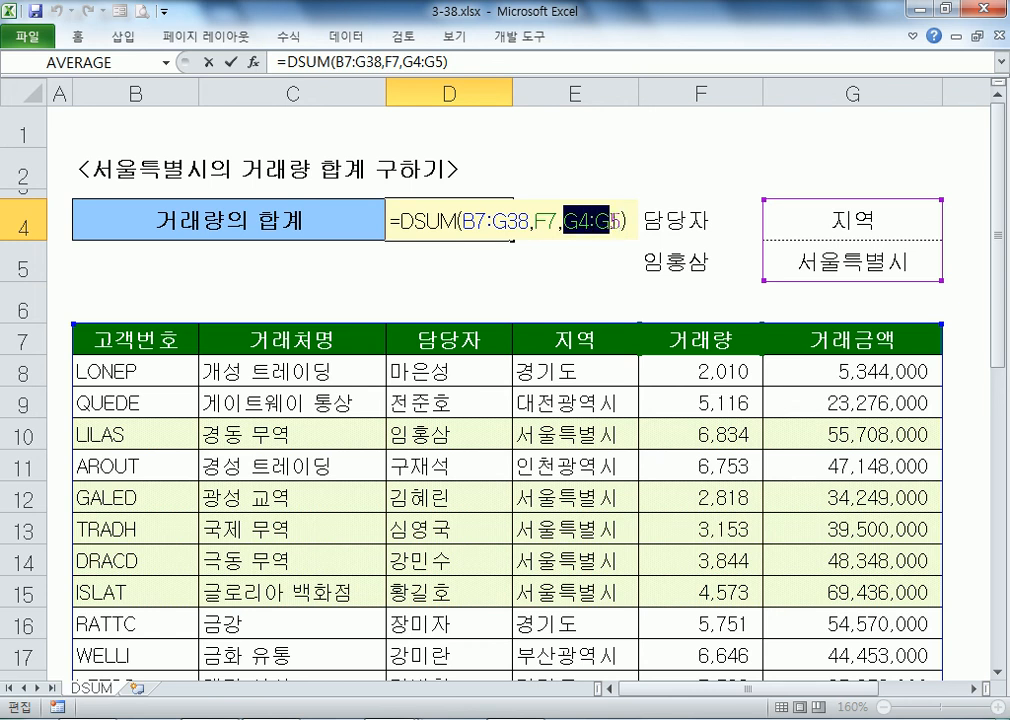
click(862, 239)
drag(862, 239, 857, 252)
drag(683, 219, 830, 265)
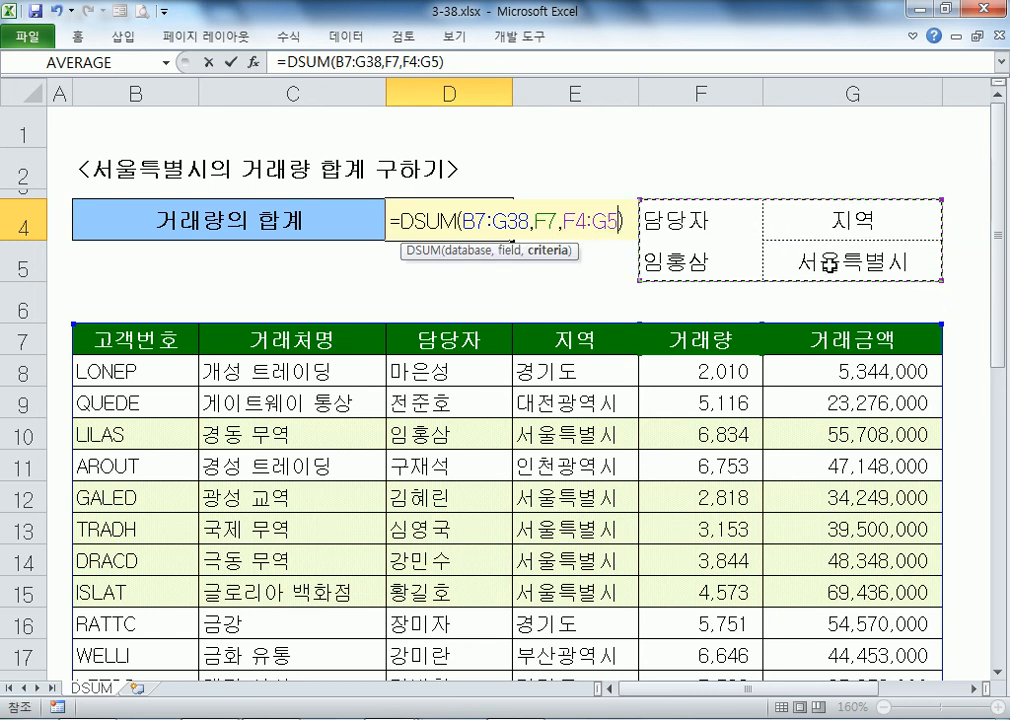
key(Return)
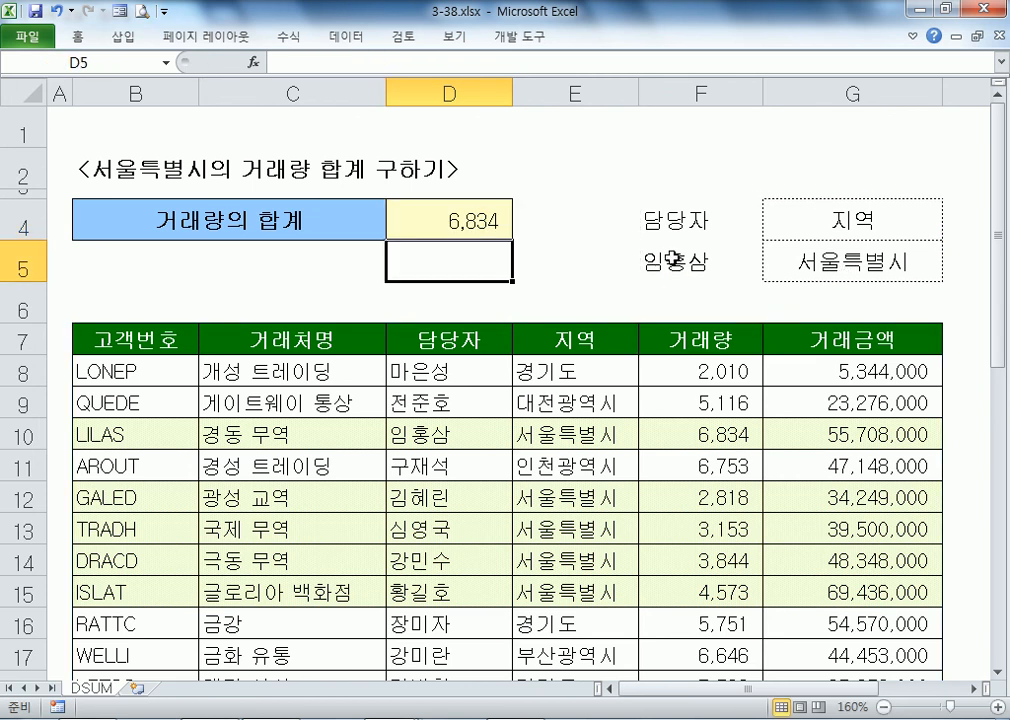
click(832, 262)
click(722, 265)
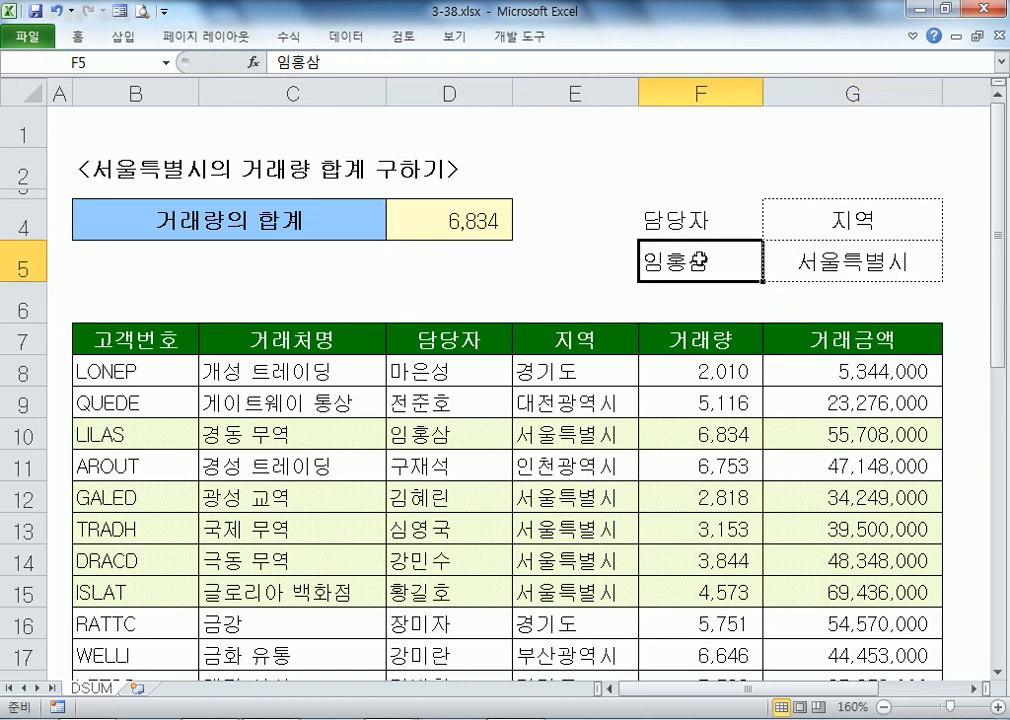
drag(440, 437, 554, 437)
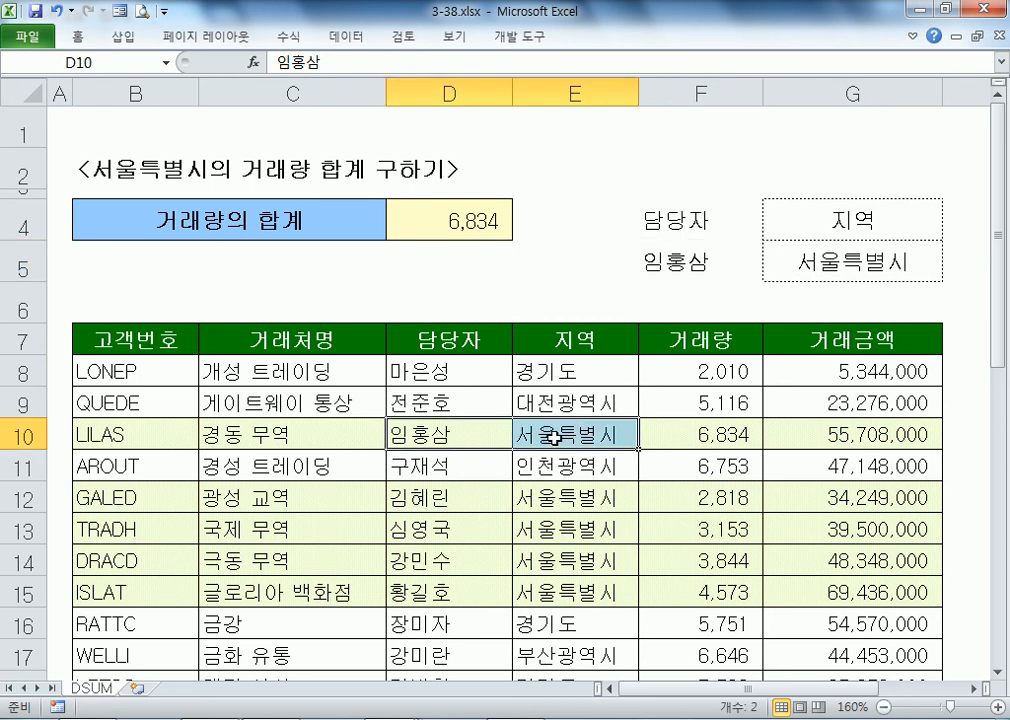
click(690, 437)
click(462, 206)
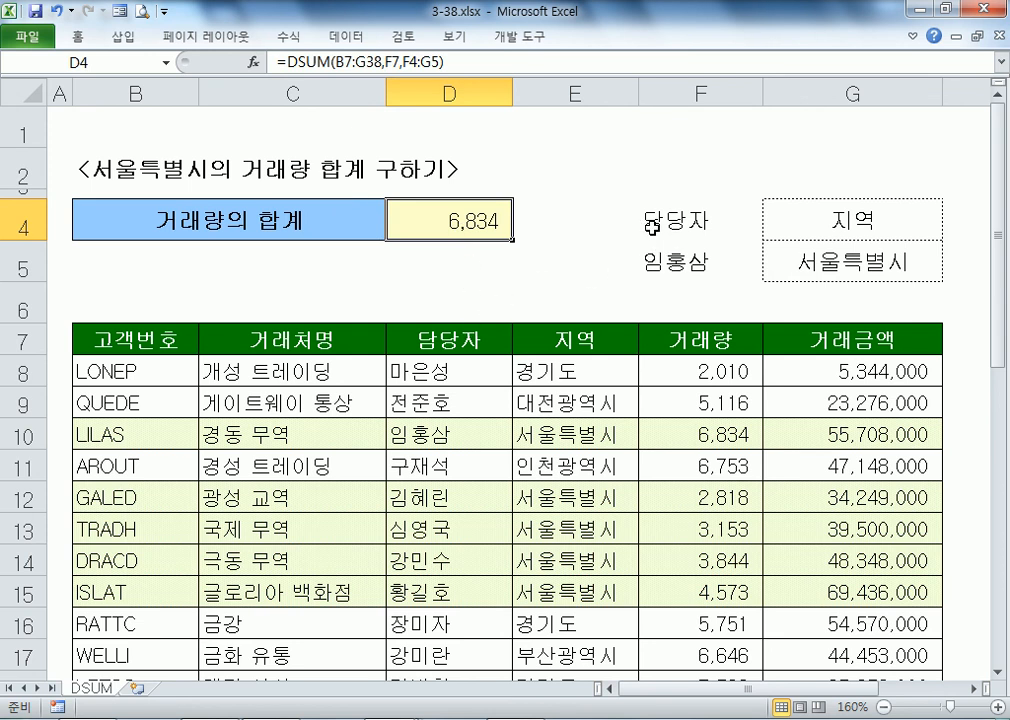
Step: Clear F4:F5 and point D4's DSUM criteria back to G4:G5 for a Seoul-only total
drag(643, 228, 656, 264)
key(Delete)
click(455, 221)
key(F2)
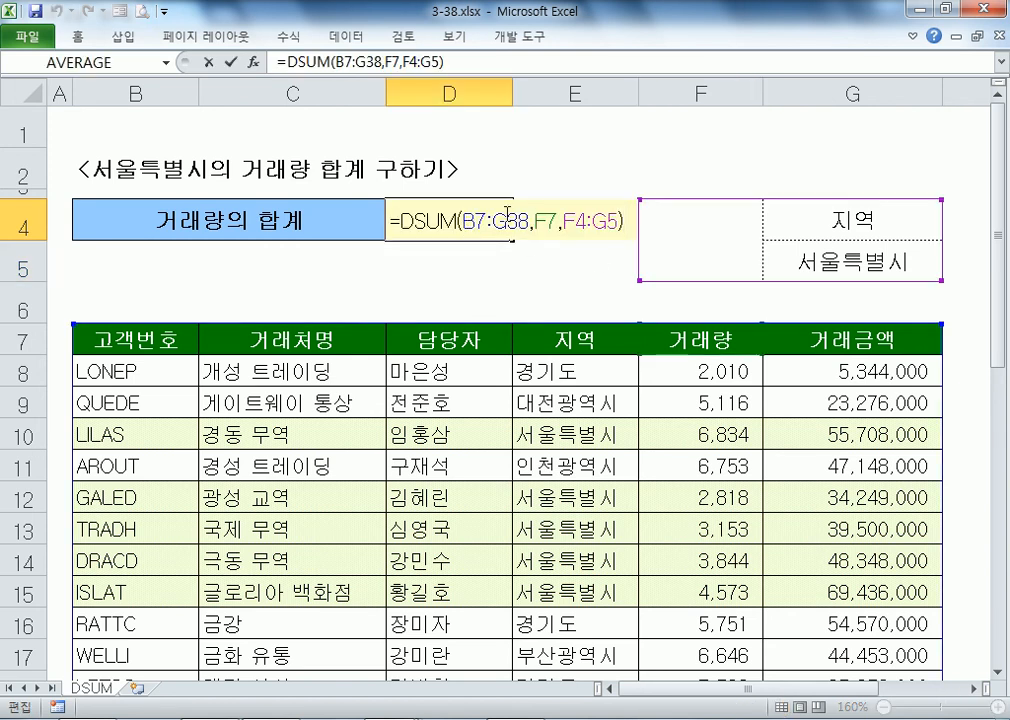
drag(563, 221, 612, 229)
drag(832, 232, 829, 264)
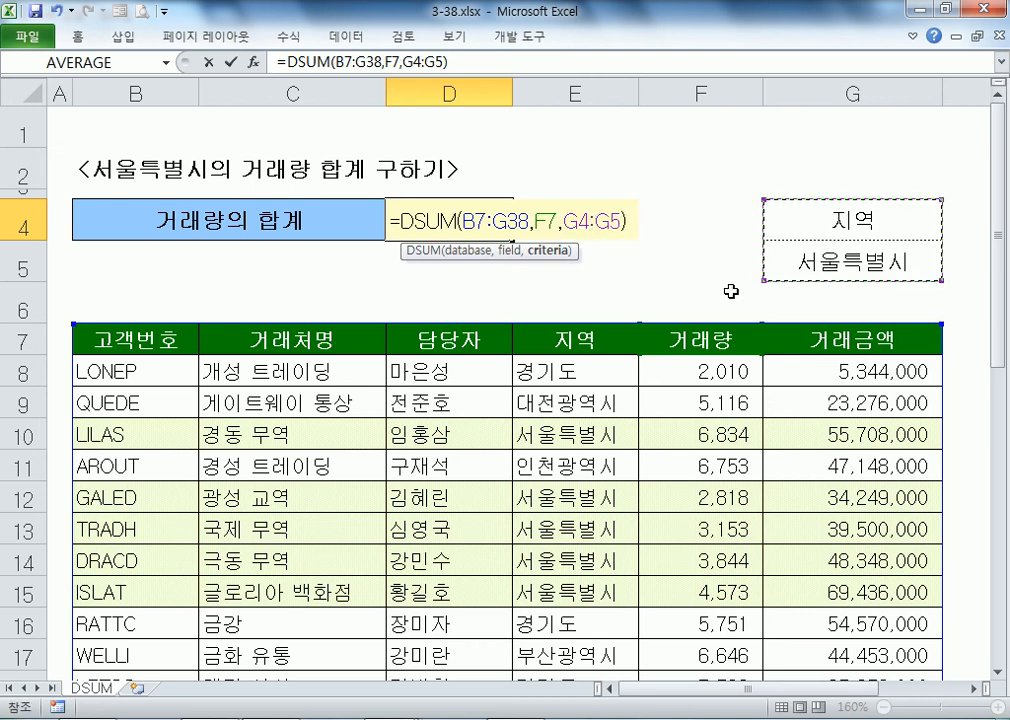
key(Return)
click(456, 222)
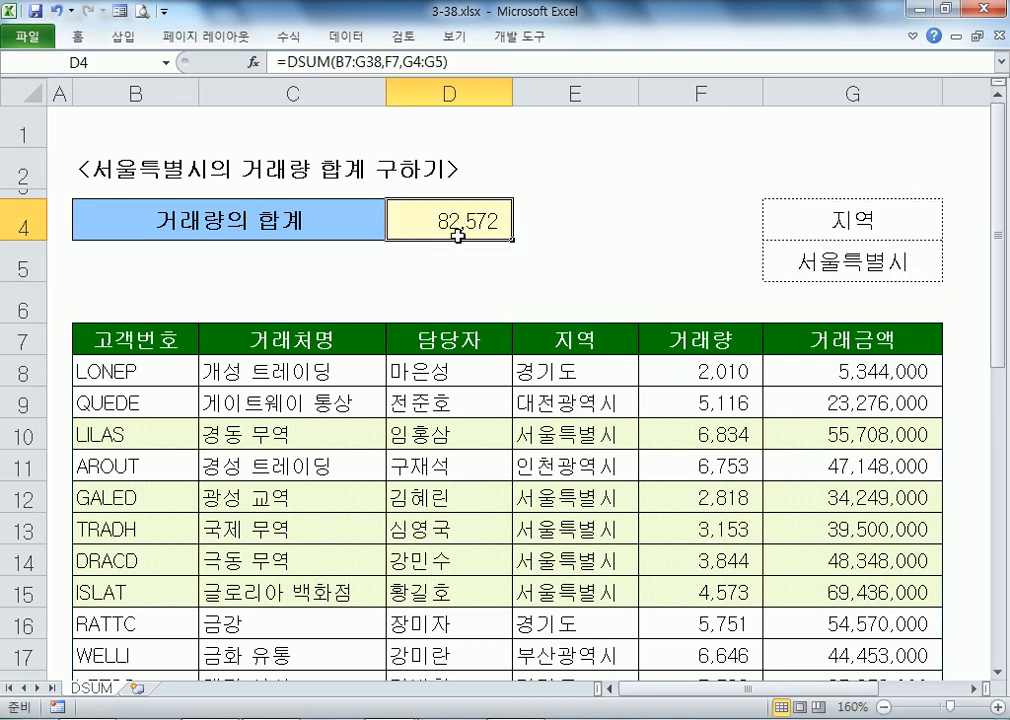
double_click(456, 235)
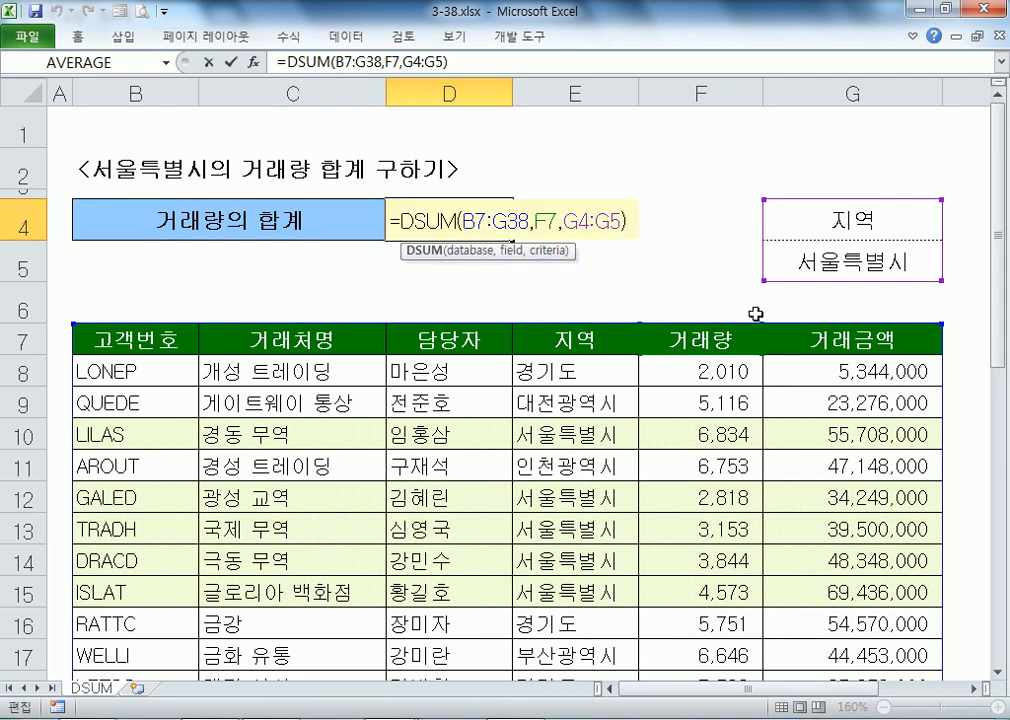
Step: Change D4's function from DSUM to DAVERAGE
key(Delete)
key(Delete)
key(Delete)
text(ㅁ)
key(BackSpace)
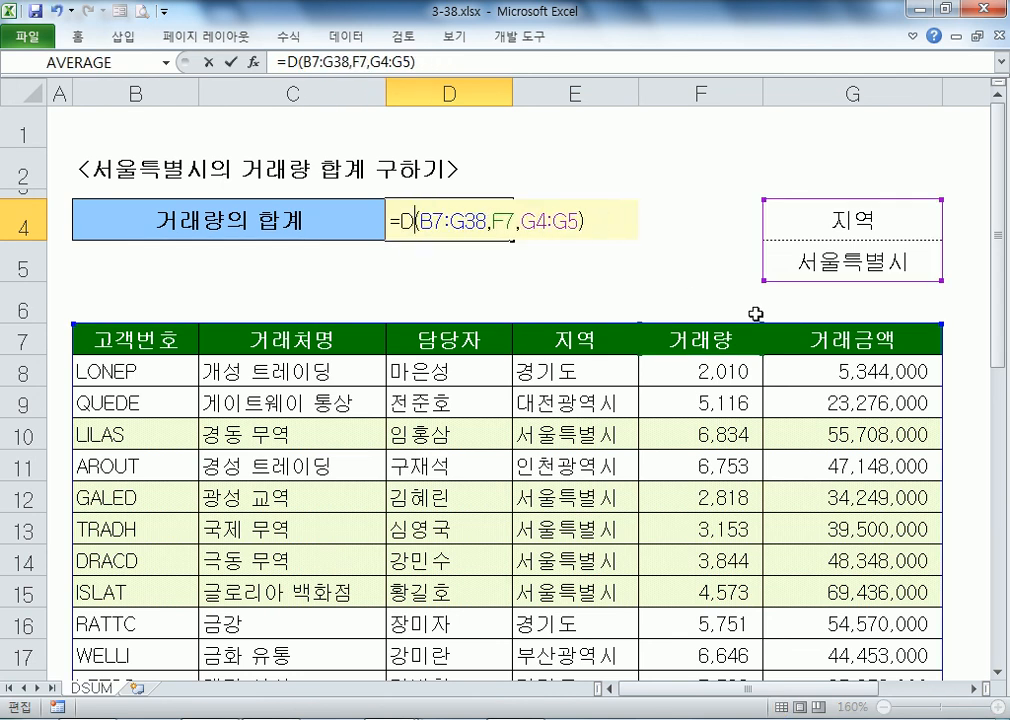
text(AVERAGE)
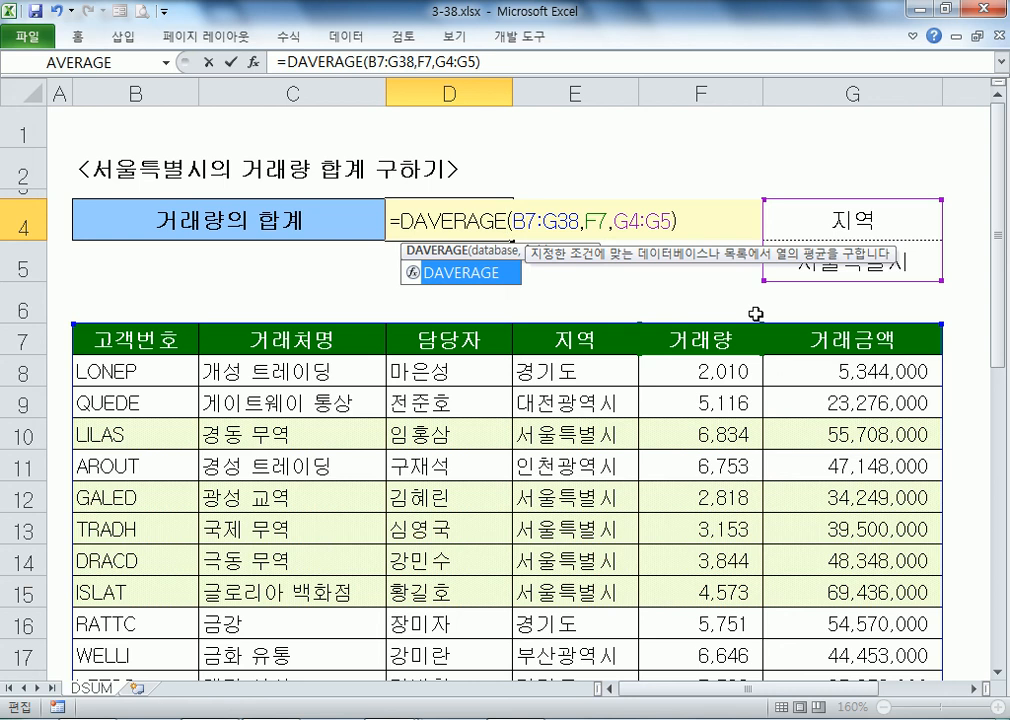
key(Left)
key(Return)
Step: Change D4's function from DAVERAGE to DMAX
key(Up)
key(F2)
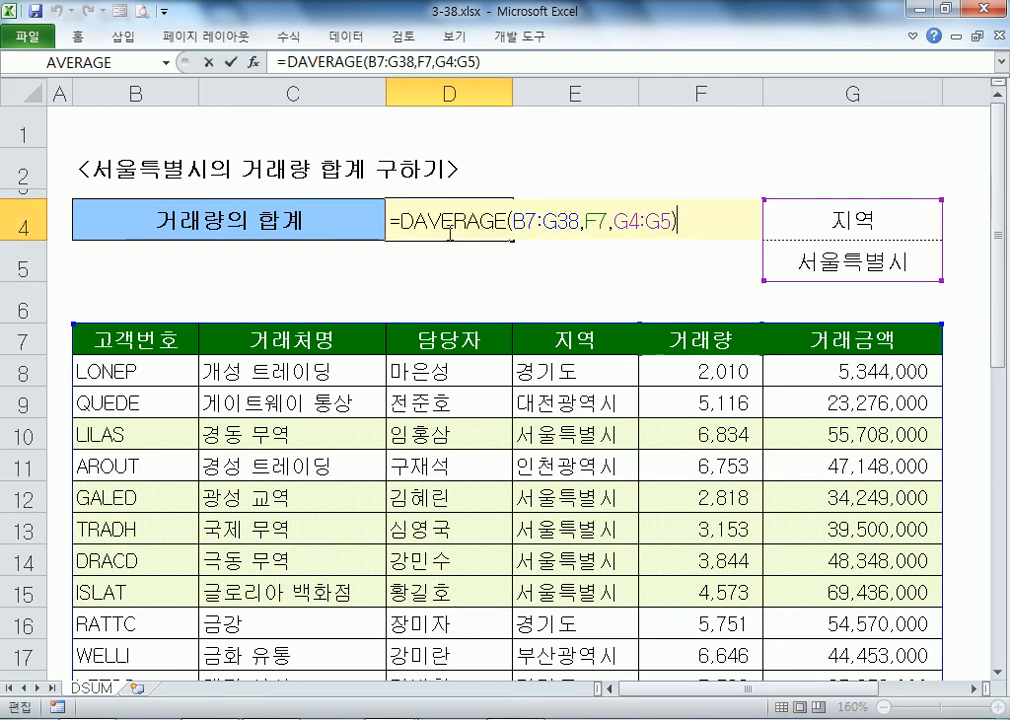
drag(431, 222, 511, 220)
text(MAX)
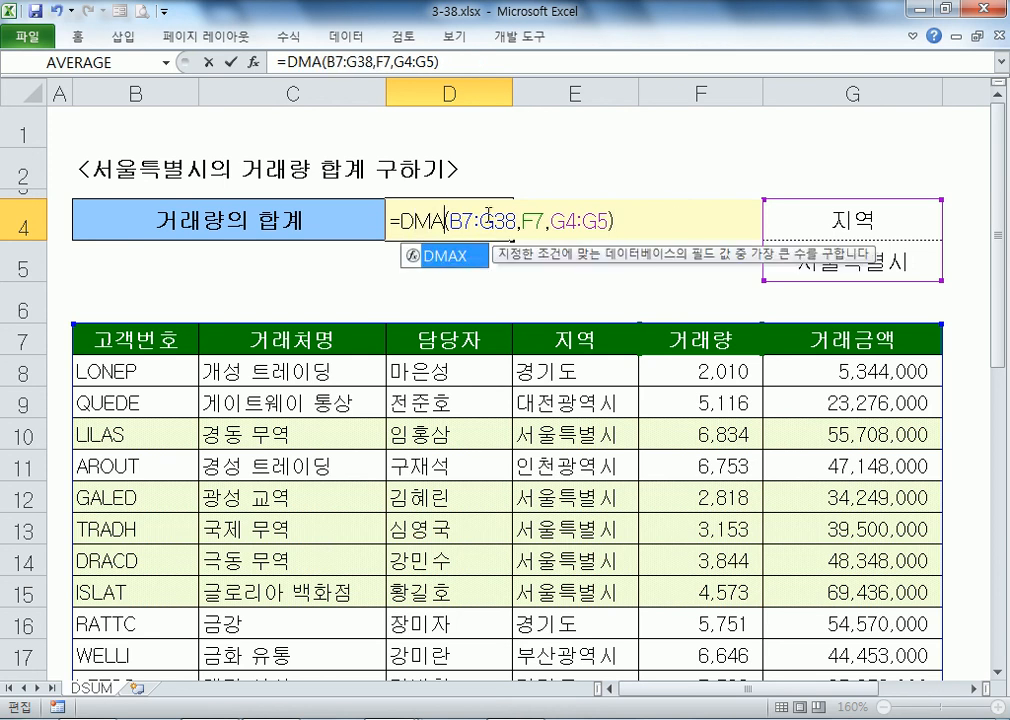
click(539, 302)
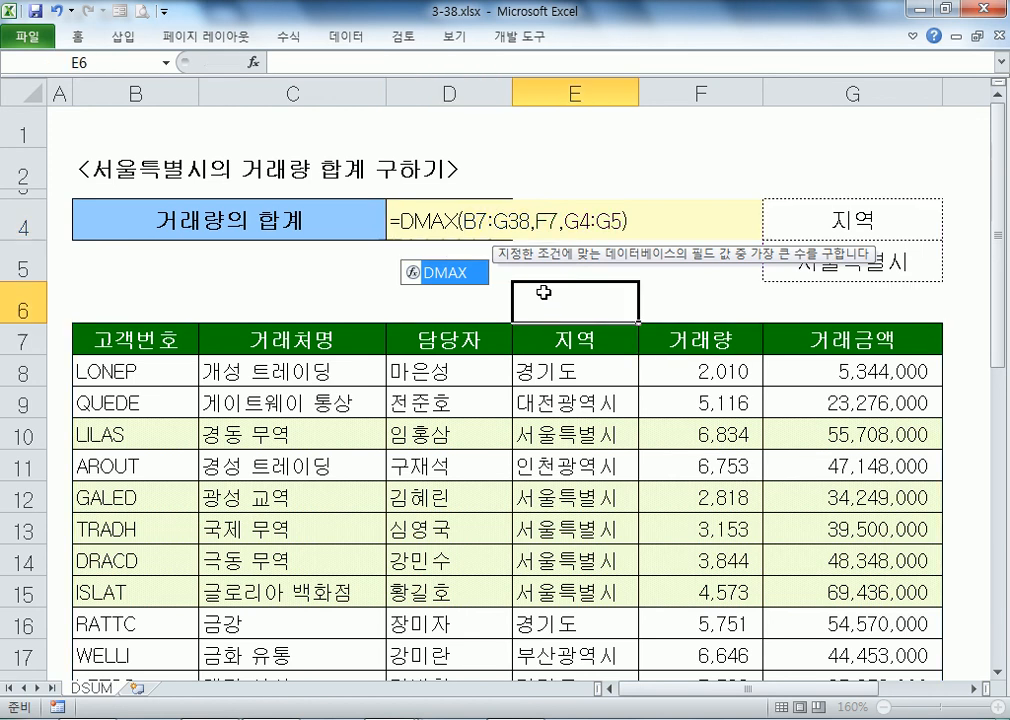
Step: Change D4's function to DMIN, giving the smallest Seoul 거래량 of 2,057
double_click(401, 219)
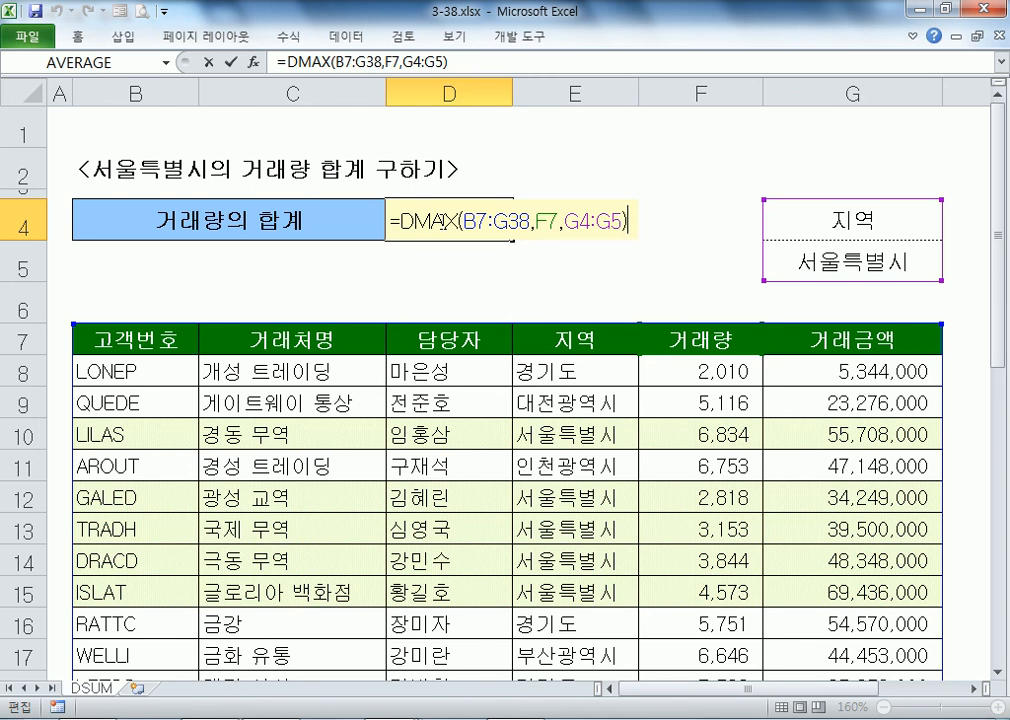
click(440, 220)
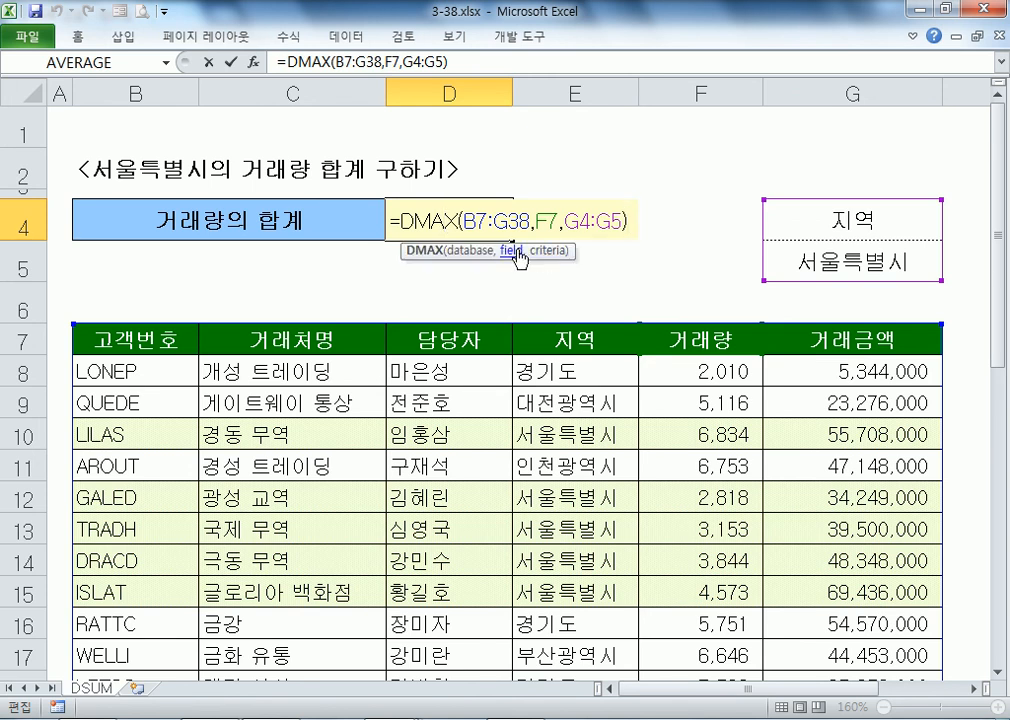
key(BackSpace)
text(IN)
key(Delete)
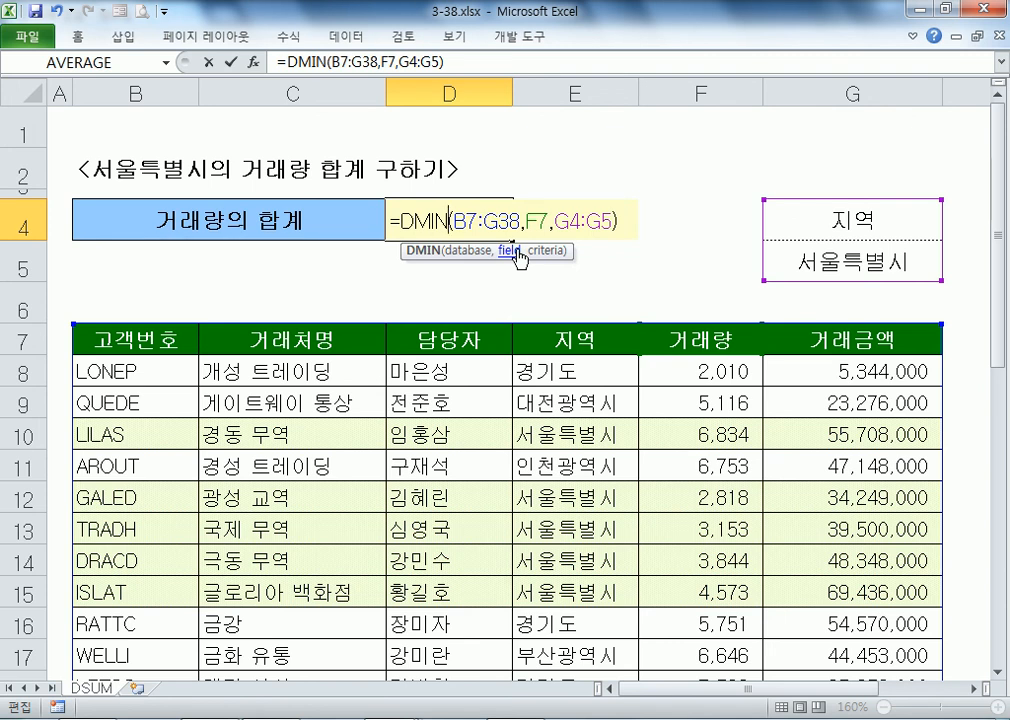
key(Return)
key(Up)
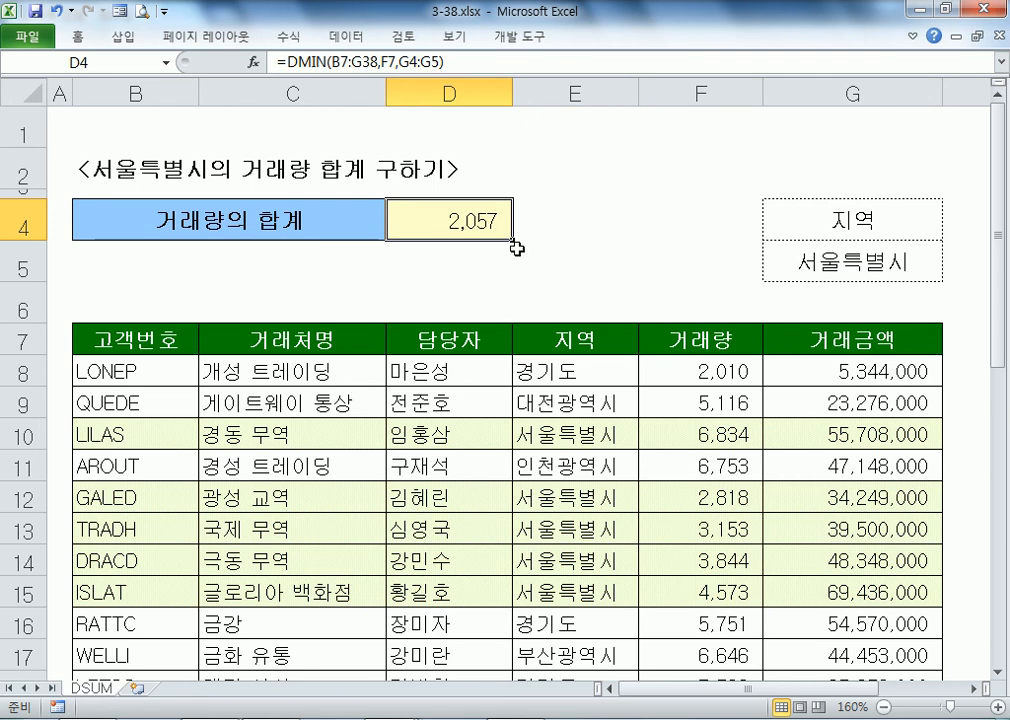
key(F2)
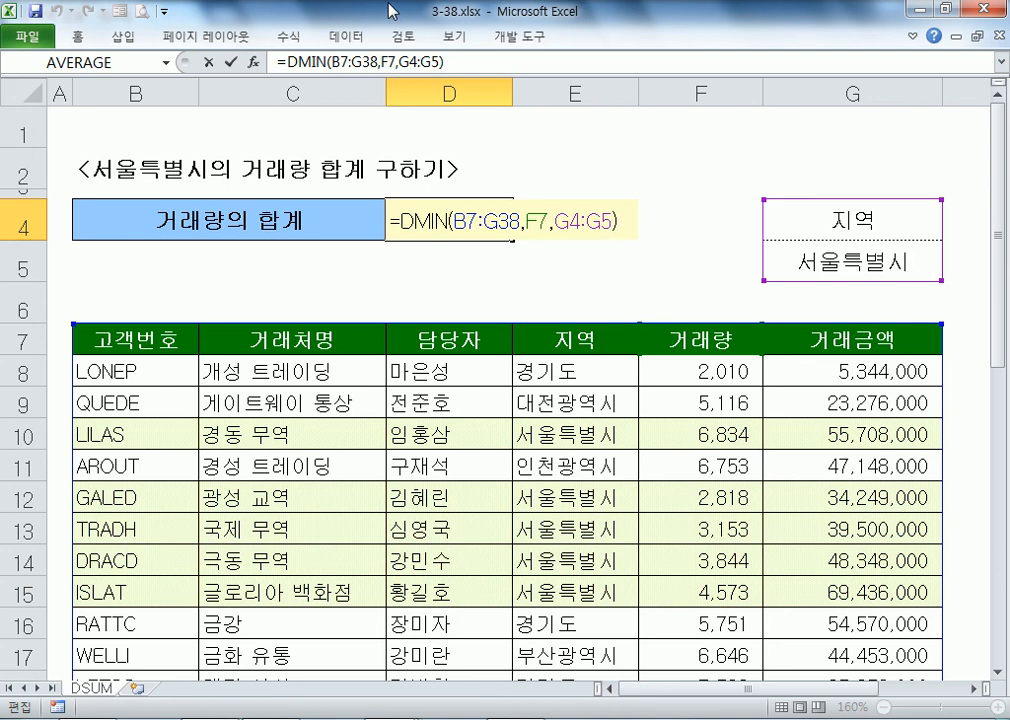
Step: Keep the DMIN formula and open 3-50.xlsx from the example files folder
key(ctrl+Return)
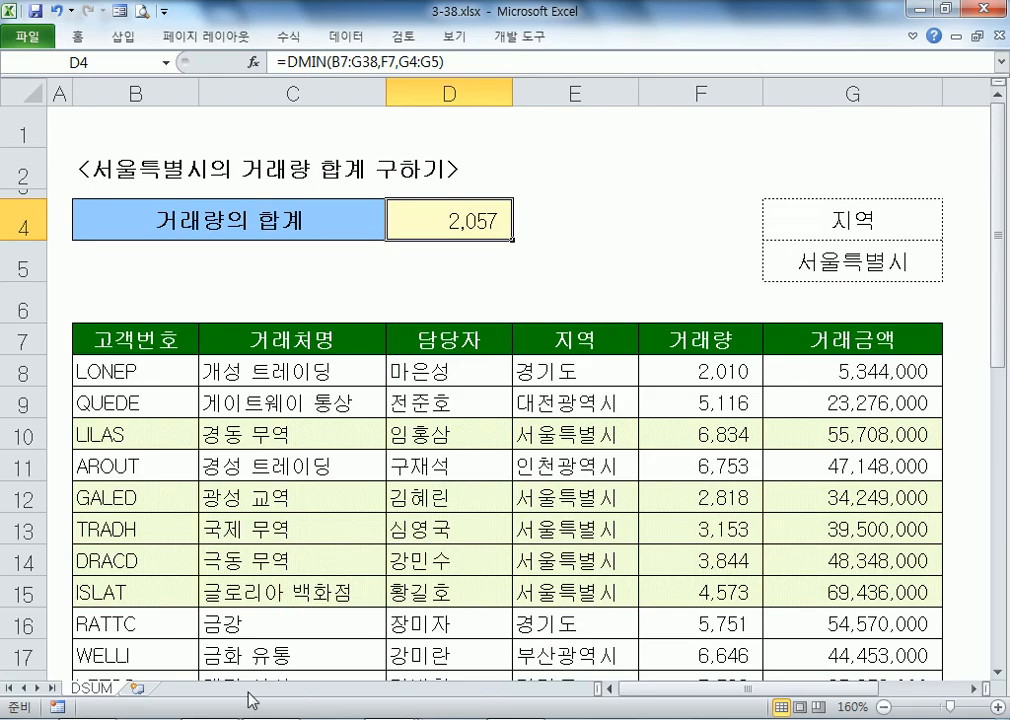
click(256, 718)
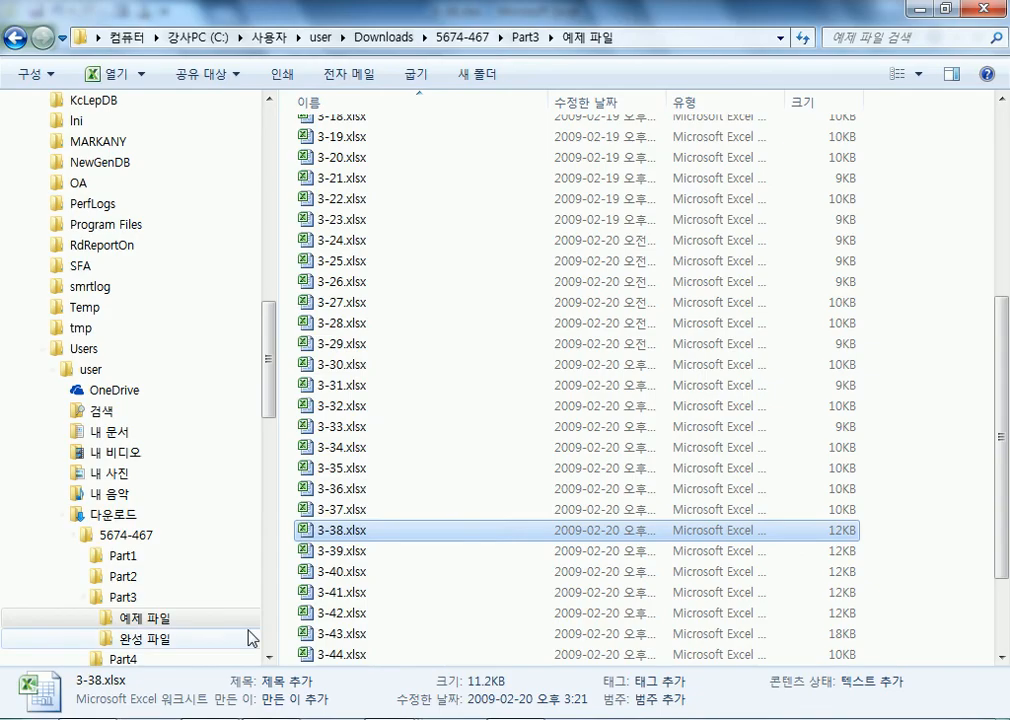
scroll(378, 575, down, 2)
double_click(342, 654)
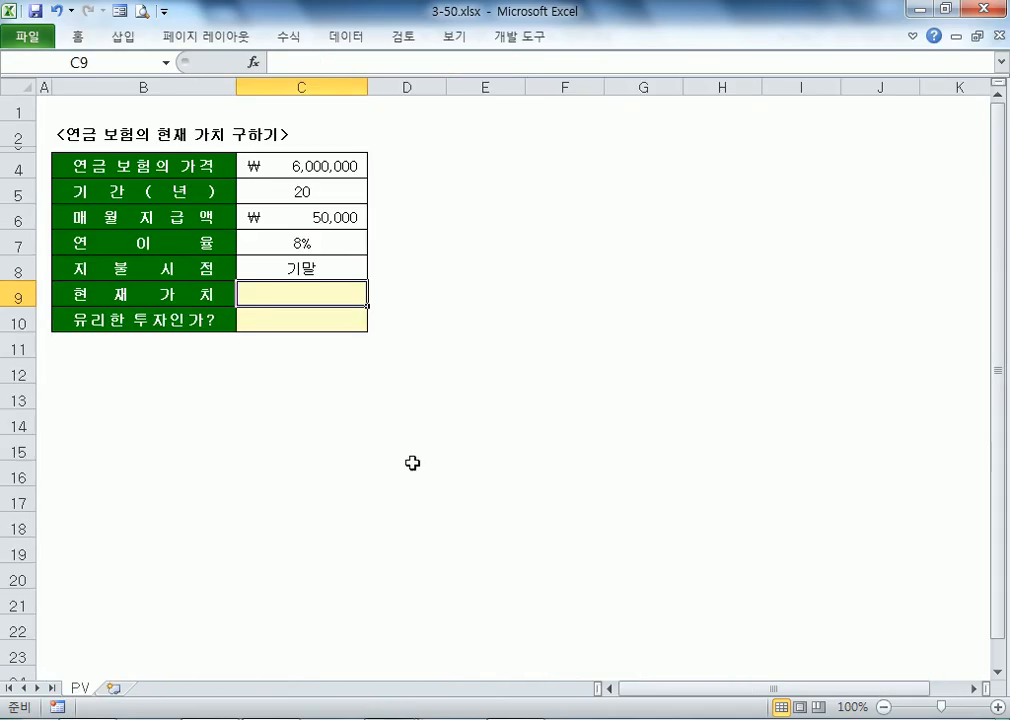
scroll(305, 299, up, 4)
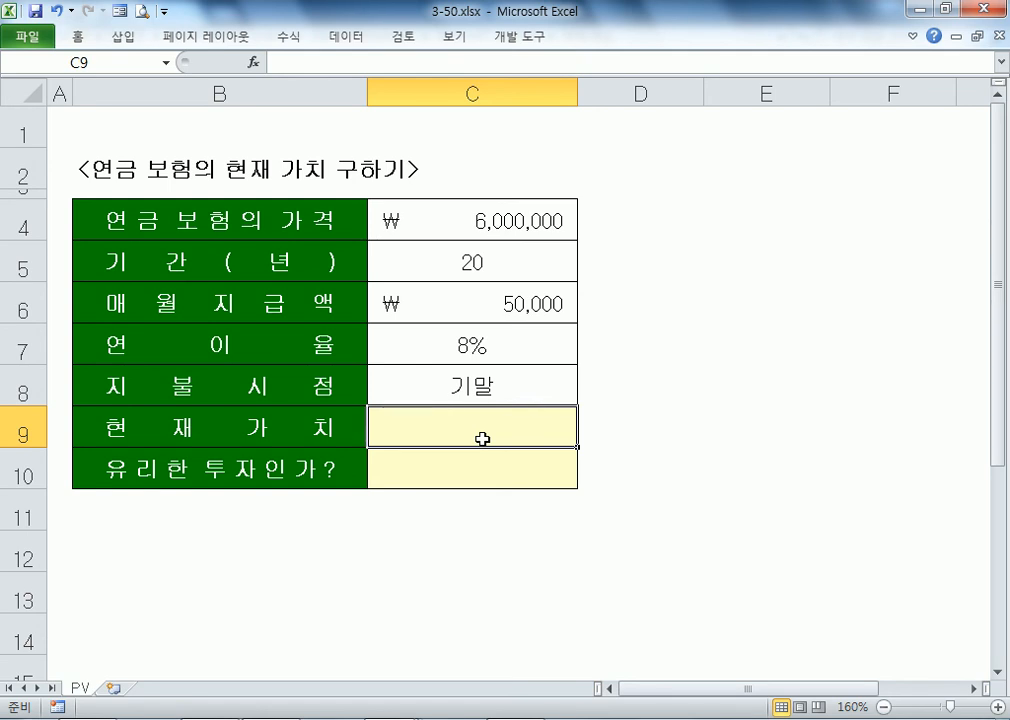
Step: Begin C9's formula as =PV(C7/12, using the monthly interest rate
text(=)
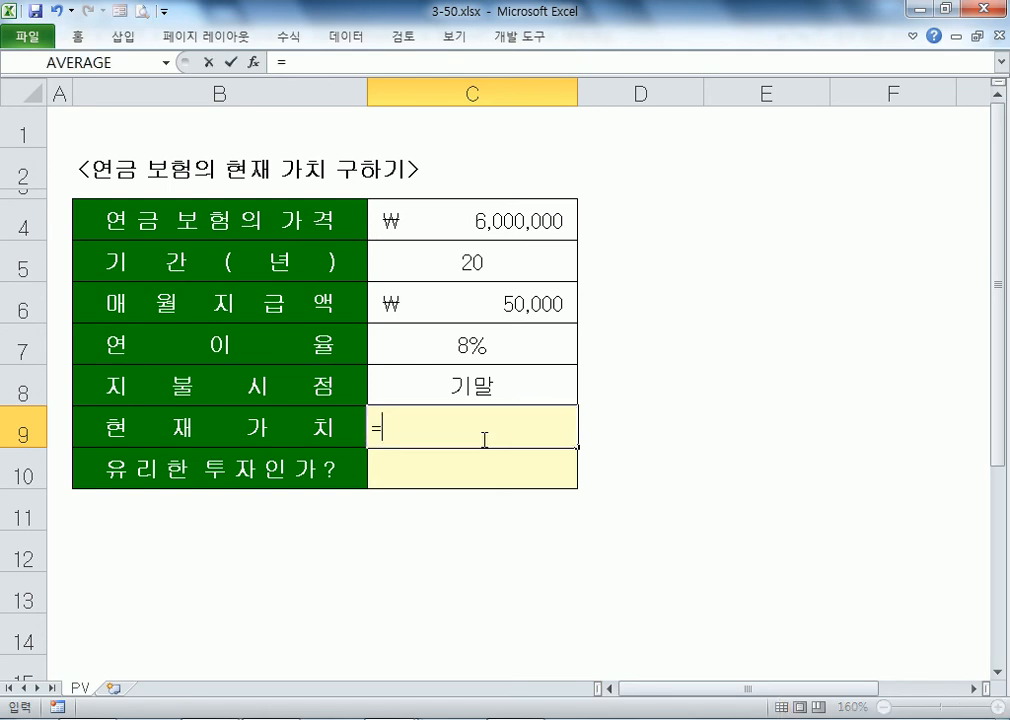
text(PV()
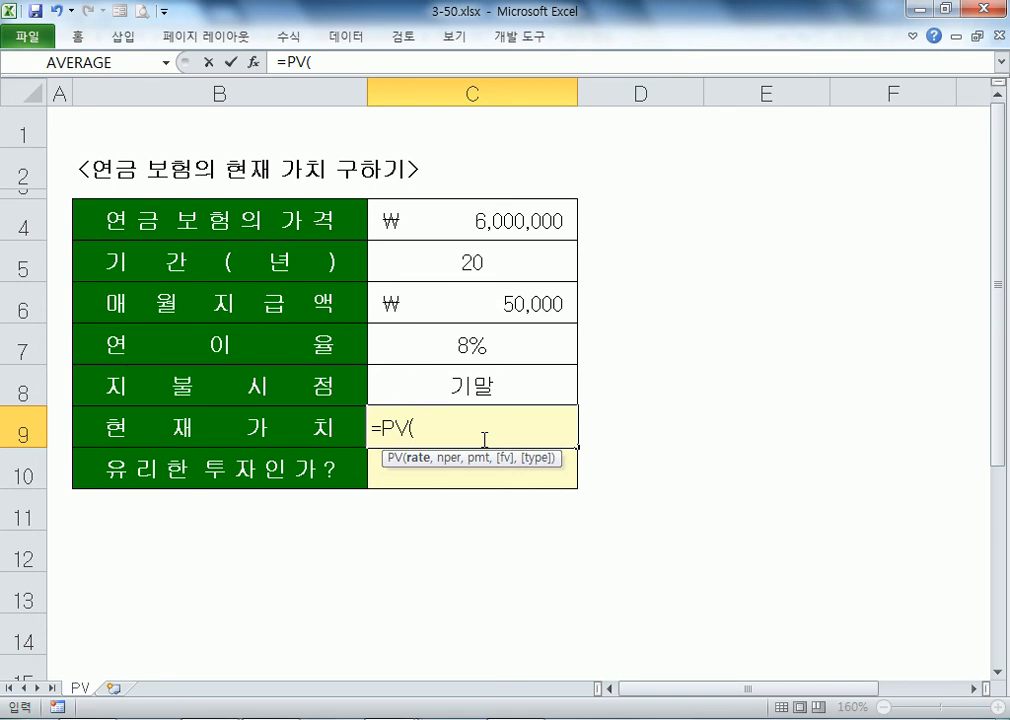
click(430, 345)
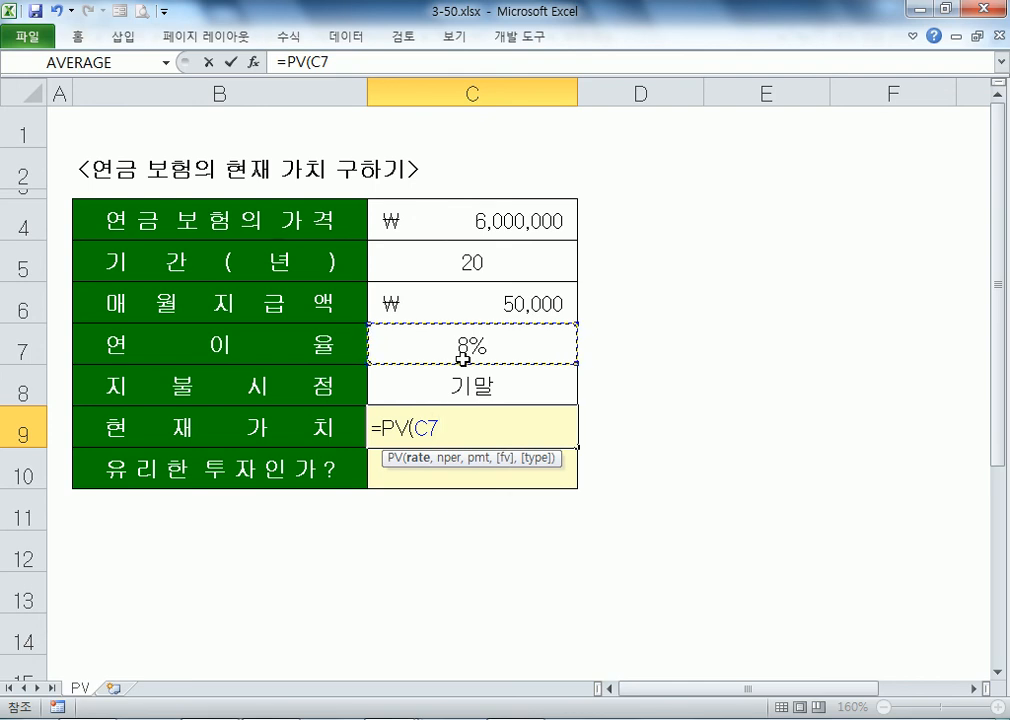
text(/12)
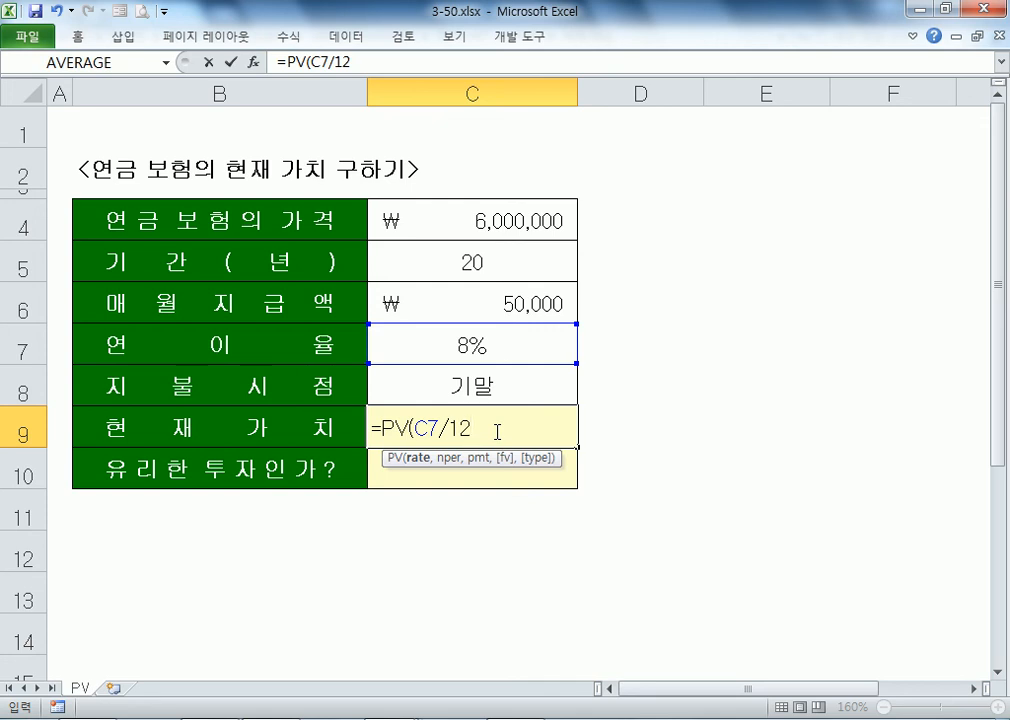
text(,)
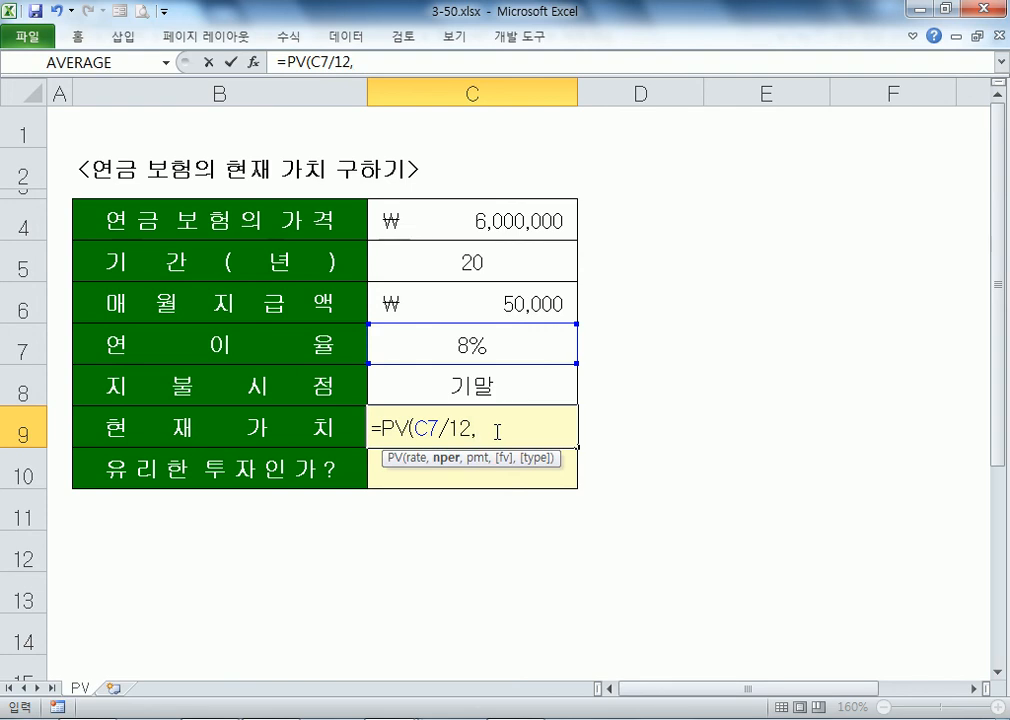
Step: Complete C9's PV formula with C5*12 periods, the C6 payment and 0 type
click(430, 262)
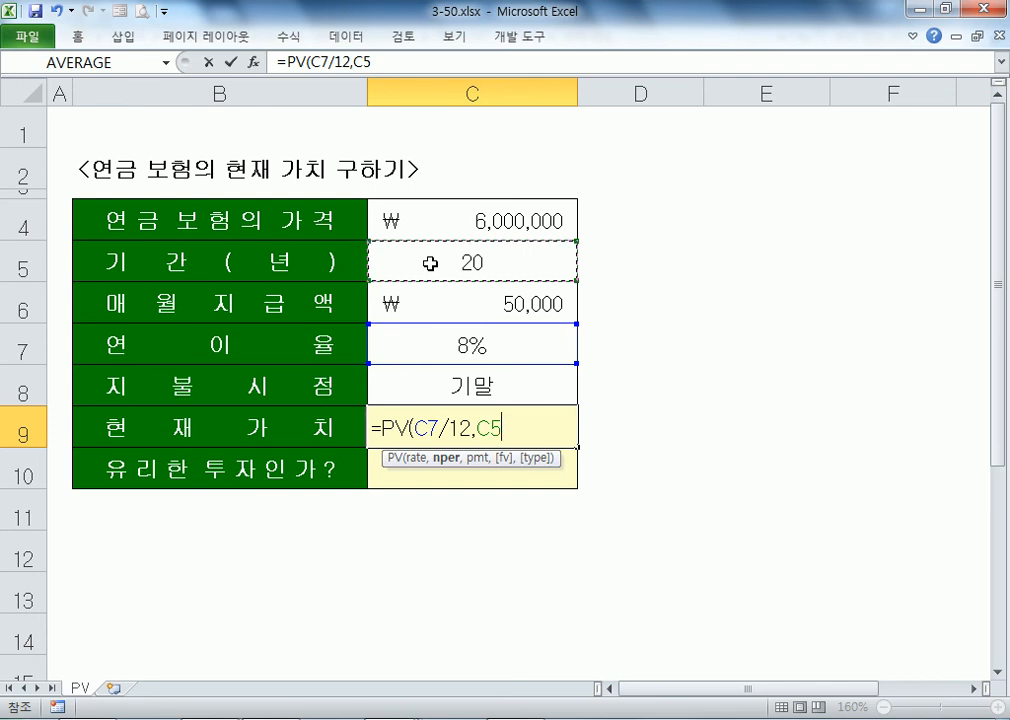
text(*12)
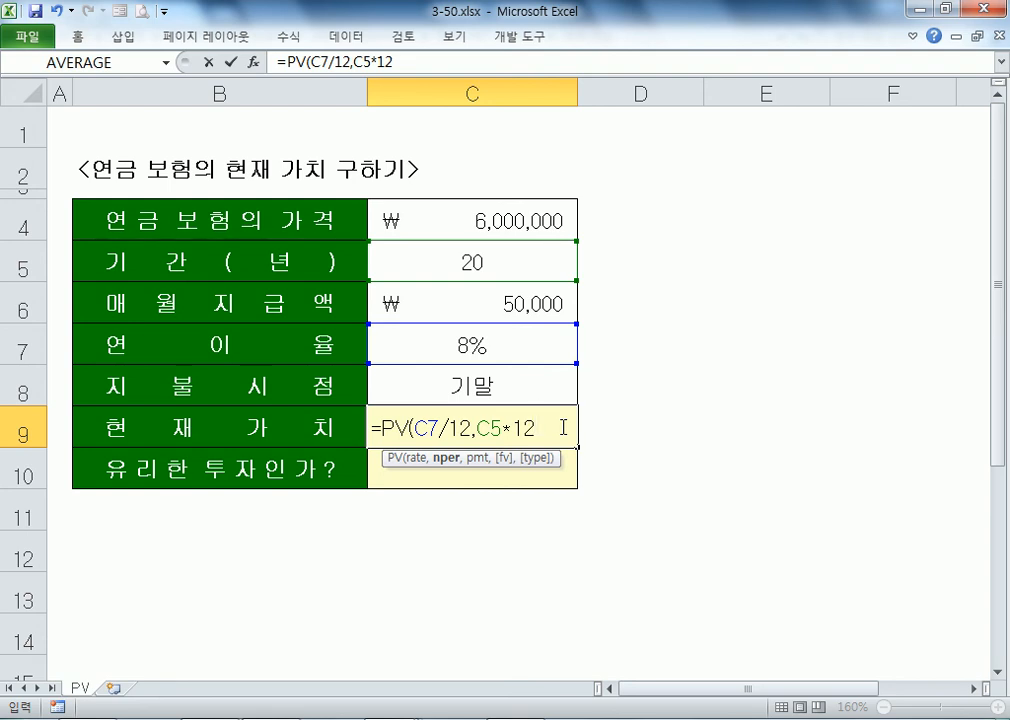
text(,)
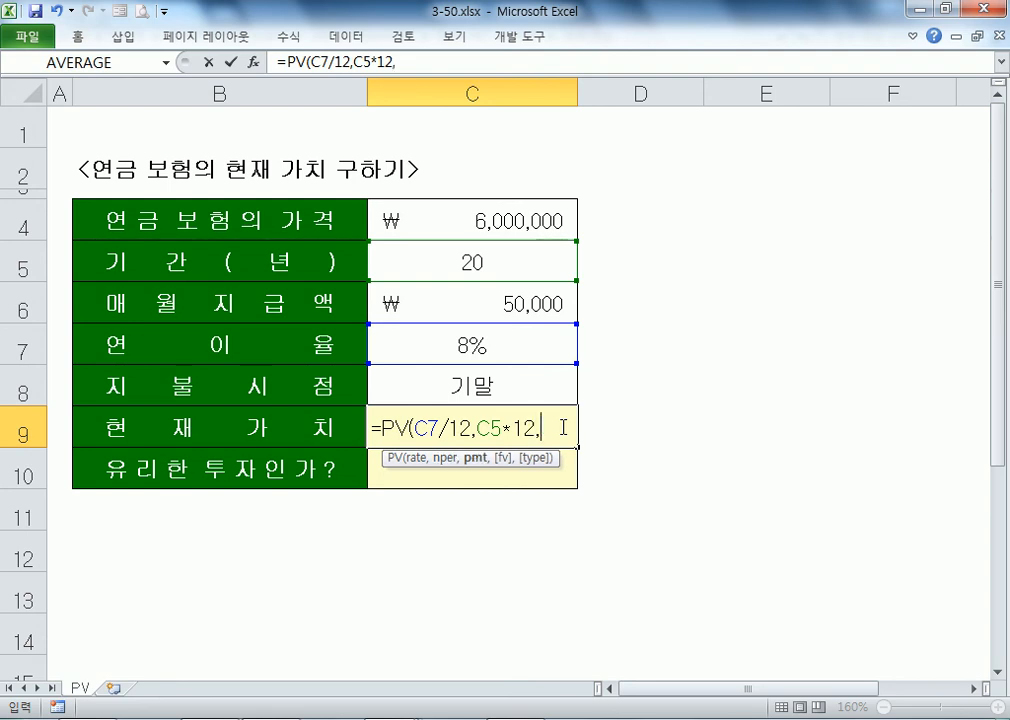
click(501, 310)
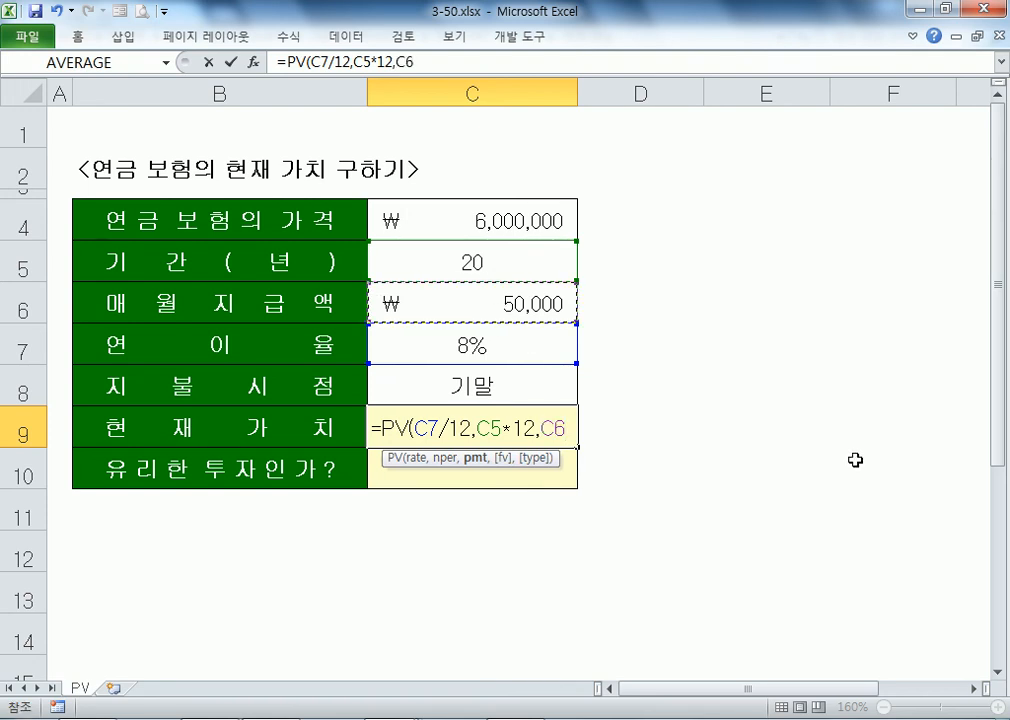
text(,,)
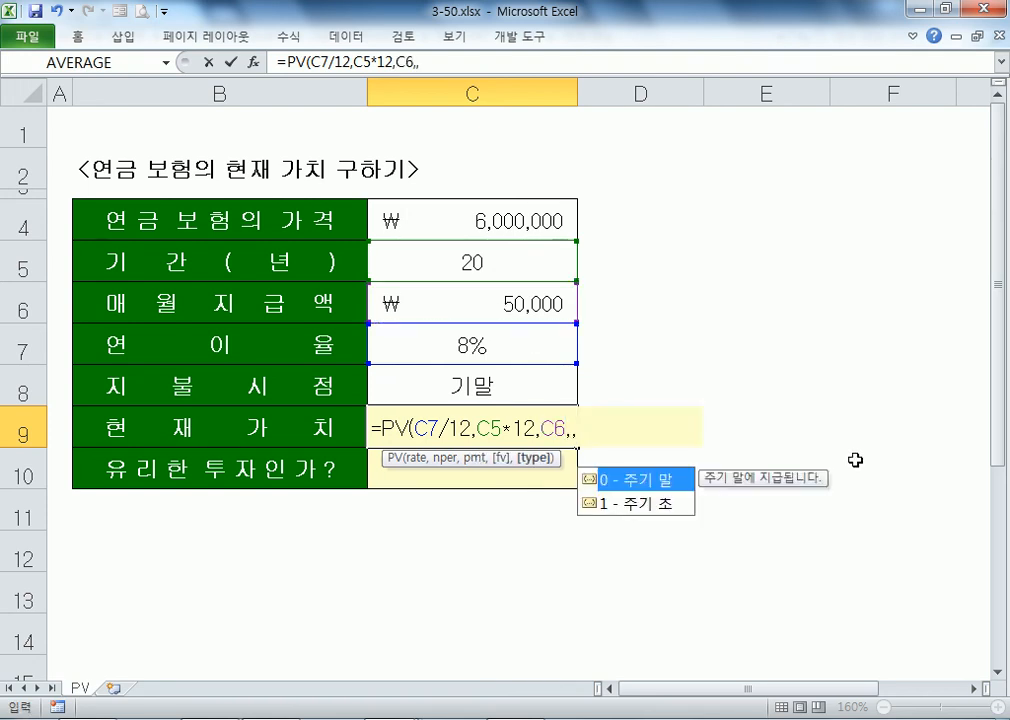
text(0)
key(Return)
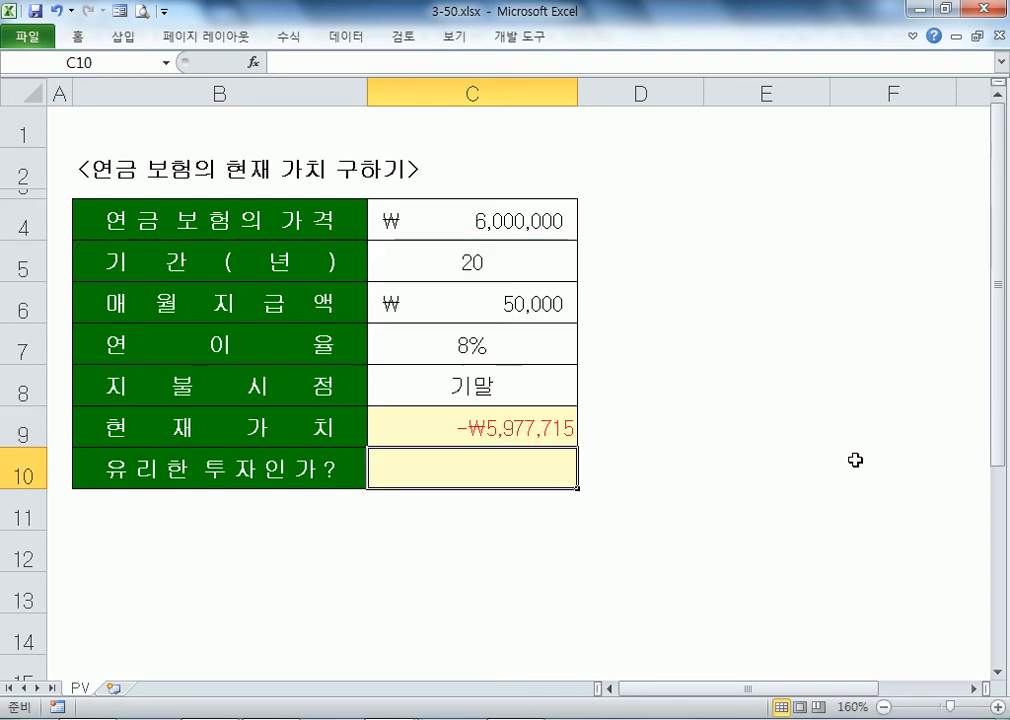
key(Up)
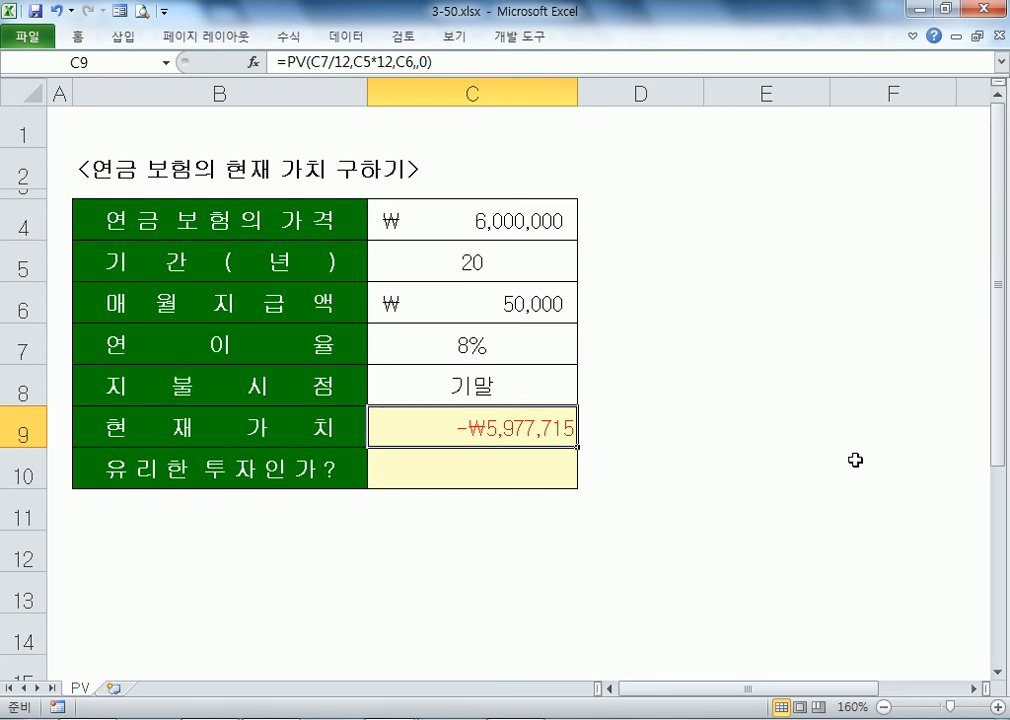
click(416, 233)
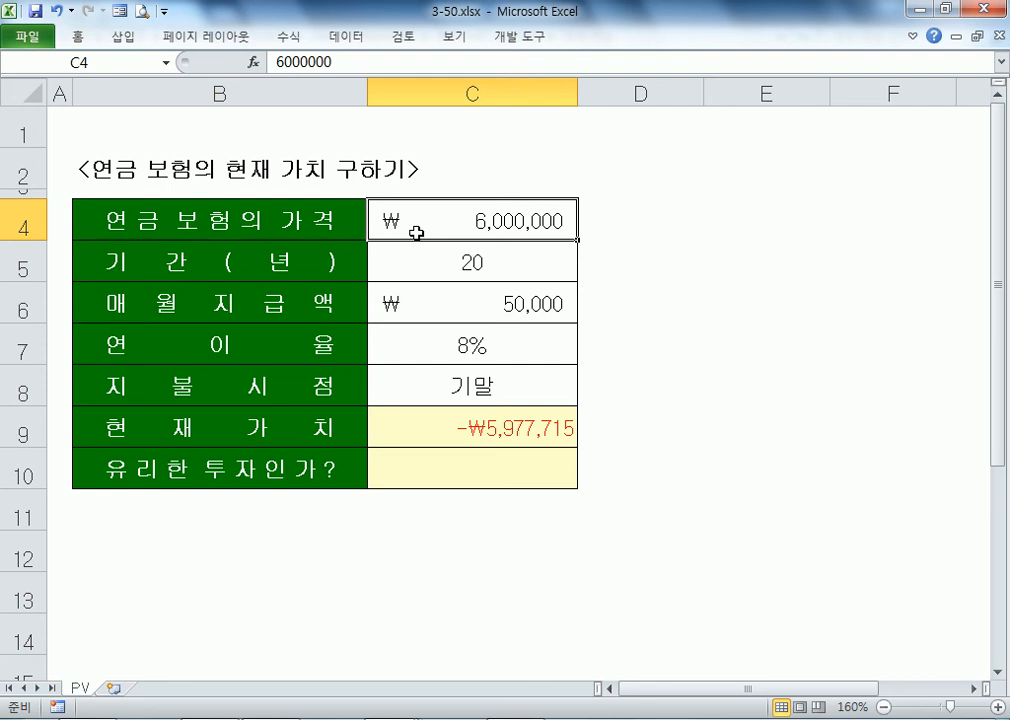
click(476, 304)
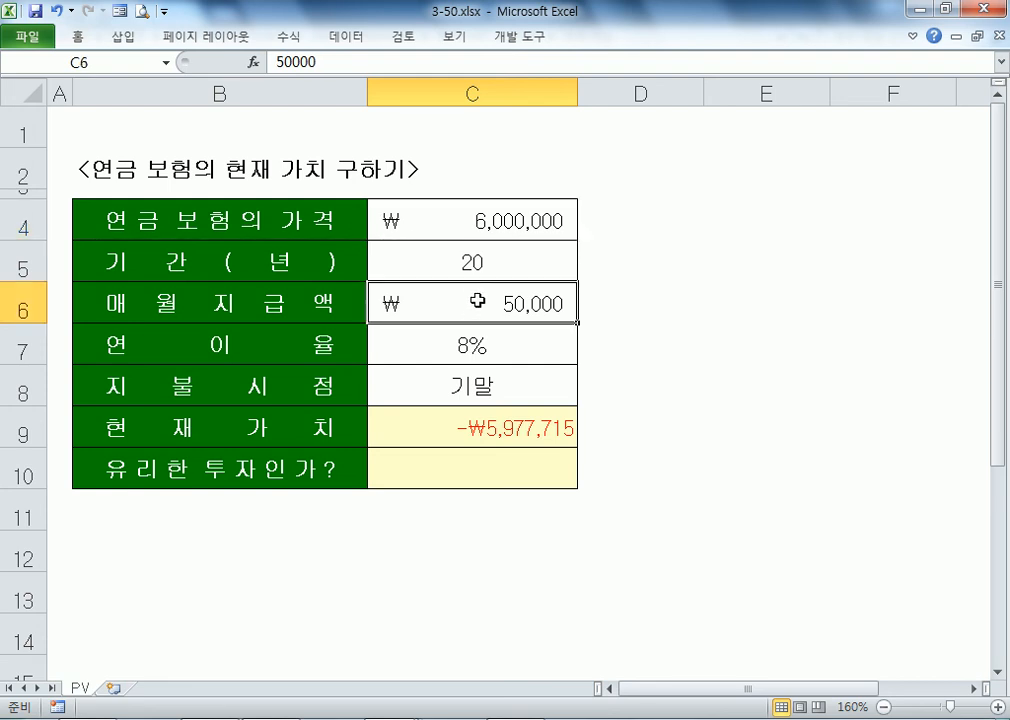
click(462, 424)
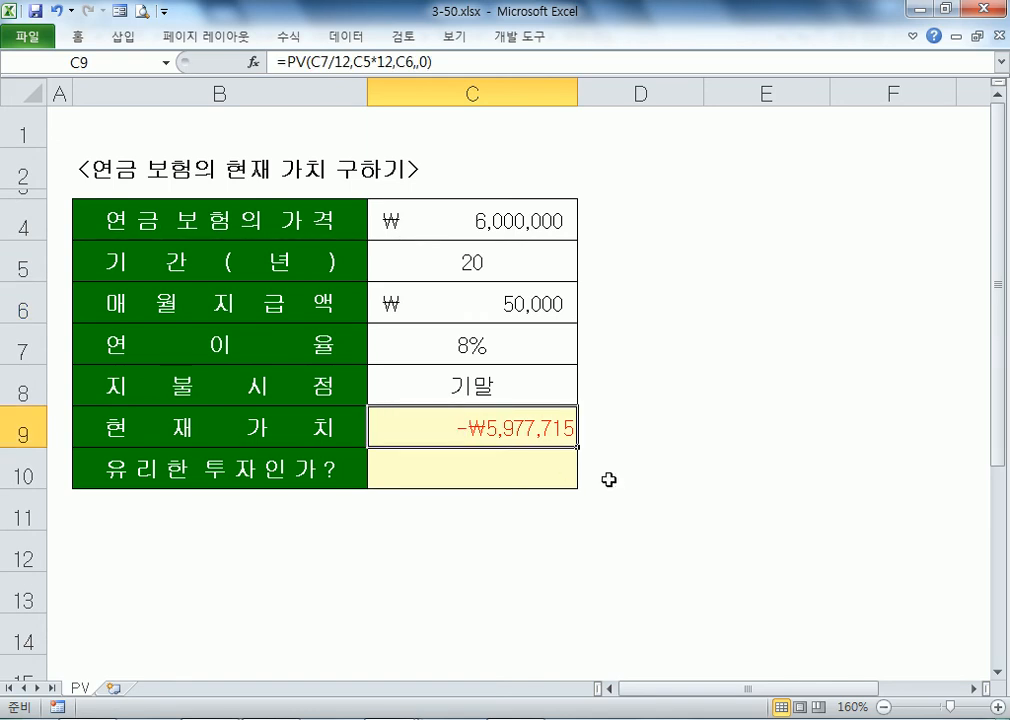
click(470, 308)
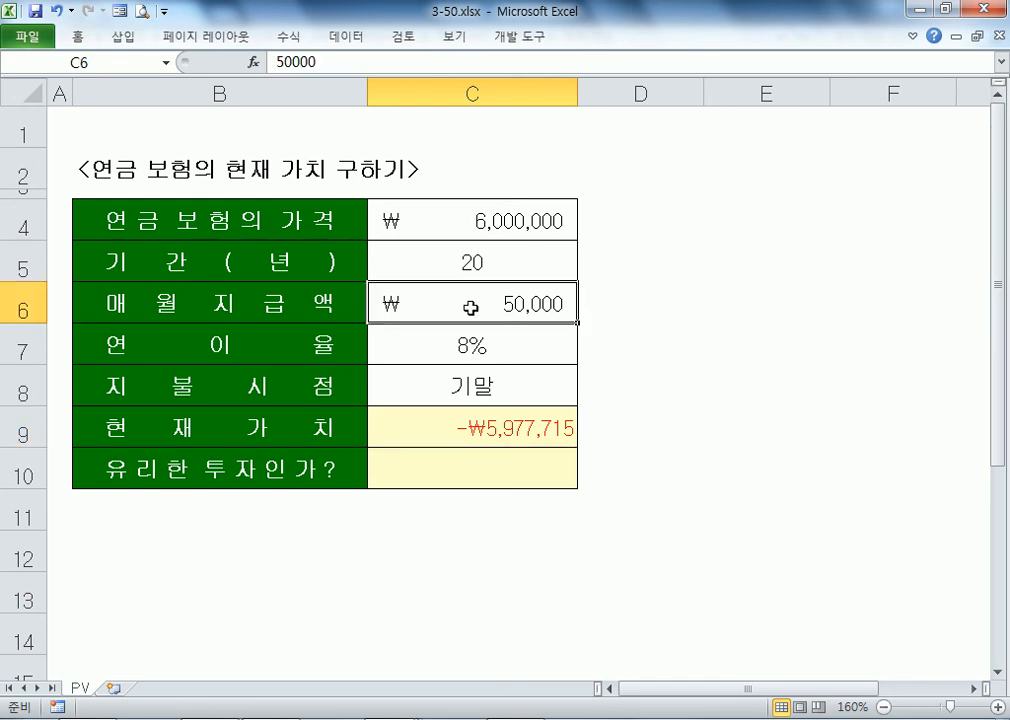
text(40000)
key(Return)
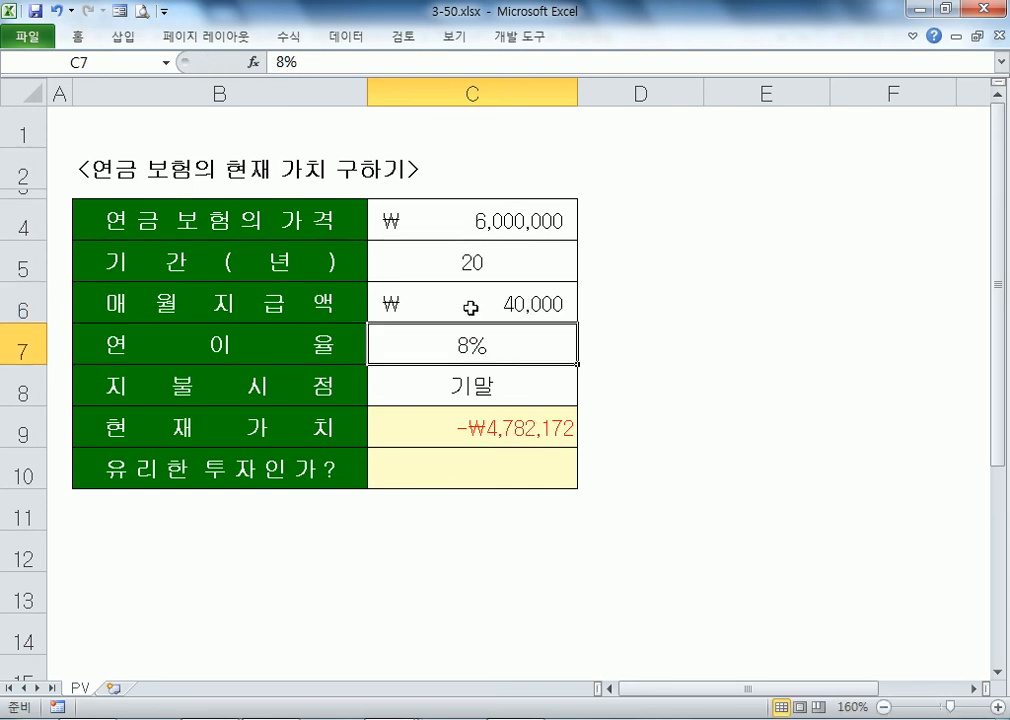
click(470, 308)
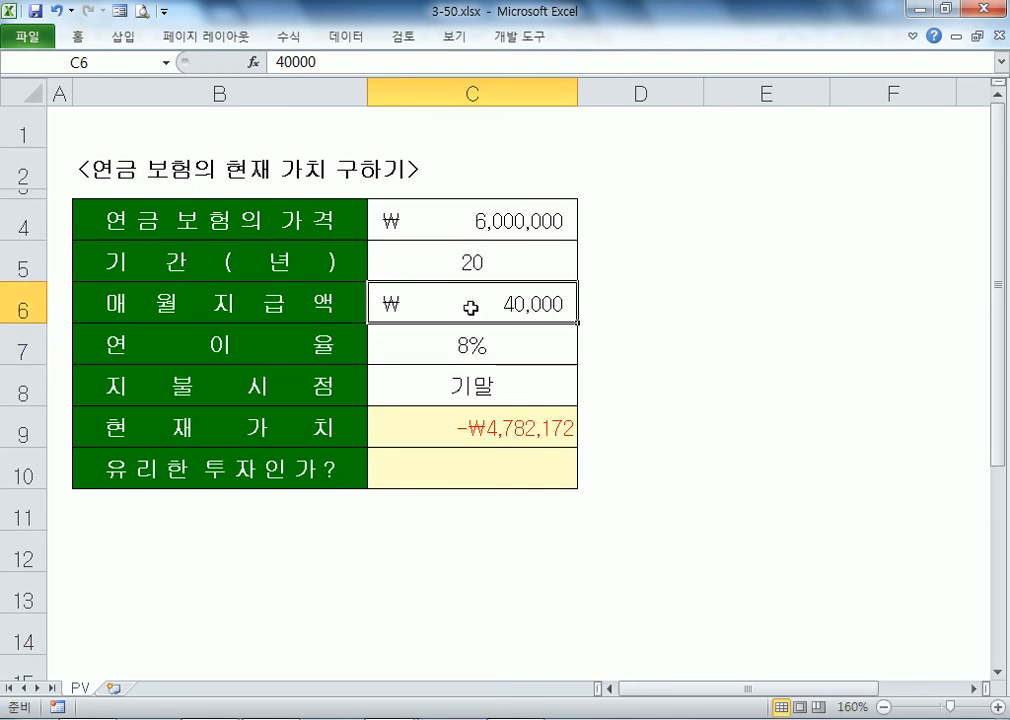
text(60000)
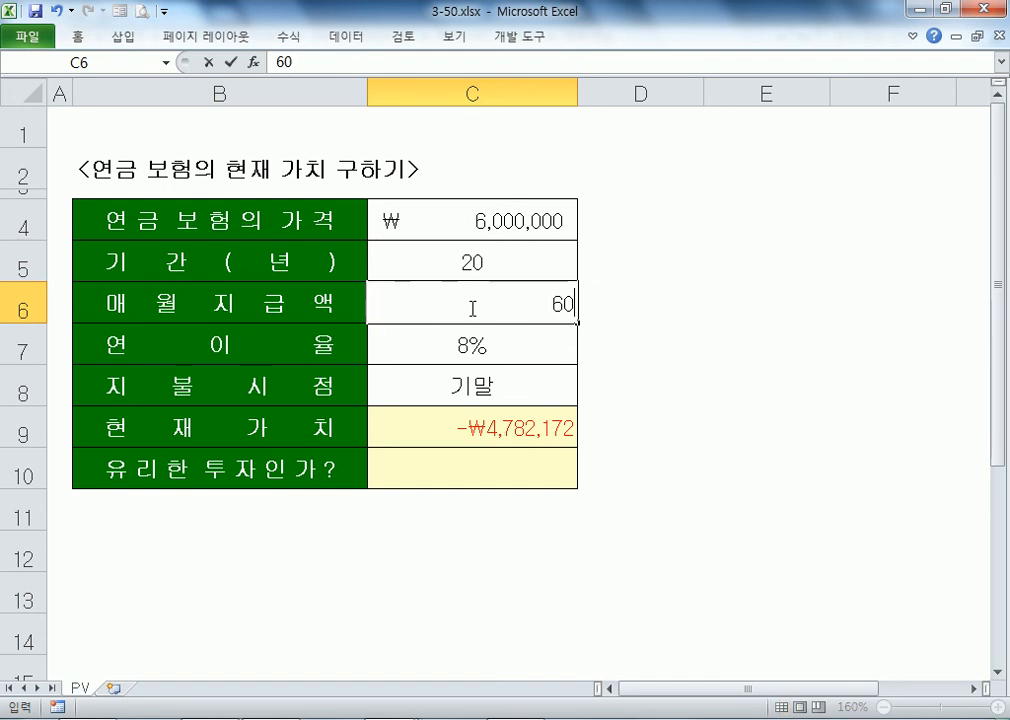
key(Return)
click(470, 308)
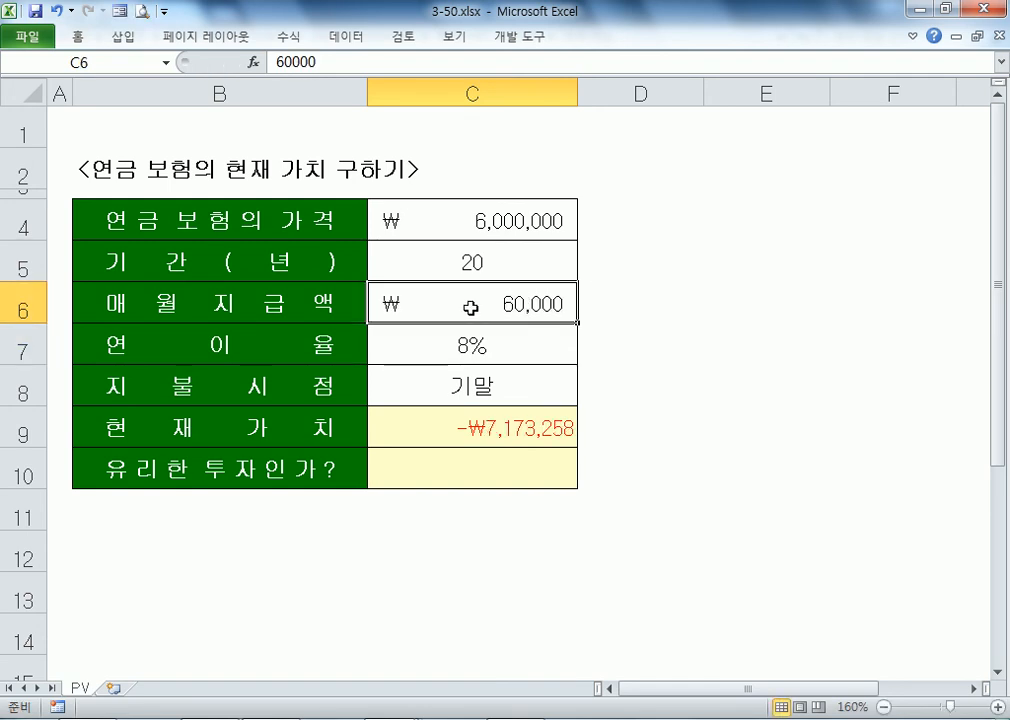
click(485, 226)
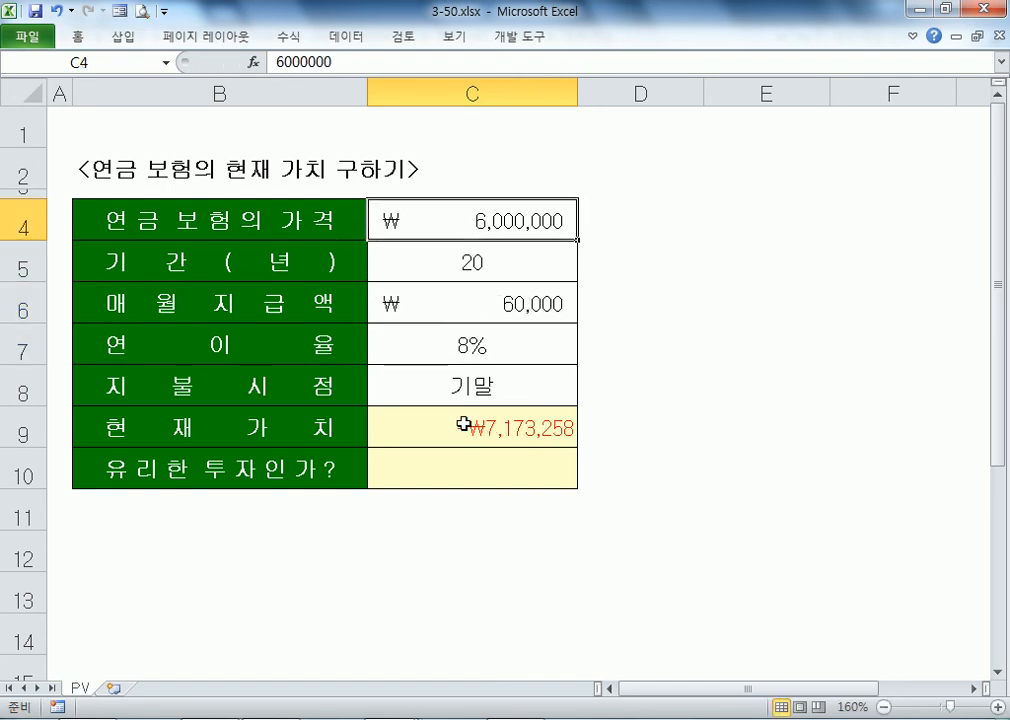
click(460, 423)
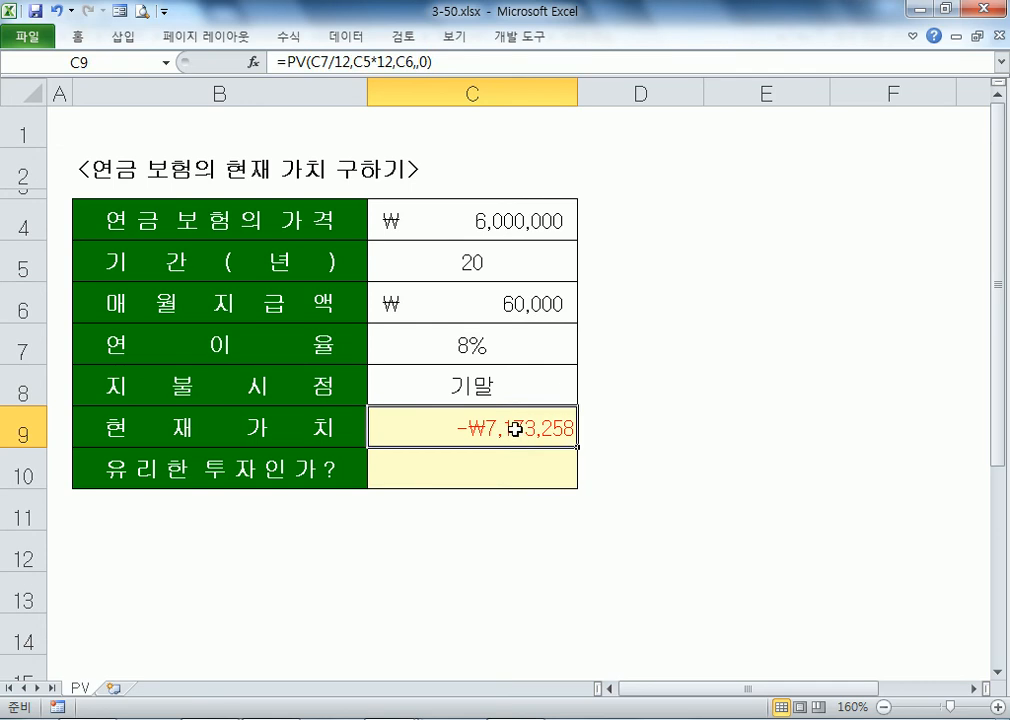
click(489, 316)
text(50,000)
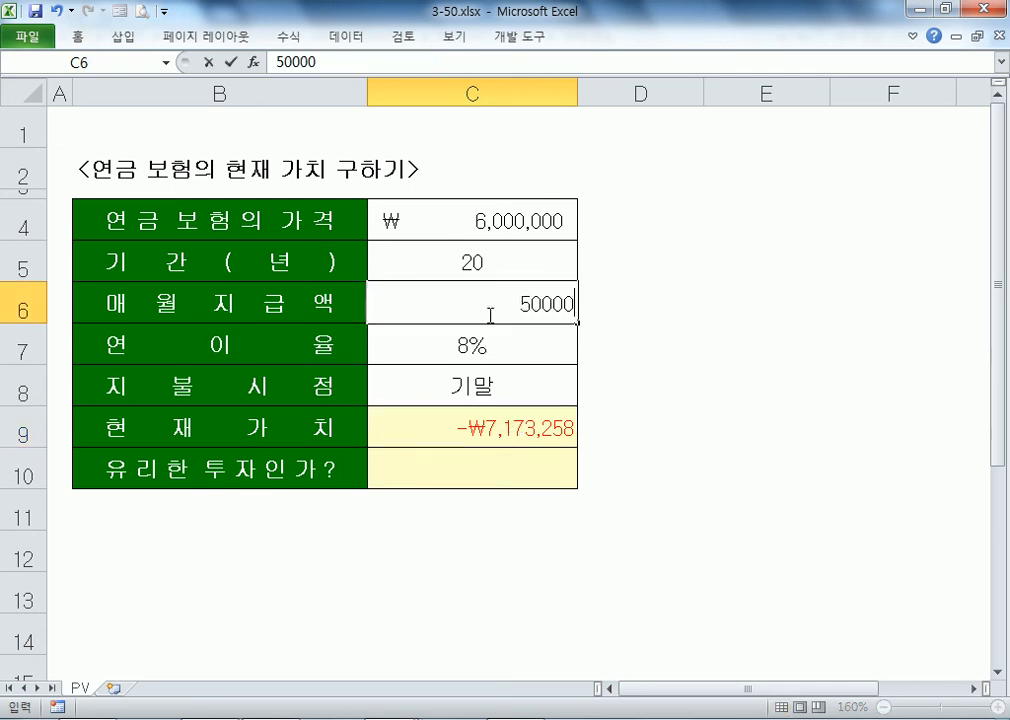
key(Return)
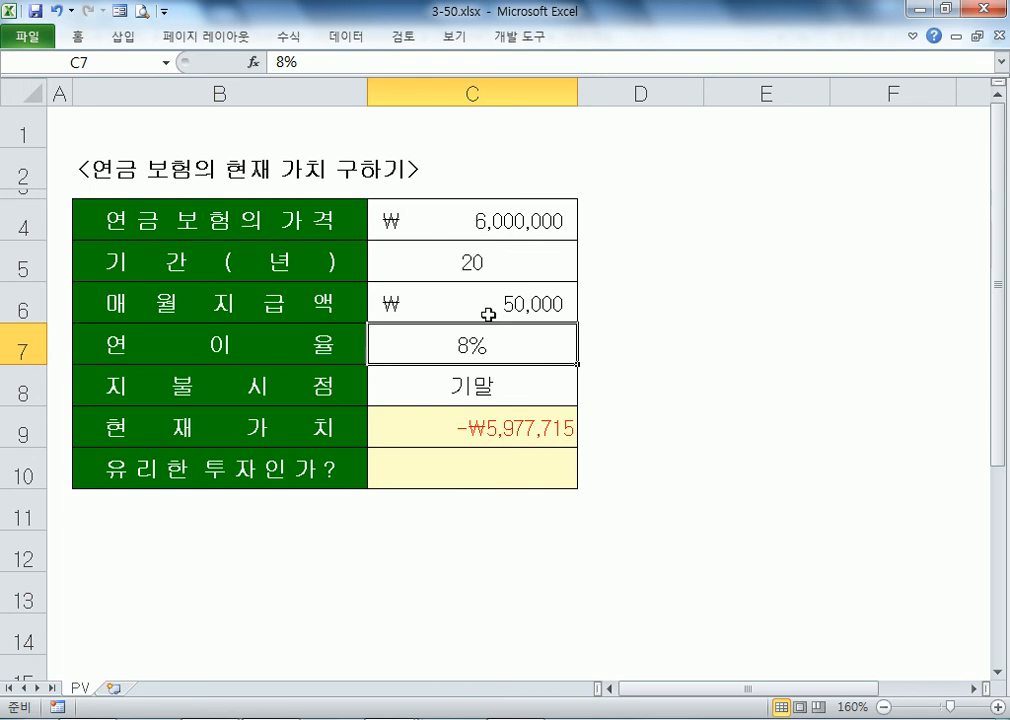
click(462, 430)
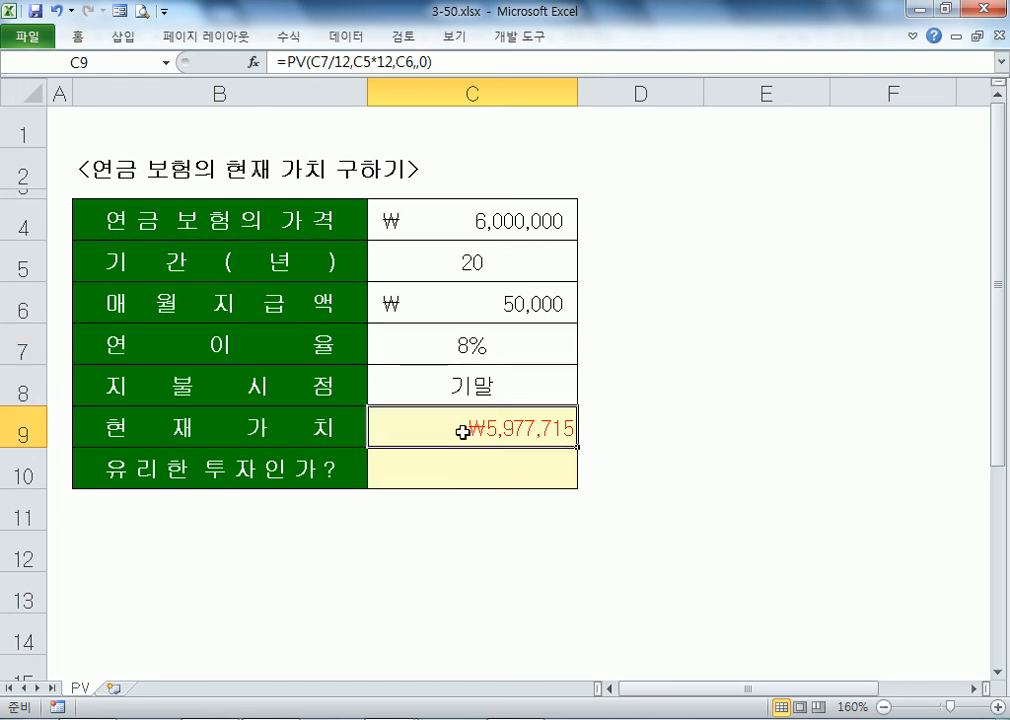
click(490, 218)
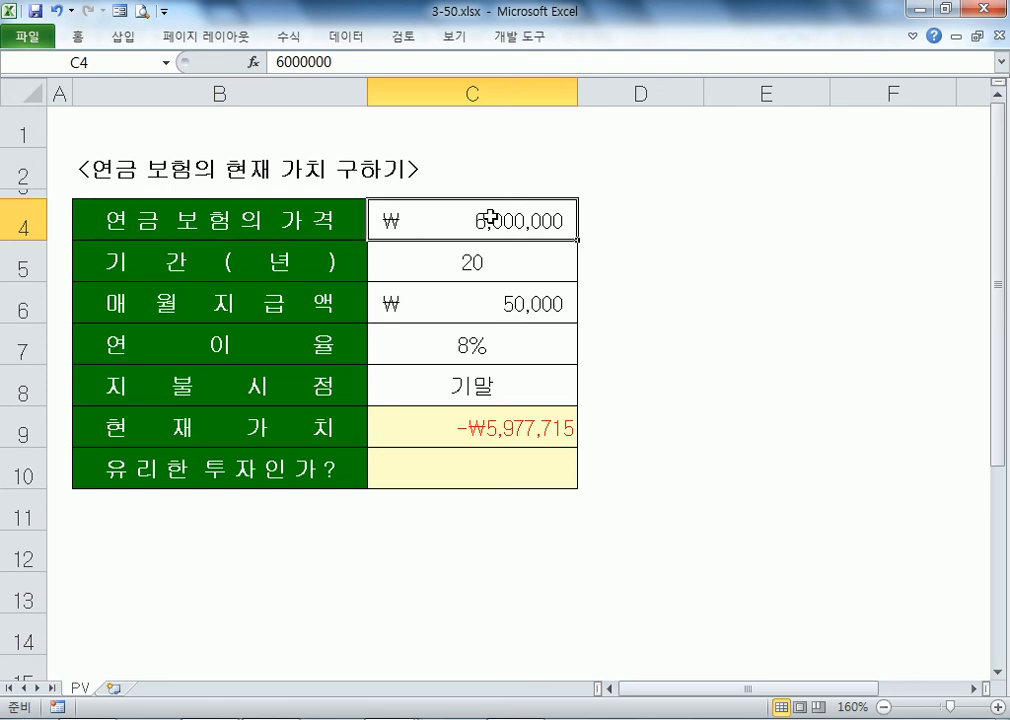
click(473, 429)
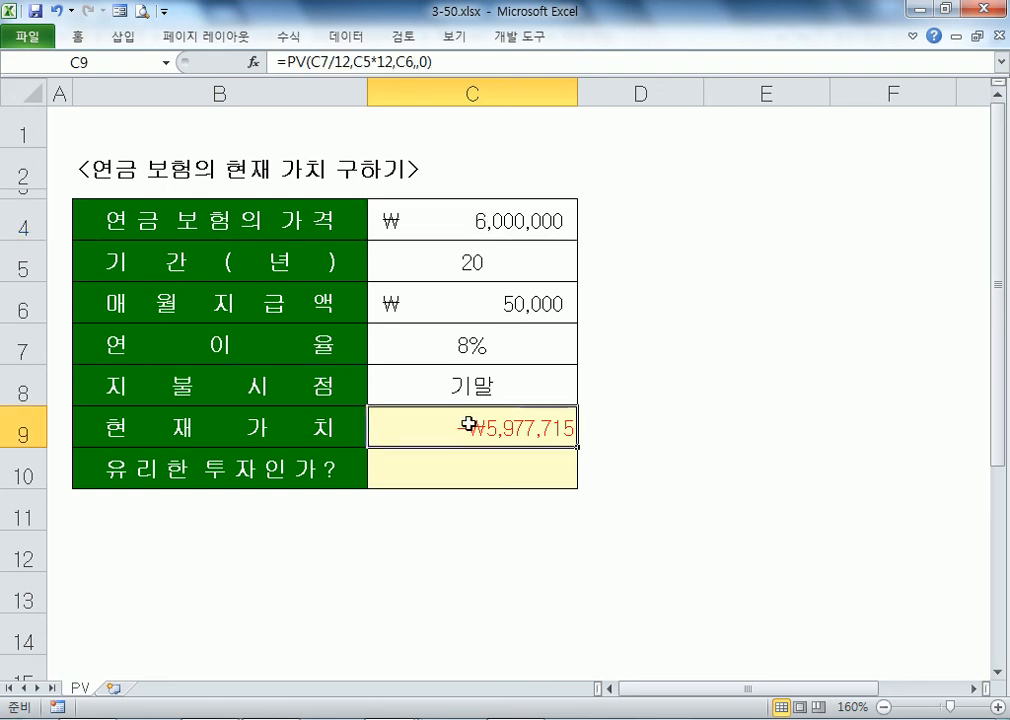
double_click(397, 428)
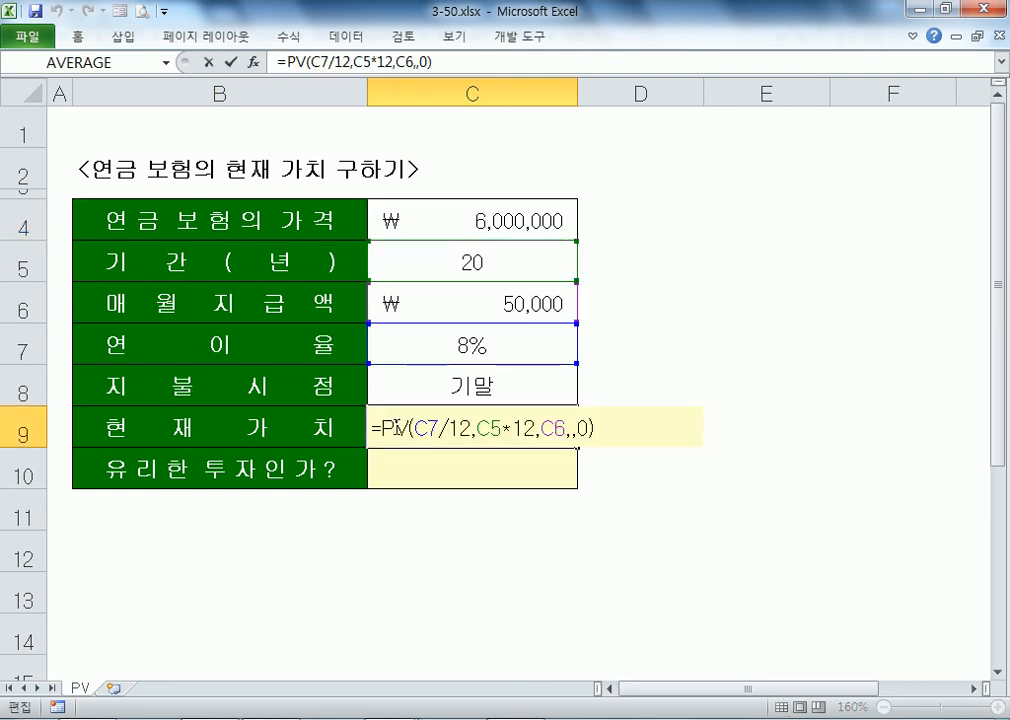
click(536, 429)
text(-)
key(Return)
click(534, 441)
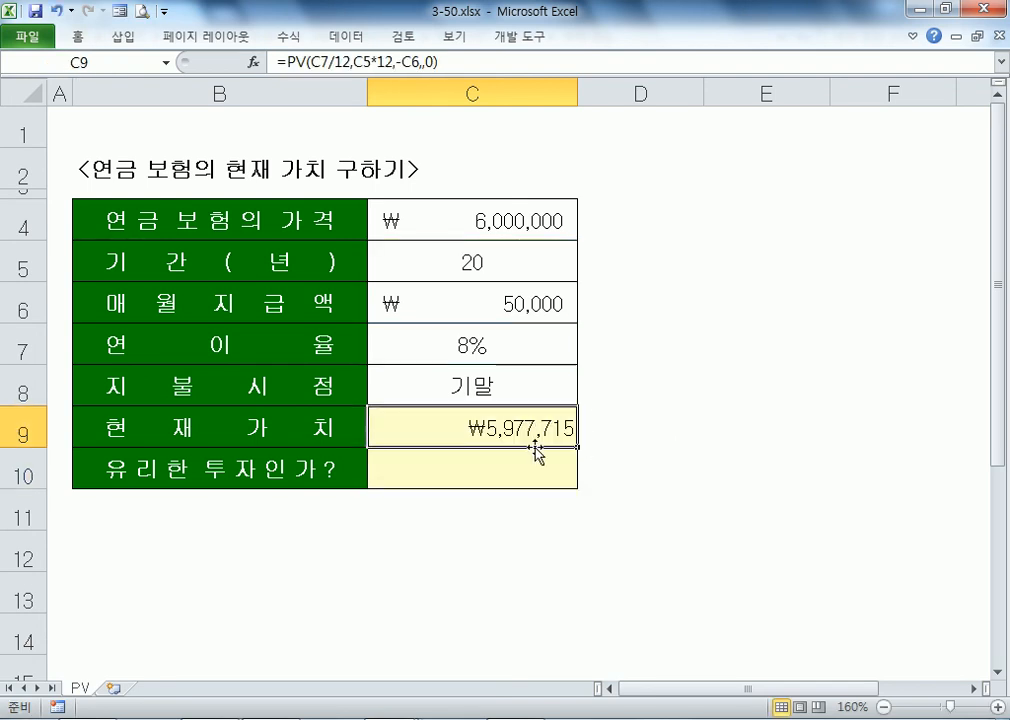
key(F2)
key(Left)
key(Left)
key(Left)
key(Left)
key(Left)
key(Left)
key(Left)
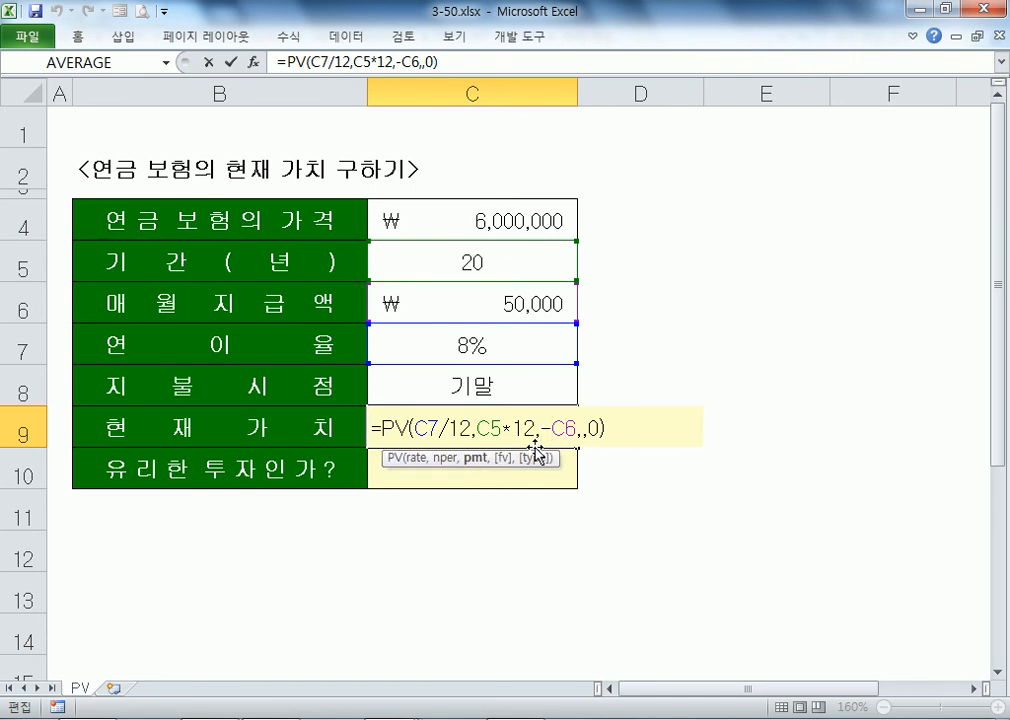
key(Escape)
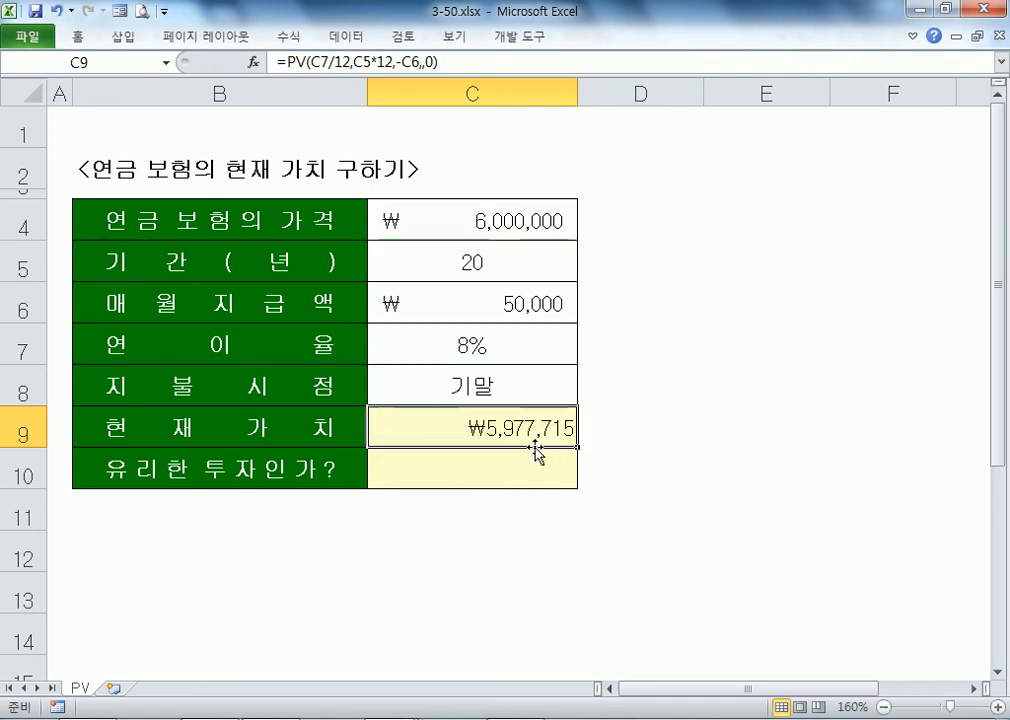
click(471, 219)
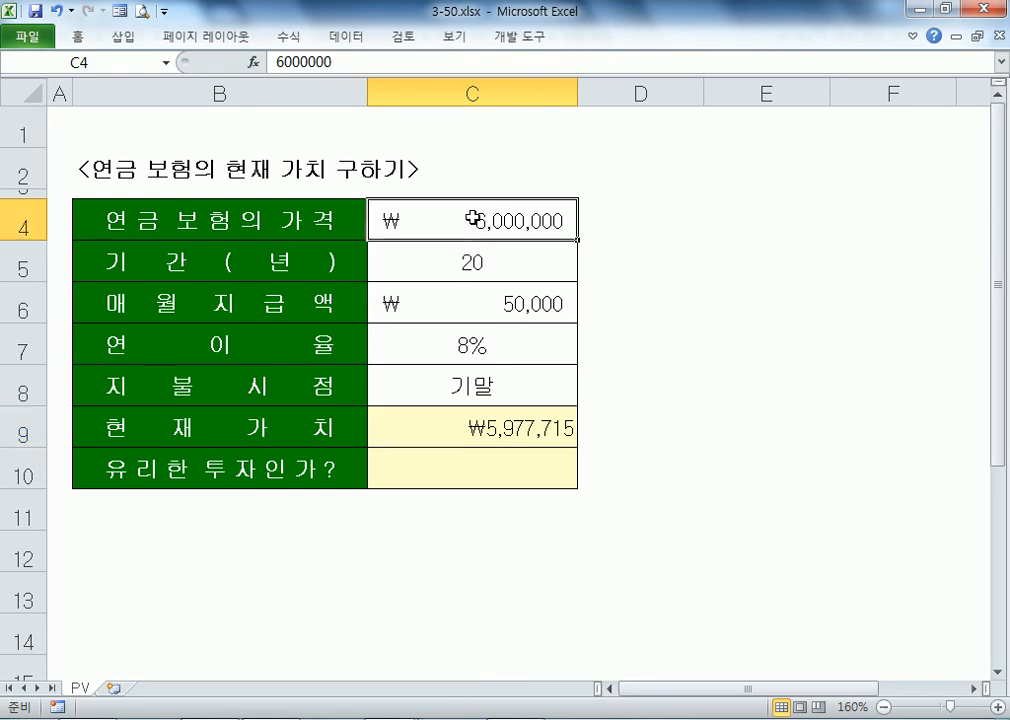
click(429, 468)
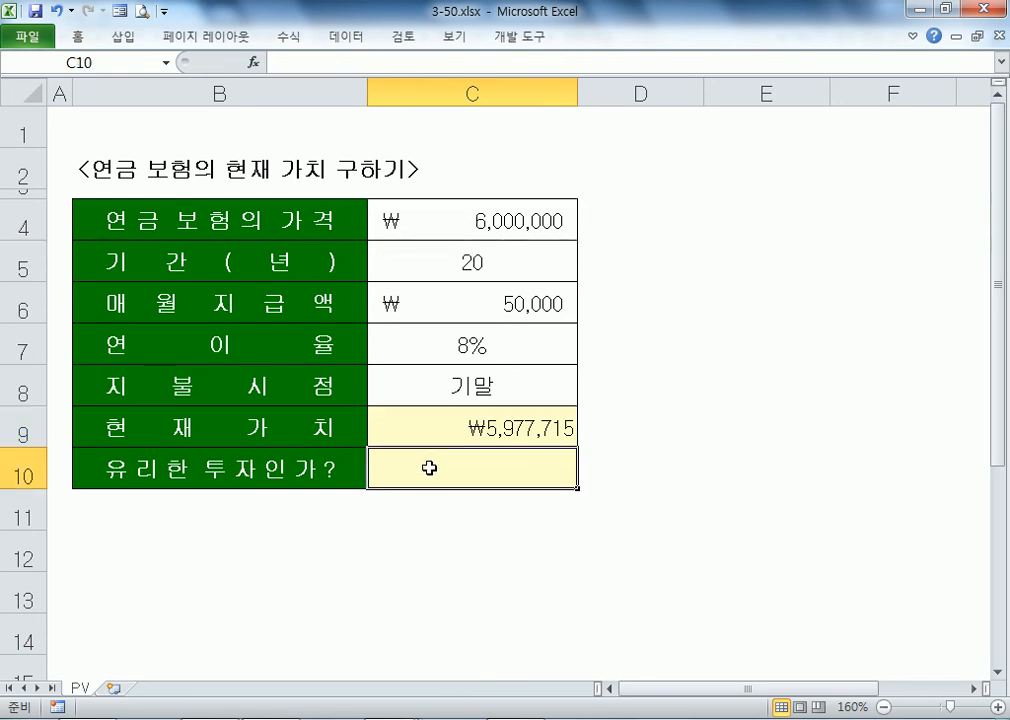
Step: Try 9%, 5% and 6% as the C7 annual rate, checking the present value
click(514, 420)
click(490, 344)
text(9)
key(Return)
key(Up)
text(5)
key(Return)
key(Up)
key(Down)
key(Down)
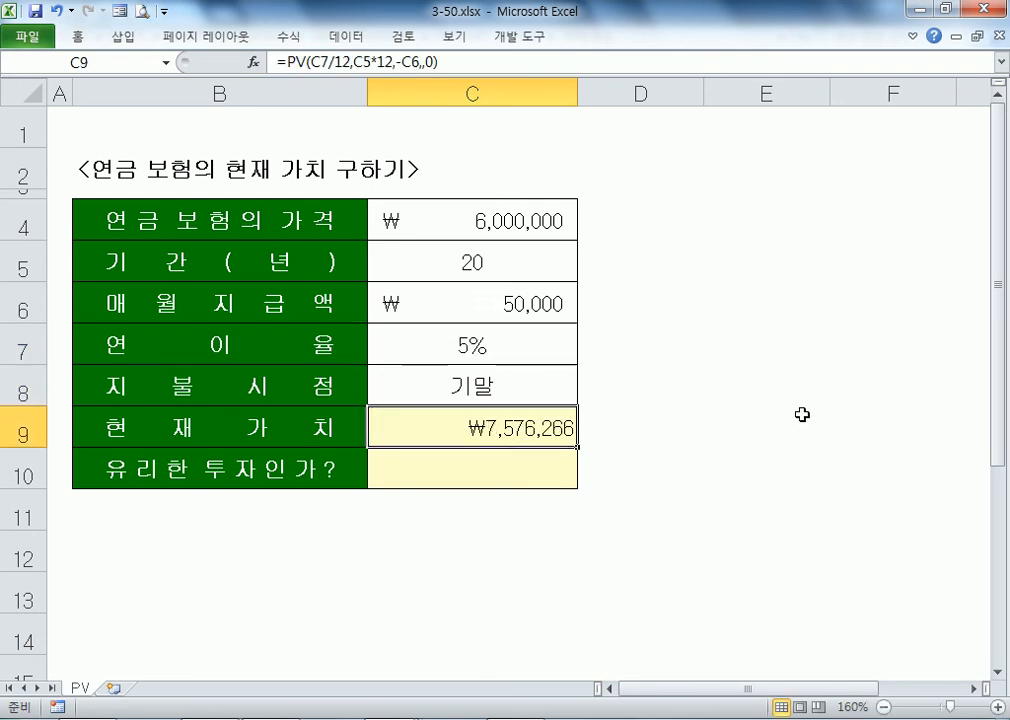
key(Up)
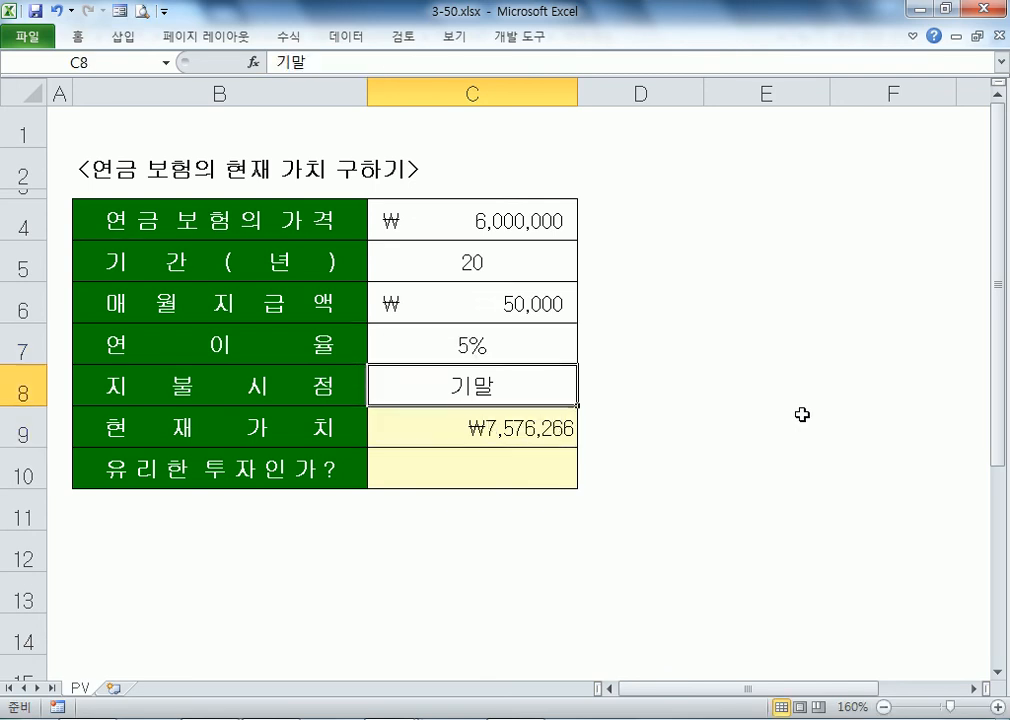
key(Up)
text(6)
key(Return)
Step: Try 7%, 8% and 7%, finally leaving the annual rate at 6%
key(Up)
text(7)
key(Return)
key(Up)
text(8)
key(Return)
key(Up)
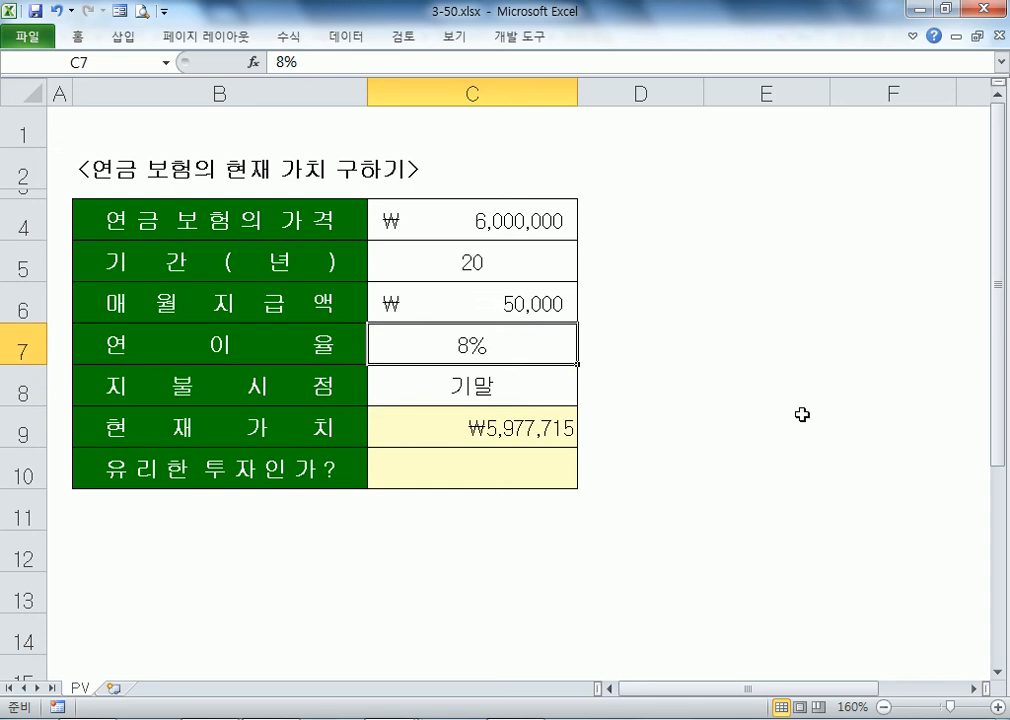
text(6)
key(BackSpace)
text(7)
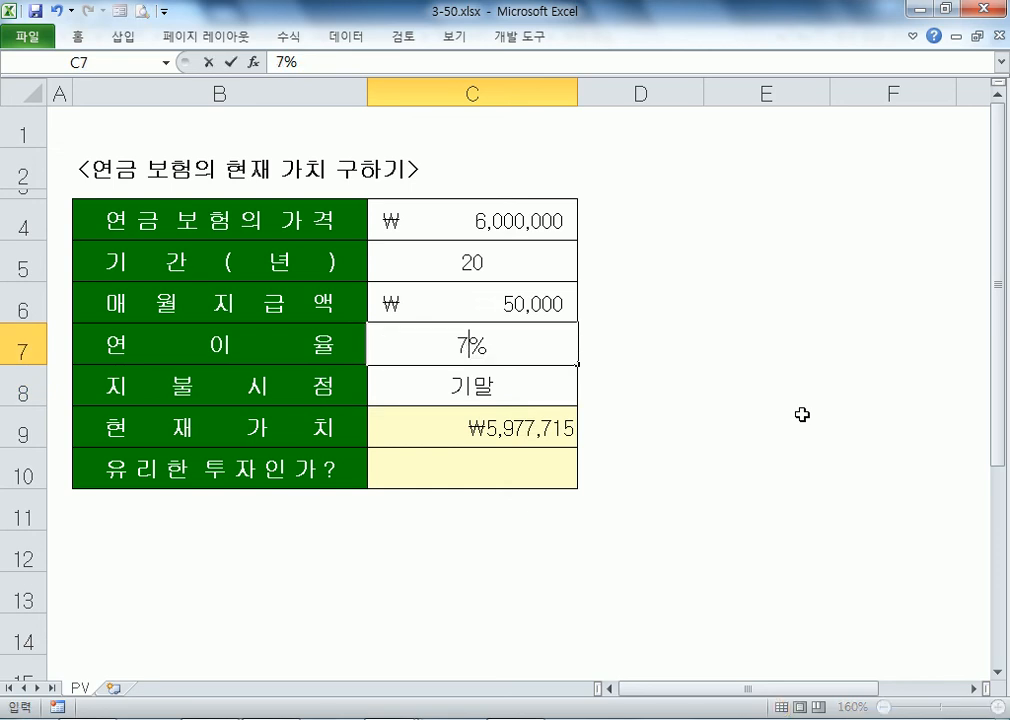
key(Return)
key(Down)
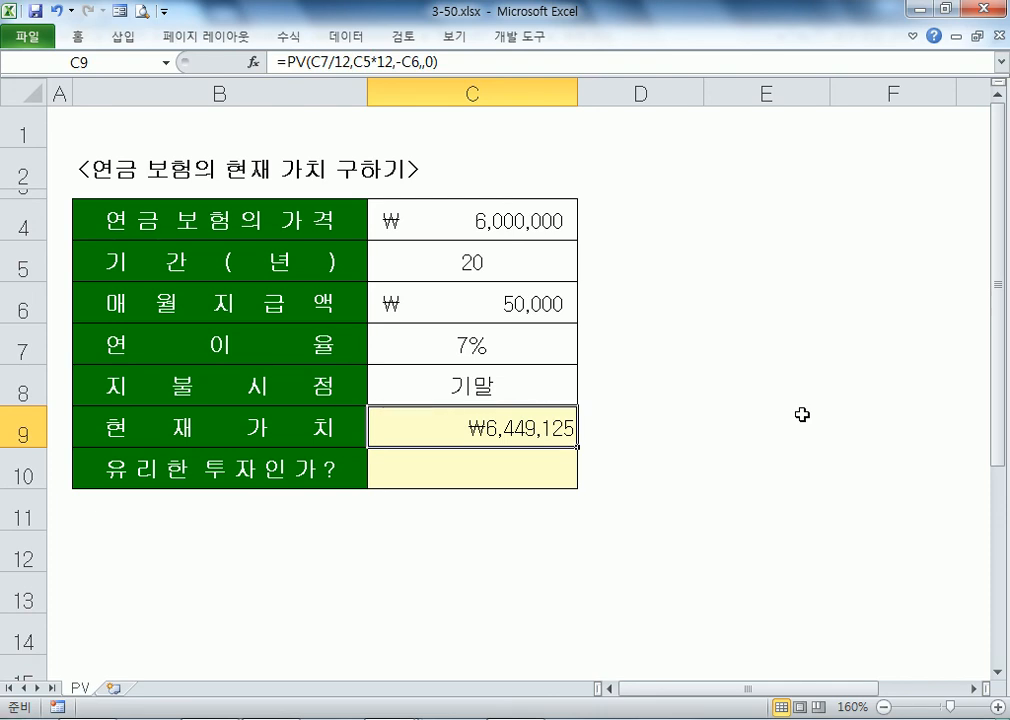
key(Up)
key(Up)
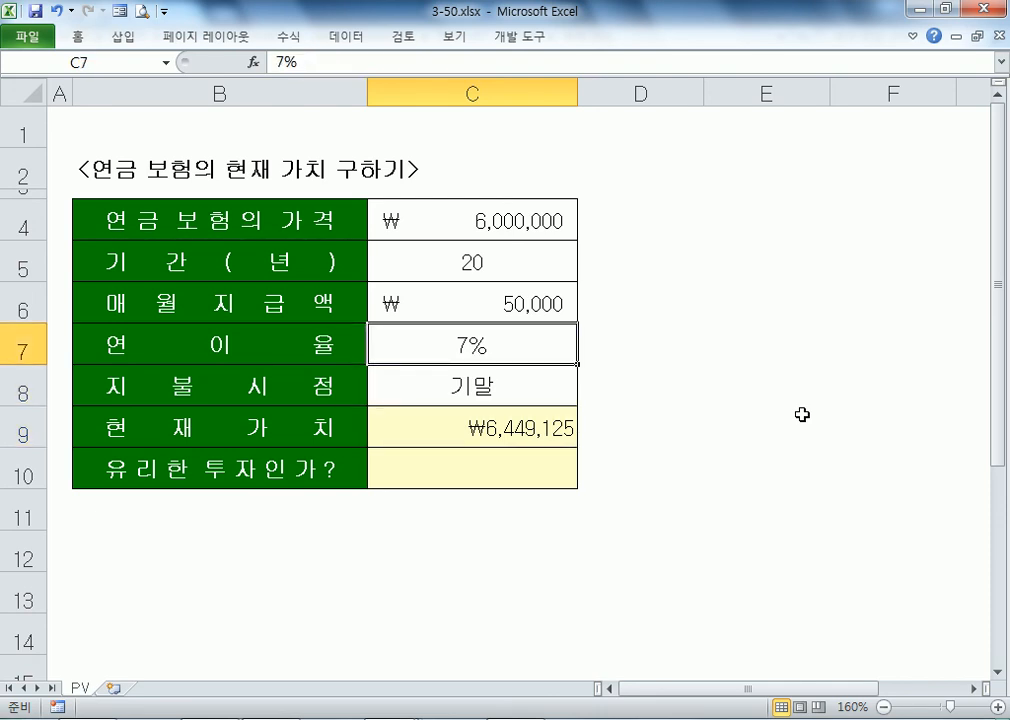
text(6%)
key(Return)
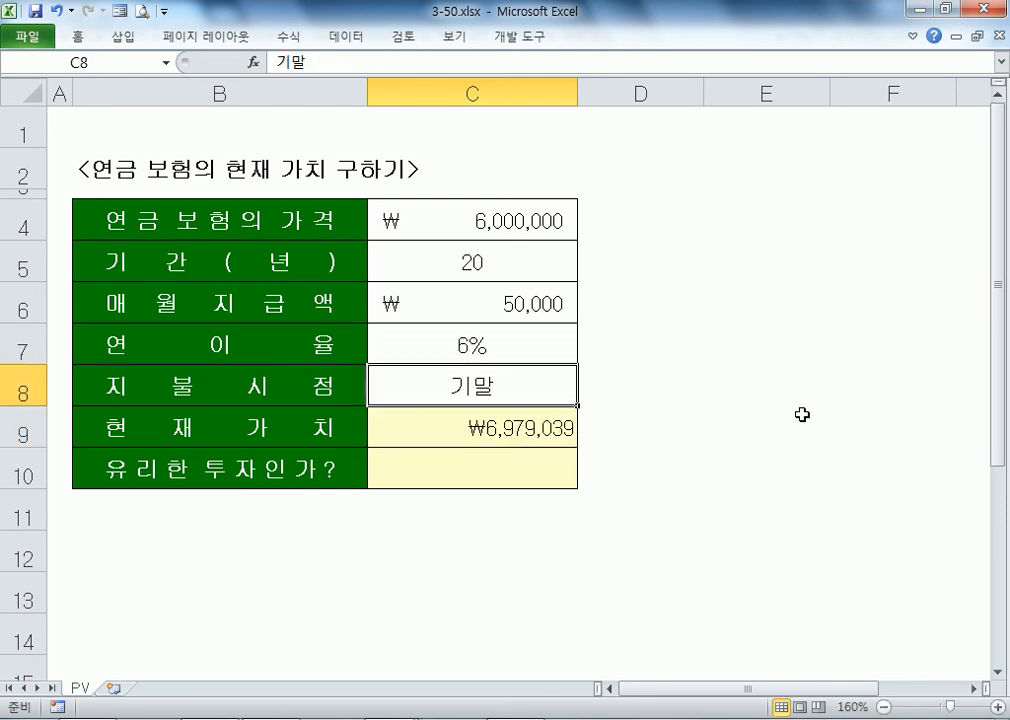
Step: Inspect C9's PV formula and keep it unchanged at ₩6,979,039
key(Down)
key(Down)
key(Up)
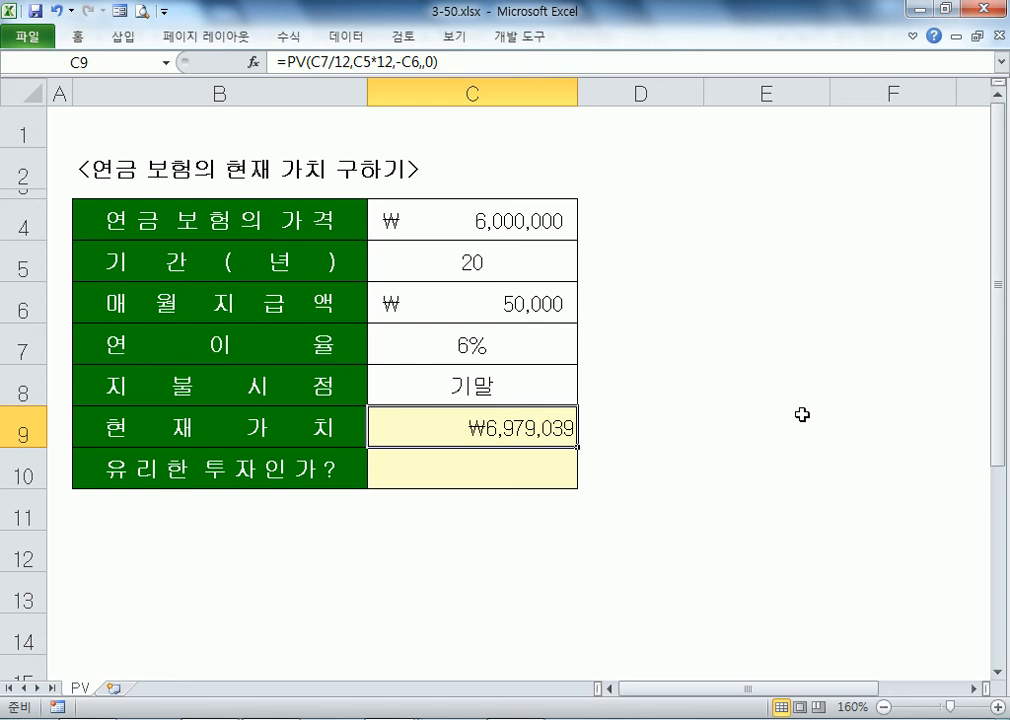
key(F2)
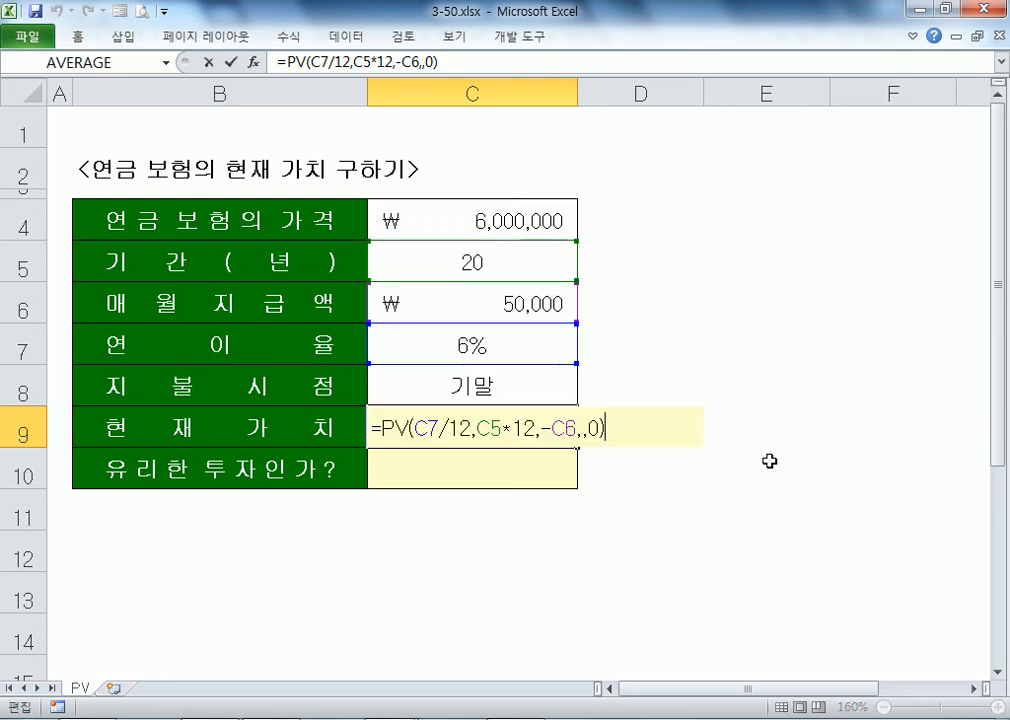
double_click(460, 428)
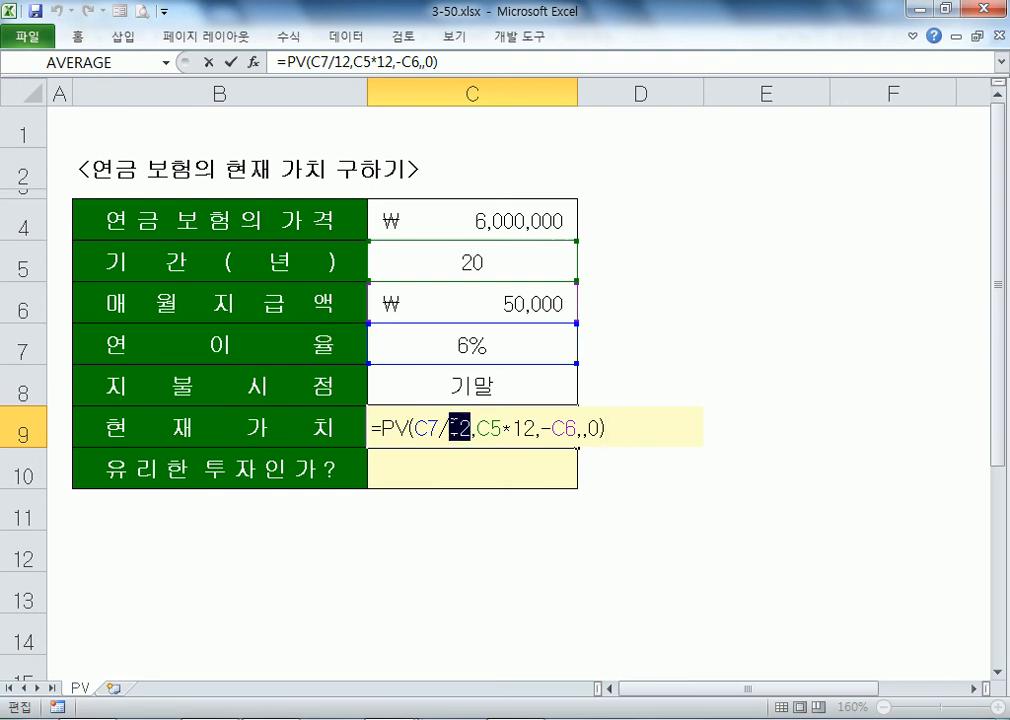
click(534, 428)
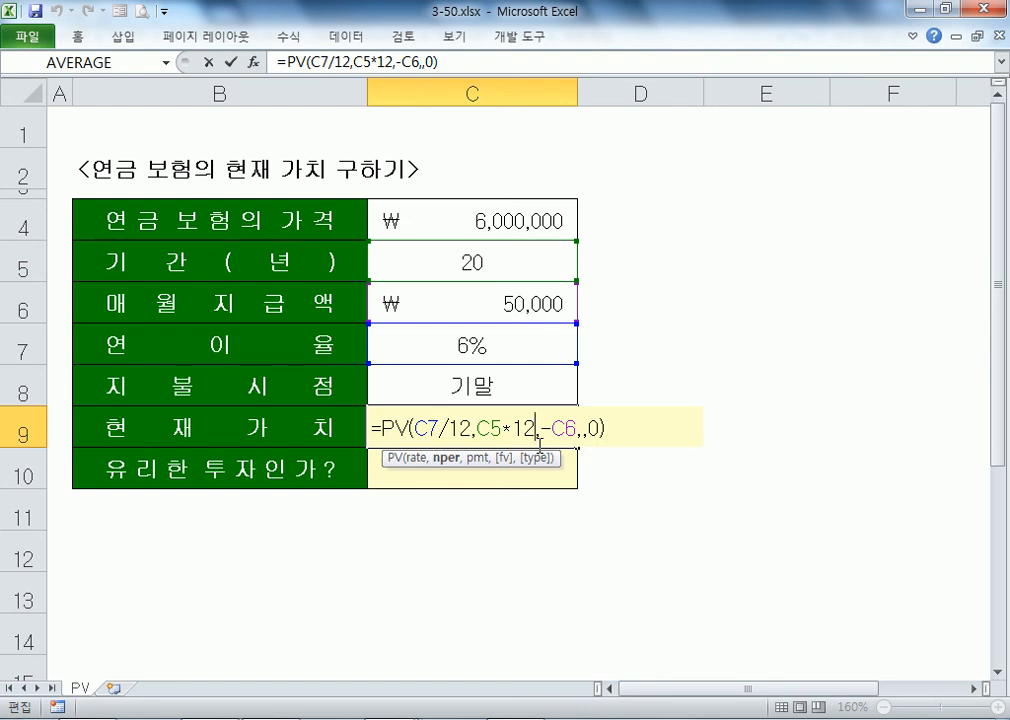
key(ctrl+Return)
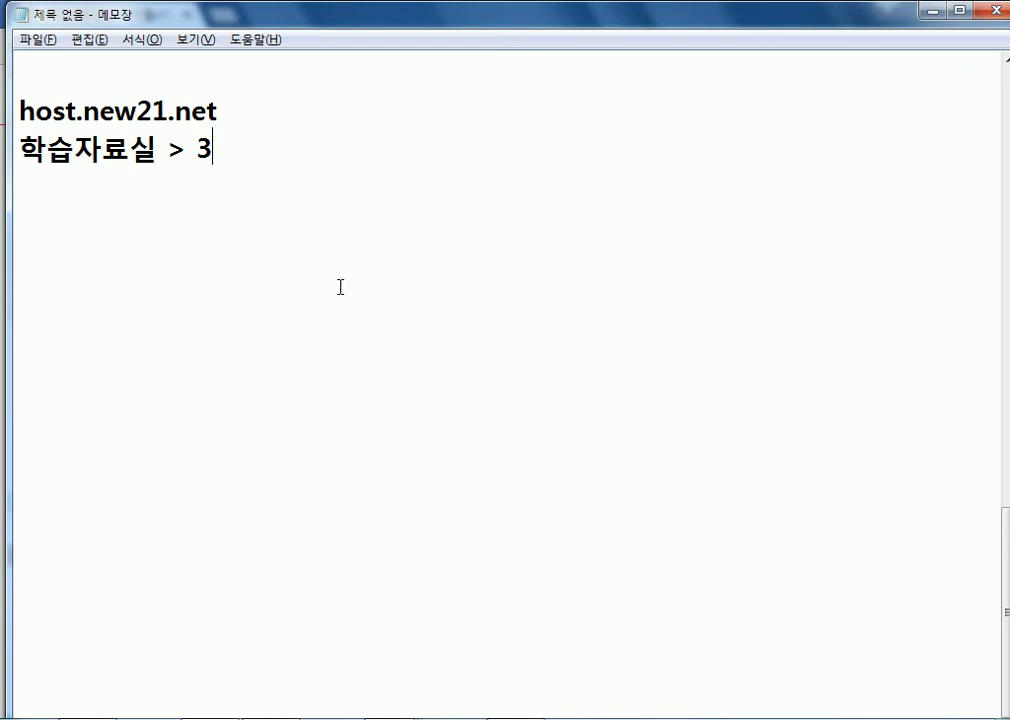
Step: Add the line 월 일정표 to the notes, then go to the browser's learning resources board
key(Return)
text(월 일ㅈ)
text(정표)
key(Return)
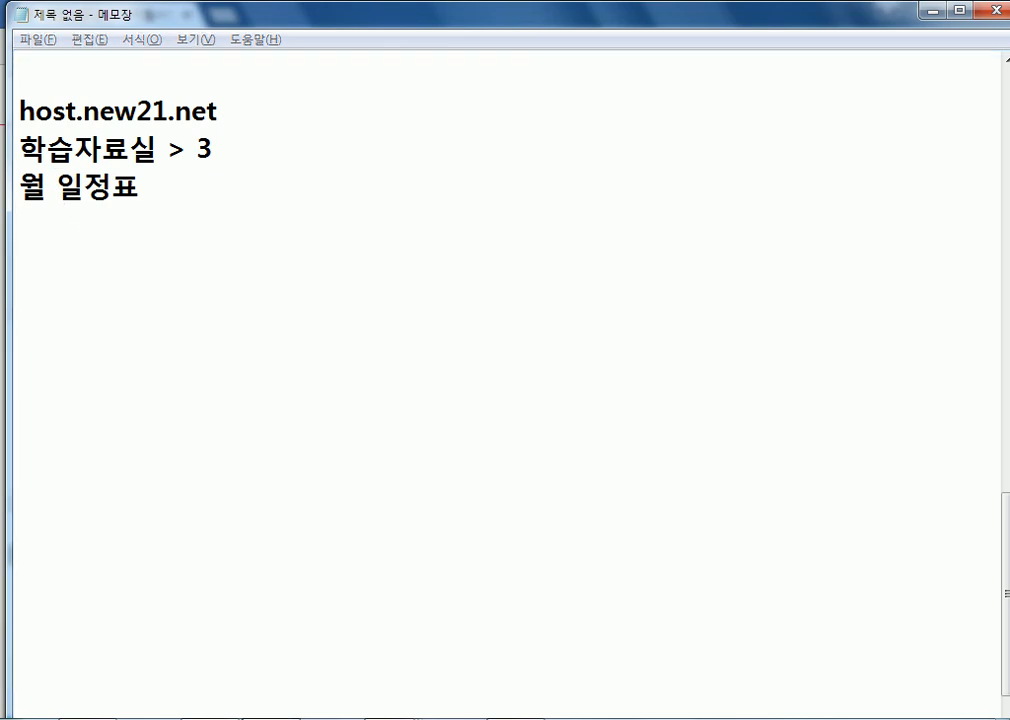
key(alt+Tab)
click(212, 120)
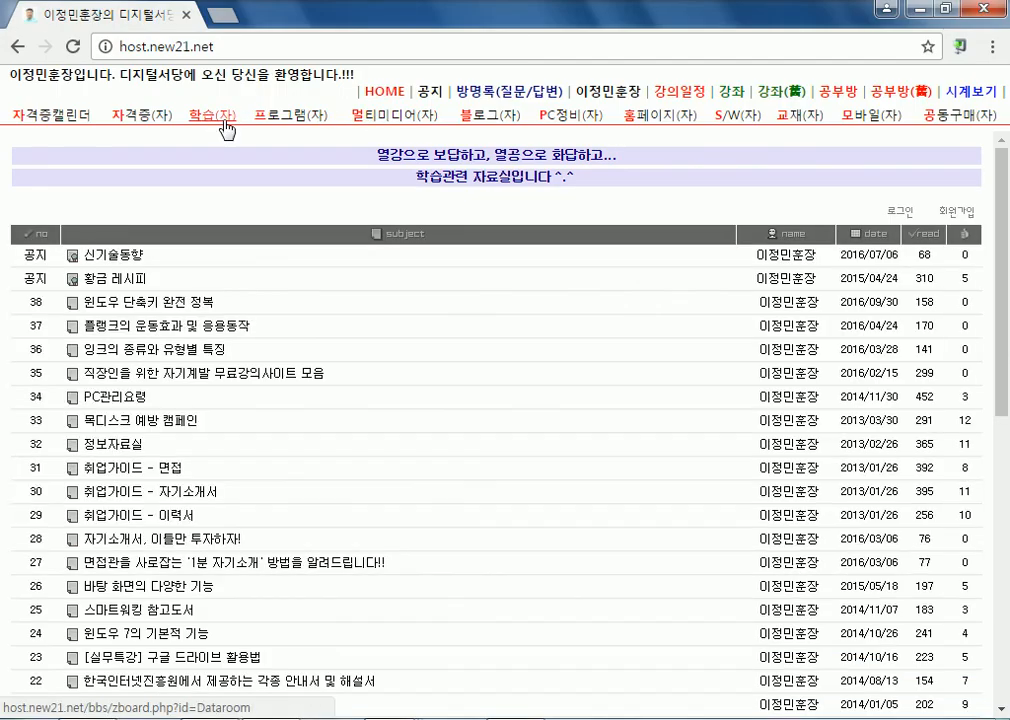
Step: Download 월_일정표.zip from the 2017년 월별일정표 post and open its download folder
scroll(152, 350, down, 6)
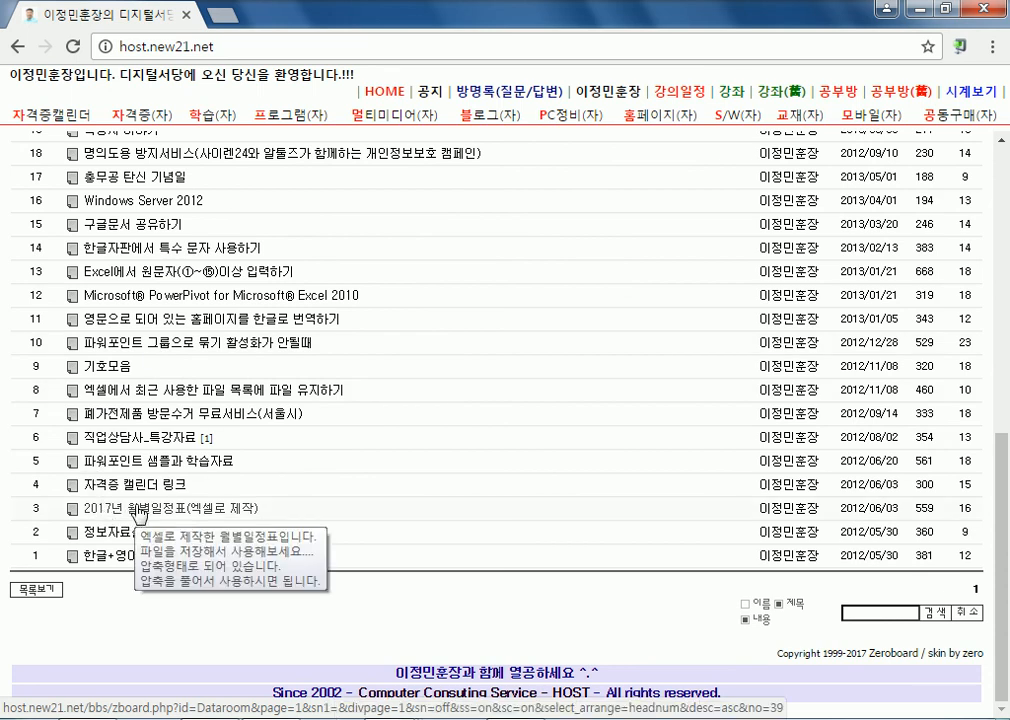
click(138, 512)
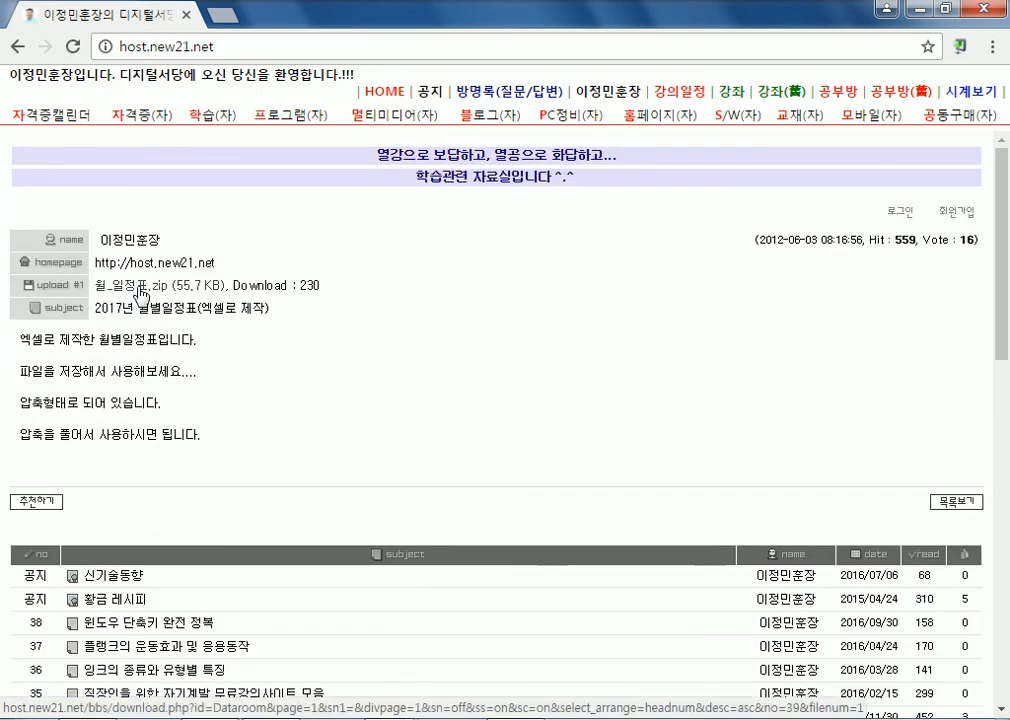
click(140, 292)
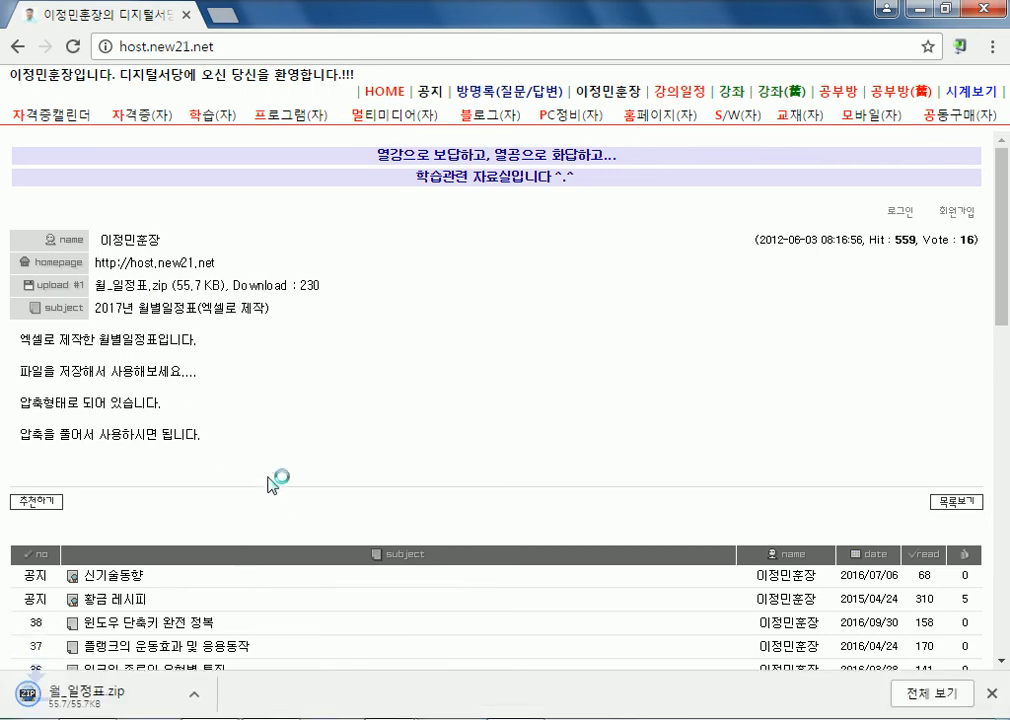
click(82, 692)
click(128, 716)
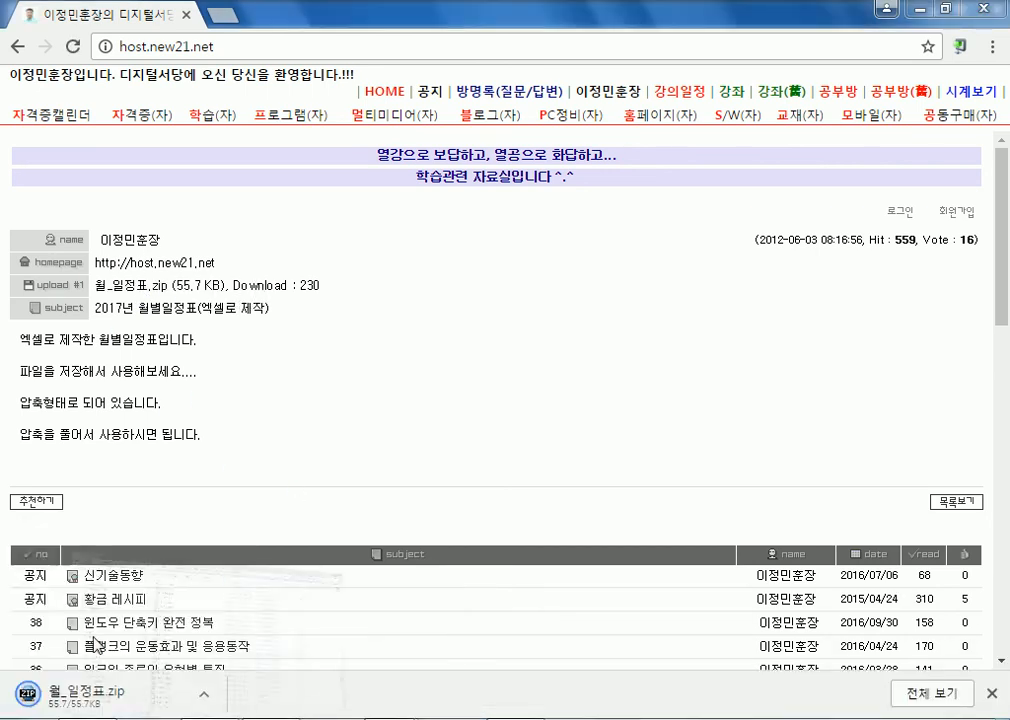
Step: Go to the Downloads folder and preview the contents of 월_일정표.zip
drag(268, 318, 212, 92)
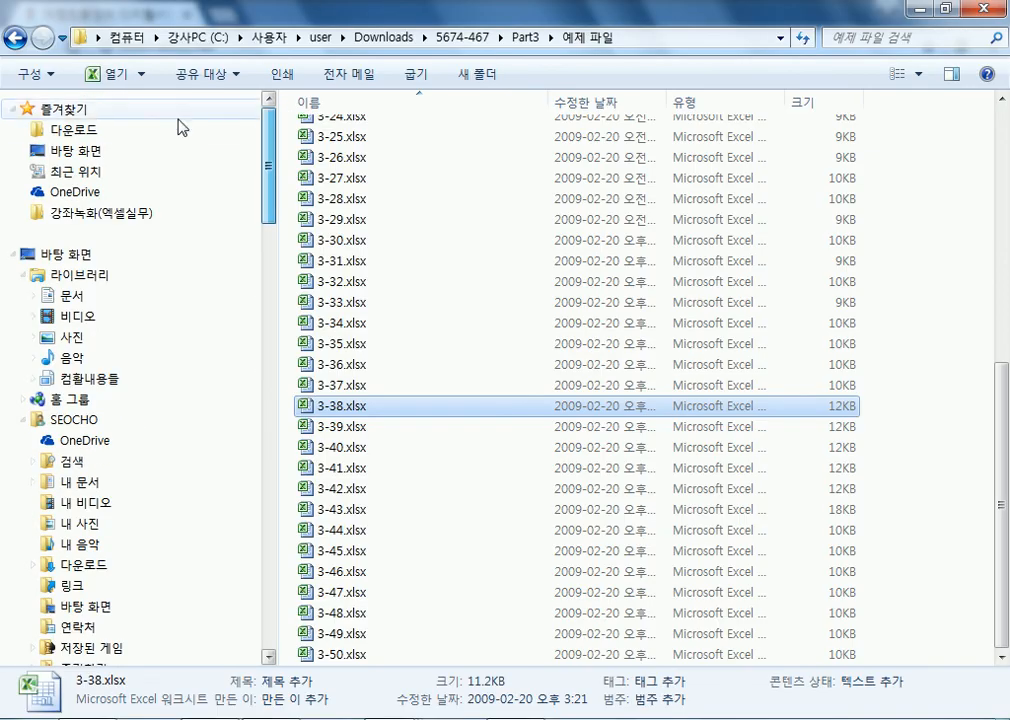
click(110, 130)
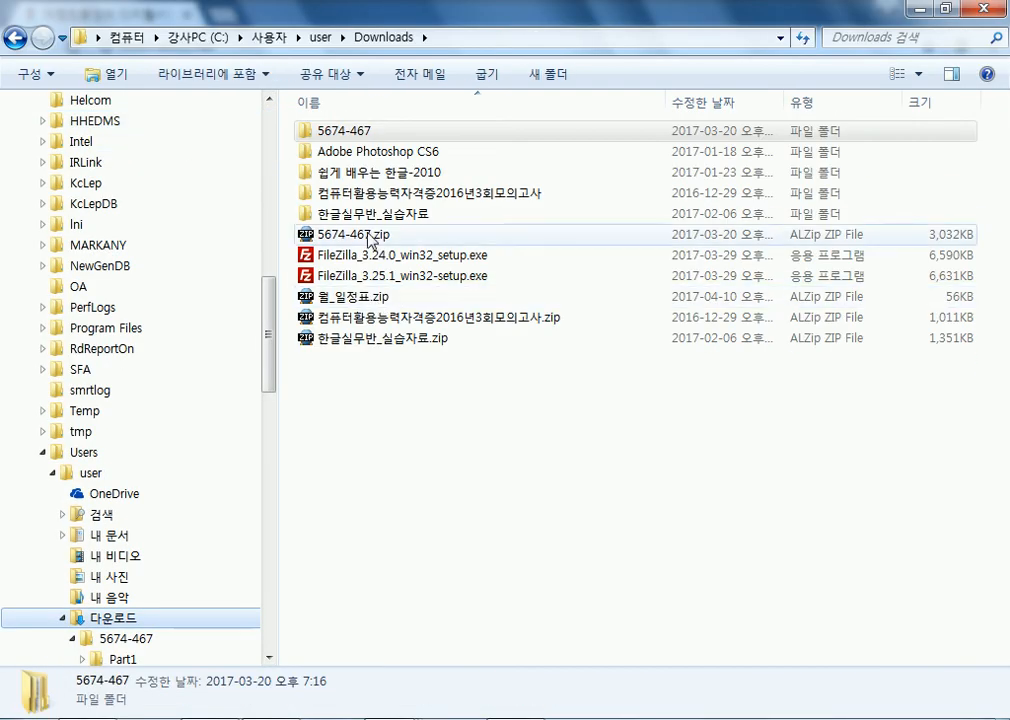
click(355, 300)
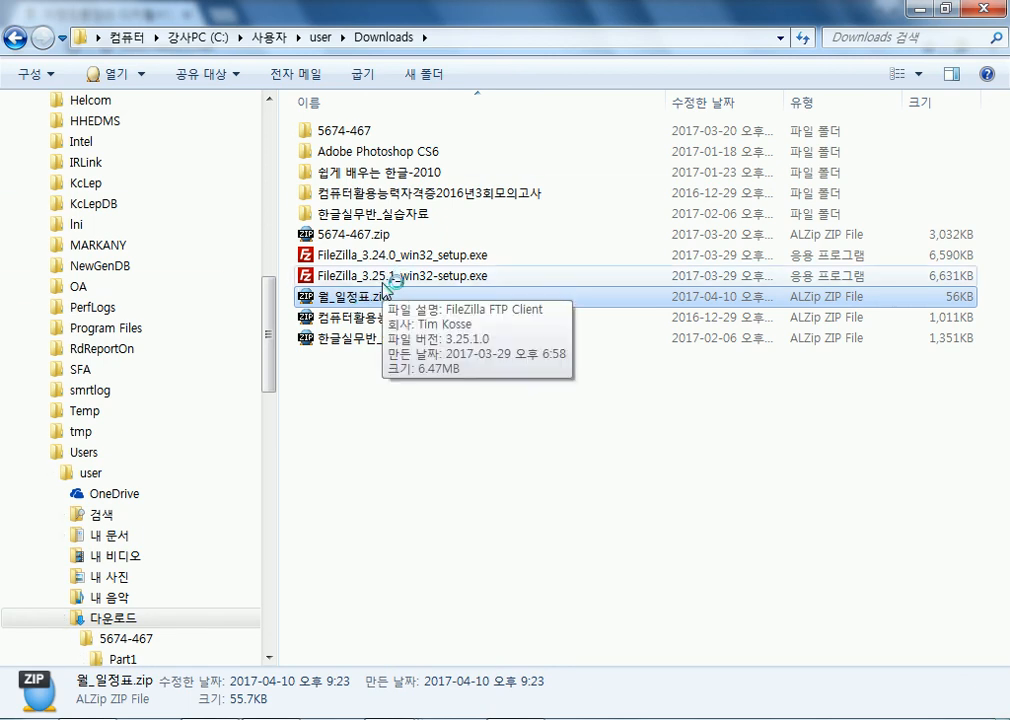
double_click(358, 297)
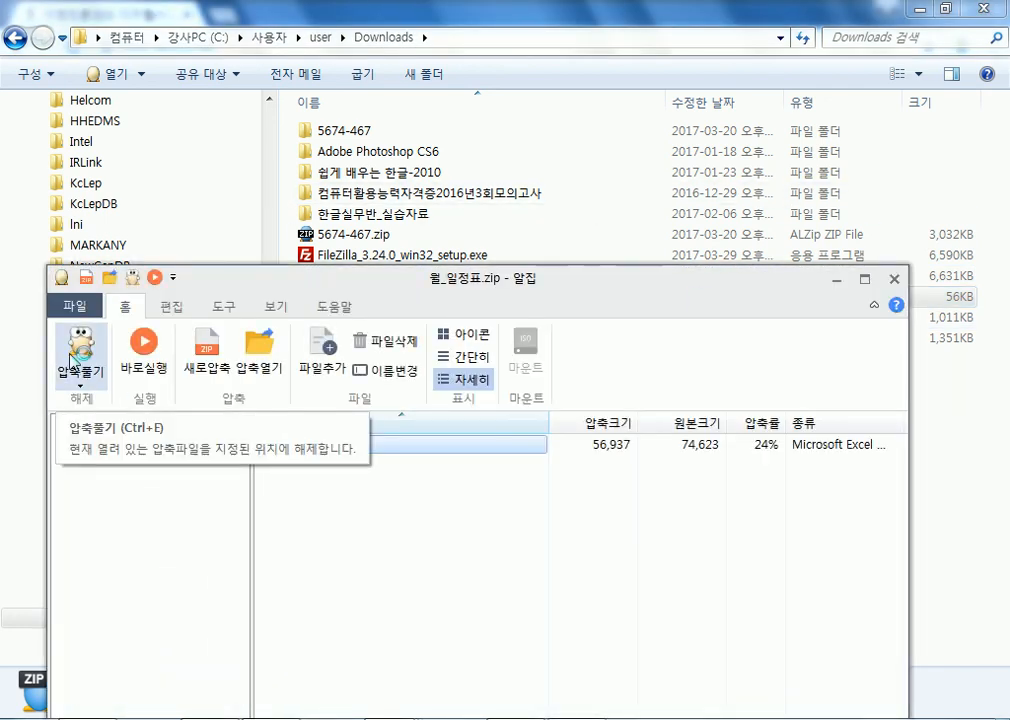
click(893, 279)
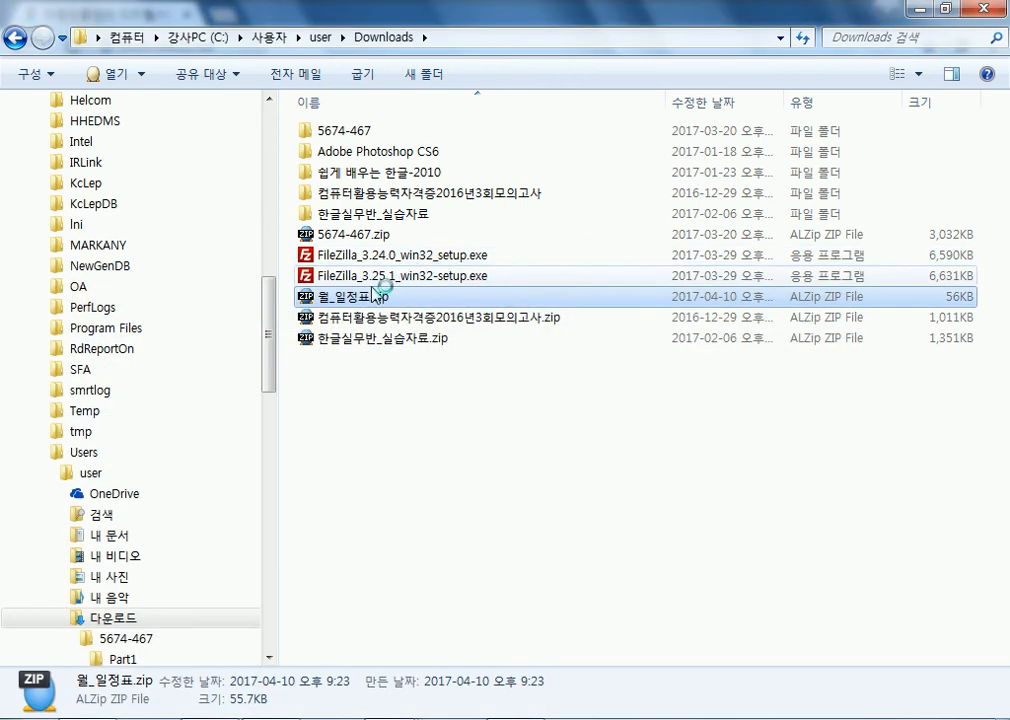
Step: Extract 월_일정표.zip here with 여기에 압축풀기 and open the extracted 월_일정표.xlsx
right_click(357, 296)
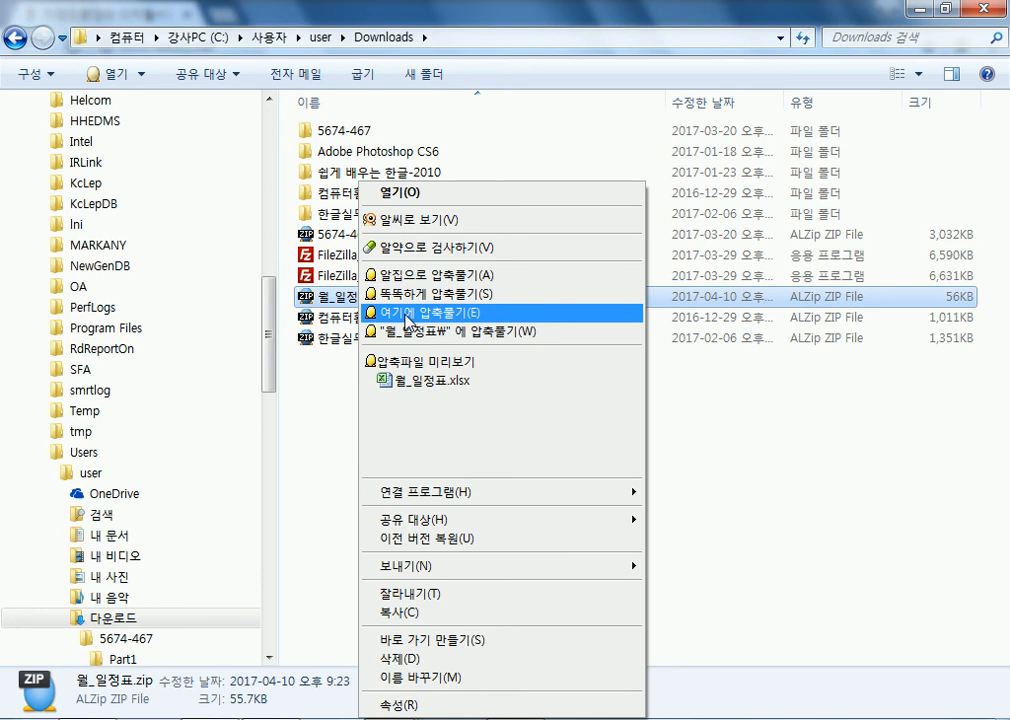
click(407, 318)
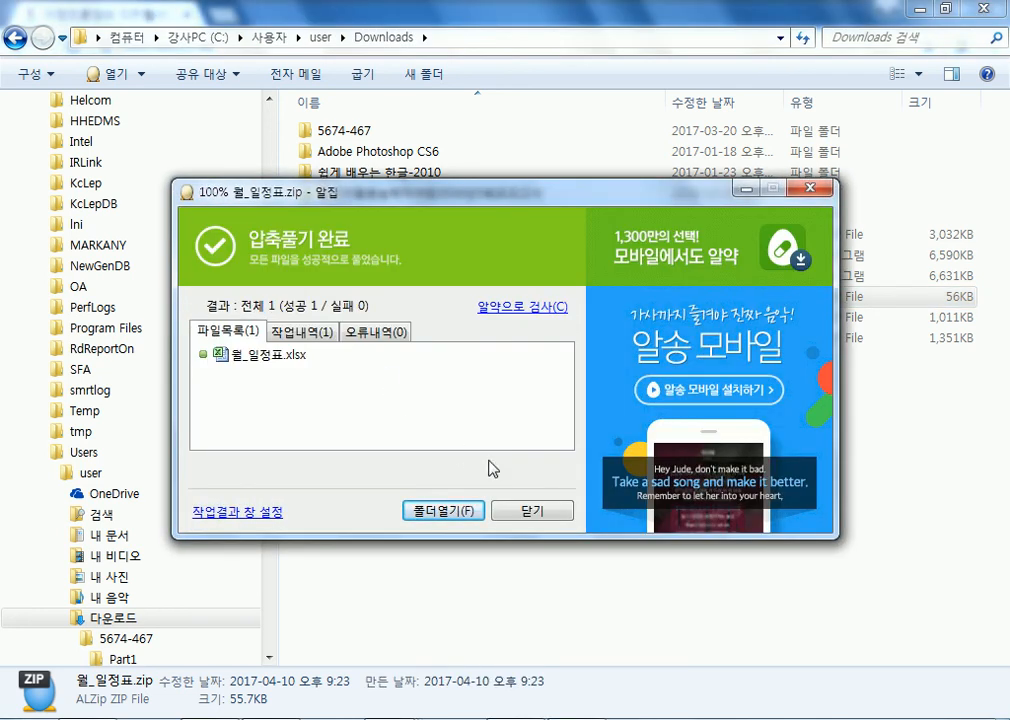
click(532, 510)
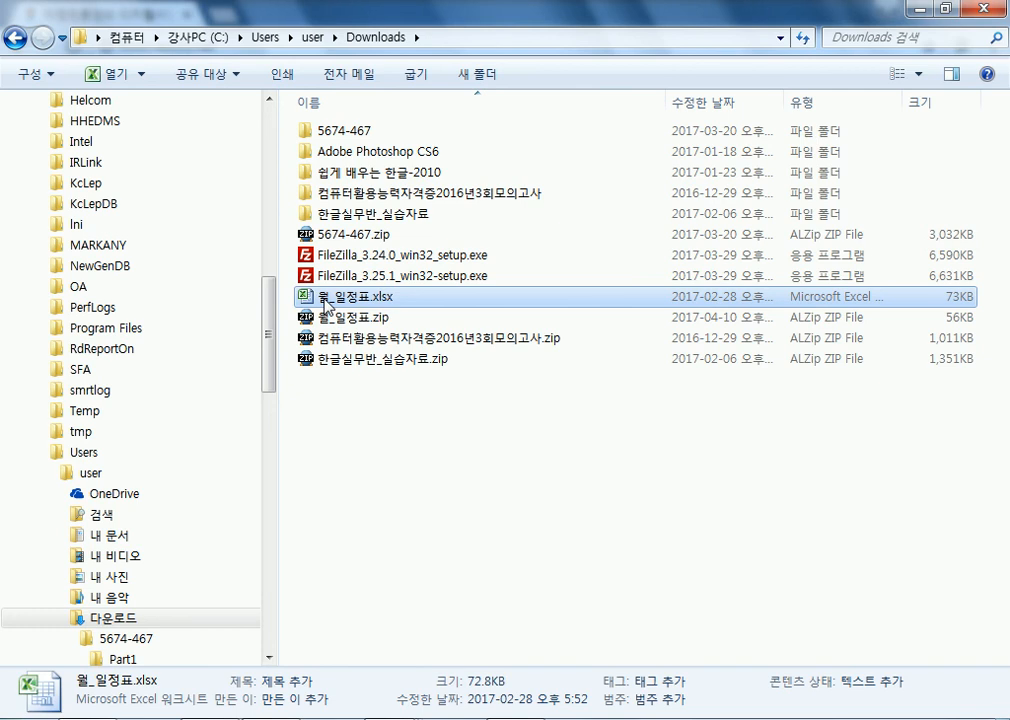
double_click(326, 305)
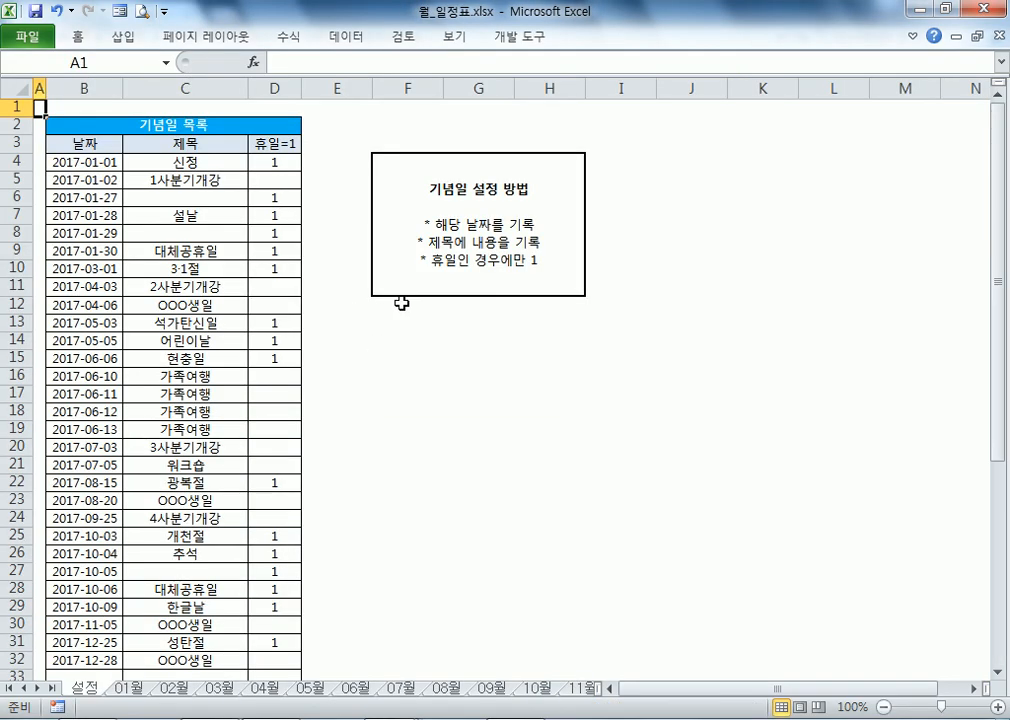
click(78, 37)
click(78, 37)
drag(70, 162, 80, 452)
click(86, 519)
scroll(88, 530, down, 4)
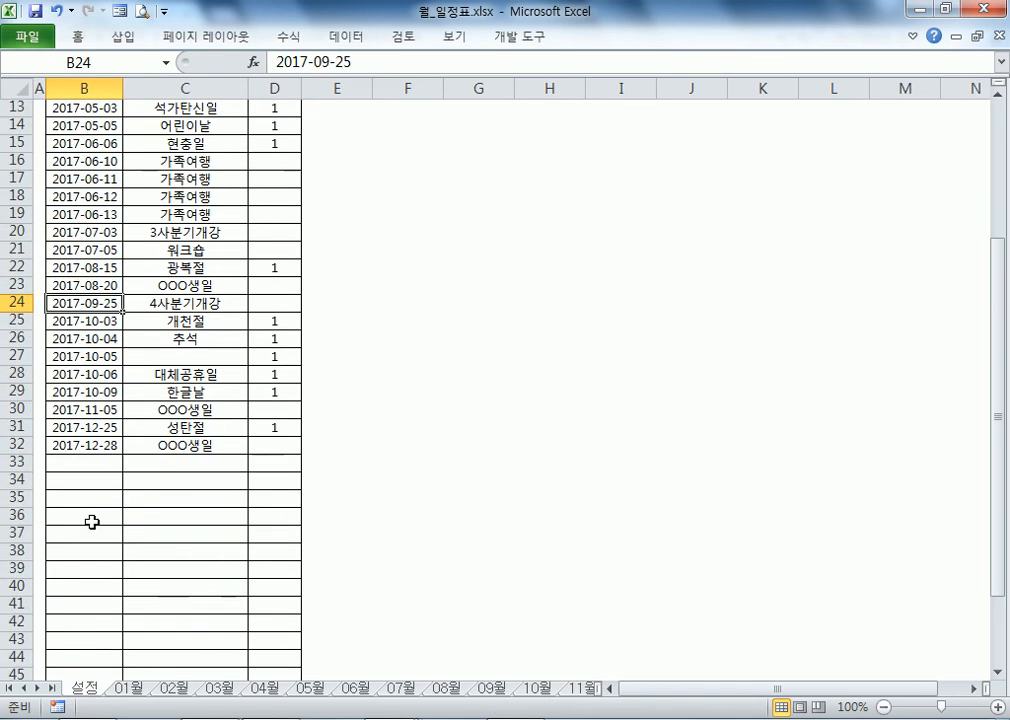
scroll(85, 525, up, 4)
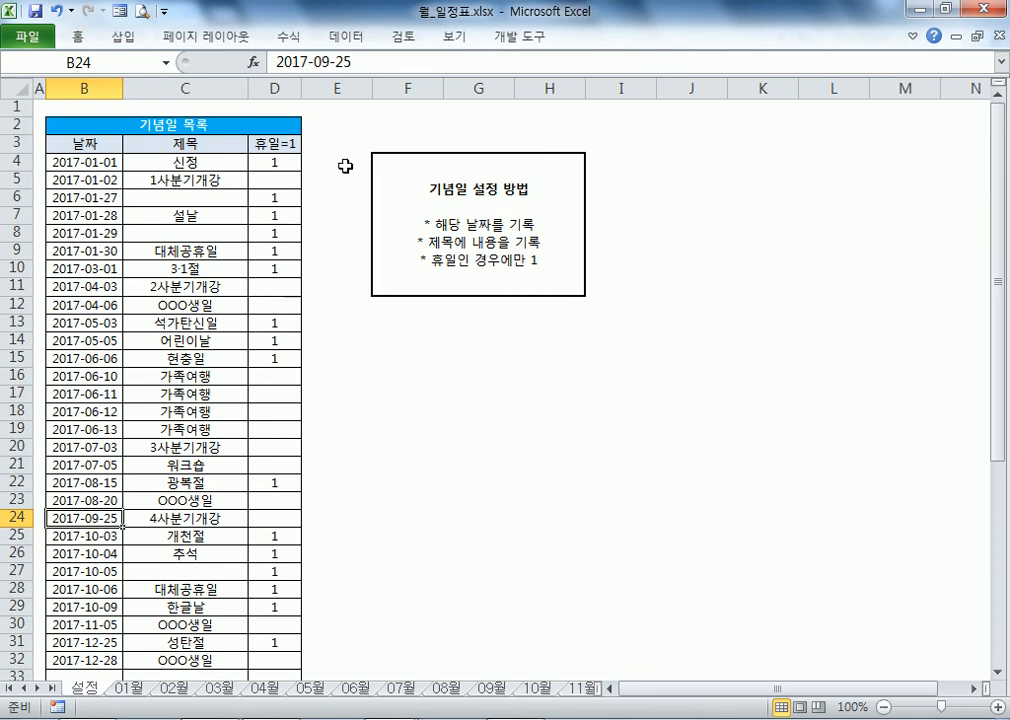
click(275, 199)
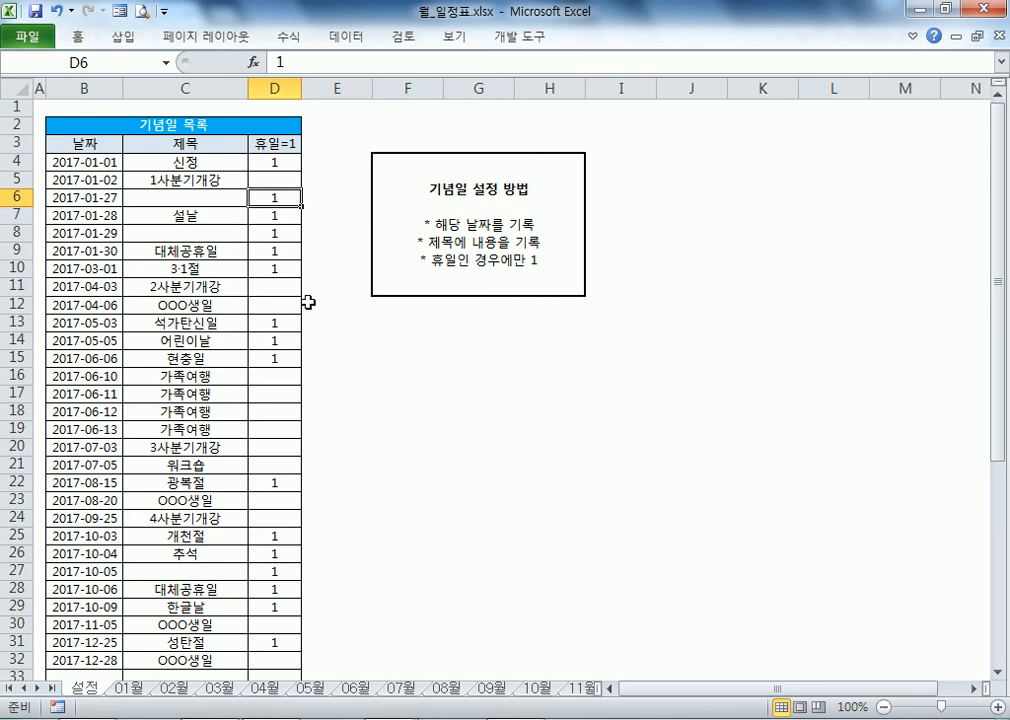
click(272, 180)
click(198, 162)
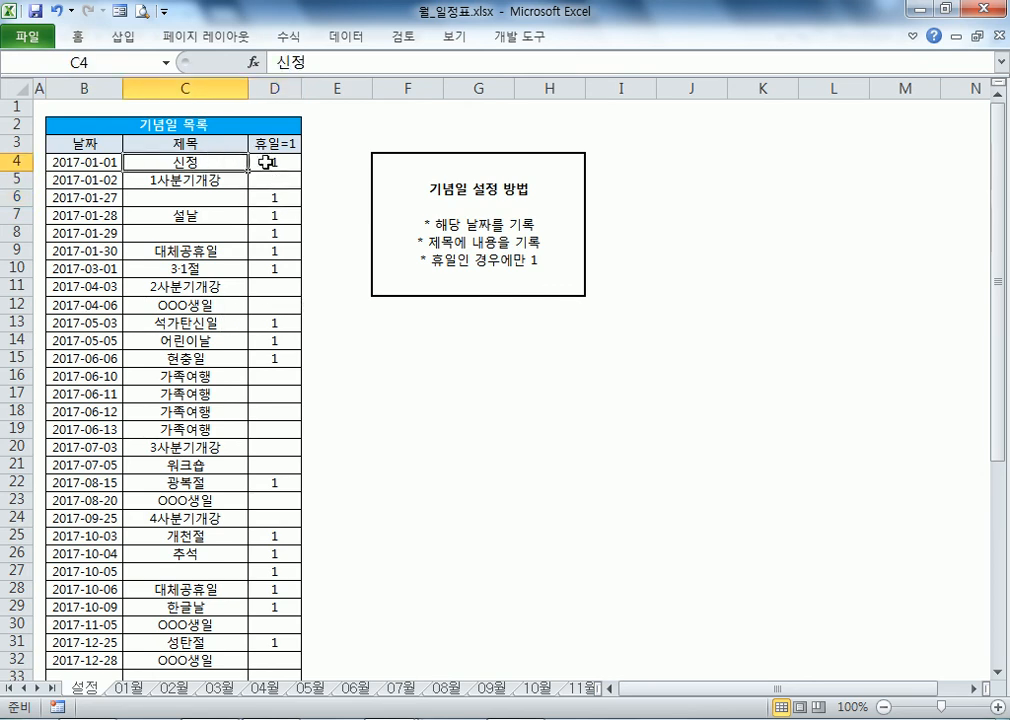
click(274, 164)
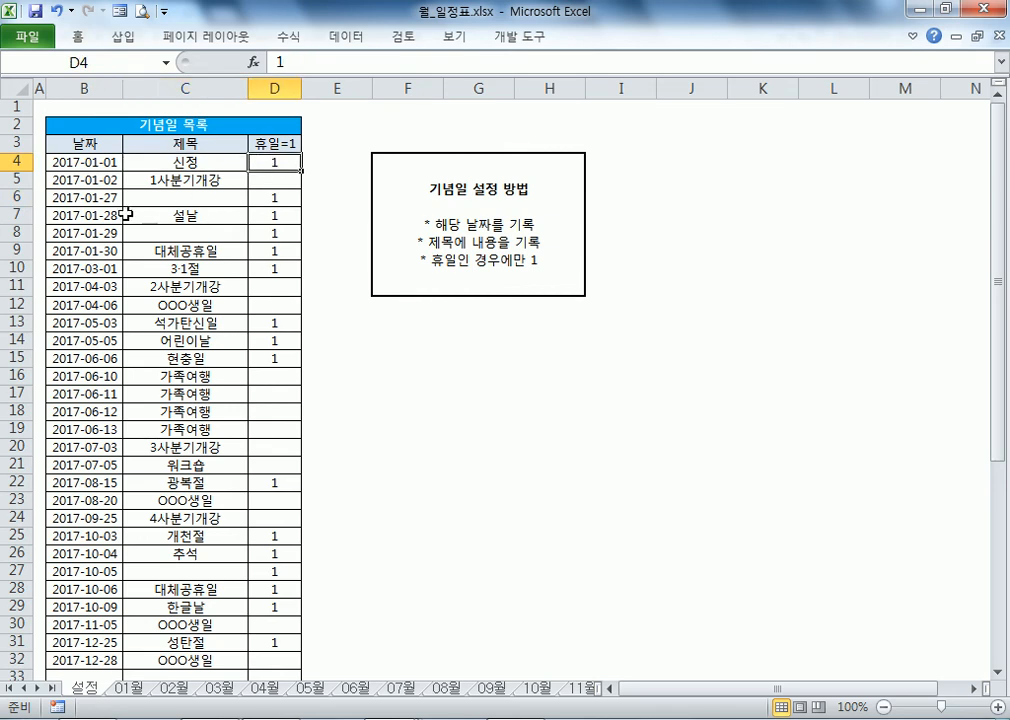
click(214, 215)
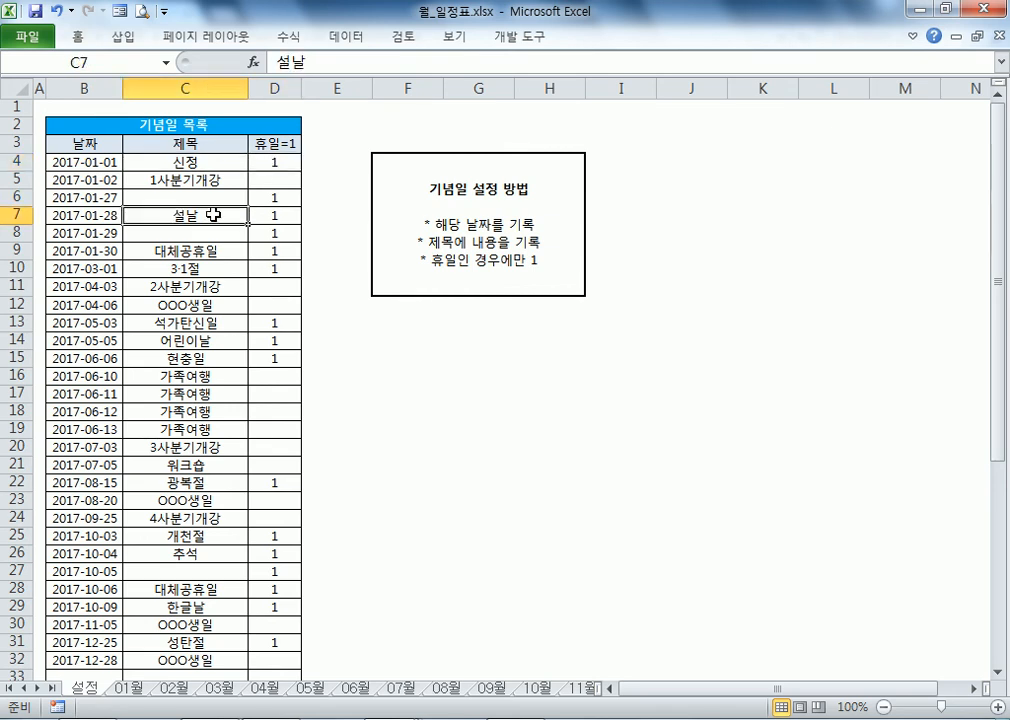
click(271, 213)
click(277, 197)
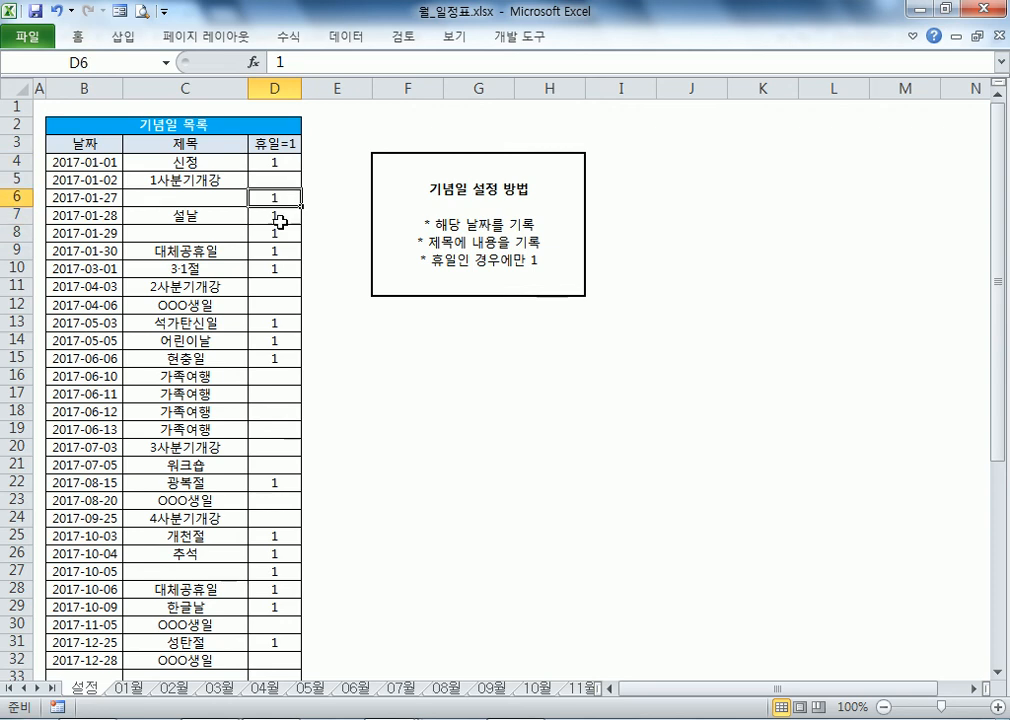
click(280, 231)
key(Delete)
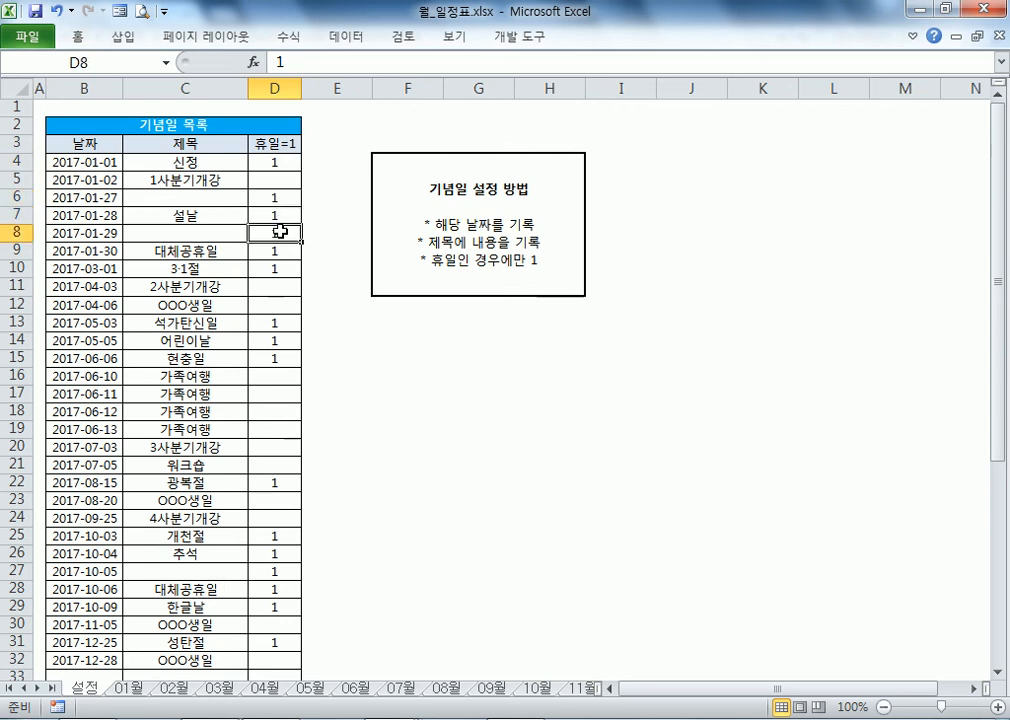
click(200, 198)
click(203, 232)
click(207, 199)
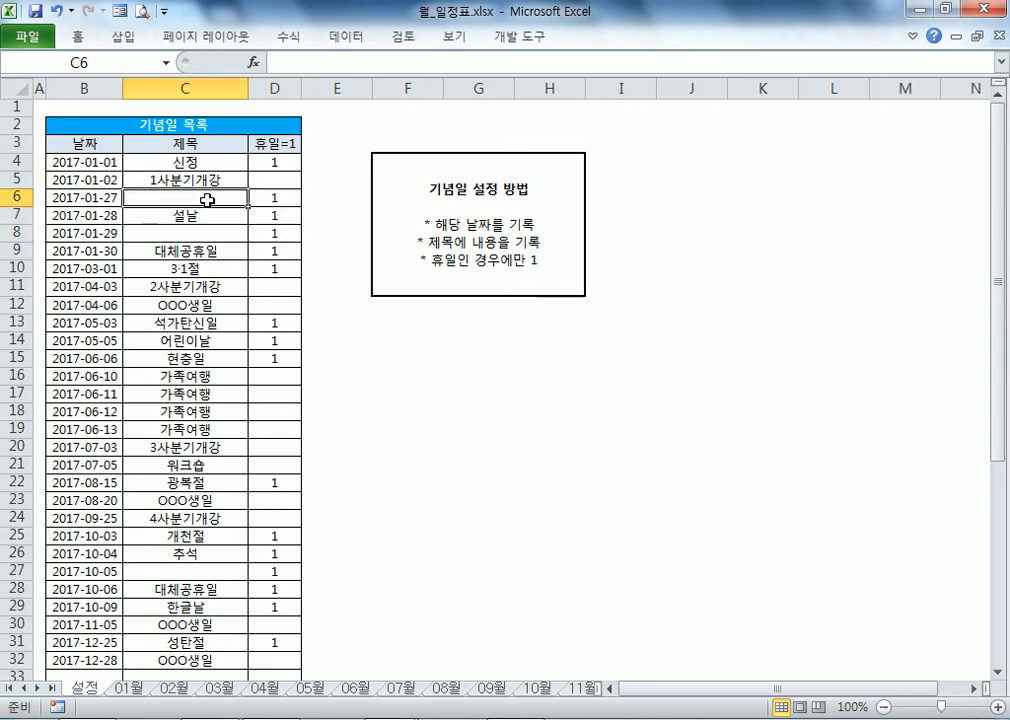
text(tjfskf)
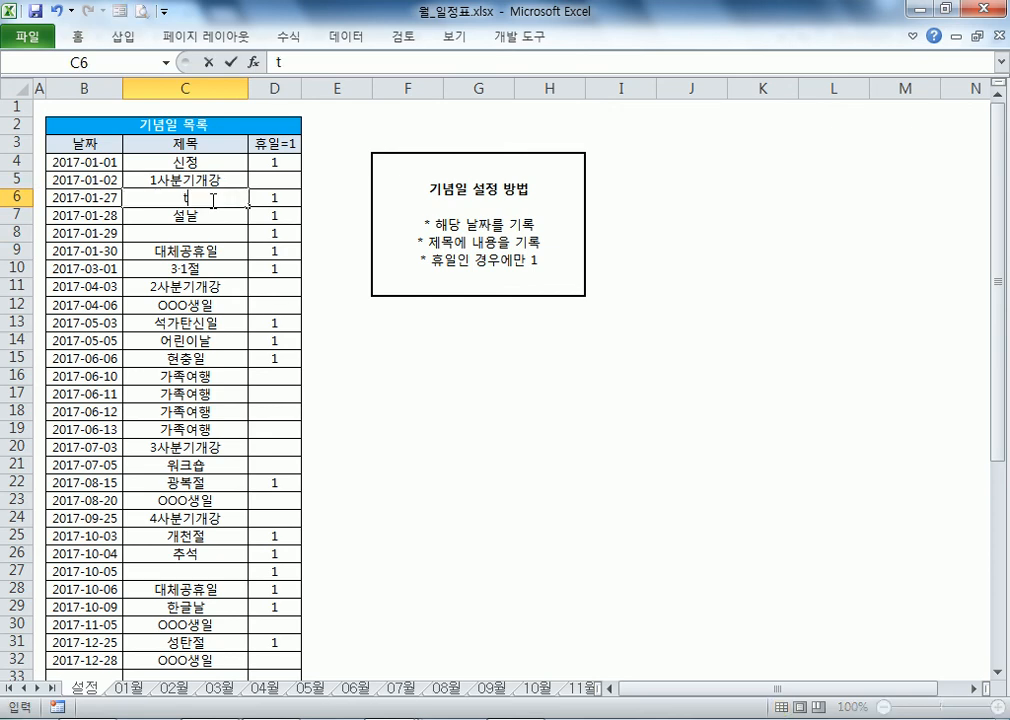
key(Escape)
key(Hangul)
text(ㅅjf wjsskf)
key(Return)
key(Return)
text(설 다음)
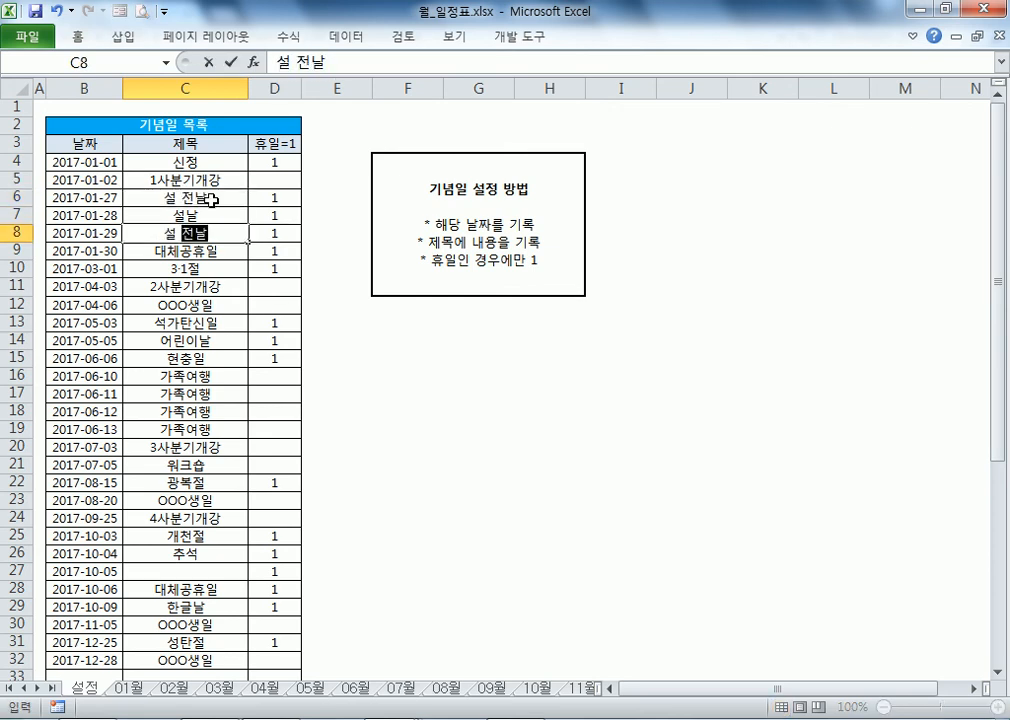
text(날)
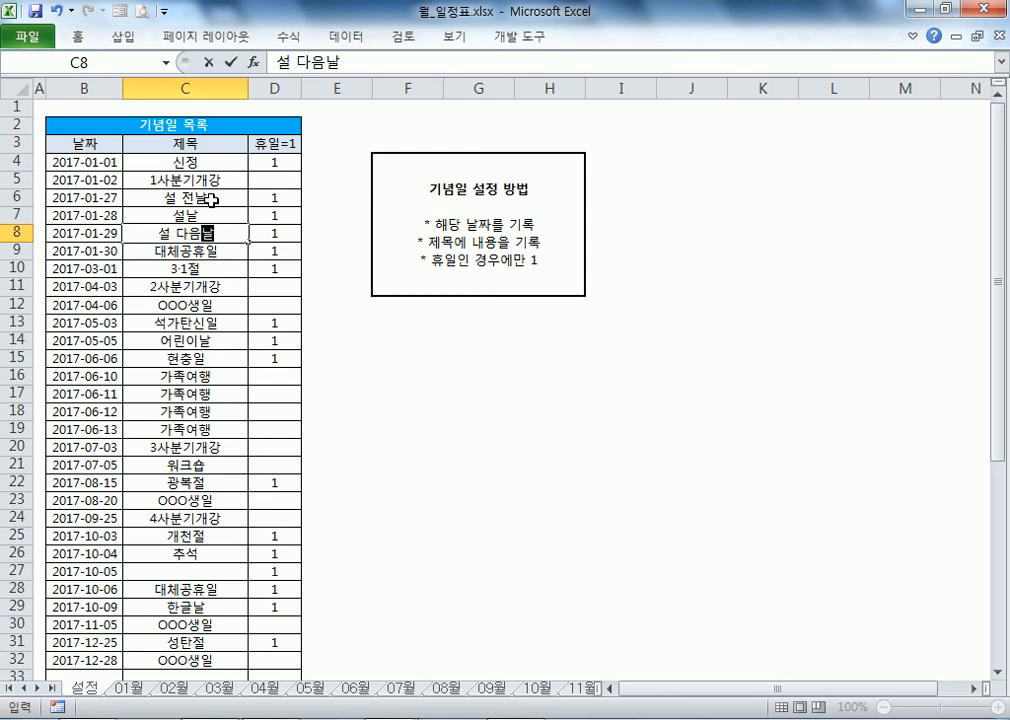
key(Escape)
key(ctrl+z)
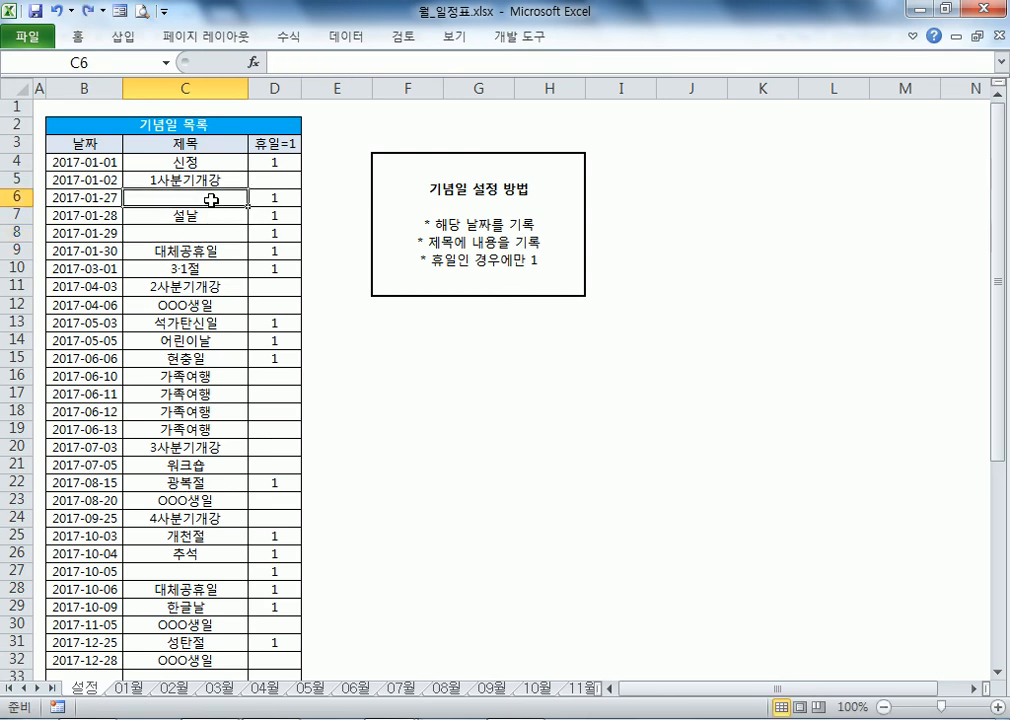
key(Down)
key(Down)
key(Down)
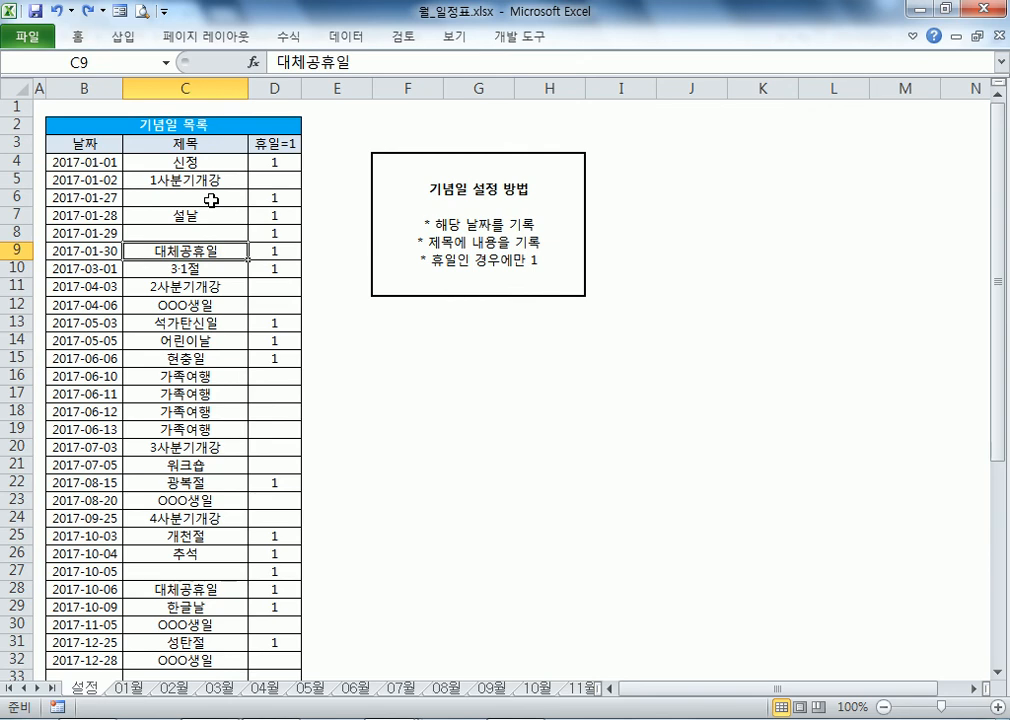
key(shift+Right)
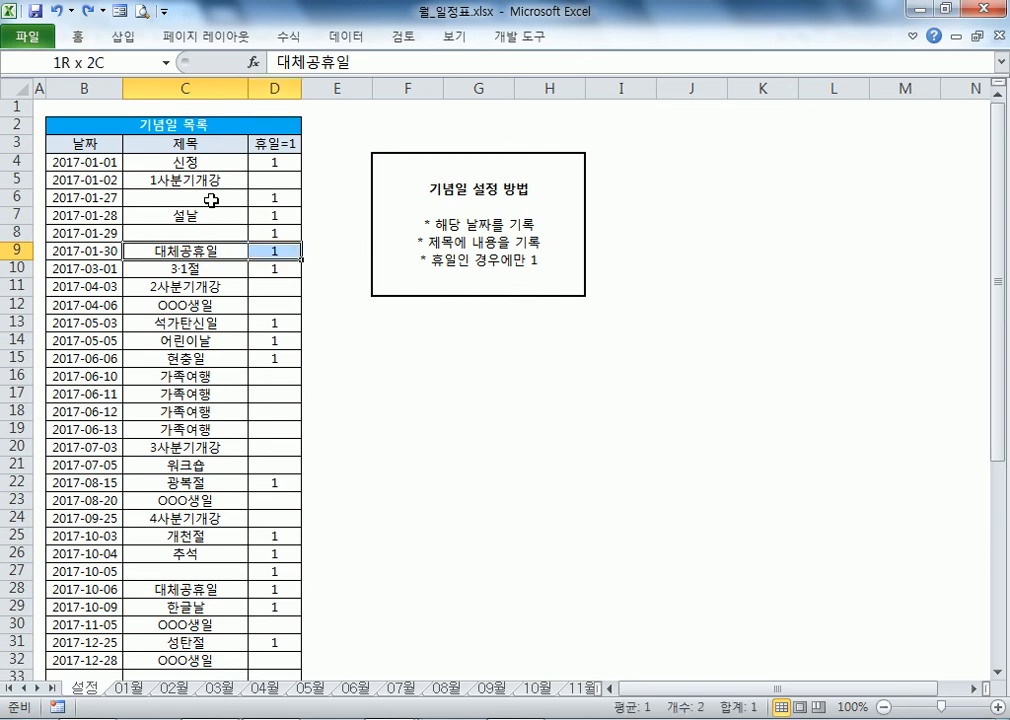
key(Down)
key(Down)
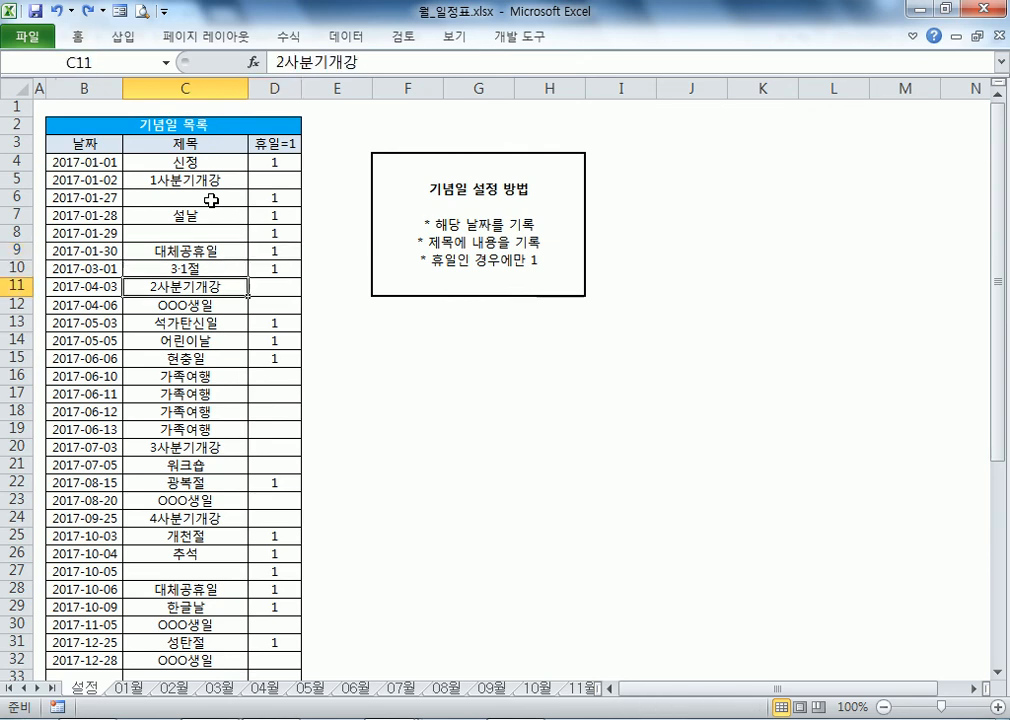
click(205, 304)
click(213, 358)
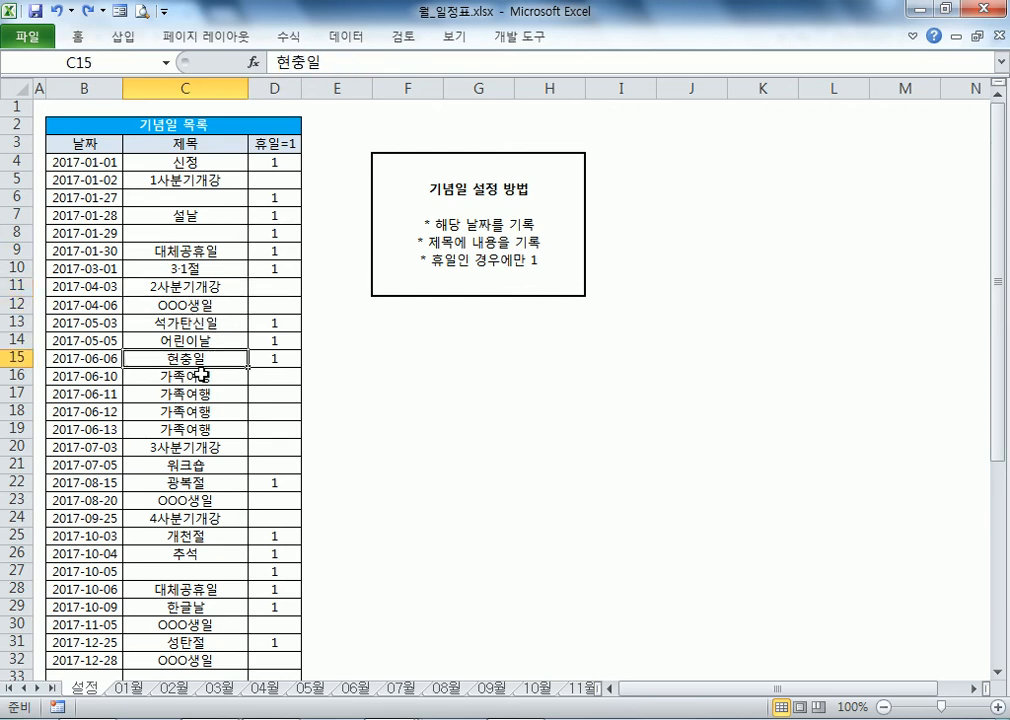
scroll(160, 385, down, 3)
drag(163, 221, 150, 268)
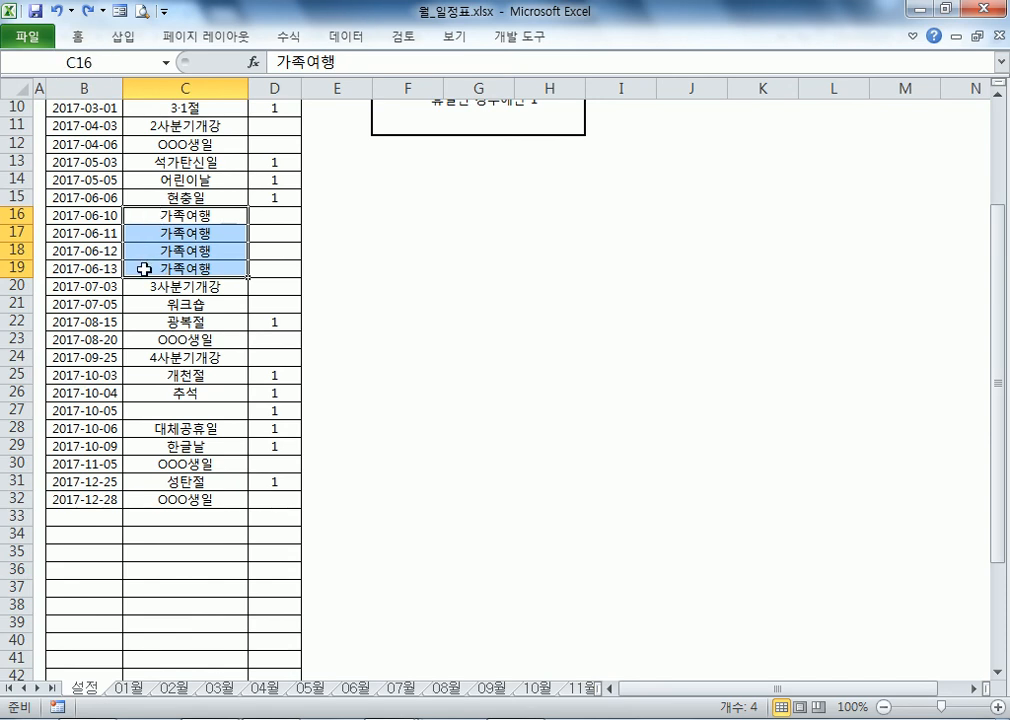
scroll(108, 356, down, 2)
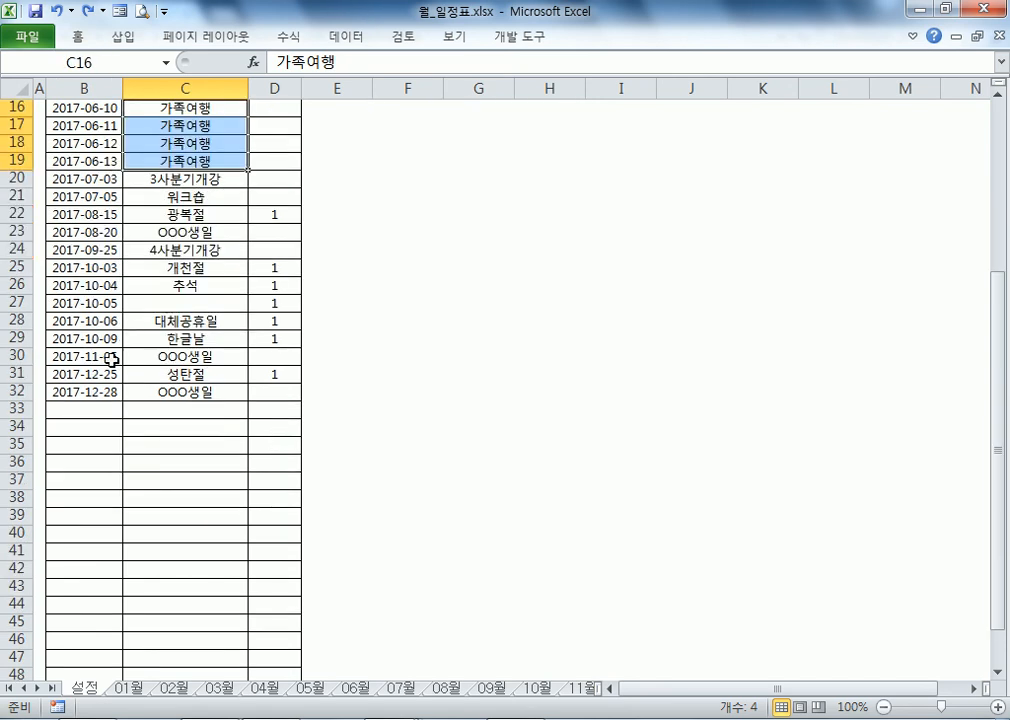
Step: Enter date 2017-12-30 with title OOO생일 in row 33 of the list
click(92, 409)
text(2017-12-)
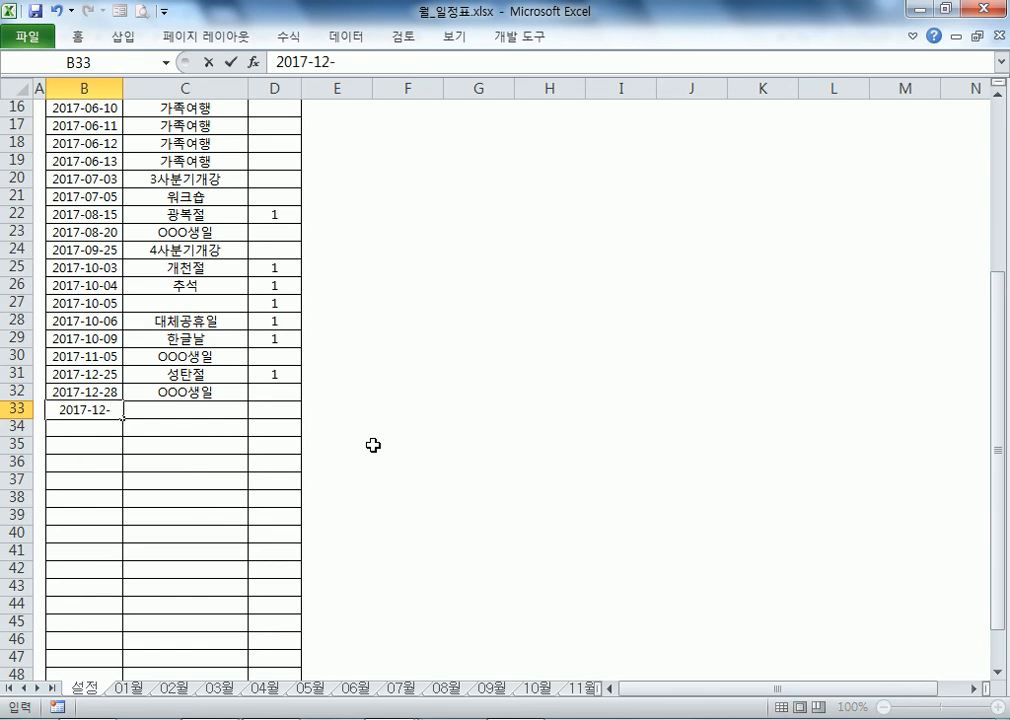
text(29)
key(BackSpace)
key(BackSpace)
text(30)
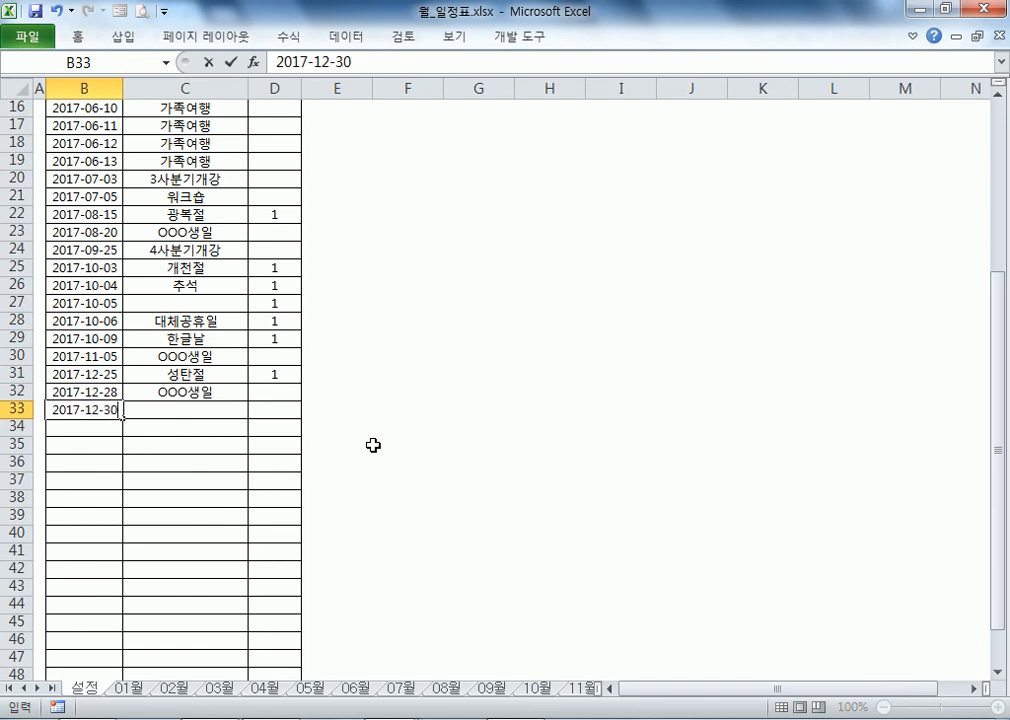
key(Tab)
text(OOO홍ㄱ)
key(BackSpace)
key(BackSpace)
key(BackSpace)
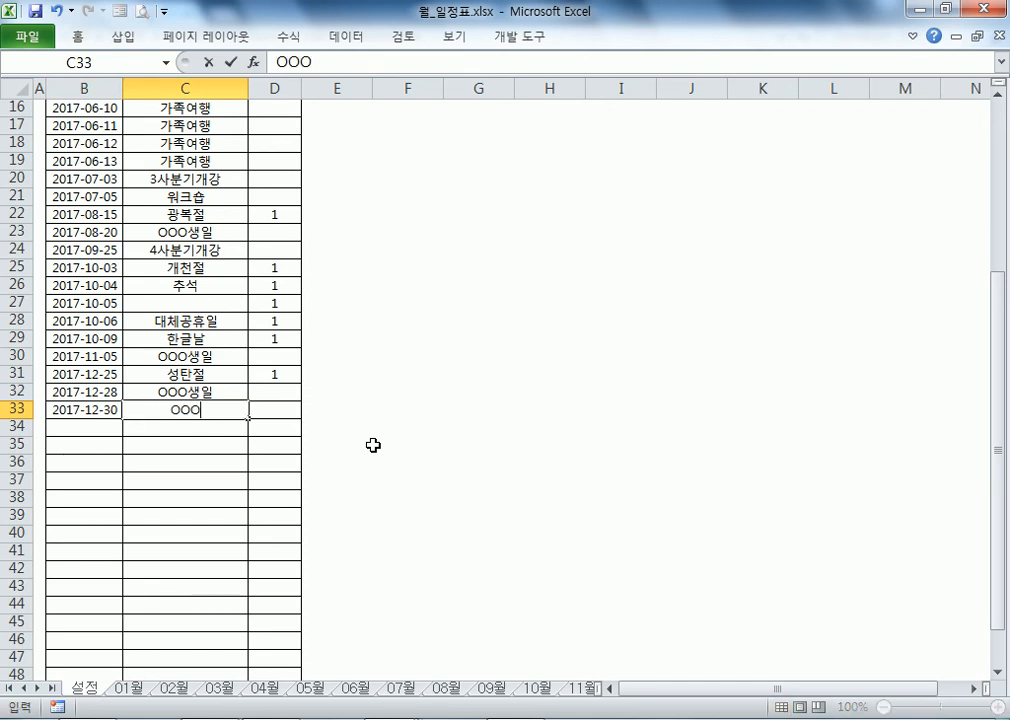
text())
key(BackSpace)
text(ㅒ)
key(BackSpace)
text(O생일)
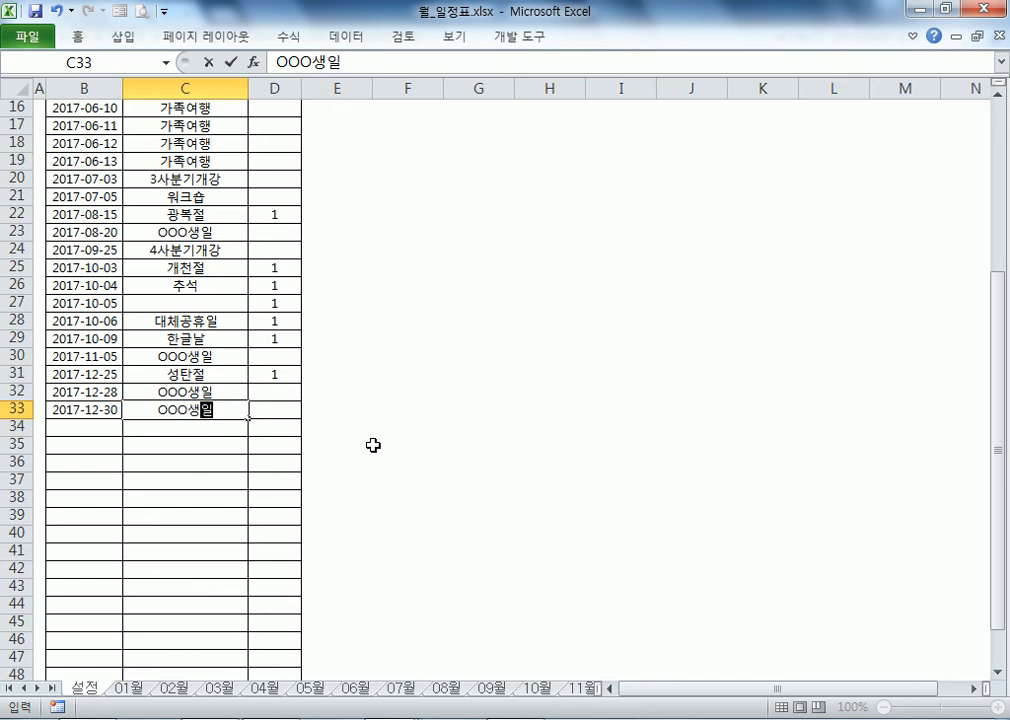
key(Return)
key(Up)
key(Right)
key(Right)
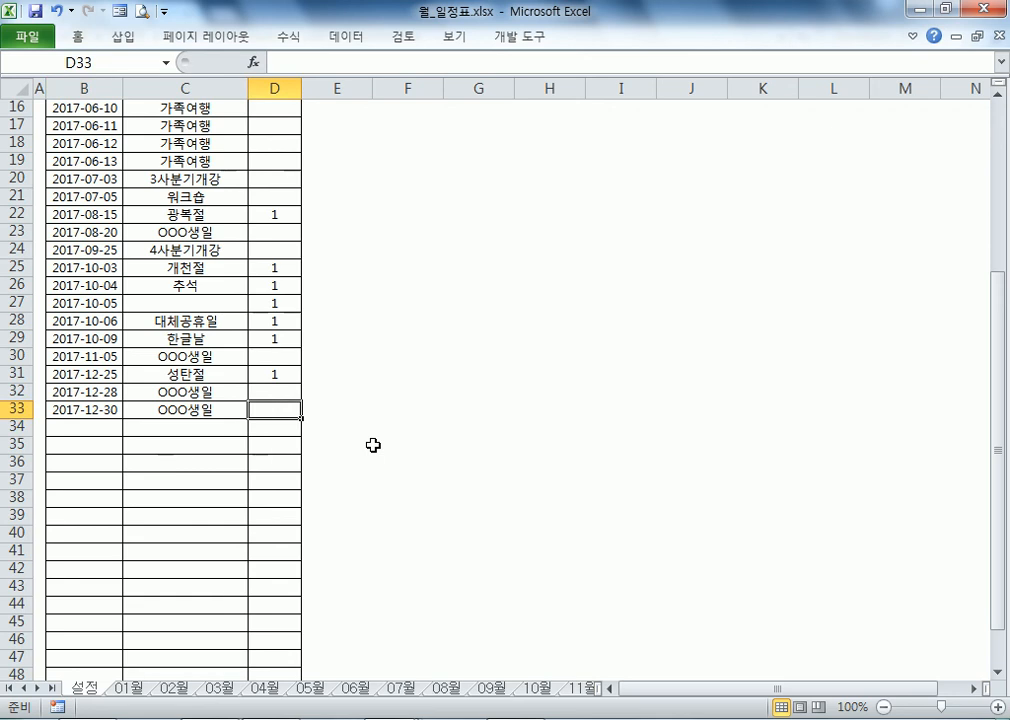
key(Left)
Step: Add date 2017-02-03 with title 미국출장 in row 34
scroll(55, 125, up, 5)
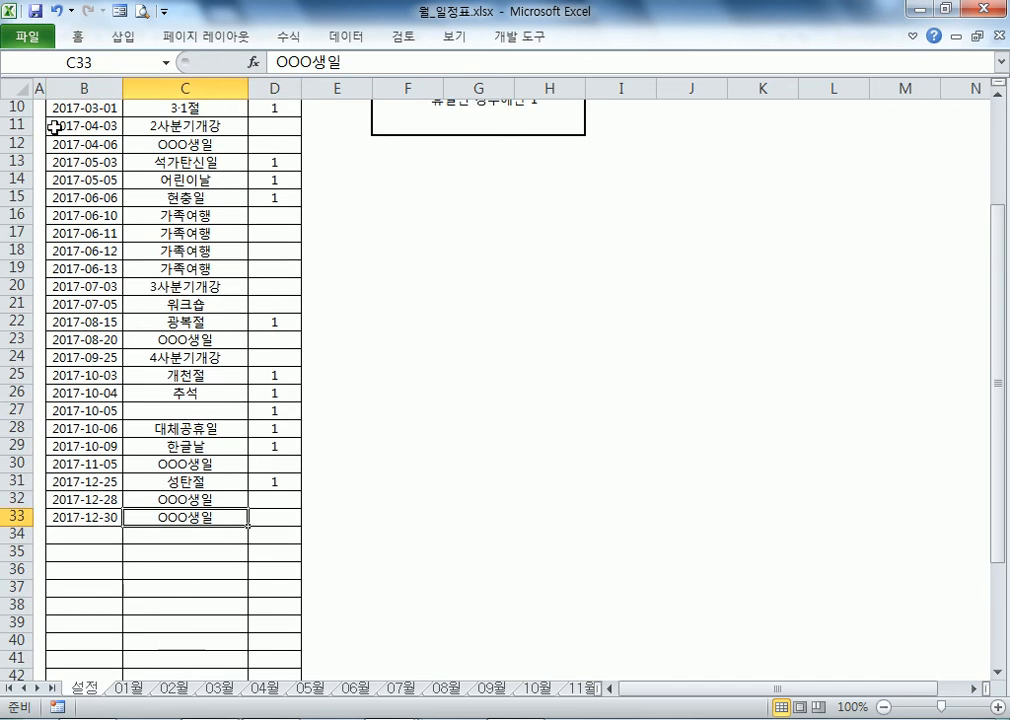
click(108, 163)
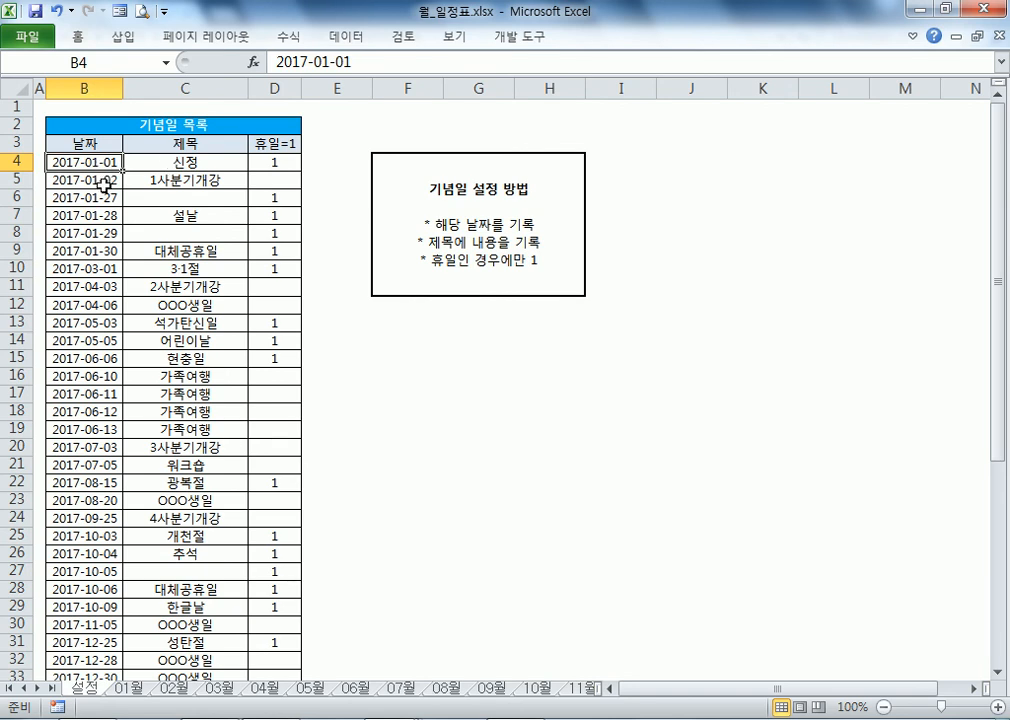
scroll(95, 455, down, 2)
scroll(80, 240, up, 2)
scroll(93, 309, down, 4)
click(105, 481)
text(200)
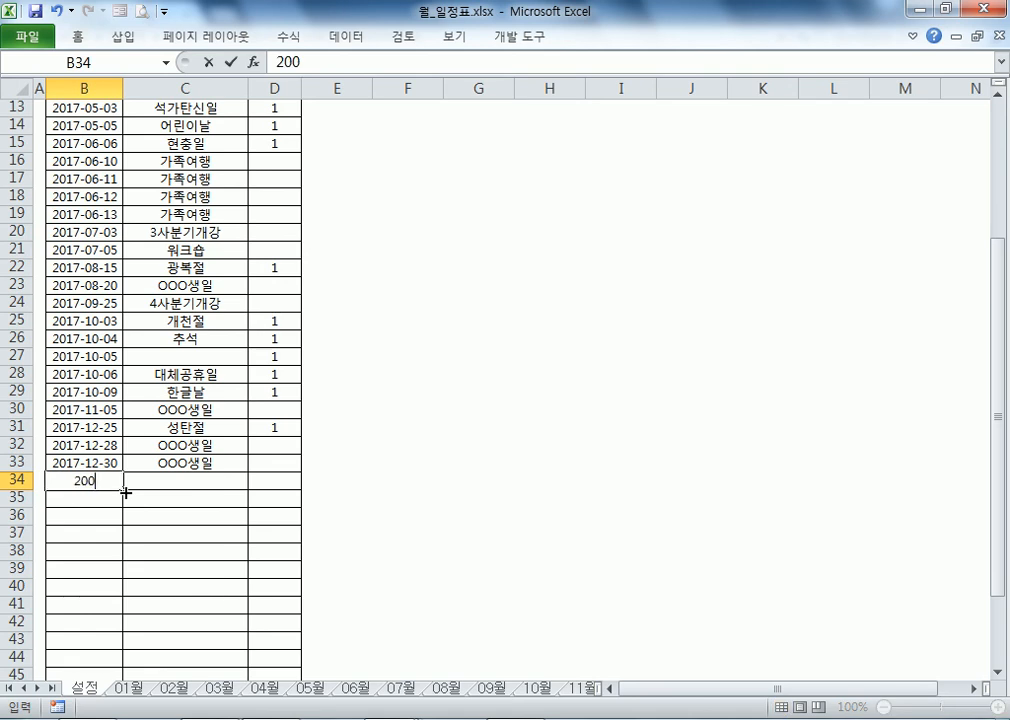
key(BackSpace)
text(17-)
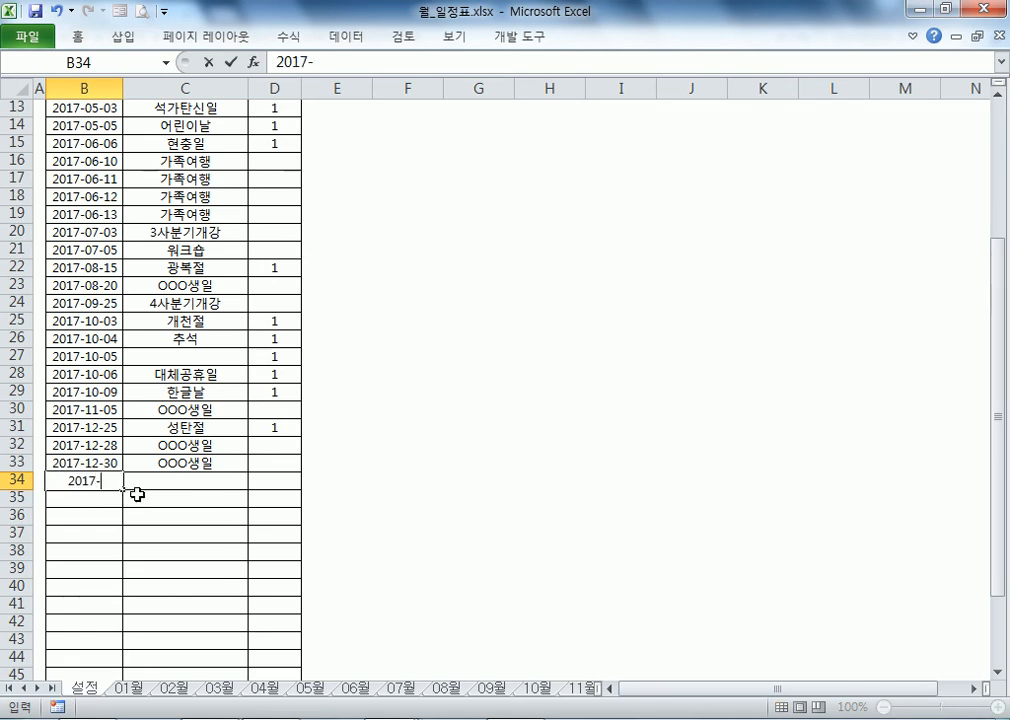
text(02-03)
key(Return)
key(Up)
key(Right)
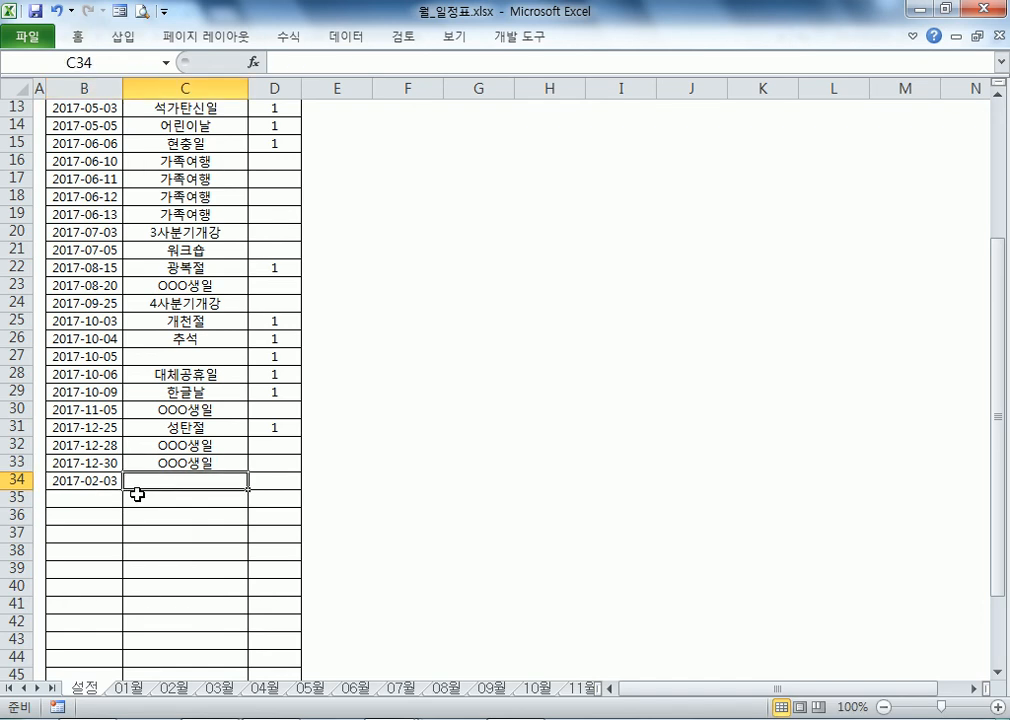
text(미국출장)
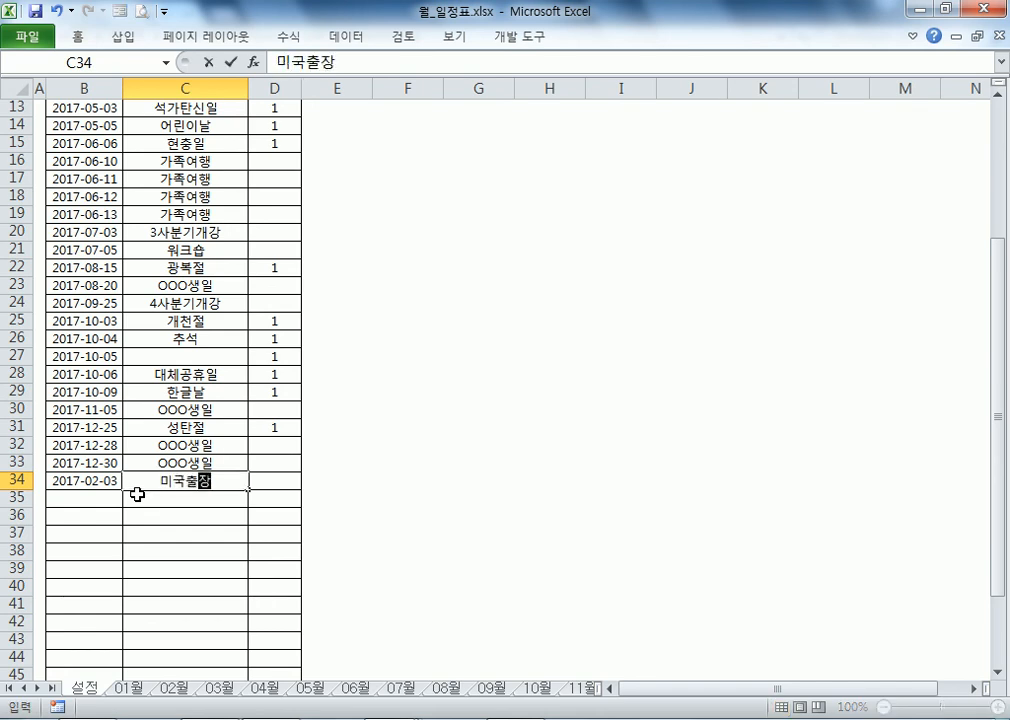
key(Return)
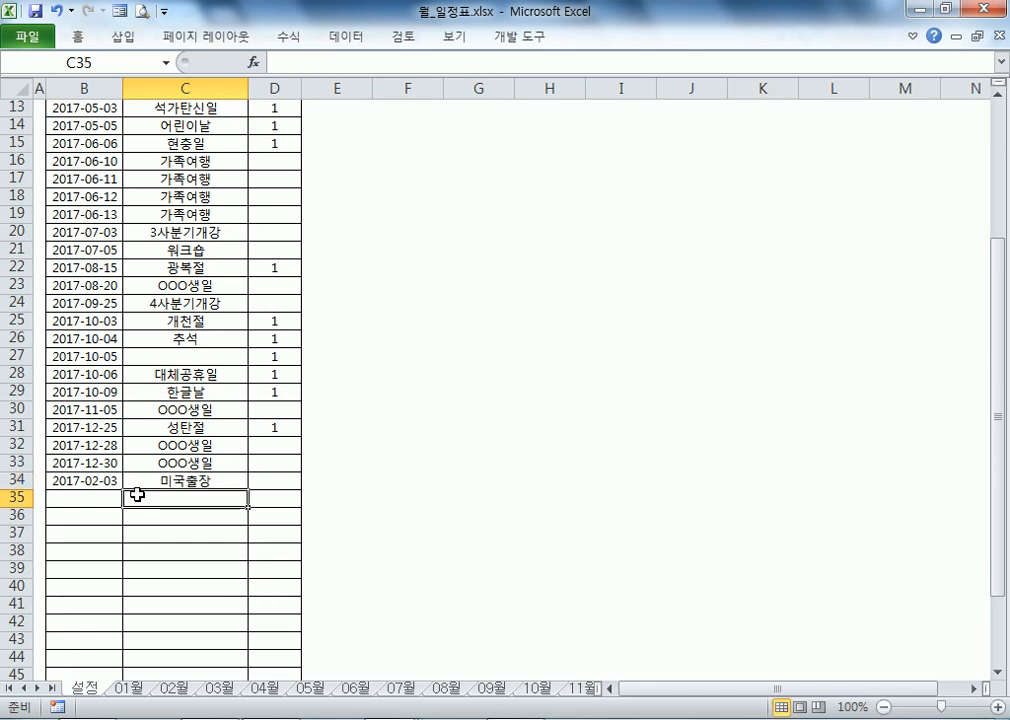
drag(75, 497, 110, 250)
Step: Sort the 기념일 목록 ascending (오름차순) by date, putting 2017-02-03 미국출장 in row 10
click(68, 461)
scroll(62, 330, up, 2)
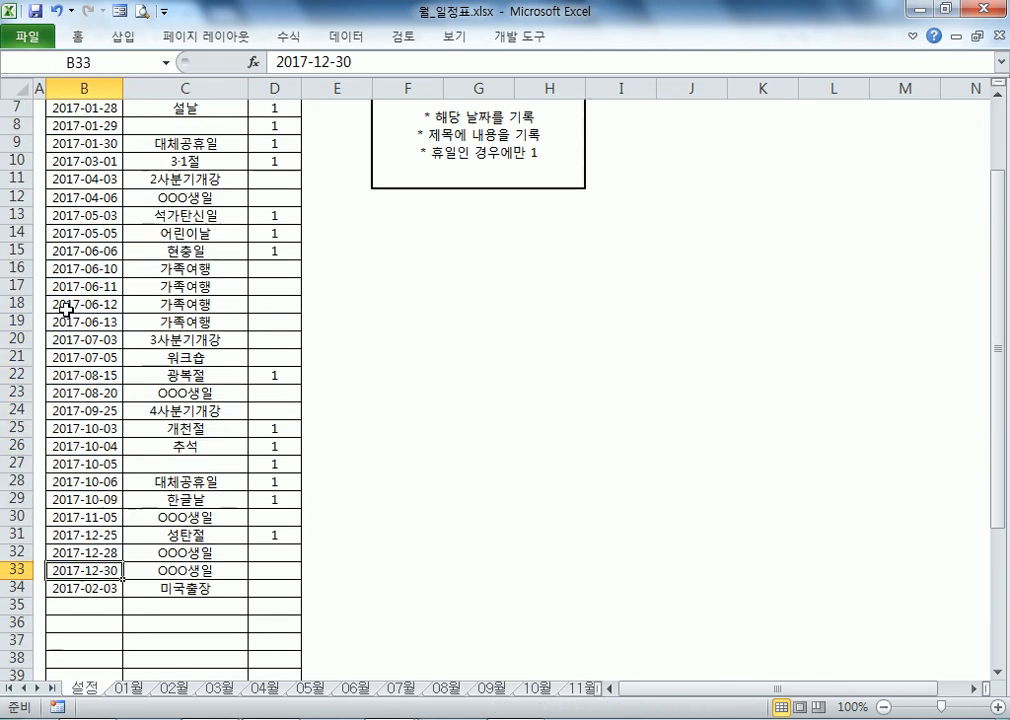
click(68, 180)
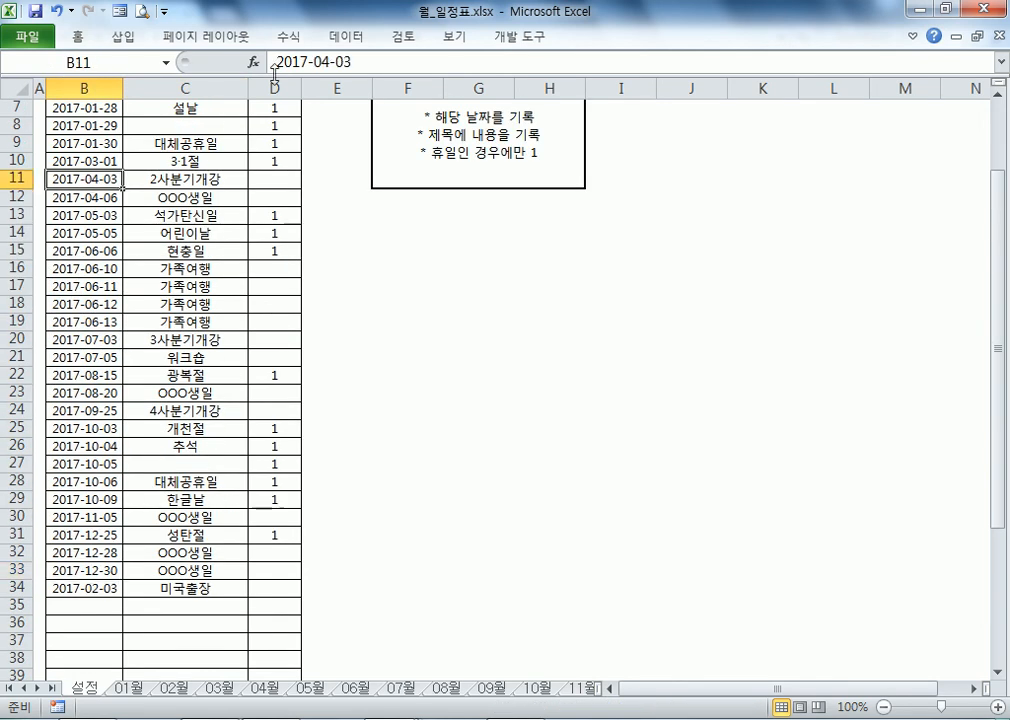
click(346, 36)
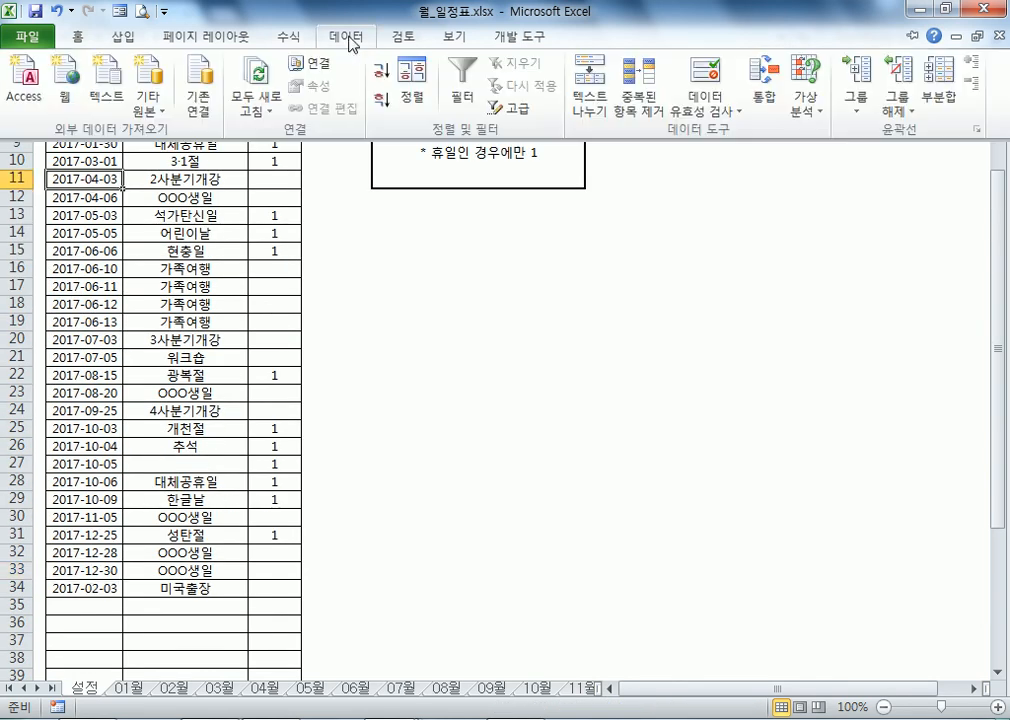
click(382, 80)
scroll(100, 430, up, 2)
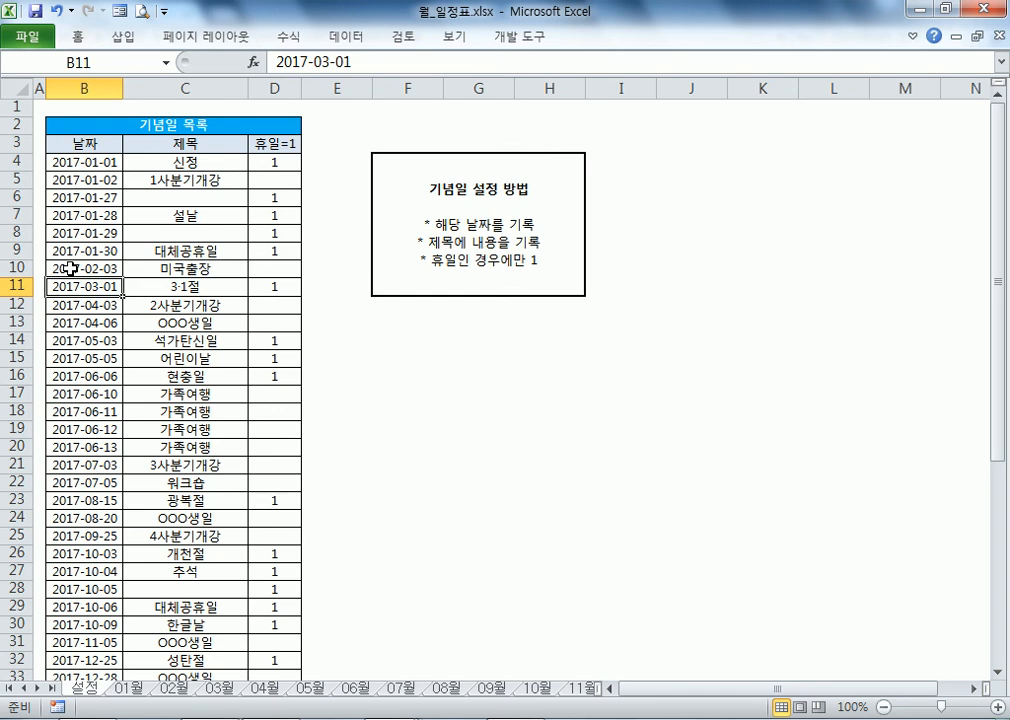
Step: On the 01월 sheet, view the YEAR formula that produces 2017 in B3
click(127, 689)
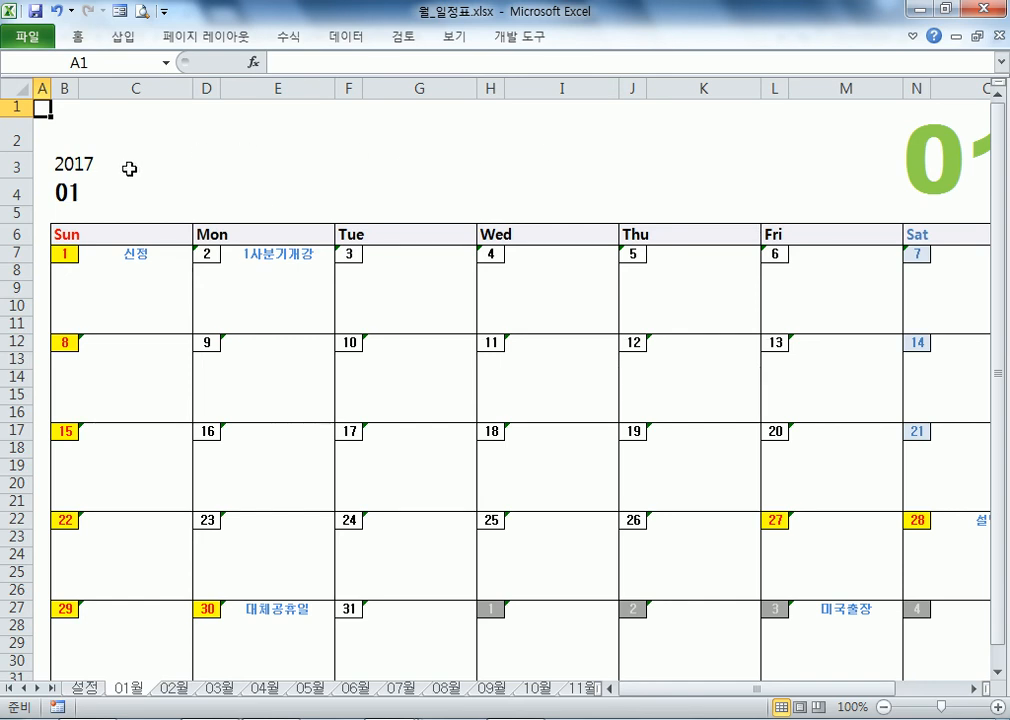
click(84, 166)
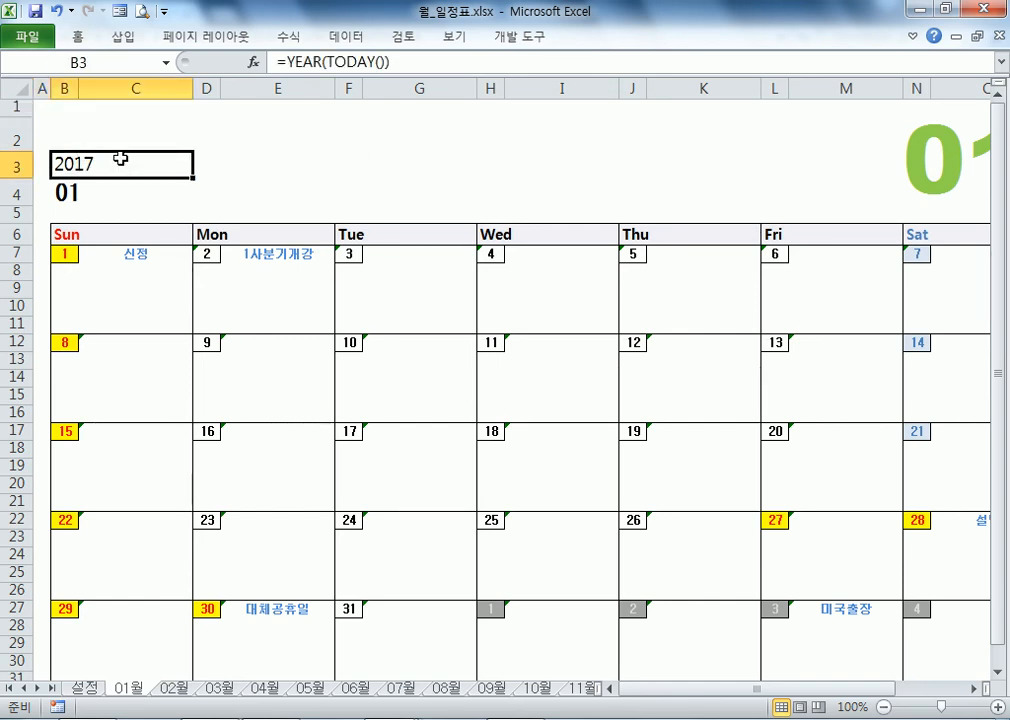
double_click(123, 159)
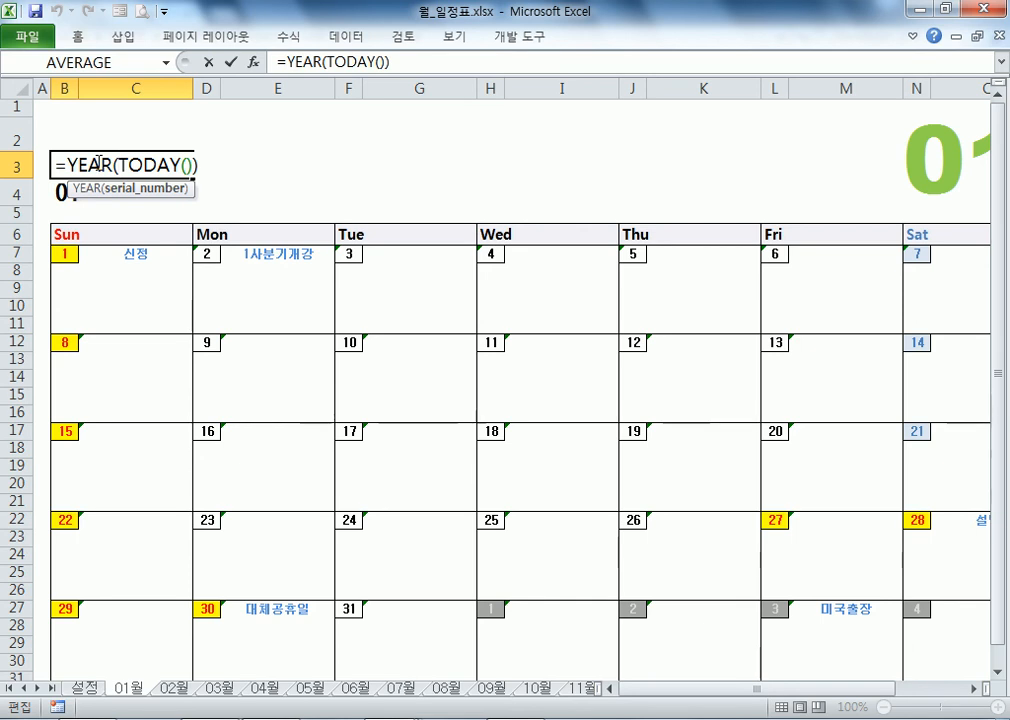
key(Escape)
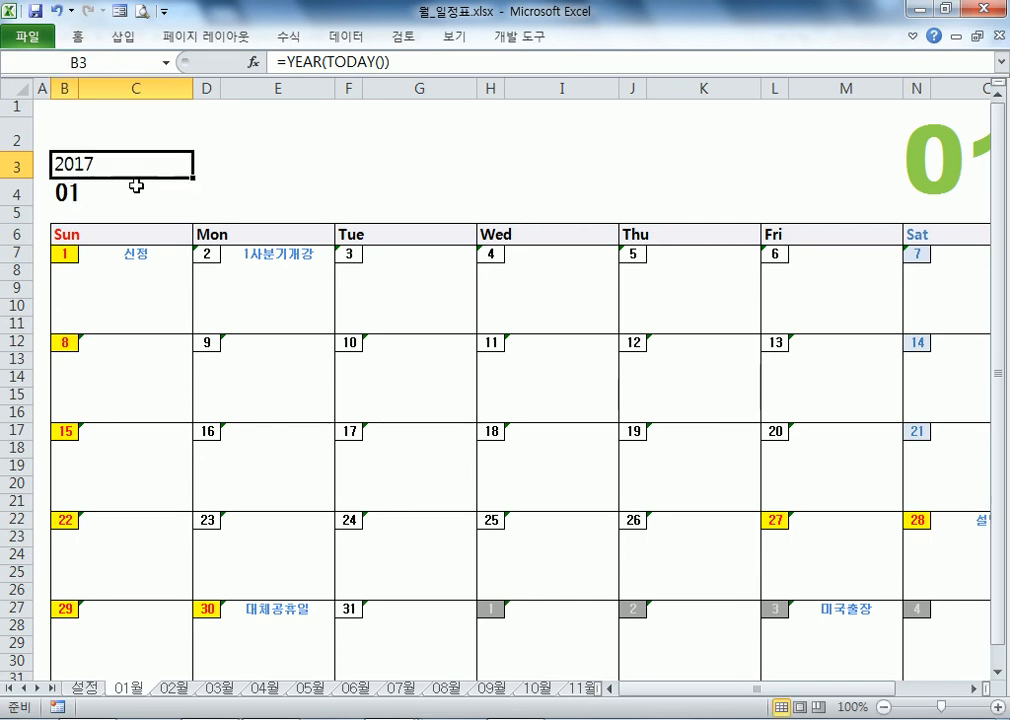
Step: Inspect B4's LEFT(MID(CELL("filename"))) formula, which takes the month 01 from the sheet name
click(110, 189)
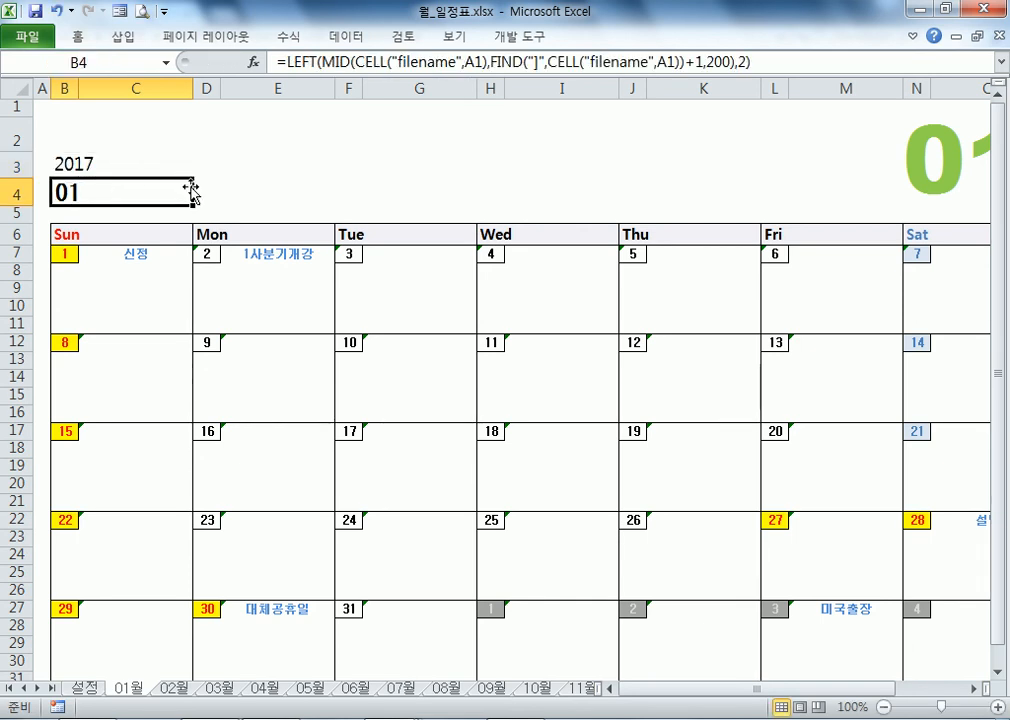
double_click(110, 189)
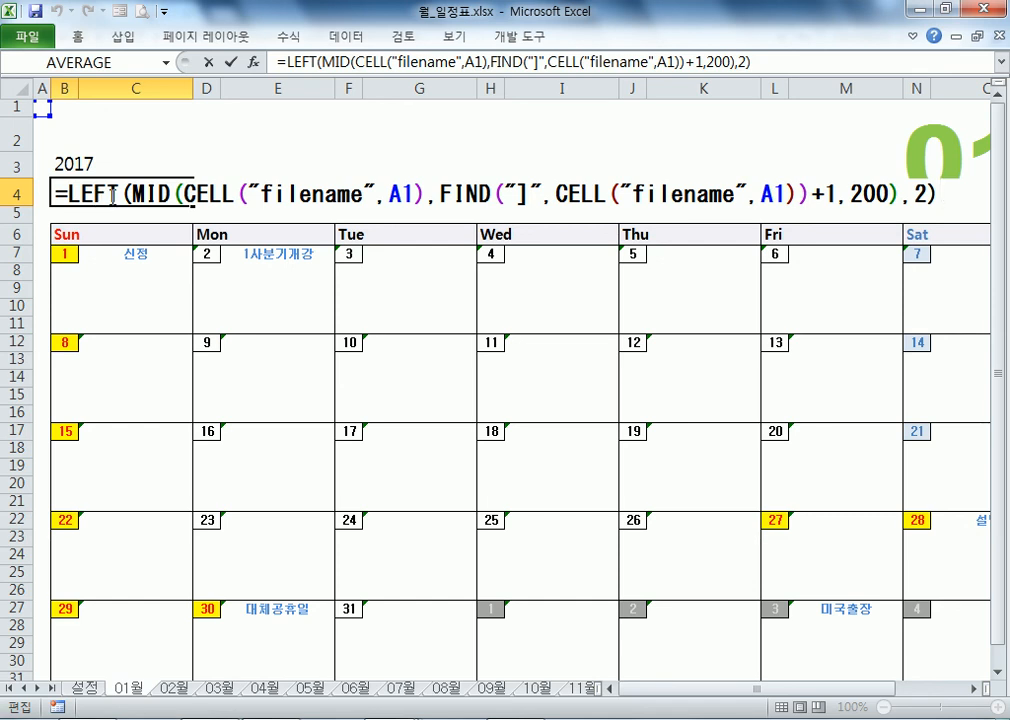
drag(129, 193, 96, 193)
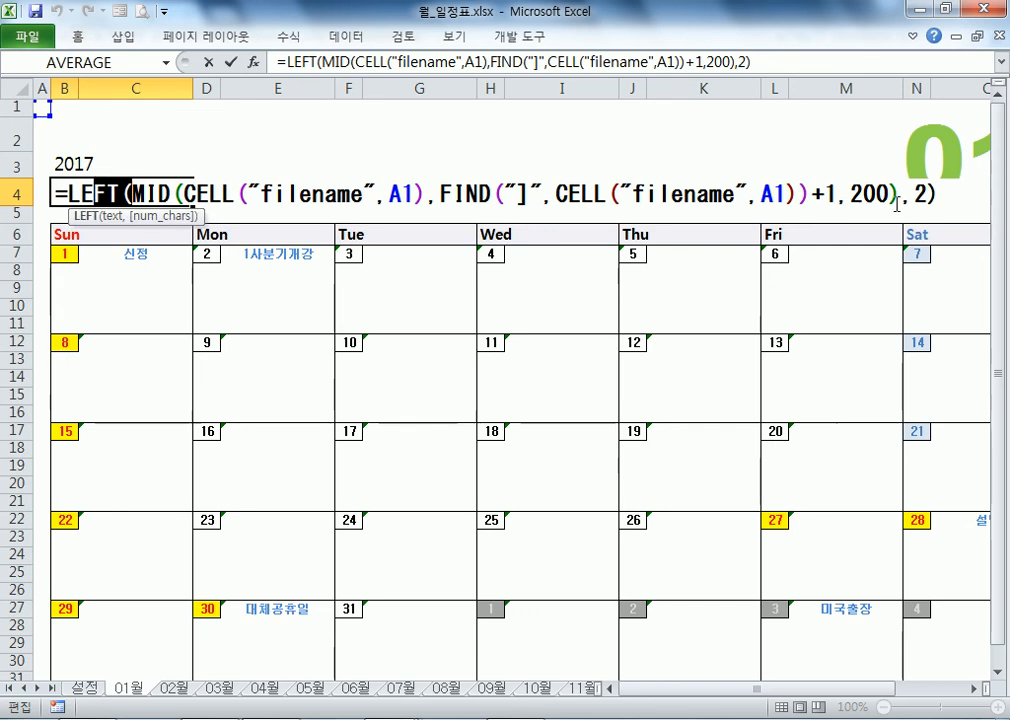
drag(927, 193, 906, 193)
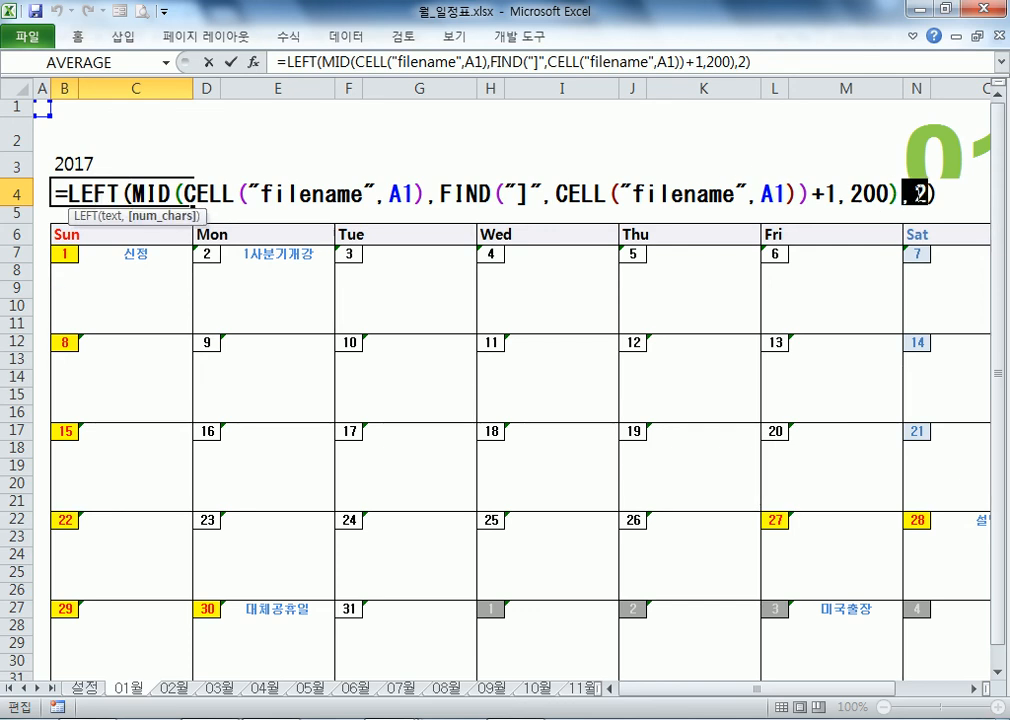
click(134, 192)
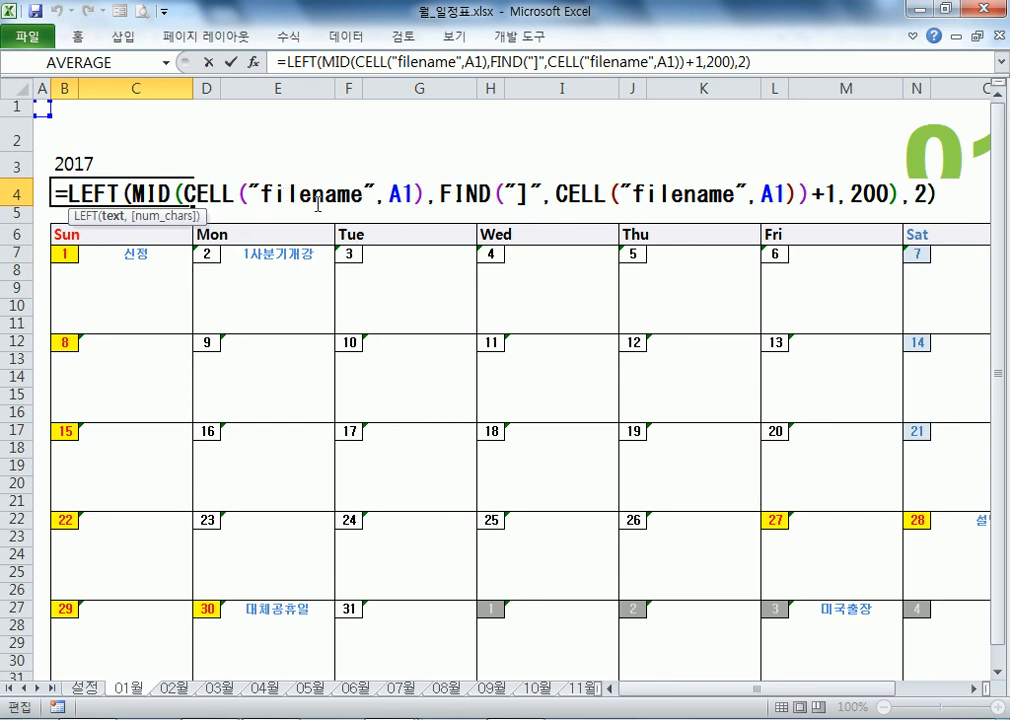
key(Escape)
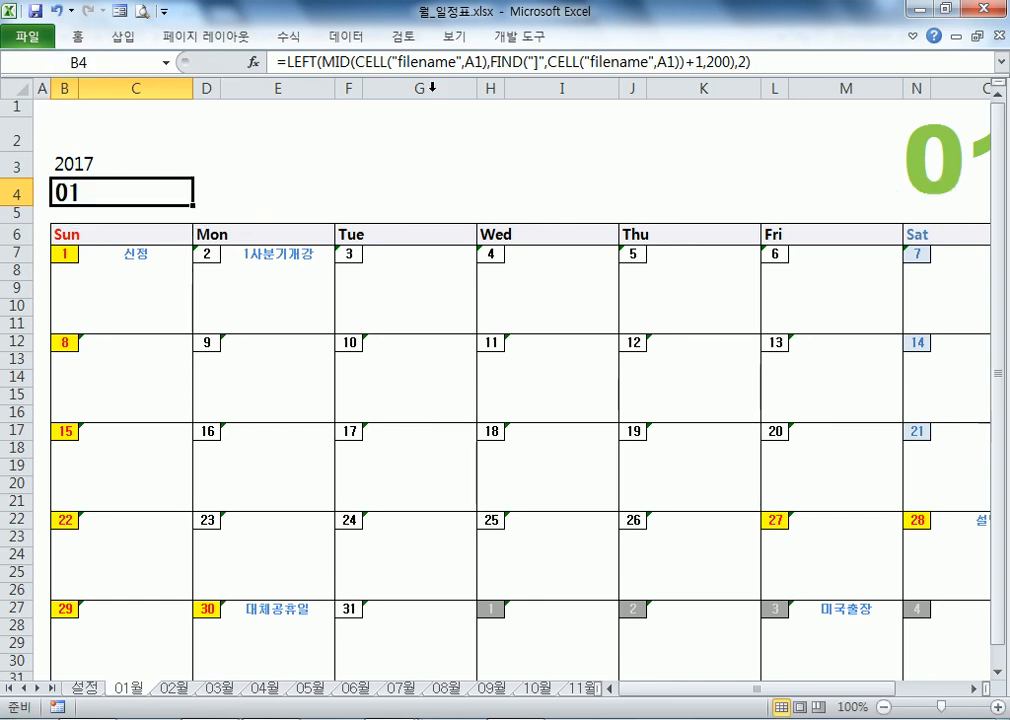
key(F2)
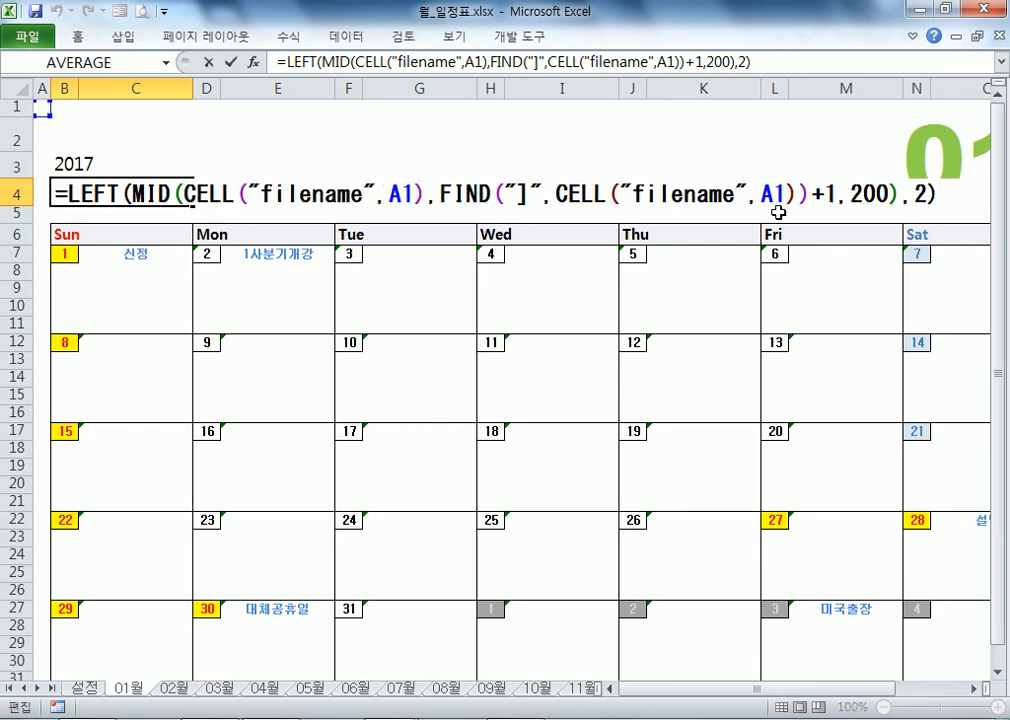
key(Escape)
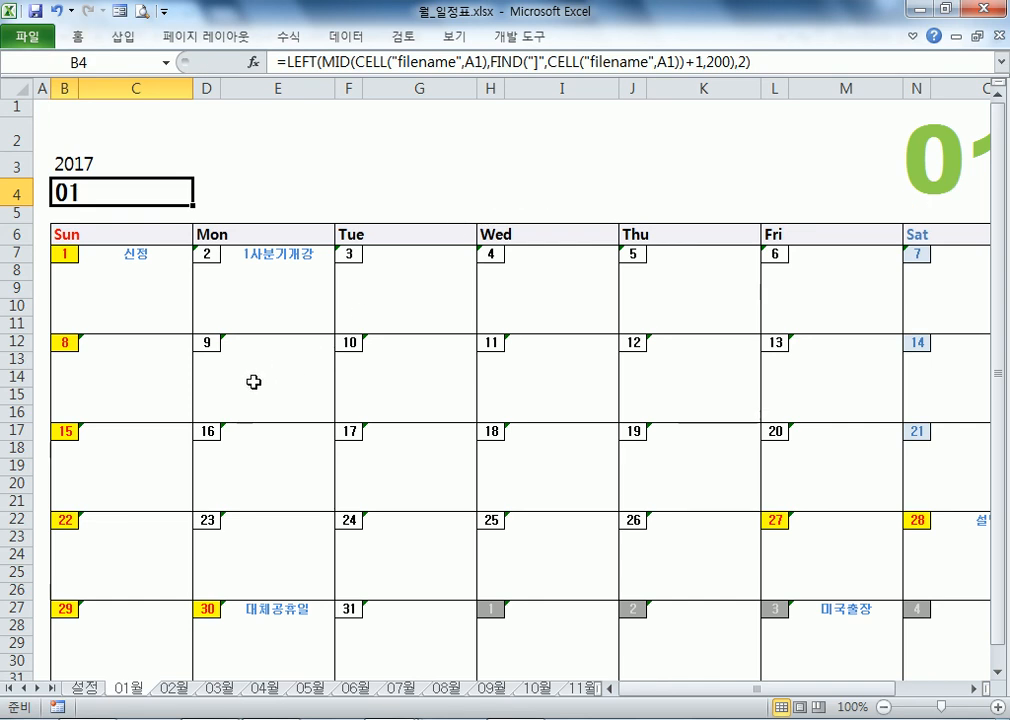
double_click(137, 688)
Step: Try renaming the sheet 02월, which fails because that name is already used
click(137, 690)
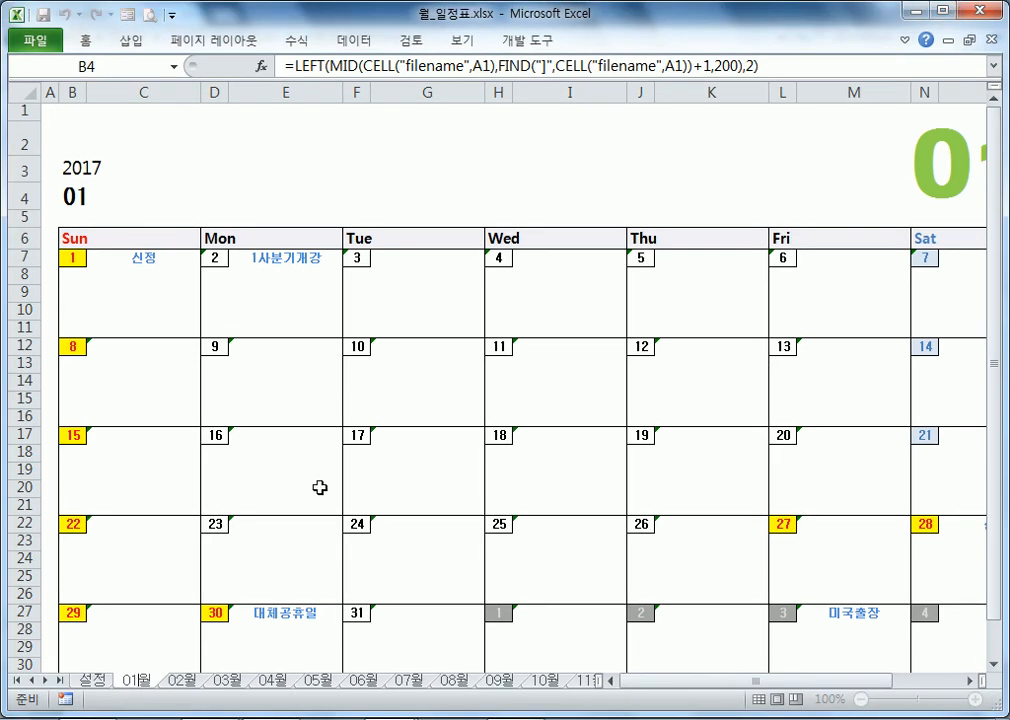
drag(284, 706, 250, 342)
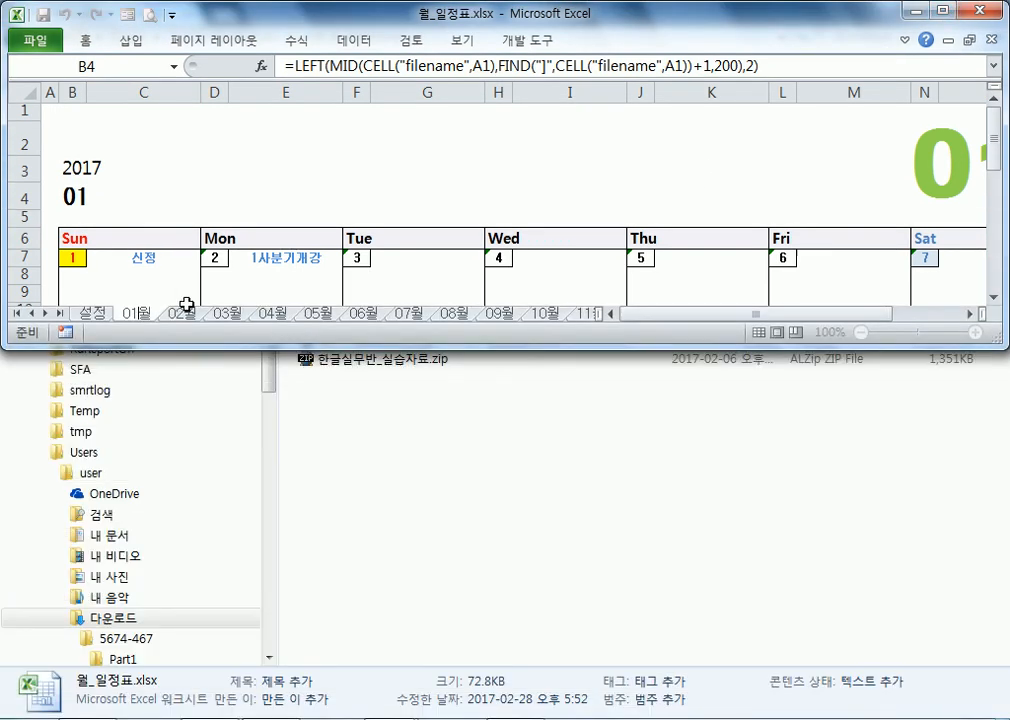
drag(134, 313, 119, 313)
text(02)
click(170, 317)
key(Return)
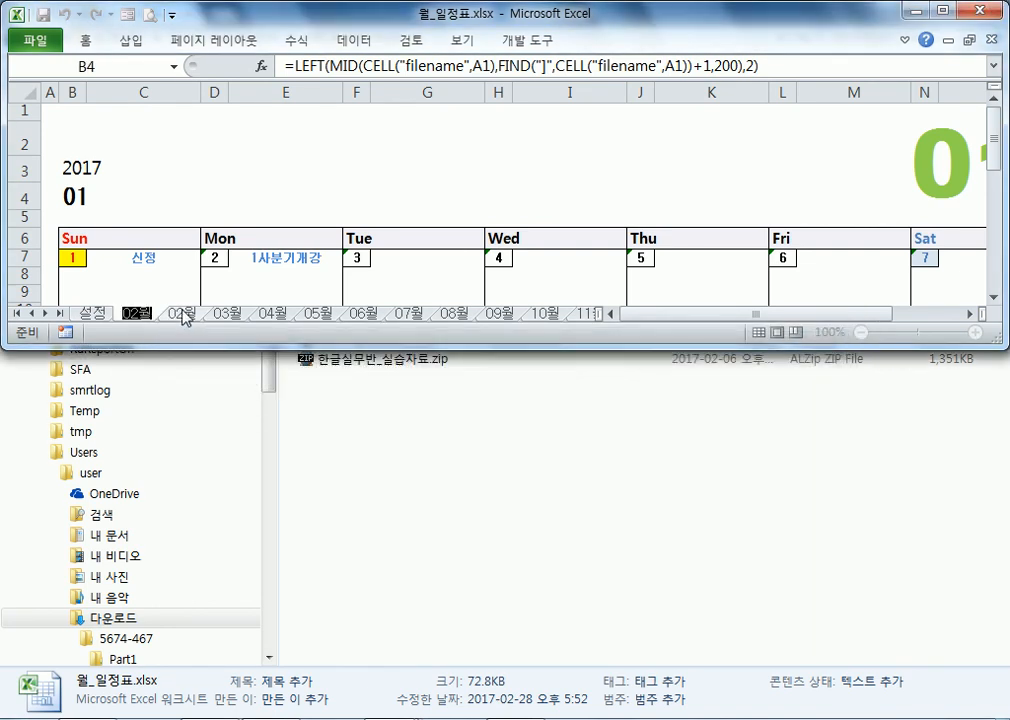
Step: Rename the sheet to 13월 so the month heading in B4 shows 13
click(123, 315)
text(13월)
key(Return)
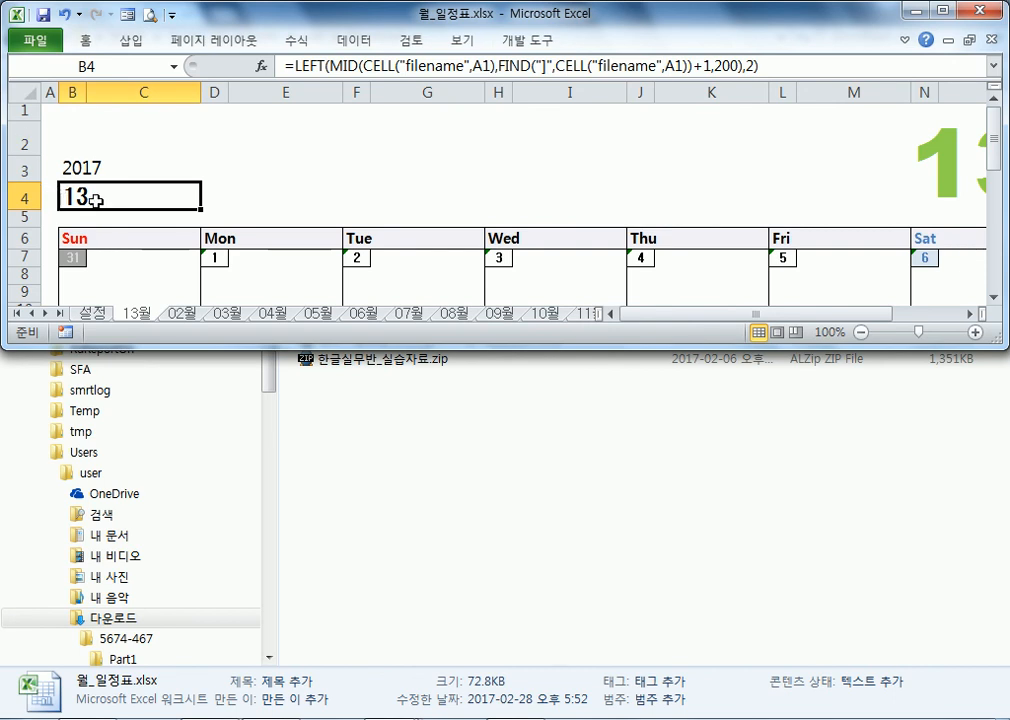
scroll(97, 210, down, 3)
scroll(99, 219, up, 3)
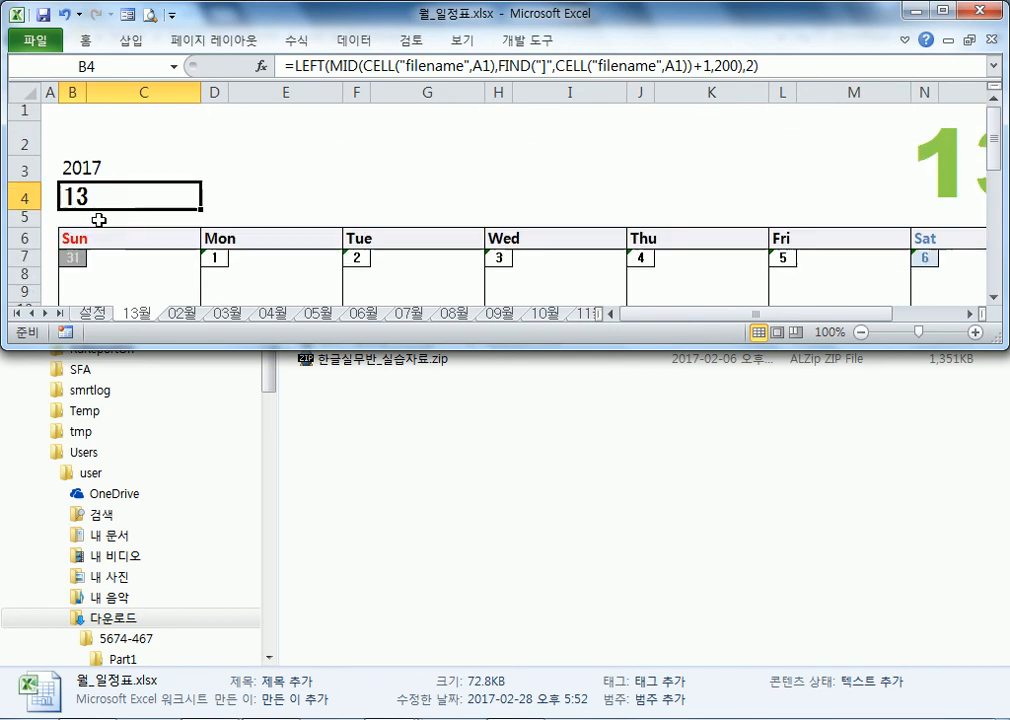
click(93, 313)
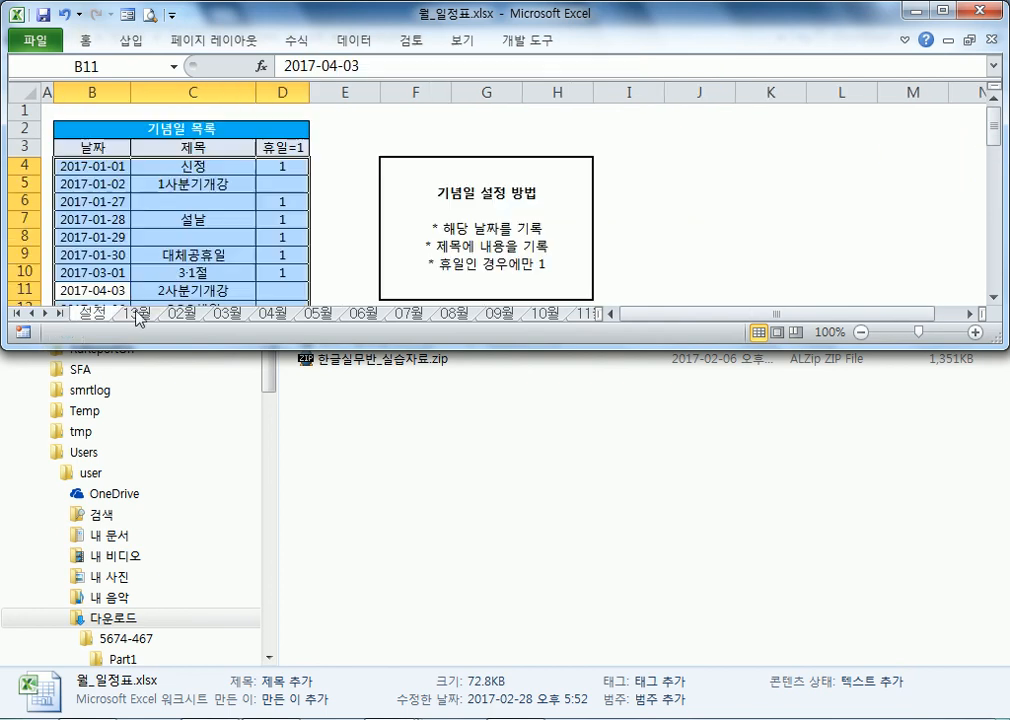
click(143, 314)
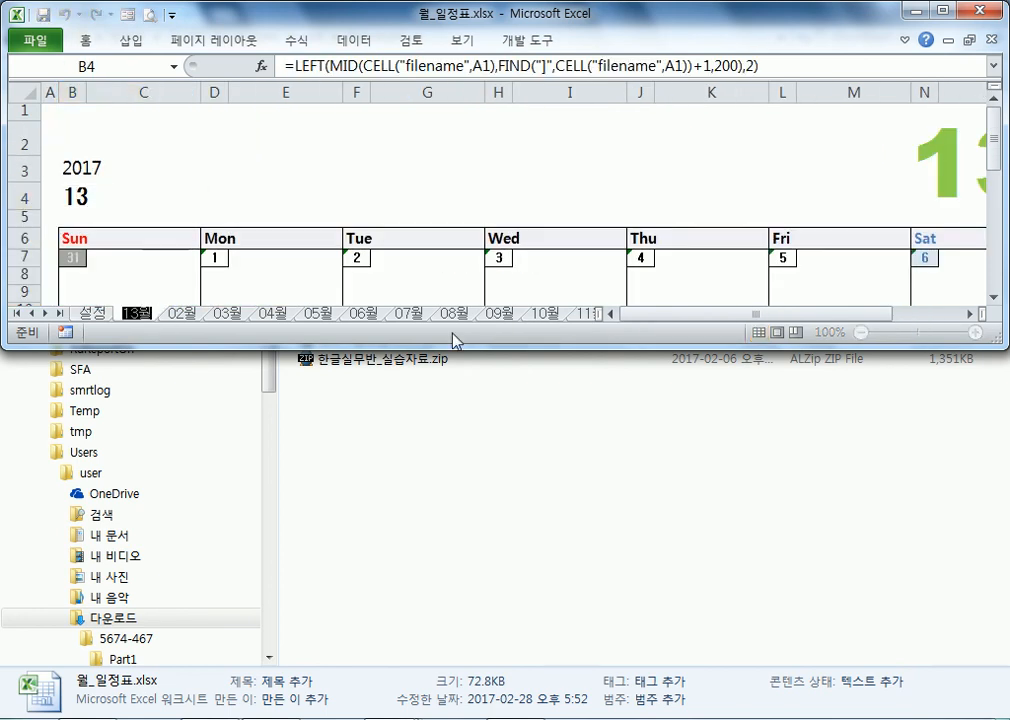
Step: Restore the sheet name 01월 and go to the 설정 sheet
key(BackSpace)
text(01)
key(Return)
key(ctrl+Page_Up)
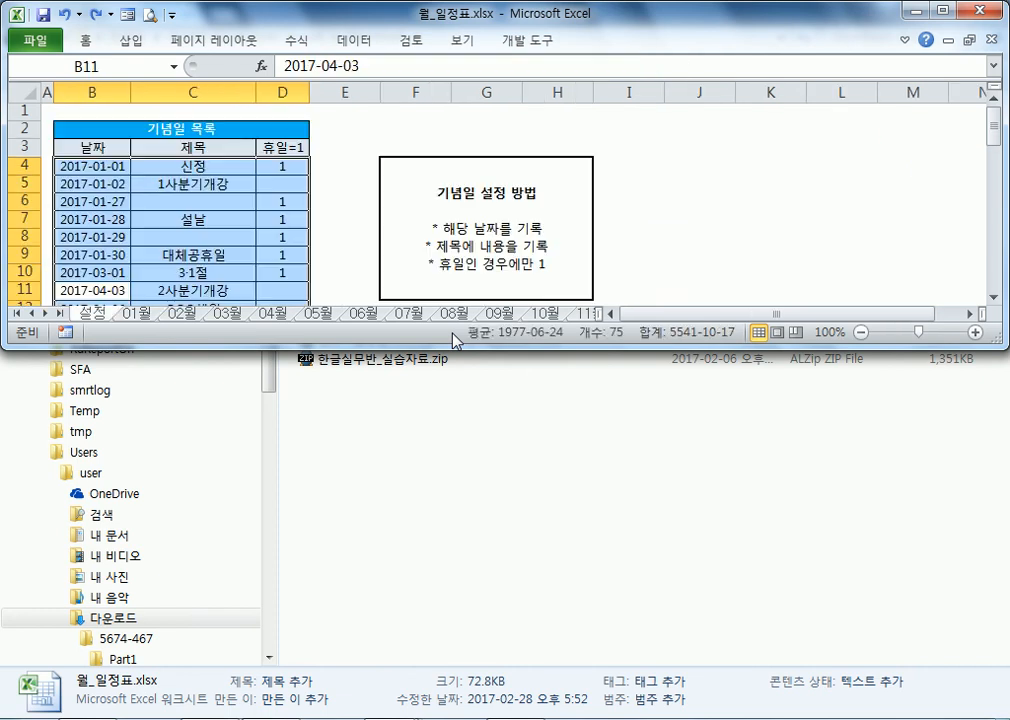
click(258, 38)
Step: Maximize Excel and compare the 신정 lookup on 01월 with its holiday flag 1 in 설정
double_click(265, 22)
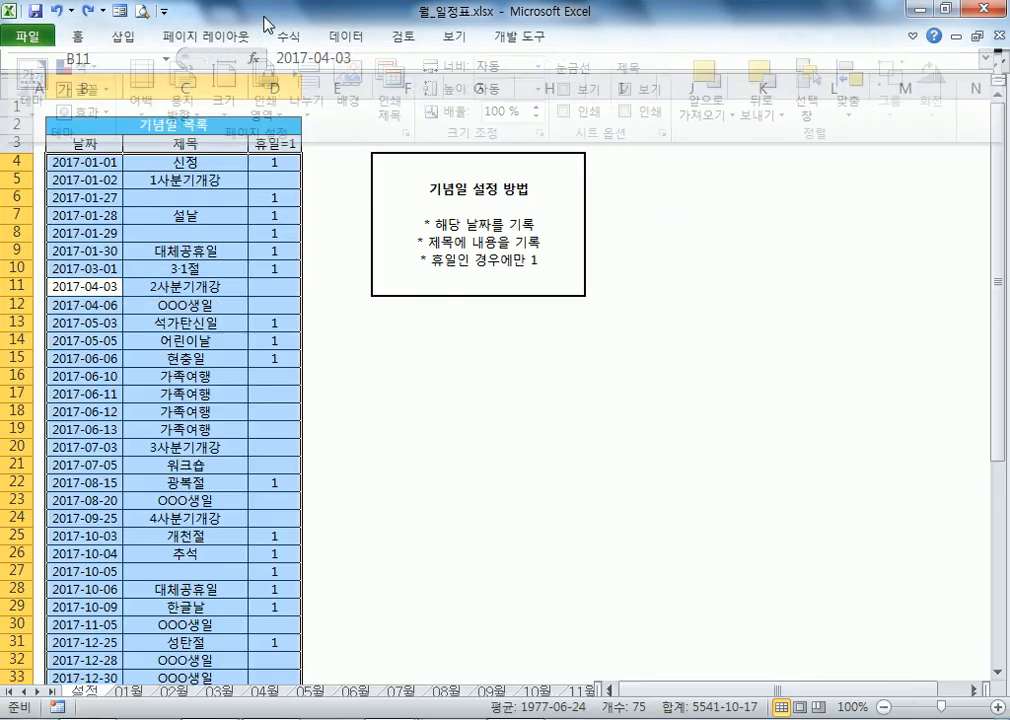
click(130, 689)
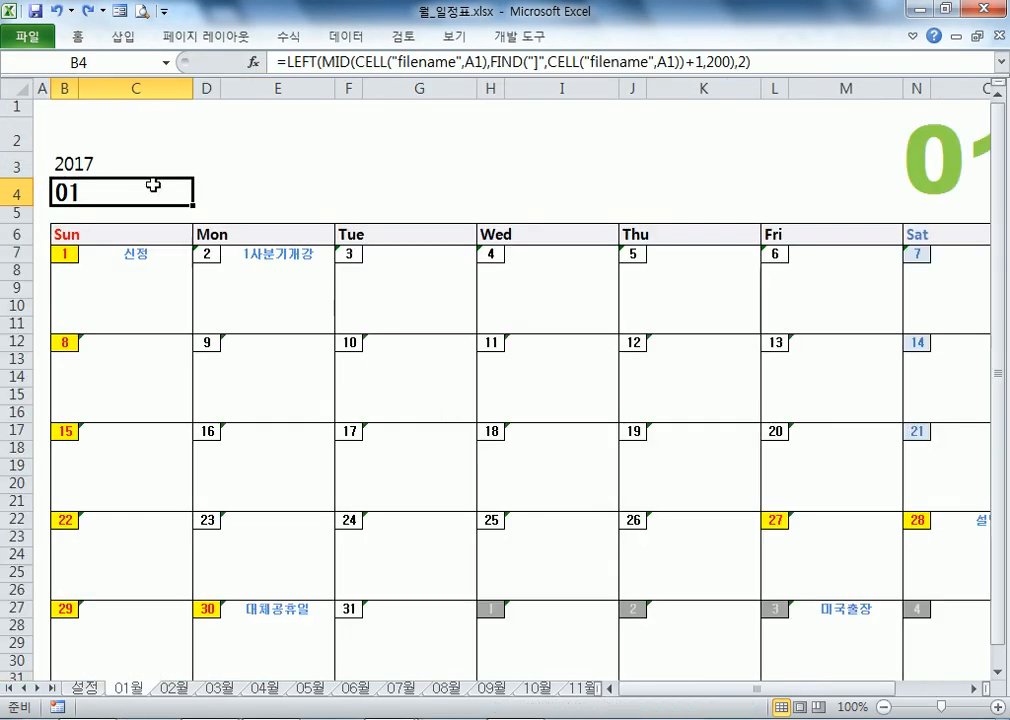
click(141, 256)
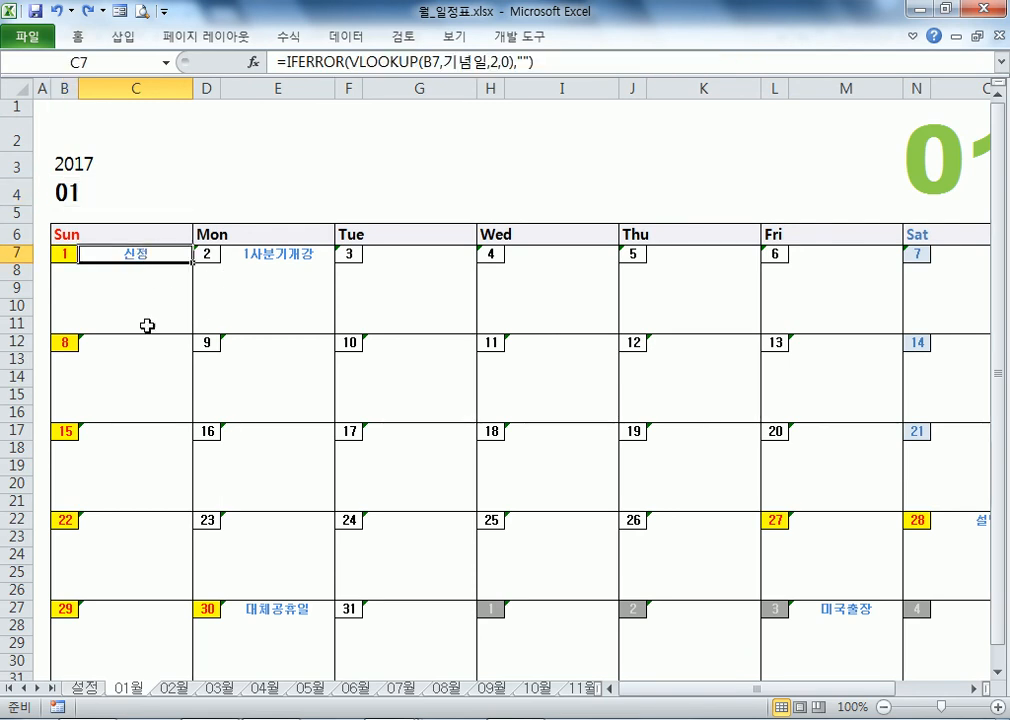
click(85, 689)
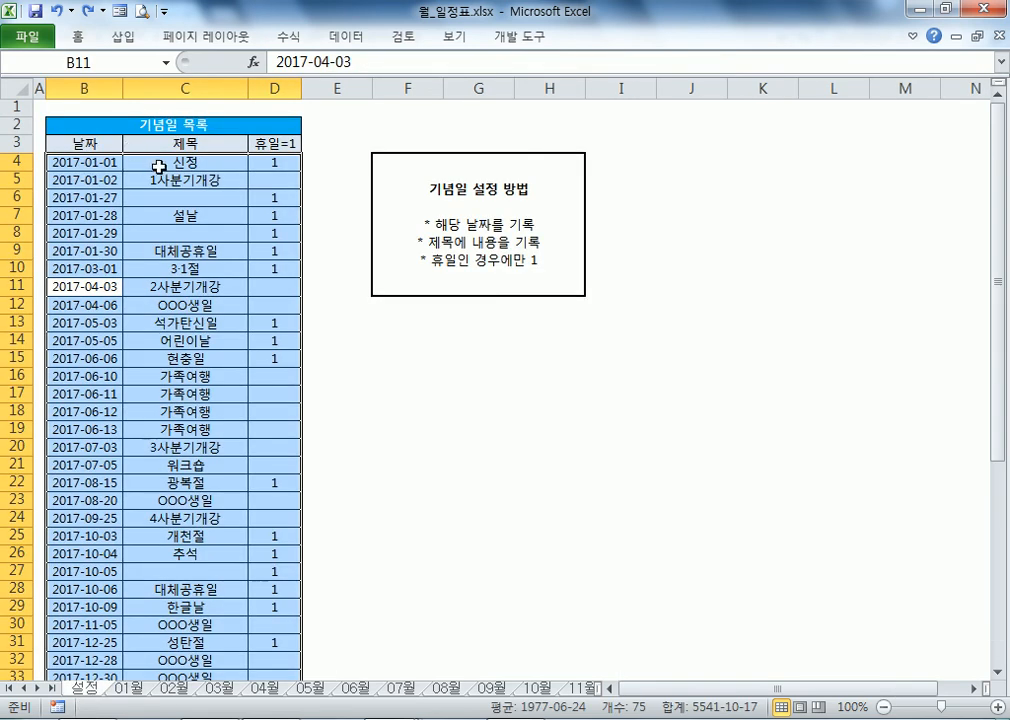
click(272, 164)
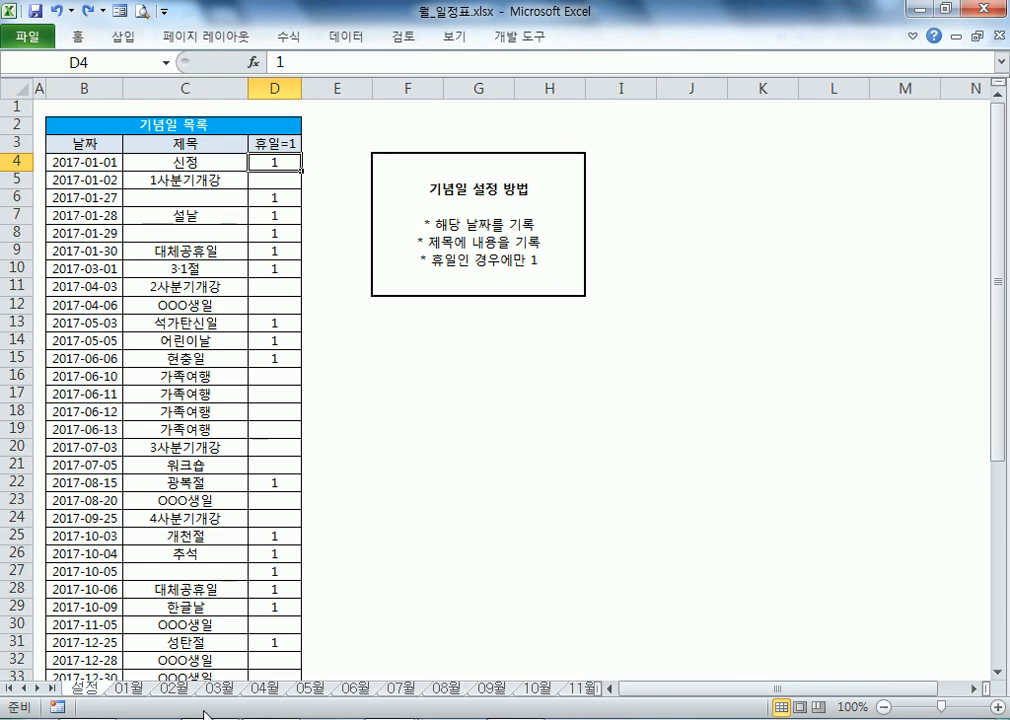
click(128, 689)
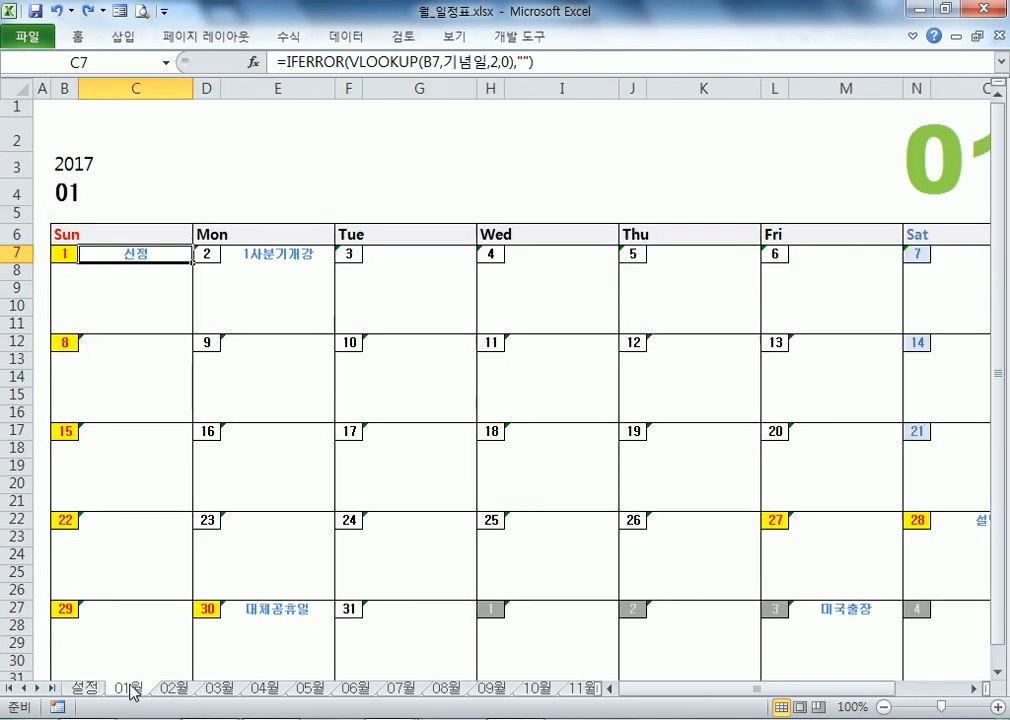
click(62, 255)
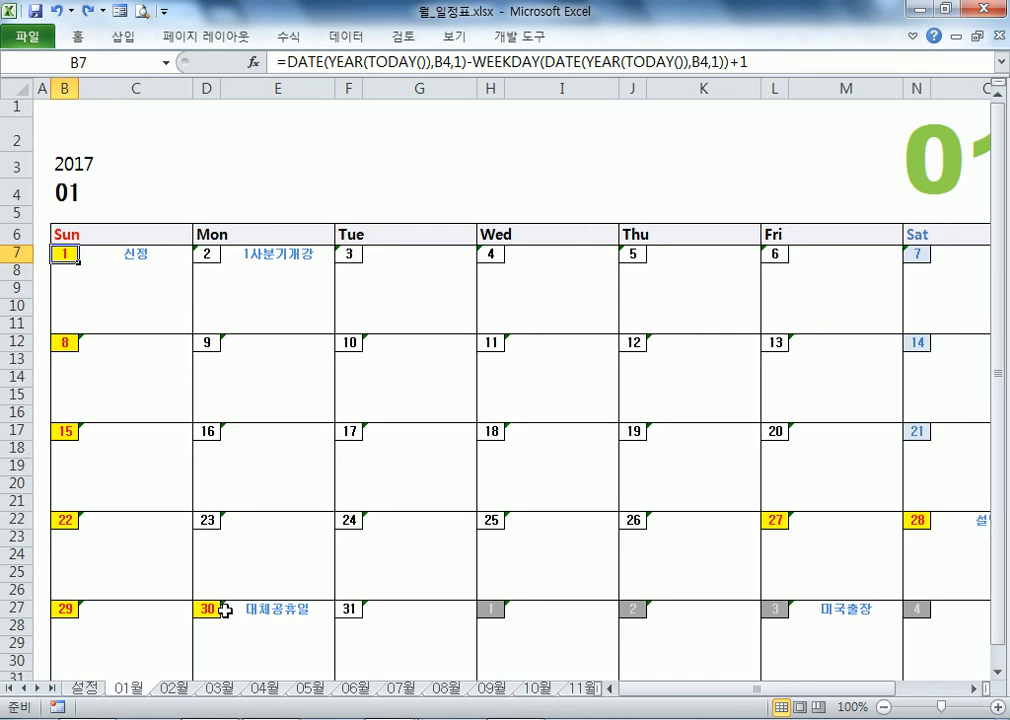
Step: Inspect the late-January cells, including the 대체공휴일 formula in E27
click(945, 535)
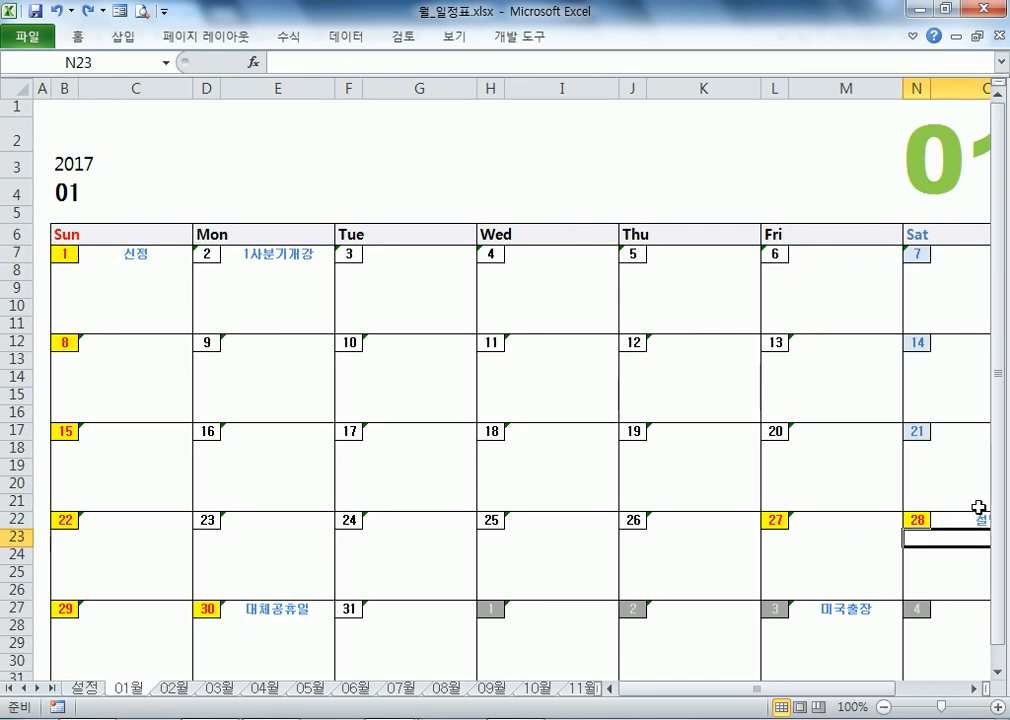
scroll(976, 500, down, 2)
scroll(807, 415, down, 1)
scroll(805, 440, up, 2)
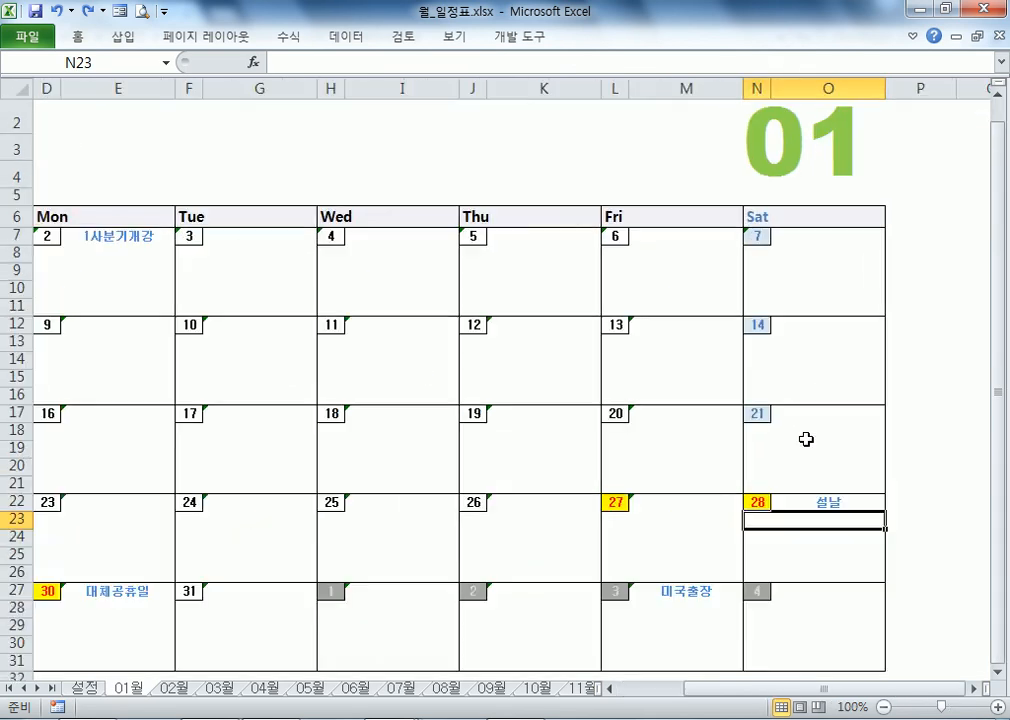
scroll(690, 501, down, 1)
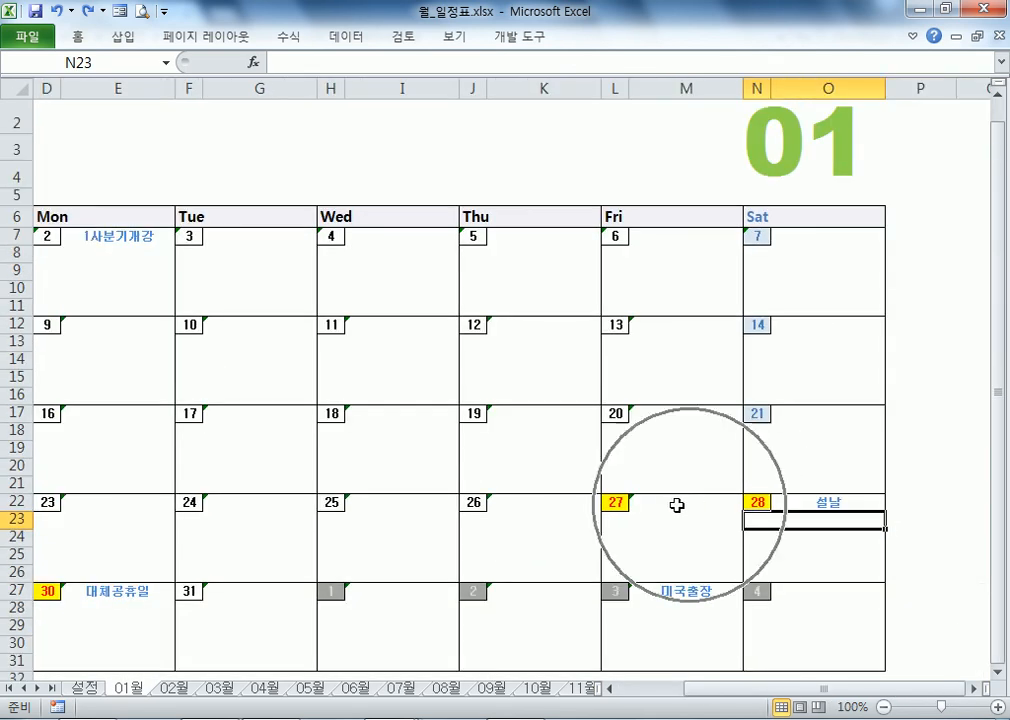
click(117, 590)
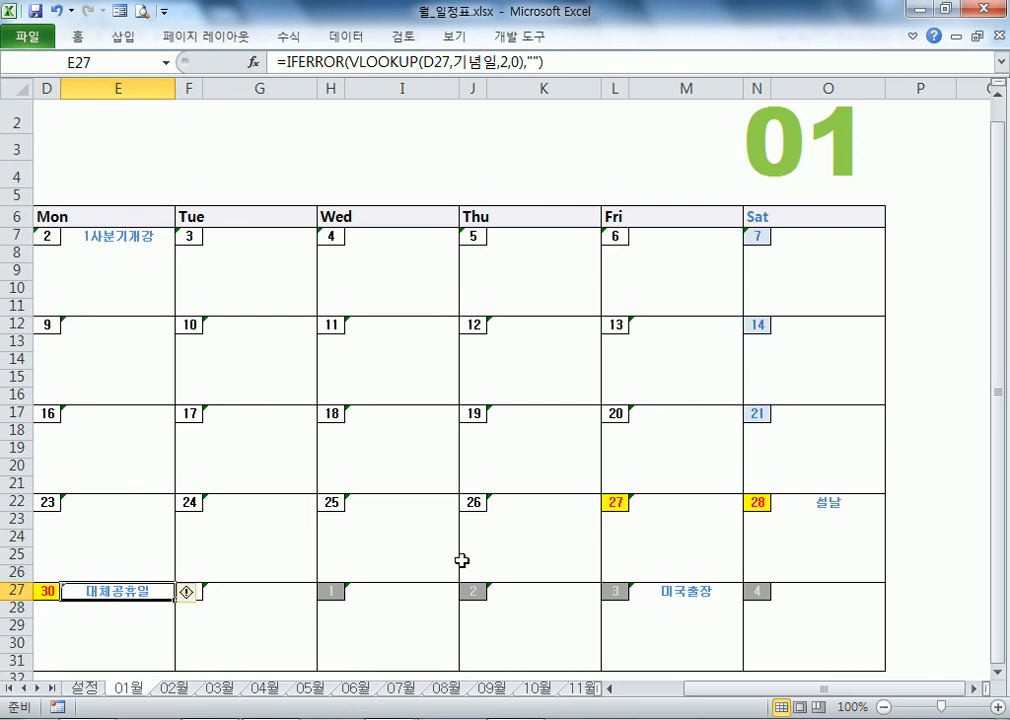
click(640, 501)
key(Home)
Step: Check the 29th's date formula and the note areas under the 29th and 30th
scroll(120, 505, down, 2)
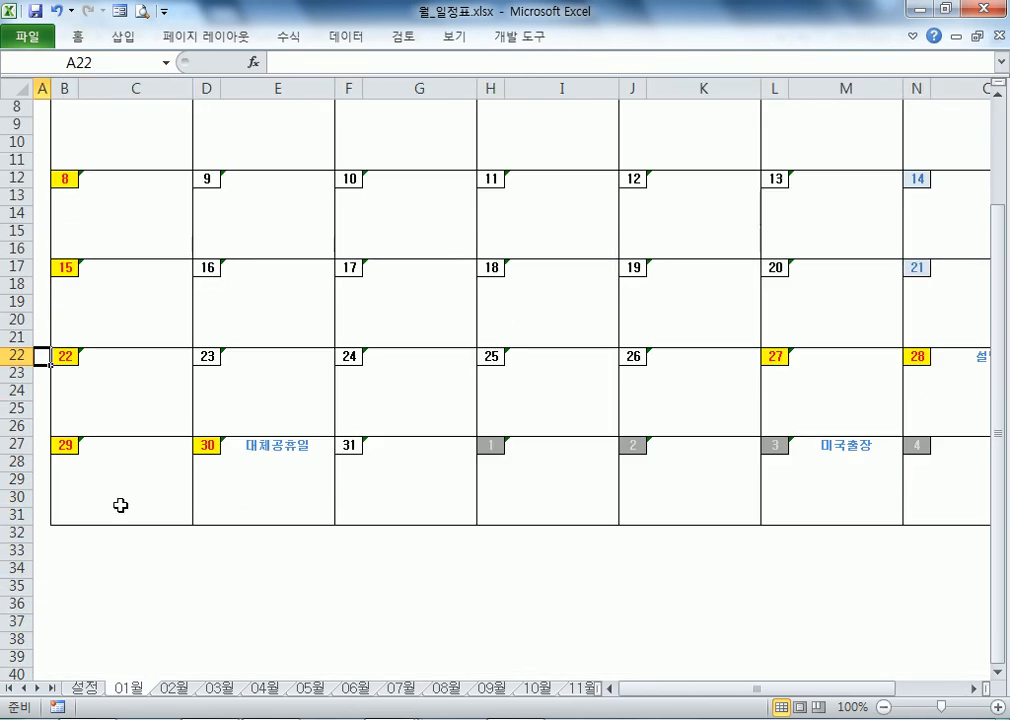
click(70, 449)
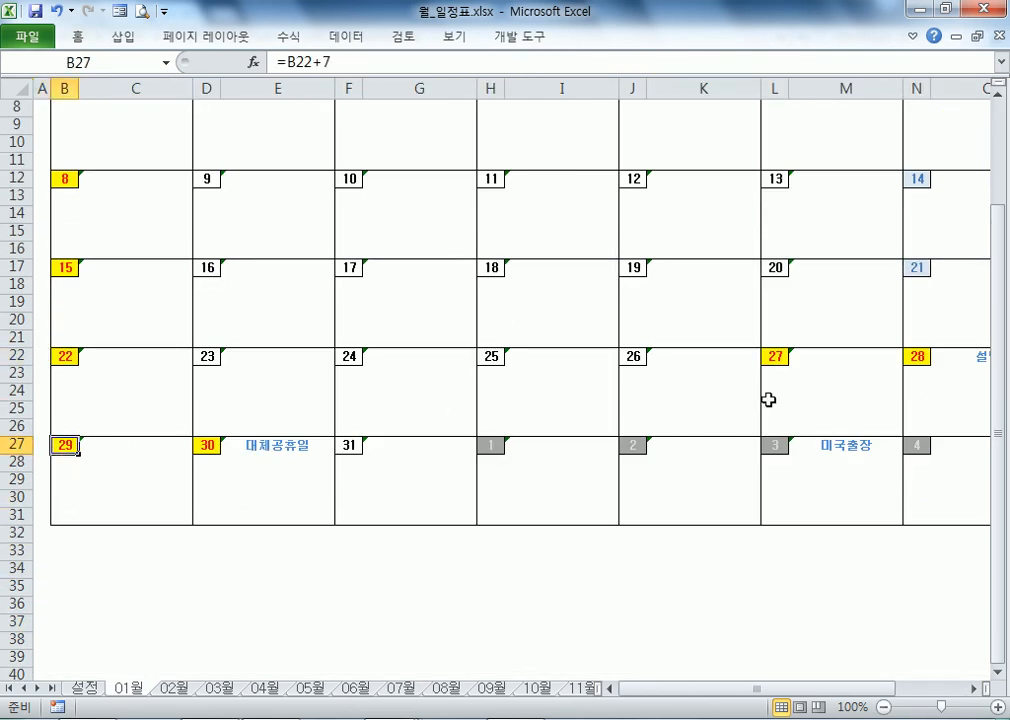
click(832, 375)
click(929, 377)
click(174, 487)
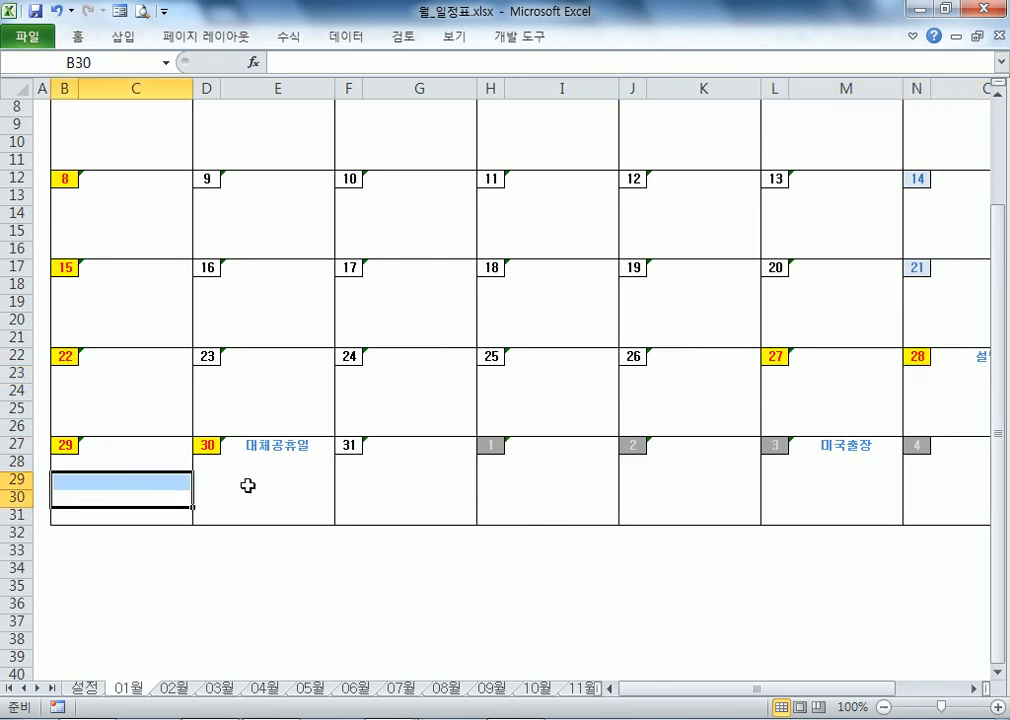
click(261, 478)
click(82, 689)
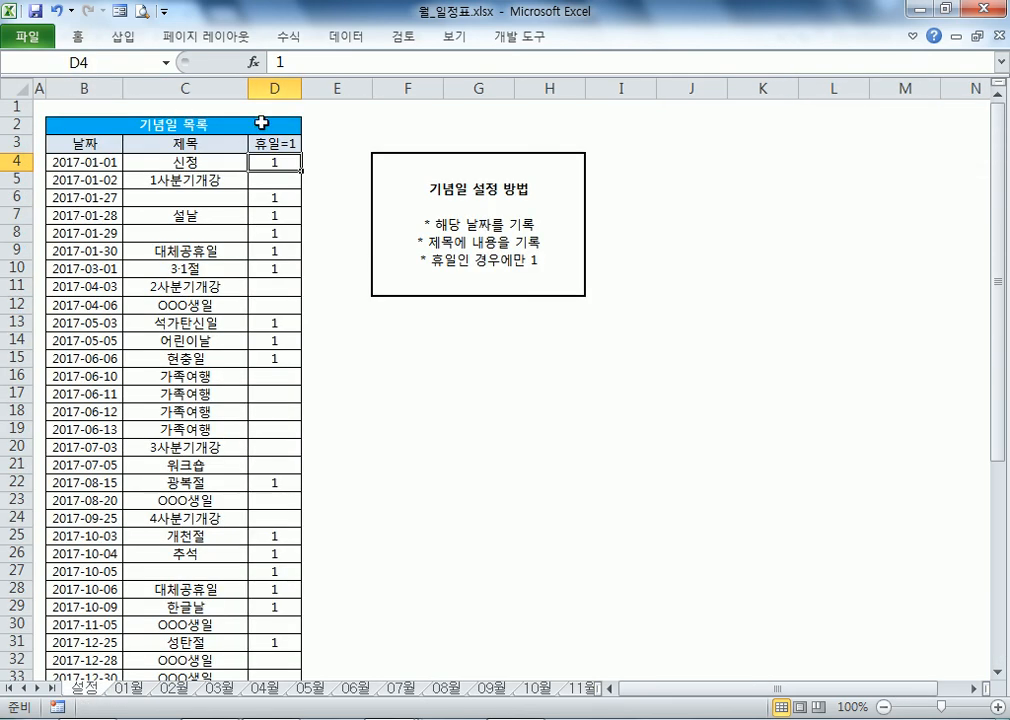
Step: Highlight the 설날 flags in 설정 and check the 미국출장 lookup on the January calendar
drag(267, 188, 277, 250)
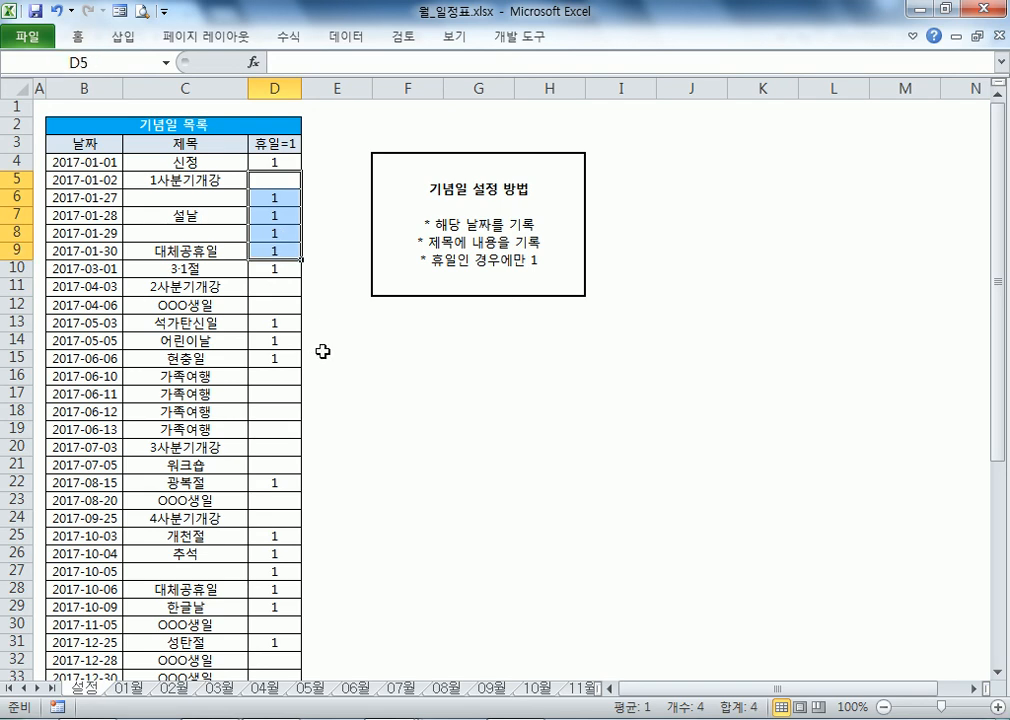
click(185, 215)
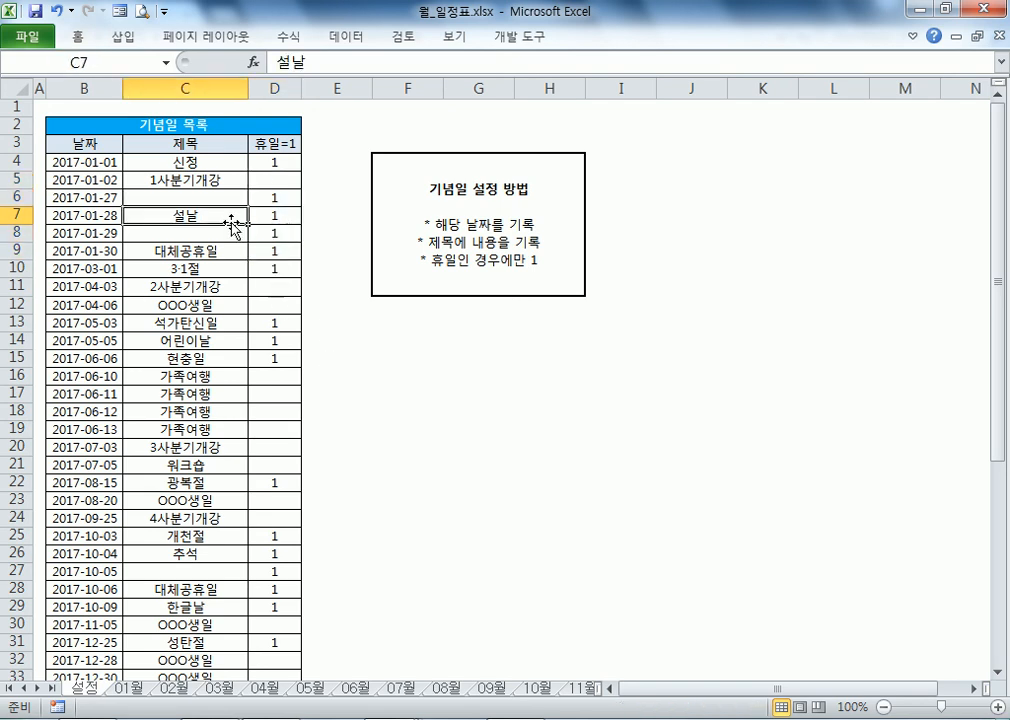
click(128, 689)
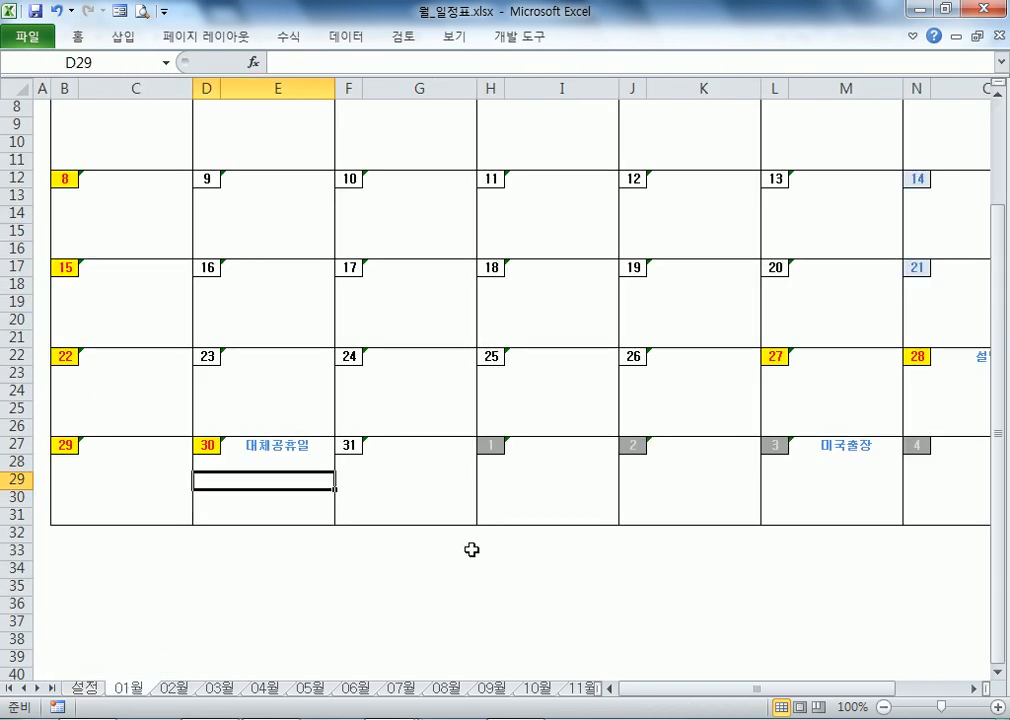
click(838, 452)
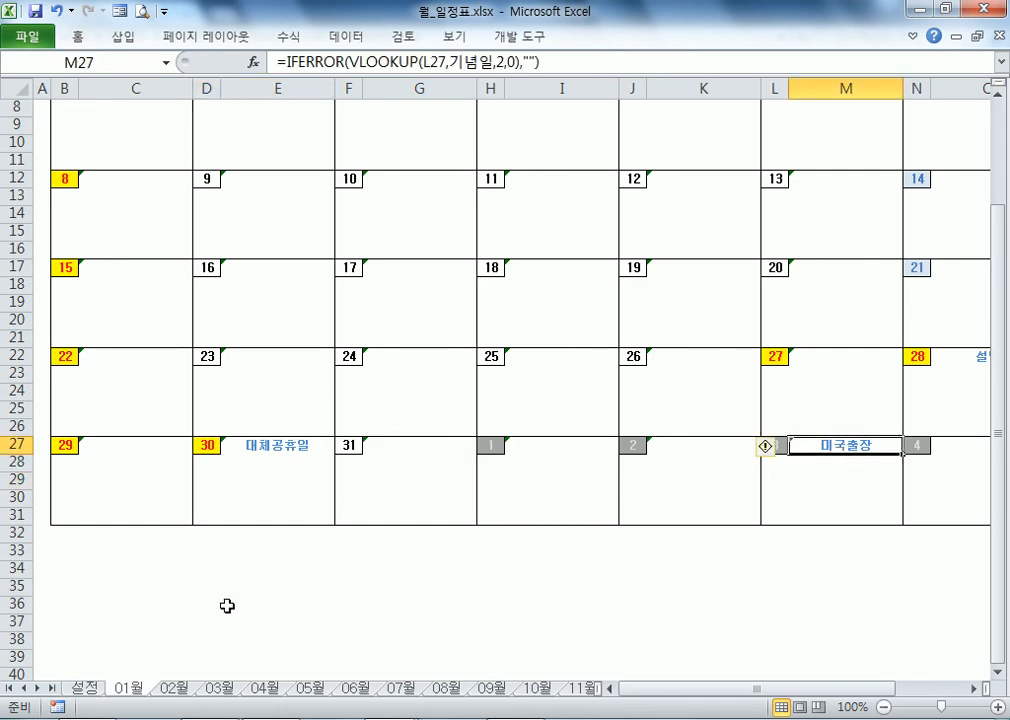
Step: Inspect the February calendar's greyed 30 and its 대체공휴일 lookup formula
click(165, 692)
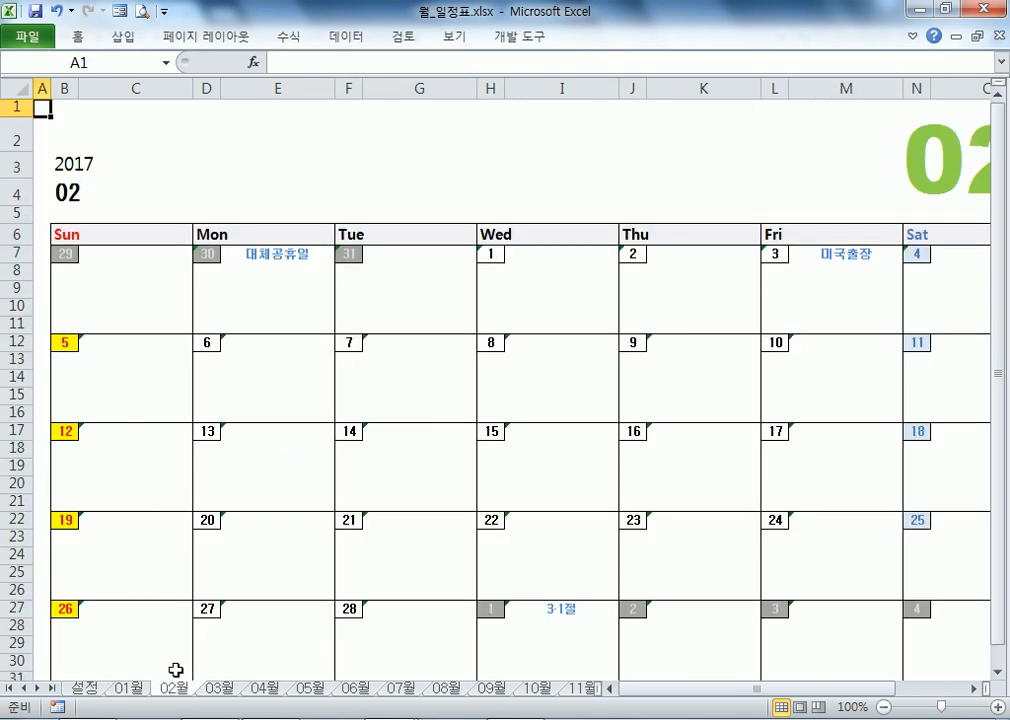
click(831, 266)
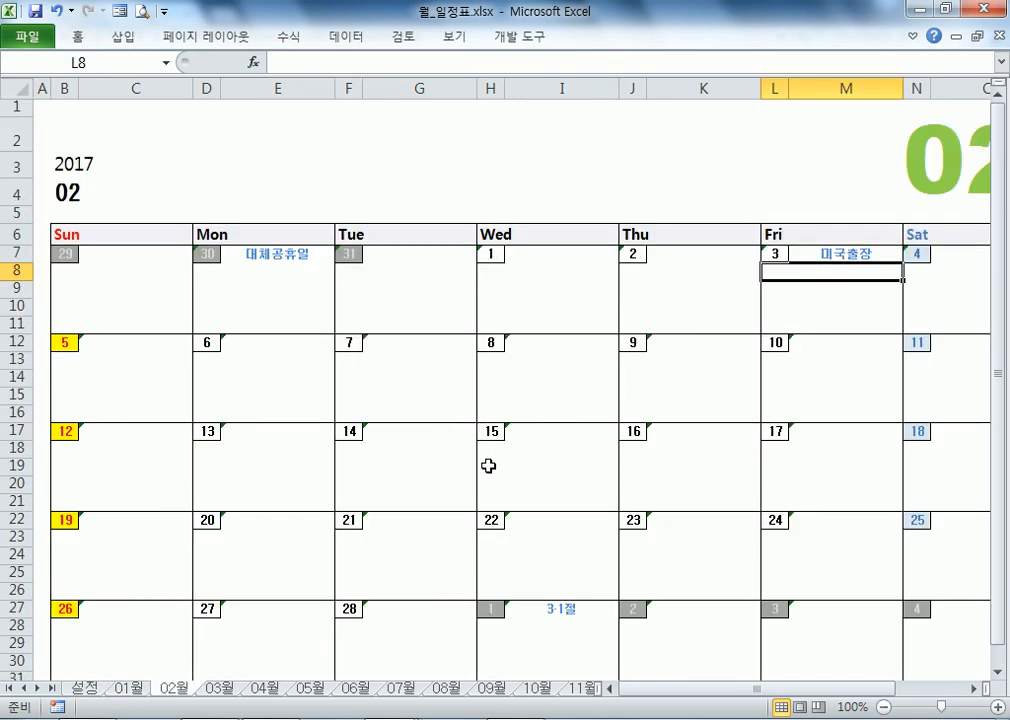
click(211, 252)
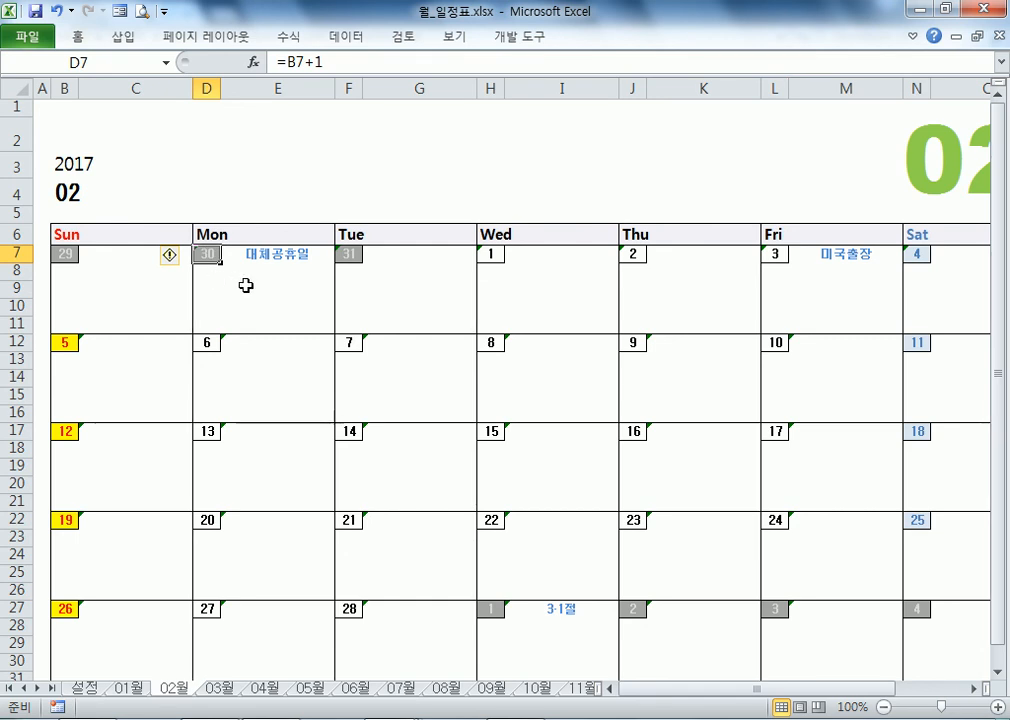
click(245, 286)
click(129, 688)
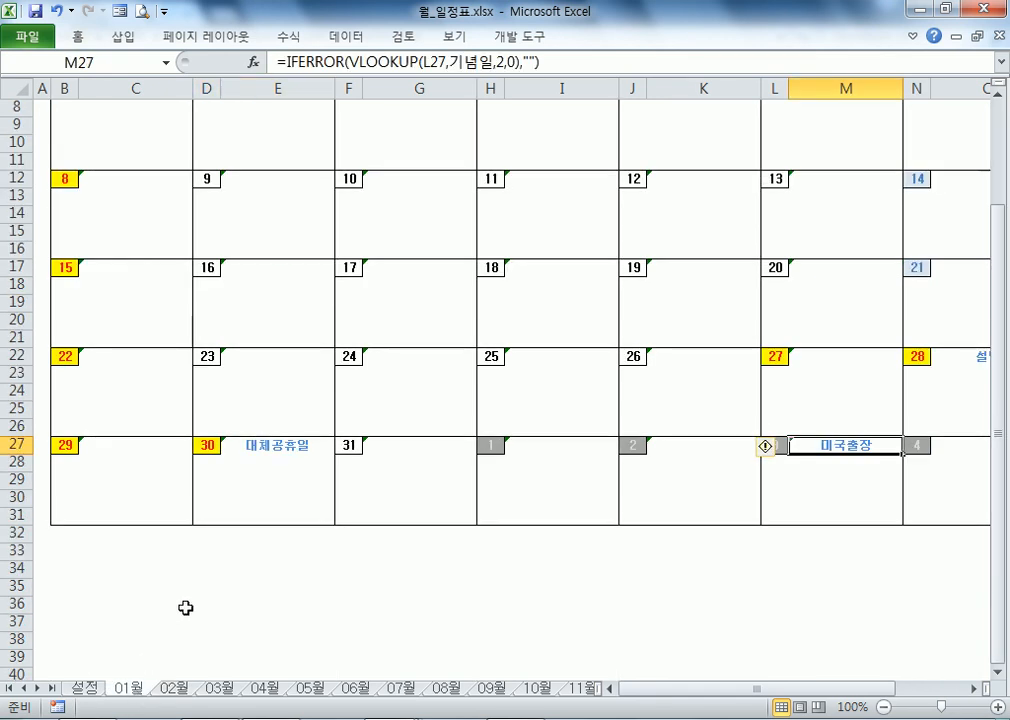
click(176, 688)
click(271, 255)
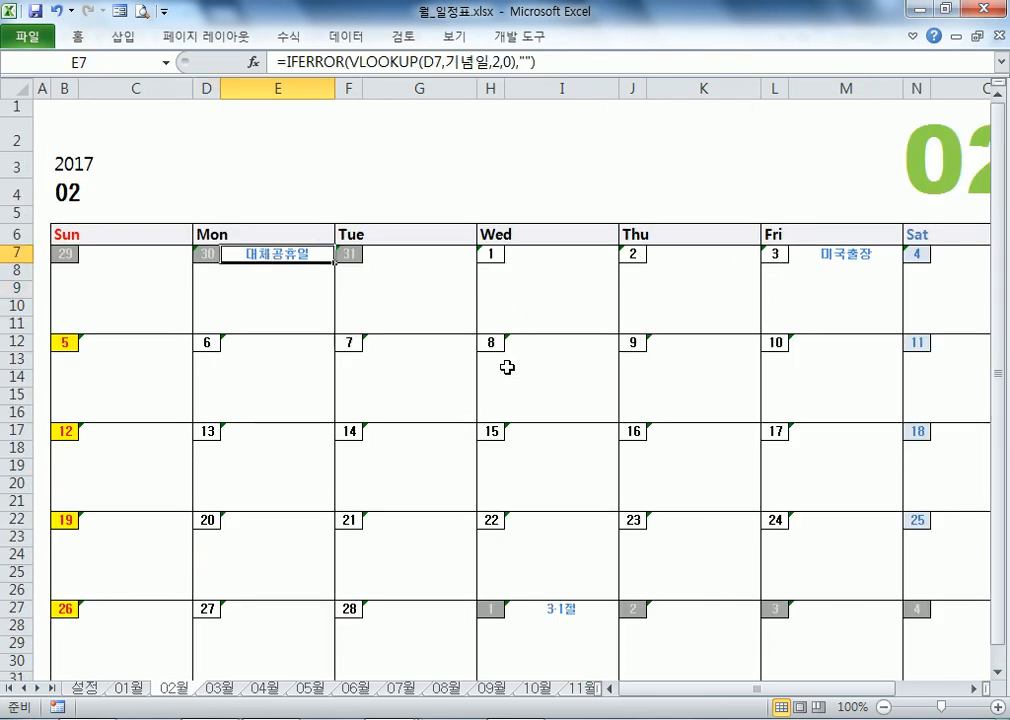
Step: Check the greyed March 1 and 3·1절 note on February, then March 1st's formula
scroll(473, 370, down, 2)
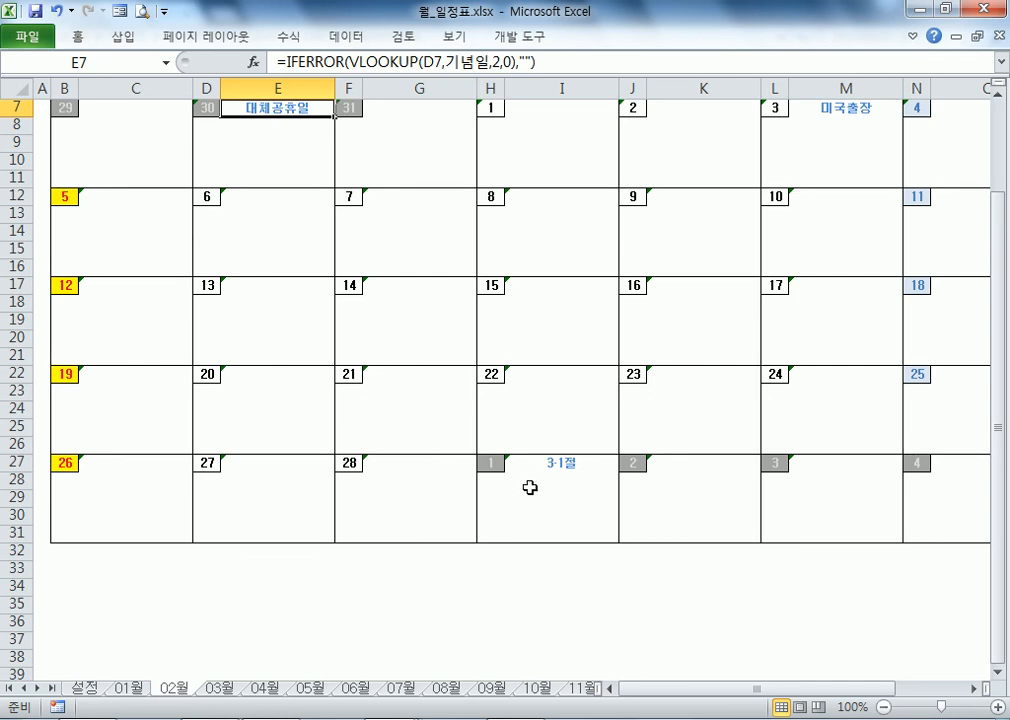
click(491, 463)
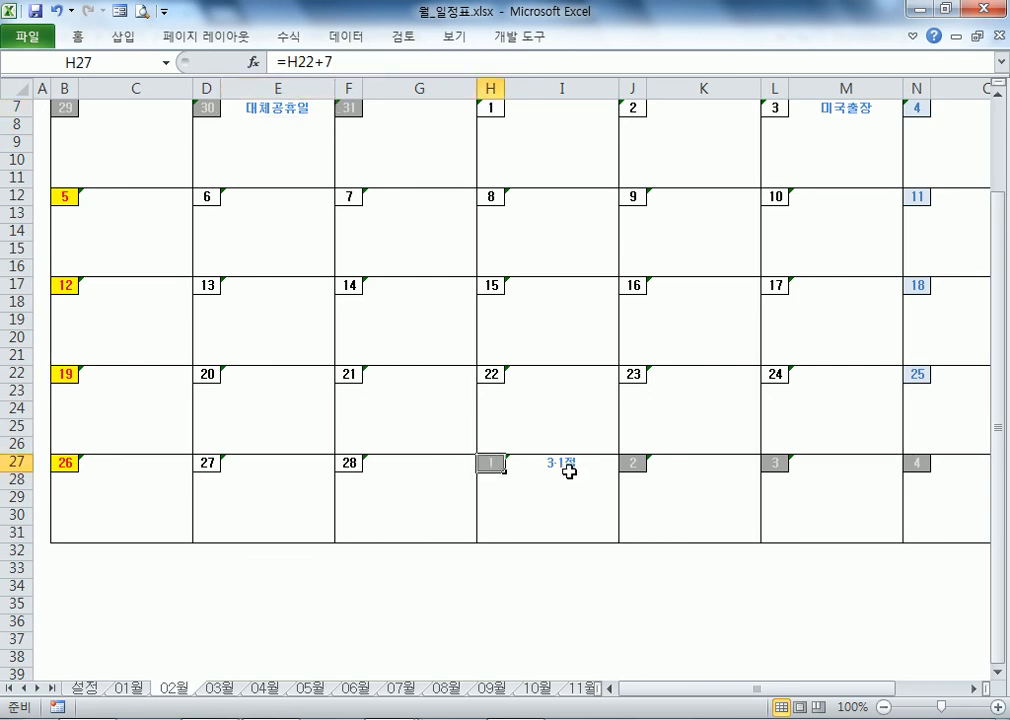
click(405, 356)
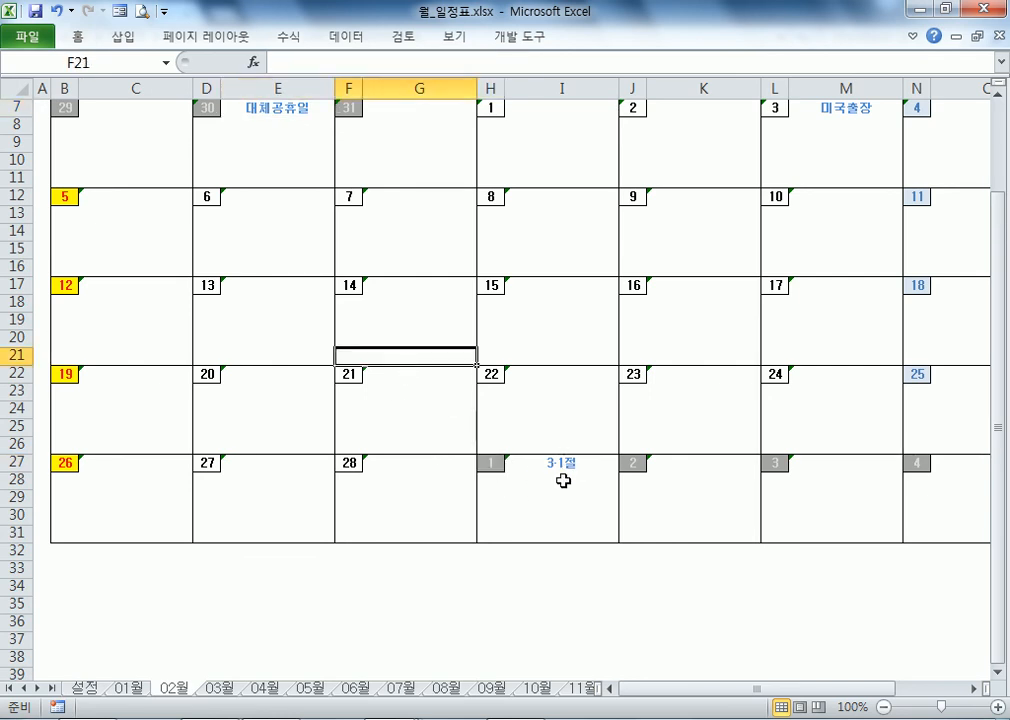
click(527, 474)
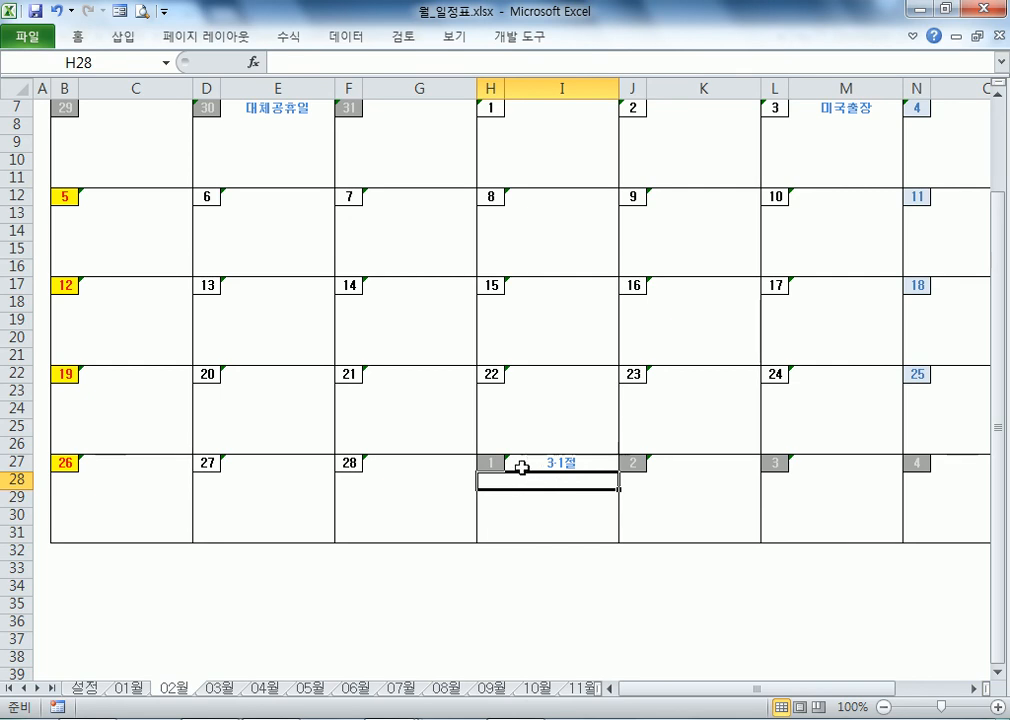
click(219, 688)
click(498, 256)
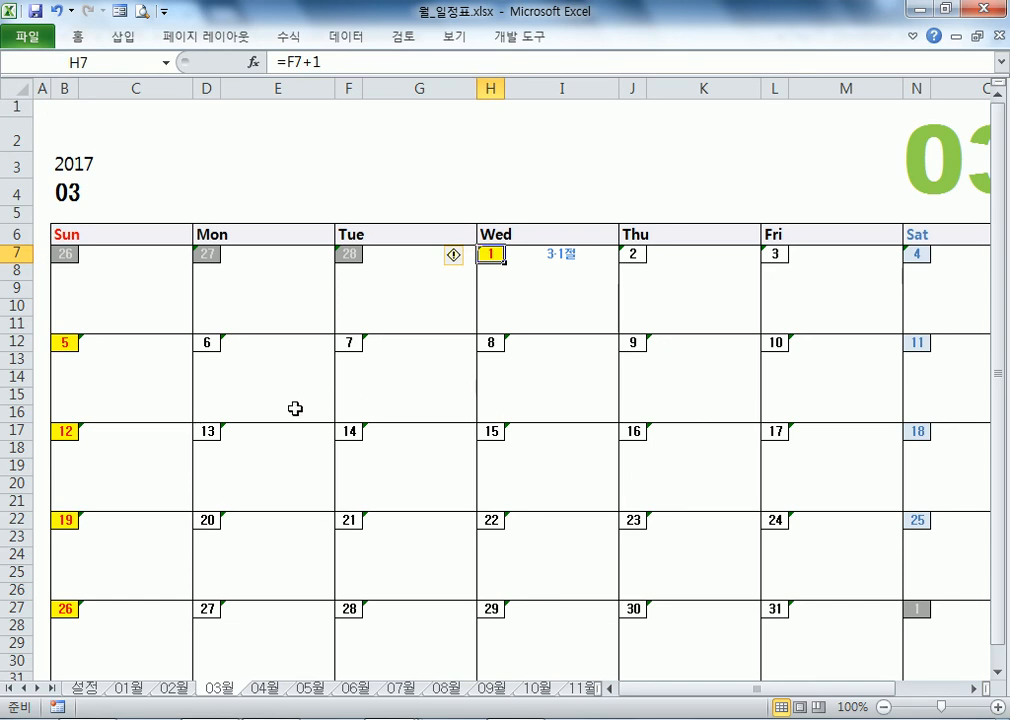
Step: Review the 설정 holiday entries, including 3사분기개강 and 가족여행 on June 10
click(93, 690)
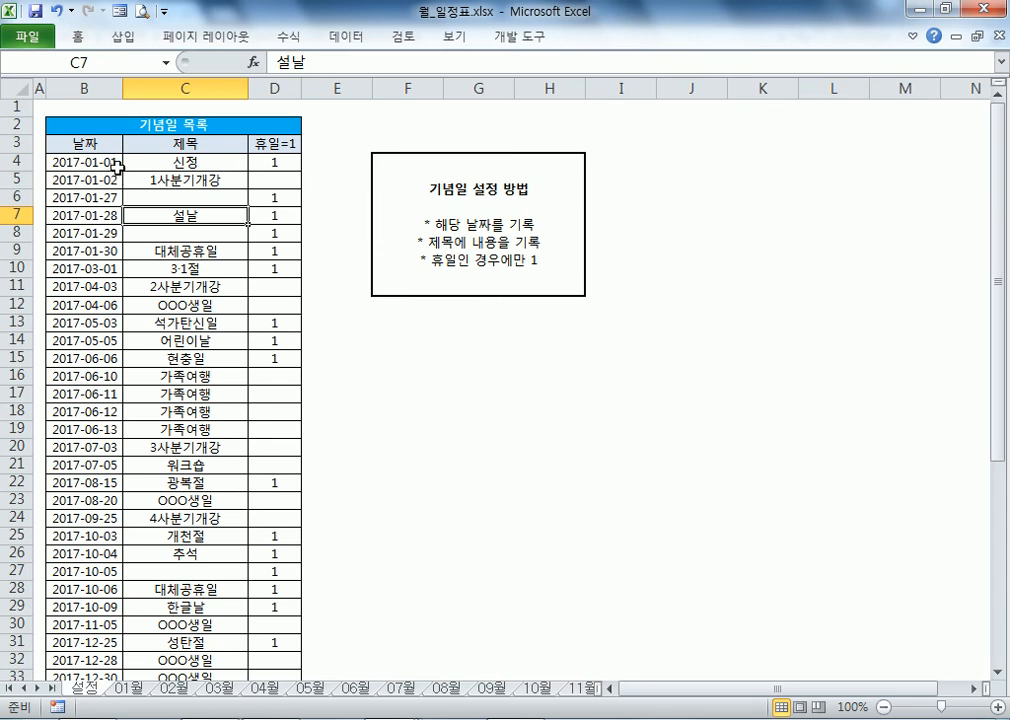
drag(106, 163, 268, 553)
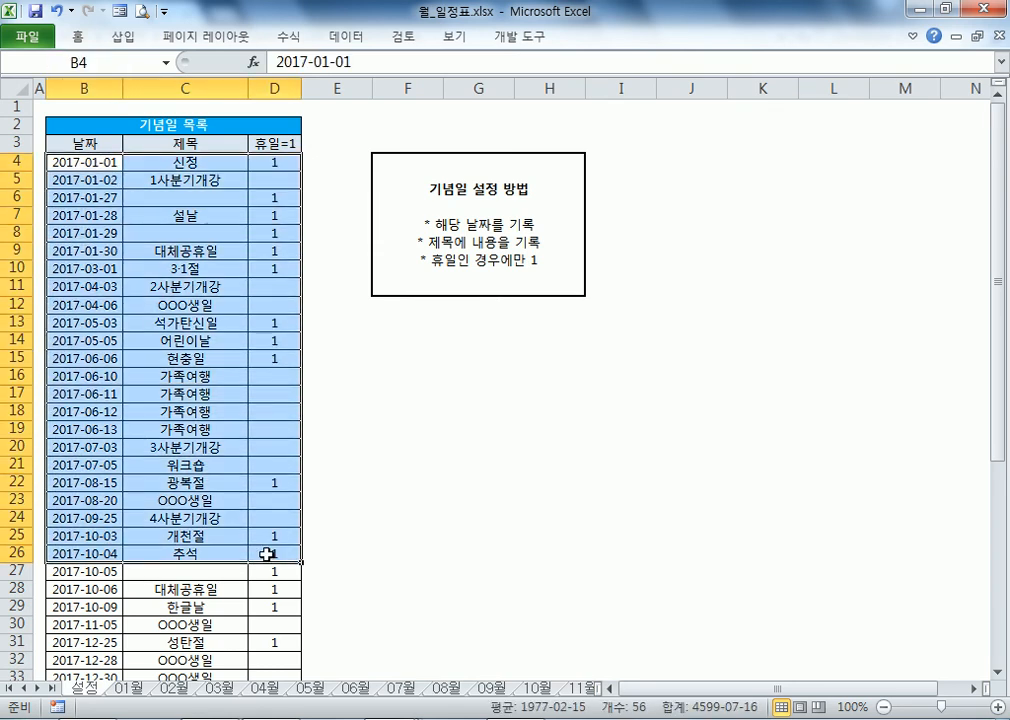
click(195, 447)
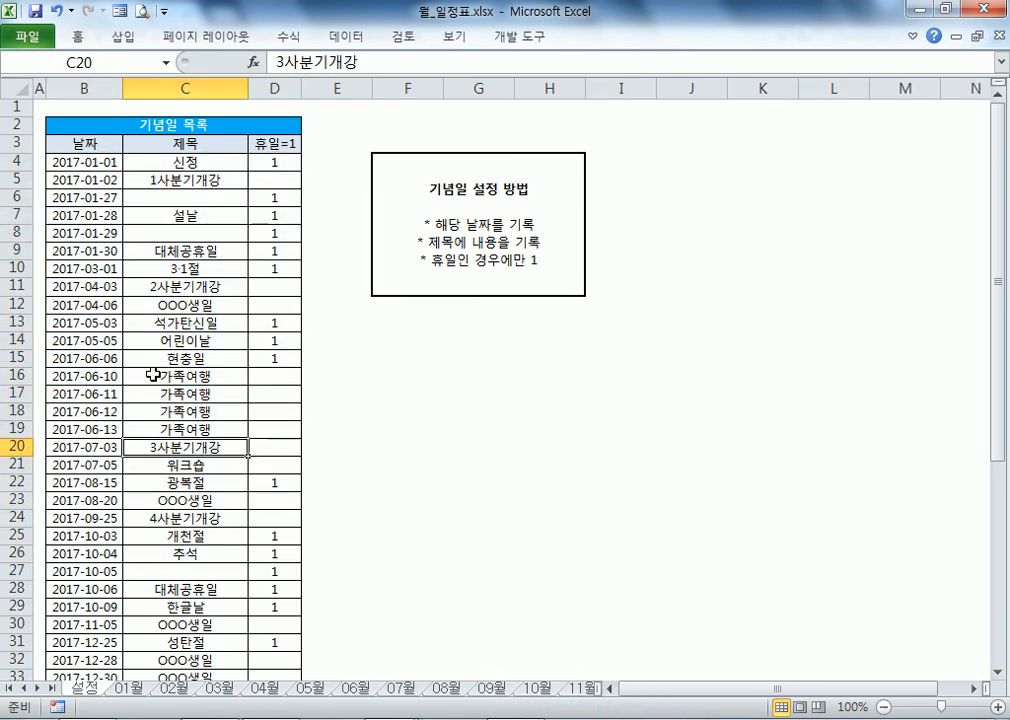
click(153, 375)
click(350, 688)
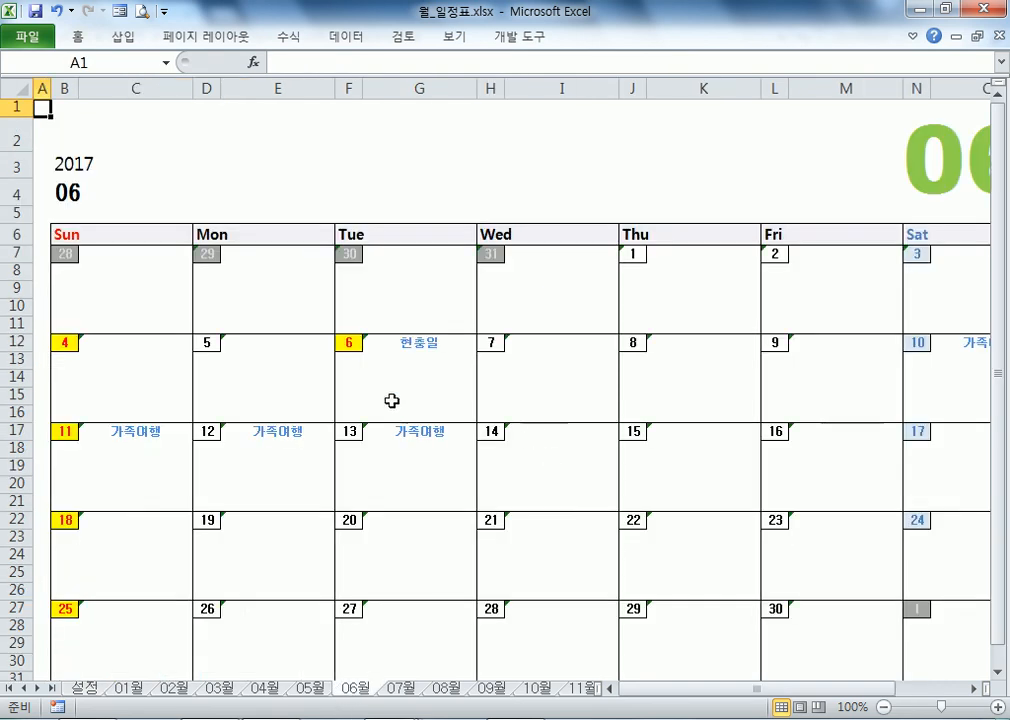
Step: Inspect the June note lines under the 10th–13th and the 현충일 lookup formula
click(939, 369)
click(162, 451)
click(266, 454)
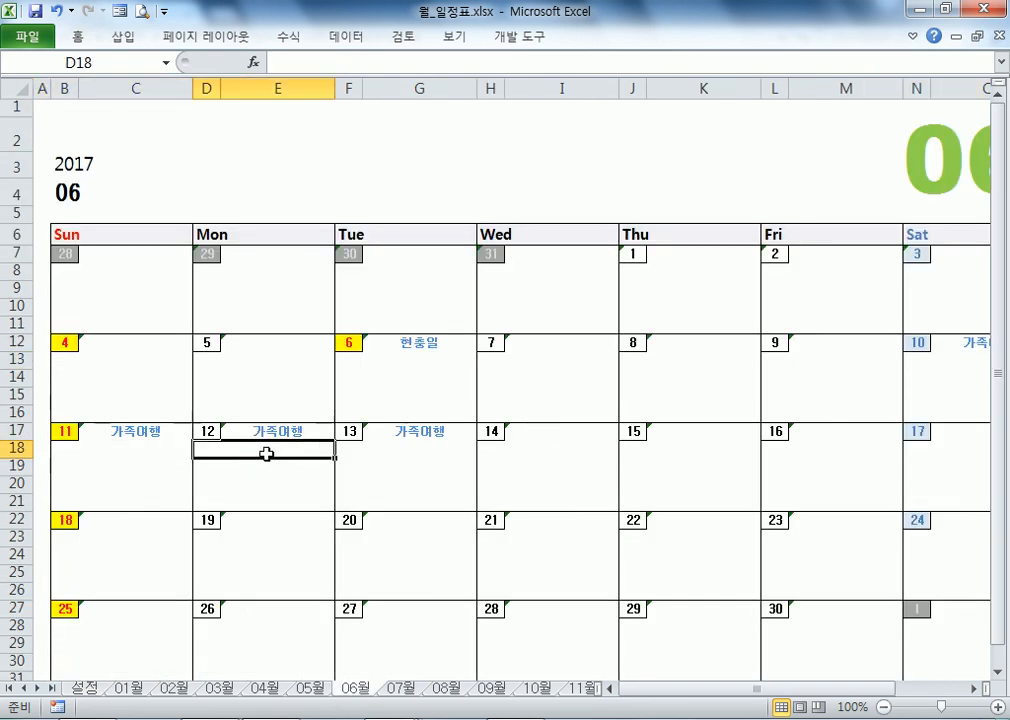
click(428, 451)
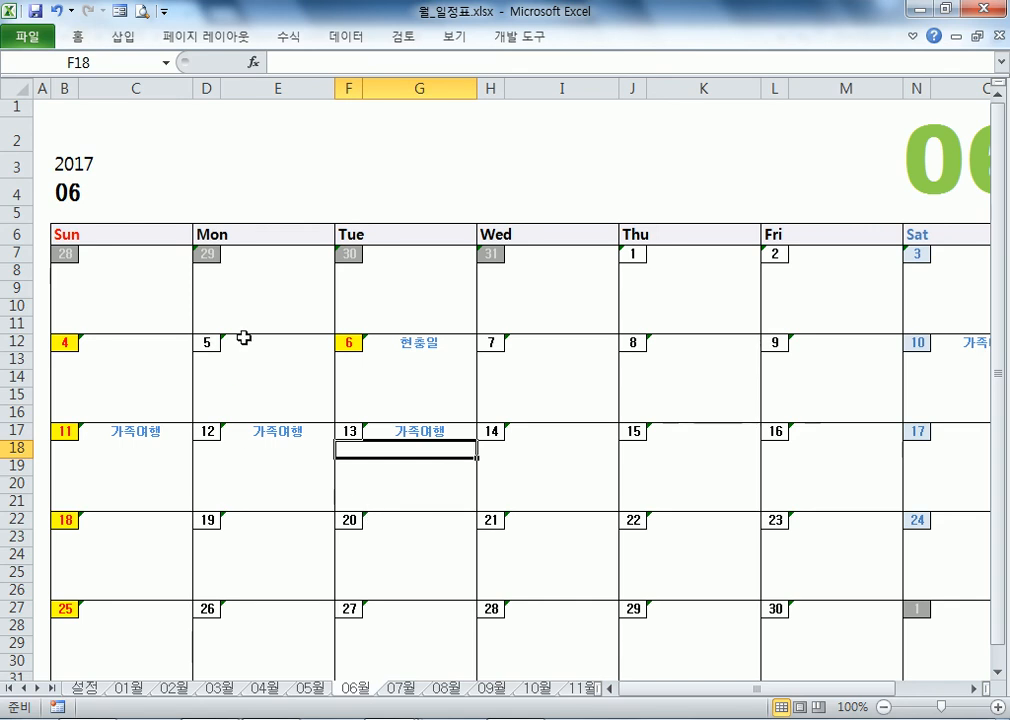
click(409, 348)
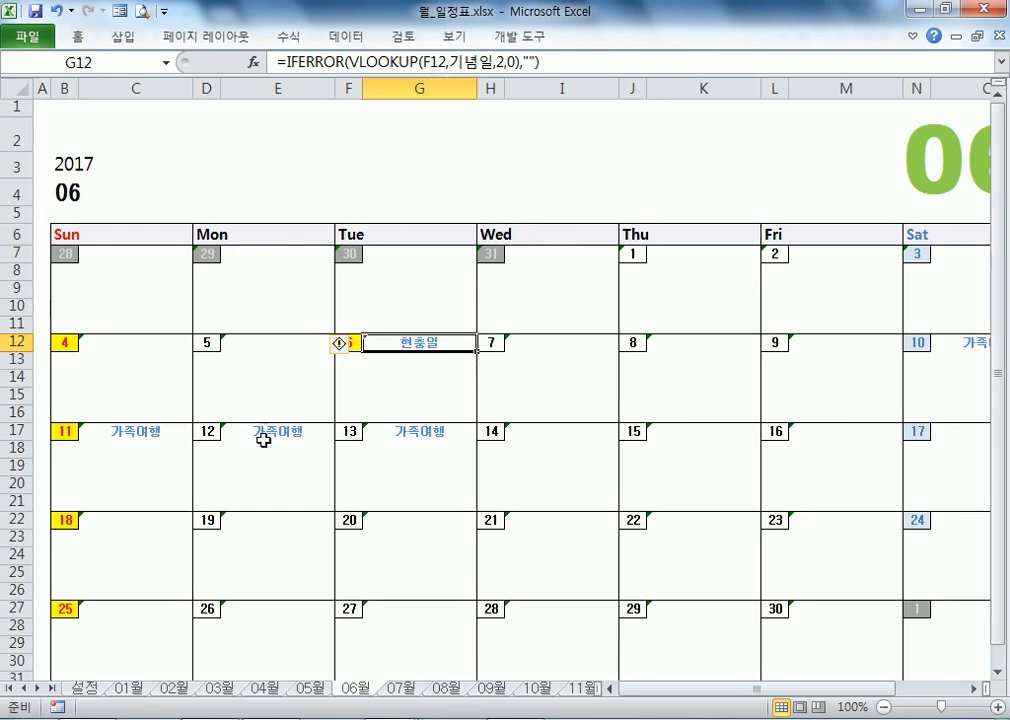
click(390, 362)
Step: Enter a 홍콩여행 note under June 11, then delete it
key(Down)
key(Down)
key(Down)
key(Down)
key(Down)
key(Left)
key(Left)
key(Left)
key(Right)
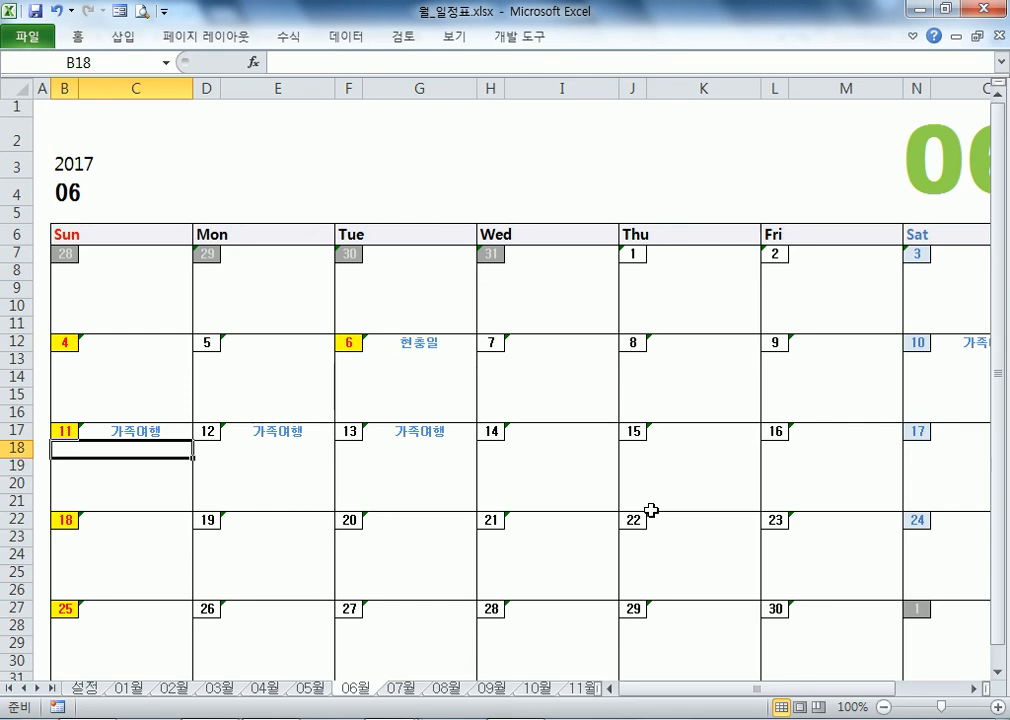
text(홍코)
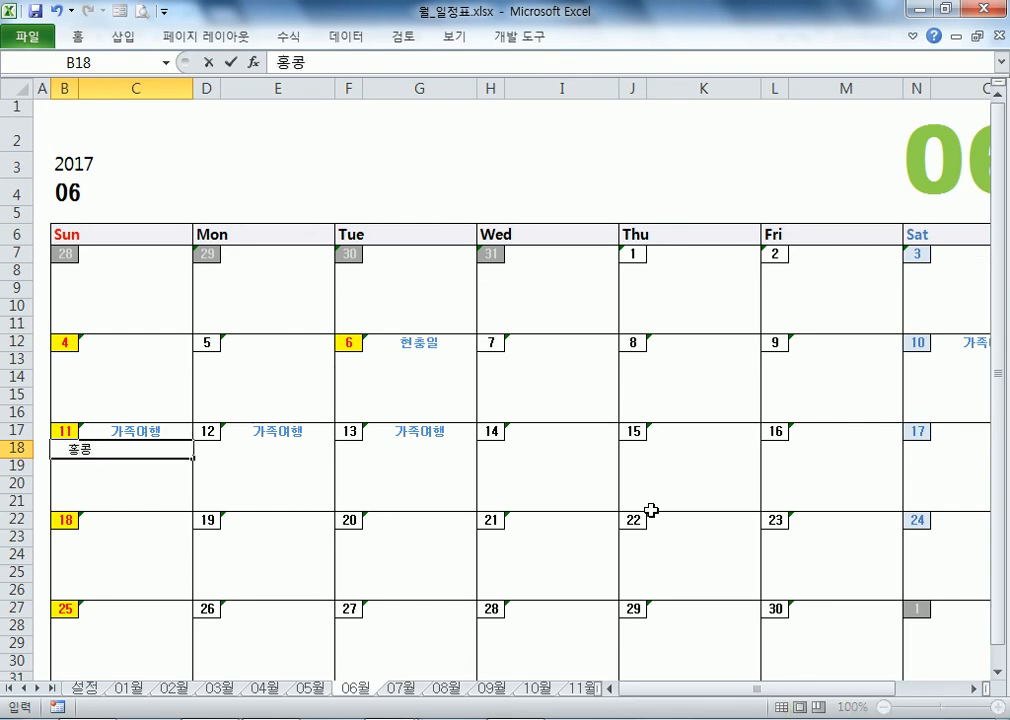
text(여행)
key(Return)
key(Up)
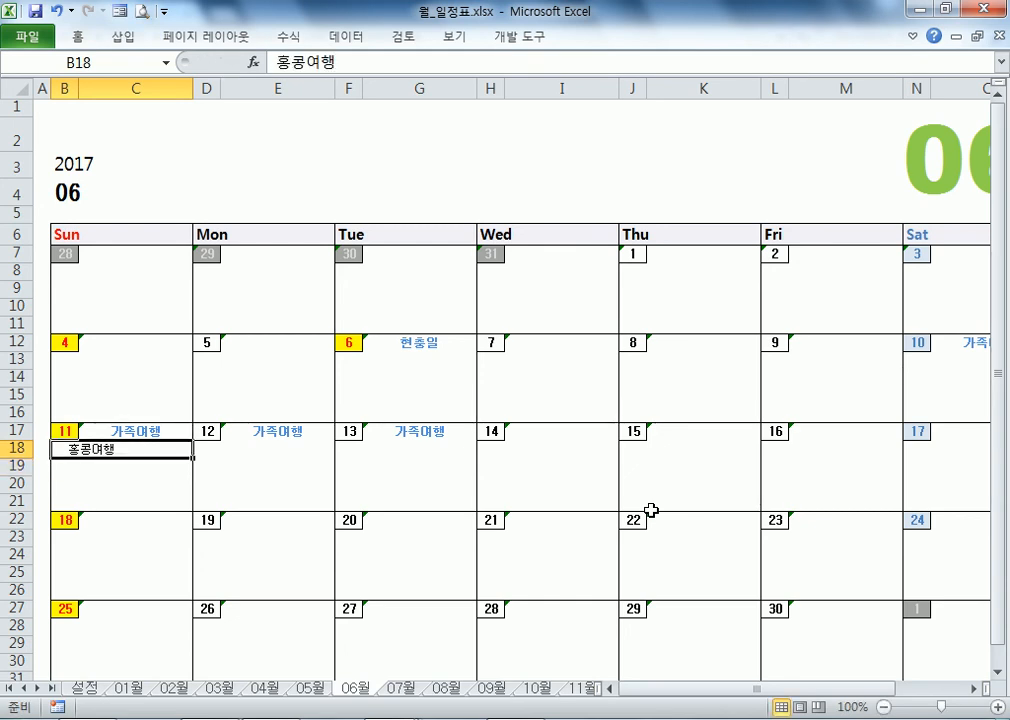
key(Down)
key(Down)
key(Down)
key(Up)
key(Up)
key(Up)
key(Delete)
Step: Move onto the 가족여행 label, then flip to 설정 and on to the April calendar
key(Up)
key(Right)
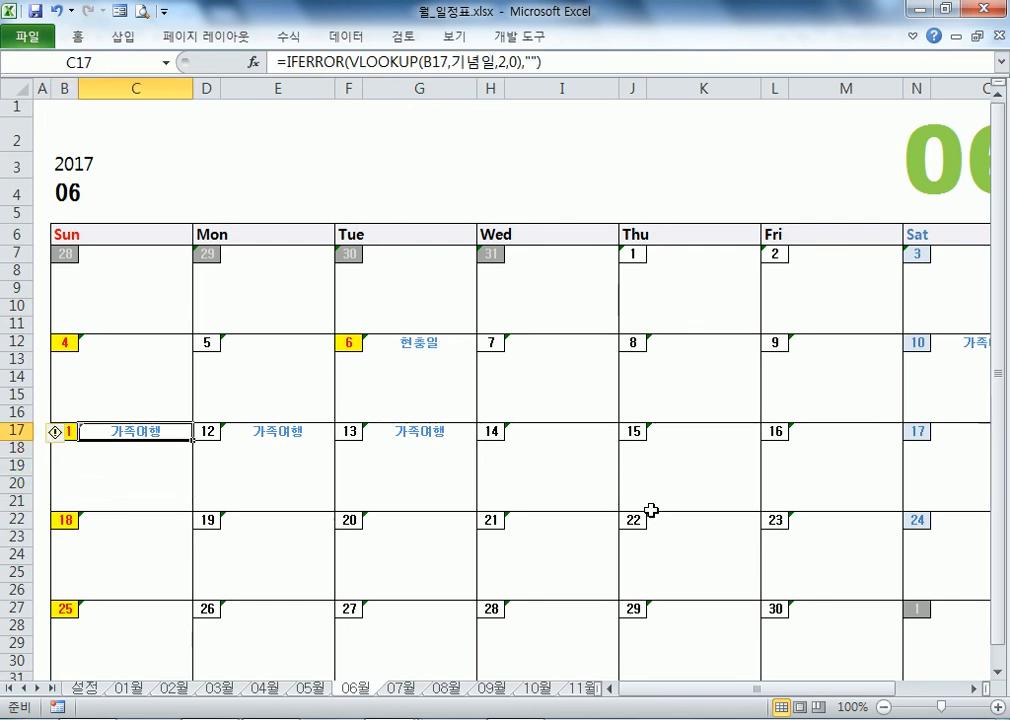
key(ctrl+Page_Up)
key(ctrl+Page_Up)
key(ctrl+Page_Up)
key(ctrl+Page_Up)
key(ctrl+Page_Up)
key(ctrl+Page_Up)
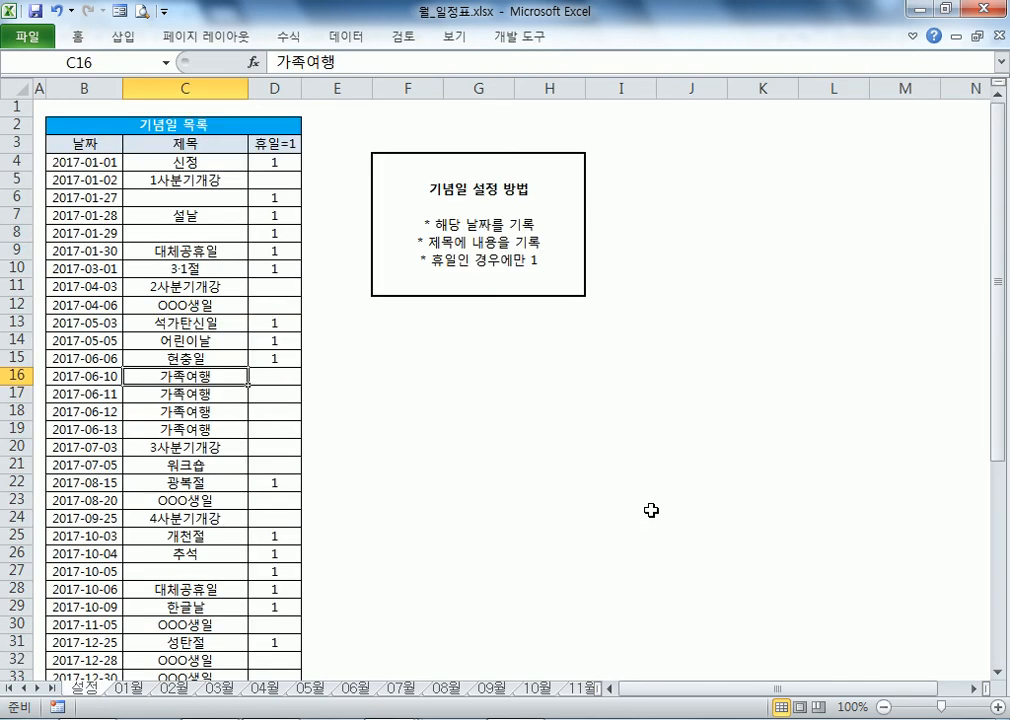
key(ctrl+Page_Down)
key(ctrl+Page_Down)
key(ctrl+Page_Down)
key(ctrl+Page_Down)
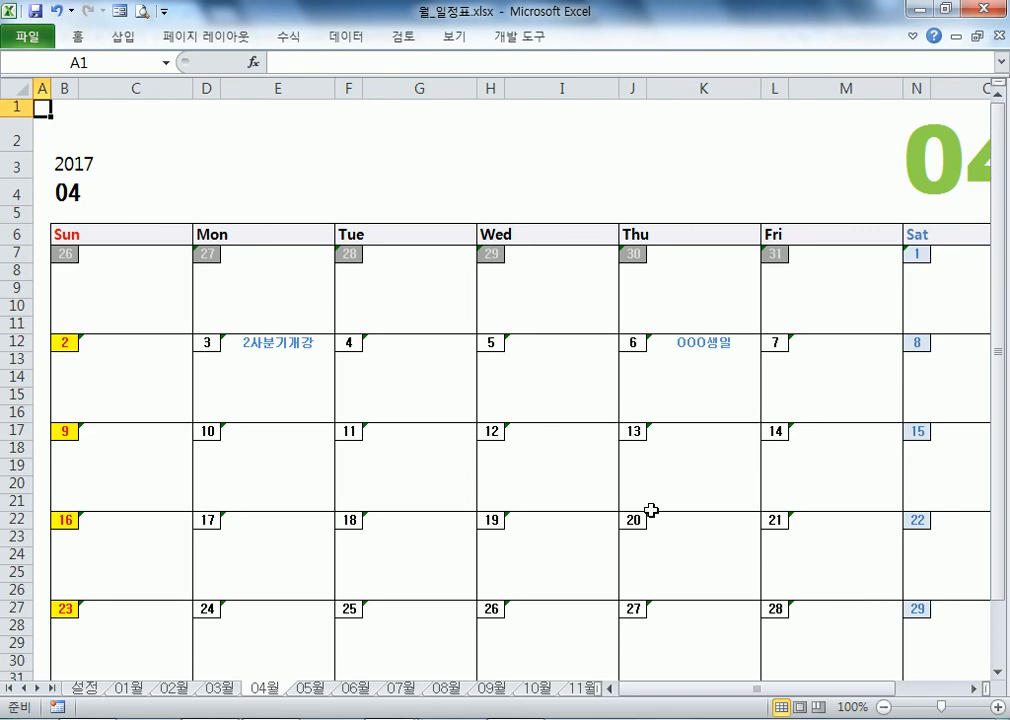
Step: Check the 2017 year cell and the first holiday date, then return to the 01월 sheet
click(63, 164)
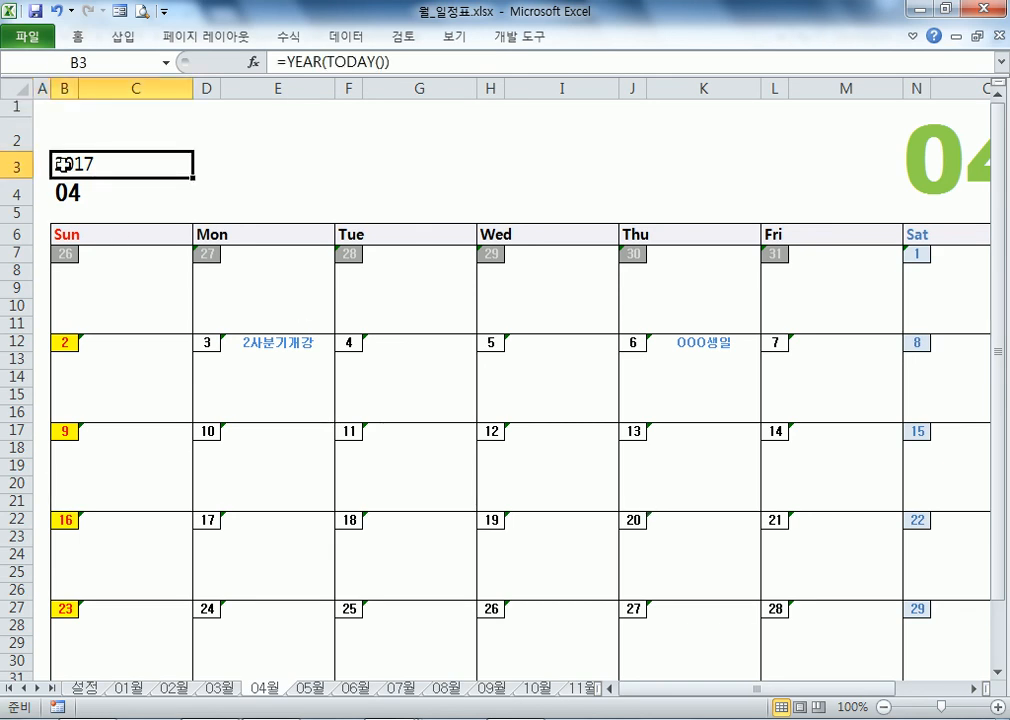
key(ctrl+Page_Up)
key(ctrl+Page_Up)
key(ctrl+Page_Up)
key(ctrl+Page_Up)
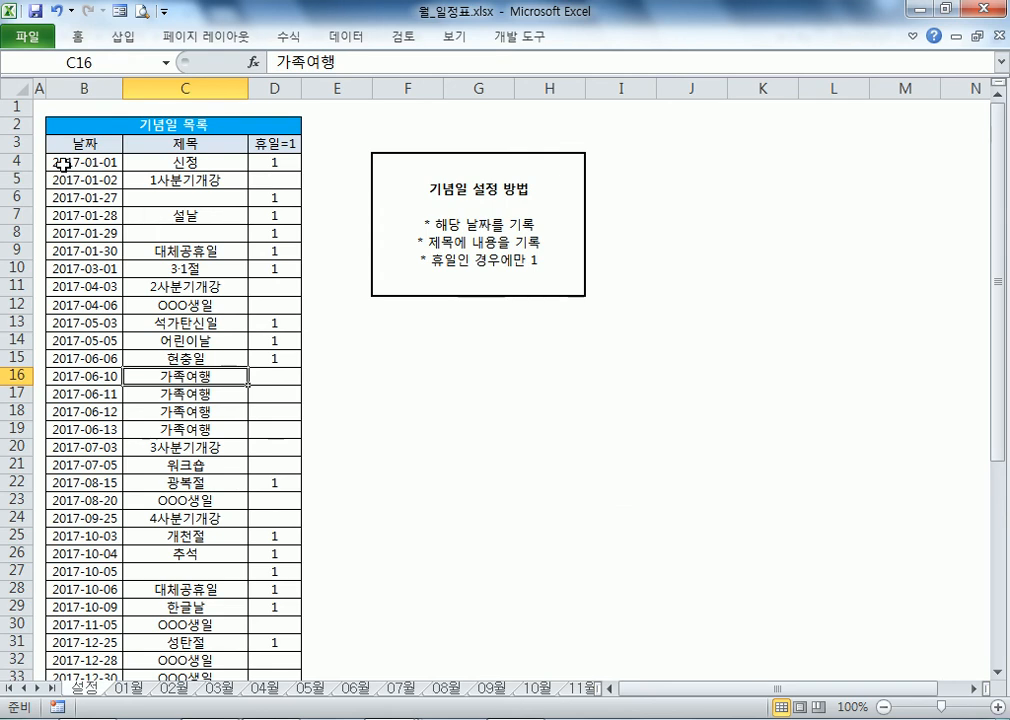
click(63, 164)
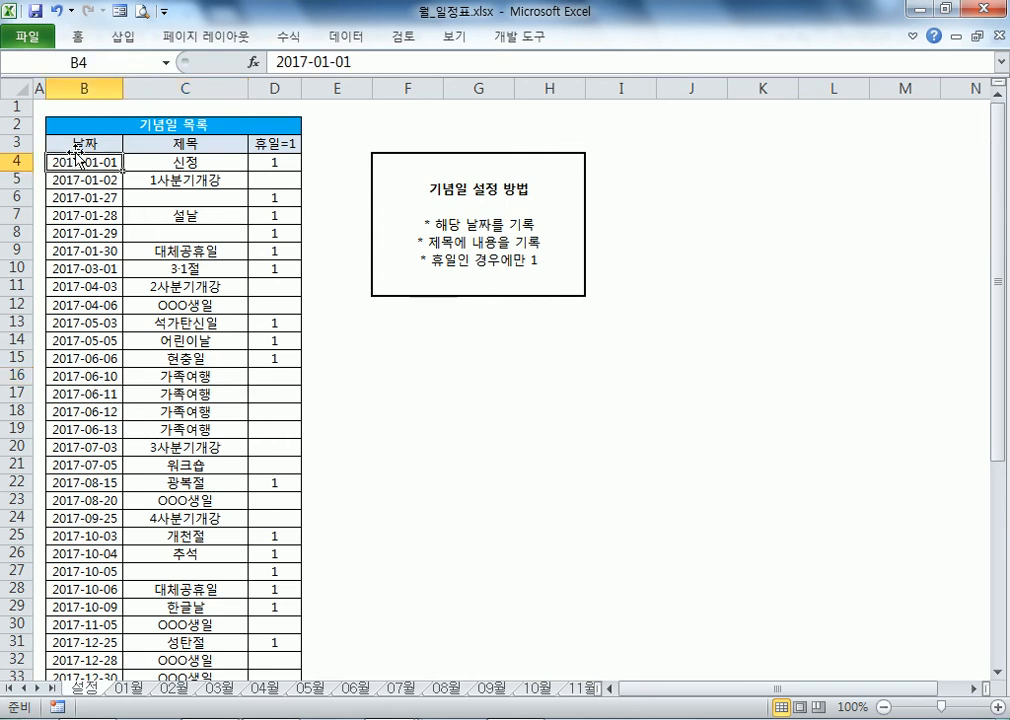
click(127, 690)
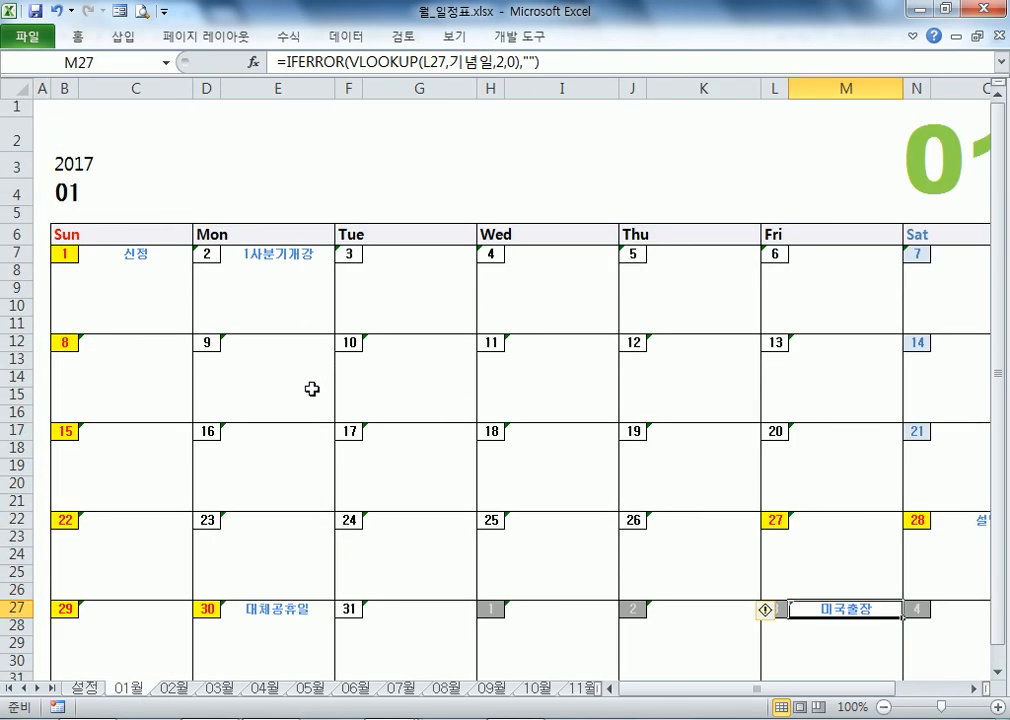
Step: Open the Windows date and time settings from the taskbar clock
double_click(938, 718)
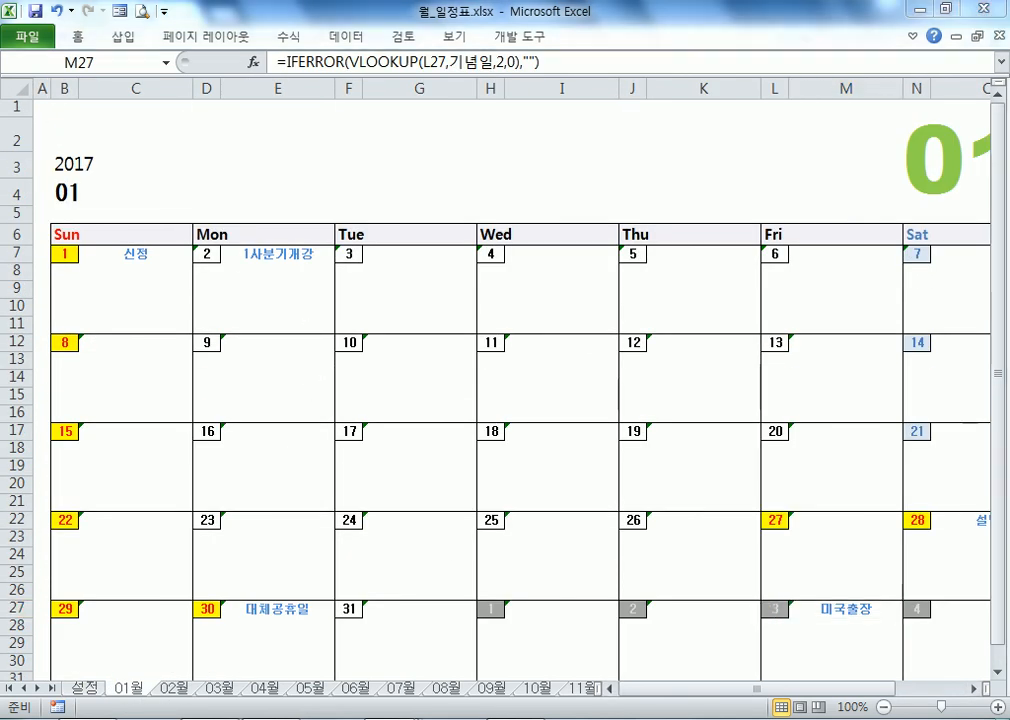
click(938, 718)
click(826, 683)
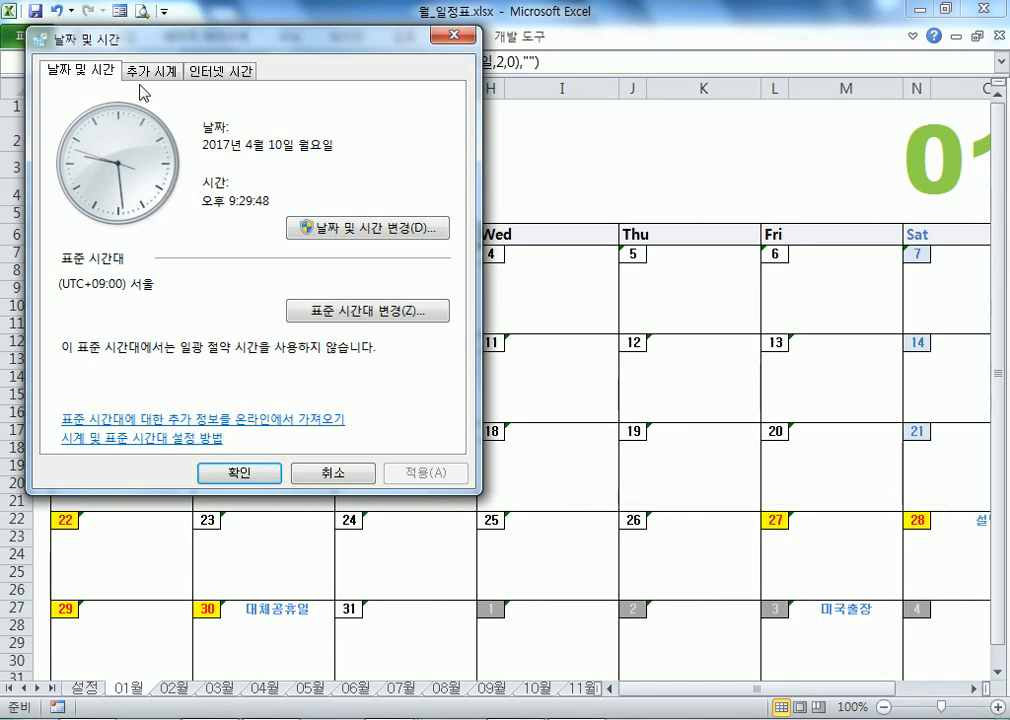
Step: Change the system date to 1 January 2018 and recommit B3 so the calendar shows 2018
click(293, 228)
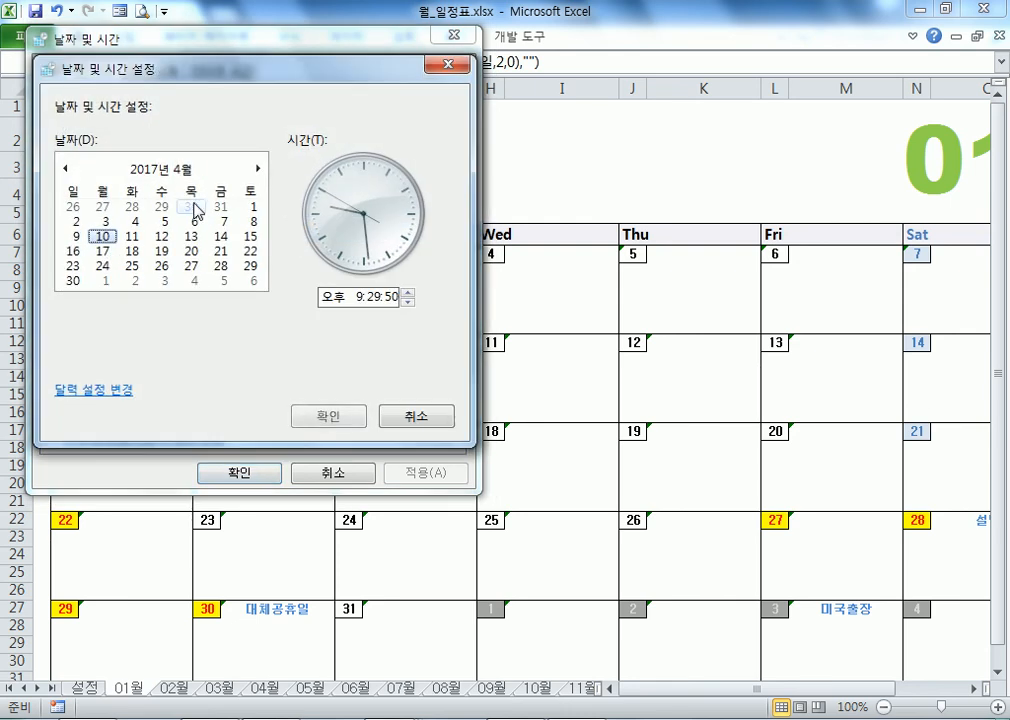
click(257, 169)
click(257, 170)
click(257, 170)
click(257, 170)
click(257, 170)
click(257, 170)
click(257, 170)
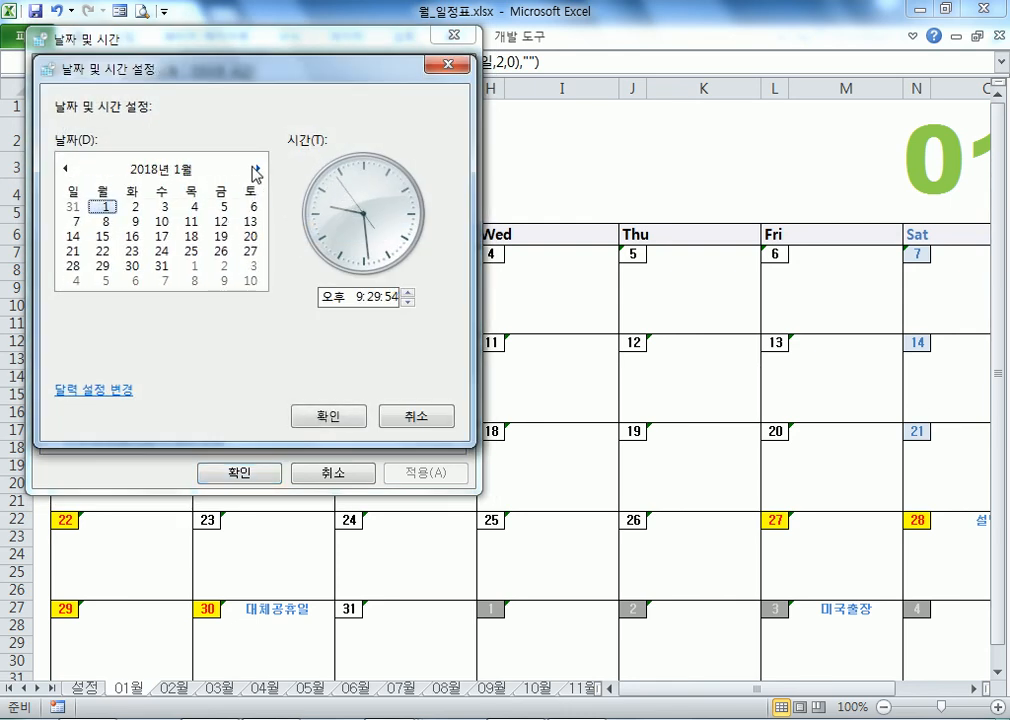
click(329, 415)
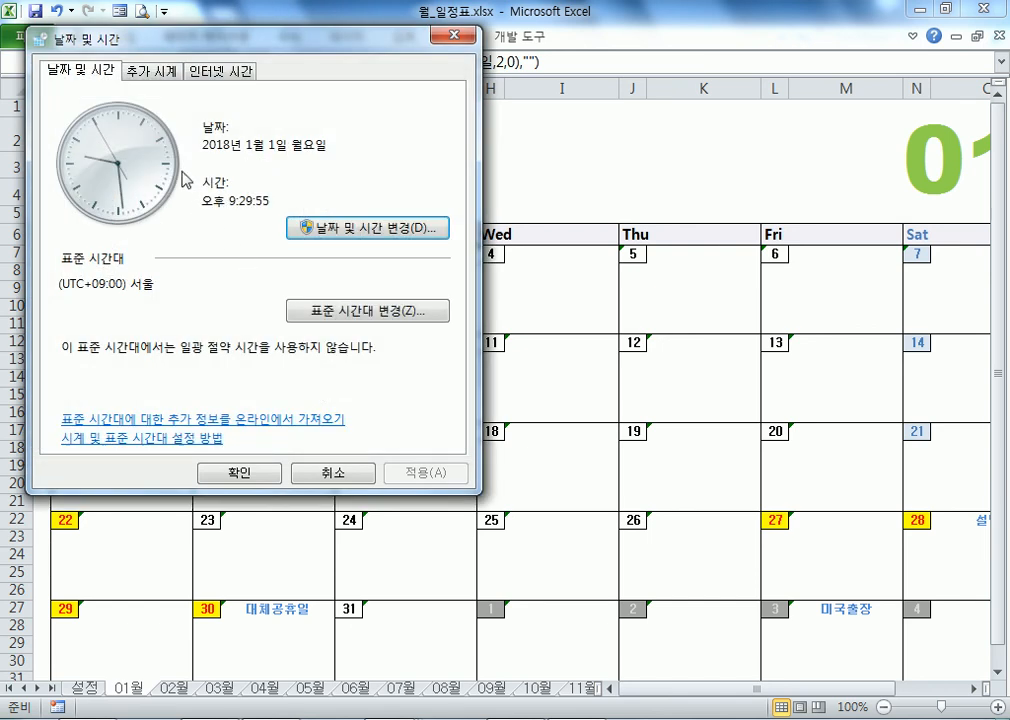
click(135, 687)
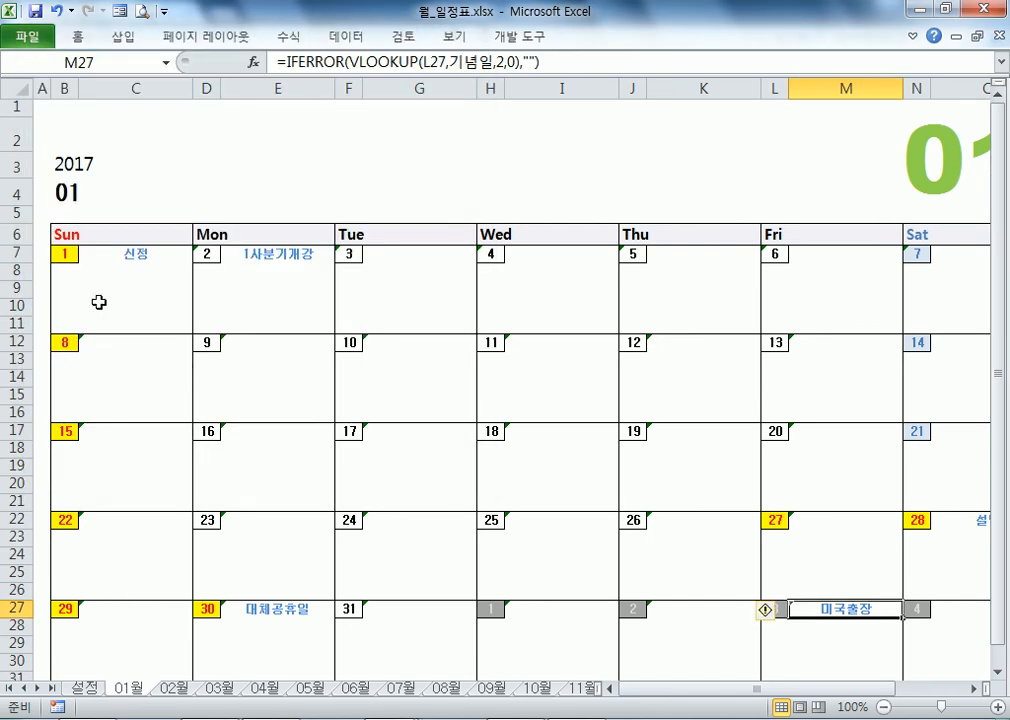
double_click(75, 165)
key(Return)
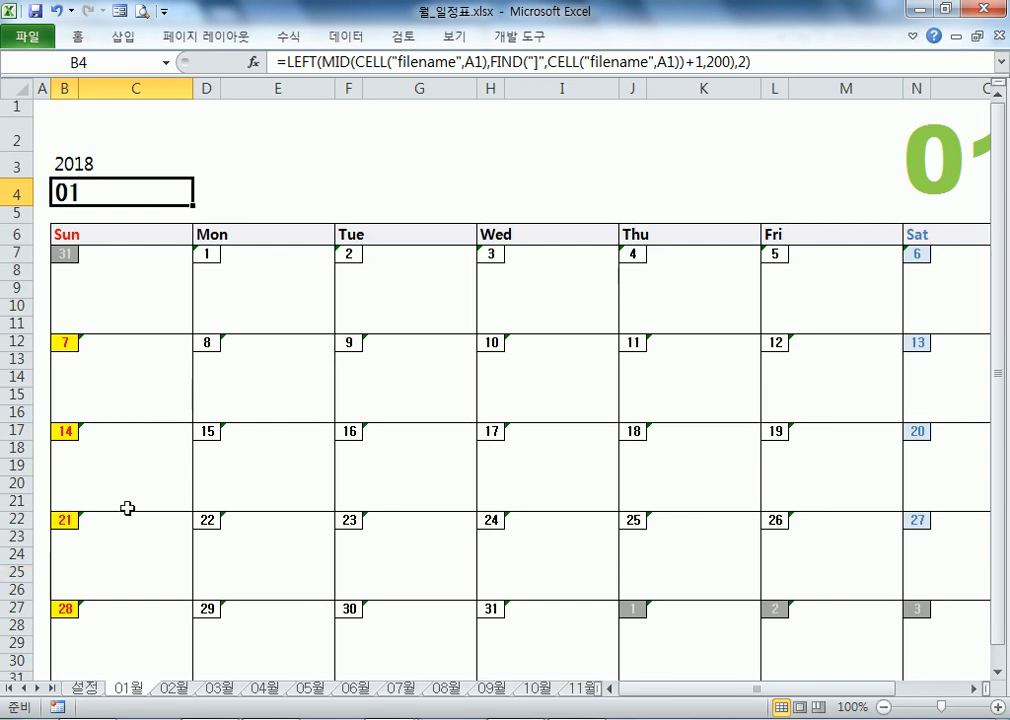
Step: Compare the 설정 list with the recalculated January 2018 calendar
click(80, 687)
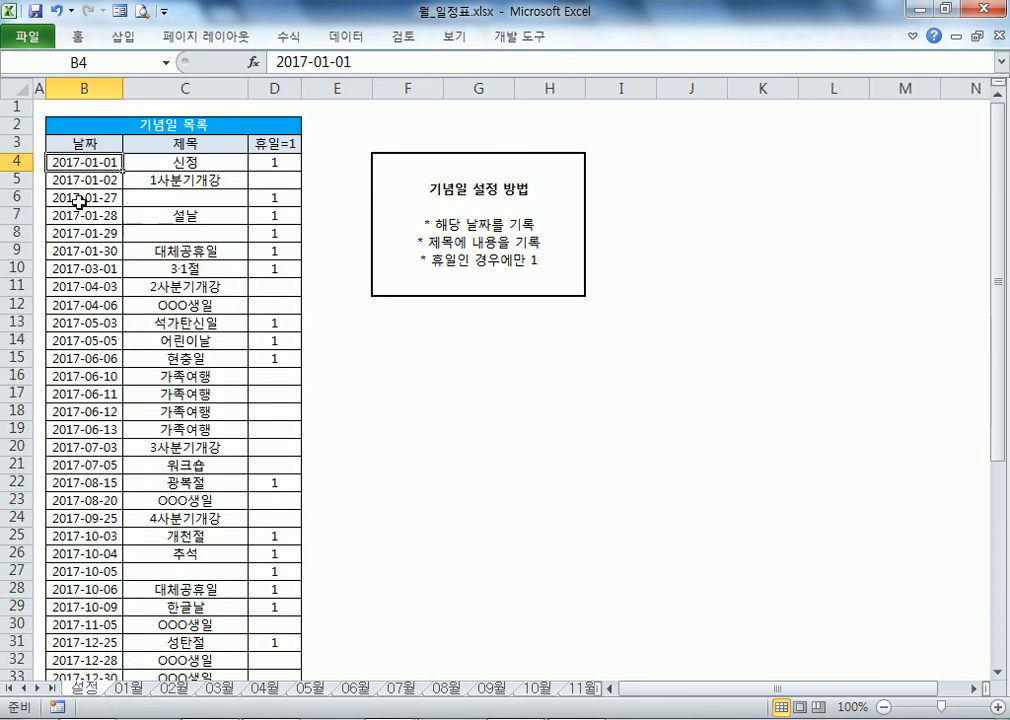
click(132, 688)
scroll(455, 487, down, 1)
scroll(435, 460, up, 1)
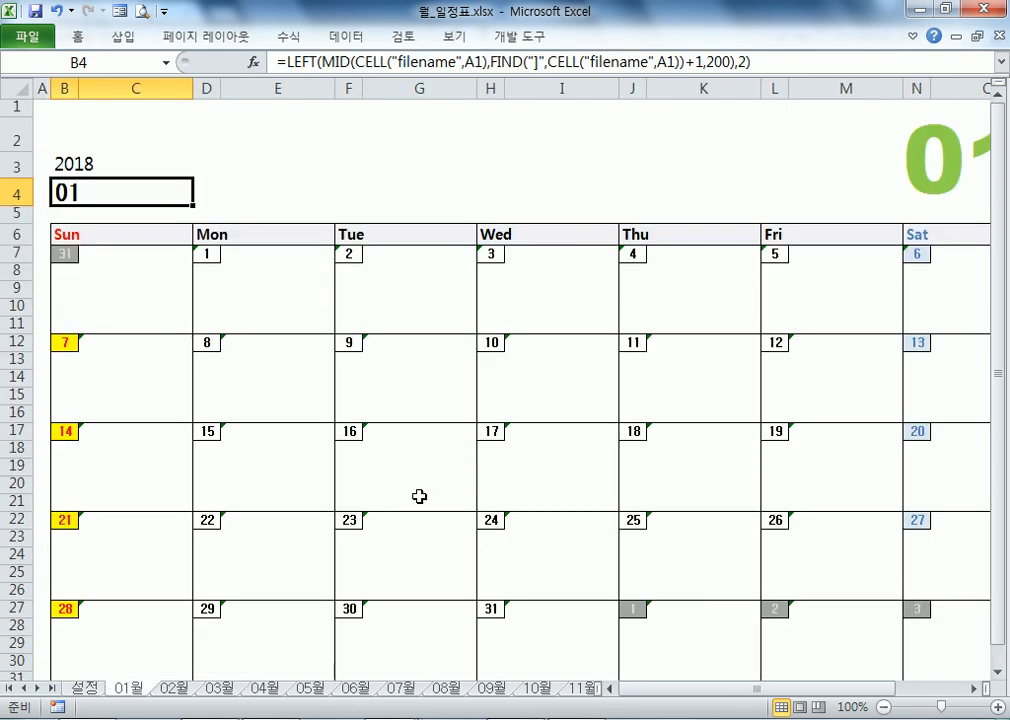
Step: Change 신정's date in 설정 B4 to 2018-01-01 so the January 2018 calendar marks it
click(85, 688)
double_click(82, 155)
double_click(80, 162)
key(Delete)
text(8-01-01)
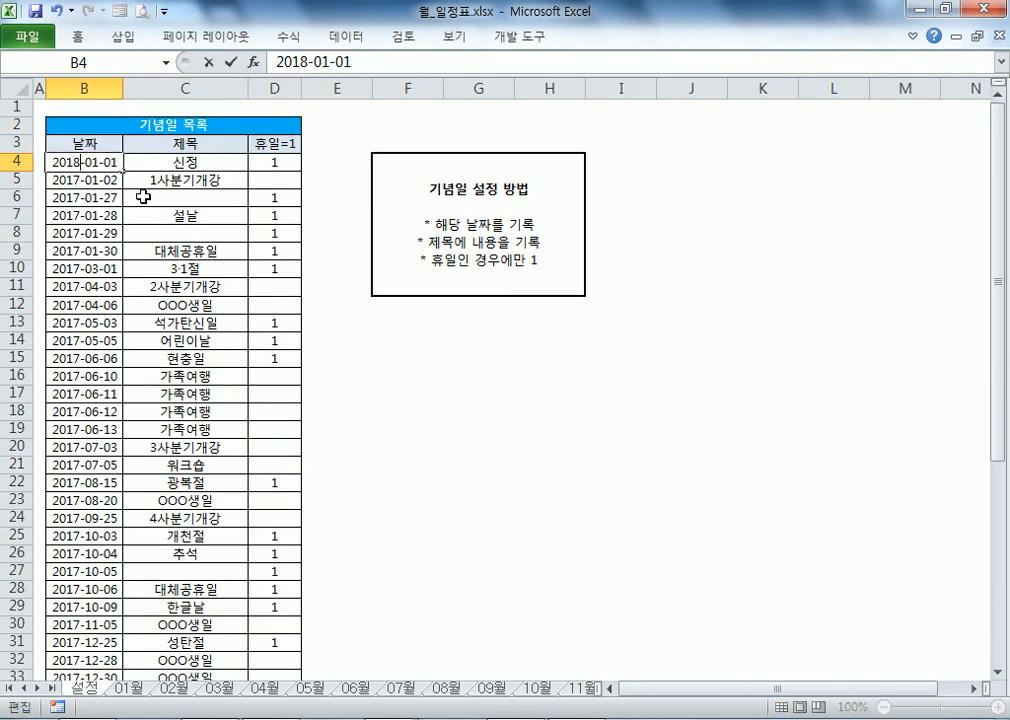
key(Return)
click(130, 688)
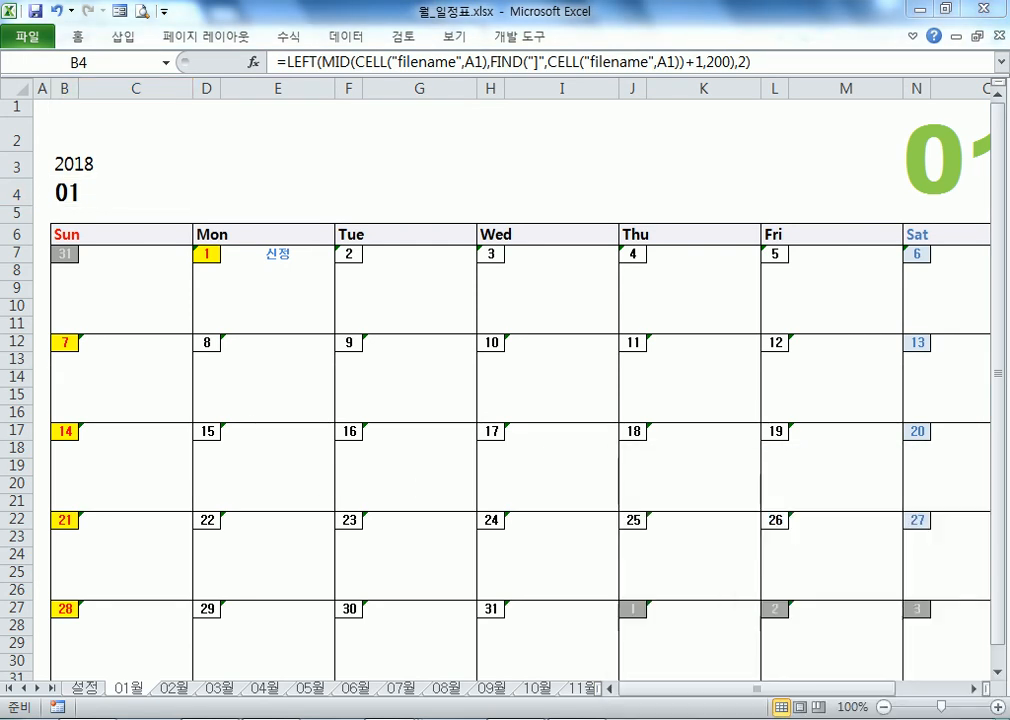
click(773, 682)
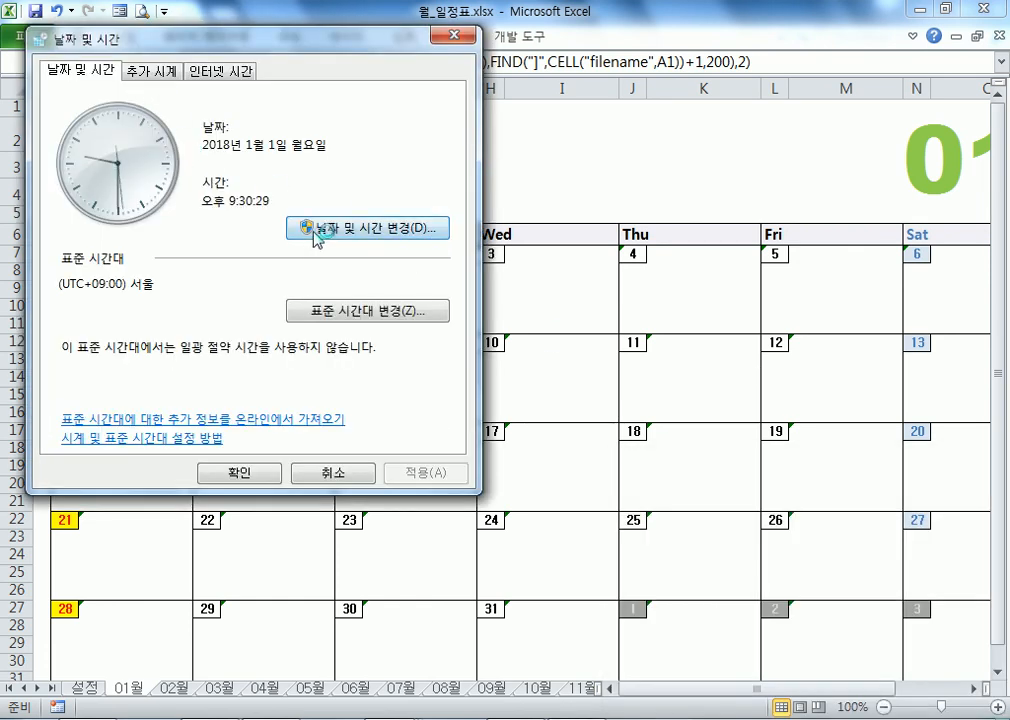
Step: Step the date picker back to April 2017, pick the 10th, confirm and close
click(313, 228)
click(67, 169)
click(67, 169)
click(67, 169)
click(67, 169)
click(67, 169)
click(67, 169)
click(67, 169)
click(67, 169)
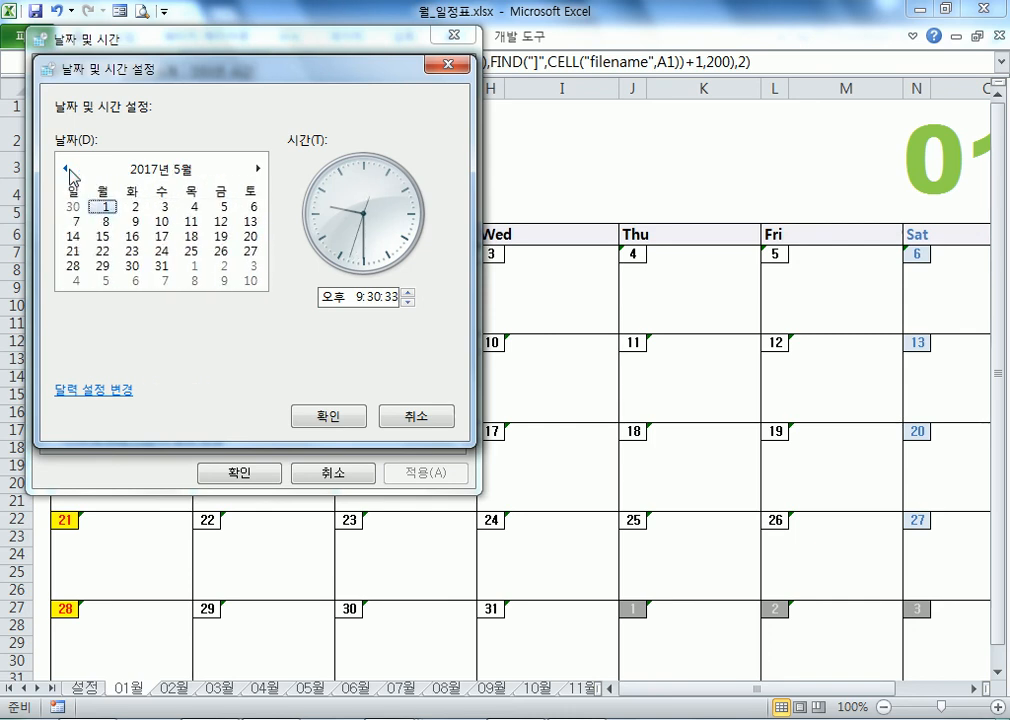
click(67, 169)
click(103, 236)
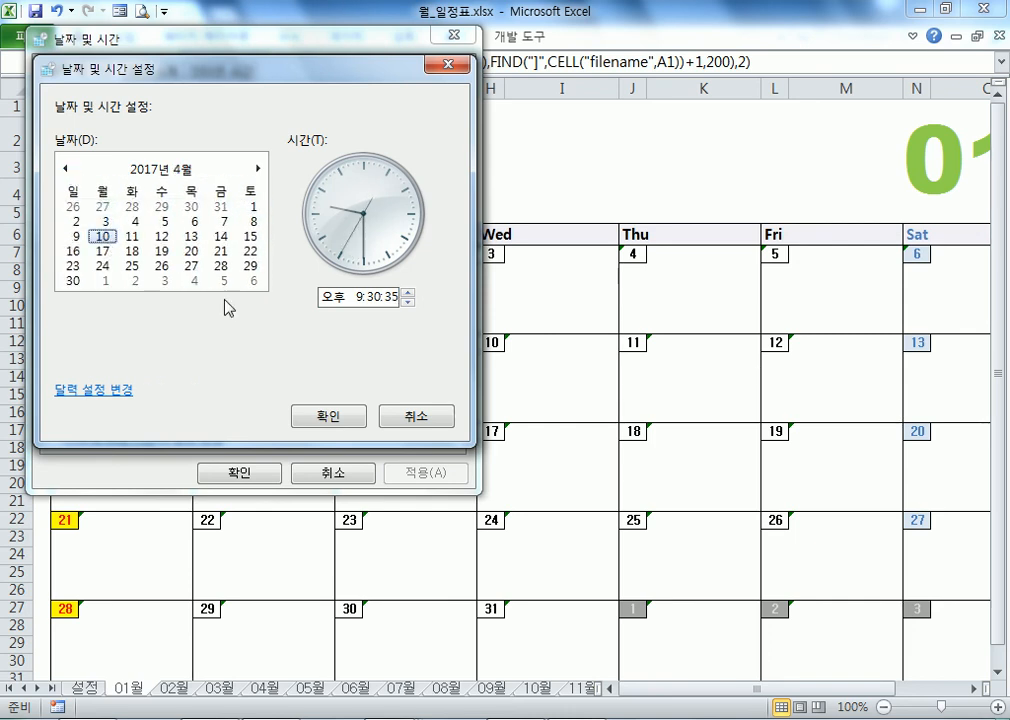
click(328, 416)
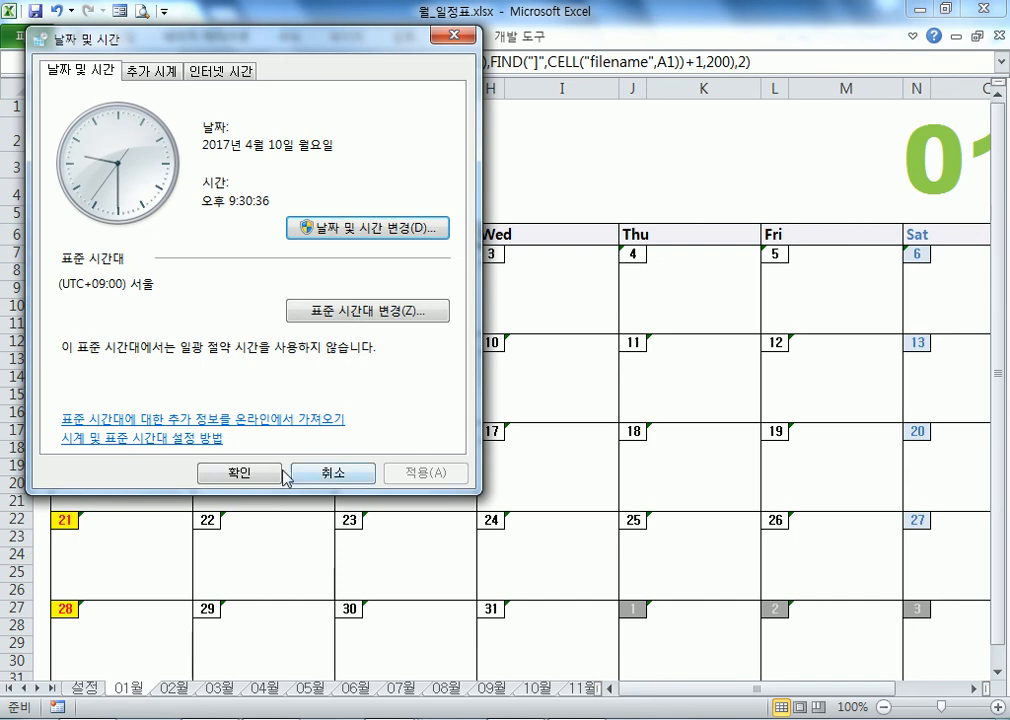
click(345, 472)
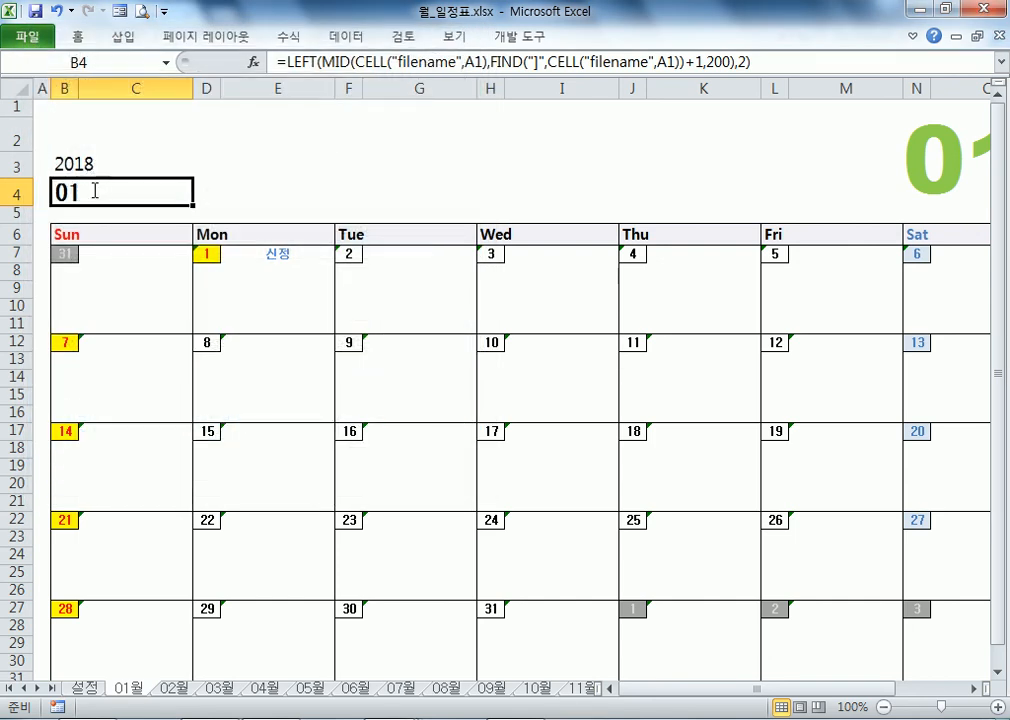
Step: Re-enter B4 so the calendar recalculates to 2017, and check the 1–2 January holiday lookups
double_click(92, 182)
key(Return)
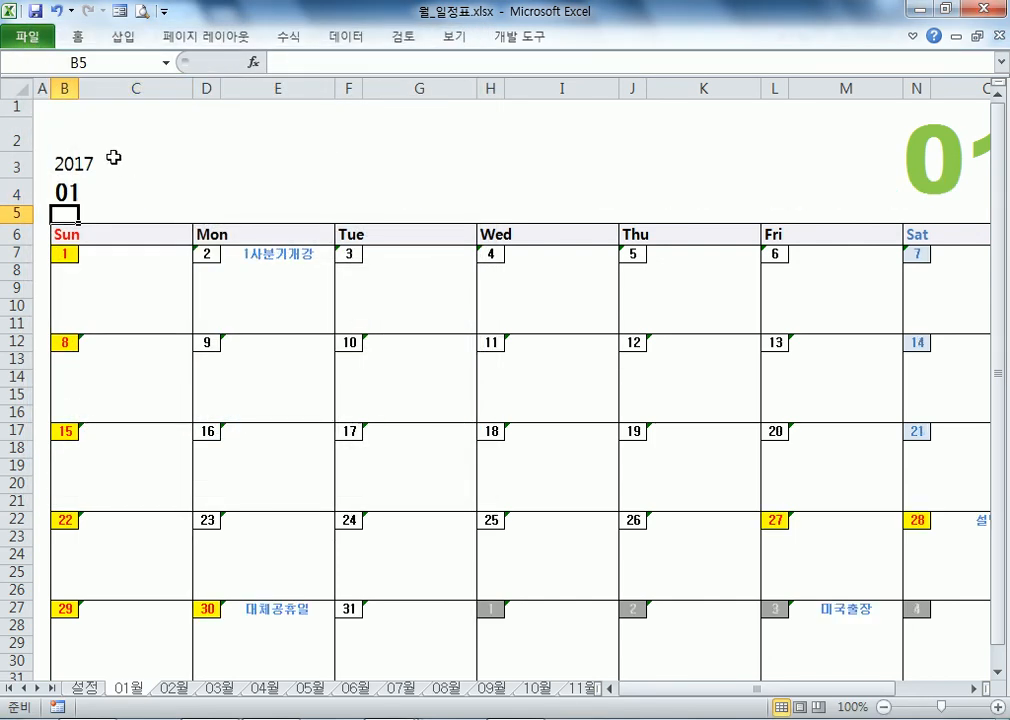
click(264, 253)
click(121, 256)
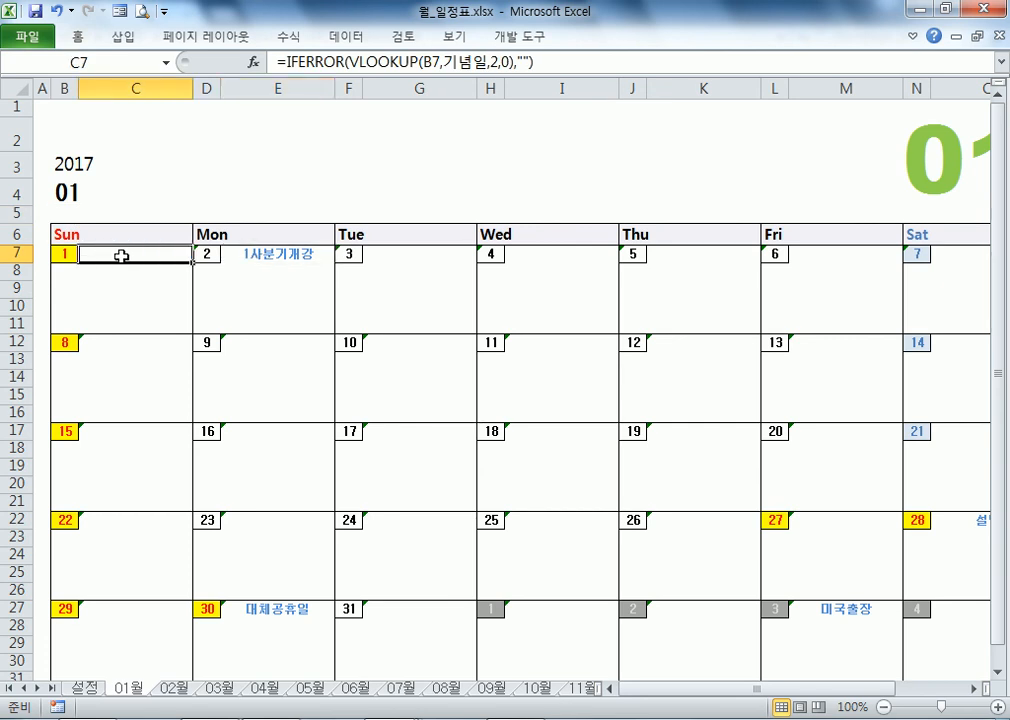
Step: Change the first holiday date on the 설정 sheet from 2018-01-01 back to 2017-01-01
click(84, 688)
click(92, 161)
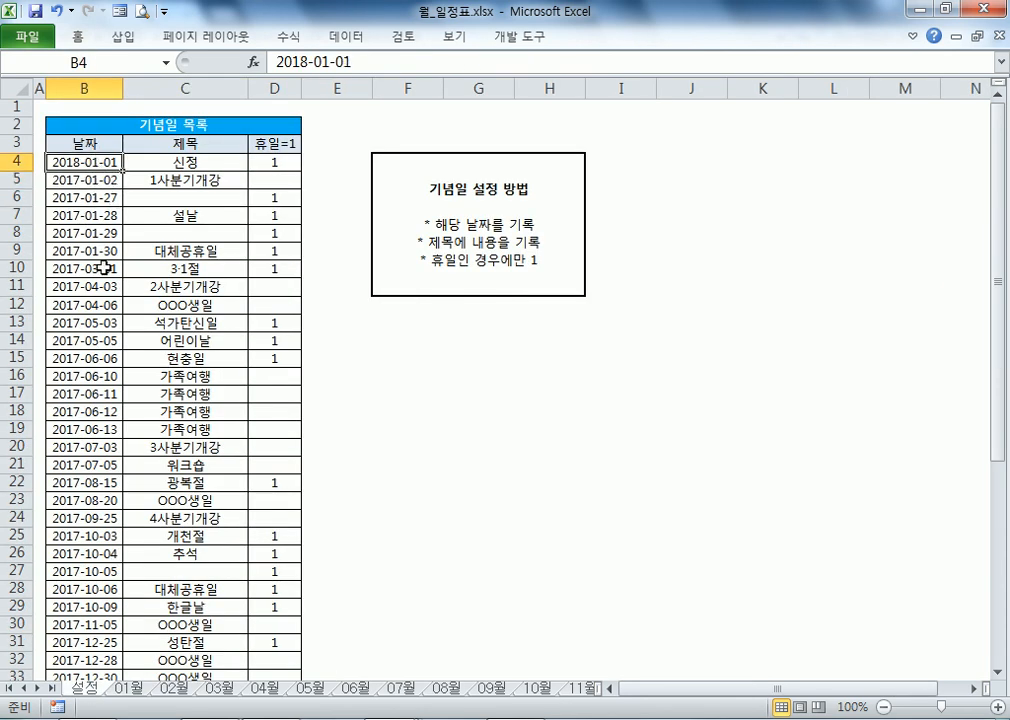
click(146, 688)
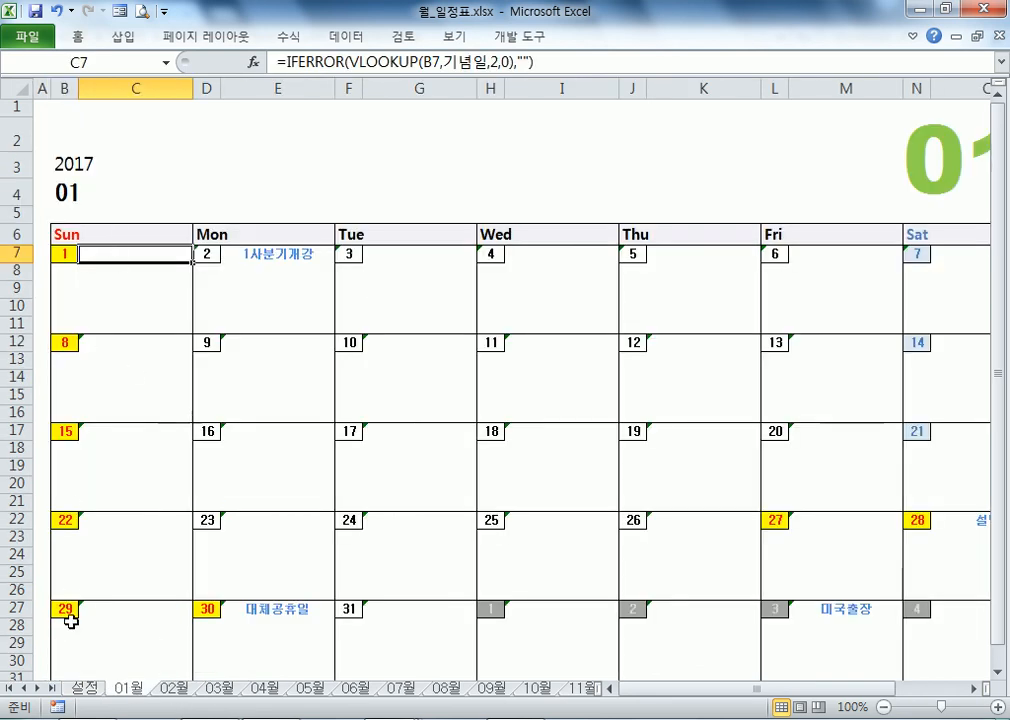
click(82, 690)
double_click(75, 158)
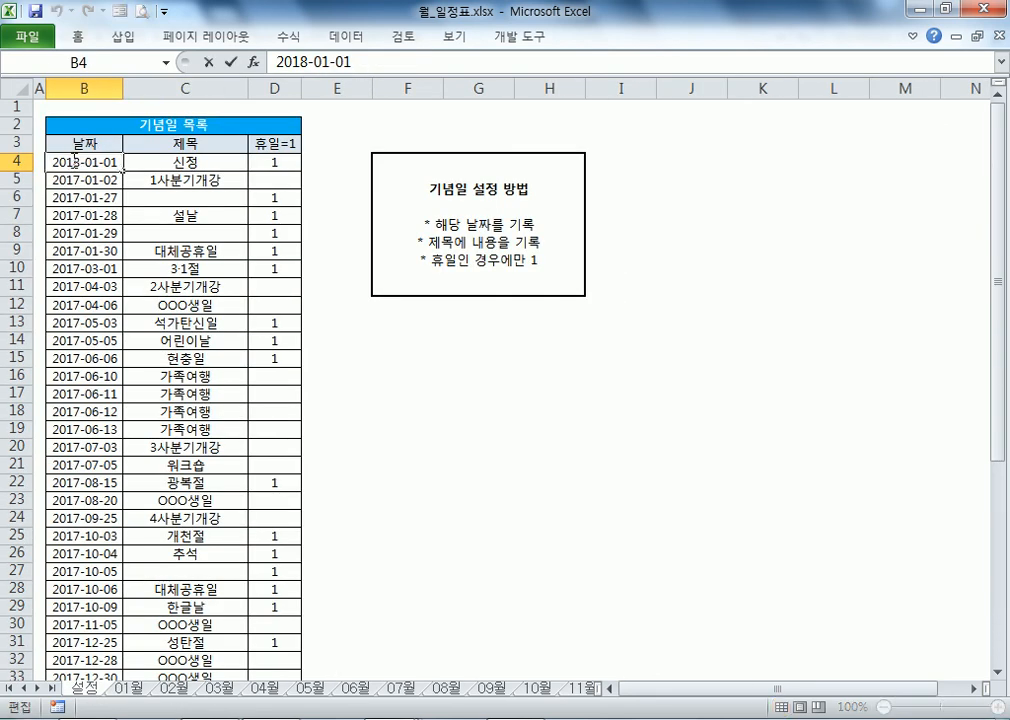
drag(73, 163, 84, 165)
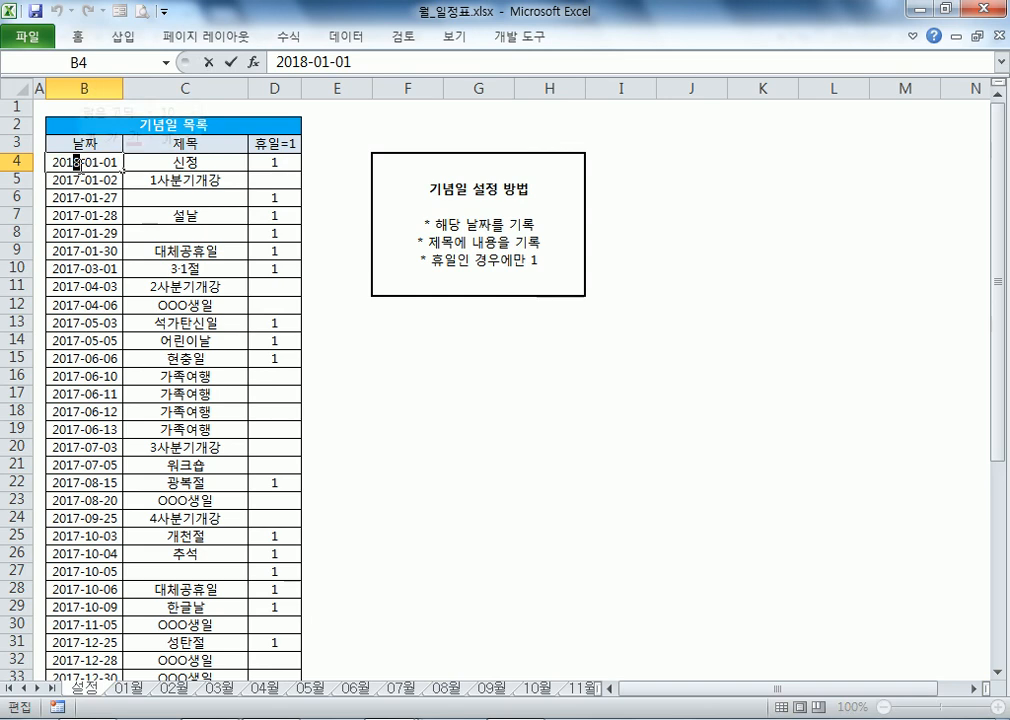
text(7)
key(Return)
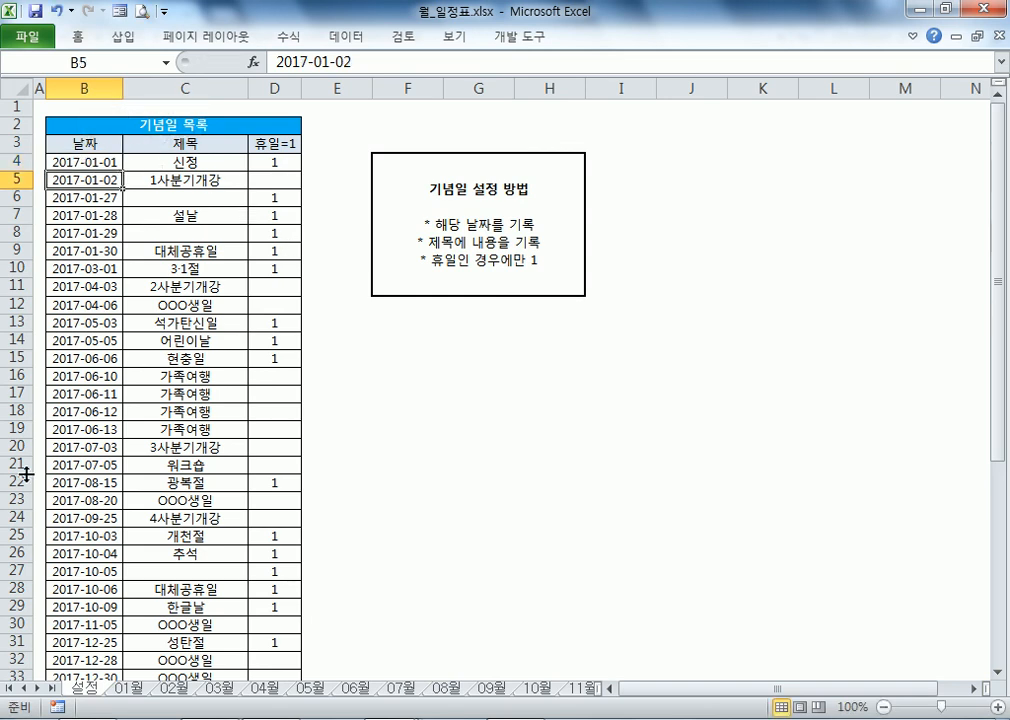
Step: Return to the 01월 sheet and show the January calendar's print preview
click(128, 688)
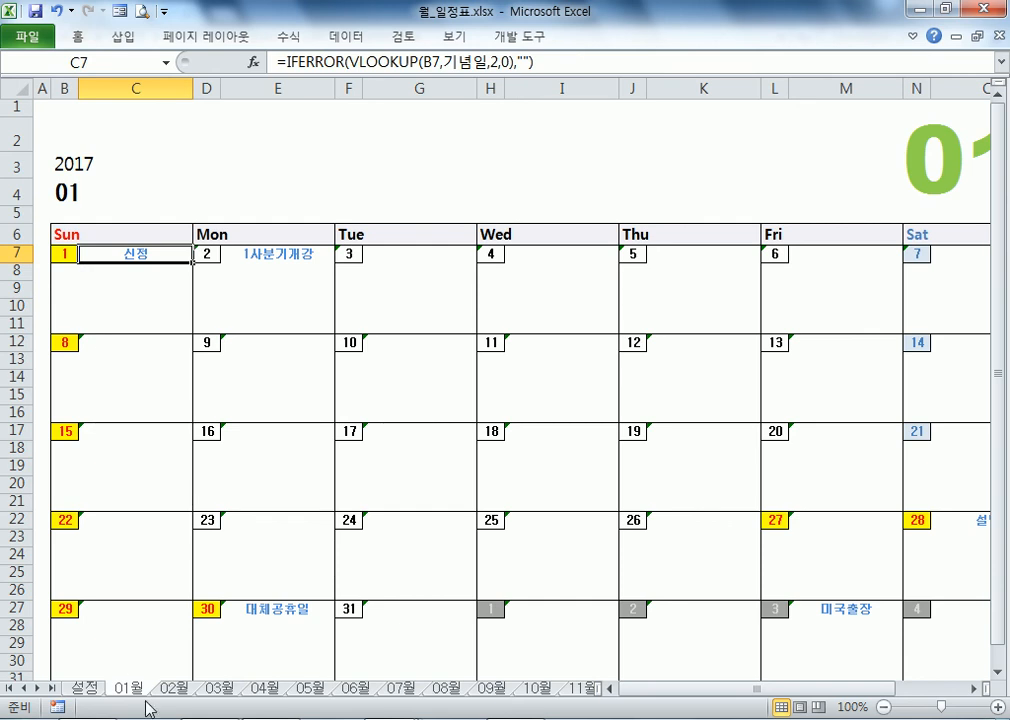
click(85, 688)
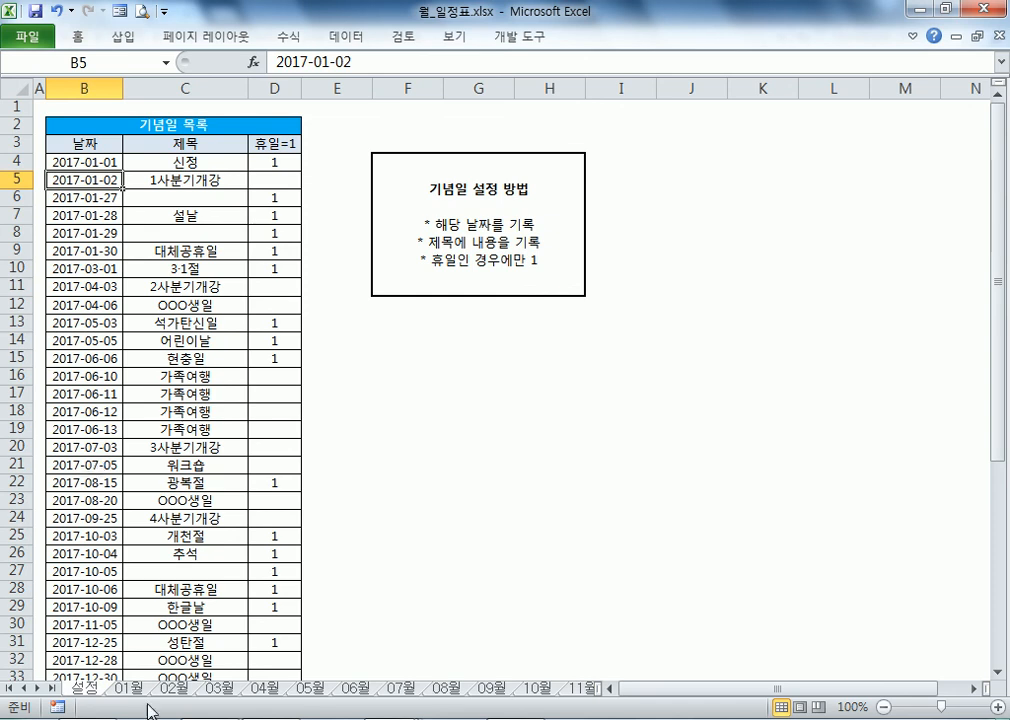
key(ctrl+Page_Down)
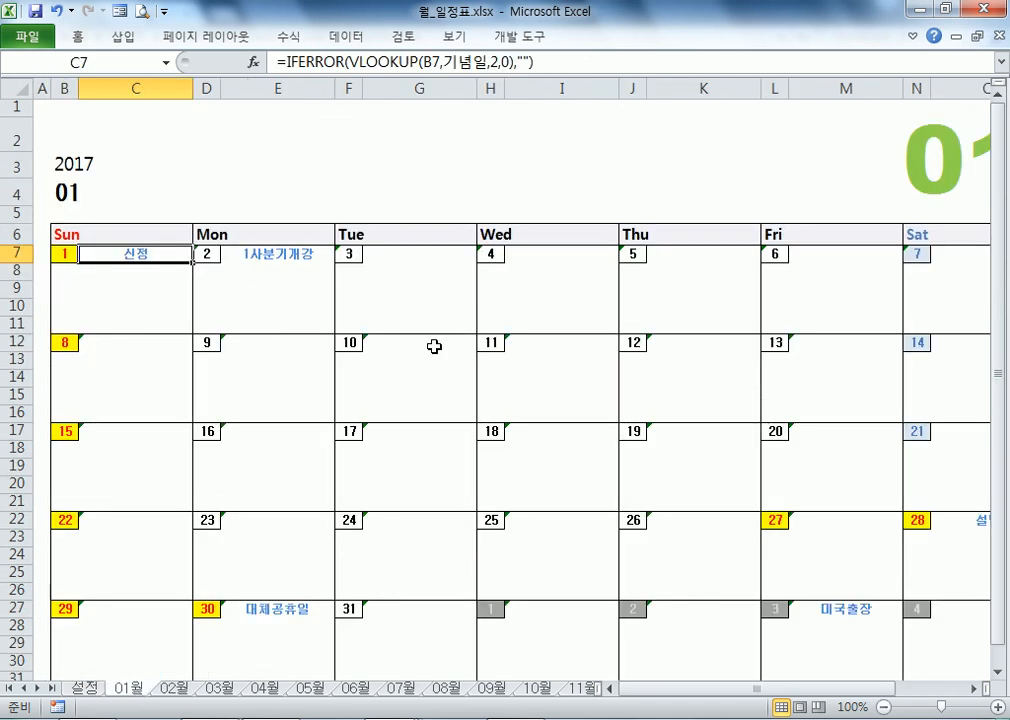
click(146, 16)
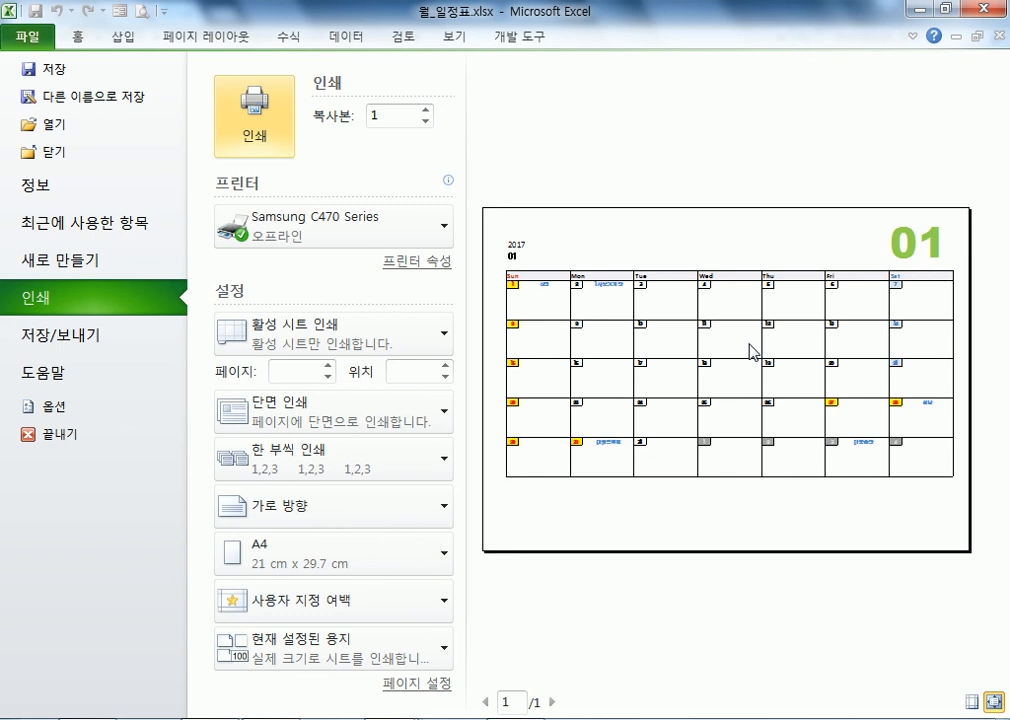
Step: Close the print preview and go through the event cells under January 2–6
key(Escape)
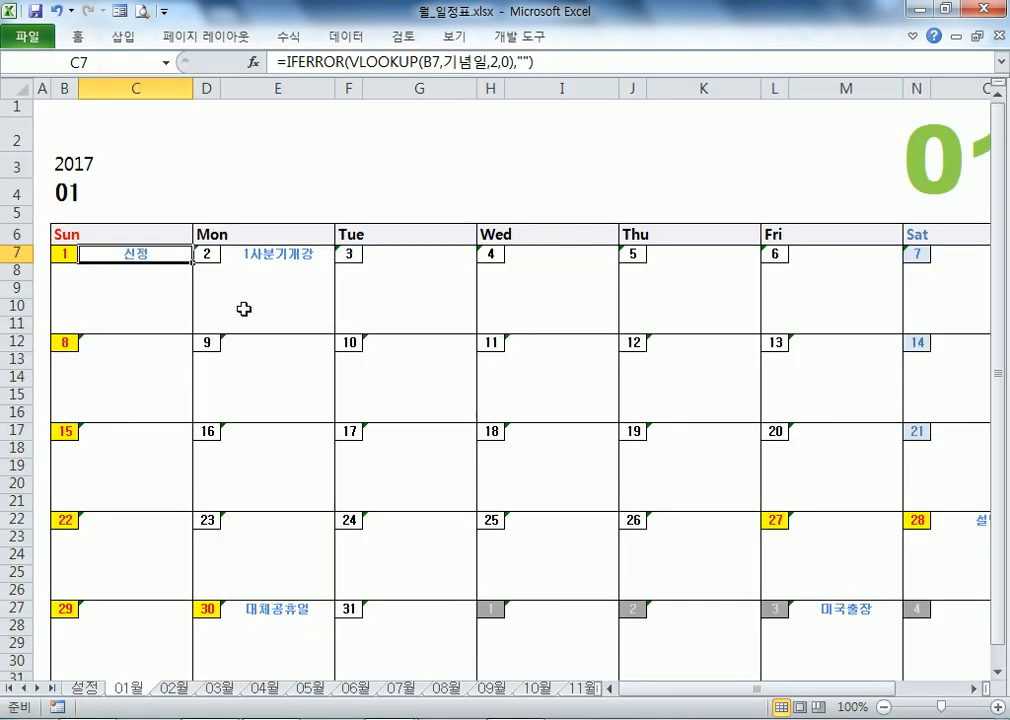
click(300, 292)
click(370, 288)
click(563, 292)
click(683, 287)
click(791, 289)
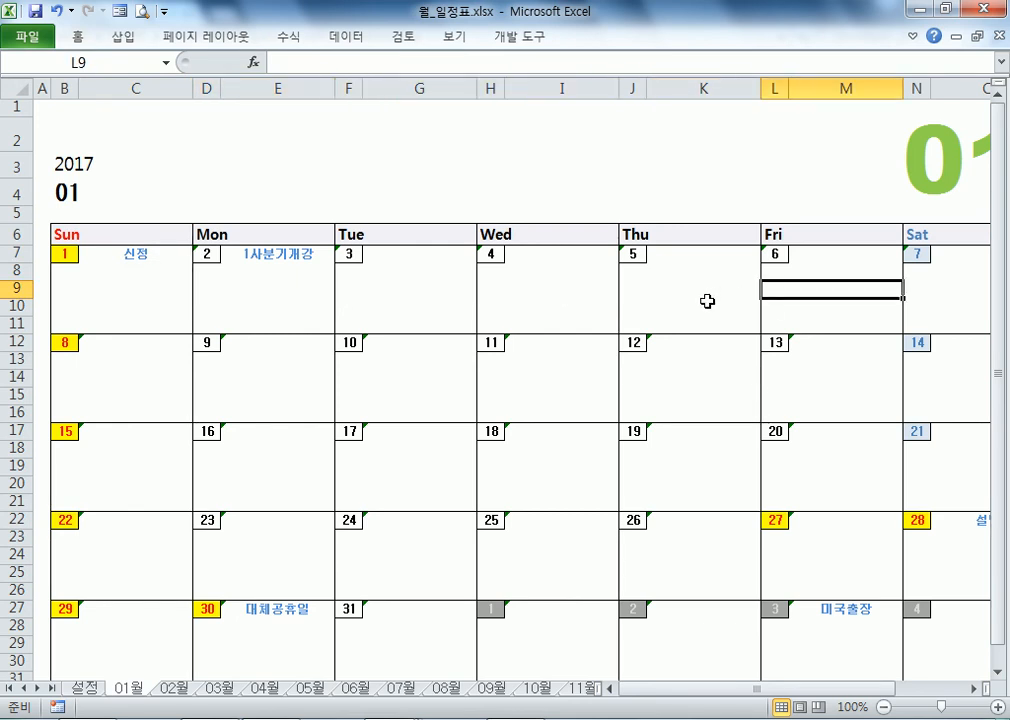
Step: Return to cell A1 at the top of the 01월 sheet
ctrl+scroll(707, 301, down, 1)
ctrl+scroll(707, 301, up, 1)
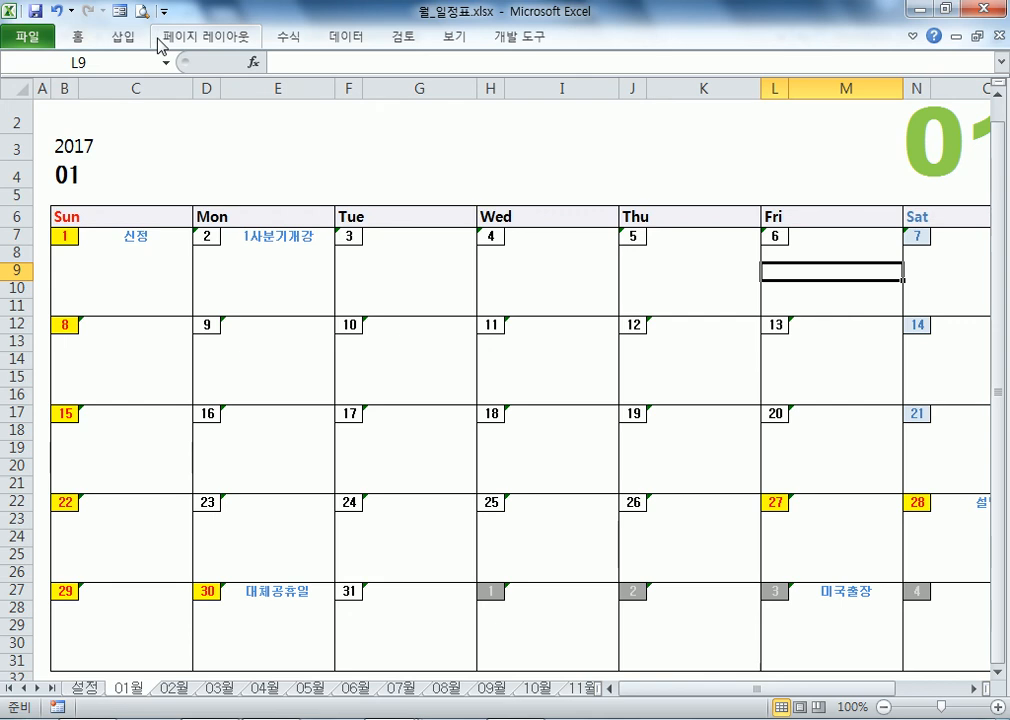
ctrl+click(41, 107)
scroll(46, 180, up, 1)
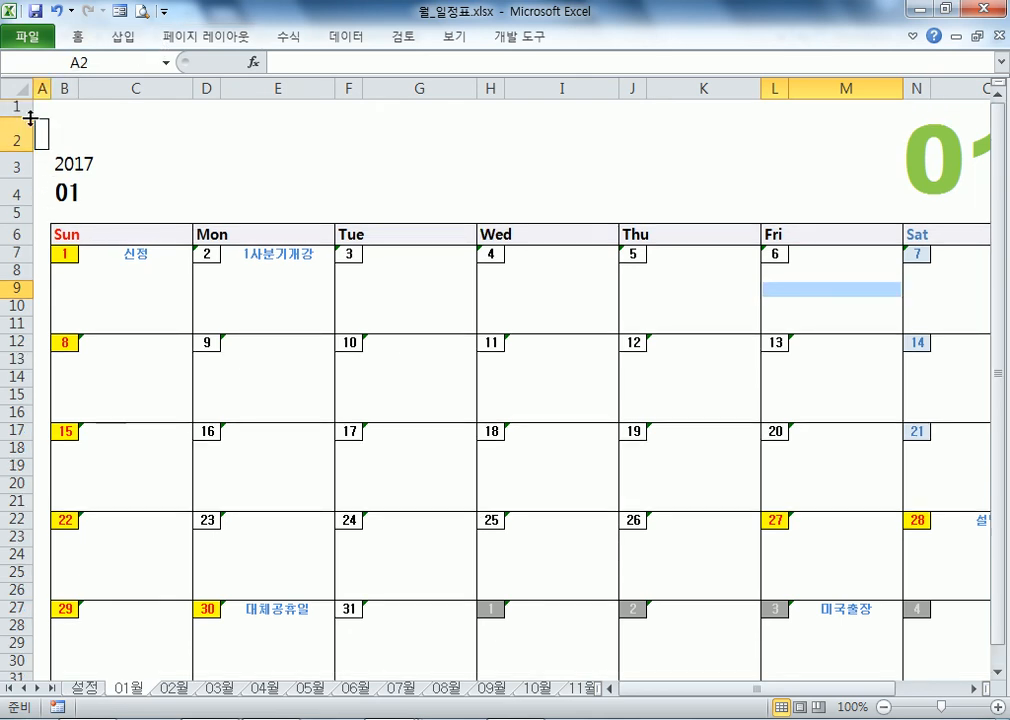
click(43, 107)
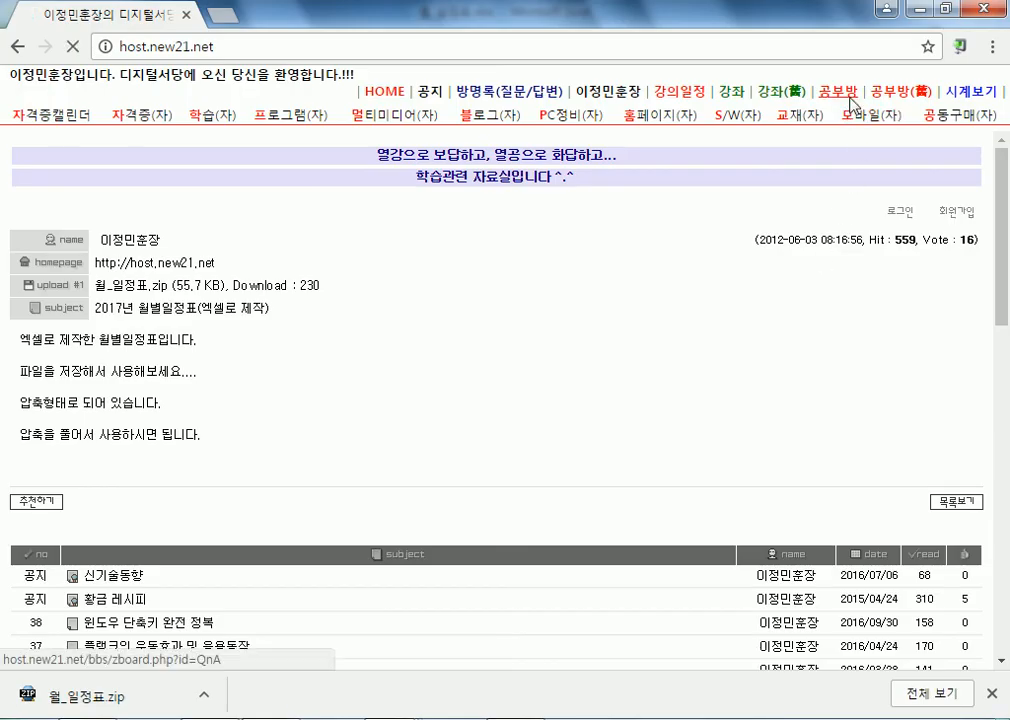
Step: Open the 공부방 board and the 엑셀 실무향상과정 notice, scrolling down to the book covers
click(838, 92)
scroll(385, 452, down, 3)
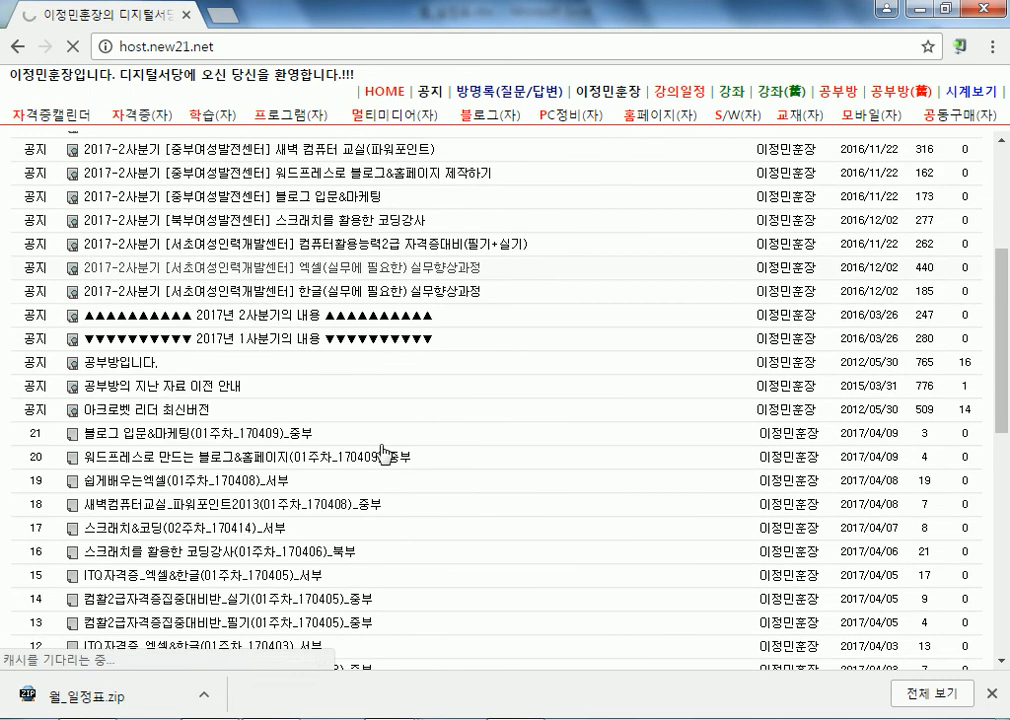
click(427, 276)
scroll(490, 443, down, 3)
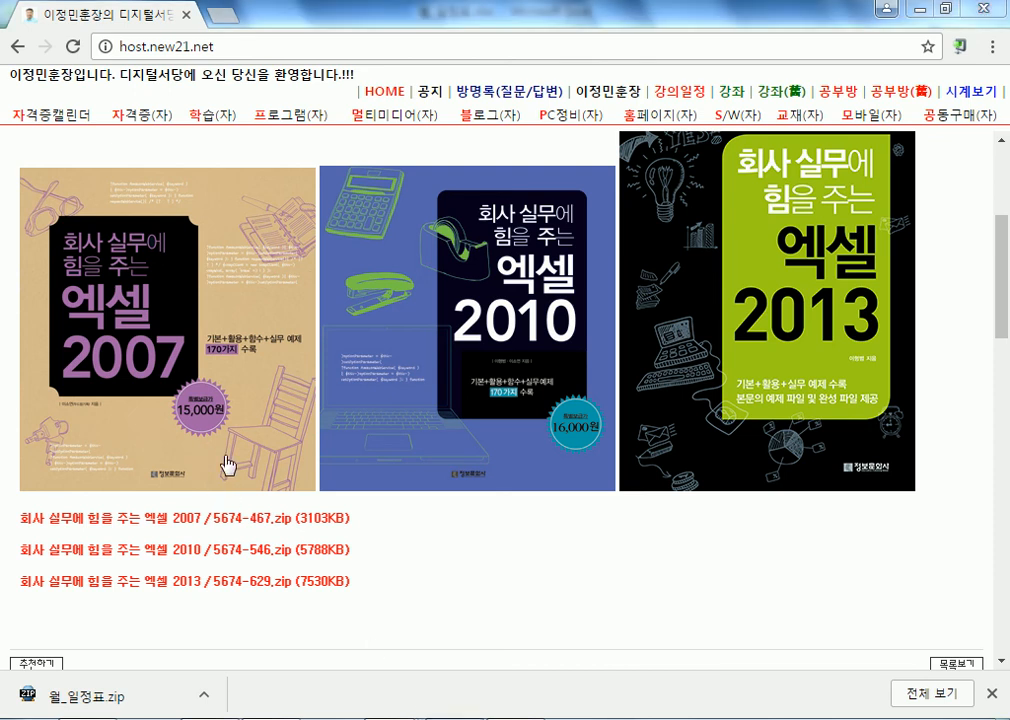
Step: Switch to 월_일정표.xlsx and enter 02 as the month number in B4
mouse_move(394, 719)
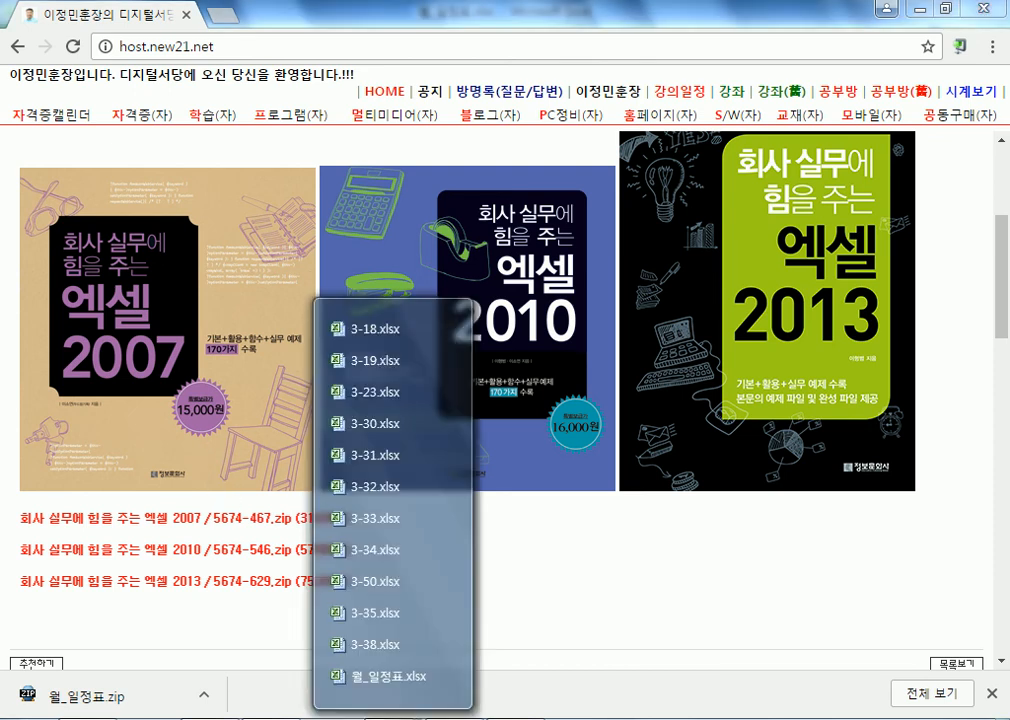
click(388, 675)
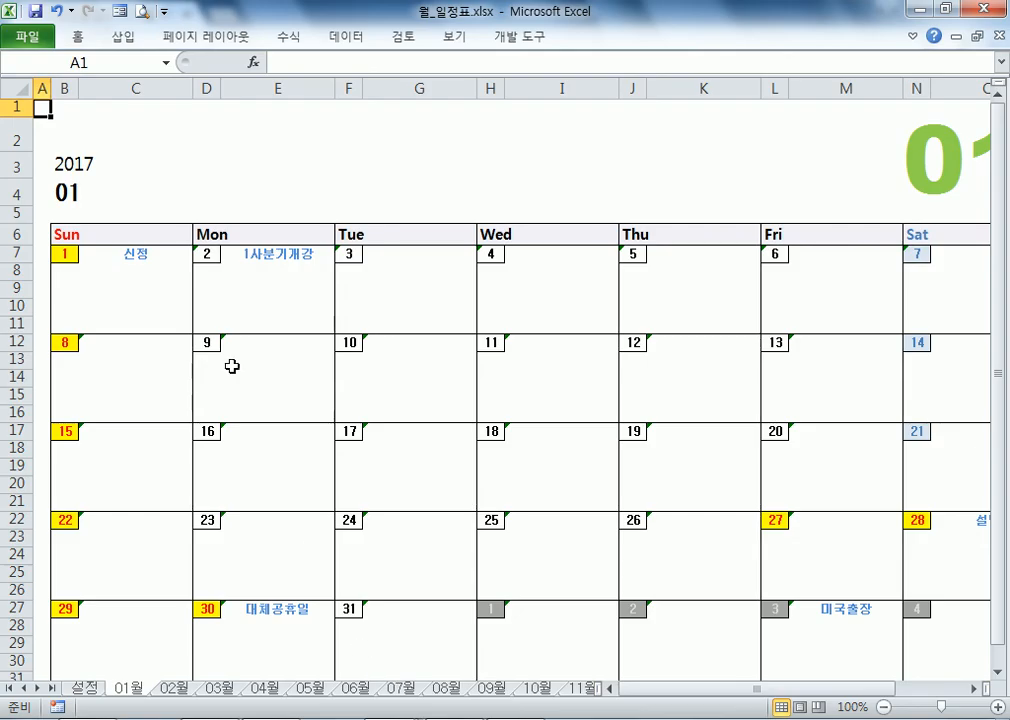
click(66, 190)
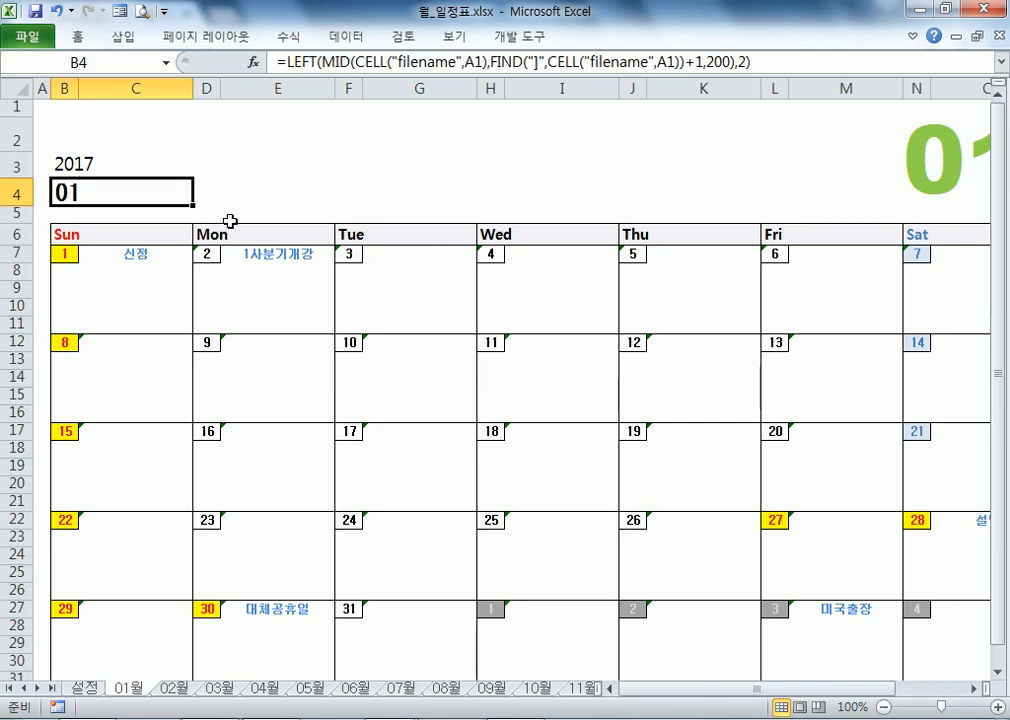
text(02)
key(Return)
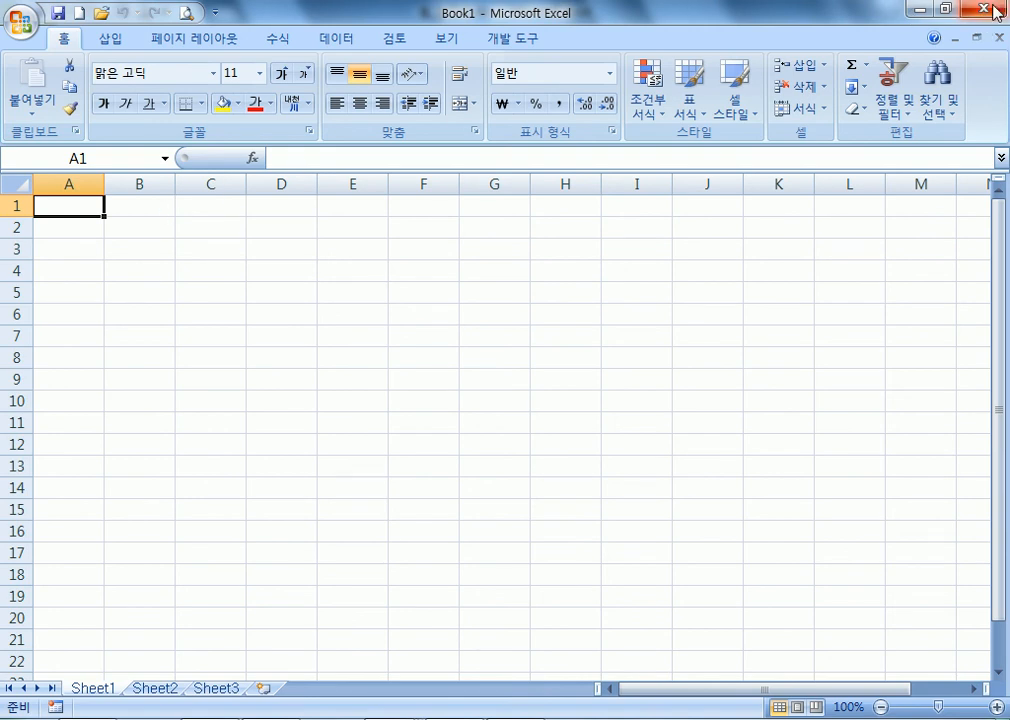
Step: Close the empty Book1 and bring 월_일정표.xlsx back from the taskbar list
click(985, 9)
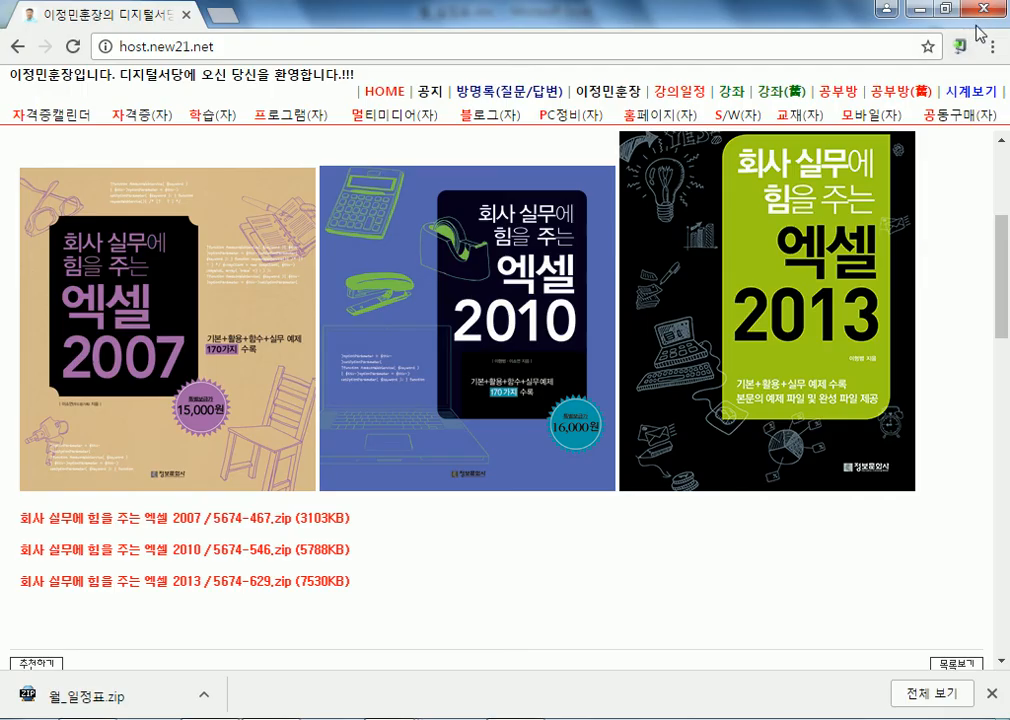
click(373, 712)
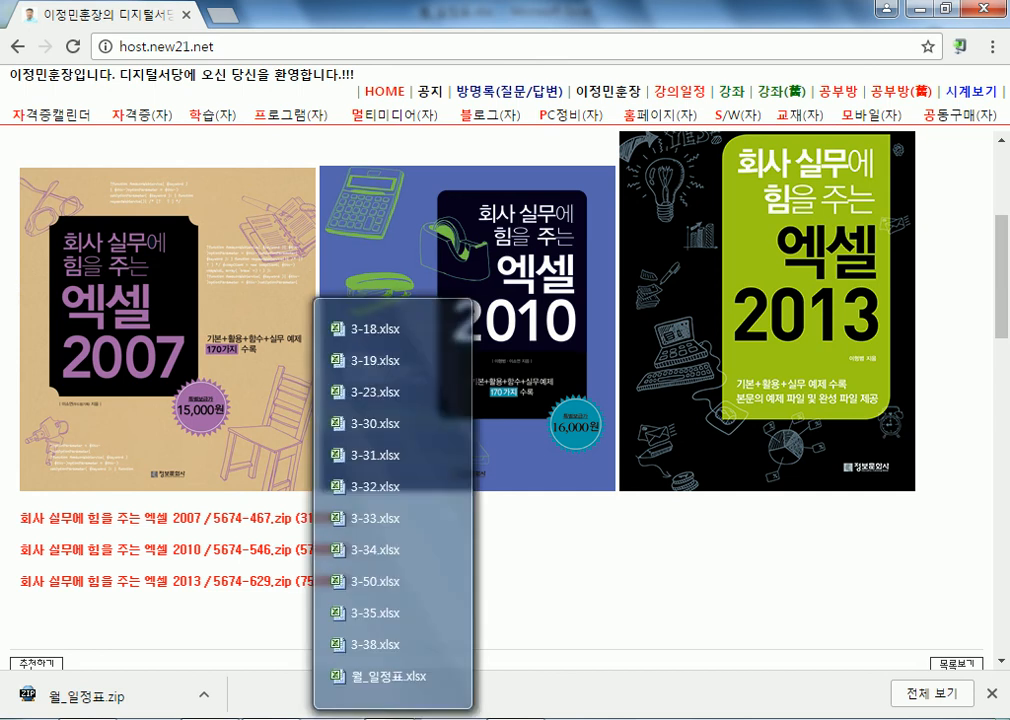
click(378, 676)
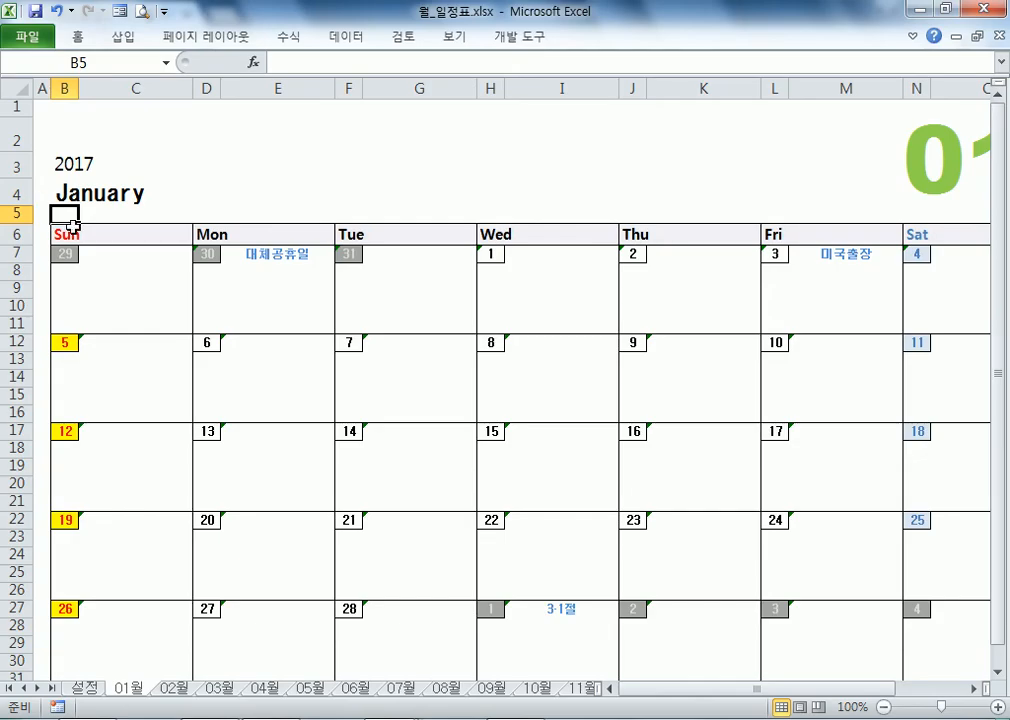
click(115, 195)
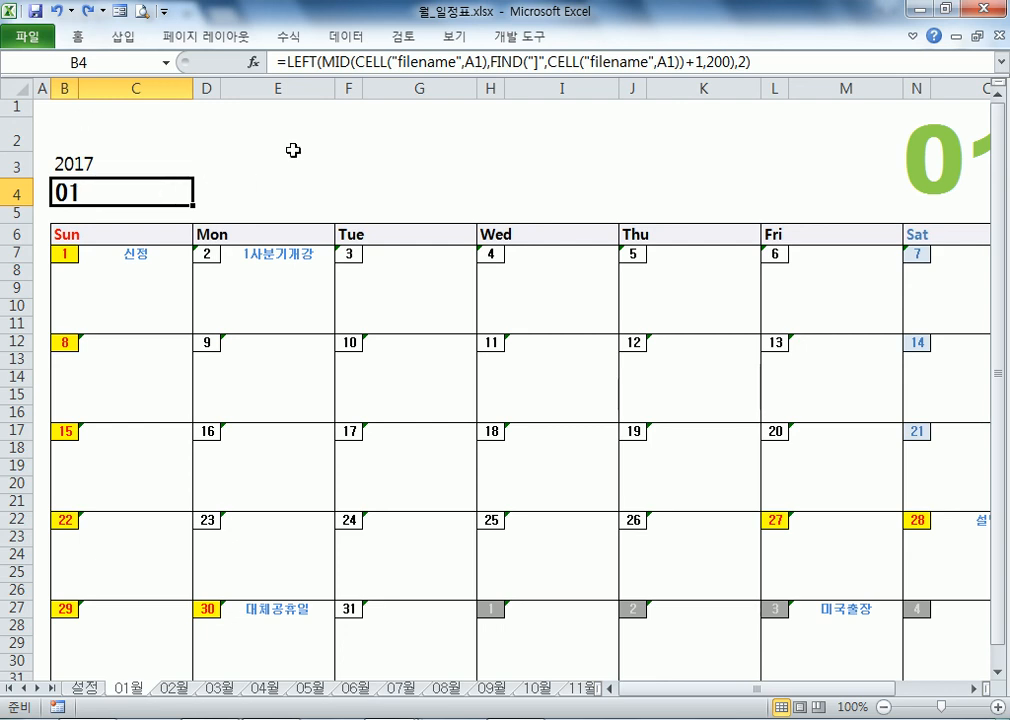
click(61, 252)
ctrl+click(195, 256)
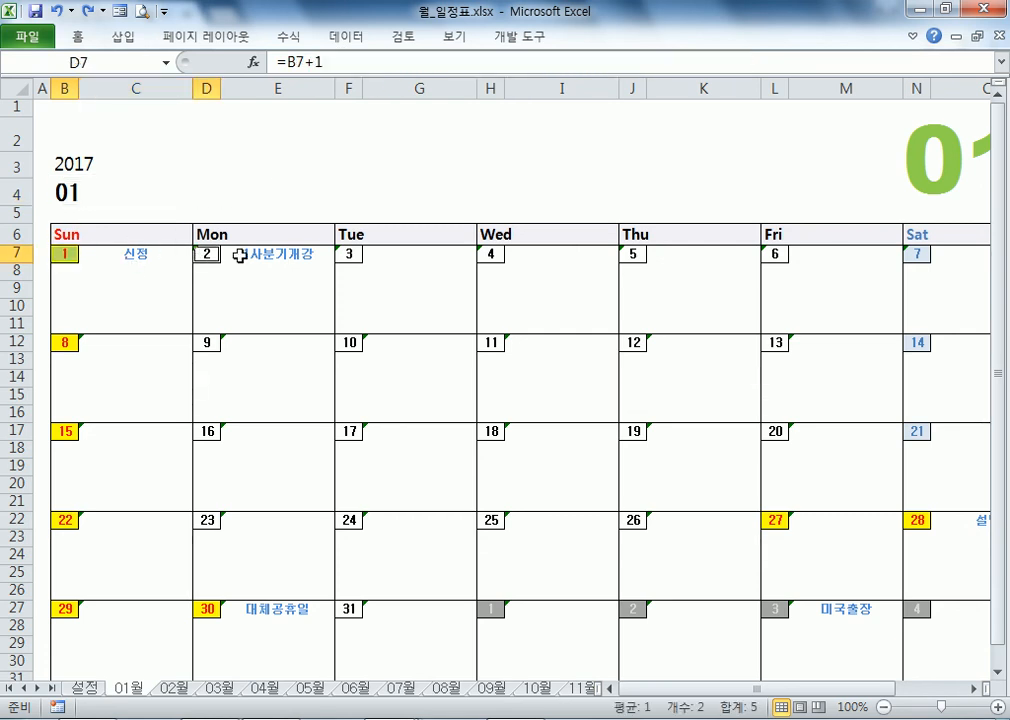
ctrl+click(345, 254)
ctrl+click(488, 252)
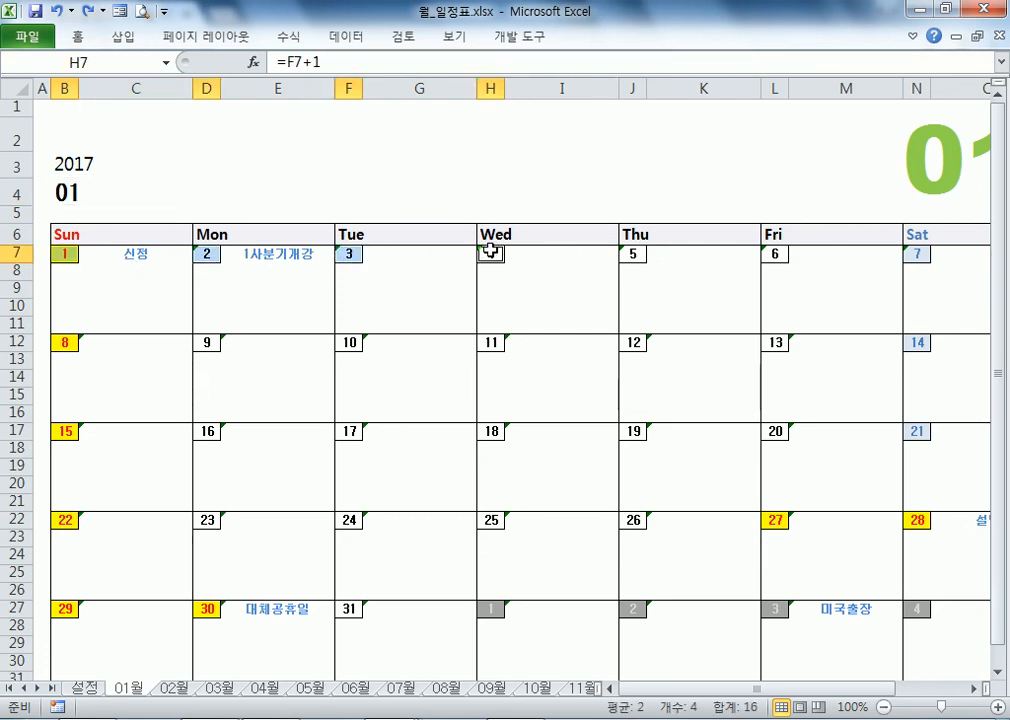
ctrl+click(640, 255)
ctrl+click(776, 254)
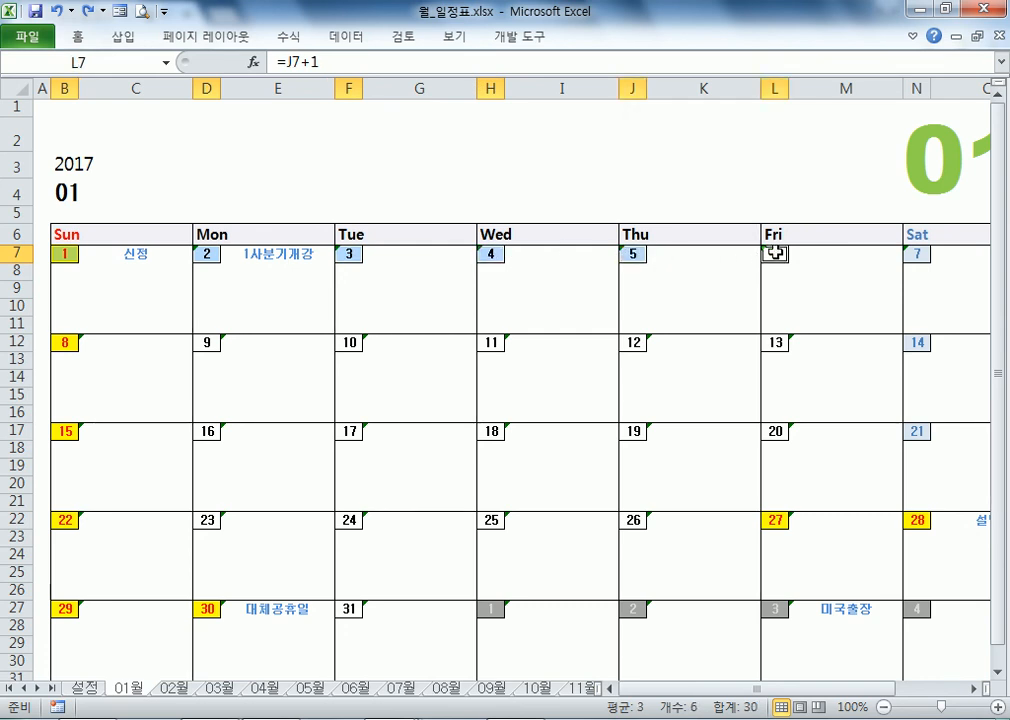
ctrl+click(916, 252)
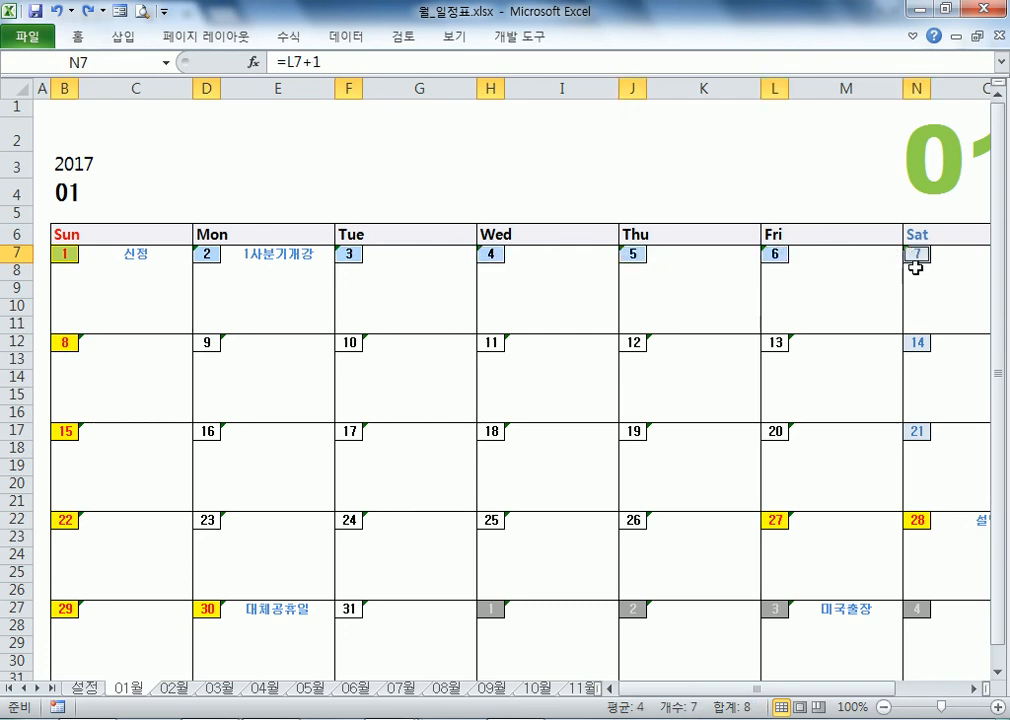
double_click(77, 37)
click(671, 105)
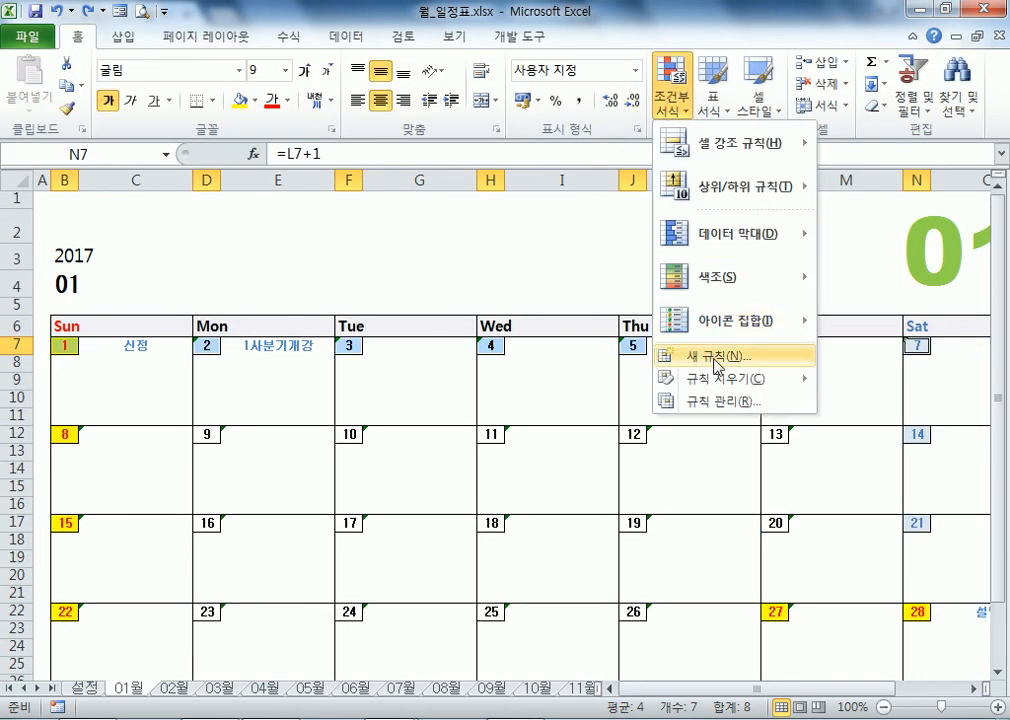
click(712, 400)
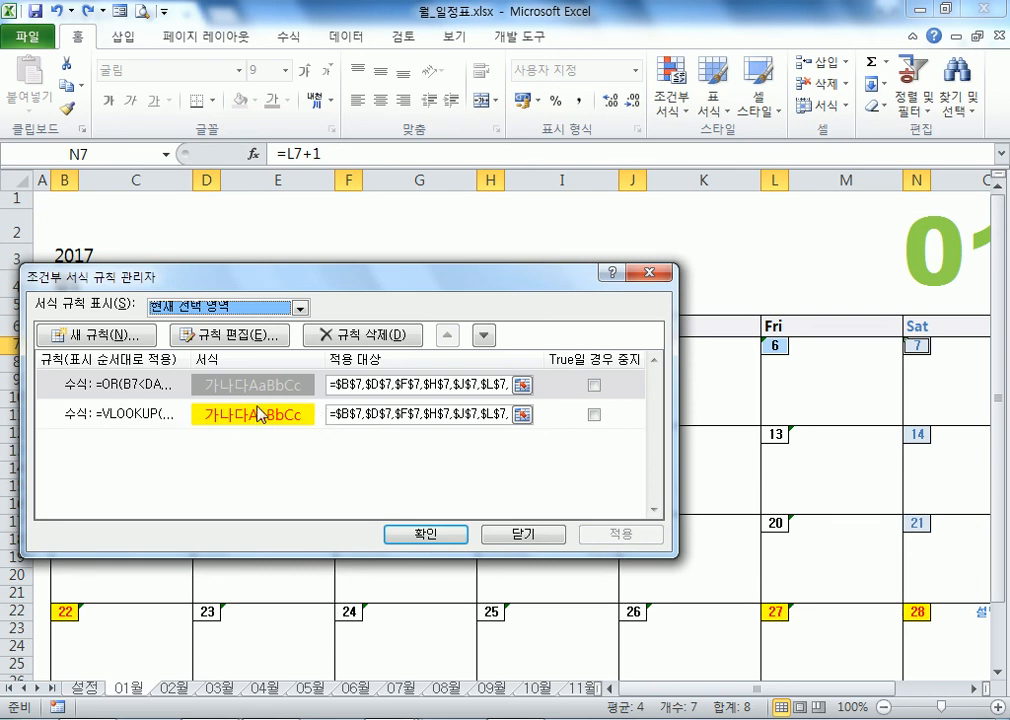
drag(320, 280, 512, 73)
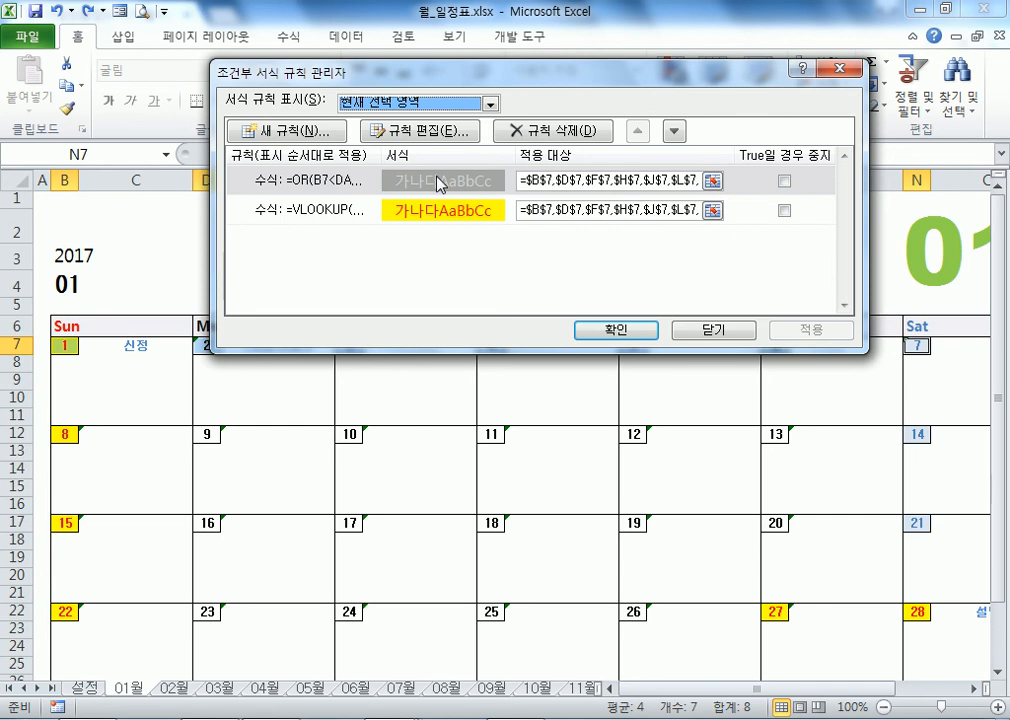
key(Escape)
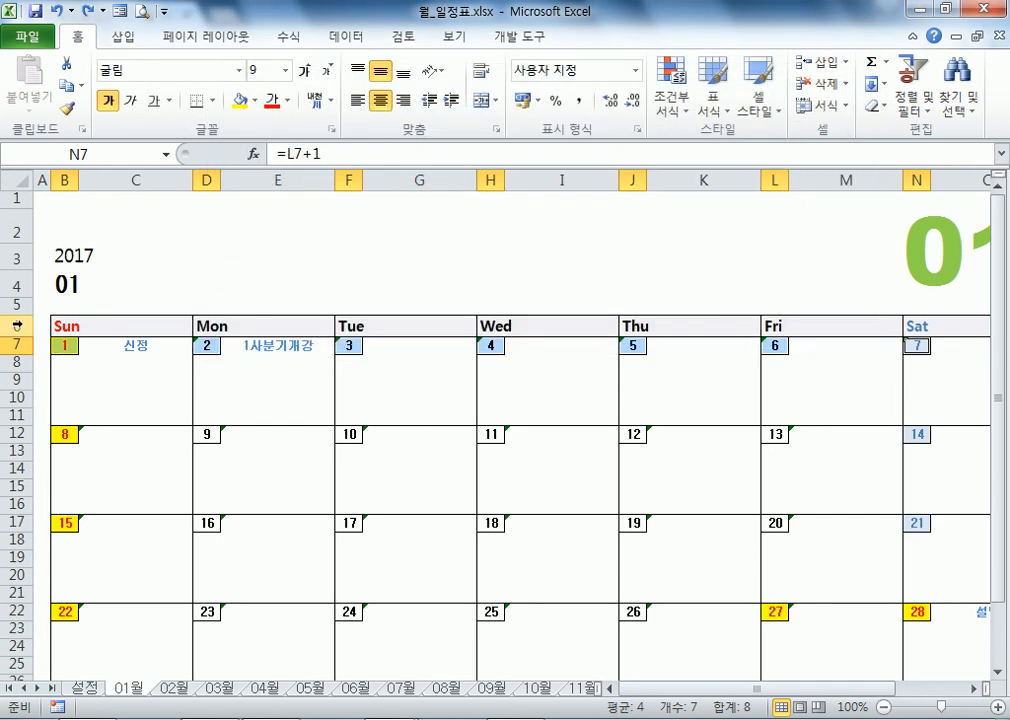
Step: Copy the first week's rows 7–11 and insert them above, then undo the insertion
drag(20, 345, 22, 410)
key(ctrl+c)
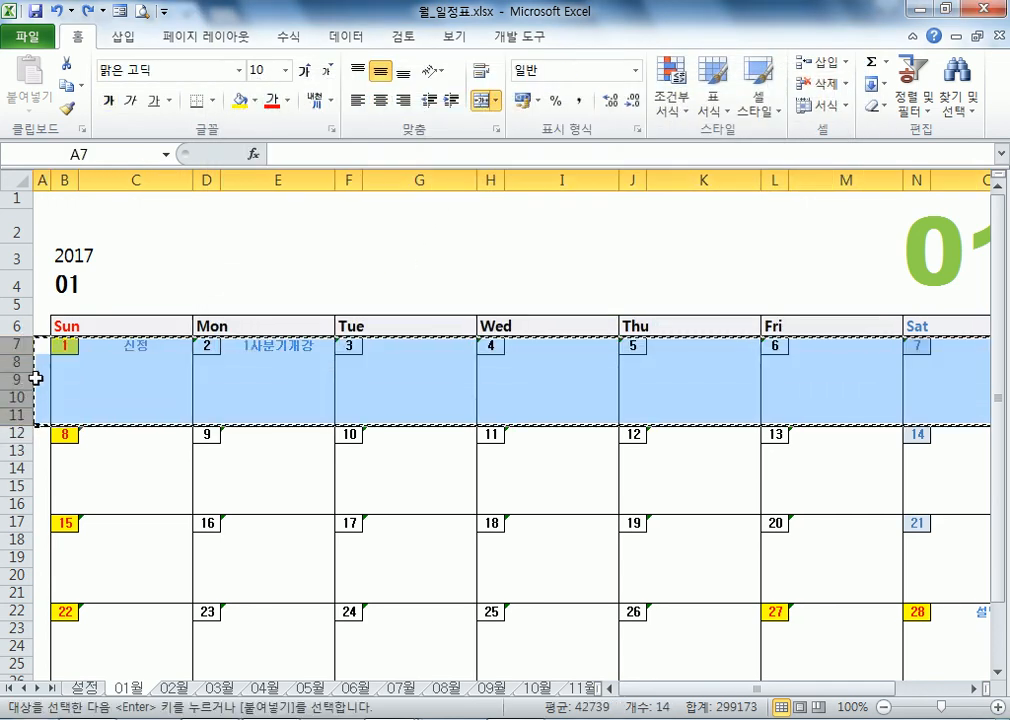
right_click(18, 339)
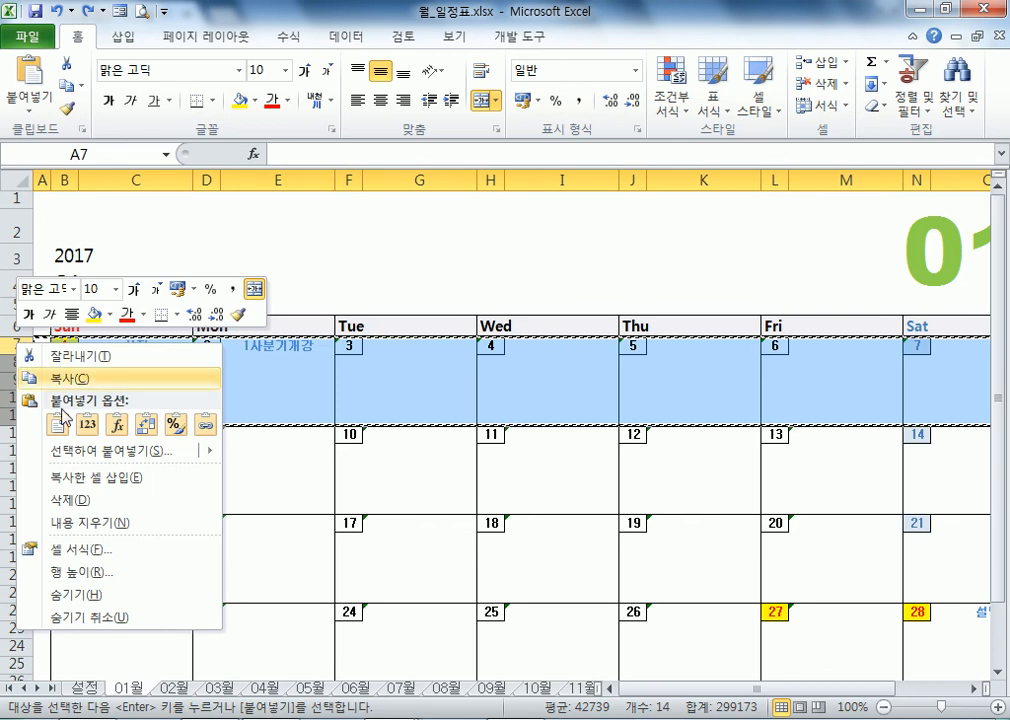
click(89, 480)
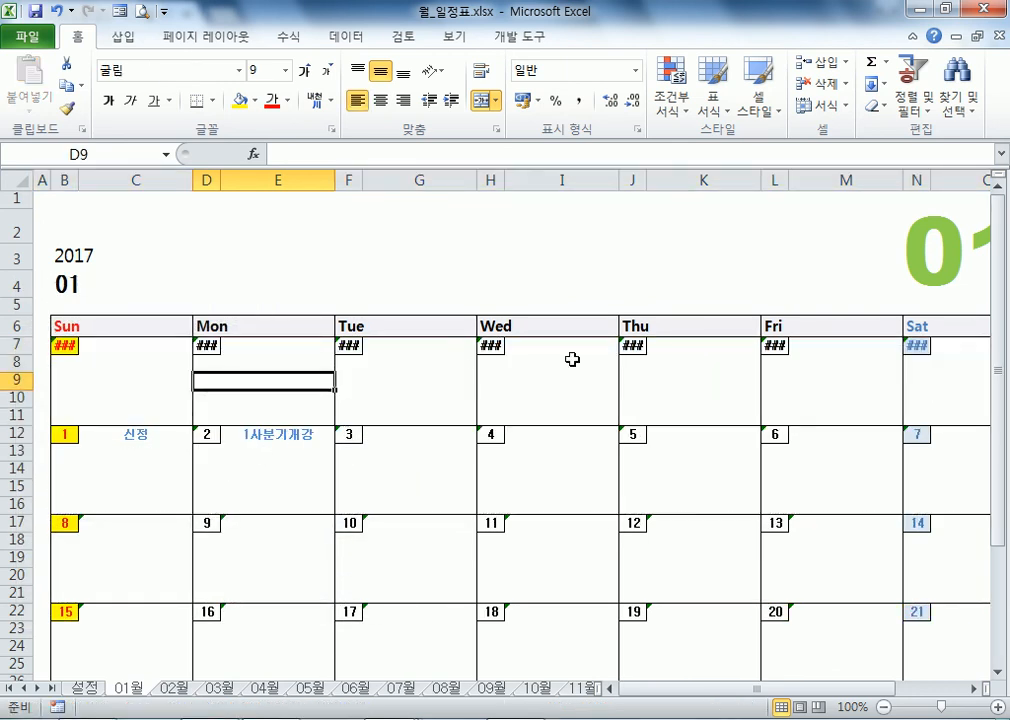
click(635, 346)
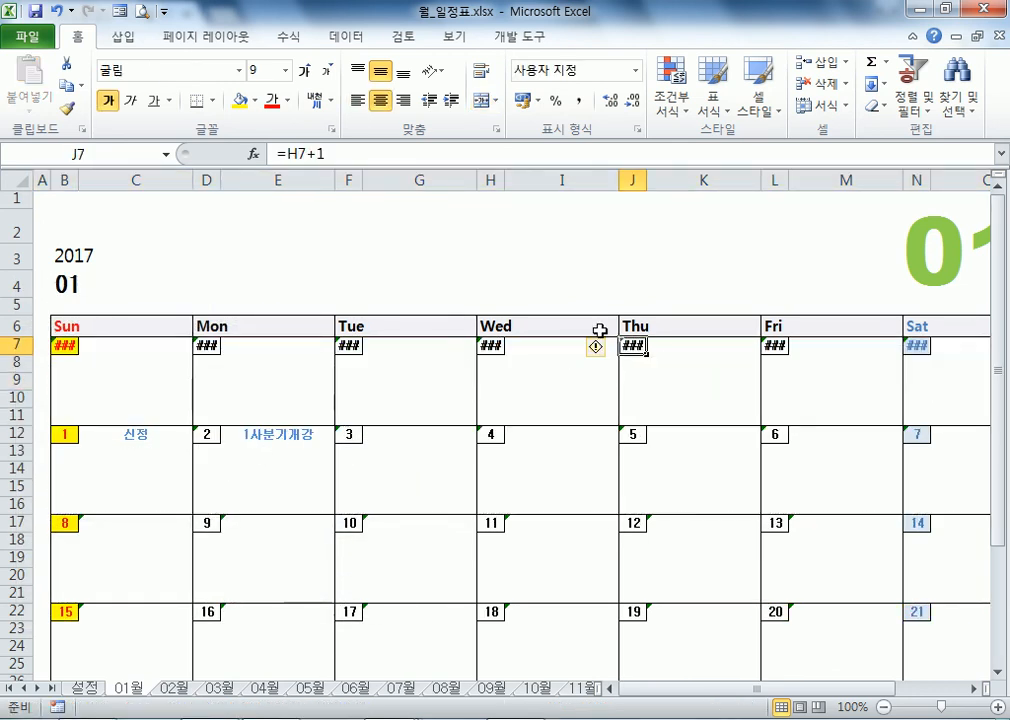
drag(646, 181, 669, 181)
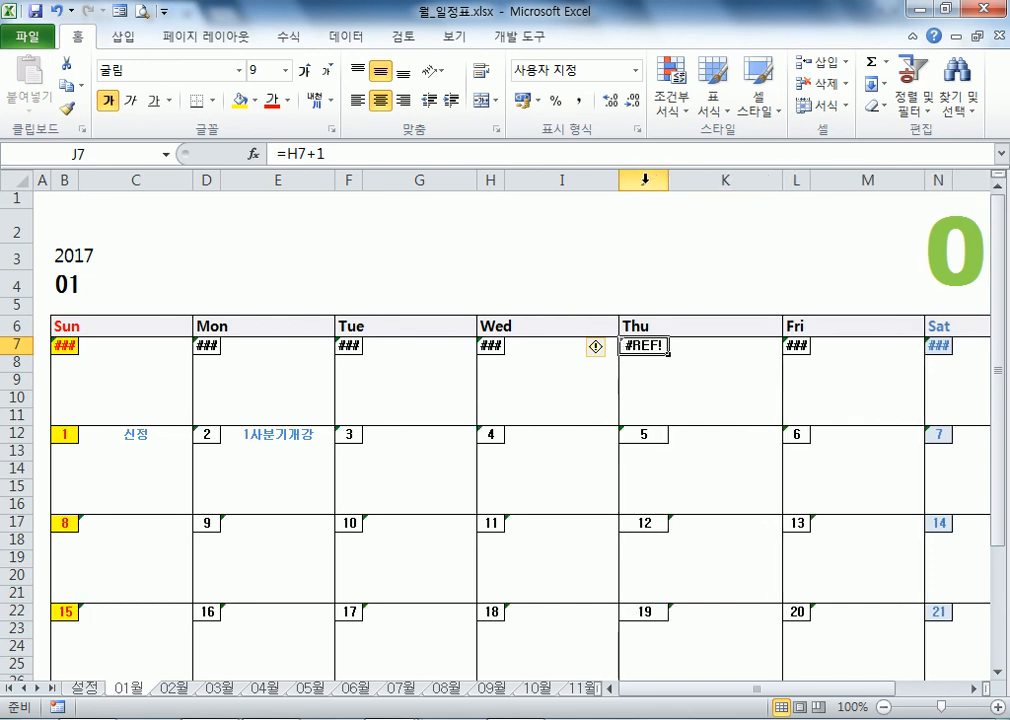
key(ctrl+z)
key(ctrl+z)
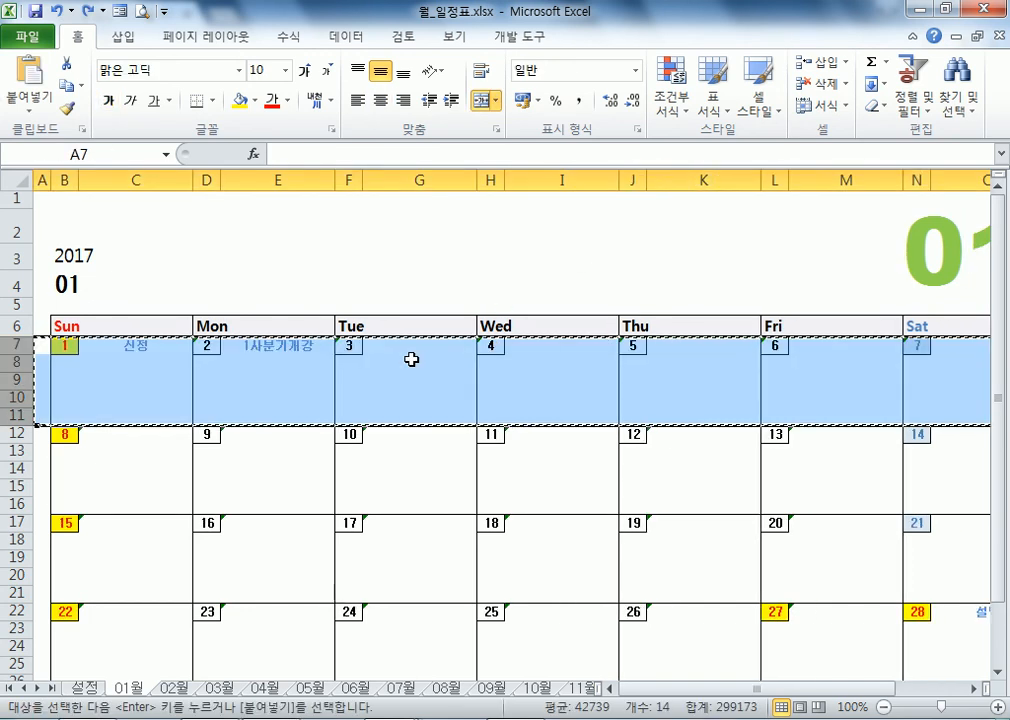
click(264, 382)
Step: Copy the last week's rows 27–31 and paste them as rows 32–36
scroll(264, 382, down, 3)
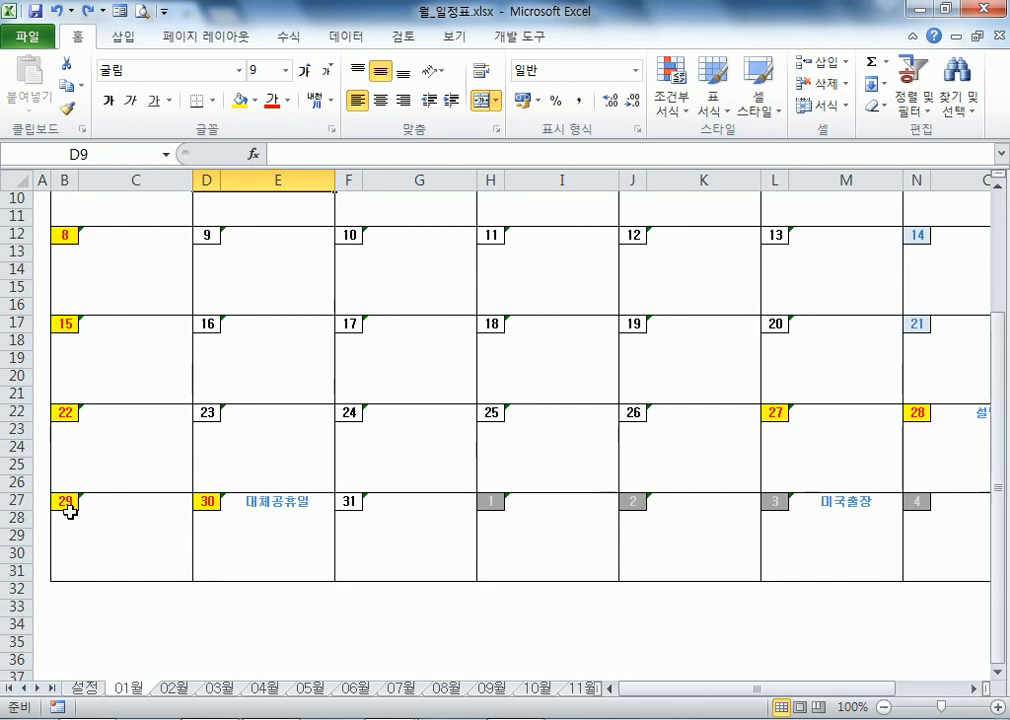
click(8, 503)
drag(8, 503, 16, 579)
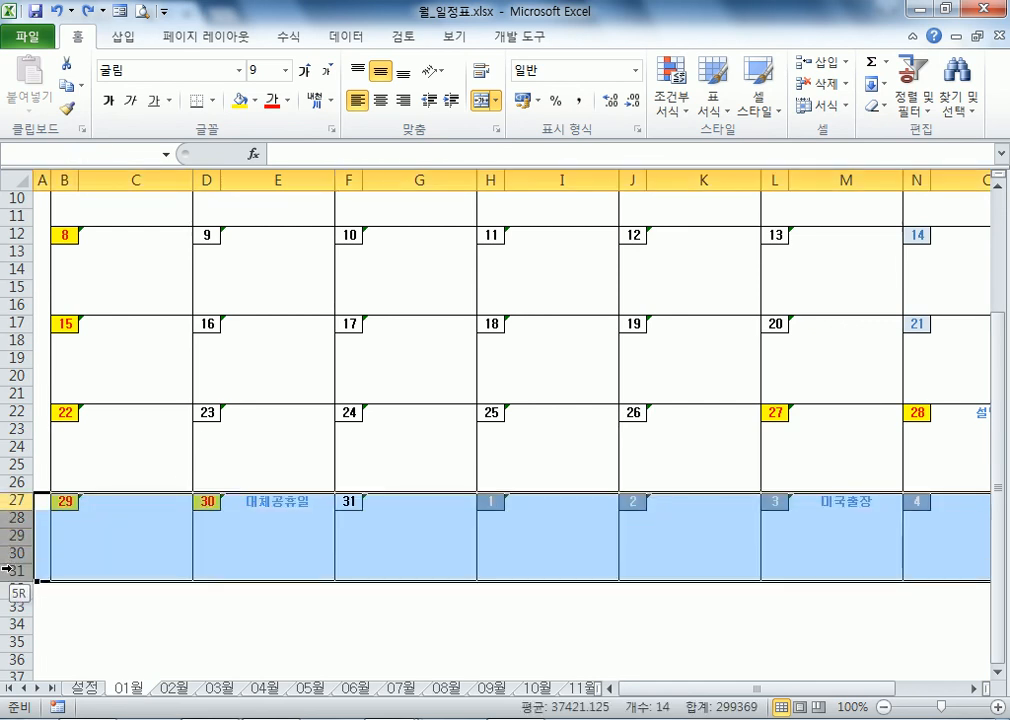
key(ctrl+c)
click(16, 589)
key(ctrl+v)
key(Escape)
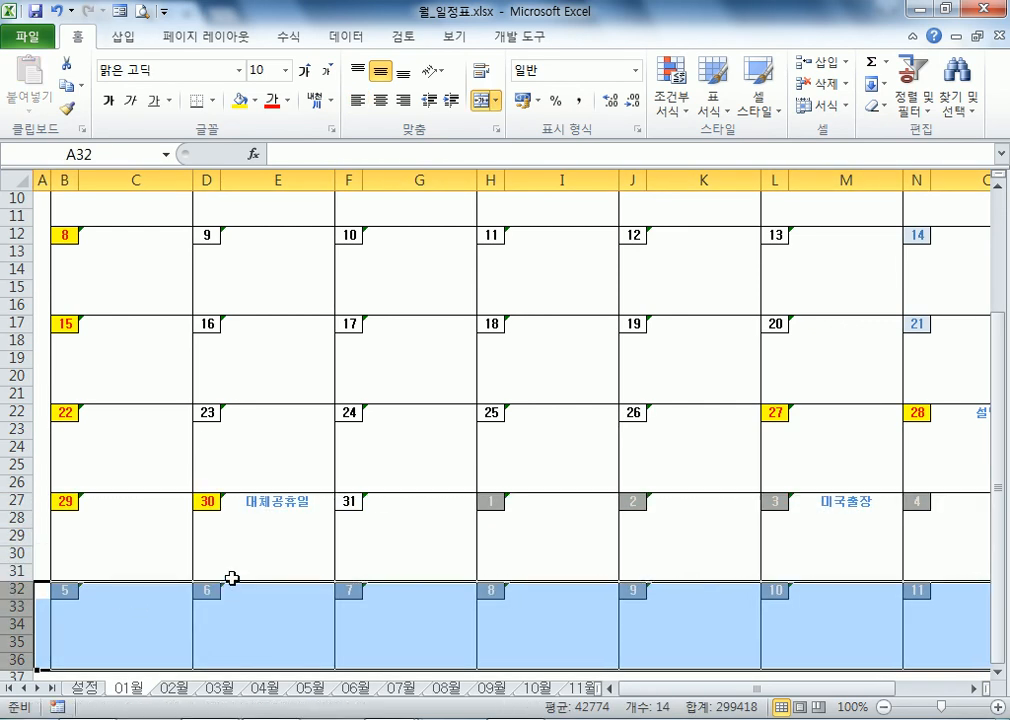
Step: Copy rows 32–36 and paste them again as rows 37–41
click(240, 574)
scroll(270, 595, down, 2)
click(257, 501)
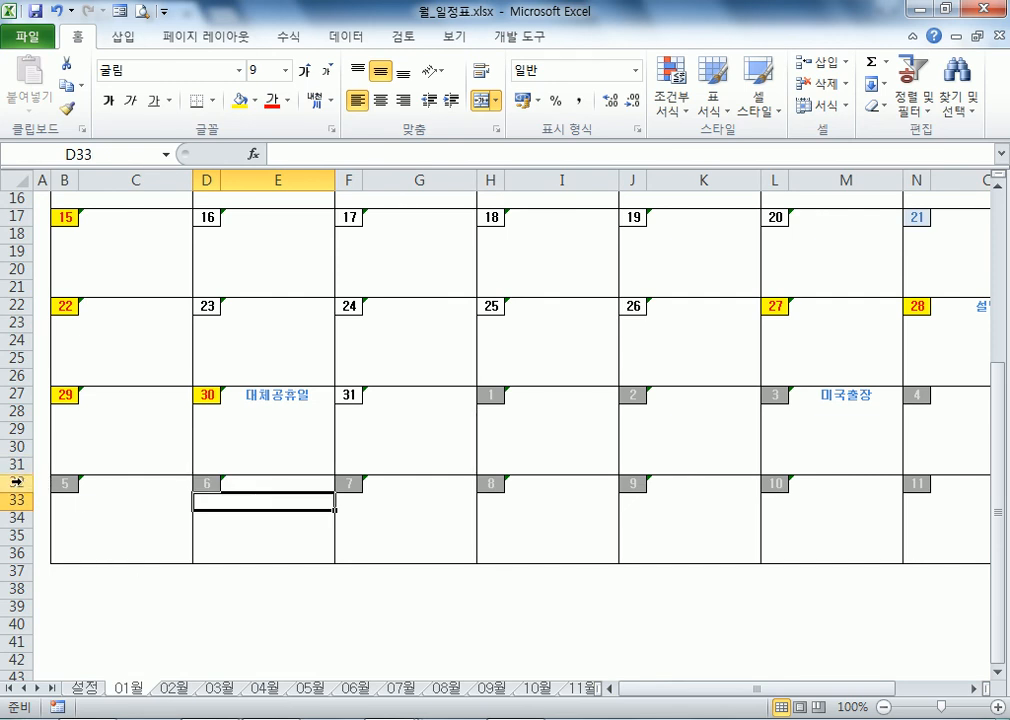
drag(18, 481, 16, 562)
key(ctrl+c)
click(16, 569)
key(ctrl+v)
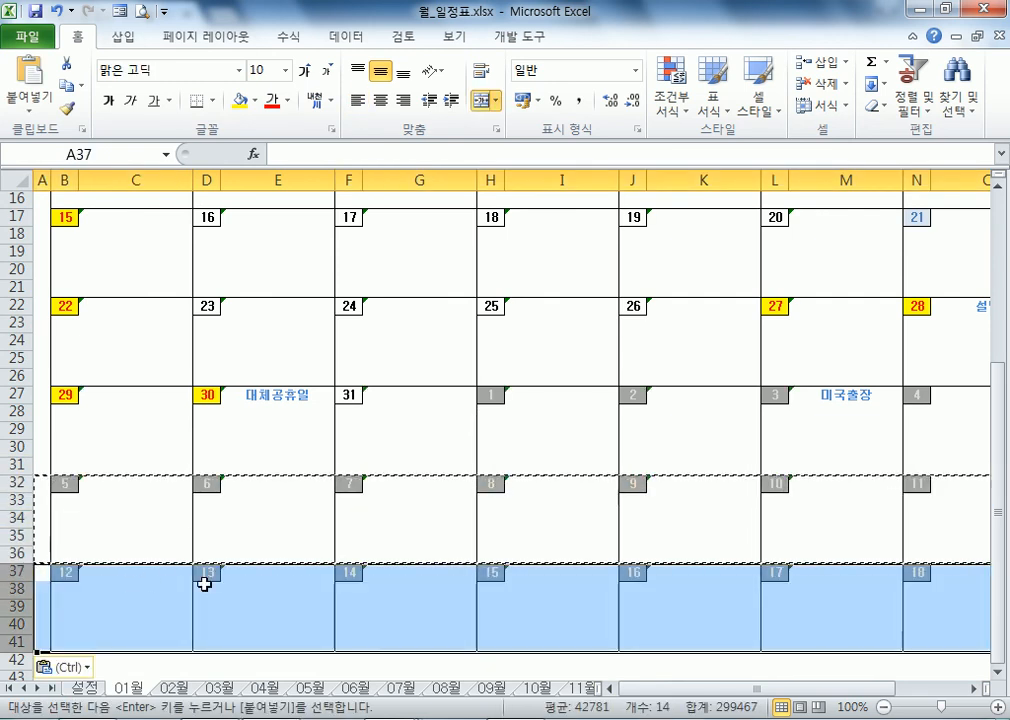
key(Escape)
click(206, 589)
Step: Delete the extra week rows 32–41 and move to the 02월 sheet
drag(18, 480, 49, 604)
right_click(82, 574)
click(124, 437)
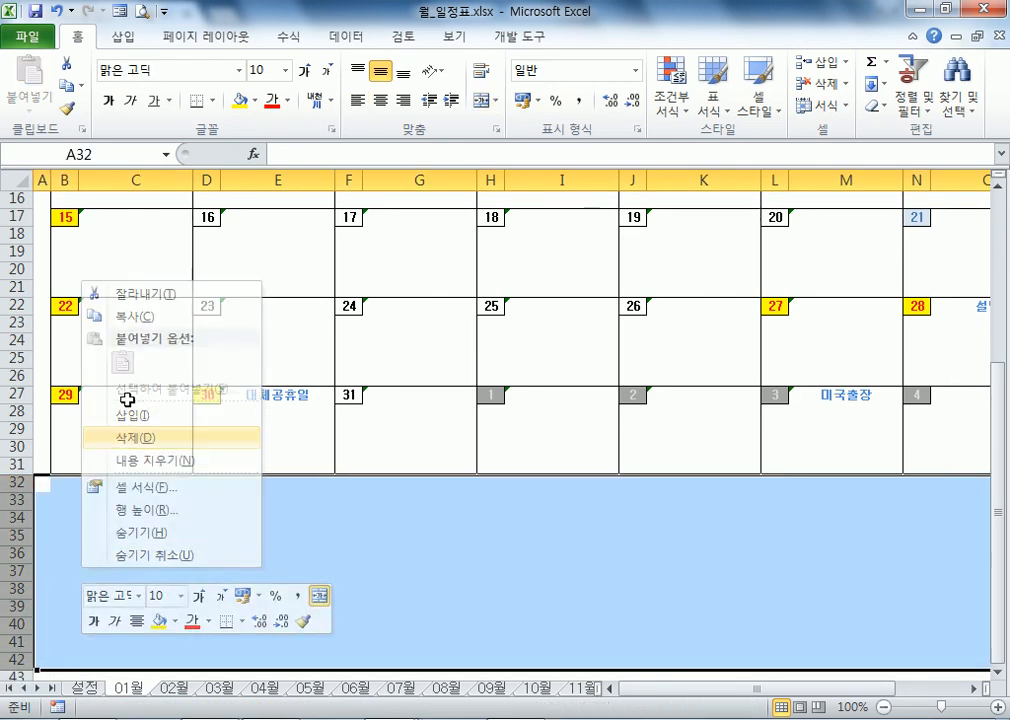
click(122, 378)
click(174, 688)
Step: On the February sheet, inspect the I7 lookup formula and the cells under the March overflow days
scroll(85, 356, up, 2)
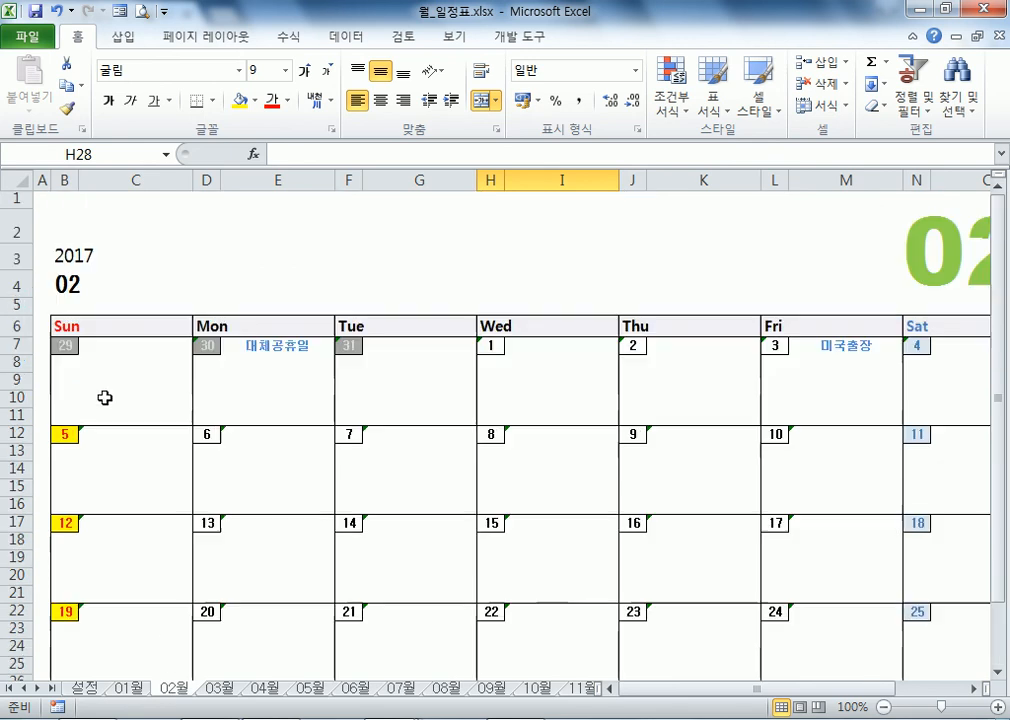
click(523, 348)
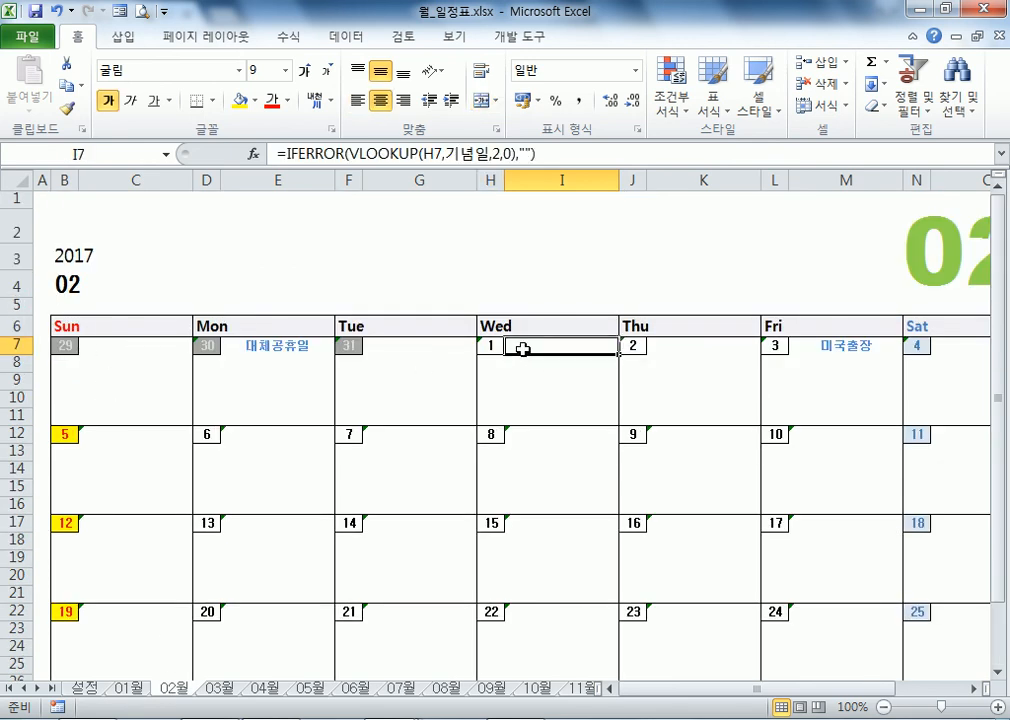
drag(377, 356, 128, 347)
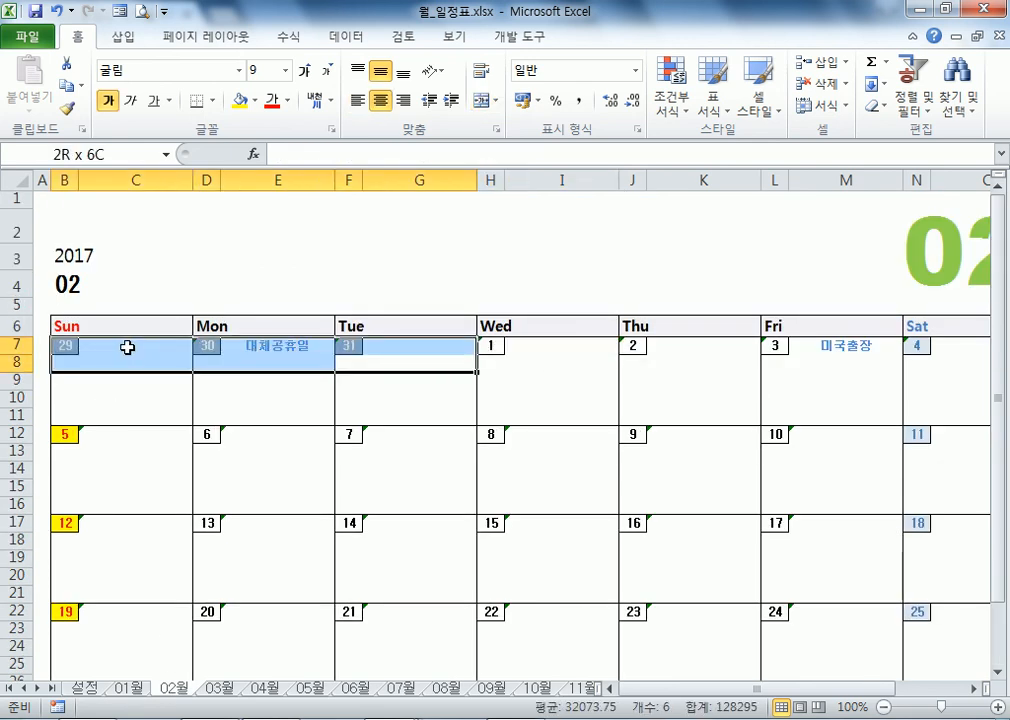
scroll(473, 401, down, 4)
drag(399, 455, 64, 233)
drag(514, 472, 884, 513)
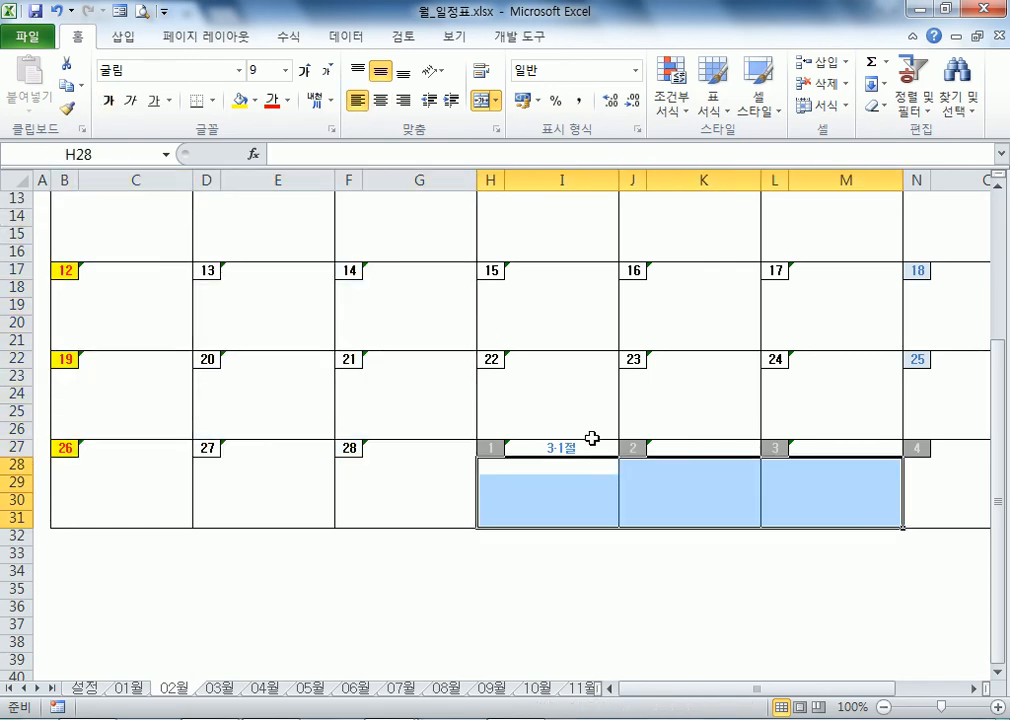
Step: Look over the May, June and July calendars and July's 3사분기개강 formula, then go to 설정
click(311, 688)
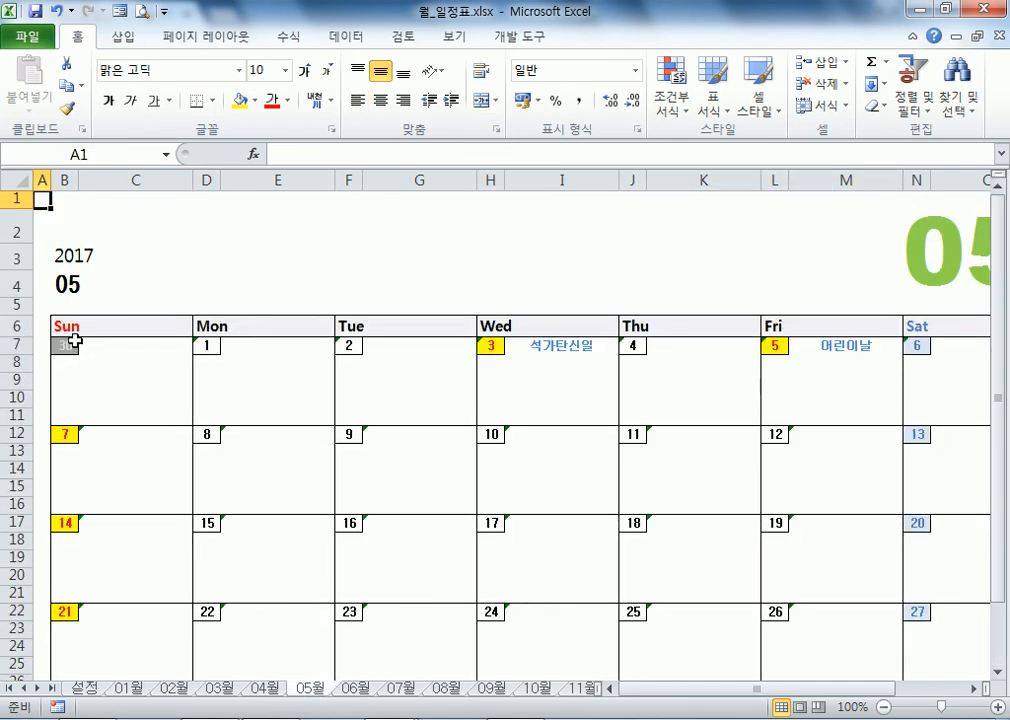
scroll(70, 351, down, 3)
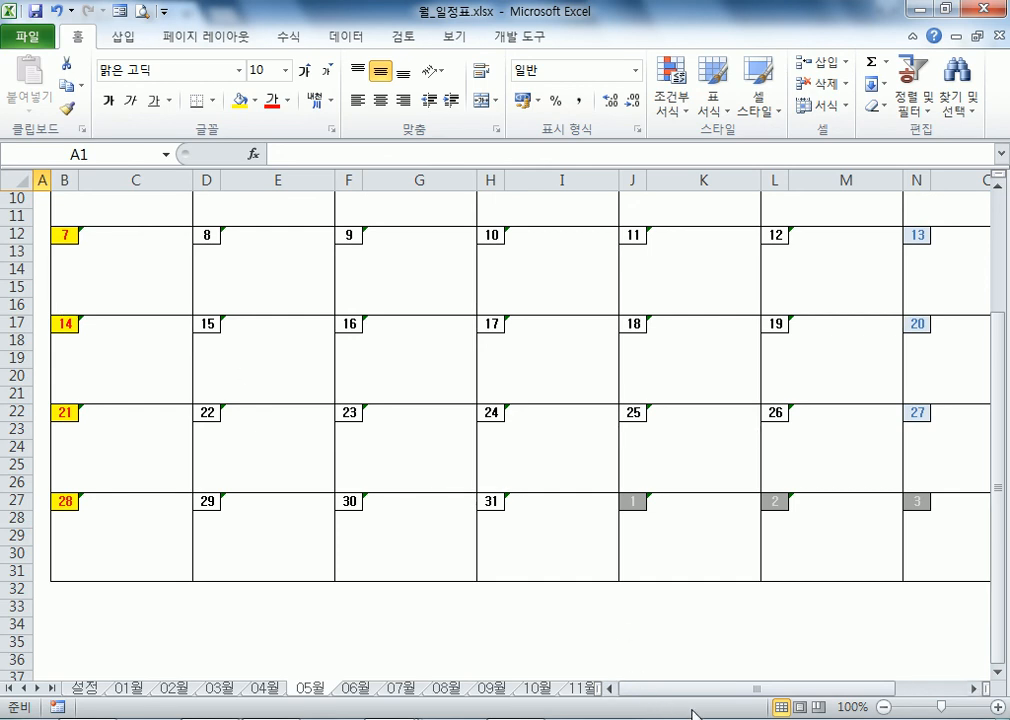
drag(771, 690, 852, 688)
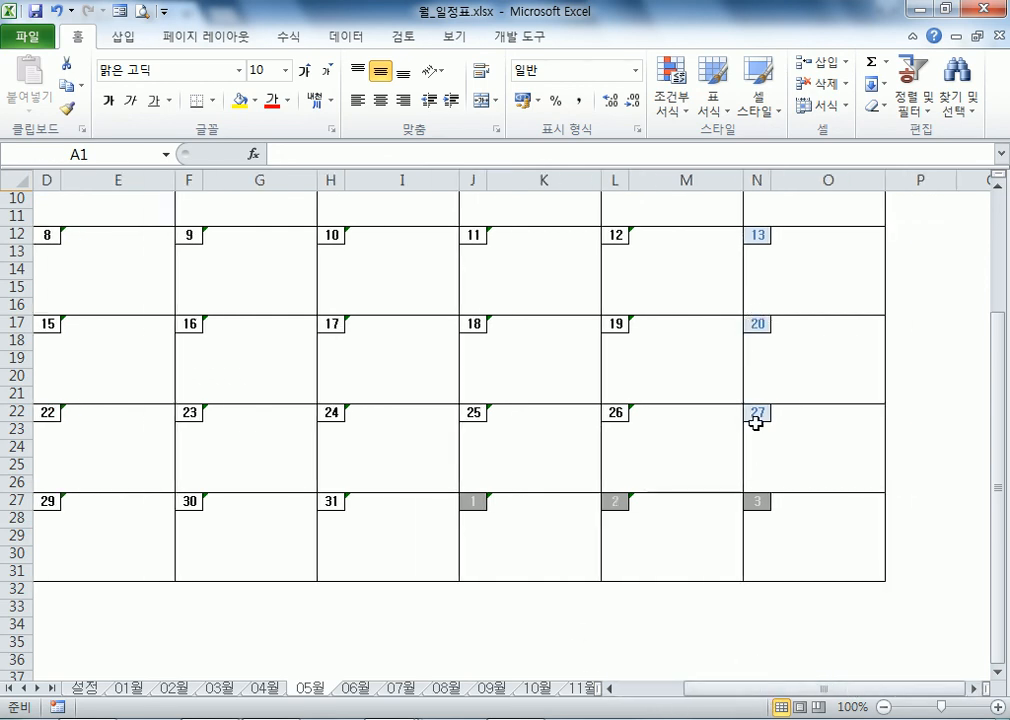
click(352, 690)
click(404, 690)
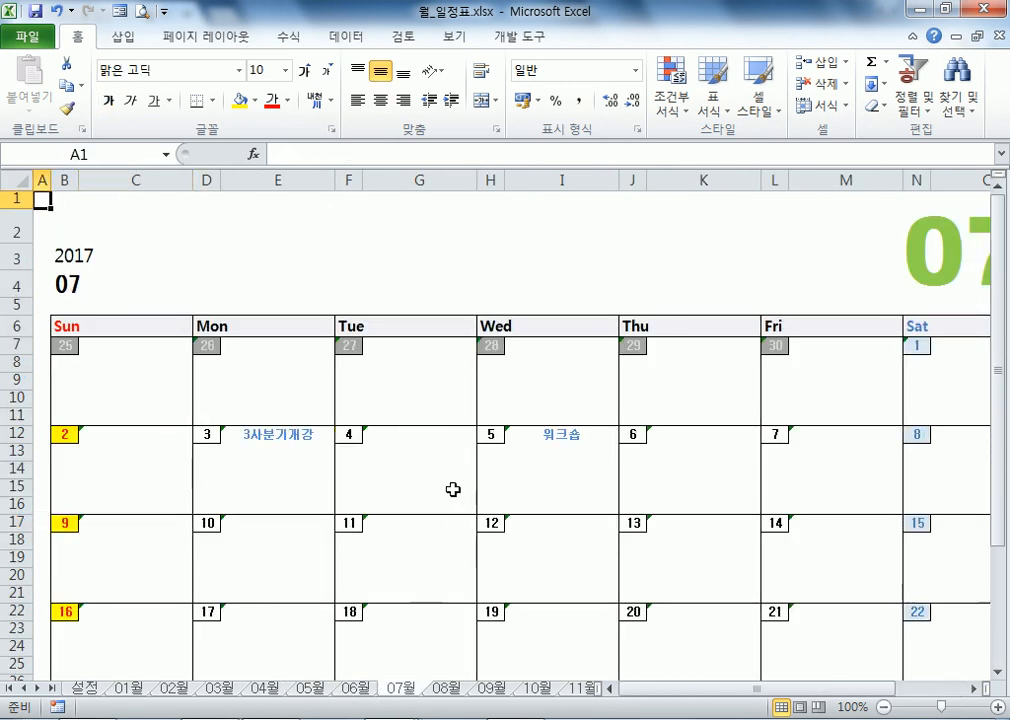
click(279, 436)
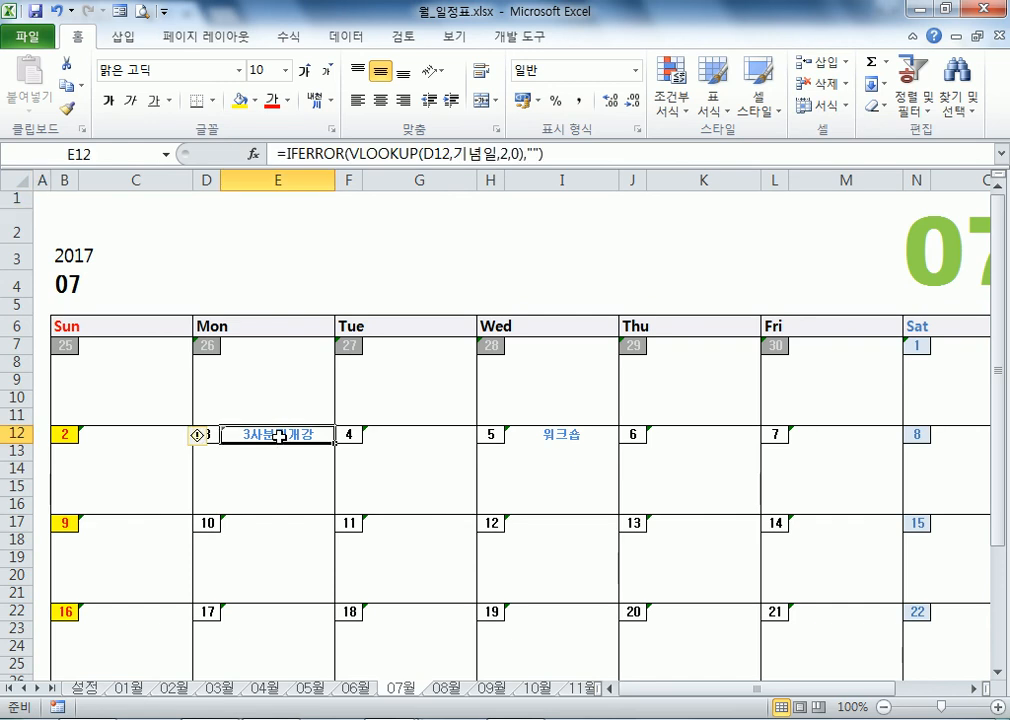
click(80, 689)
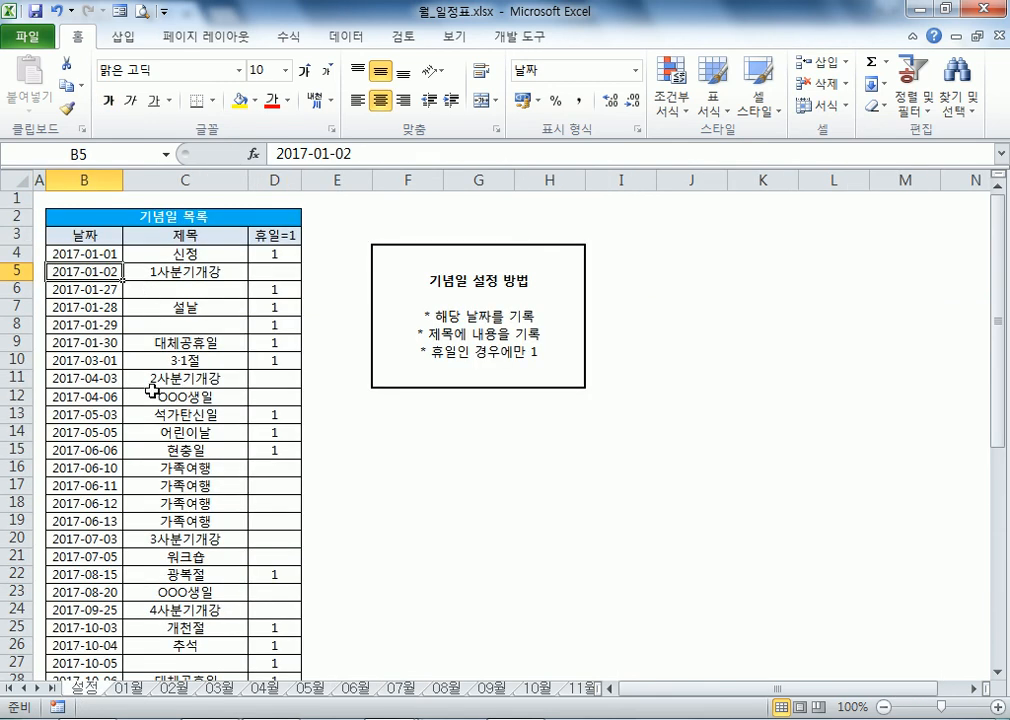
Step: On the June sheet, view the G12, H7, H12 and F12 formulas without changing them
click(356, 688)
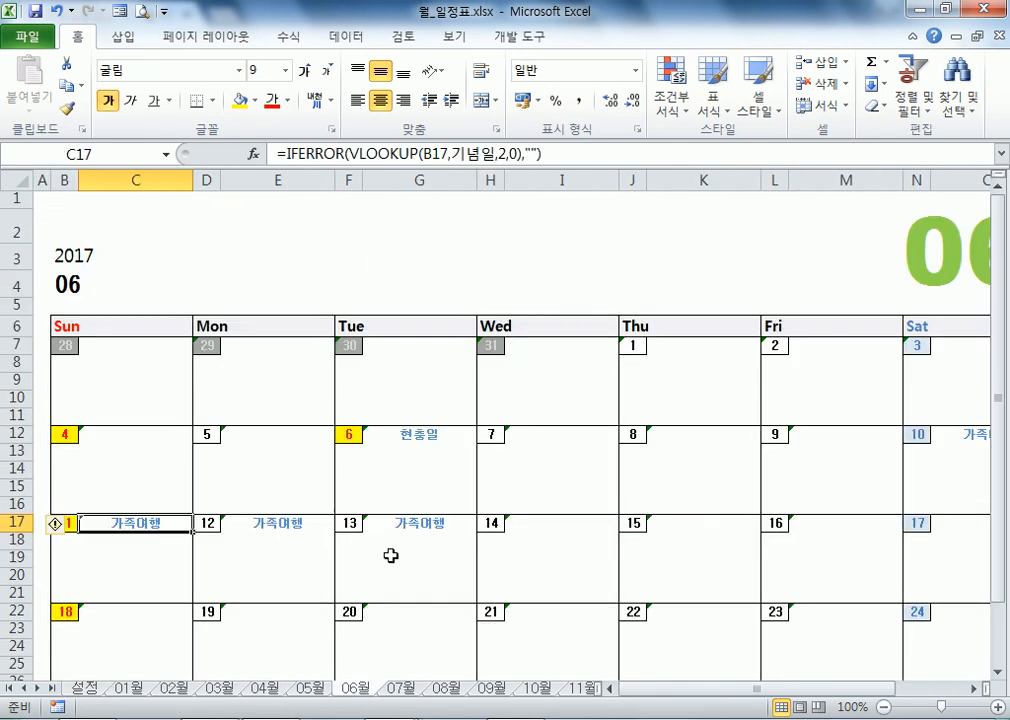
click(428, 449)
click(426, 435)
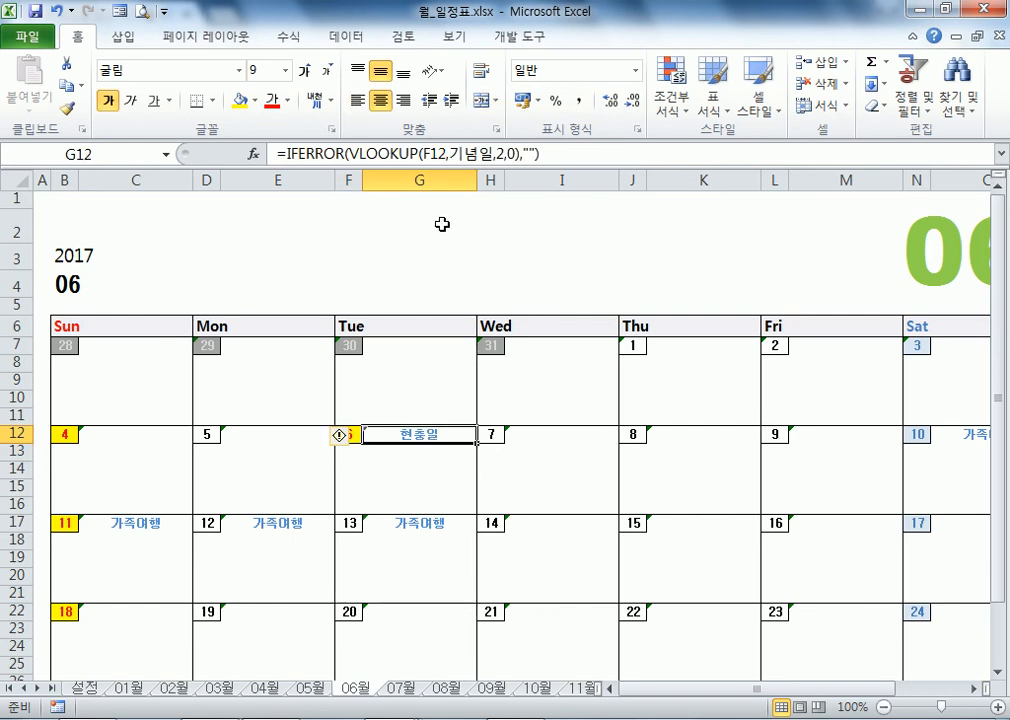
key(F2)
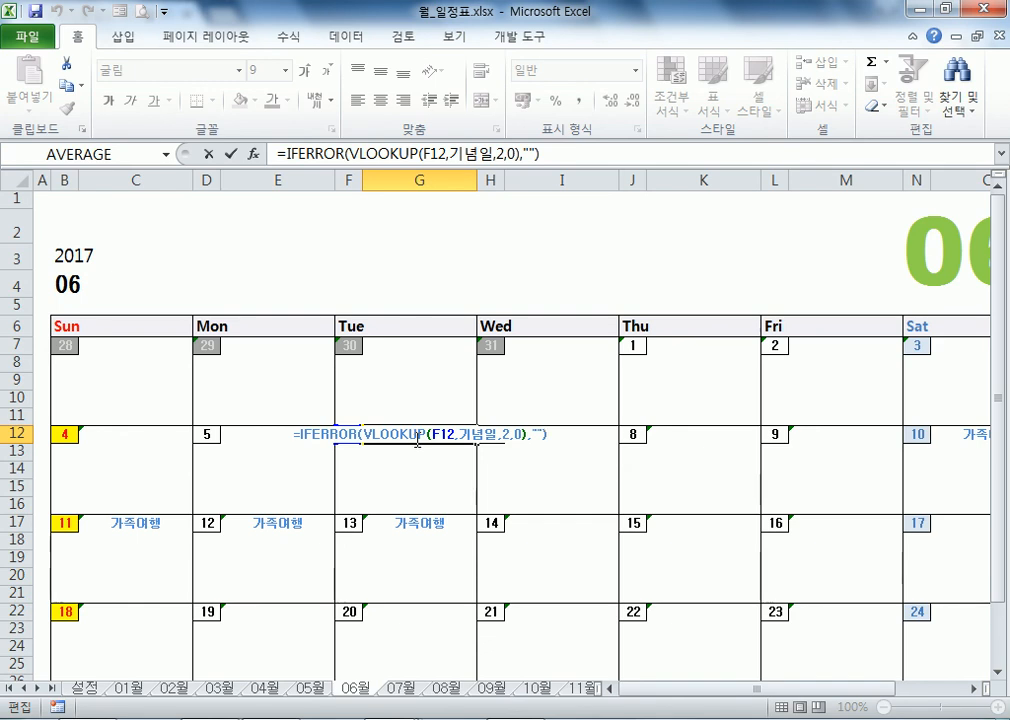
key(Escape)
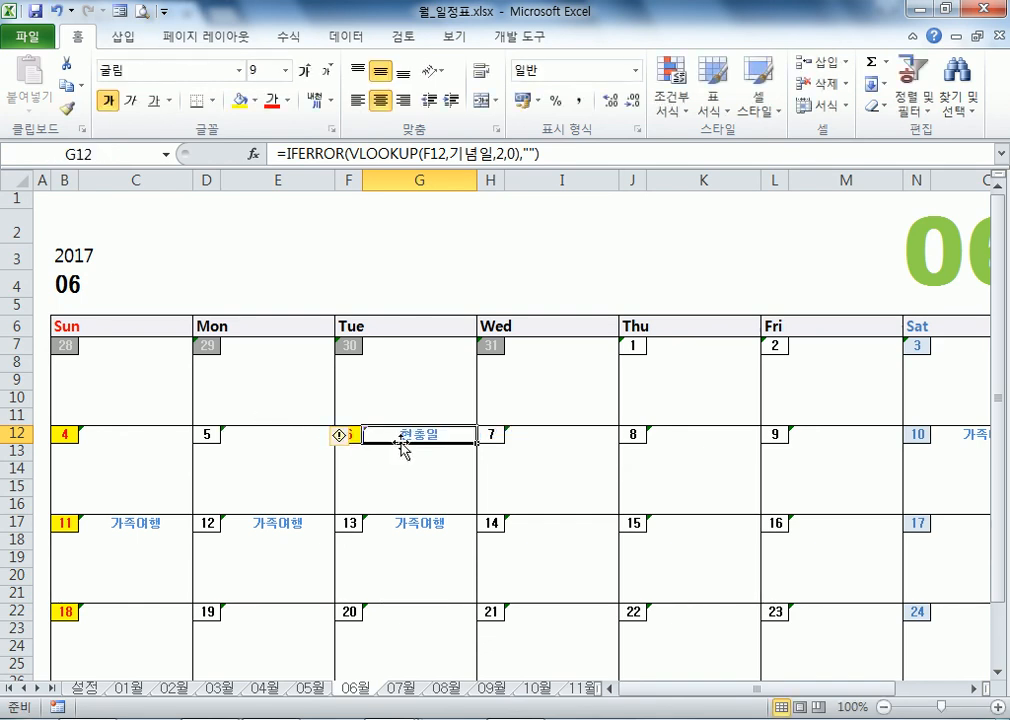
click(489, 348)
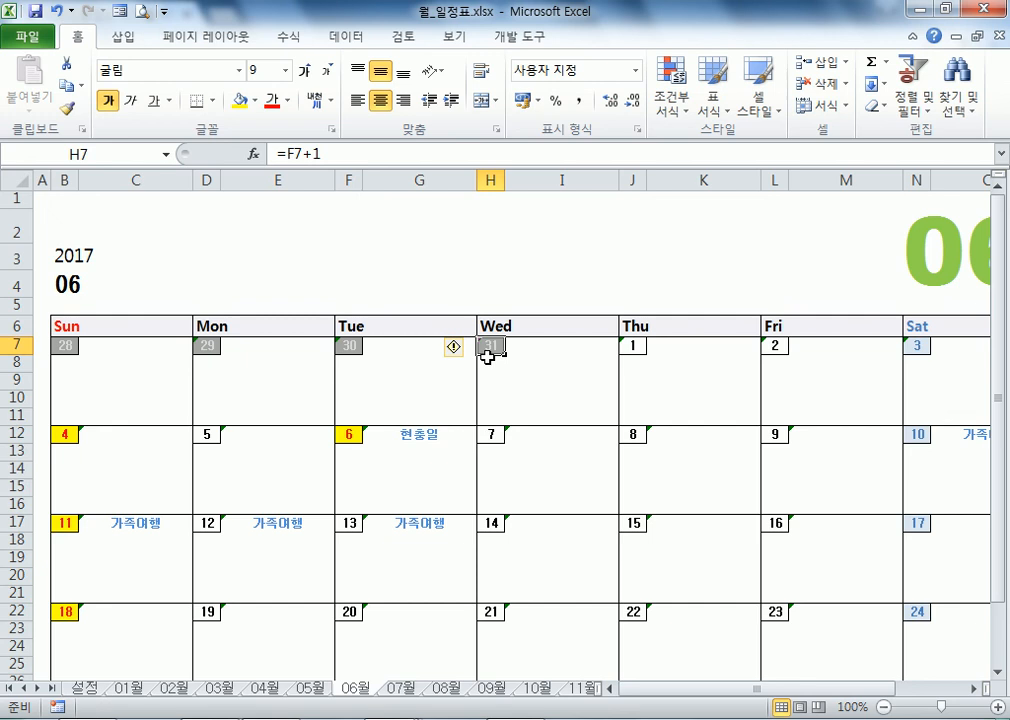
click(491, 437)
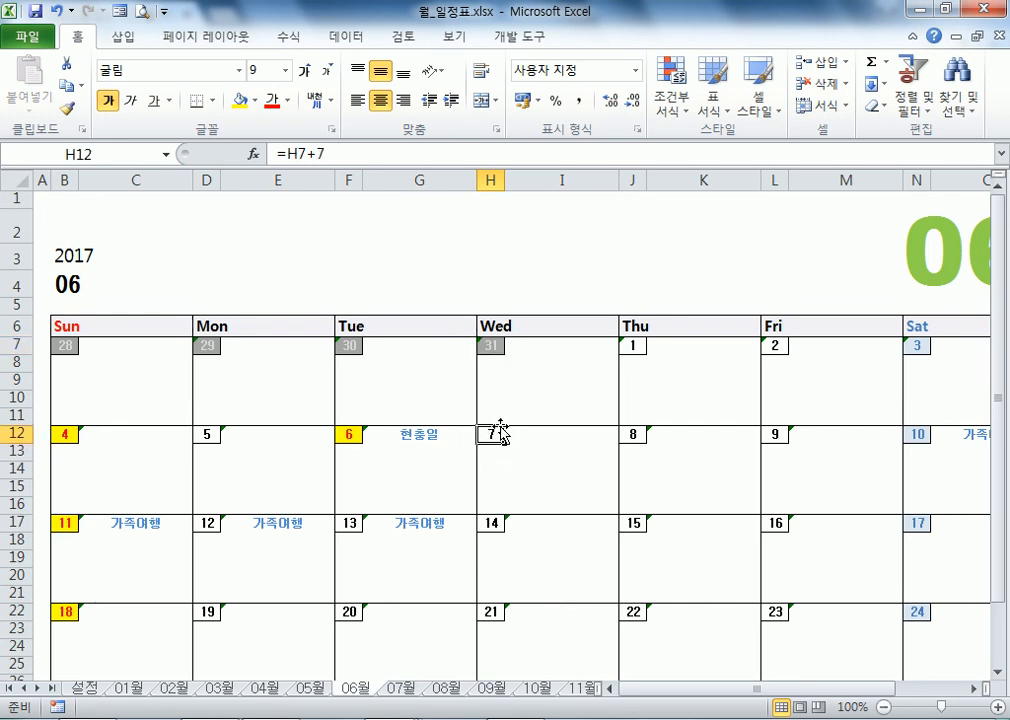
click(345, 435)
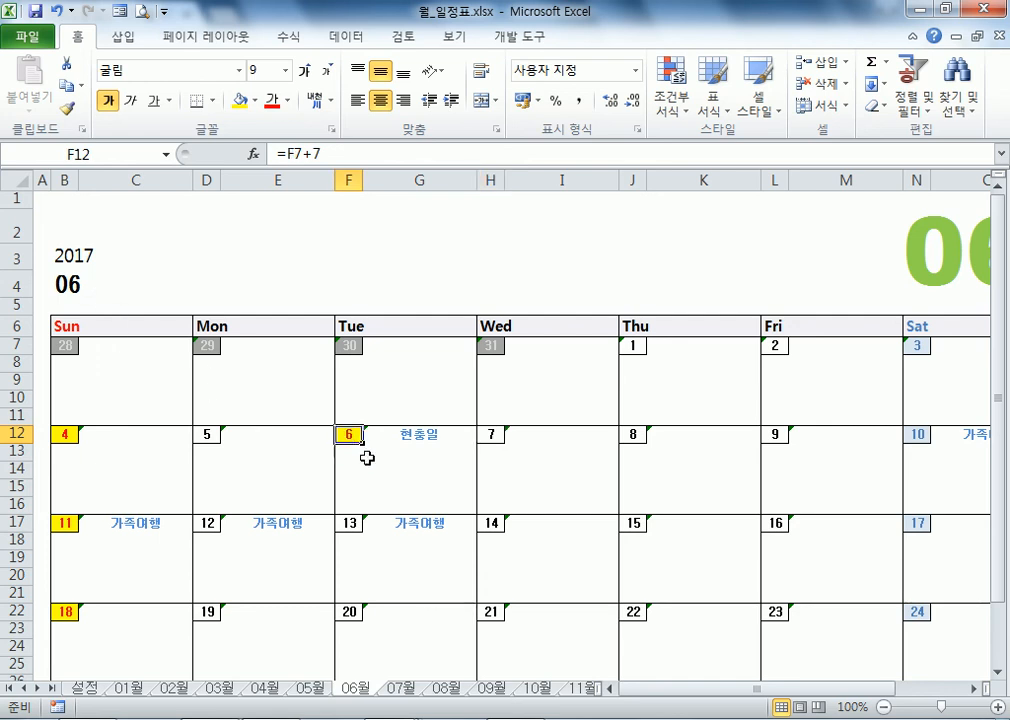
key(F2)
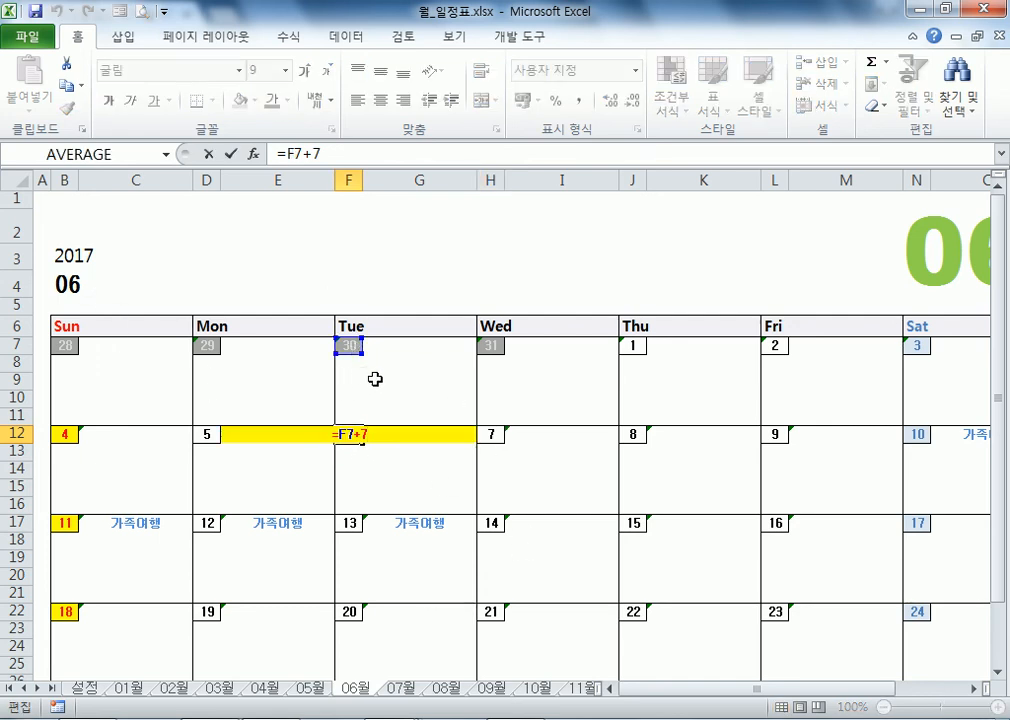
key(Escape)
Step: View the F7, D7 and B7 date formulas, including B7's B4 reference, then open 07월
click(351, 346)
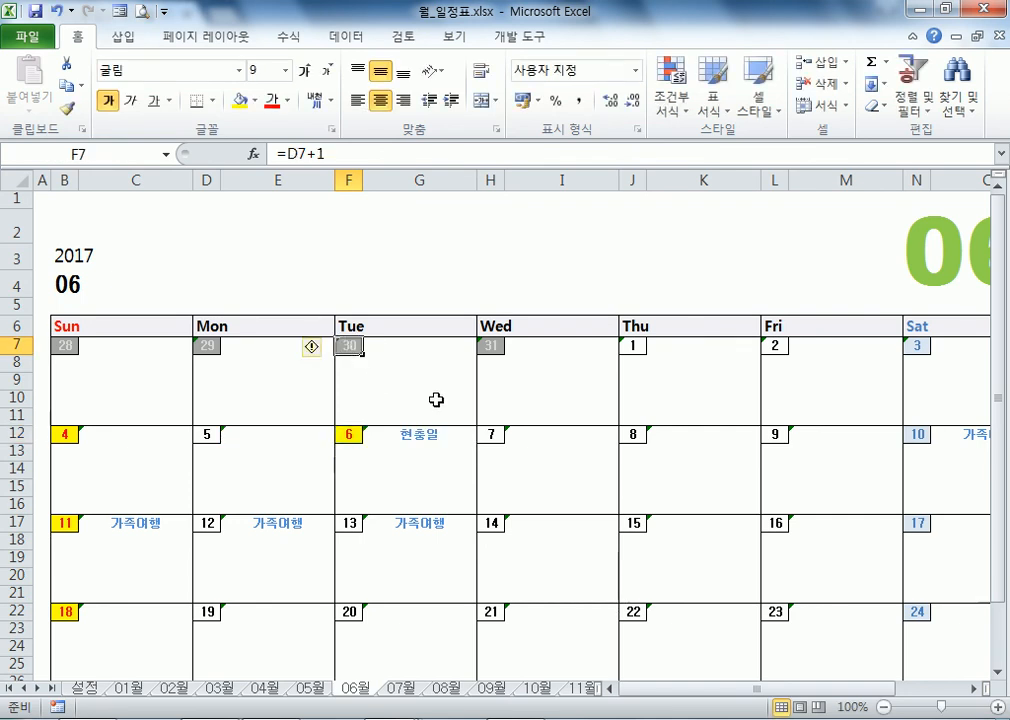
key(F2)
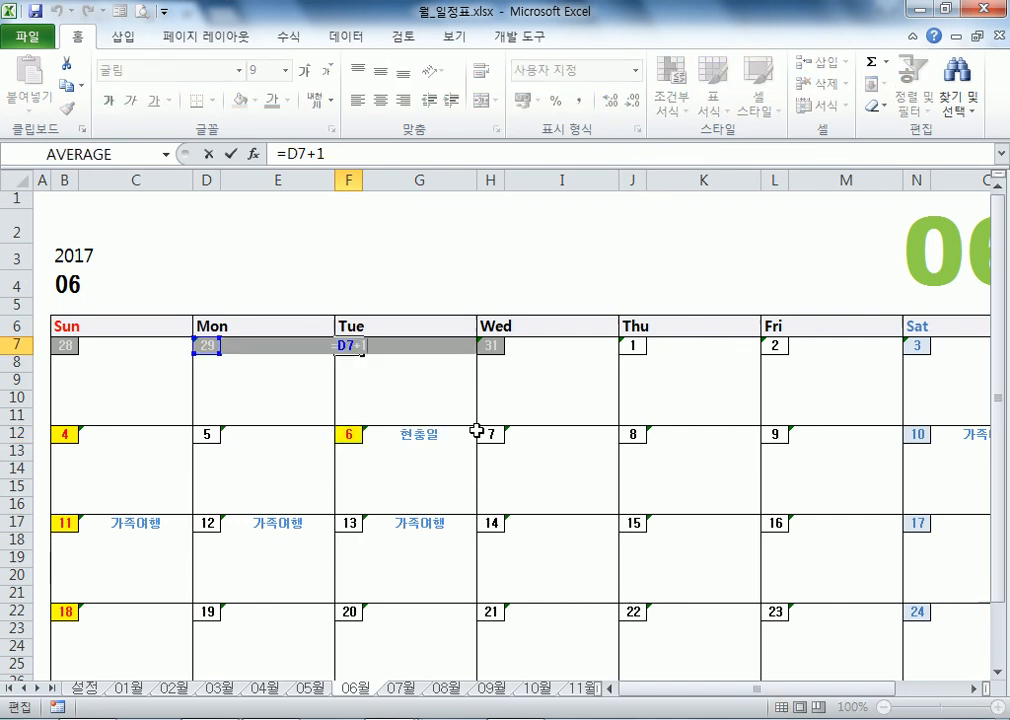
click(209, 343)
key(F2)
key(Escape)
click(59, 350)
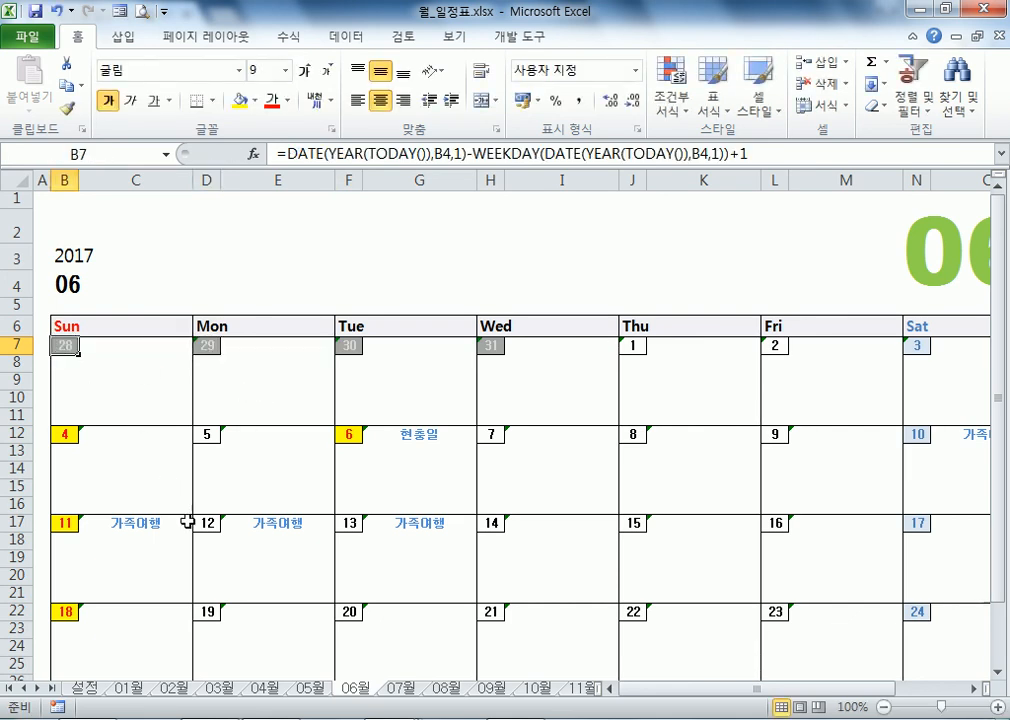
key(F2)
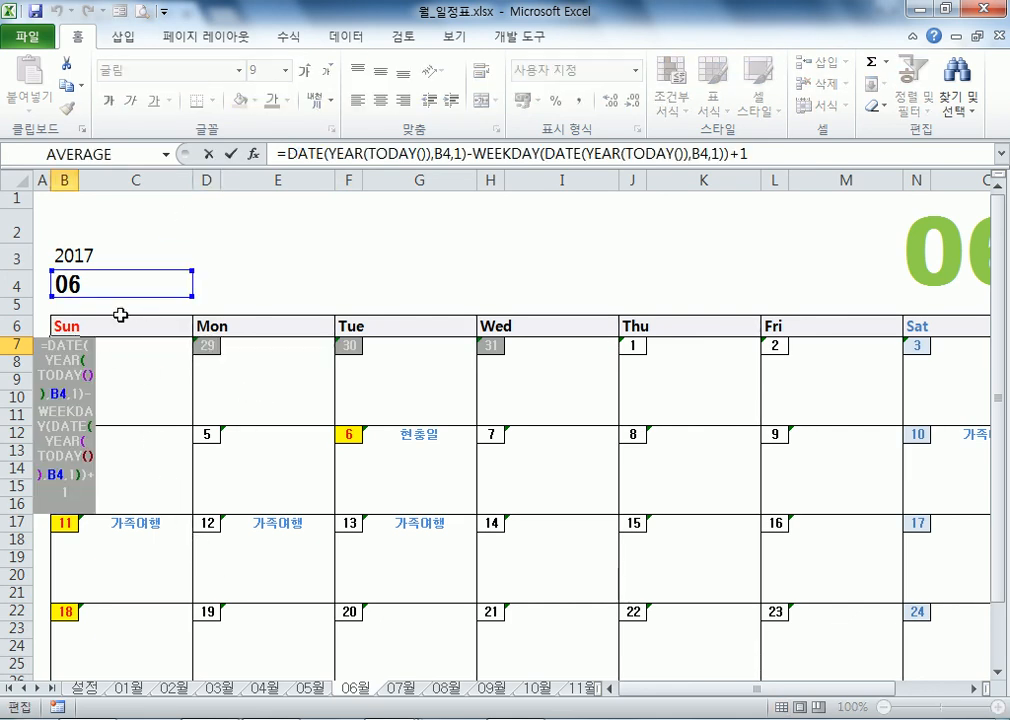
click(435, 156)
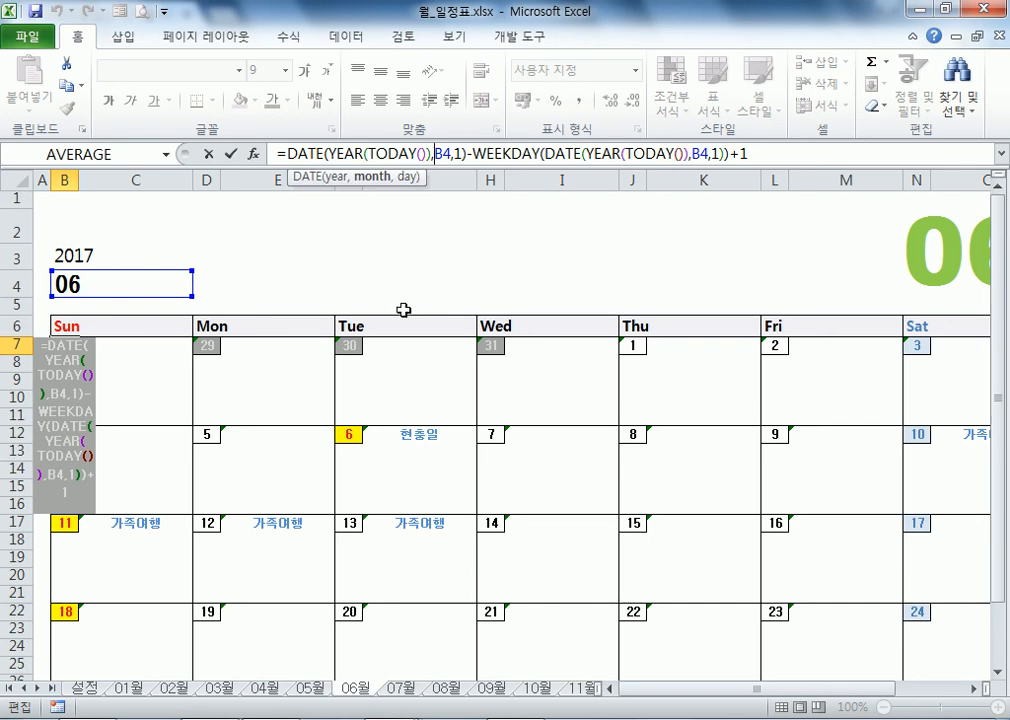
key(Escape)
click(387, 690)
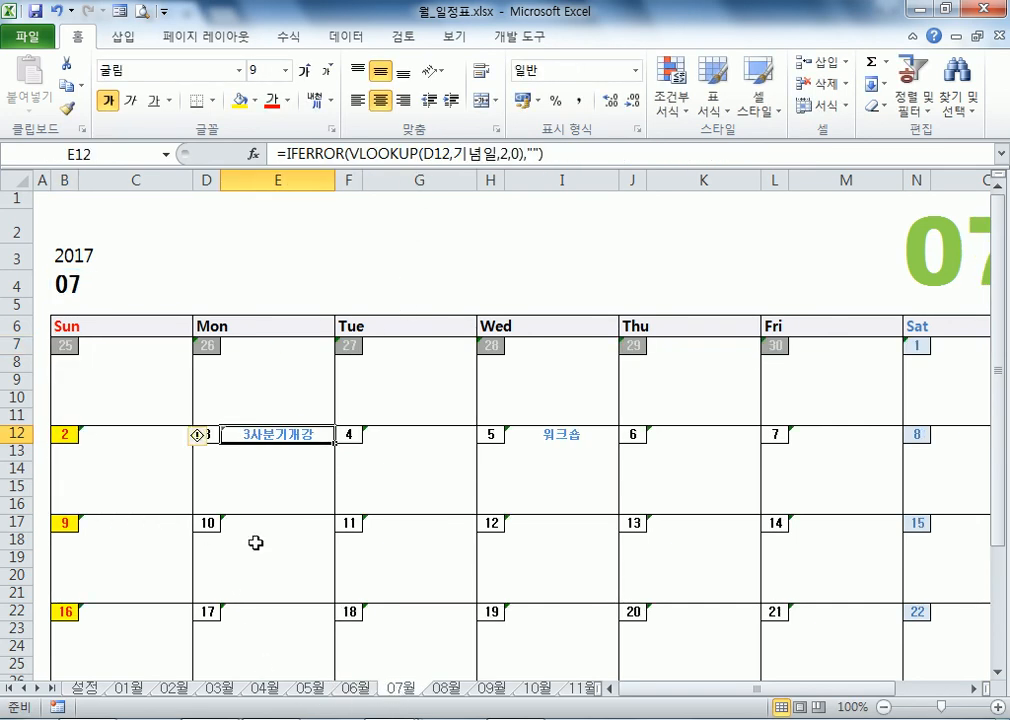
click(67, 346)
double_click(158, 382)
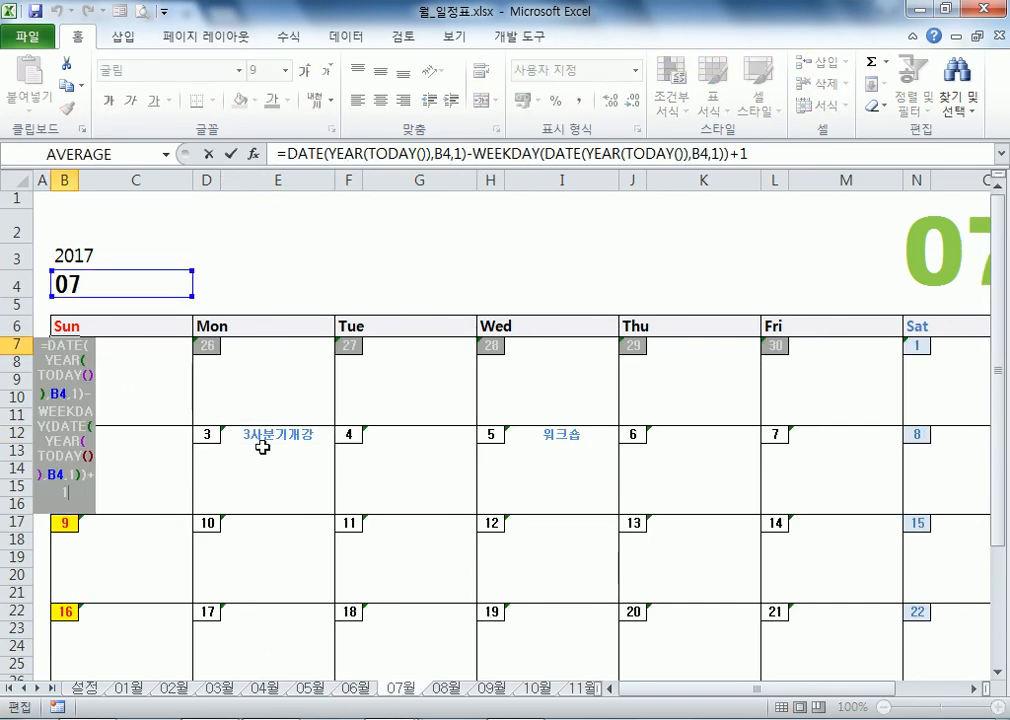
key(Escape)
click(207, 347)
click(64, 346)
click(206, 350)
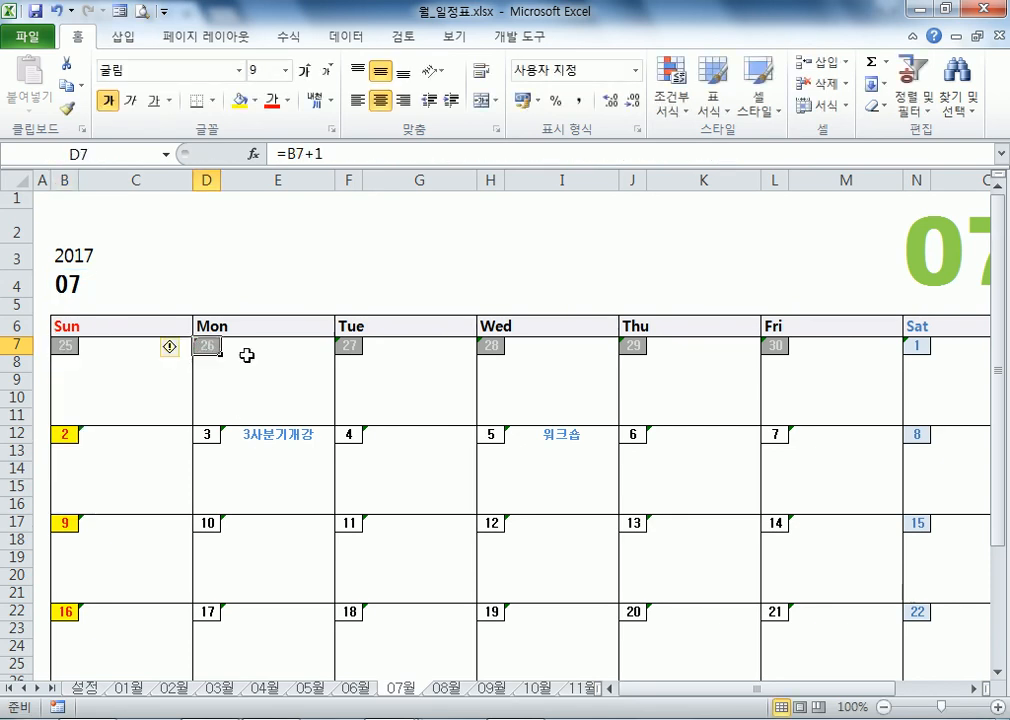
key(F2)
key(Escape)
click(204, 433)
click(210, 345)
click(207, 435)
key(F2)
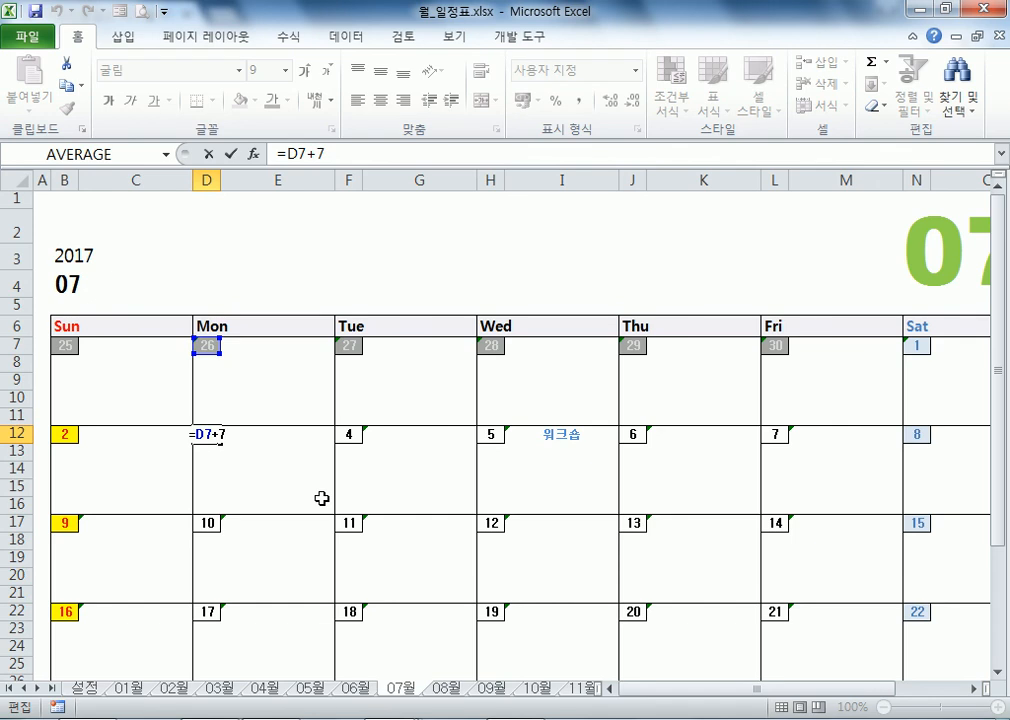
key(Escape)
click(63, 349)
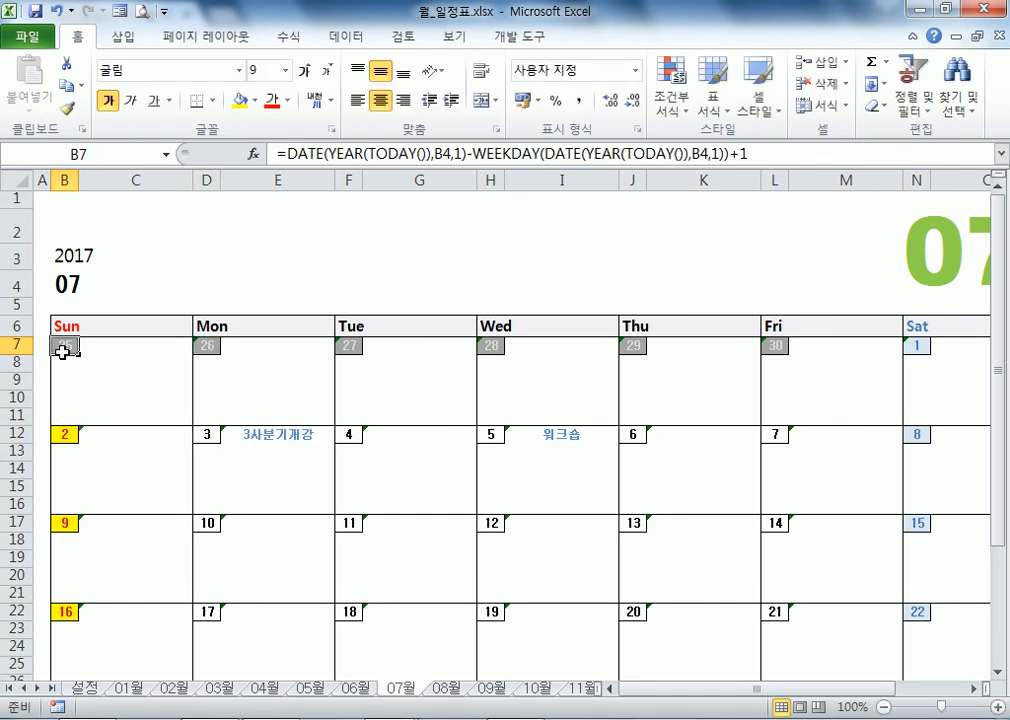
key(F2)
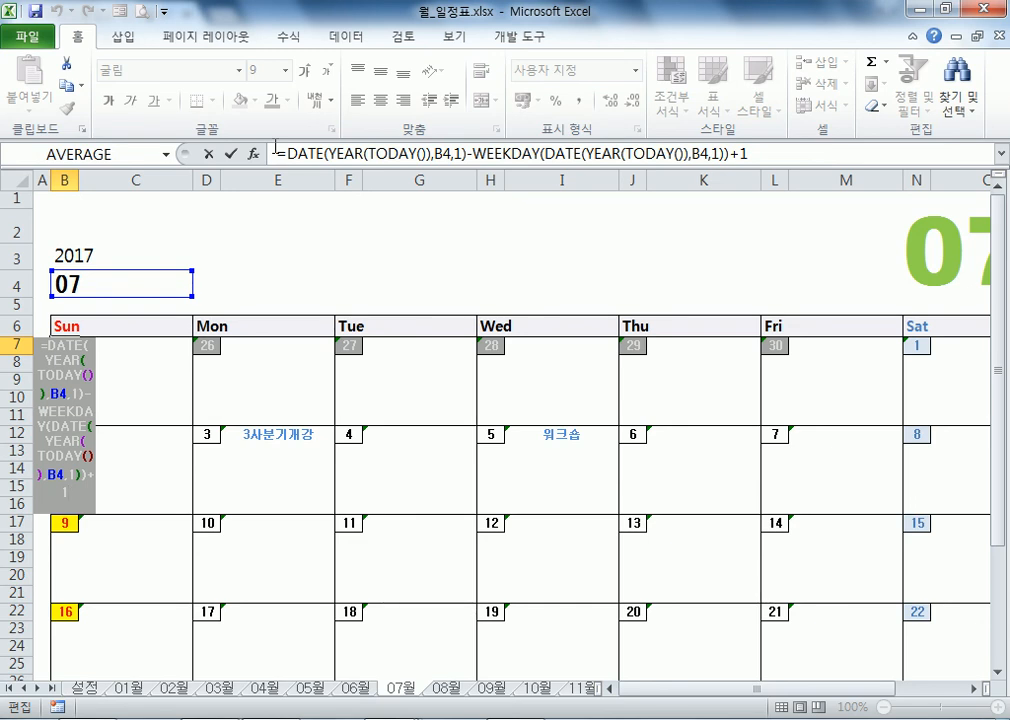
key(ctrl+Return)
ctrl+scroll(751, 295, down, 2)
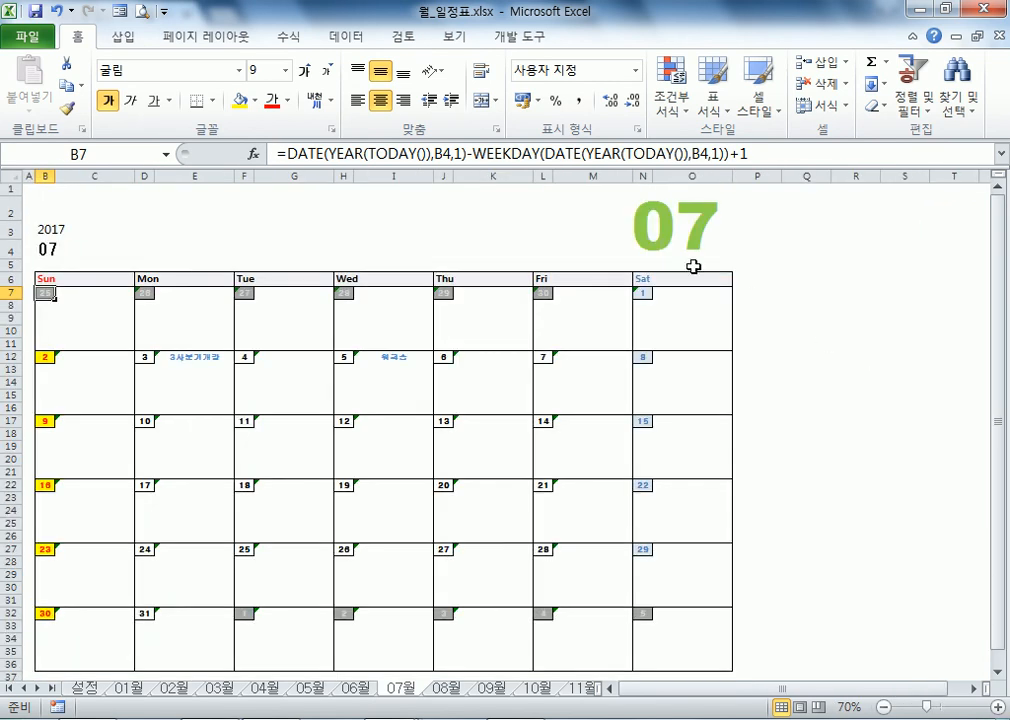
click(672, 230)
ctrl+scroll(672, 233, up, 4)
ctrl+scroll(658, 685, down, 2)
drag(692, 688, 790, 688)
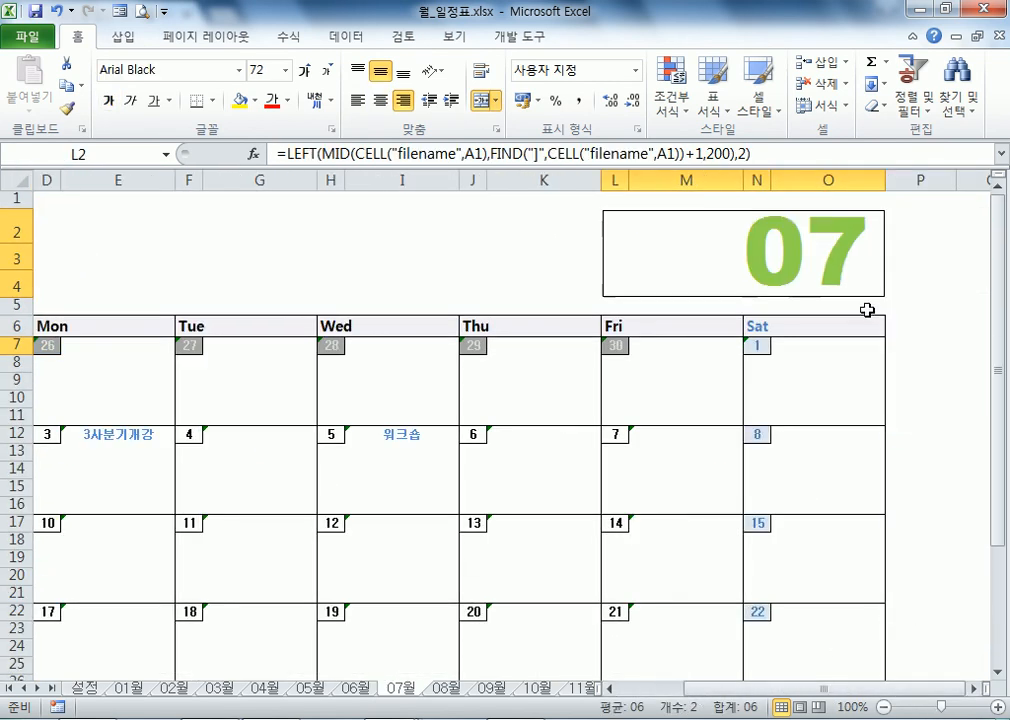
click(827, 250)
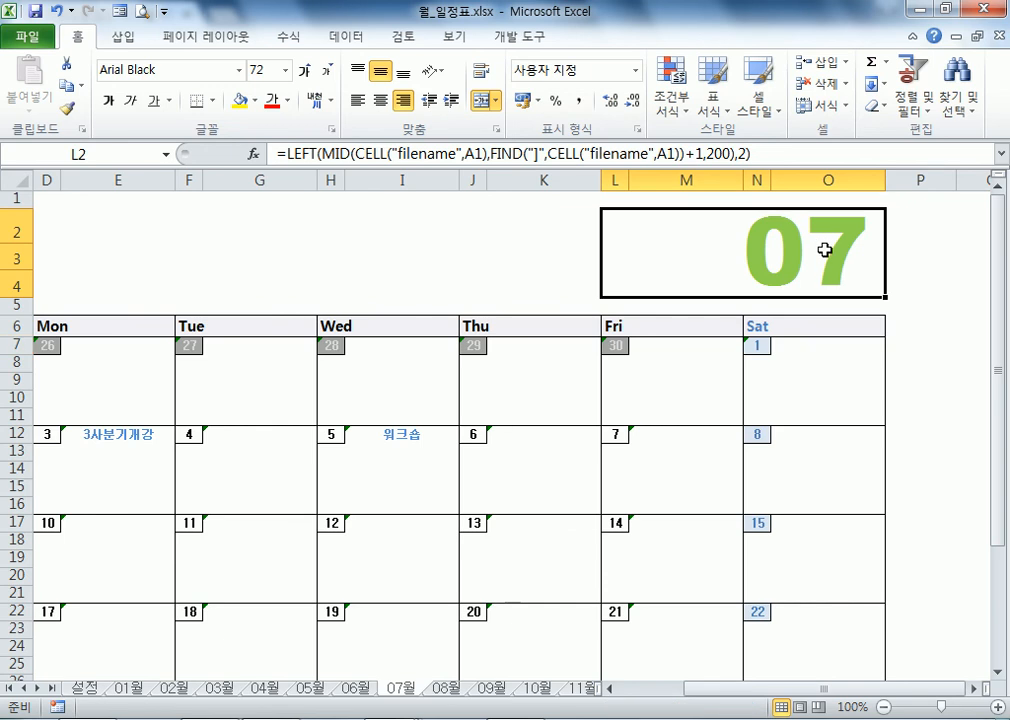
click(327, 72)
click(327, 72)
click(327, 72)
click(327, 72)
click(327, 72)
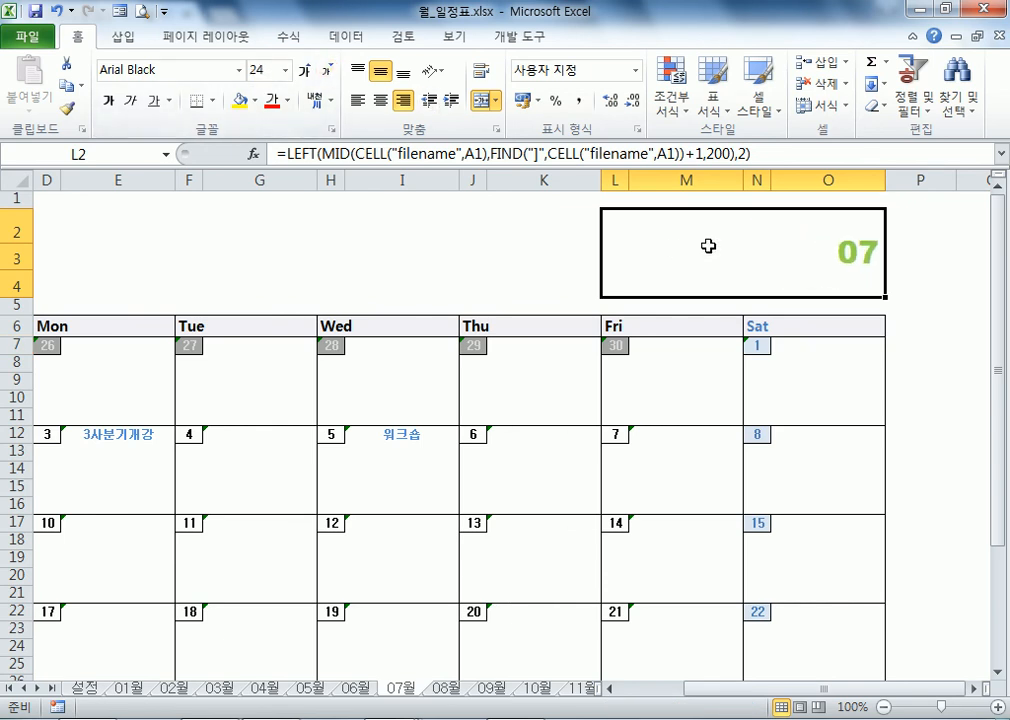
key(ctrl+z)
key(ctrl+z)
key(ctrl+z)
key(ctrl+z)
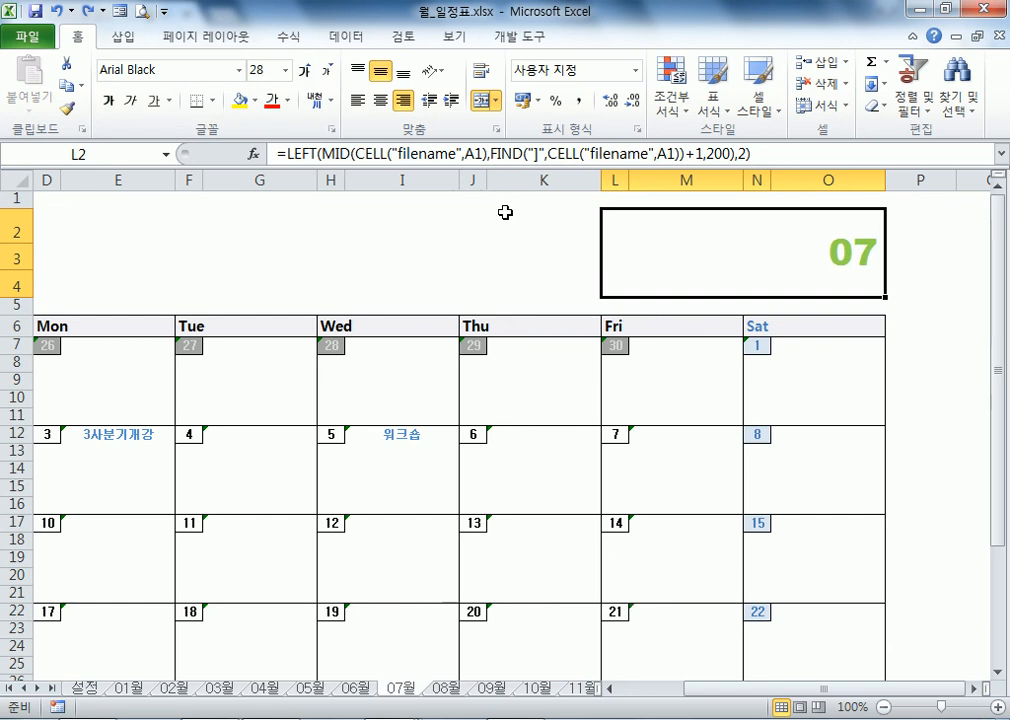
key(ctrl+z)
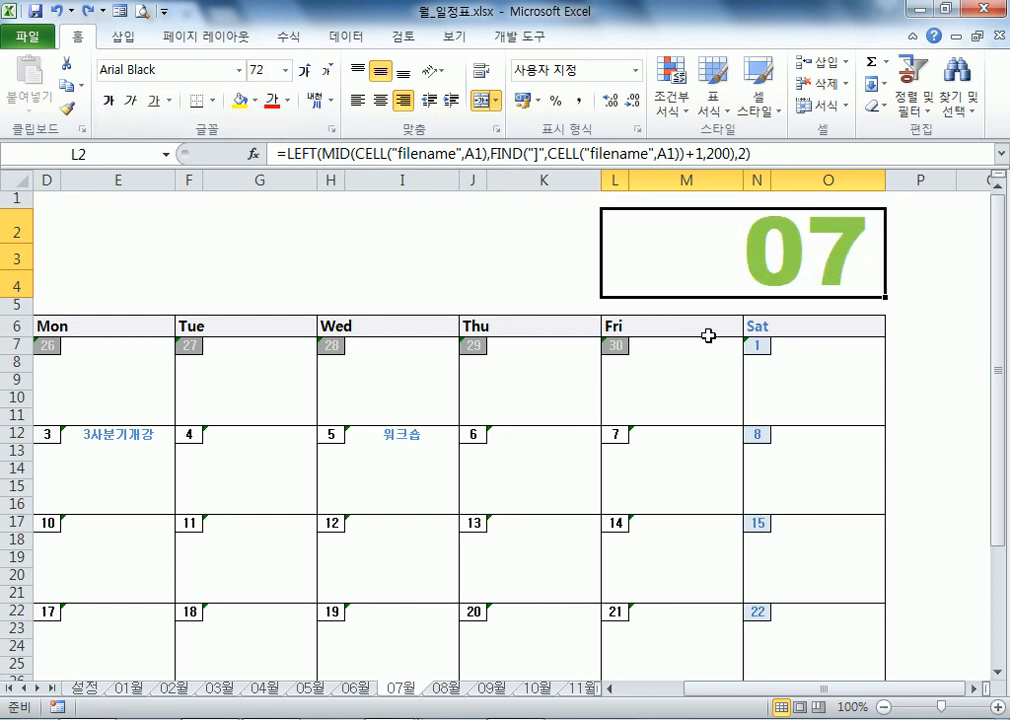
click(241, 71)
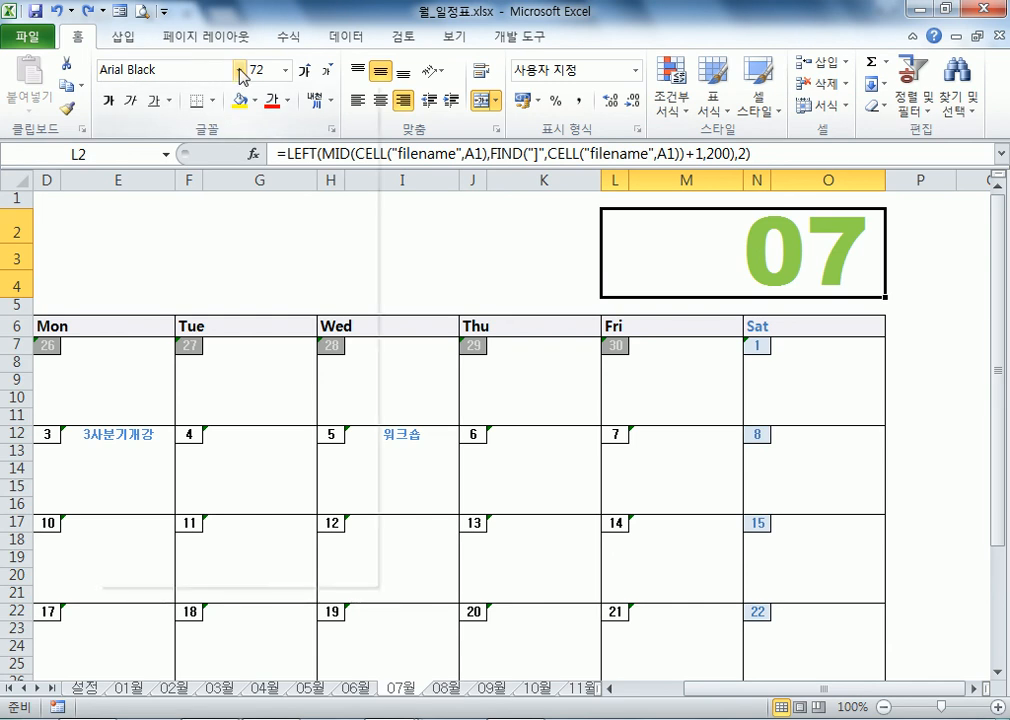
key(Escape)
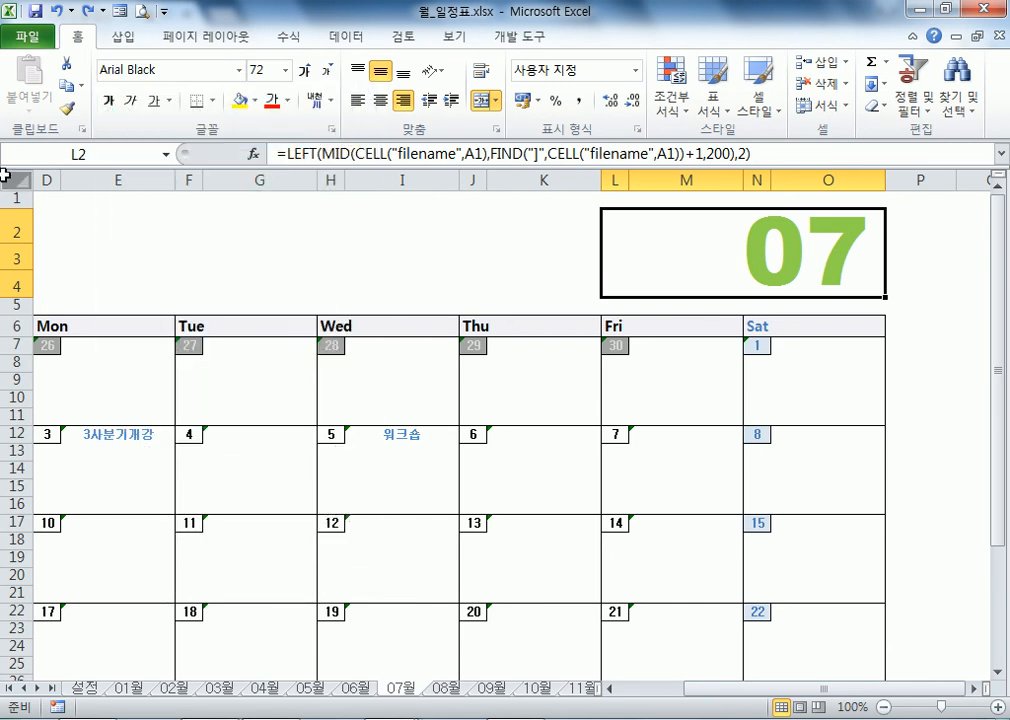
click(15, 179)
click(241, 71)
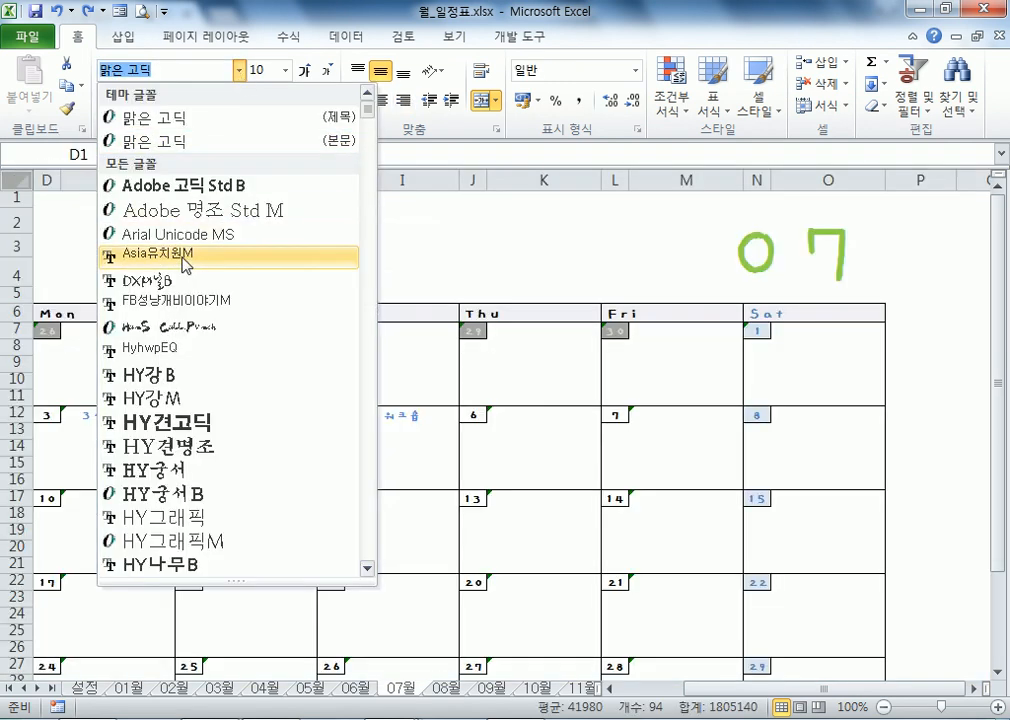
scroll(175, 240, down, 10)
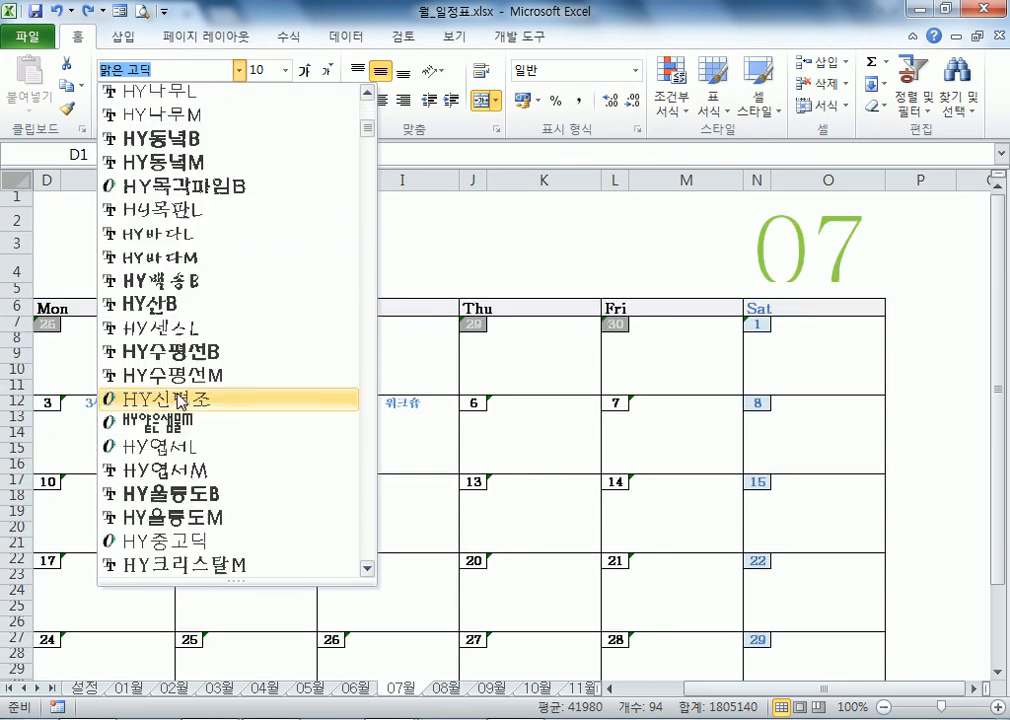
scroll(185, 248, up, 5)
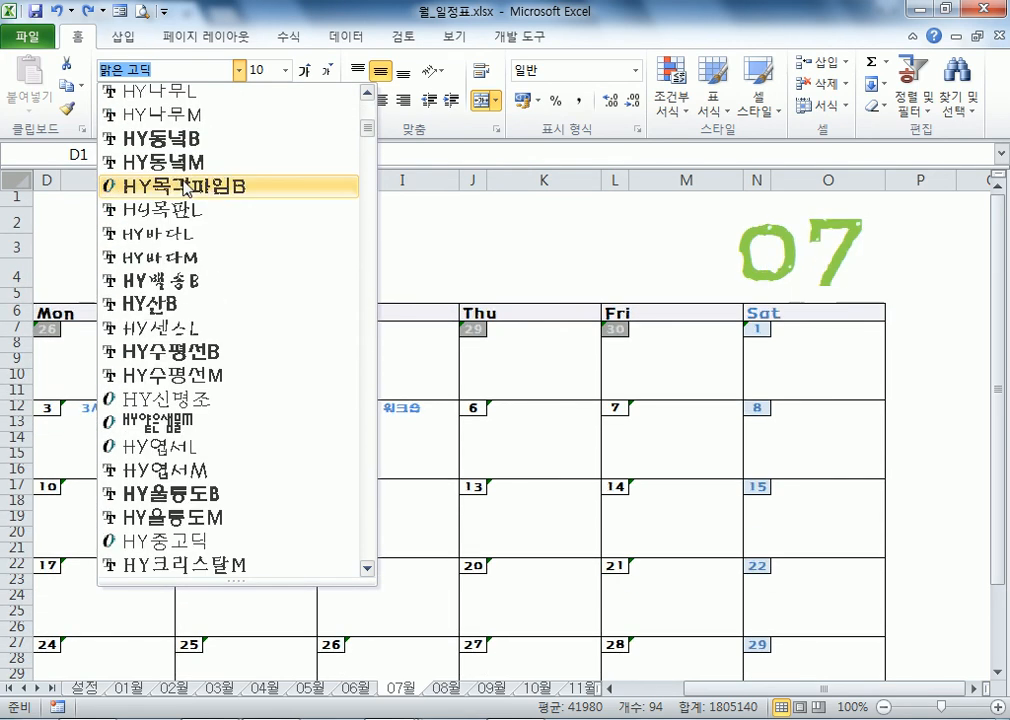
scroll(185, 183, up, 3)
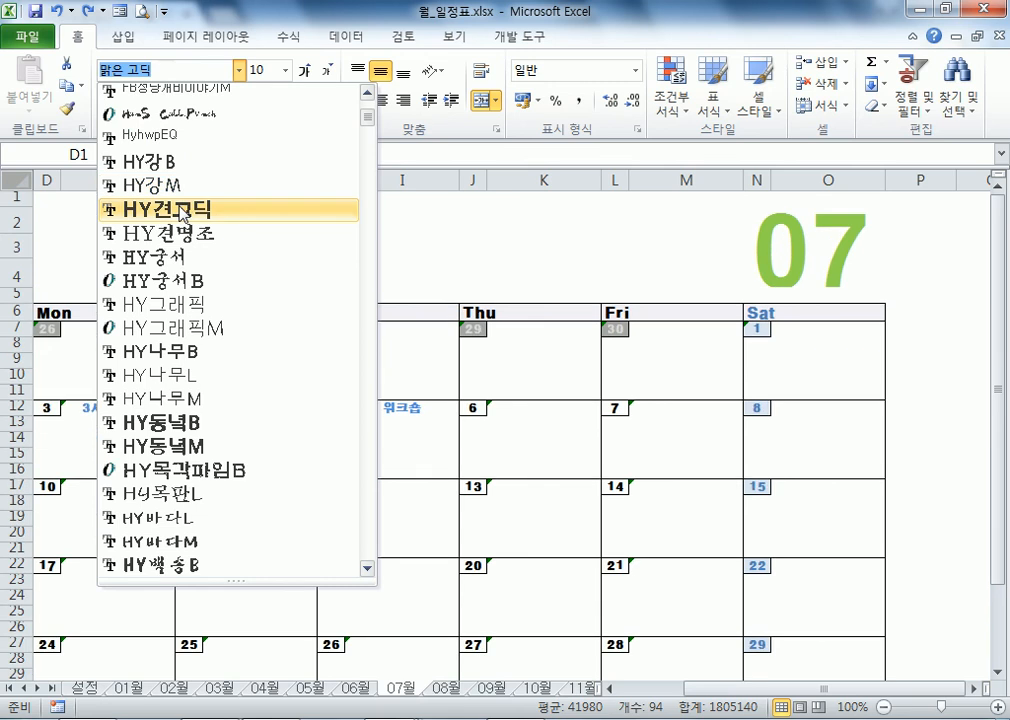
click(180, 208)
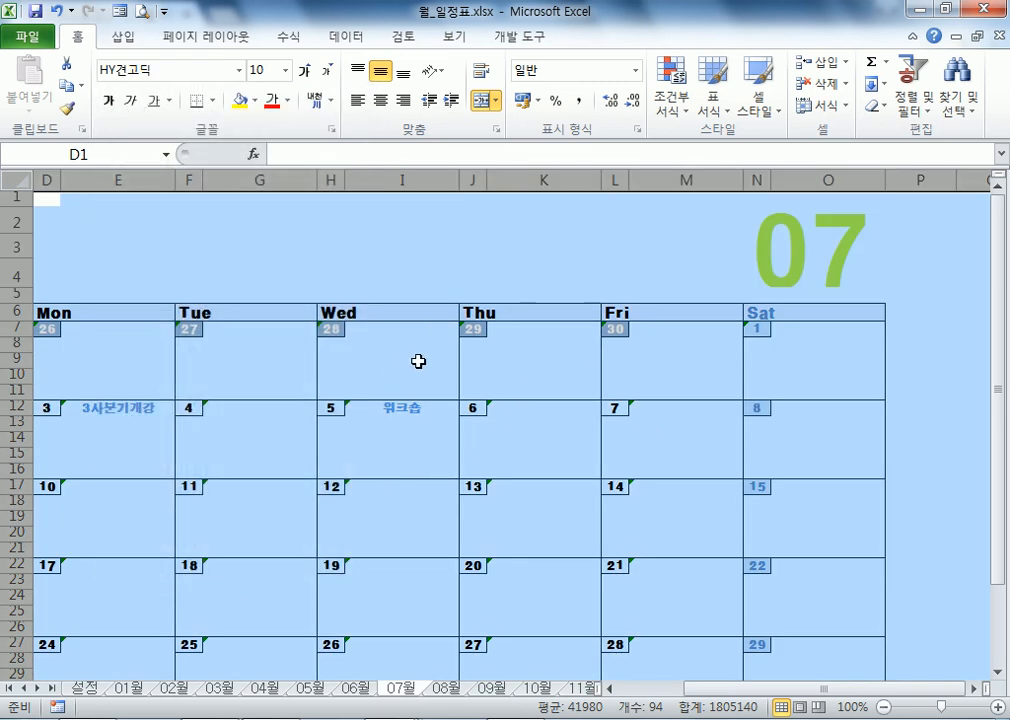
click(500, 372)
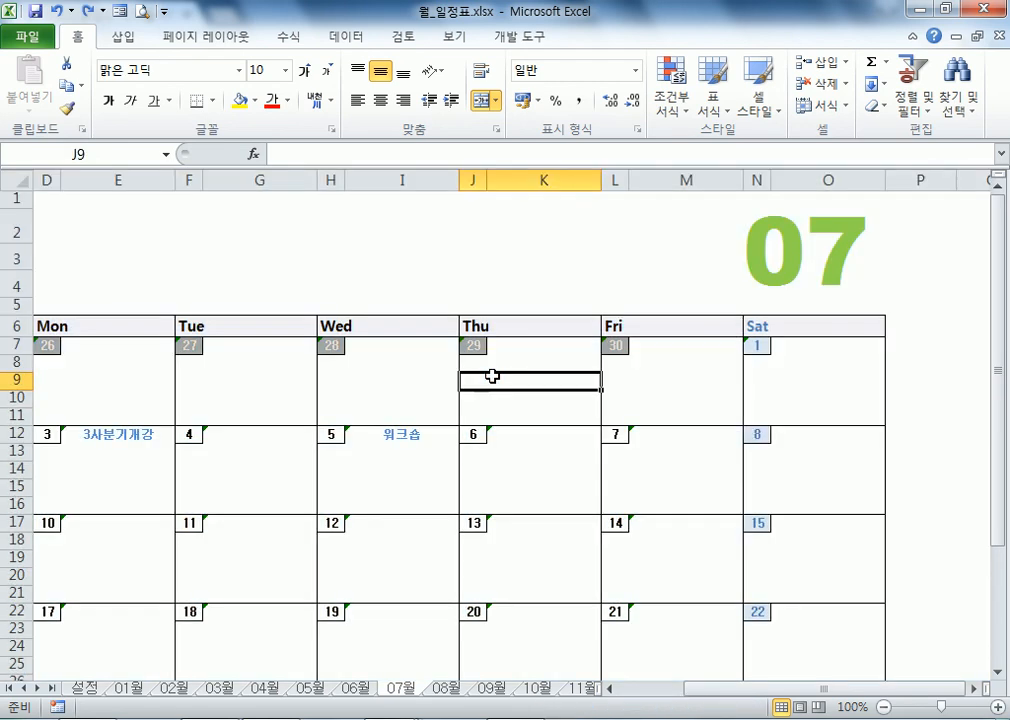
Step: Show the formulas behind the 07 title, the 워크숍 cell and the 28 date
click(501, 331)
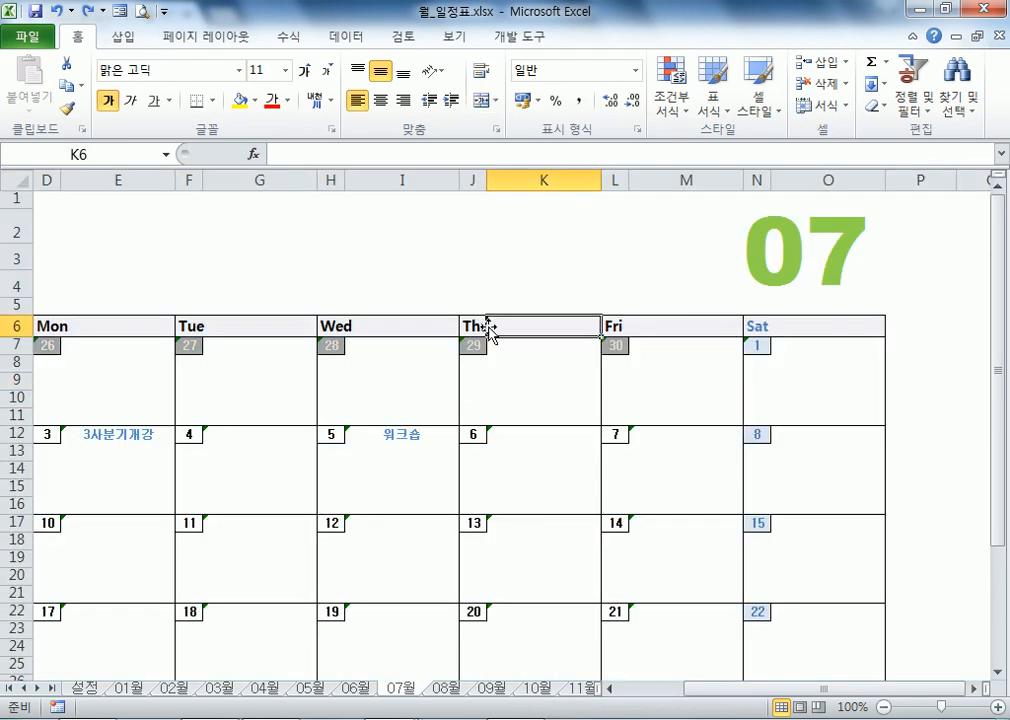
click(478, 326)
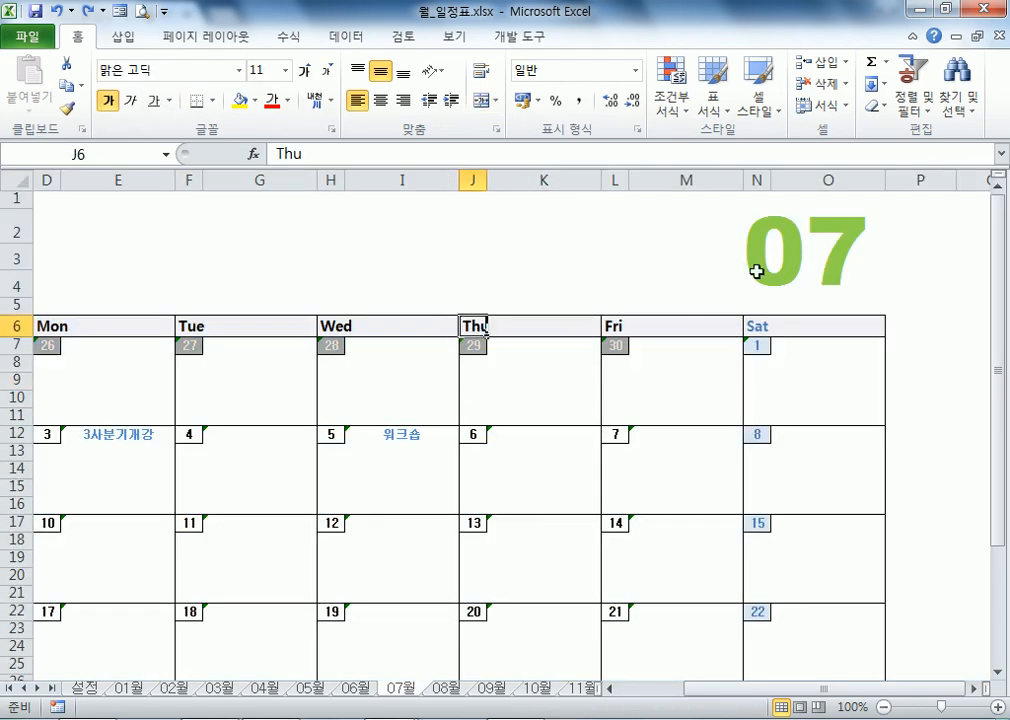
click(610, 212)
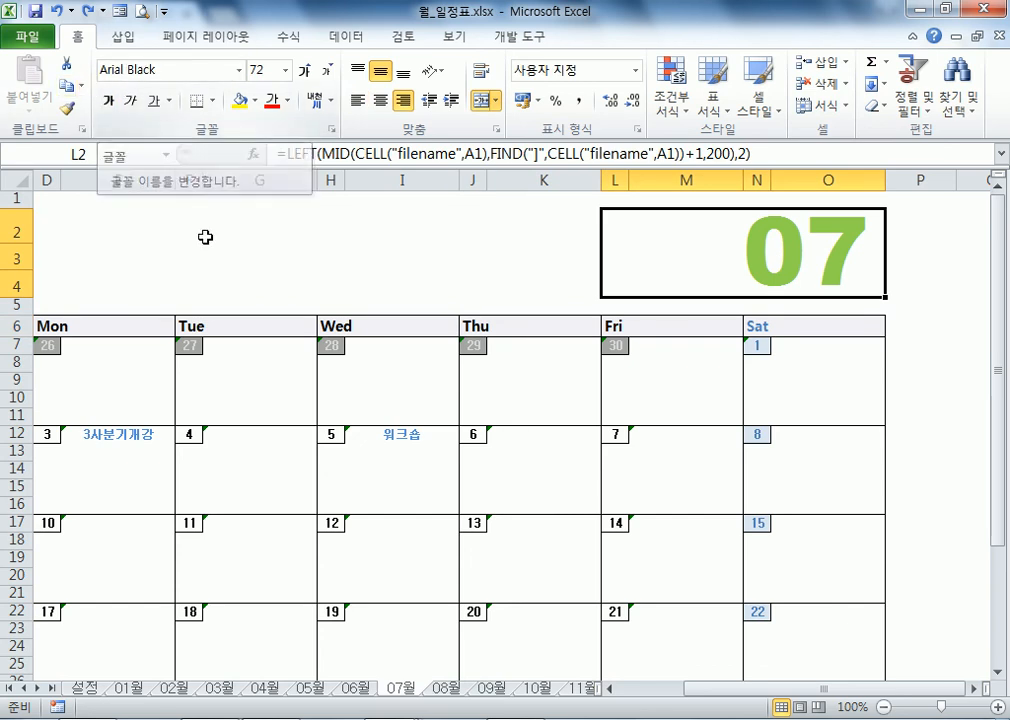
click(397, 435)
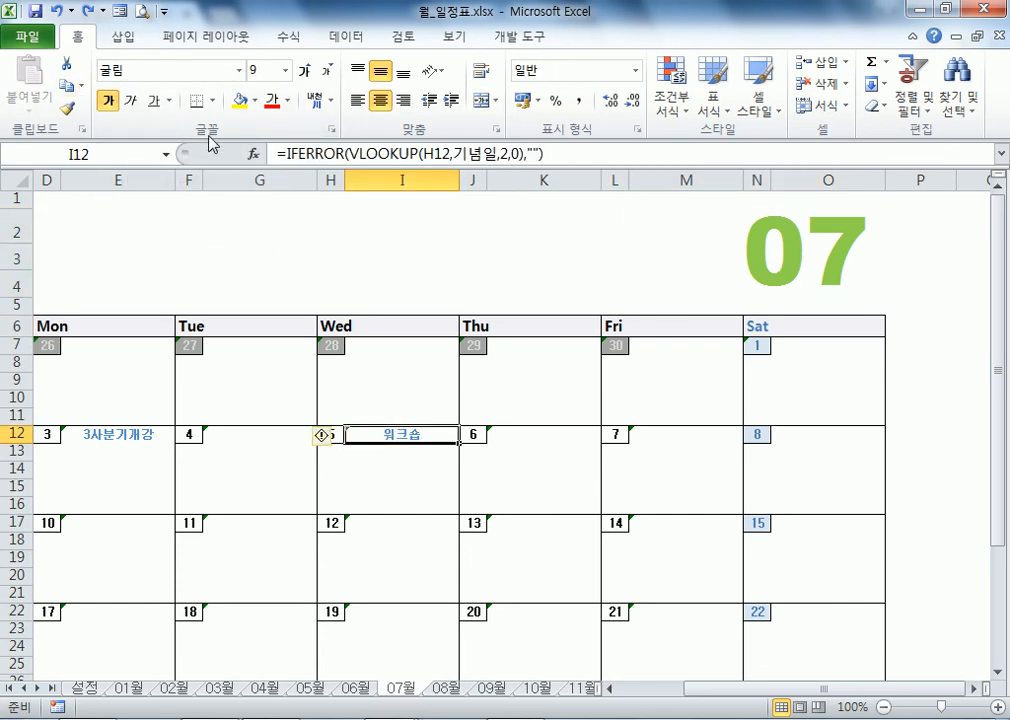
click(333, 345)
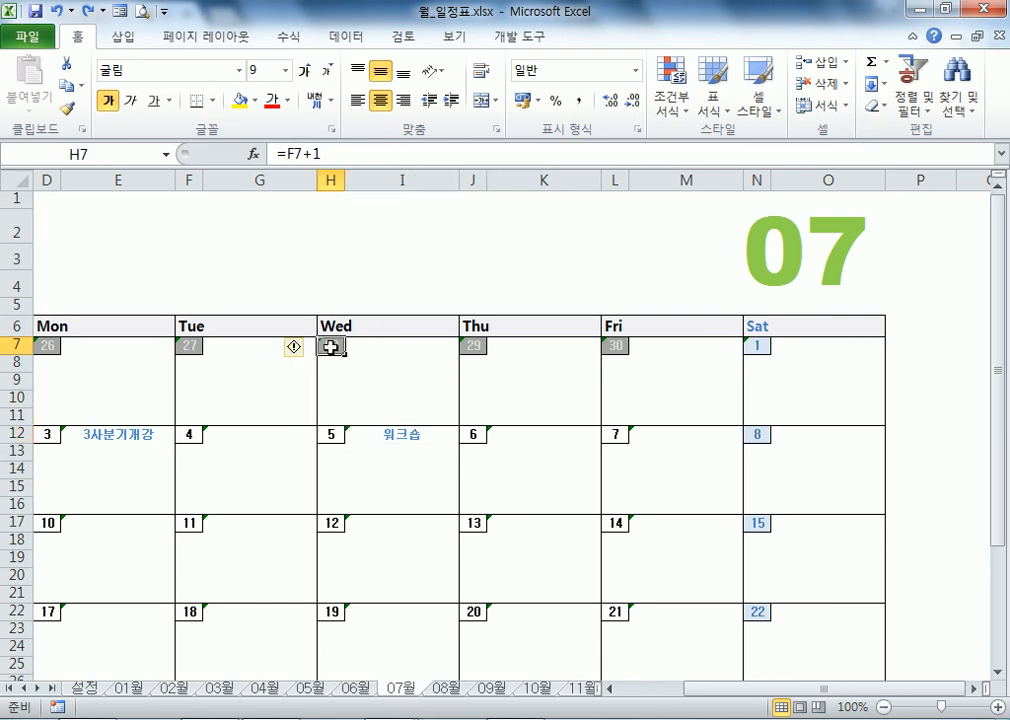
Step: Point out the Wed and Mon weekday headings and the heading row 6
click(518, 331)
click(397, 325)
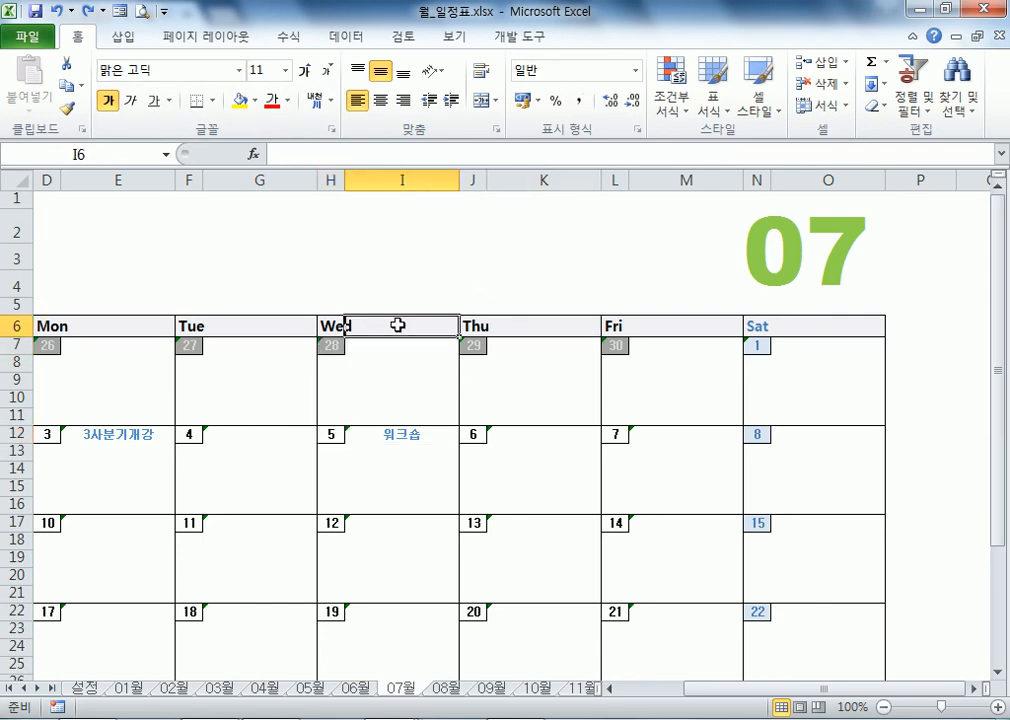
click(334, 324)
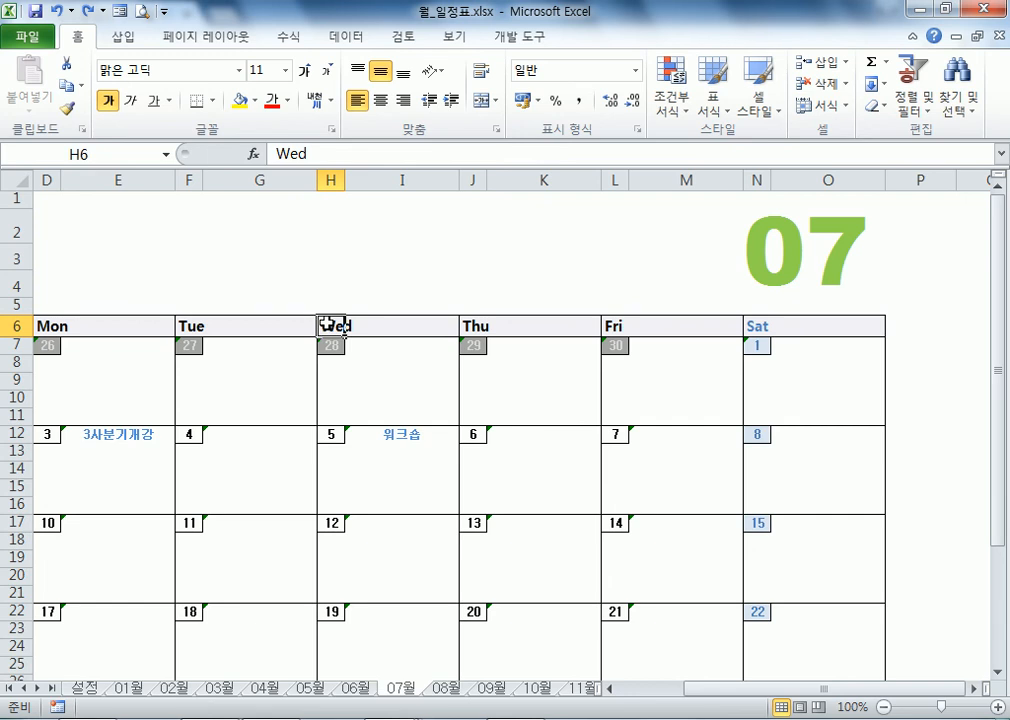
click(6, 325)
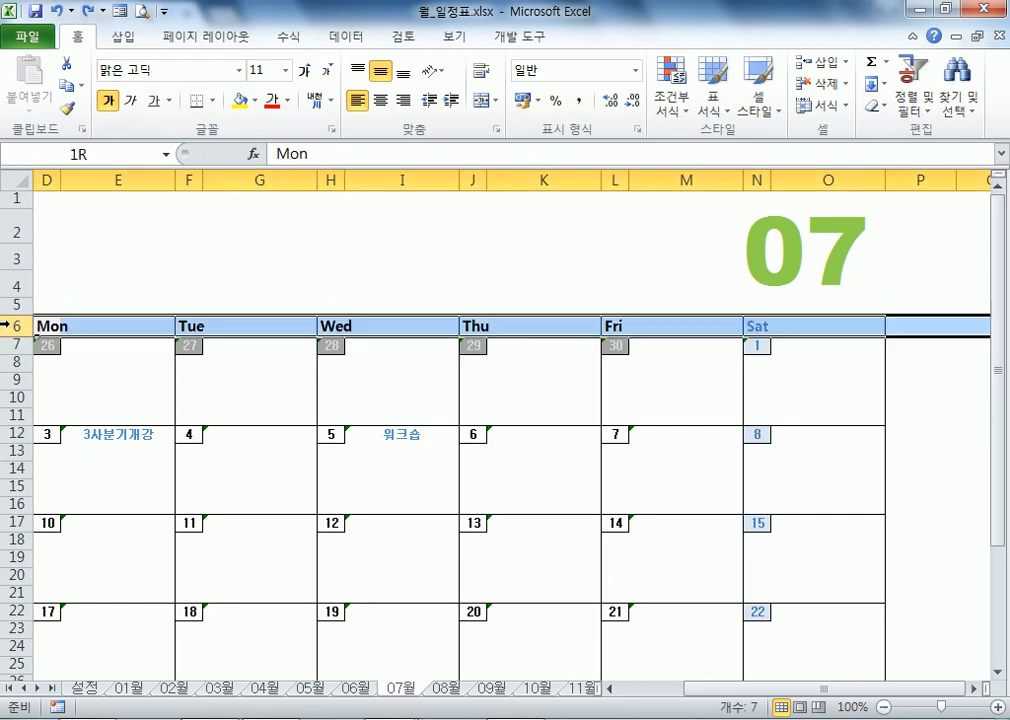
click(92, 287)
click(52, 324)
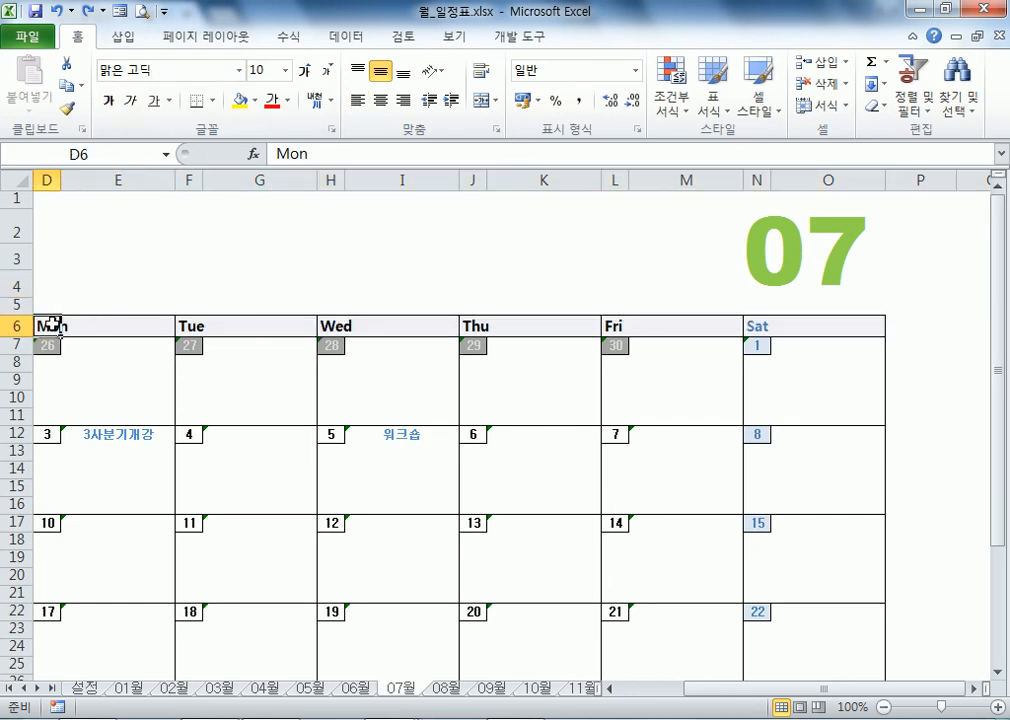
click(92, 330)
click(140, 265)
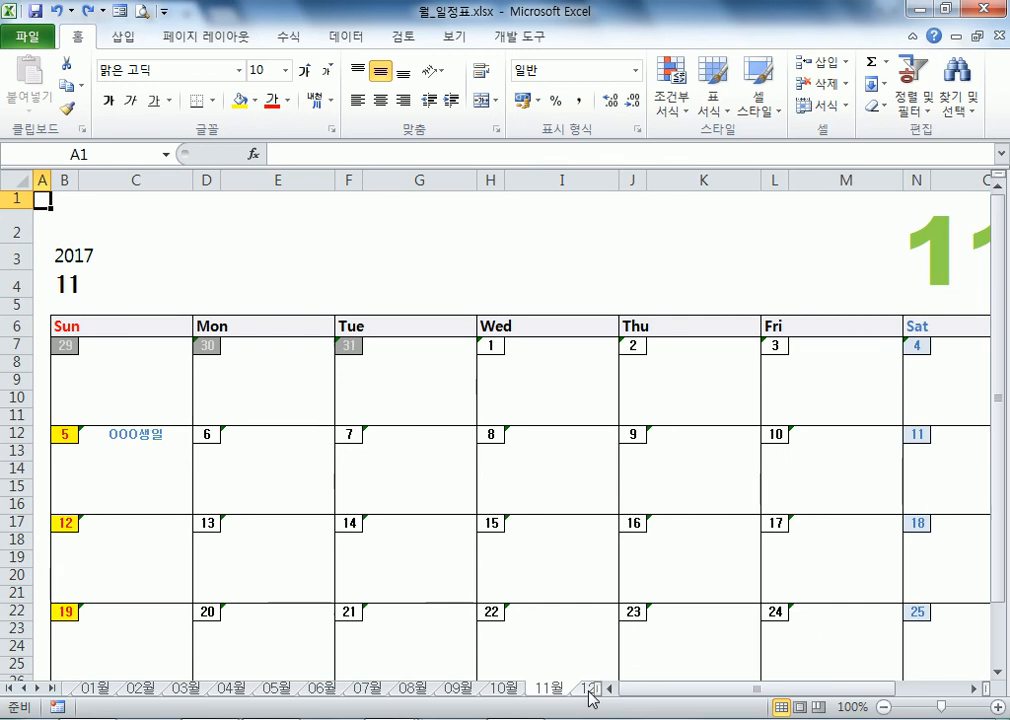
Step: Pass through the 12월 calendar back to the 설정 sheet's first holiday date 2017-01-01
click(590, 690)
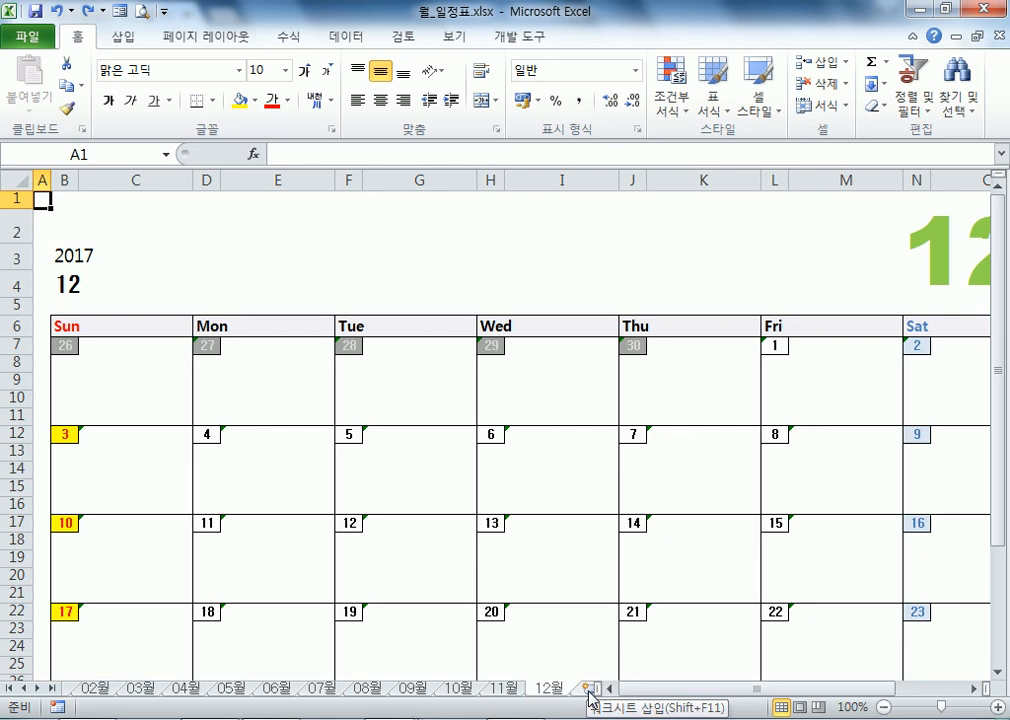
key(ctrl+Page_Up)
key(ctrl+Page_Up)
key(ctrl+Page_Up)
key(ctrl+Page_Up)
key(ctrl+Page_Up)
key(ctrl+Page_Up)
key(ctrl+Page_Up)
key(ctrl+Page_Up)
key(ctrl+Page_Up)
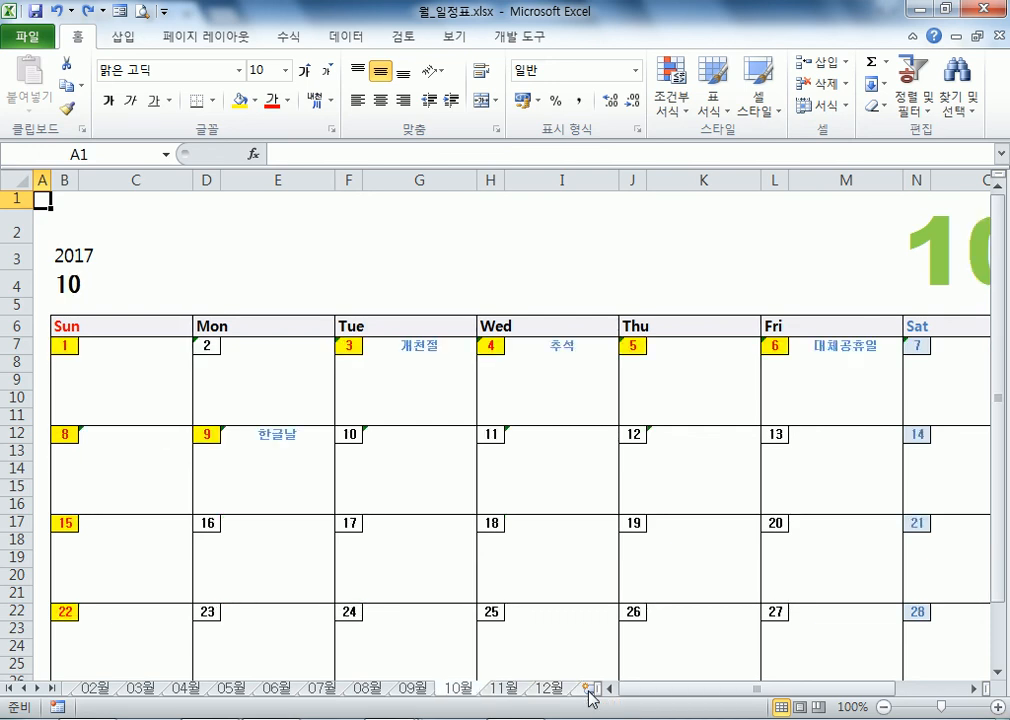
key(ctrl+Page_Up)
key(ctrl+Page_Up)
key(ctrl+Page_Up)
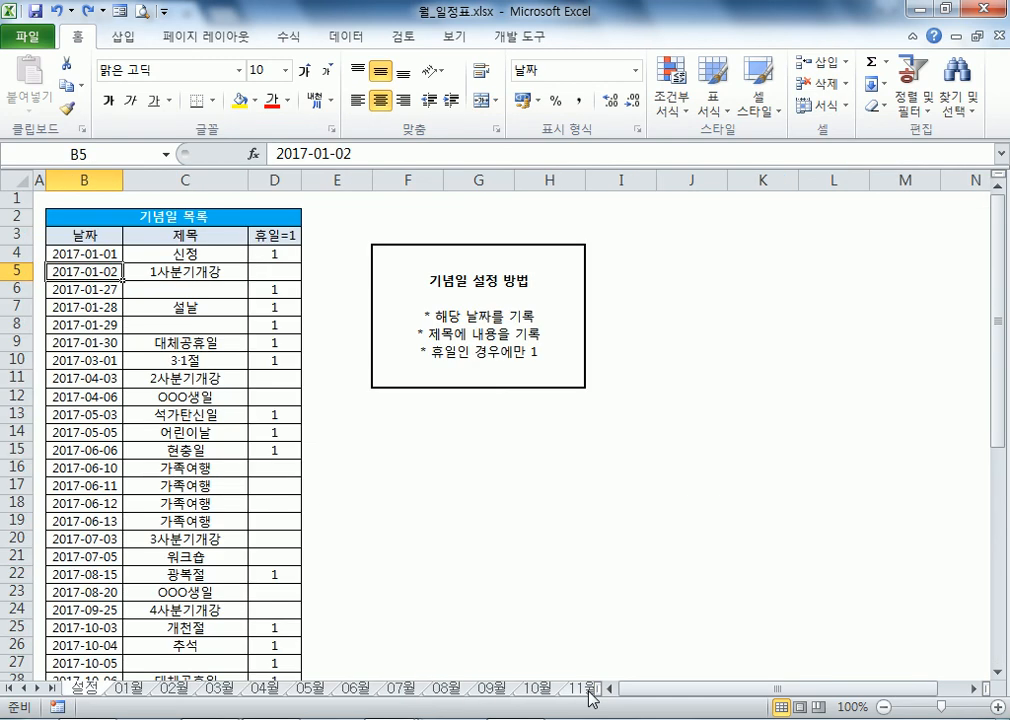
key(Up)
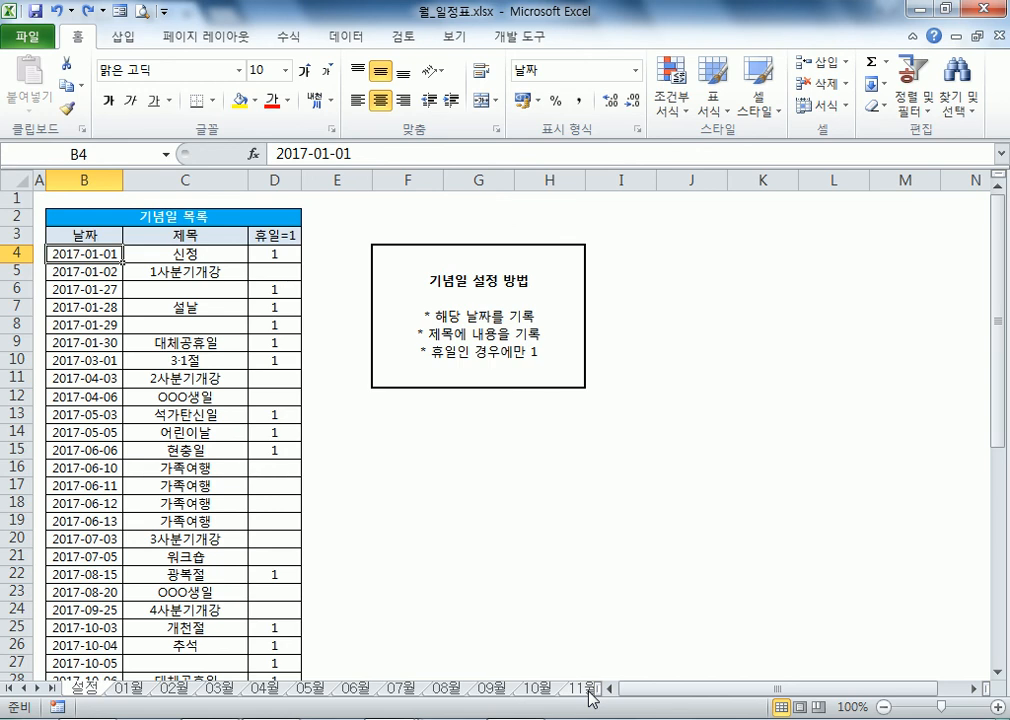
Step: Check the 신정 flag on 설정, then find the 신정 label in cell C7 of the January calendar
key(Right)
key(Right)
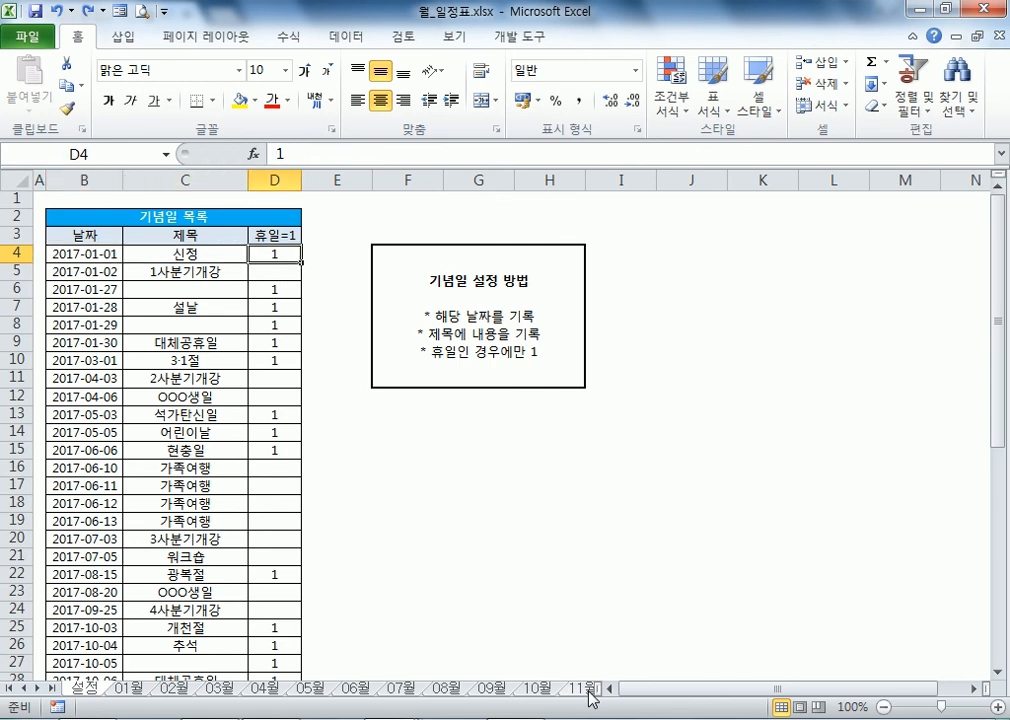
key(ctrl+Page_Down)
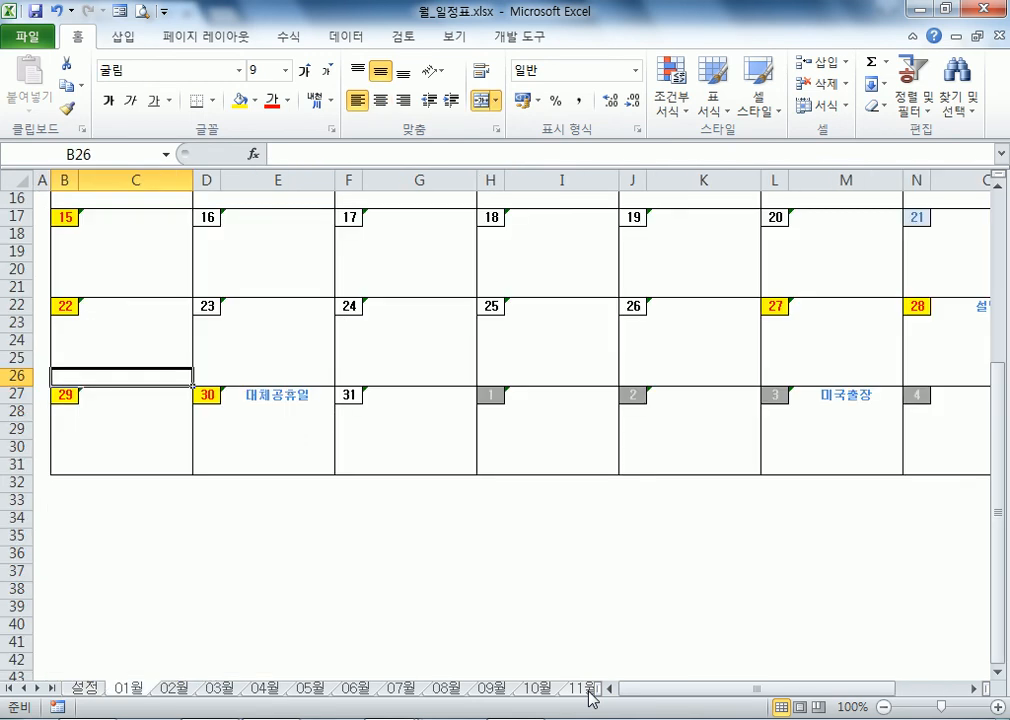
key(ctrl+Home)
key(Down)
key(Down)
key(Down)
key(Down)
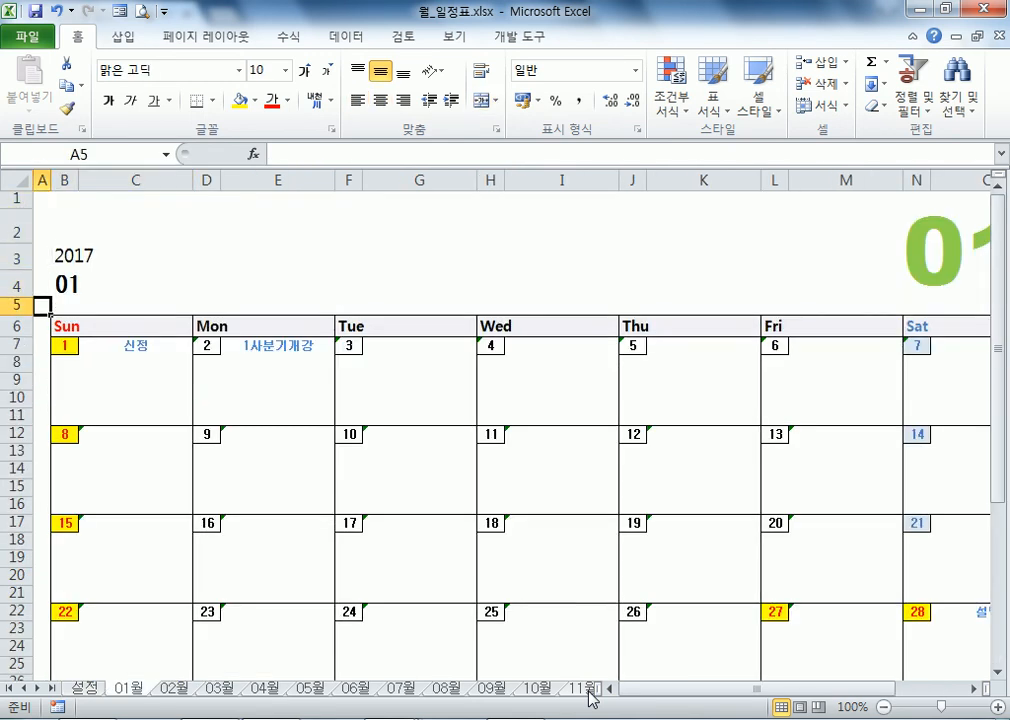
key(Down)
key(Right)
key(Down)
key(Right)
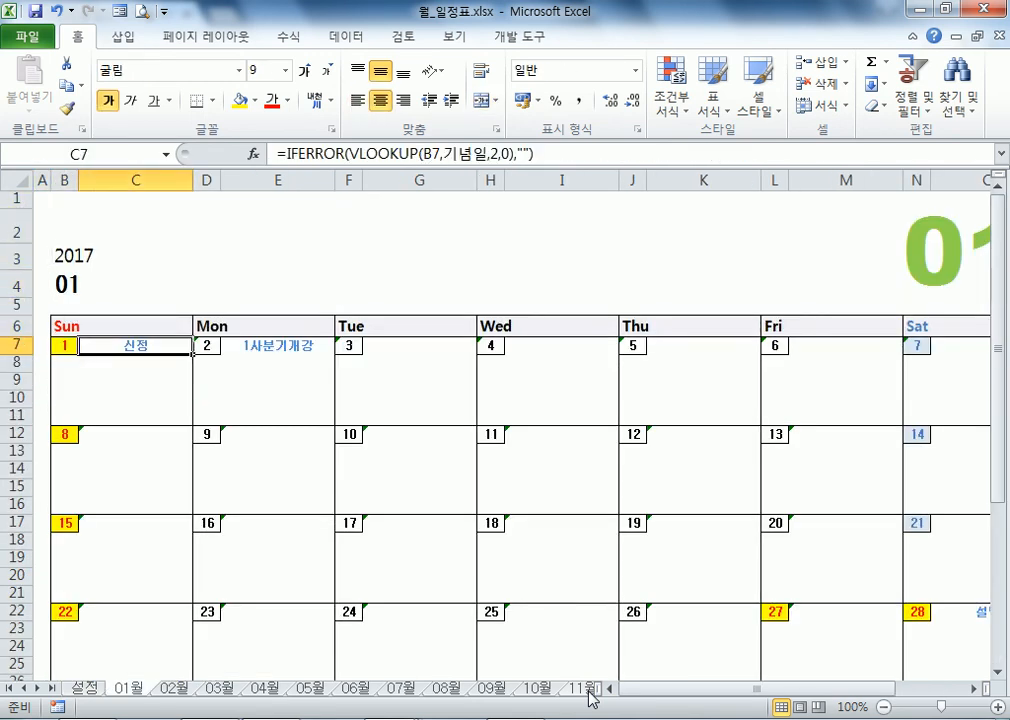
Step: Clear the 휴일 flags for 2017-01-27 and 2017-01-28 on 설정, then review the January calendar
key(ctrl+Page_Up)
key(Down)
key(Down)
key(Down)
key(Up)
key(Delete)
key(Down)
key(Delete)
key(Down)
key(ctrl+Page_Down)
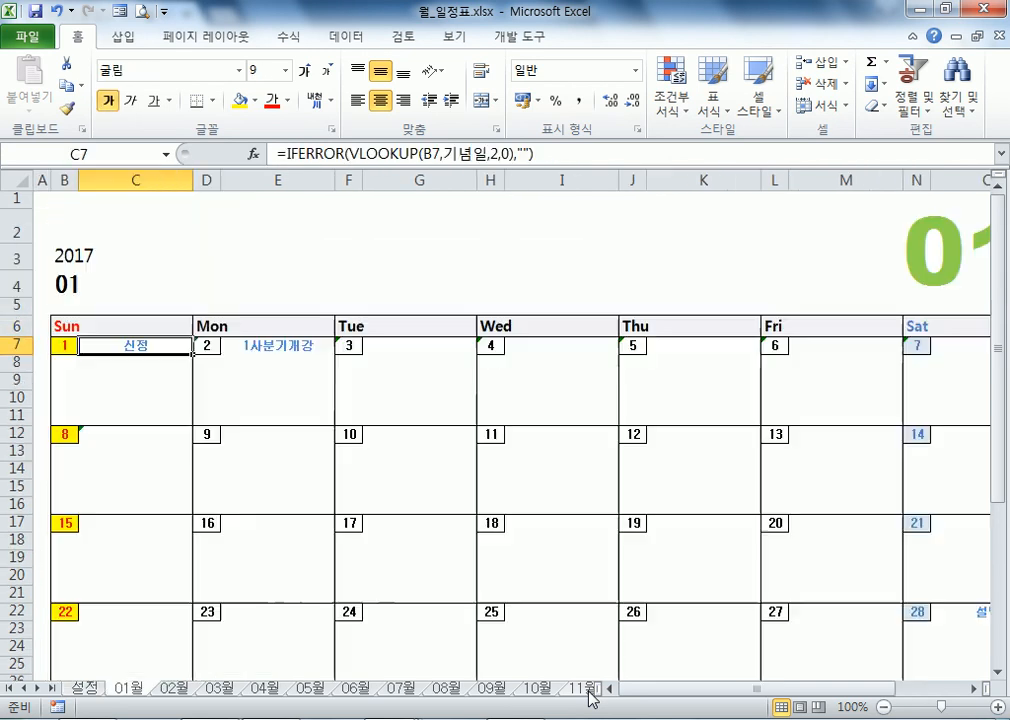
scroll(403, 275, down, 2)
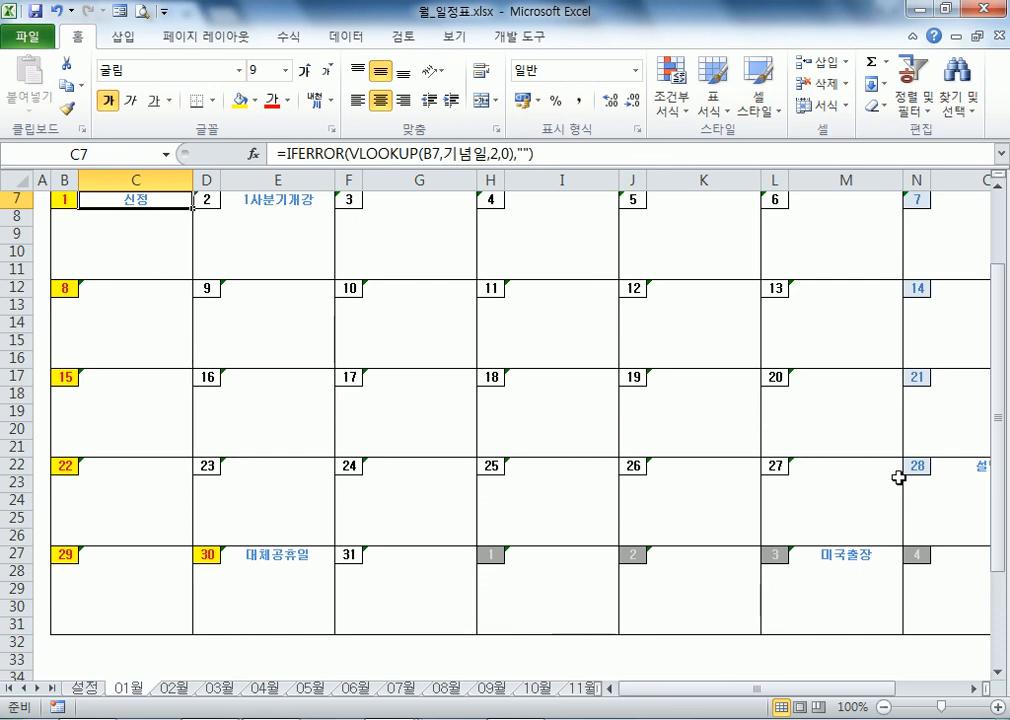
Step: Re-enter 1 in the January holiday flags on 설정, up through 2017-01-01
key(ctrl+Page_Up)
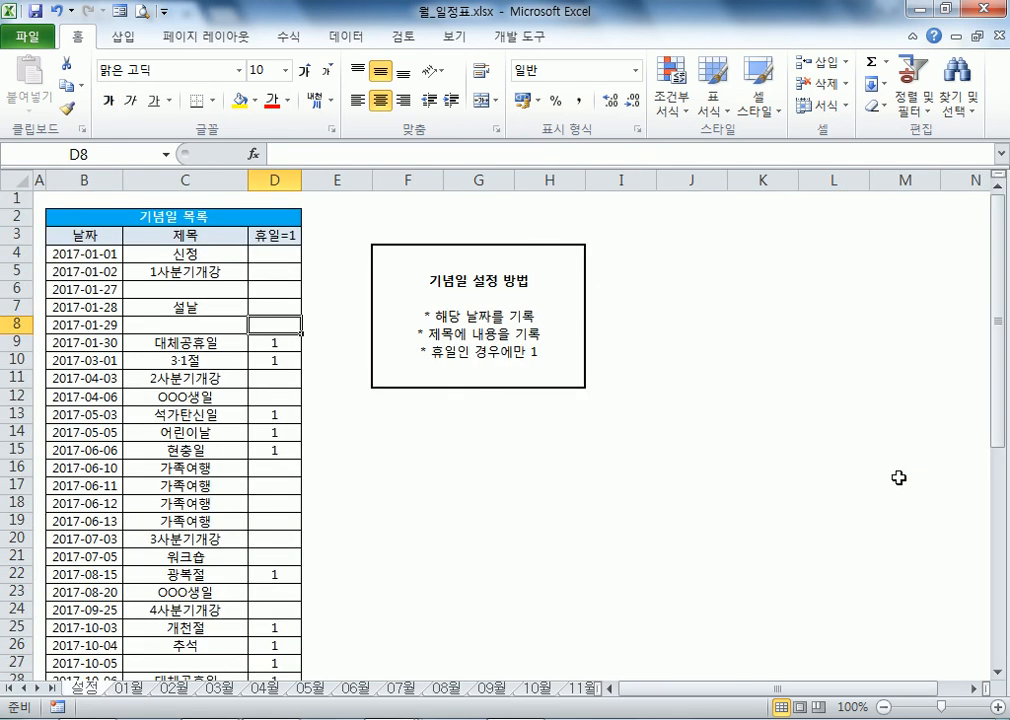
text(1)
key(Up)
text(1)
key(Up)
text(1)
key(Up)
key(Up)
text(1)
key(Down)
key(Down)
key(Down)
key(ctrl+Page_Down)
key(ctrl+Page_Down)
key(ctrl+Page_Up)
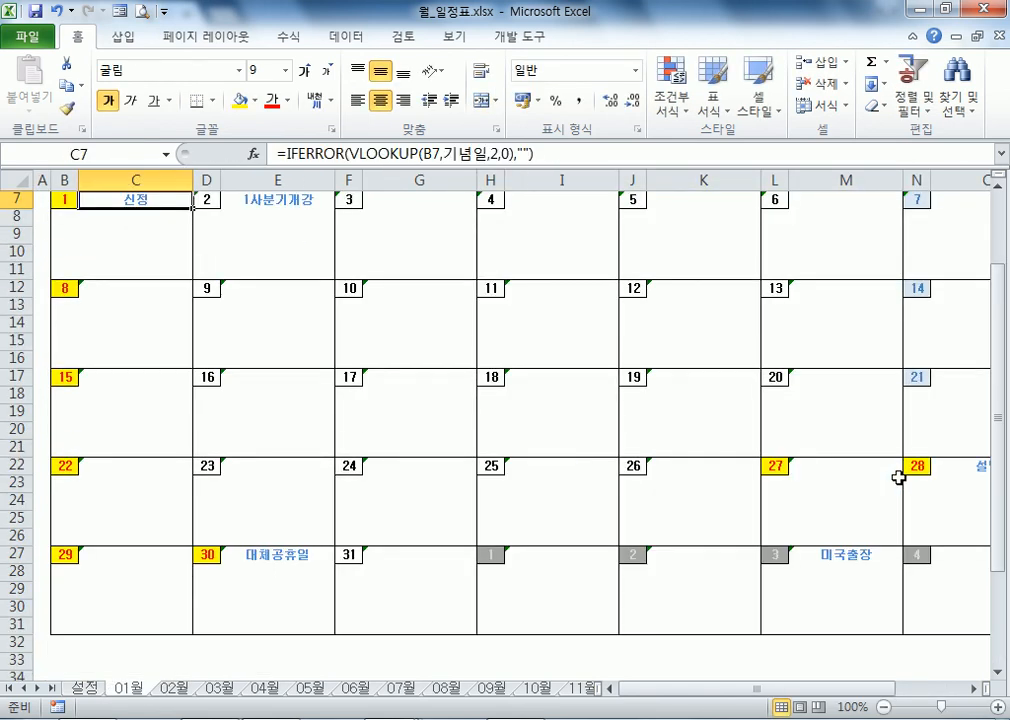
Step: Check January 27 on the calendar against the 2017-01-01 flag in the 설정 list
click(782, 466)
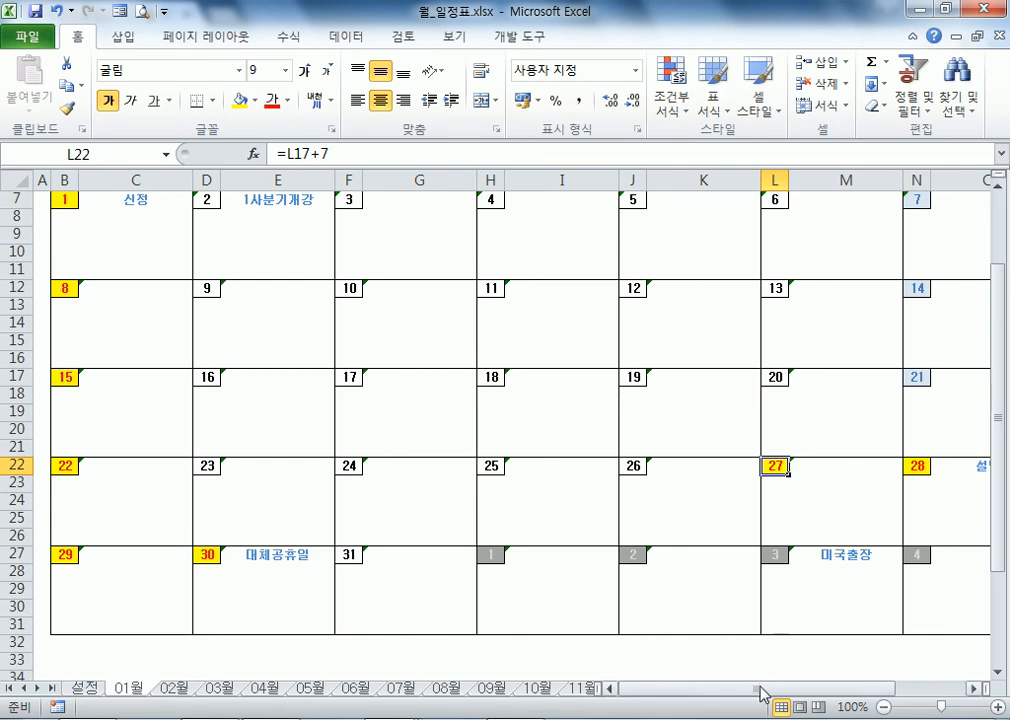
drag(760, 688, 908, 695)
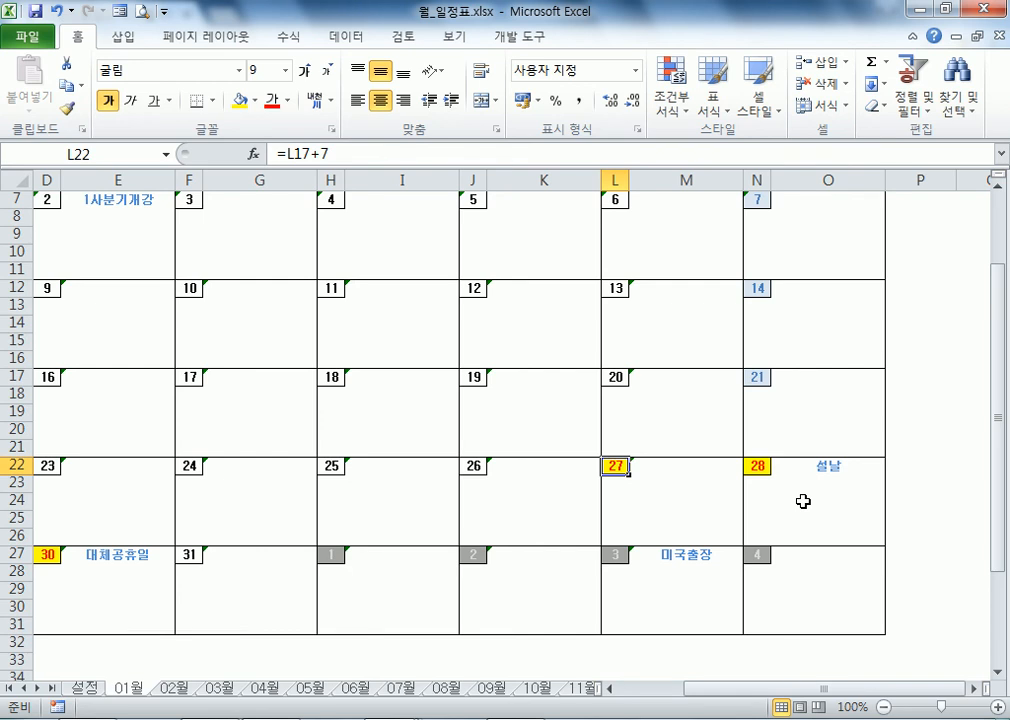
key(ctrl+Home)
key(ctrl+Page_Up)
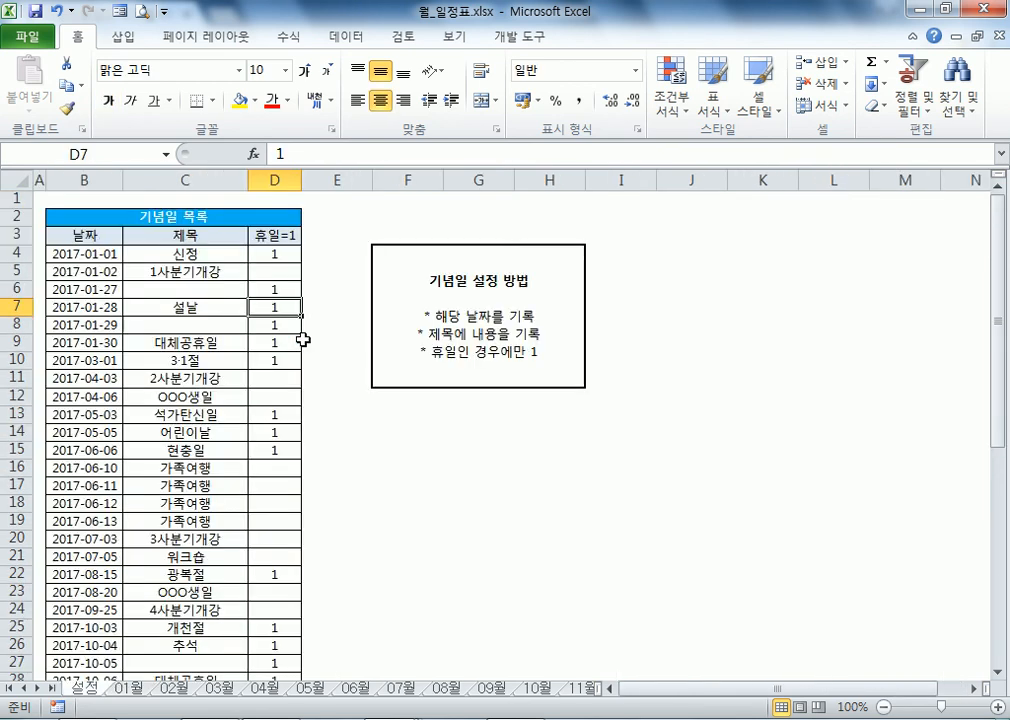
click(284, 254)
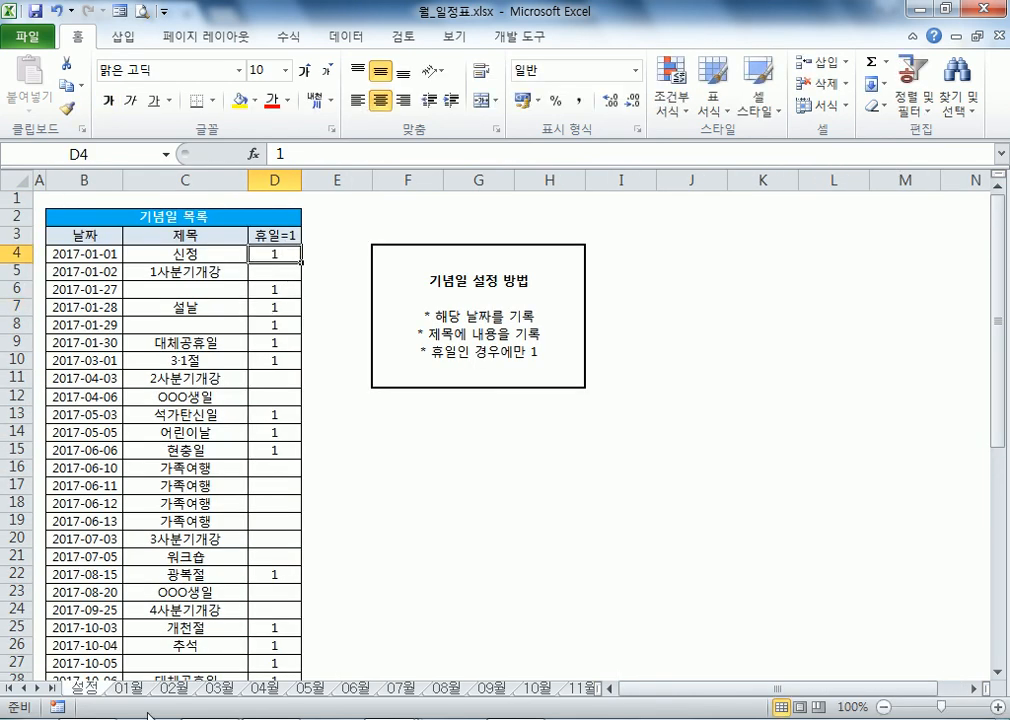
click(128, 689)
scroll(933, 615, down, 2)
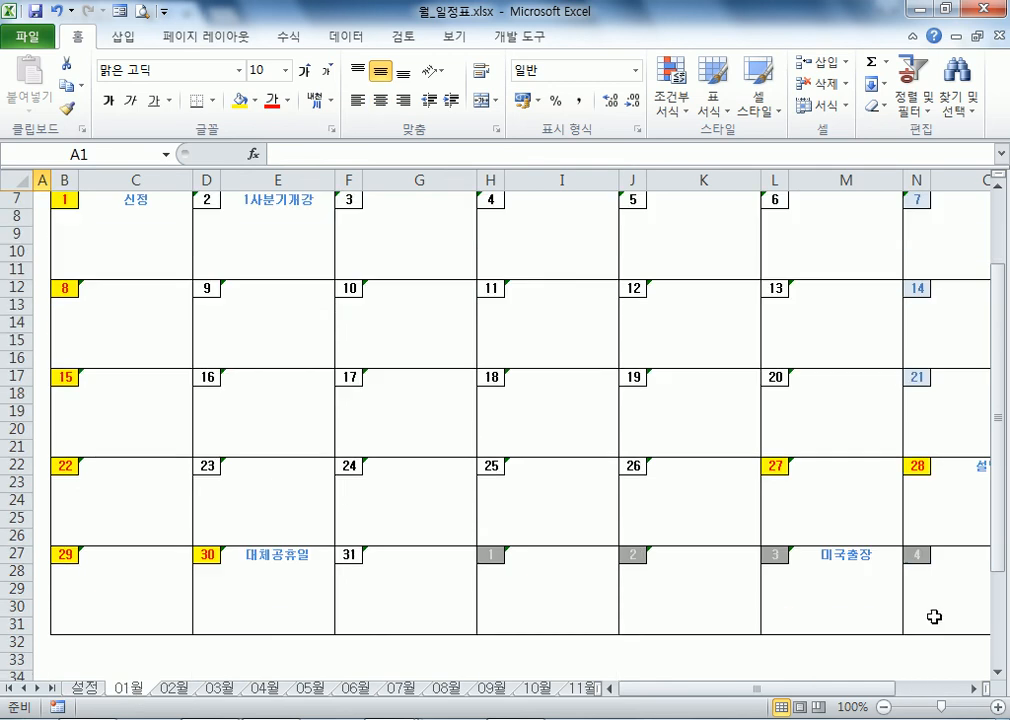
click(778, 466)
Step: Inspect the VLOOKUP holiday rule in Manage Rules, then view the 설정 holiday table it looks up
click(672, 95)
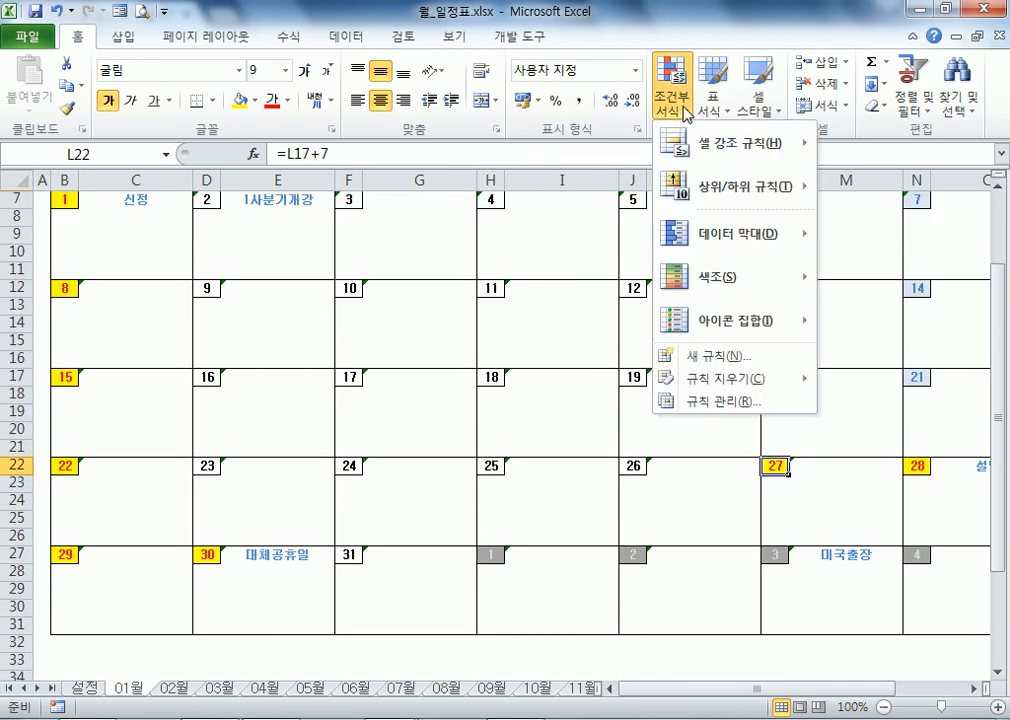
click(724, 403)
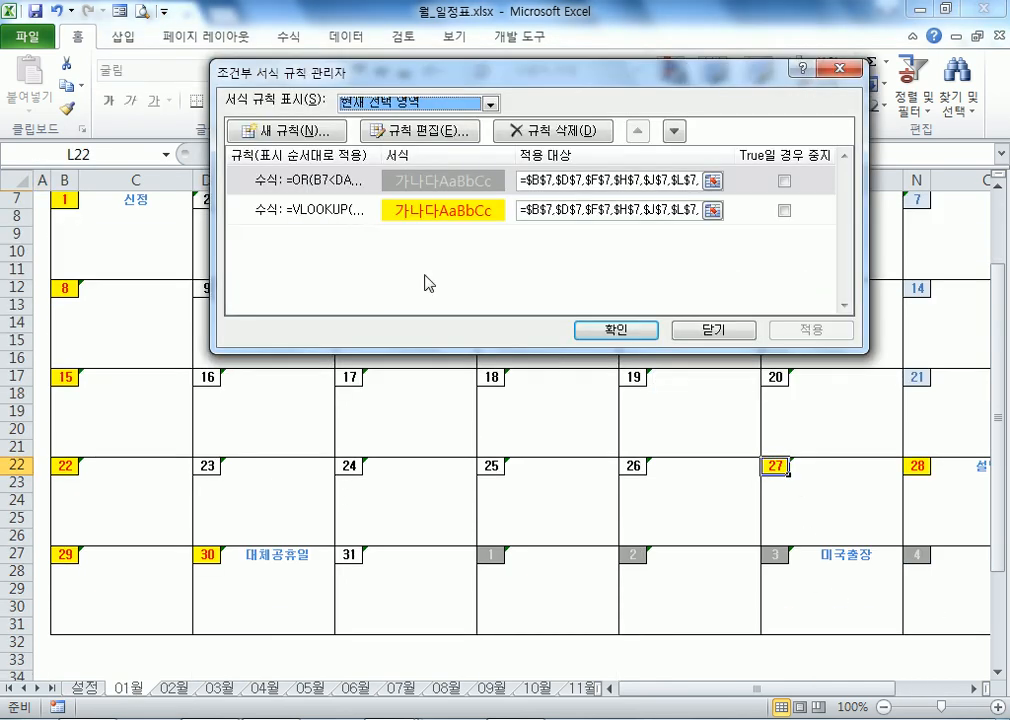
click(370, 214)
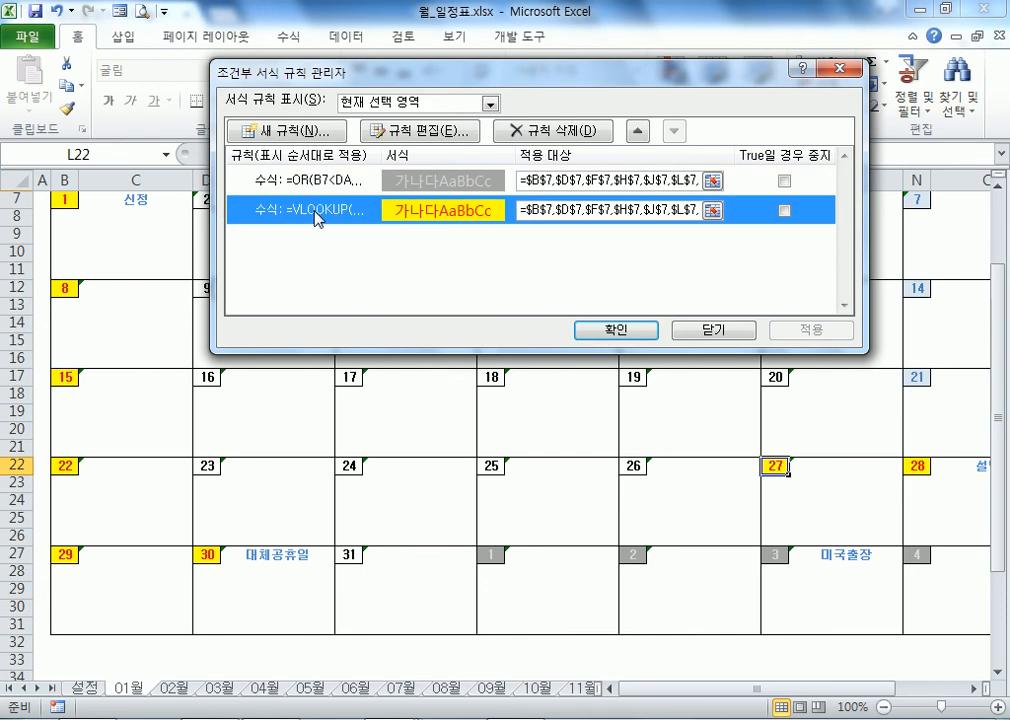
double_click(317, 218)
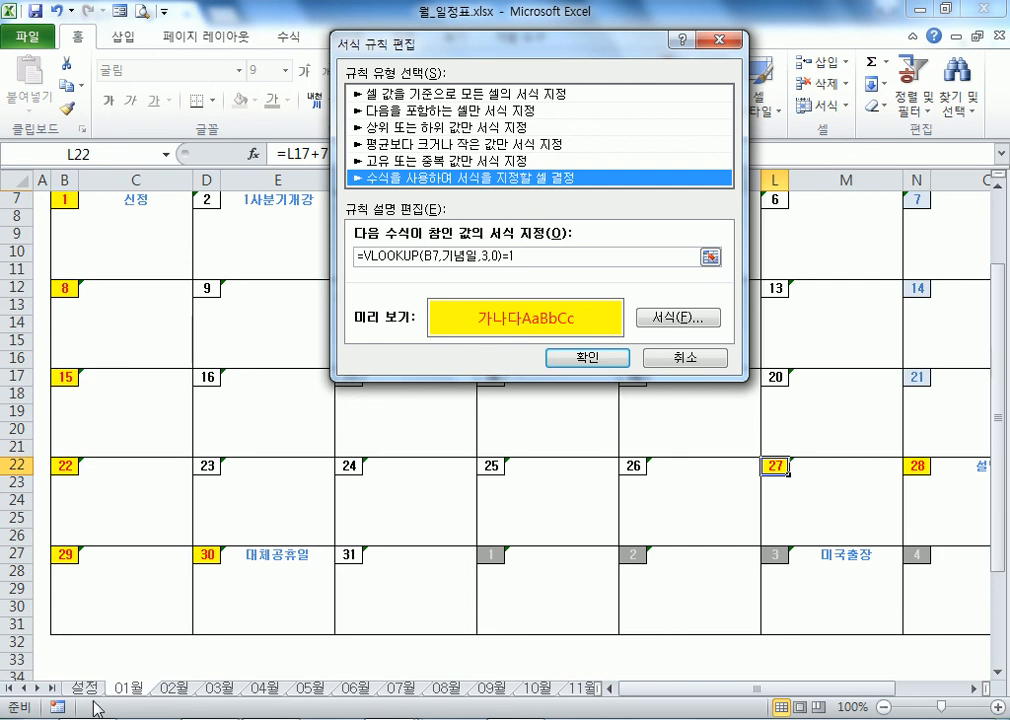
key(Return)
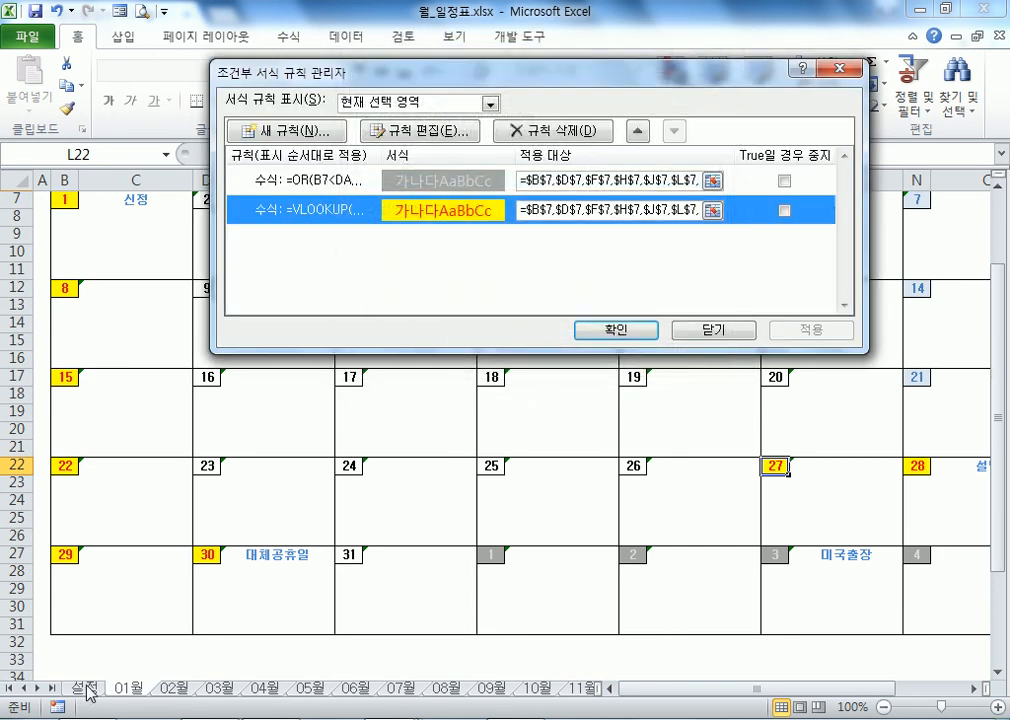
click(88, 690)
drag(90, 235, 275, 538)
click(200, 503)
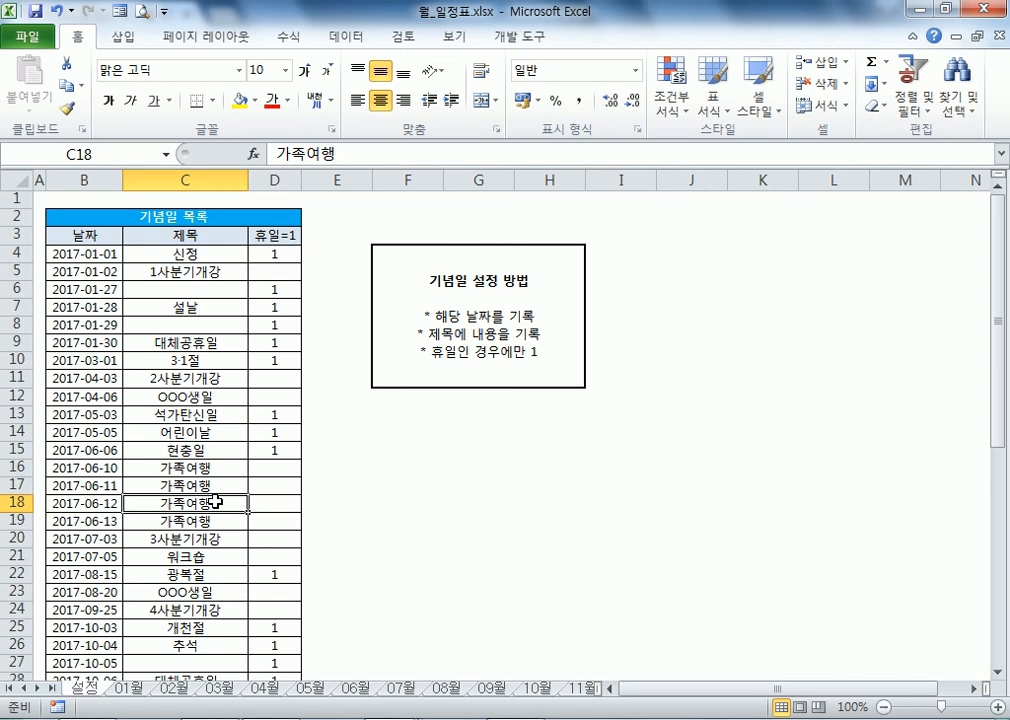
click(140, 695)
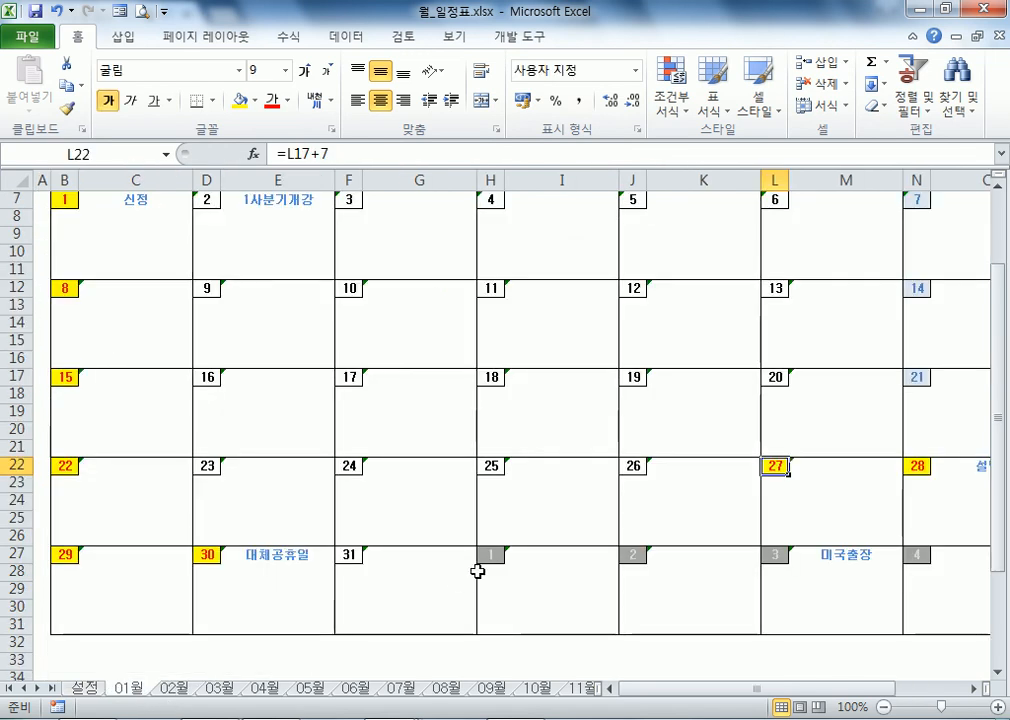
Step: Reopen the VLOOKUP rule and select the whole formula =VLOOKUP(B7,기념일,3,0)=1
click(657, 117)
click(670, 395)
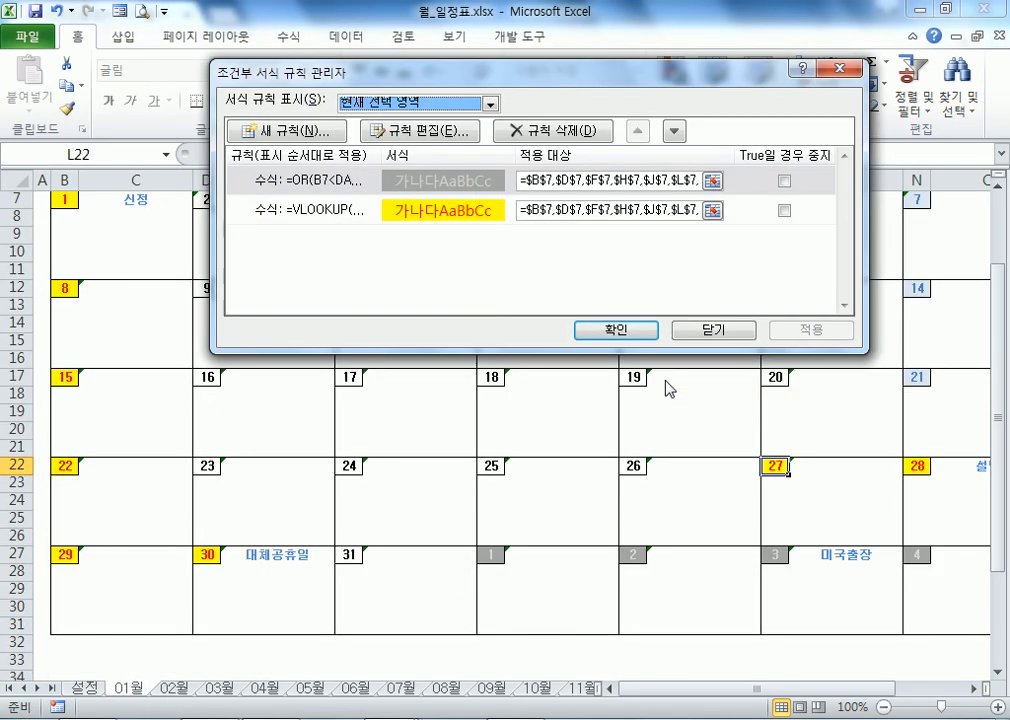
click(420, 217)
double_click(418, 218)
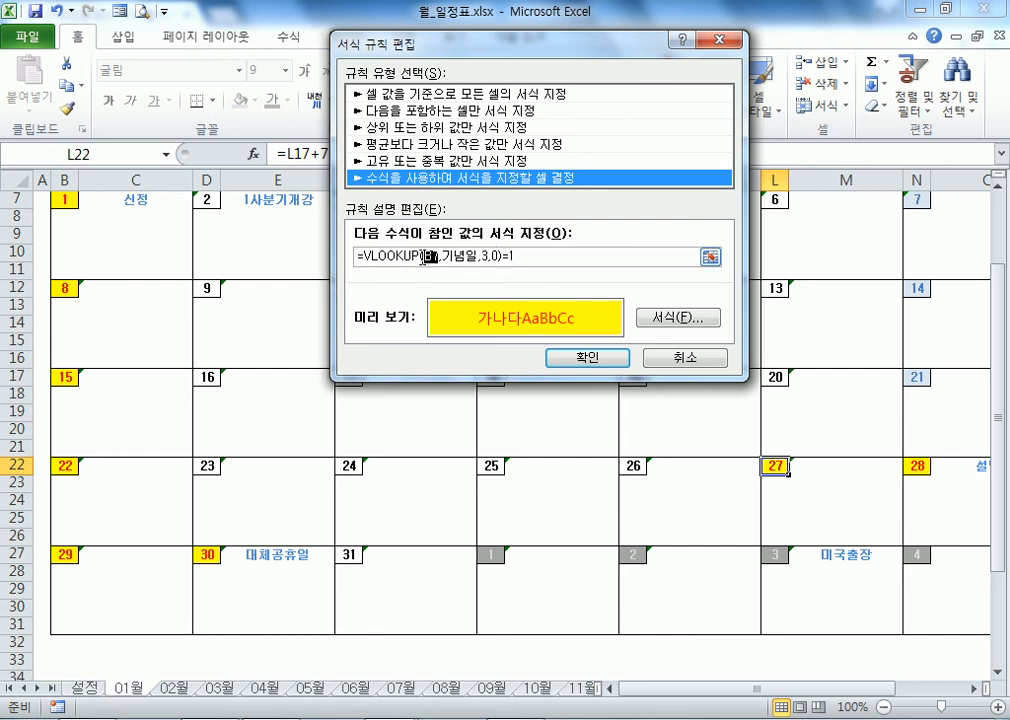
double_click(429, 256)
drag(457, 254, 470, 255)
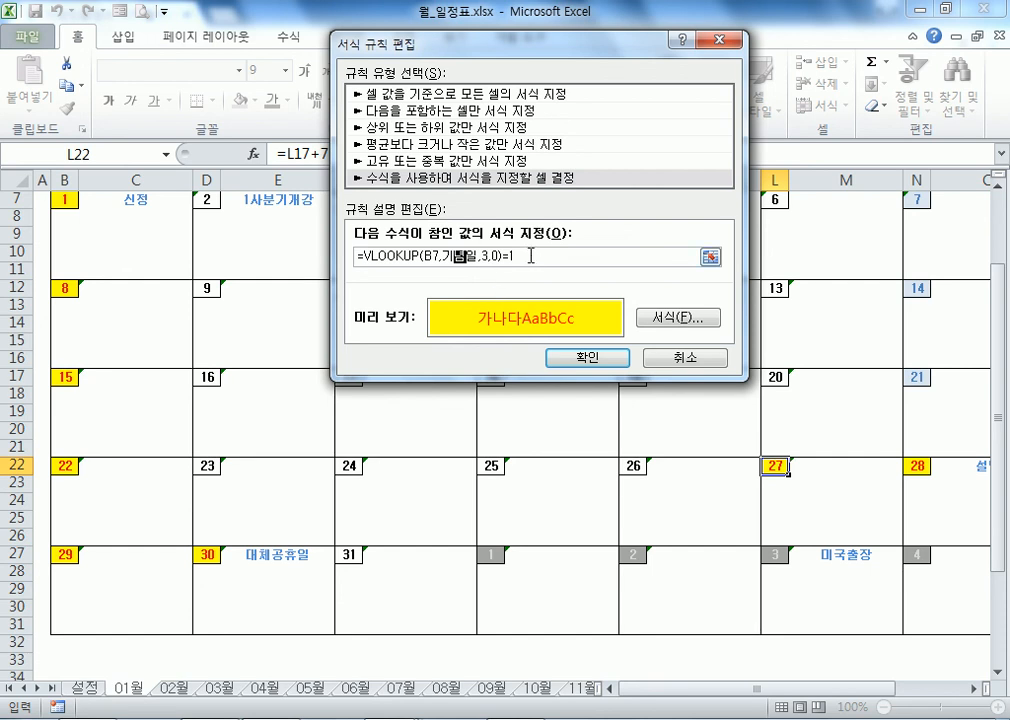
drag(531, 256, 234, 246)
key(ctrl+c)
Step: Paste =VLOOKUP(B7,기념일,3,0)=1 on a new line in Notepad
key(Return)
key(Return)
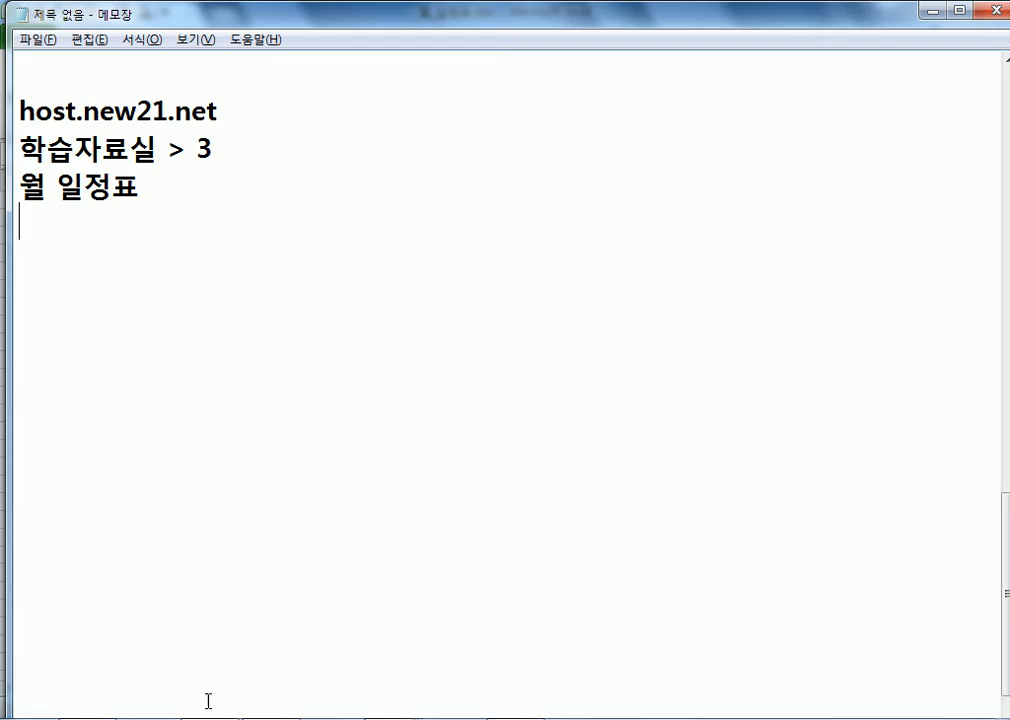
key(Return)
key(ctrl+v)
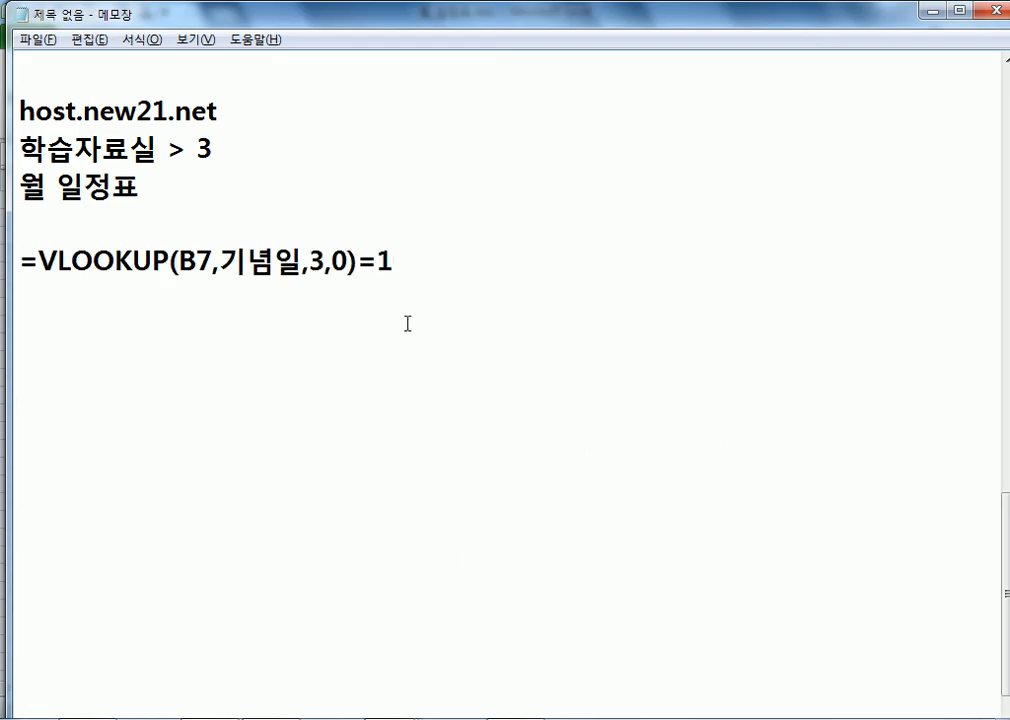
key(alt+Tab)
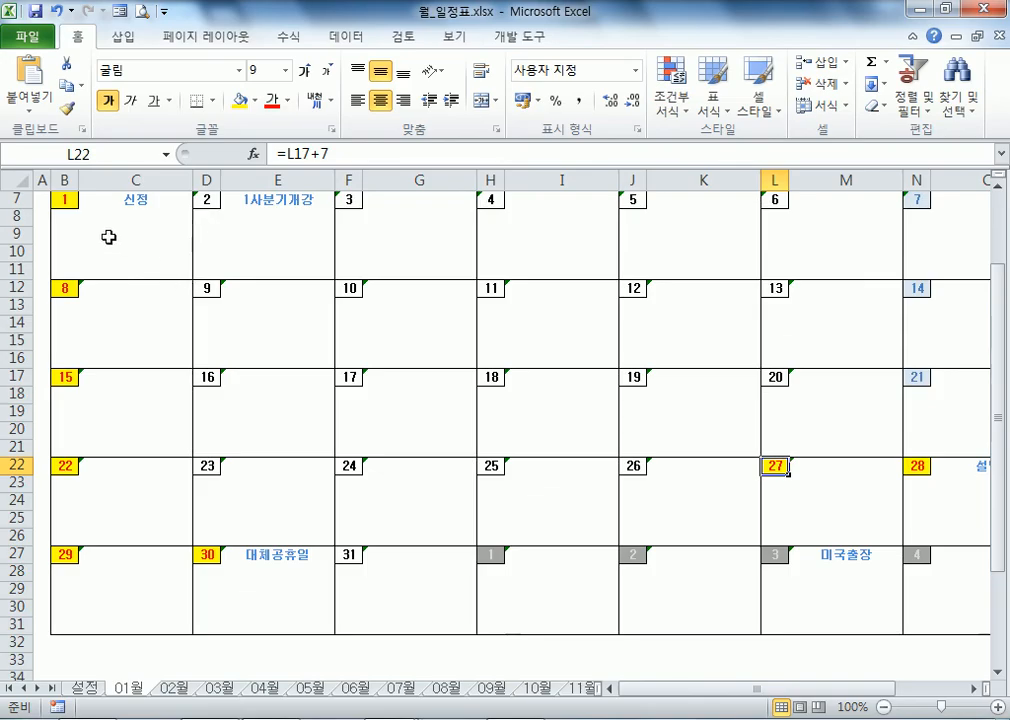
Step: Check the 기념일 named range on the 설정 sheet through the Name Box
click(86, 689)
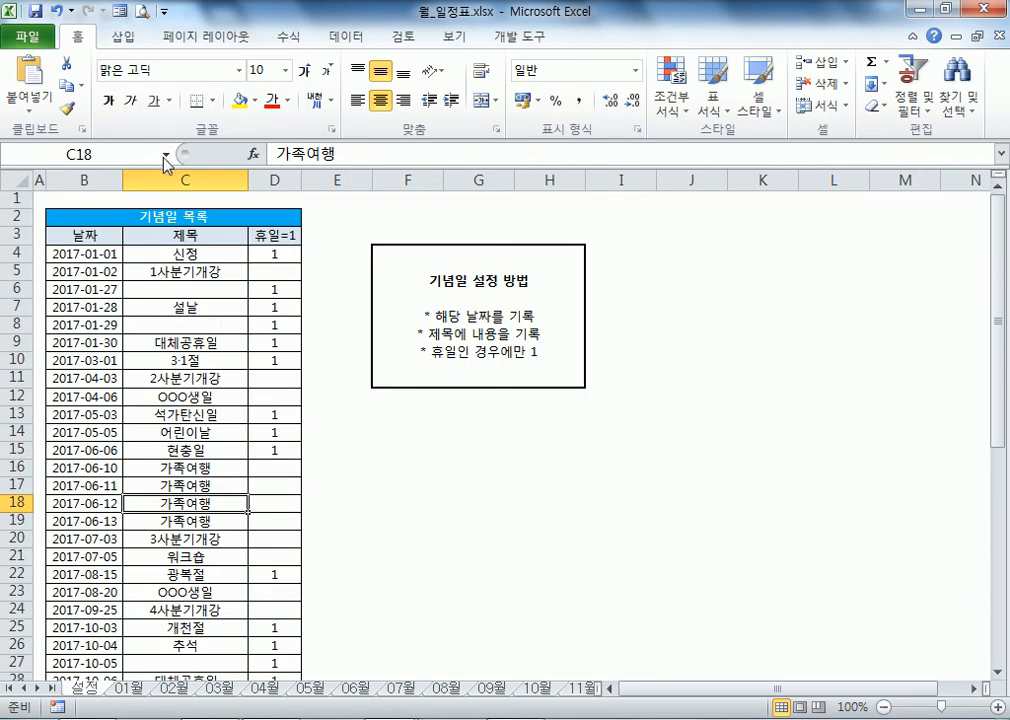
click(165, 155)
click(86, 180)
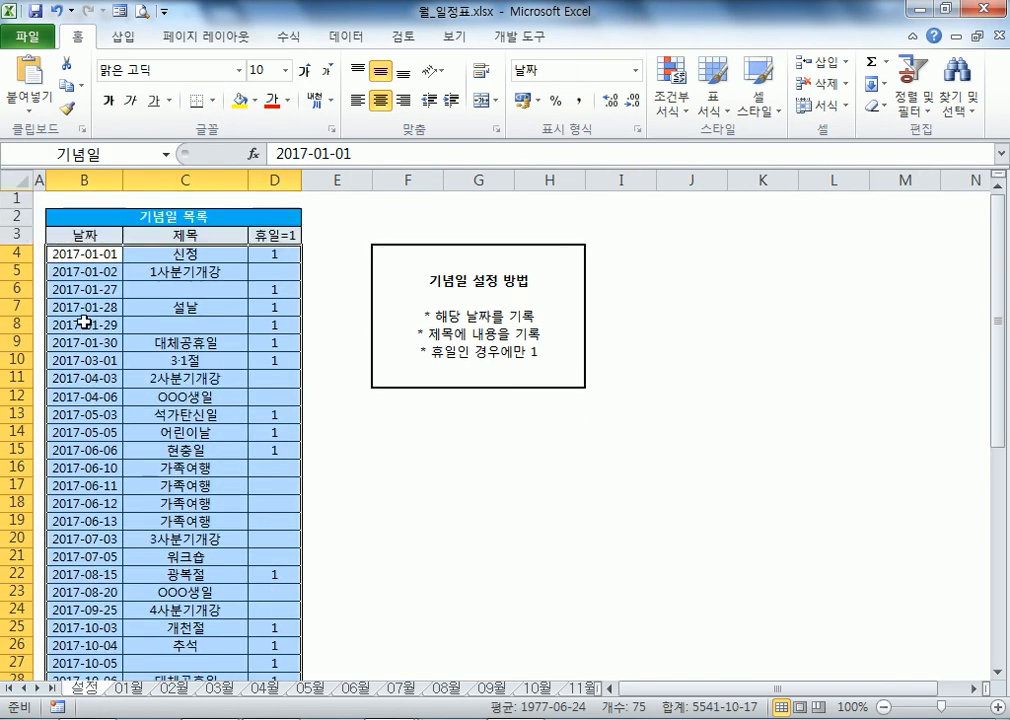
scroll(280, 380, down, 10)
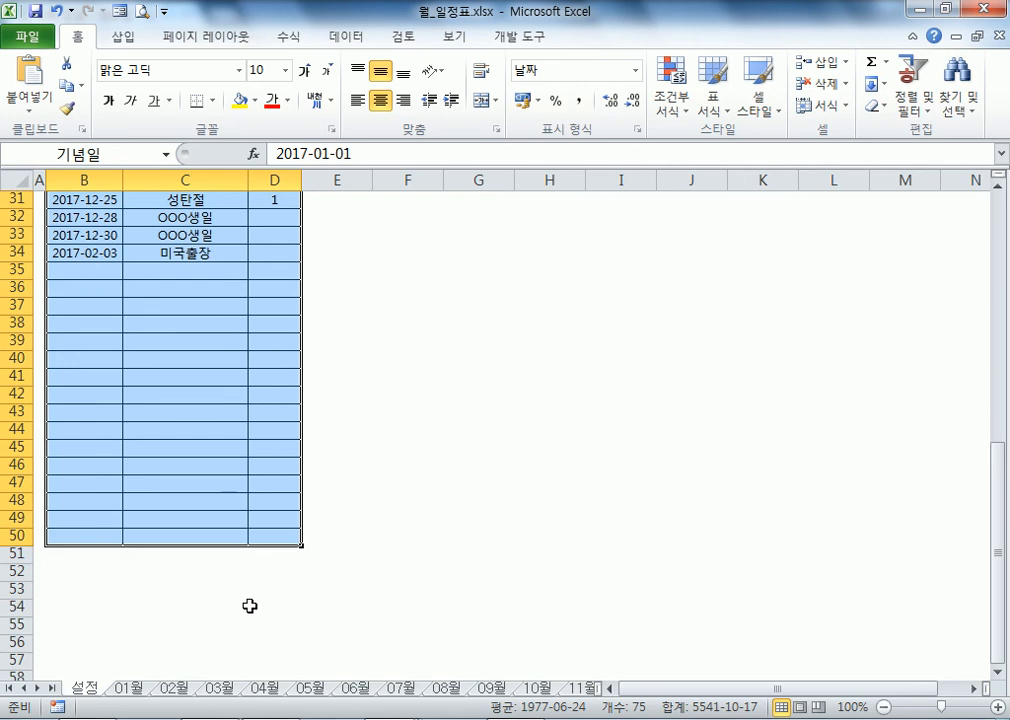
scroll(251, 606, up, 10)
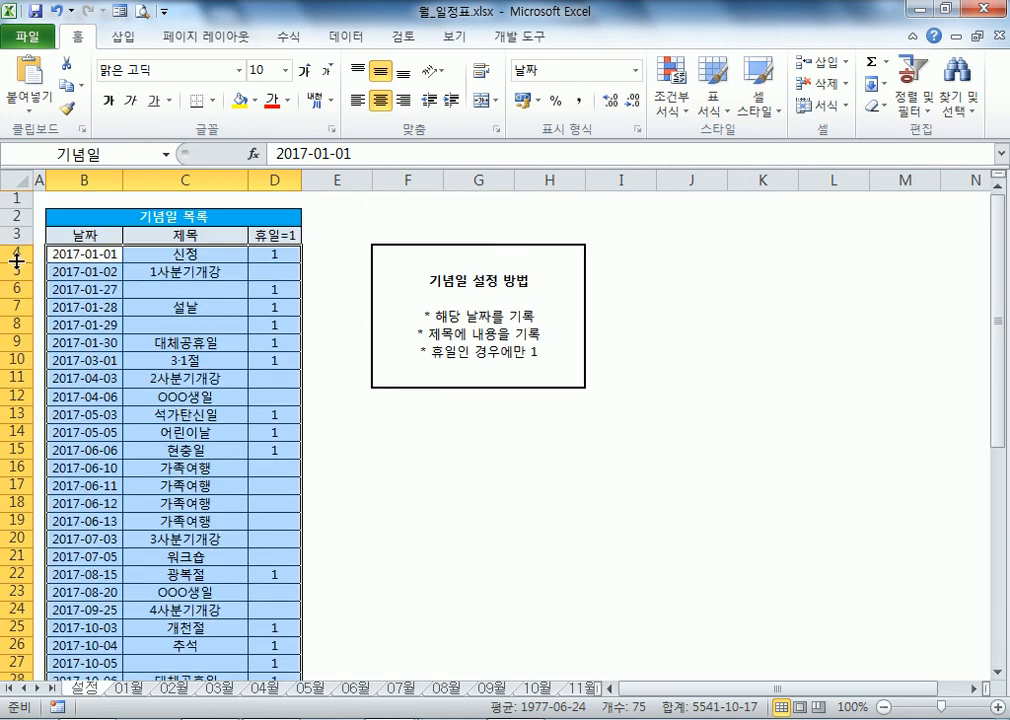
scroll(257, 471, down, 8)
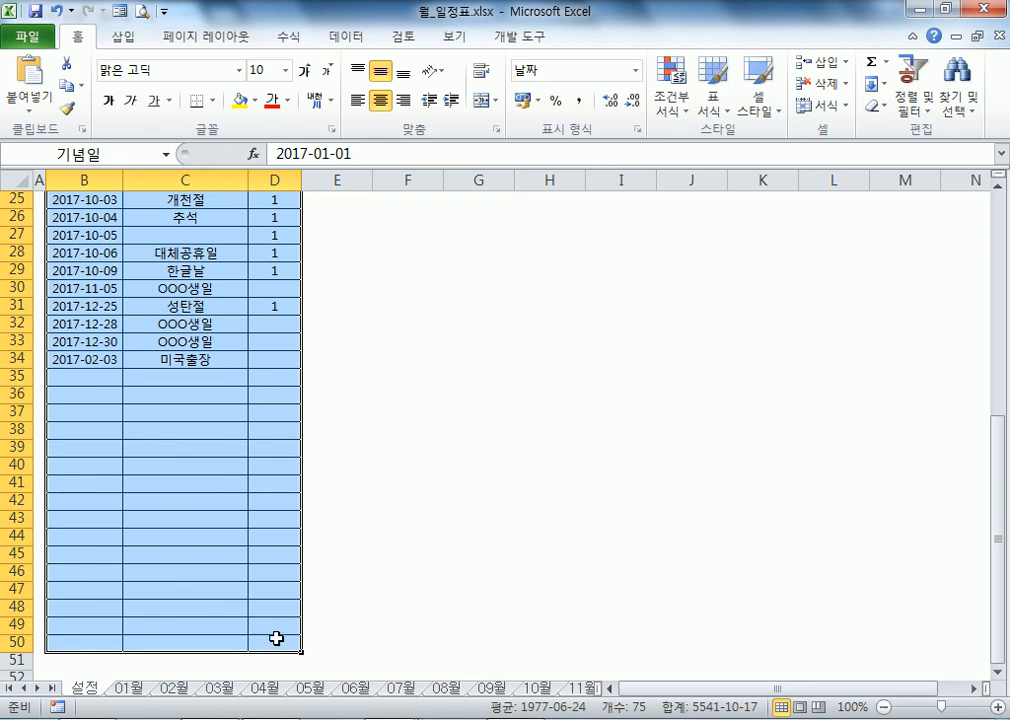
key(alt+Tab)
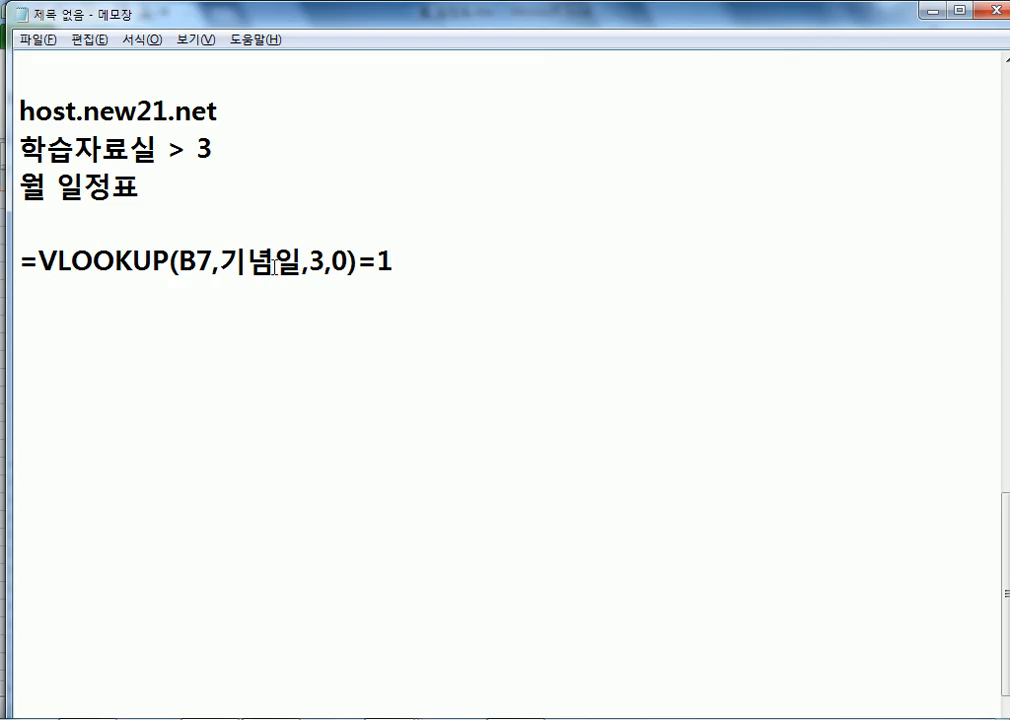
Step: Match the VLOOKUP column number 3 to columns B, C and D of the holiday list
double_click(320, 262)
key(alt+Tab)
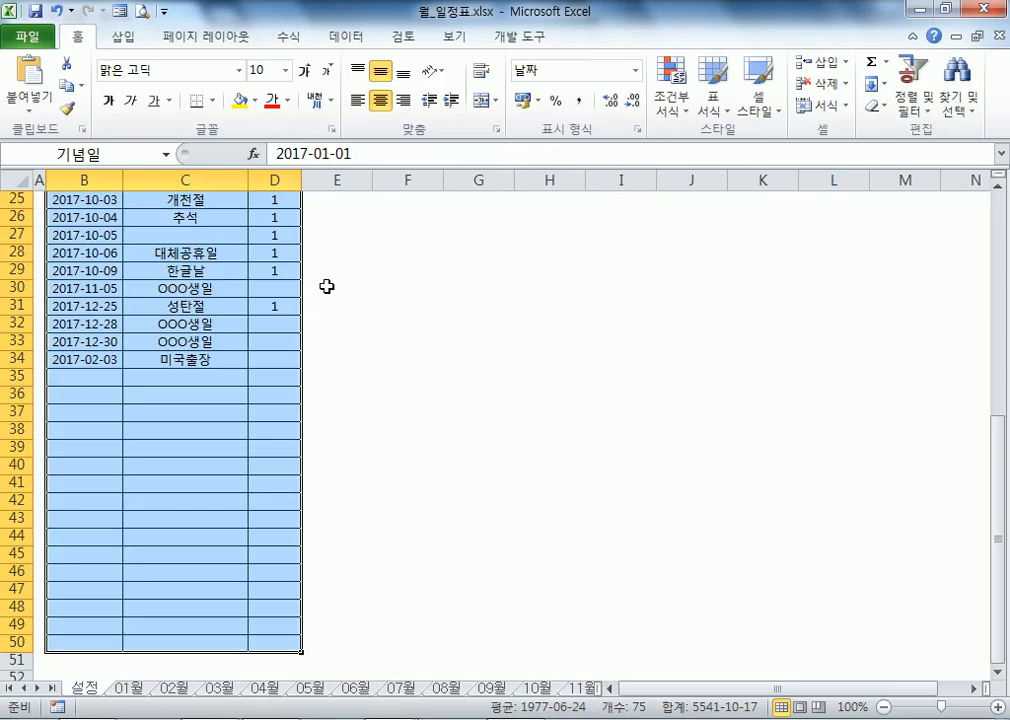
scroll(180, 304, up, 1)
scroll(180, 304, up, 7)
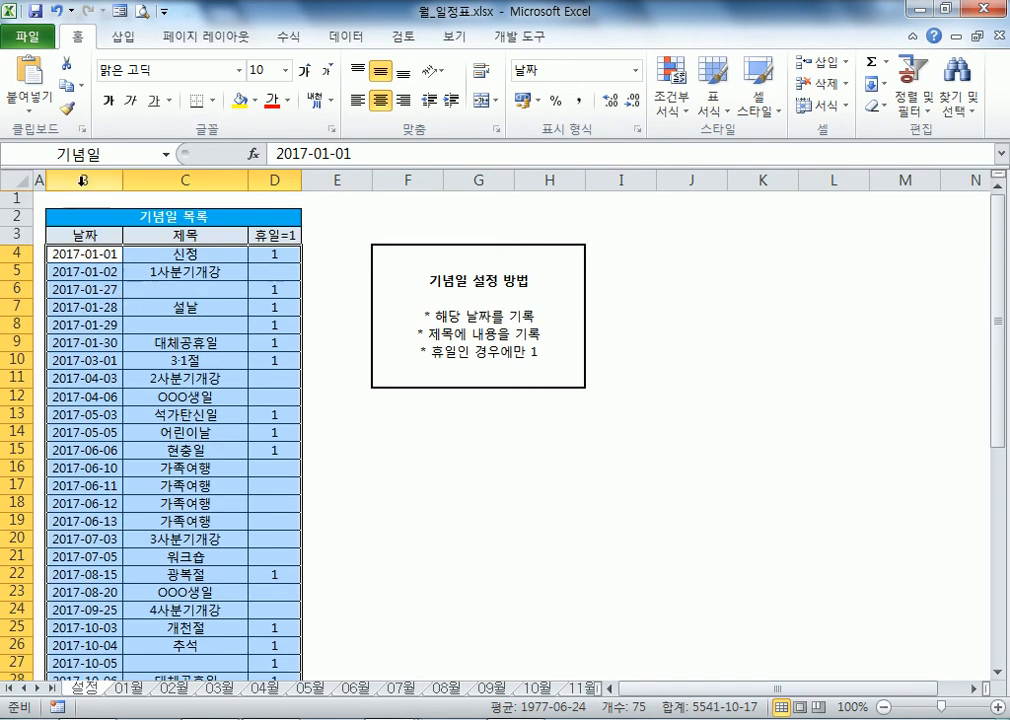
click(95, 179)
click(165, 179)
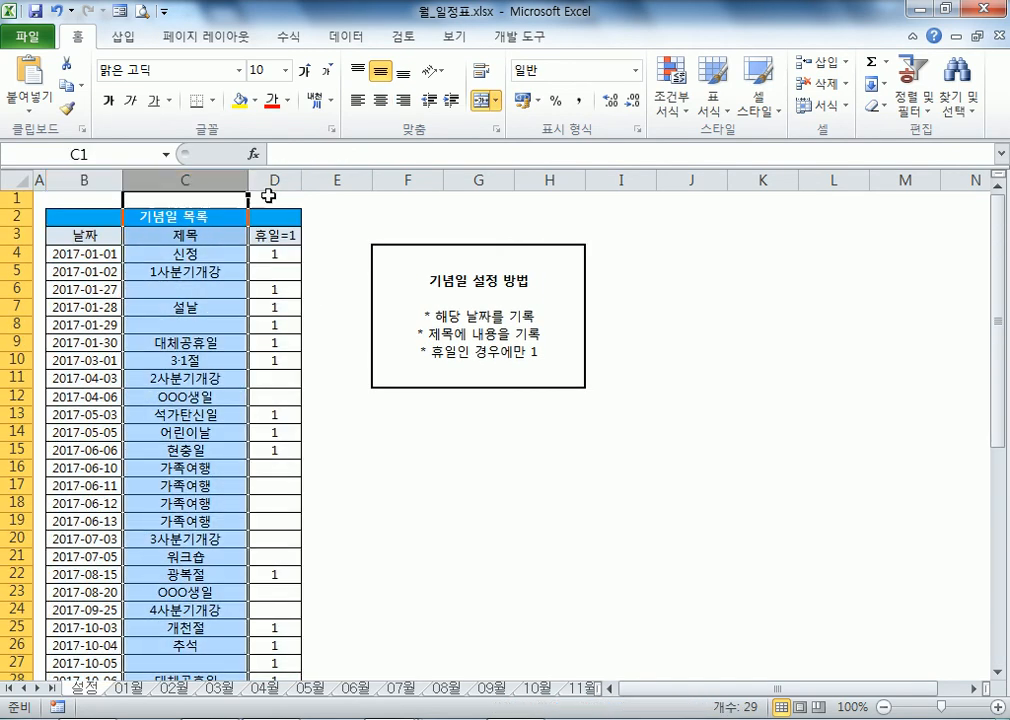
click(283, 179)
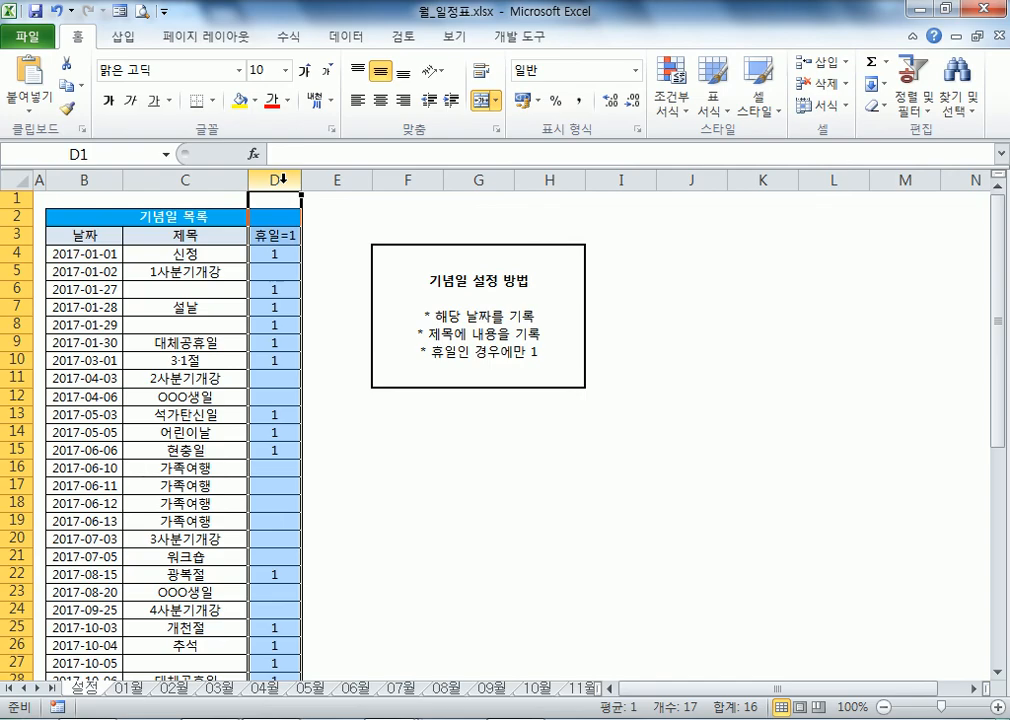
Step: Compare the formula's exact-match 0 and final =1 with the flag in D4
key(alt+Tab)
double_click(341, 262)
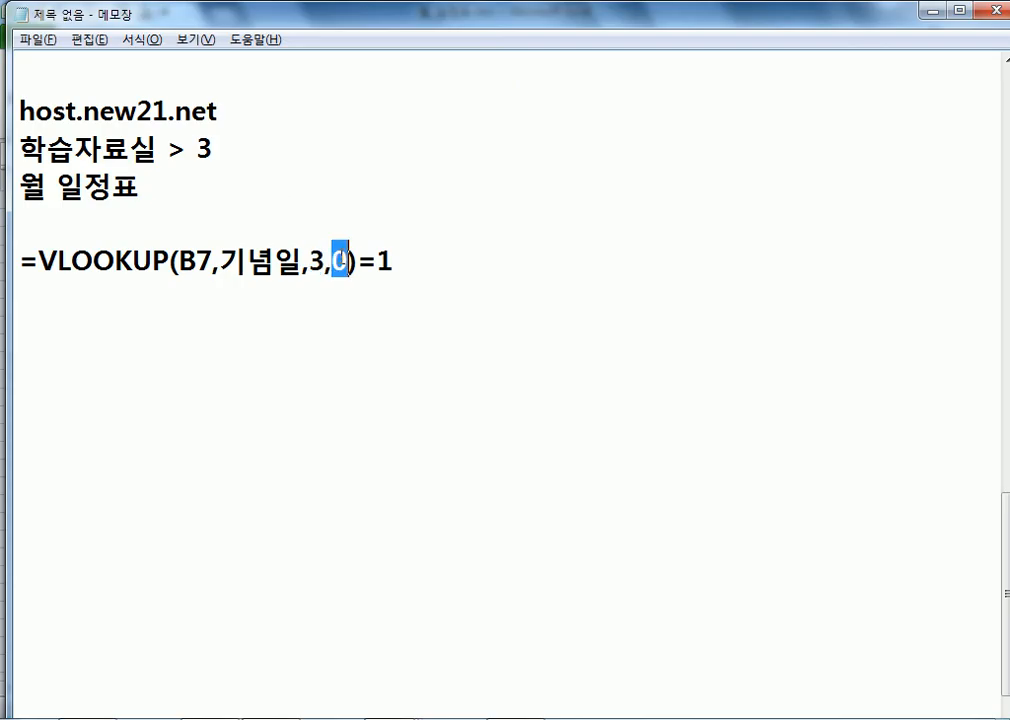
key(alt+Tab)
click(279, 252)
key(alt+Tab)
double_click(388, 262)
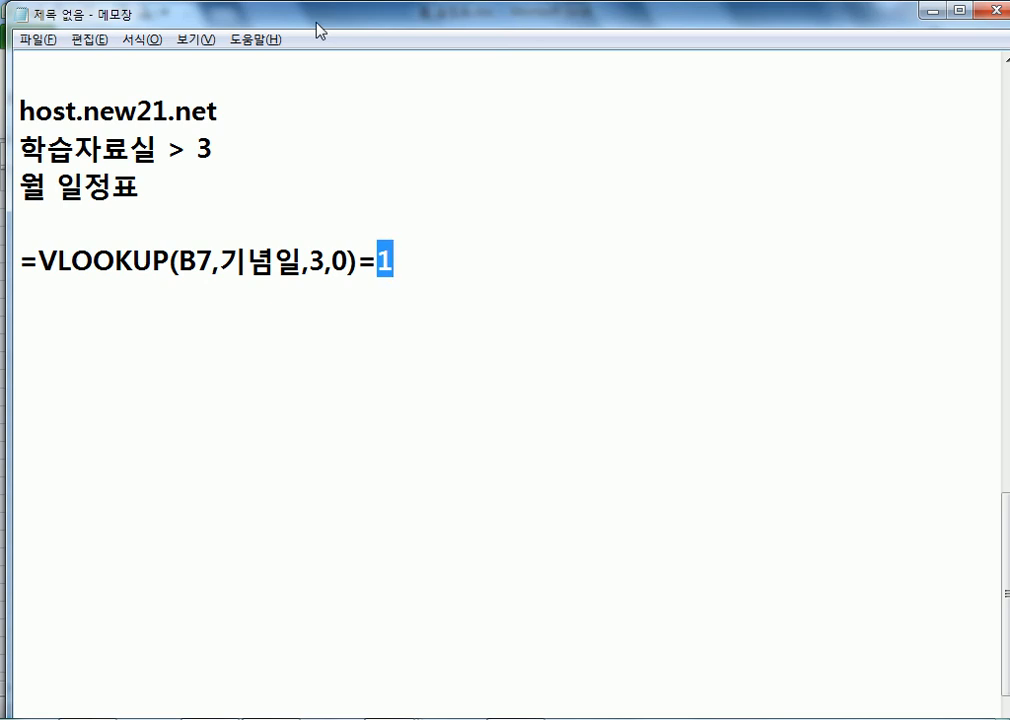
Step: Try * in D4 and a matching edit in the Notepad formula, then undo it
key(alt+Tab)
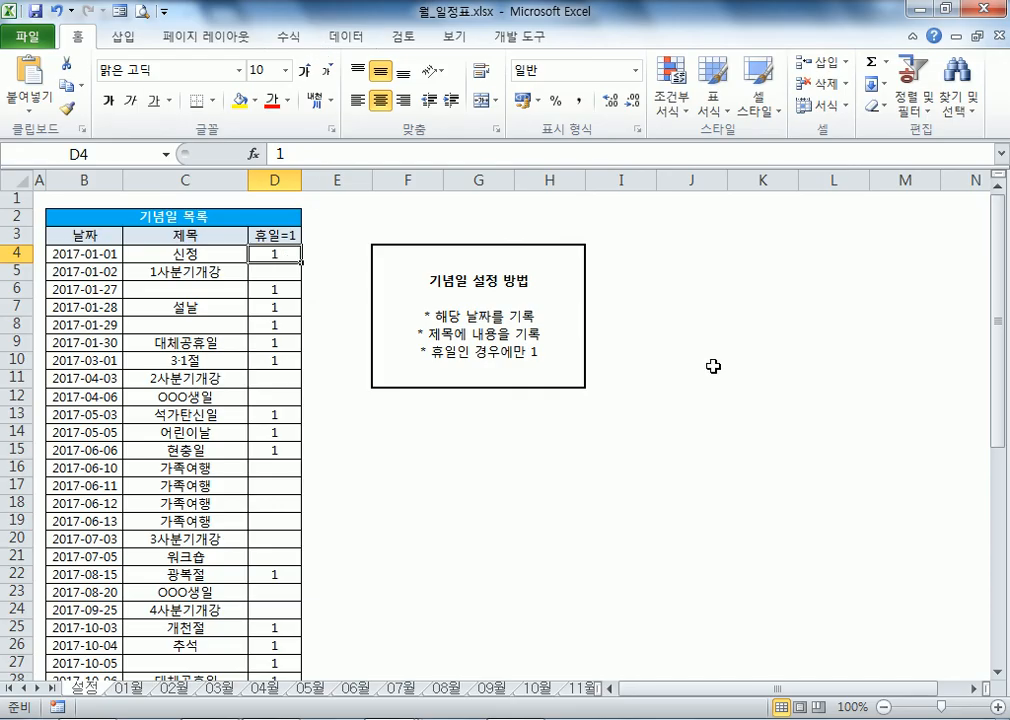
text(*)
key(Return)
key(Up)
key(alt+Tab)
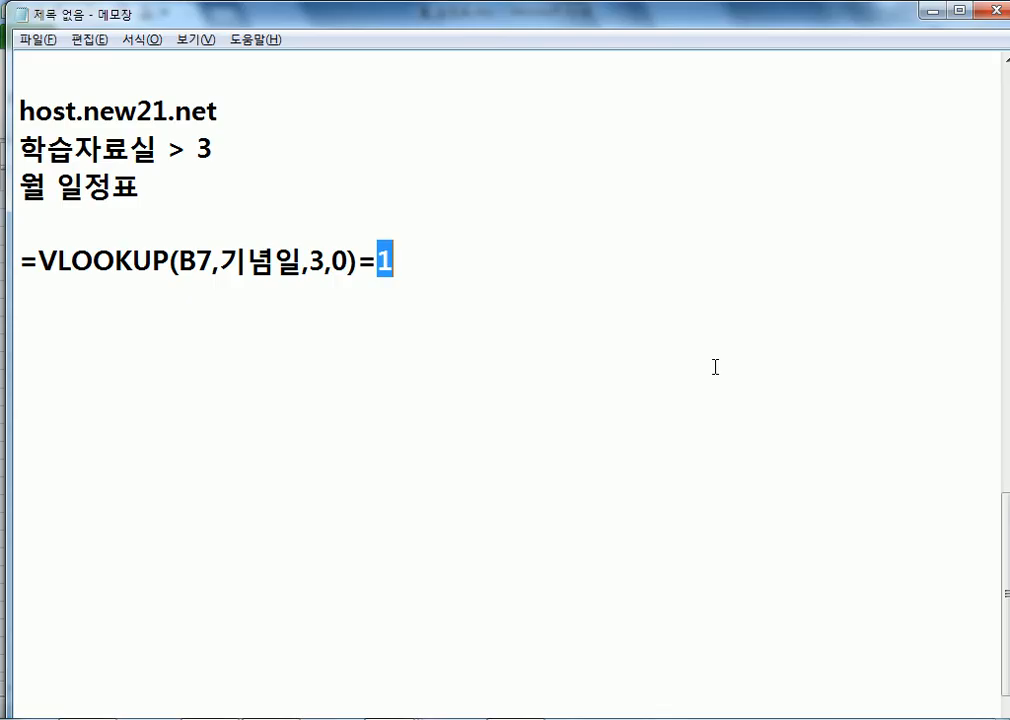
text("*)
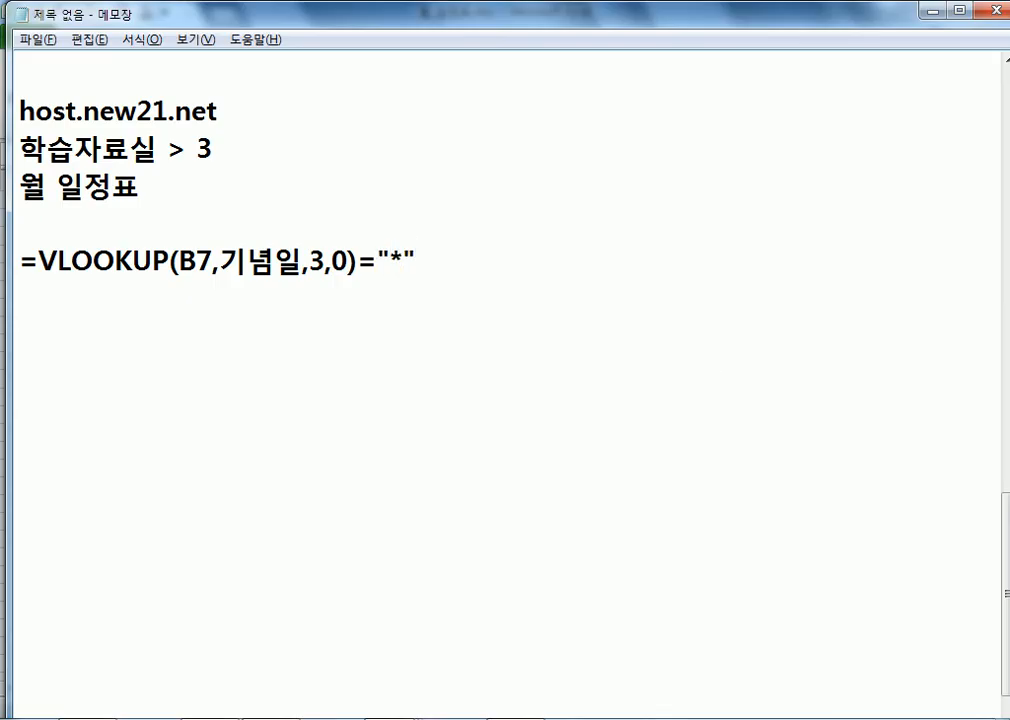
key(ctrl+z)
Step: Restore 1 in D4 below the 휴일=1 heading
key(alt+Tab)
text(1)
key(Return)
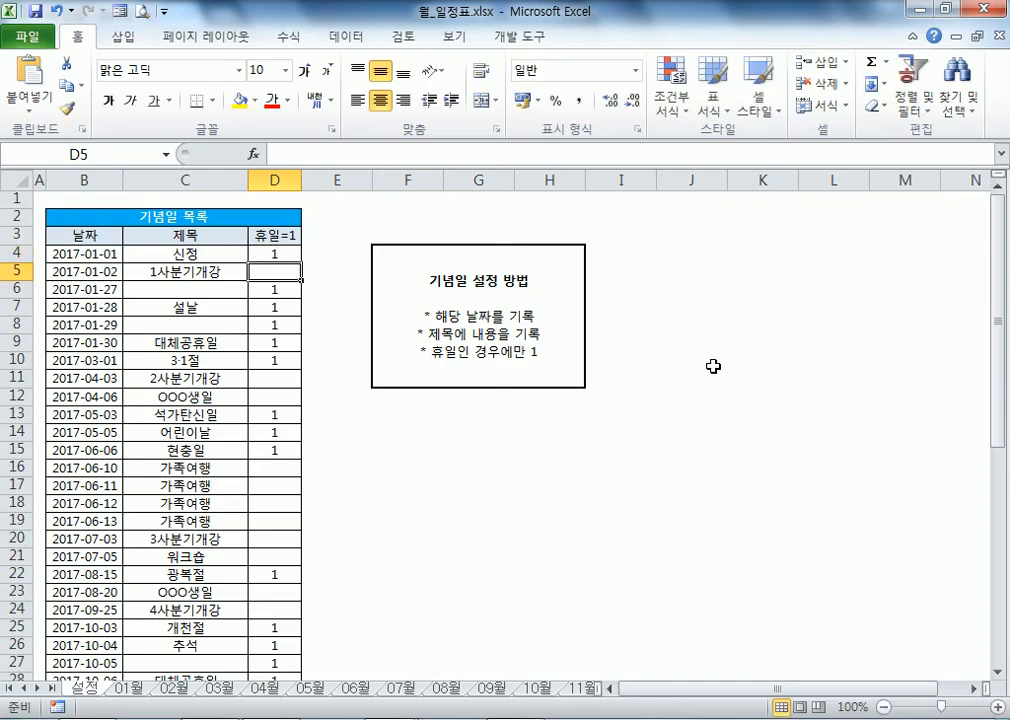
key(Up)
key(Up)
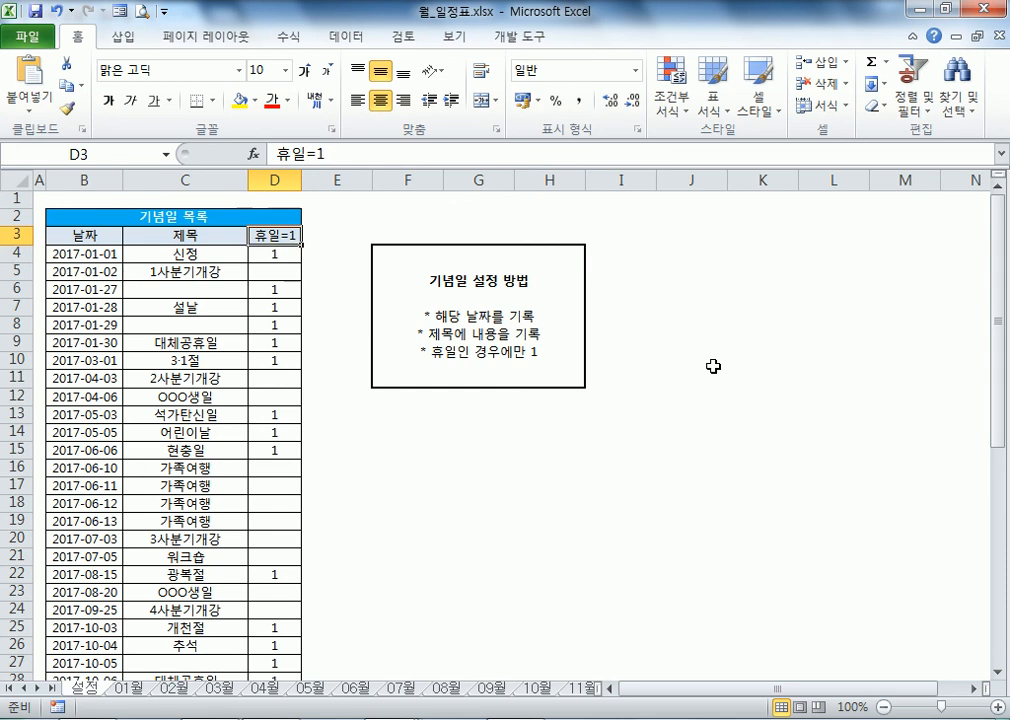
key(Down)
key(alt+Tab)
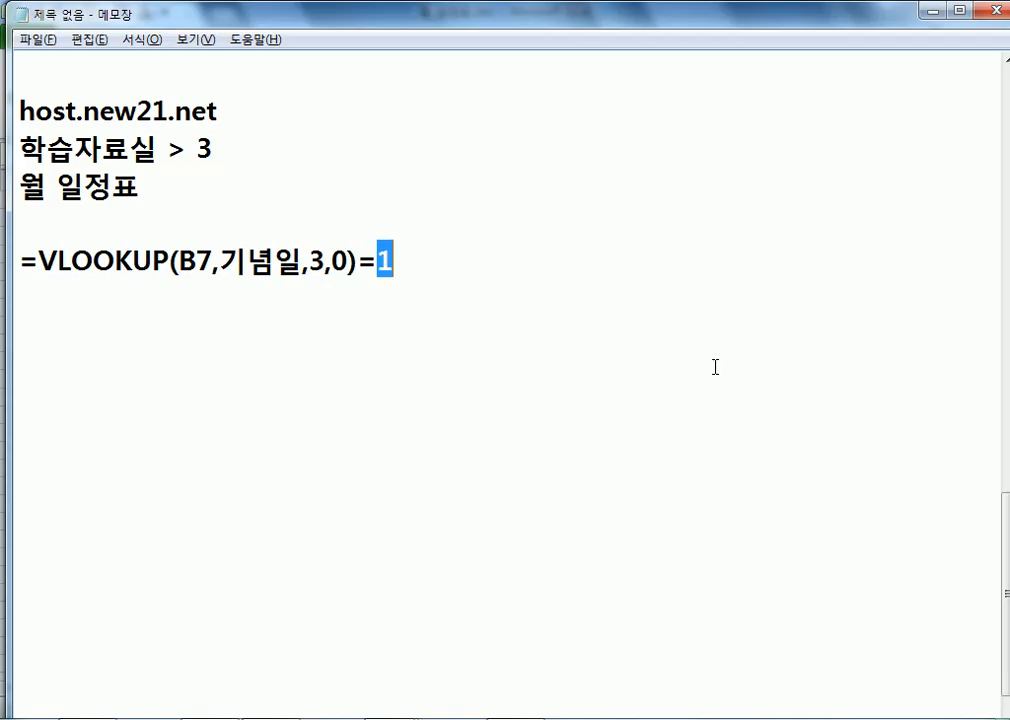
key(alt+Tab)
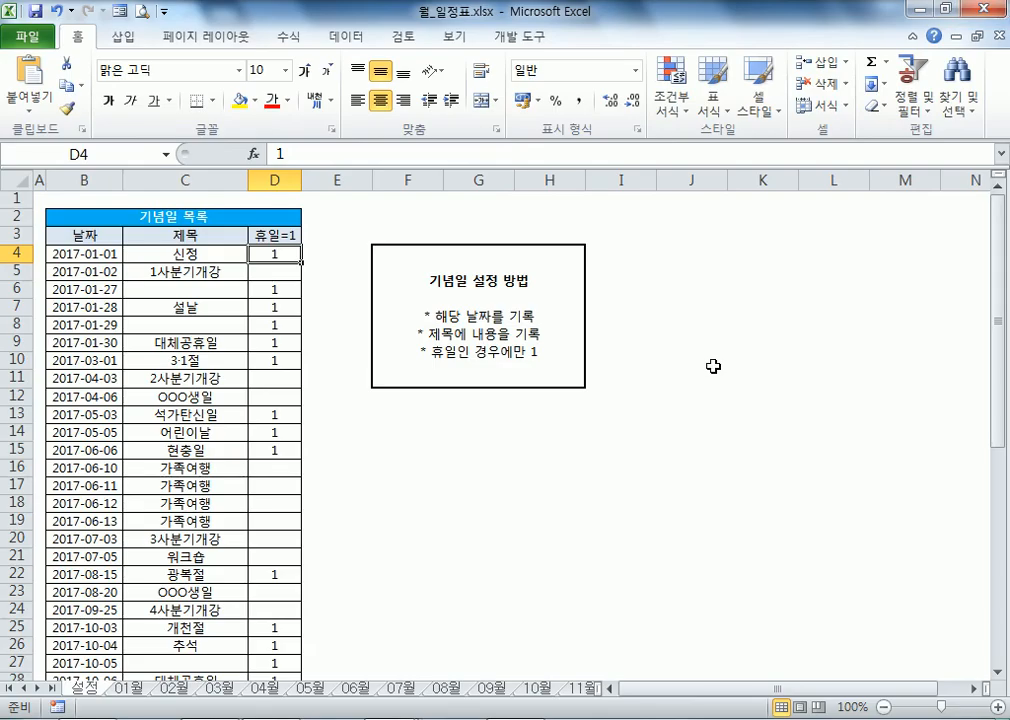
Step: On the 01월 sheet, view the formulas in B3, B4 and L2 without changing them
click(136, 688)
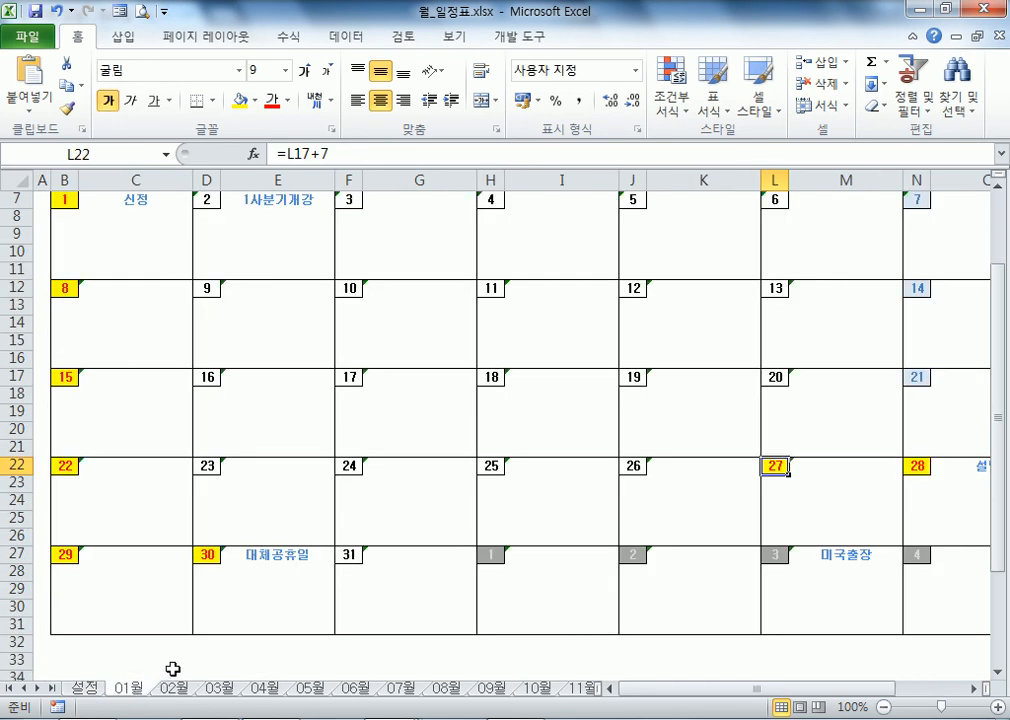
scroll(403, 331, up, 2)
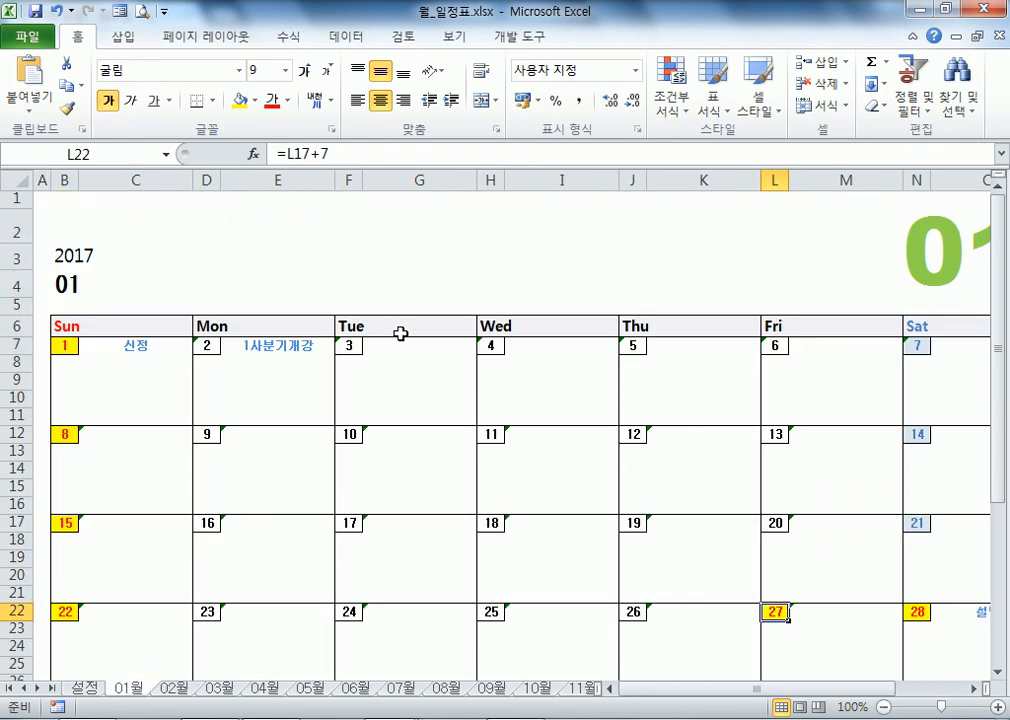
click(101, 252)
double_click(100, 251)
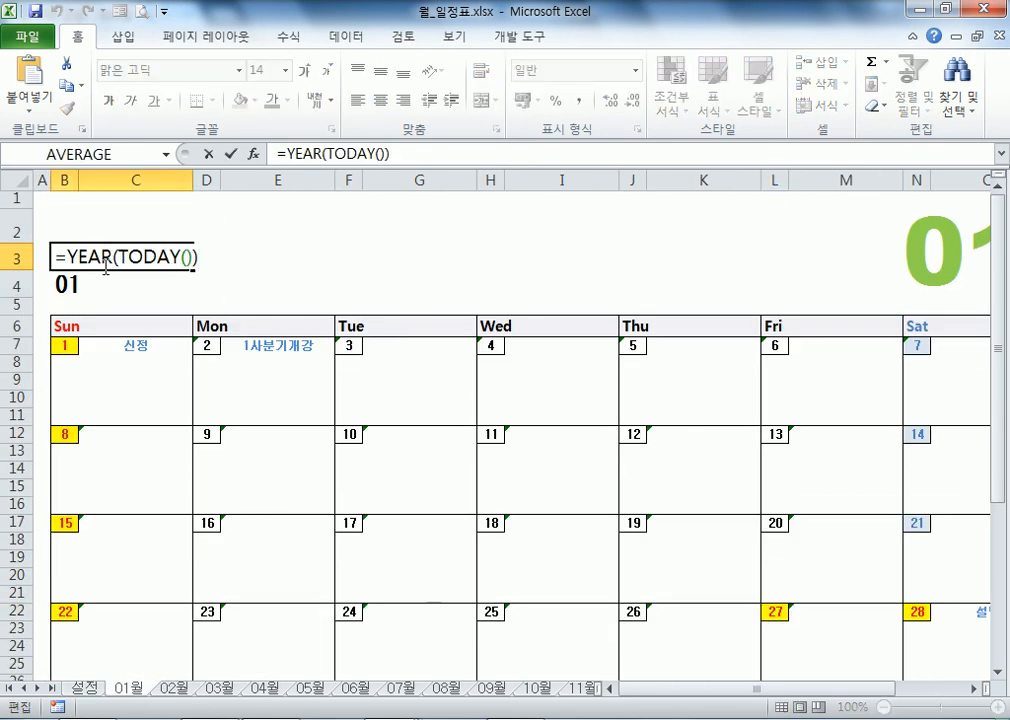
click(97, 287)
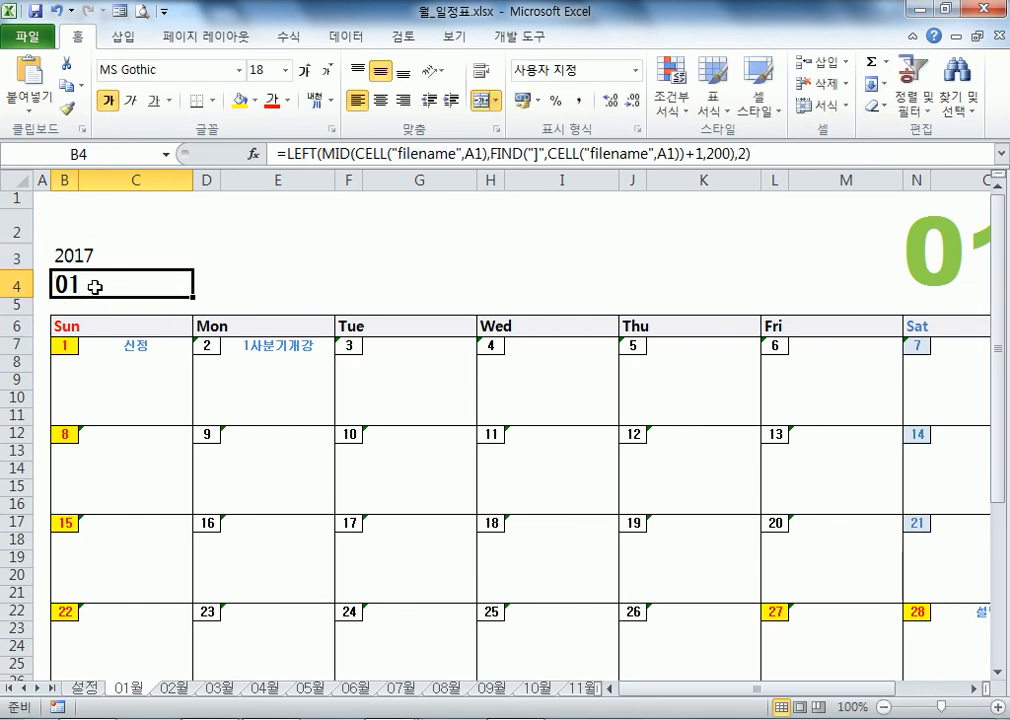
double_click(97, 287)
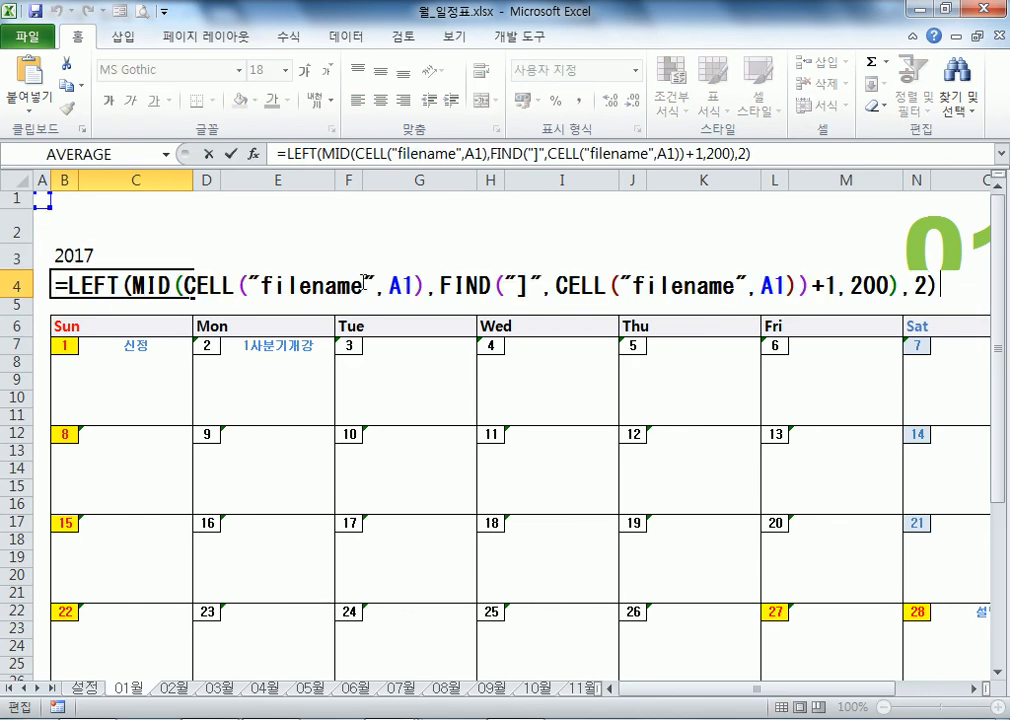
key(Escape)
click(926, 255)
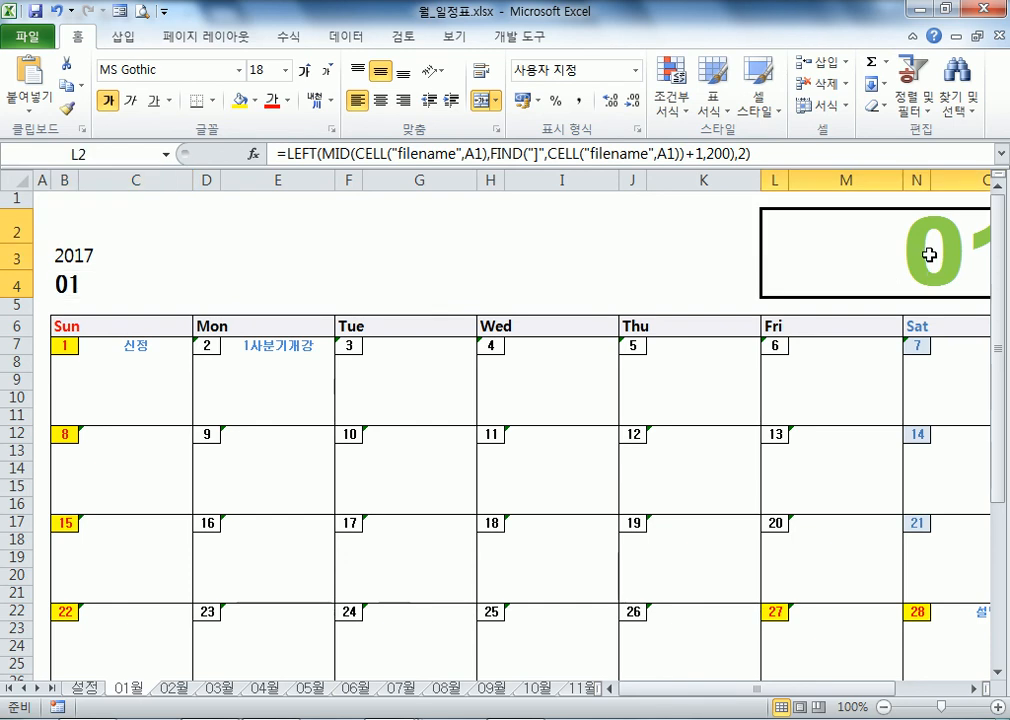
double_click(926, 255)
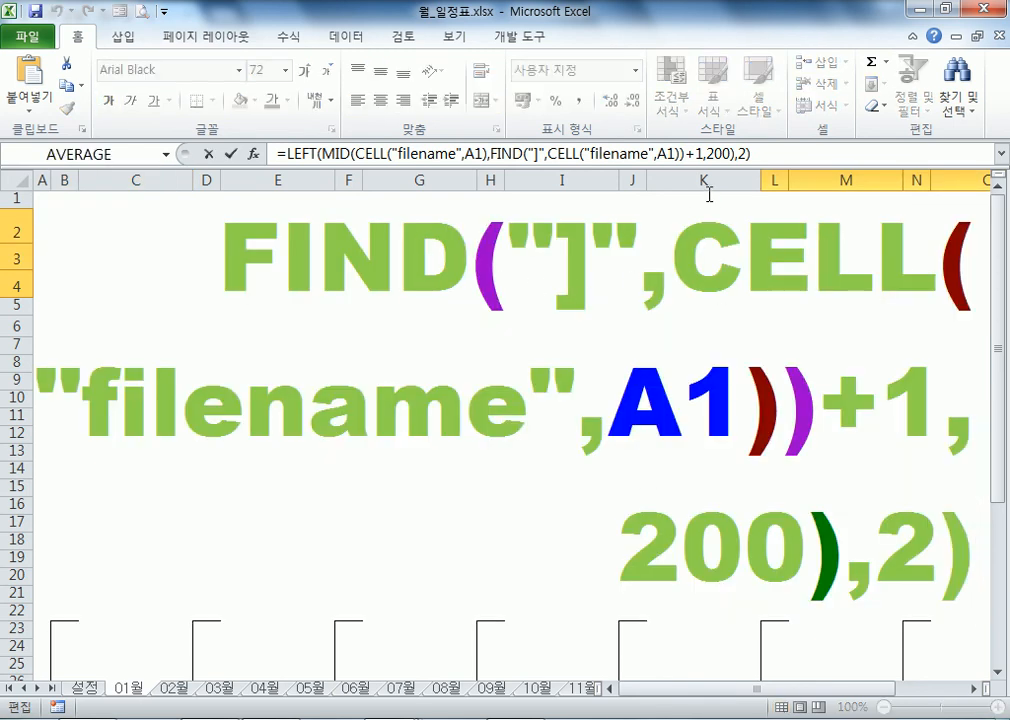
key(Escape)
Step: Reselect B4, L2, B3 and the Sun, Mon, Tue headings, then scroll down the calendar
click(68, 284)
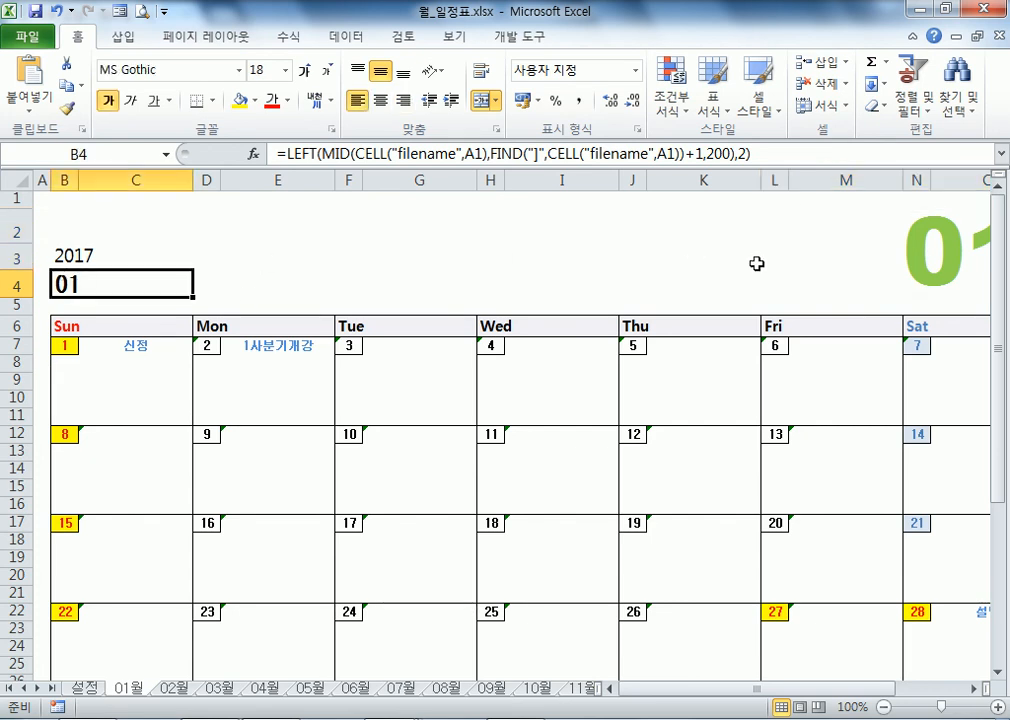
click(960, 255)
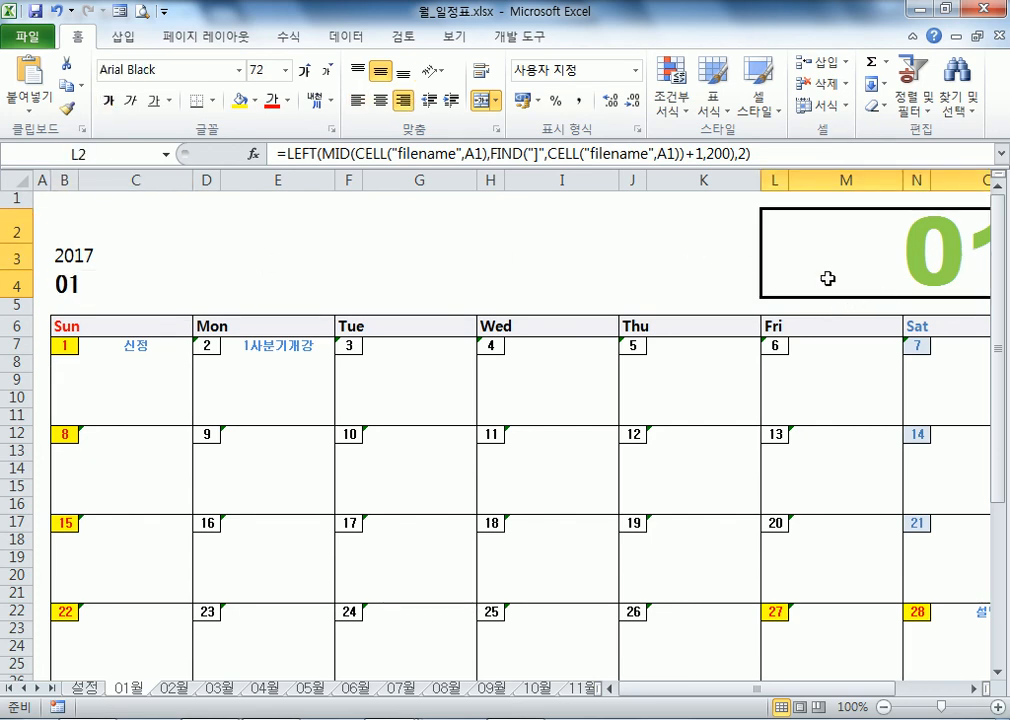
click(72, 283)
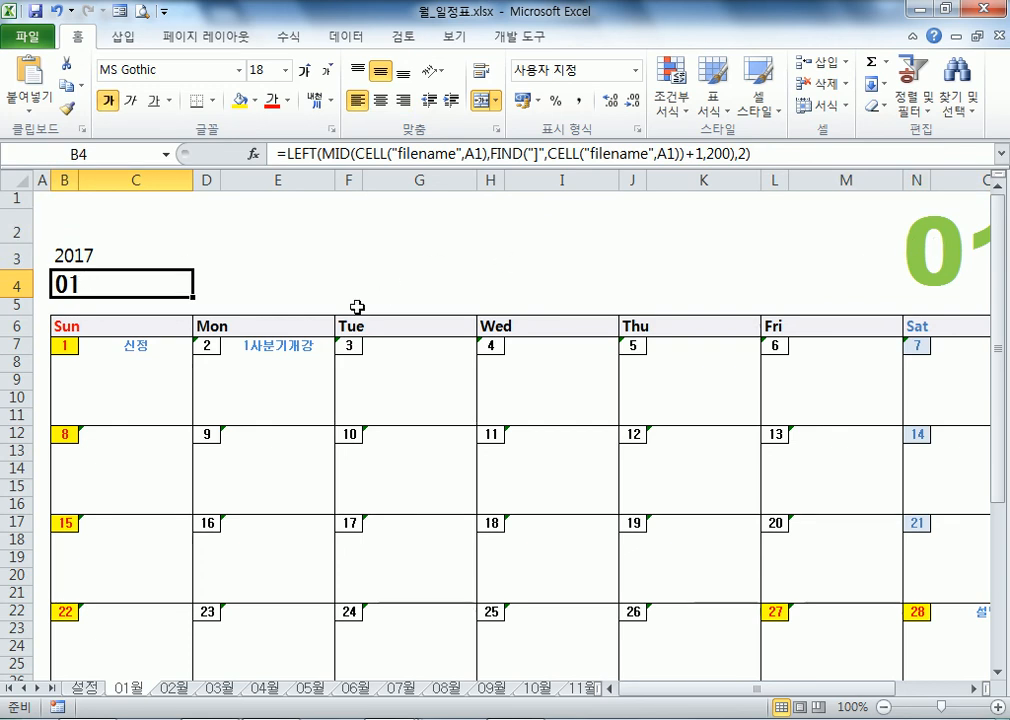
click(88, 255)
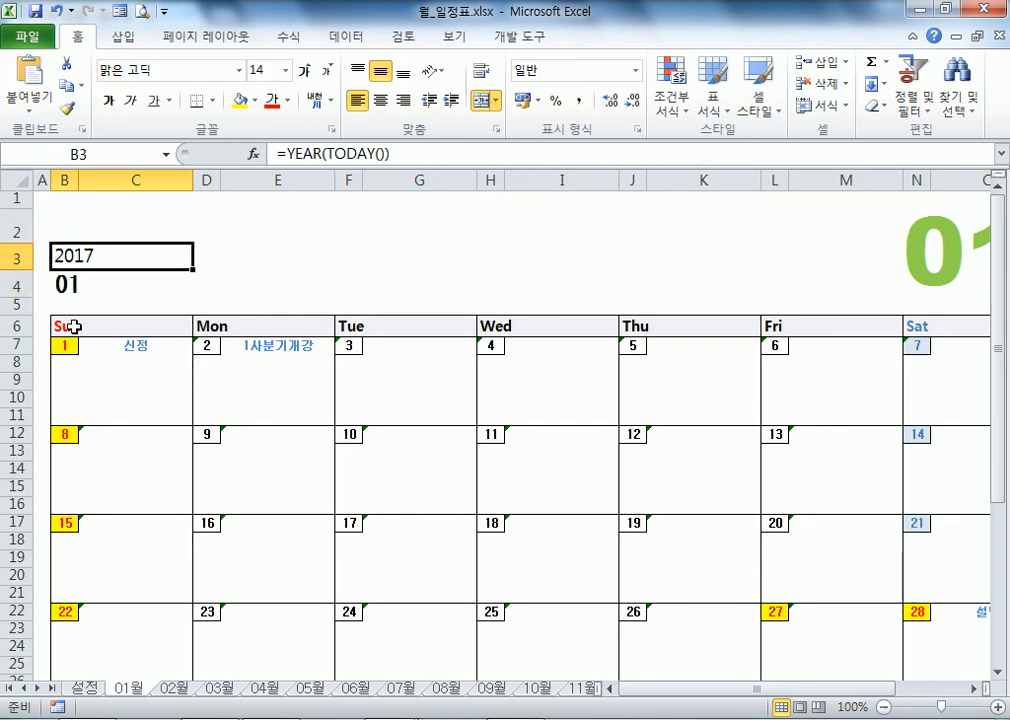
click(150, 323)
click(241, 328)
click(353, 328)
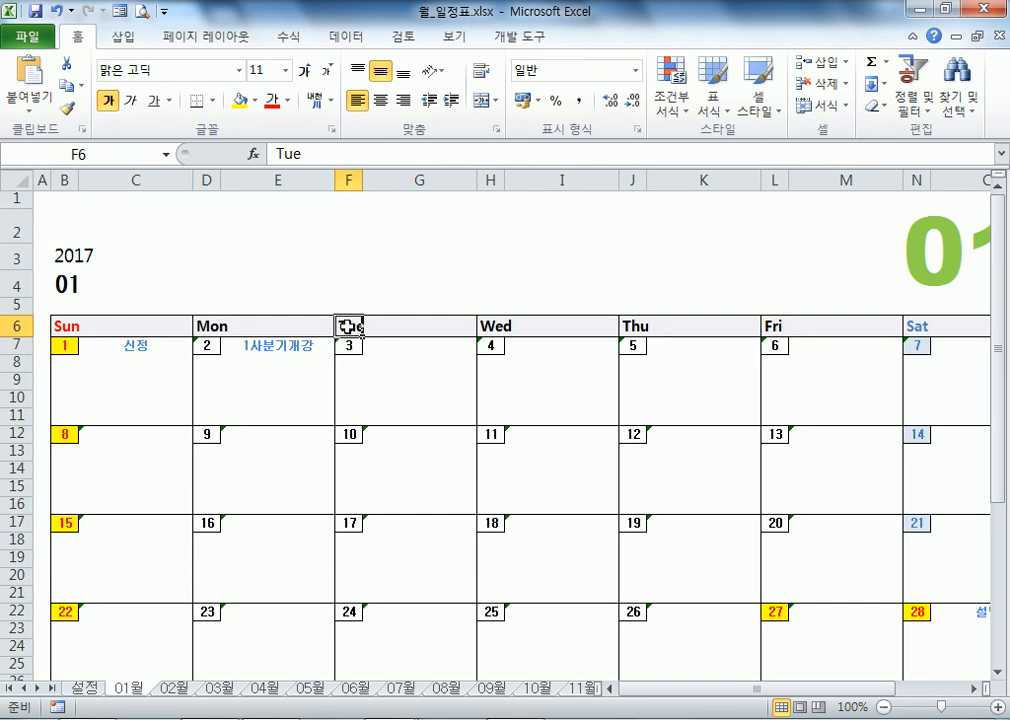
scroll(145, 505, down, 3)
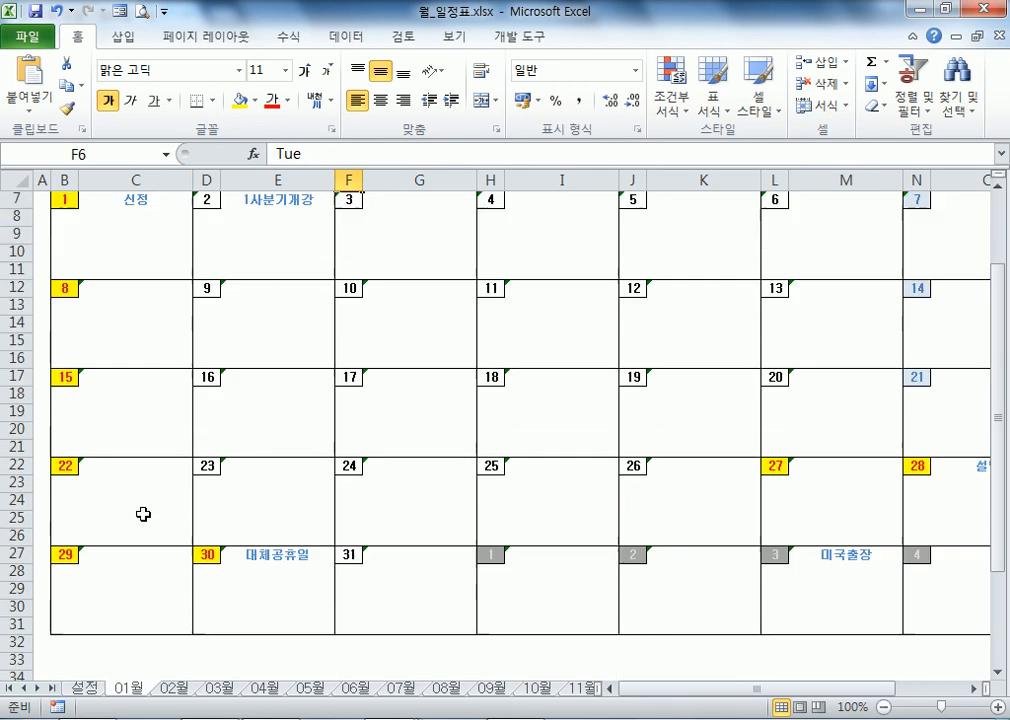
Step: Glance at the 02월 sheet, then return to the top of 01월 and select month cell B4
click(172, 688)
click(216, 491)
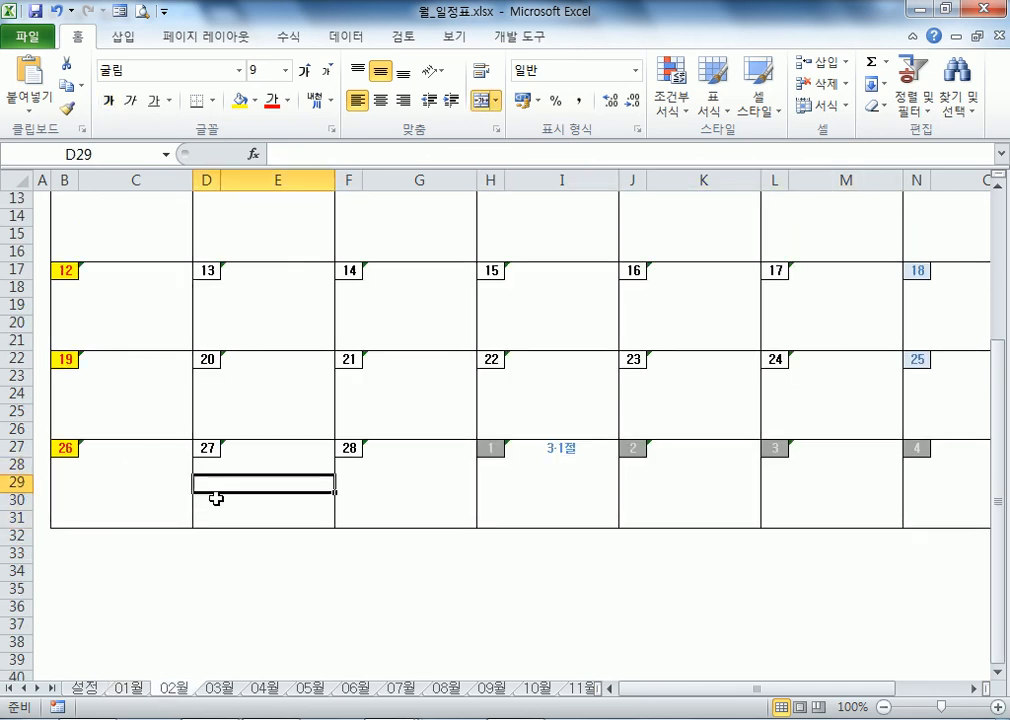
scroll(205, 514, up, 3)
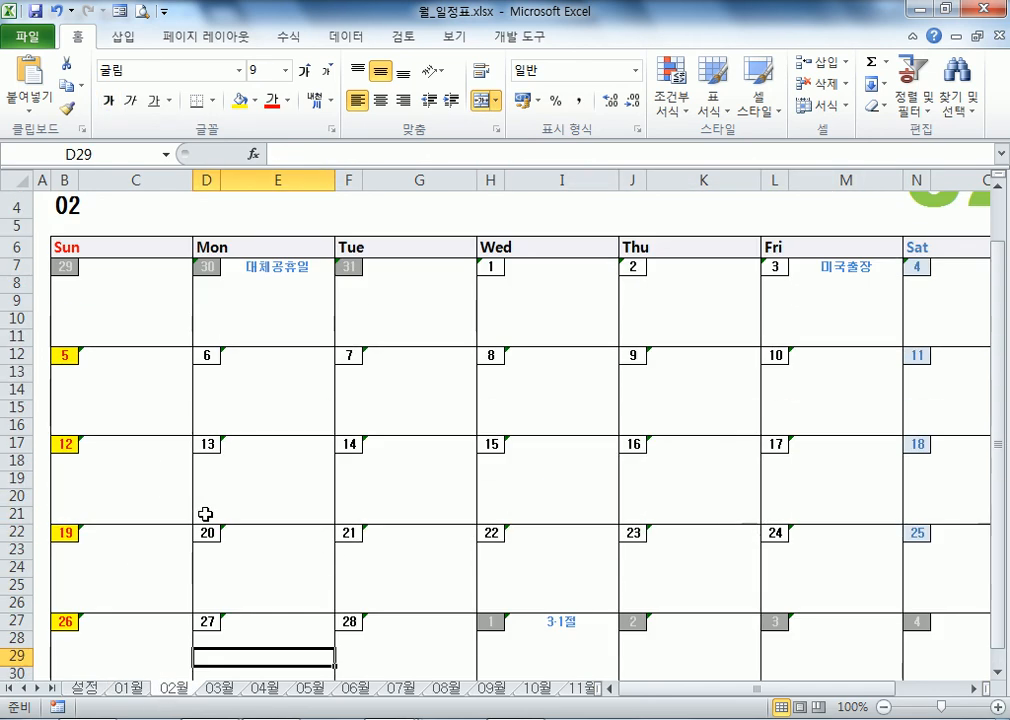
click(138, 690)
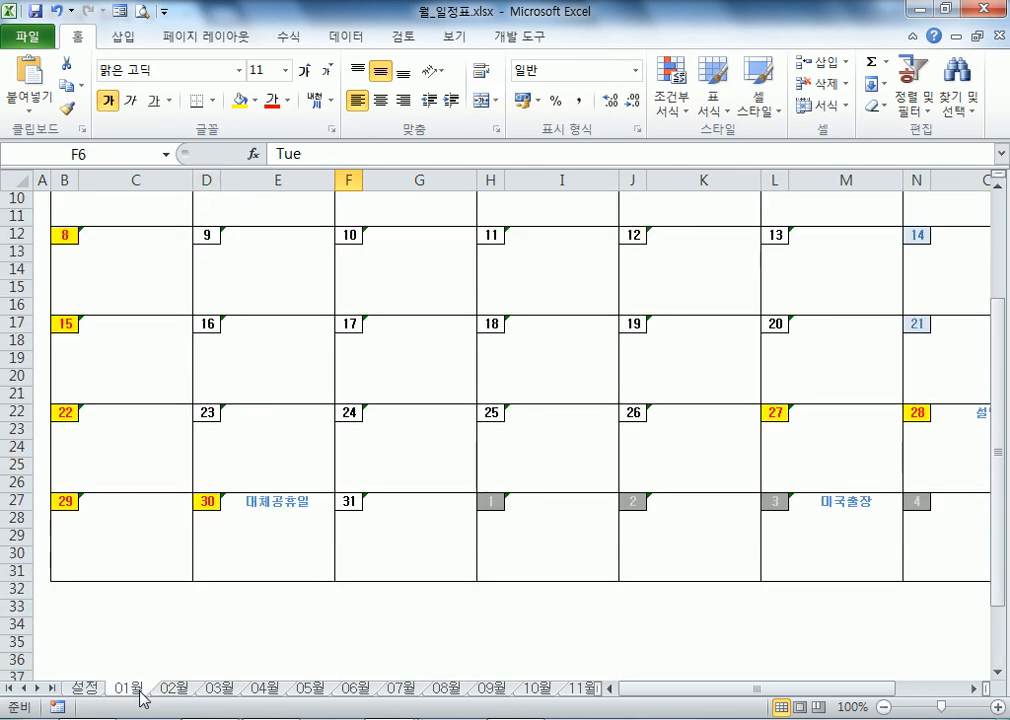
scroll(74, 408, up, 4)
key(ctrl+a)
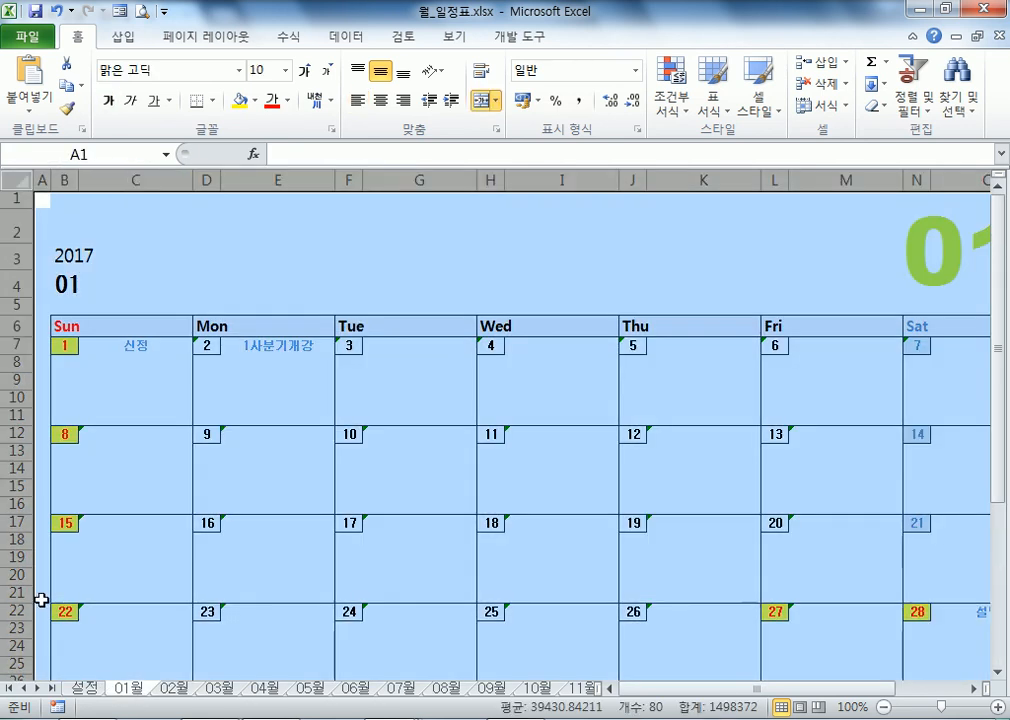
click(130, 614)
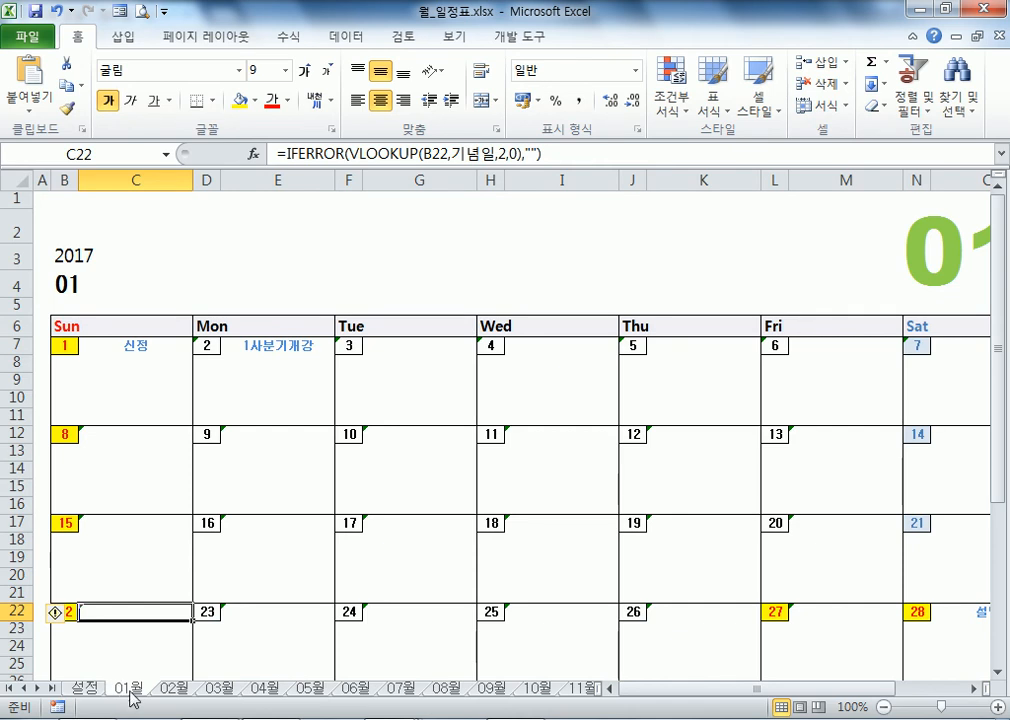
scroll(173, 668, down, 2)
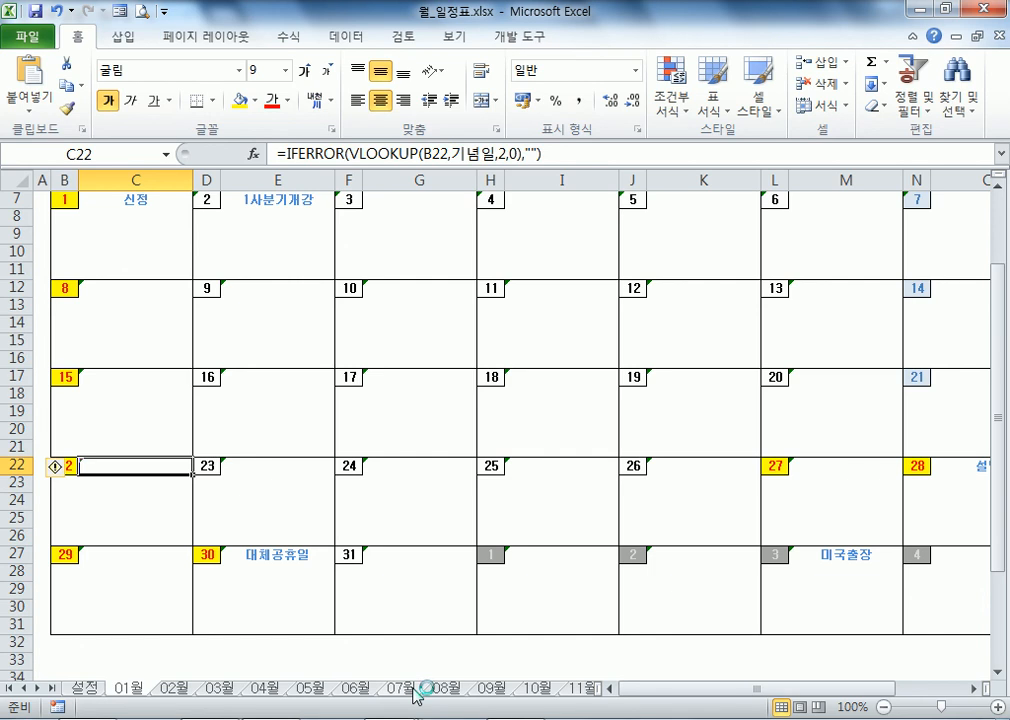
scroll(266, 539, up, 2)
click(107, 288)
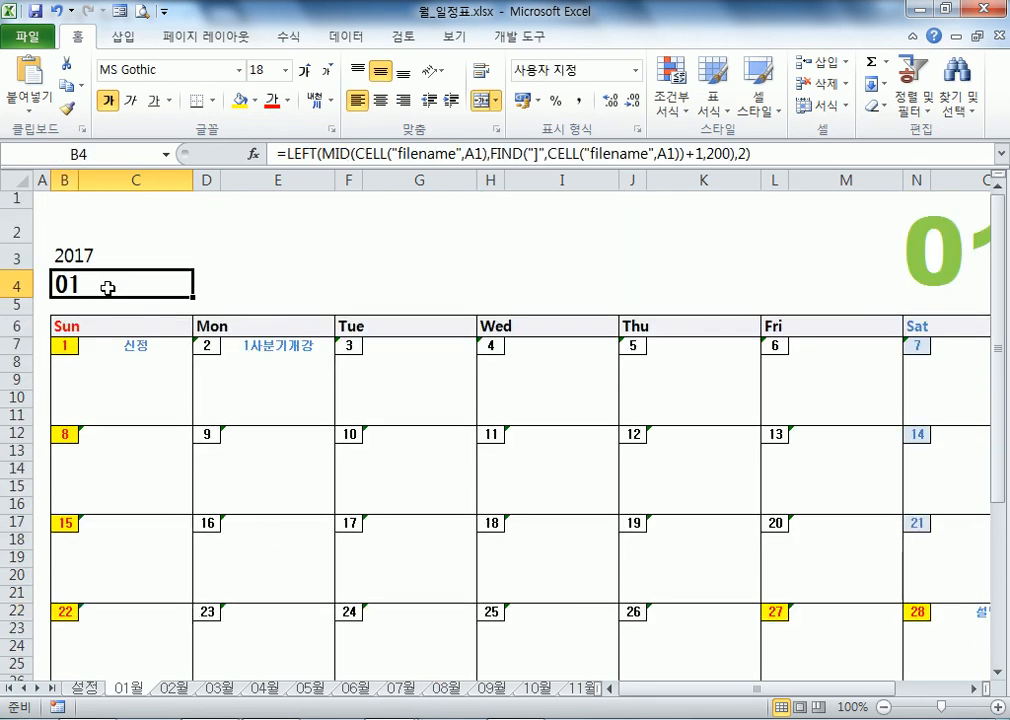
Step: Merge J4:K8 on the 설정 sheet into one centred cell
click(84, 688)
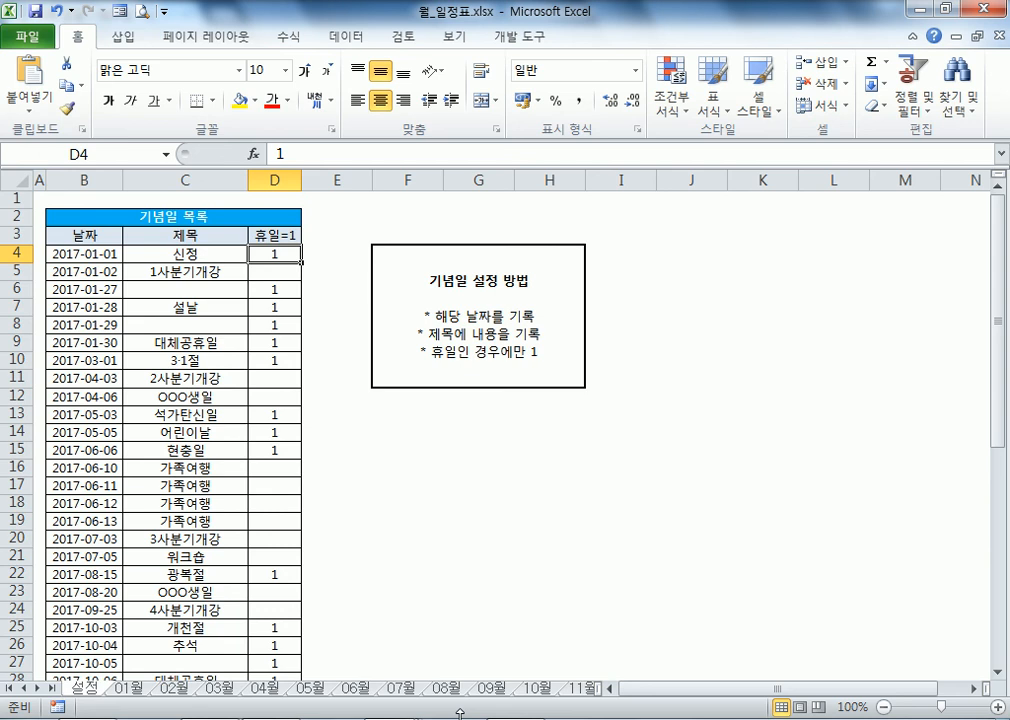
drag(717, 261, 730, 325)
click(484, 100)
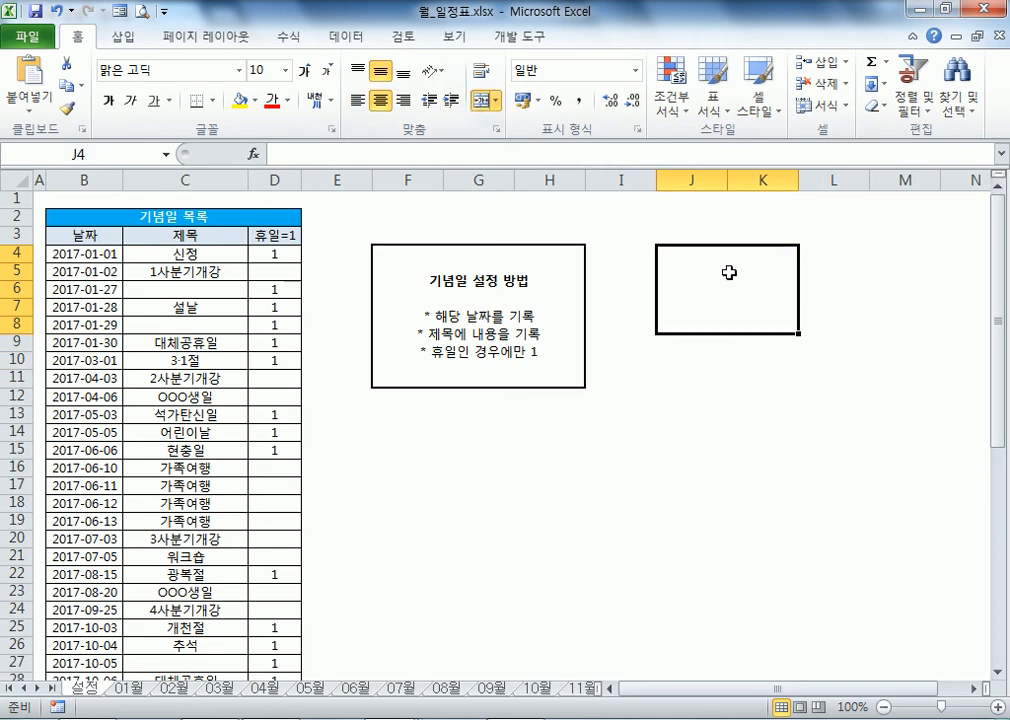
Step: Test typing 안, 녕, 하 on separate lines in the merged cell, then discard it
text(안)
key(alt+Return)
text(녕)
key(alt+Return)
text(하)
key(BackSpace)
key(BackSpace)
key(BackSpace)
key(BackSpace)
key(BackSpace)
key(BackSpace)
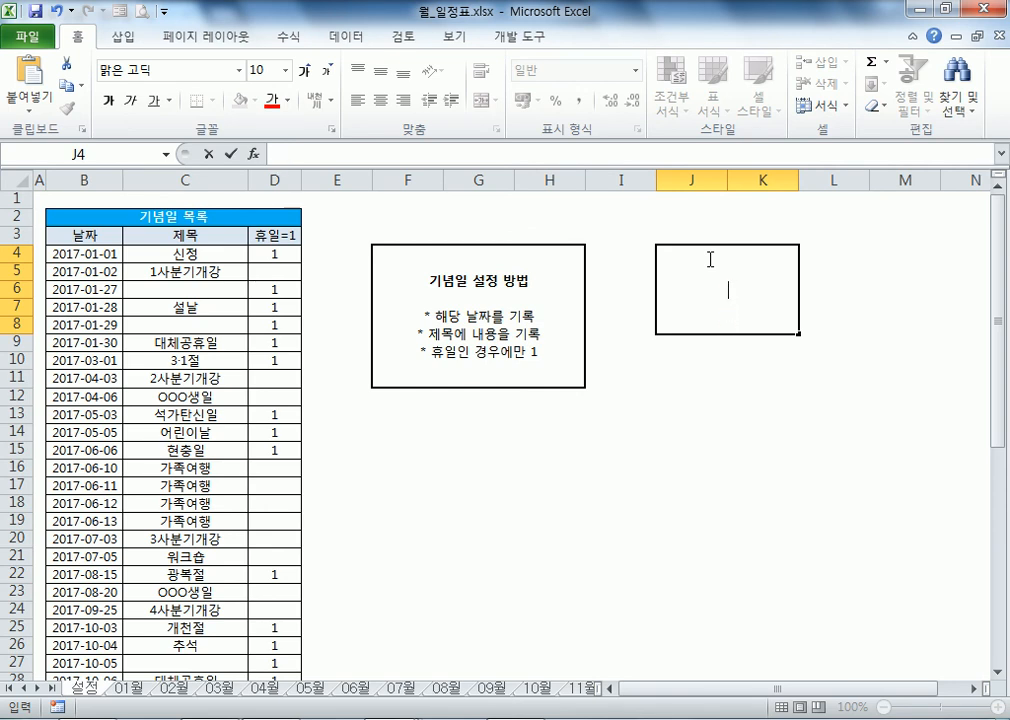
key(Escape)
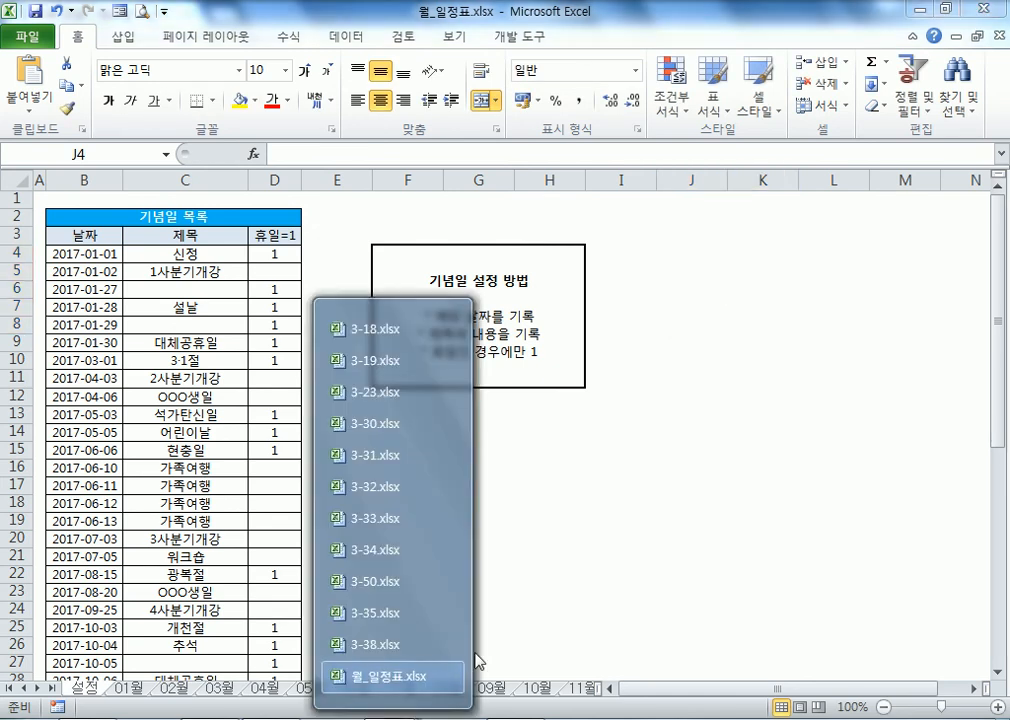
Step: In 3-38.xlsx, enter 안 in I14 and 녕 in I15
click(372, 650)
click(742, 218)
text(안)
key(Return)
text(녕)
key(Return)
Step: Clear 안 and 녕 from I14 and I15, returning to I14
key(Up)
key(Up)
key(Down)
key(Up)
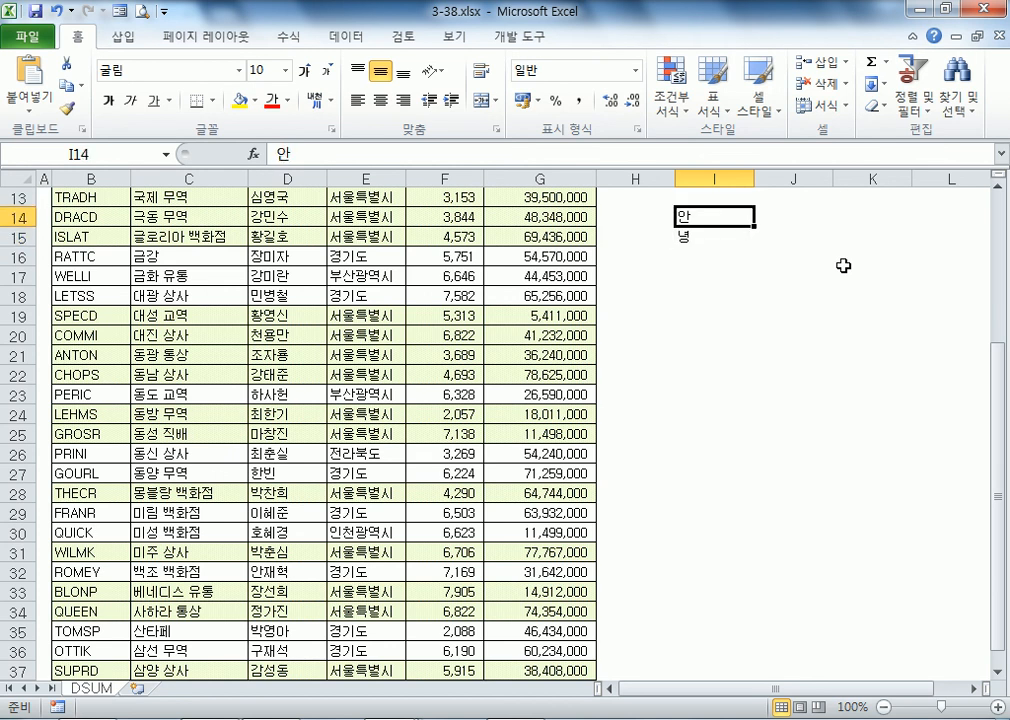
key(Delete)
key(Down)
key(Delete)
key(Up)
Step: Enter 안 and 녕 on two lines within I14 using an Alt+Enter line break
text(안)
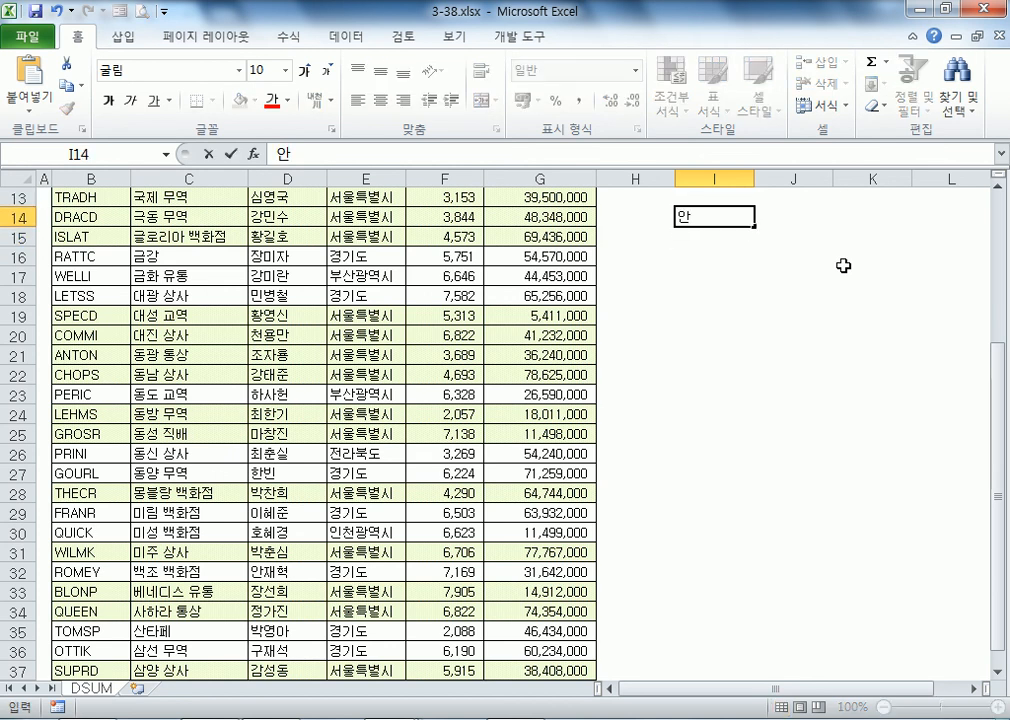
key(alt+Return)
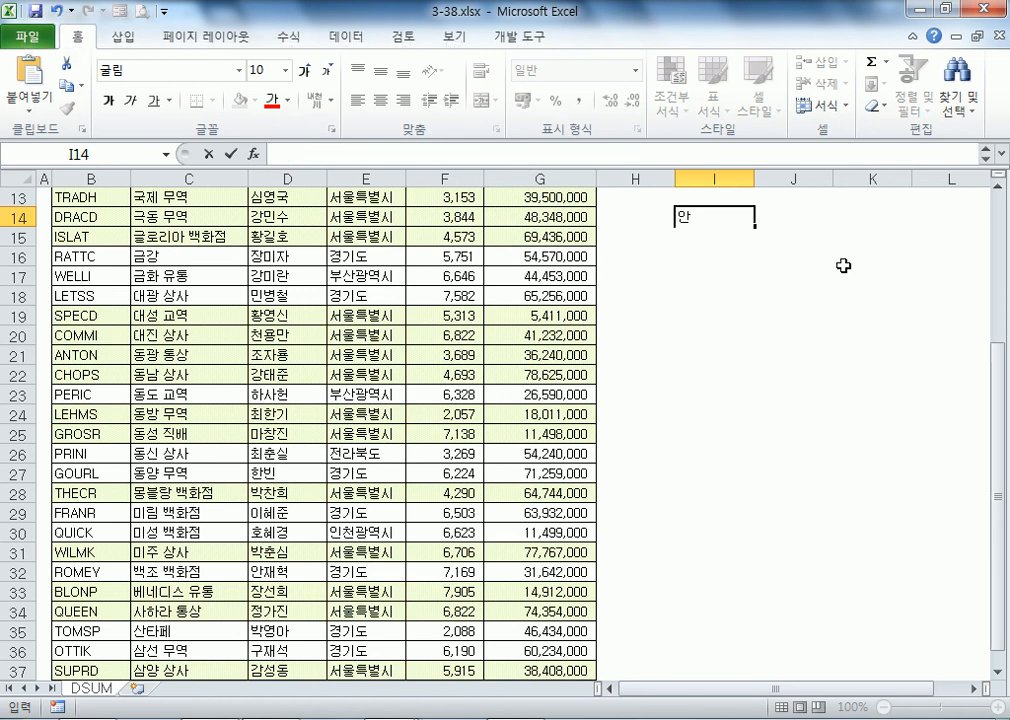
key(Escape)
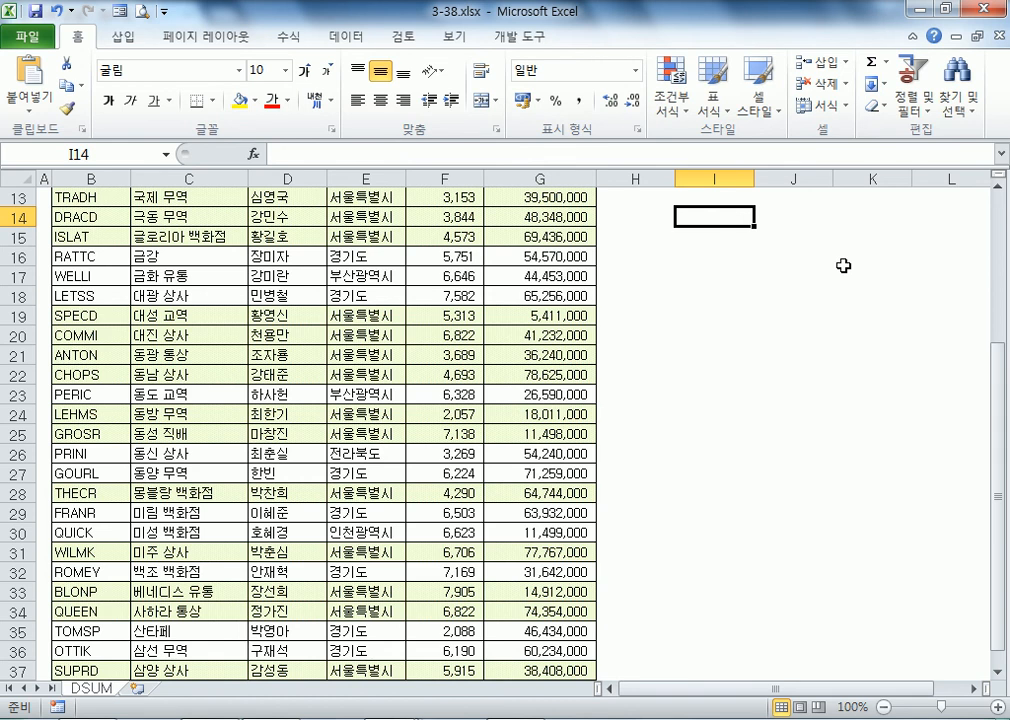
text(안)
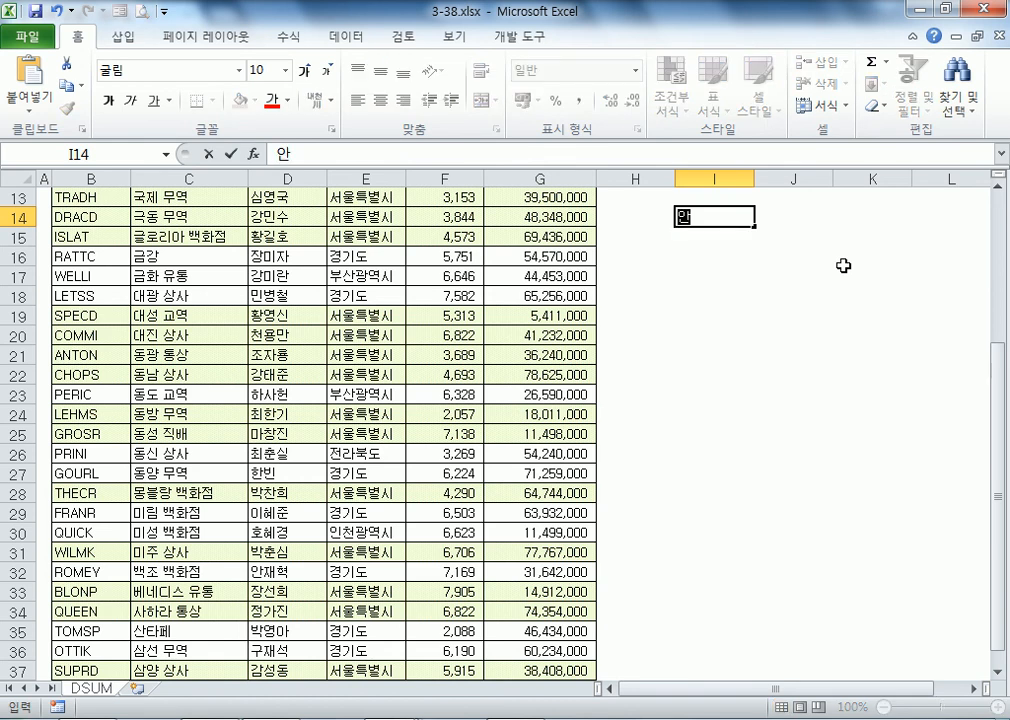
key(alt)
key(alt+Return)
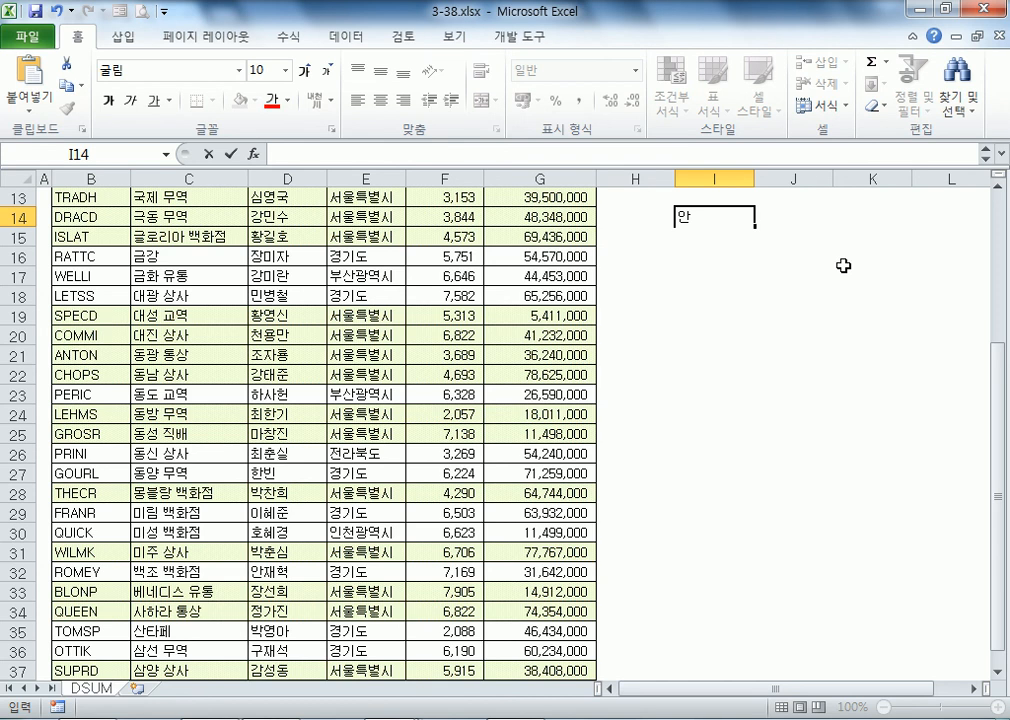
text(녕)
key(Return)
key(Up)
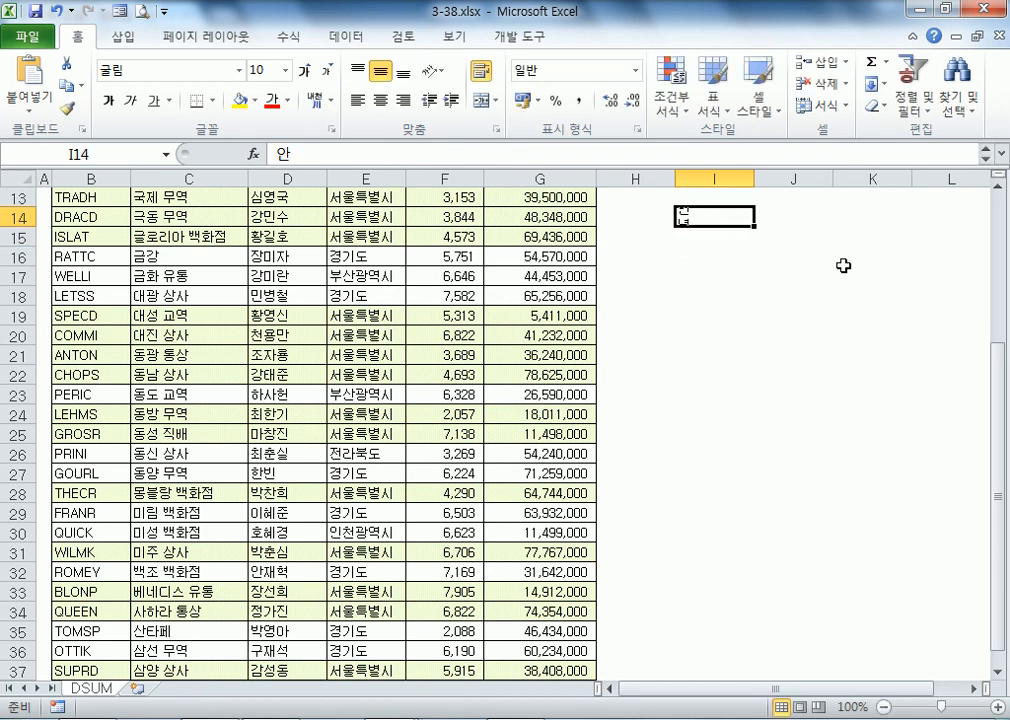
Step: Autofit row 14 to the two-line text and check both lines in the expanded formula bar
double_click(28, 229)
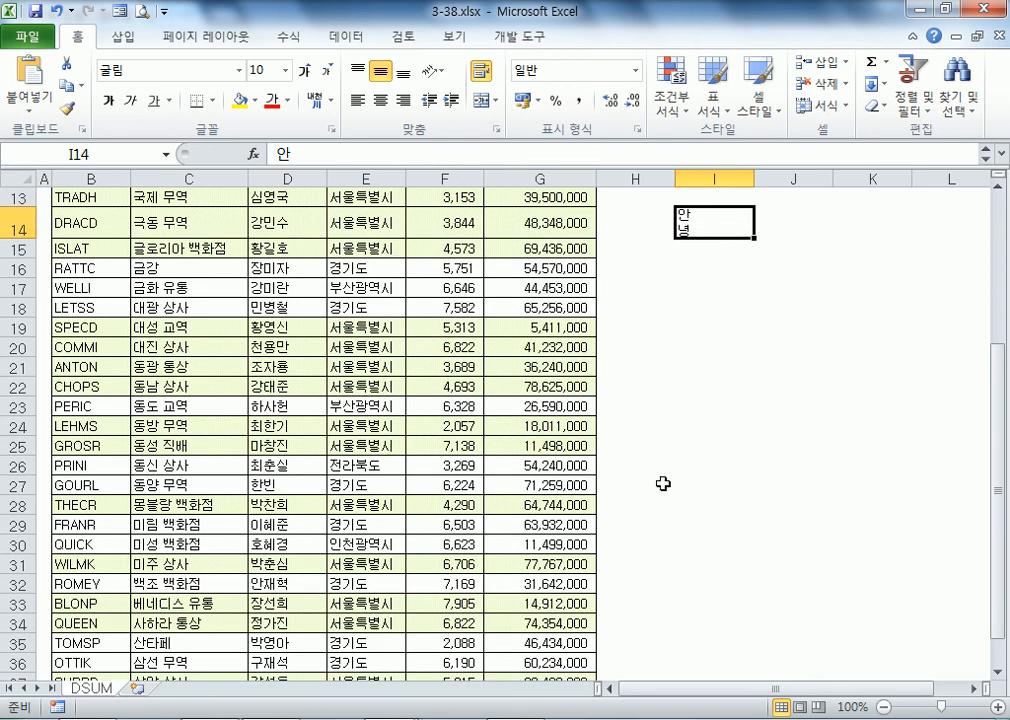
drag(243, 166, 307, 193)
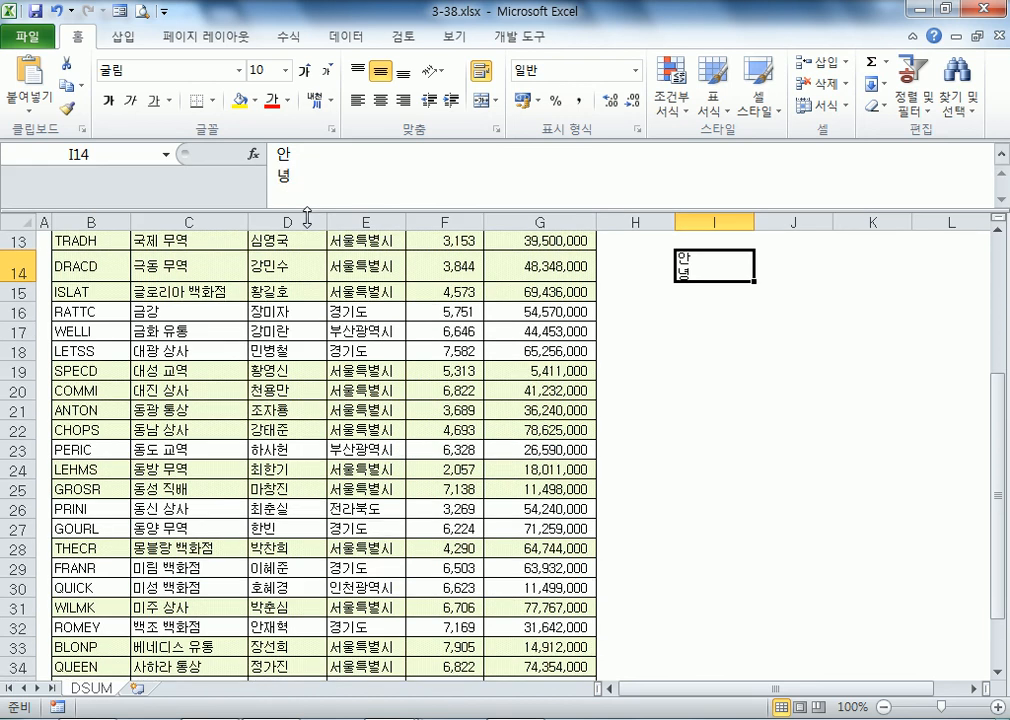
click(300, 168)
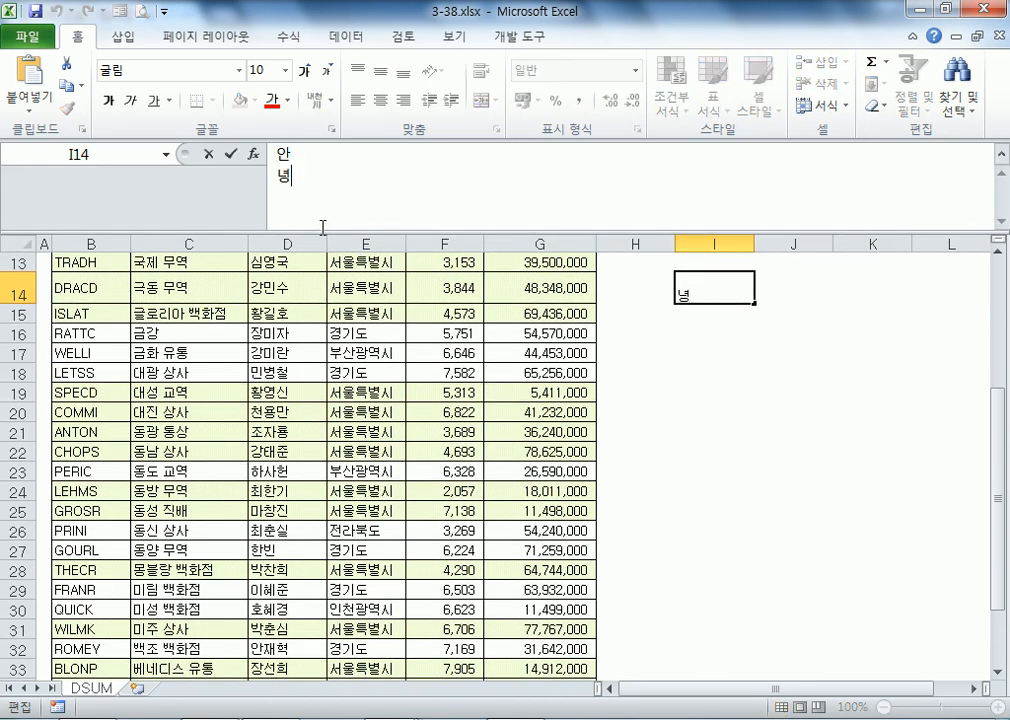
drag(320, 228, 283, 163)
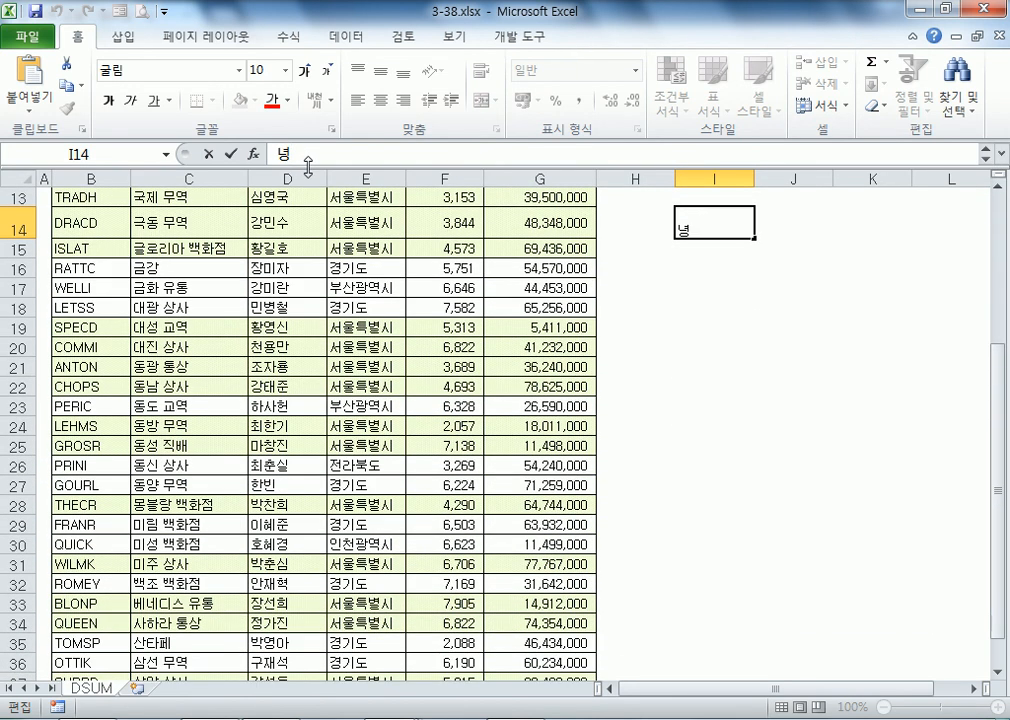
click(717, 253)
click(712, 217)
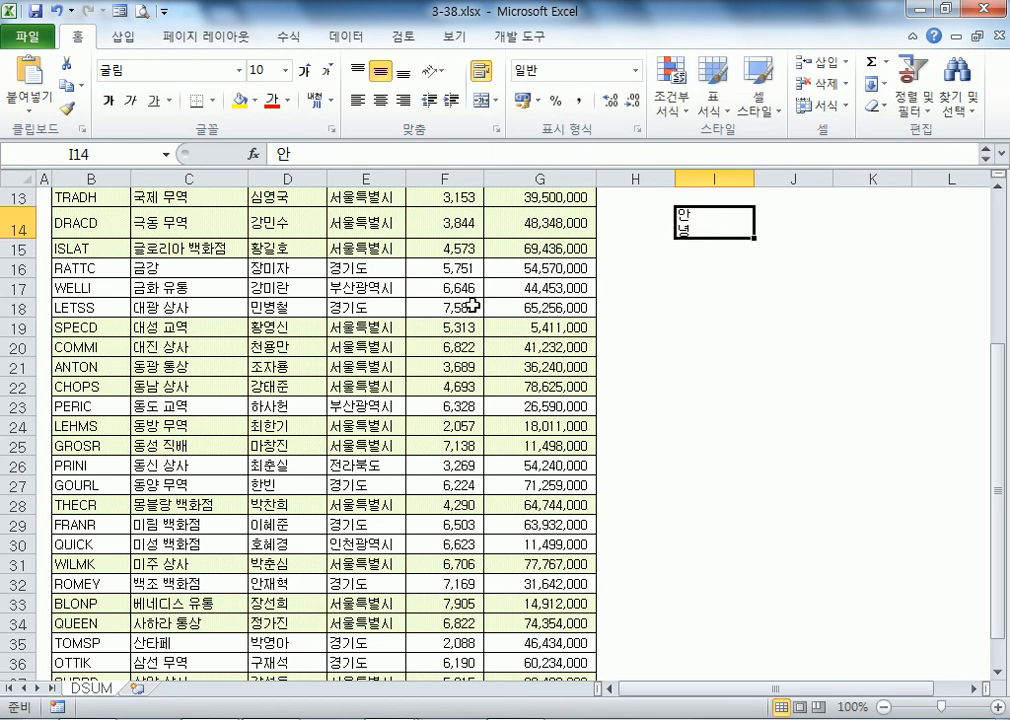
Step: Enter 안녕 in cell I18
click(697, 303)
text(안녕)
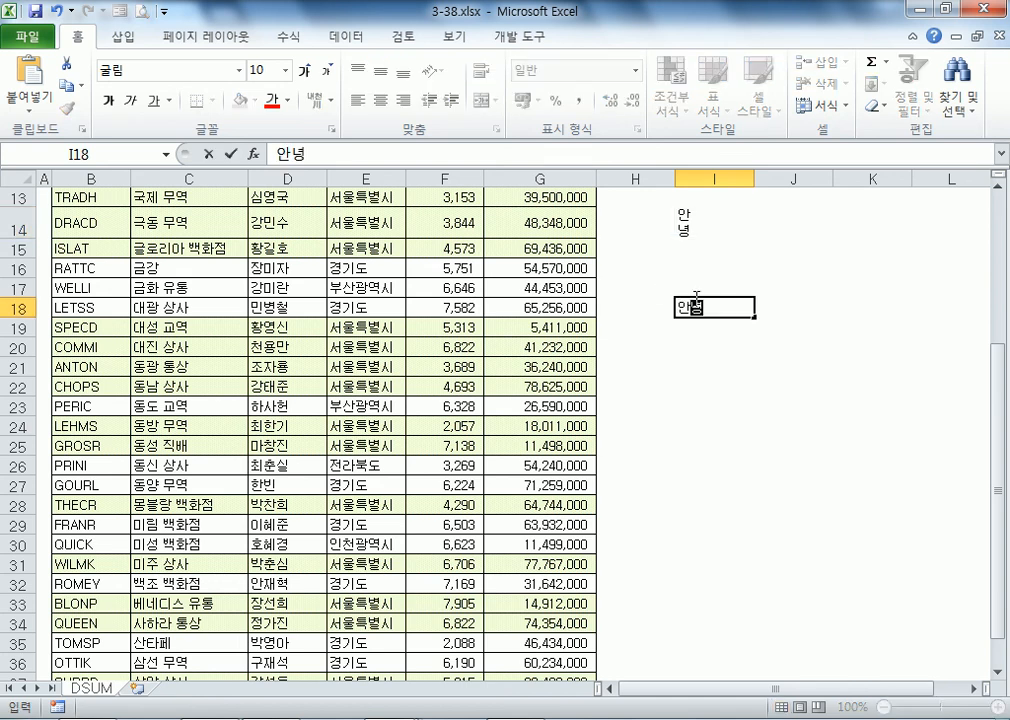
key(Return)
click(736, 309)
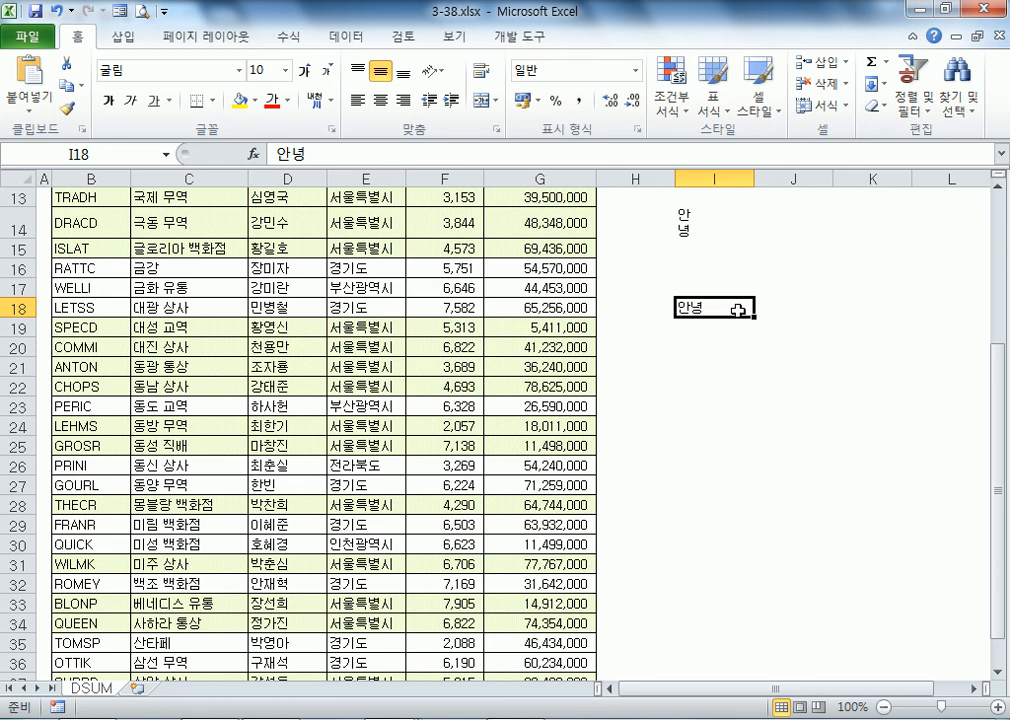
Step: Give I18 vertical text orientation via Format Cells Alignment and autofit row 18
right_click(738, 310)
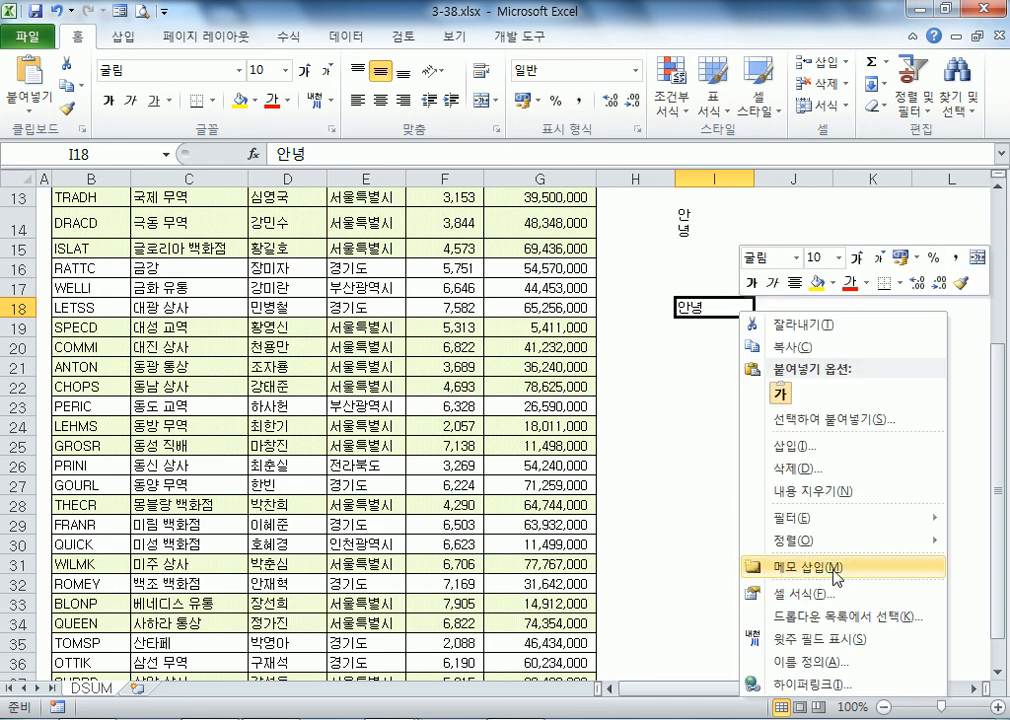
key(Escape)
key(ctrl+1)
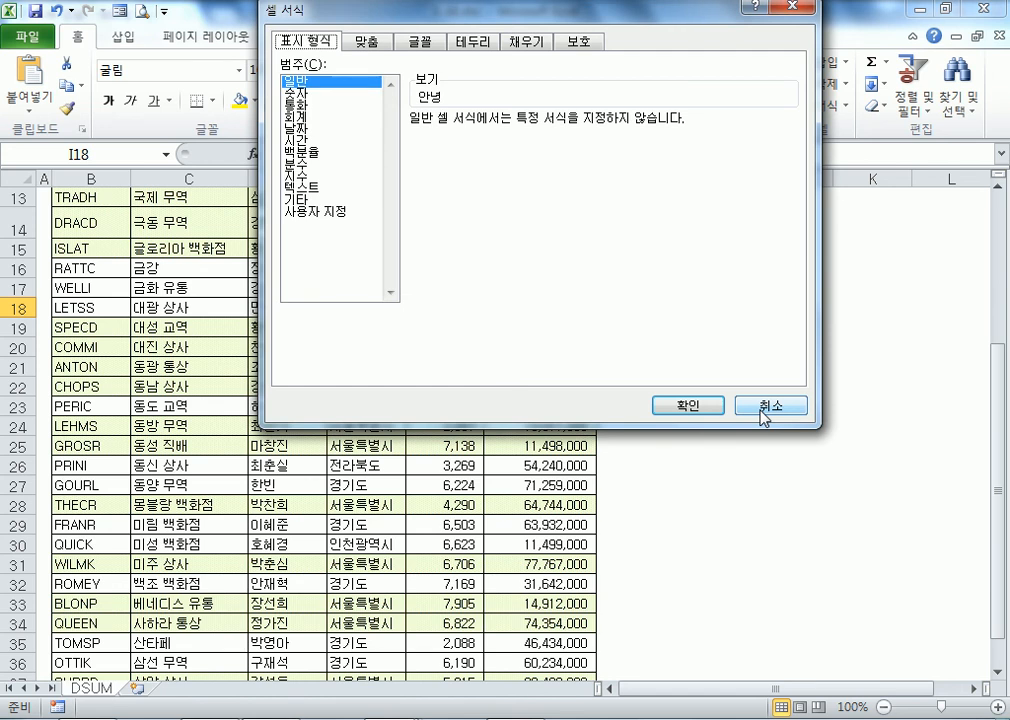
drag(478, 8, 295, 88)
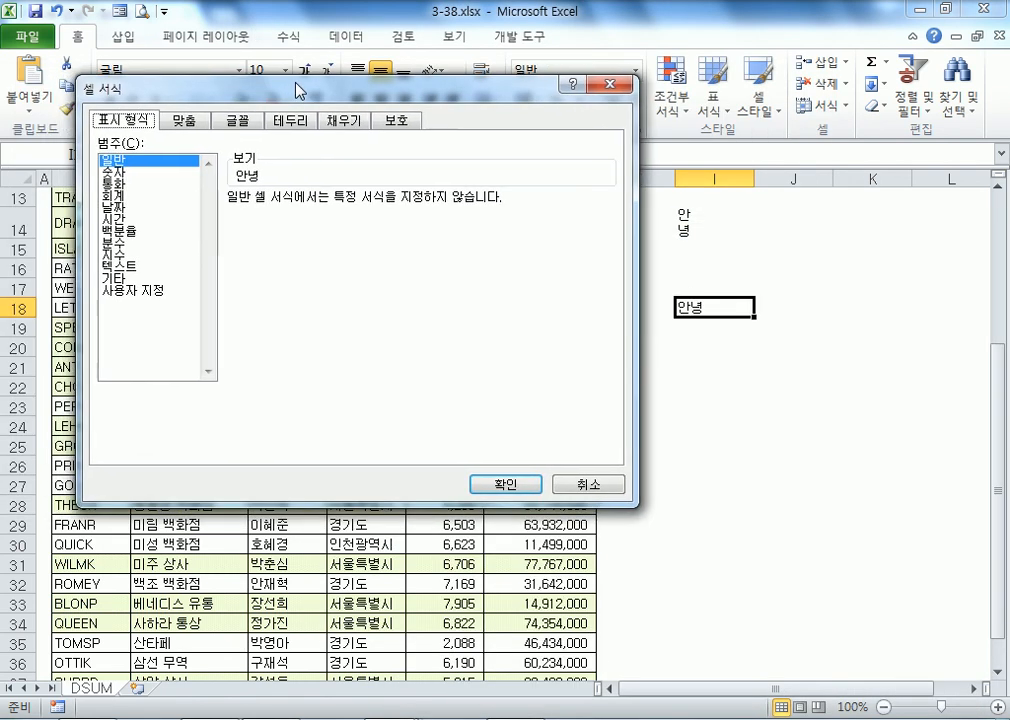
click(196, 128)
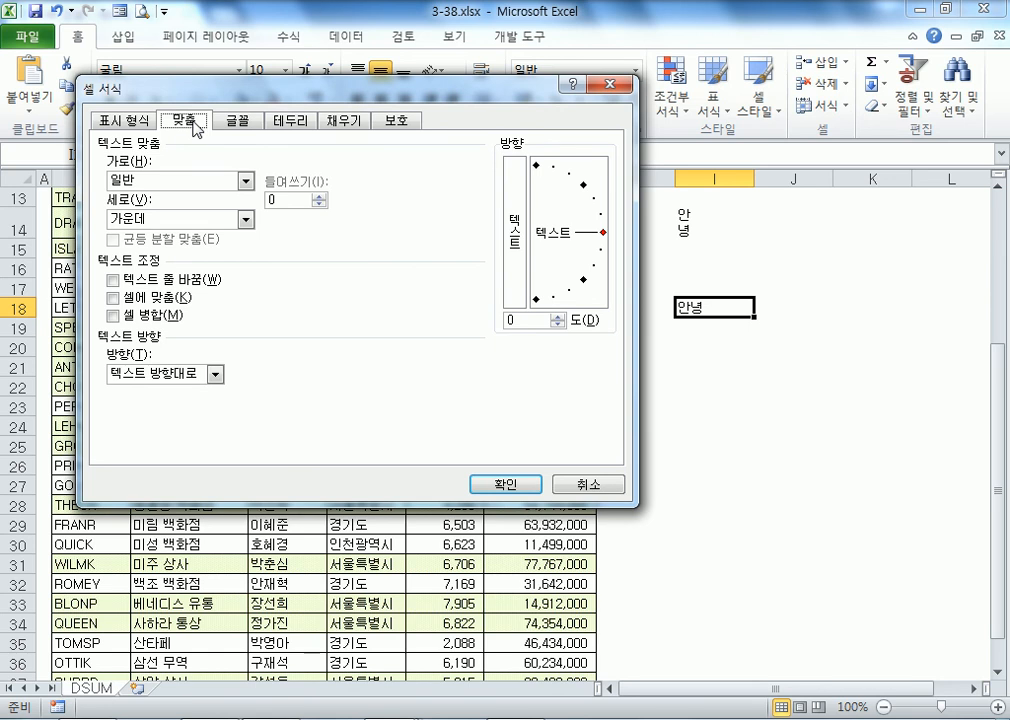
click(515, 258)
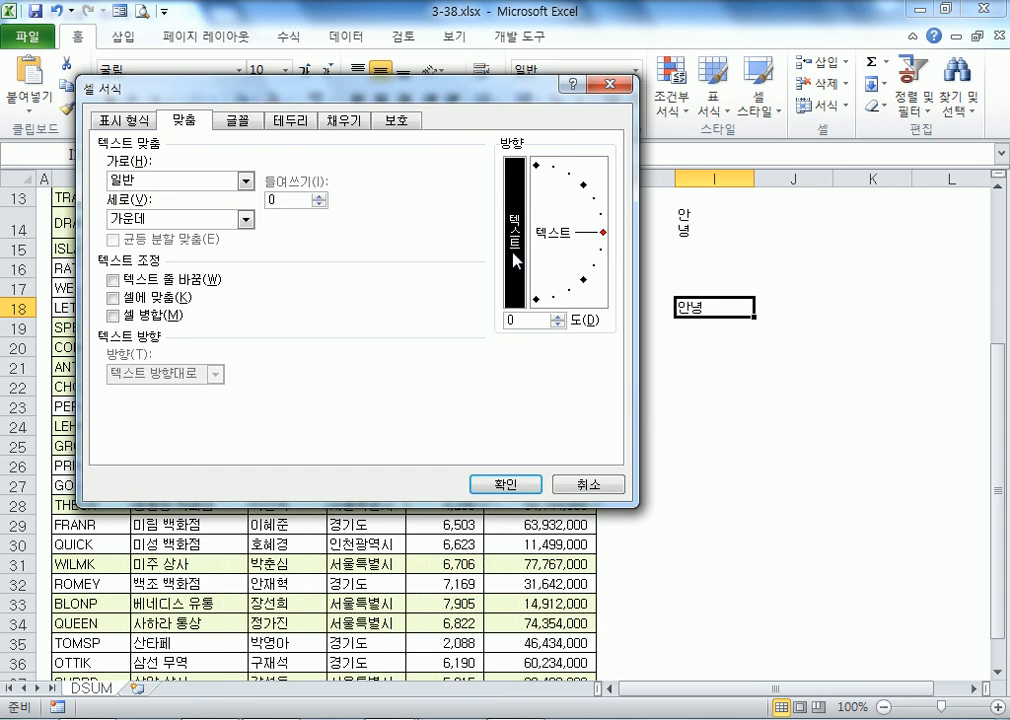
click(517, 483)
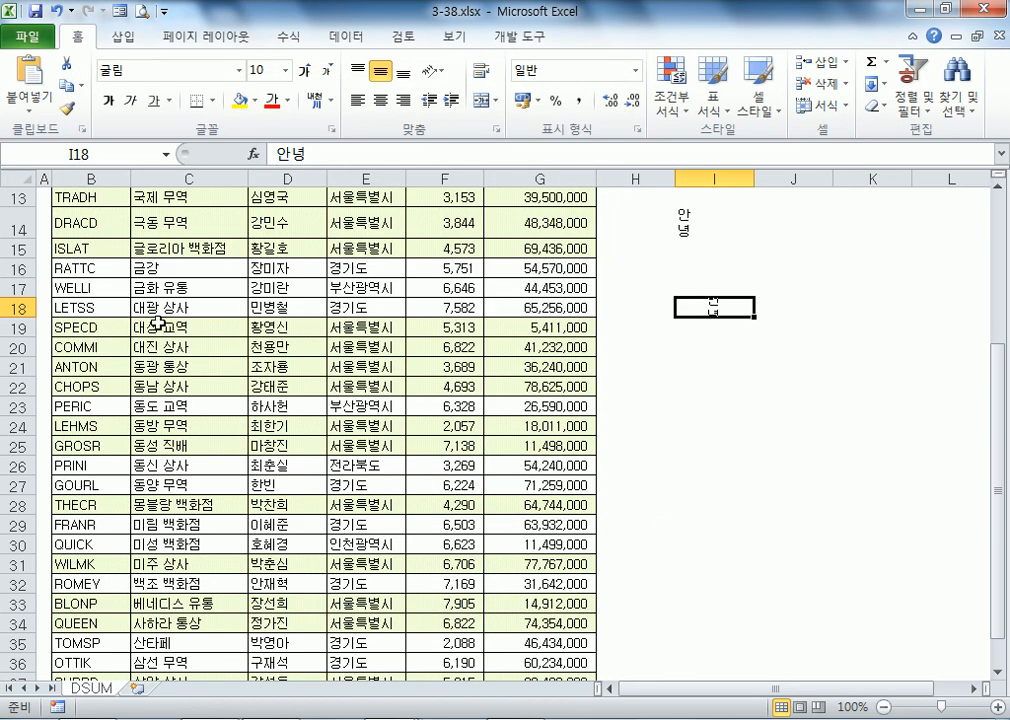
double_click(25, 317)
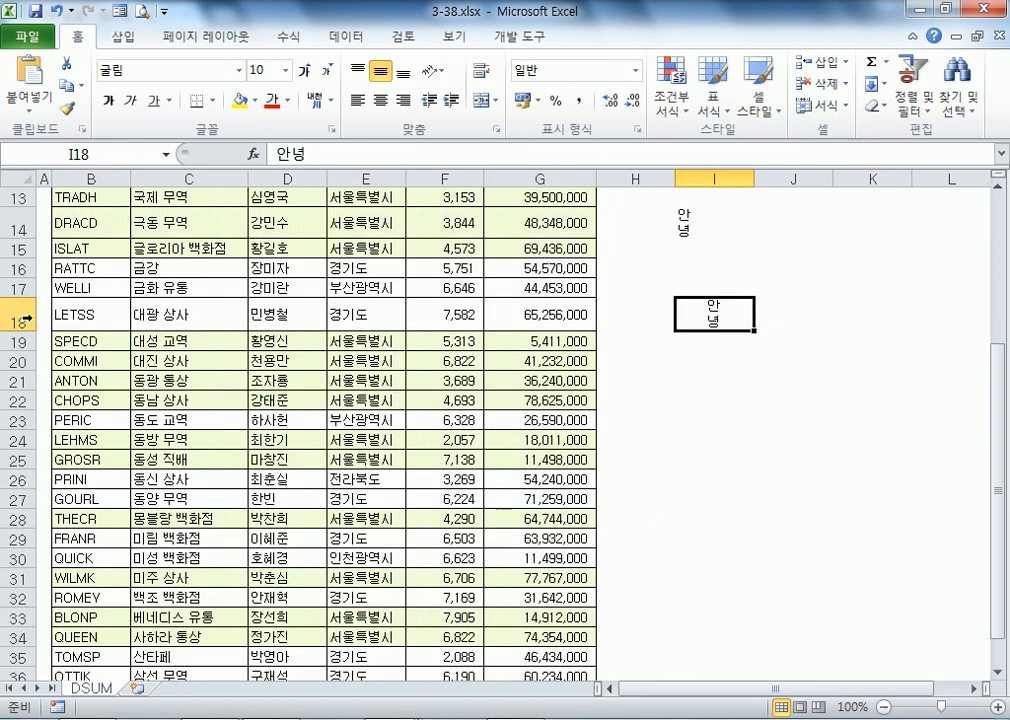